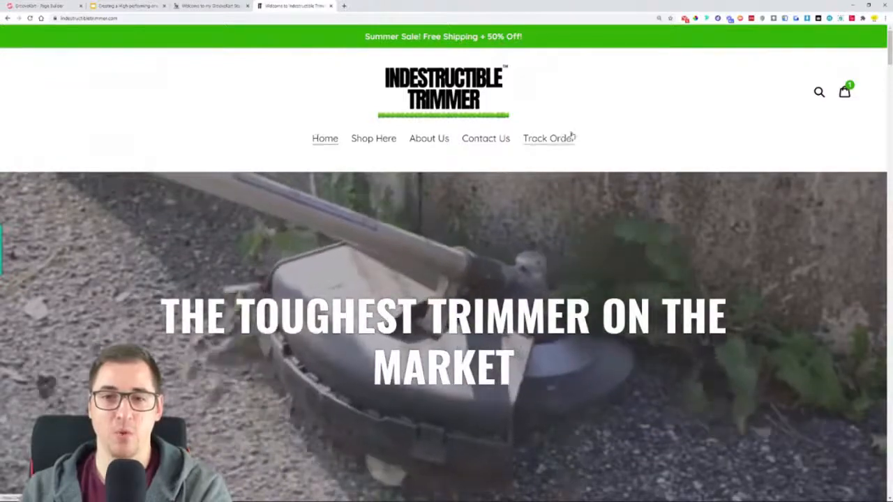
# Review the Indestructible Trimmer home page's hero banner and featured 5-star customer reviews
pyautogui.scroll(-2, 180, 181)
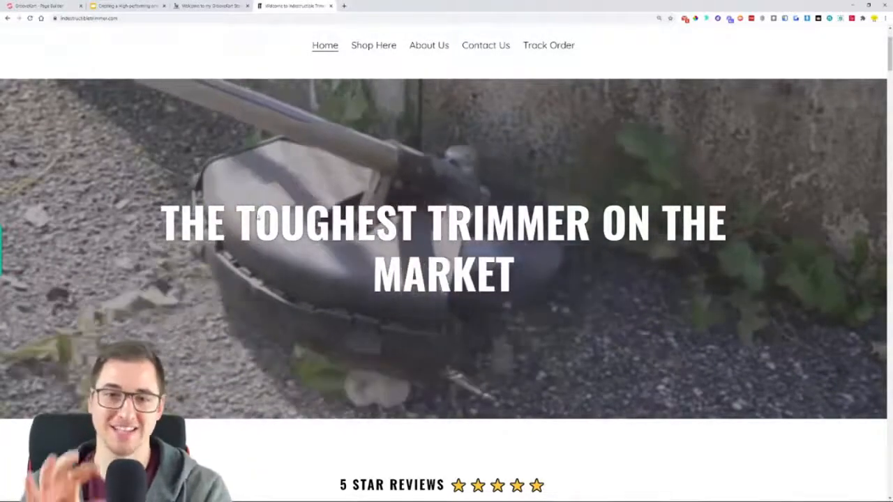
pyautogui.scroll(-3, 446, 279)
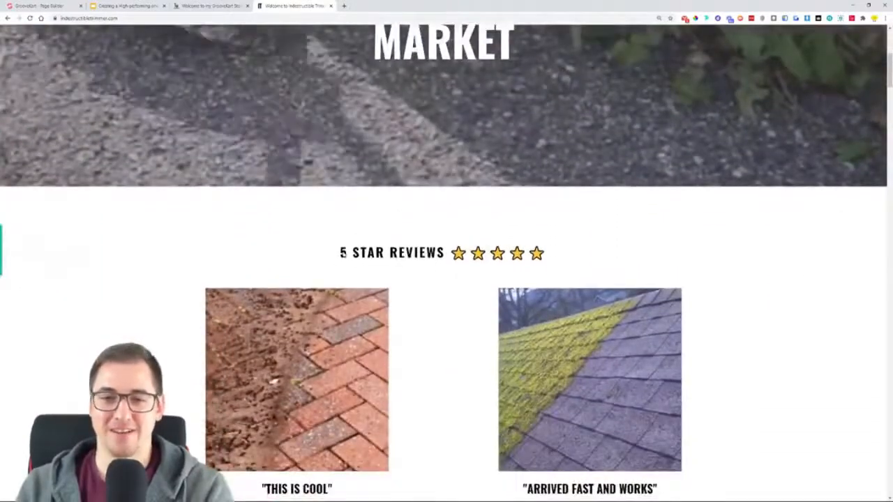
pyautogui.scroll(-1, 676, 187)
pyautogui.scroll(-3, 783, 164)
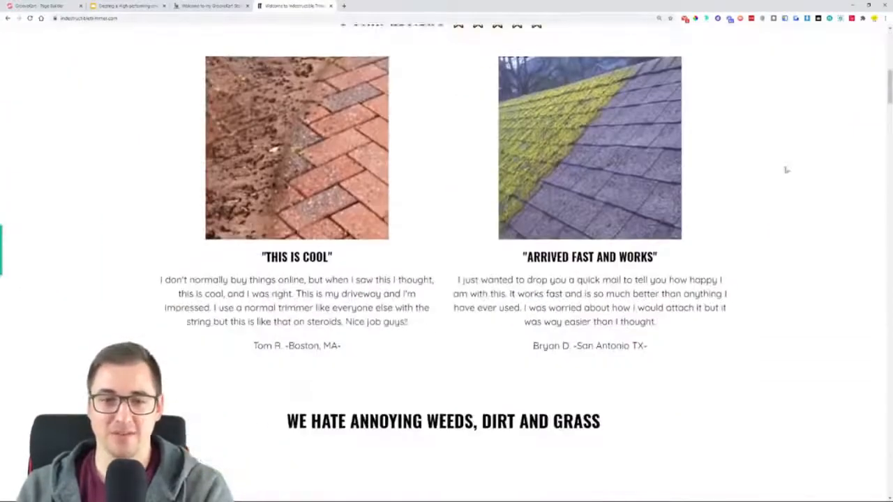
pyautogui.scroll(-2, 789, 175)
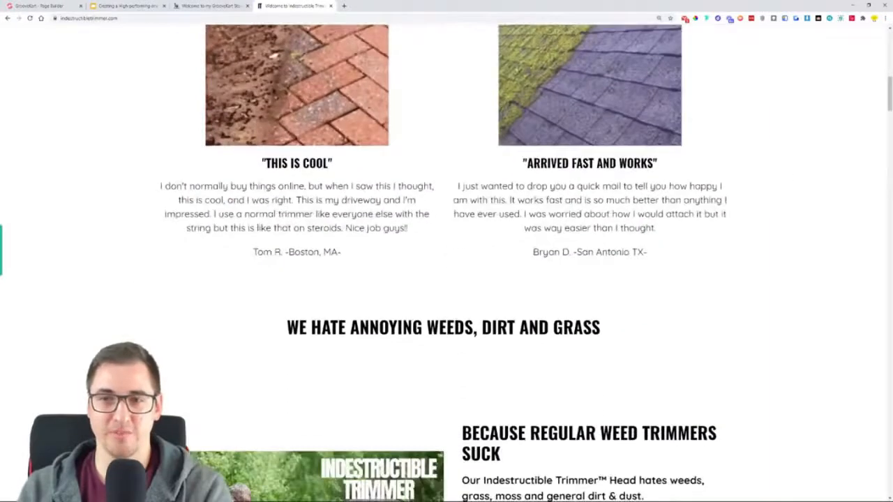
pyautogui.scroll(-3, 253, 265)
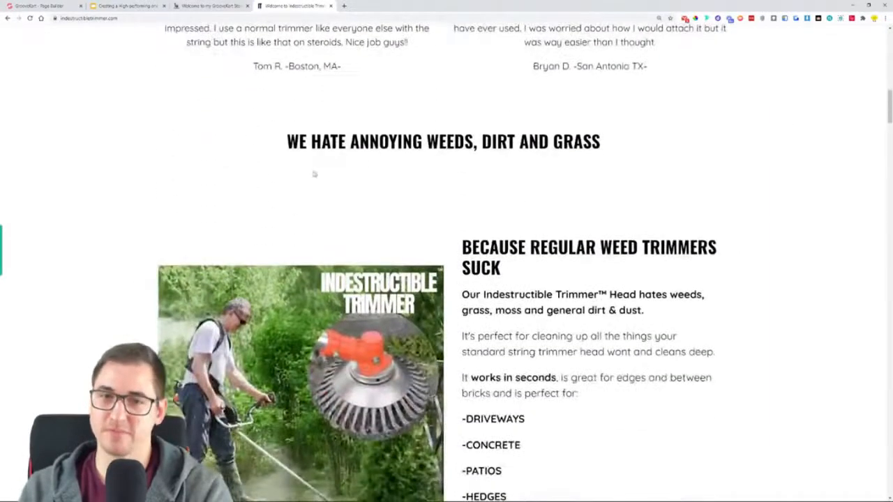
# Examine the home page's benefit sections on weeds, steel wire and quick installation, including their call-to-action buttons
pyautogui.scroll(-2, 565, 162)
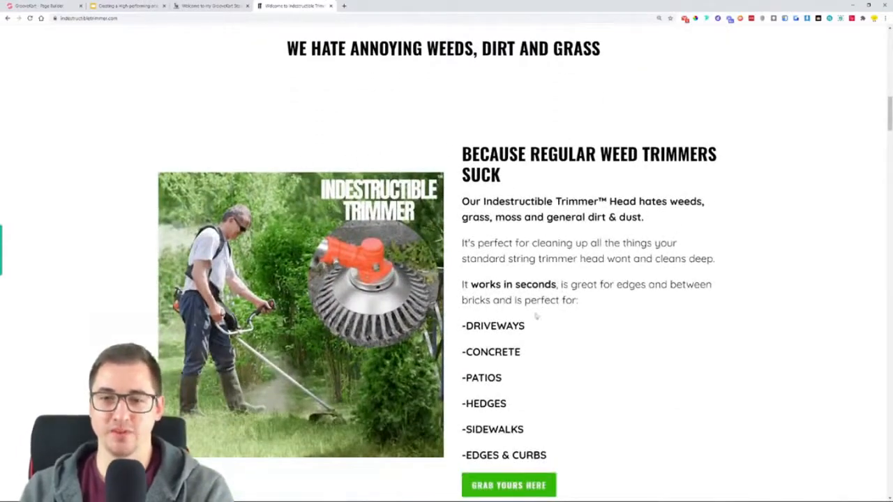
pyautogui.scroll(-2, 617, 265)
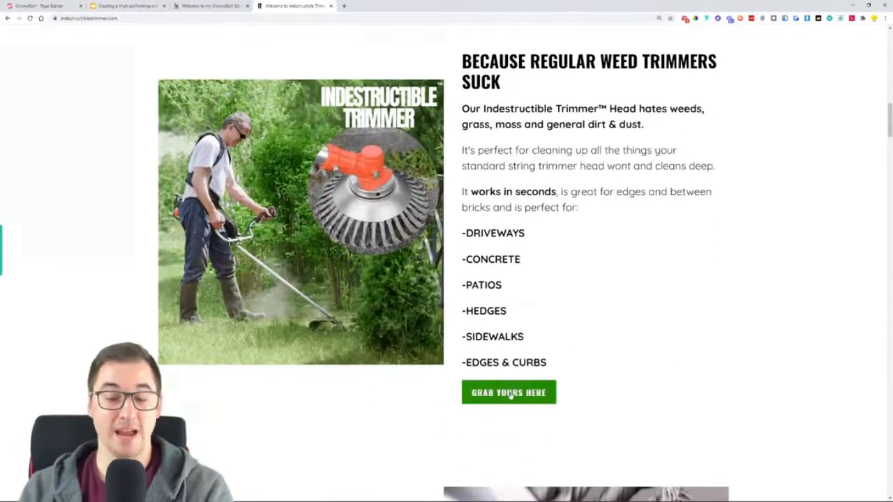
pyautogui.scroll(-6, 652, 289)
pyautogui.scroll(-1, 446, 279)
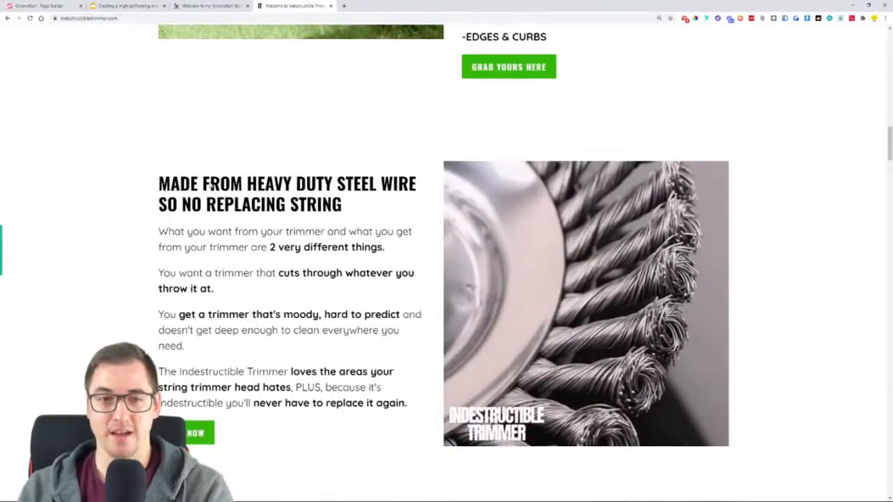
pyautogui.scroll(-2, 323, 345)
pyautogui.scroll(-4, 70, 326)
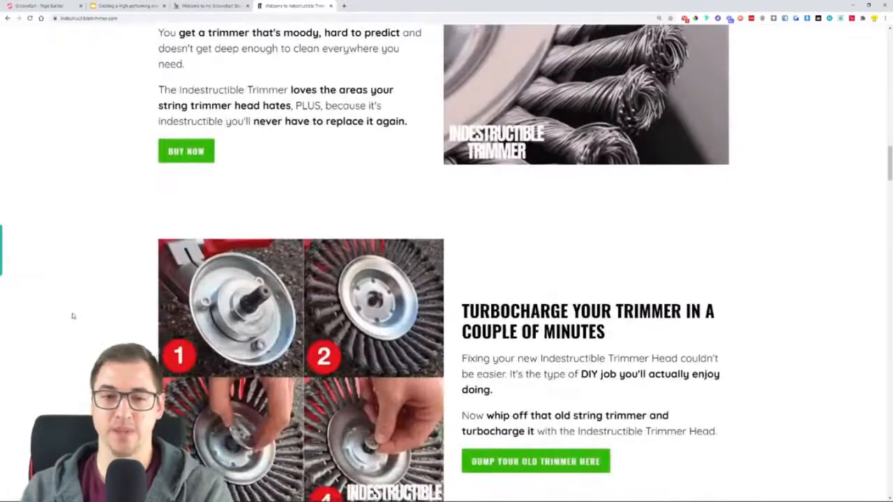
pyautogui.scroll(-1, 72, 316)
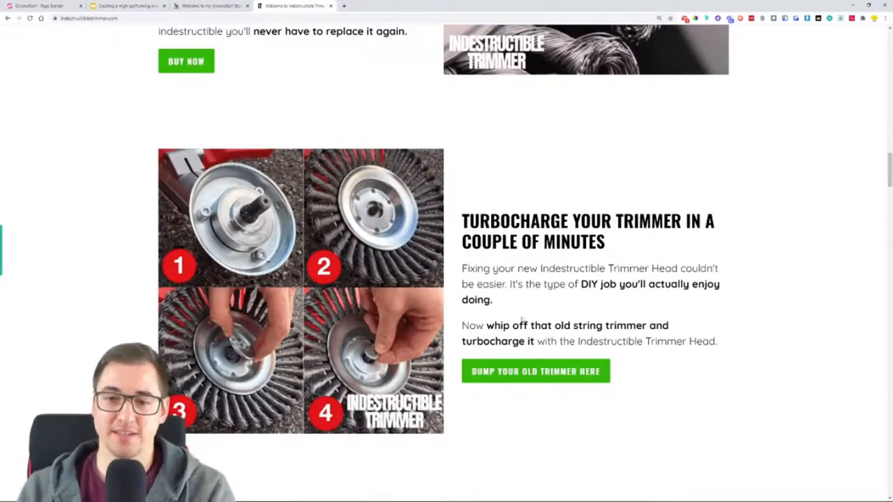
pyautogui.scroll(-2, 522, 318)
pyautogui.scroll(-4, 534, 242)
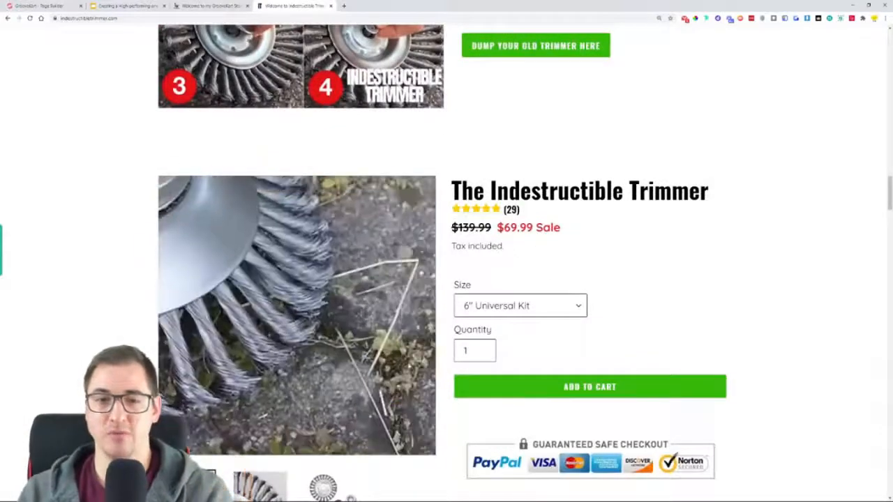
# Examine the home page's embedded product offer, including its pricing, options, payment badges, selling points and demo clip
pyautogui.scroll(-3, 376, 146)
pyautogui.scroll(2, 447, 262)
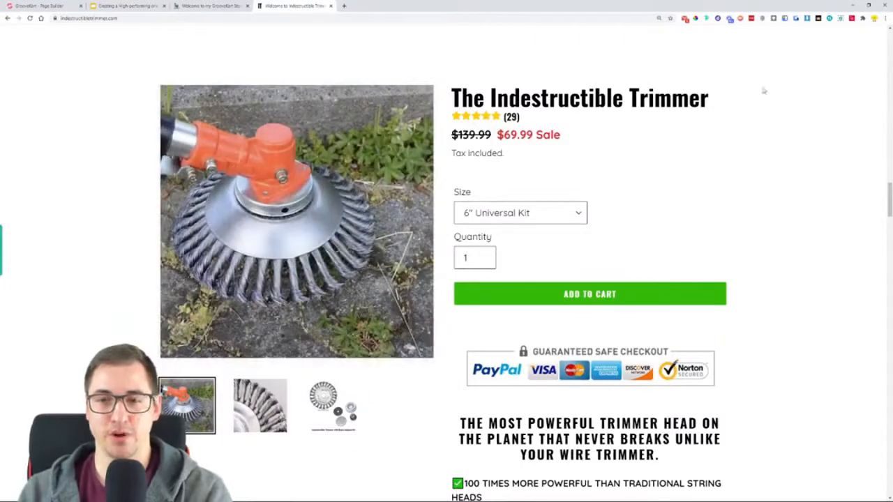
pyautogui.scroll(-4, 778, 140)
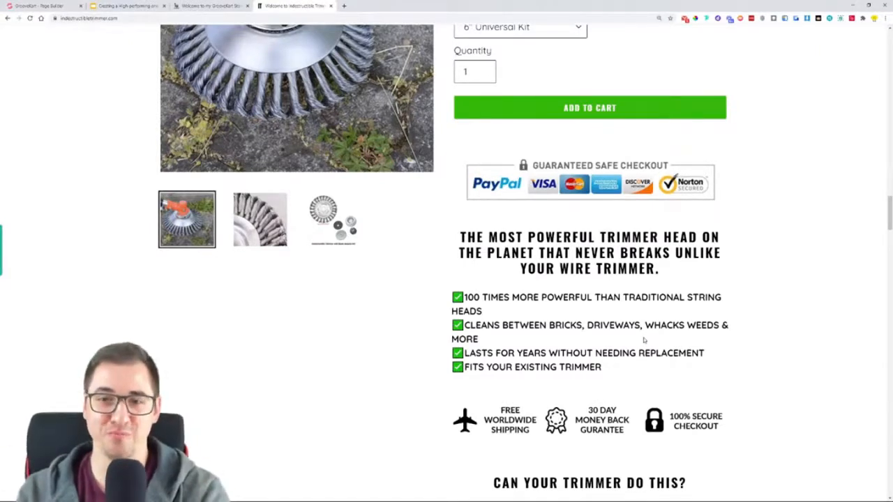
pyautogui.scroll(-3, 658, 308)
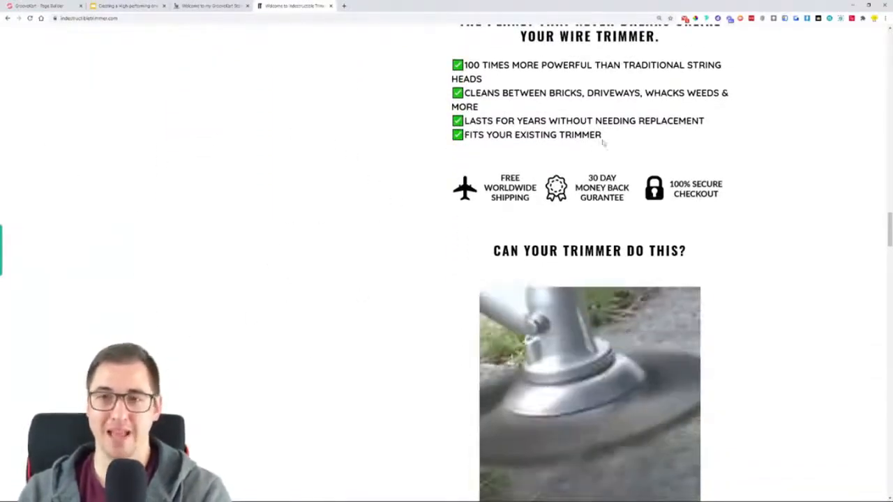
pyautogui.scroll(-4, 600, 142)
pyautogui.scroll(-5, 606, 68)
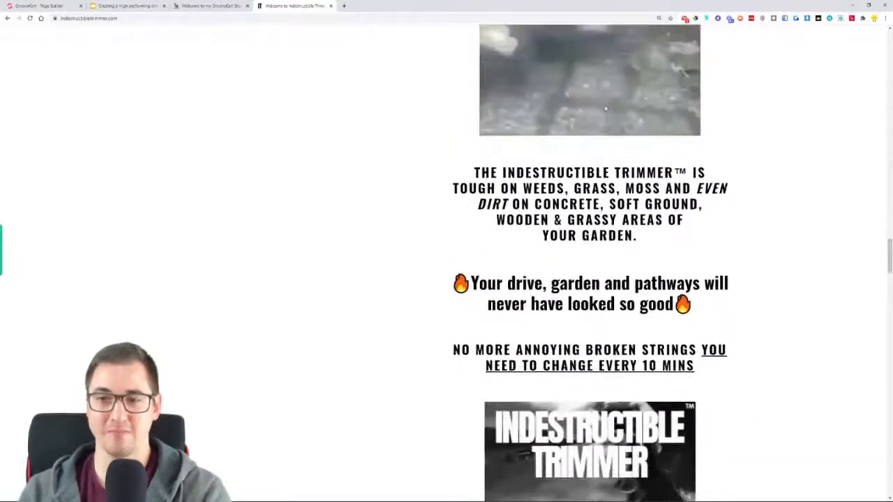
# Read the product description's sections on string trimmer problems, the 360 degree design, assembly and zero damage
pyautogui.scroll(-1, 605, 95)
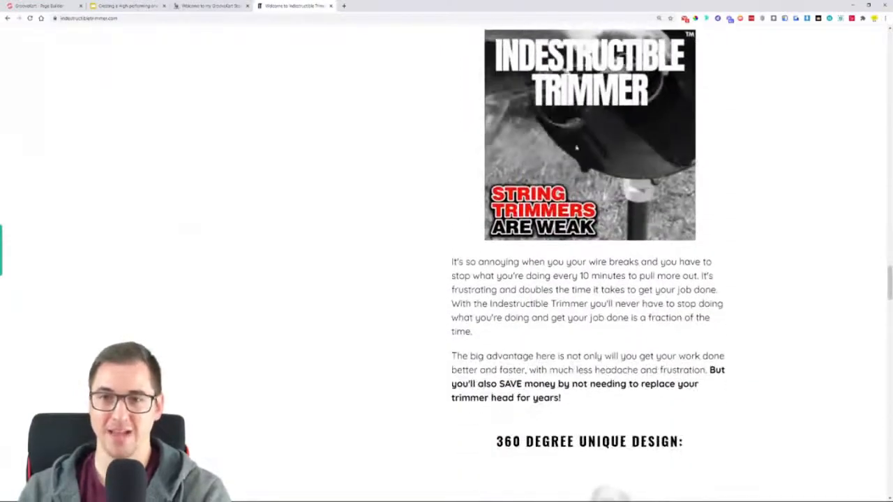
pyautogui.scroll(-2, 655, 189)
pyautogui.scroll(-2, 624, 188)
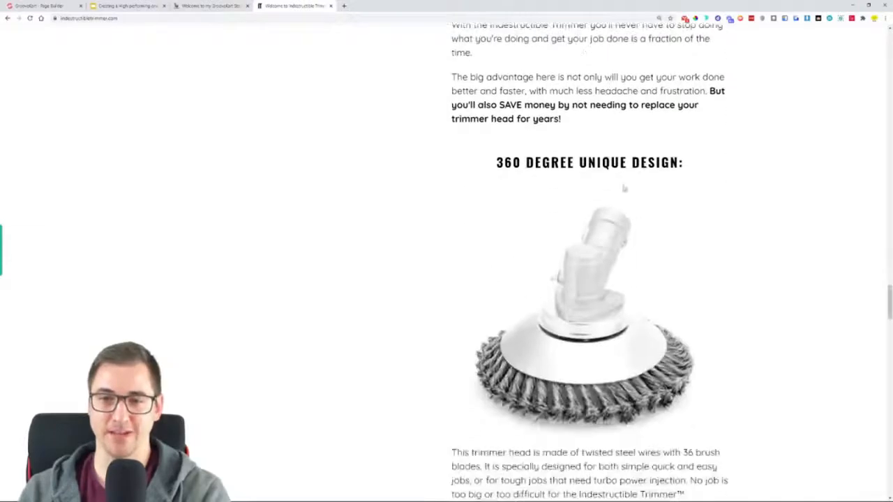
pyautogui.scroll(-3, 549, 270)
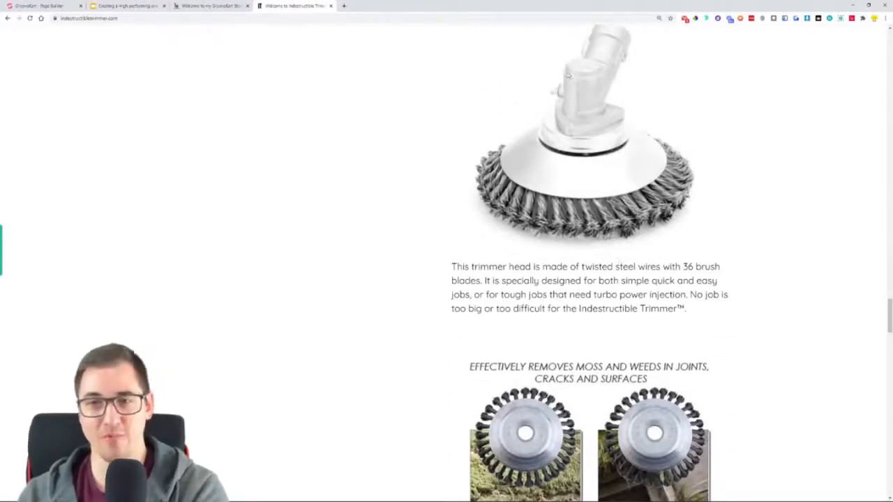
pyautogui.scroll(-2, 436, 207)
pyautogui.scroll(-2, 367, 272)
pyautogui.scroll(-2, 360, 283)
pyautogui.scroll(-2, 361, 288)
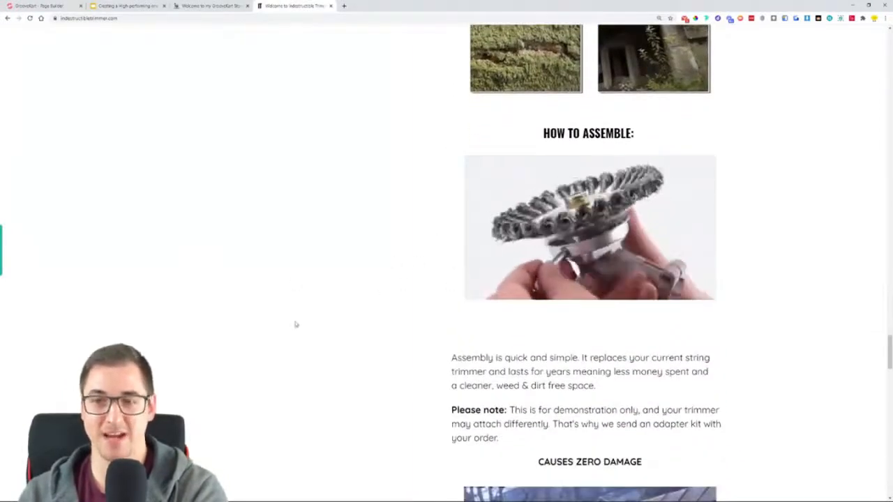
pyautogui.scroll(-3, 300, 317)
pyautogui.scroll(-3, 627, 194)
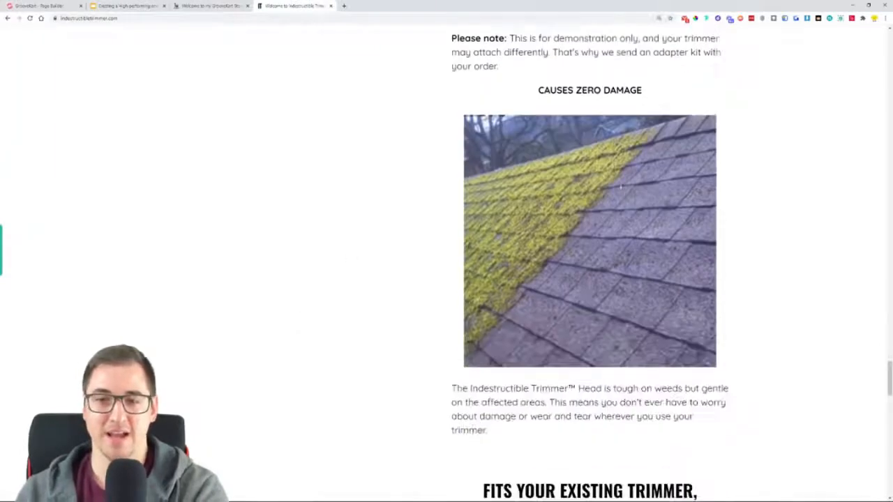
# Review the trimmer compatibility, specifications, guarantee, shipping details, customer reviews and footer at the end of the home page
pyautogui.scroll(-3, 596, 315)
pyautogui.scroll(-2, 597, 315)
pyautogui.scroll(-2, 447, 233)
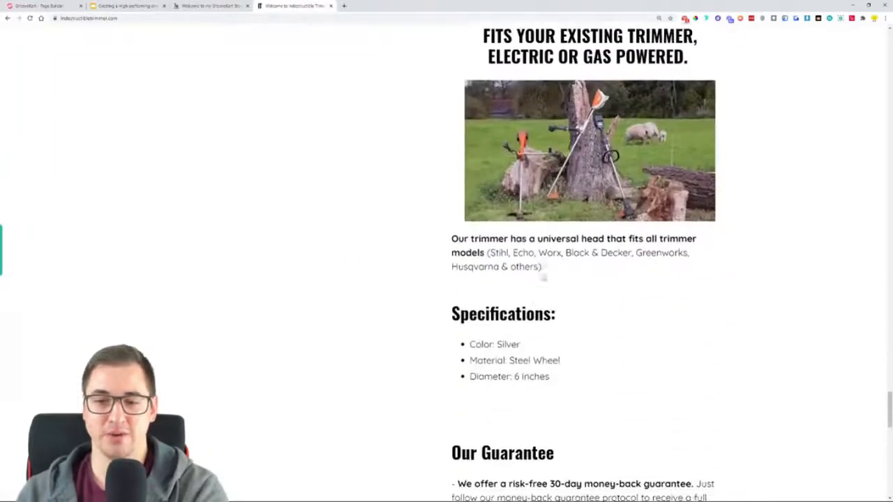
pyautogui.scroll(-2, 467, 334)
pyautogui.scroll(-5, 472, 301)
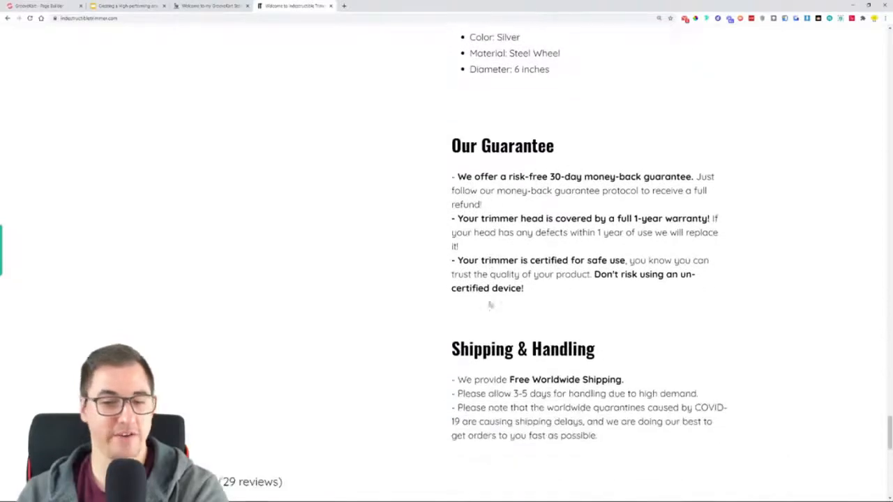
pyautogui.scroll(-5, 498, 286)
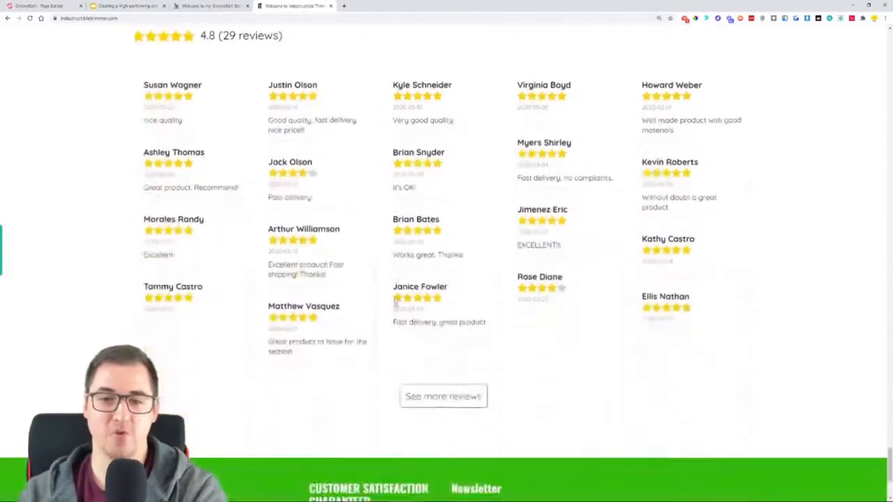
pyautogui.scroll(-2, 394, 300)
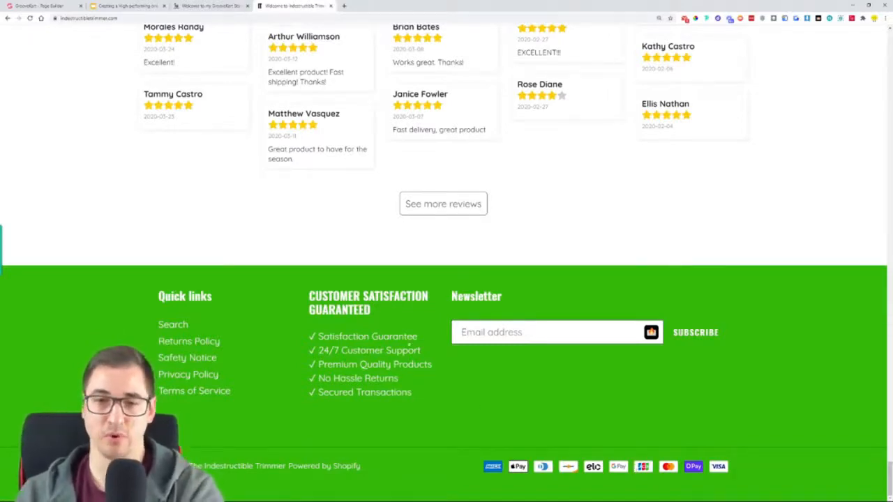
# Return to the start of the home page and open the store's Shop Here product page
pyautogui.scroll(15, 417, 321)
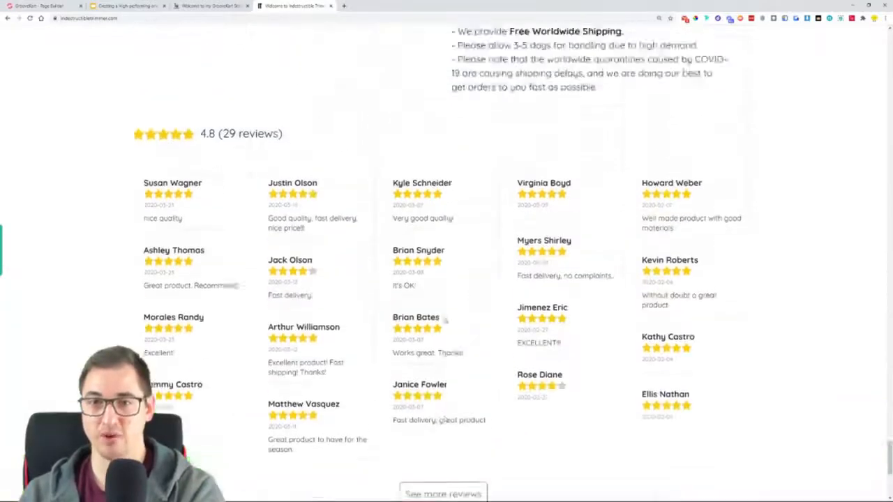
pyautogui.scroll(15, 445, 319)
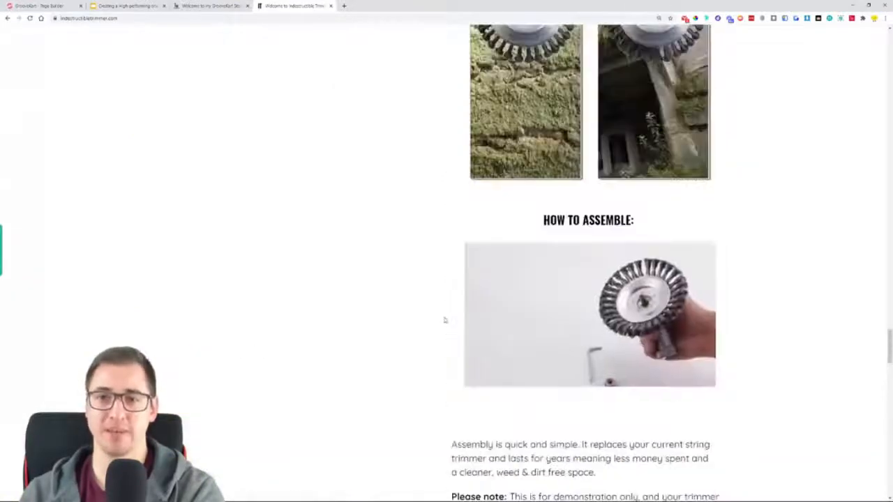
pyautogui.scroll(15, 444, 320)
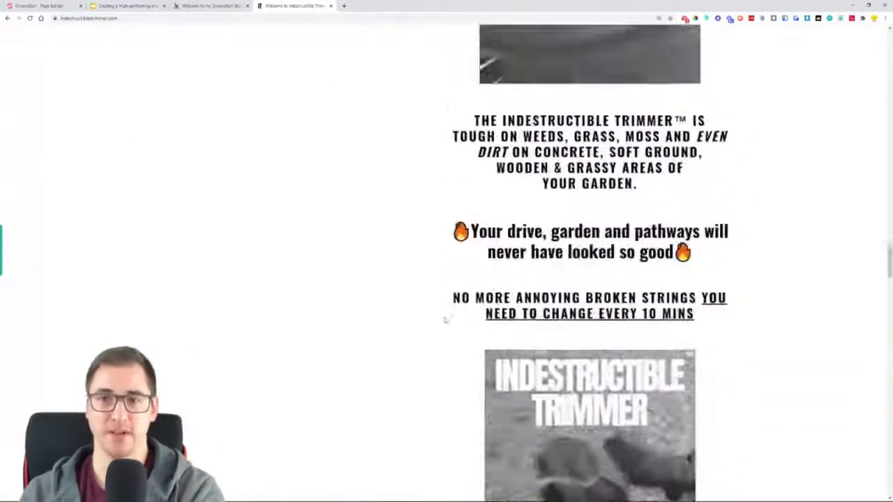
pyautogui.scroll(12, 444, 319)
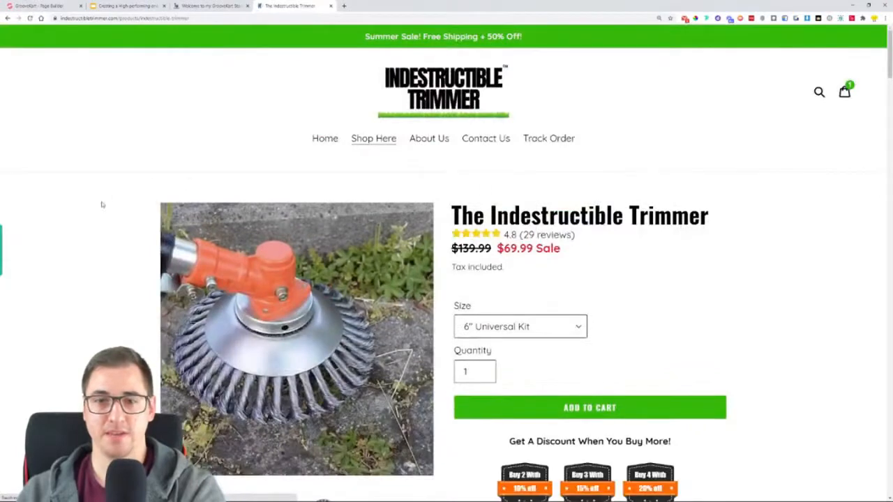
# Examine the product page's gallery, pricing, size and quantity options, bulk discounts and safe checkout badges
pyautogui.scroll(-2, 115, 189)
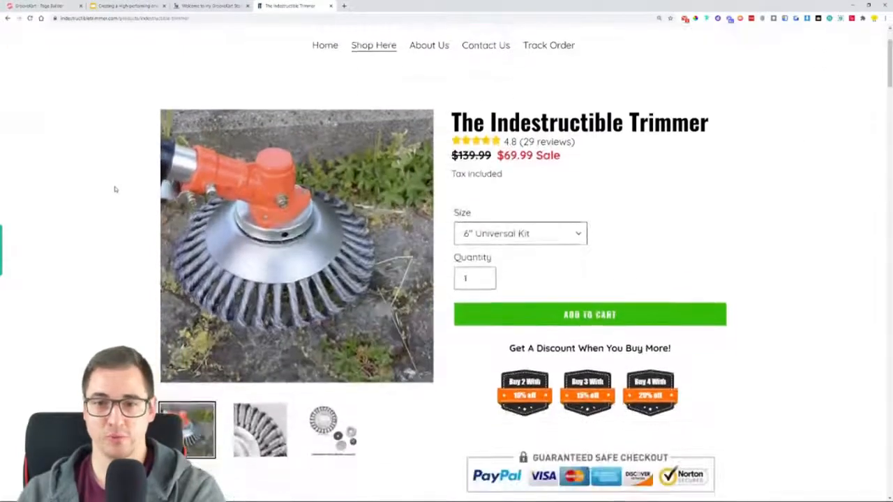
pyautogui.scroll(-1, 112, 146)
pyautogui.scroll(-1, 108, 147)
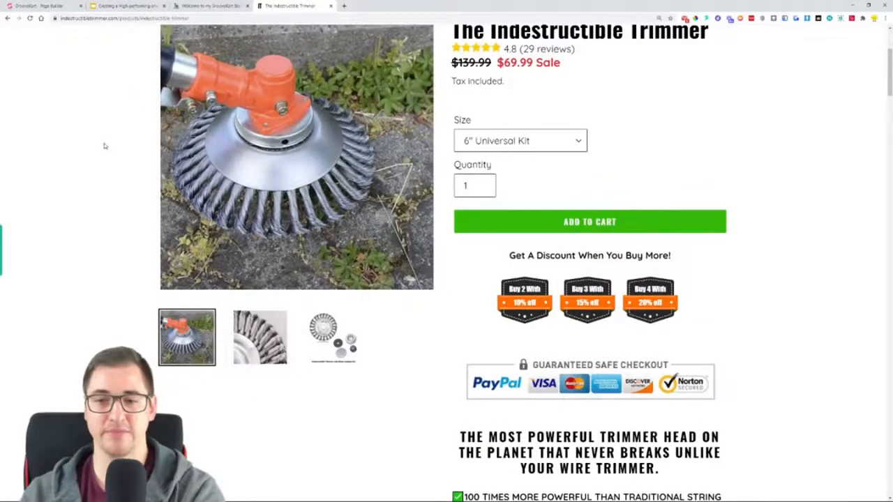
pyautogui.scroll(-15, 108, 150)
pyautogui.scroll(-15, 499, 166)
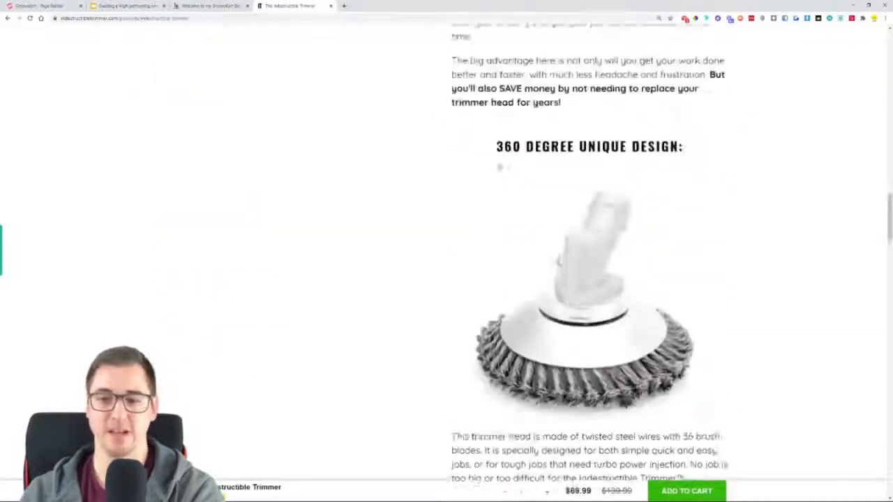
pyautogui.scroll(20, 500, 166)
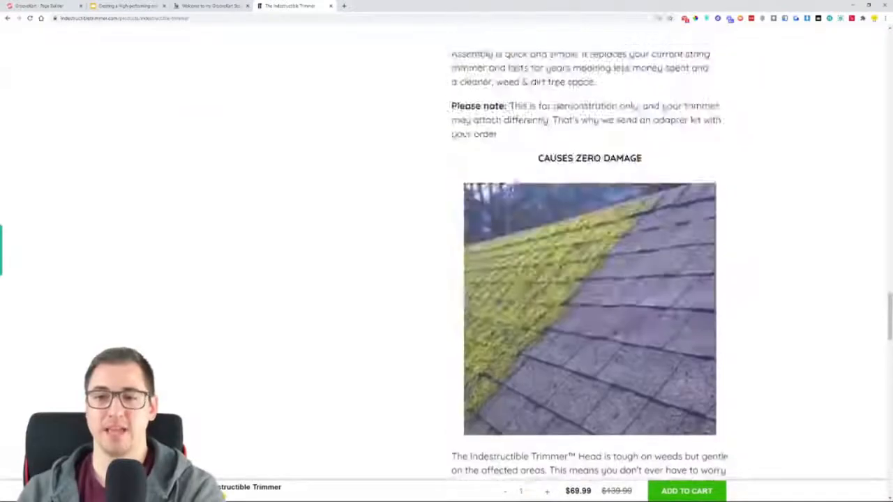
pyautogui.scroll(7, 506, 179)
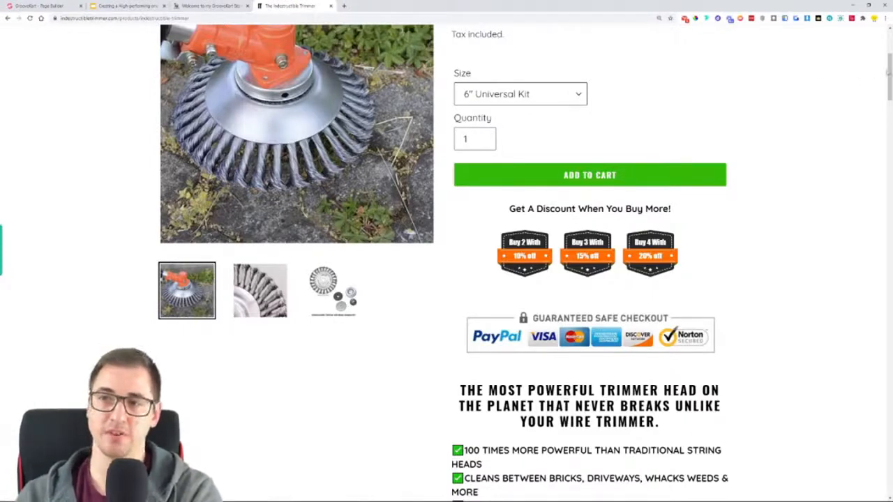
# Review the product page's selling points, description sections, customer reviews and footer, and return to the assembly section
pyautogui.scroll(-5, 747, 266)
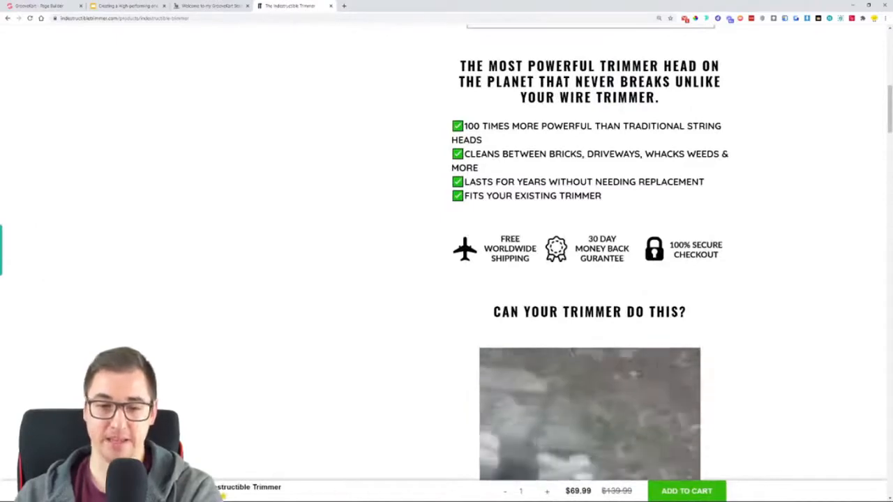
pyautogui.scroll(-9, 273, 295)
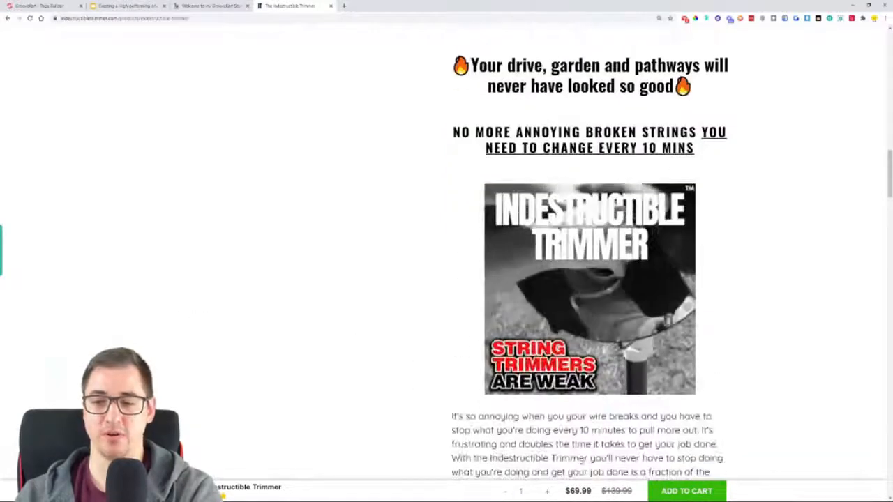
pyautogui.scroll(-13, 335, 286)
pyautogui.scroll(-20, 352, 283)
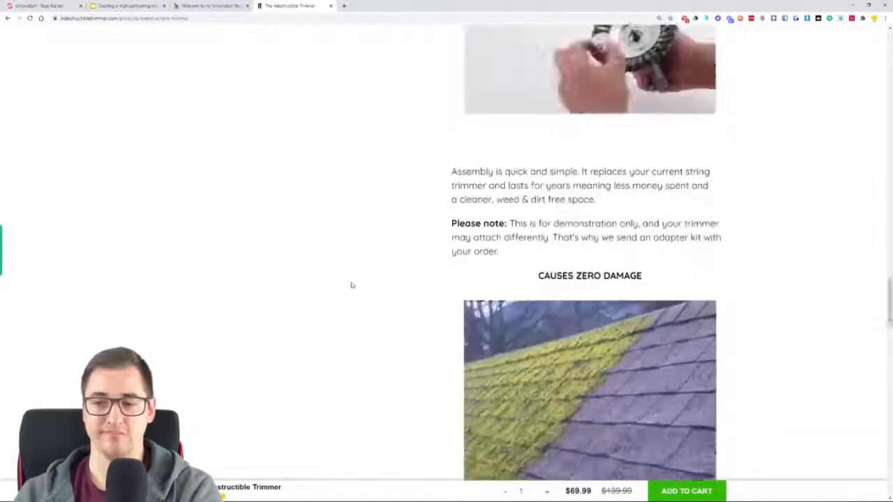
pyautogui.scroll(-5, 352, 284)
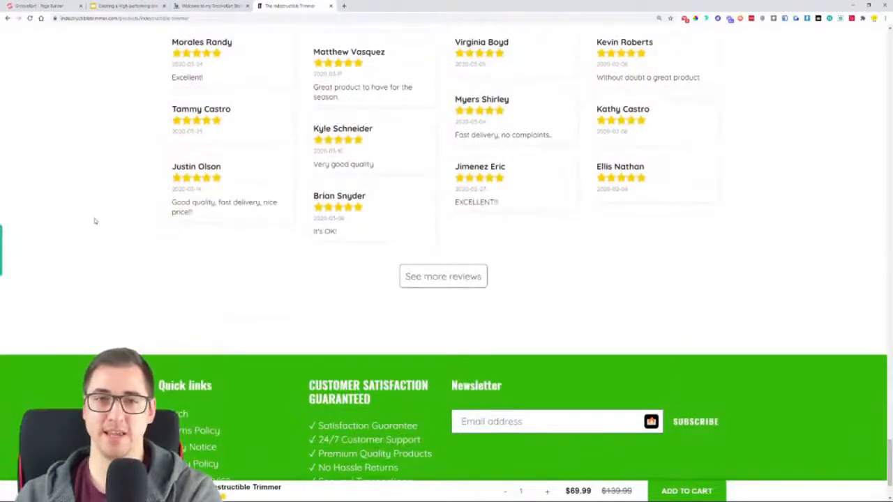
pyautogui.scroll(7, 97, 213)
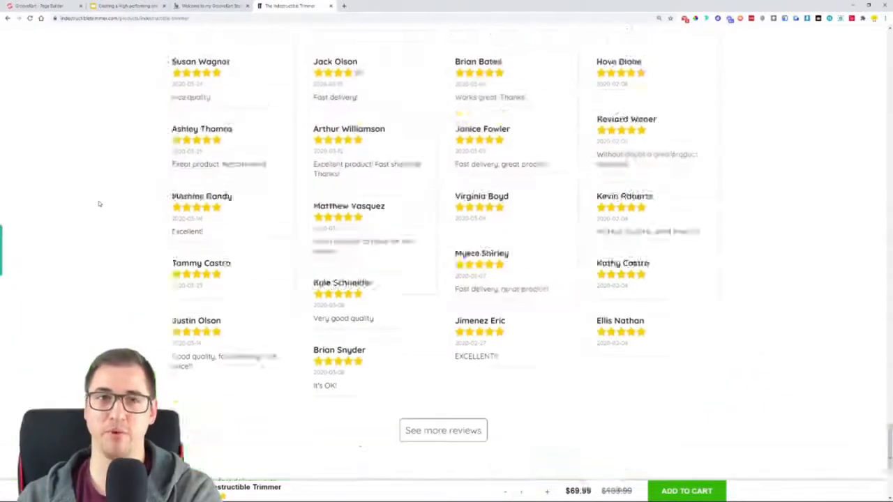
pyautogui.scroll(15, 99, 204)
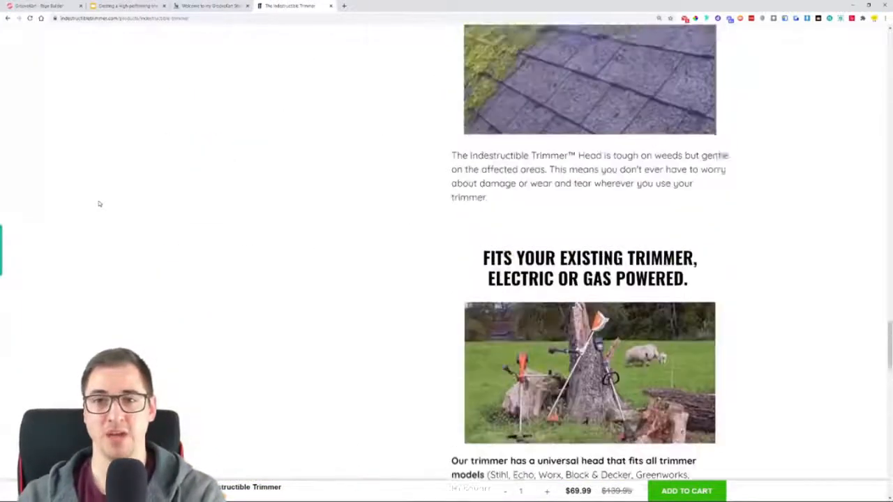
pyautogui.scroll(5, 99, 203)
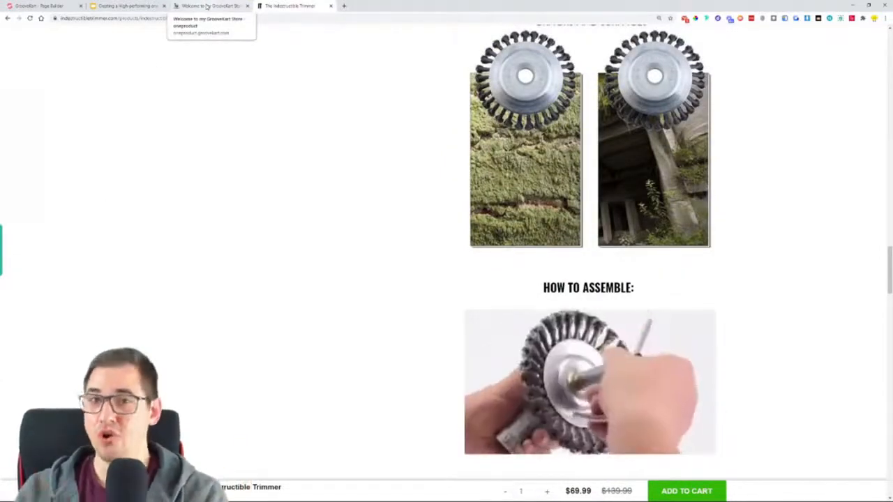
# Switch to the GrooveKart version of the store, go to the start of its home page and select its web address
pyautogui.click(207, 7)
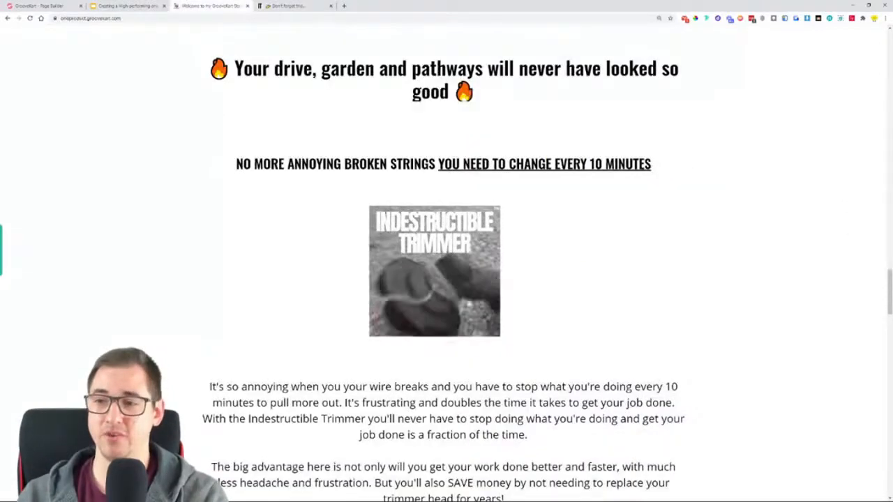
pyautogui.moveTo(890, 279); pyautogui.dragTo(887, 31)
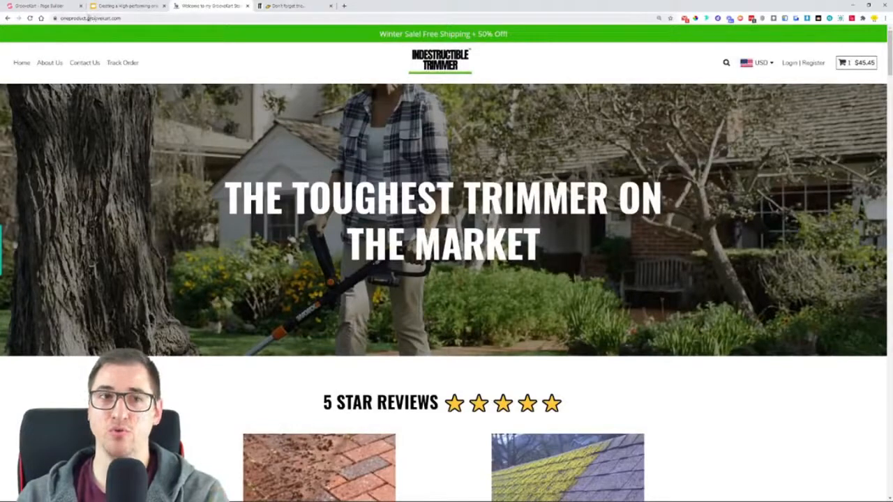
pyautogui.moveTo(62, 18)
pyautogui.mouseDown()
pyautogui.moveTo(132, 18)
pyautogui.moveTo(67, 20)
pyautogui.mouseUp()
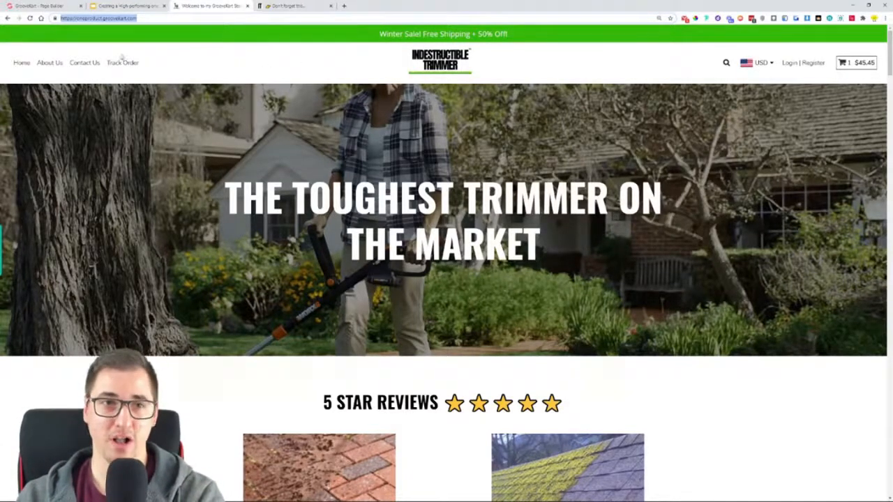
# Return to the original Indestructible Trimmer site and open its home page from the product page
pyautogui.click(291, 5)
pyautogui.moveTo(889, 271); pyautogui.dragTo(889, 31)
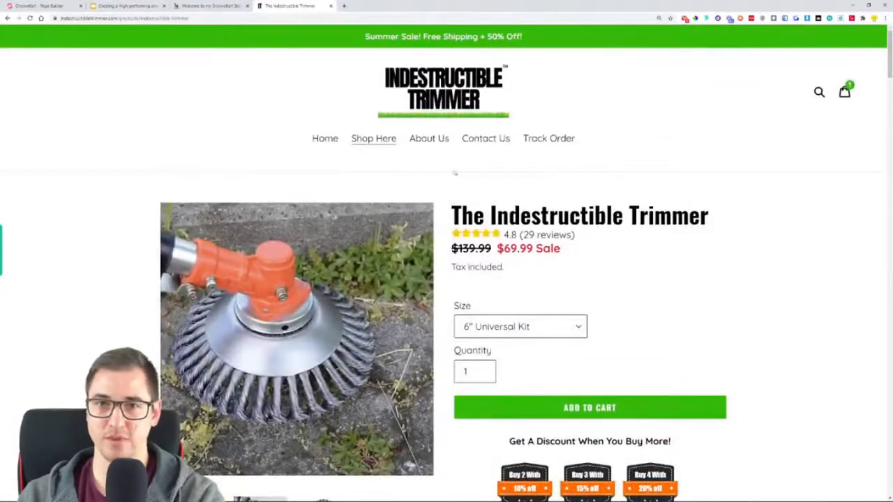
pyautogui.click(419, 82)
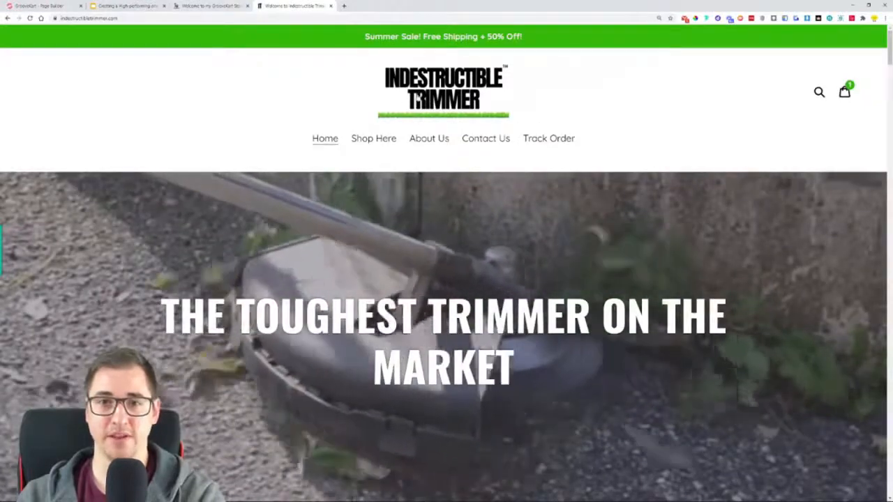
# Examine the GrooveKart store's hero headline and highlight its 5 Star Reviews heading
pyautogui.click(199, 5)
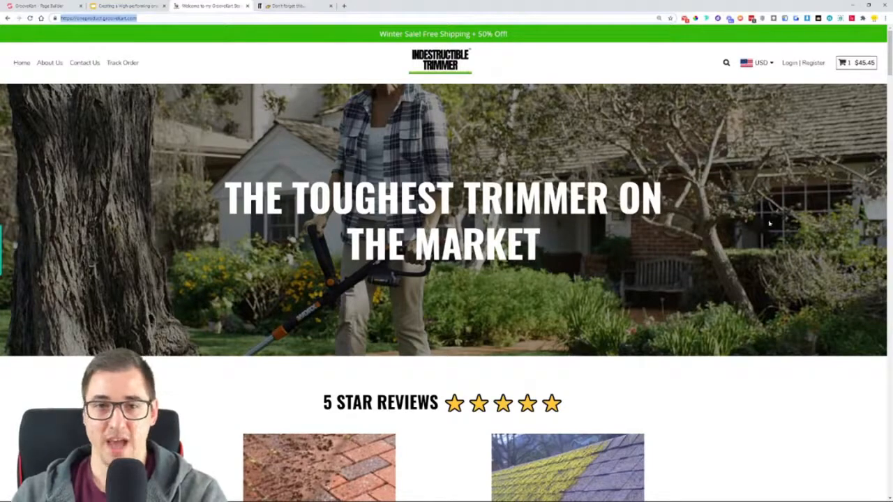
pyautogui.moveTo(237, 183); pyautogui.dragTo(540, 259)
pyautogui.click(461, 150)
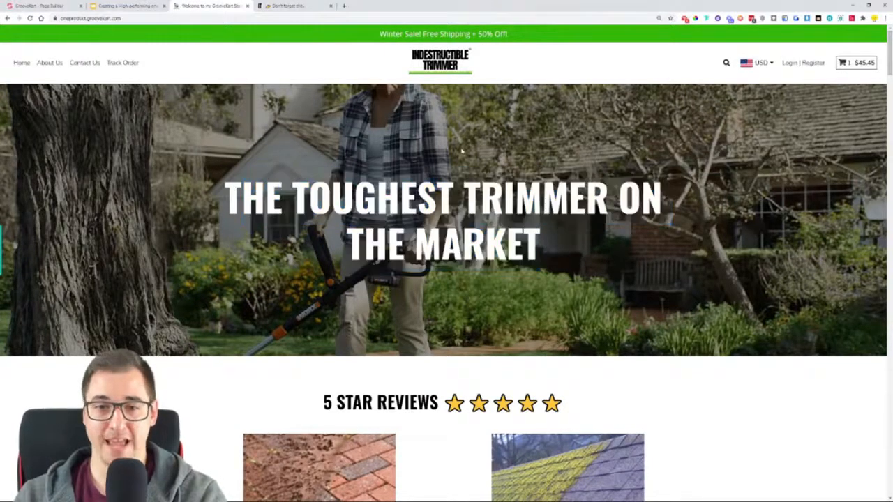
pyautogui.scroll(-3, 460, 142)
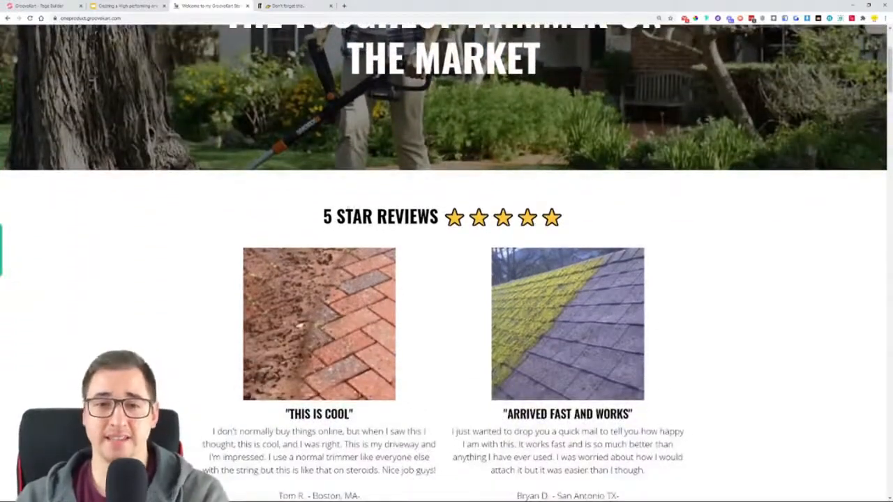
pyautogui.moveTo(316, 218); pyautogui.dragTo(625, 221)
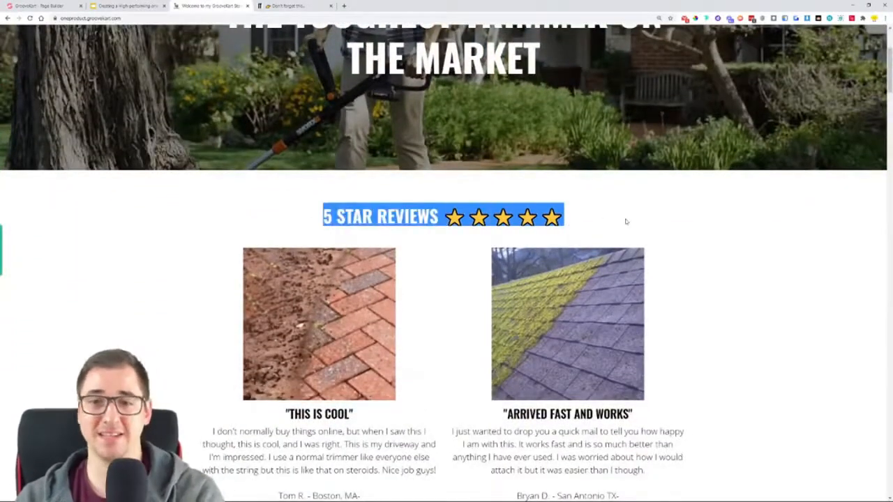
# Highlight the "We Hate Annoying Weeds, Dirt and Grass" heading and read the section about regular weed trimmers
pyautogui.scroll(-1, 625, 221)
pyautogui.scroll(-2, 447, 279)
pyautogui.scroll(-2, 290, 191)
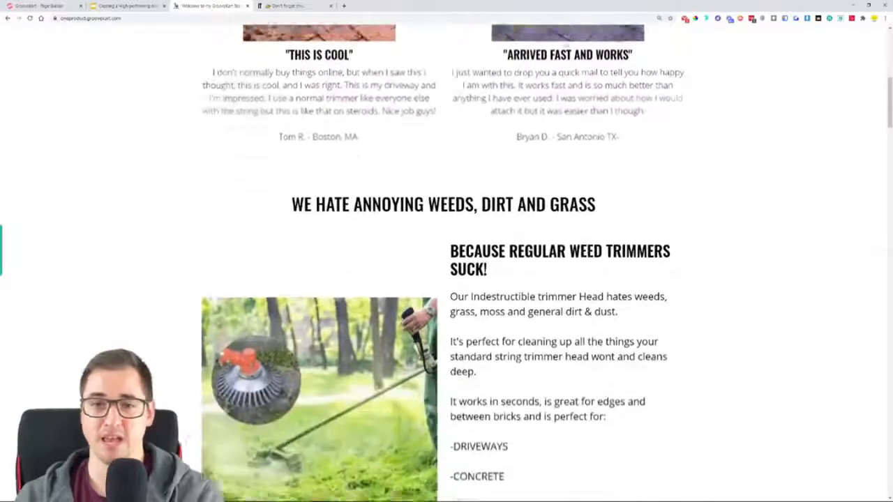
pyautogui.moveTo(290, 191); pyautogui.dragTo(618, 203)
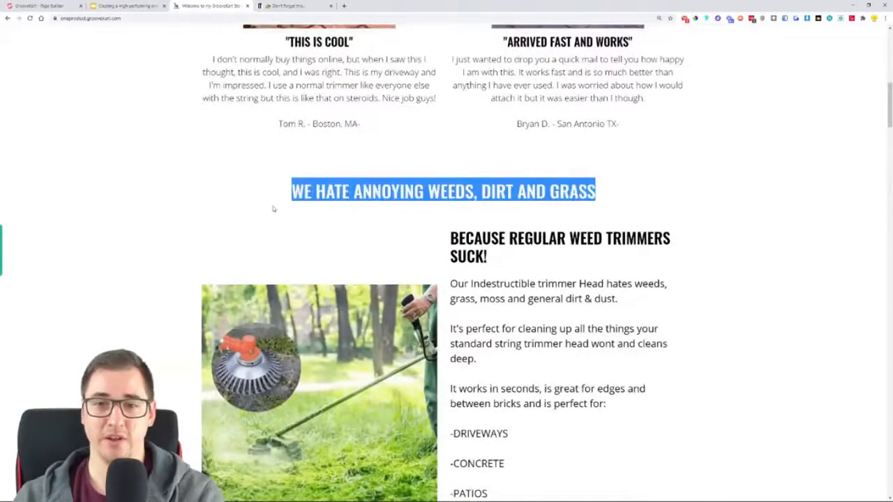
pyautogui.scroll(-2, 289, 201)
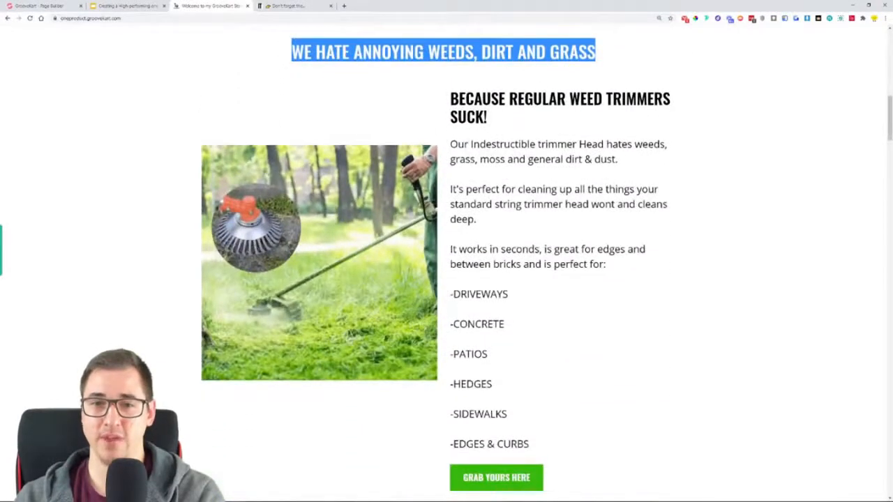
pyautogui.scroll(-1, 479, 106)
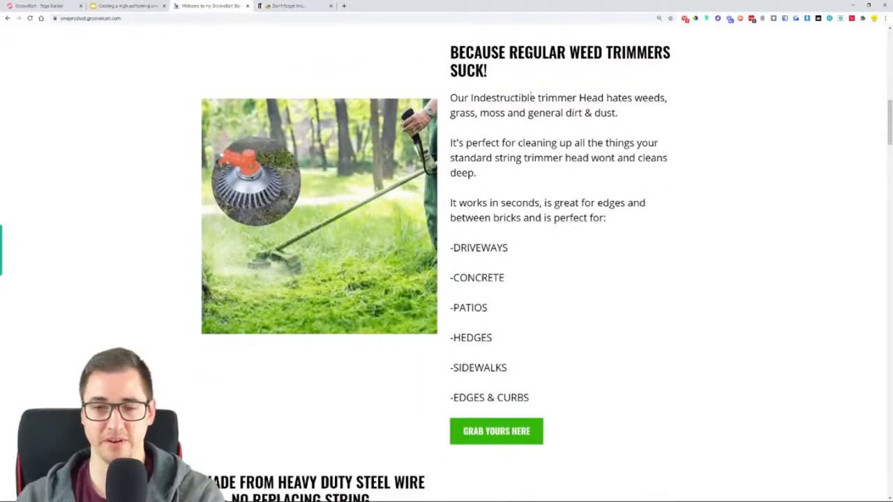
# Compare the original site's reviews and regular weed trimmers section with the GrooveKart version, and return to the GrooveKart store
pyautogui.click(286, 5)
pyautogui.scroll(-10, 501, 222)
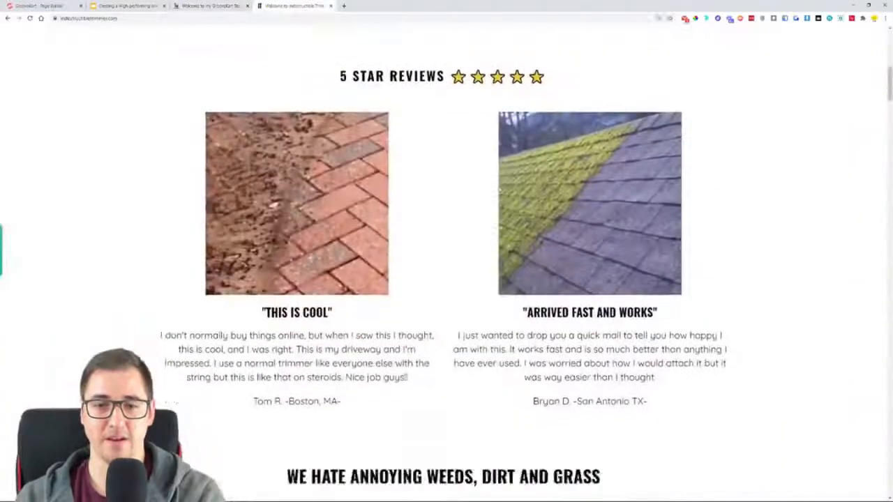
pyautogui.scroll(-2, 501, 221)
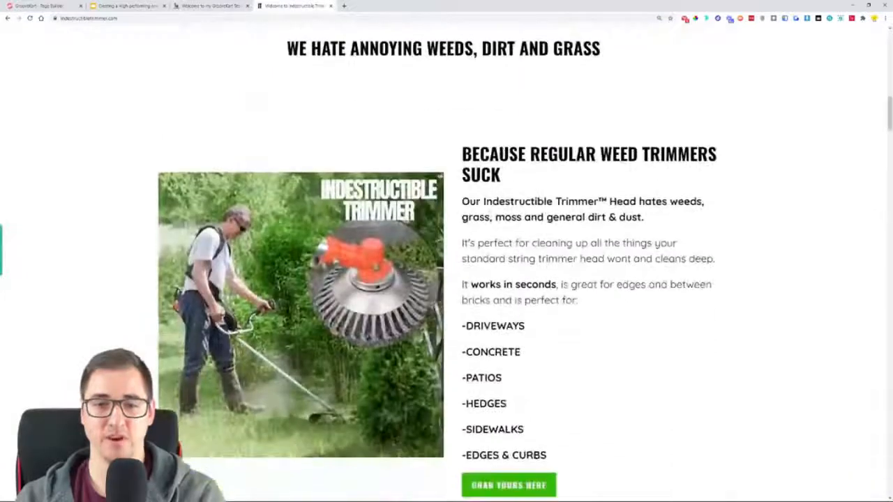
pyautogui.click(213, 6)
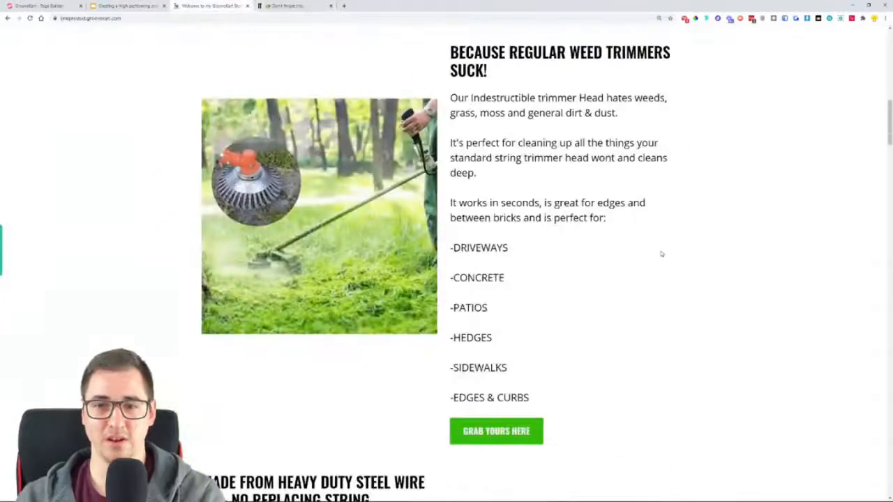
# Review the GrooveKart home page from its hero banner to the heavy duty steel wire section, including both call-to-action buttons
pyautogui.scroll(-2, 673, 237)
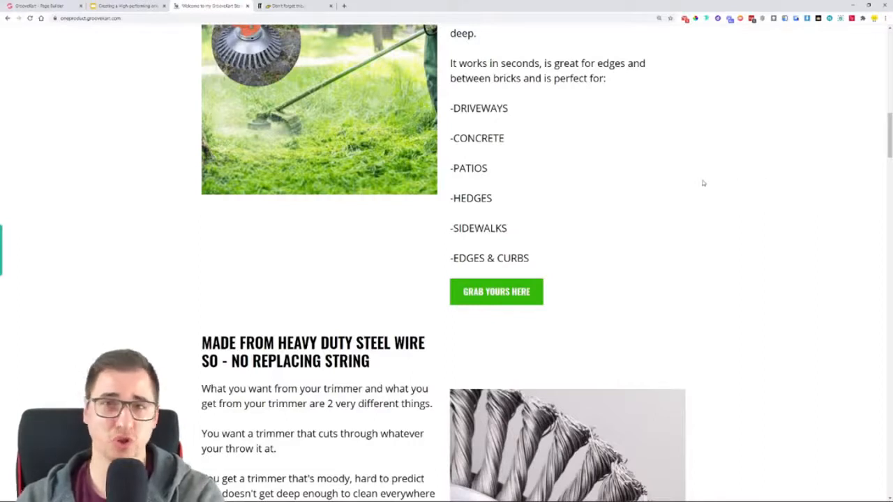
pyautogui.scroll(-1, 426, 294)
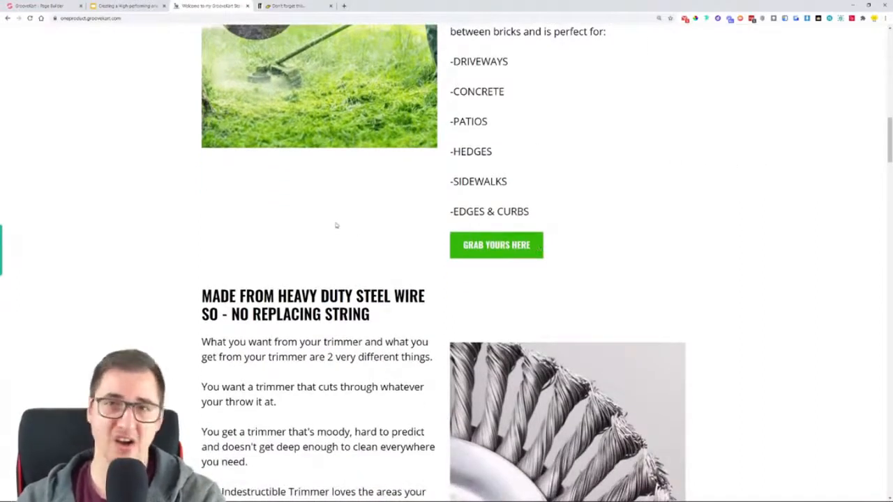
pyautogui.scroll(15, 335, 225)
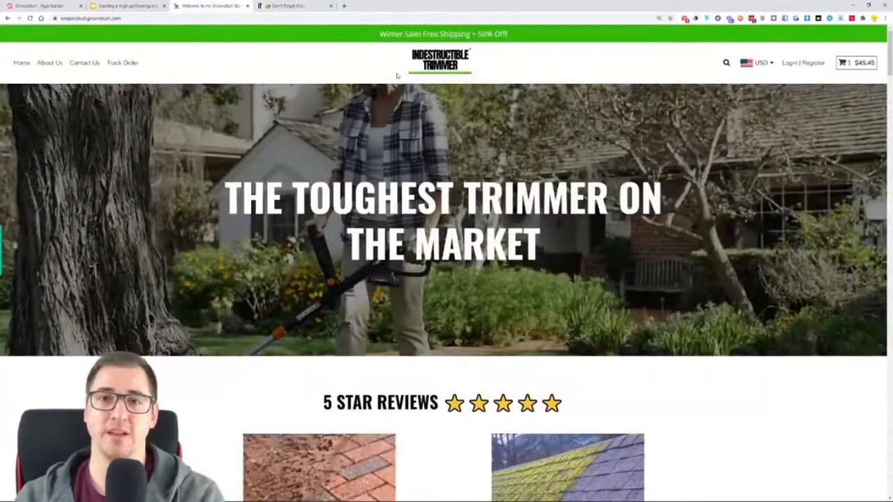
pyautogui.scroll(-8, 702, 177)
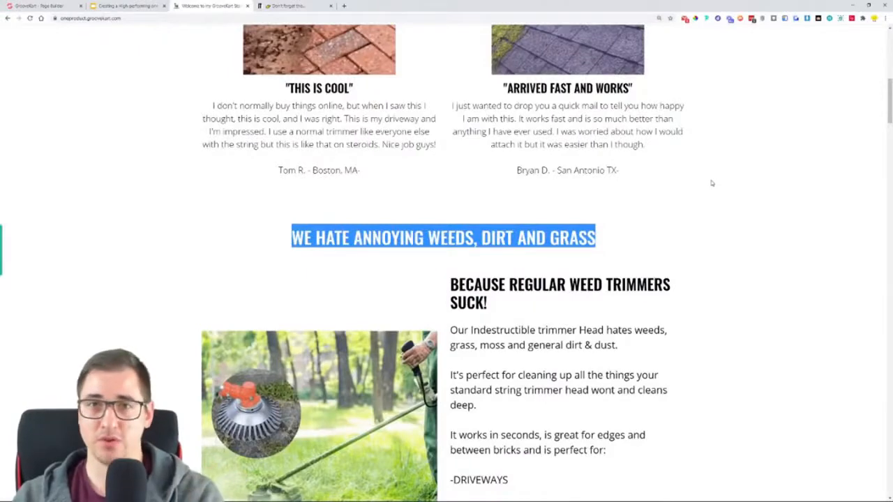
pyautogui.scroll(-3, 723, 194)
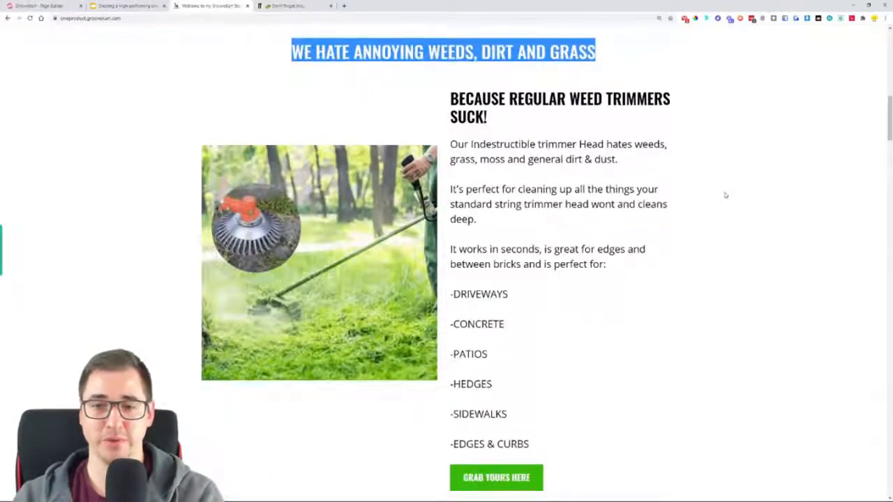
pyautogui.scroll(-3, 725, 195)
pyautogui.scroll(-2, 724, 195)
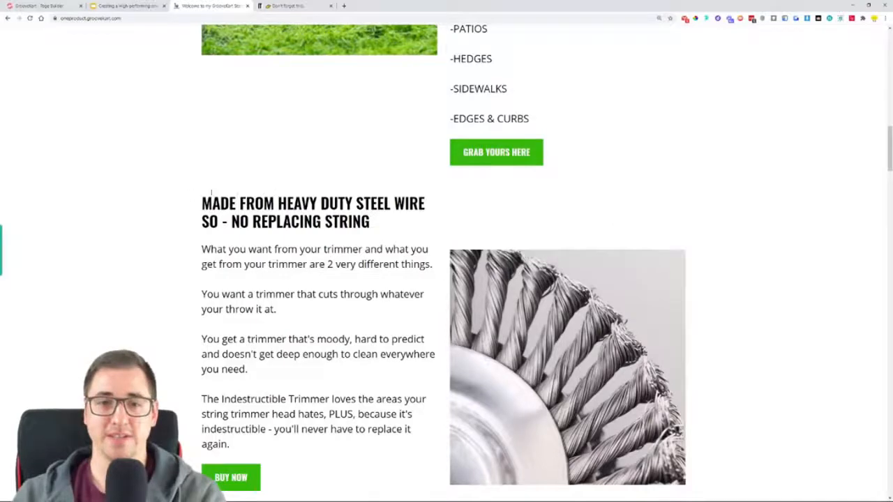
# Clear the heading highlight and revisit the list of trimmer uses above the Grab Yours Here button
pyautogui.scroll(8, 237, 197)
pyautogui.click(68, 202)
pyautogui.scroll(-1, 251, 240)
pyautogui.scroll(-4, 213, 249)
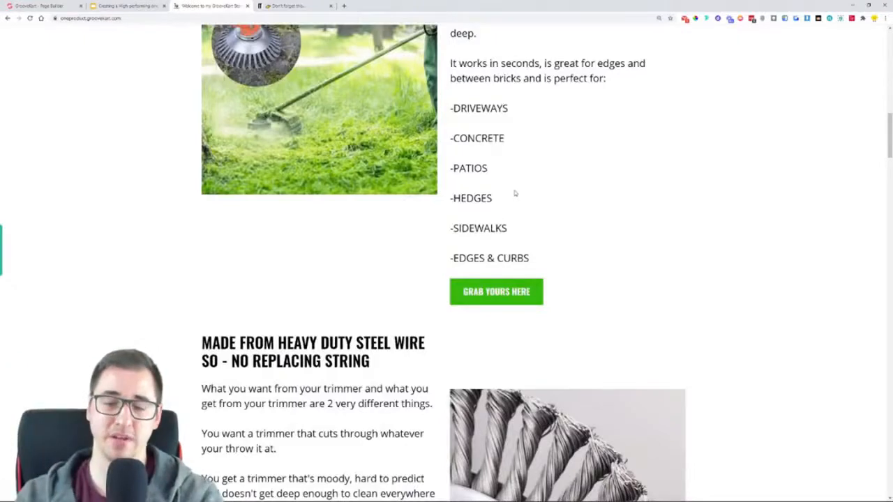
# Compare the heavy duty steel wire and Turbocharge Your Trimmer sections on the GrooveKart store with those on the original site
pyautogui.scroll(-3, 486, 290)
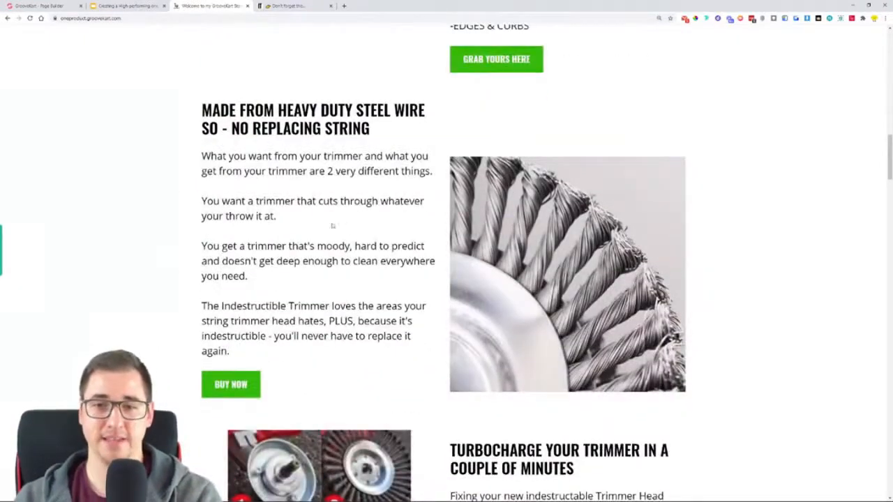
pyautogui.scroll(-5, 243, 246)
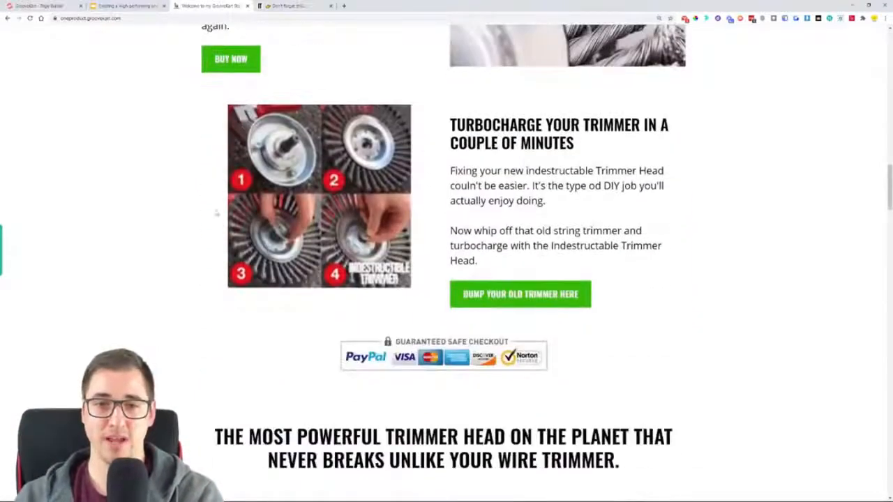
pyautogui.scroll(-2, 443, 261)
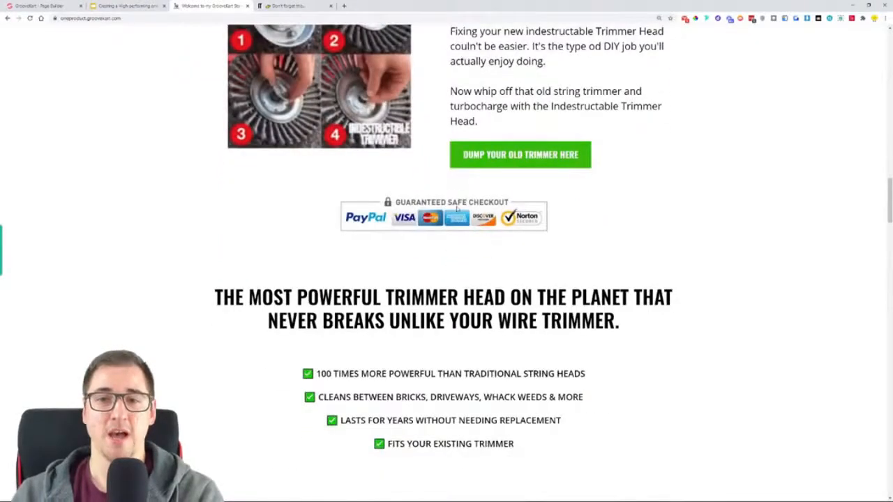
pyautogui.click(289, 6)
pyautogui.scroll(-11, 420, 186)
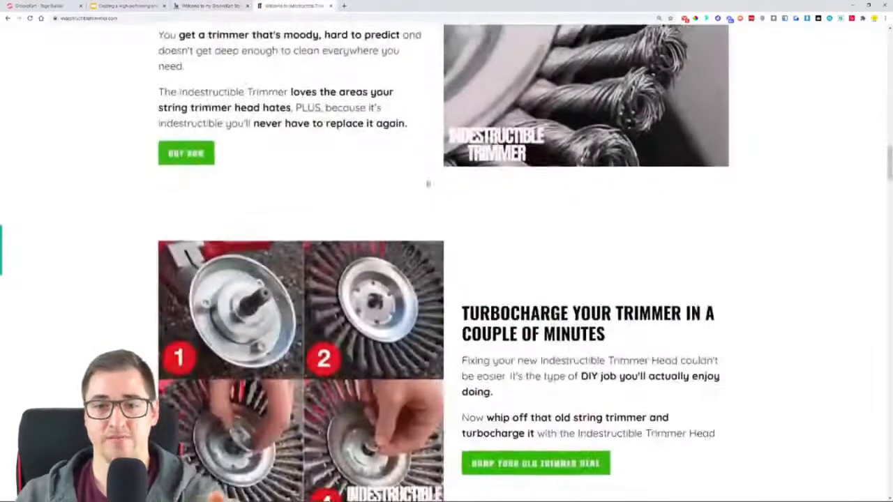
pyautogui.scroll(-3, 446, 265)
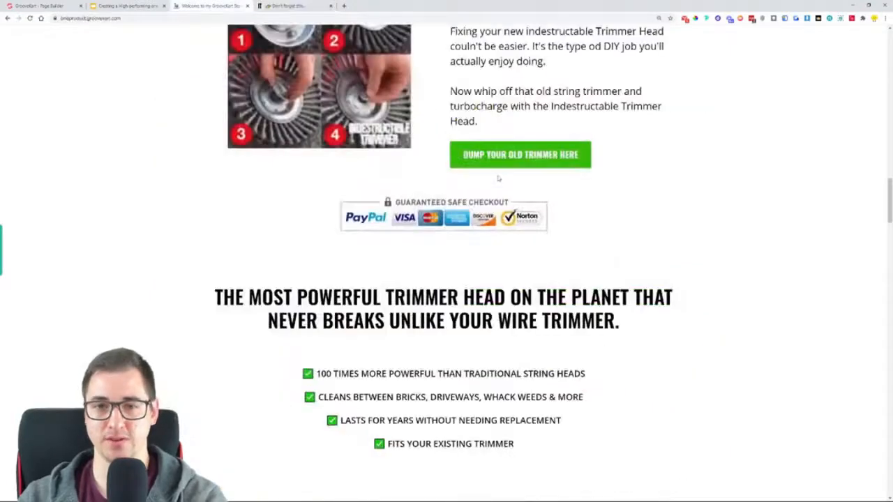
pyautogui.scroll(1, 282, 234)
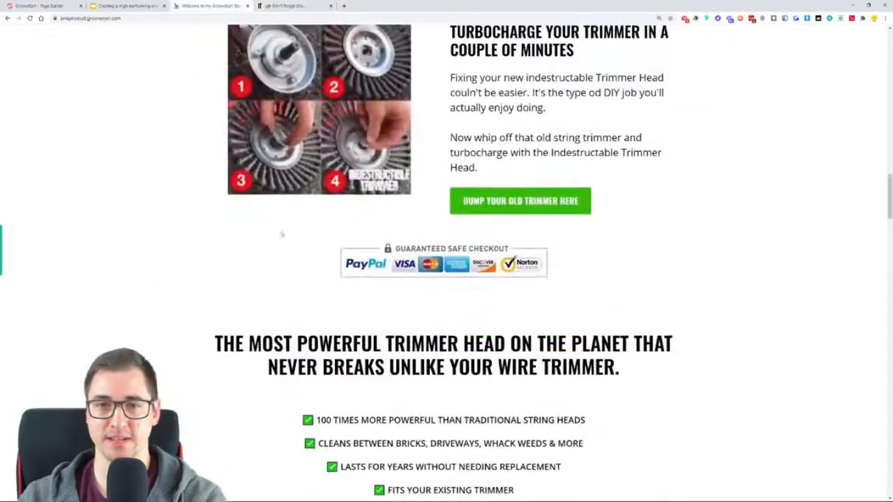
# Review the original site's embedded product block, from the safe checkout badges through the trimmer demo to the broken strings section
pyautogui.click(288, 4)
pyautogui.scroll(-3, 573, 209)
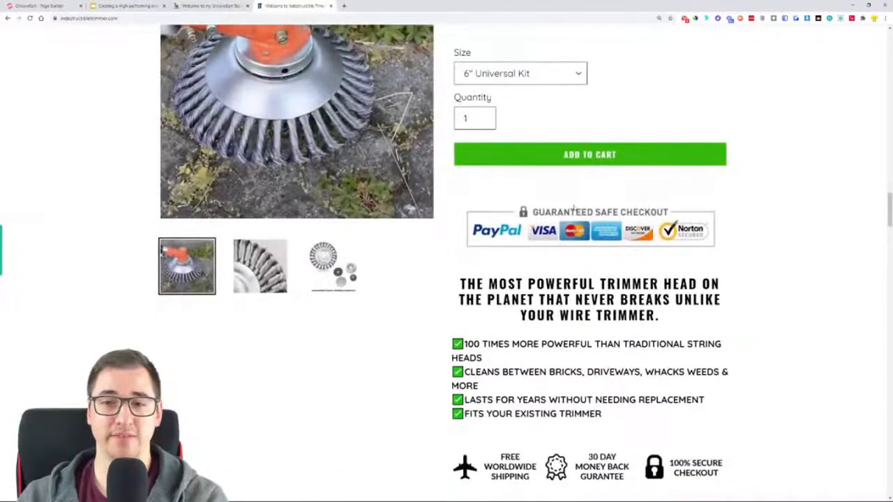
pyautogui.scroll(-7, 531, 115)
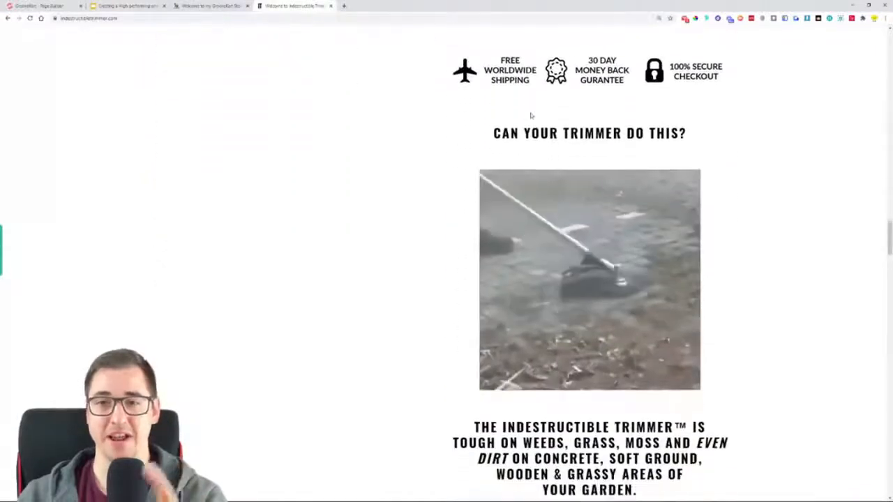
pyautogui.scroll(-2, 531, 115)
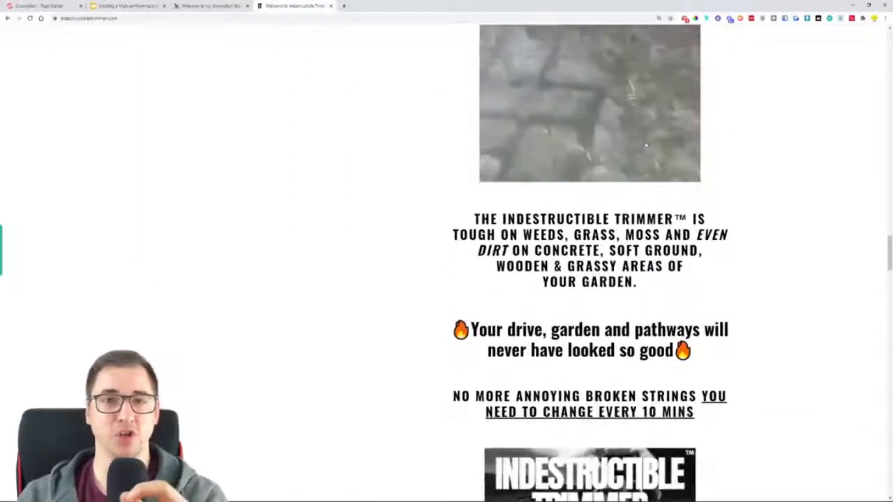
pyautogui.scroll(-1, 482, 241)
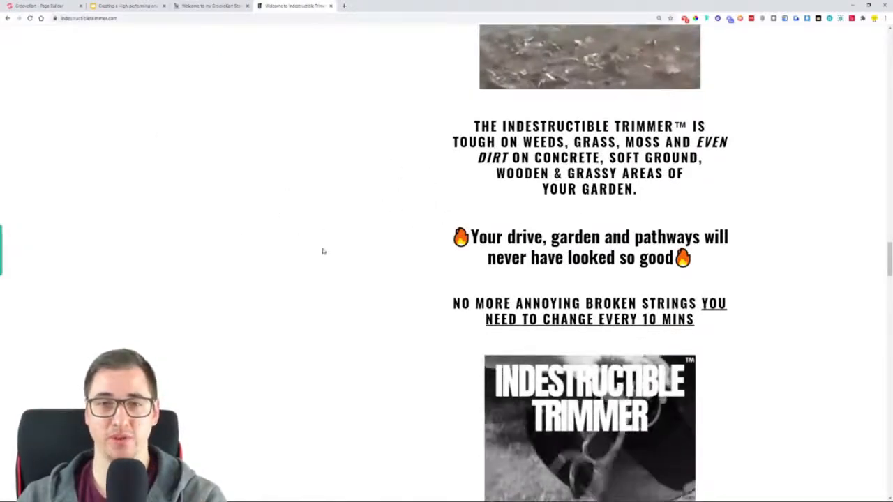
# Return to the GrooveKart store and review its benefits list, trust badges, trimmer demo with Grab Yours Here button, and broken strings section
pyautogui.click(215, 6)
pyautogui.scroll(-6, 168, 191)
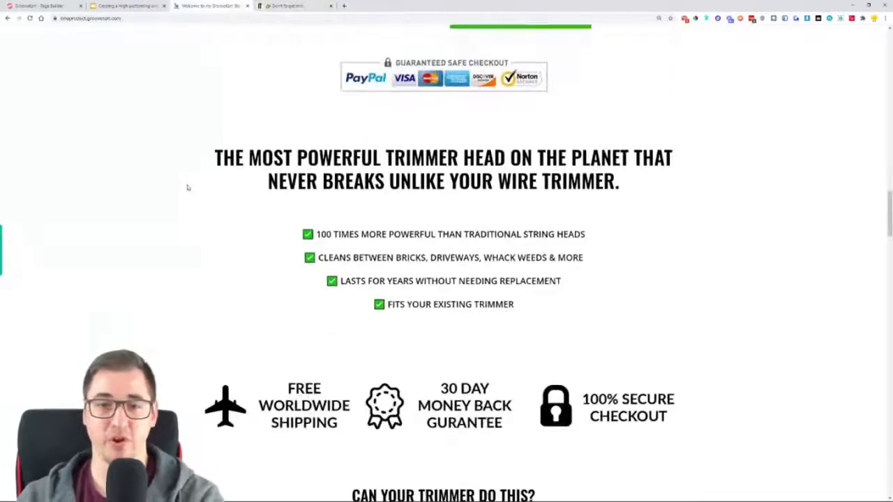
pyautogui.scroll(-1, 222, 122)
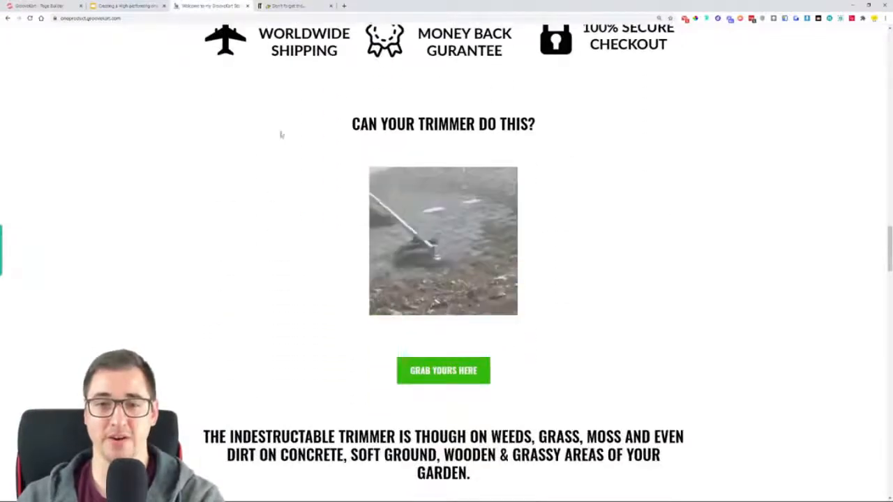
pyautogui.scroll(-1, 548, 189)
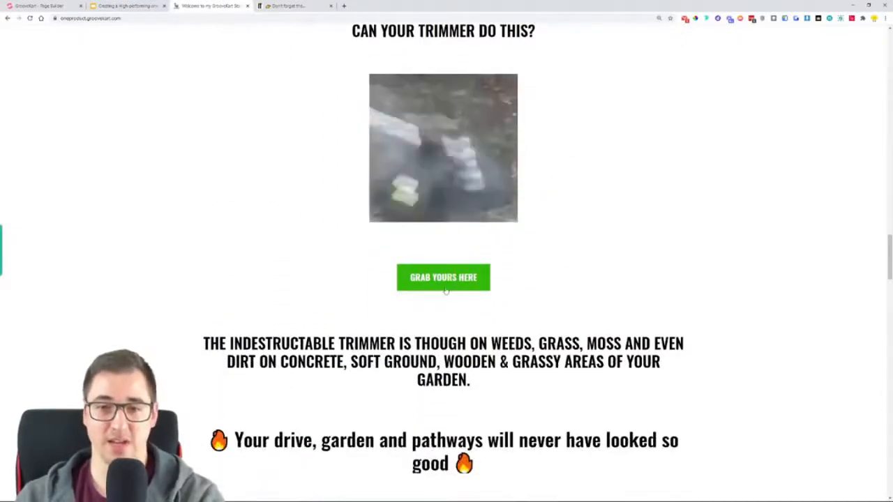
pyautogui.scroll(-3, 286, 217)
pyautogui.scroll(-2, 154, 201)
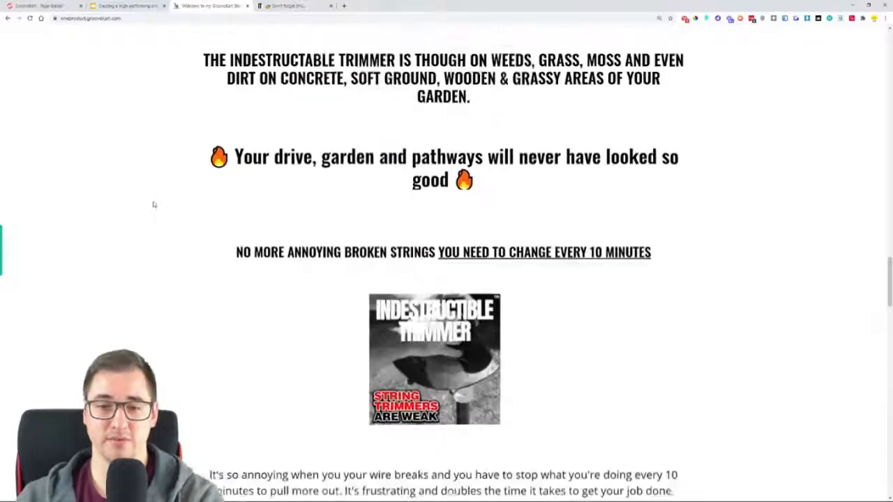
# Review the GrooveKart page from the 360 degree unique design and assembly sections to the guarantee and shipping information
pyautogui.scroll(-5, 518, 145)
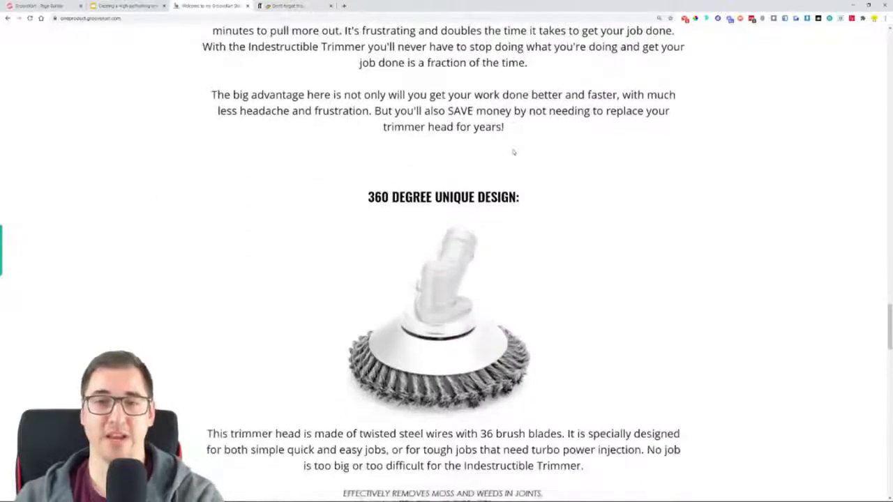
pyautogui.scroll(-3, 558, 166)
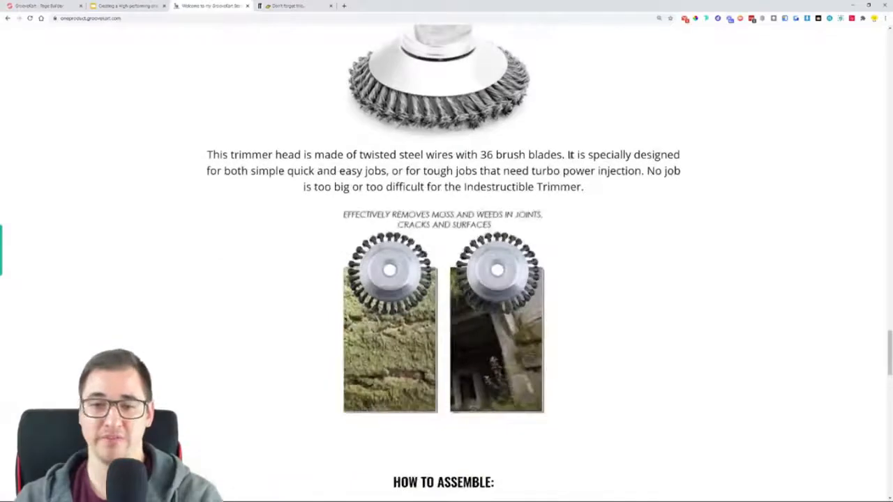
pyautogui.scroll(-6, 569, 152)
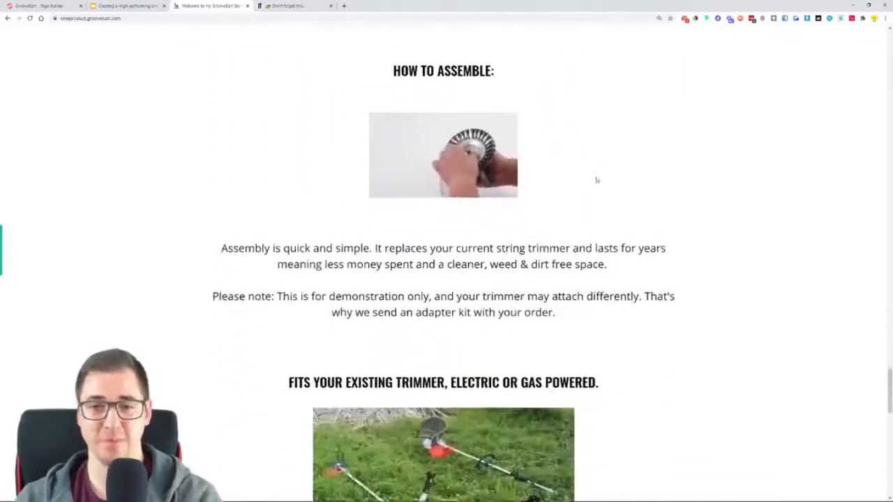
pyautogui.scroll(-6, 604, 170)
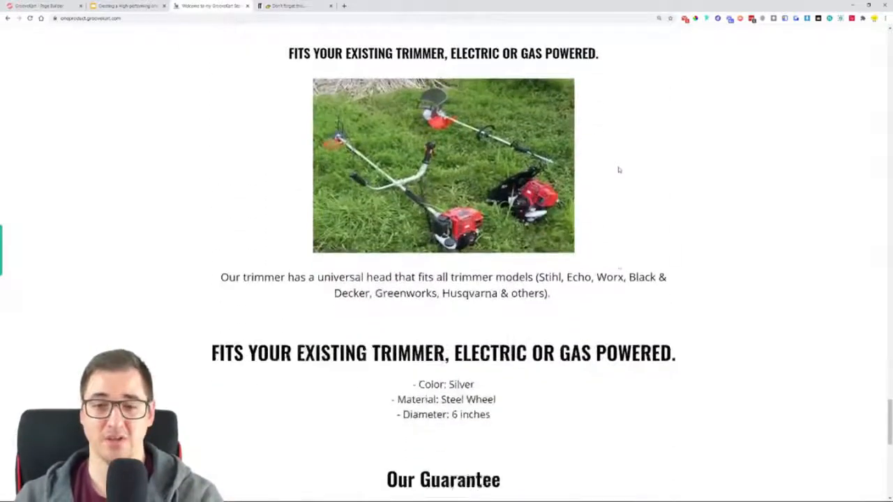
pyautogui.scroll(-2, 693, 165)
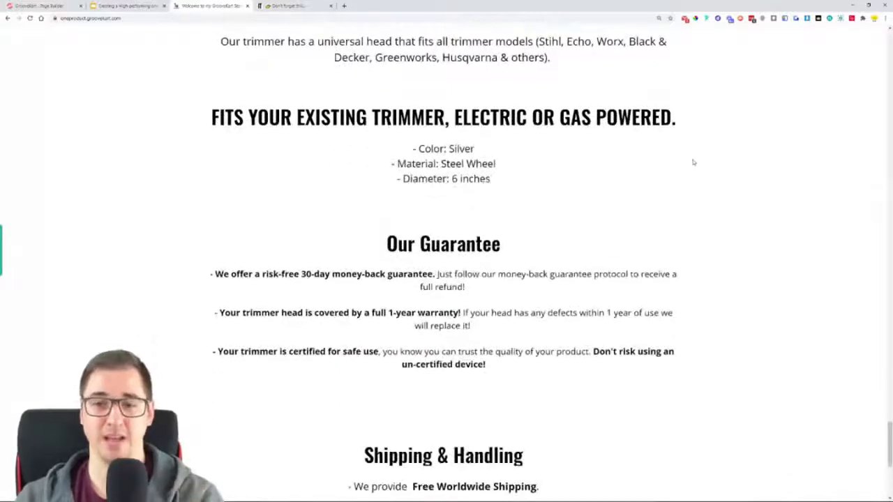
pyautogui.scroll(-2, 693, 166)
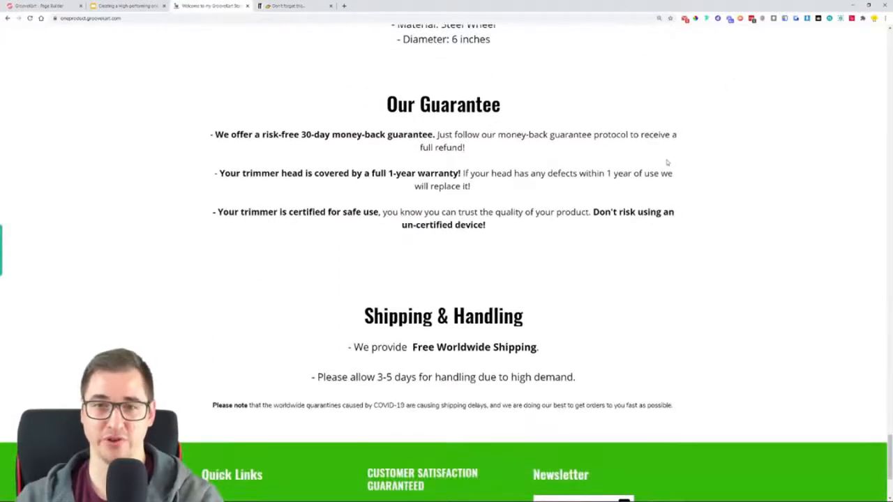
# Switch to the original site and examine its guarantee, shipping and customer reviews sections
pyautogui.hotkey('ctrl', 'Tab')
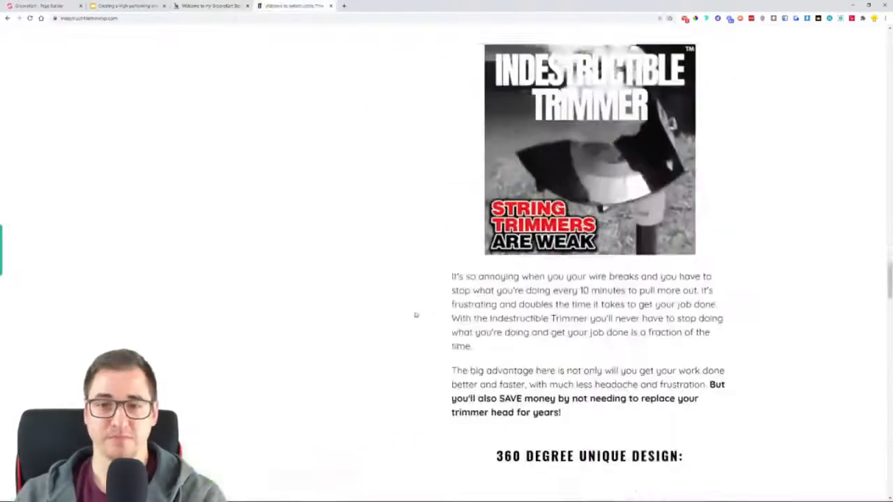
pyautogui.scroll(-5, 417, 310)
pyautogui.scroll(-15, 419, 306)
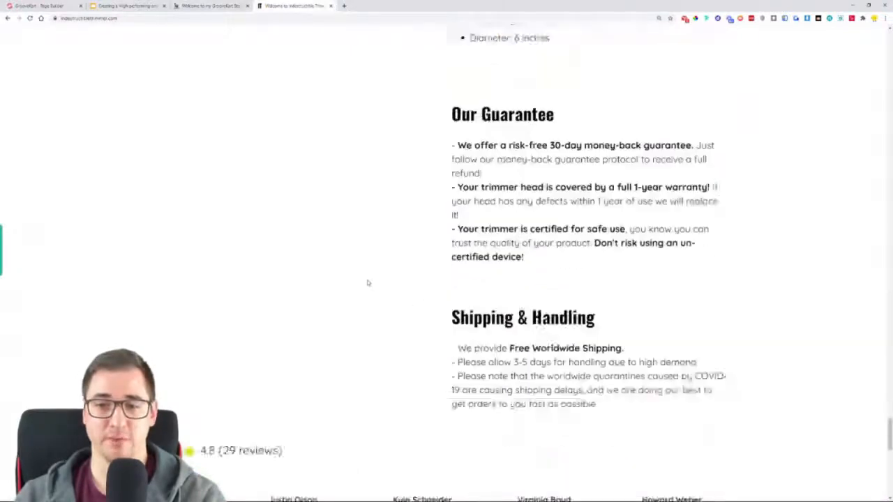
pyautogui.scroll(-4, 362, 274)
pyautogui.scroll(4, 452, 295)
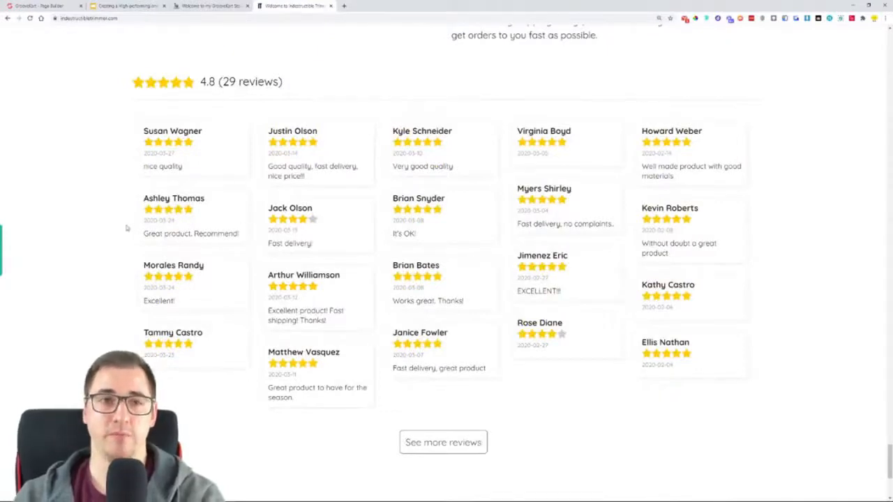
# Compare the GrooveKart store's footer links, satisfaction guarantees and newsletter form with the original site's footer
pyautogui.click(228, 5)
pyautogui.scroll(-4, 258, 281)
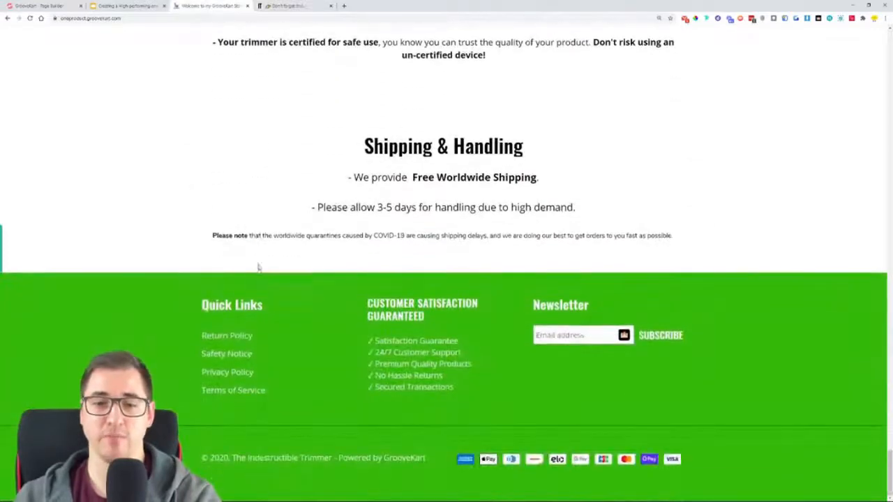
pyautogui.click(297, 5)
pyautogui.scroll(-4, 286, 307)
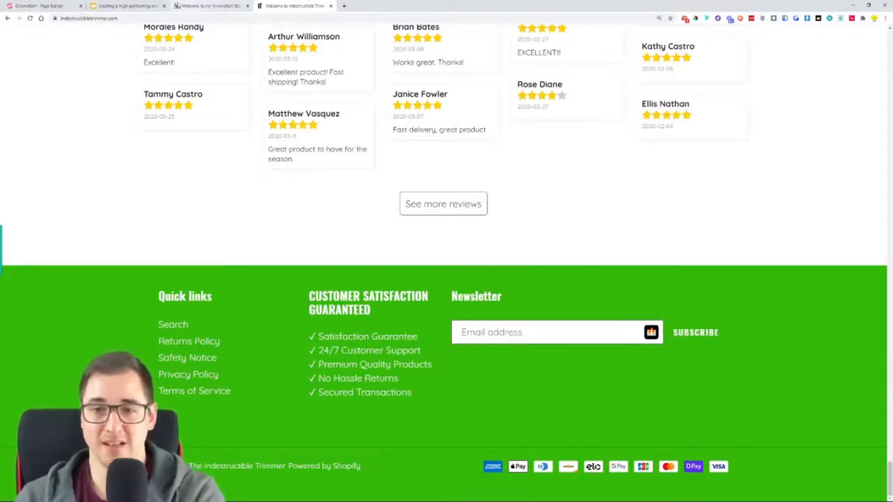
# Return to the GrooveKart store's footer, highlight the Powered by GrooveKart copyright line, and clear the highlight
pyautogui.click(181, 6)
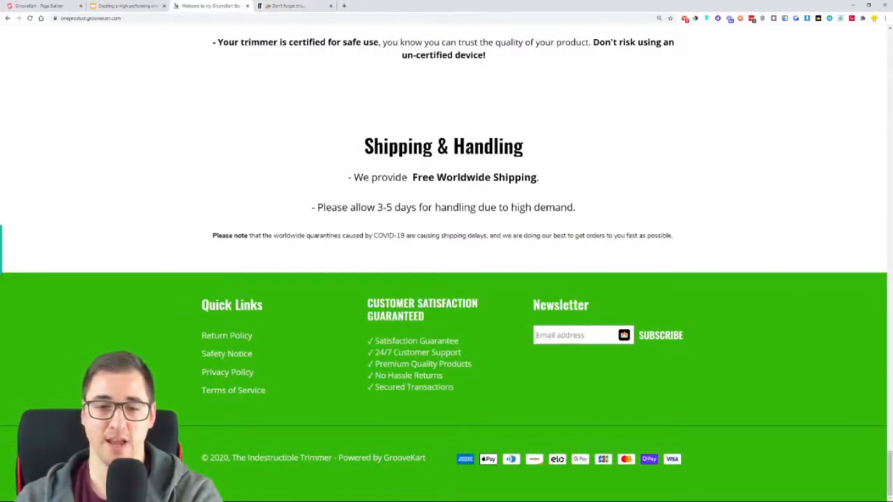
pyautogui.moveTo(426, 459); pyautogui.dragTo(246, 461)
pyautogui.click(217, 466)
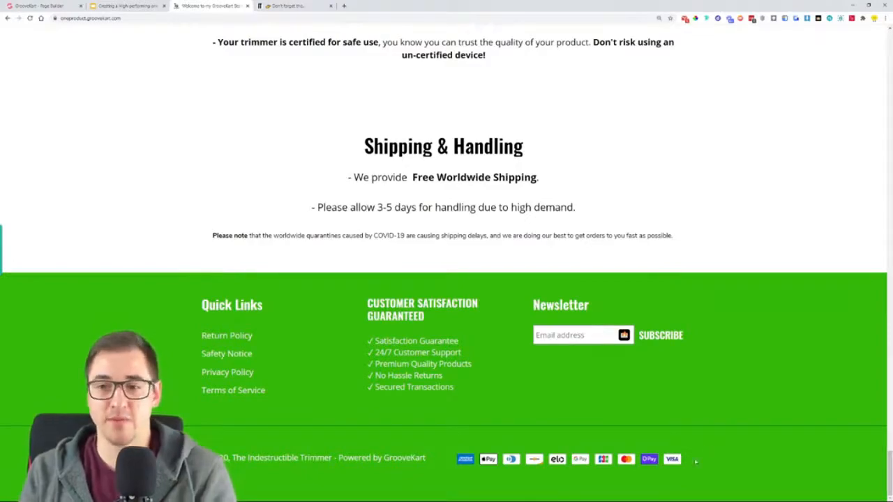
# Open the GrooveKart product page through the Grab Yours Here link below the "Can Your Trimmer Do This?" demo
pyautogui.scroll(15, 769, 419)
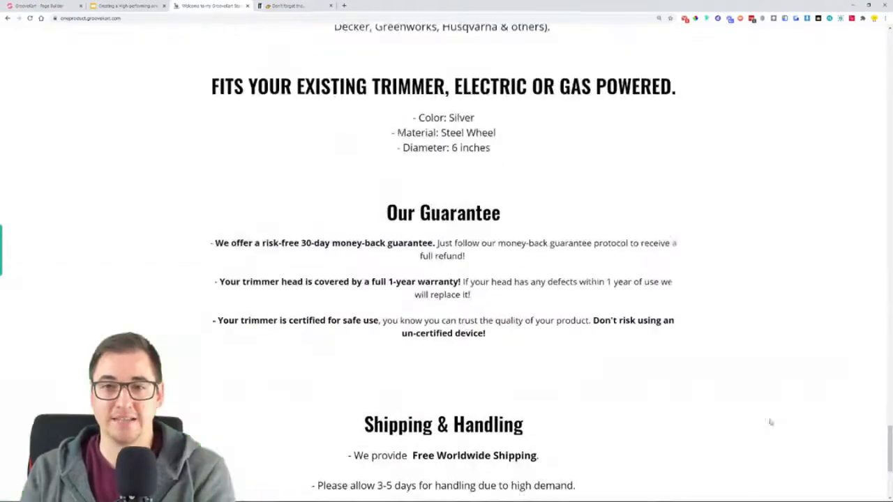
pyautogui.scroll(15, 770, 417)
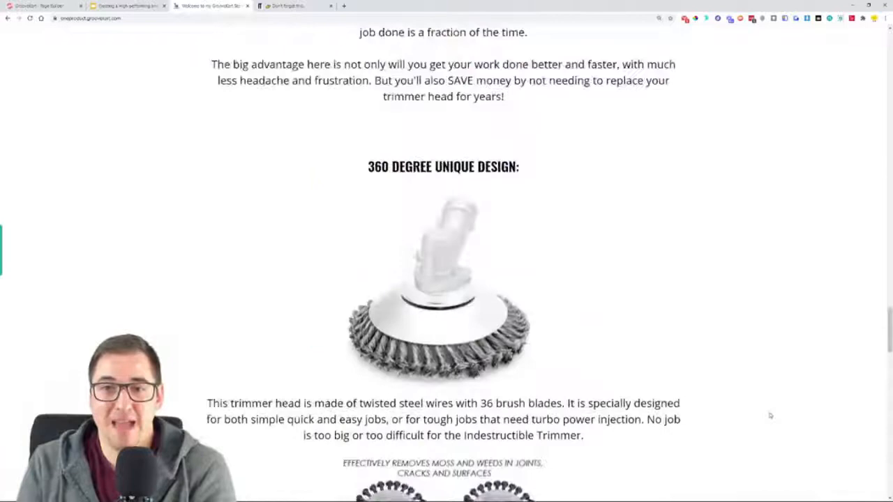
pyautogui.scroll(2, 771, 421)
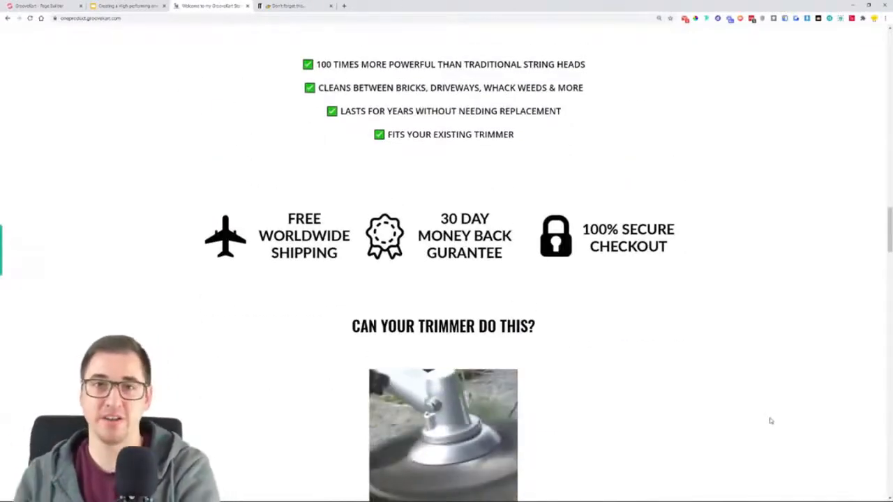
pyautogui.scroll(-3, 770, 421)
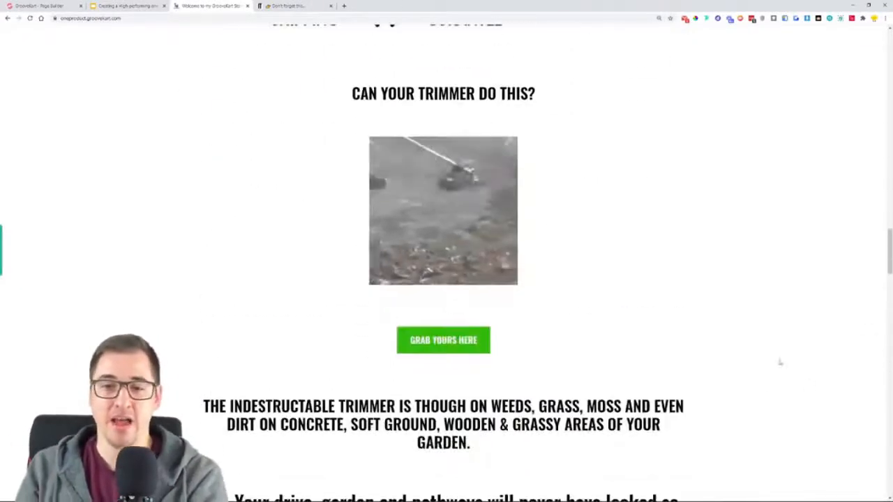
pyautogui.click(434, 340)
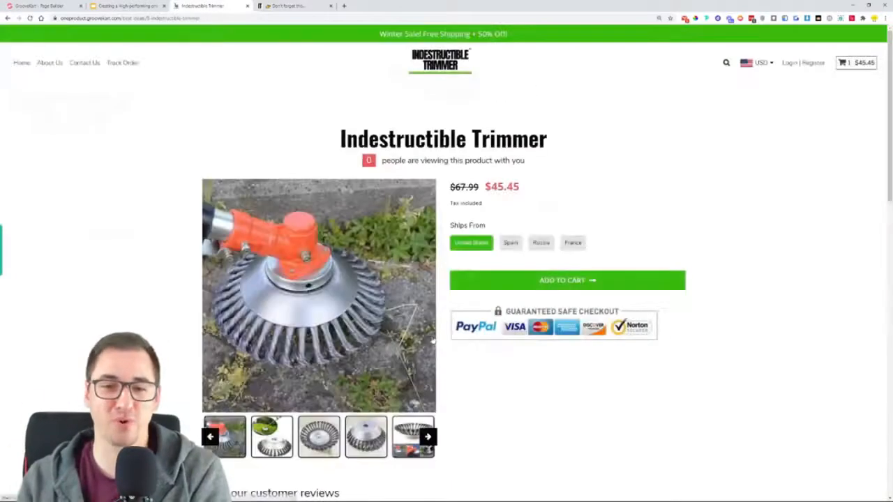
# Open the original site's product page through the Dump Your Old Trimmer Here link in its Turbocharge Your Trimmer section
pyautogui.hotkey('ctrl', 'Tab')
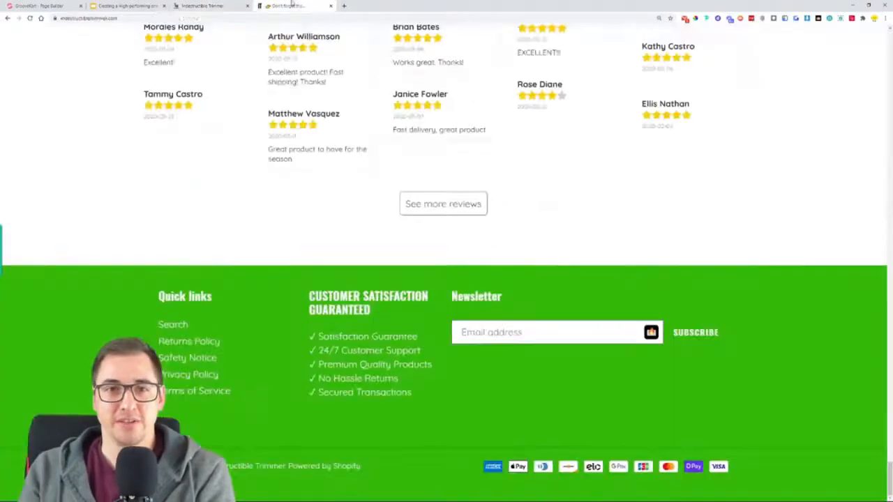
pyautogui.scroll(10, 477, 202)
pyautogui.scroll(15, 480, 228)
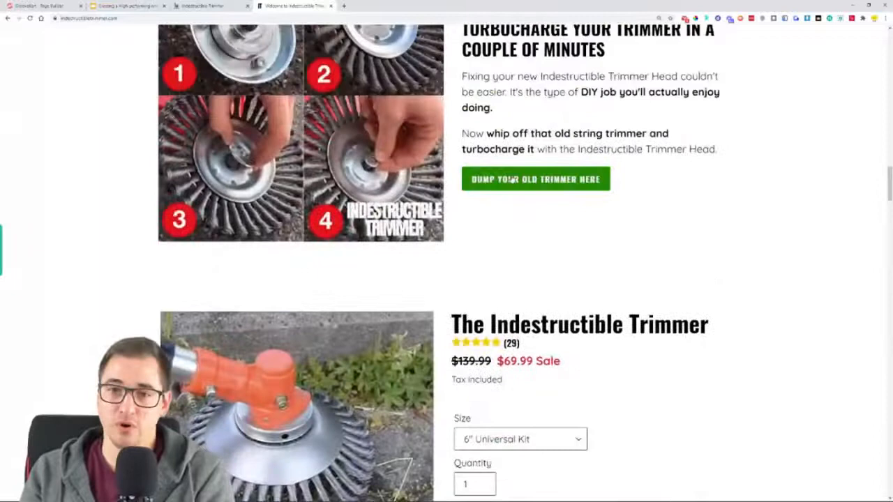
pyautogui.click(533, 179)
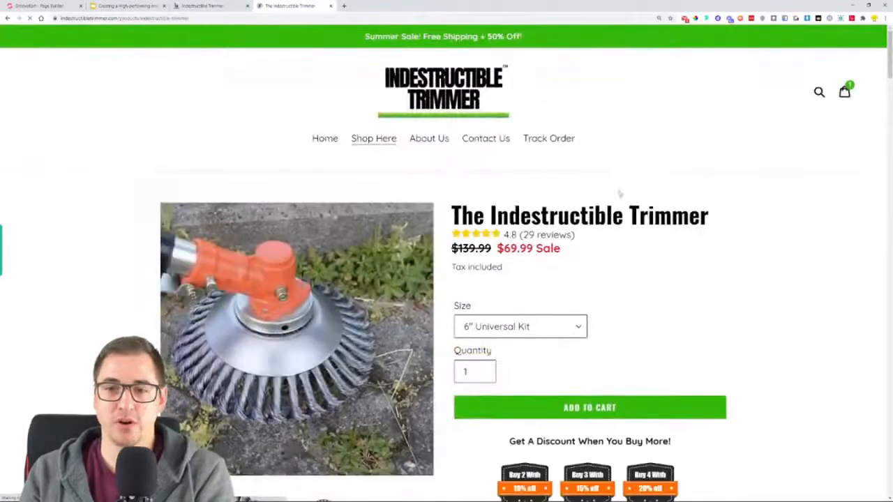
# Examine the original product page's price, Size options, quantity field and bulk-discount badges, leaving Size at 6" Universal Kit
pyautogui.scroll(-1, 767, 202)
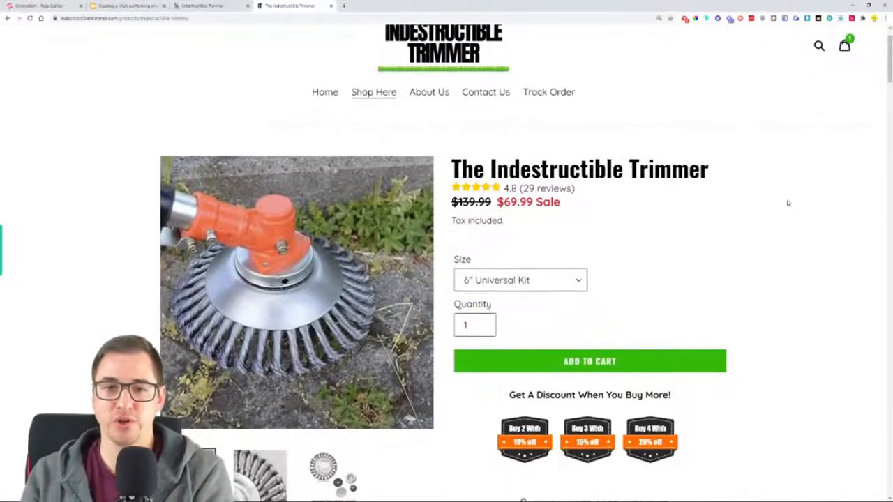
pyautogui.scroll(-1, 802, 202)
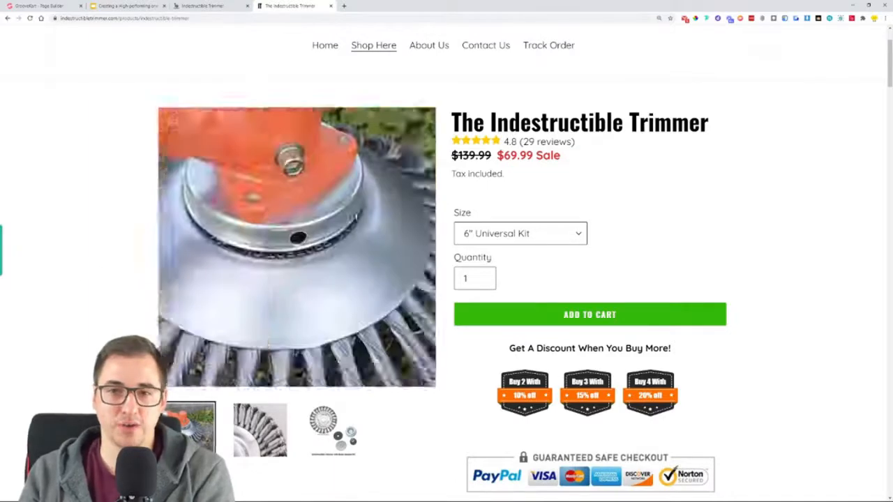
pyautogui.click(554, 235)
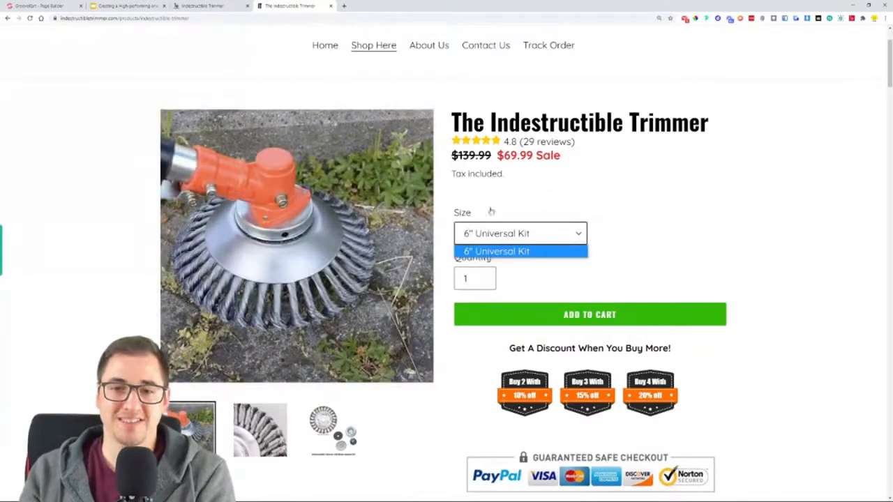
pyautogui.click(542, 231)
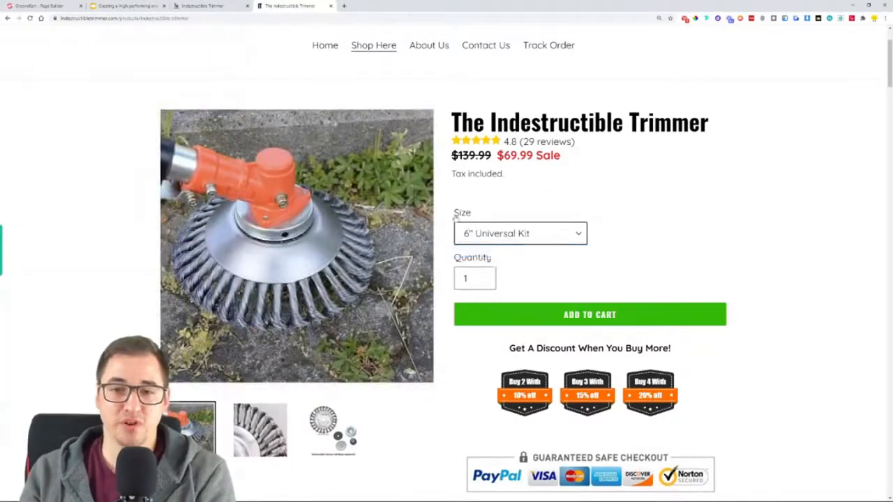
pyautogui.click(516, 237)
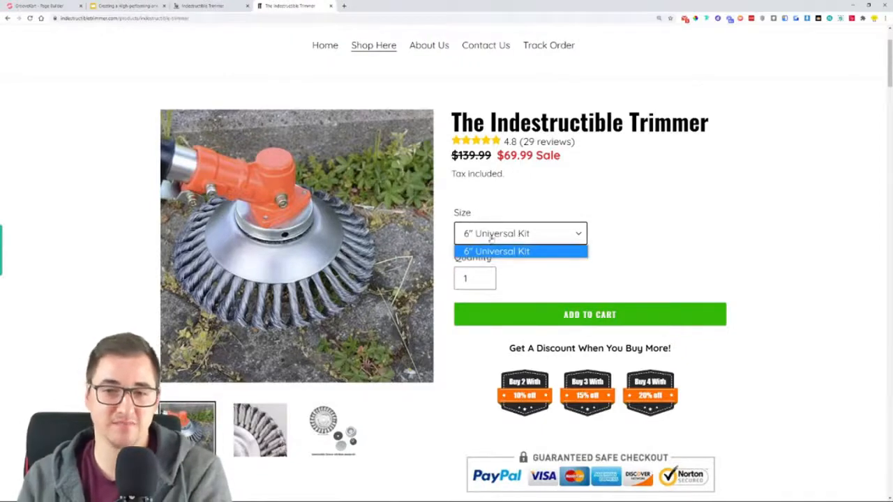
pyautogui.click(632, 237)
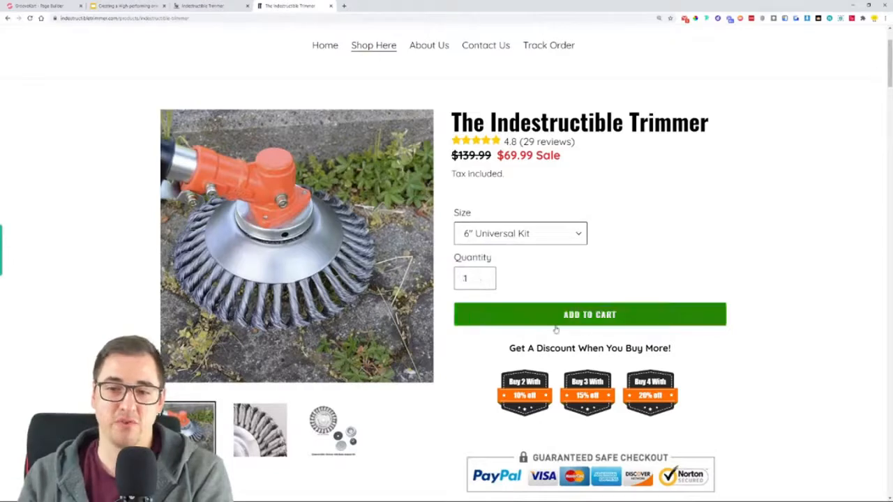
pyautogui.scroll(-2, 581, 321)
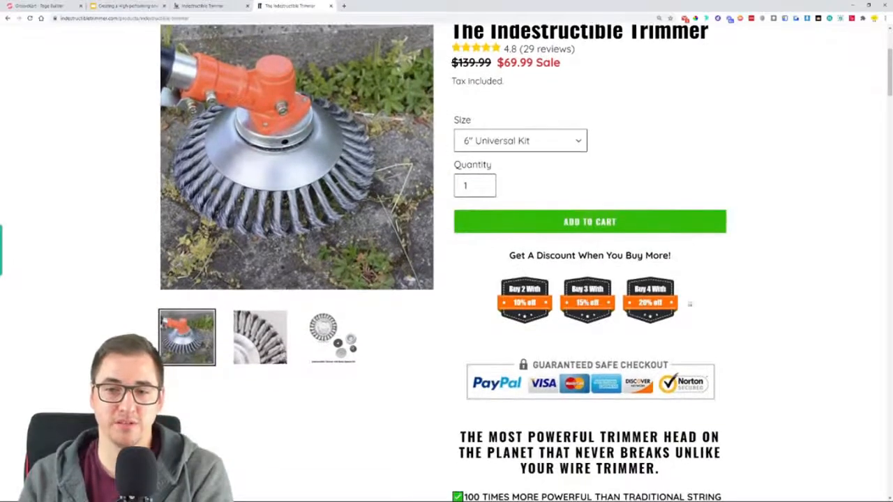
# Highlight the GrooveKart product page's title, viewer counter, both prices and tax note, and compare them with the original product page
pyautogui.click(215, 6)
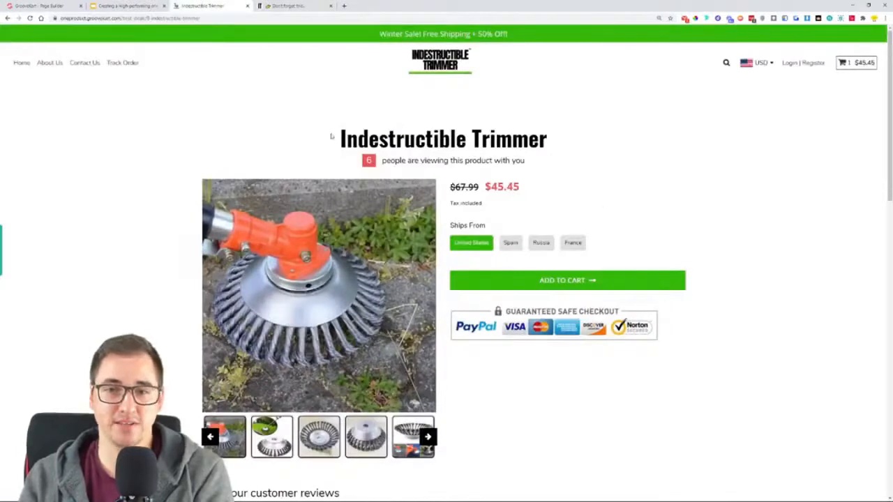
pyautogui.moveTo(330, 138); pyautogui.dragTo(658, 145)
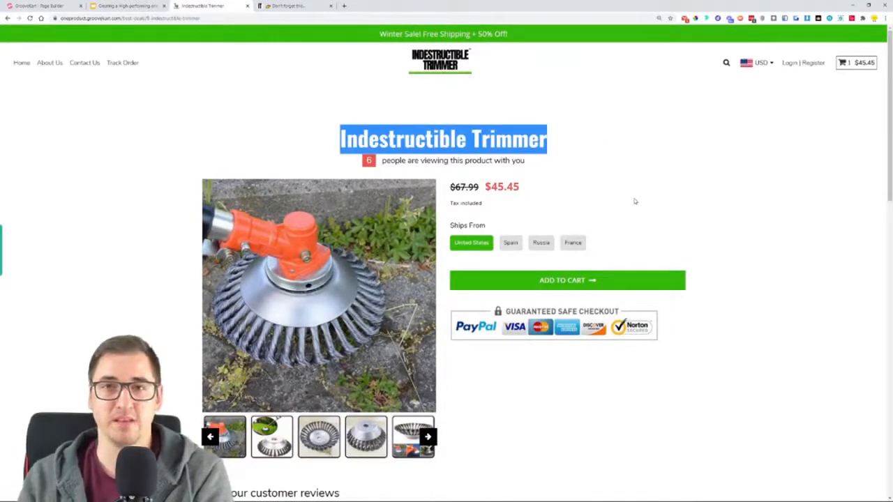
pyautogui.moveTo(352, 168); pyautogui.dragTo(546, 163)
pyautogui.click(591, 182)
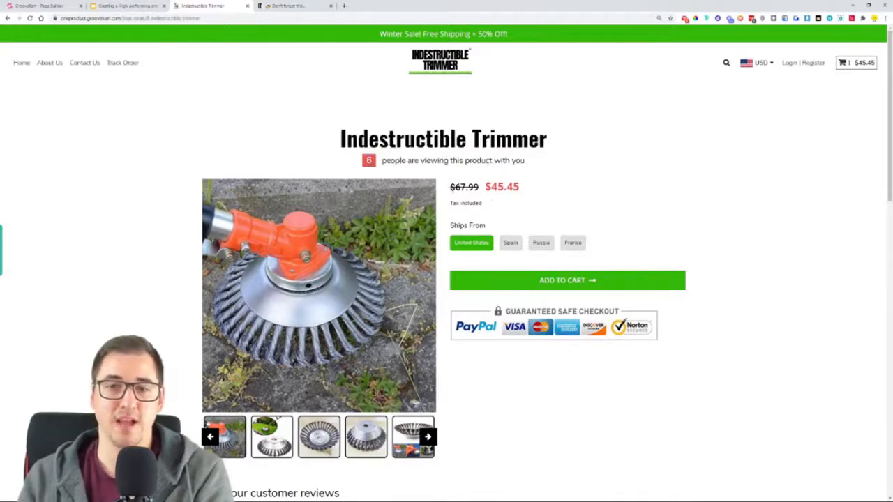
pyautogui.moveTo(450, 187); pyautogui.dragTo(480, 190)
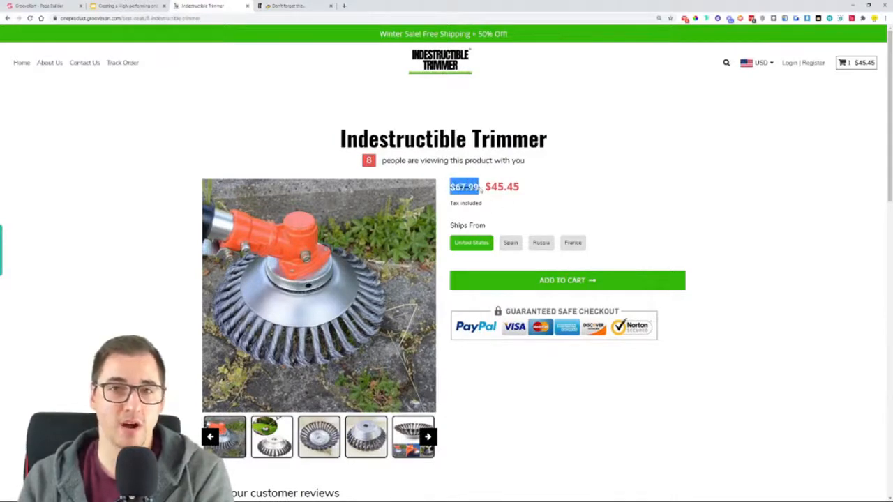
pyautogui.moveTo(485, 187); pyautogui.dragTo(529, 192)
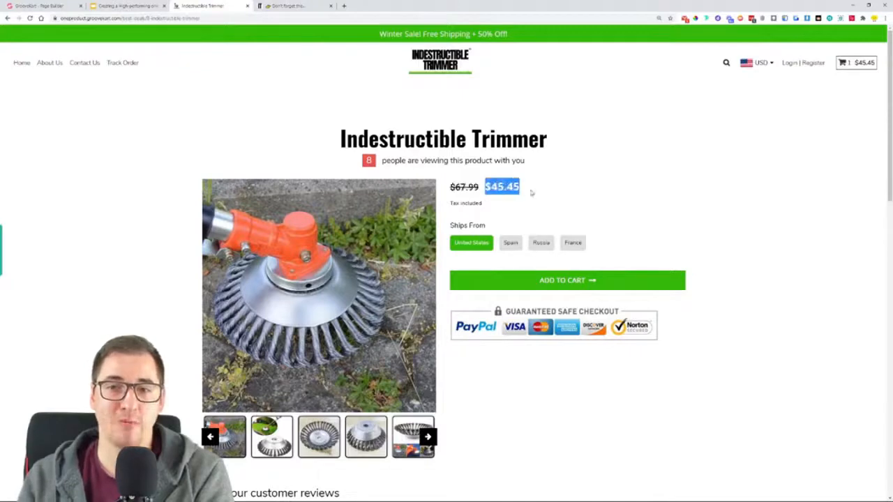
pyautogui.moveTo(450, 204); pyautogui.dragTo(487, 206)
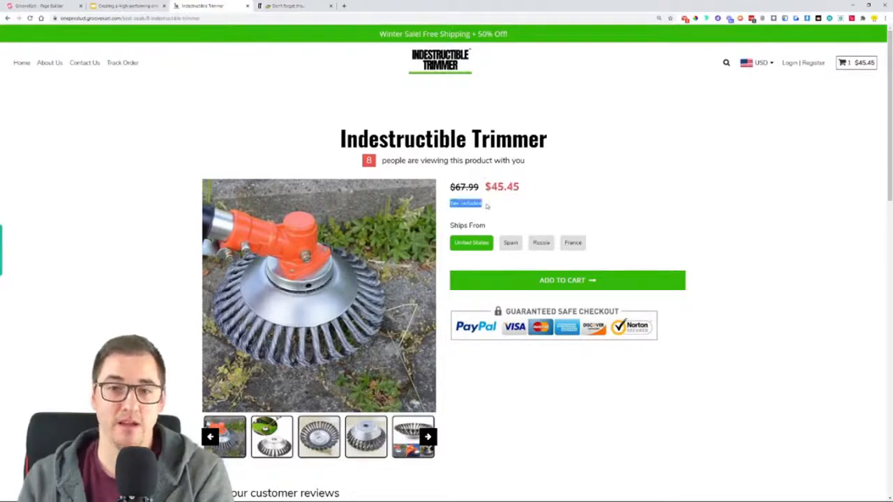
pyautogui.click(296, 5)
pyautogui.scroll(2, 530, 209)
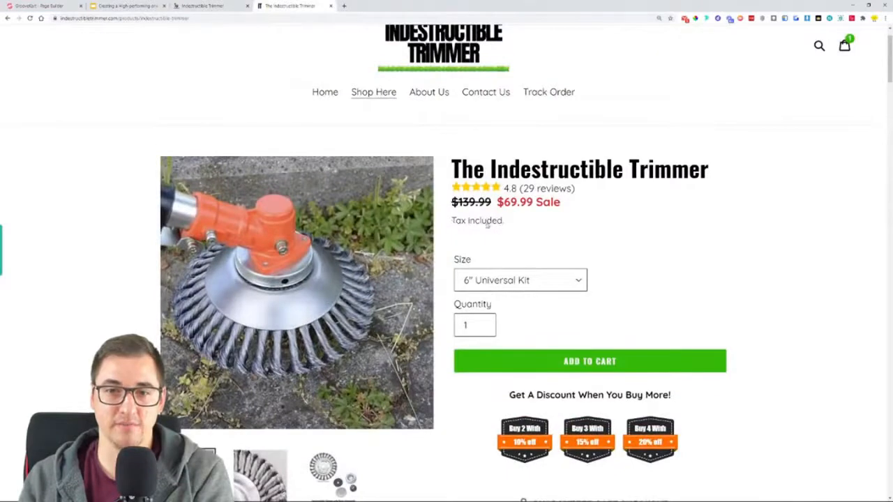
# Try the GrooveKart product's Ships From options Spain, Russia and France, and reselect United States
pyautogui.click(216, 5)
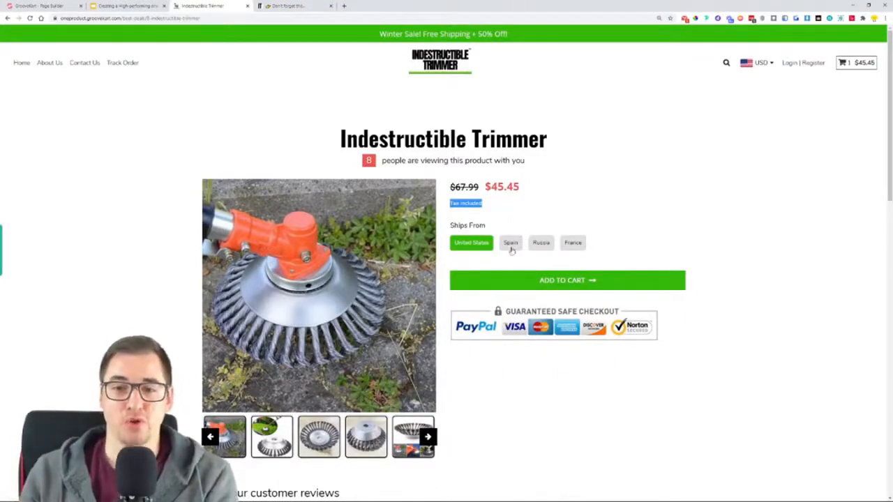
pyautogui.click(511, 243)
pyautogui.click(541, 243)
pyautogui.click(566, 243)
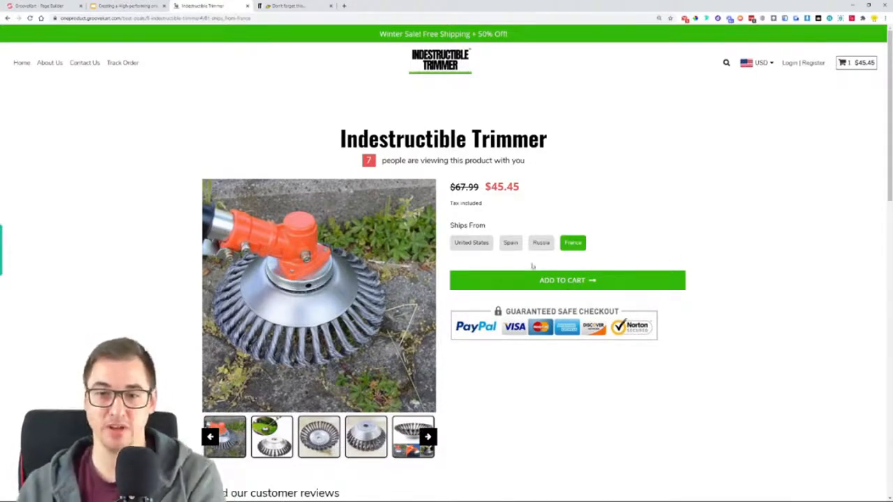
pyautogui.click(462, 248)
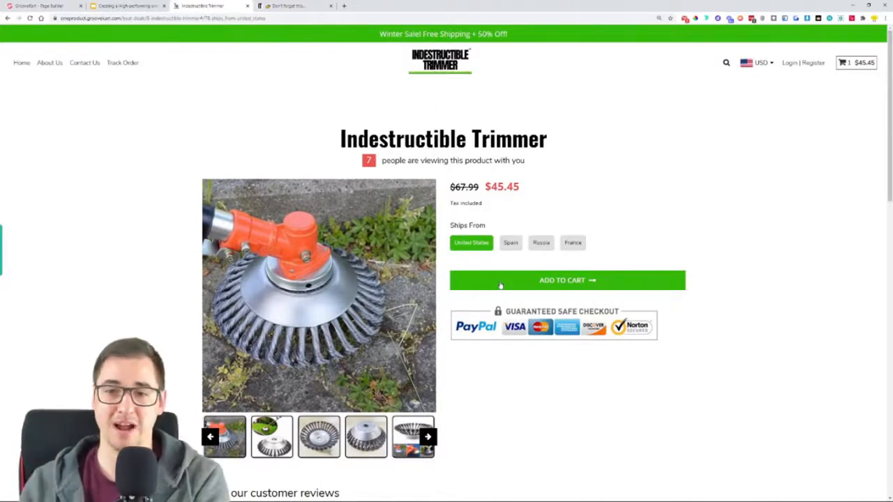
# Compare the GrooveKart page's content below the Add to Cart area with the original page's discount badges and longer product description
pyautogui.scroll(-2, 590, 258)
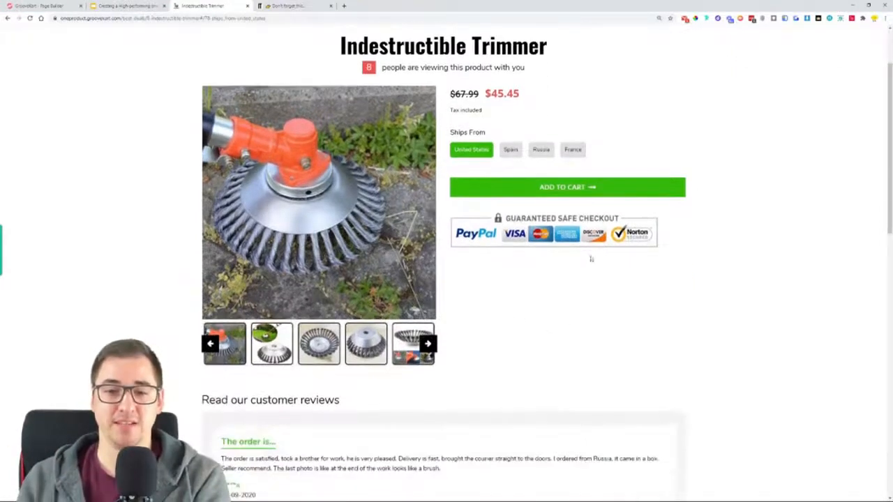
pyautogui.click(291, 6)
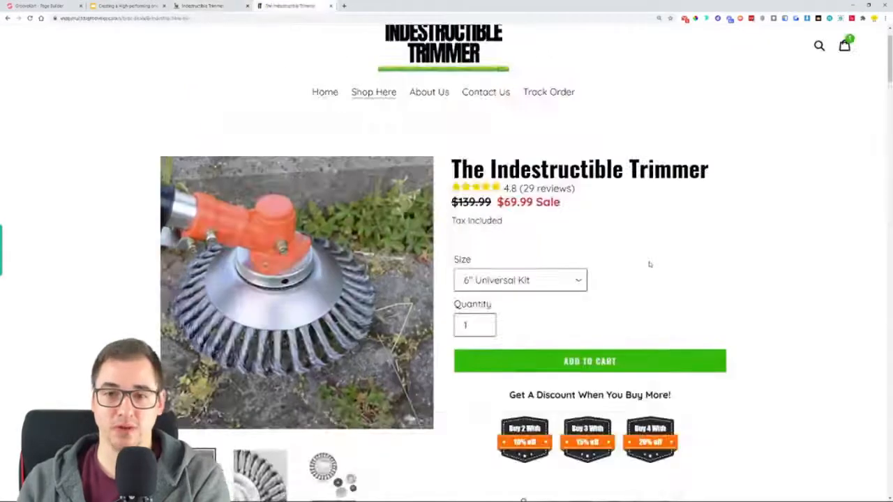
pyautogui.scroll(-15, 651, 265)
pyautogui.scroll(13, 762, 296)
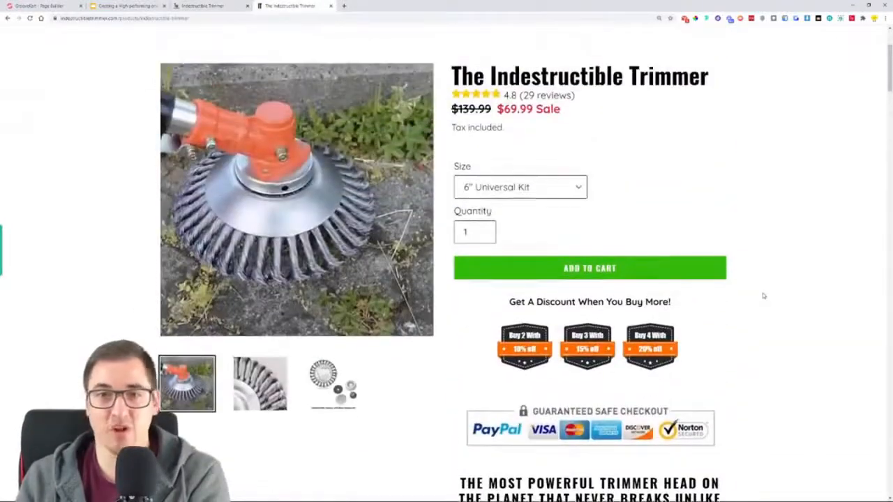
# Read through the GrooveKart product page's customer reviews down to the footer and return to the start of the reviews
pyautogui.click(207, 5)
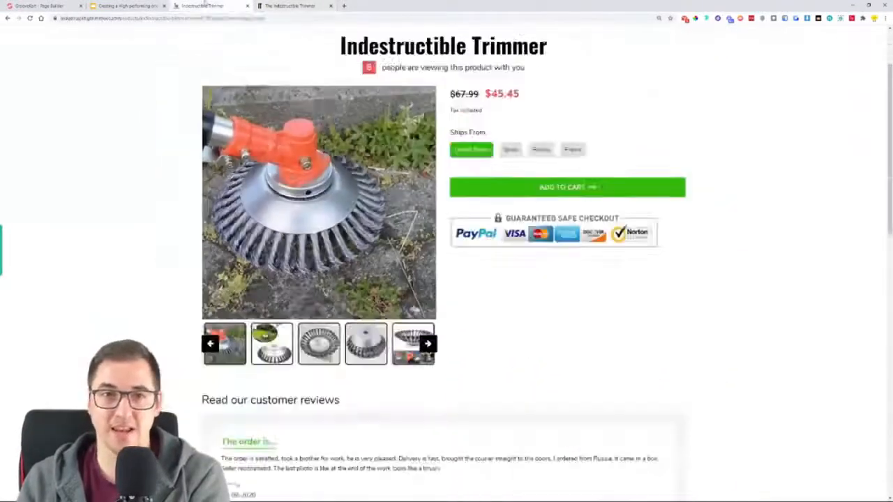
pyautogui.scroll(-2, 708, 274)
pyautogui.scroll(-3, 708, 274)
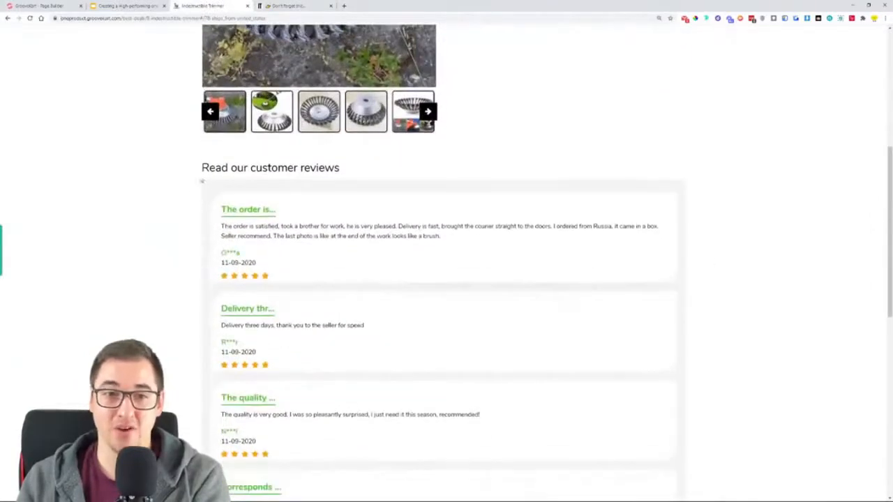
pyautogui.scroll(-5, 208, 187)
pyautogui.scroll(-3, 208, 190)
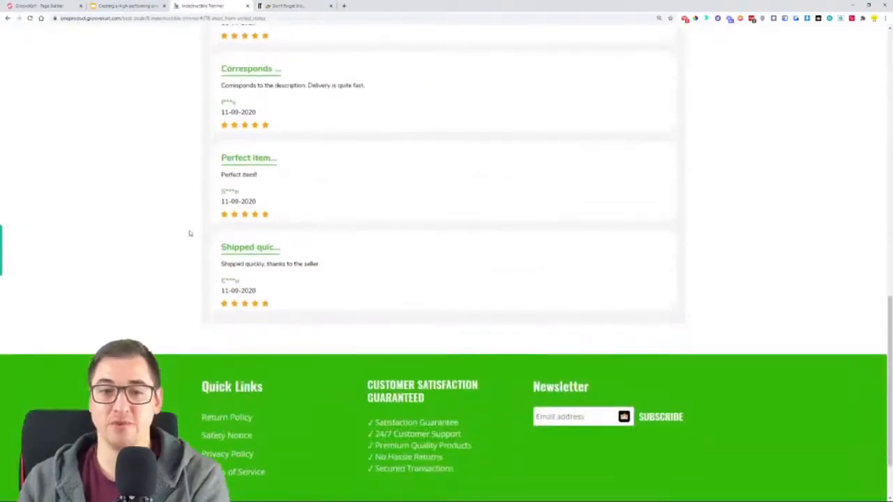
pyautogui.scroll(5, 189, 233)
pyautogui.scroll(2, 145, 271)
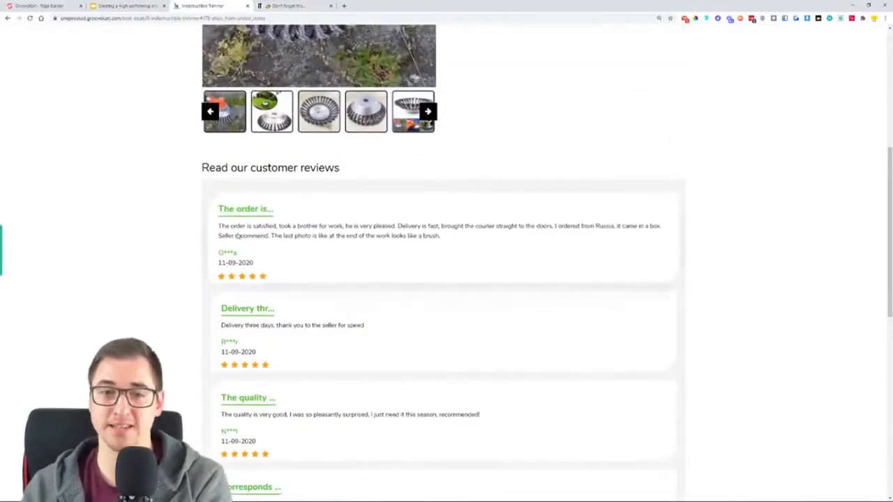
pyautogui.scroll(1, 163, 229)
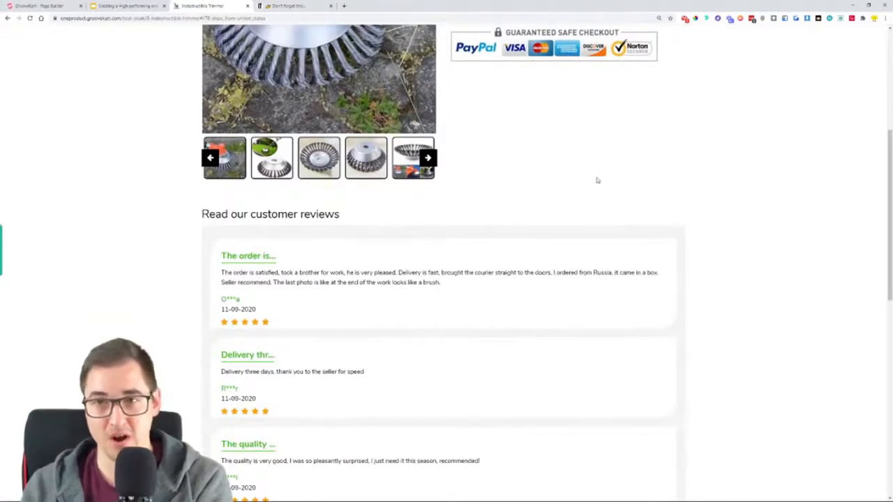
# Compare the GrooveKart product page's header and purchase area with the original's header, purchase options and safe checkout badges
pyautogui.hotkey('ctrl', 'Tab')
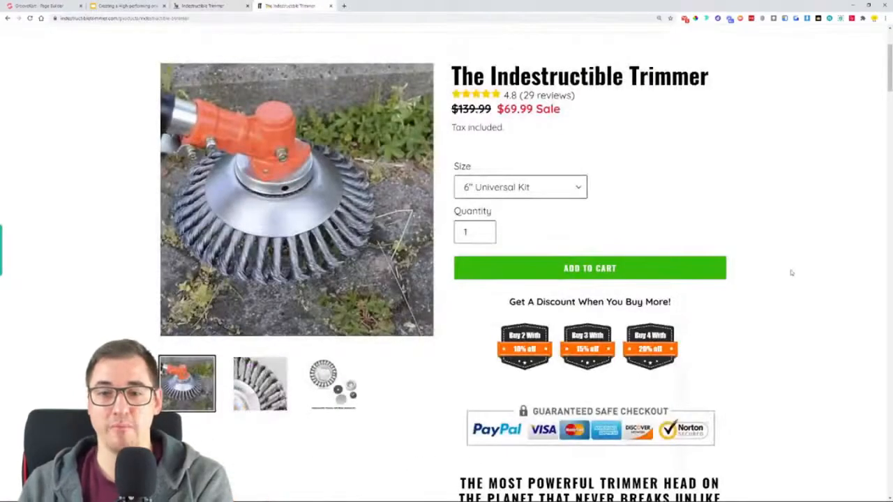
pyautogui.hotkey('ctrl', 'shift', 'Tab')
pyautogui.scroll(5, 119, 253)
pyautogui.scroll(1, 116, 254)
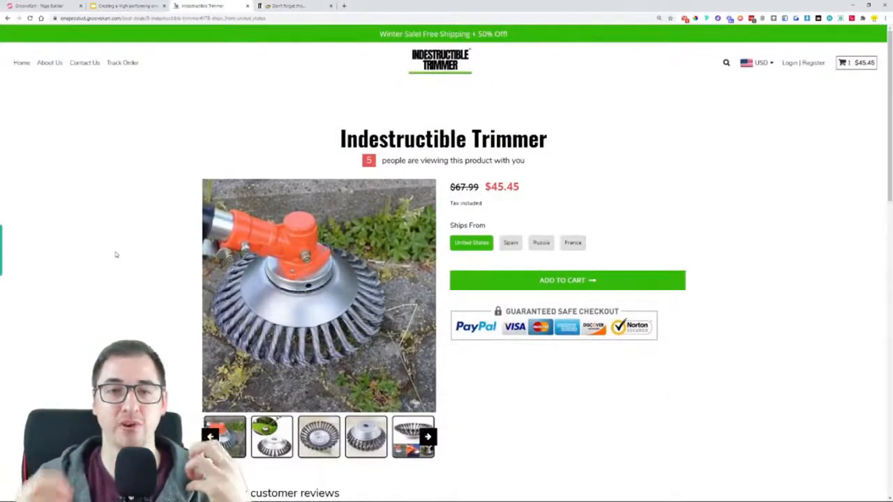
pyautogui.click(299, 6)
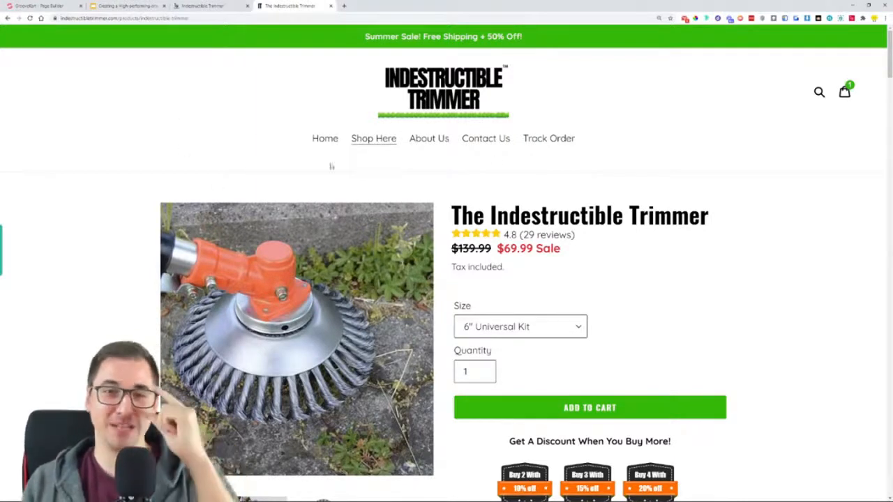
pyautogui.scroll(-3, 78, 227)
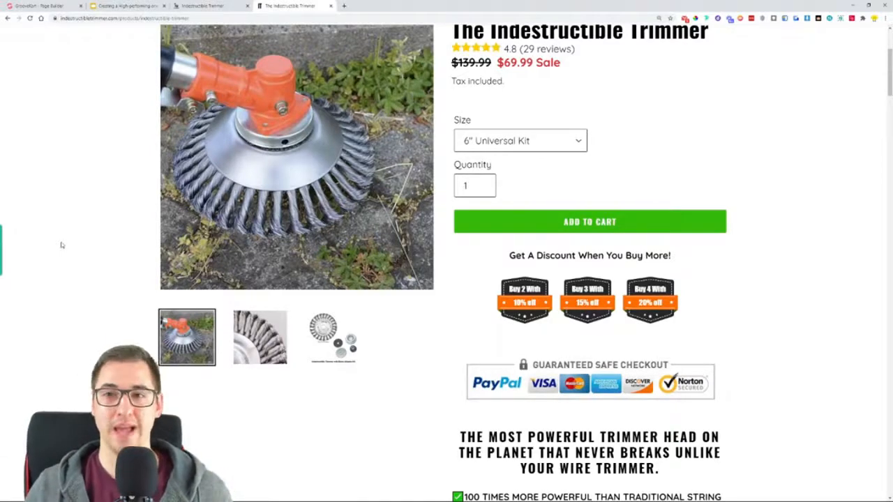
pyautogui.scroll(3, 60, 265)
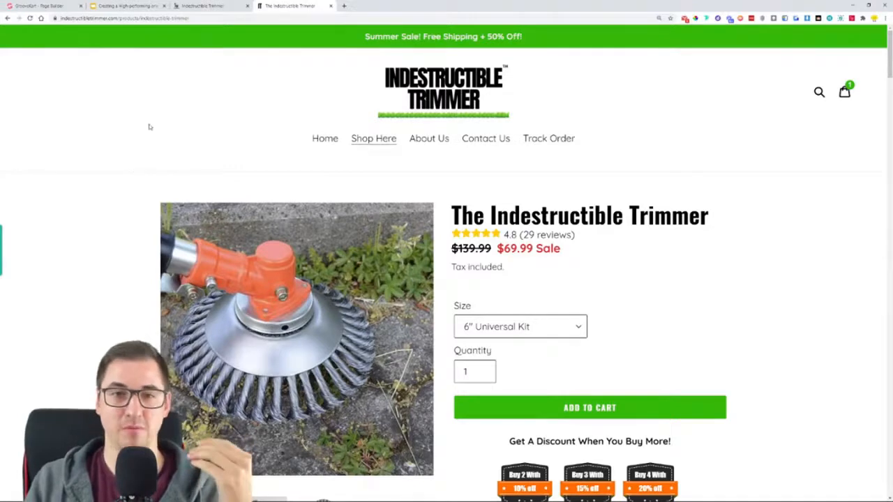
# Return to the GrooveKart product page, look over its customer reviews again, and go back to its header
pyautogui.click(225, 5)
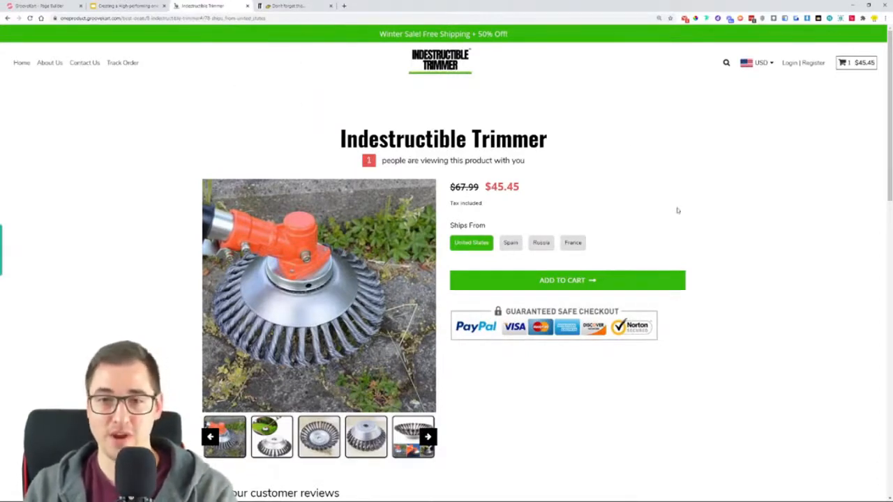
pyautogui.scroll(-3, 737, 193)
pyautogui.scroll(-3, 745, 197)
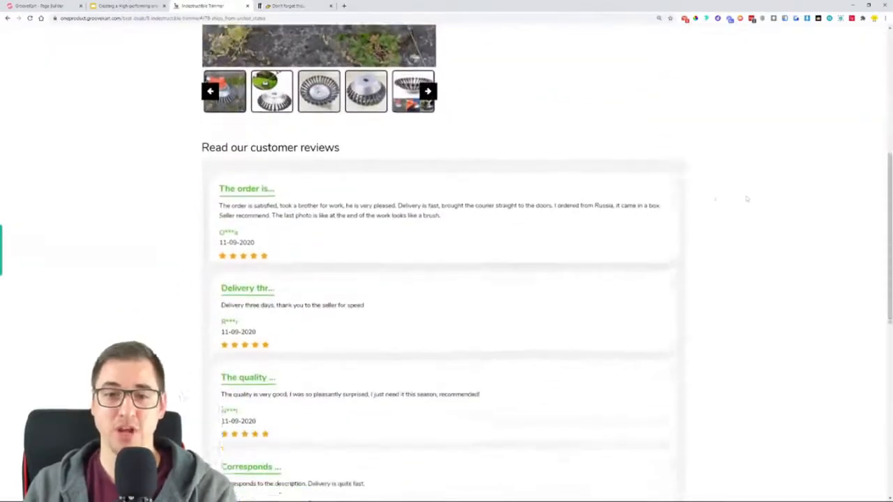
pyautogui.scroll(2, 745, 200)
pyautogui.press('F5')
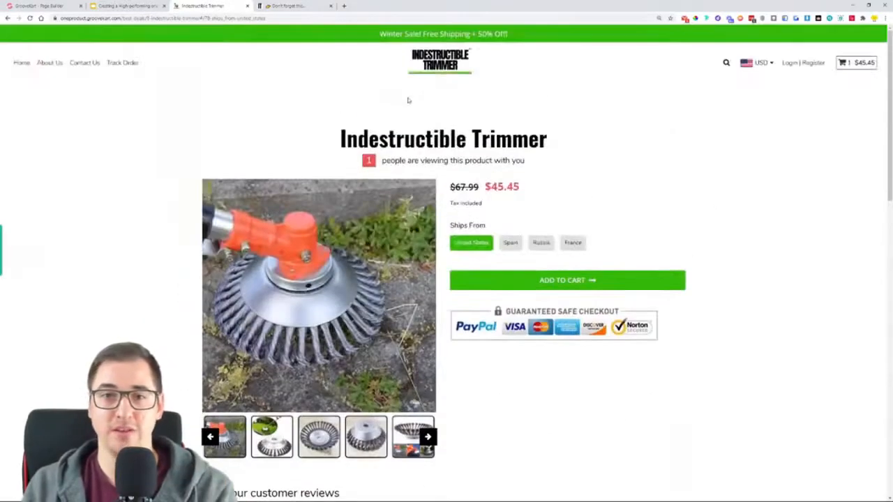
# Open the GrooveKart store's home page through its logo and view it down to the We Hate Annoying Weeds section
pyautogui.click(433, 69)
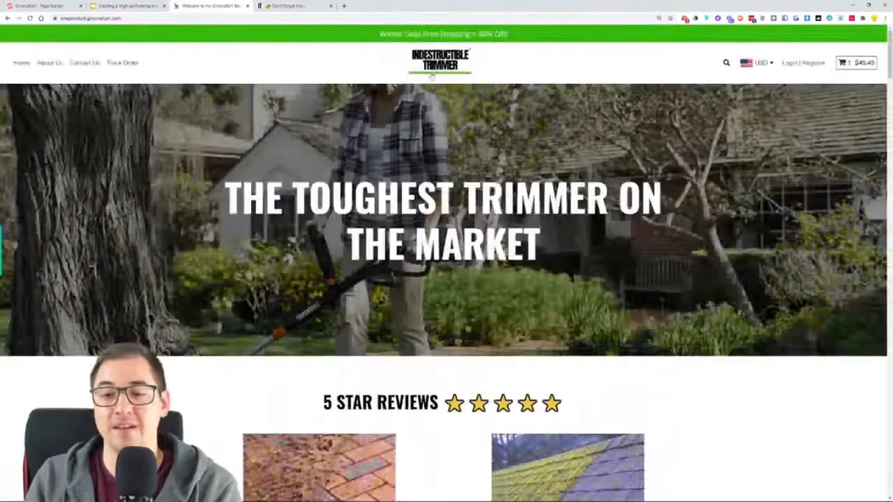
pyautogui.scroll(-3, 658, 240)
pyautogui.scroll(-5, 721, 237)
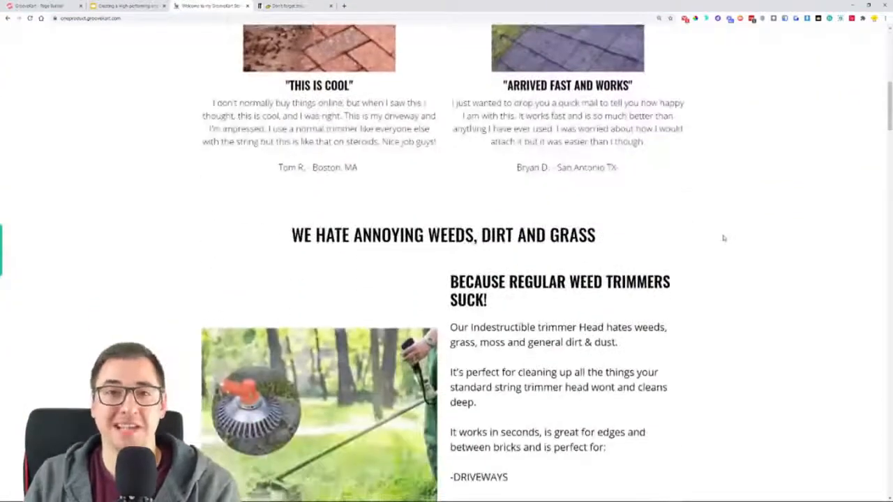
# View the GrooveKart home page down to the shipping and guarantee badges, and open the Indestructible Trimmer product page
pyautogui.scroll(-3, 726, 233)
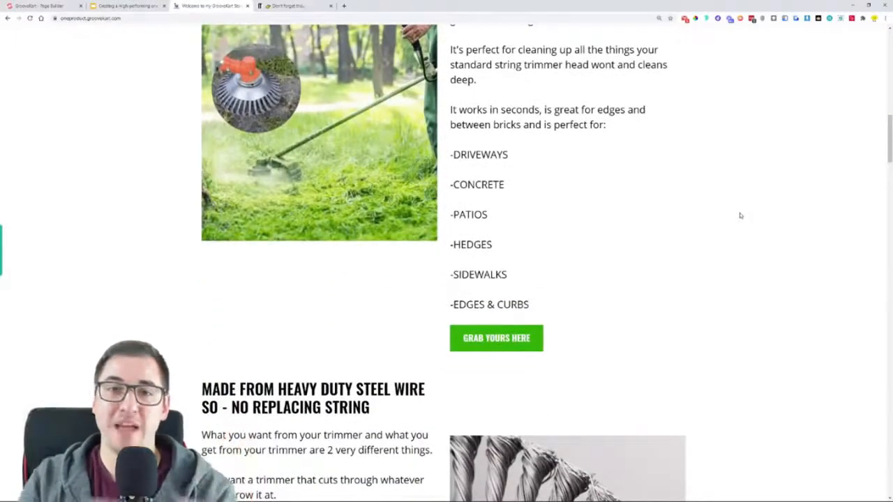
pyautogui.scroll(-8, 740, 216)
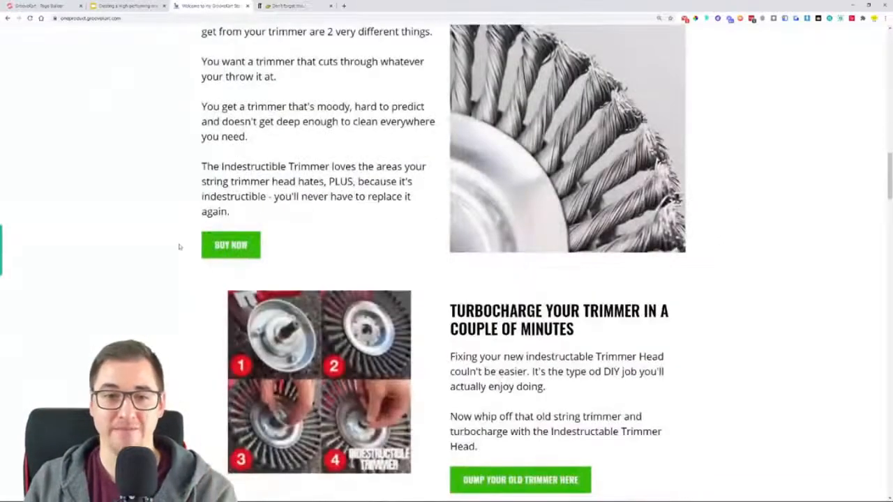
pyautogui.scroll(-4, 518, 284)
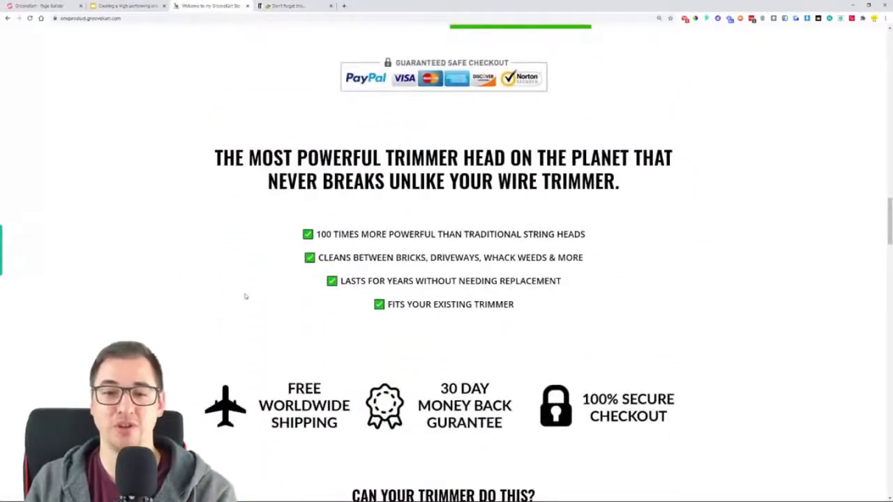
pyautogui.scroll(3, 447, 243)
pyautogui.click(517, 209)
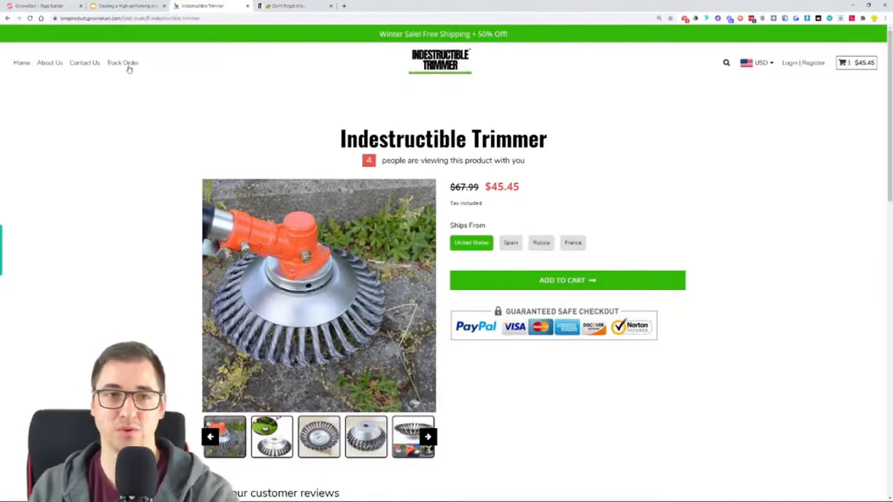
# Open the "Steps for creating the store" slide in the Google Slides presentation and highlight the image and GIF steps
pyautogui.click(125, 6)
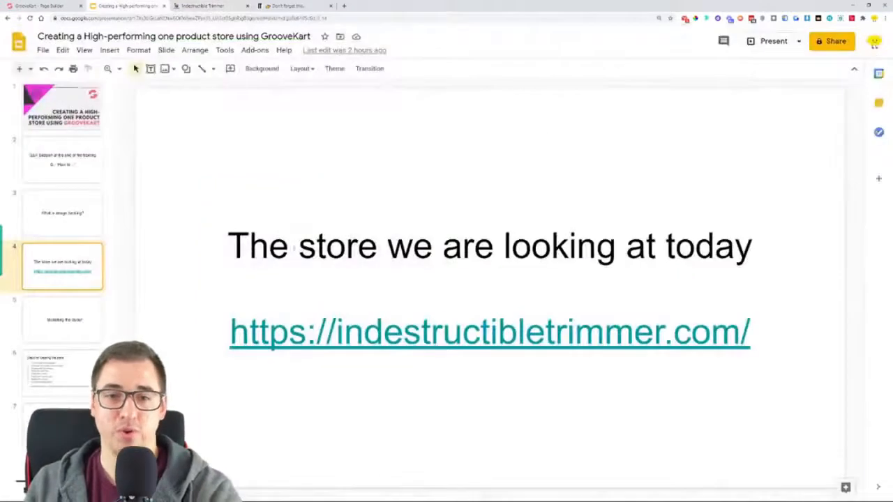
pyautogui.click(77, 317)
pyautogui.click(87, 365)
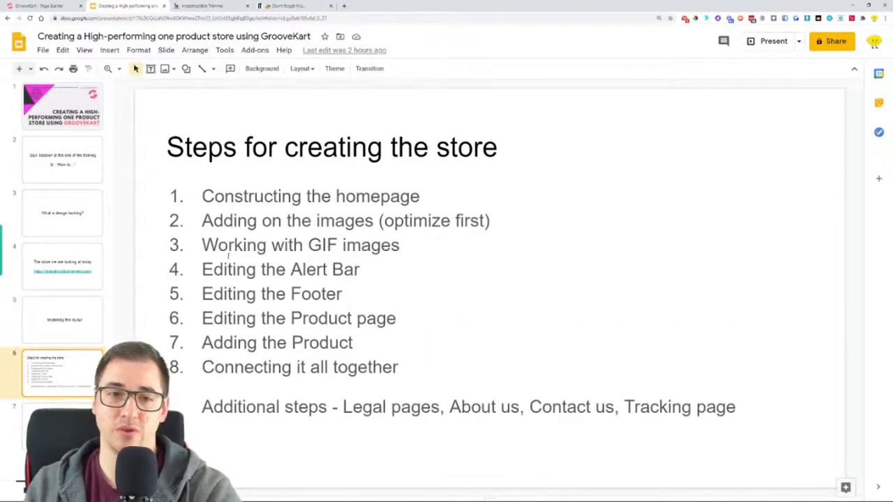
pyautogui.moveTo(211, 221); pyautogui.dragTo(492, 223)
pyautogui.moveTo(202, 245); pyautogui.dragTo(400, 245)
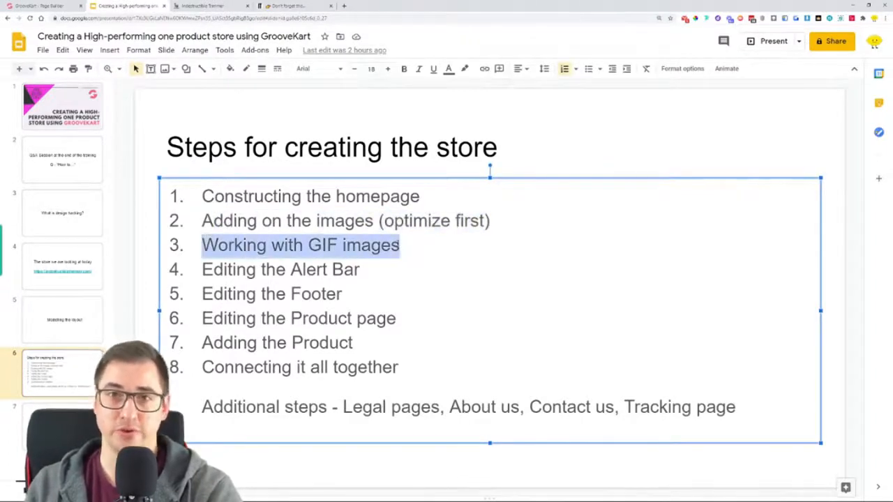
# Highlight the slide's "Editing the Alert Bar" step and compare the alert bars on the original and GrooveKart product pages
pyautogui.moveTo(201, 270); pyautogui.dragTo(359, 270)
pyautogui.click(297, 6)
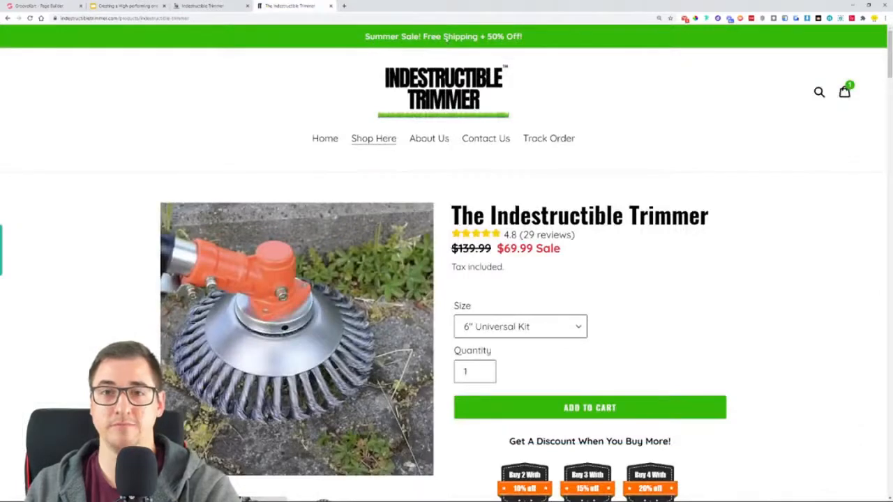
pyautogui.click(204, 5)
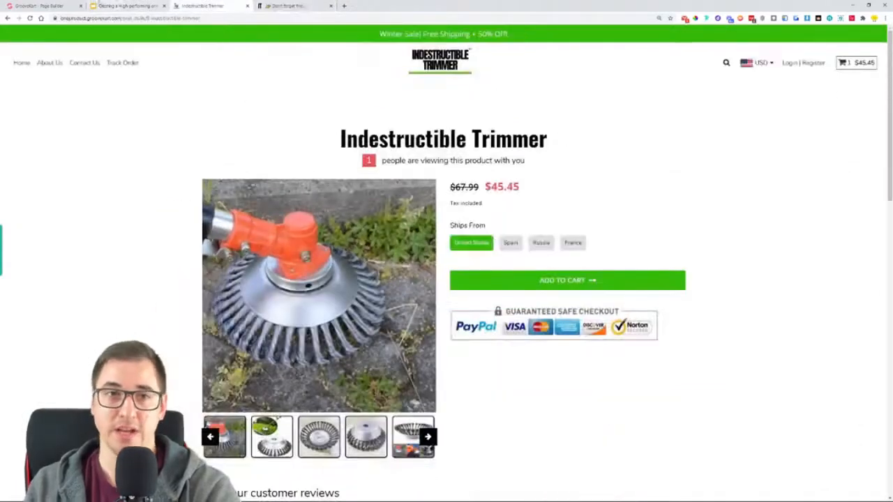
# Return to the presentation and go over the slide's steps from "Editing the Footer" to "Connecting it all together"
pyautogui.click(102, 5)
pyautogui.moveTo(202, 294); pyautogui.dragTo(290, 295)
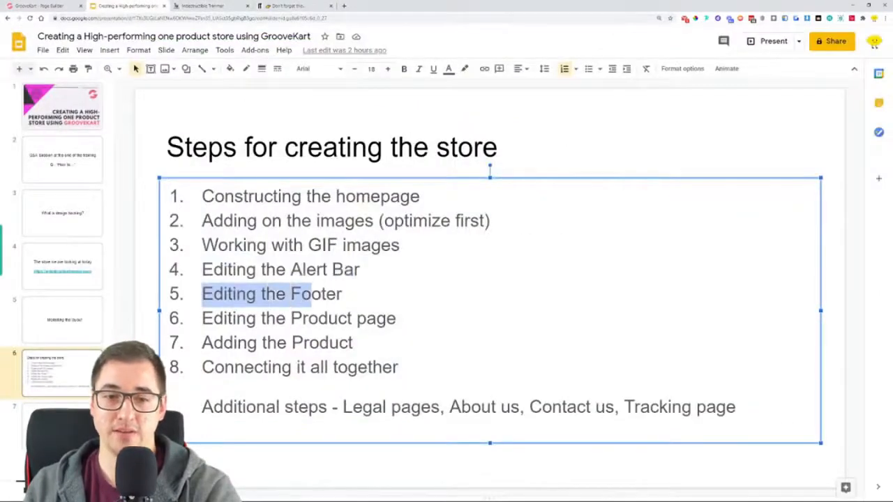
pyautogui.click(201, 318)
pyautogui.moveTo(201, 343); pyautogui.dragTo(363, 343)
pyautogui.moveTo(202, 367); pyautogui.dragTo(408, 369)
# Highlight the slide's additional steps: Legal pages, About us, Contact us and Tracking page
pyautogui.moveTo(202, 408); pyautogui.dragTo(364, 412)
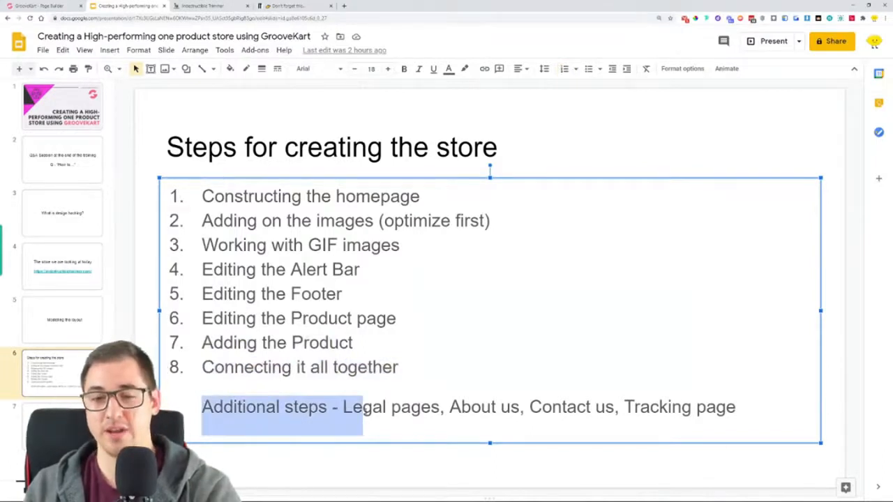
pyautogui.click(439, 412)
pyautogui.moveTo(440, 412); pyautogui.dragTo(342, 412)
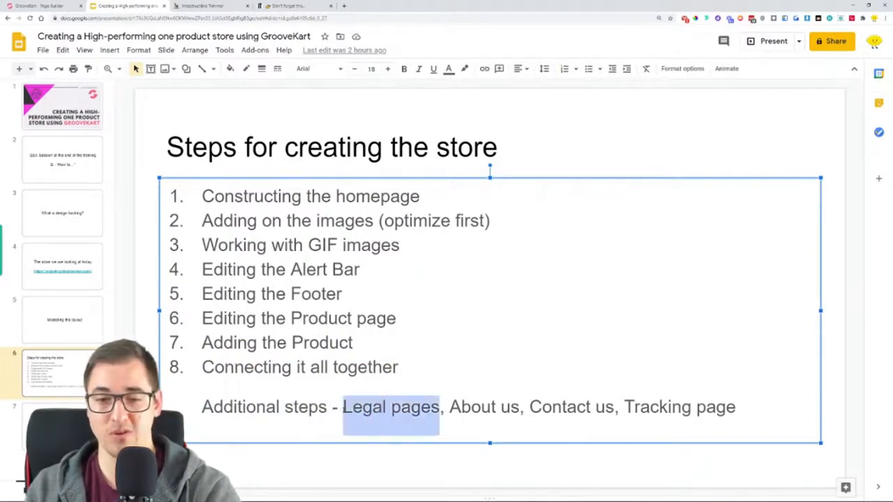
pyautogui.moveTo(449, 412); pyautogui.dragTo(520, 413)
pyautogui.moveTo(529, 412); pyautogui.dragTo(738, 414)
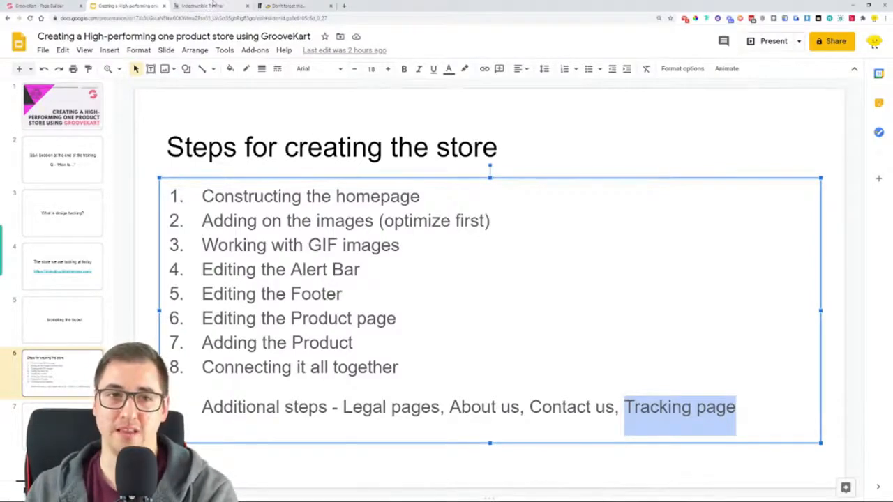
# Switch to Microsoft Whiteboard and delete the old store wireframe with its remaining frame lines to clear the board
pyautogui.click(212, 4)
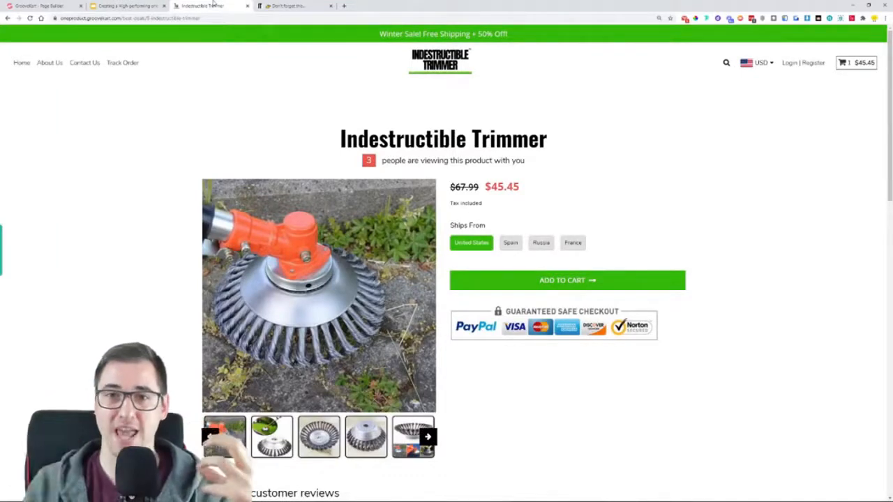
pyautogui.click(288, 6)
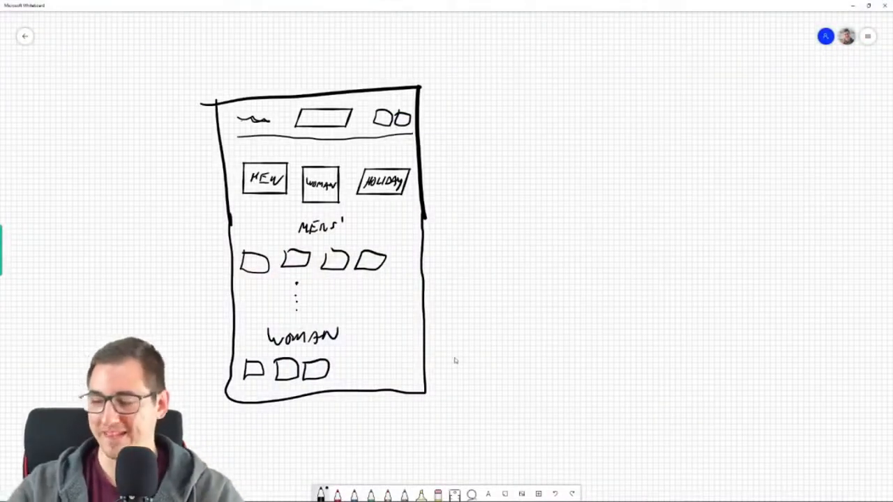
pyautogui.click(472, 493)
pyautogui.moveTo(443, 84)
pyautogui.mouseDown()
pyautogui.moveTo(524, 137)
pyautogui.moveTo(418, 61)
pyautogui.moveTo(206, 357)
pyautogui.moveTo(293, 446)
pyautogui.moveTo(544, 356)
pyautogui.mouseUp()
pyautogui.moveTo(480, 107); pyautogui.dragTo(480, 110)
pyautogui.press('Delete')
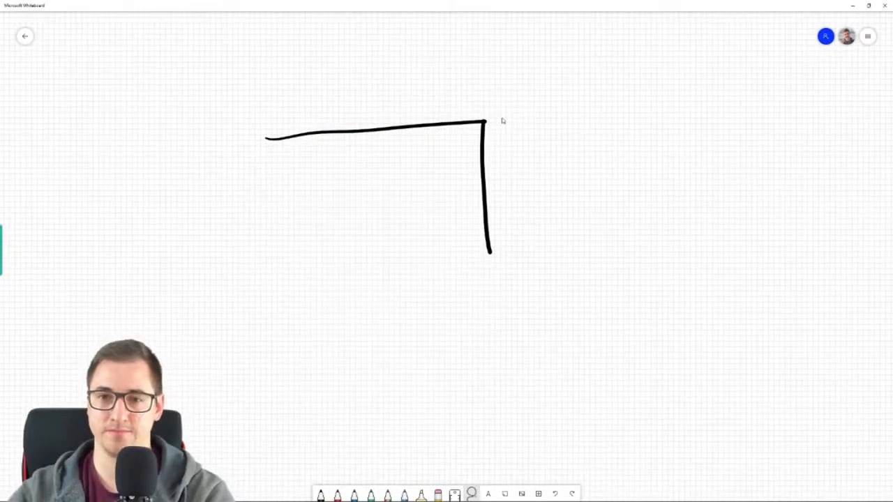
pyautogui.moveTo(501, 121)
pyautogui.mouseDown()
pyautogui.moveTo(462, 132)
pyautogui.moveTo(258, 124)
pyautogui.moveTo(422, 201)
pyautogui.moveTo(490, 269)
pyautogui.mouseUp()
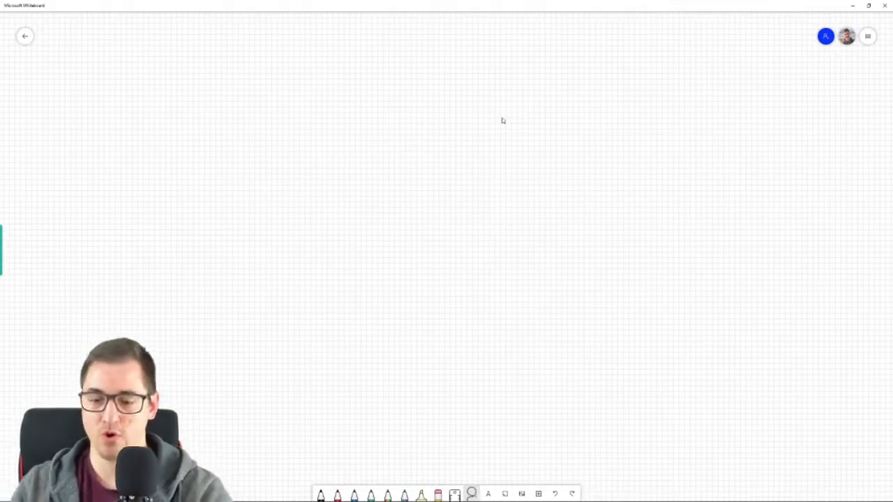
# Draw the top and sides of a page frame with the black pen and mark off a narrow band along its upper edge
pyautogui.click(321, 494)
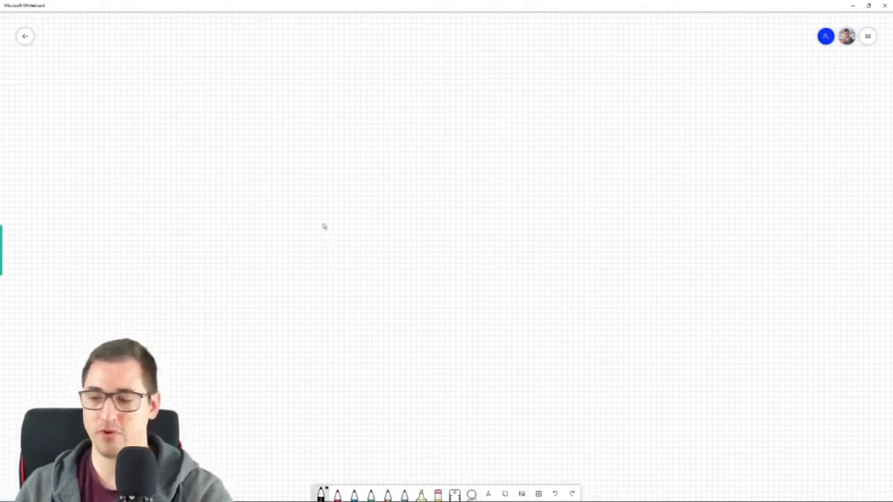
pyautogui.moveTo(202, 69)
pyautogui.mouseDown()
pyautogui.moveTo(497, 72)
pyautogui.moveTo(496, 208)
pyautogui.mouseUp()
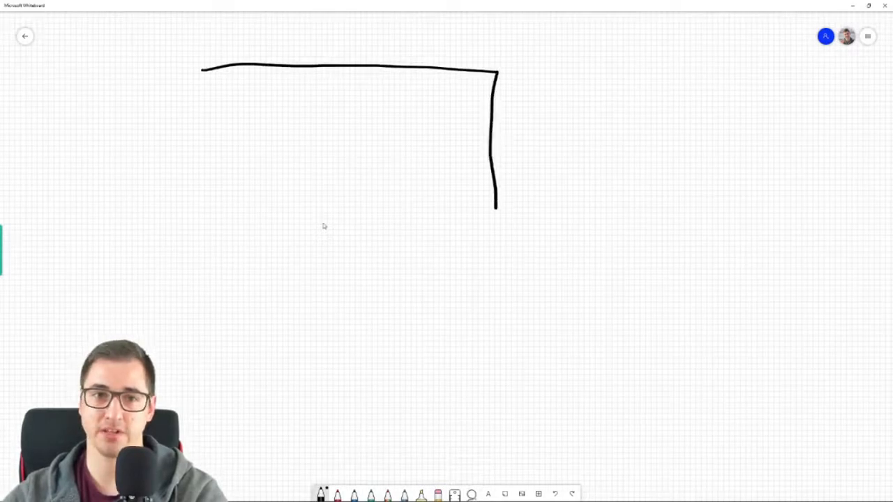
pyautogui.moveTo(205, 77); pyautogui.dragTo(204, 167)
pyautogui.moveTo(209, 85); pyautogui.dragTo(491, 93)
# Write ALERT in the frame's top band, deleting and redrawing its badly formed third letter as an E
pyautogui.moveTo(298, 82); pyautogui.dragTo(312, 82)
pyautogui.moveTo(298, 76)
pyautogui.mouseDown()
pyautogui.moveTo(353, 75)
pyautogui.moveTo(339, 67)
pyautogui.moveTo(330, 87)
pyautogui.moveTo(341, 82)
pyautogui.mouseUp()
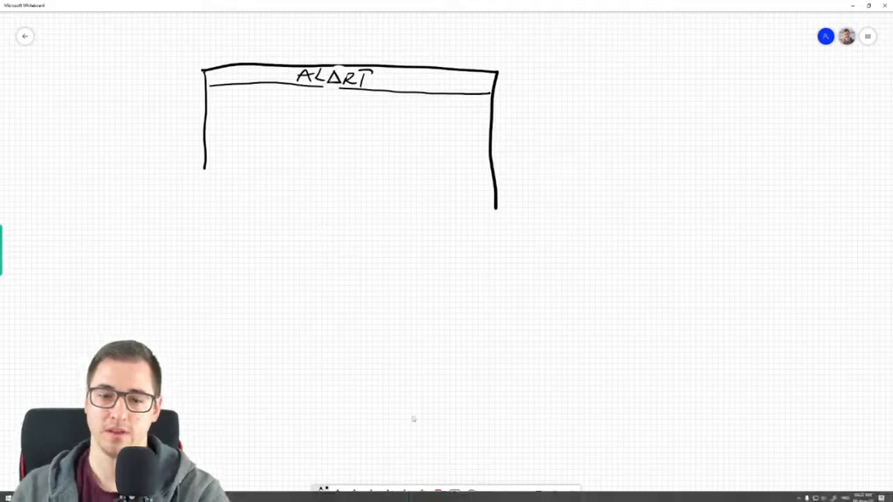
pyautogui.click(333, 83)
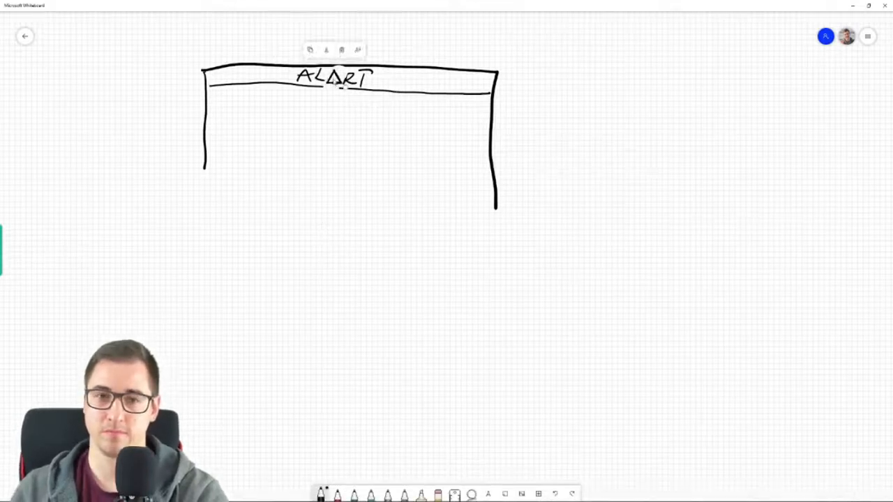
pyautogui.press('Delete')
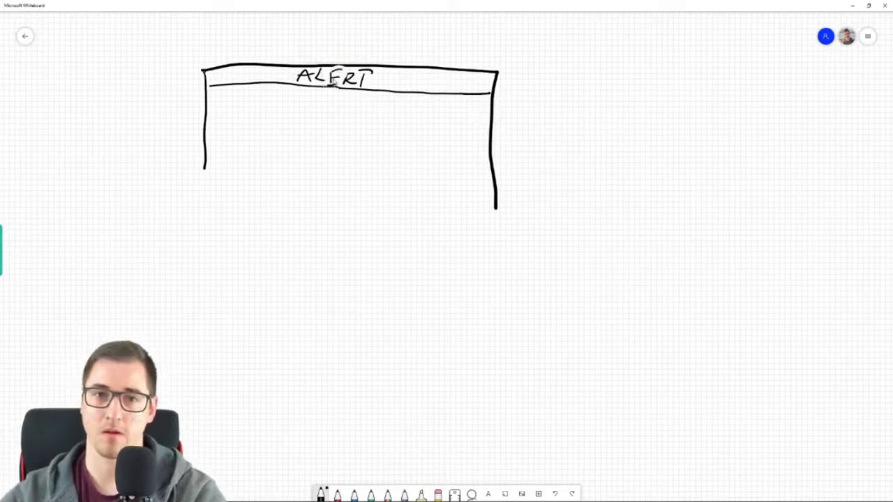
# Sketch a HEADER band under the alert bar, with short dashes on both sides of the label and a dividing line below
pyautogui.moveTo(293, 93); pyautogui.dragTo(294, 108)
pyautogui.moveTo(307, 109); pyautogui.dragTo(314, 102)
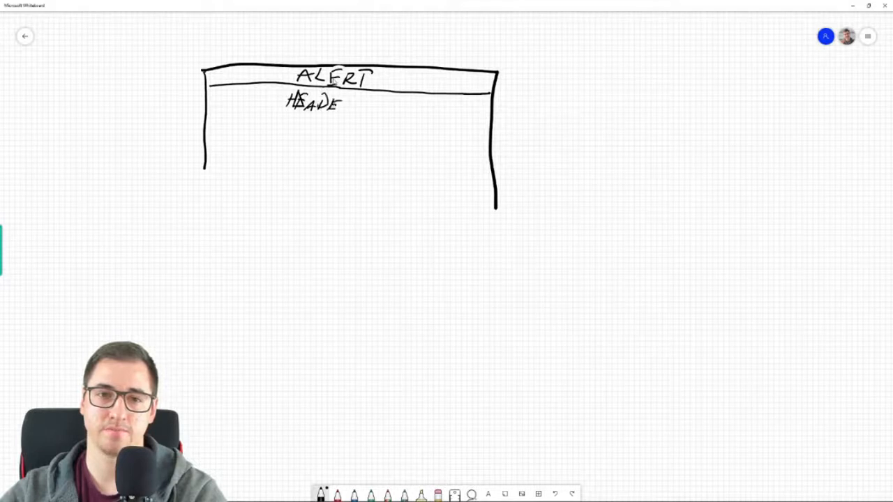
pyautogui.moveTo(341, 106); pyautogui.dragTo(347, 112)
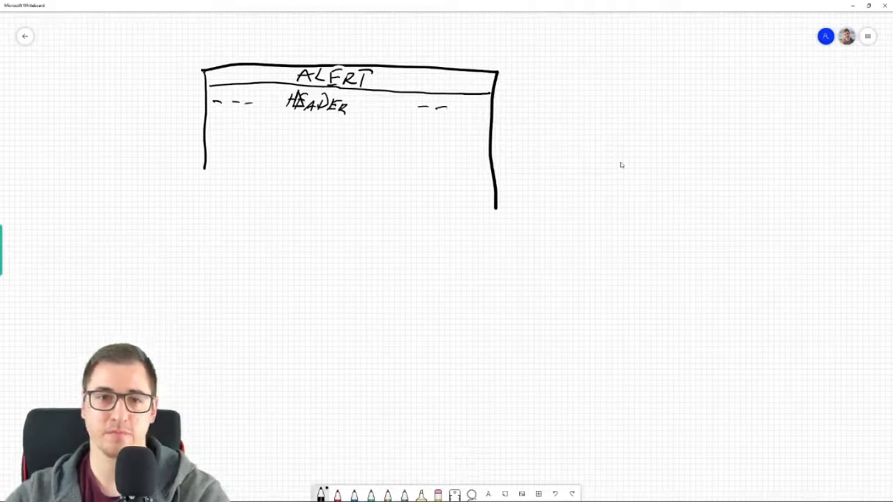
pyautogui.moveTo(205, 124); pyautogui.dragTo(365, 132)
pyautogui.moveTo(477, 139); pyautogui.dragTo(494, 141)
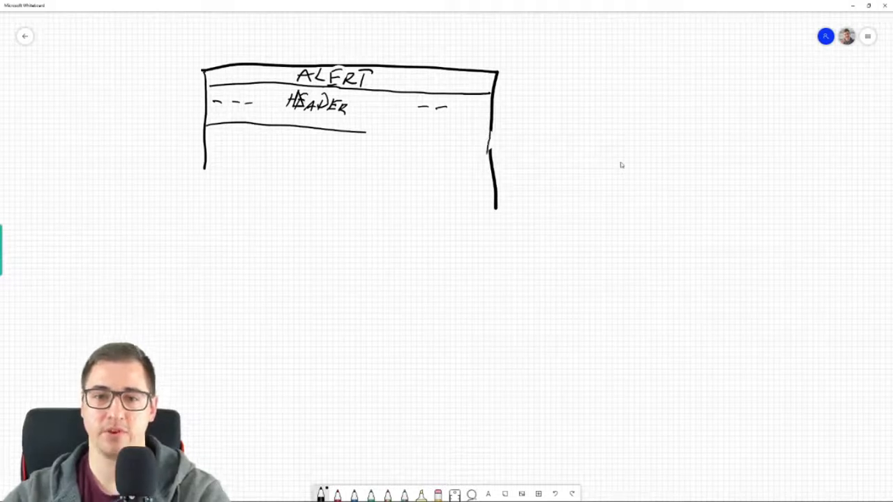
pyautogui.moveTo(363, 131); pyautogui.dragTo(493, 137)
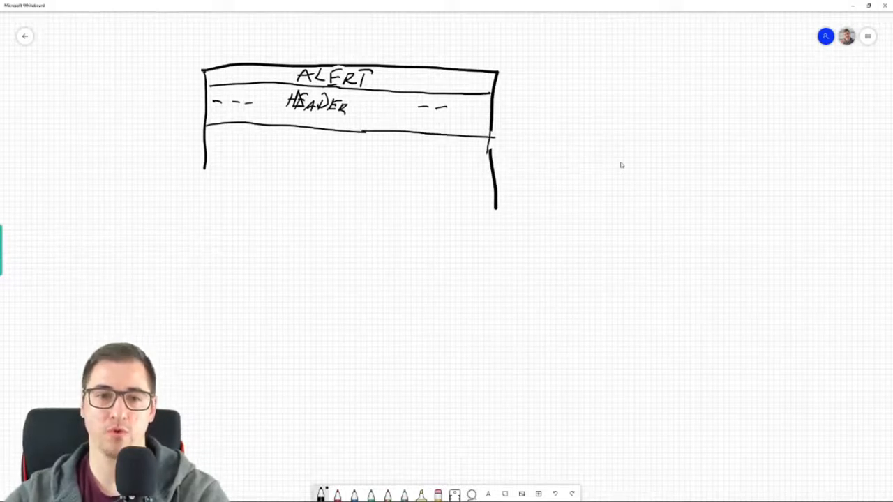
# Write GIF + HEADLINE in the section below the header and extend the frame's left side beside it
pyautogui.moveTo(307, 155)
pyautogui.mouseDown()
pyautogui.moveTo(297, 174)
pyautogui.moveTo(318, 177)
pyautogui.mouseUp()
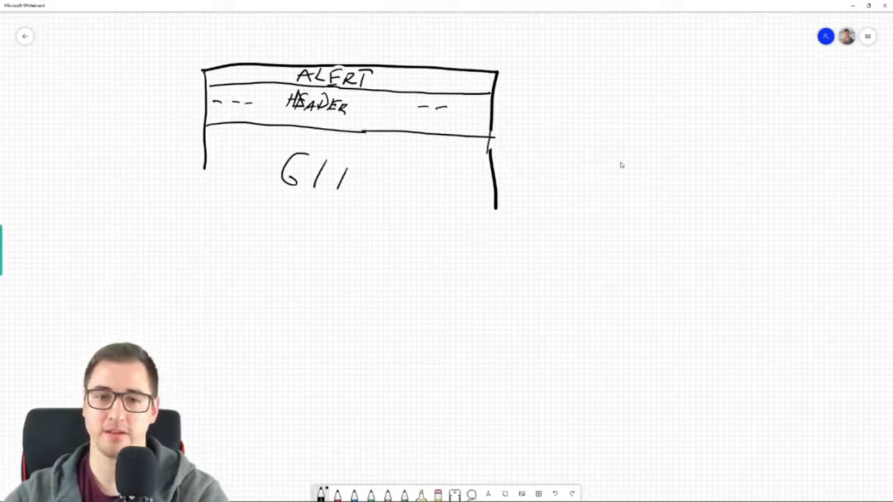
pyautogui.moveTo(205, 167); pyautogui.dragTo(199, 246)
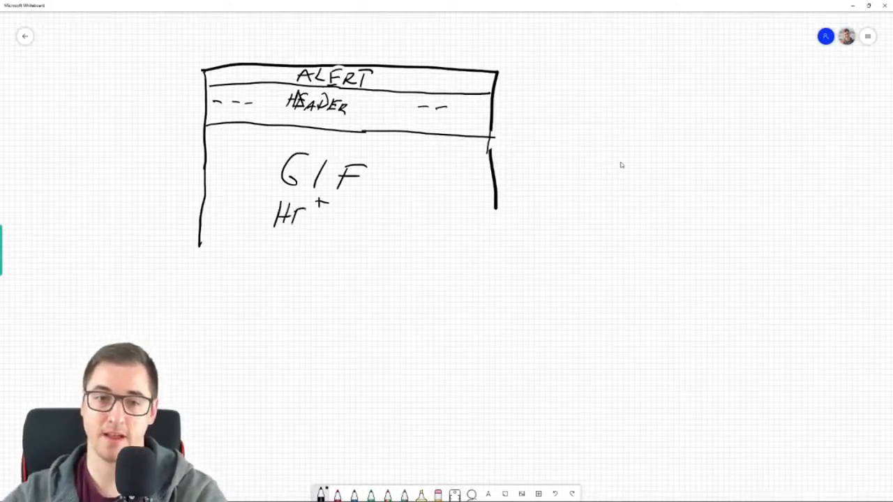
pyautogui.moveTo(327, 211); pyautogui.dragTo(326, 211)
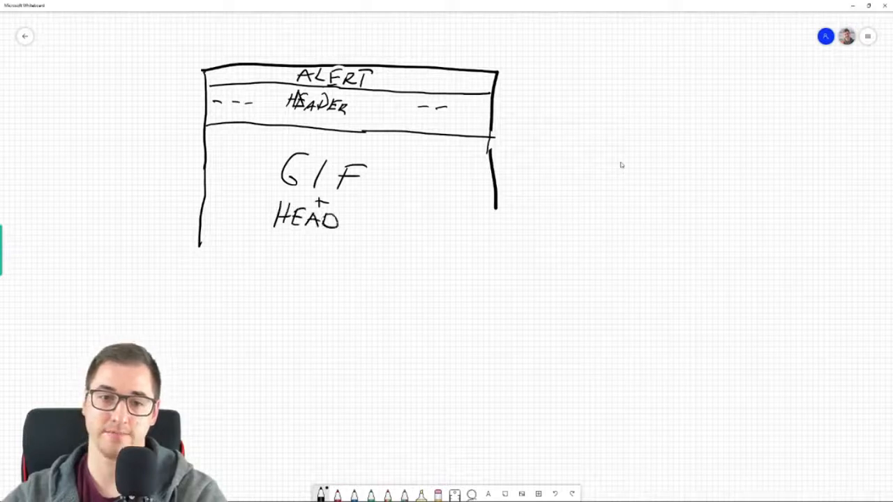
pyautogui.moveTo(367, 234); pyautogui.dragTo(382, 218)
pyautogui.moveTo(388, 221); pyautogui.dragTo(389, 235)
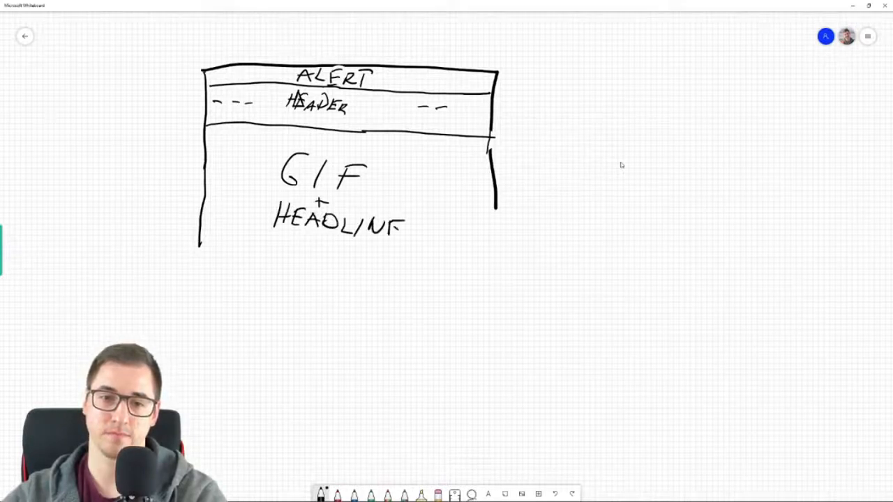
# Lengthen both sides of the page frame downward and draw a dividing line under the GIF + HEADLINE section
pyautogui.moveTo(495, 208); pyautogui.dragTo(485, 360)
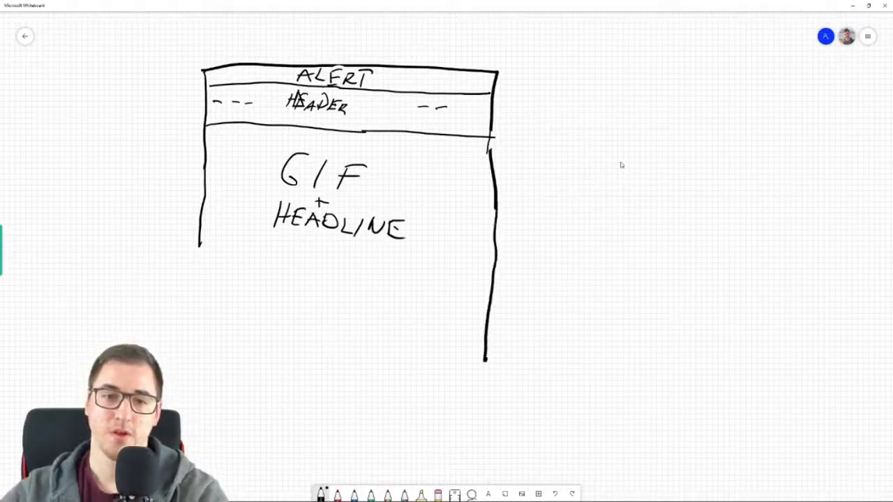
pyautogui.moveTo(200, 240); pyautogui.dragTo(196, 365)
pyautogui.moveTo(200, 240); pyautogui.dragTo(497, 258)
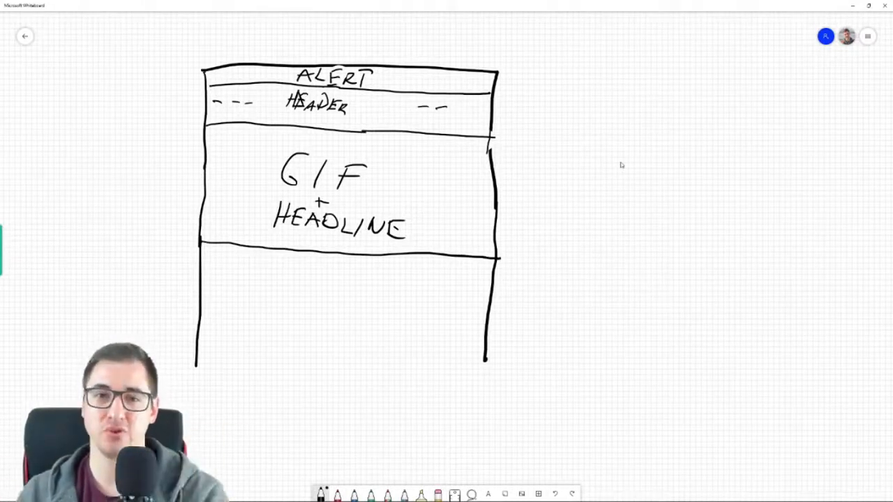
# Switch to the browser, view the hero section of the original store's home page, and return to the GrooveKart product page
pyautogui.click(852, 6)
pyautogui.click(437, 83)
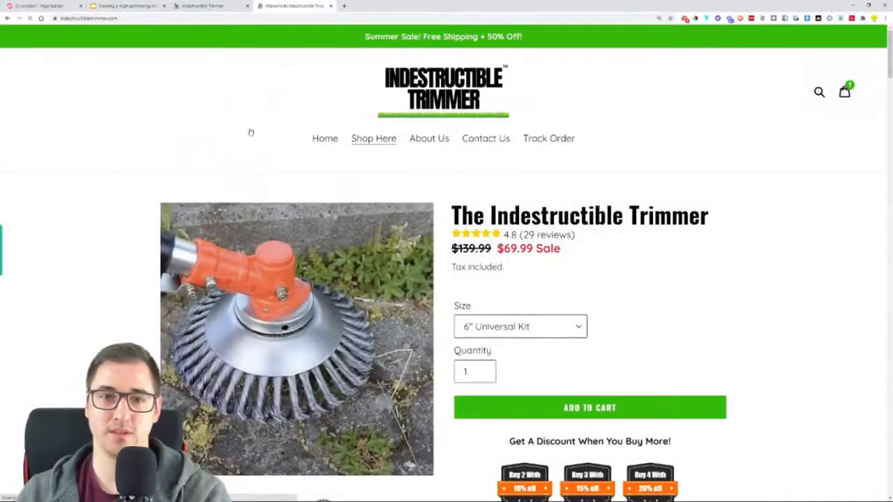
pyautogui.scroll(-3, 147, 164)
pyautogui.scroll(3, 387, 37)
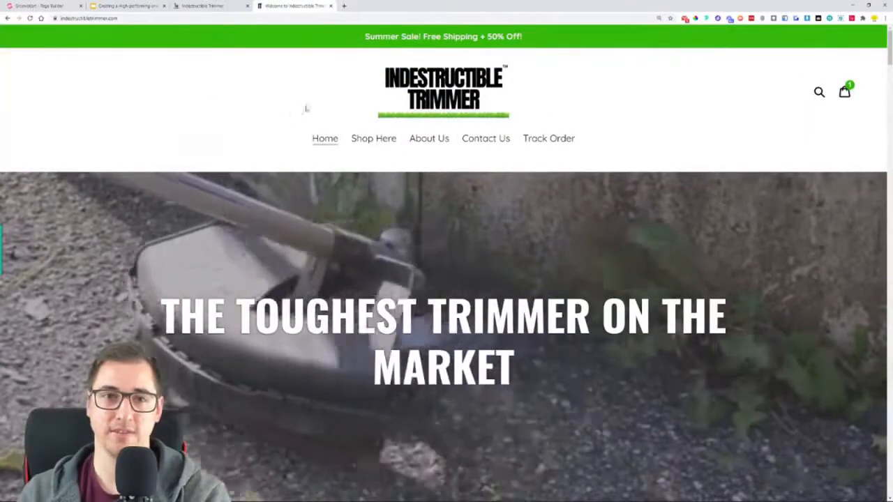
pyautogui.click(223, 8)
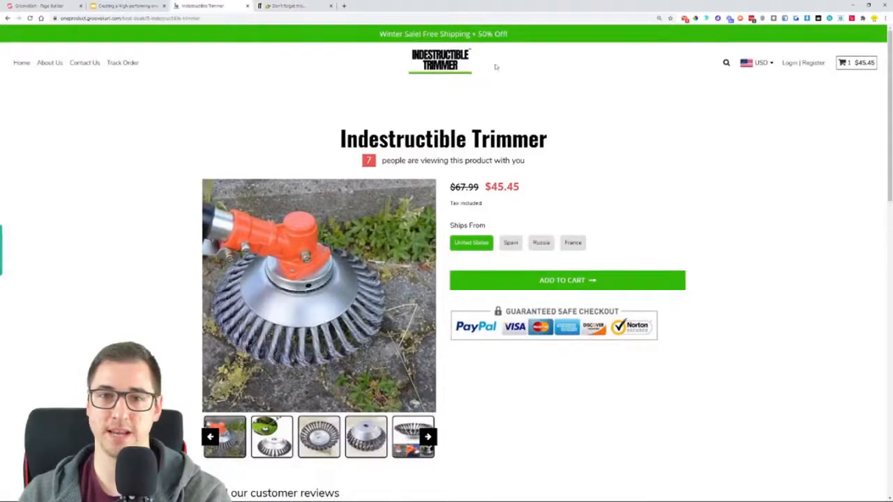
# Examine the original store's home page from the 5 star reviews down to the section below them
pyautogui.click(294, 6)
pyautogui.scroll(-2, 447, 209)
pyautogui.scroll(-4, 309, 136)
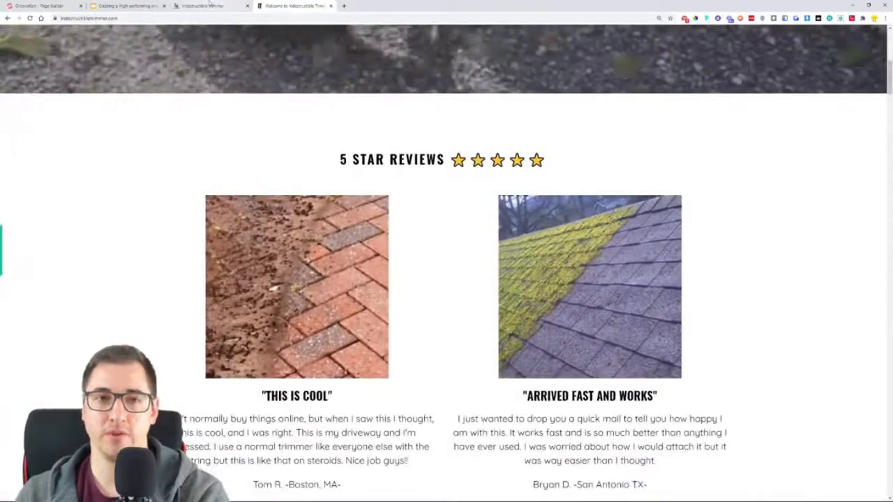
pyautogui.scroll(-1, 341, 106)
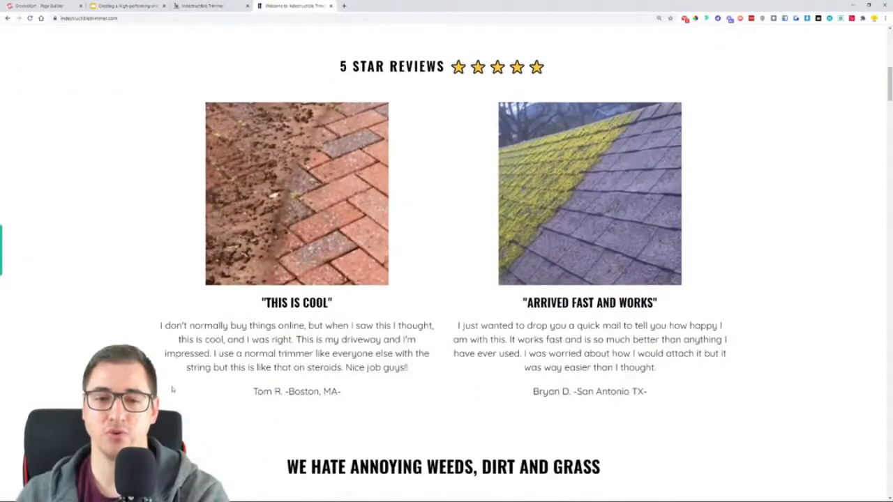
pyautogui.scroll(-3, 652, 335)
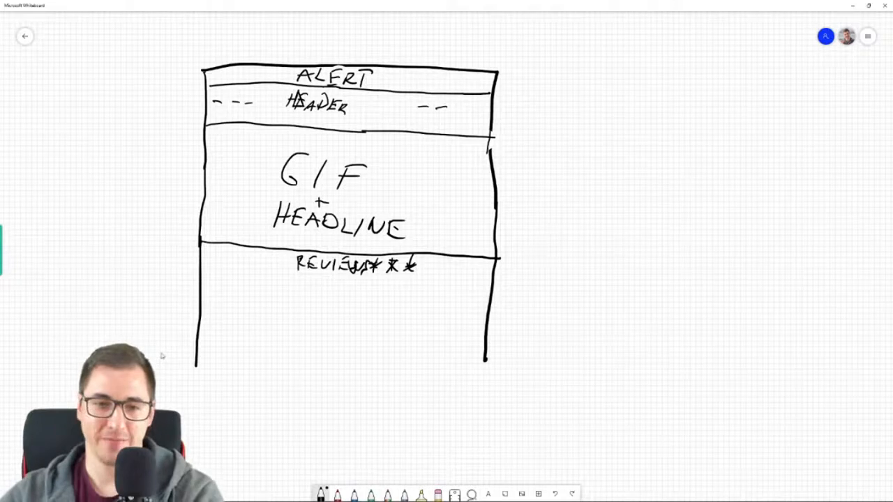
# On the whiteboard, sketch two image boxes with short text lines under the REVIEWS label, and a wavy headline line below them
pyautogui.moveTo(246, 286)
pyautogui.mouseDown()
pyautogui.moveTo(272, 323)
pyautogui.moveTo(297, 290)
pyautogui.moveTo(247, 287)
pyautogui.mouseUp()
pyautogui.moveTo(382, 284)
pyautogui.mouseDown()
pyautogui.moveTo(423, 324)
pyautogui.moveTo(399, 282)
pyautogui.moveTo(382, 283)
pyautogui.mouseUp()
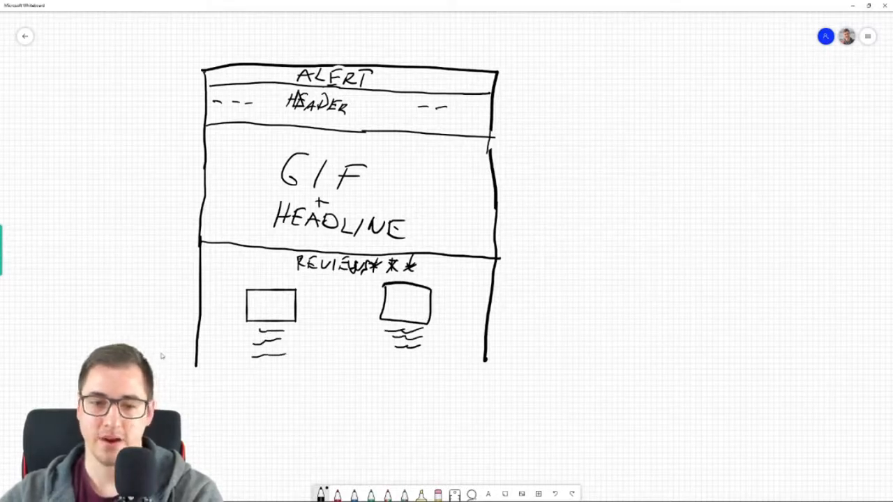
pyautogui.moveTo(277, 376); pyautogui.dragTo(416, 373)
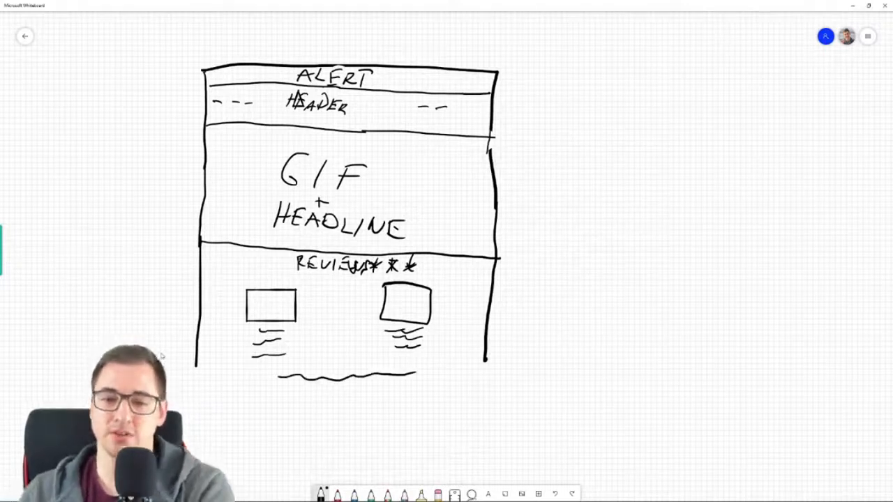
# Extend both sides of the page frame downward below the reviews section
pyautogui.scroll(-2, 540, 194)
pyautogui.scroll(1, 564, 297)
pyautogui.scroll(-1, 559, 355)
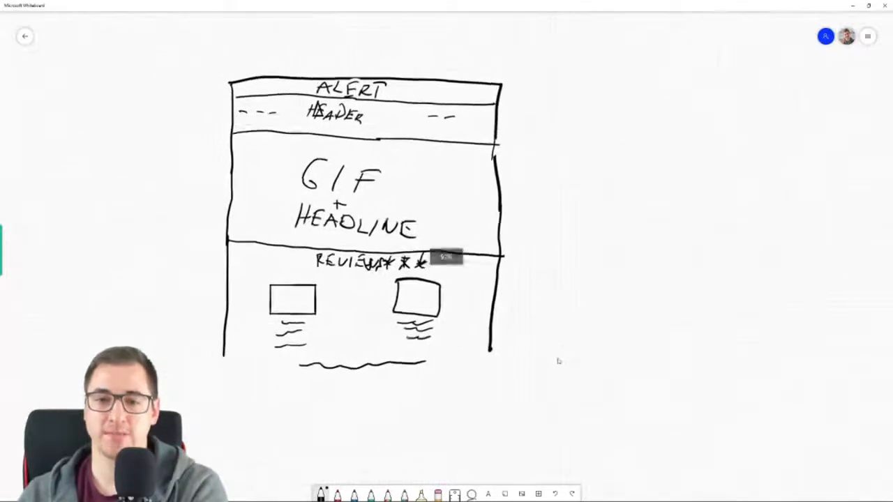
pyautogui.scroll(1, 558, 361)
pyautogui.moveTo(555, 334); pyautogui.dragTo(694, 367)
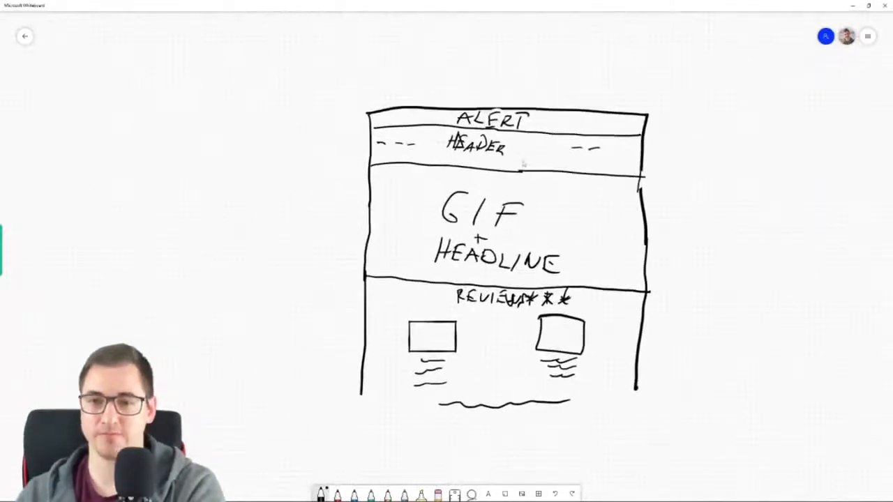
pyautogui.moveTo(694, 287)
pyautogui.mouseDown()
pyautogui.moveTo(386, 209)
pyautogui.moveTo(486, 230)
pyautogui.moveTo(433, 149)
pyautogui.moveTo(449, 161)
pyautogui.mouseUp()
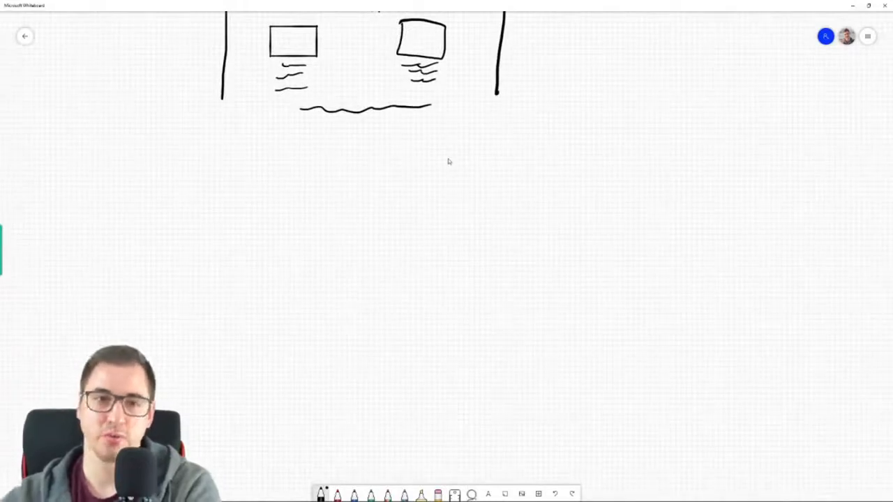
pyautogui.moveTo(222, 96); pyautogui.dragTo(217, 372)
pyautogui.moveTo(496, 93)
pyautogui.mouseDown()
pyautogui.moveTo(480, 237)
pyautogui.moveTo(490, 376)
pyautogui.mouseUp()
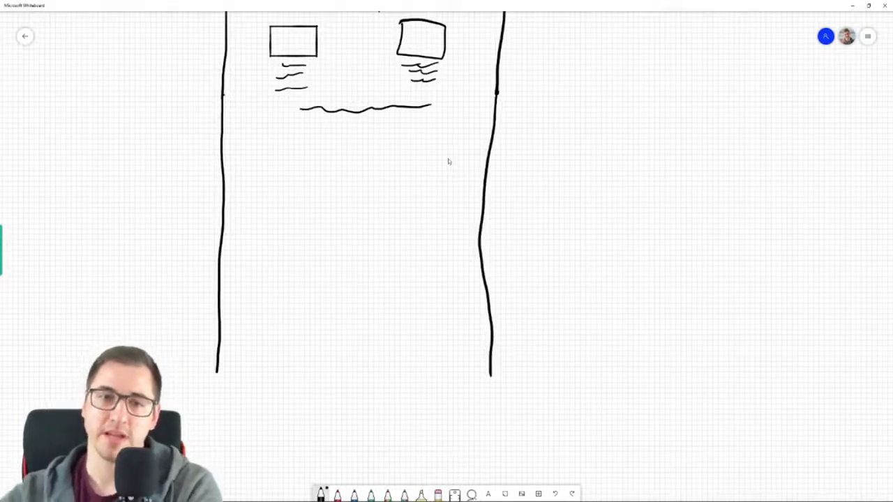
# Sketch a section with a square image box on the left and a headline, four text lines and a small button on the right
pyautogui.moveTo(245, 138)
pyautogui.mouseDown()
pyautogui.moveTo(238, 197)
pyautogui.moveTo(320, 208)
pyautogui.moveTo(327, 143)
pyautogui.moveTo(247, 134)
pyautogui.mouseUp()
pyautogui.moveTo(377, 144); pyautogui.dragTo(438, 148)
pyautogui.moveTo(365, 165)
pyautogui.mouseDown()
pyautogui.moveTo(398, 166)
pyautogui.moveTo(426, 186)
pyautogui.mouseUp()
pyautogui.moveTo(374, 200)
pyautogui.mouseDown()
pyautogui.moveTo(424, 200)
pyautogui.moveTo(380, 210)
pyautogui.mouseUp()
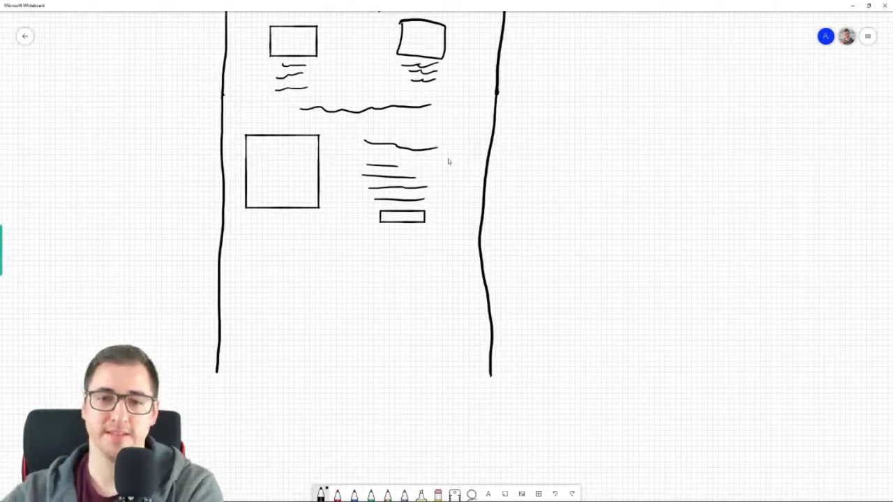
# Sketch a mirrored section below with a square image box on the right and a headline, text lines and a small button on the left
pyautogui.moveTo(387, 242)
pyautogui.mouseDown()
pyautogui.moveTo(386, 309)
pyautogui.moveTo(430, 331)
pyautogui.moveTo(472, 276)
pyautogui.moveTo(447, 238)
pyautogui.moveTo(387, 242)
pyautogui.mouseUp()
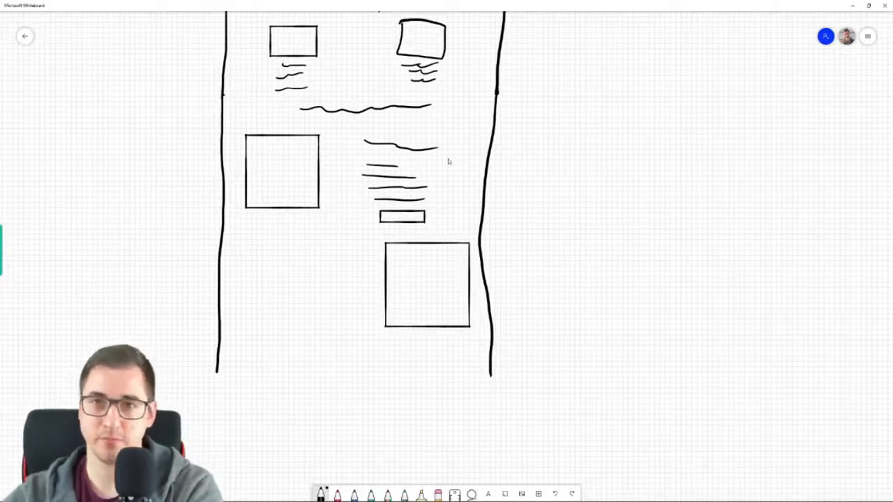
pyautogui.moveTo(262, 251); pyautogui.dragTo(340, 255)
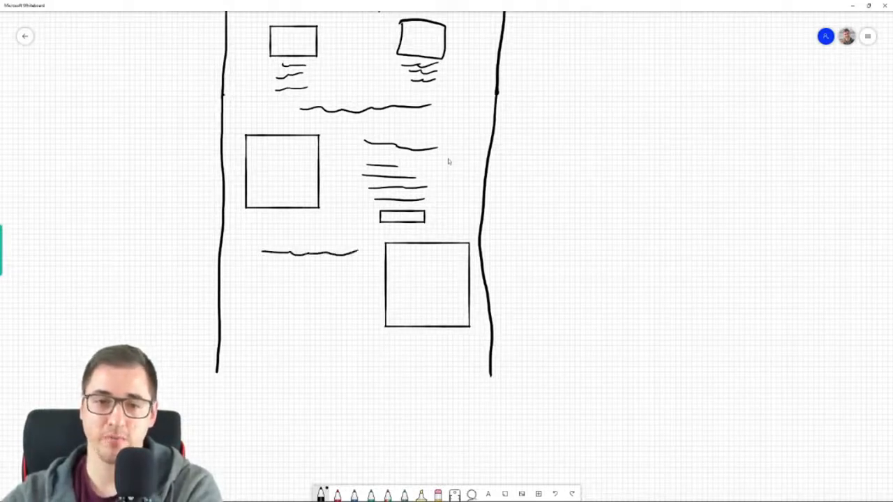
pyautogui.moveTo(265, 274)
pyautogui.mouseDown()
pyautogui.moveTo(330, 274)
pyautogui.moveTo(342, 286)
pyautogui.mouseUp()
pyautogui.moveTo(280, 300); pyautogui.dragTo(323, 303)
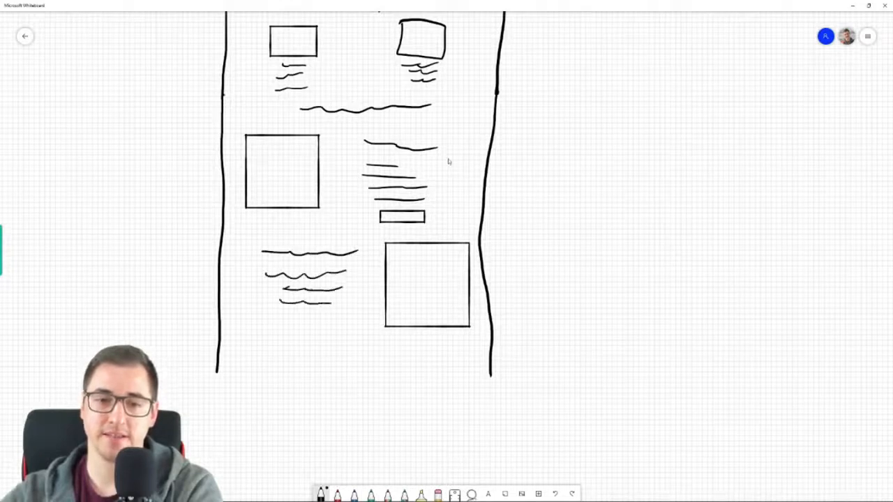
pyautogui.moveTo(289, 335)
pyautogui.mouseDown()
pyautogui.moveTo(332, 325)
pyautogui.moveTo(279, 325)
pyautogui.mouseUp()
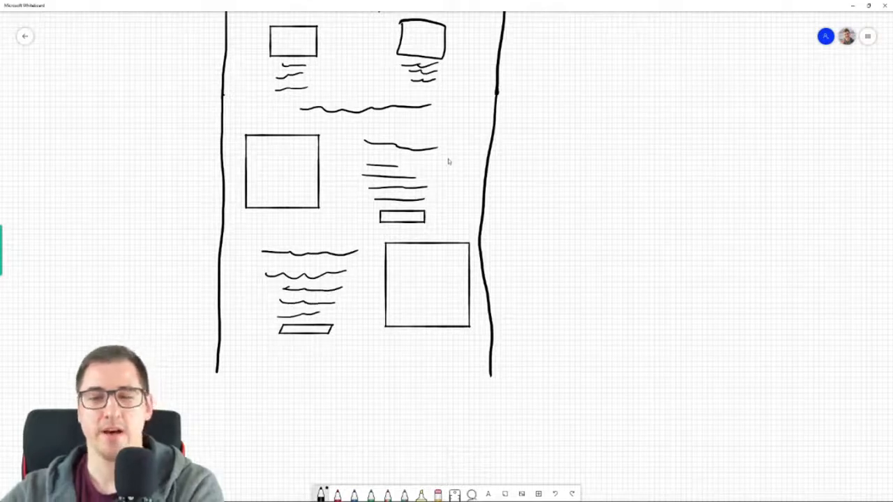
# Sketch a third section with a wide image box on the left and a headline, three text lines and a small button on the right
pyautogui.moveTo(382, 366)
pyautogui.mouseDown()
pyautogui.moveTo(430, 424)
pyautogui.moveTo(472, 386)
pyautogui.moveTo(431, 356)
pyautogui.moveTo(386, 357)
pyautogui.mouseUp()
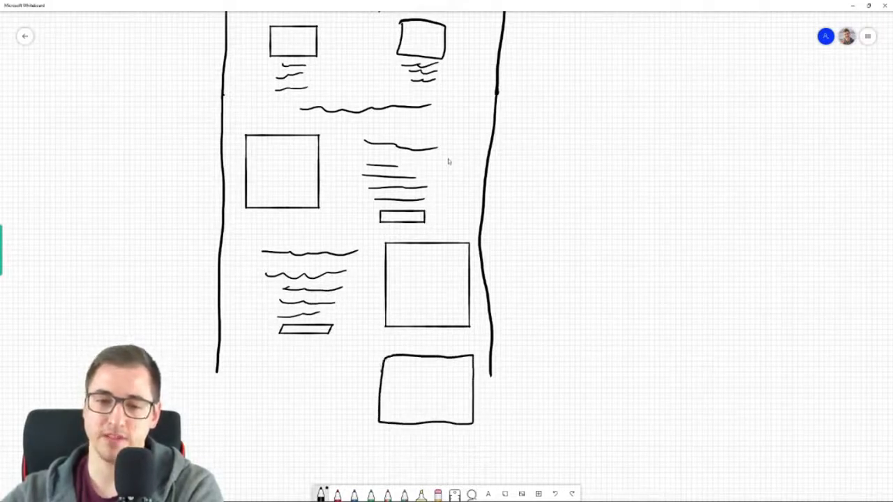
pyautogui.moveTo(267, 363); pyautogui.dragTo(312, 370)
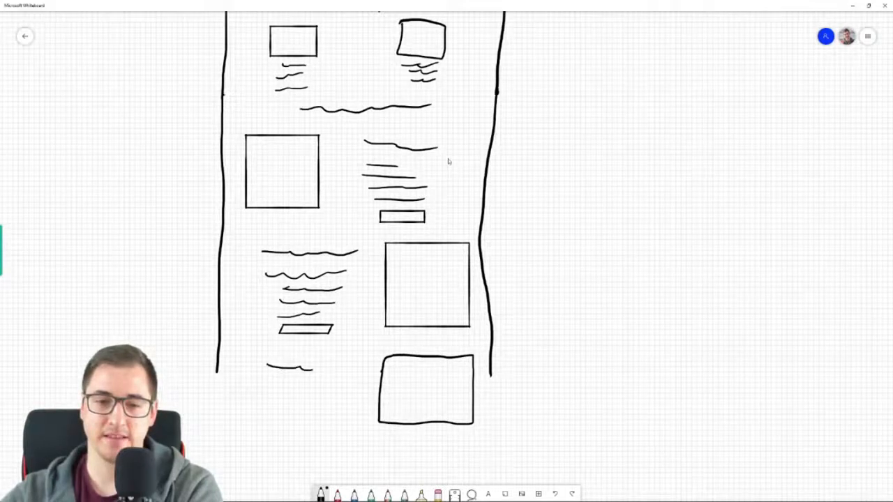
pyautogui.moveTo(476, 356)
pyautogui.mouseDown()
pyautogui.moveTo(380, 363)
pyautogui.moveTo(375, 397)
pyautogui.moveTo(416, 422)
pyautogui.moveTo(467, 424)
pyautogui.moveTo(475, 371)
pyautogui.moveTo(271, 371)
pyautogui.moveTo(248, 425)
pyautogui.moveTo(350, 415)
pyautogui.moveTo(280, 359)
pyautogui.moveTo(252, 361)
pyautogui.mouseUp()
pyautogui.moveTo(383, 361); pyautogui.dragTo(460, 364)
pyautogui.moveTo(398, 384); pyautogui.dragTo(443, 380)
pyautogui.moveTo(402, 396); pyautogui.dragTo(421, 395)
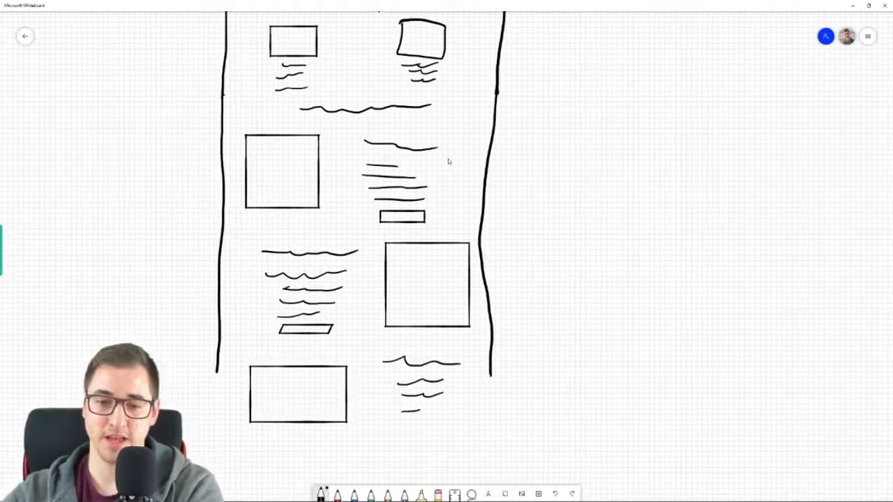
pyautogui.moveTo(434, 432); pyautogui.dragTo(403, 419)
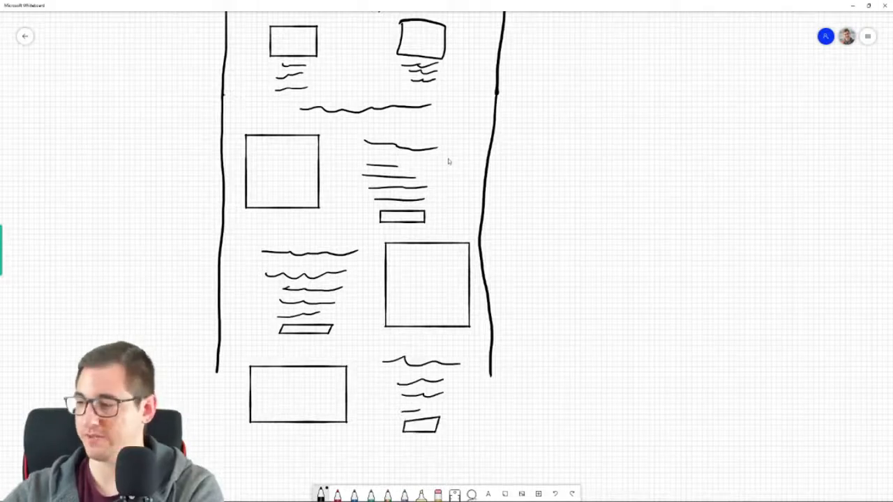
# Lengthen the left and right sides of the page frame past the third image-and-text section
pyautogui.moveTo(583, 412); pyautogui.dragTo(574, 152)
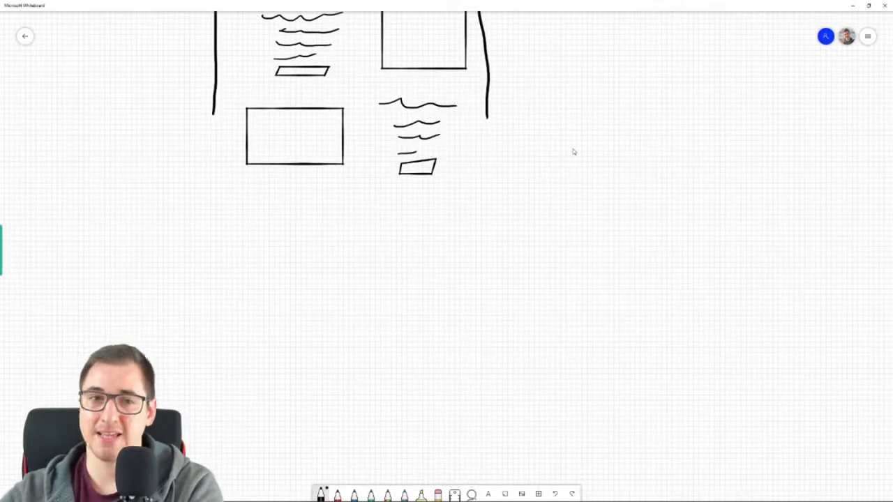
pyautogui.moveTo(212, 180); pyautogui.dragTo(211, 270)
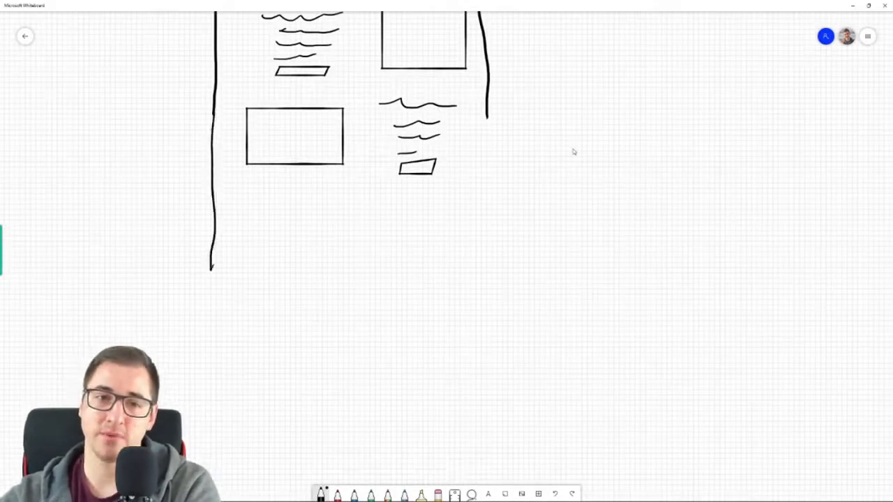
pyautogui.moveTo(486, 117); pyautogui.dragTo(471, 340)
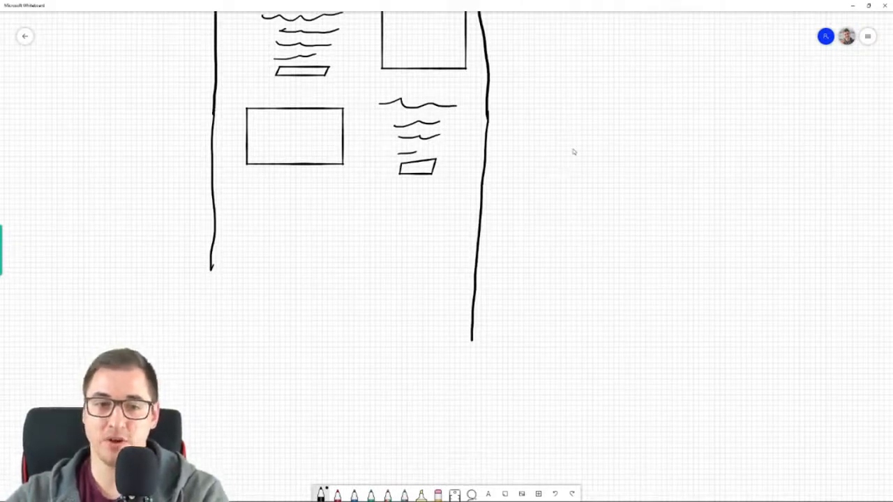
pyautogui.moveTo(211, 266); pyautogui.dragTo(206, 361)
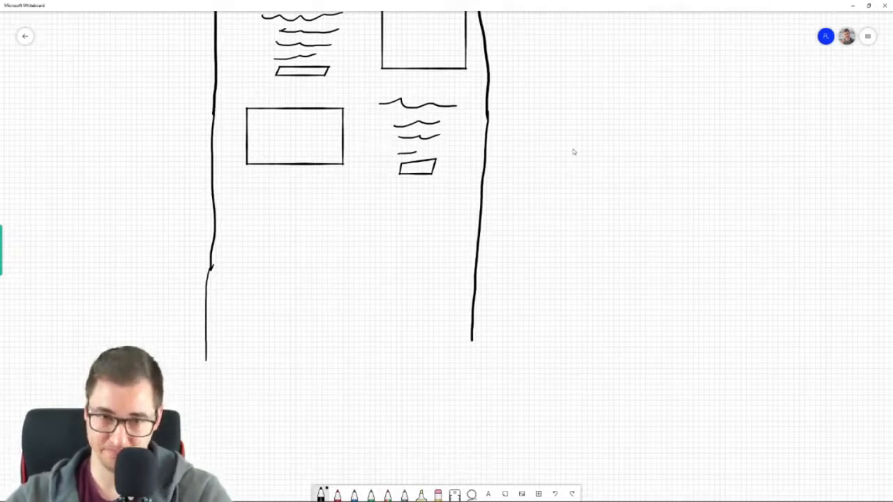
# Sketch the product section: a large image box above four thumbnails, beside a title line, plus and minus signs, three option boxes and three circles
pyautogui.moveTo(255, 211)
pyautogui.mouseDown()
pyautogui.moveTo(251, 291)
pyautogui.moveTo(336, 294)
pyautogui.moveTo(346, 210)
pyautogui.moveTo(255, 211)
pyautogui.mouseUp()
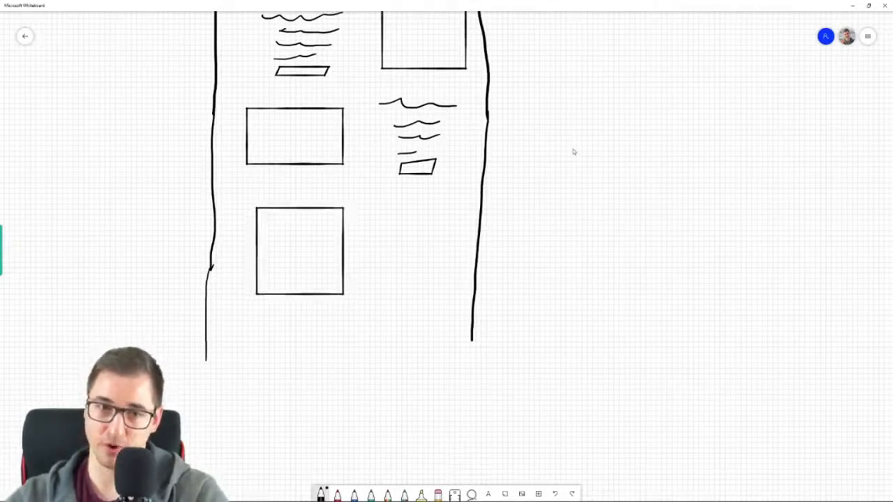
pyautogui.moveTo(256, 299)
pyautogui.mouseDown()
pyautogui.moveTo(272, 317)
pyautogui.moveTo(257, 299)
pyautogui.moveTo(288, 314)
pyautogui.moveTo(296, 300)
pyautogui.moveTo(281, 299)
pyautogui.moveTo(314, 316)
pyautogui.moveTo(321, 304)
pyautogui.moveTo(305, 302)
pyautogui.moveTo(339, 318)
pyautogui.moveTo(329, 302)
pyautogui.mouseUp()
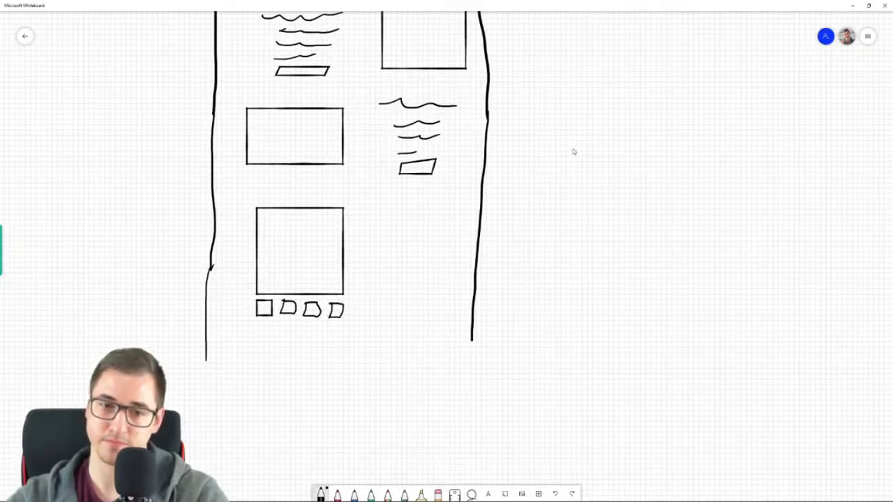
pyautogui.moveTo(379, 217); pyautogui.dragTo(437, 225)
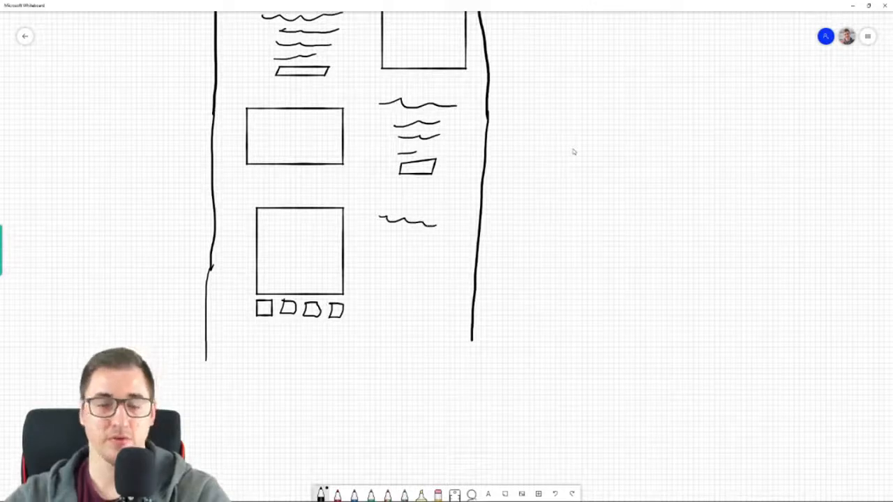
pyautogui.moveTo(378, 236)
pyautogui.mouseDown()
pyautogui.moveTo(421, 239)
pyautogui.moveTo(383, 240)
pyautogui.mouseUp()
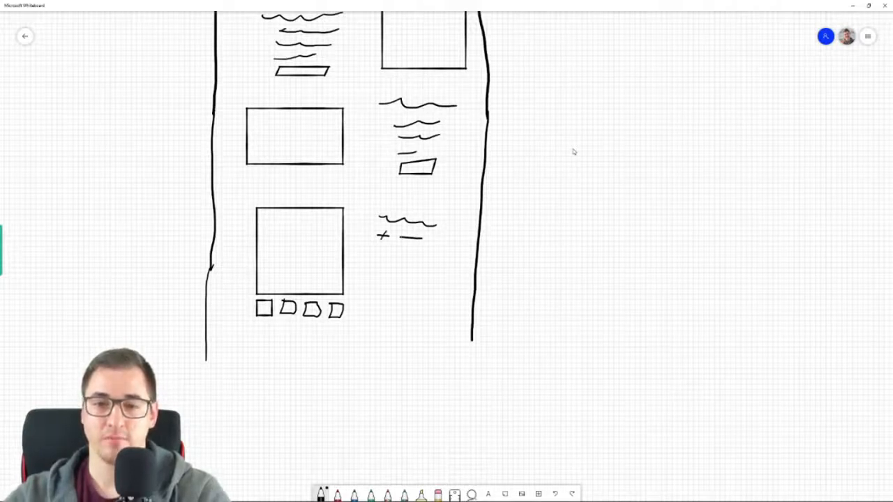
pyautogui.moveTo(379, 260)
pyautogui.mouseDown()
pyautogui.moveTo(394, 271)
pyautogui.moveTo(380, 260)
pyautogui.moveTo(434, 272)
pyautogui.moveTo(425, 259)
pyautogui.moveTo(383, 283)
pyautogui.moveTo(432, 304)
pyautogui.moveTo(431, 282)
pyautogui.moveTo(447, 287)
pyautogui.mouseUp()
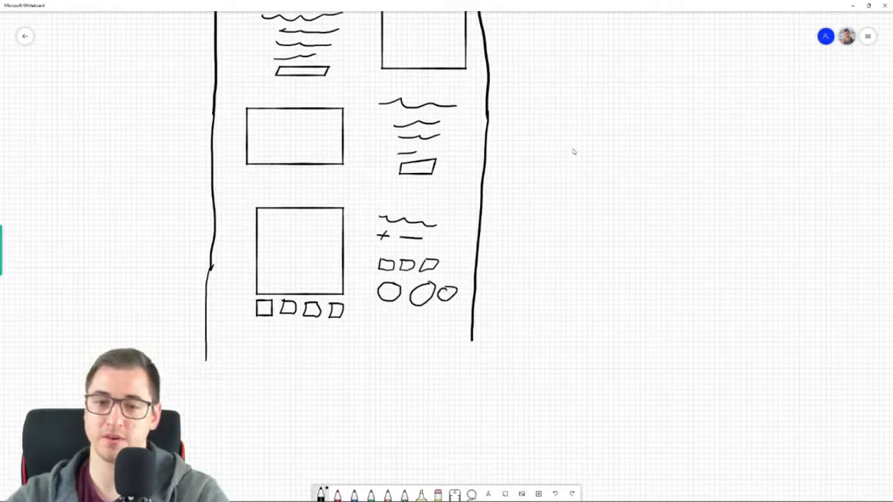
# Draw a wide button box below the three circles, replacing the misshapen triangular attempt
pyautogui.moveTo(377, 313)
pyautogui.mouseDown()
pyautogui.moveTo(388, 332)
pyautogui.moveTo(463, 325)
pyautogui.moveTo(381, 311)
pyautogui.mouseUp()
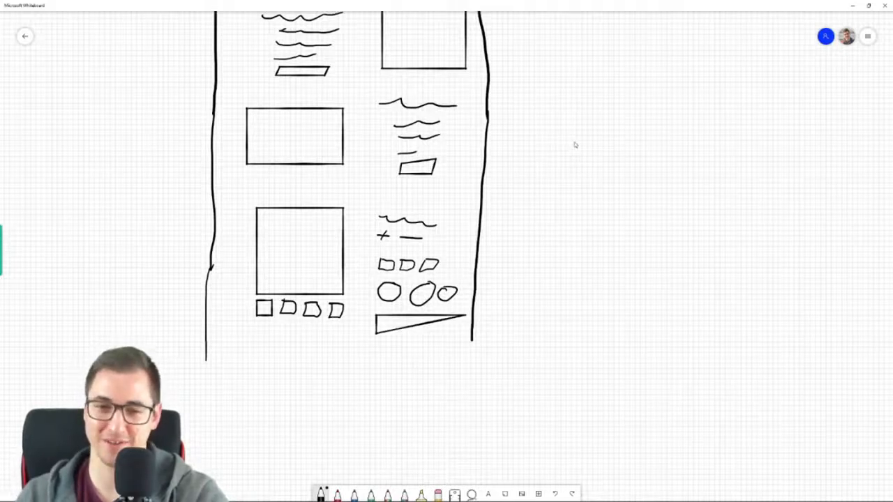
pyautogui.click(402, 330)
pyautogui.press('Delete')
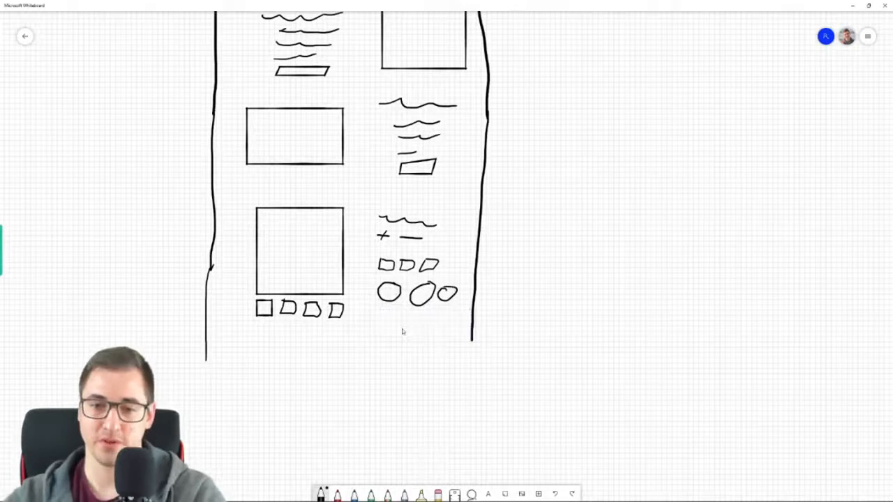
pyautogui.moveTo(381, 312)
pyautogui.mouseDown()
pyautogui.moveTo(381, 337)
pyautogui.moveTo(441, 340)
pyautogui.moveTo(457, 309)
pyautogui.moveTo(381, 311)
pyautogui.mouseUp()
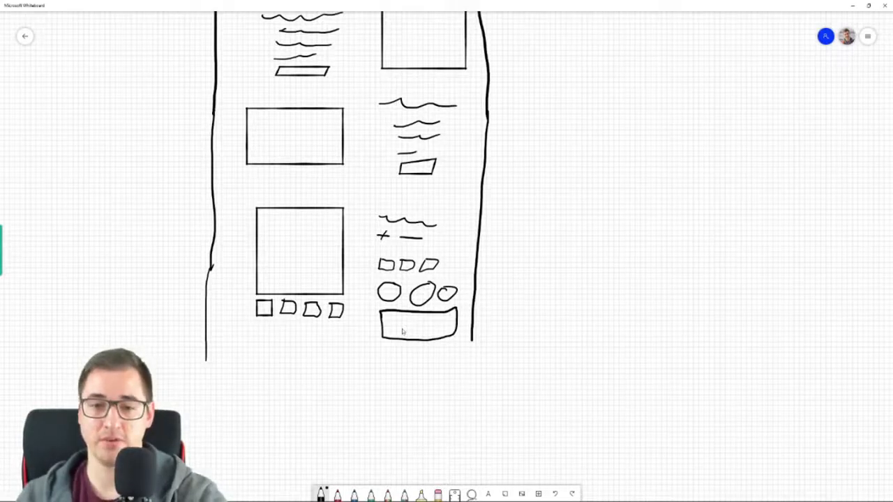
# Draw wavy text lines below the product section and close the page frame around them at the bottom
pyautogui.moveTo(274, 358); pyautogui.dragTo(417, 354)
pyautogui.moveTo(308, 383); pyautogui.dragTo(420, 389)
pyautogui.moveTo(287, 417); pyautogui.dragTo(376, 429)
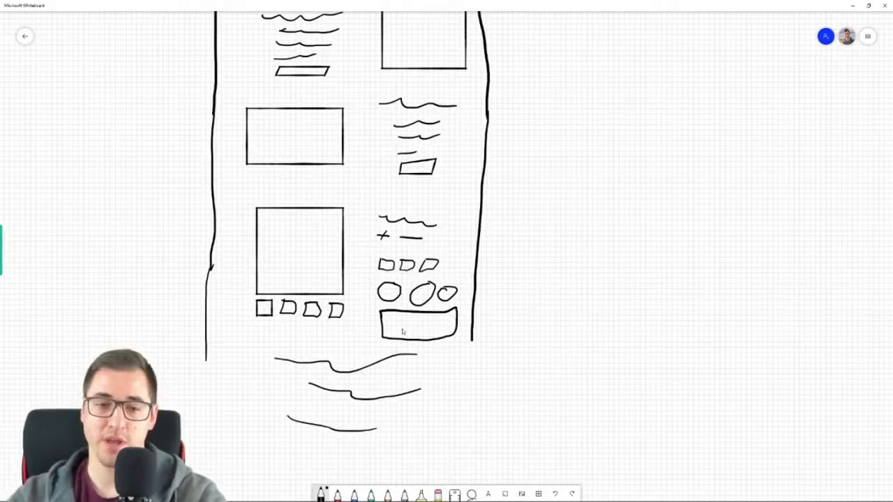
pyautogui.moveTo(208, 352)
pyautogui.mouseDown()
pyautogui.moveTo(204, 447)
pyautogui.moveTo(318, 481)
pyautogui.moveTo(451, 477)
pyautogui.moveTo(476, 360)
pyautogui.moveTo(470, 381)
pyautogui.mouseUp()
pyautogui.moveTo(334, 430); pyautogui.dragTo(373, 422)
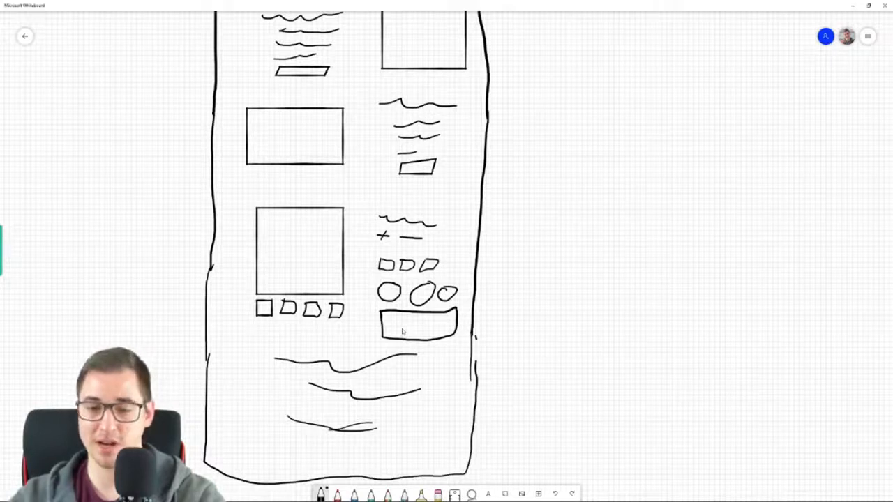
# Sketch a footer band with a dividing line, two small groups of link lines, a form box and a line beneath the links
pyautogui.moveTo(205, 434)
pyautogui.mouseDown()
pyautogui.moveTo(319, 443)
pyautogui.moveTo(477, 434)
pyautogui.mouseUp()
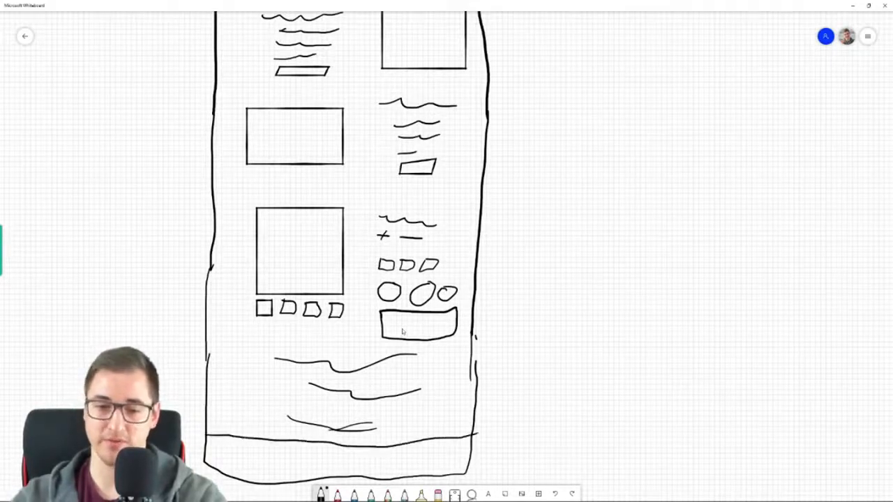
pyautogui.moveTo(228, 446); pyautogui.dragTo(296, 448)
pyautogui.moveTo(284, 462); pyautogui.dragTo(298, 458)
pyautogui.moveTo(369, 449)
pyautogui.mouseDown()
pyautogui.moveTo(412, 460)
pyautogui.moveTo(446, 451)
pyautogui.moveTo(369, 449)
pyautogui.mouseUp()
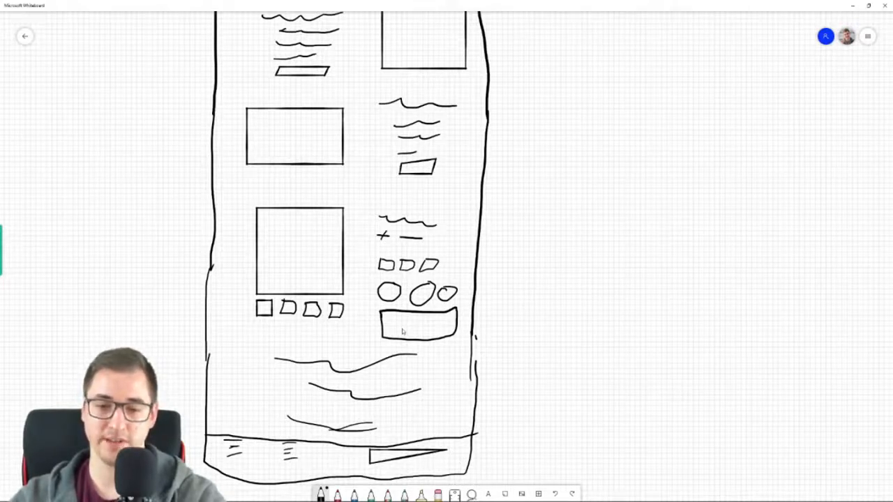
pyautogui.moveTo(241, 471); pyautogui.dragTo(300, 472)
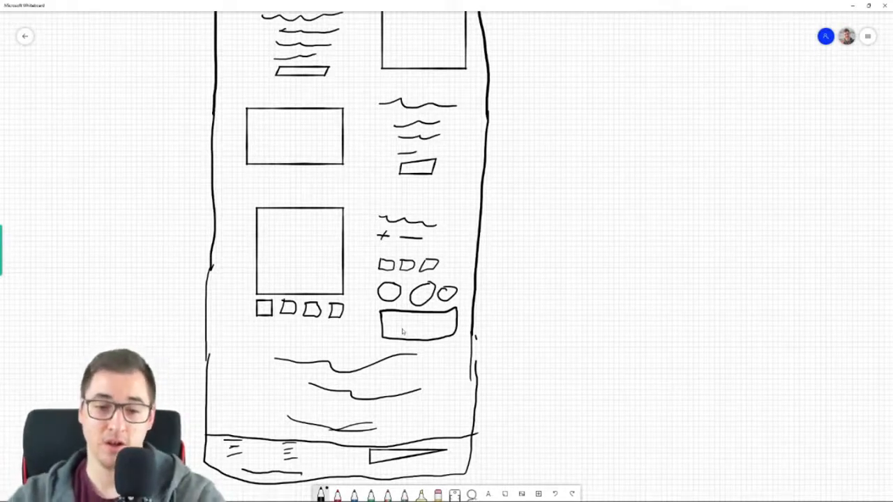
# Add a small asterisk mark beside the footer's lower line and a wavy line beneath the form box
pyautogui.moveTo(311, 466); pyautogui.dragTo(317, 476)
pyautogui.moveTo(328, 495)
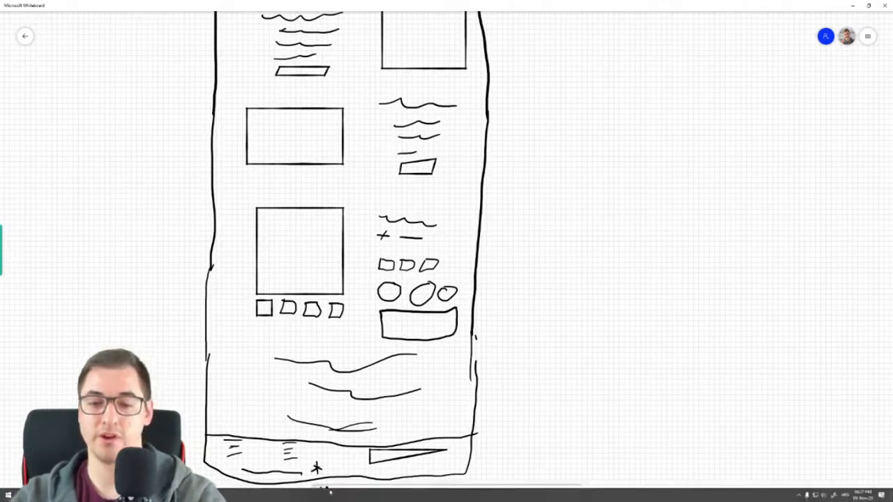
pyautogui.moveTo(378, 478); pyautogui.dragTo(455, 473)
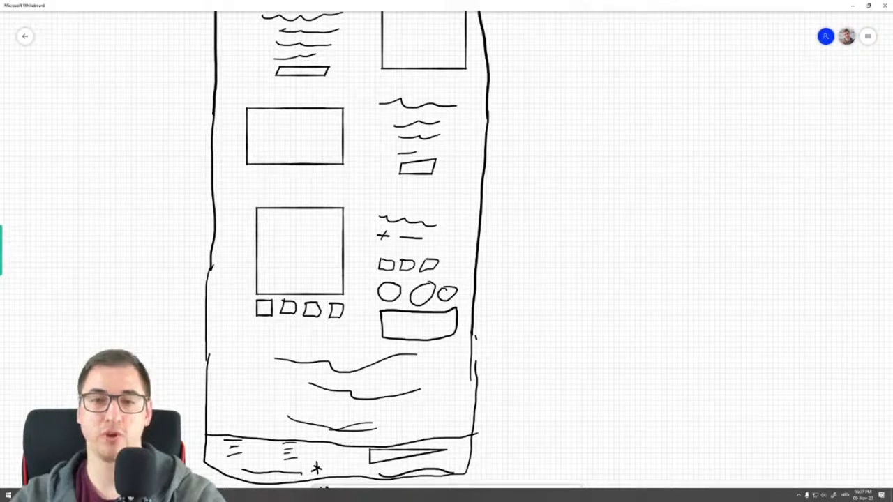
pyautogui.scroll(5, 583, 218)
pyautogui.scroll(3, 558, 222)
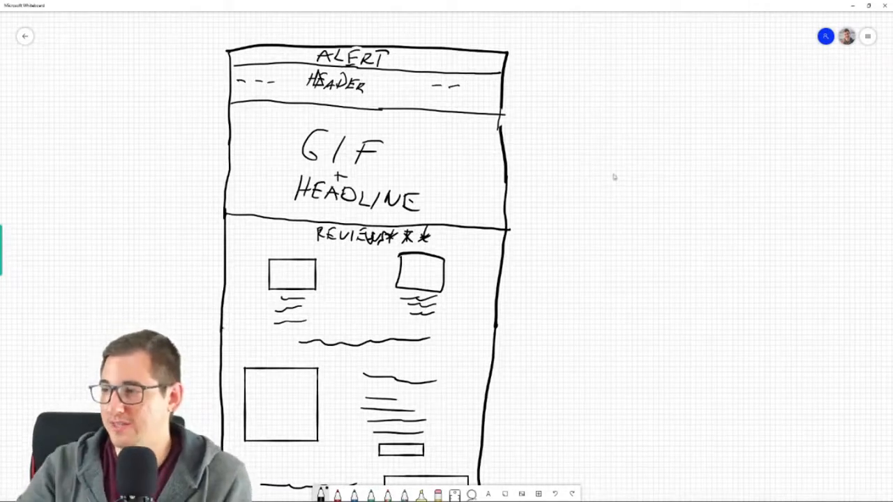
pyautogui.moveTo(644, 247)
pyautogui.mouseDown()
pyautogui.moveTo(541, 266)
pyautogui.moveTo(414, 258)
pyautogui.moveTo(415, 251)
pyautogui.moveTo(607, 266)
pyautogui.mouseUp()
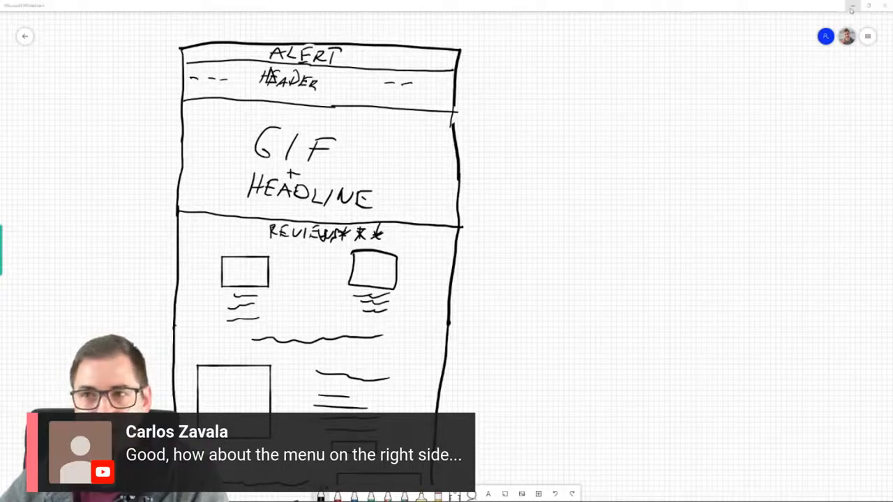
# Switch to the browser, review the original Indestructible Trimmer home page down to the product section and back, and check the store creation steps slide
pyautogui.hotkey('alt', 'Tab')
pyautogui.scroll(10, 578, 223)
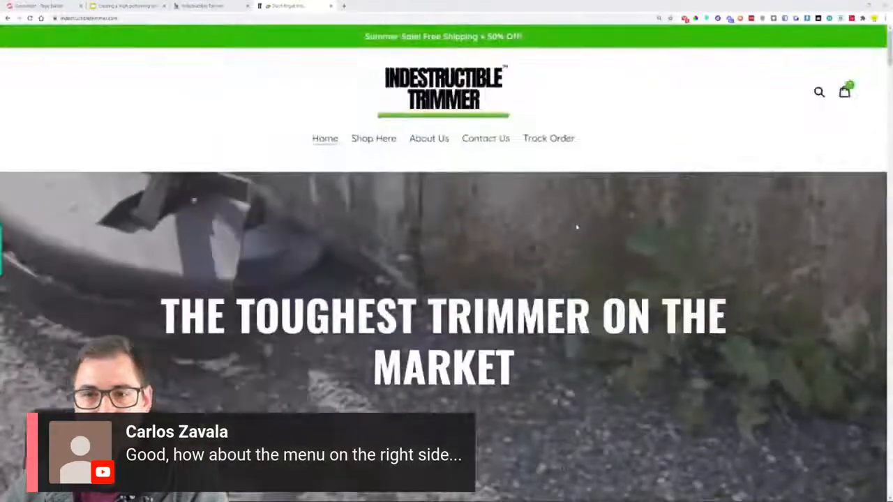
pyautogui.scroll(-6, 578, 223)
pyautogui.scroll(-10, 332, 197)
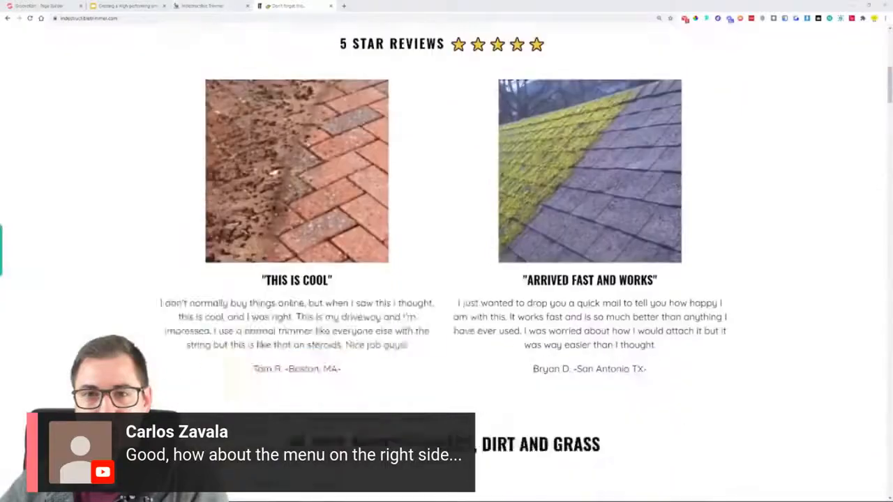
pyautogui.scroll(-10, 332, 197)
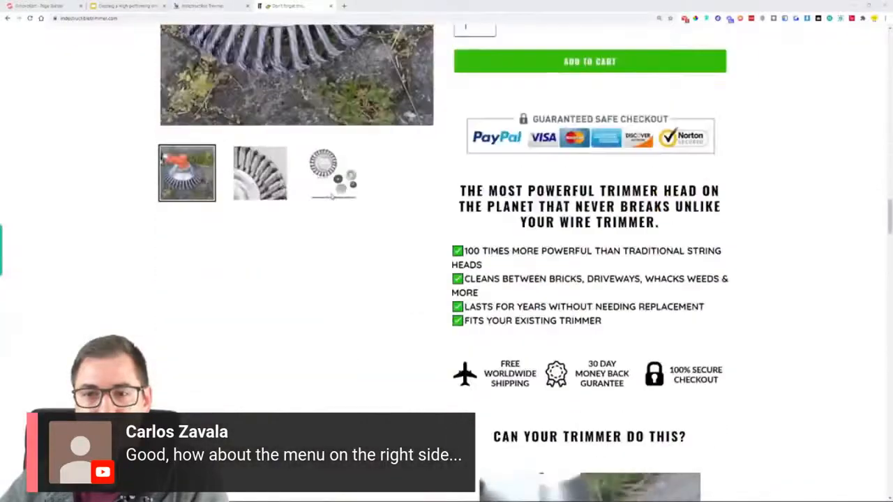
pyautogui.scroll(10, 332, 198)
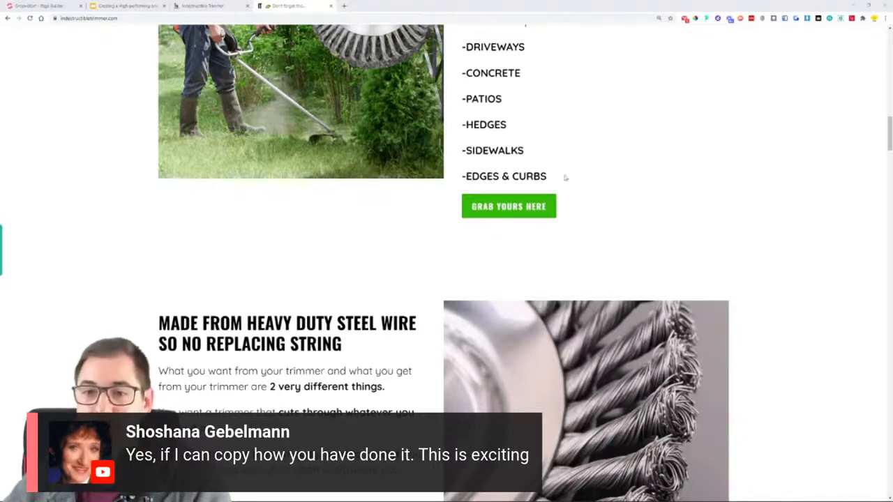
pyautogui.scroll(8, 566, 175)
pyautogui.scroll(10, 533, 183)
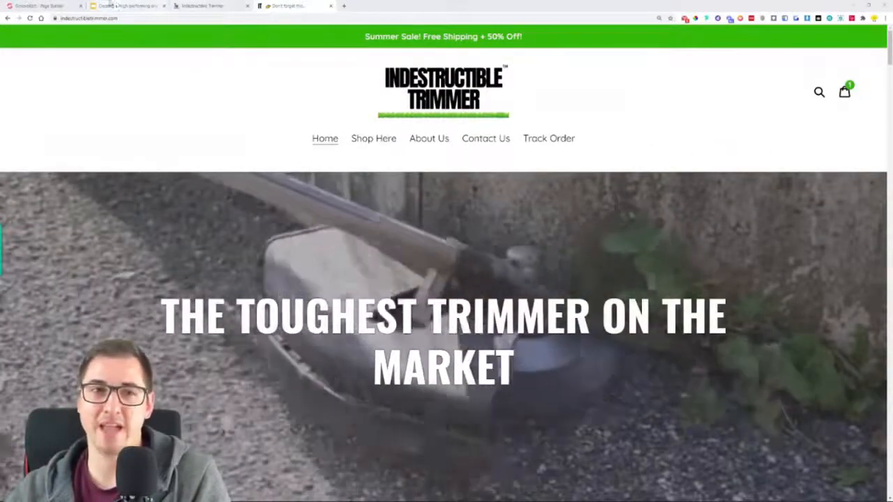
pyautogui.click(124, 6)
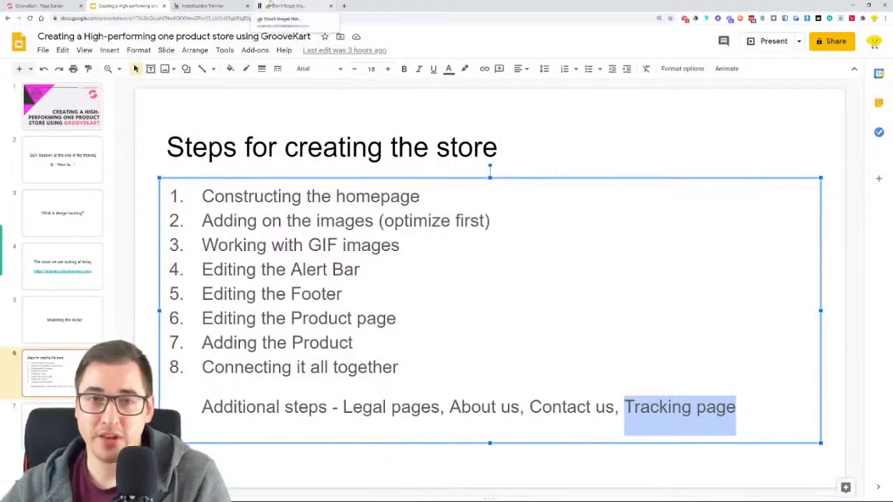
pyautogui.click(267, 6)
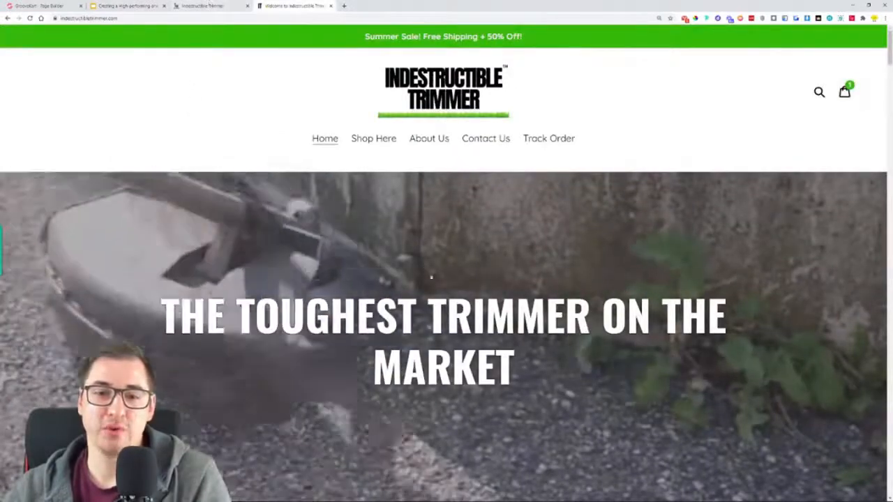
# In the GrooveKart page builder, create a custom page titled One Product Tutorial with the friendly URL one-product and open it for editing
pyautogui.click(25, 5)
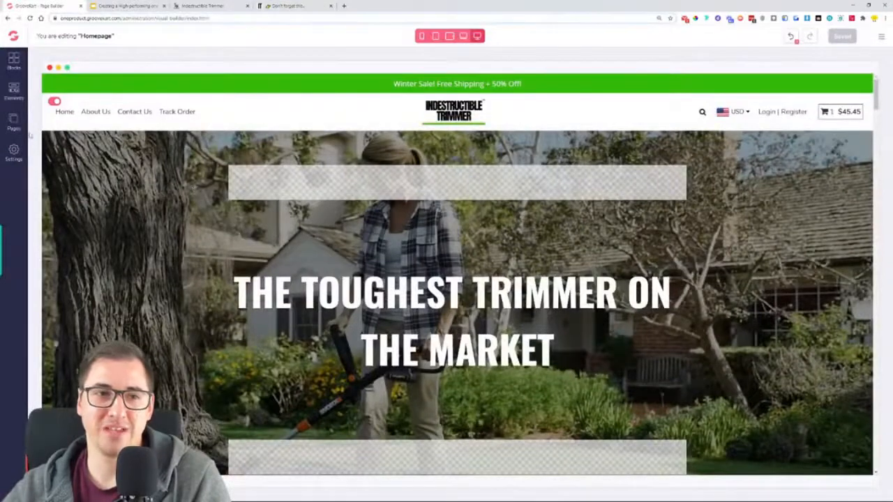
pyautogui.click(13, 122)
pyautogui.click(127, 87)
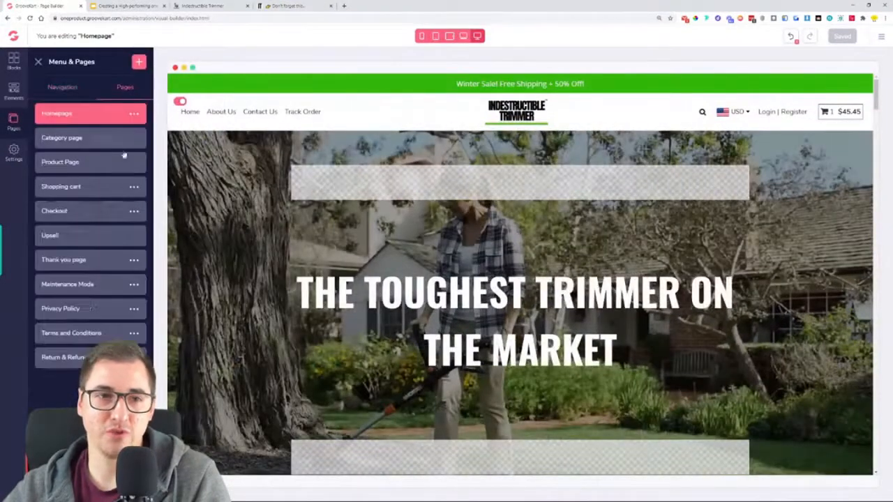
pyautogui.click(139, 63)
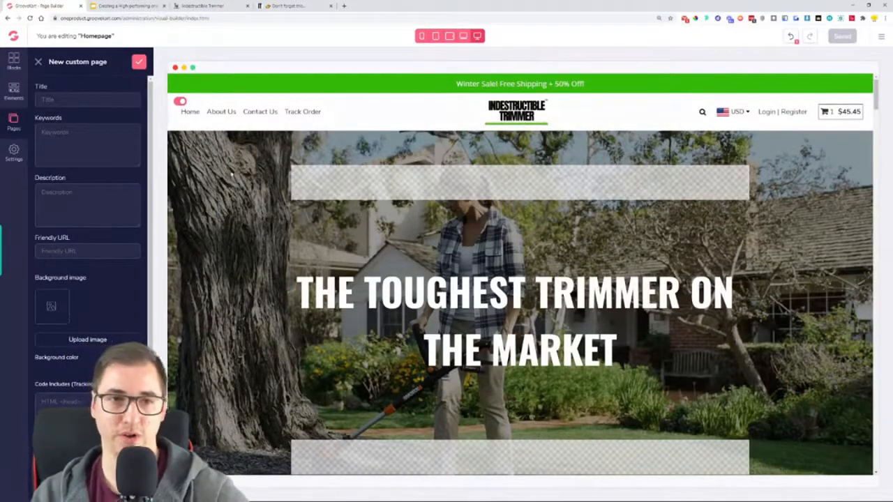
pyautogui.write('t')
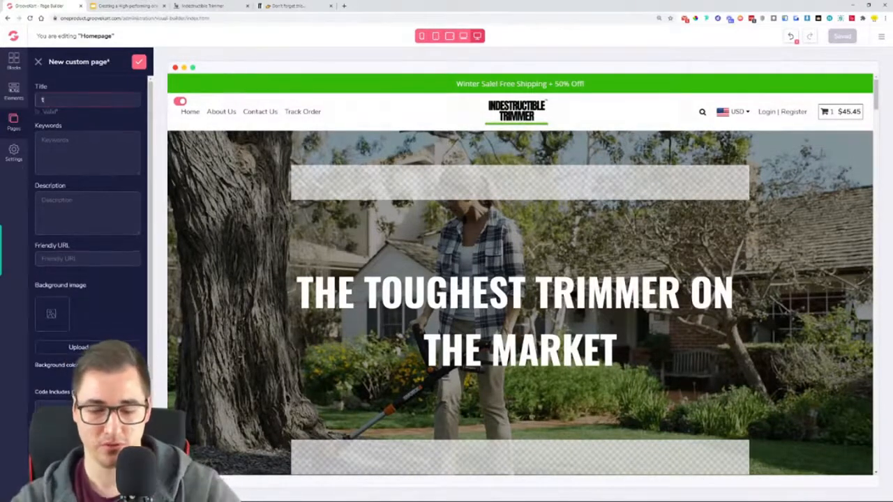
pyautogui.write('u')
pyautogui.press('BackSpace')
pyautogui.press('BackSpace')
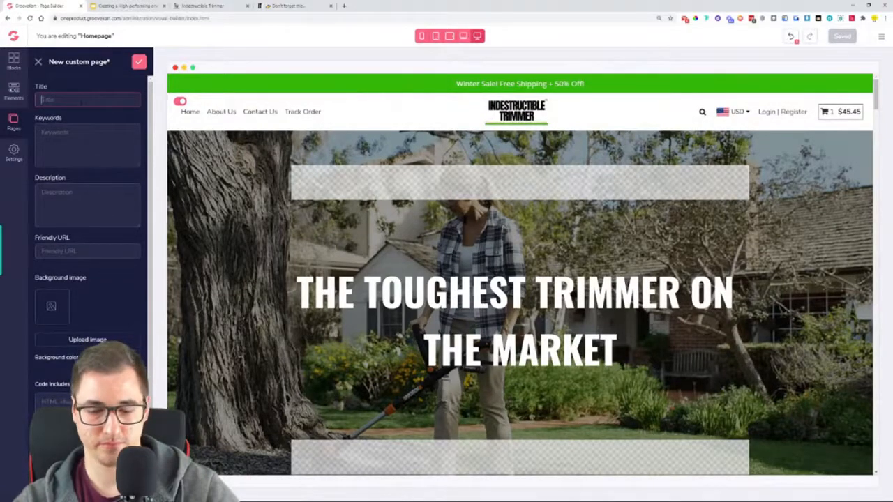
pyautogui.write('One Product Tutorial')
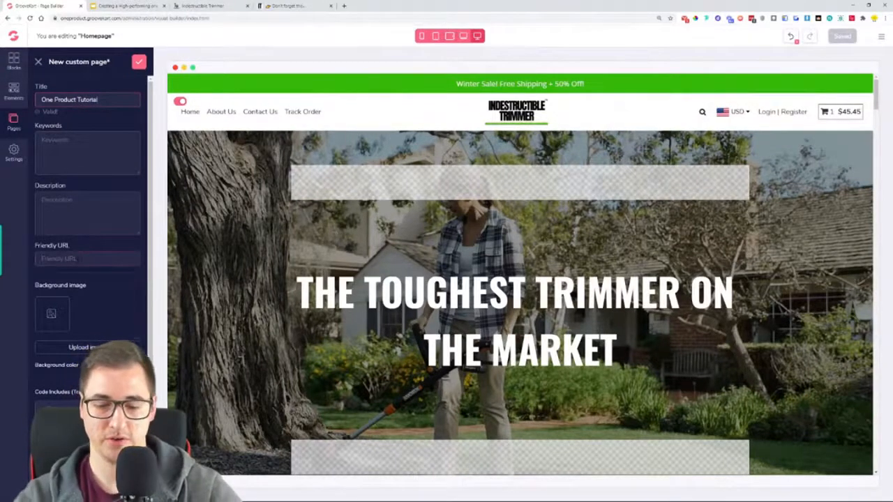
pyautogui.write('one-product')
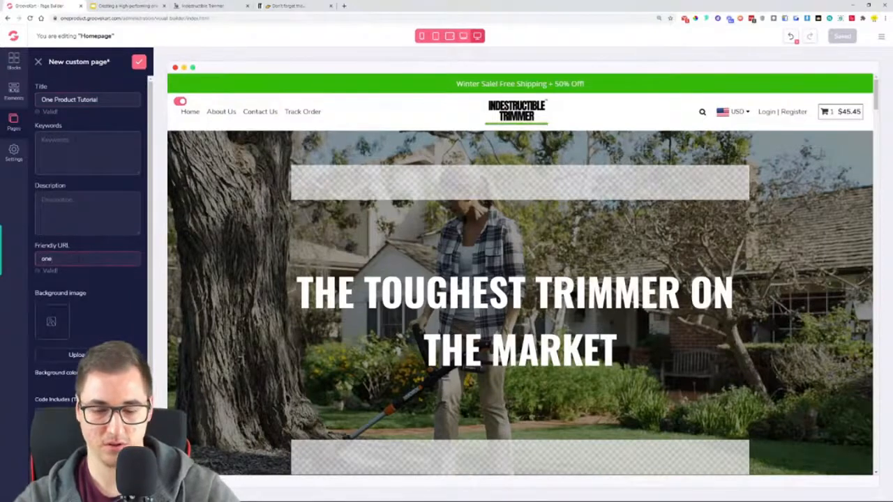
pyautogui.click(139, 63)
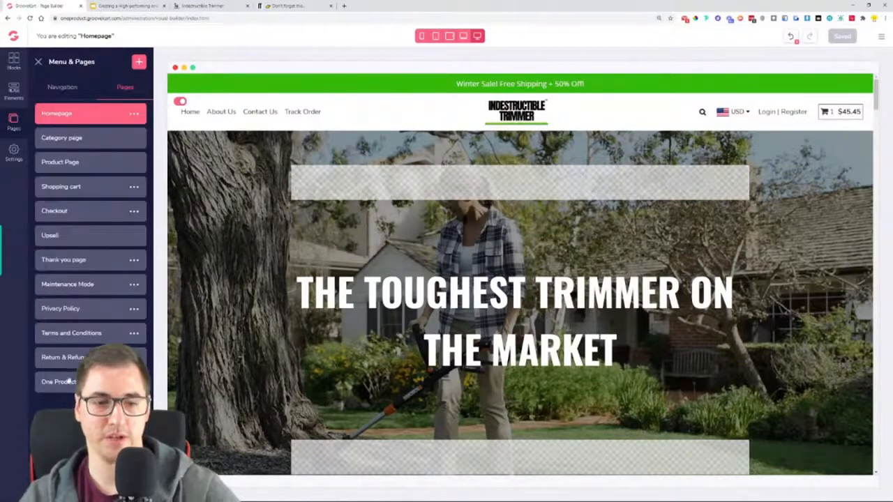
pyautogui.click(63, 383)
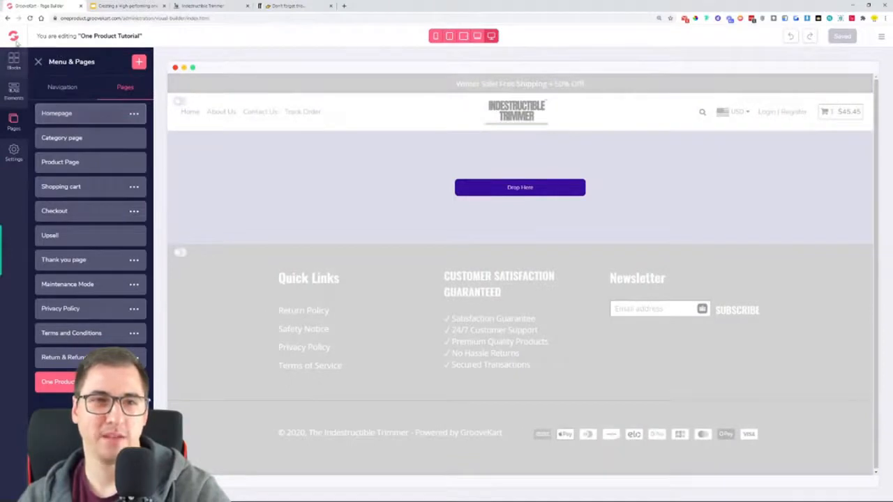
# From GrooveFunnels' list of GrooveKart stores, open the lemon.groovekart.com homepage in the page builder in a new tab and look through it
pyautogui.click(344, 6)
pyautogui.click(363, 182)
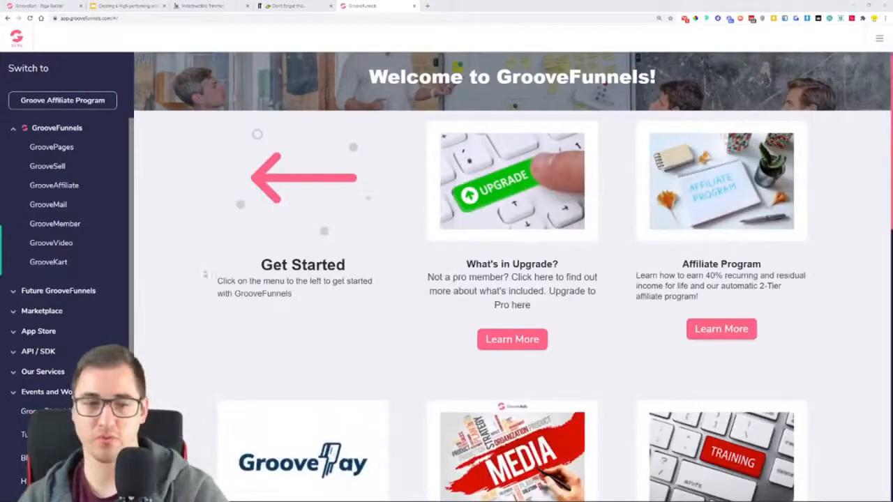
pyautogui.click(49, 262)
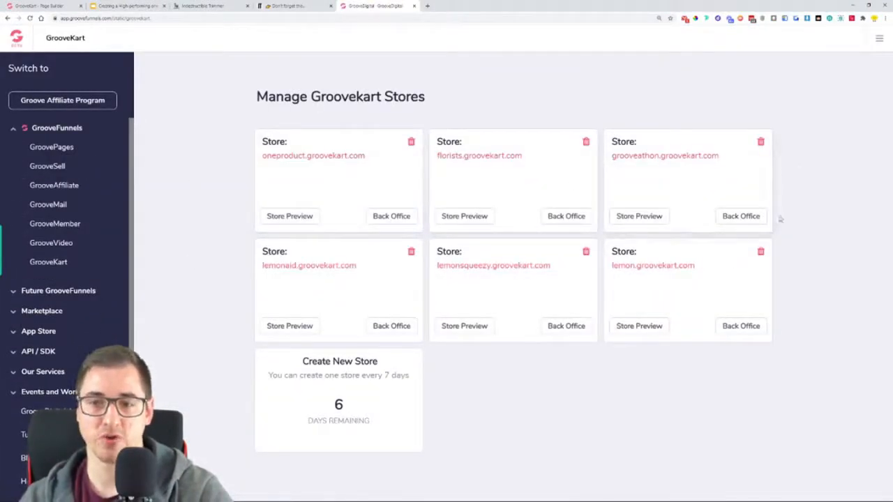
pyautogui.click(736, 325)
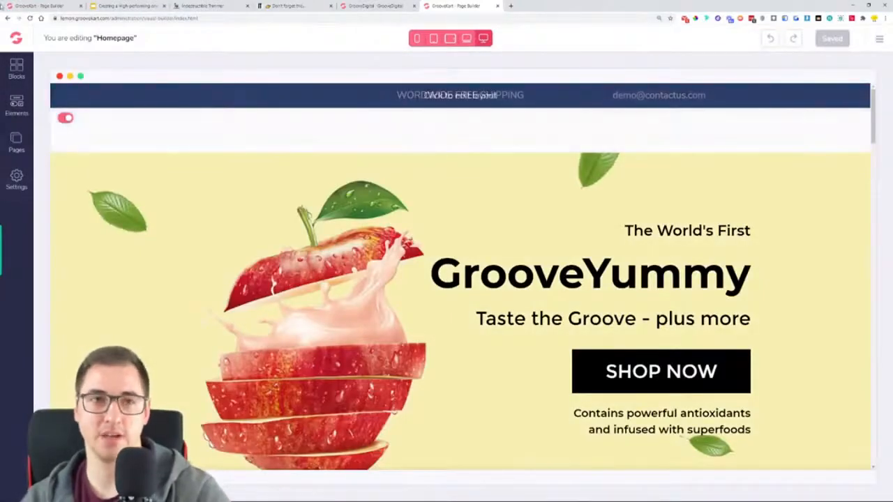
pyautogui.scroll(-15, 482, 273)
pyautogui.scroll(-12, 485, 271)
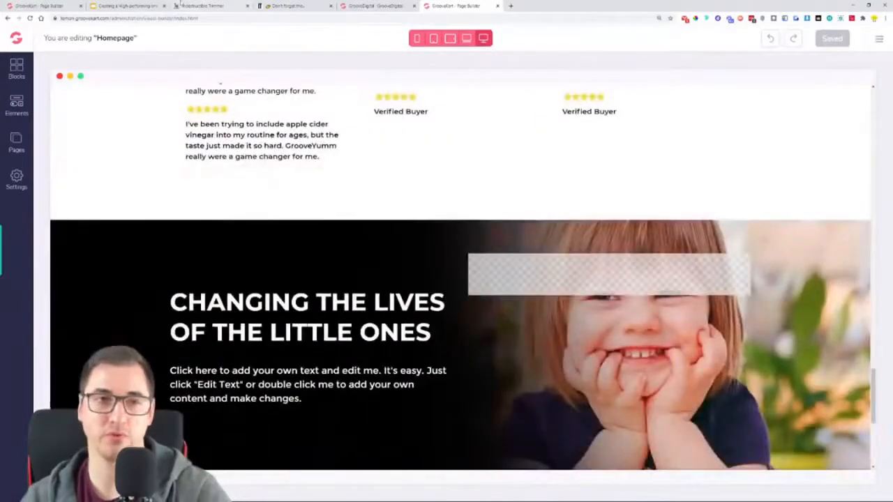
# Close the oneproduct store's page builder tab and highlight "Constructing the homepage" in the slide's list of steps
pyautogui.click(70, 5)
pyautogui.click(81, 5)
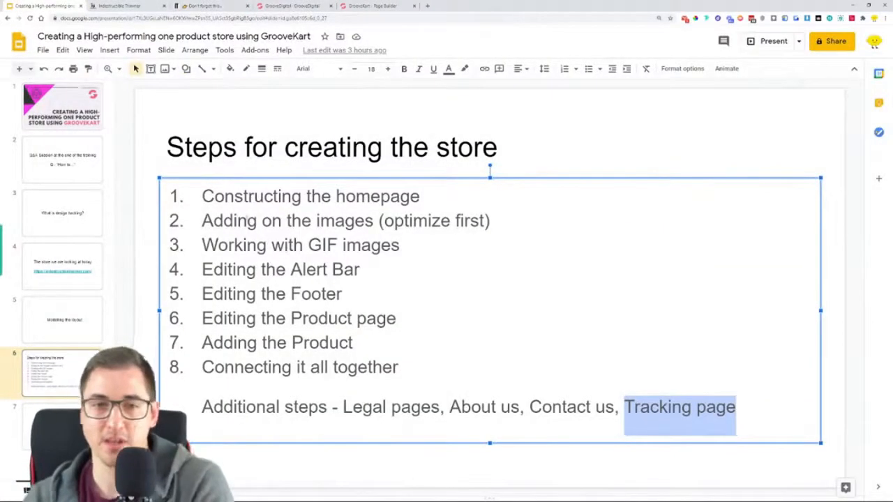
pyautogui.moveTo(202, 197); pyautogui.dragTo(424, 207)
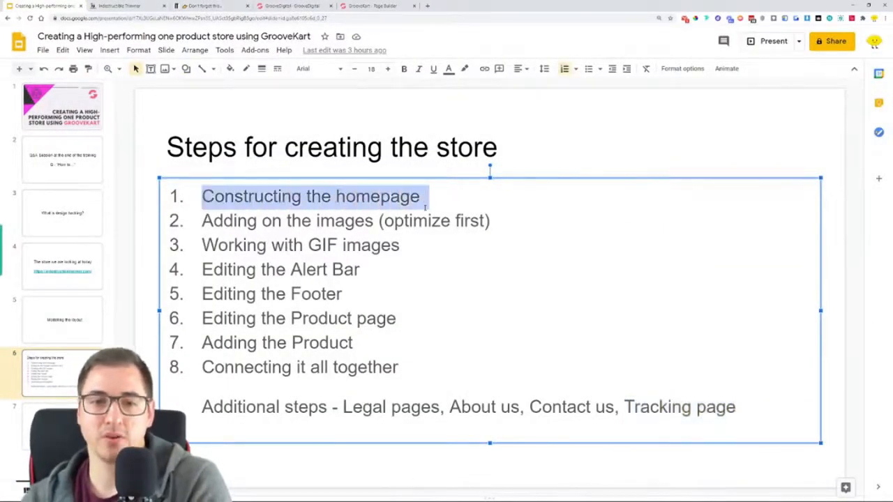
# Show the GrooveKart store's home page, moving on from its product page, and examine the hero image and its headline
pyautogui.click(140, 10)
pyautogui.scroll(-1, 432, 64)
pyautogui.scroll(1, 432, 64)
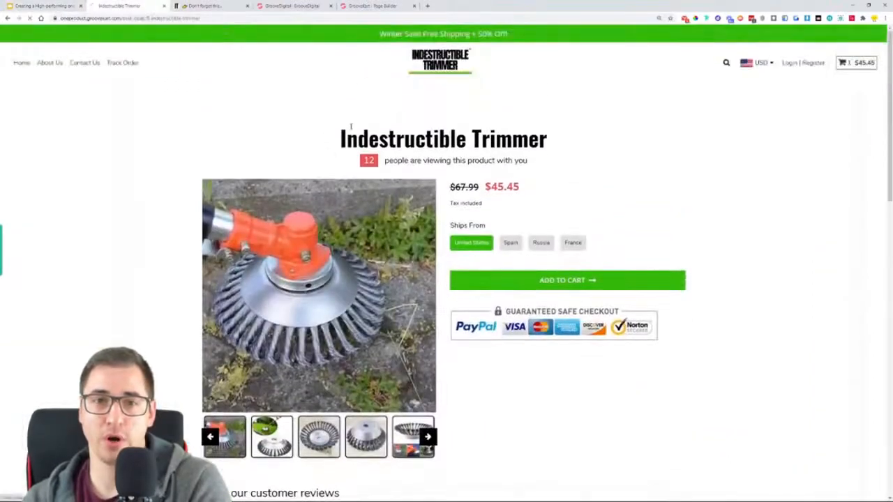
pyautogui.scroll(-2, 285, 146)
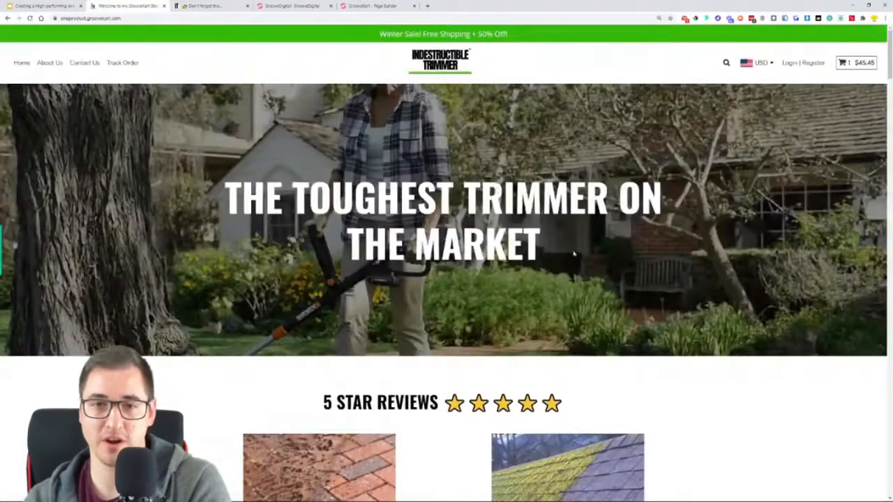
pyautogui.moveTo(542, 254); pyautogui.dragTo(226, 184)
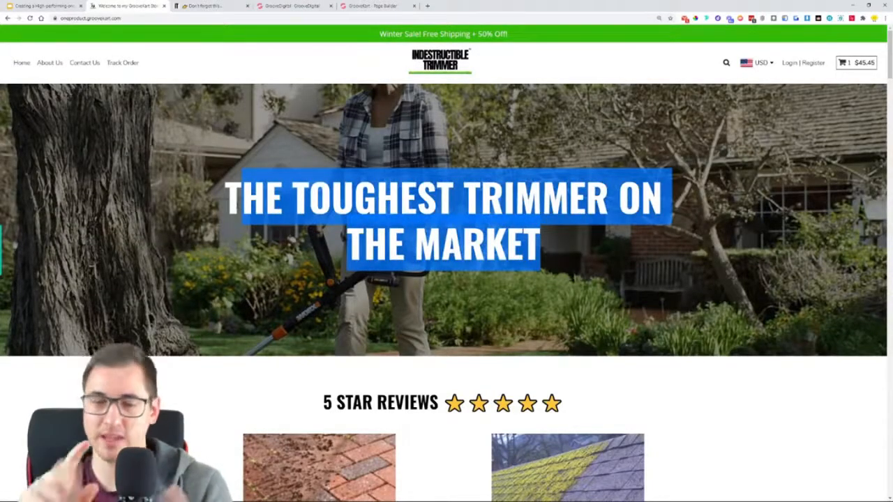
pyautogui.click(166, 216)
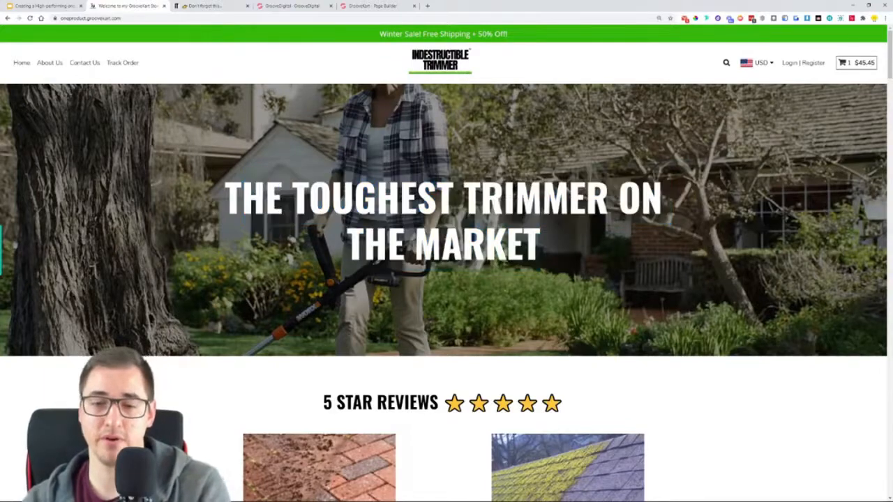
pyautogui.scroll(-4, 239, 193)
# Compare the original store's animated hero section with the GrooveKart home page's hero image and look over its reviews section
pyautogui.hotkey('ctrl', 'Tab')
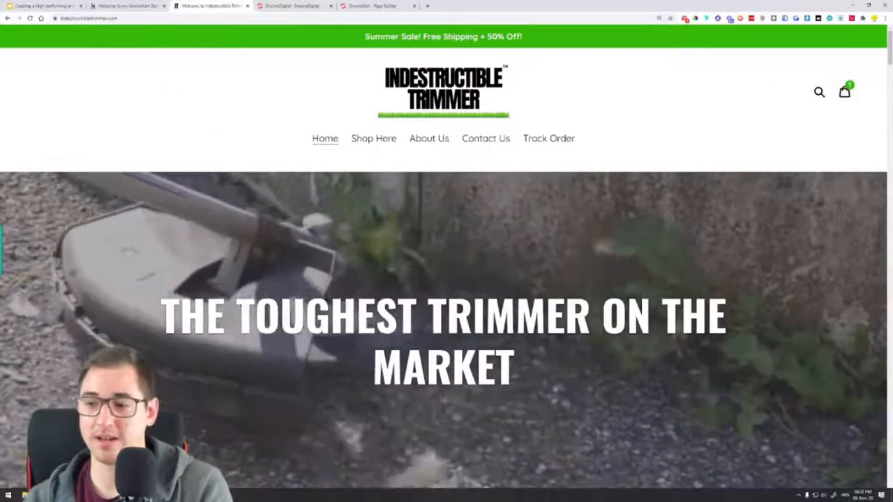
pyautogui.click(798, 495)
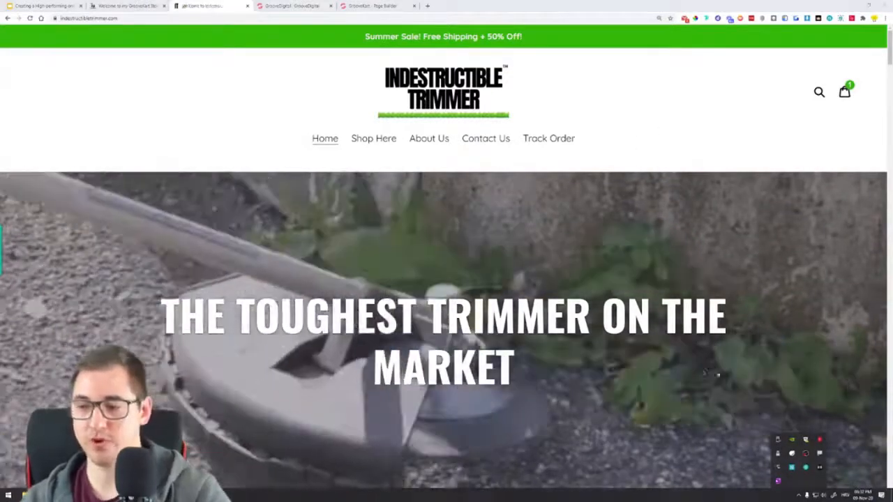
pyautogui.click(799, 496)
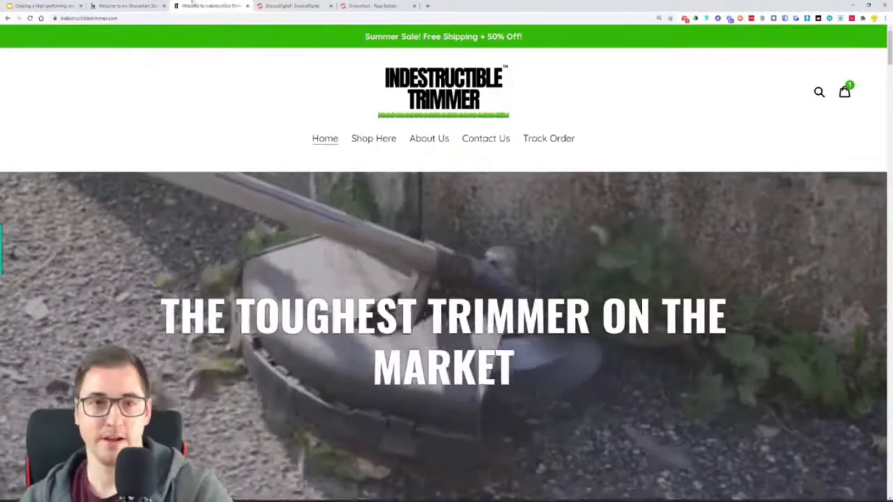
pyautogui.click(129, 5)
pyautogui.scroll(3, 298, 173)
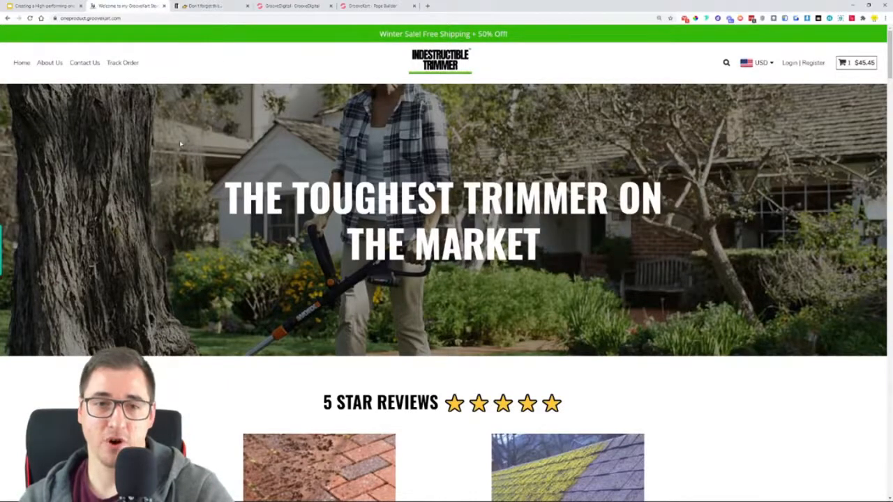
pyautogui.scroll(-6, 157, 171)
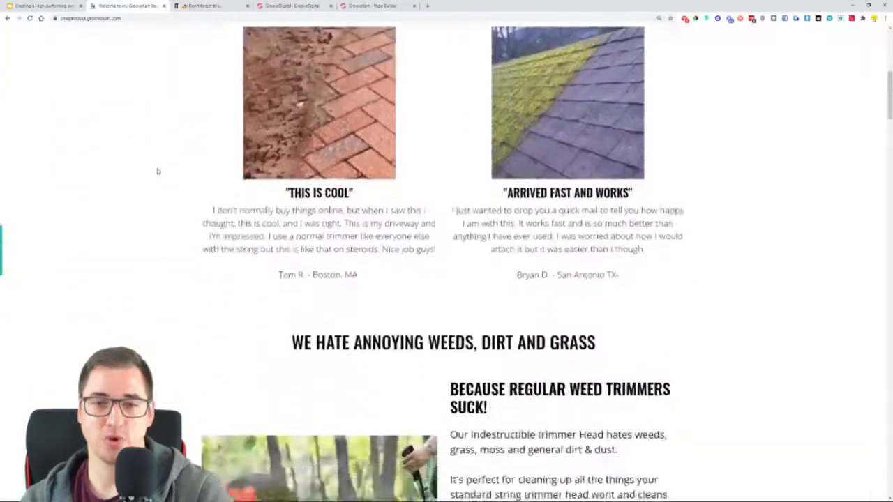
# Return to GrooveFunnels' list of GrooveKart stores and open the back office of the lemon.groovekart.com store
pyautogui.scroll(6, 158, 171)
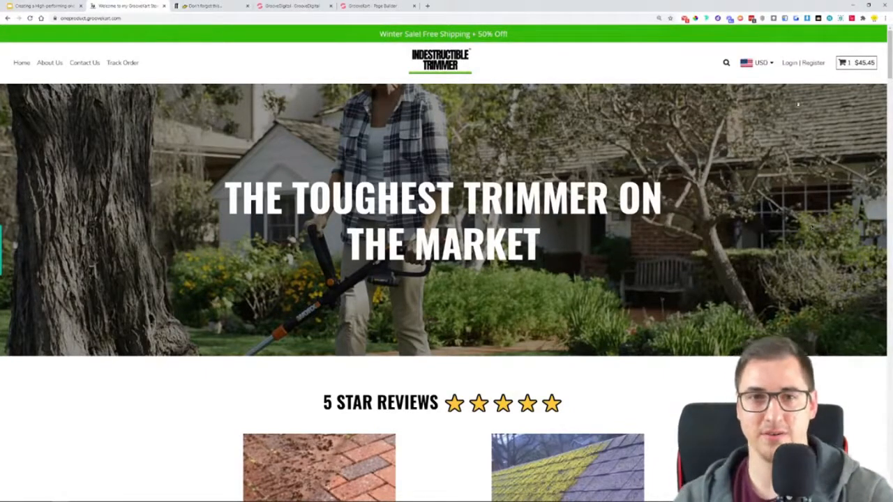
pyautogui.click(370, 5)
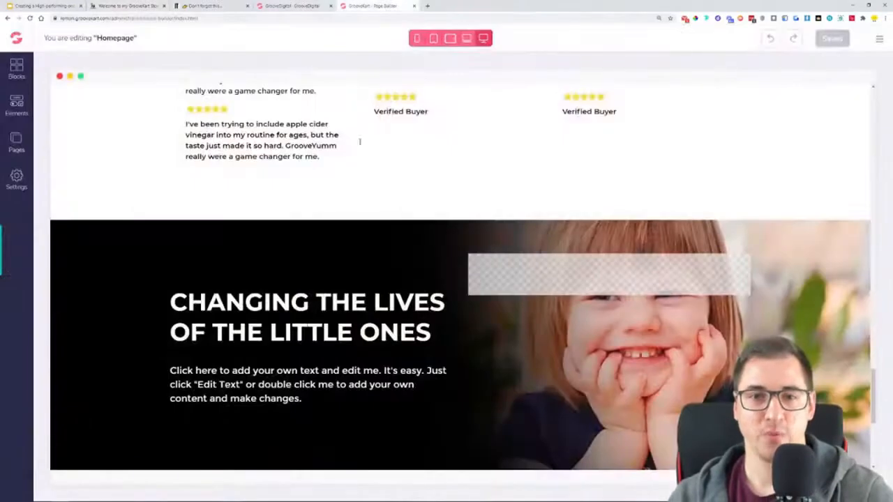
pyautogui.click(307, 6)
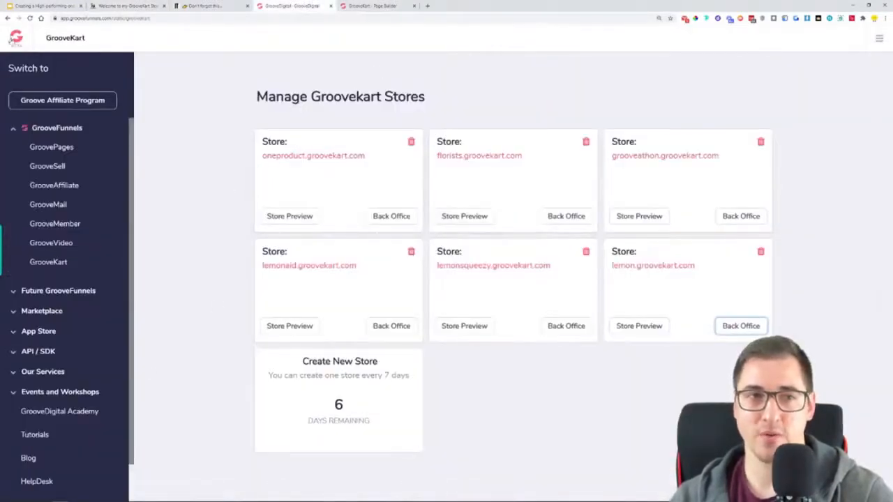
pyautogui.click(14, 39)
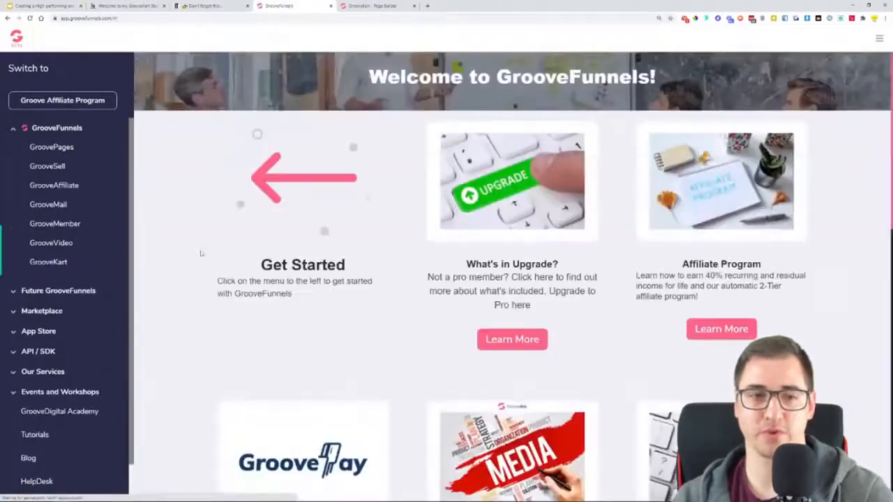
pyautogui.click(48, 263)
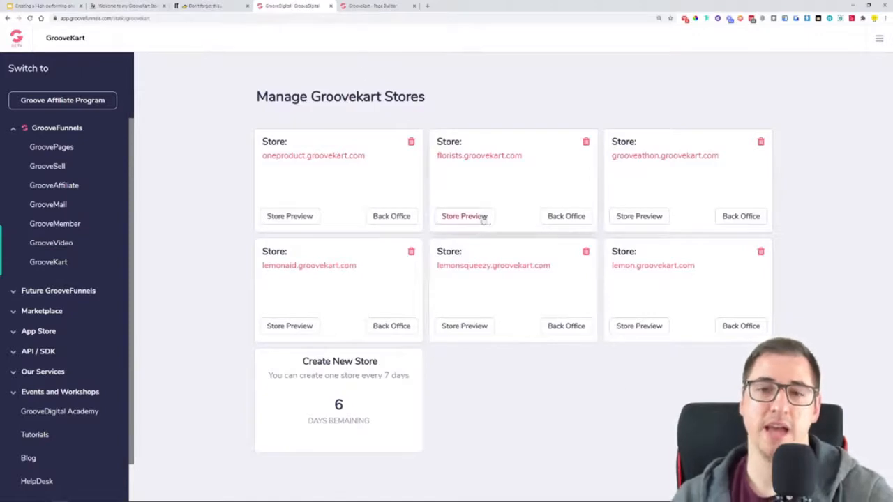
pyautogui.click(731, 328)
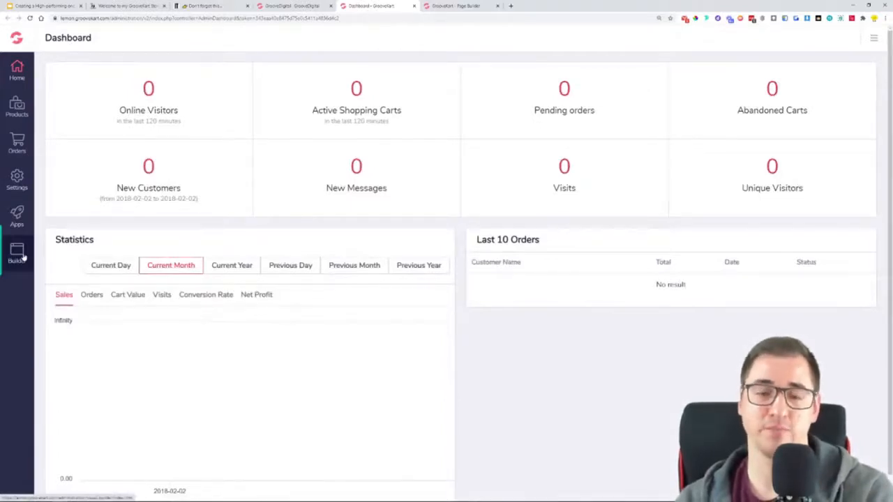
# Show the start of the lemon store's homepage in the page builder and close the store's dashboard
pyautogui.click(440, 9)
pyautogui.scroll(15, 398, 205)
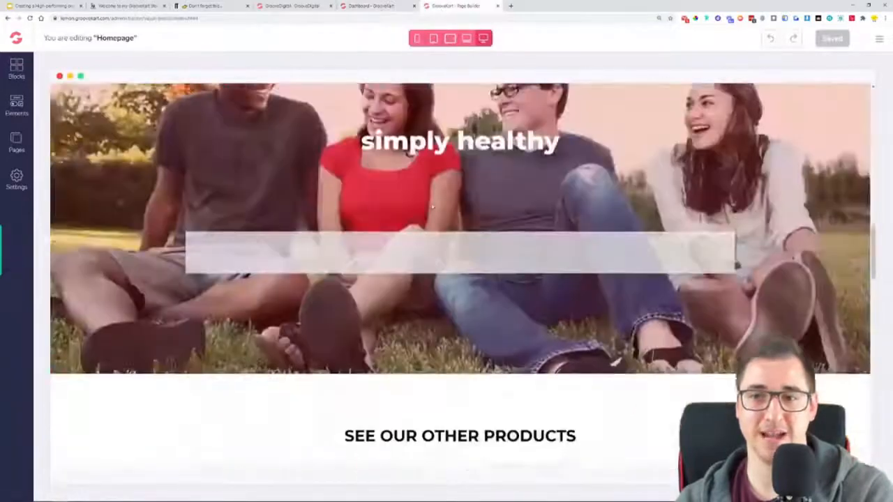
pyautogui.scroll(5, 426, 212)
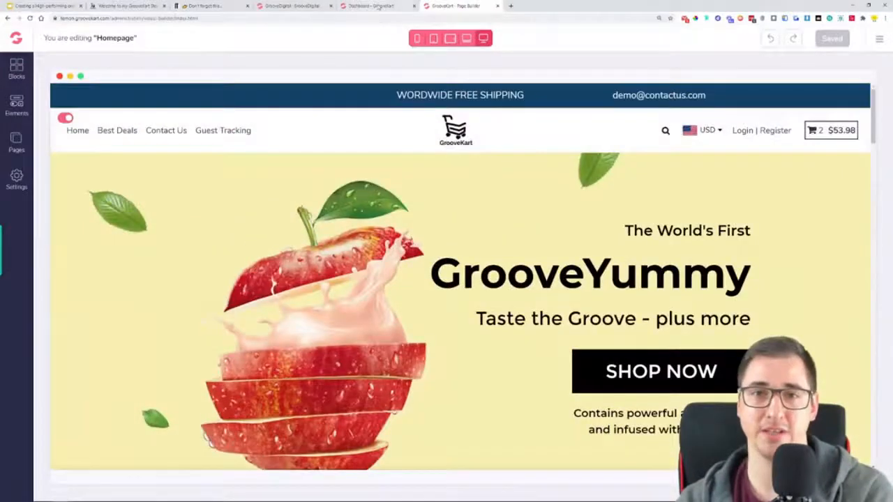
pyautogui.click(377, 6)
pyautogui.click(414, 5)
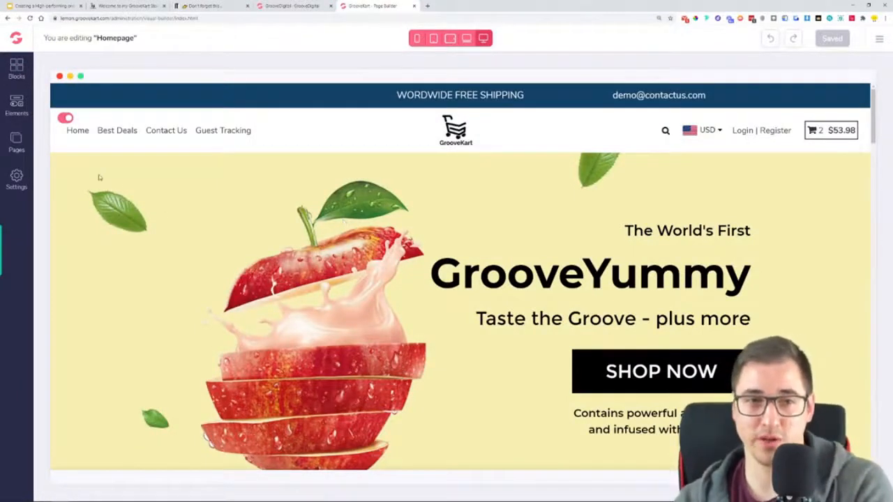
# Delete the GrooveYummy hero, the fruit flavors benefits section and the "simply healthy" banner from the lemon store's homepage
pyautogui.click(139, 193)
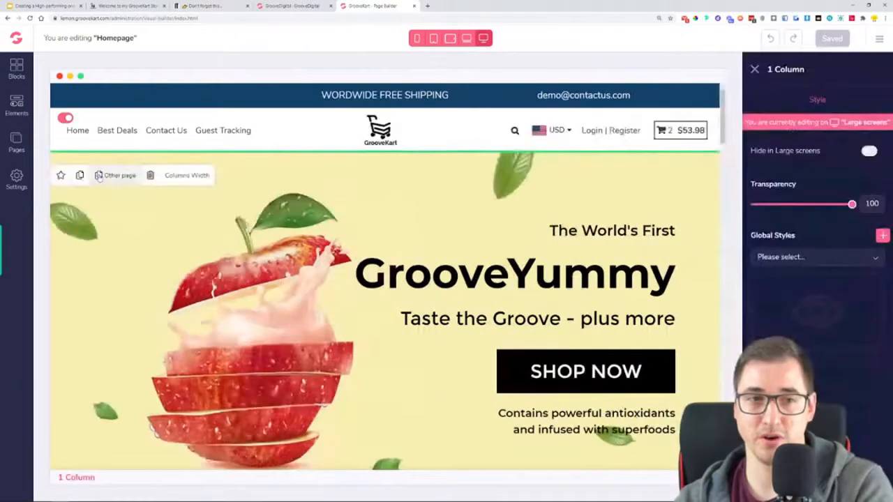
pyautogui.click(151, 175)
pyautogui.click(170, 207)
pyautogui.click(152, 175)
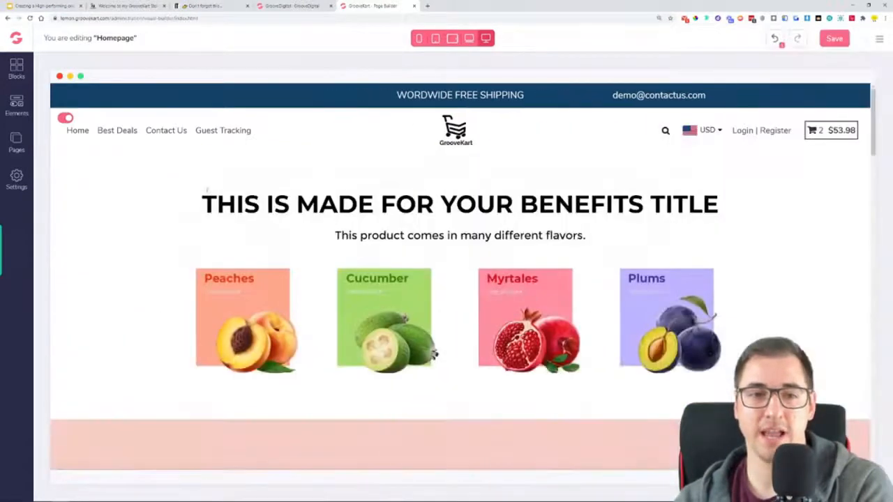
pyautogui.click(105, 173)
pyautogui.click(150, 175)
pyautogui.click(98, 180)
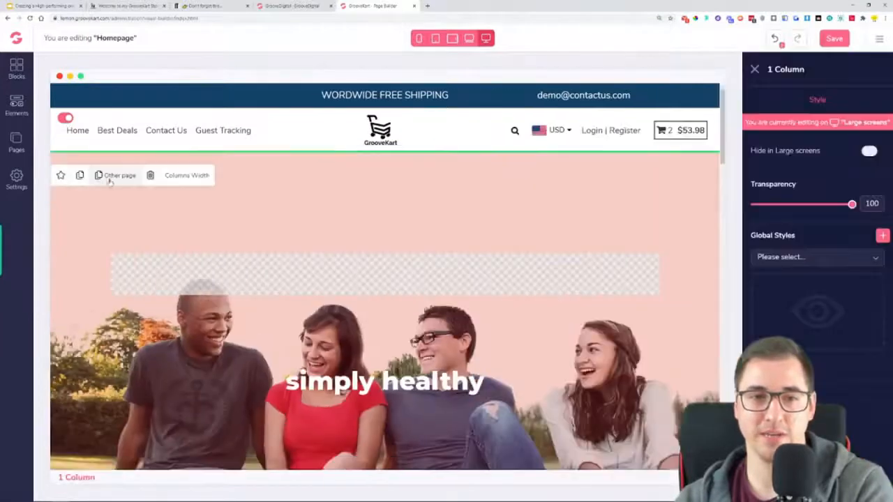
pyautogui.click(150, 176)
# Delete all remaining homepage body sections, from "See our other products" through the customer reviews, "Changing the lives" banner and last row
pyautogui.click(89, 189)
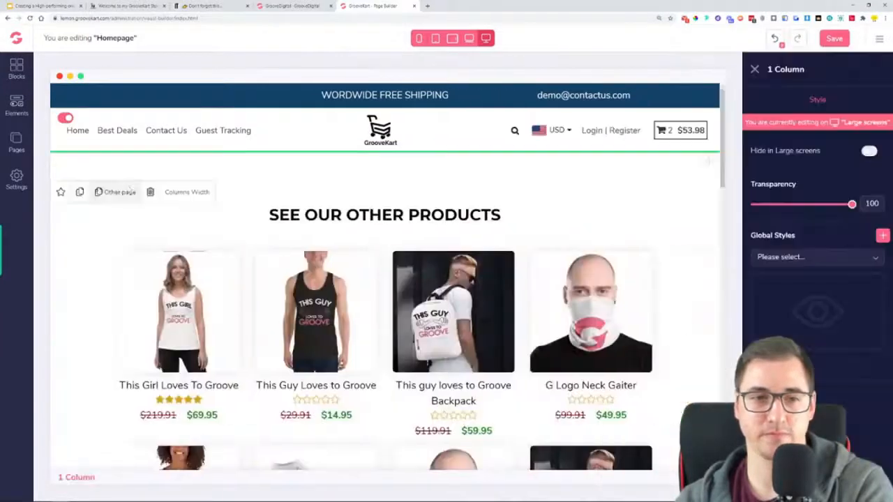
pyautogui.click(150, 193)
pyautogui.click(88, 184)
pyautogui.click(150, 175)
pyautogui.click(112, 182)
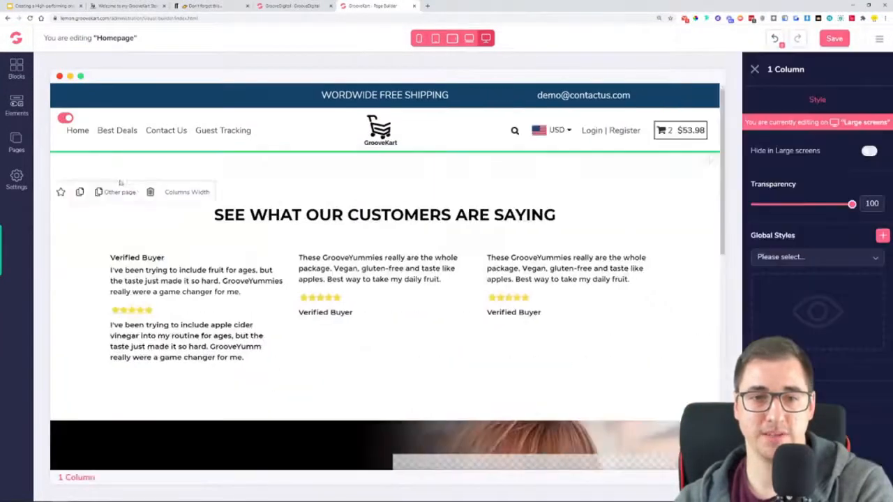
pyautogui.click(149, 194)
pyautogui.click(113, 201)
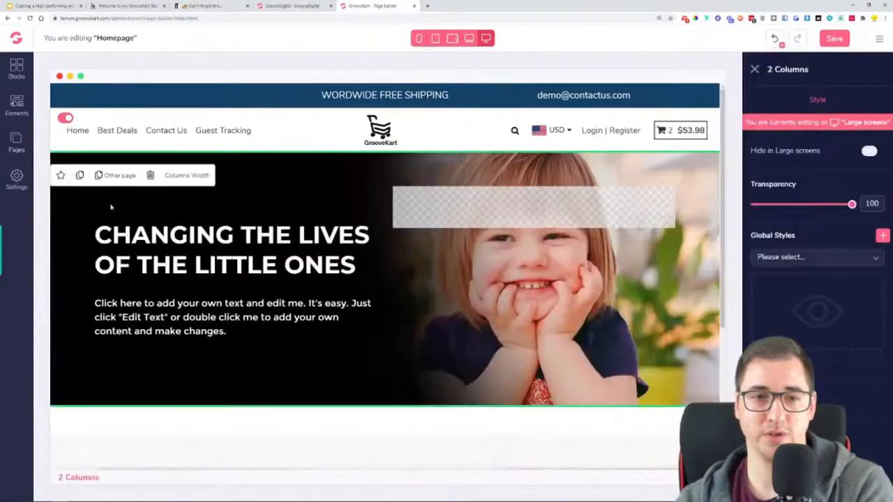
pyautogui.click(150, 177)
pyautogui.click(106, 203)
pyautogui.click(151, 203)
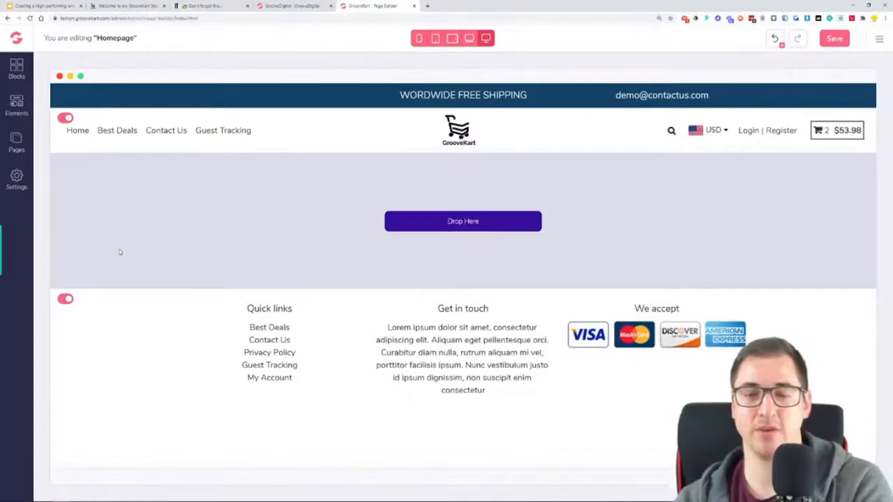
# Place the oneproduct store's browser tab beside the page builder tab and examine its hero headline
pyautogui.moveTo(126, 6); pyautogui.dragTo(282, 6)
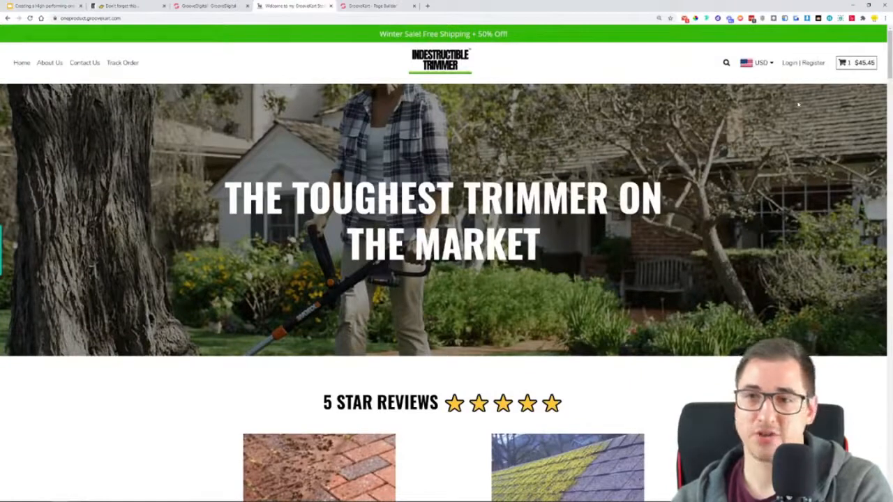
pyautogui.moveTo(223, 205); pyautogui.dragTo(594, 235)
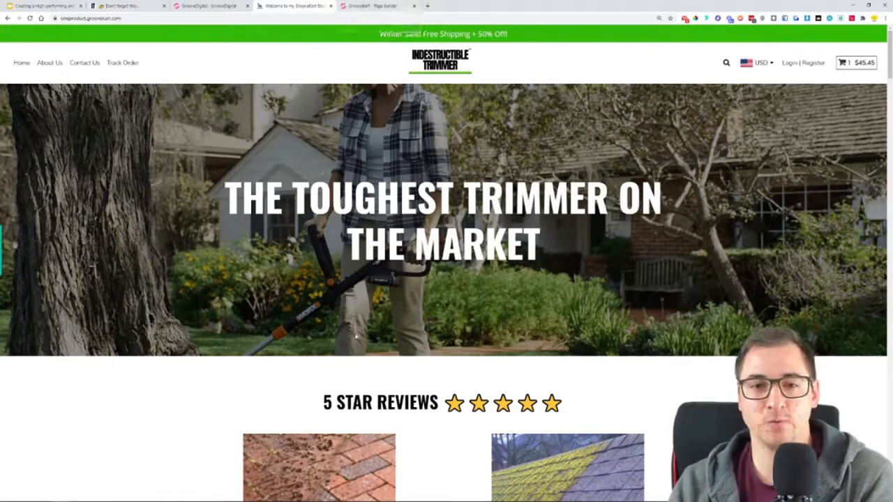
pyautogui.moveTo(231, 201); pyautogui.dragTo(608, 248)
# Add a 1-column row to the empty lemon homepage in the page builder and place an H2 heading in it
pyautogui.click(365, 6)
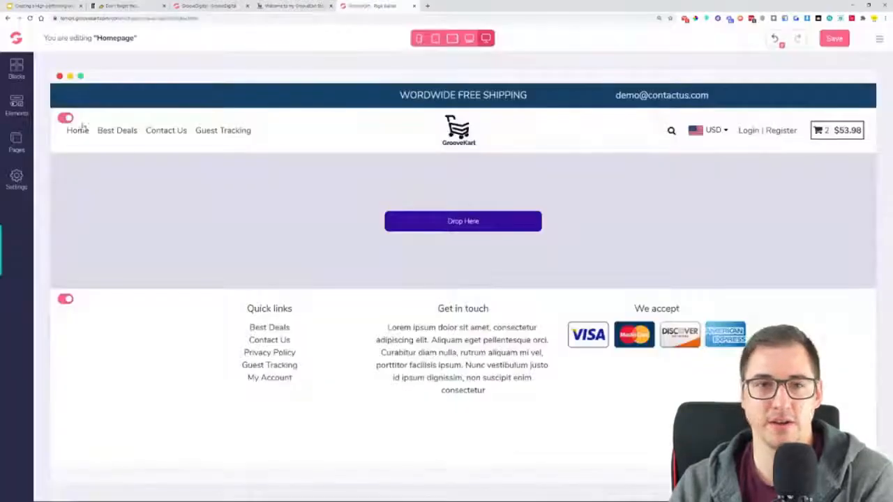
pyautogui.click(16, 106)
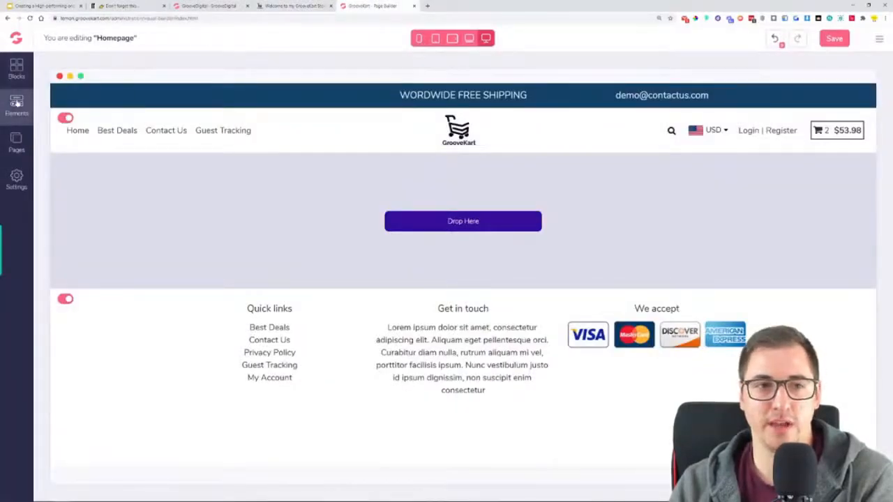
pyautogui.click(63, 130)
pyautogui.moveTo(62, 157); pyautogui.dragTo(327, 176)
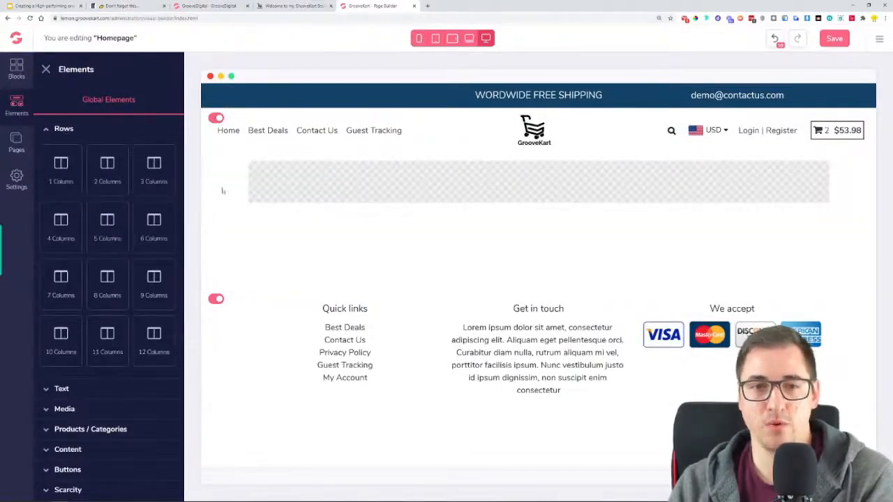
pyautogui.click(77, 389)
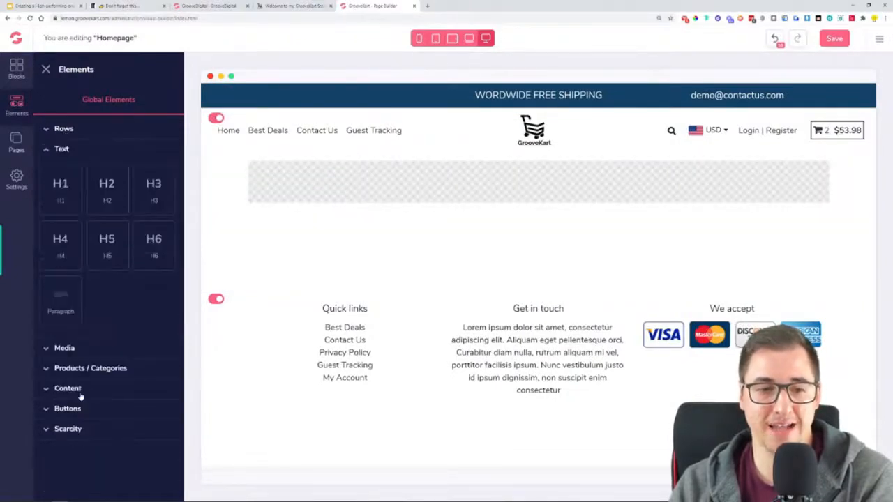
pyautogui.moveTo(100, 199); pyautogui.dragTo(519, 171)
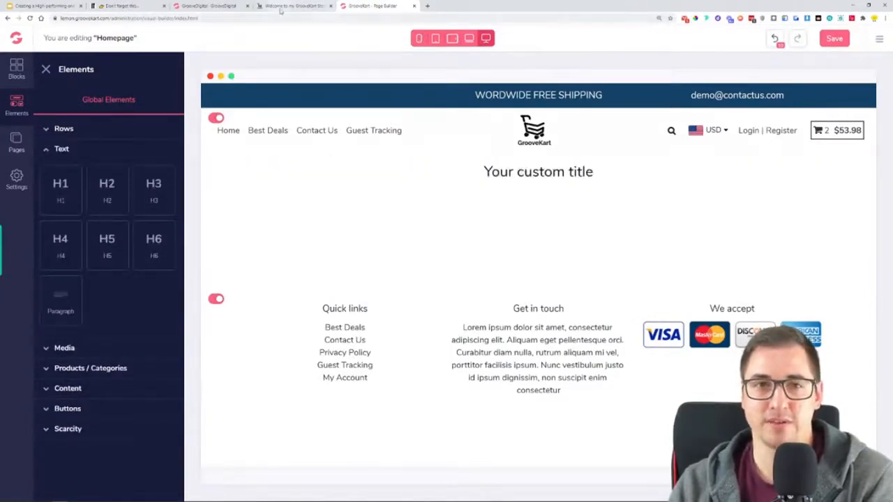
# Copy the hero headline "THE TOUGHEST TRIMMER ON THE MARKET" from the oneproduct store's home page
pyautogui.click(289, 5)
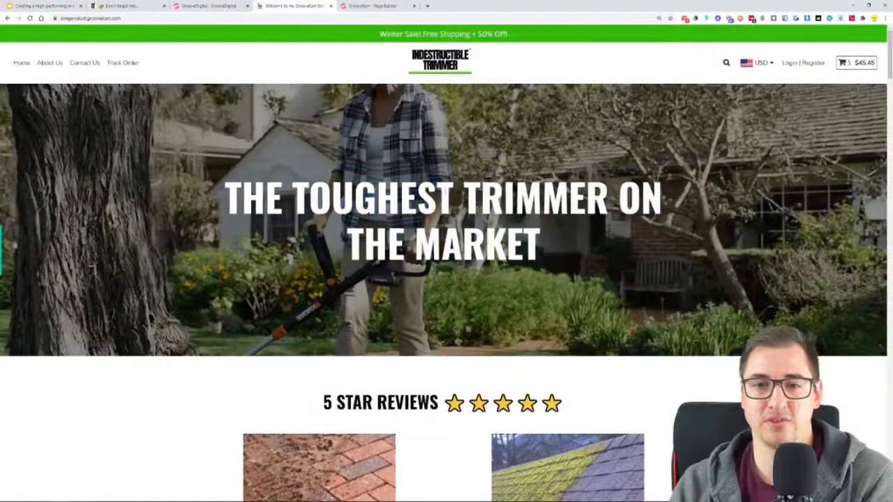
pyautogui.moveTo(543, 251); pyautogui.dragTo(225, 180)
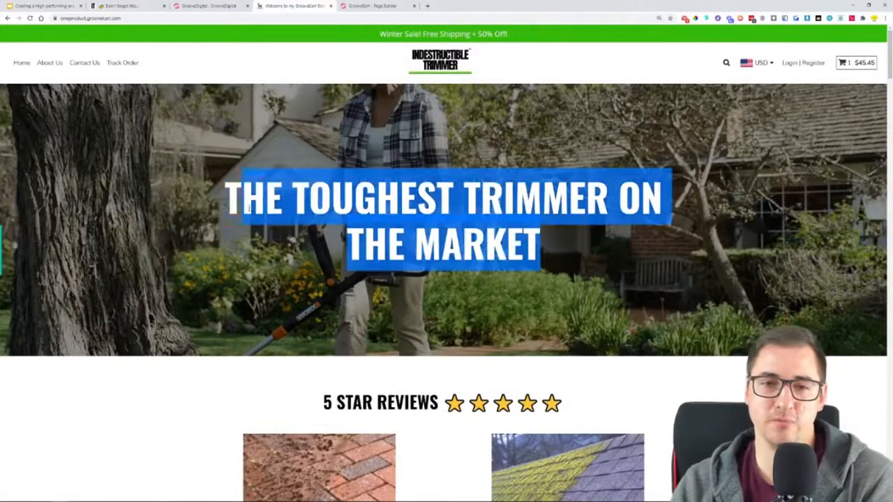
pyautogui.click(367, 6)
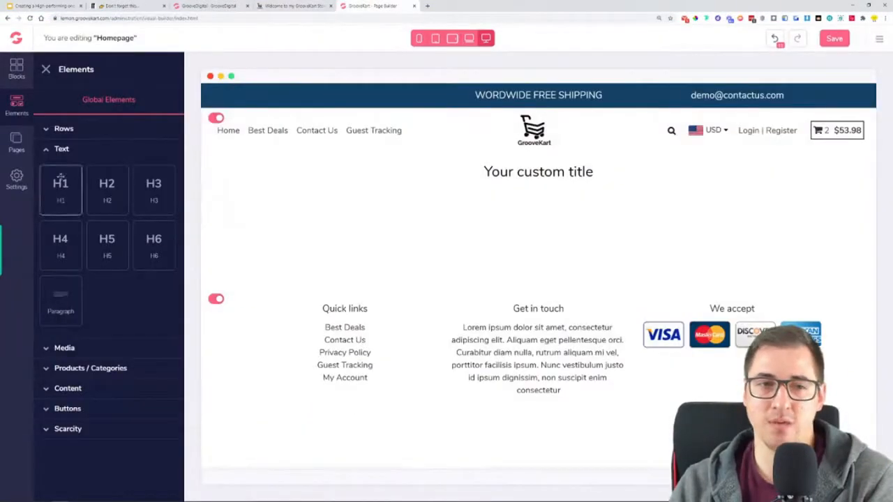
pyautogui.click(516, 175)
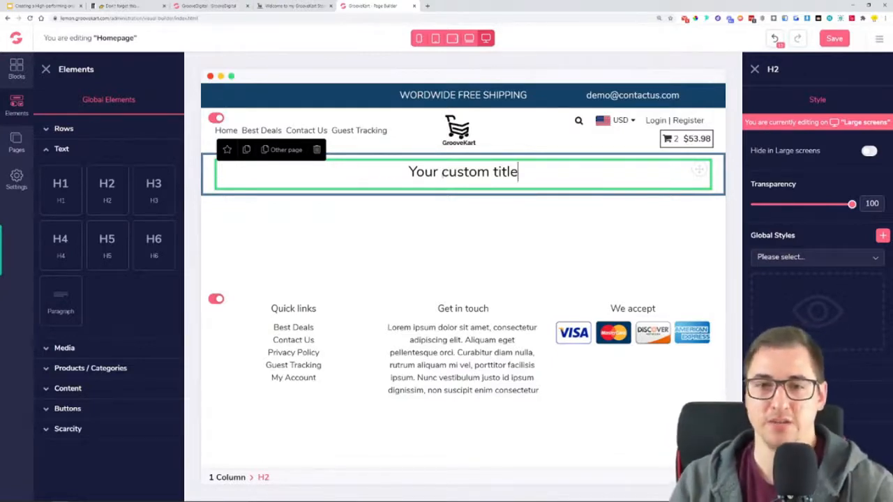
pyautogui.tripleClick(444, 176)
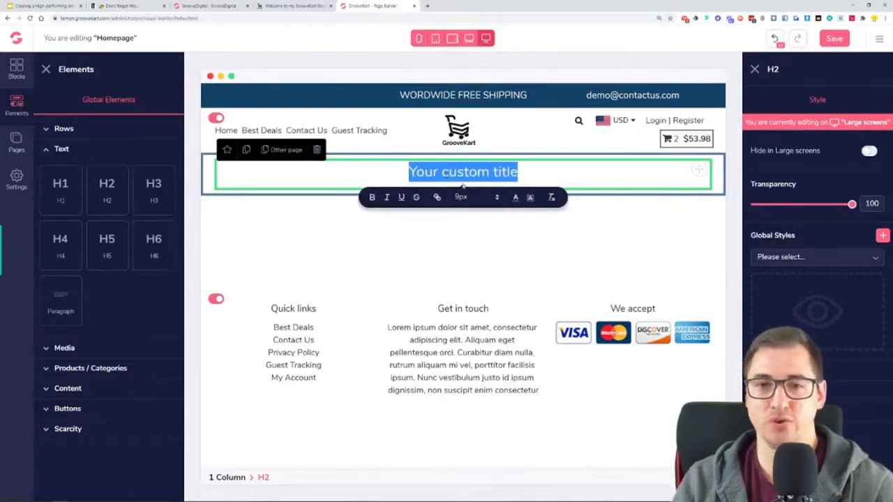
pyautogui.click(289, 6)
pyautogui.rightClick(485, 215)
pyautogui.click(502, 221)
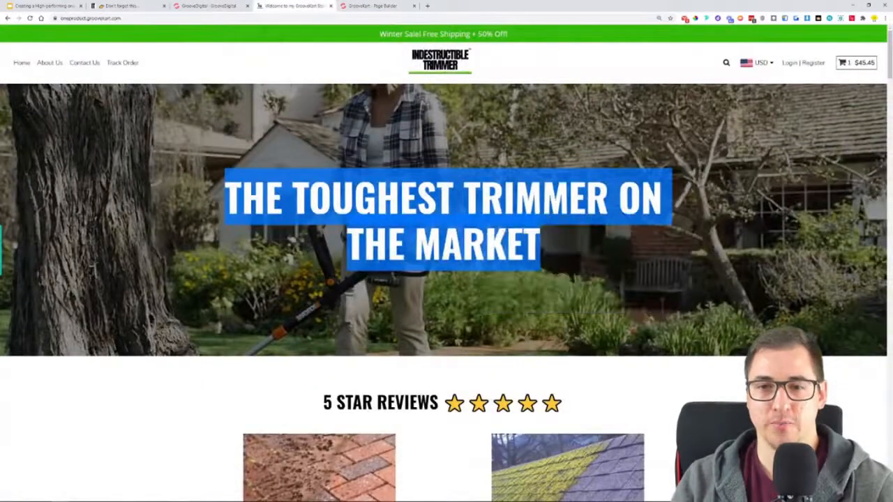
# Replace the H2 placeholder title in the page builder with the copied headline "THE TOUGHEST TRIMMER ON THE MARKET" on one line
pyautogui.click(373, 5)
pyautogui.tripleClick(427, 172)
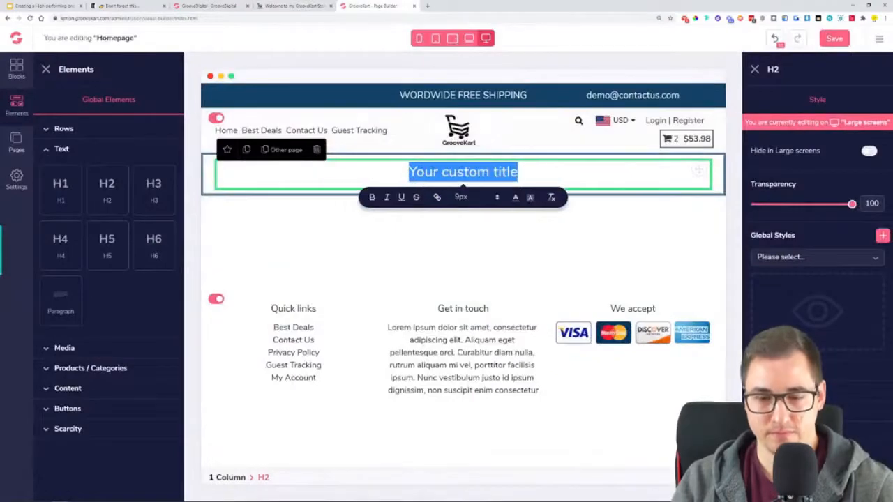
pyautogui.hotkey('ctrl', 'v')
pyautogui.press('BackSpace')
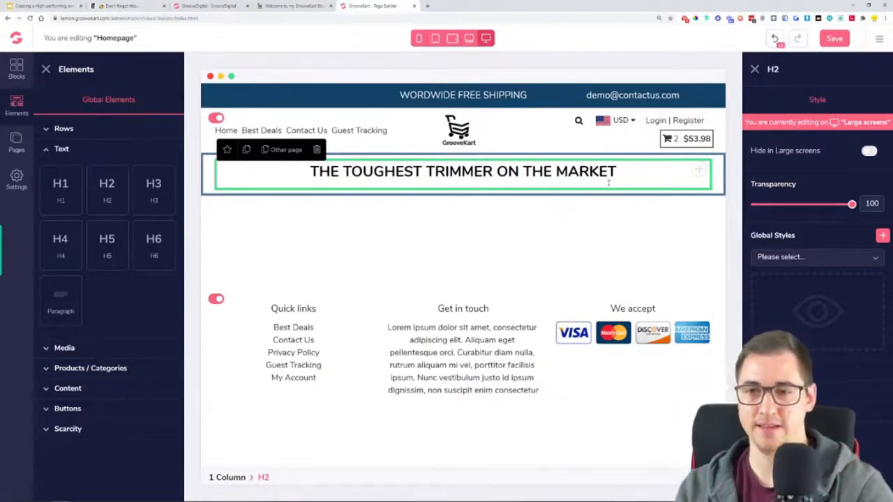
pyautogui.press('Return')
pyautogui.press('BackSpace')
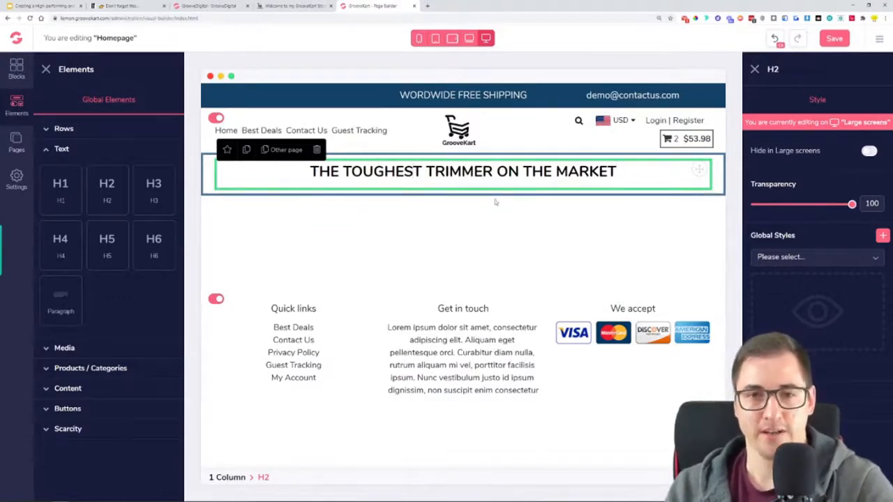
# Set the hero headline's font to Oswald in its H2 text style settings
pyautogui.click(45, 69)
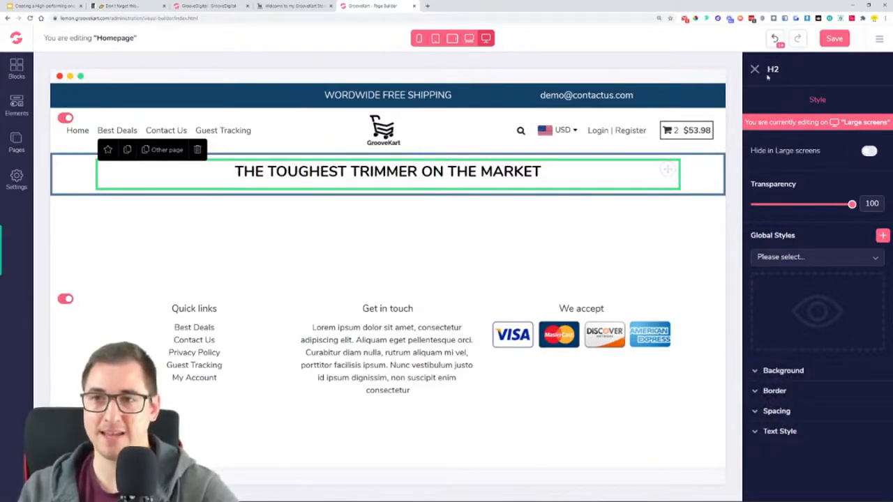
pyautogui.click(789, 433)
pyautogui.scroll(-2, 795, 419)
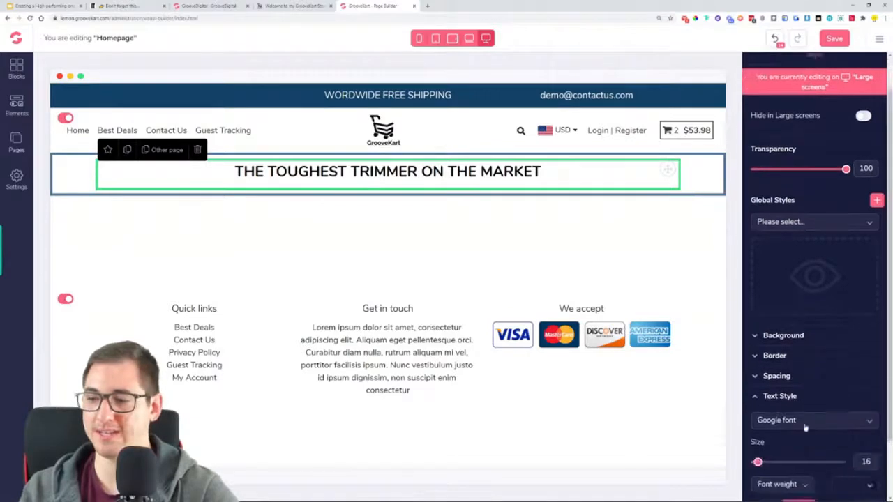
pyautogui.scroll(2, 806, 427)
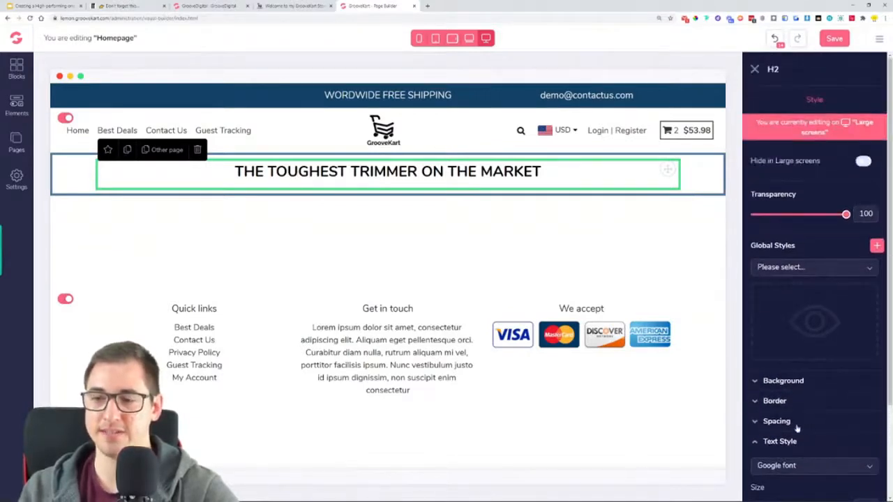
pyautogui.click(798, 435)
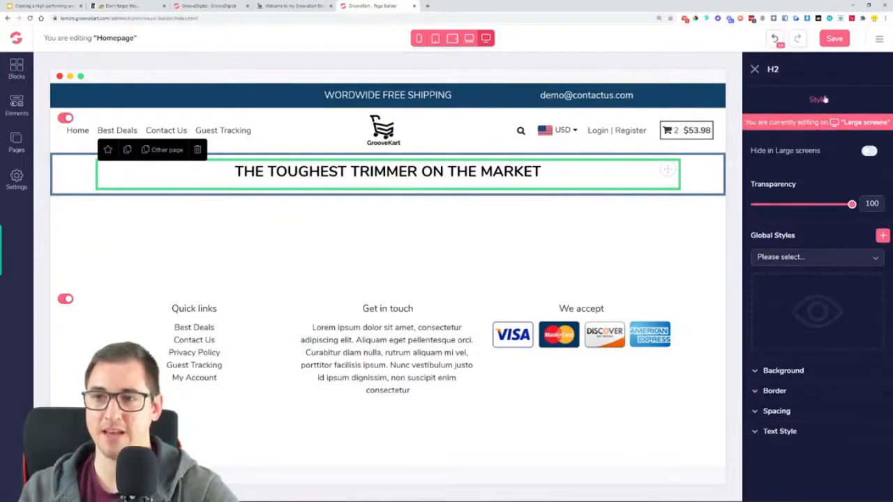
pyautogui.click(786, 438)
pyautogui.scroll(-2, 802, 422)
pyautogui.click(798, 350)
pyautogui.scroll(-5, 795, 394)
pyautogui.click(771, 381)
# Set the hero headline's text size to 85 and its colour to white, #FFFFFF
pyautogui.moveTo(760, 392); pyautogui.dragTo(780, 392)
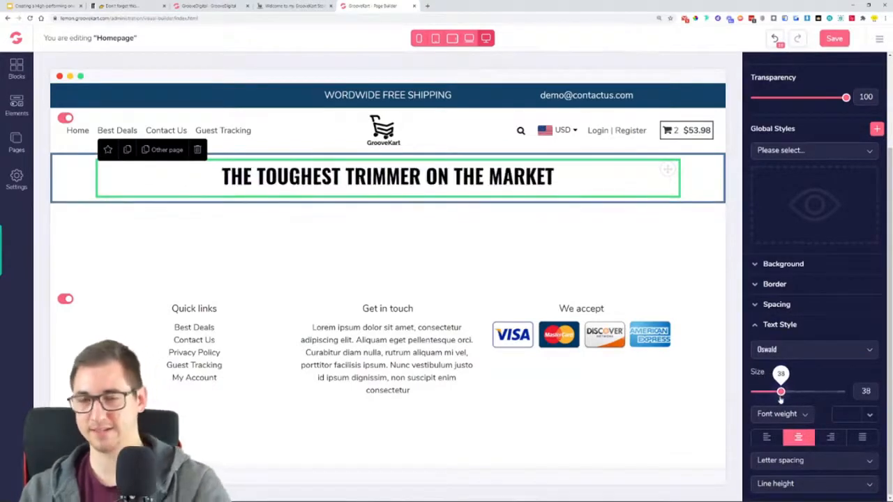
pyautogui.moveTo(781, 398); pyautogui.dragTo(831, 396)
pyautogui.moveTo(825, 393); pyautogui.dragTo(831, 403)
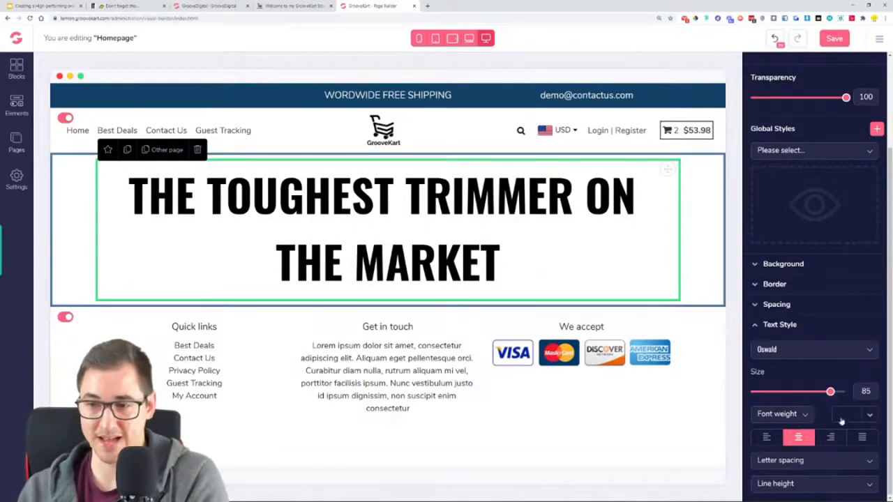
pyautogui.click(871, 415)
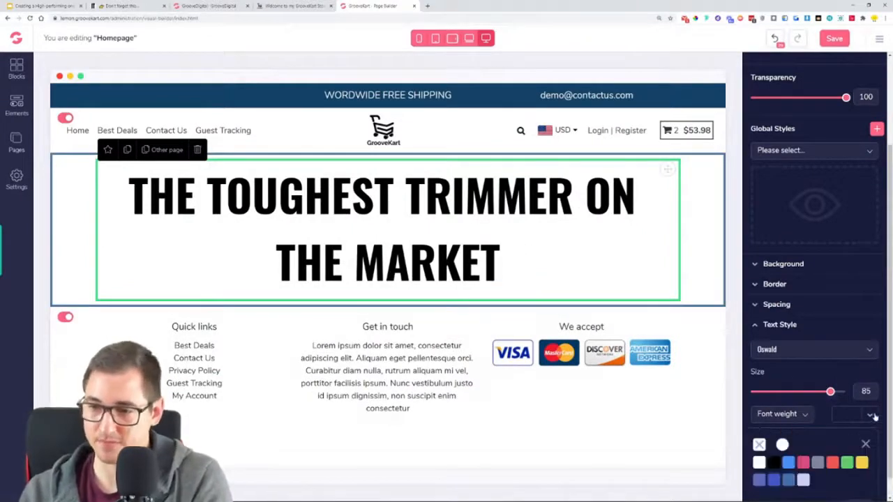
pyautogui.click(759, 464)
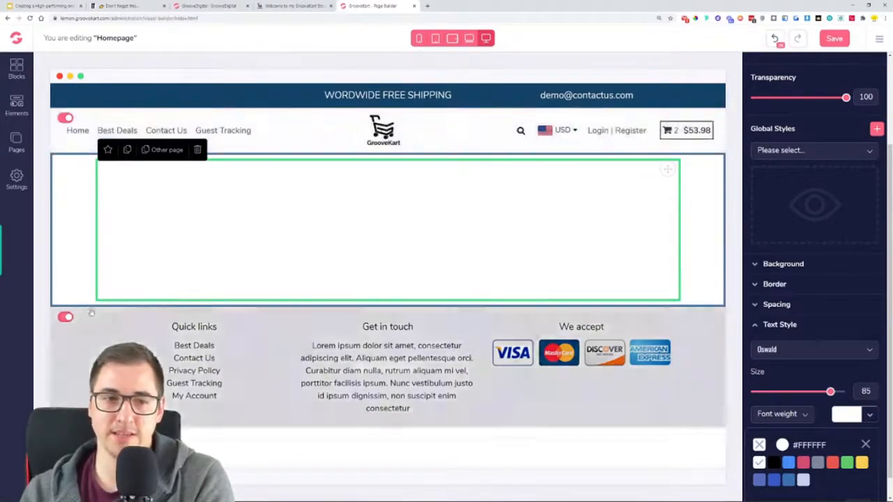
# Open the background settings of the 1-column row that holds the hero headline
pyautogui.click(64, 231)
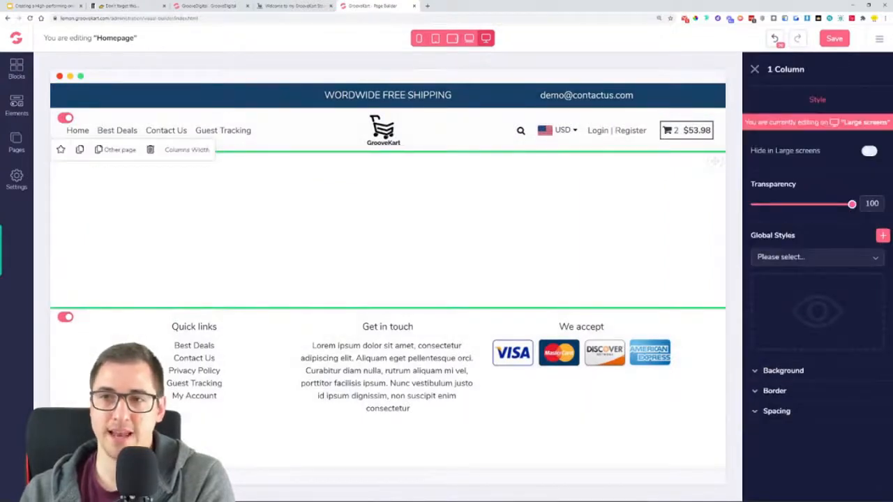
pyautogui.moveTo(819, 72); pyautogui.dragTo(774, 70)
pyautogui.click(816, 69)
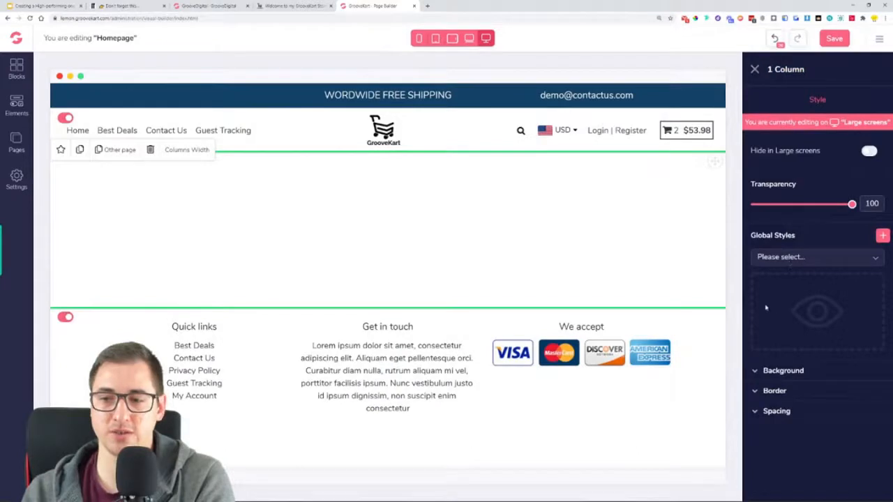
pyautogui.click(795, 373)
pyautogui.scroll(-1, 823, 378)
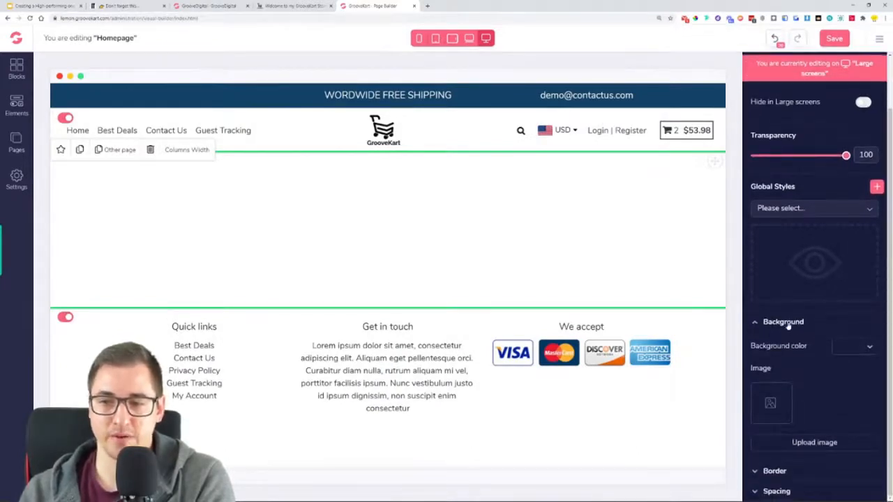
pyautogui.click(814, 442)
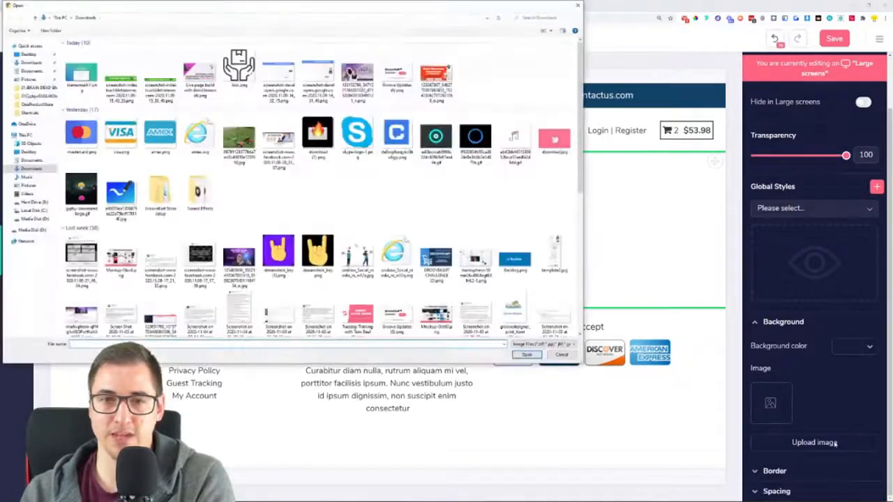
pyautogui.doubleClick(169, 188)
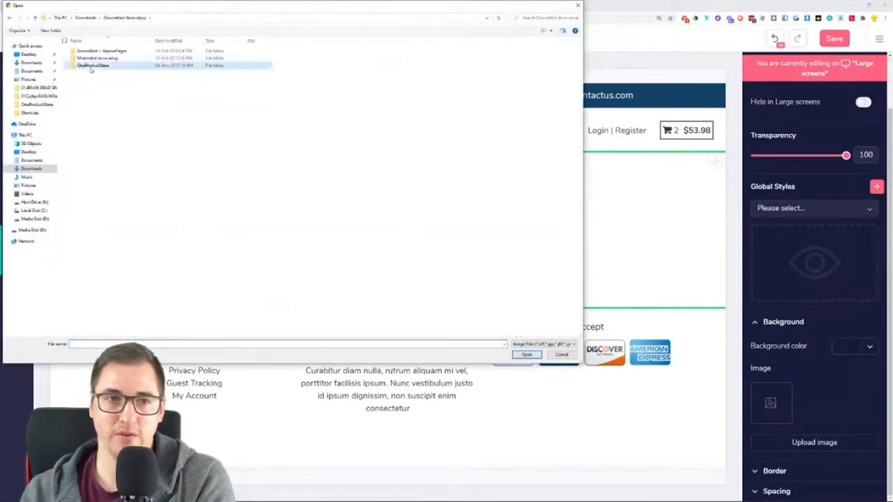
pyautogui.doubleClick(83, 67)
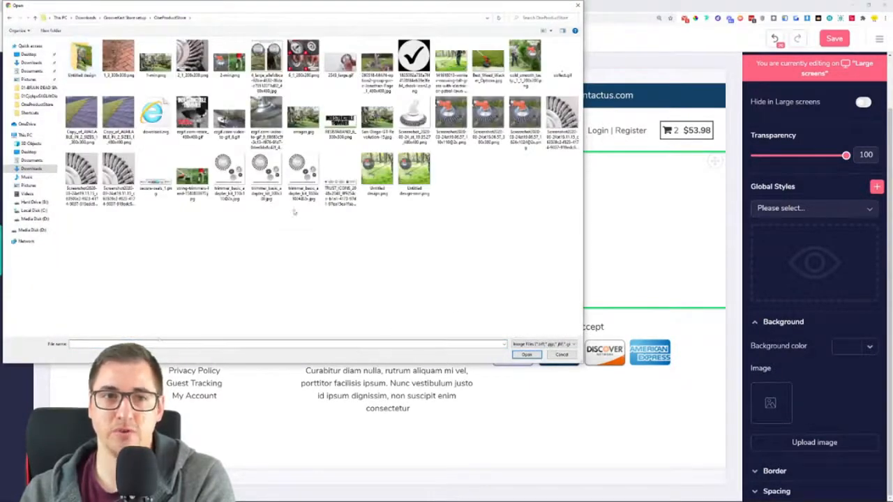
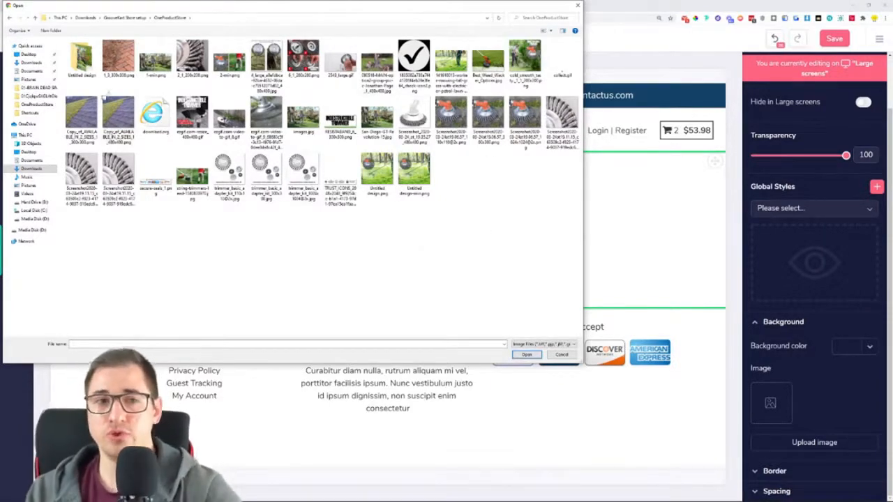
pyautogui.doubleClick(82, 60)
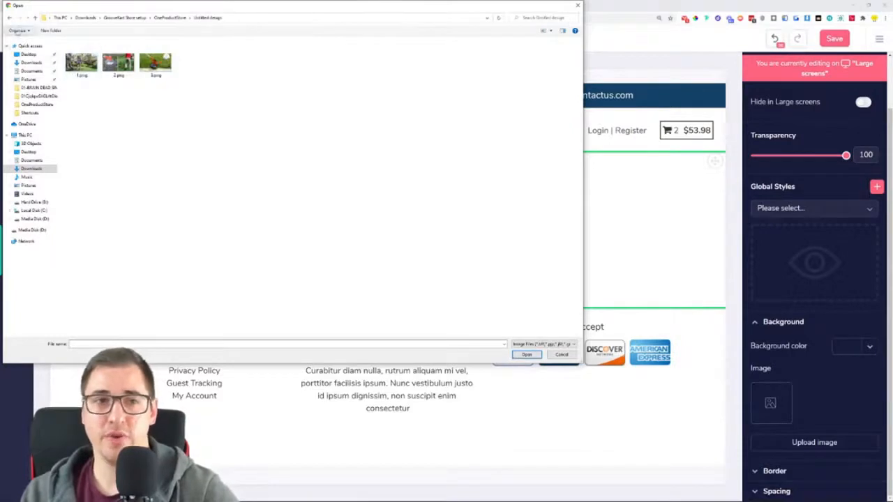
pyautogui.click(10, 17)
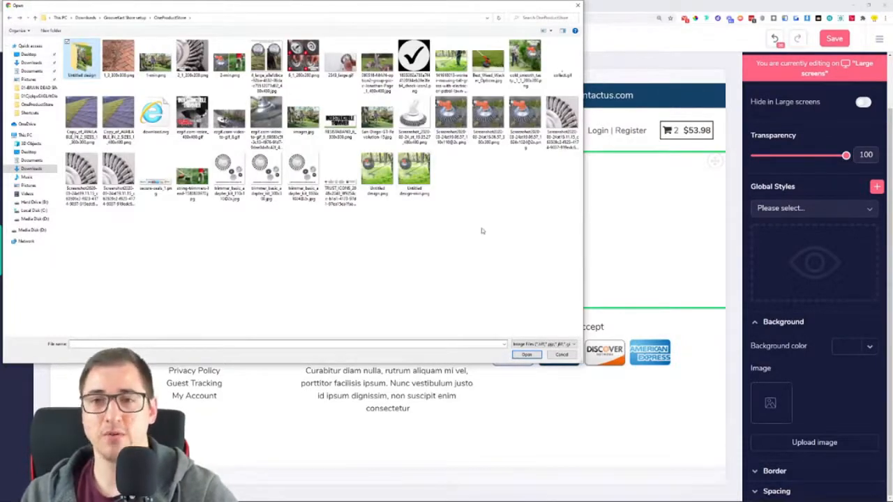
pyautogui.click(578, 5)
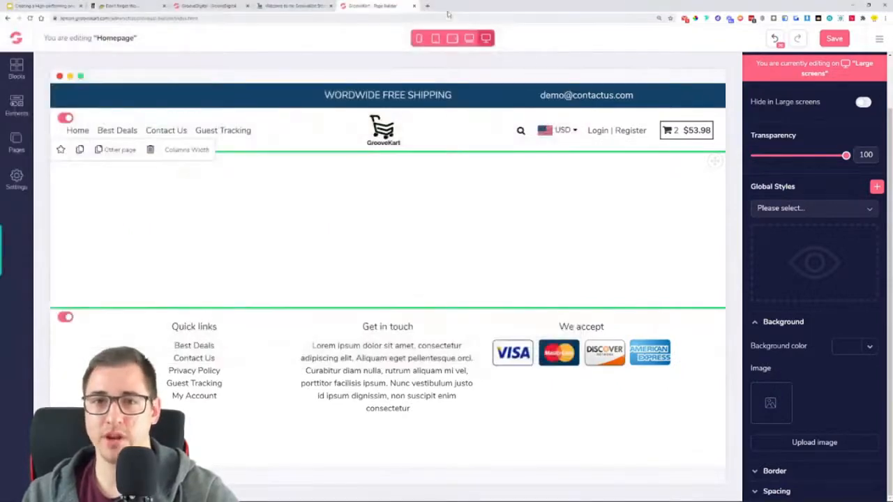
# Open the Optimizilla image compressor at imagecompressor.com in a new browser tab
pyautogui.click(430, 7)
pyautogui.write('image')
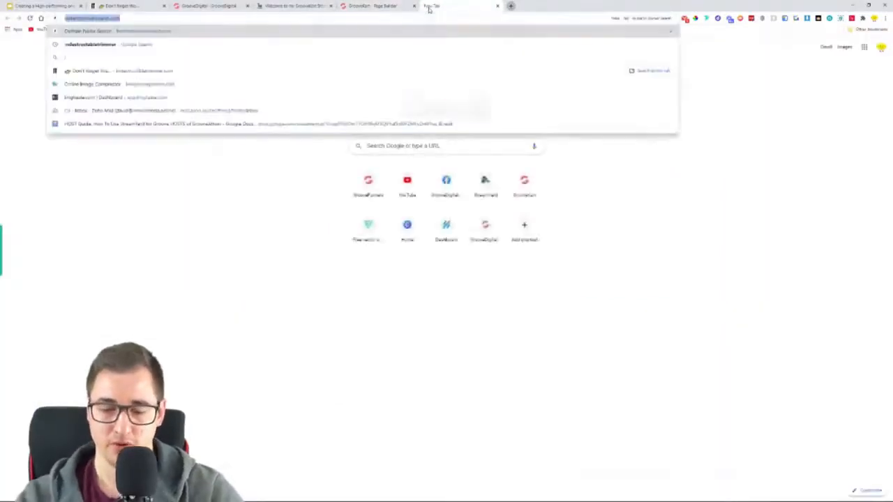
pyautogui.press('Return')
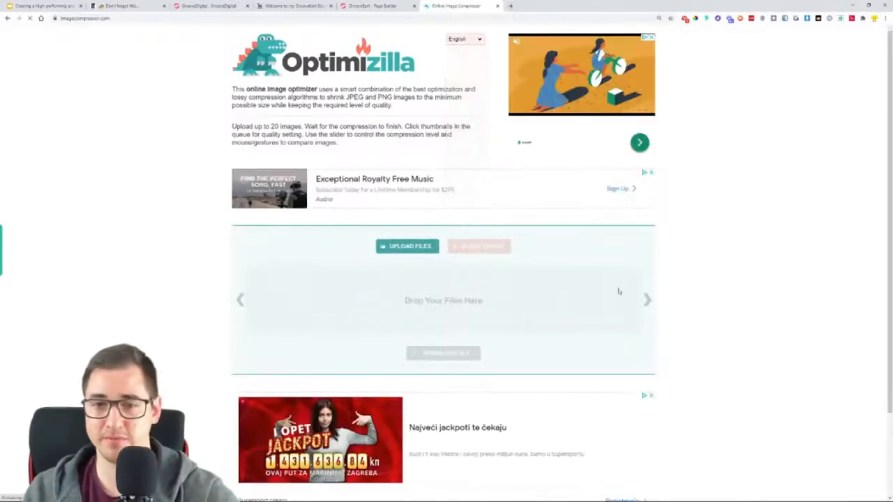
# Upload the San-Diego-GT-Revolution-15.jpg photo from the OneProductStore folder to the compressor, removing images.jpg from the queue
pyautogui.click(416, 253)
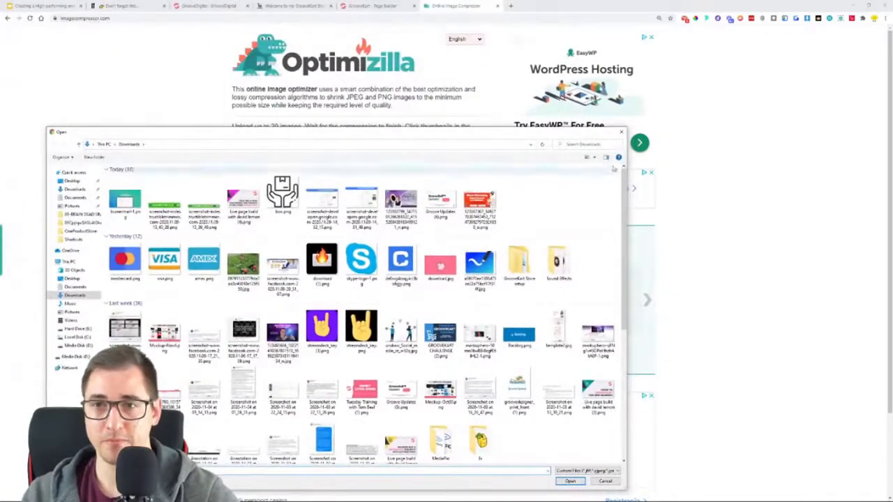
pyautogui.doubleClick(518, 262)
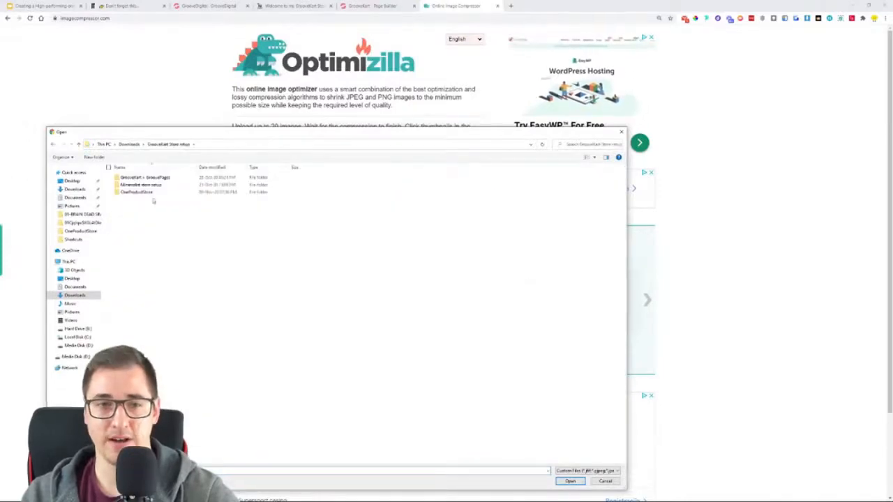
pyautogui.doubleClick(152, 192)
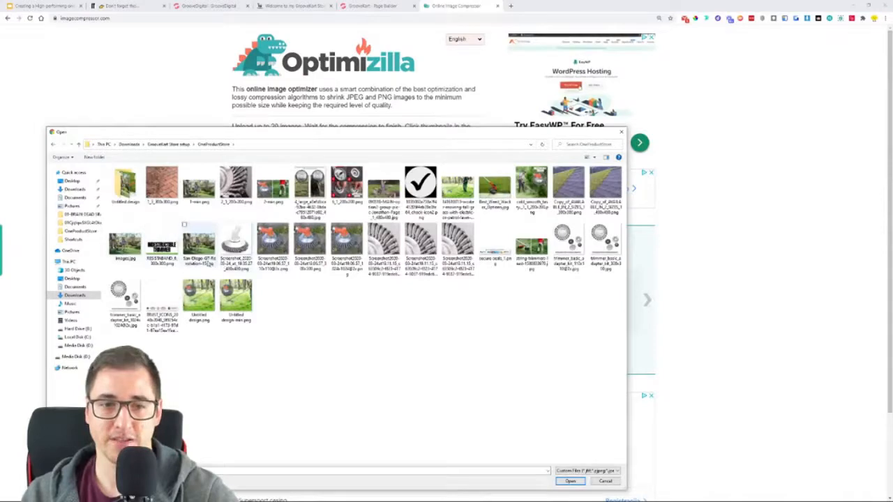
pyautogui.doubleClick(124, 244)
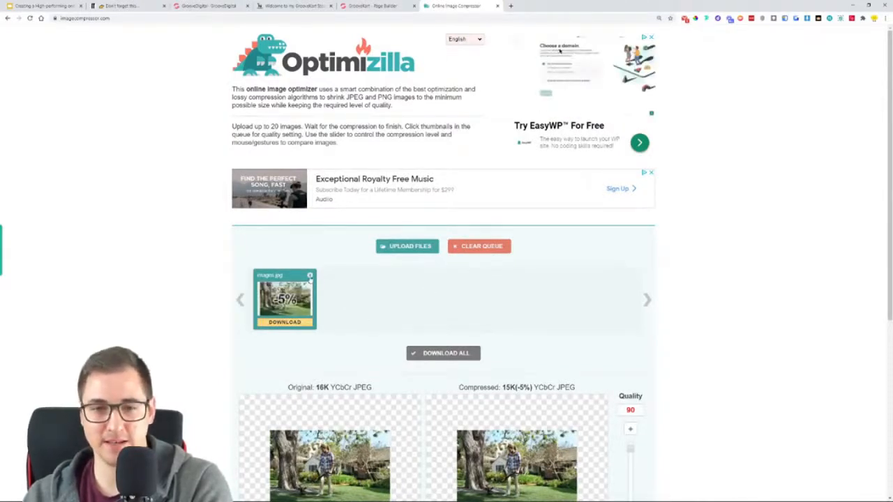
pyautogui.click(310, 276)
pyautogui.click(410, 246)
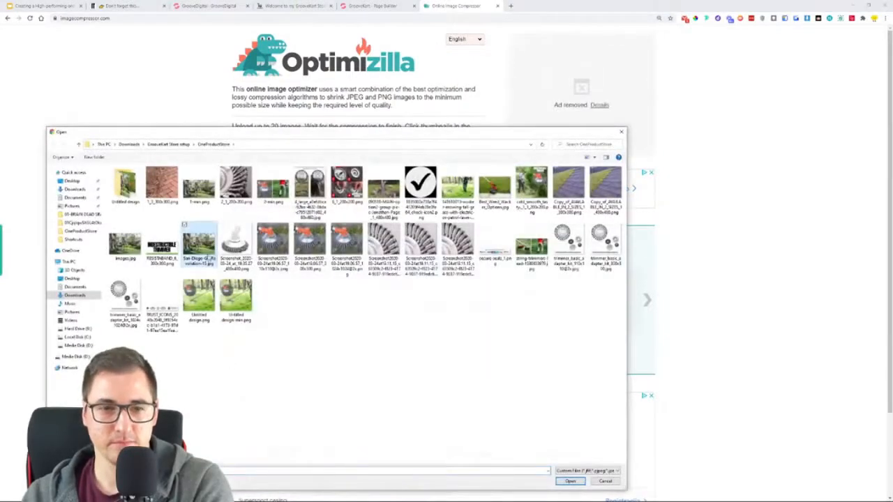
pyautogui.doubleClick(199, 245)
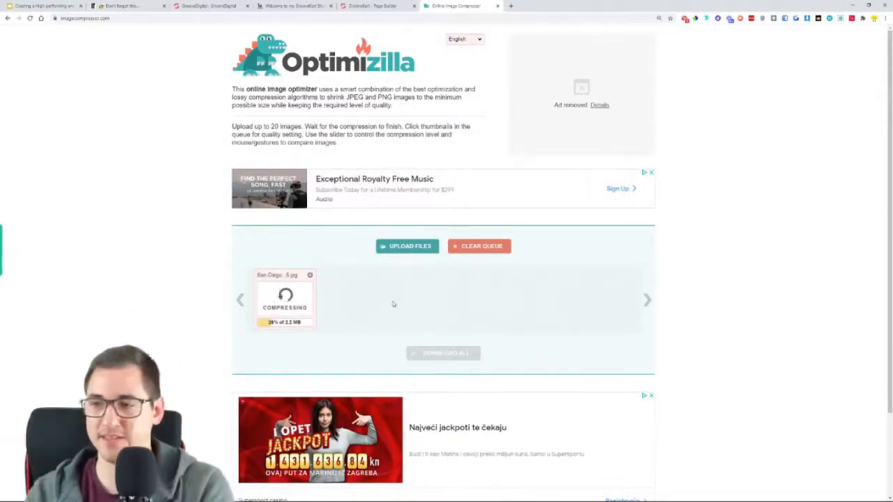
# Lower the San Diego photo's compression quality to 48, check the previewed file size and reduction, and apply it
pyautogui.hotkey('ctrl', '+')
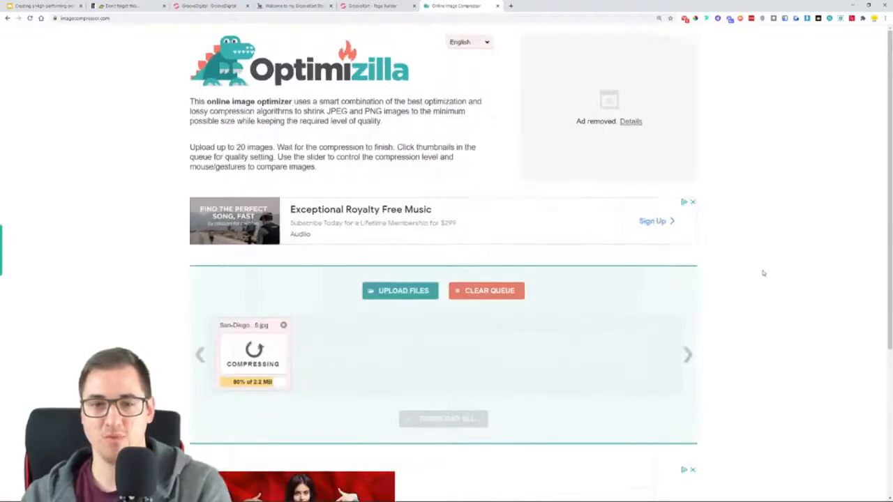
pyautogui.scroll(-2, 763, 273)
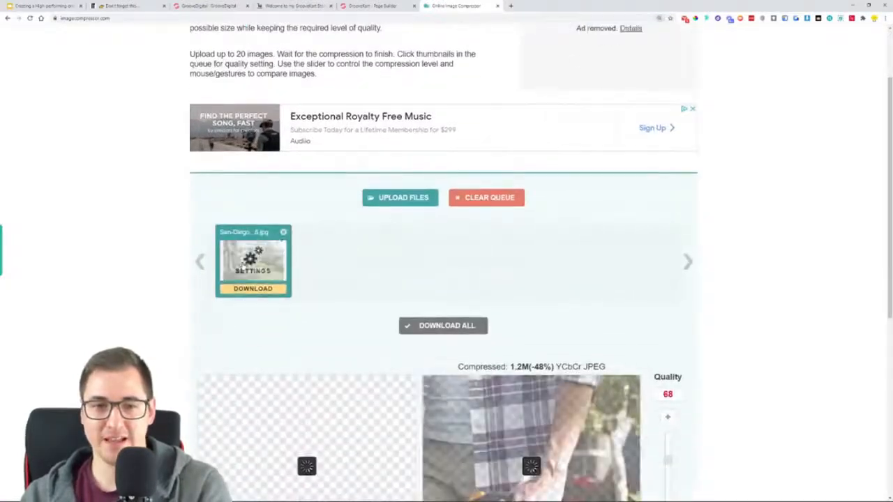
pyautogui.scroll(-2, 174, 307)
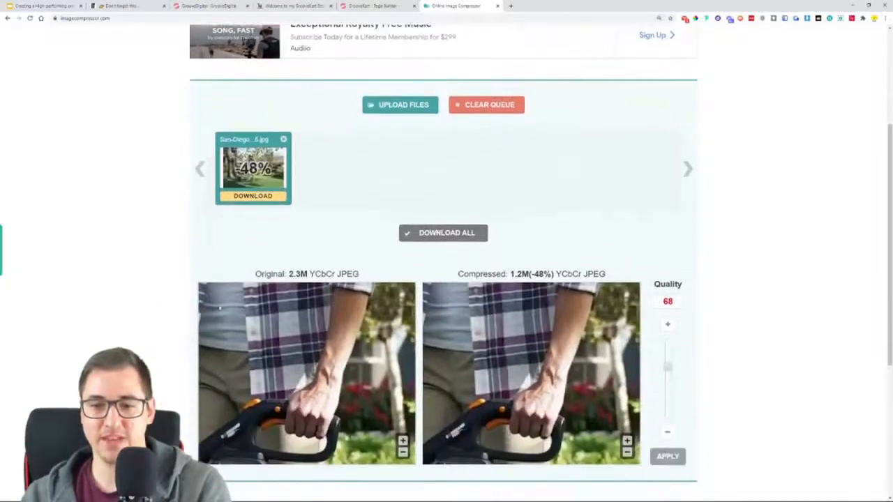
pyautogui.moveTo(509, 274); pyautogui.dragTo(529, 275)
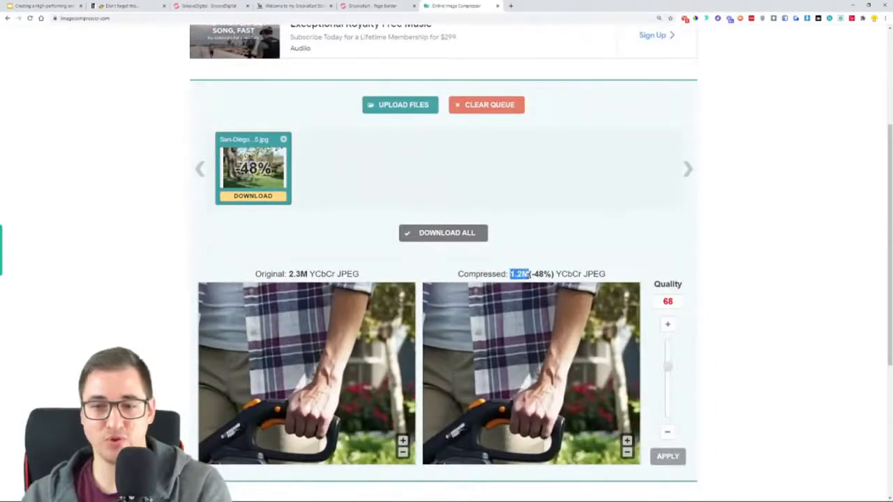
pyautogui.moveTo(668, 366); pyautogui.dragTo(667, 384)
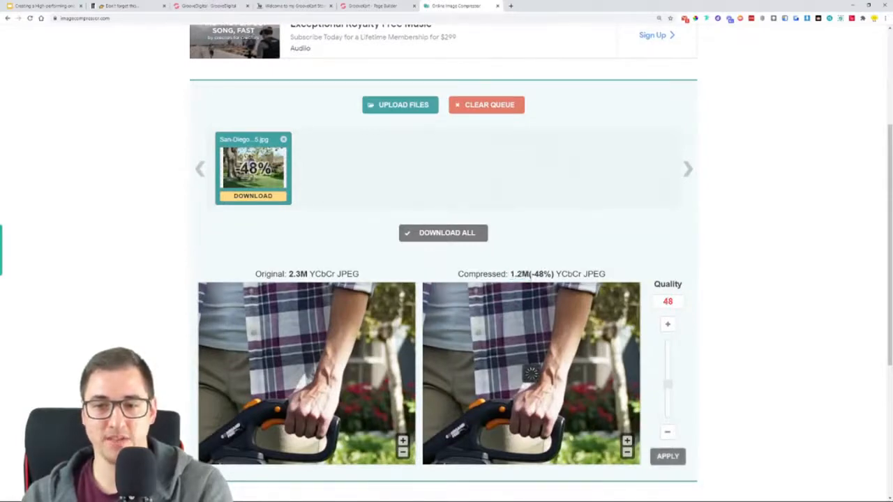
pyautogui.moveTo(502, 273); pyautogui.dragTo(523, 277)
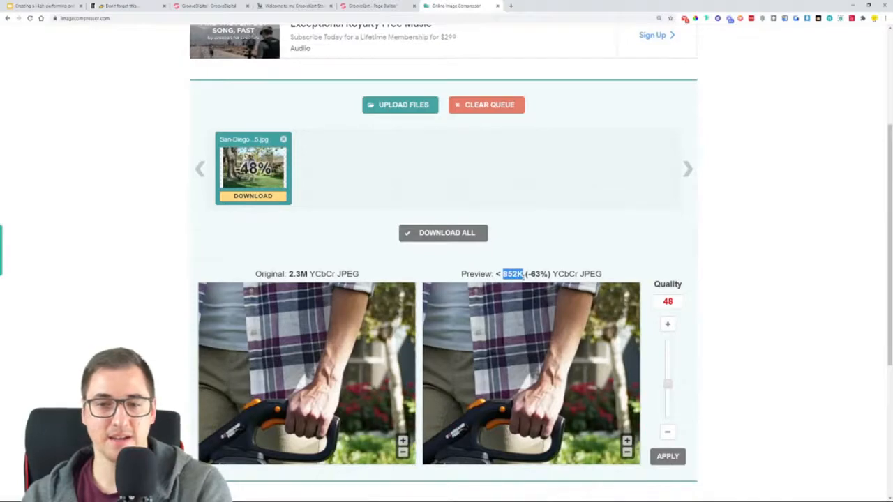
pyautogui.moveTo(529, 274); pyautogui.dragTo(550, 275)
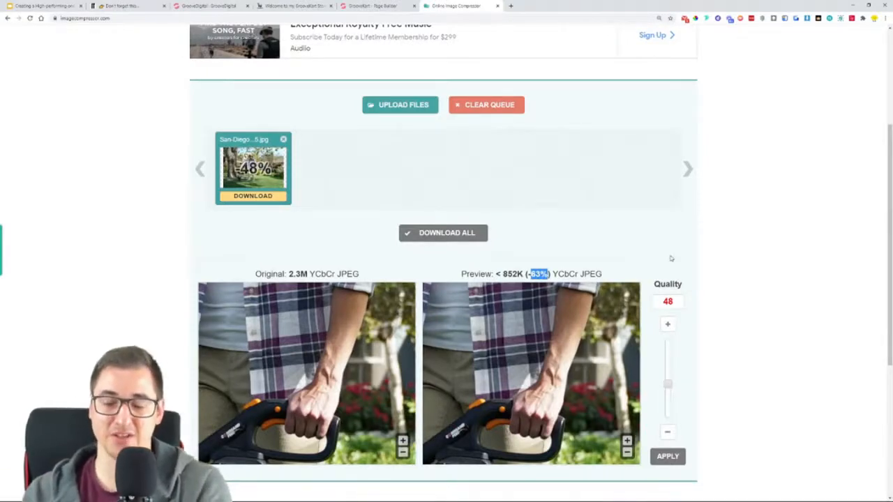
pyautogui.click(682, 457)
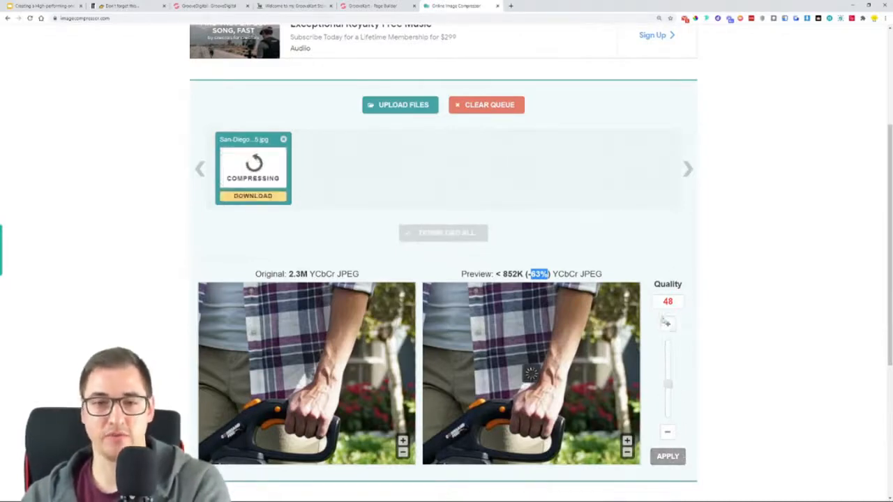
# Save the compressed San Diego photo to Downloads and upload it in the GrooveKart page builder as the hero row's background image
pyautogui.click(253, 196)
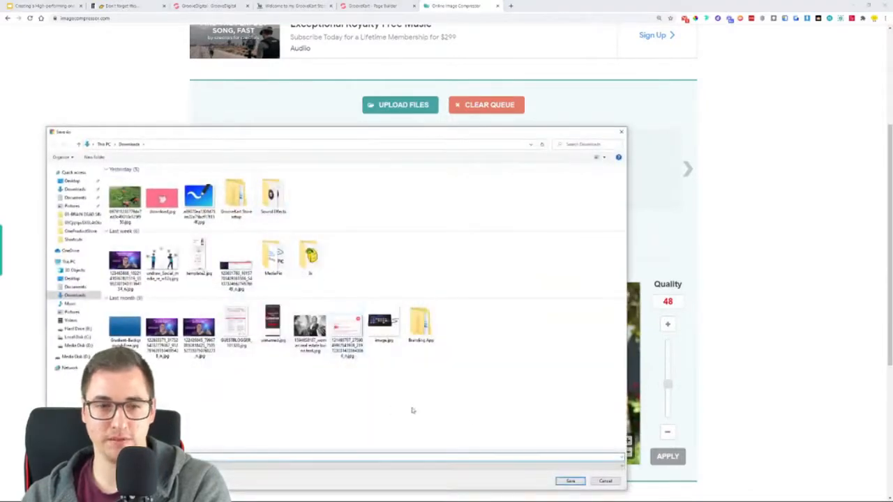
pyautogui.click(569, 481)
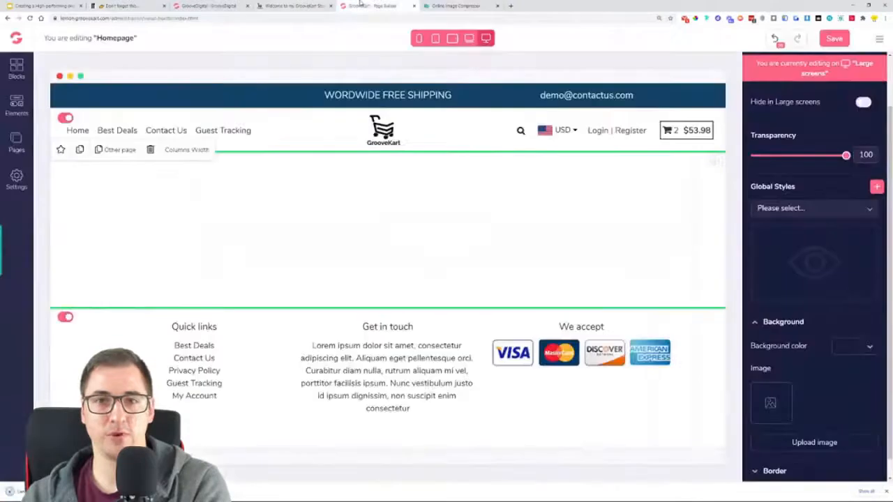
pyautogui.click(362, 6)
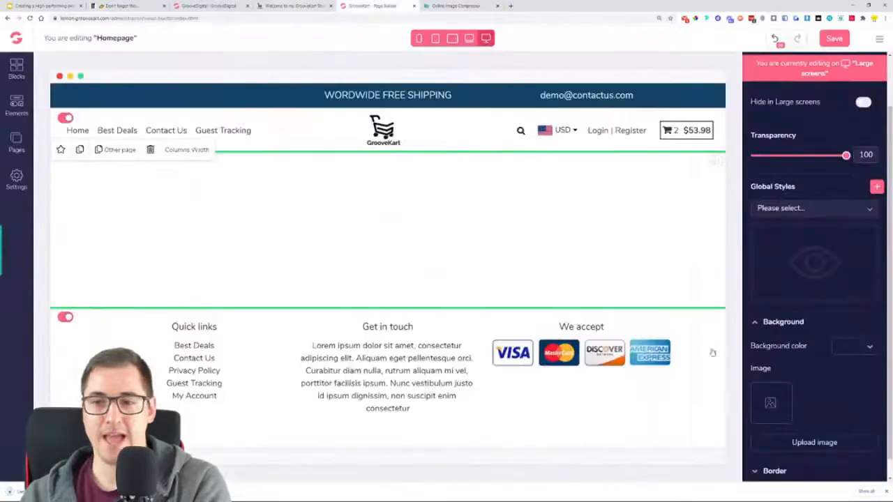
pyautogui.click(847, 442)
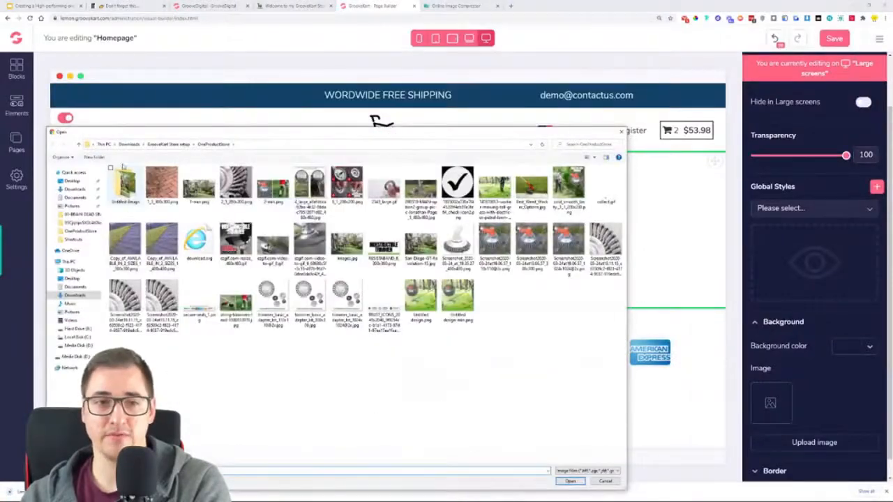
pyautogui.click(129, 144)
pyautogui.doubleClick(131, 196)
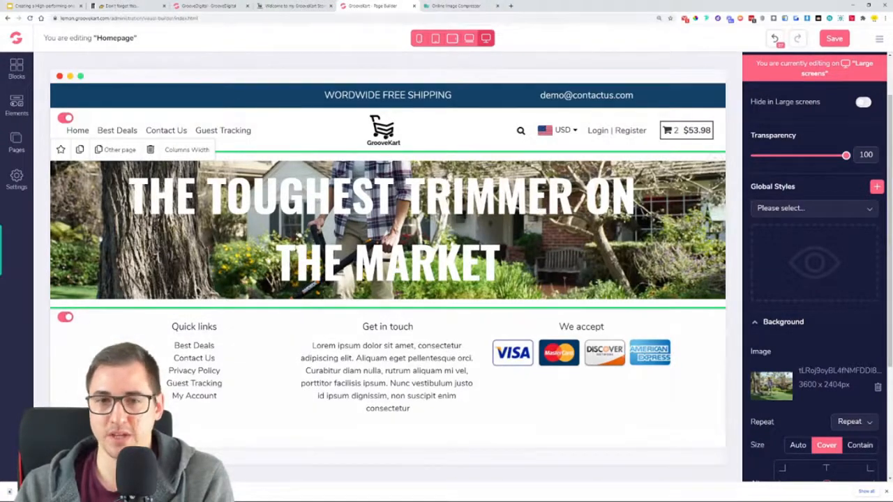
# Give the hero row's background image a black #000000 overlay with an opacity of 59
pyautogui.scroll(-3, 823, 337)
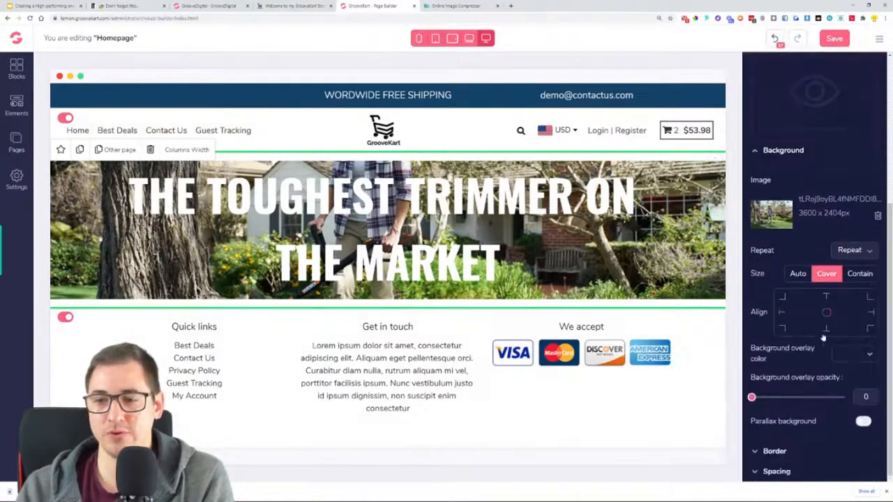
pyautogui.click(855, 357)
pyautogui.click(776, 402)
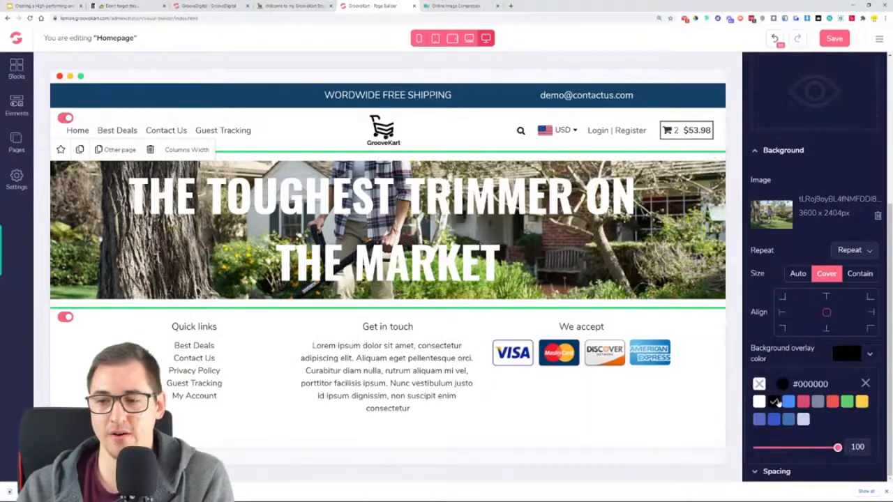
pyautogui.click(865, 384)
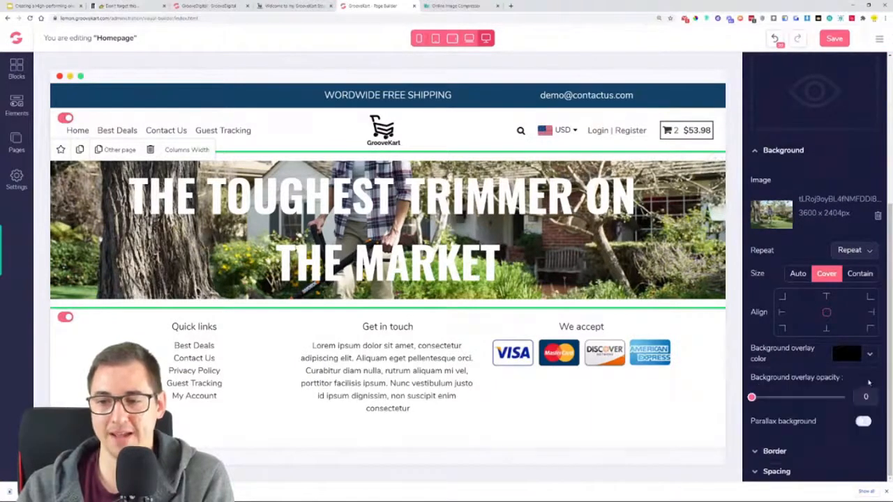
pyautogui.moveTo(751, 397); pyautogui.dragTo(806, 398)
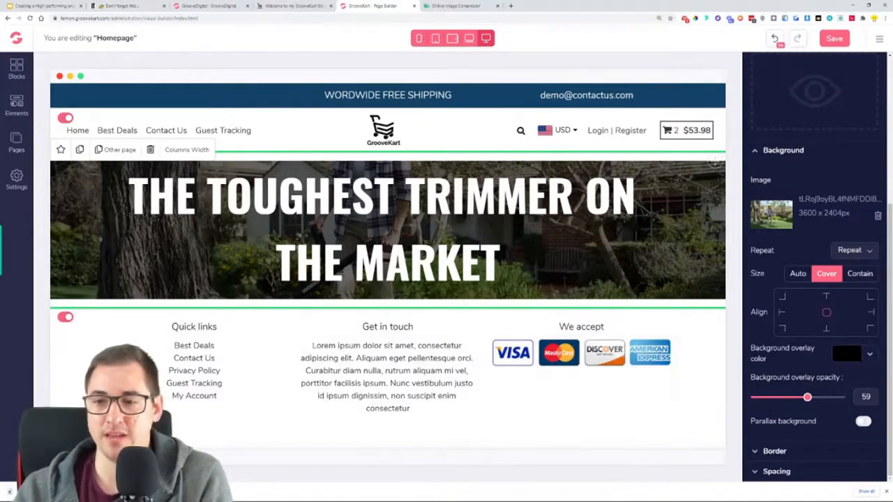
# Set the hero row's top and bottom padding to 64 and its top and bottom margins to 0
pyautogui.scroll(5, 826, 258)
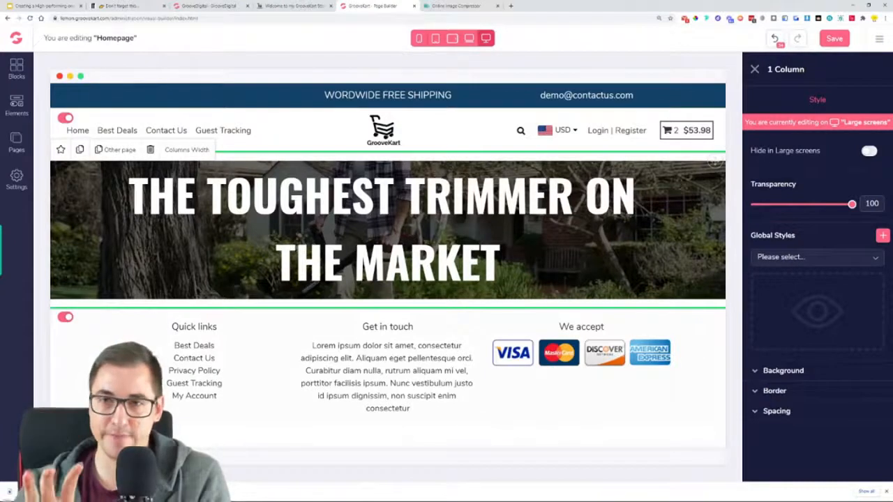
pyautogui.click(767, 412)
pyautogui.scroll(-2, 814, 344)
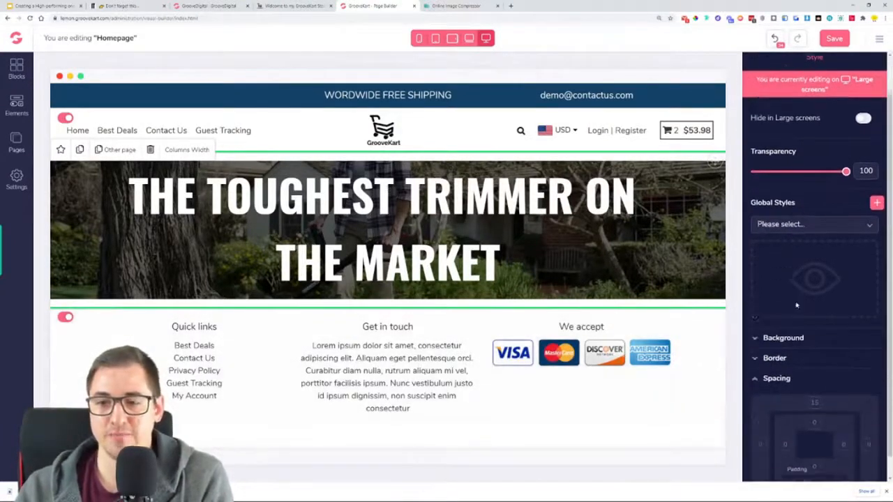
pyautogui.click(815, 401)
pyautogui.click(815, 444)
pyautogui.scroll(-1, 787, 471)
pyautogui.moveTo(752, 464); pyautogui.dragTo(846, 466)
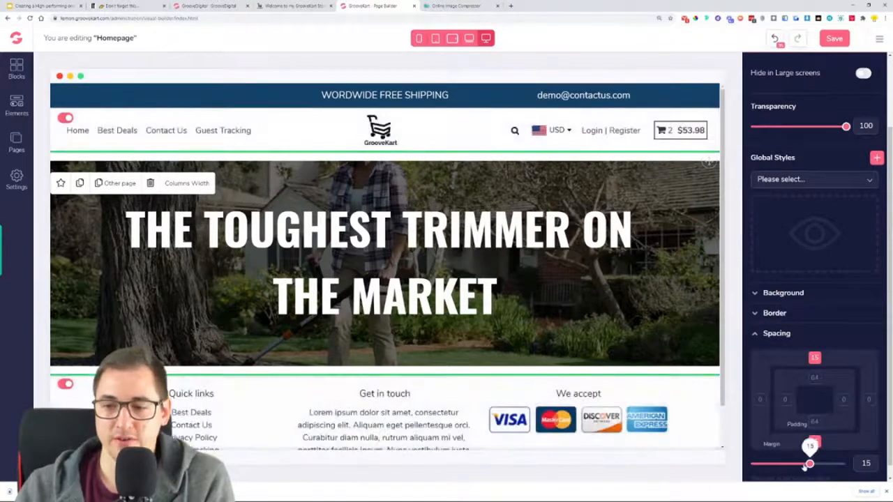
pyautogui.moveTo(809, 465)
pyautogui.mouseDown()
pyautogui.moveTo(750, 465)
pyautogui.moveTo(799, 464)
pyautogui.mouseUp()
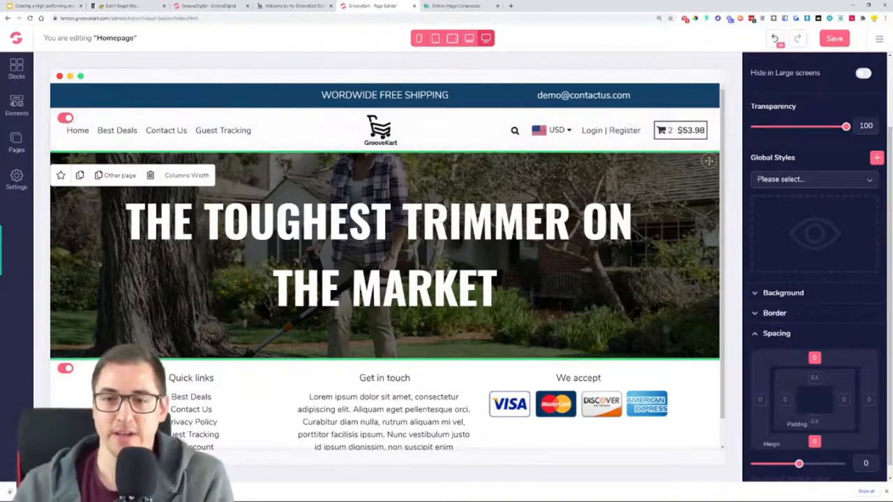
# Set the top and bottom margins of the hero headline to 64
pyautogui.click(457, 217)
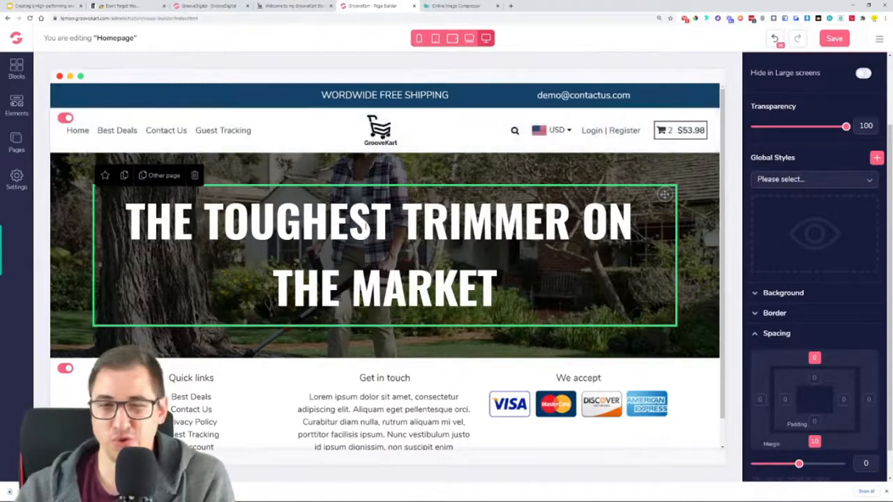
pyautogui.click(814, 377)
pyautogui.click(798, 463)
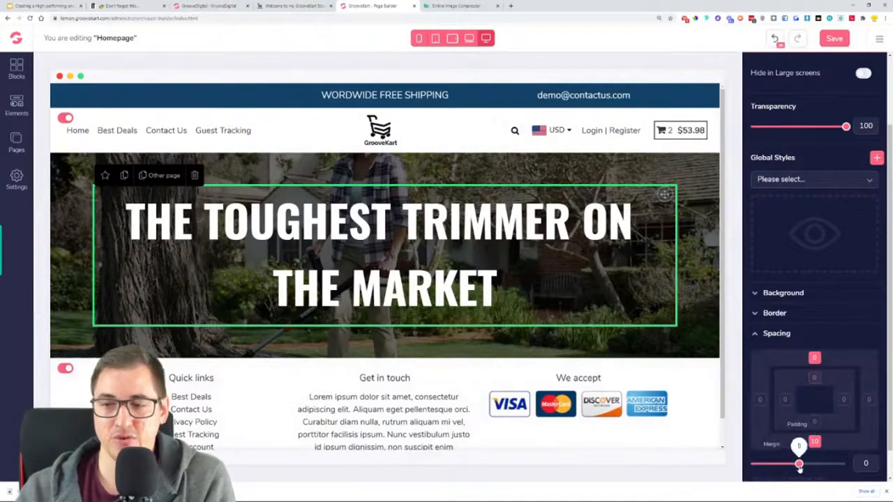
pyautogui.moveTo(802, 465); pyautogui.dragTo(846, 464)
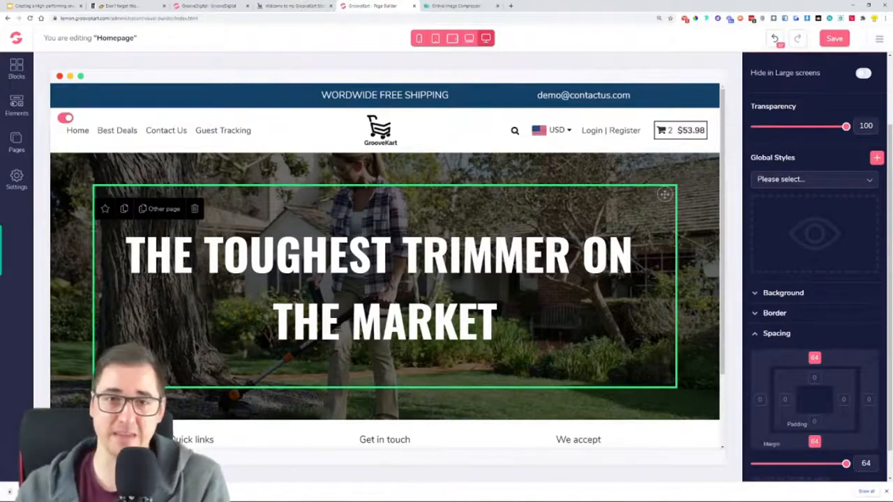
# Compare the hero section with the reference Indestructible Trimmer store page and save the Homepage
pyautogui.click(292, 6)
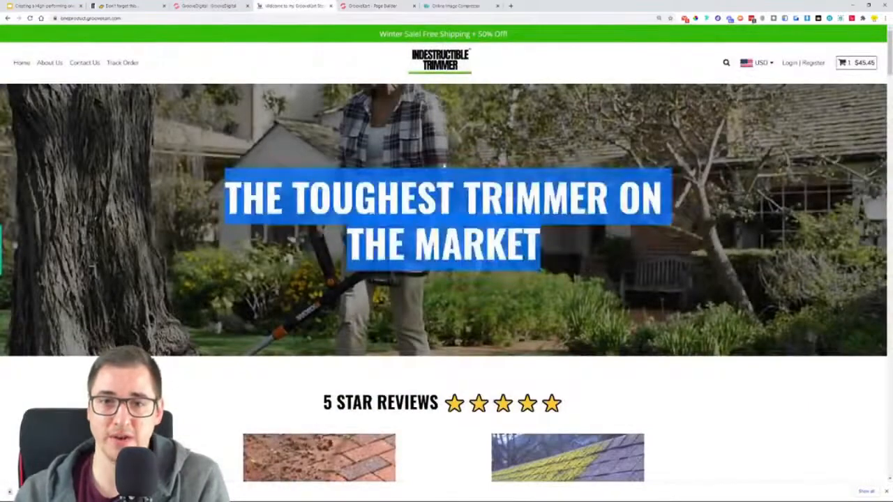
pyautogui.click(377, 104)
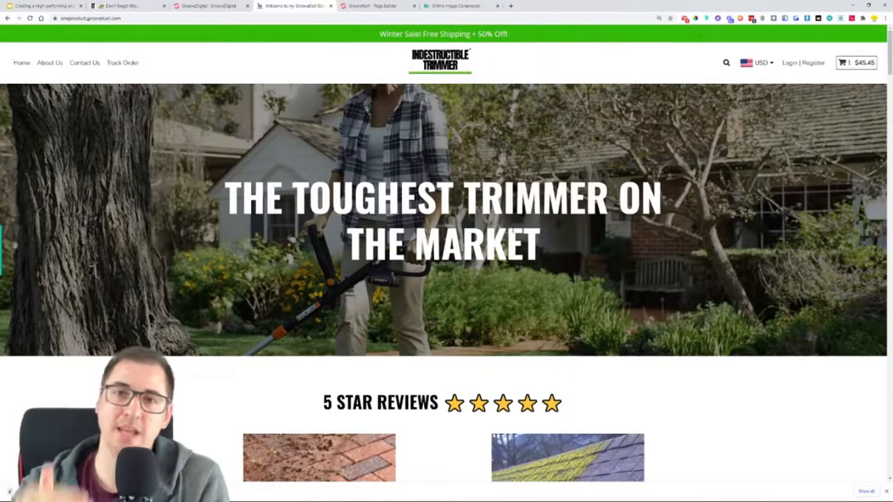
pyautogui.click(350, 5)
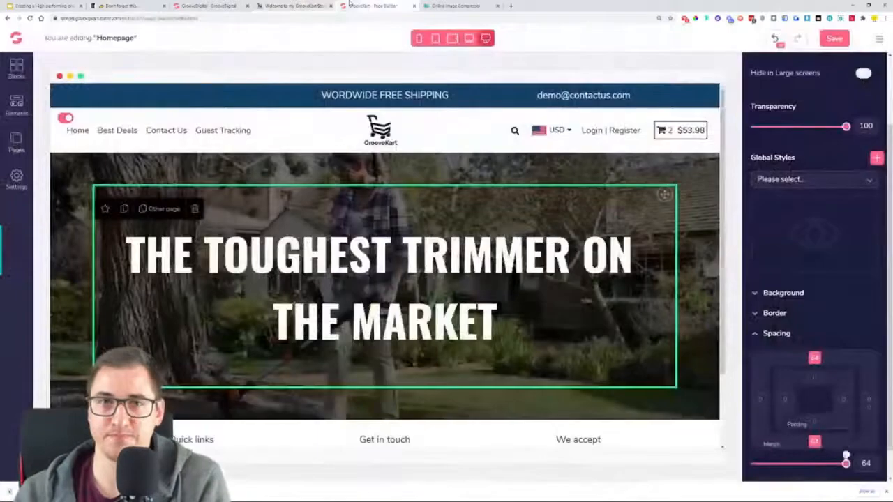
pyautogui.click(844, 39)
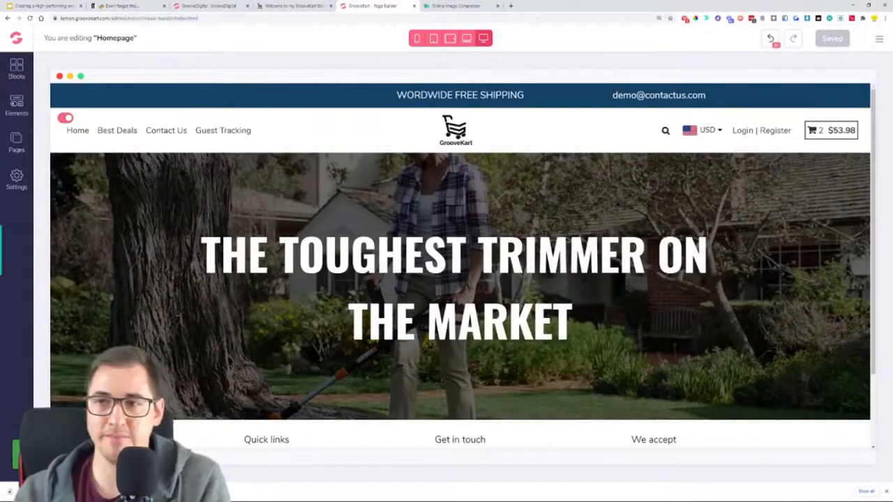
# Review the rebuilt hero section against the reference store and examine the 5 Star Reviews section that follows it there
pyautogui.scroll(-2, 460, 265)
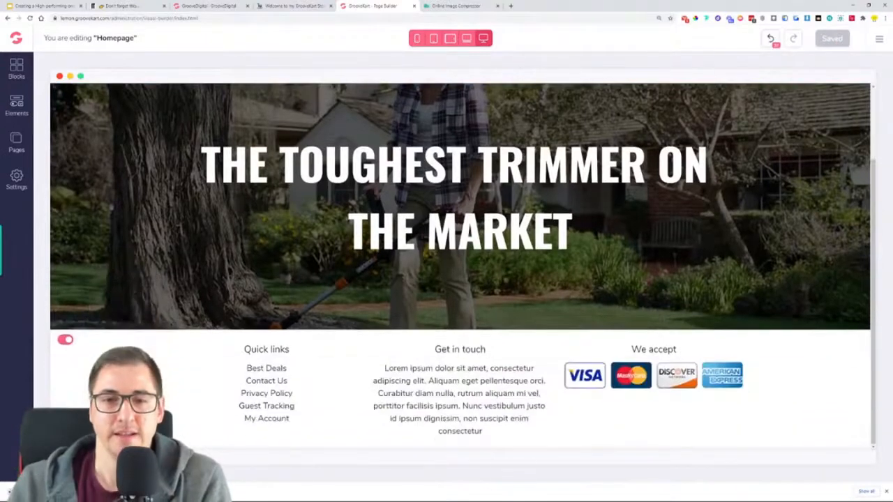
pyautogui.scroll(1, 461, 265)
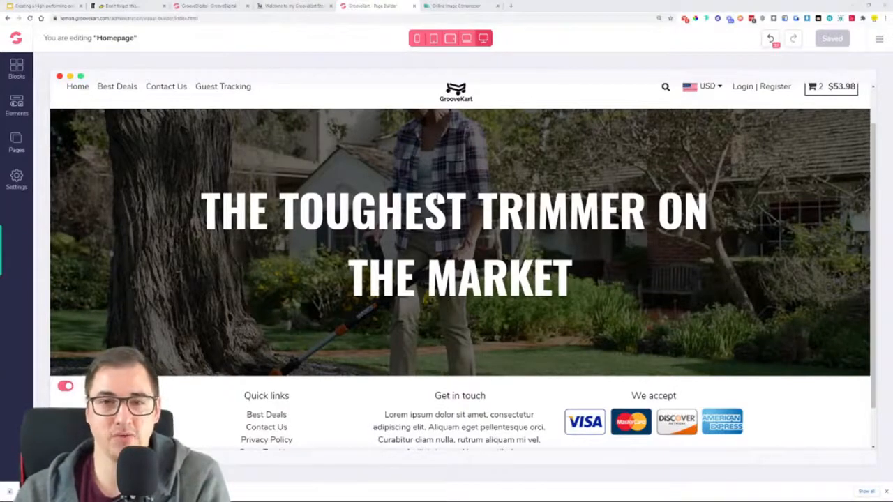
pyautogui.scroll(1, 461, 264)
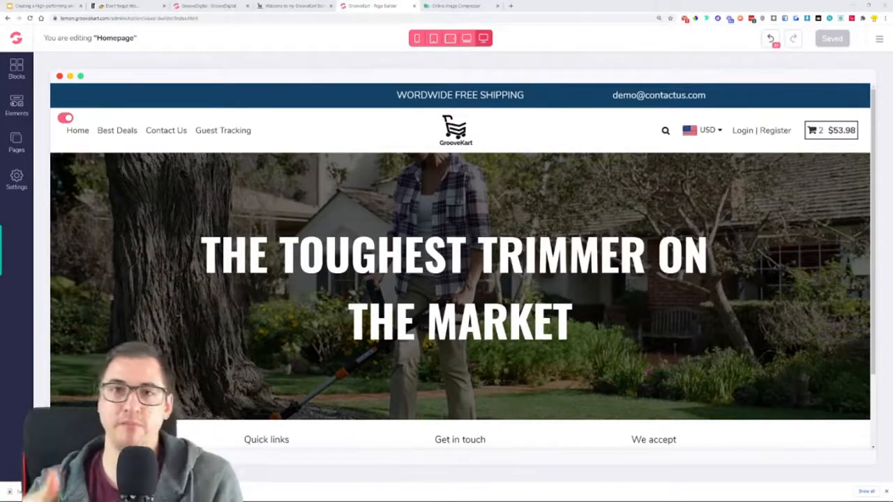
pyautogui.scroll(-2, 455, 263)
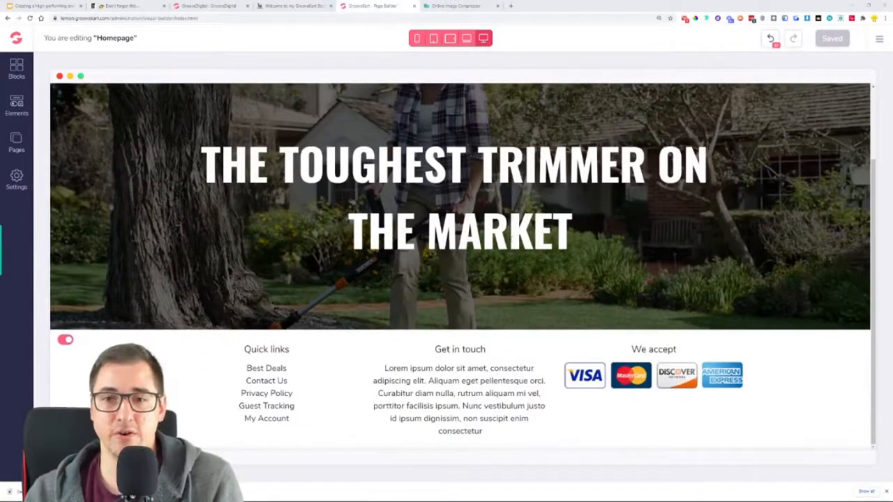
pyautogui.click(294, 7)
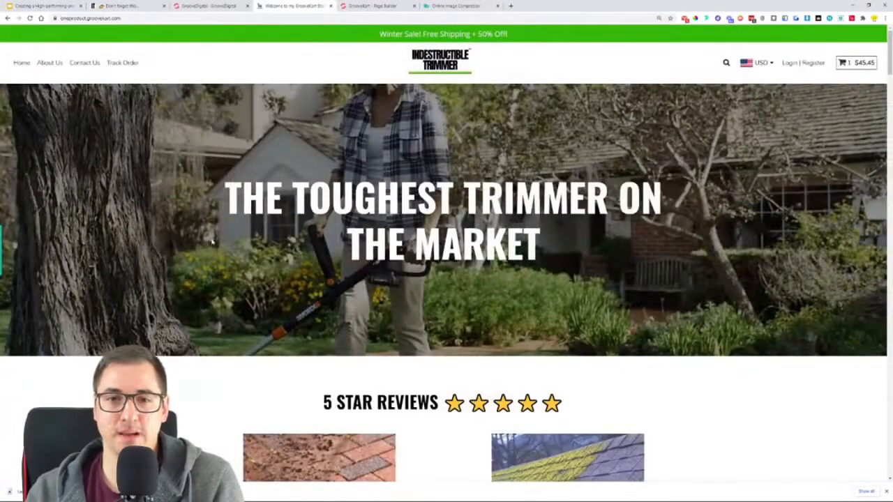
pyautogui.click(370, 6)
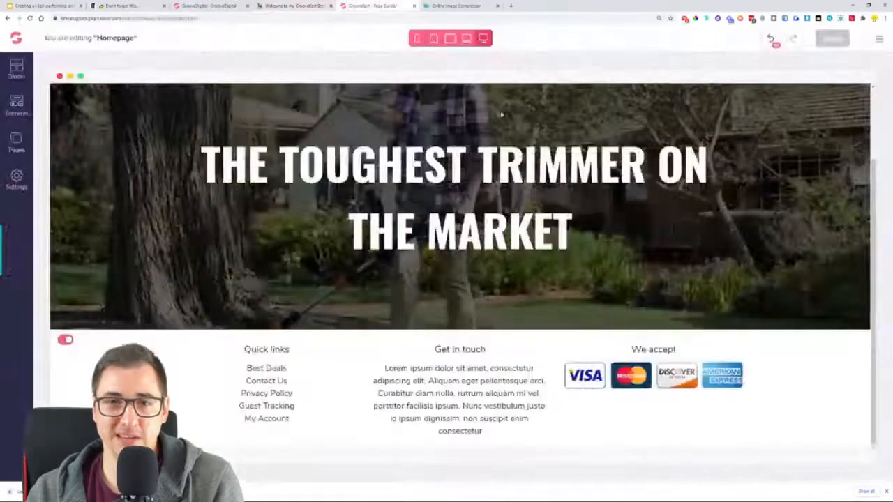
pyautogui.scroll(-1, 460, 265)
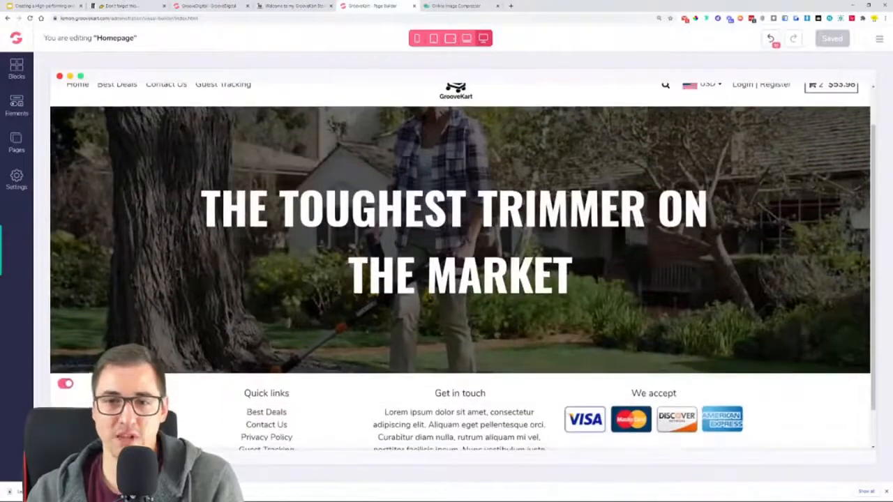
pyautogui.click(294, 6)
pyautogui.scroll(-2, 293, 297)
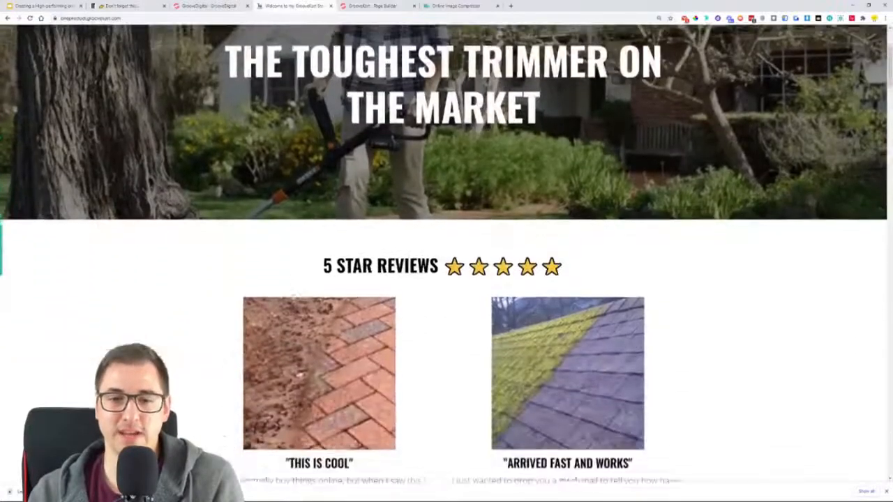
pyautogui.moveTo(318, 272); pyautogui.dragTo(561, 268)
pyautogui.click(628, 264)
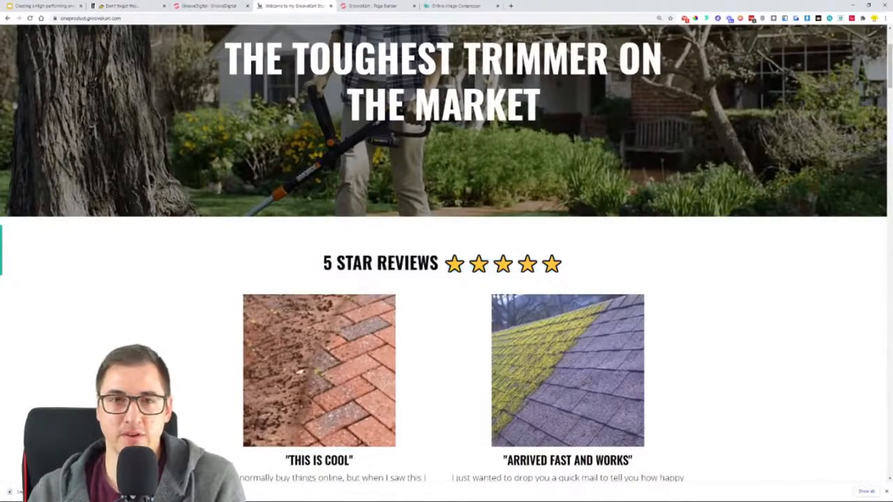
pyautogui.click(372, 5)
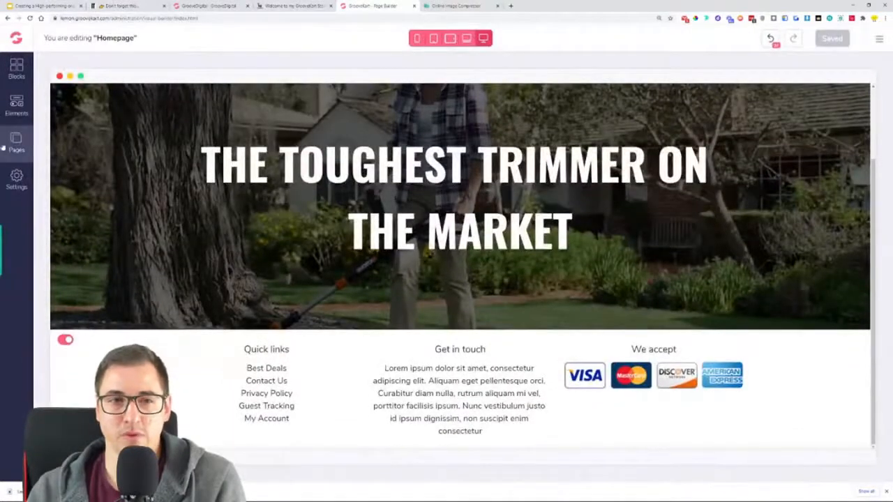
# Add a 1-column row directly below the hero row, above the footer
pyautogui.click(14, 115)
pyautogui.click(62, 131)
pyautogui.moveTo(61, 166); pyautogui.dragTo(535, 320)
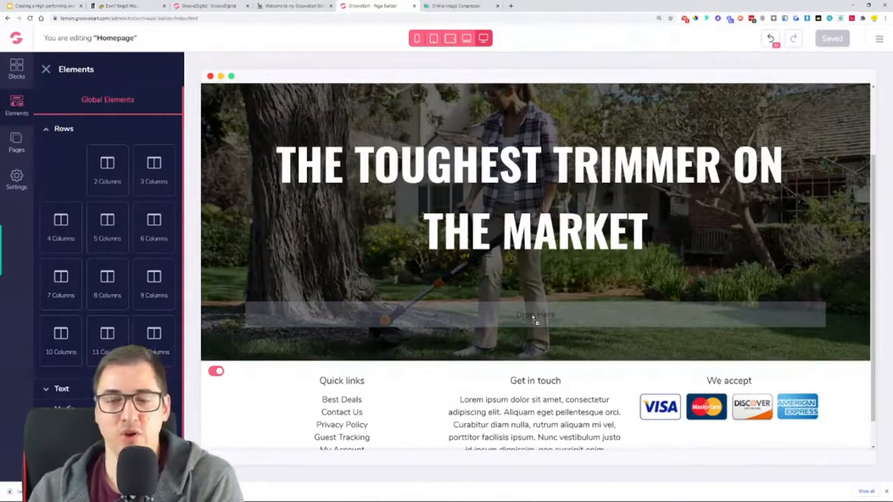
pyautogui.moveTo(534, 318); pyautogui.dragTo(482, 356)
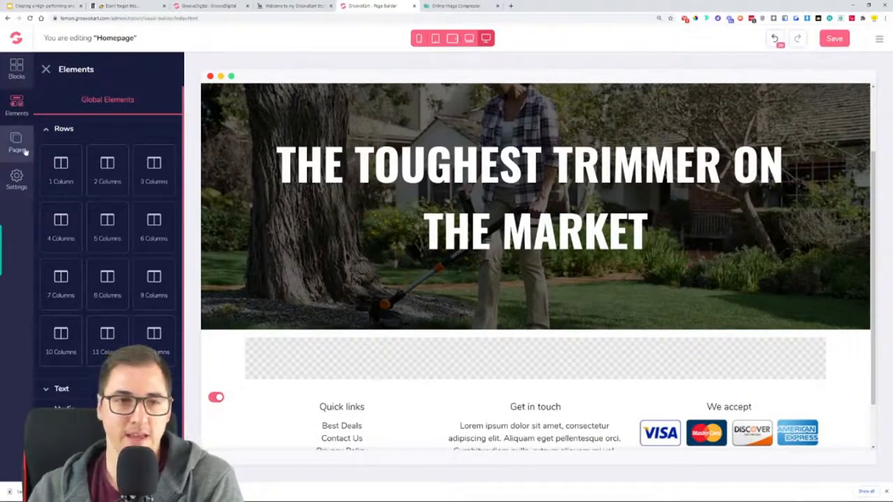
# Place an H3 heading in the empty row below the hero and select it
pyautogui.click(43, 129)
pyautogui.click(48, 147)
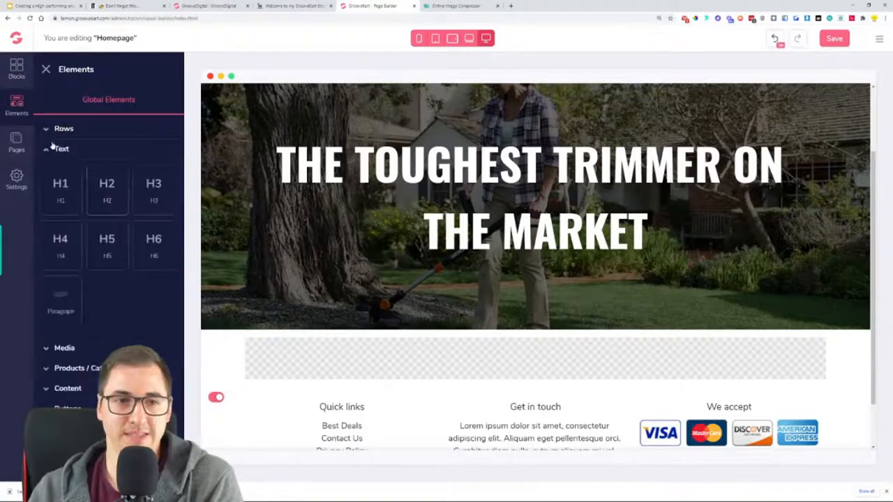
pyautogui.moveTo(151, 193); pyautogui.dragTo(537, 360)
pyautogui.click(538, 360)
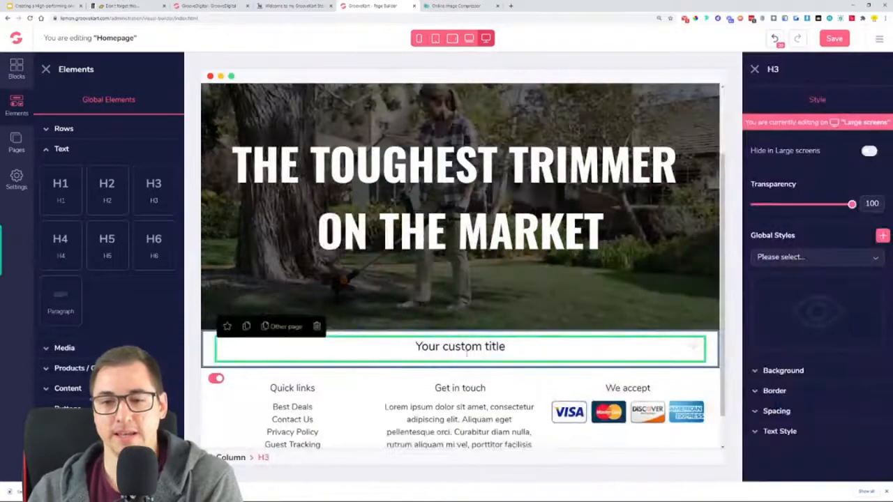
# Replace the new H3 heading's placeholder text with "5 STAR REVIEWS" copied from the reference store page
pyautogui.click(307, 5)
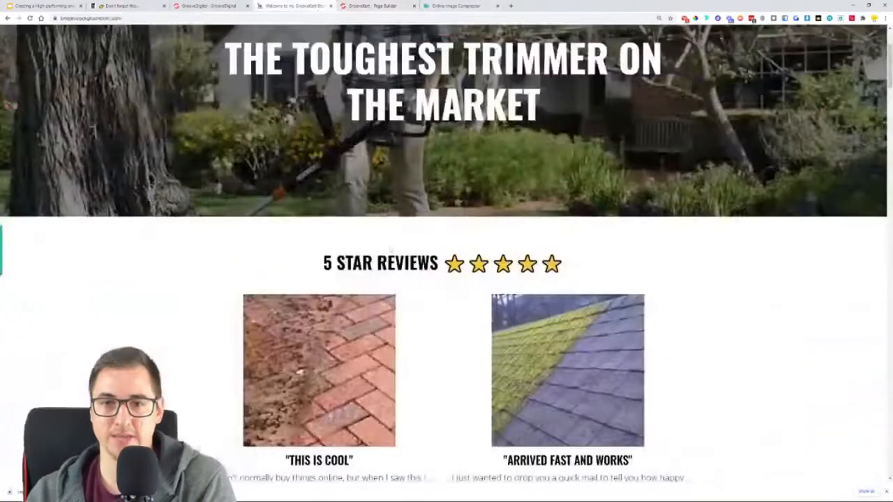
pyautogui.moveTo(323, 269); pyautogui.dragTo(438, 265)
pyautogui.hotkey('ctrl', 'c')
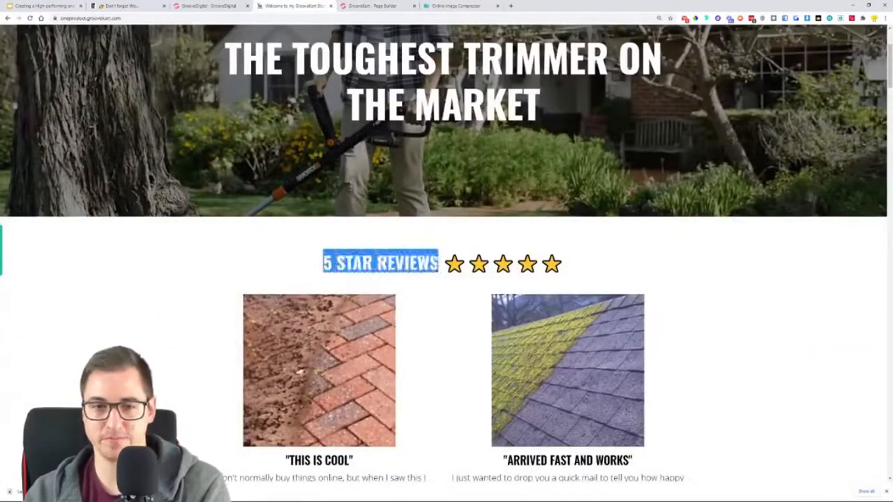
pyautogui.click(362, 4)
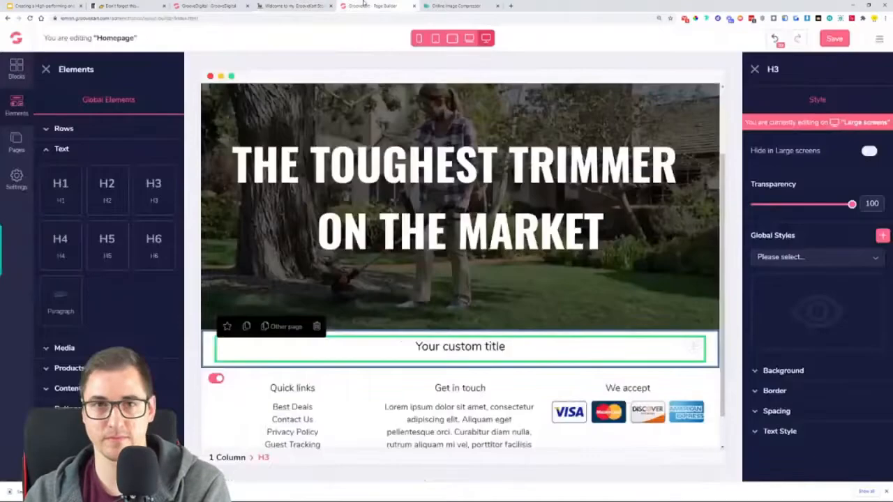
pyautogui.tripleClick(449, 349)
pyautogui.hotkey('ctrl', 'v')
pyautogui.press('BackSpace')
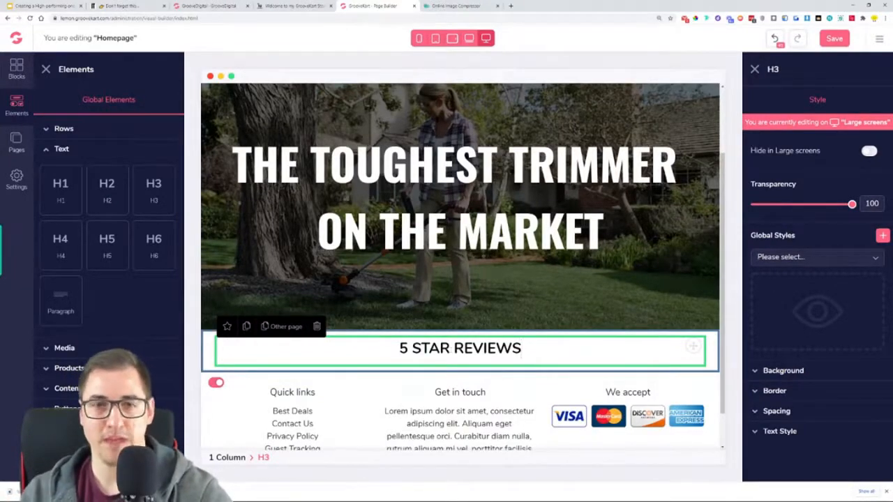
# Search Google for "text symbols" and copy the yellow star symbol from the coolsymbol.com site
pyautogui.click(289, 6)
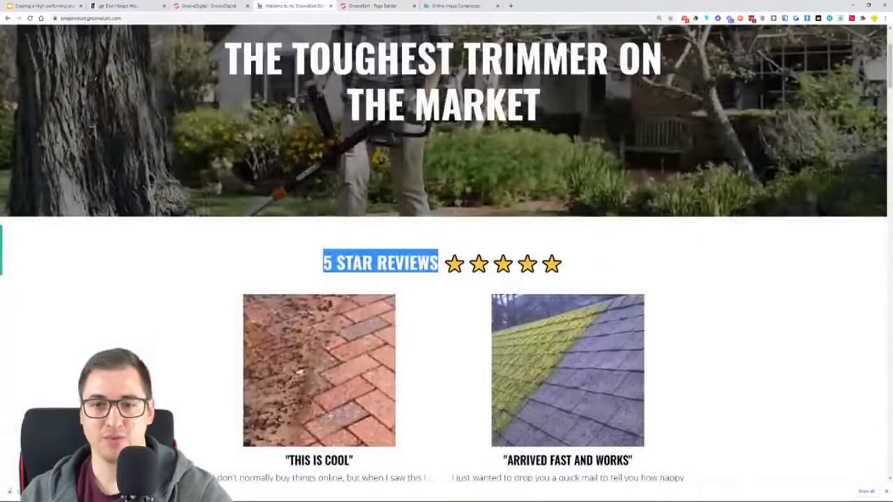
pyautogui.click(511, 6)
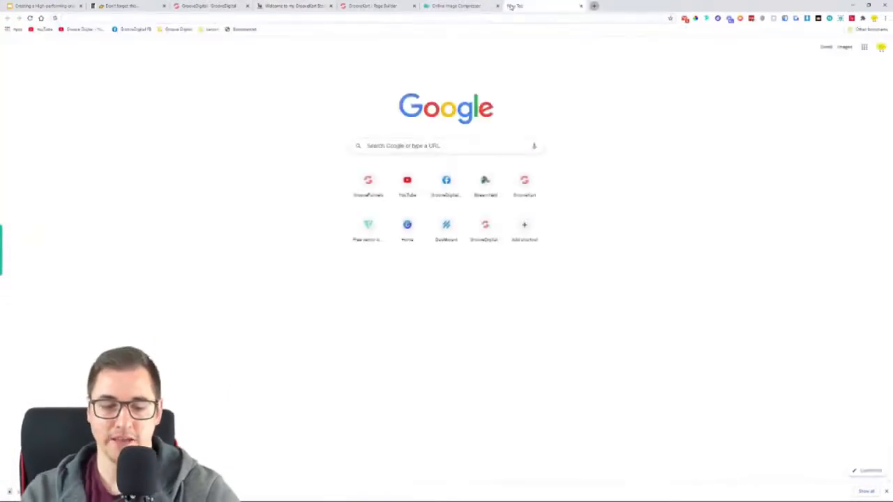
pyautogui.write('text s')
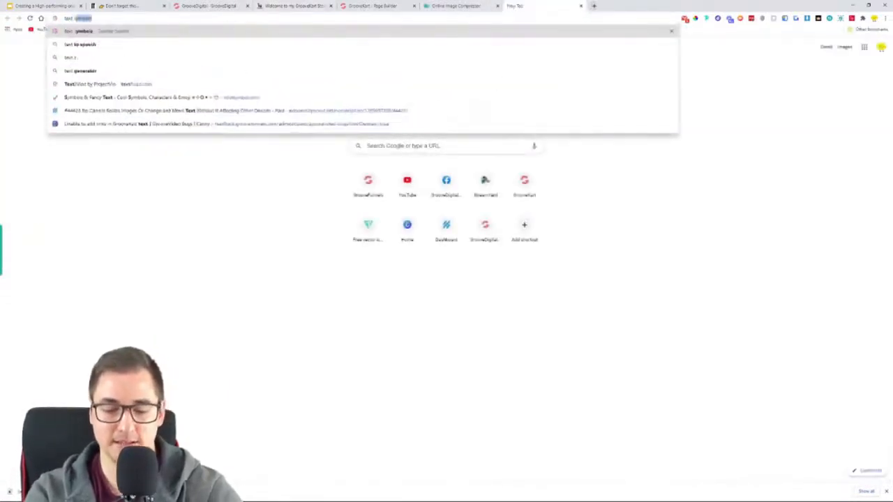
pyautogui.write('ymbols')
pyautogui.press('Return')
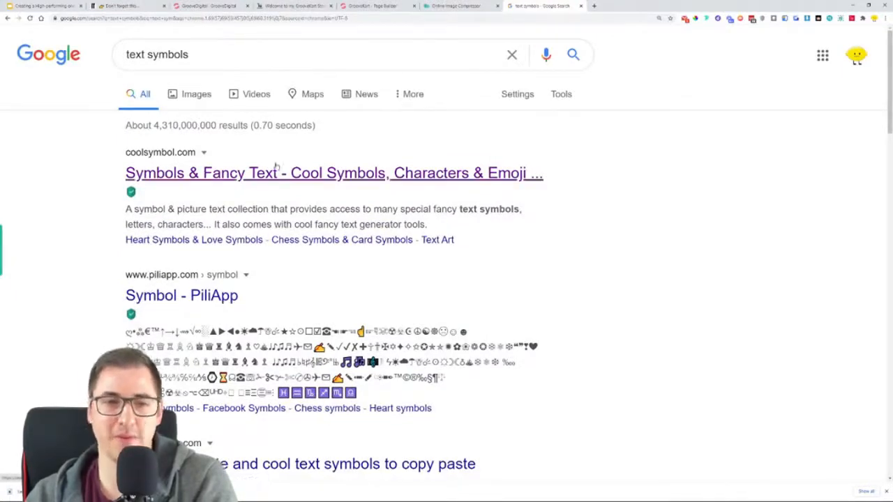
pyautogui.moveTo(189, 55); pyautogui.dragTo(126, 54)
pyautogui.click(293, 181)
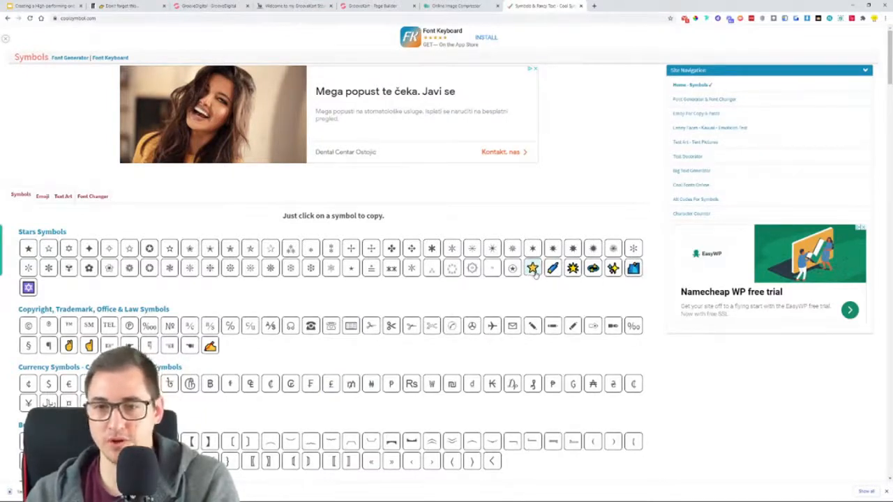
pyautogui.click(532, 268)
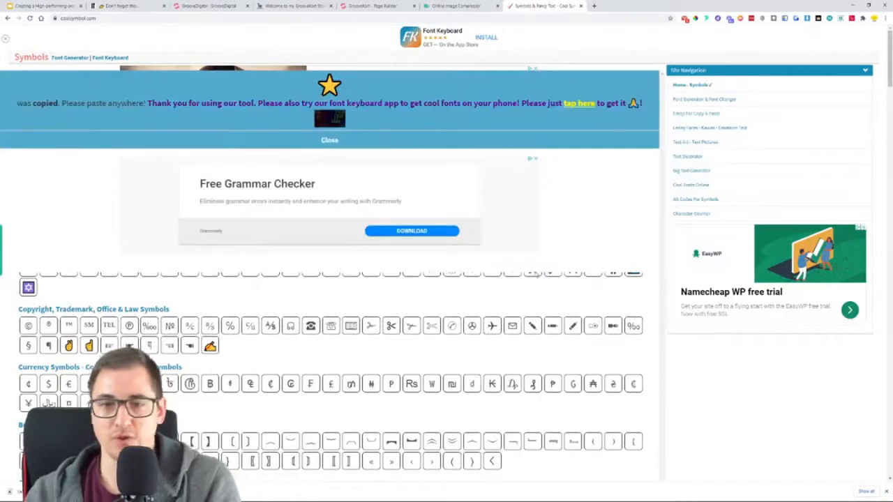
pyautogui.click(331, 140)
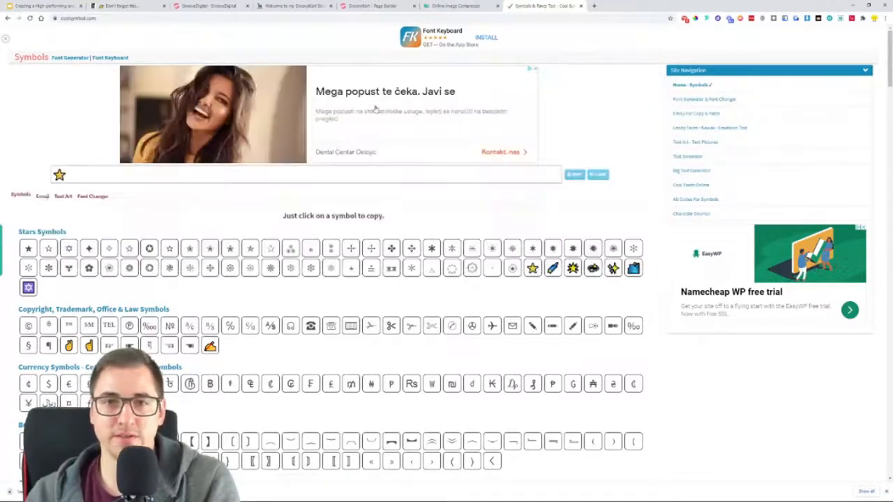
# Paste five yellow stars after the "5 STAR REVIEWS" heading text in the page builder
pyautogui.click(353, 6)
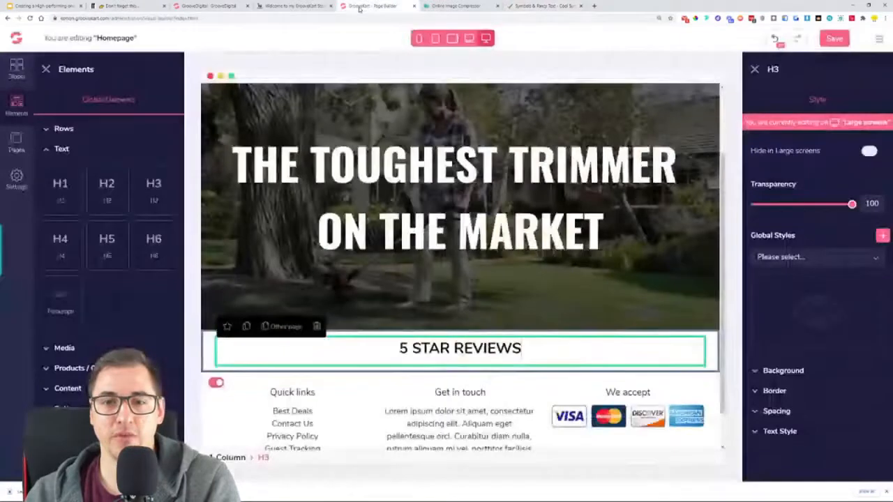
pyautogui.click(539, 348)
pyautogui.hotkey('ctrl', 'v')
pyautogui.hotkey('ctrl', 'v')
pyautogui.hotkey('ctrl', 'v')
pyautogui.hotkey('ctrl', 'v')
pyautogui.hotkey('ctrl', 'v')
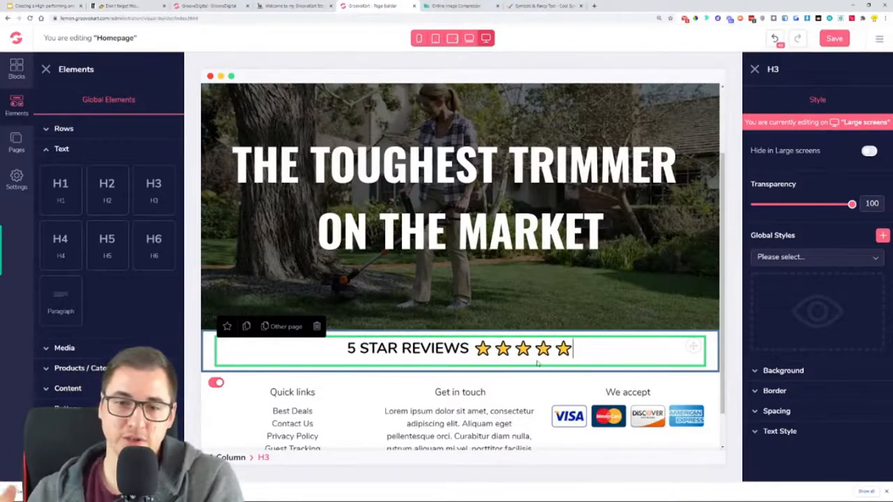
pyautogui.moveTo(444, 349); pyautogui.dragTo(359, 349)
pyautogui.click(382, 359)
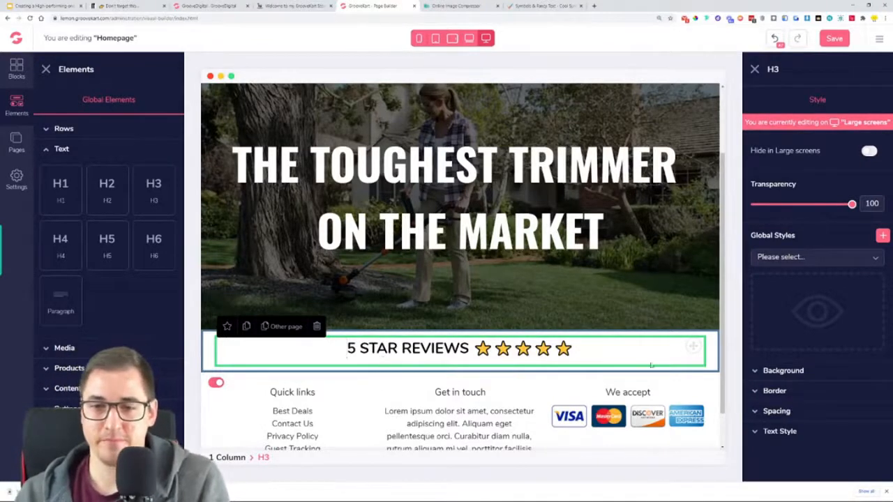
# Style the 5 STAR REVIEWS heading with the Oswald font, size 33 and Semi bold weight
pyautogui.click(780, 431)
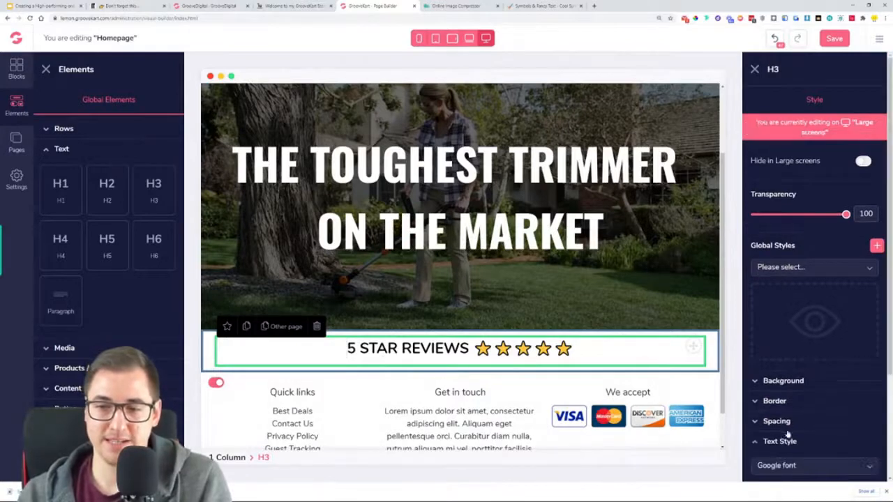
pyautogui.scroll(-2, 772, 410)
pyautogui.click(813, 329)
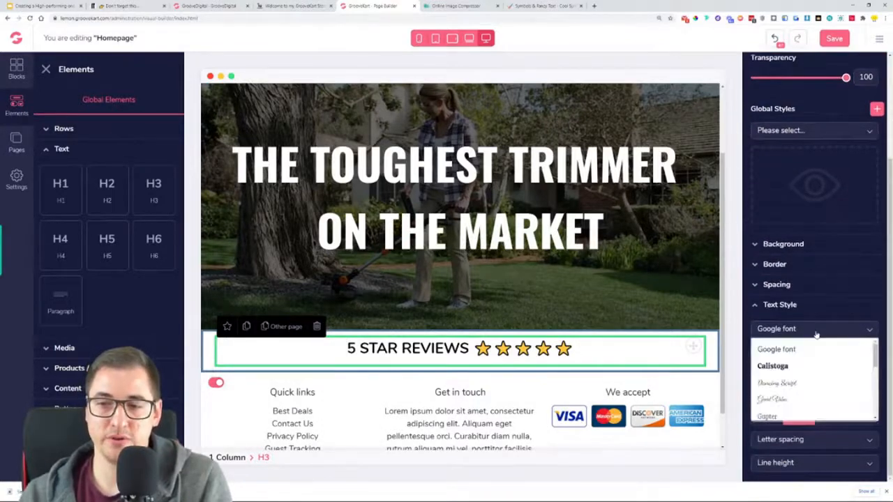
pyautogui.scroll(-3, 809, 372)
pyautogui.click(785, 368)
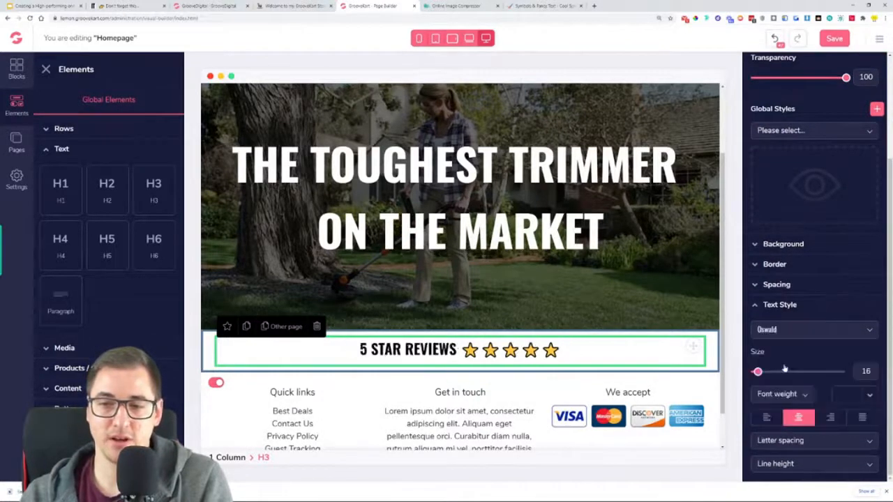
pyautogui.moveTo(758, 382); pyautogui.dragTo(775, 380)
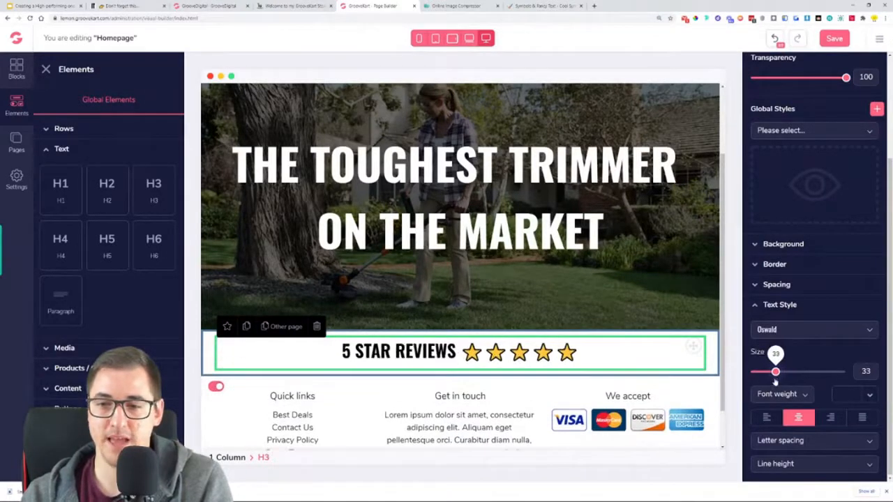
pyautogui.click(780, 394)
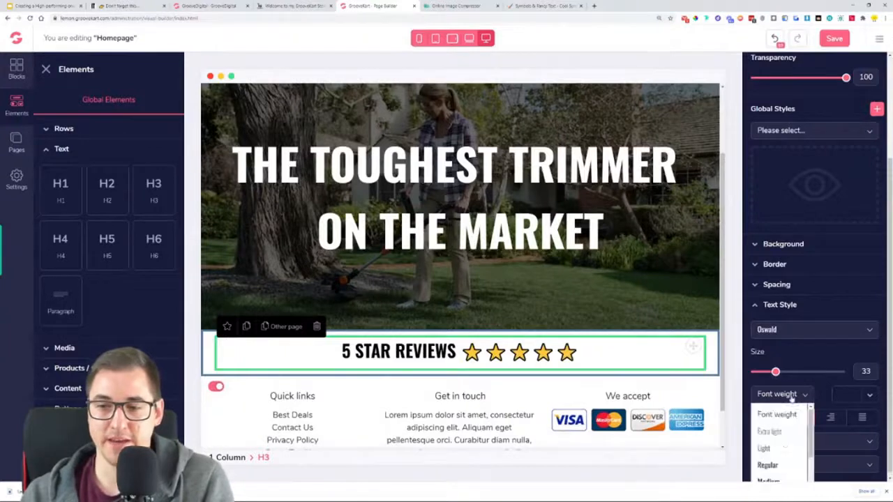
pyautogui.click(772, 464)
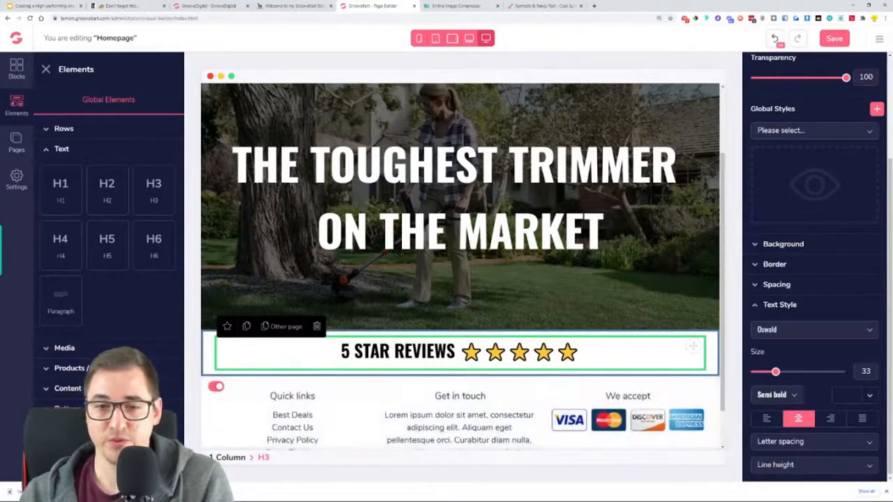
# Set the 5 STAR REVIEWS heading's top margin to 60
pyautogui.click(806, 287)
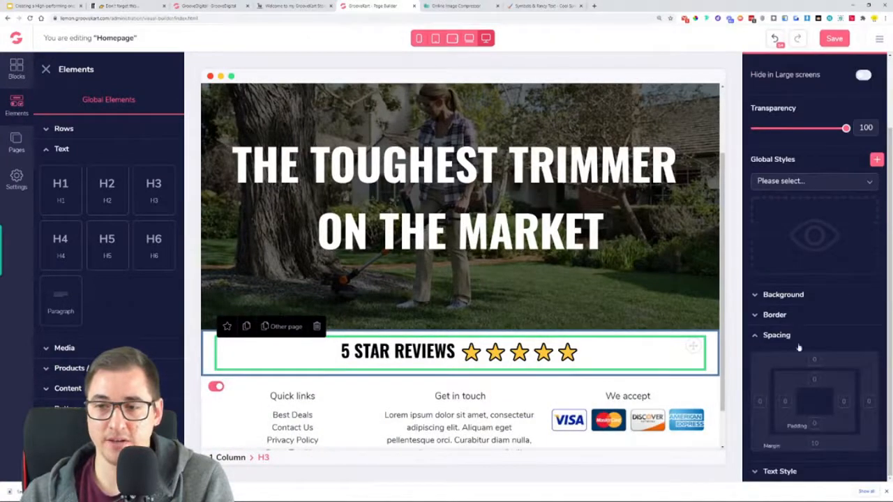
pyautogui.click(816, 364)
pyautogui.moveTo(803, 430); pyautogui.dragTo(843, 430)
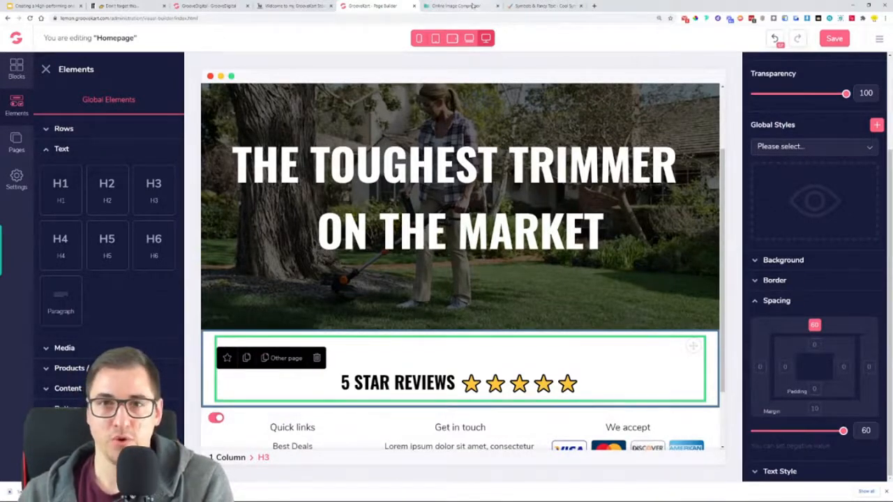
# Check the reviews layout on the reference store page and save the Homepage
pyautogui.click(286, 6)
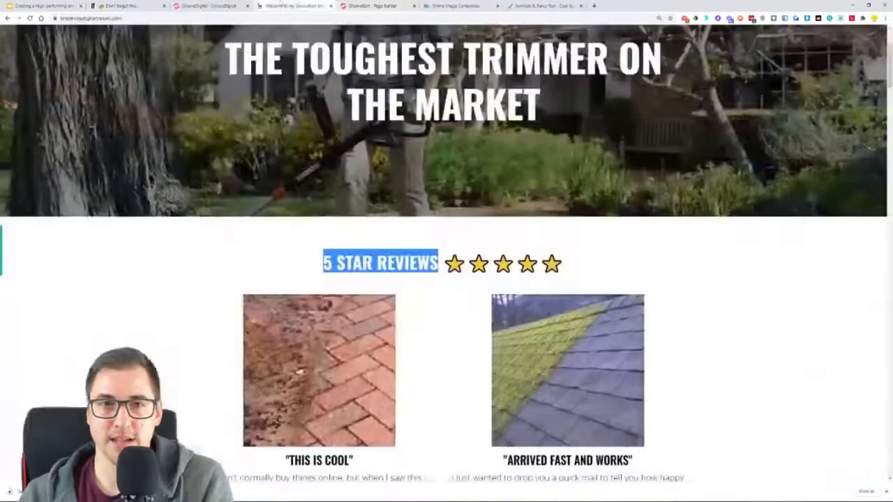
pyautogui.scroll(-3, 232, 99)
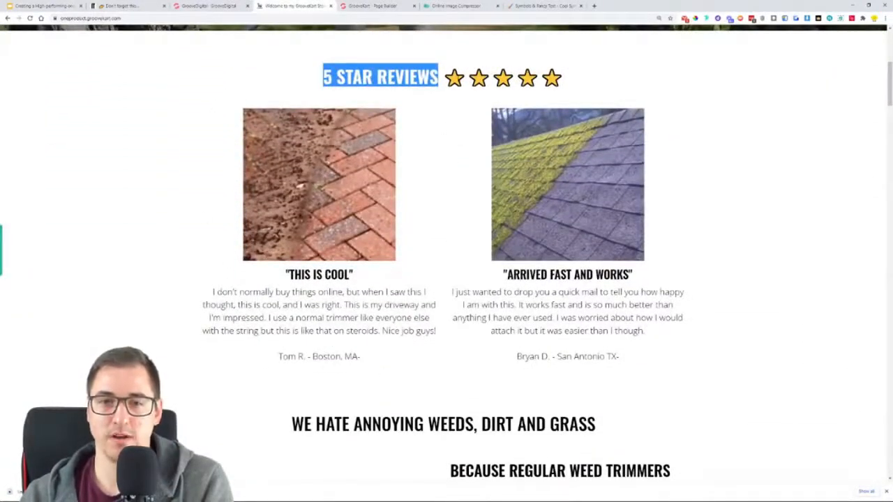
pyautogui.click(433, 120)
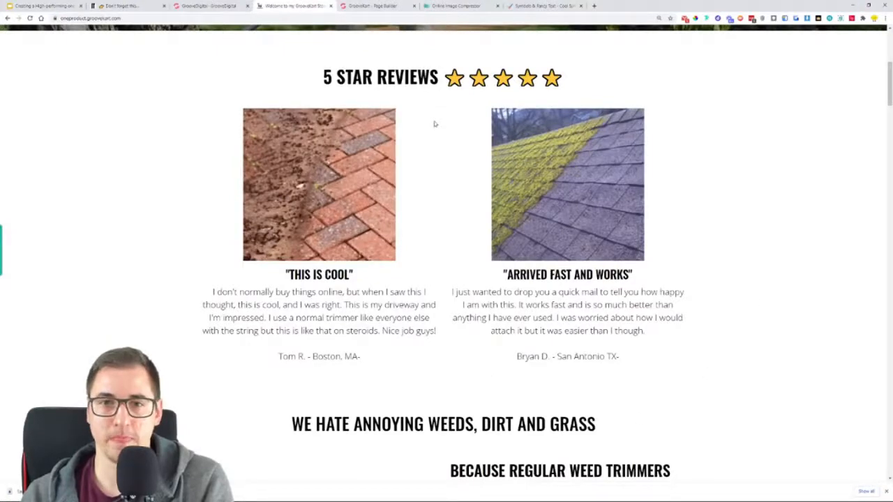
pyautogui.click(376, 5)
pyautogui.scroll(-2, 448, 293)
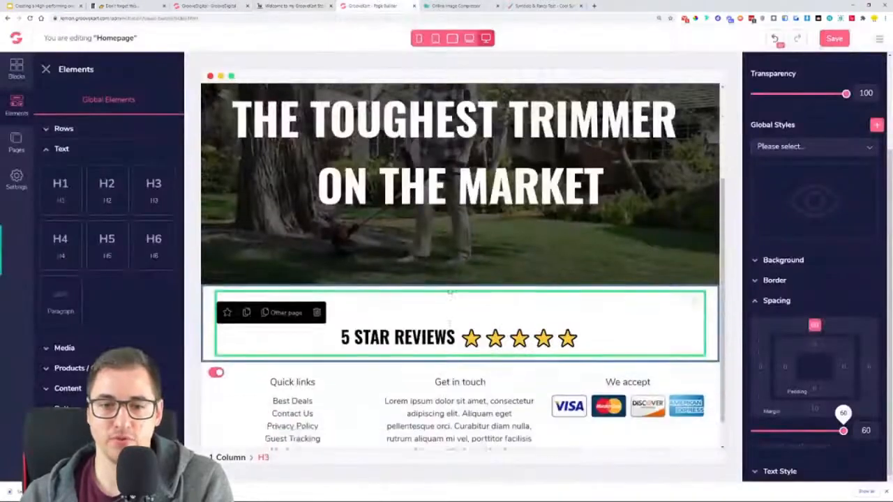
pyautogui.click(834, 43)
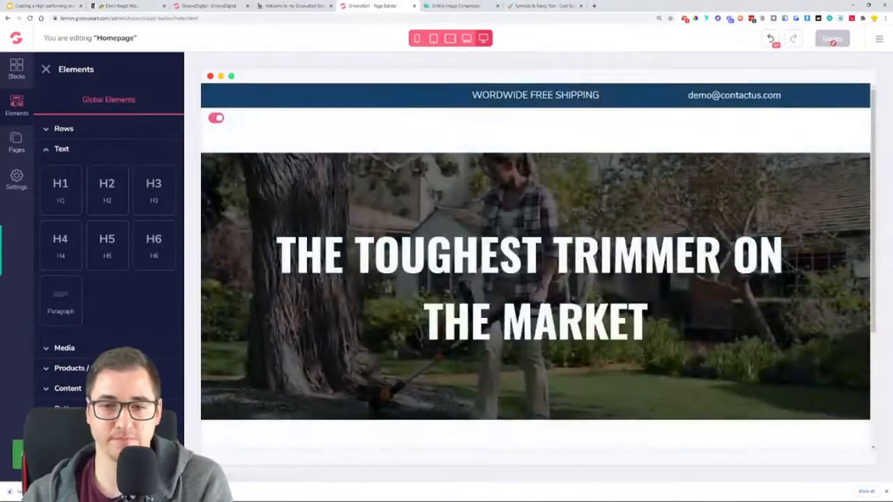
# Add a 2-column row below the 5 STAR REVIEWS heading, inside the same 1-column row, and select it
pyautogui.scroll(-3, 658, 265)
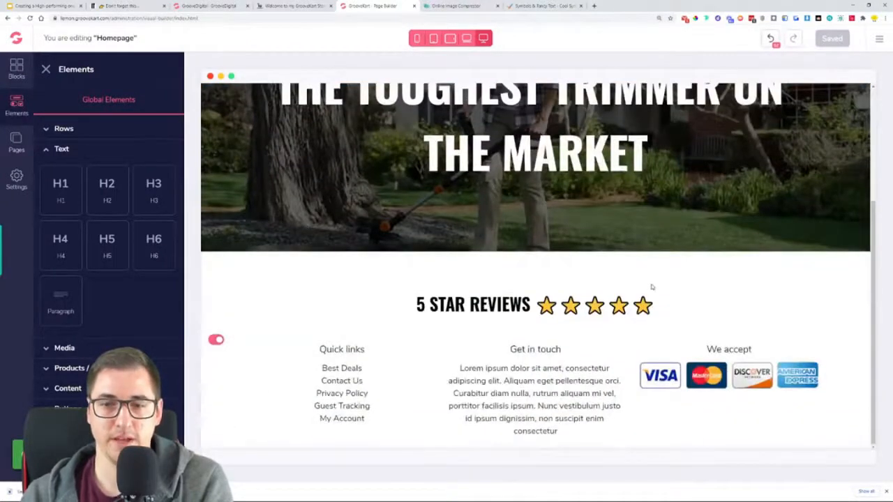
pyautogui.click(62, 131)
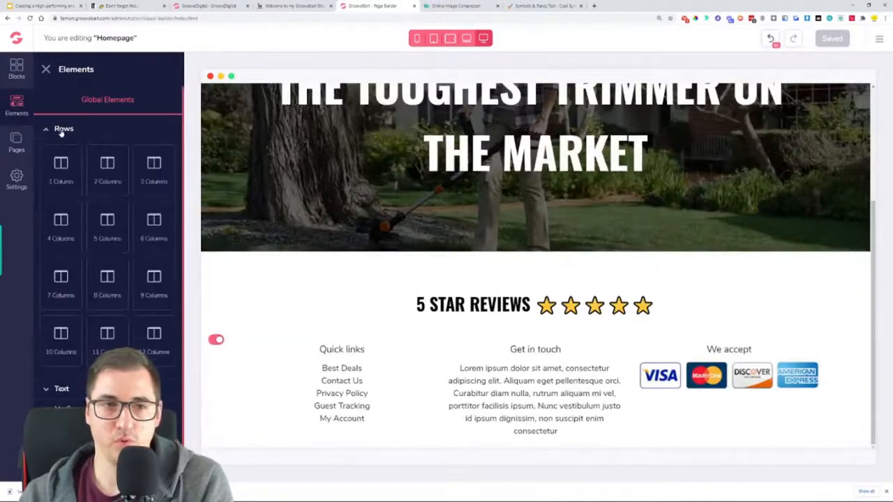
pyautogui.moveTo(107, 168); pyautogui.dragTo(247, 342)
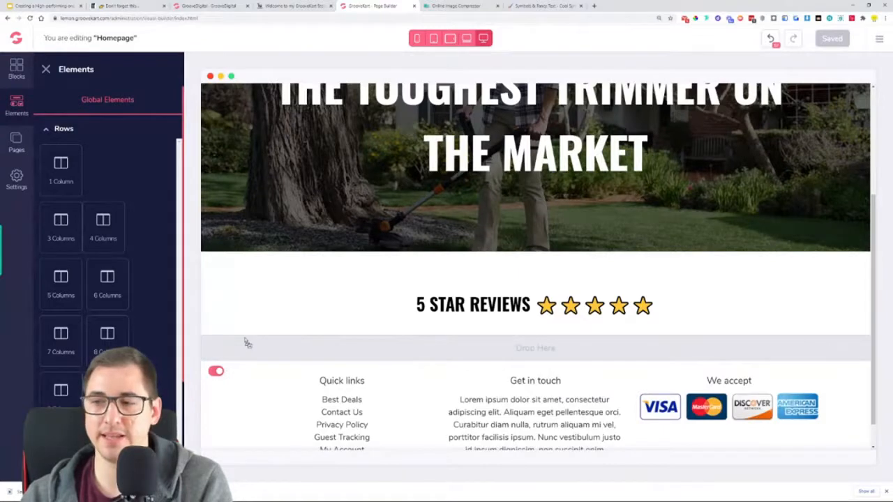
pyautogui.moveTo(245, 343); pyautogui.dragTo(512, 338)
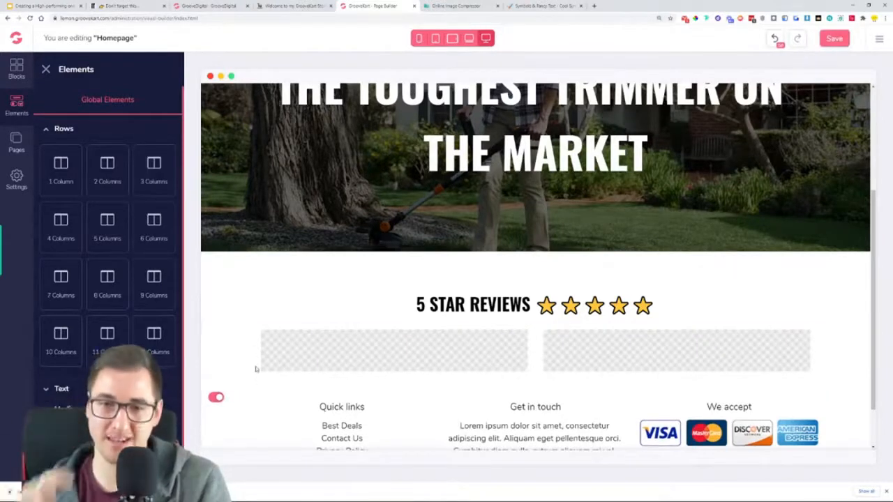
pyautogui.click(232, 283)
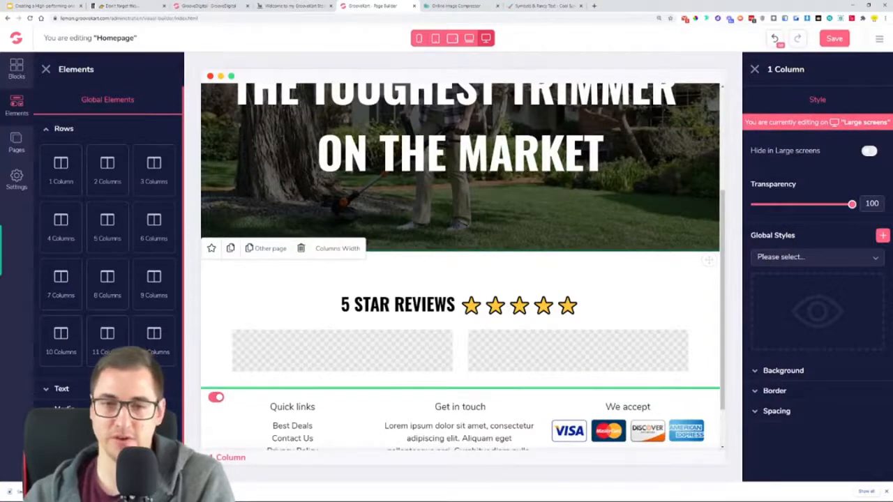
pyautogui.click(399, 307)
pyautogui.click(393, 361)
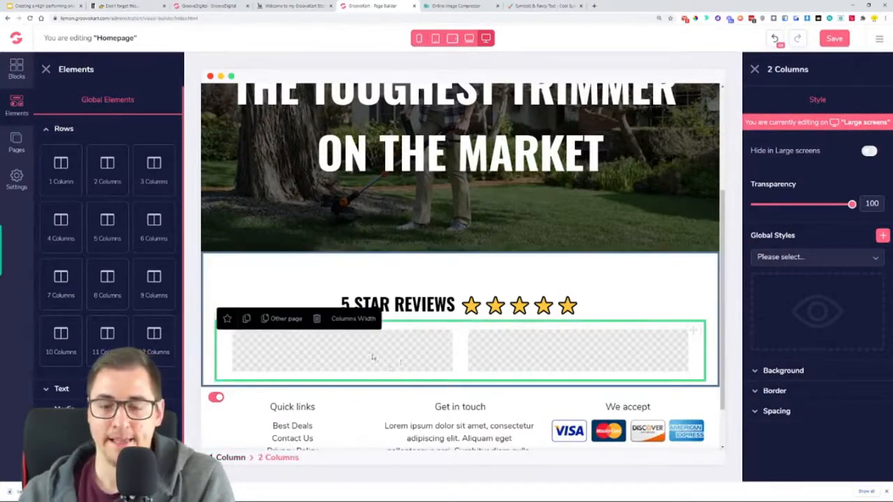
# Check the reference store's review layout and place an image element in the first column of the 2-column row
pyautogui.click(296, 7)
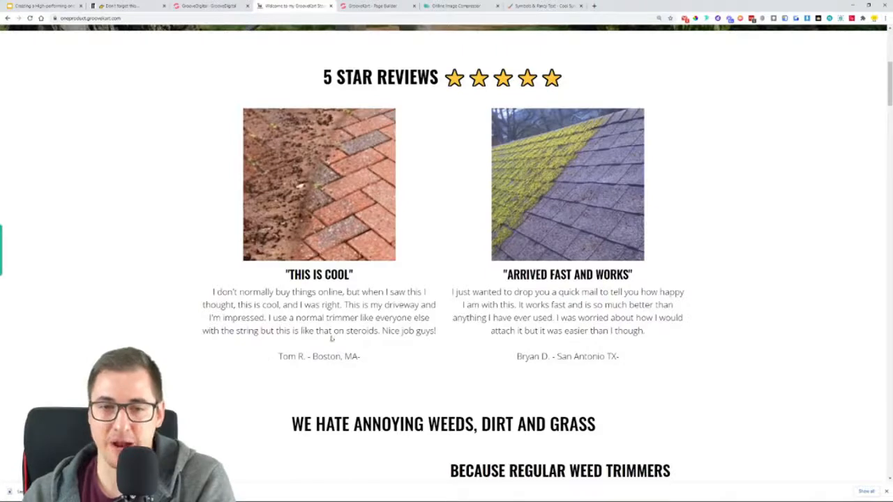
pyautogui.click(369, 6)
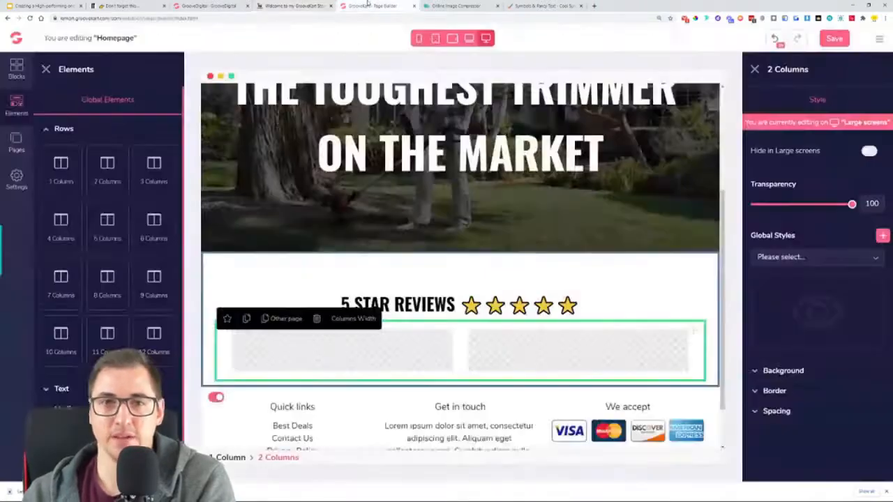
pyautogui.scroll(-1, 87, 377)
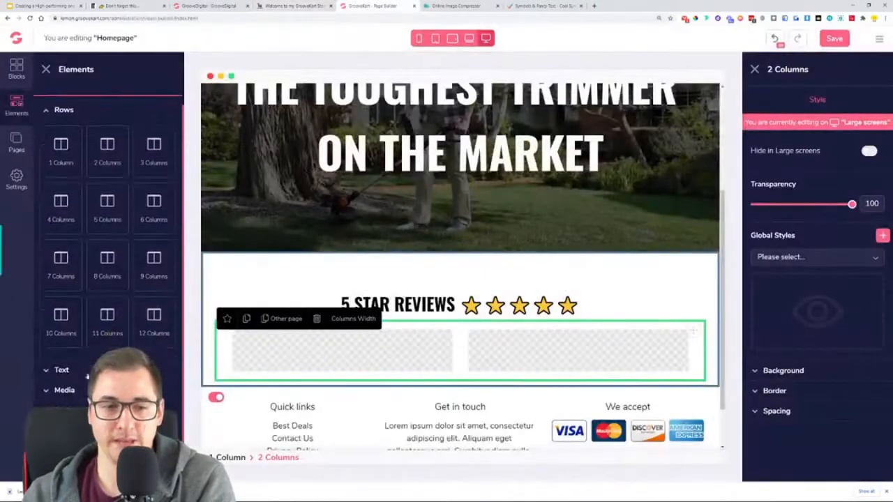
pyautogui.click(63, 394)
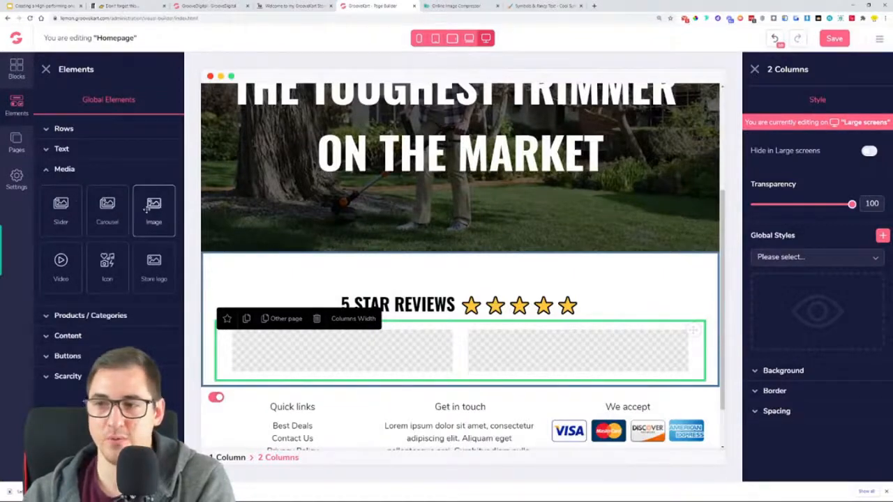
pyautogui.moveTo(148, 212); pyautogui.dragTo(369, 353)
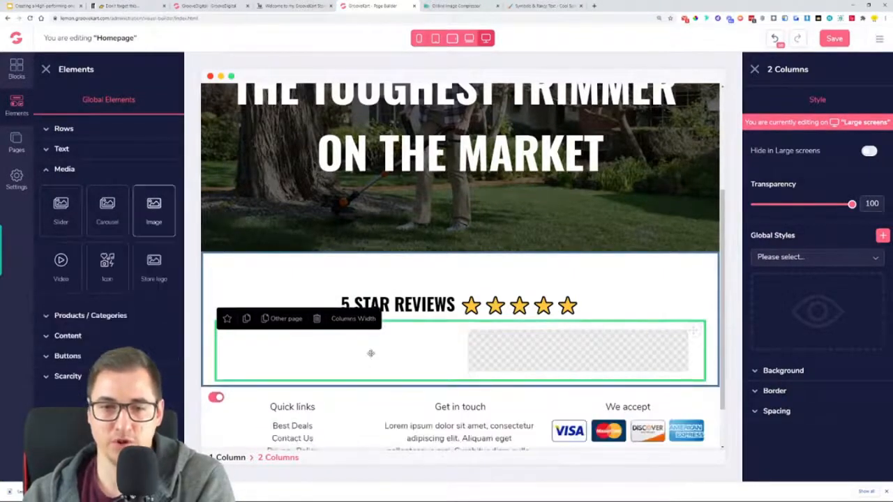
pyautogui.scroll(-2, 334, 348)
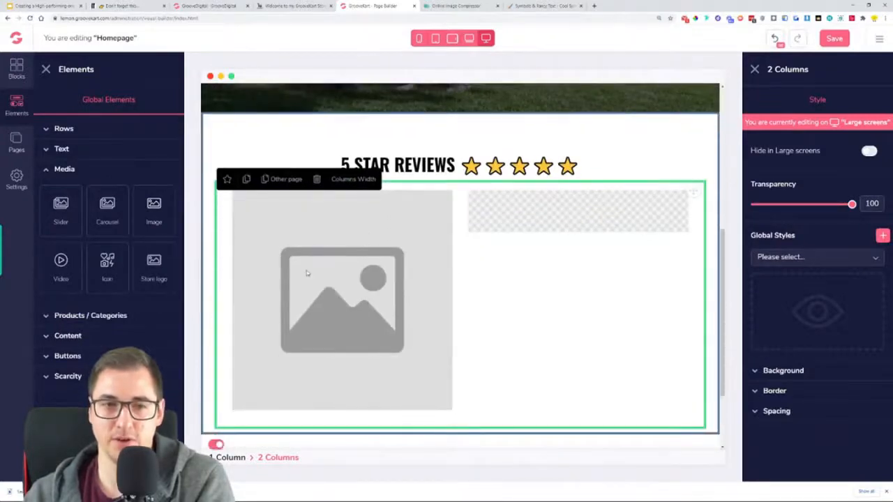
# Place an H3 heading below the image placeholder in the first review column
pyautogui.click(61, 149)
pyautogui.moveTo(148, 189); pyautogui.dragTo(369, 419)
pyautogui.scroll(-3, 370, 391)
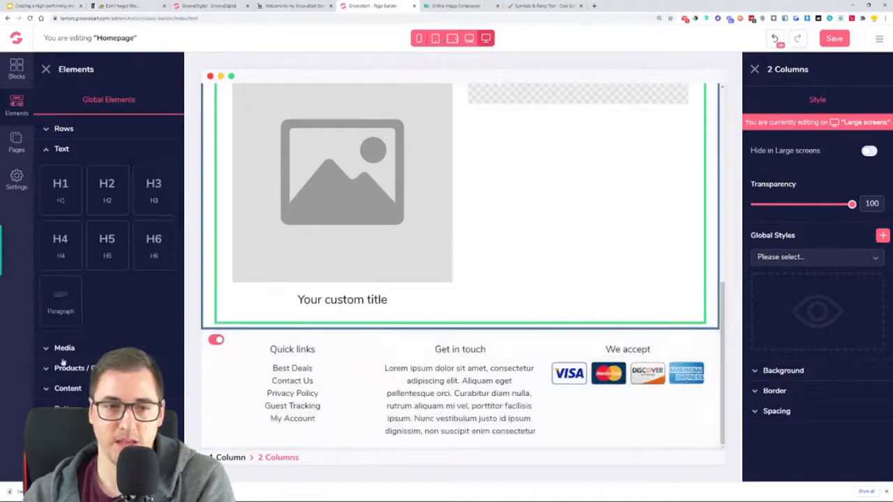
# Add a paragraph beneath the custom title in the left column of the 5 Star Reviews section
pyautogui.moveTo(110, 322); pyautogui.dragTo(342, 312)
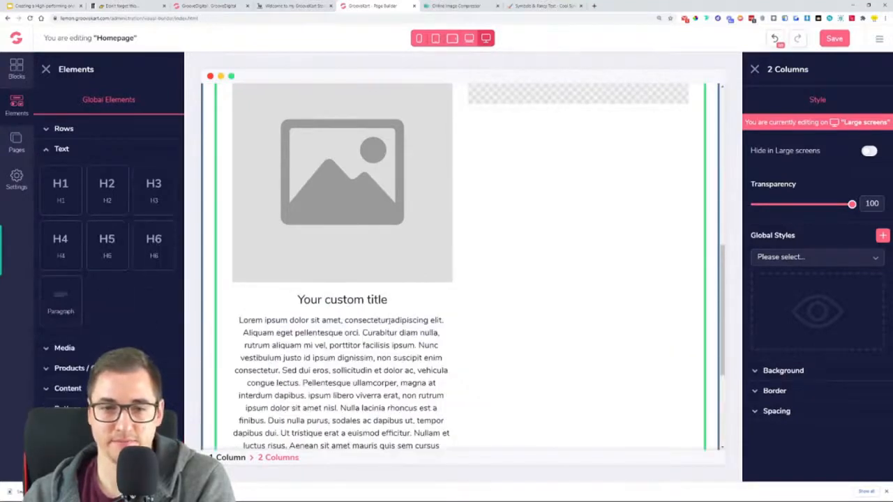
pyautogui.scroll(2, 421, 320)
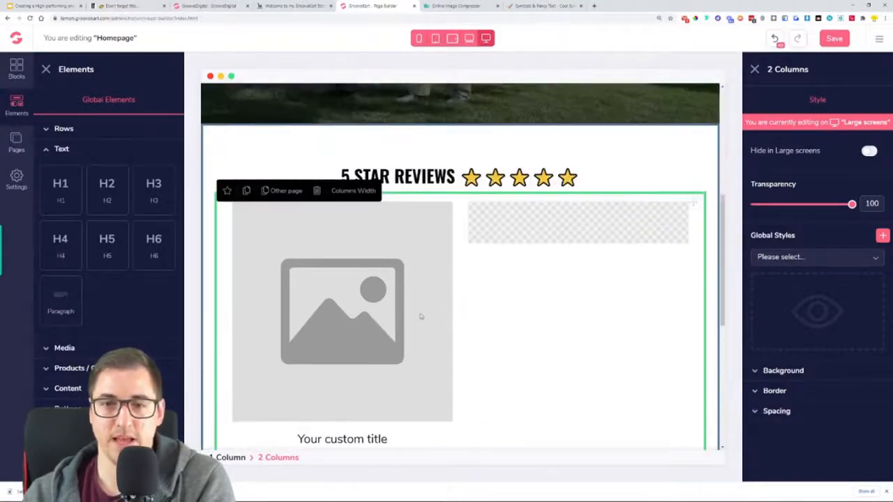
pyautogui.click(408, 291)
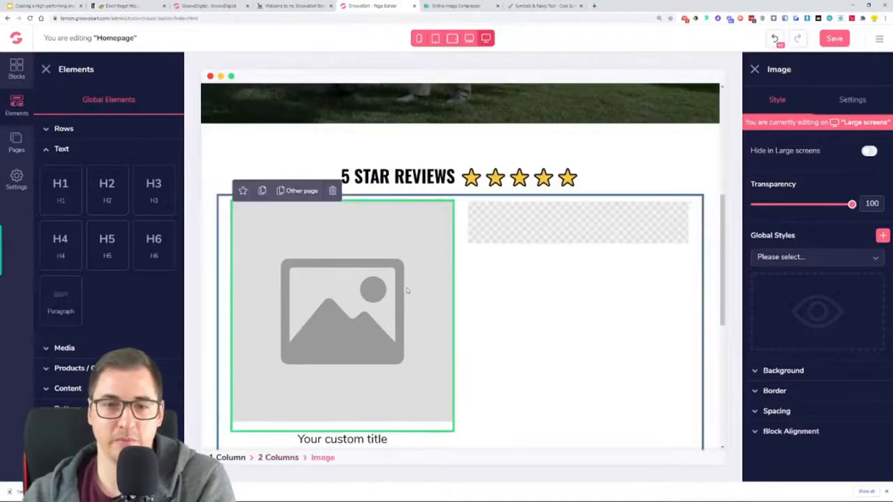
pyautogui.scroll(-3, 295, 328)
pyautogui.scroll(2, 278, 244)
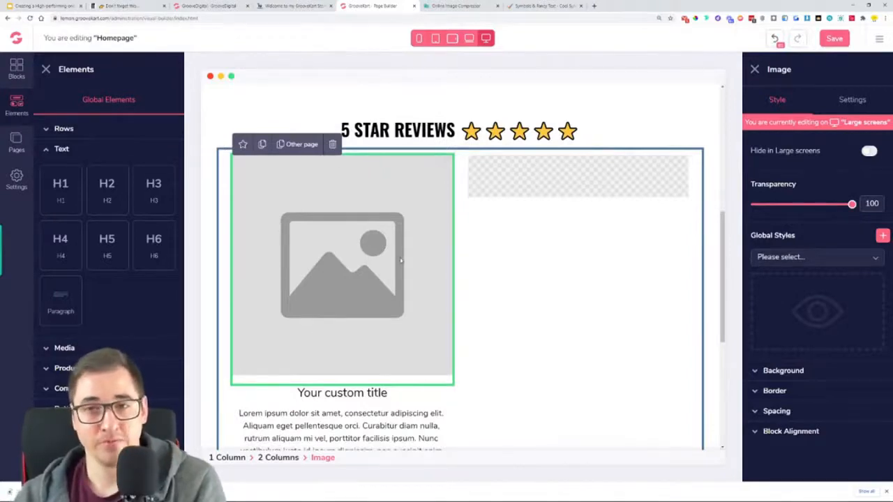
# Switch to Online Image Compressor, upload the brick paving photo 1_3_300x300.png from the OneProductStore folder, and save its compressed version to Downloads
pyautogui.click(462, 5)
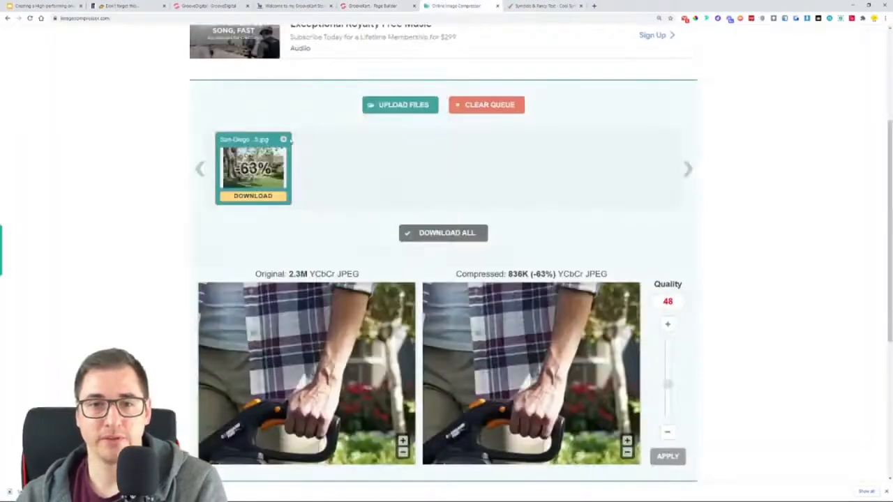
pyautogui.click(401, 105)
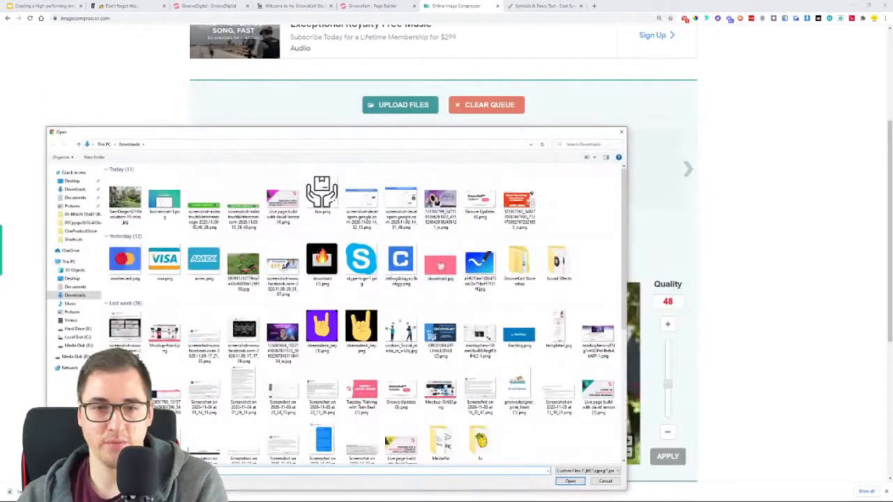
pyautogui.doubleClick(519, 263)
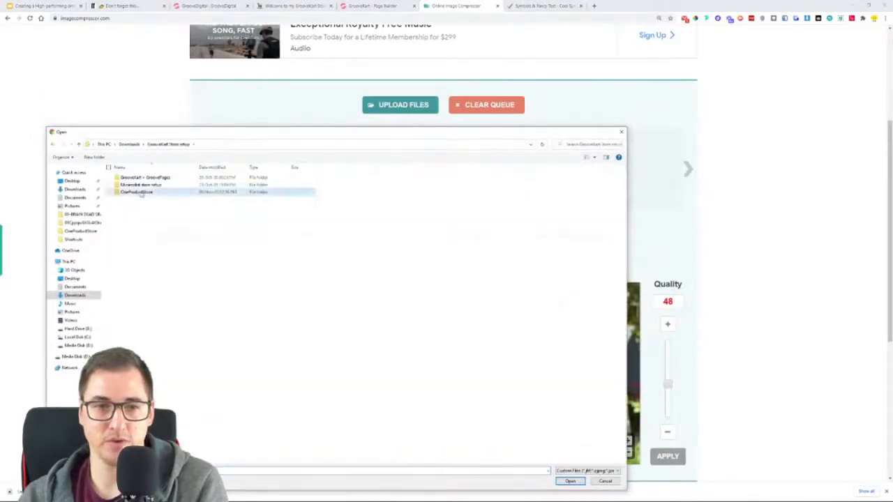
pyautogui.doubleClick(140, 192)
pyautogui.doubleClick(161, 185)
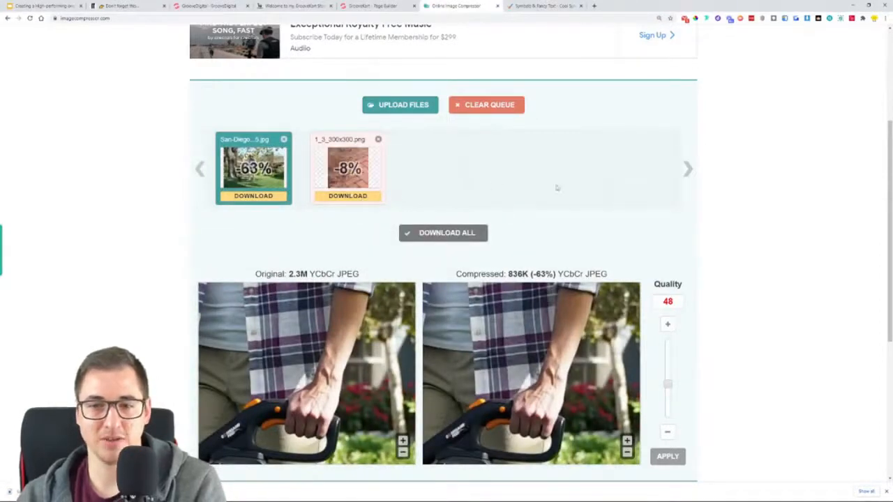
pyautogui.click(375, 198)
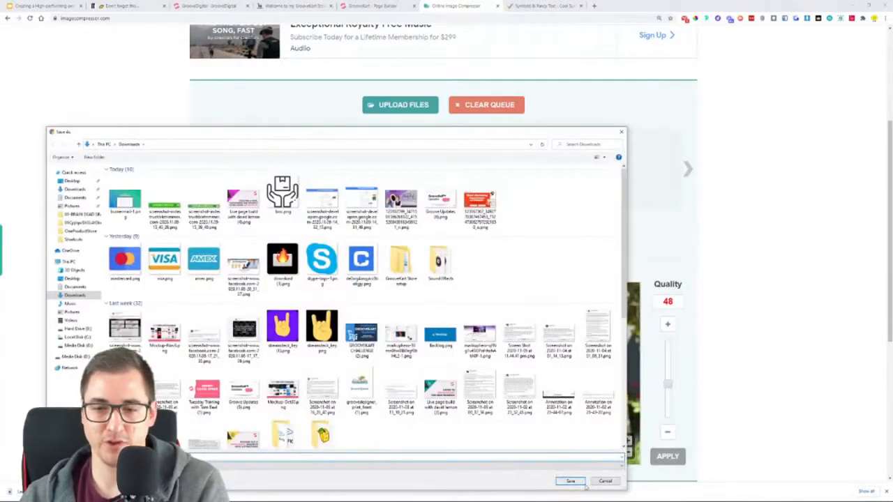
pyautogui.click(583, 484)
# Back in the GrooveKart page builder, fill the left column's image placeholder with the compressed brick photo from Downloads
pyautogui.click(406, 6)
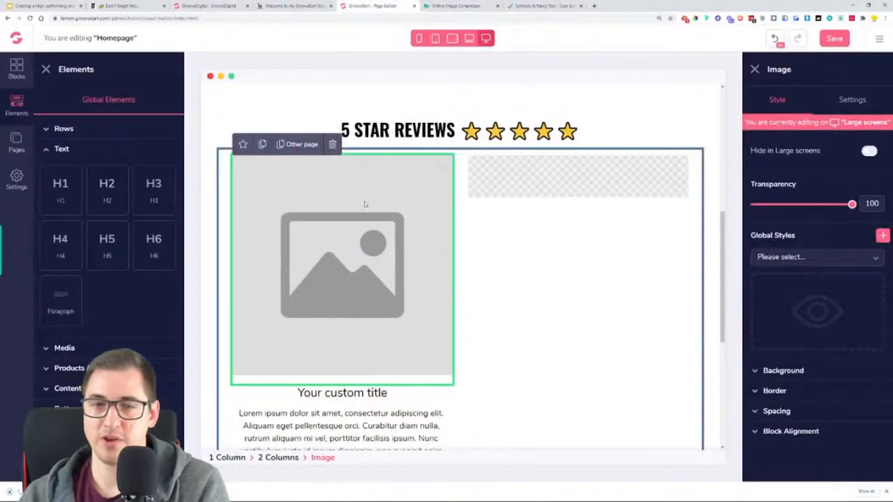
pyautogui.click(852, 101)
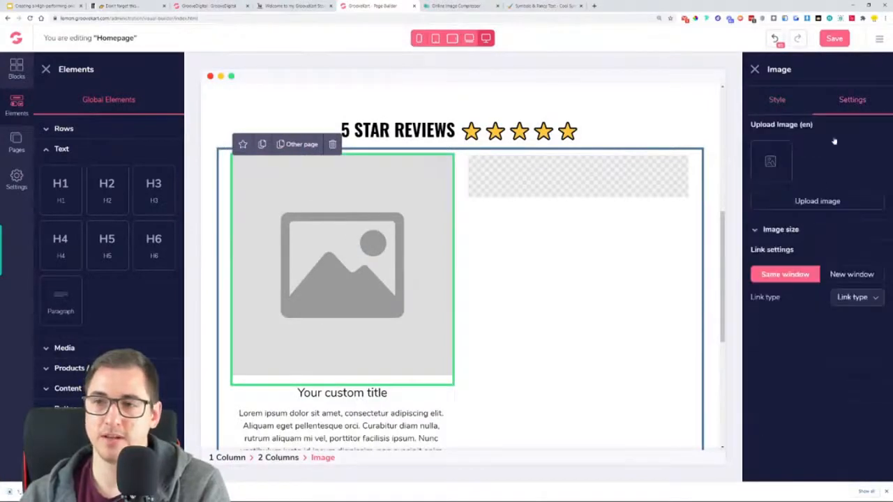
pyautogui.click(817, 201)
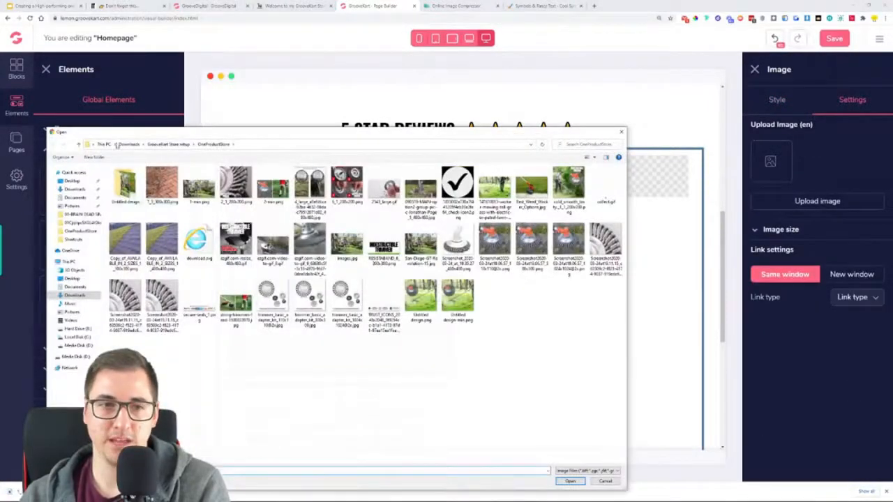
pyautogui.click(135, 143)
pyautogui.doubleClick(132, 194)
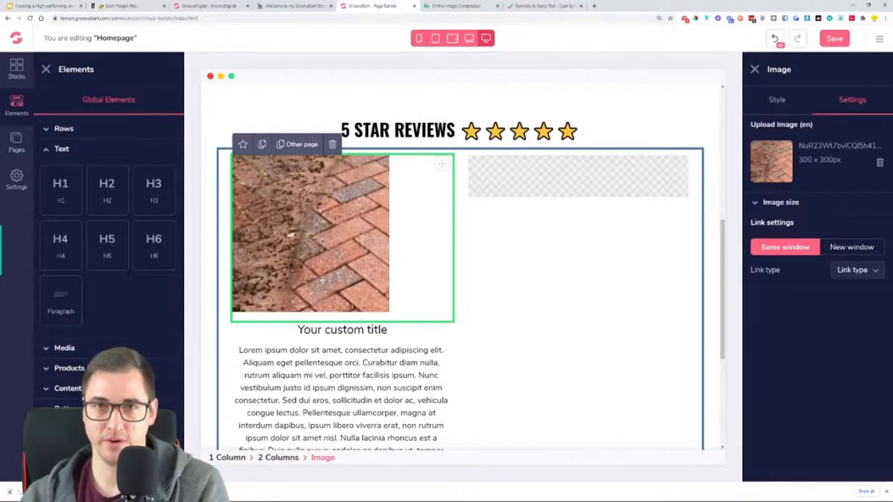
# Try a custom size for the brick image, using the Stretch sizing mode with width 350 and height 350
pyautogui.click(781, 204)
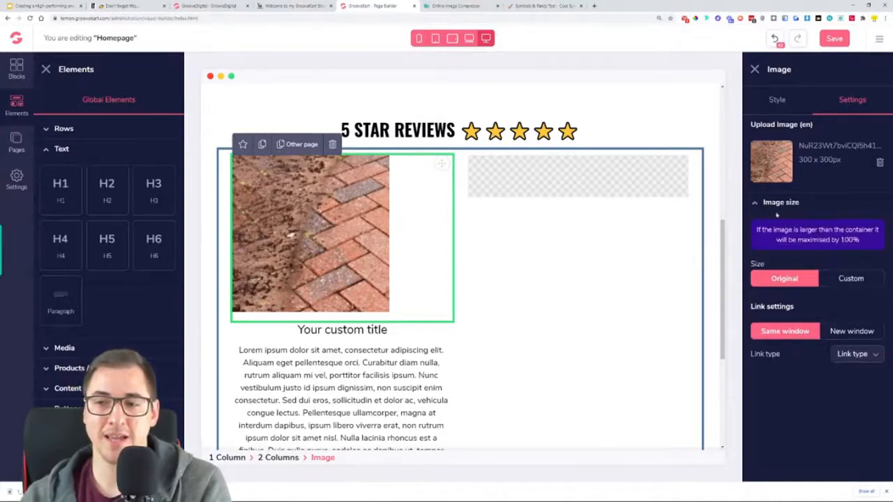
pyautogui.click(856, 280)
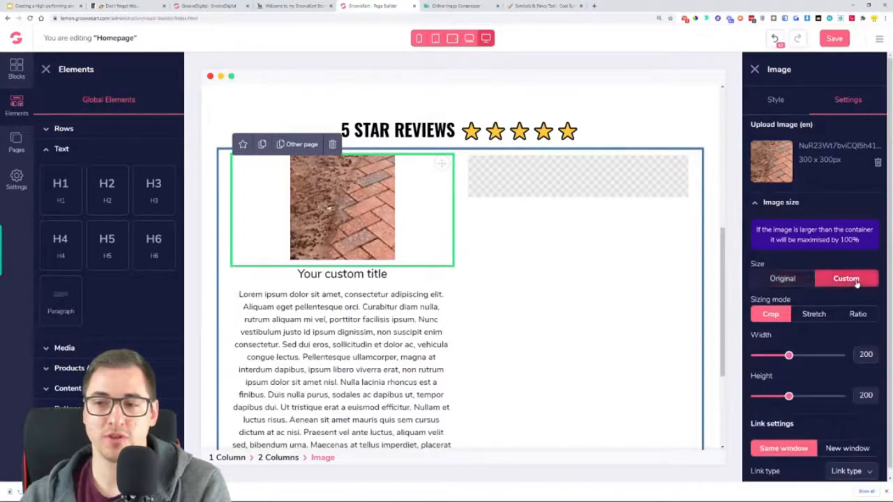
pyautogui.scroll(-1, 856, 282)
pyautogui.click(814, 309)
pyautogui.moveTo(788, 347); pyautogui.dragTo(818, 347)
pyautogui.doubleClick(866, 346)
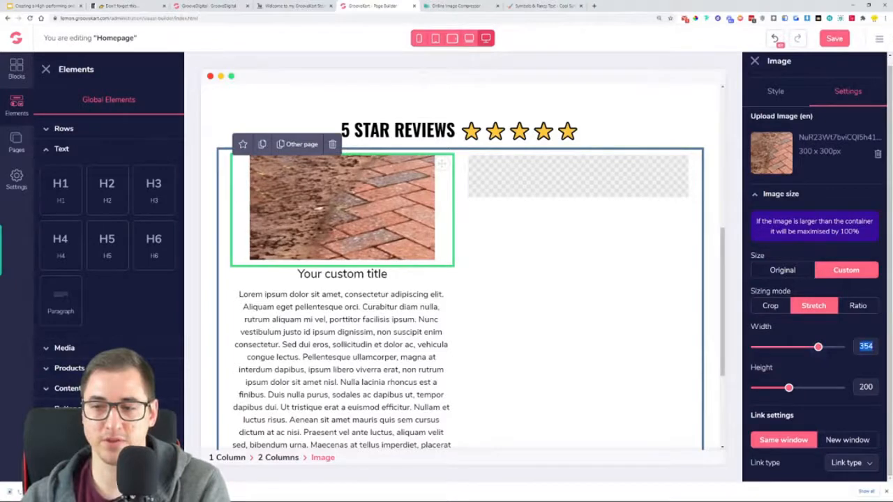
pyautogui.write('350')
pyautogui.doubleClick(865, 386)
pyautogui.write('350')
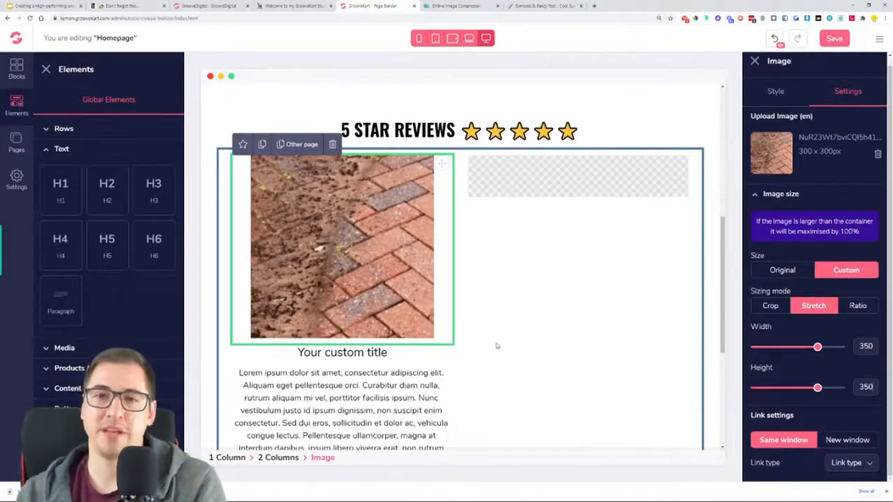
# Try the Crop and Ratio sizing modes on the brick image and return it to its original size
pyautogui.moveTo(842, 152); pyautogui.dragTo(806, 152)
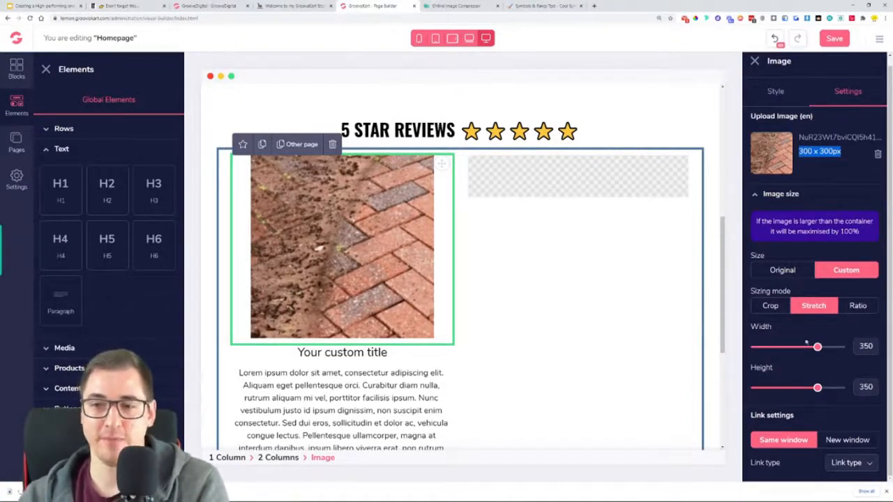
pyautogui.click(773, 308)
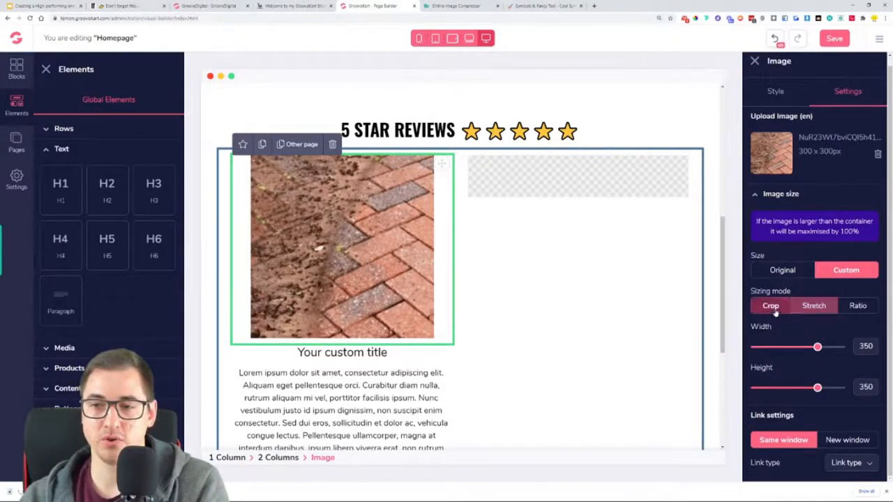
pyautogui.click(863, 310)
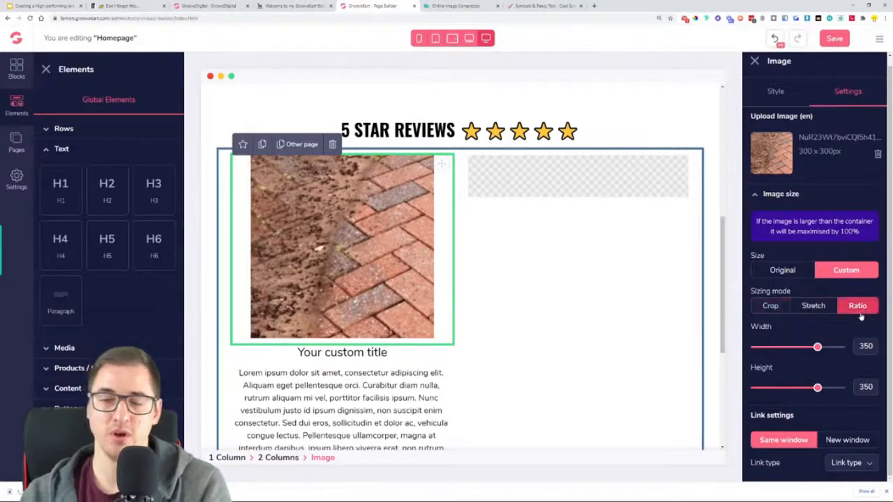
pyautogui.click(781, 274)
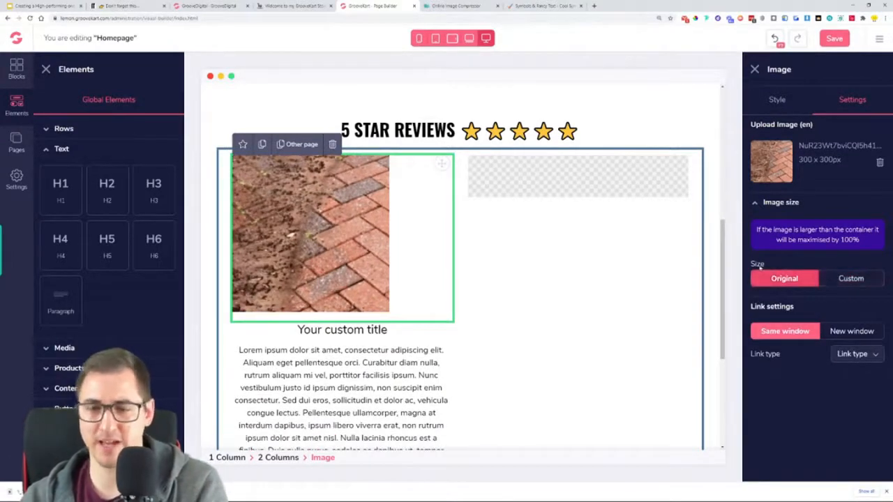
pyautogui.click(781, 204)
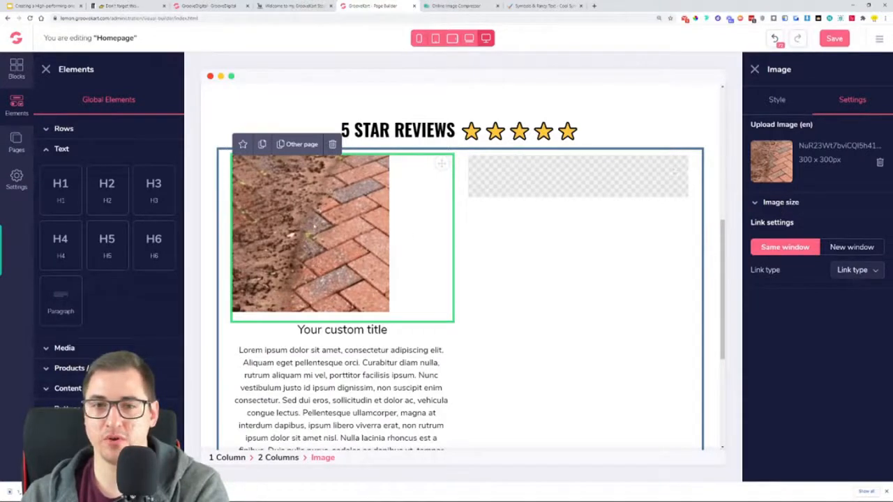
# Set the brick image's block alignment to Center
pyautogui.click(779, 99)
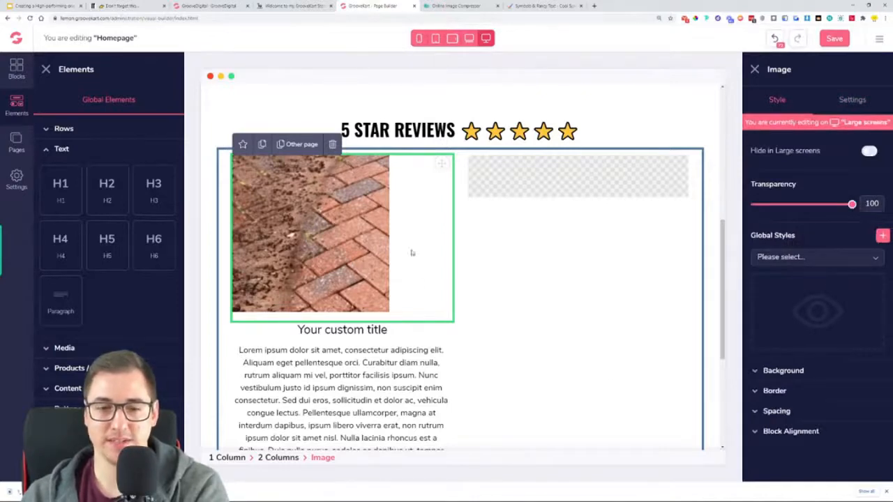
pyautogui.click(795, 434)
pyautogui.click(818, 458)
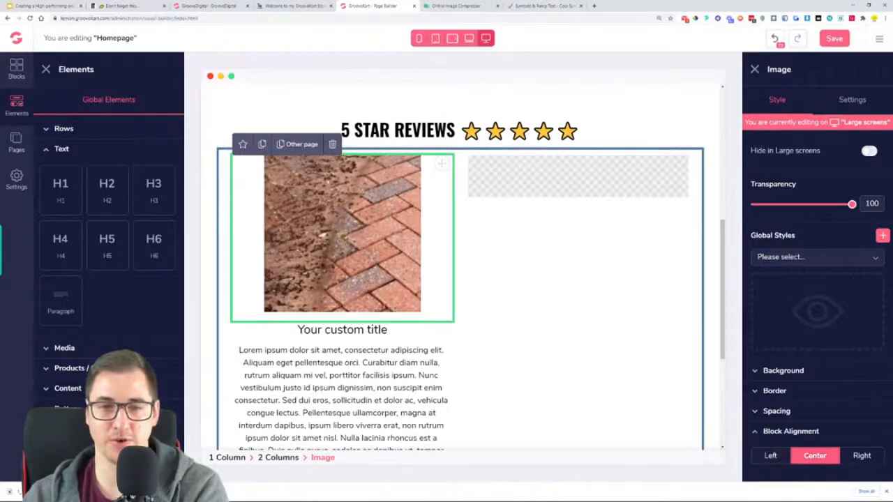
# Copy the heading "THIS IS COOL" with its quotation marks from the reference store page and replace the left column's custom title with it
pyautogui.click(343, 328)
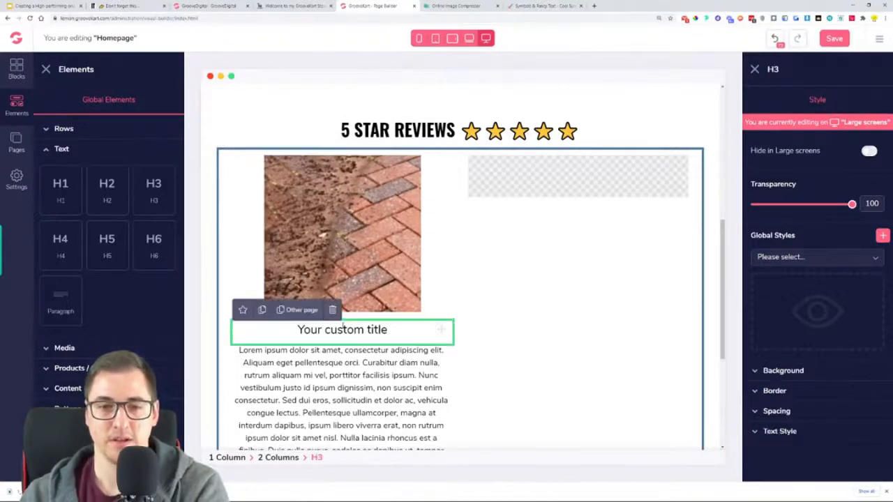
pyautogui.click(294, 6)
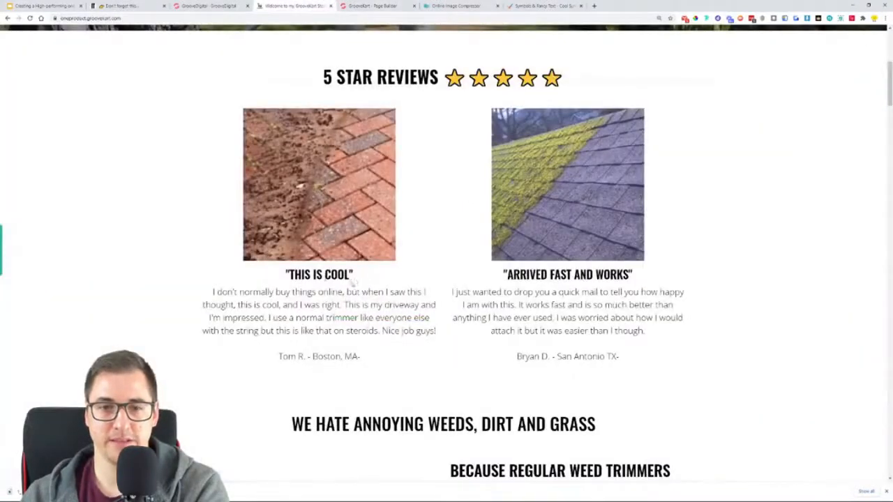
pyautogui.moveTo(353, 279); pyautogui.dragTo(284, 277)
pyautogui.rightClick(287, 278)
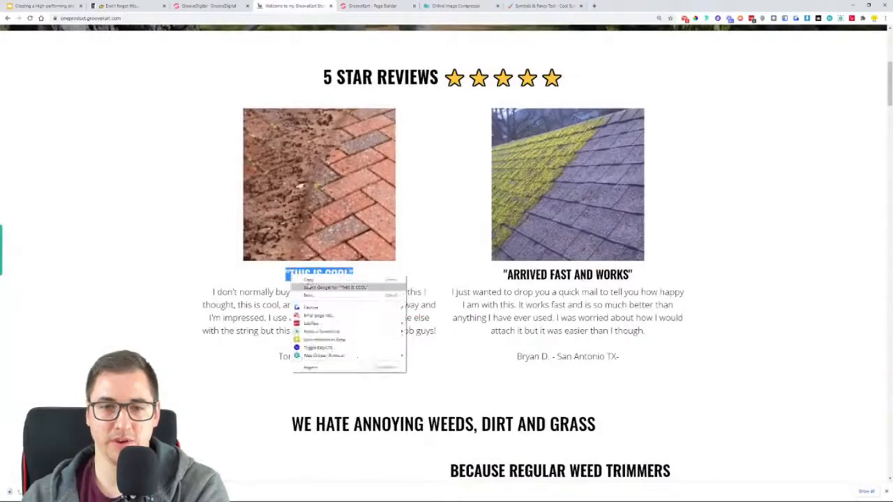
pyautogui.click(315, 283)
pyautogui.click(371, 5)
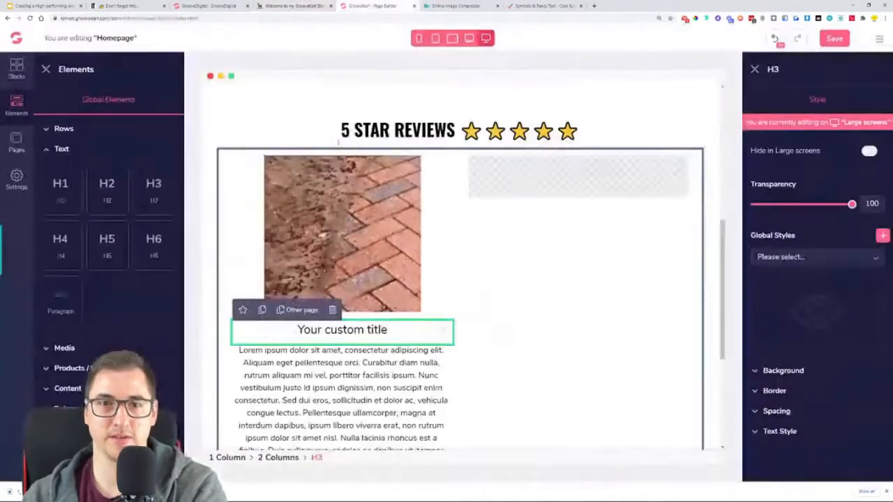
pyautogui.click(333, 330)
pyautogui.tripleClick(332, 330)
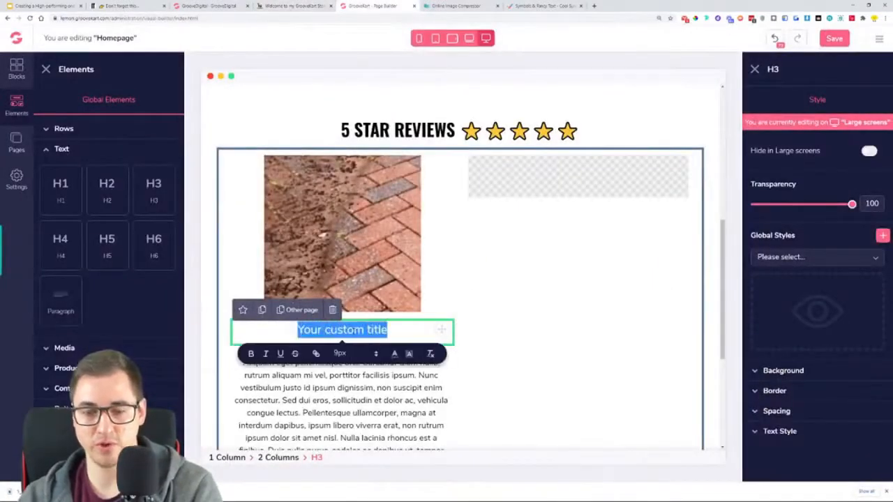
pyautogui.hotkey('ctrl', 'v')
pyautogui.press('BackSpace')
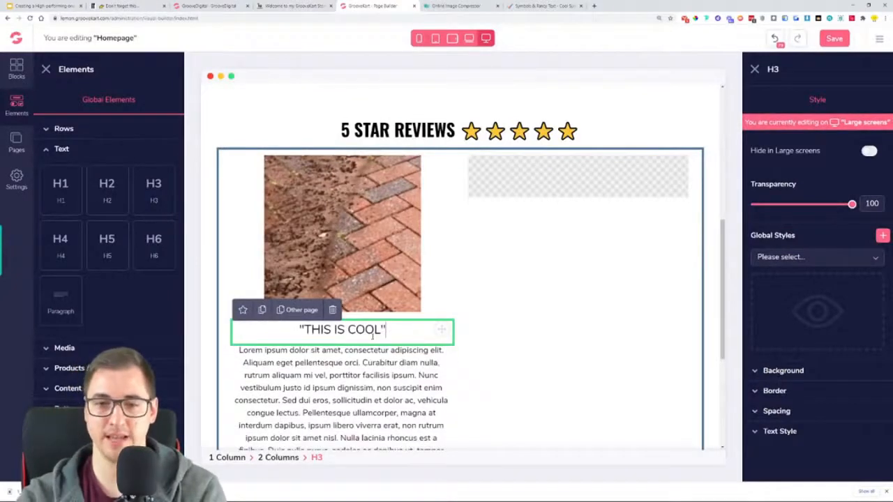
# Style the left review heading with the Oswald font, size 29 and Semi bold weight
pyautogui.click(825, 434)
pyautogui.scroll(-2, 816, 390)
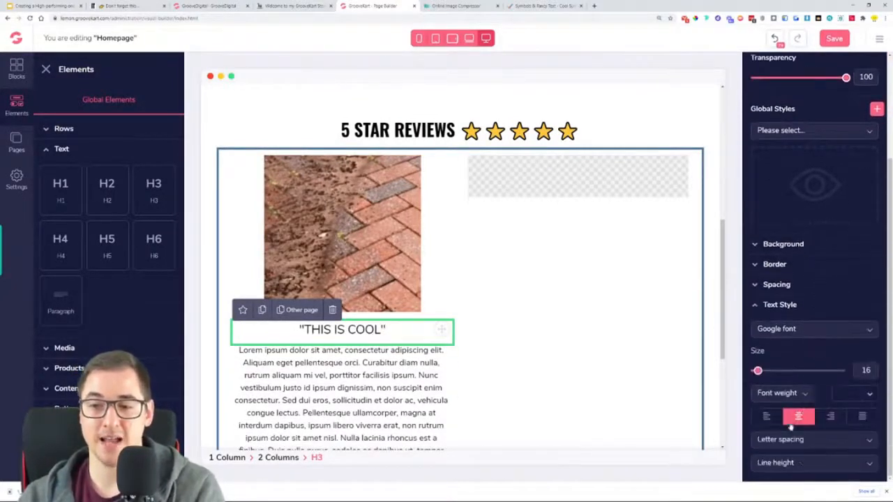
pyautogui.click(802, 328)
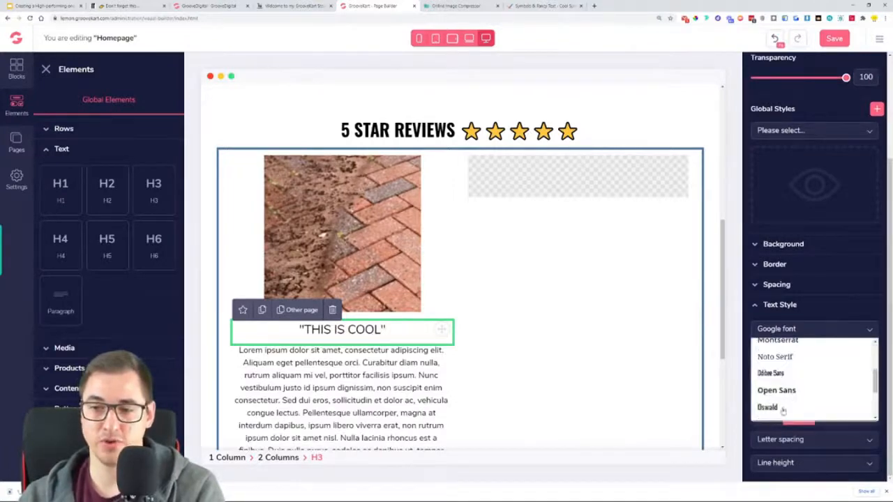
pyautogui.click(780, 410)
pyautogui.moveTo(757, 372); pyautogui.dragTo(771, 371)
pyautogui.click(793, 395)
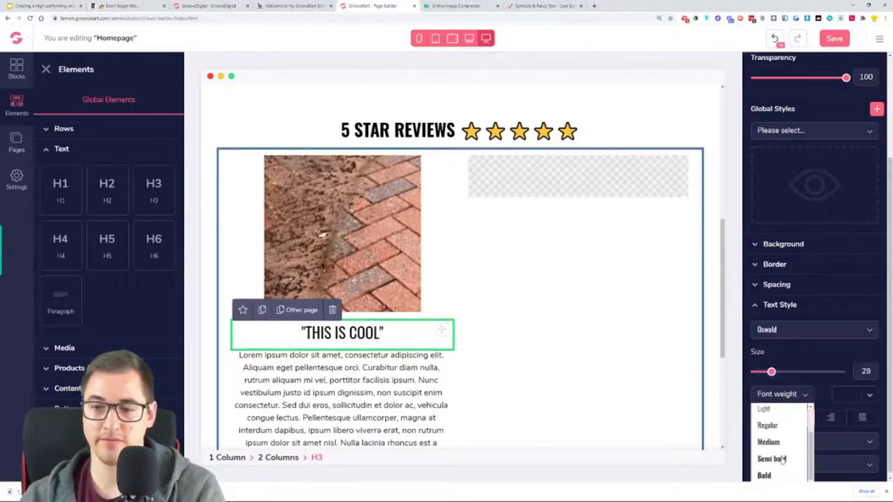
pyautogui.click(782, 459)
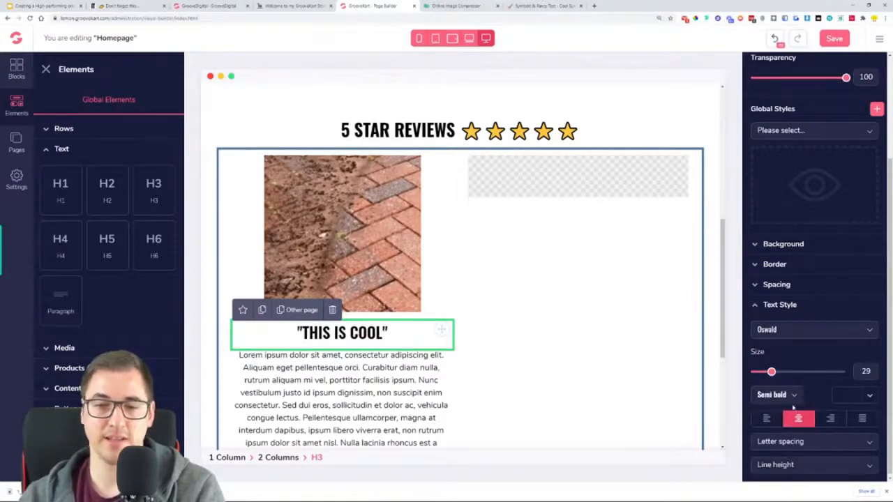
# Copy the left review text with its signature line from the reference store page and replace the left column's placeholder paragraph with it
pyautogui.click(307, 6)
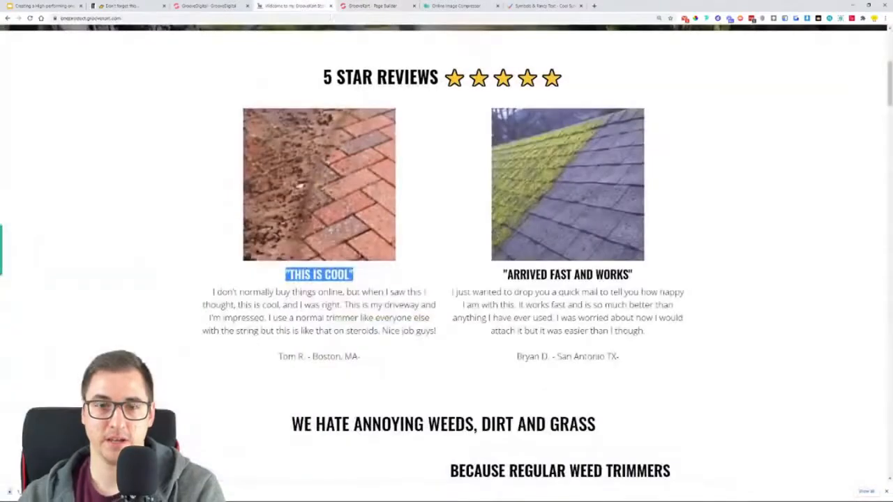
pyautogui.moveTo(214, 291); pyautogui.dragTo(392, 361)
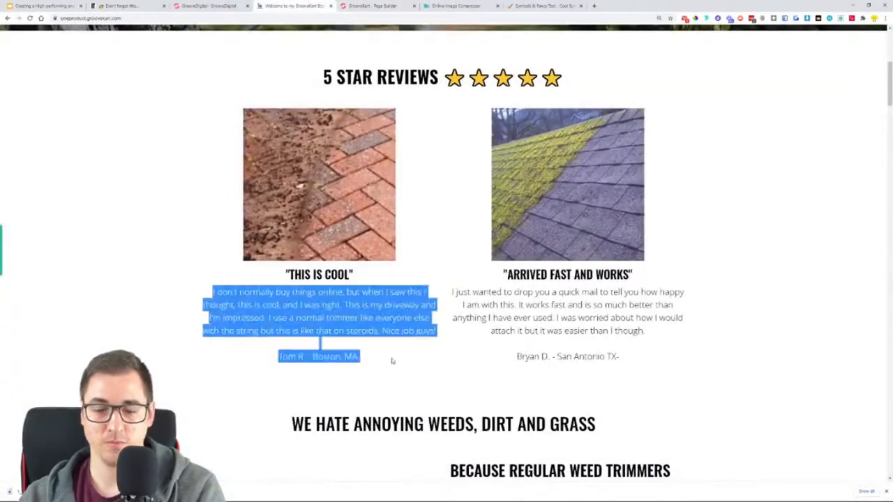
pyautogui.click(358, 5)
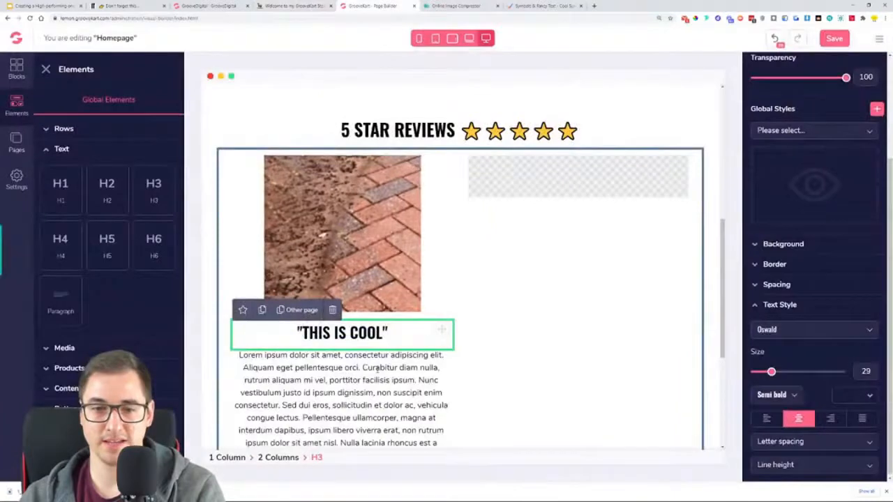
pyautogui.hotkey('ctrl', 'a')
pyautogui.hotkey('ctrl', 'v')
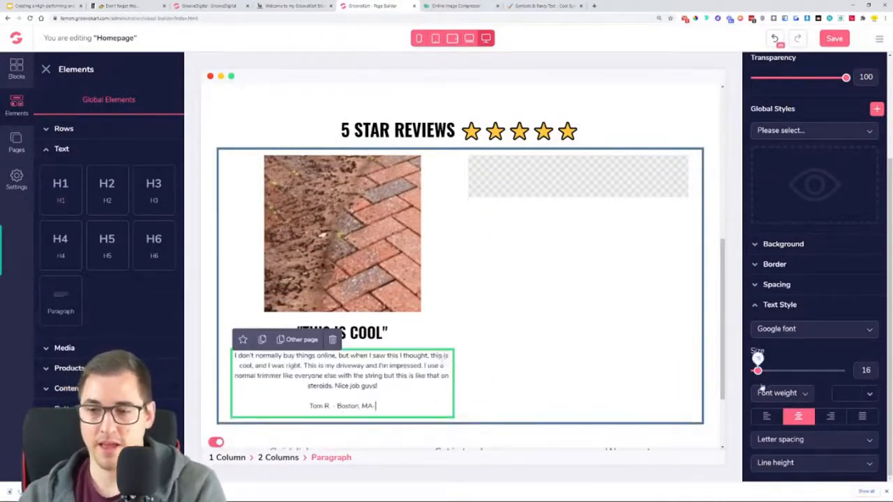
# Style the left review paragraph with the Open Sans font, size 17 and Light weight
pyautogui.click(806, 333)
pyautogui.scroll(-5, 806, 377)
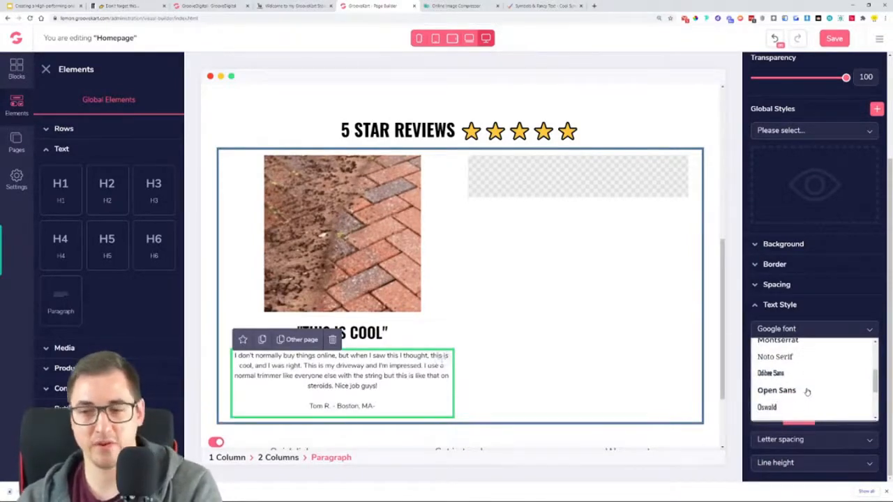
pyautogui.click(805, 391)
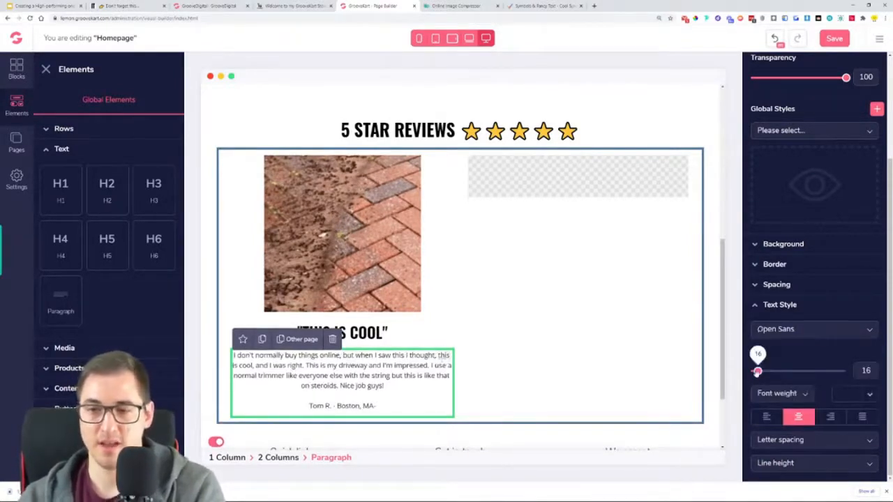
pyautogui.moveTo(757, 371); pyautogui.dragTo(761, 372)
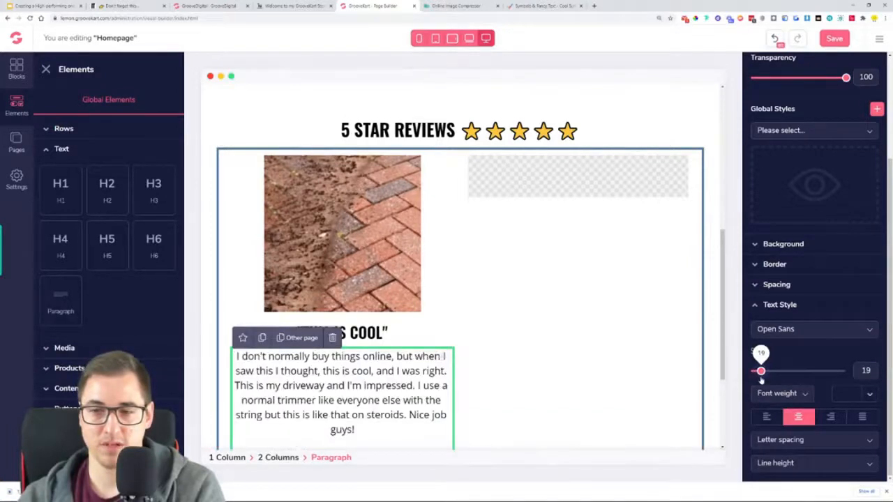
pyautogui.click(776, 393)
pyautogui.click(786, 431)
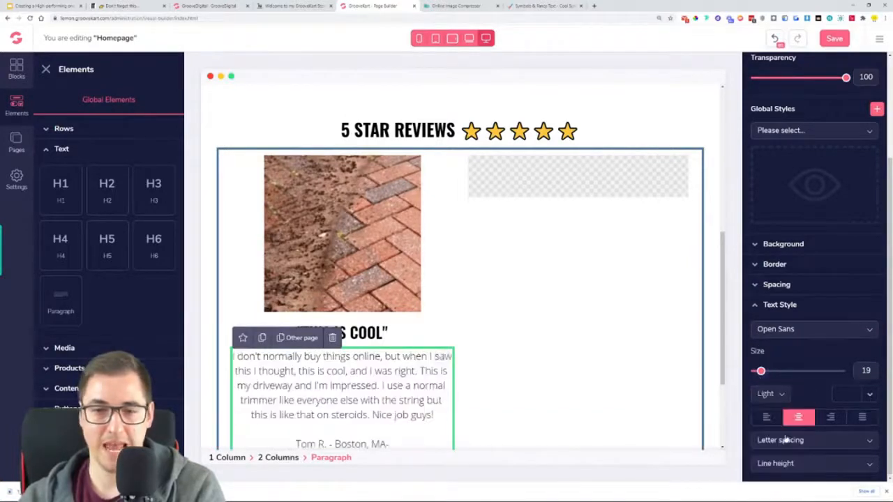
pyautogui.scroll(-1, 637, 359)
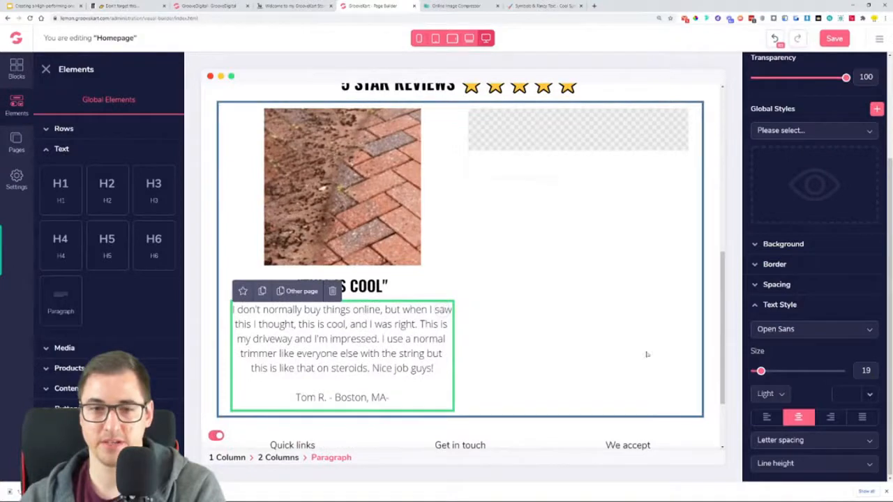
pyautogui.moveTo(760, 371); pyautogui.dragTo(758, 372)
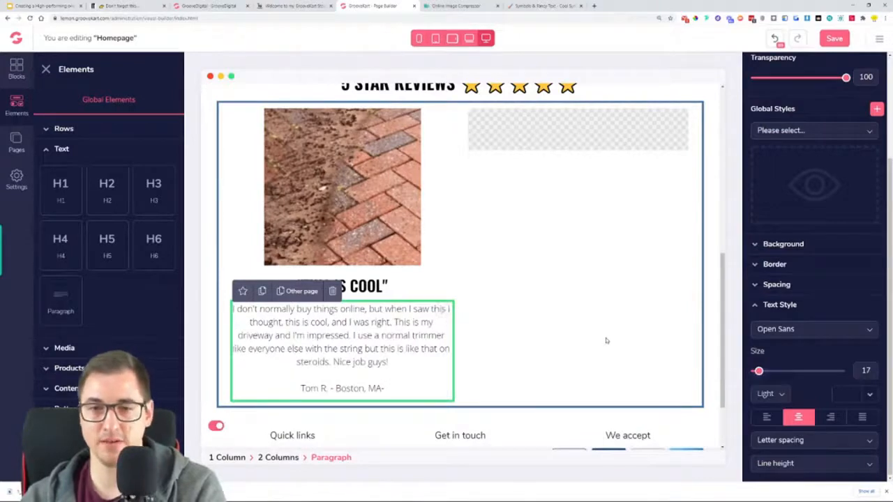
pyautogui.click(606, 340)
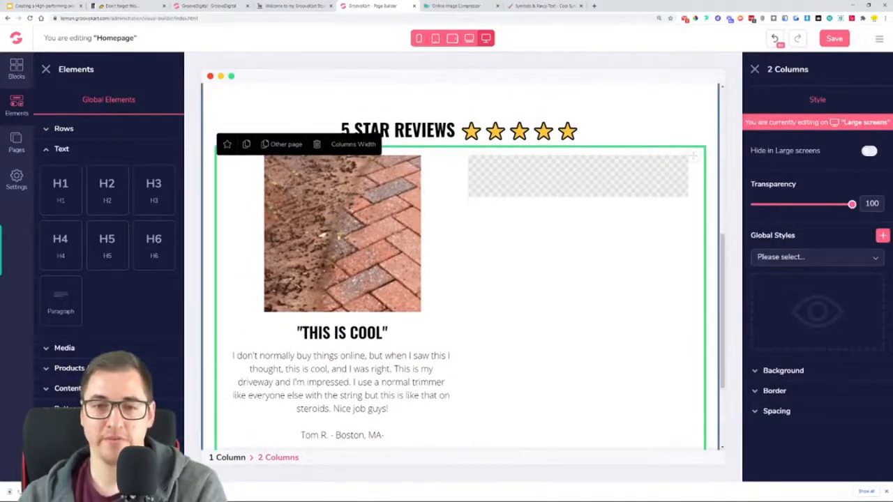
# Duplicate the left column's brick image and move the copy into the empty right column
pyautogui.click(342, 238)
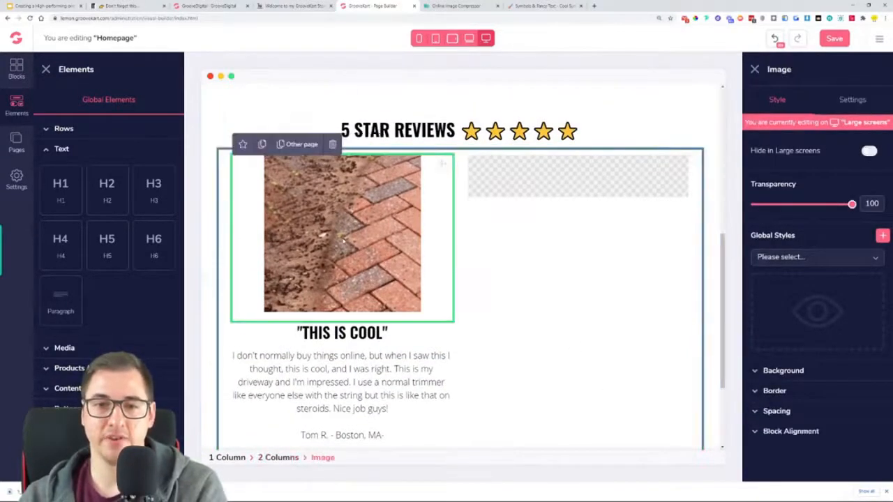
pyautogui.click(262, 144)
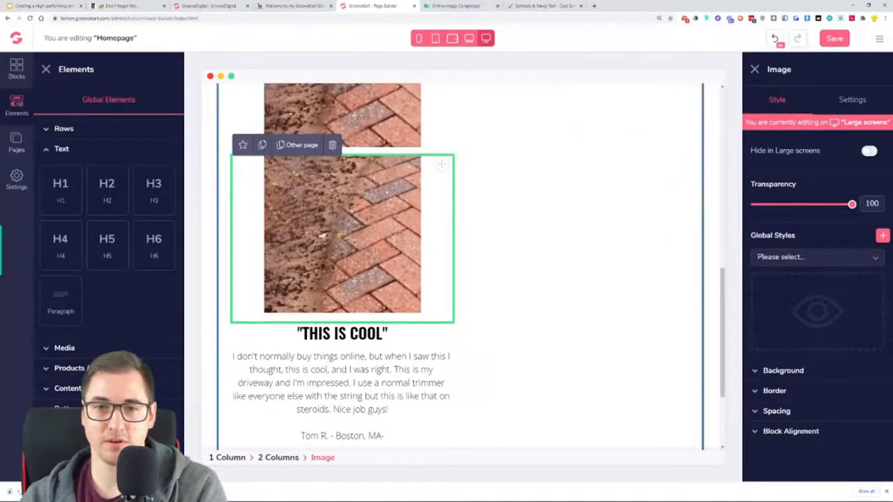
pyautogui.scroll(3, 444, 295)
pyautogui.moveTo(443, 350); pyautogui.dragTo(540, 282)
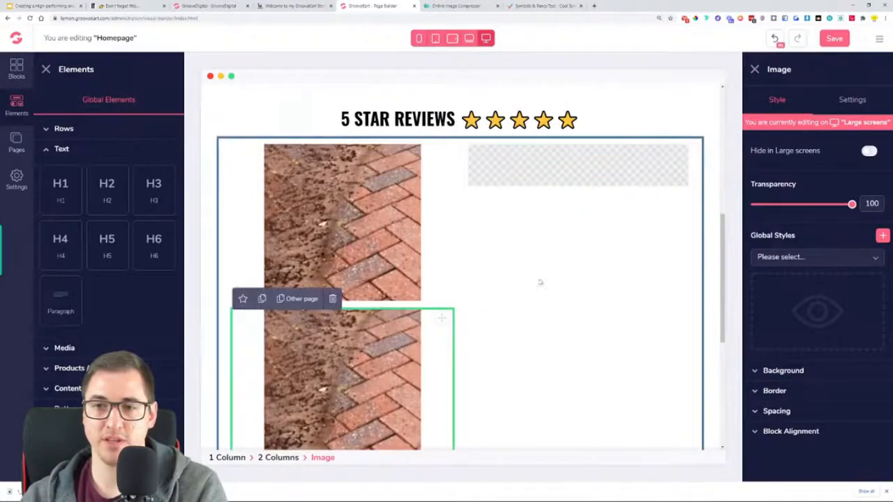
pyautogui.moveTo(442, 318); pyautogui.dragTo(558, 195)
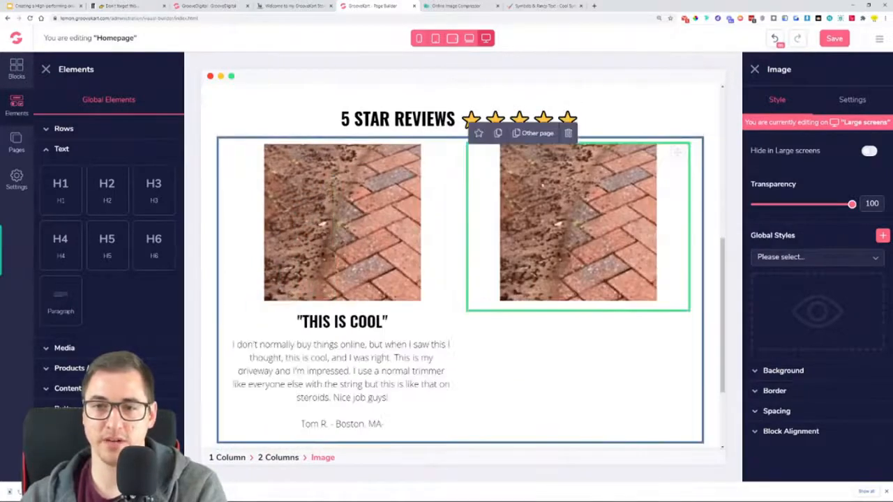
# Duplicate the left heading and review paragraph and place the copies below the image in the right column
pyautogui.click(357, 325)
pyautogui.click(262, 299)
pyautogui.moveTo(441, 318); pyautogui.dragTo(619, 282)
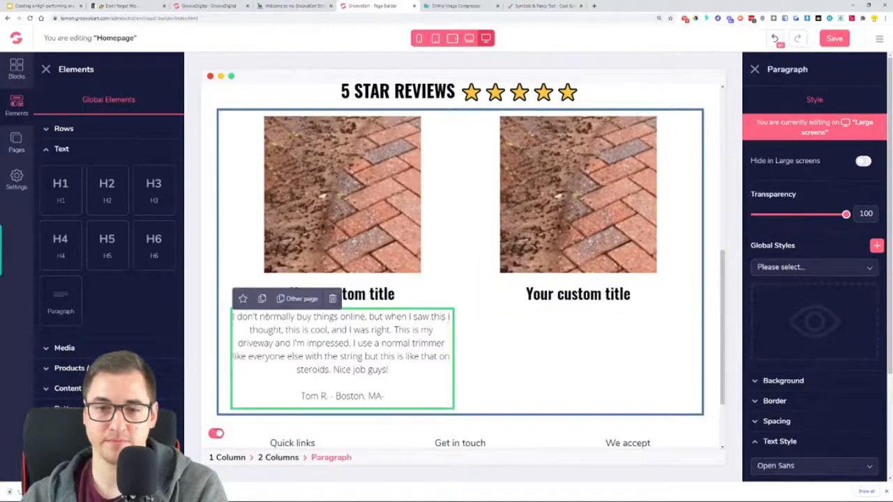
pyautogui.moveTo(443, 315); pyautogui.dragTo(629, 113)
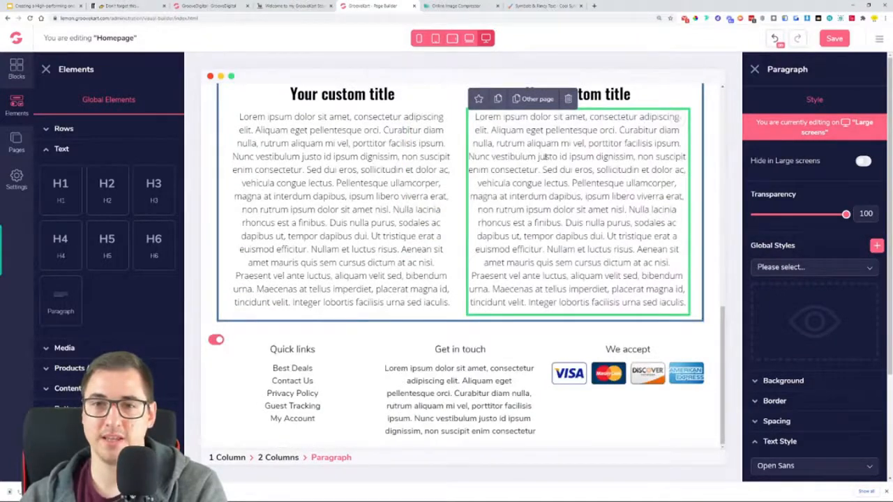
# Replace the left column's placeholder paragraph with the copied left review text again
pyautogui.scroll(2, 351, 219)
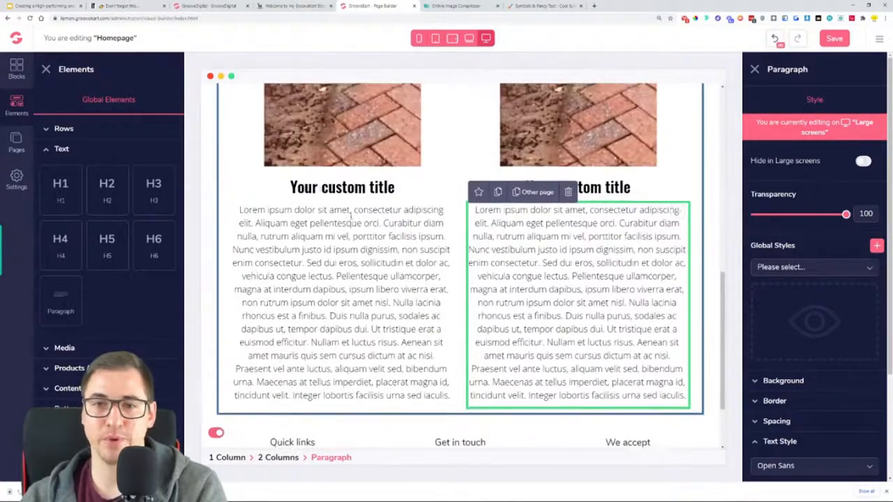
pyautogui.click(321, 188)
pyautogui.doubleClick(343, 250)
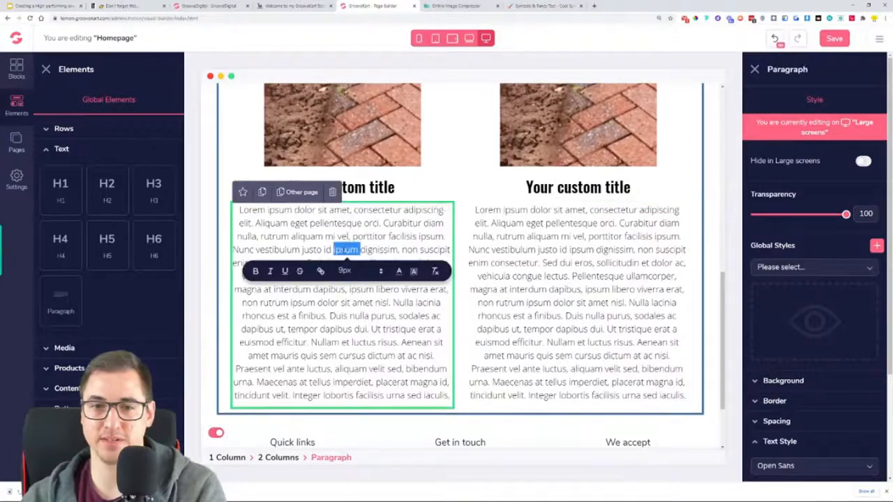
pyautogui.hotkey('ctrl', 'a')
pyautogui.hotkey('ctrl', 'v')
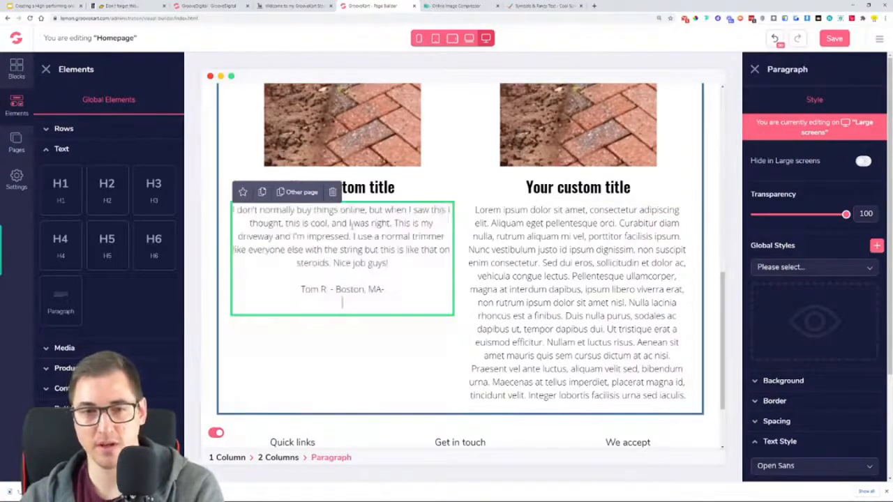
# Copy the right review text from the reference store page, replace the right column's placeholder paragraph with it and remove the trailing blank line
pyautogui.click(564, 289)
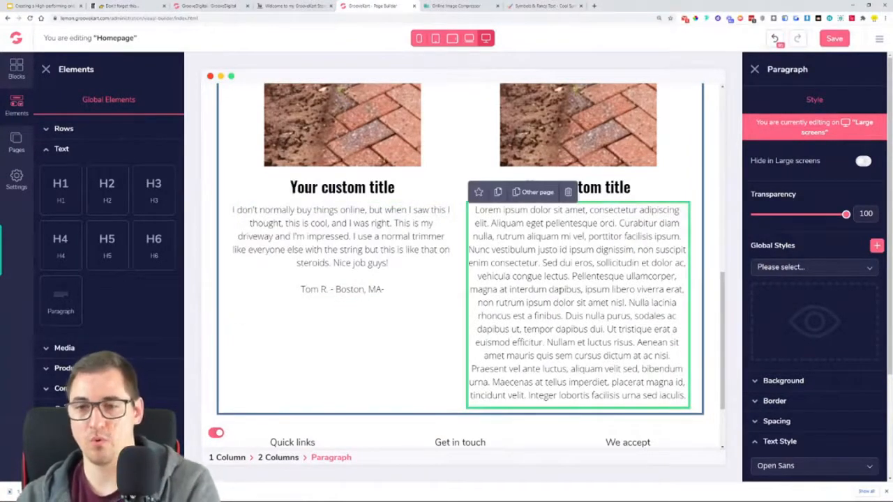
pyautogui.doubleClick(564, 289)
pyautogui.hotkey('ctrl', 'a')
pyautogui.click(296, 6)
pyautogui.doubleClick(575, 305)
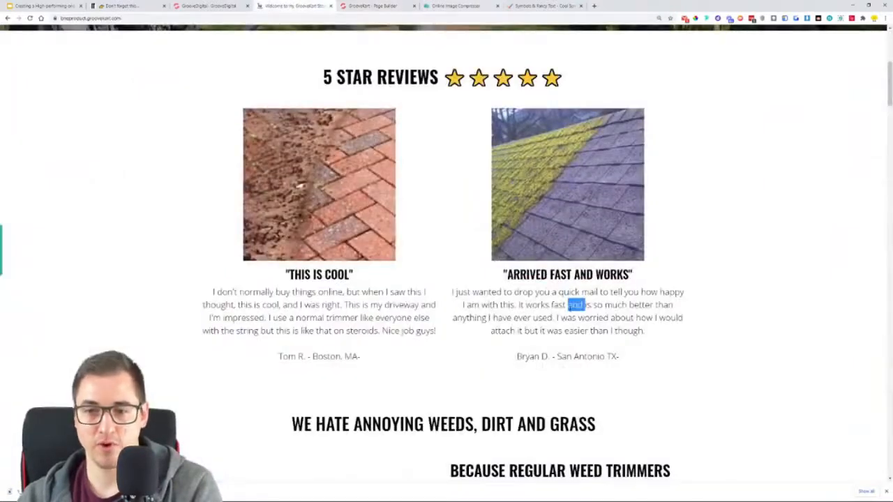
pyautogui.moveTo(451, 293); pyautogui.dragTo(650, 363)
pyautogui.hotkey('ctrl', 'c')
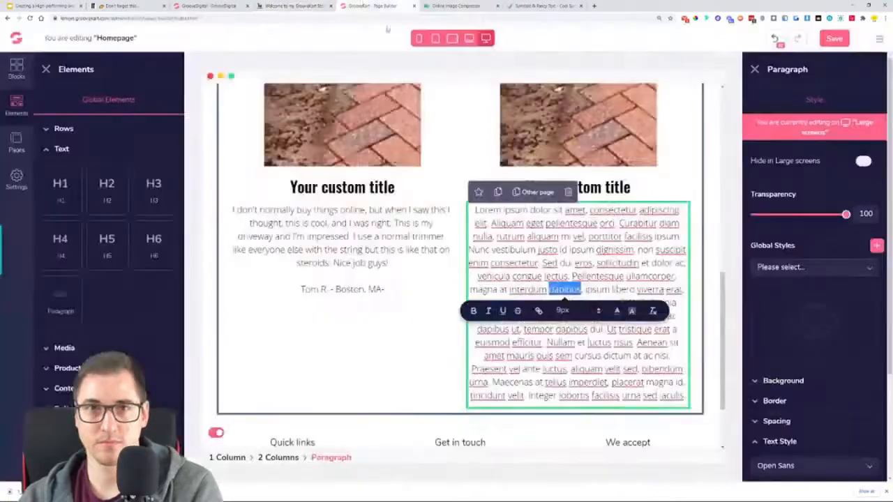
pyautogui.click(370, 6)
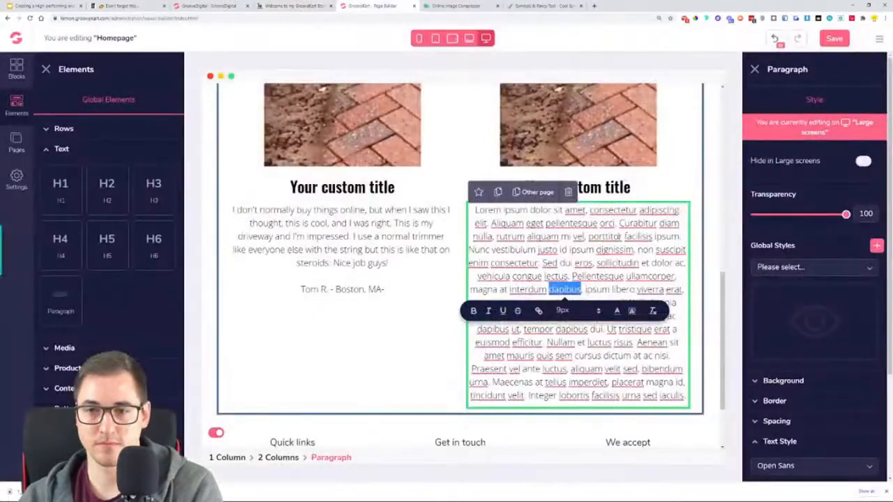
pyautogui.hotkey('ctrl', 'a')
pyautogui.hotkey('ctrl', 'v')
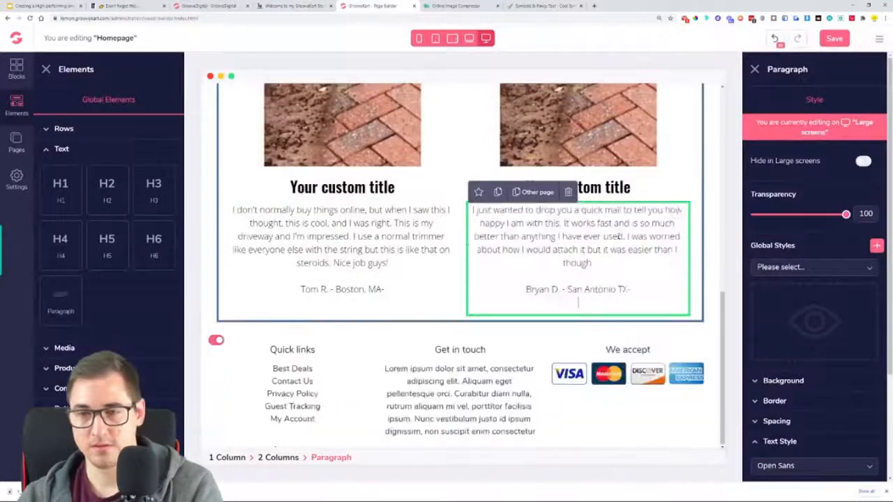
pyautogui.press('BackSpace')
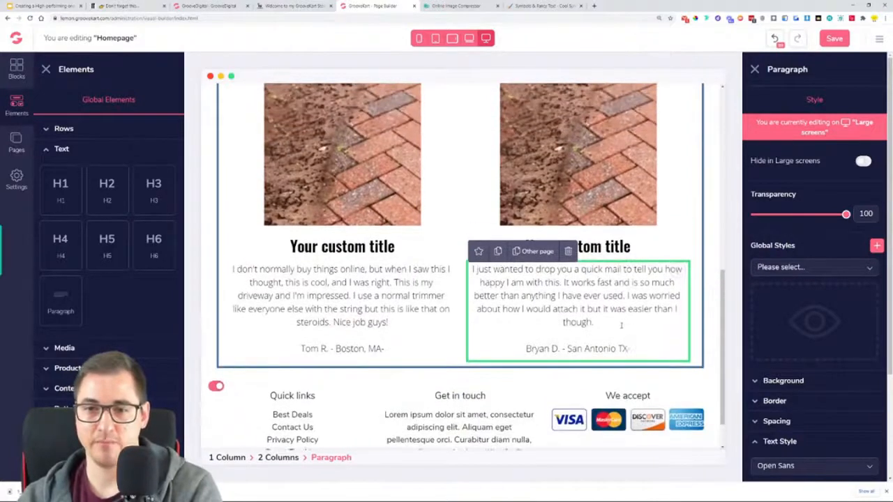
# Copy the heading "THIS IS COOL" from the reference store page and replace the left column's custom title with it, without extra lines
pyautogui.scroll(1, 632, 302)
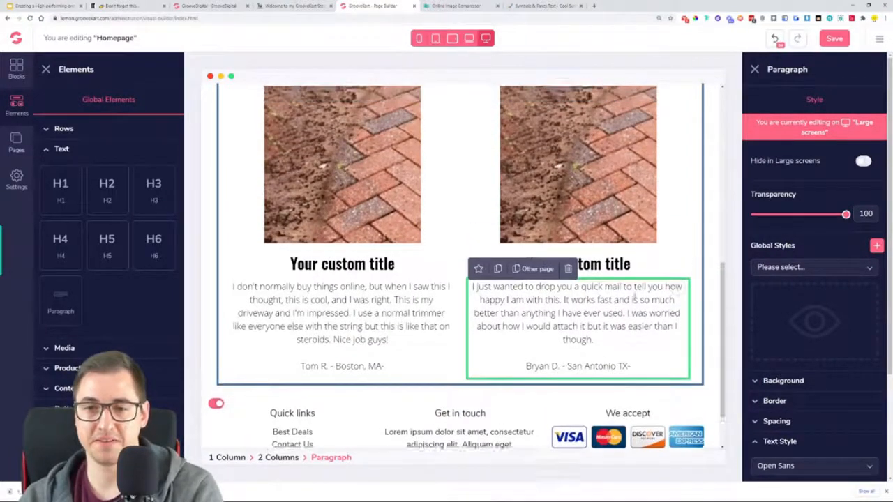
pyautogui.click(298, 6)
pyautogui.moveTo(353, 274); pyautogui.dragTo(286, 274)
pyautogui.hotkey('ctrl', 'c')
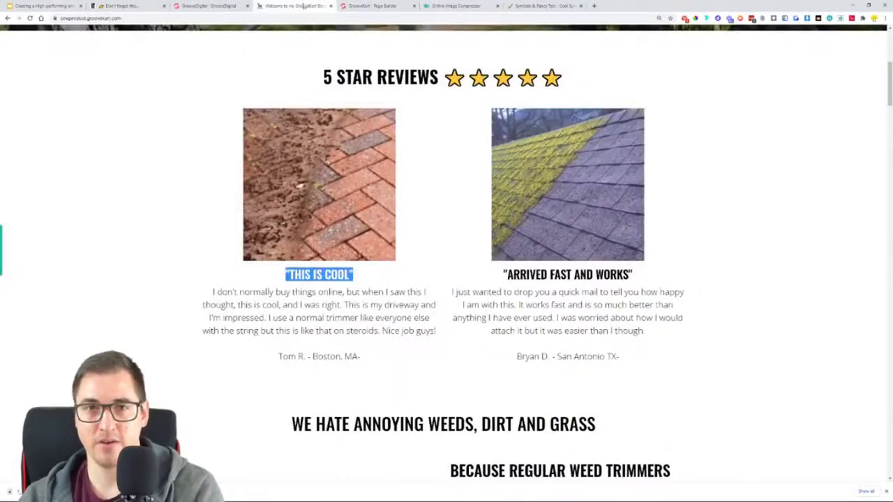
pyautogui.click(370, 6)
pyautogui.tripleClick(338, 291)
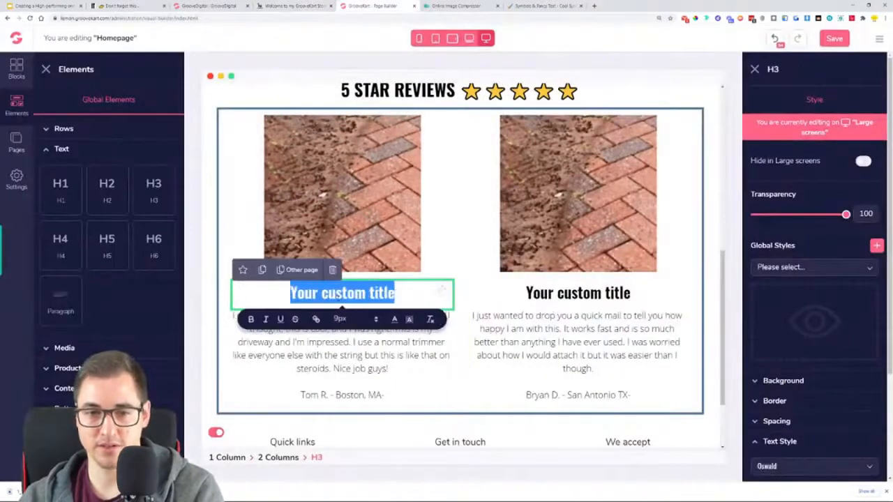
pyautogui.hotkey('ctrl', 'v')
pyautogui.press('BackSpace')
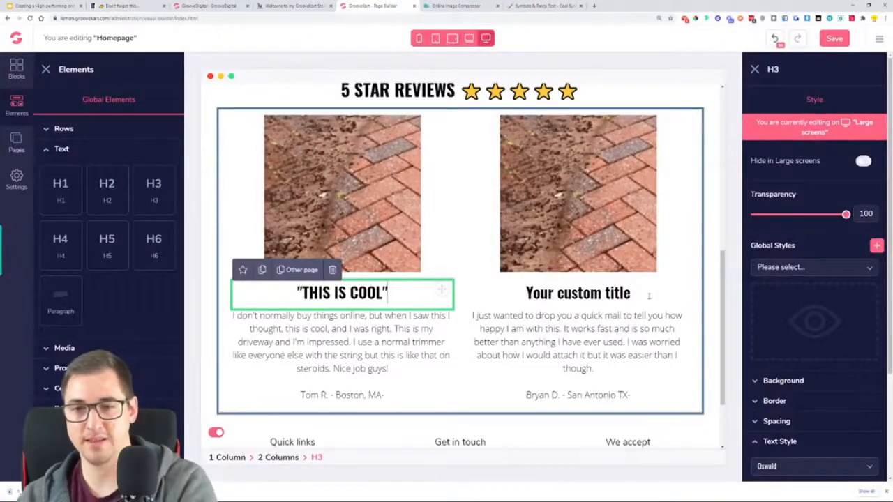
# Copy the heading "ARRIVED FAST AND WORKS" from the reference store page and replace the right column's custom title, removing the extra blank lines
pyautogui.click(311, 5)
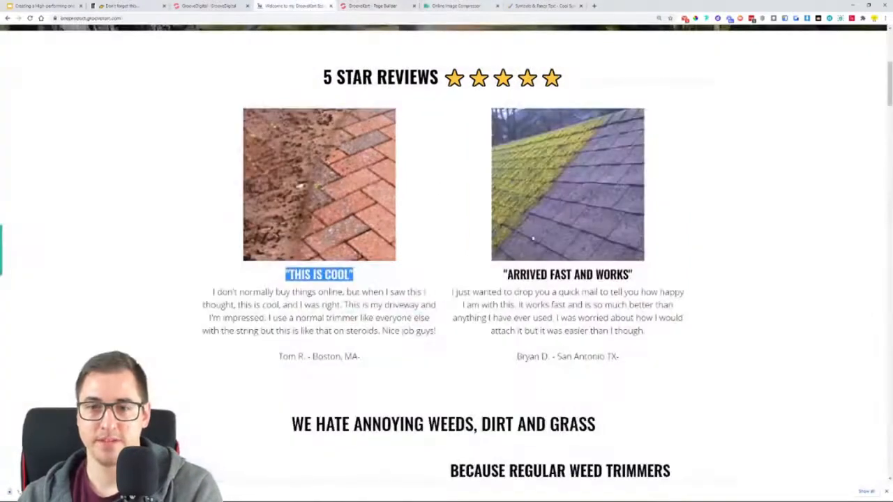
pyautogui.tripleClick(565, 274)
pyautogui.hotkey('ctrl', 'c')
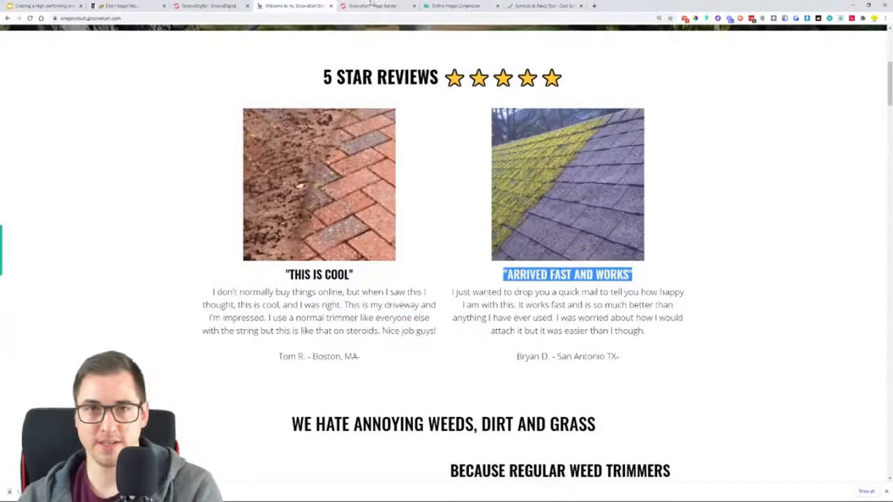
pyautogui.click(370, 5)
pyautogui.doubleClick(563, 293)
pyautogui.tripleClick(564, 293)
pyautogui.hotkey('ctrl', 'v')
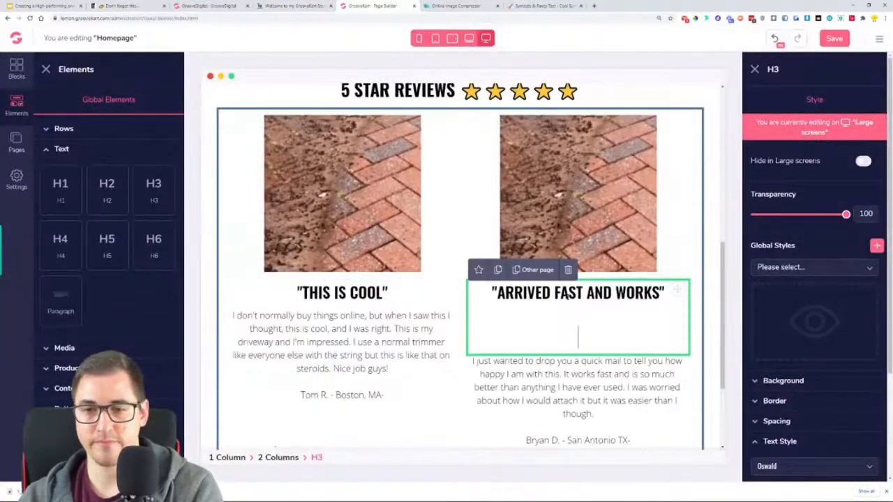
pyautogui.press('BackSpace')
pyautogui.press('BackSpace')
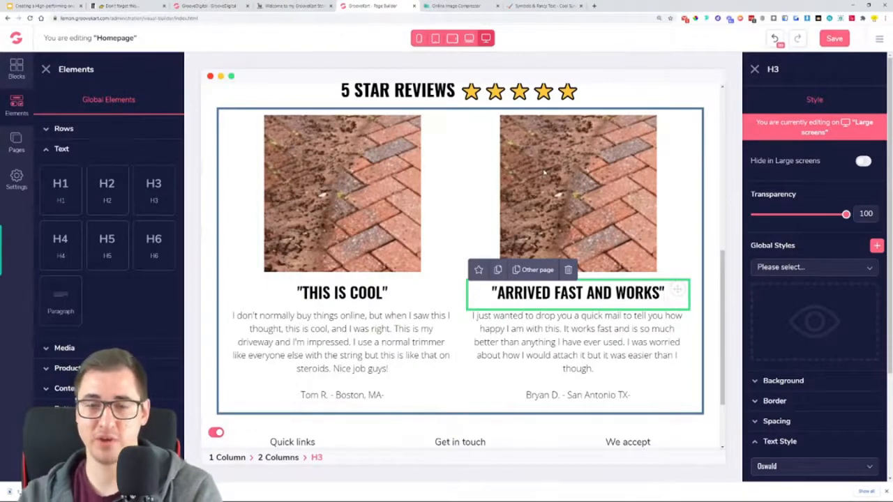
# Replace the right review column's image with the 300 x 300 px mossy roof picture from the OneProductStore folder
pyautogui.click(544, 172)
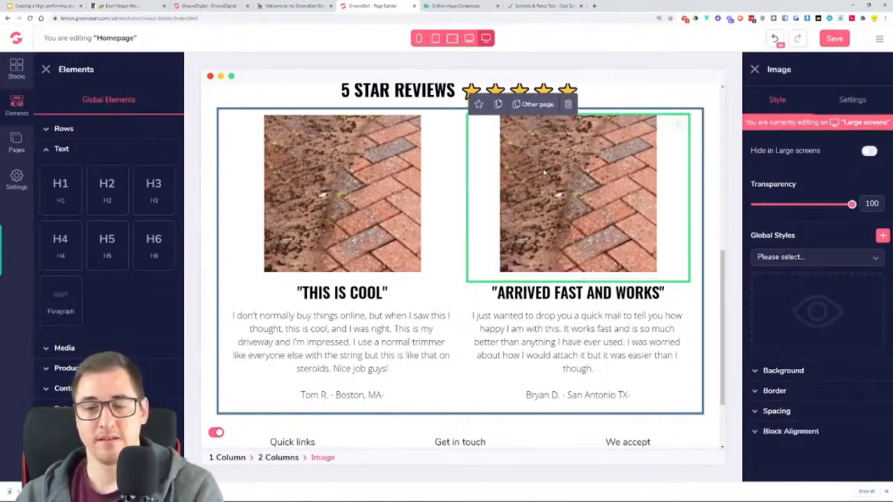
pyautogui.click(852, 100)
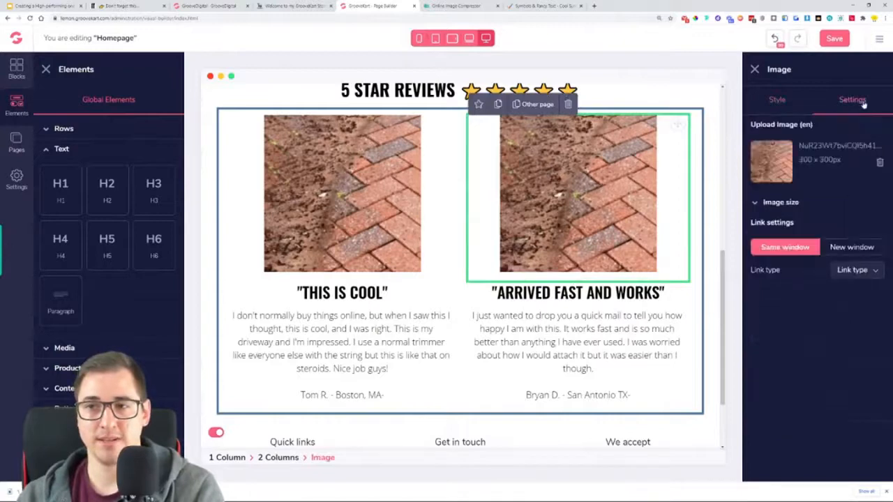
pyautogui.click(878, 163)
pyautogui.click(816, 202)
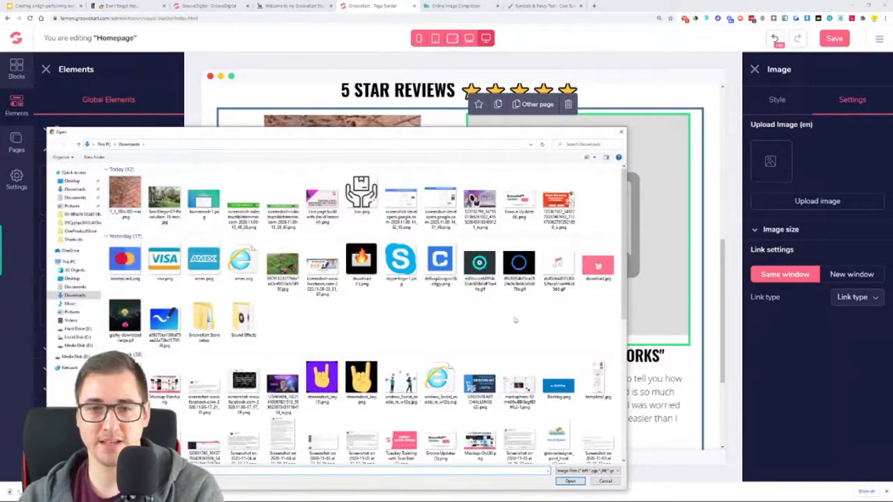
pyautogui.doubleClick(203, 317)
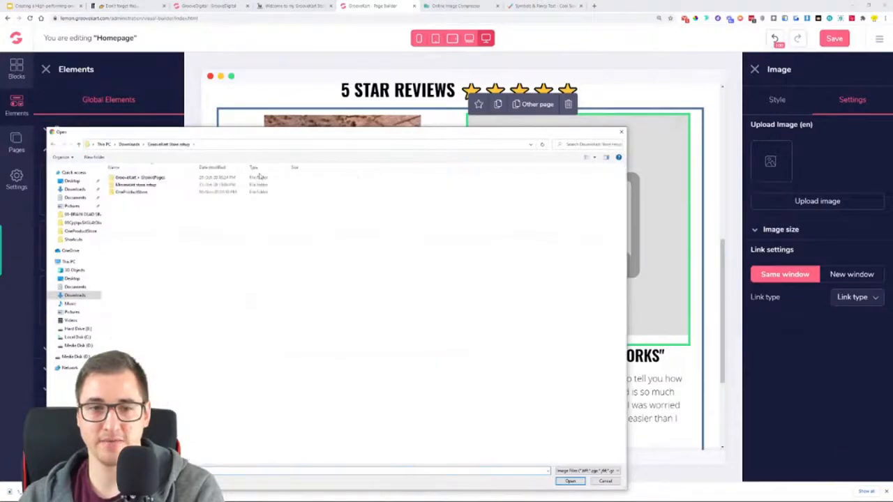
pyautogui.doubleClick(132, 192)
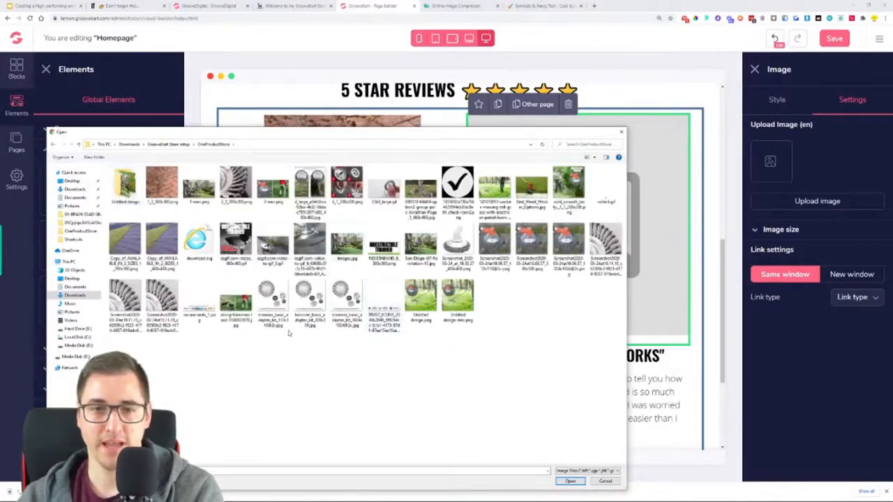
pyautogui.doubleClick(144, 245)
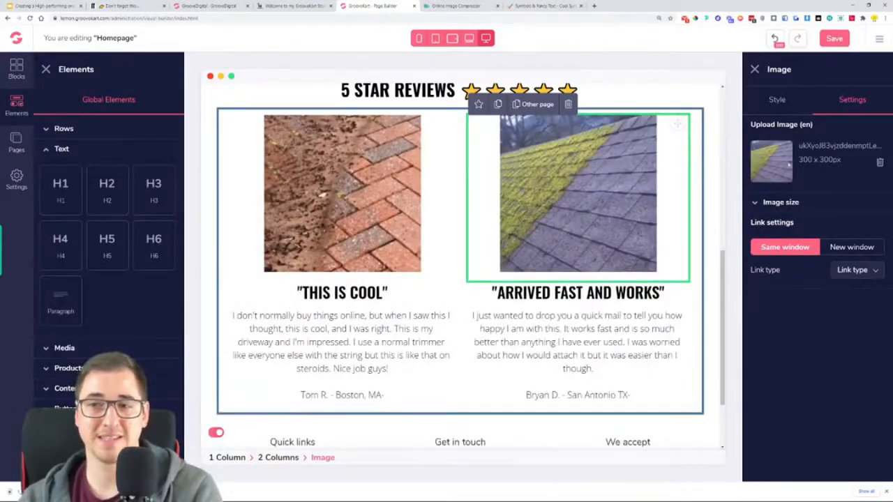
pyautogui.moveTo(841, 160); pyautogui.dragTo(799, 160)
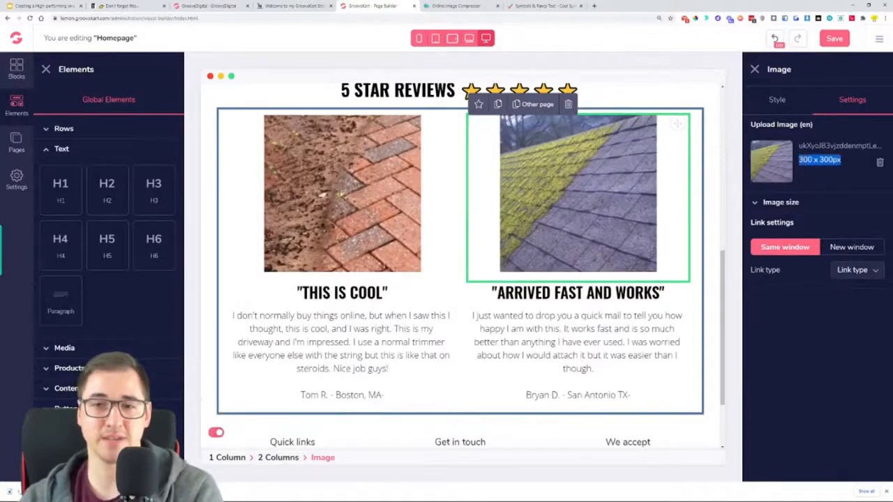
pyautogui.click(836, 180)
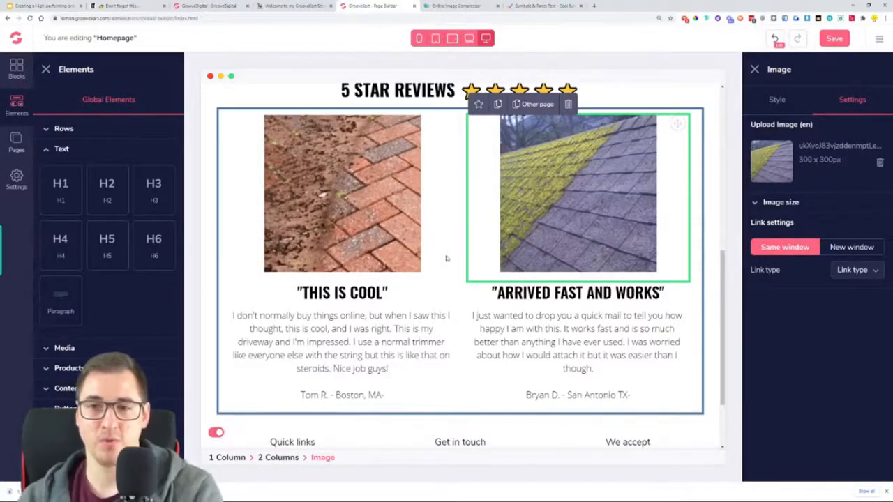
# Save the homepage and reload the page builder to check that the edits were kept
pyautogui.scroll(-2, 438, 218)
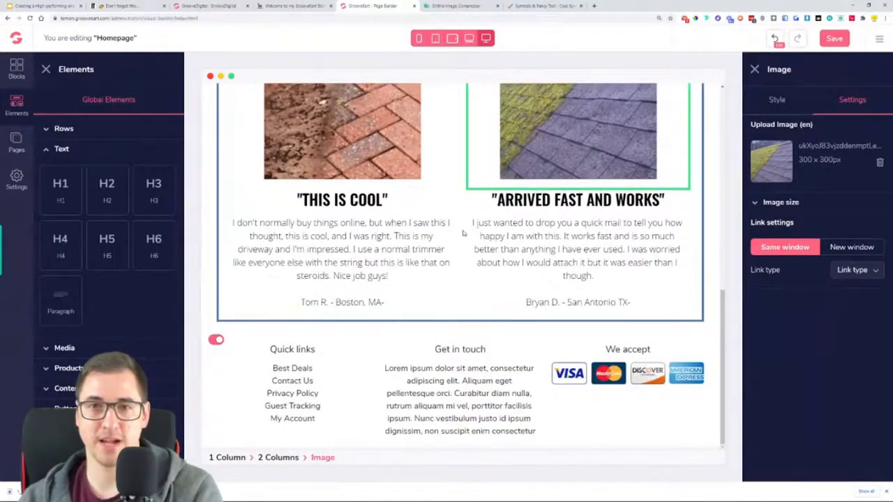
pyautogui.click(832, 39)
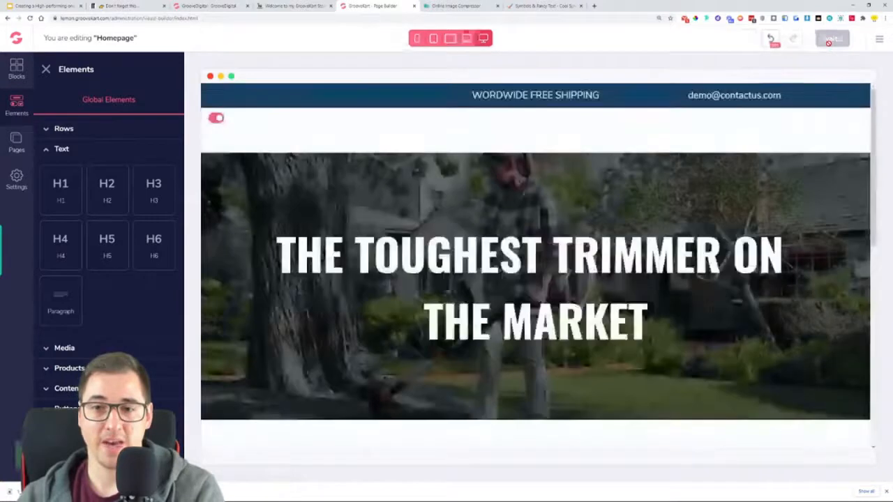
pyautogui.scroll(-4, 726, 176)
pyautogui.scroll(-1, 727, 176)
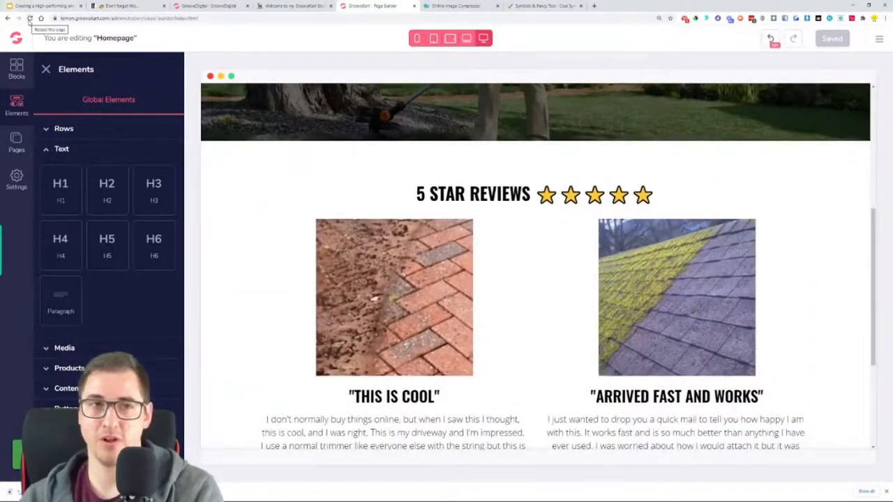
pyautogui.click(30, 19)
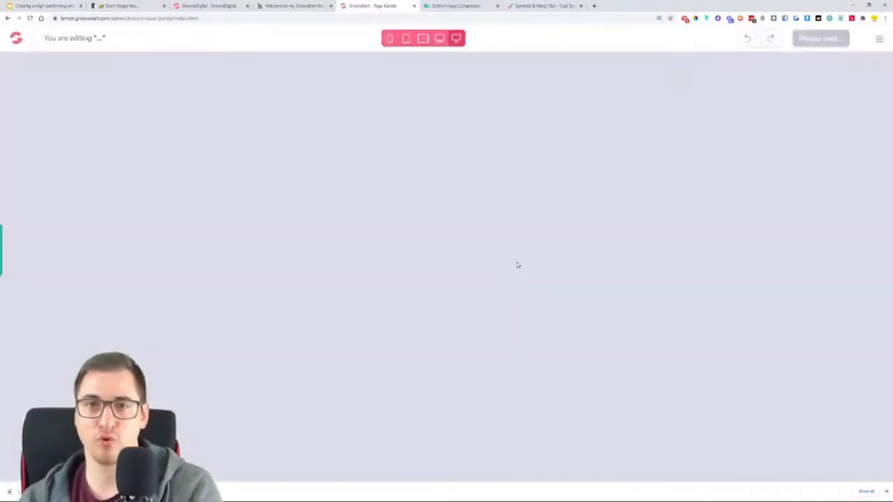
pyautogui.scroll(-3, 517, 263)
pyautogui.scroll(2, 517, 261)
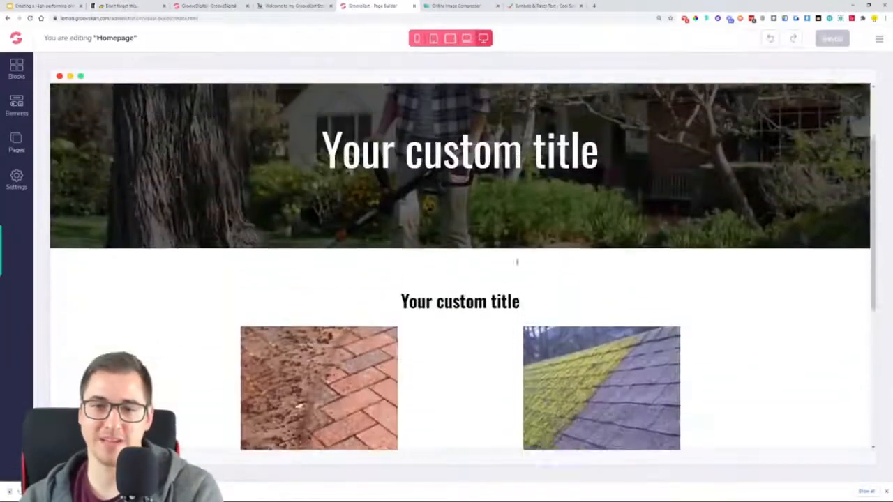
# Examine the hero title, the reviews section title and both review columns on the reloaded homepage
pyautogui.click(511, 222)
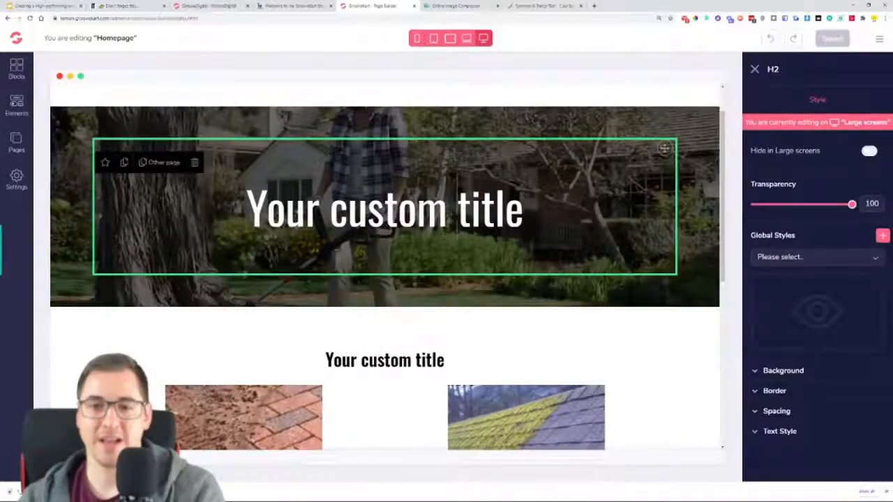
pyautogui.scroll(-5, 491, 195)
pyautogui.scroll(5, 416, 256)
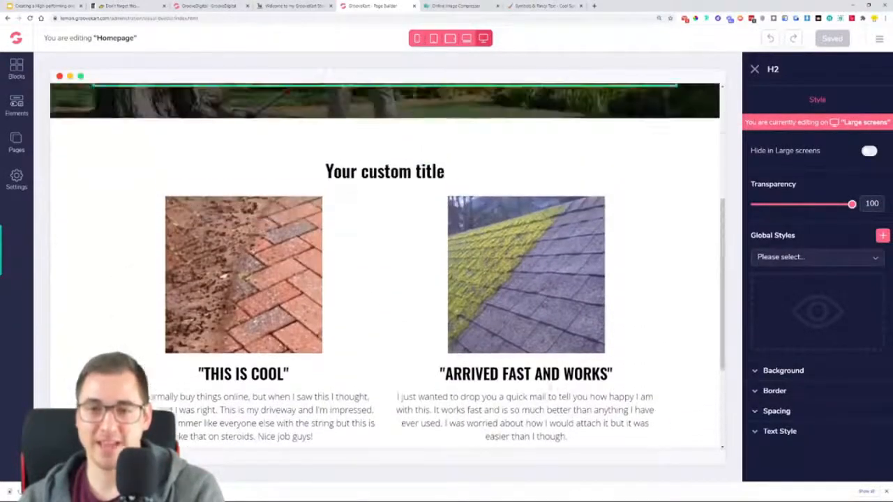
pyautogui.click(394, 243)
pyautogui.scroll(3, 395, 243)
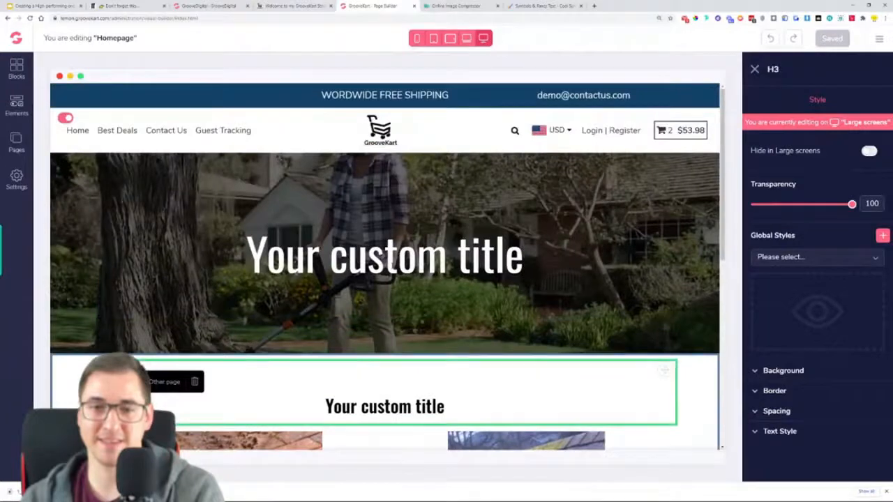
pyautogui.click(385, 256)
pyautogui.scroll(-2, 397, 268)
pyautogui.click(412, 309)
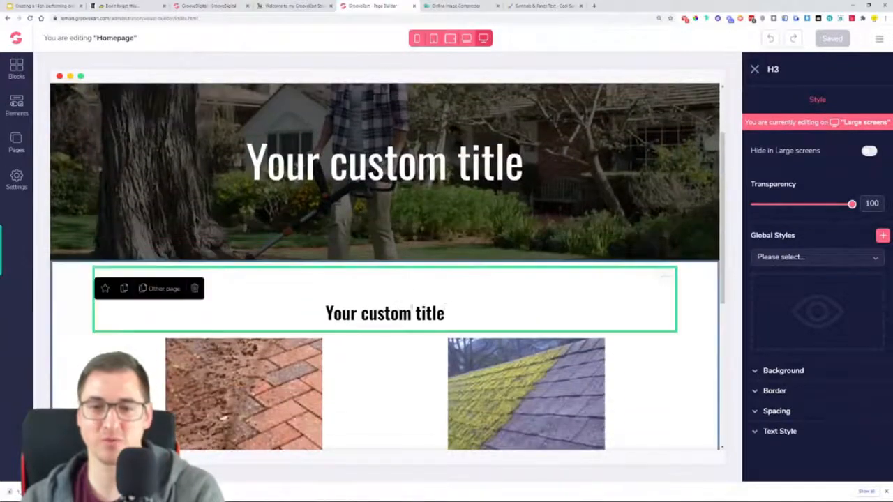
pyautogui.click(462, 220)
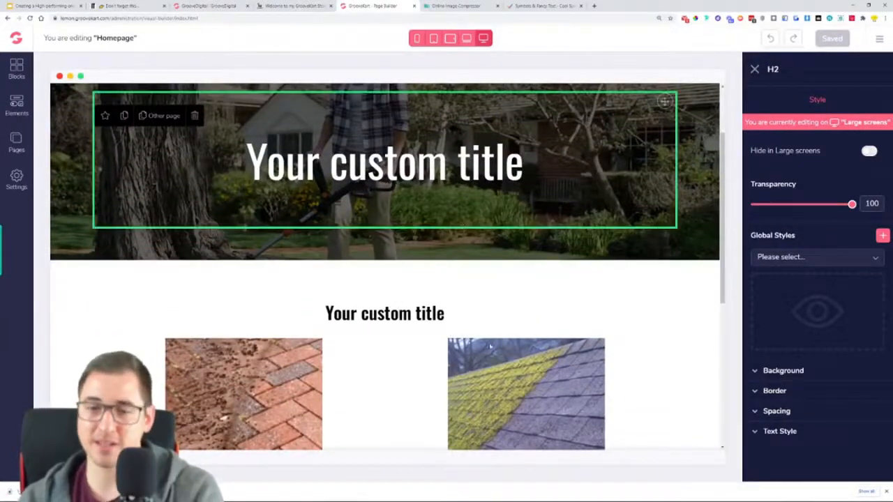
pyautogui.scroll(-1, 367, 311)
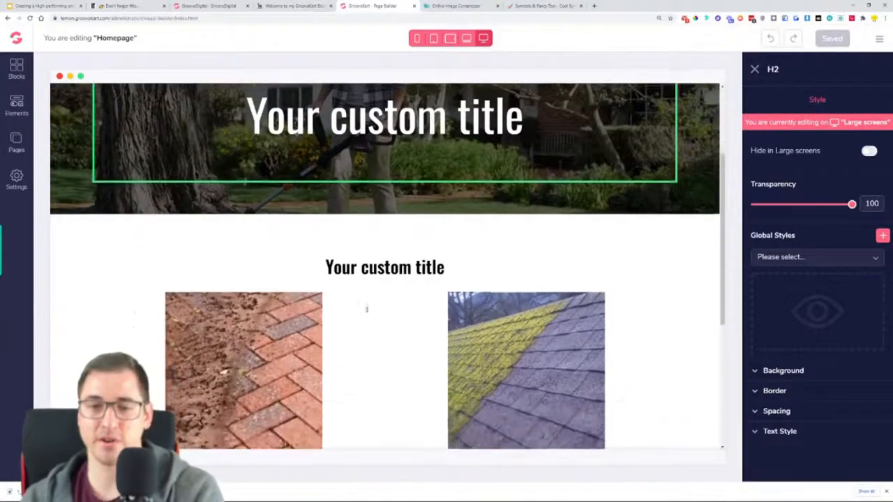
# Copy the heading "THE TOUGHEST TRIMMER ON THE MARKET" from the reference store page, replace the hero's custom title with it and save the homepage
pyautogui.click(292, 6)
pyautogui.scroll(5, 447, 279)
pyautogui.tripleClick(518, 233)
pyautogui.hotkey('ctrl', 'c')
pyautogui.click(377, 6)
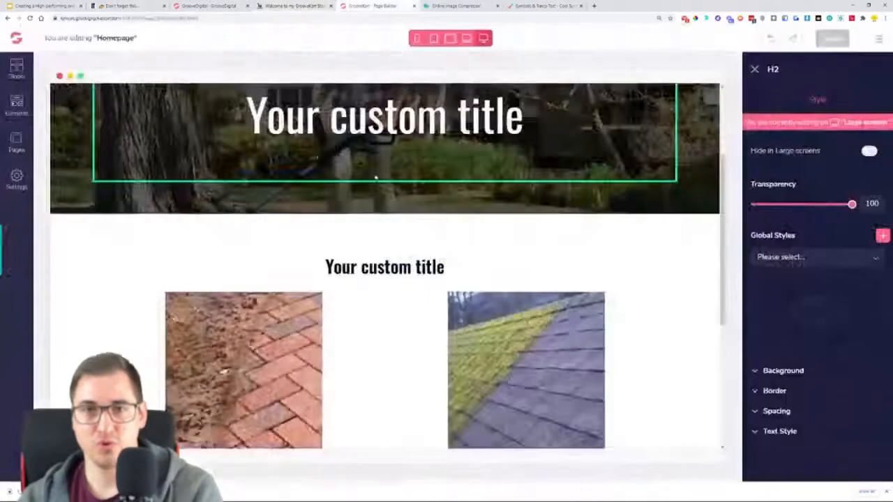
pyautogui.tripleClick(384, 122)
pyautogui.hotkey('ctrl', 'v')
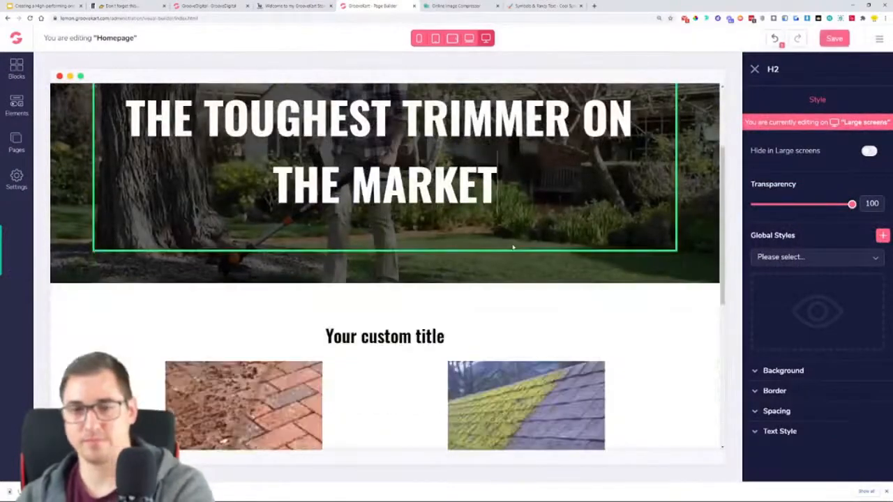
pyautogui.click(834, 38)
# Copy the "5 STAR REVIEWS" heading with its five stars from the reference store page, replace the reviews section's custom title and save the homepage
pyautogui.click(307, 5)
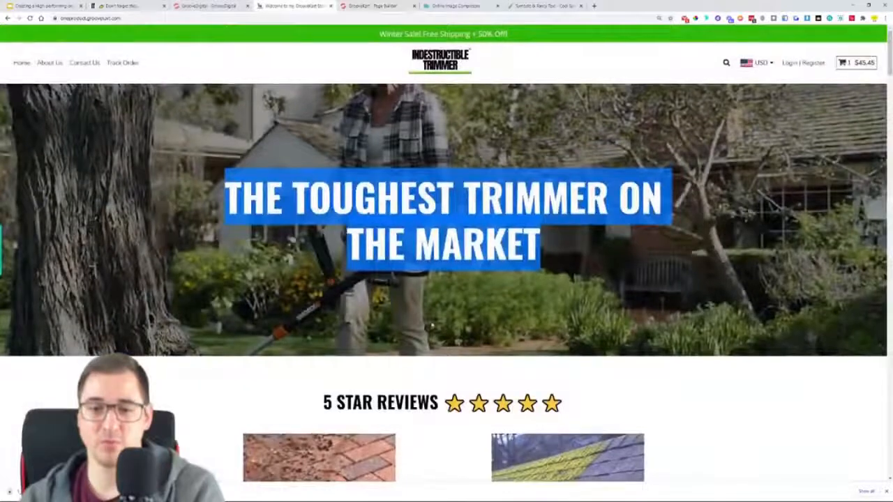
pyautogui.scroll(-3, 447, 251)
pyautogui.moveTo(320, 311); pyautogui.dragTo(563, 312)
pyautogui.hotkey('ctrl', 'c')
pyautogui.click(346, 7)
pyautogui.scroll(-3, 461, 352)
pyautogui.doubleClick(461, 328)
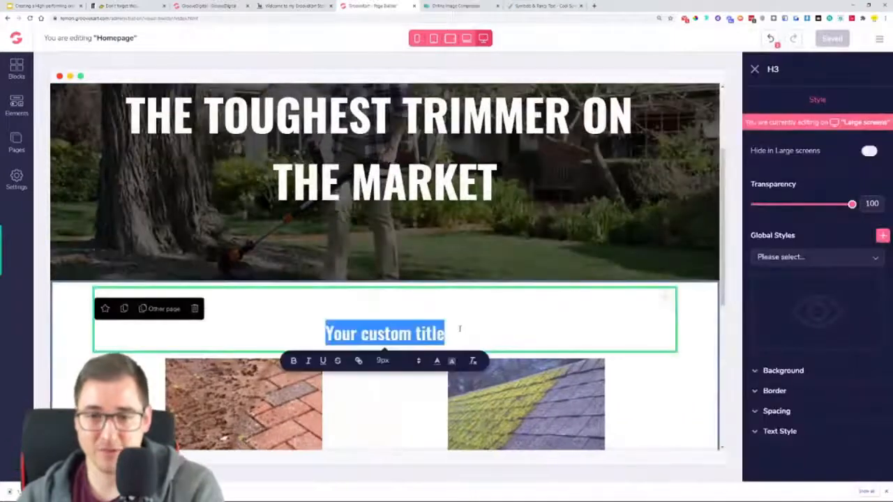
pyautogui.hotkey('ctrl', 'v')
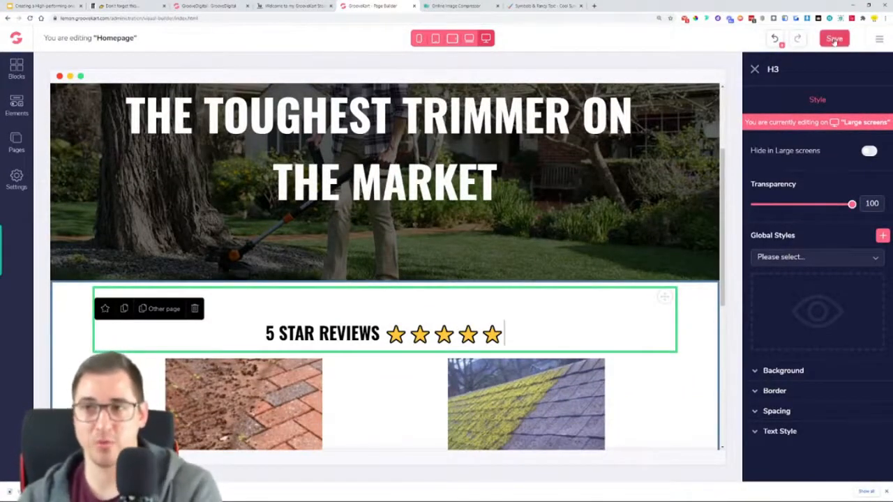
pyautogui.click(835, 40)
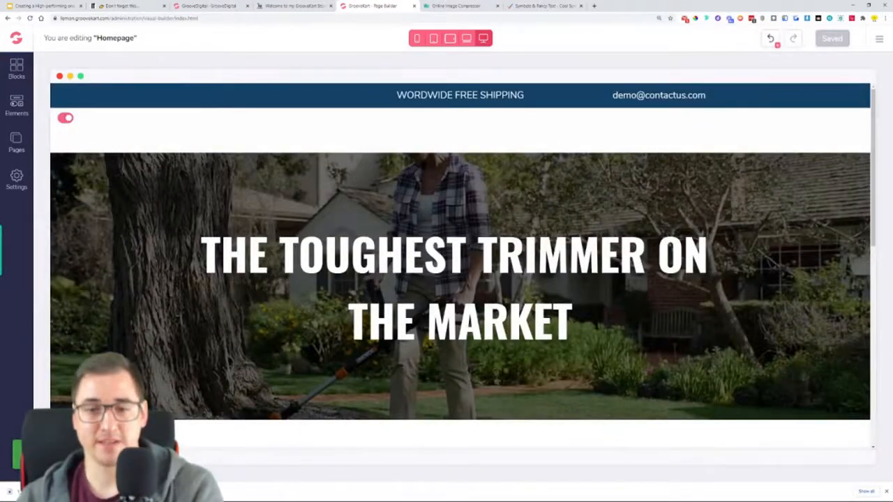
# Reload the page builder again and check the saved hero and reviews headings
pyautogui.scroll(-3, 566, 246)
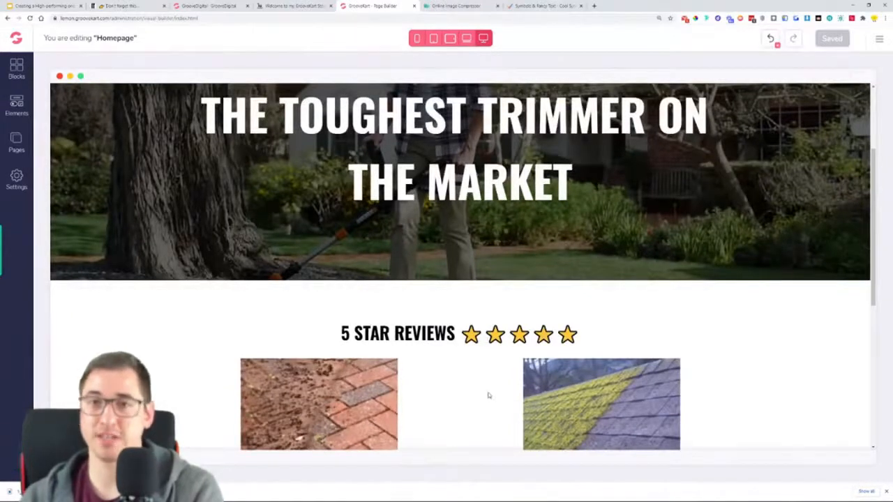
pyautogui.click(30, 19)
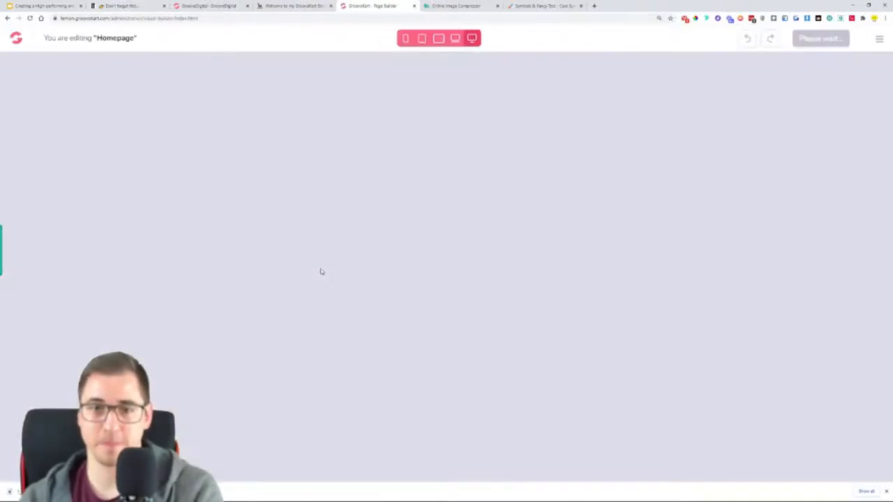
pyautogui.scroll(-10, 496, 314)
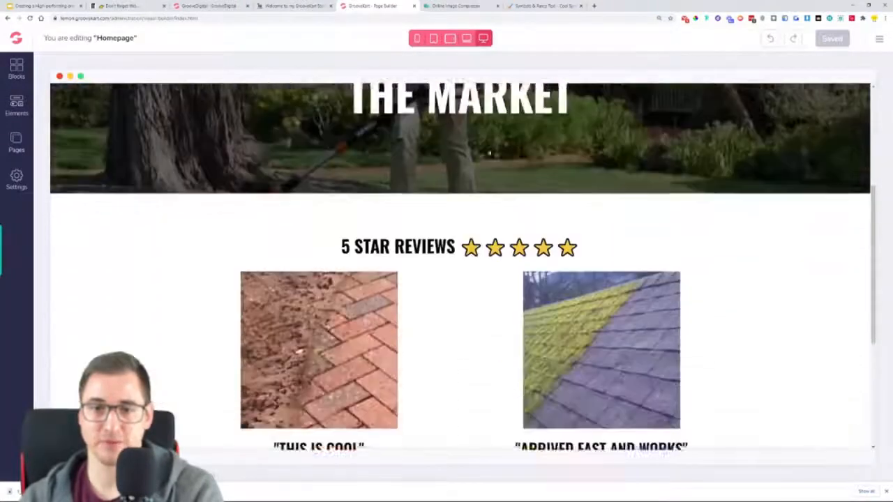
pyautogui.scroll(5, 714, 261)
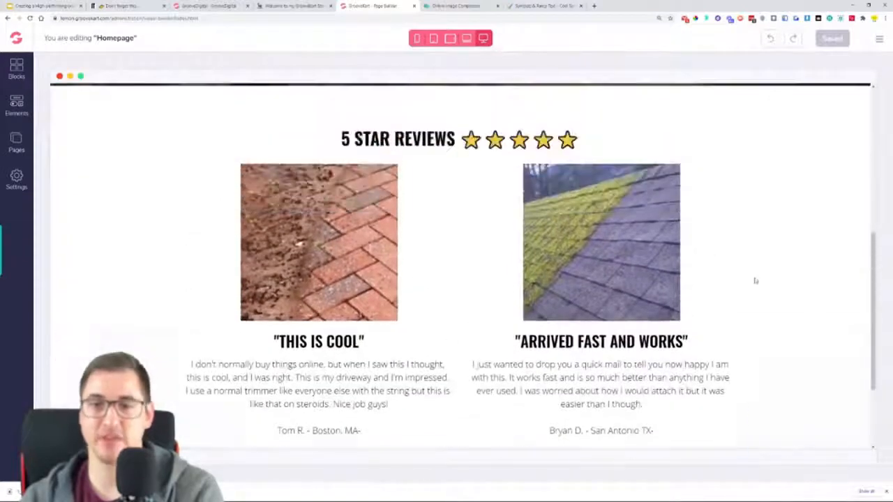
pyautogui.scroll(5, 764, 294)
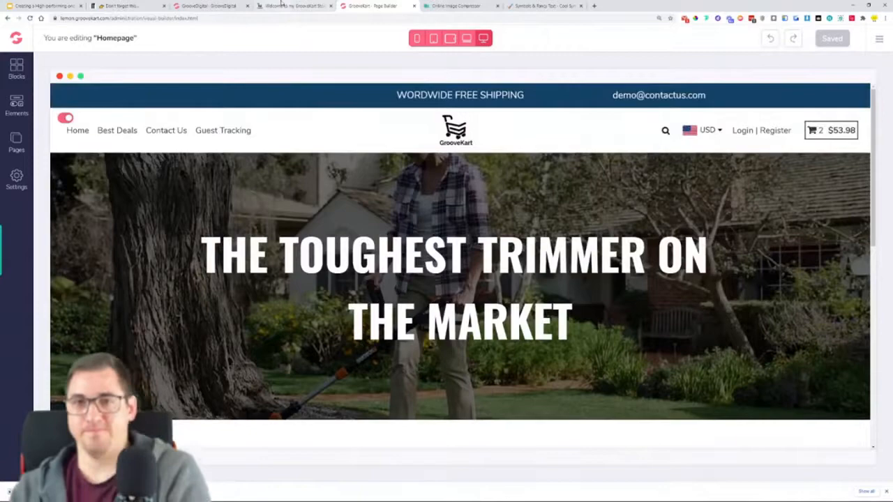
# Examine the reference store's "WE HATE ANNOYING WEEDS, DIRT AND GRASS" section with its image and text layout below the reviews
pyautogui.click(293, 5)
pyautogui.scroll(-6, 310, 36)
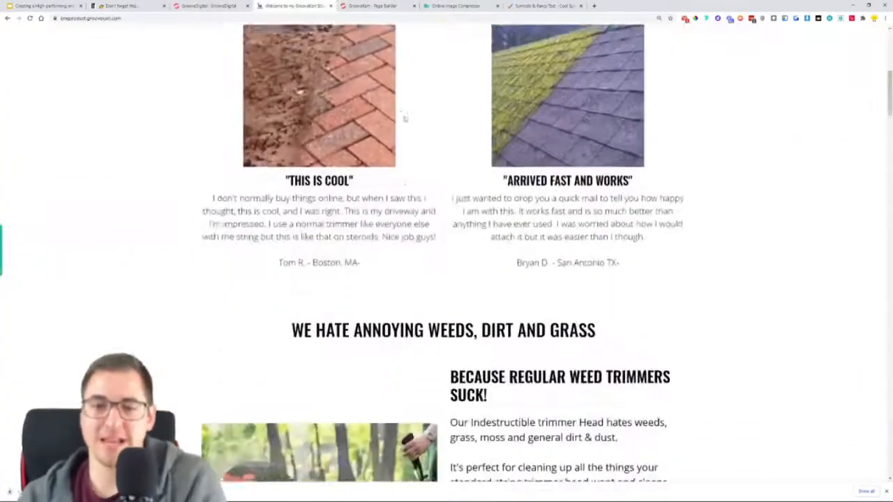
pyautogui.moveTo(287, 236); pyautogui.dragTo(598, 237)
pyautogui.scroll(-2, 409, 291)
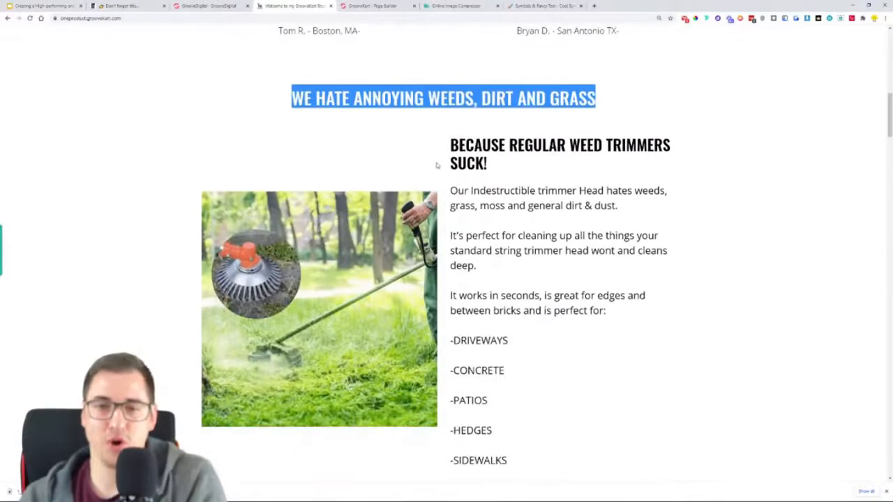
pyautogui.scroll(-2, 482, 444)
pyautogui.scroll(2, 660, 365)
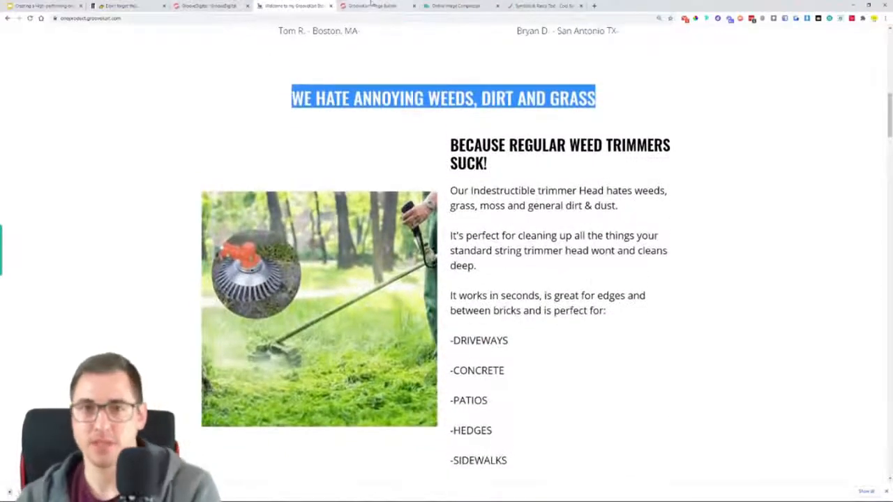
# Return to the GrooveKart homepage editor and show the available elements for the area below the reviews
pyautogui.hotkey('ctrl', 'Tab')
pyautogui.scroll(-6, 332, 174)
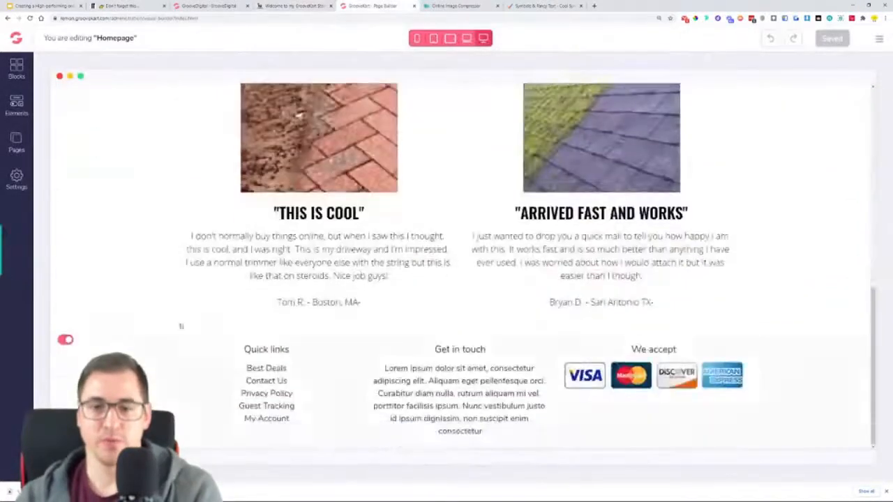
pyautogui.click(16, 103)
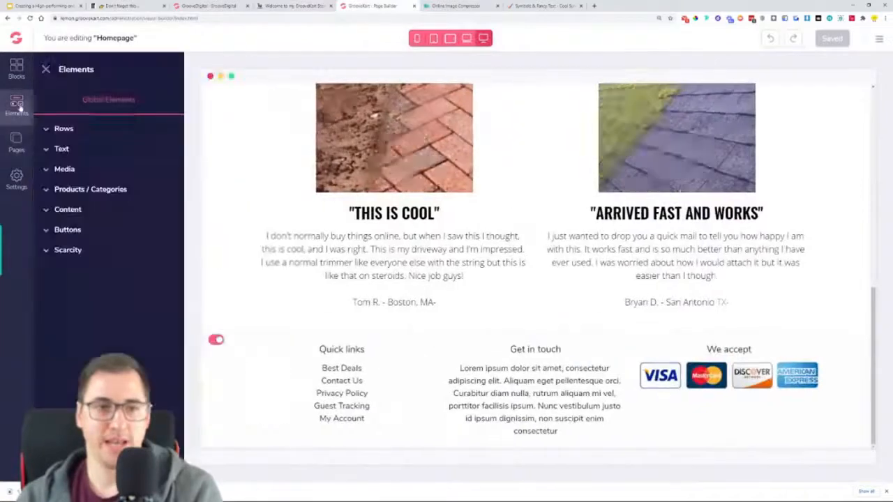
pyautogui.click(61, 148)
pyautogui.moveTo(141, 208); pyautogui.dragTo(537, 347)
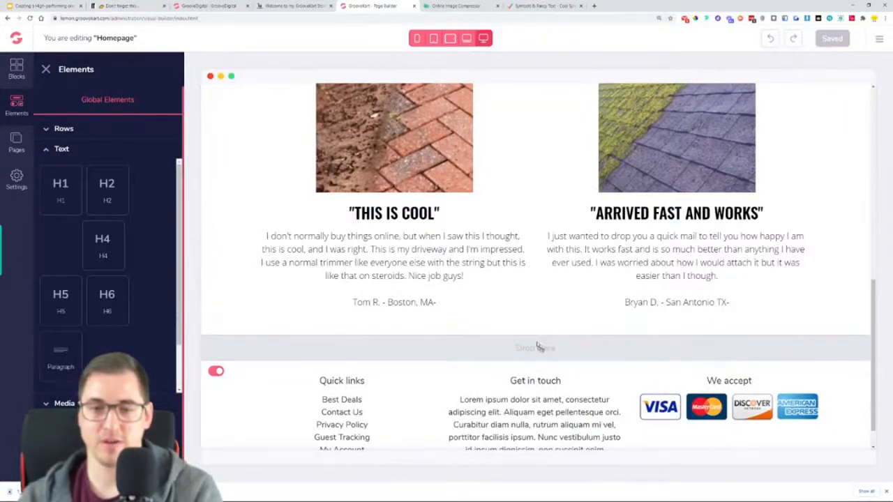
pyautogui.moveTo(538, 345); pyautogui.dragTo(458, 347)
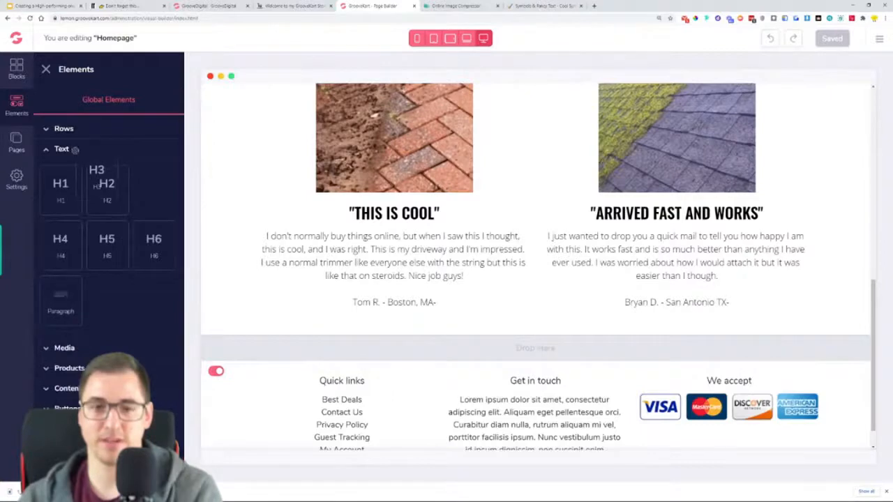
# Add a one-column row between the reviews and the footer and place an H3 heading in it
pyautogui.click(79, 129)
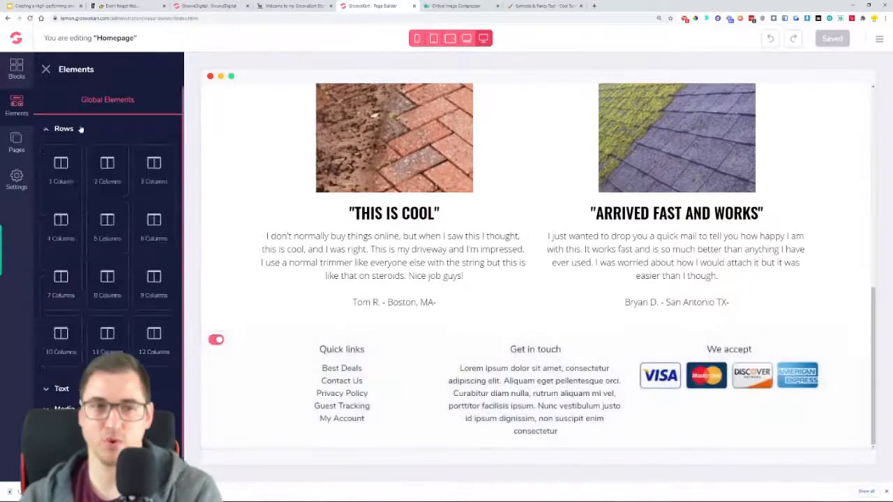
pyautogui.moveTo(61, 168); pyautogui.dragTo(538, 332)
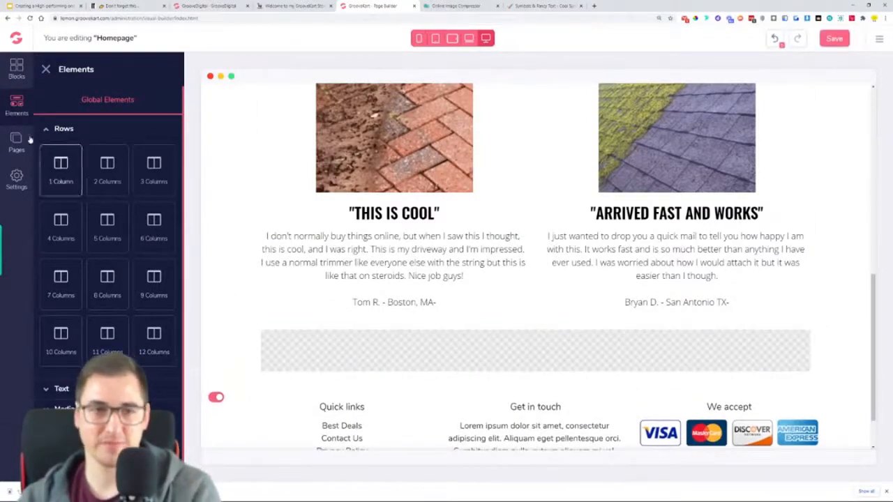
pyautogui.click(69, 130)
pyautogui.click(77, 150)
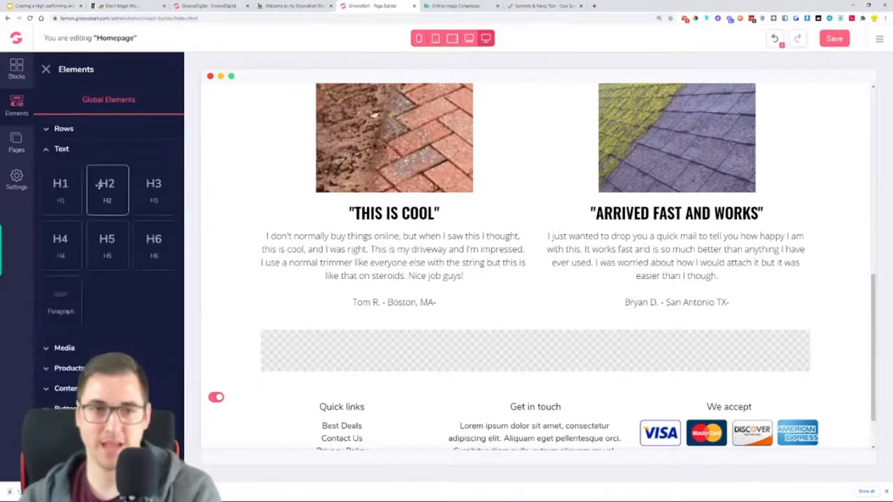
pyautogui.moveTo(154, 185); pyautogui.dragTo(533, 351)
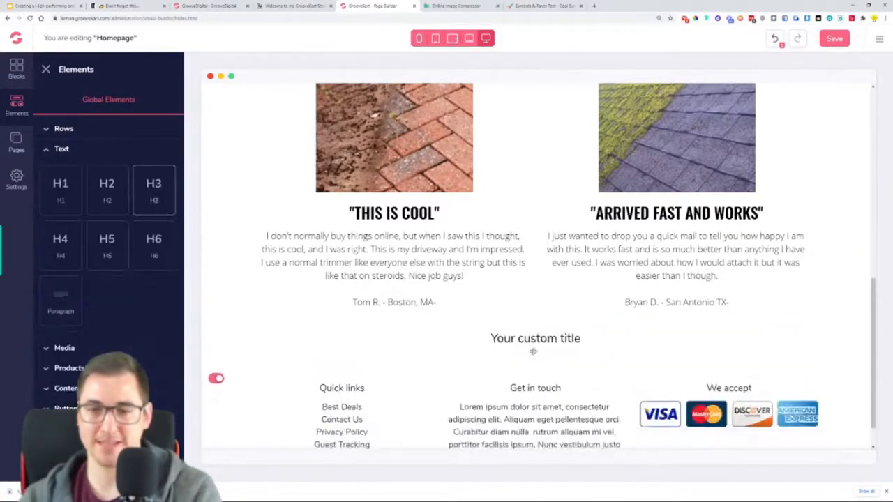
# Copy the heading "WE HATE ANNOYING WEEDS, DIRT AND GRASS" from the reference store page and replace the new H3's placeholder title with it
pyautogui.click(532, 352)
pyautogui.doubleClick(480, 354)
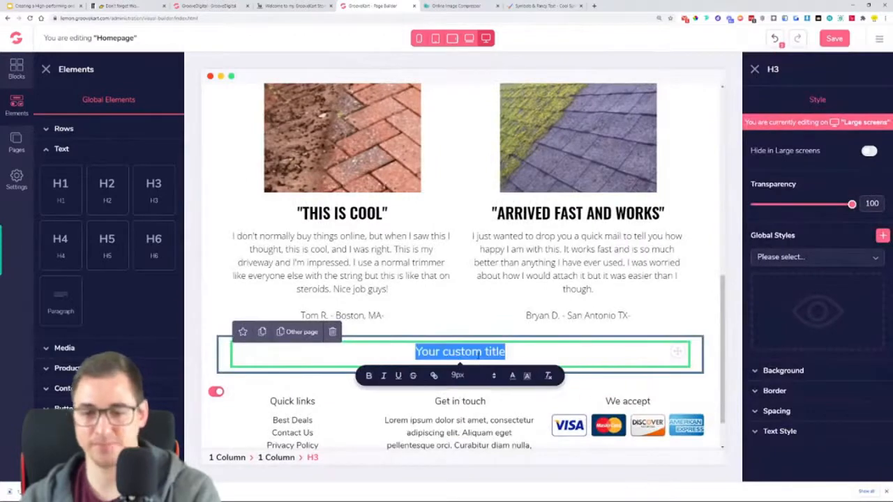
pyautogui.click(316, 6)
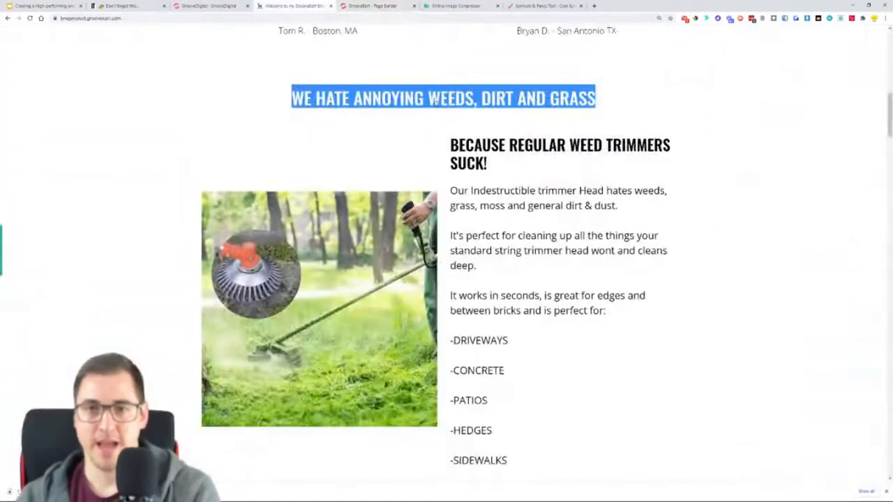
pyautogui.tripleClick(436, 99)
pyautogui.hotkey('ctrl', 'c')
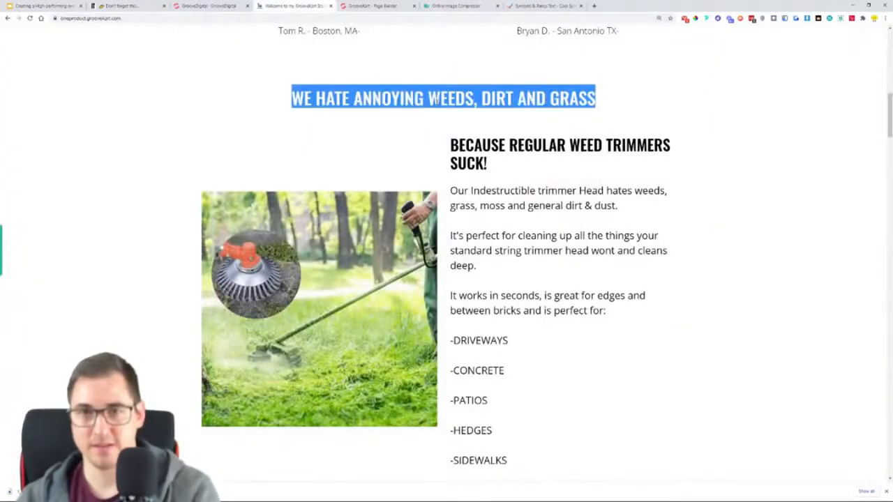
pyautogui.scroll(2, 436, 101)
pyautogui.click(360, 5)
pyautogui.click(472, 352)
pyautogui.hotkey('ctrl', 'a')
pyautogui.hotkey('ctrl', 'v')
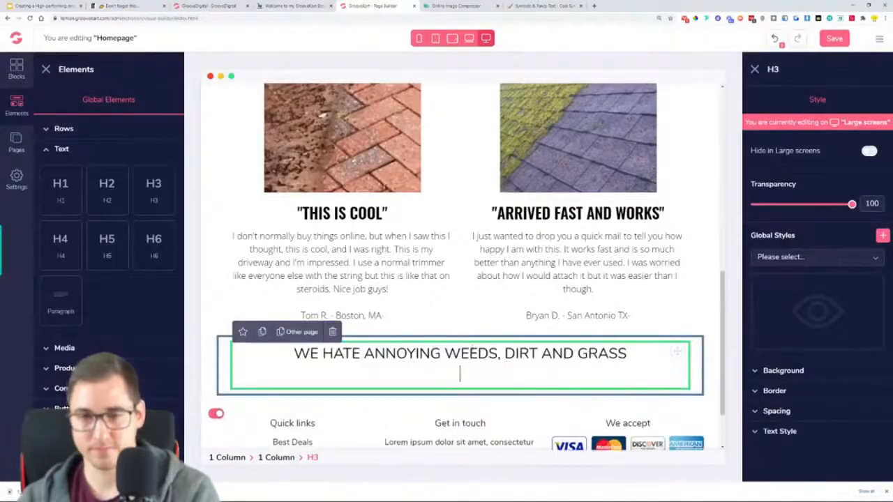
# Style the "WE HATE ANNOYING WEEDS, DIRT AND GRASS" heading with the Oswald font, size 36 and semi bold weight
pyautogui.click(785, 431)
pyautogui.click(801, 373)
pyautogui.scroll(-3, 784, 418)
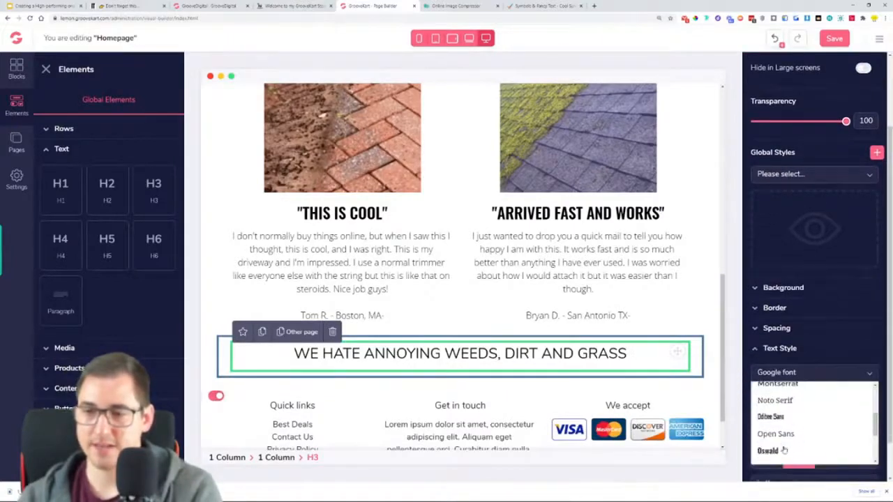
pyautogui.click(783, 450)
pyautogui.moveTo(757, 415); pyautogui.dragTo(778, 416)
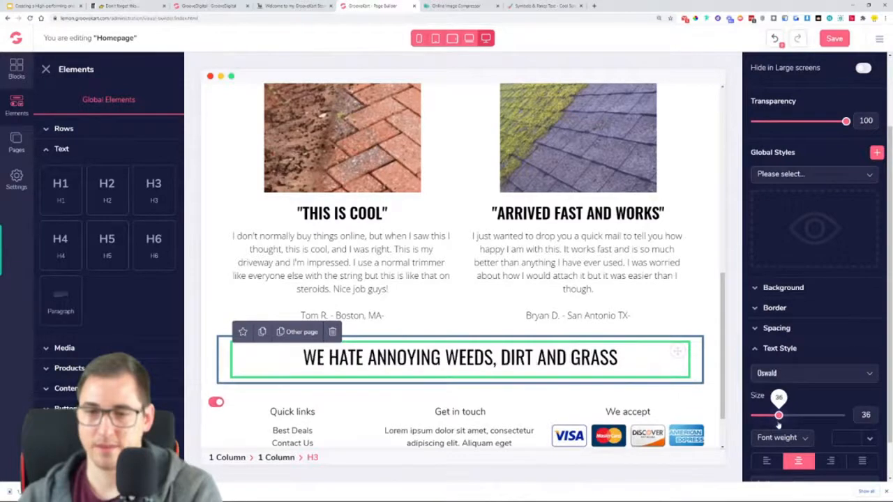
pyautogui.click(780, 437)
pyautogui.click(787, 476)
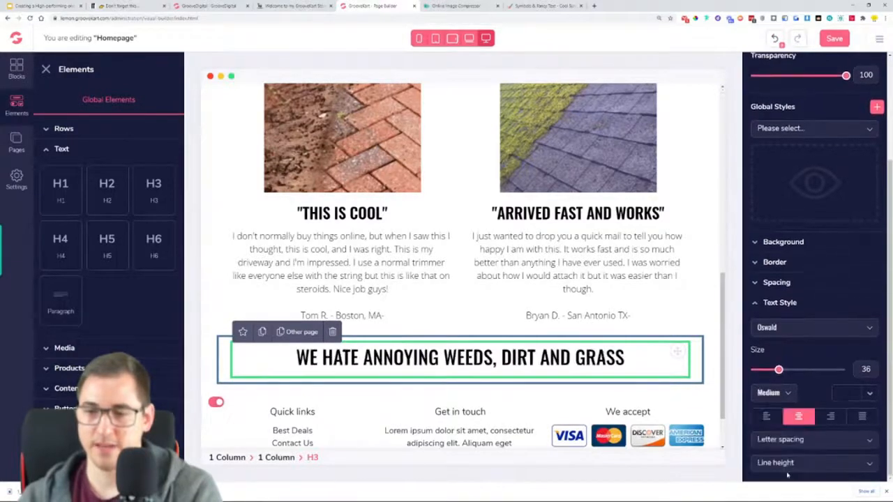
pyautogui.click(792, 390)
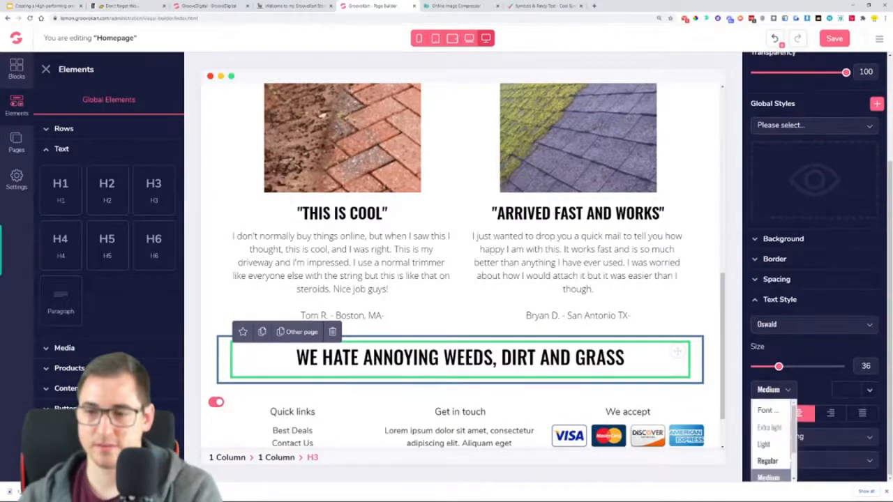
pyautogui.scroll(-2, 774, 446)
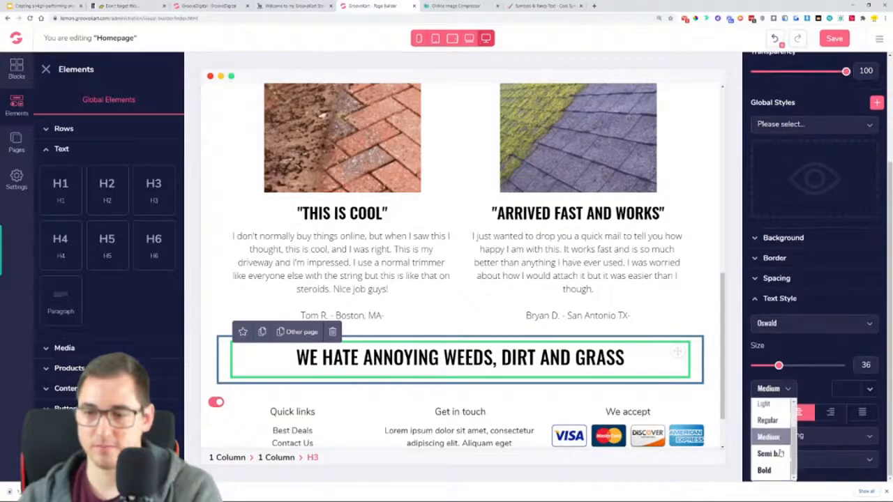
pyautogui.click(770, 453)
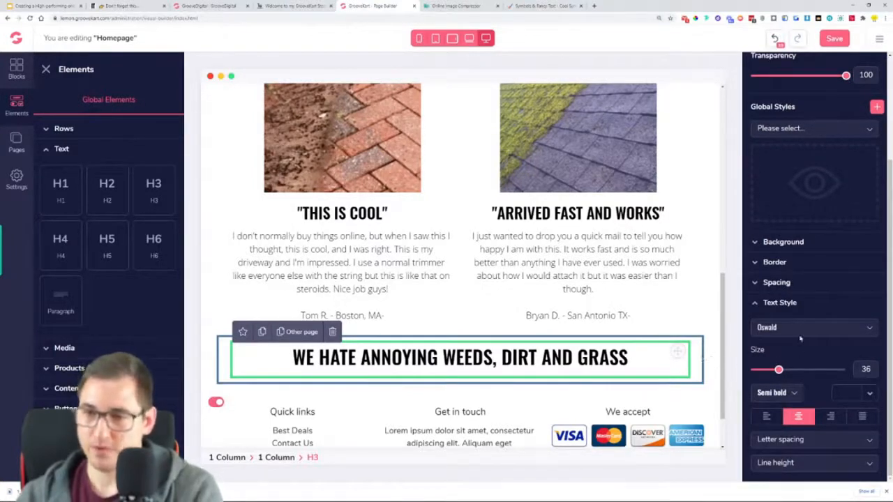
# Set the heading's top margin to 60
pyautogui.click(791, 304)
pyautogui.click(798, 411)
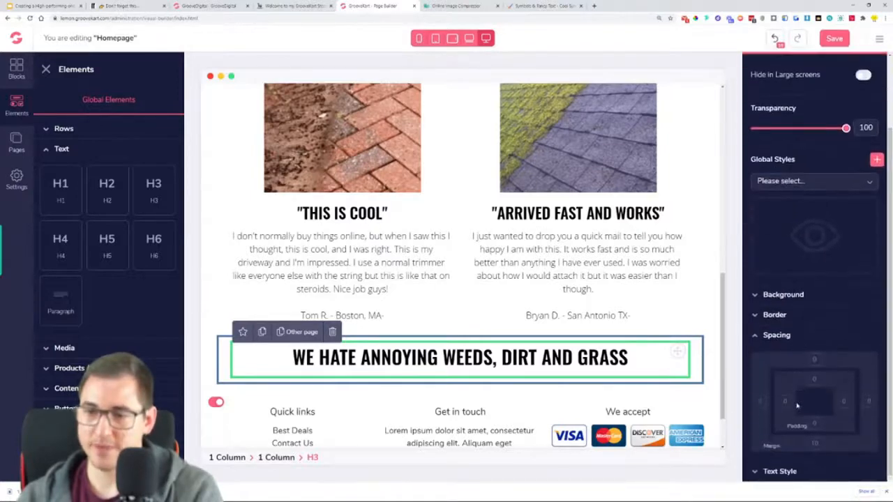
pyautogui.scroll(-2, 797, 429)
pyautogui.moveTo(797, 431); pyautogui.dragTo(842, 430)
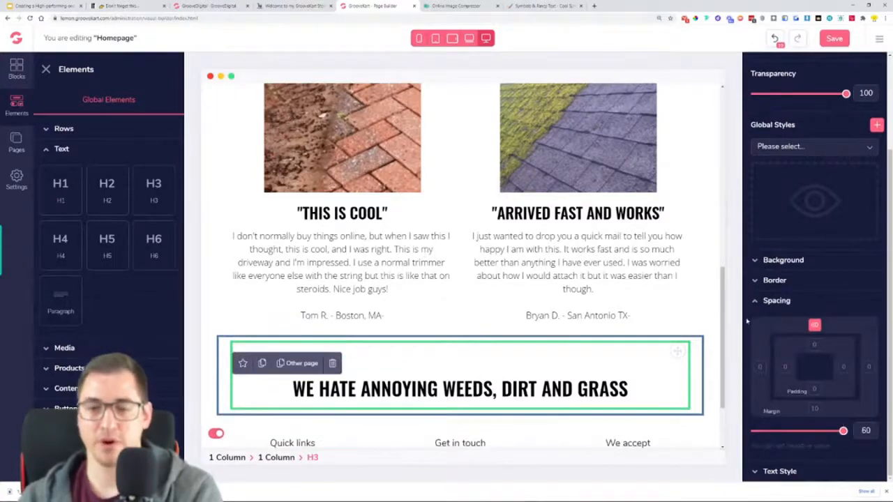
pyautogui.click(785, 304)
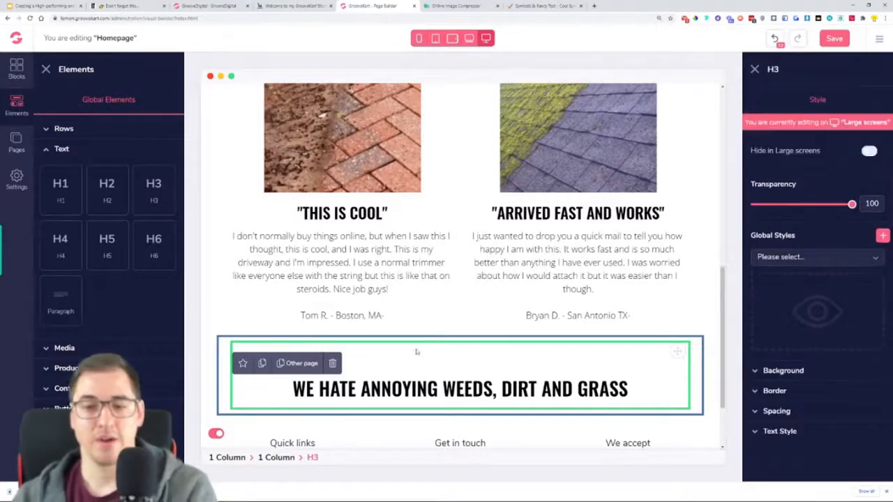
# Add a two-column row beneath the heading, inside the same one-column row
pyautogui.scroll(-3, 416, 350)
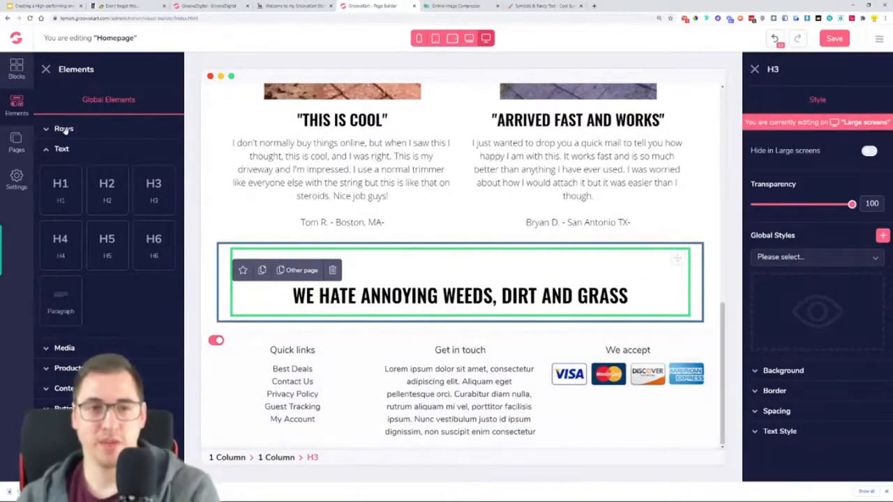
pyautogui.click(64, 130)
pyautogui.moveTo(108, 165); pyautogui.dragTo(467, 342)
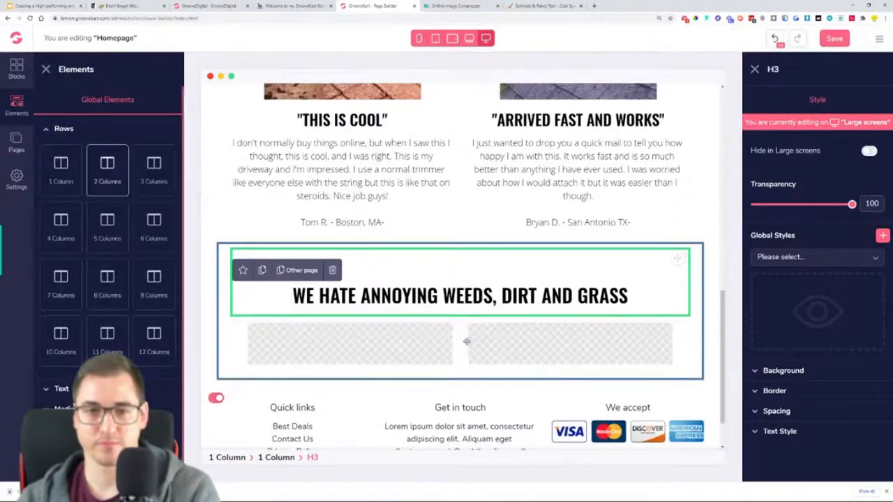
# Examine how the two-column row and the heading are nested within the one-column rows below the reviews
pyautogui.click(360, 351)
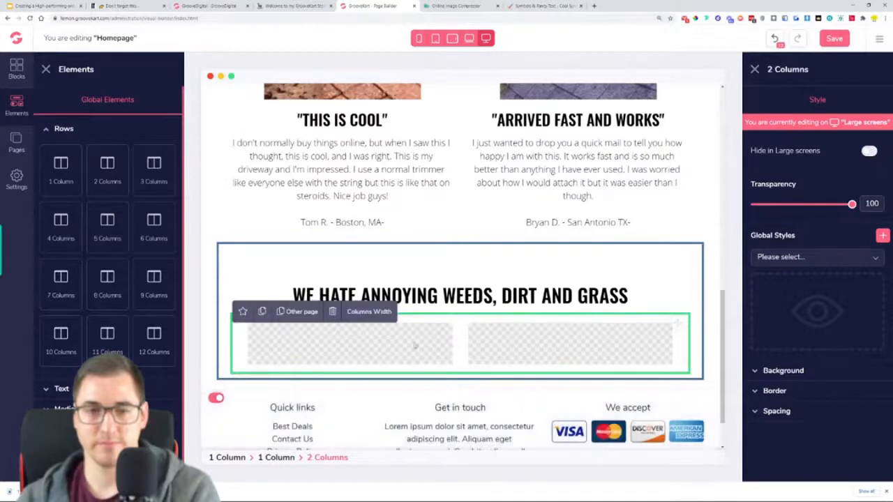
pyautogui.click(236, 272)
pyautogui.click(227, 255)
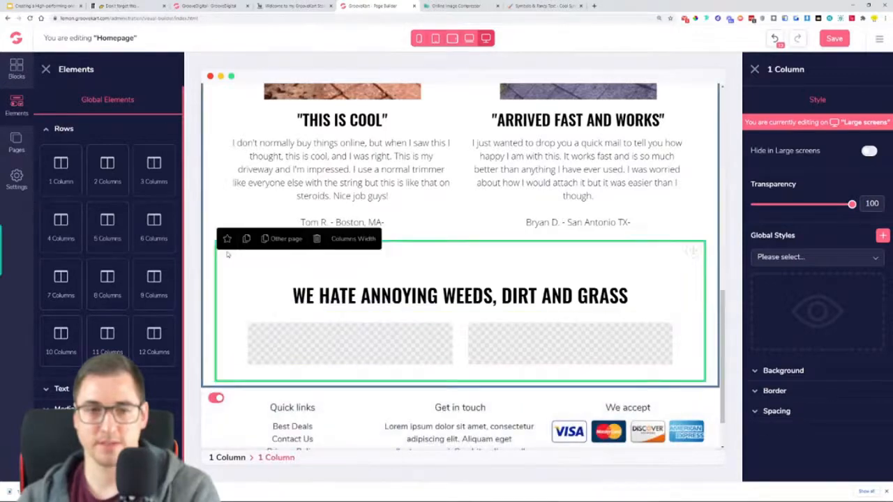
pyautogui.click(211, 222)
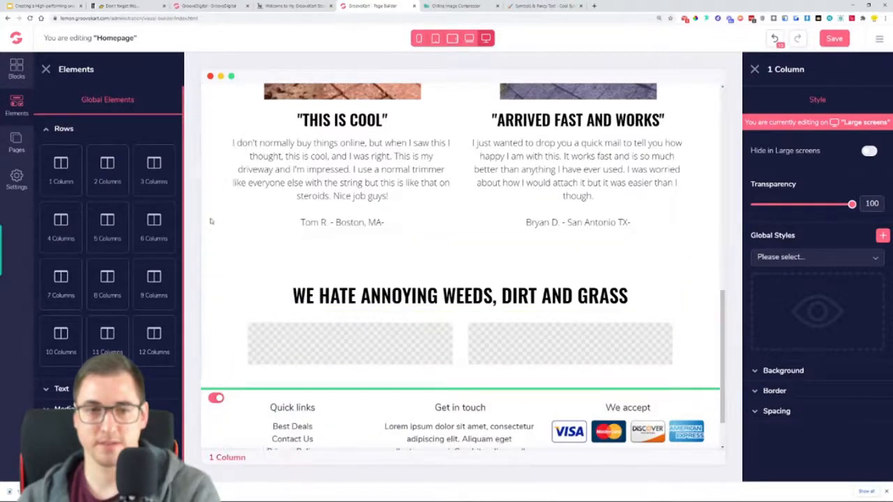
pyautogui.click(428, 317)
pyautogui.click(398, 342)
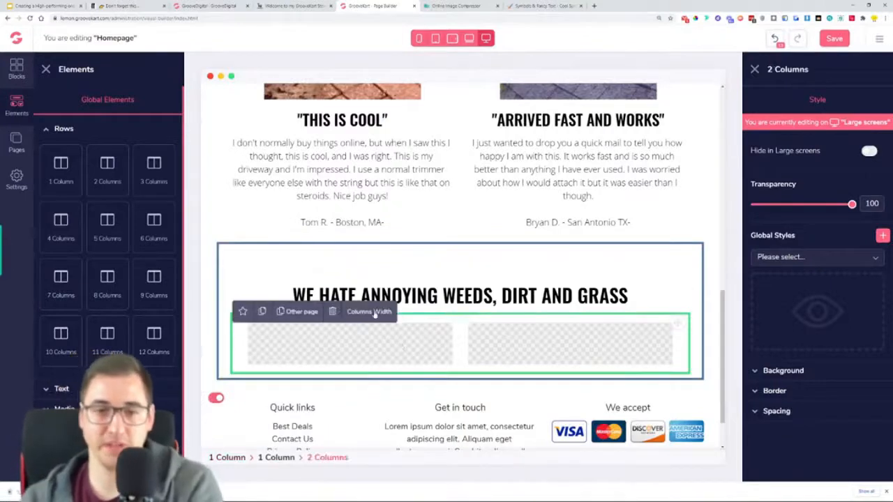
pyautogui.click(754, 69)
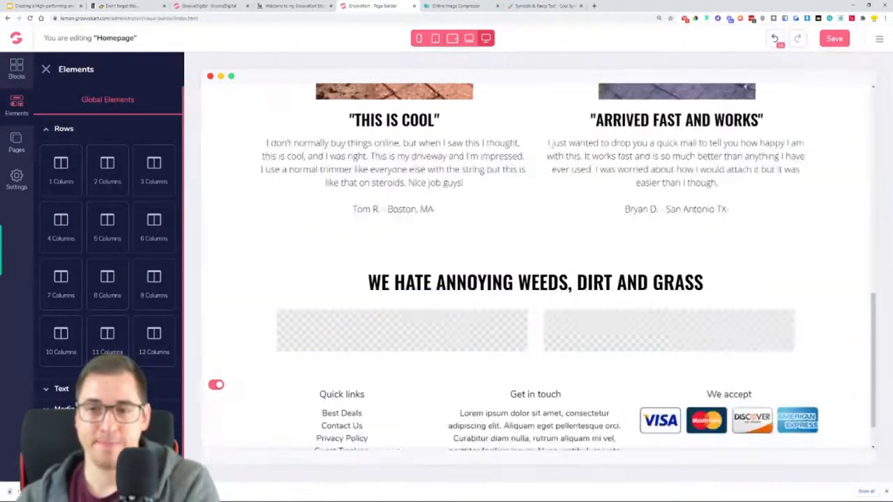
pyautogui.click(45, 69)
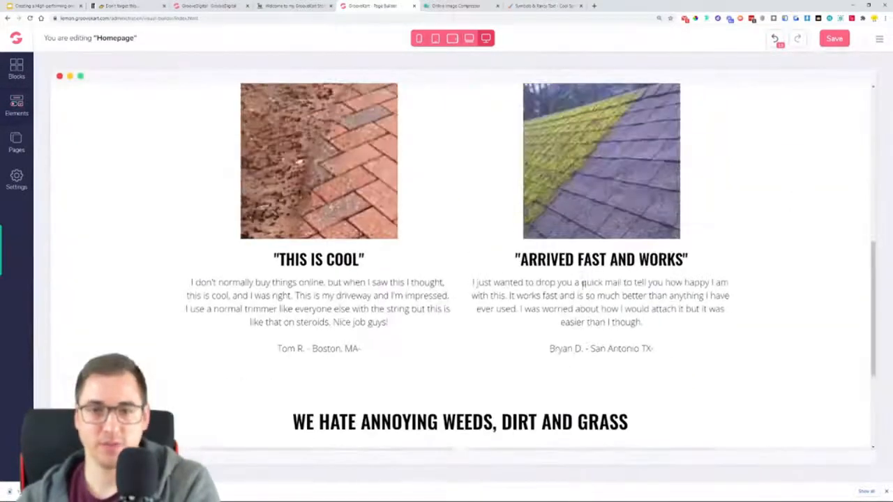
pyautogui.scroll(-3, 584, 292)
pyautogui.scroll(3, 585, 293)
pyautogui.scroll(-3, 584, 293)
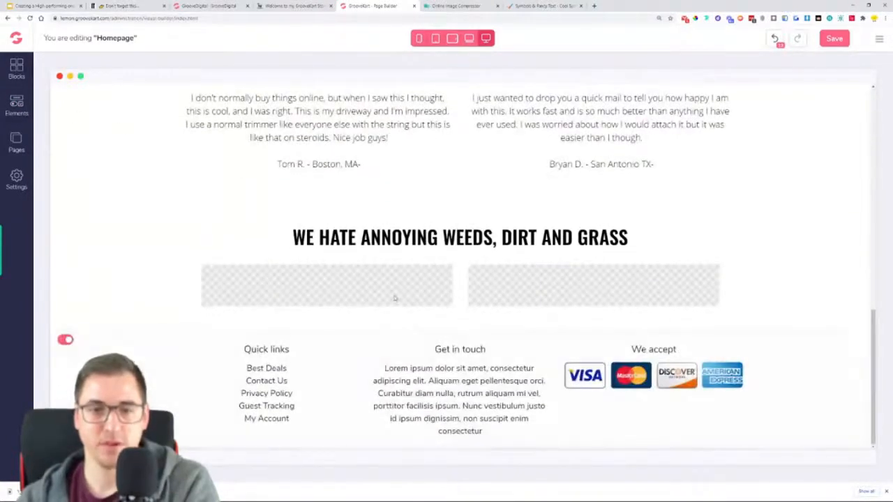
# Move the empty two-column row out of the heading's one-column row to directly beneath it
pyautogui.click(393, 299)
pyautogui.moveTo(647, 263); pyautogui.dragTo(674, 325)
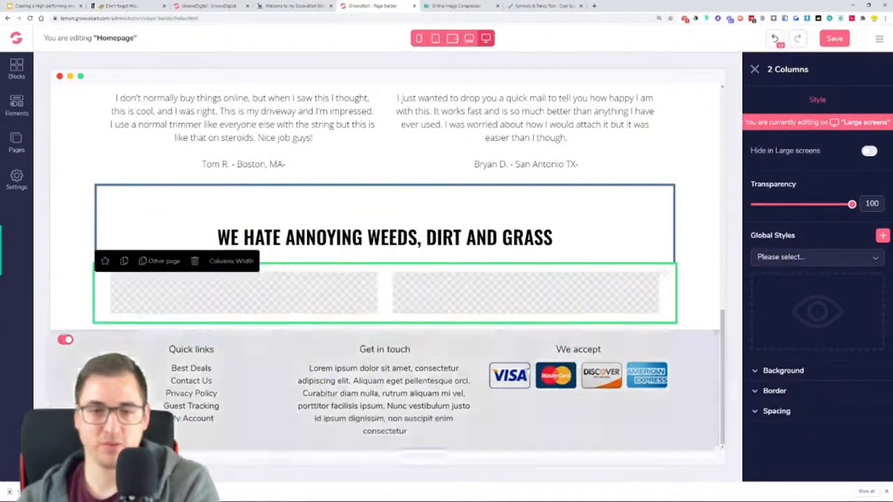
pyautogui.click(672, 313)
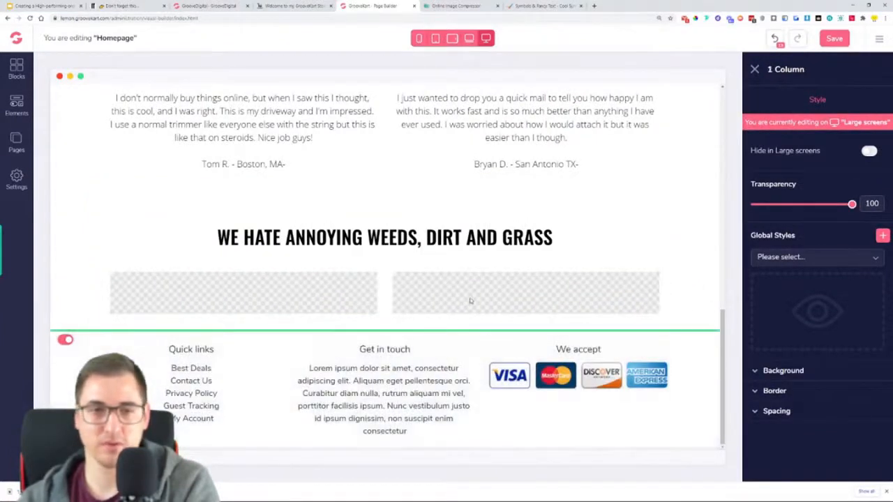
# Try other drop positions for the empty two-column row around the heading, and return it to directly beneath the heading
pyautogui.click(410, 286)
pyautogui.moveTo(664, 272); pyautogui.dragTo(659, 321)
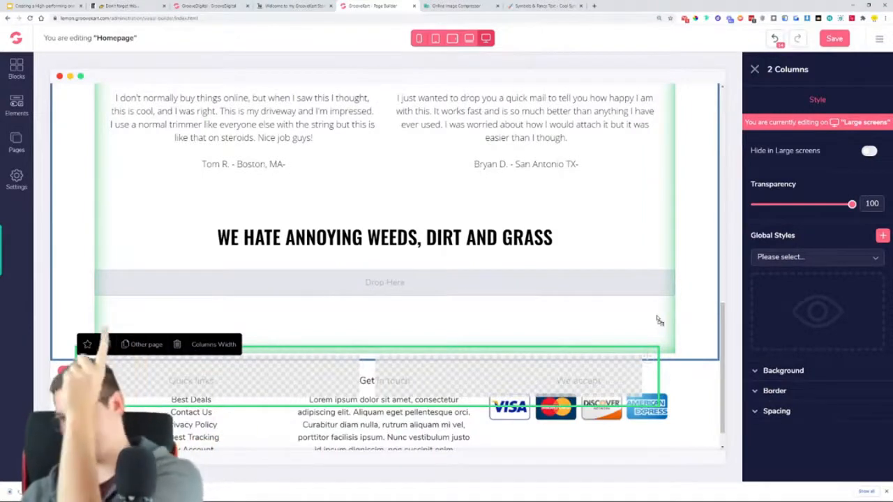
pyautogui.moveTo(659, 321); pyautogui.dragTo(542, 261)
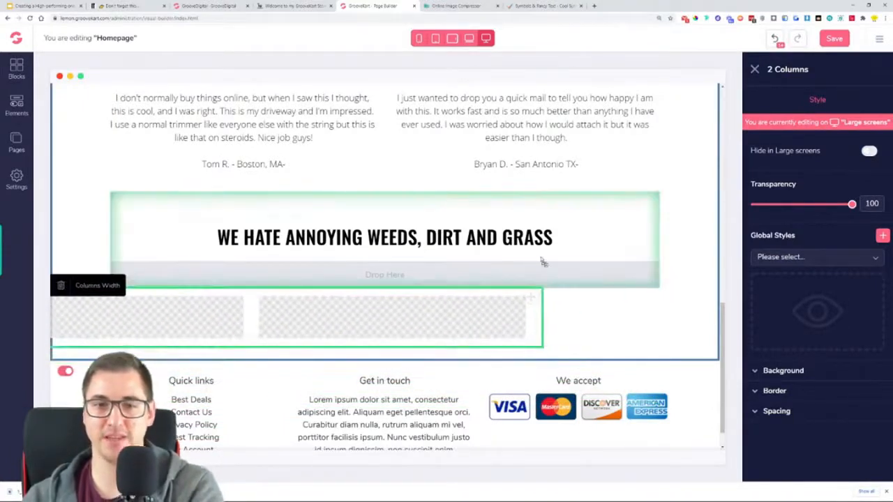
pyautogui.moveTo(543, 262); pyautogui.dragTo(596, 344)
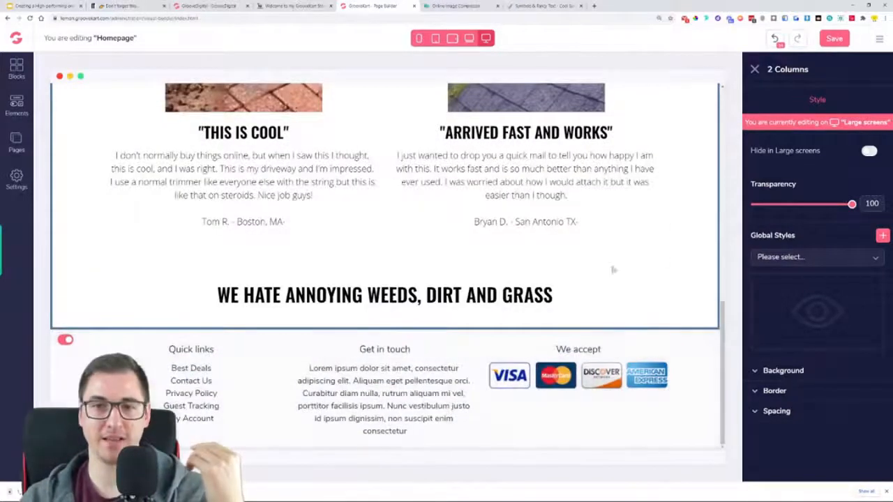
pyautogui.click(774, 38)
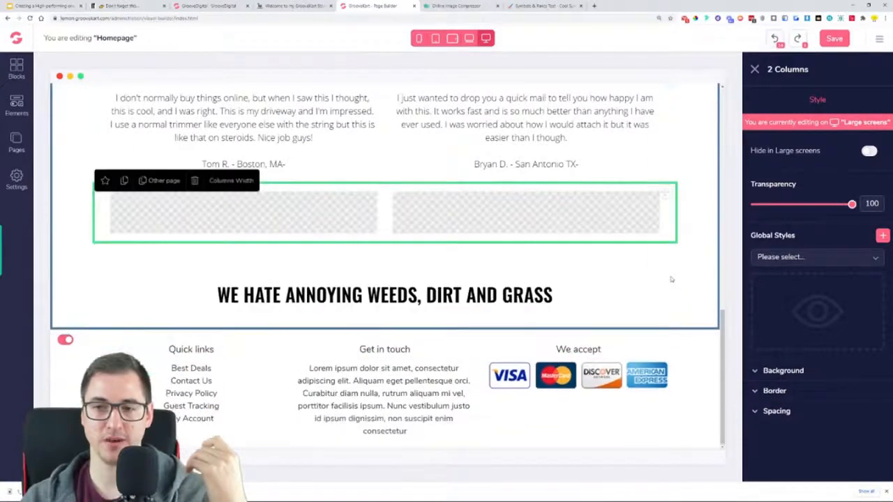
pyautogui.moveTo(663, 189); pyautogui.dragTo(654, 326)
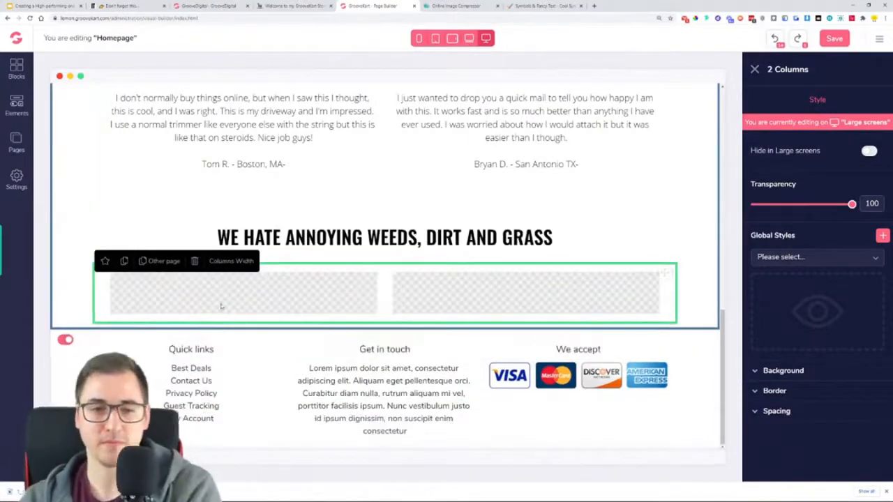
# Examine the image, subheading and text layout beneath the weeds heading on the reference store page
pyautogui.scroll(4, 227, 300)
pyautogui.scroll(-2, 351, 290)
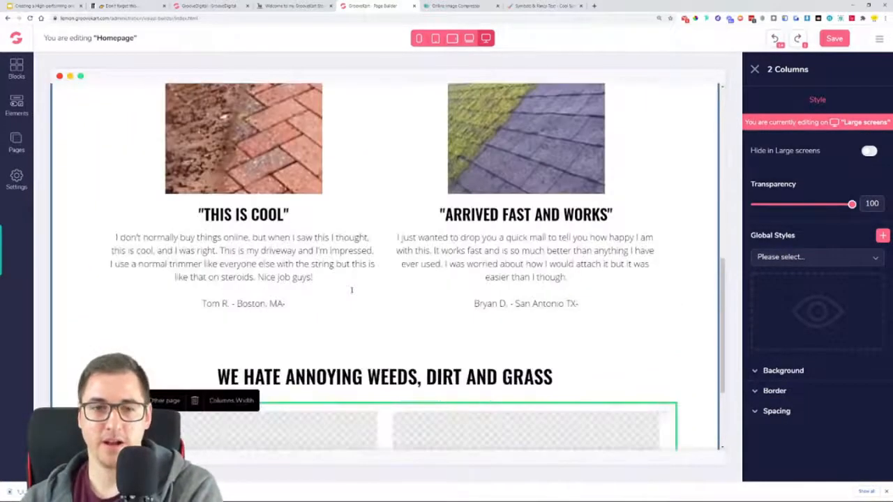
pyautogui.click(306, 6)
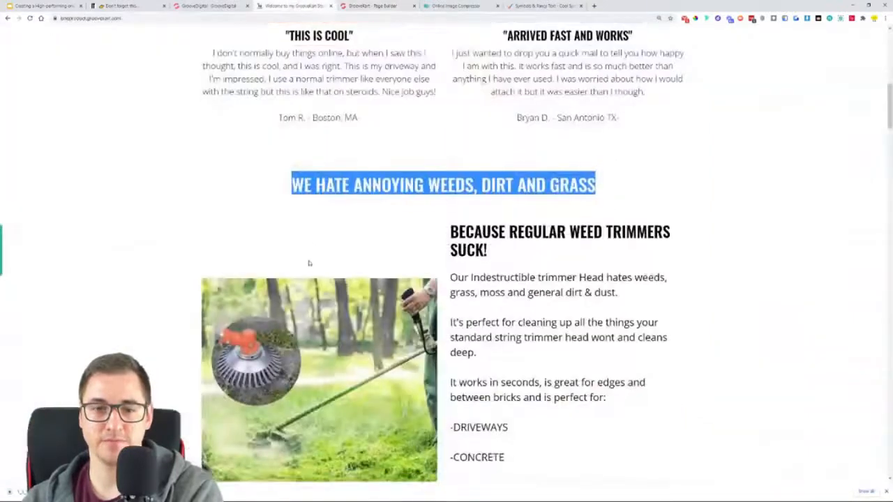
pyautogui.scroll(-1, 275, 277)
pyautogui.scroll(1, 274, 278)
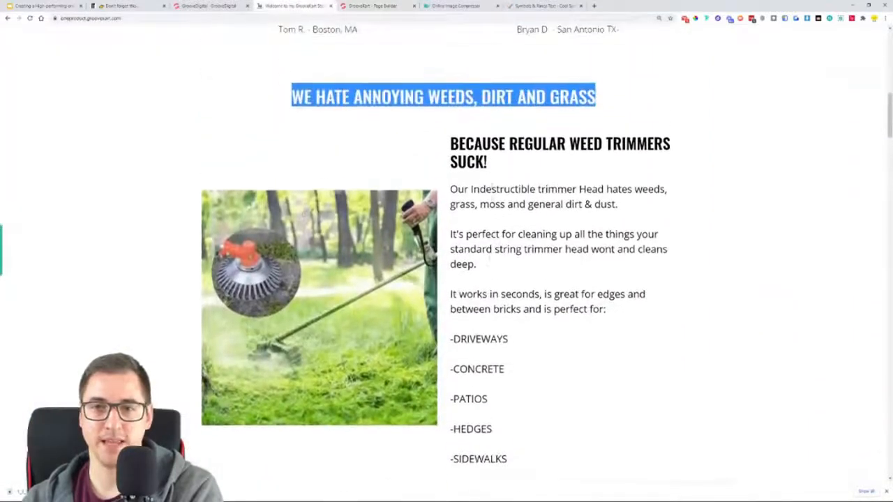
pyautogui.click(460, 149)
pyautogui.moveTo(460, 148); pyautogui.dragTo(534, 191)
pyautogui.click(527, 219)
pyautogui.scroll(-4, 524, 329)
pyautogui.scroll(4, 524, 332)
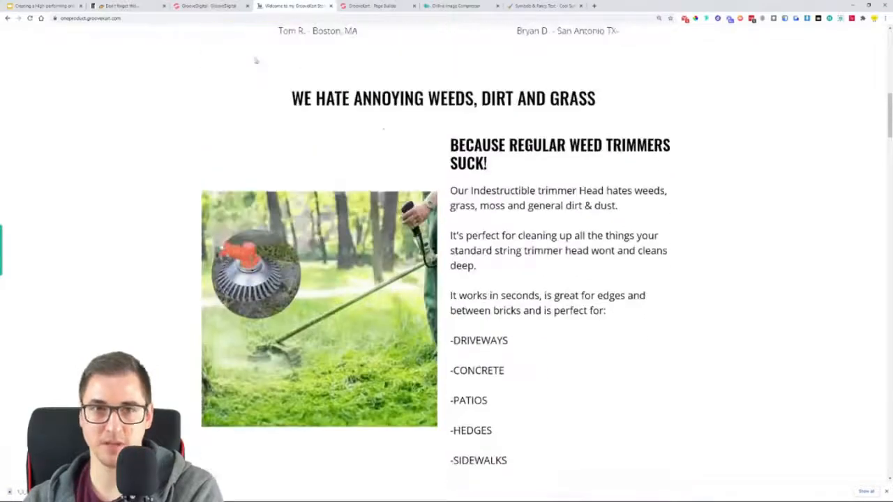
# Back in the page builder, duplicate the "THIS IS COOL" review's image and move the copy into the left column beneath the weeds heading
pyautogui.click(209, 5)
pyautogui.click(373, 6)
pyautogui.scroll(-2, 337, 208)
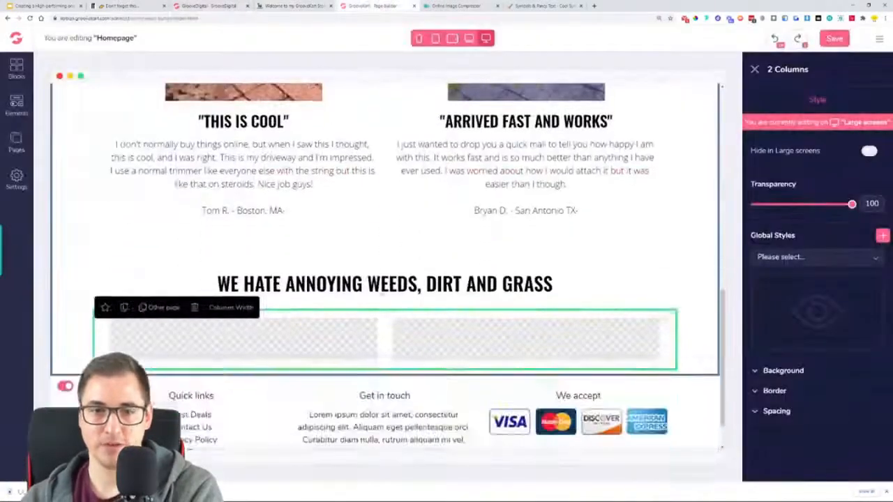
pyautogui.scroll(1, 293, 188)
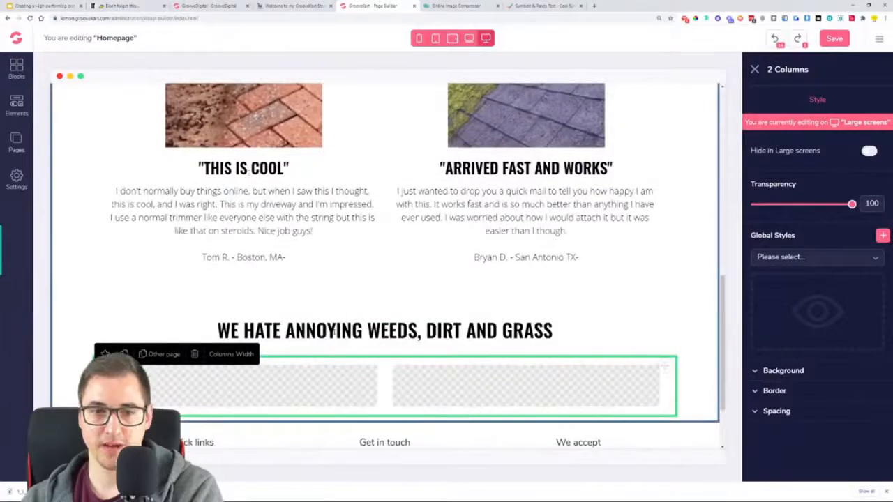
pyautogui.scroll(3, 308, 252)
pyautogui.click(269, 196)
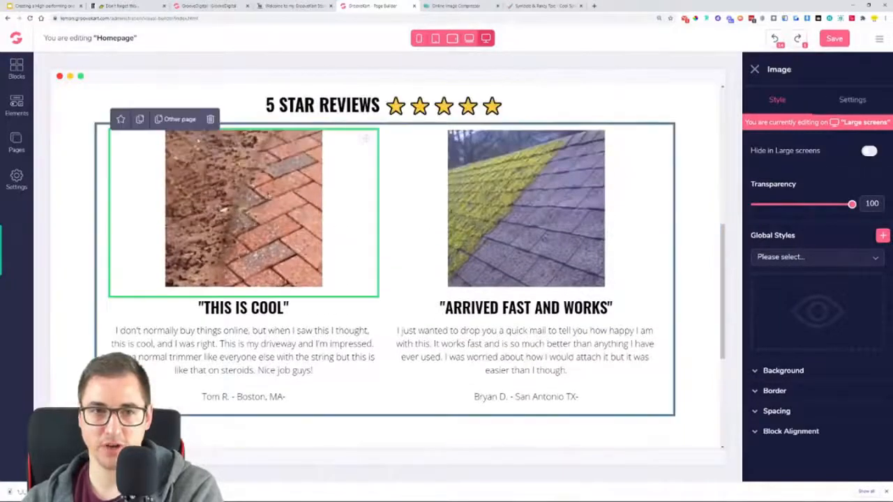
pyautogui.click(141, 120)
pyautogui.moveTo(359, 150); pyautogui.dragTo(349, 448)
pyautogui.scroll(1, 628, 154)
pyautogui.moveTo(651, 137); pyautogui.dragTo(300, 390)
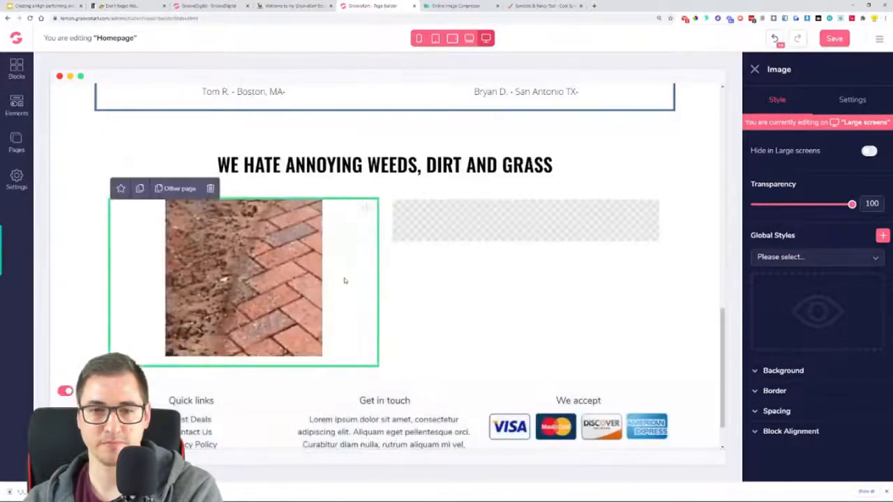
# Duplicate the "THIS IS COOL" review title and move the copy into the empty right column beneath the weeds heading
pyautogui.scroll(3, 293, 265)
pyautogui.click(220, 243)
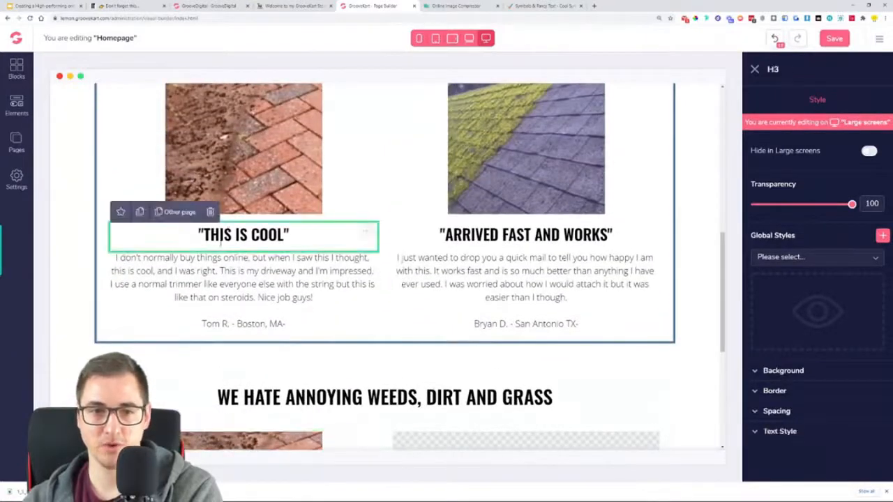
pyautogui.moveTo(139, 221); pyautogui.dragTo(566, 439)
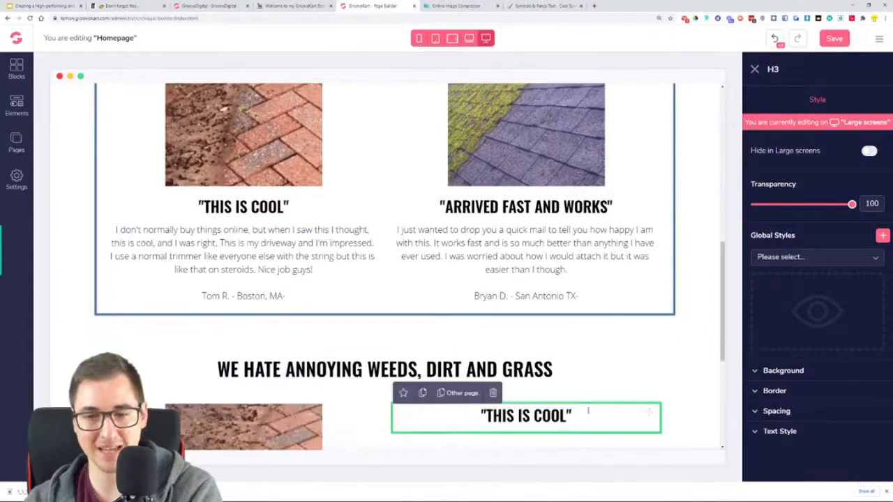
pyautogui.scroll(-4, 579, 313)
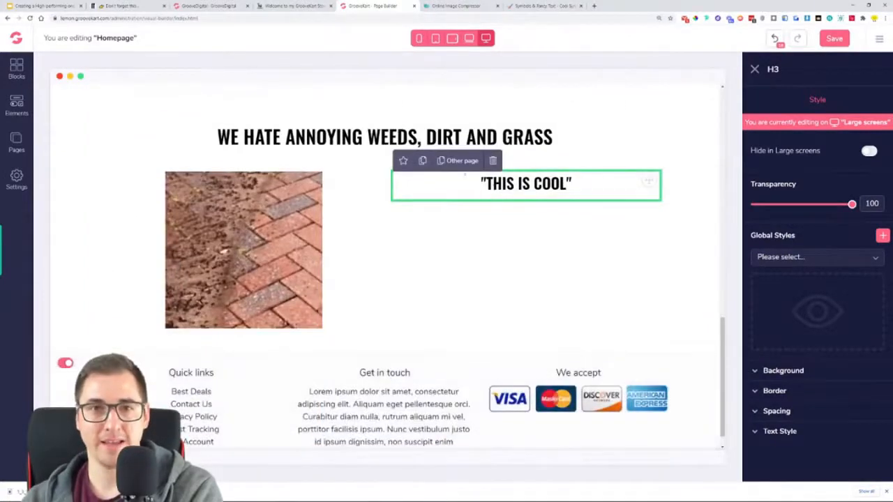
# Check the reference section, duplicate the first review's paragraph and place the copy under the right column's title
pyautogui.click(296, 5)
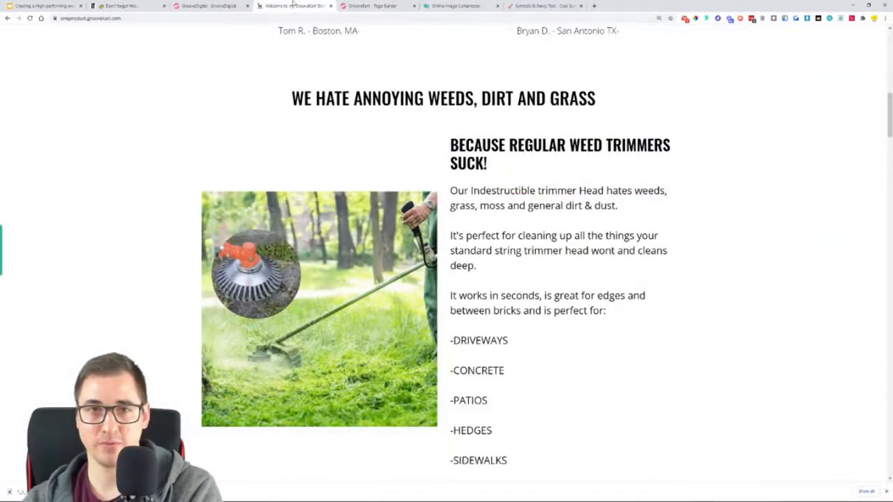
pyautogui.click(372, 6)
pyautogui.scroll(5, 234, 309)
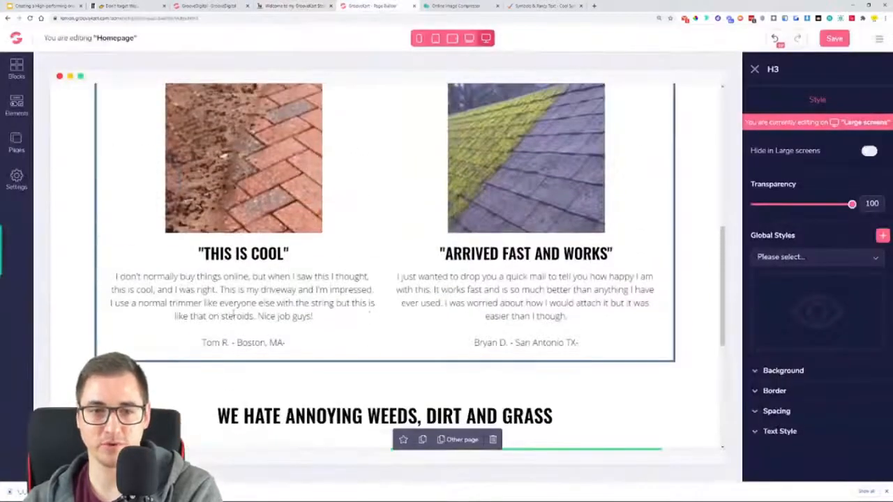
pyautogui.click(232, 315)
pyautogui.click(139, 259)
pyautogui.moveTo(363, 291); pyautogui.dragTo(525, 207)
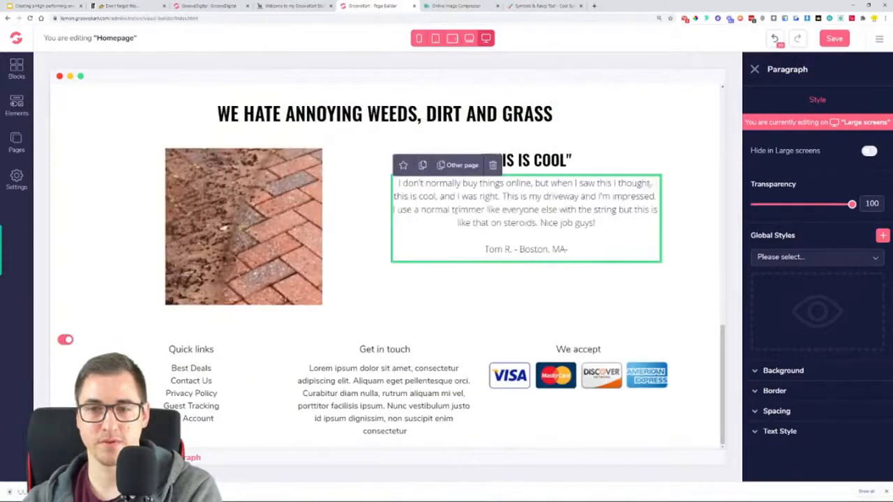
# Replace the right column's paragraph with the reference page's copied text, from "Our Indestructible trimmer Head" to "-EDGES & CURBS"
pyautogui.click(293, 5)
pyautogui.moveTo(451, 191); pyautogui.dragTo(546, 419)
pyautogui.hotkey('ctrl', 'c')
pyautogui.scroll(-1, 550, 404)
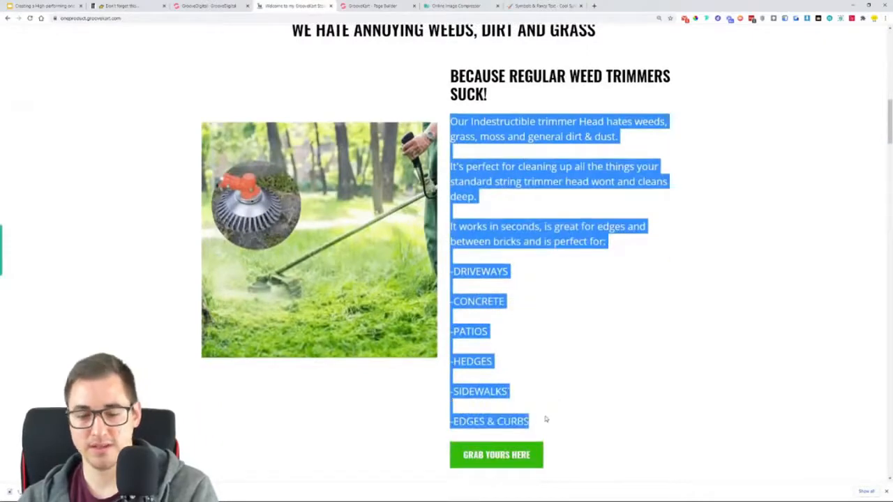
pyautogui.click(363, 6)
pyautogui.click(497, 211)
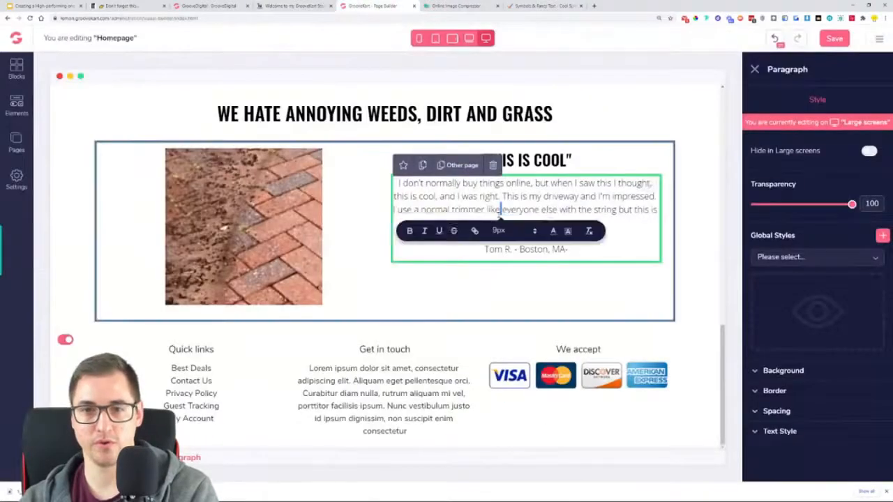
pyautogui.hotkey('ctrl', 'a')
pyautogui.hotkey('ctrl', 'v')
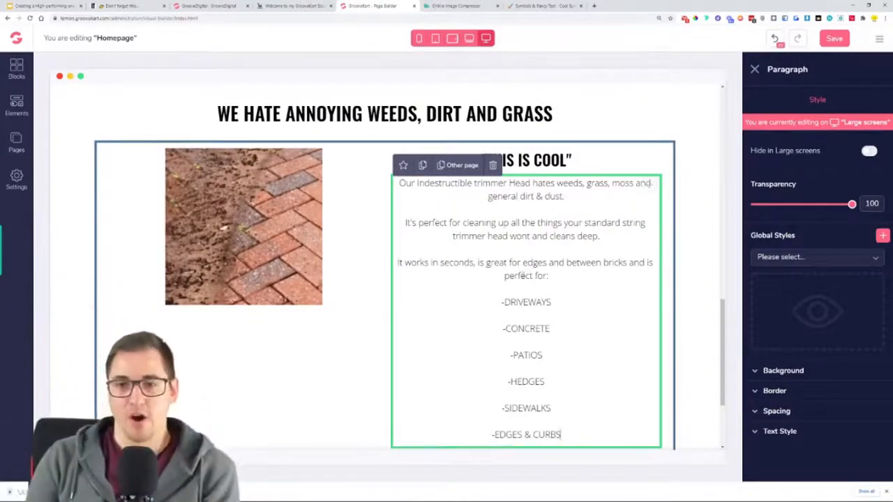
# Left-align the right column's paragraph, set its weight to Regular and its text size to 19
pyautogui.click(778, 433)
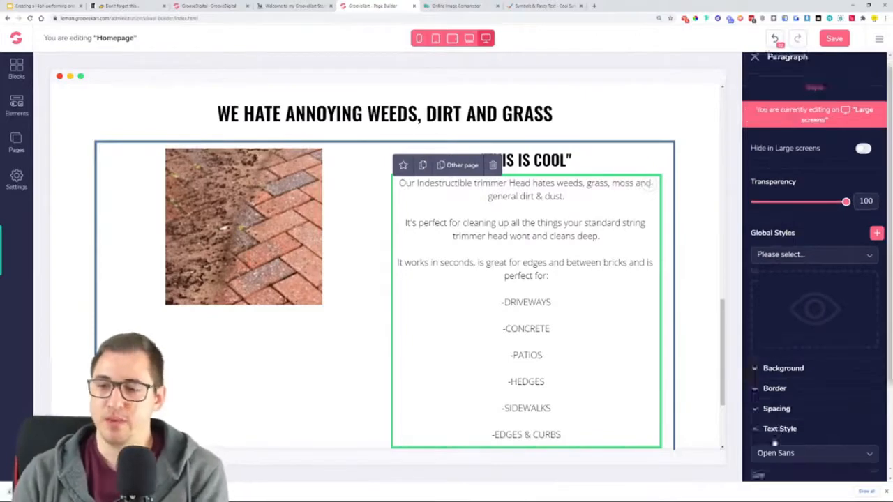
pyautogui.scroll(-2, 774, 439)
pyautogui.click(766, 416)
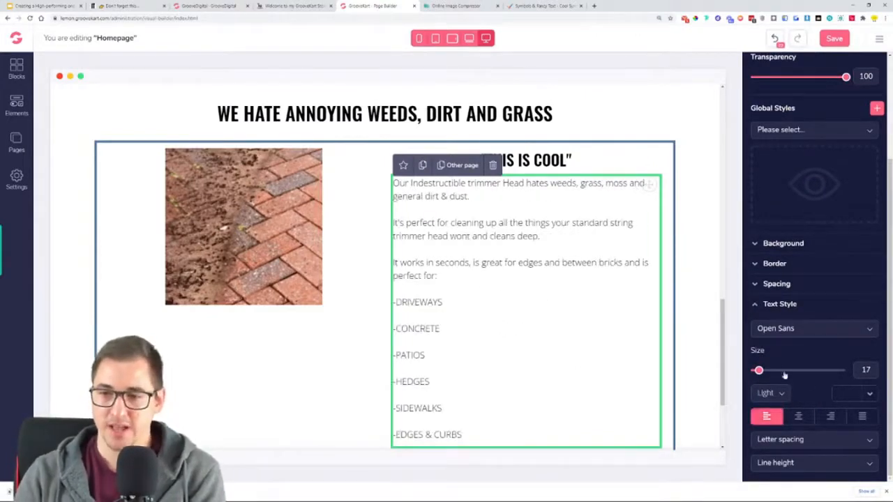
pyautogui.click(770, 394)
pyautogui.click(766, 447)
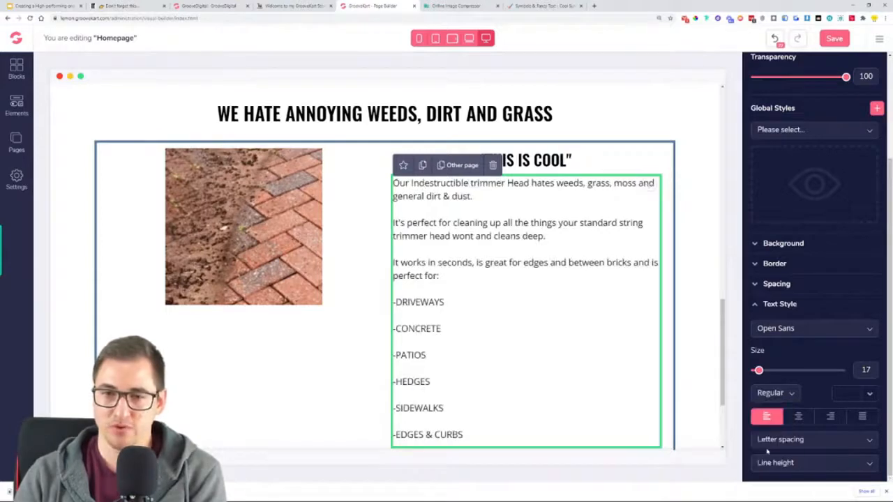
pyautogui.moveTo(758, 370); pyautogui.dragTo(761, 371)
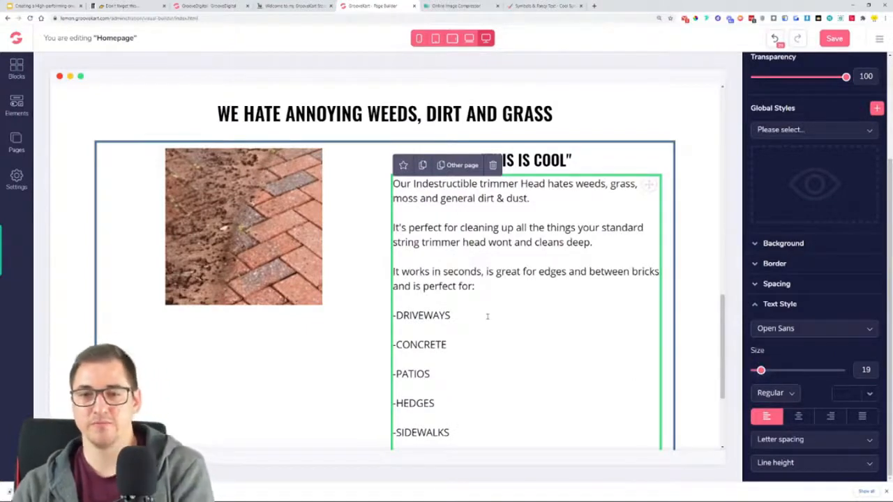
# Check the reference section's image and upload Untitled design.png to the online image compressor
pyautogui.click(274, 4)
pyautogui.click(598, 268)
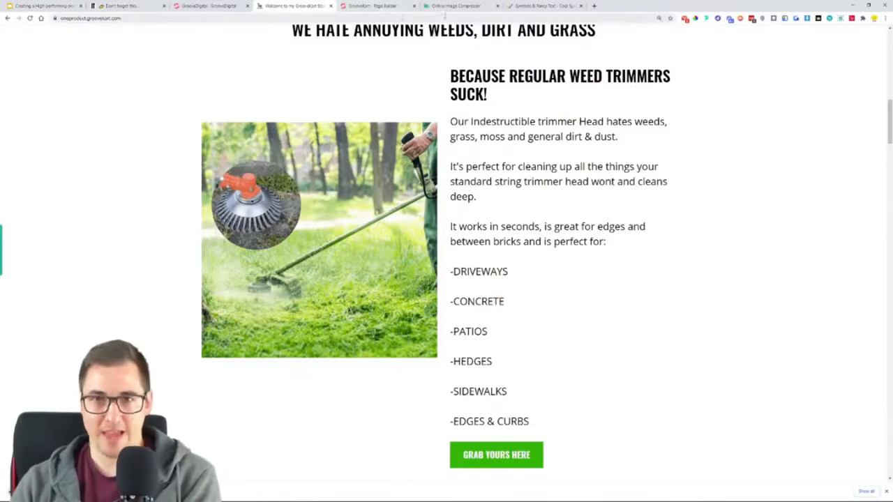
pyautogui.click(488, 6)
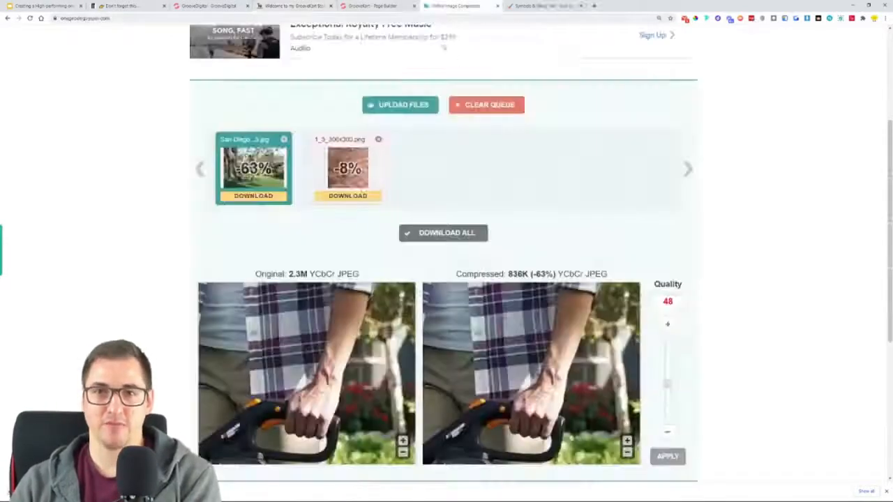
pyautogui.click(413, 106)
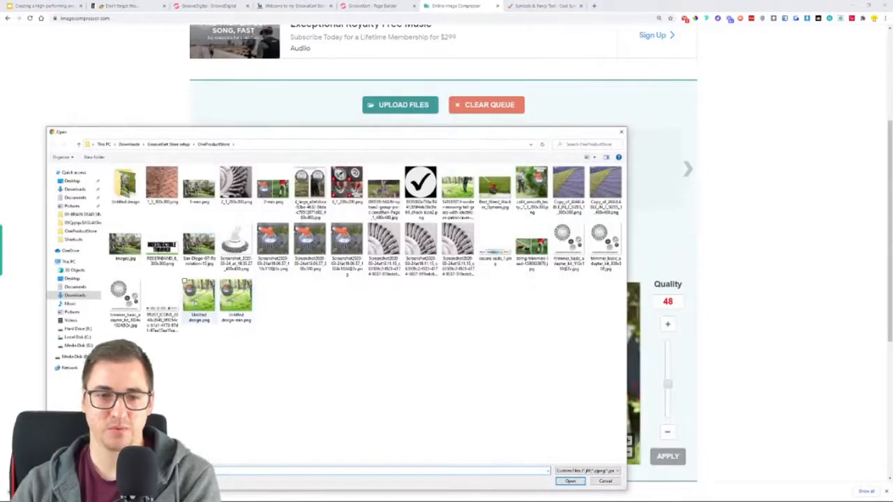
pyautogui.doubleClick(199, 296)
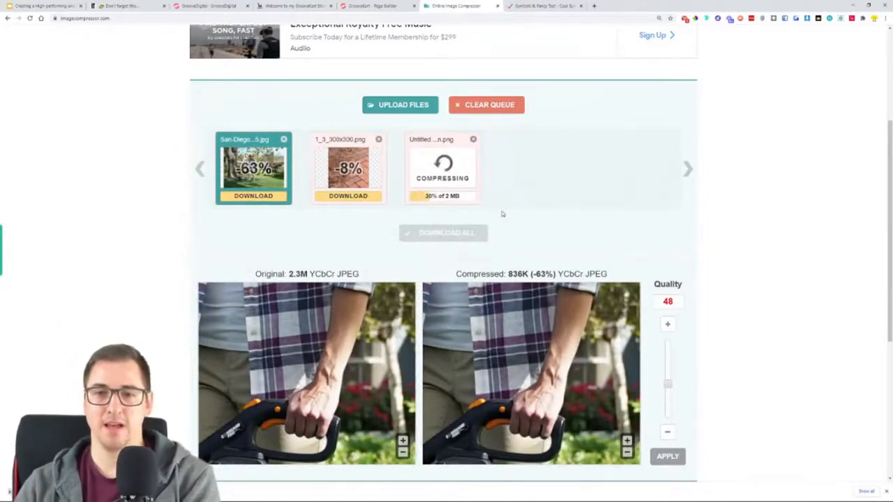
# Back in the page builder, replace the left column's brick image with Untitled design-min.png
pyautogui.click(381, 6)
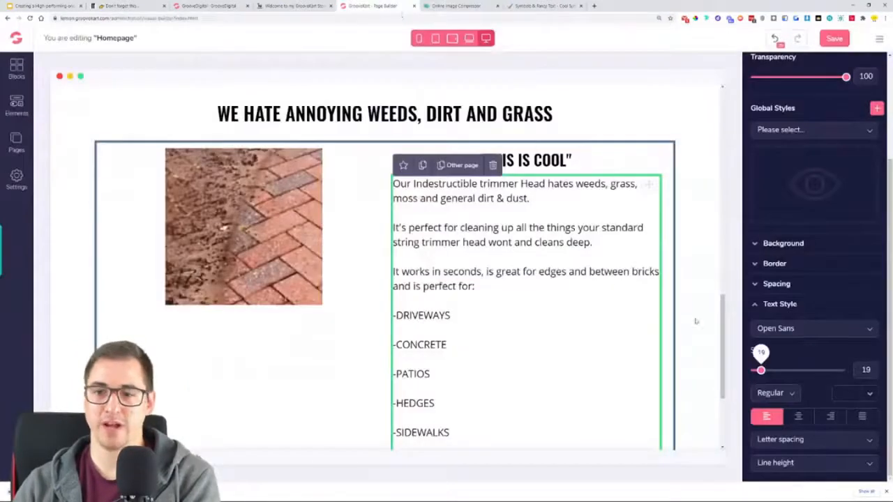
pyautogui.click(291, 216)
pyautogui.click(852, 99)
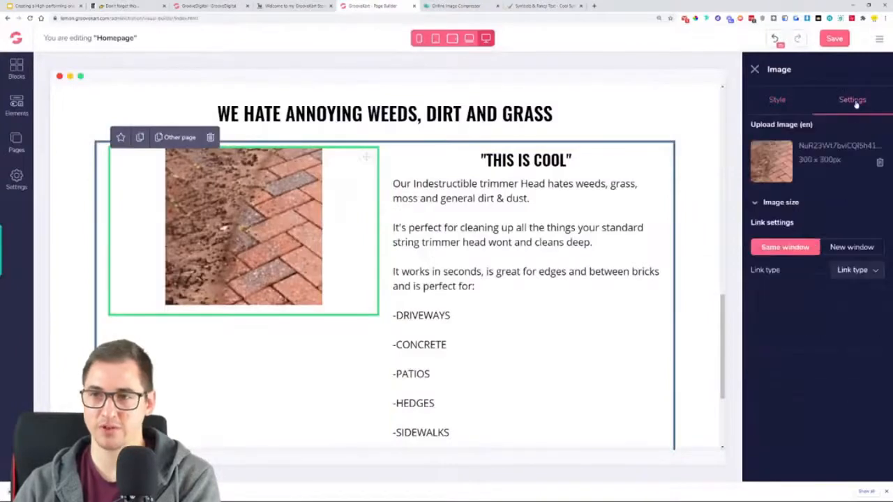
pyautogui.click(882, 167)
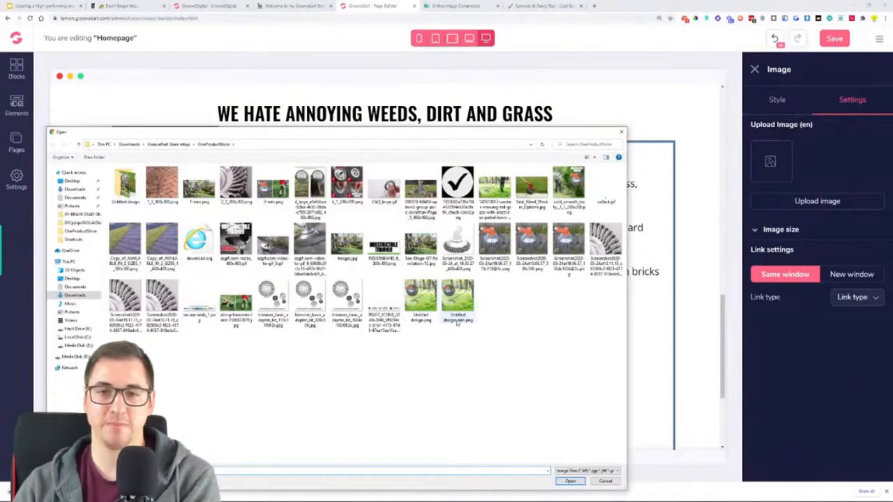
pyautogui.click(458, 314)
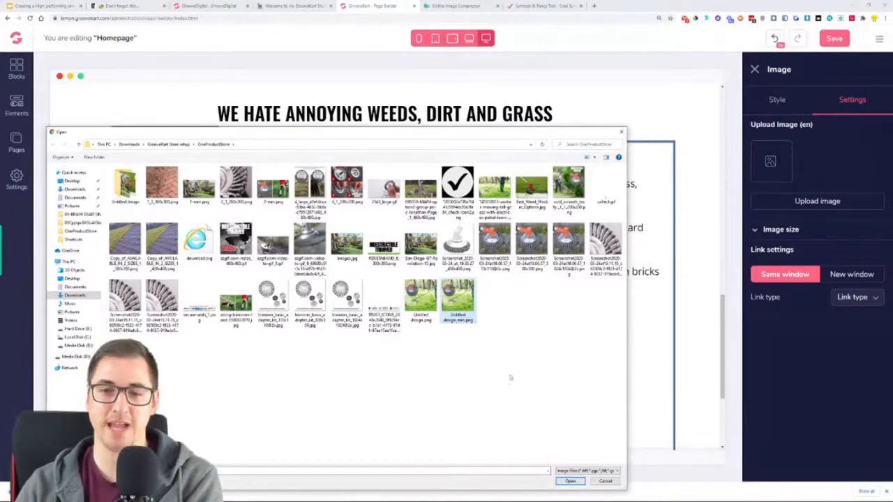
pyautogui.click(571, 481)
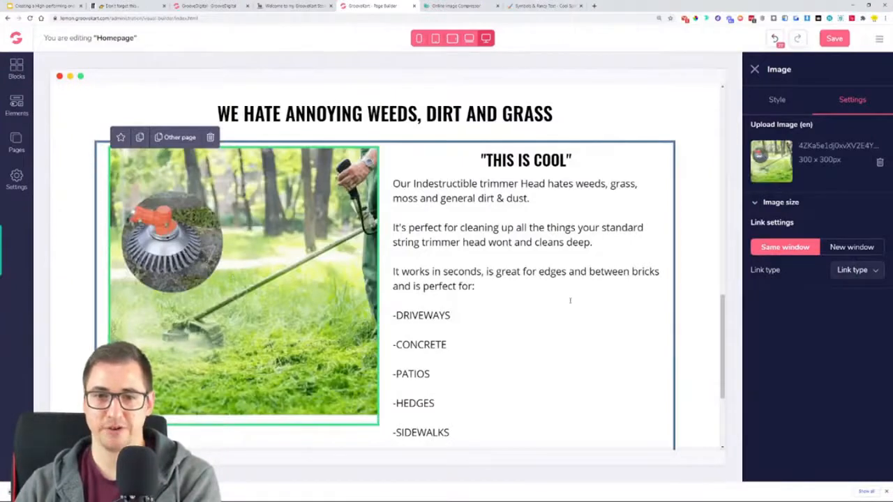
# Set the left column image's top margin to 64
pyautogui.scroll(-2, 283, 282)
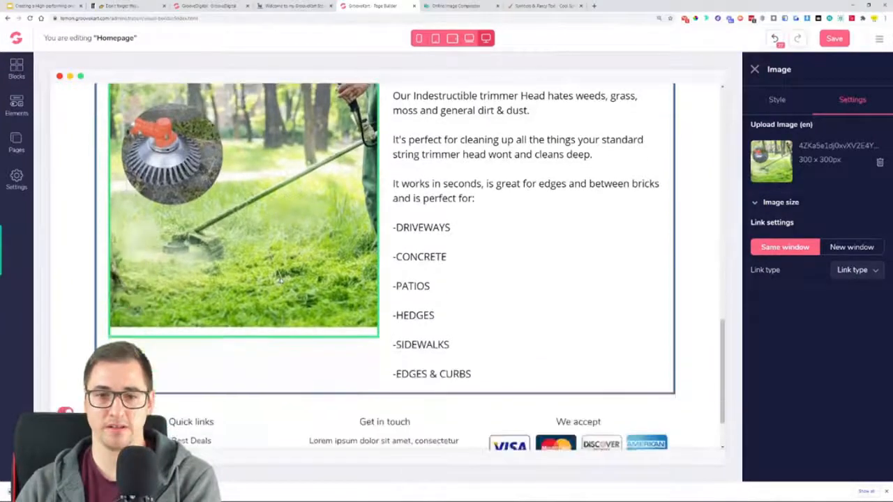
pyautogui.scroll(1, 282, 282)
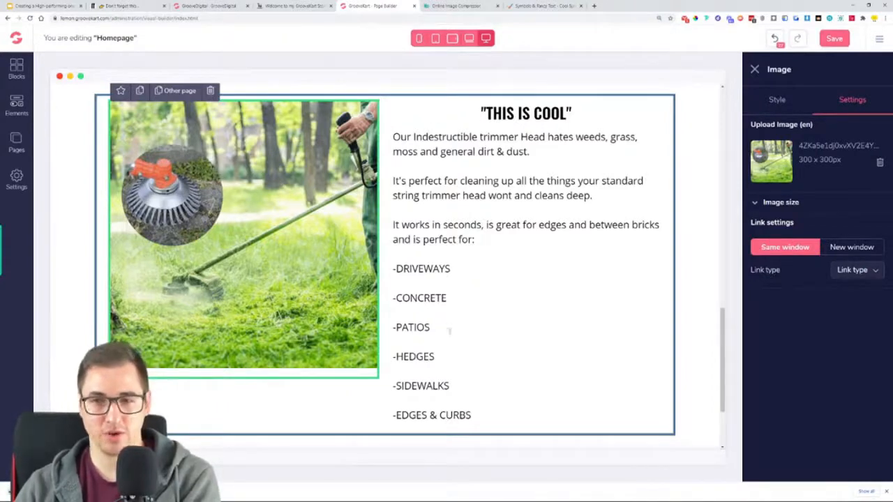
pyautogui.click(791, 101)
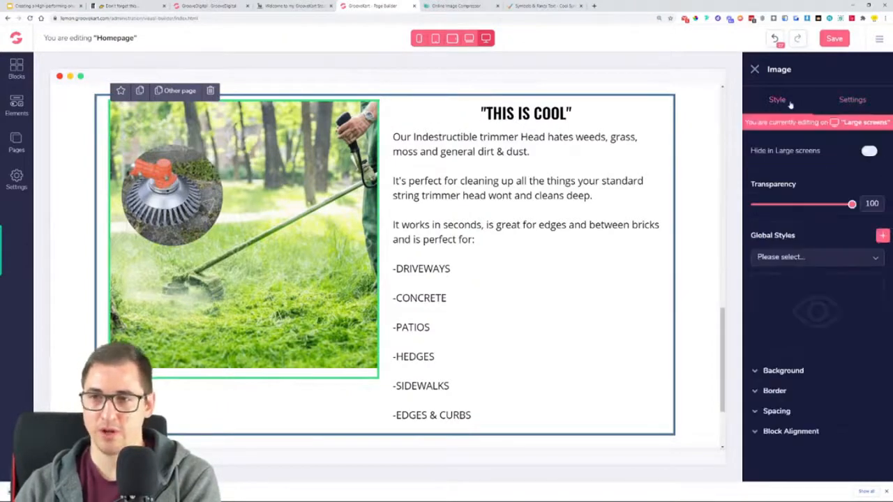
pyautogui.click(800, 417)
pyautogui.scroll(-2, 813, 370)
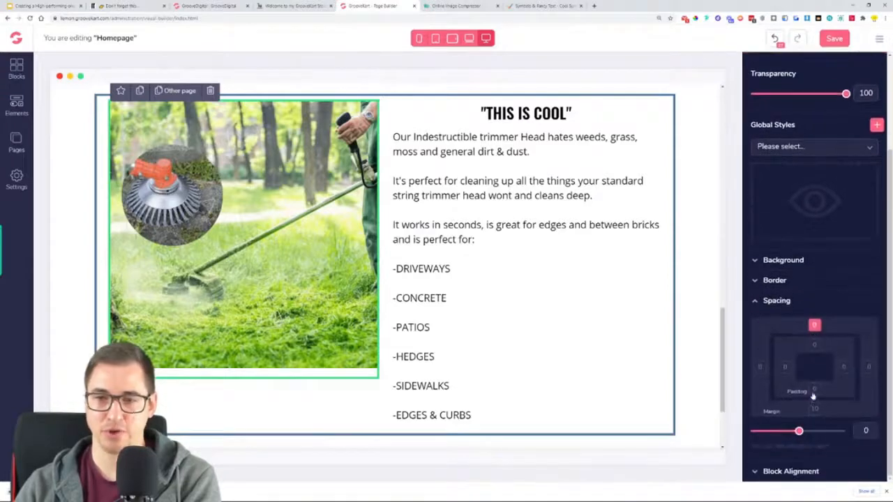
pyautogui.moveTo(799, 430); pyautogui.dragTo(847, 434)
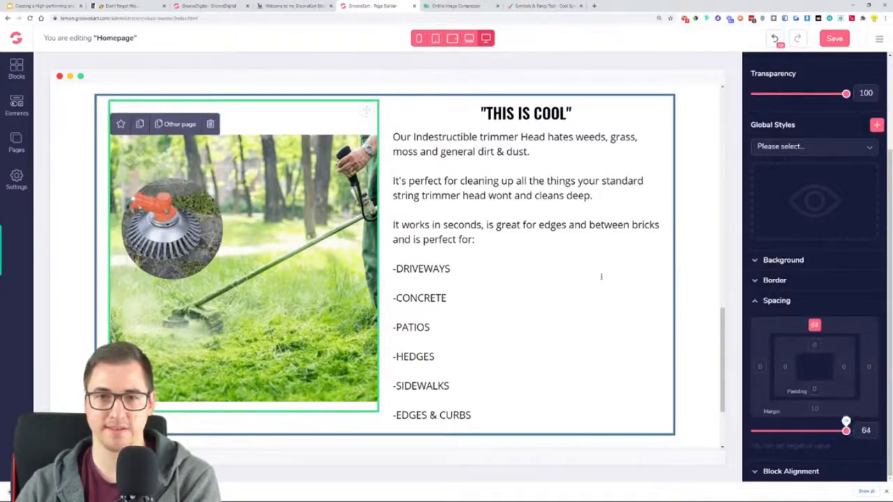
# Replace the right column's "THIS IS COOL" subheading with the reference page's "BECAUSE REGULAR WEED TRIMMERS SUCK!" and left-align it
pyautogui.click(293, 6)
pyautogui.tripleClick(493, 75)
pyautogui.hotkey('ctrl', 'c')
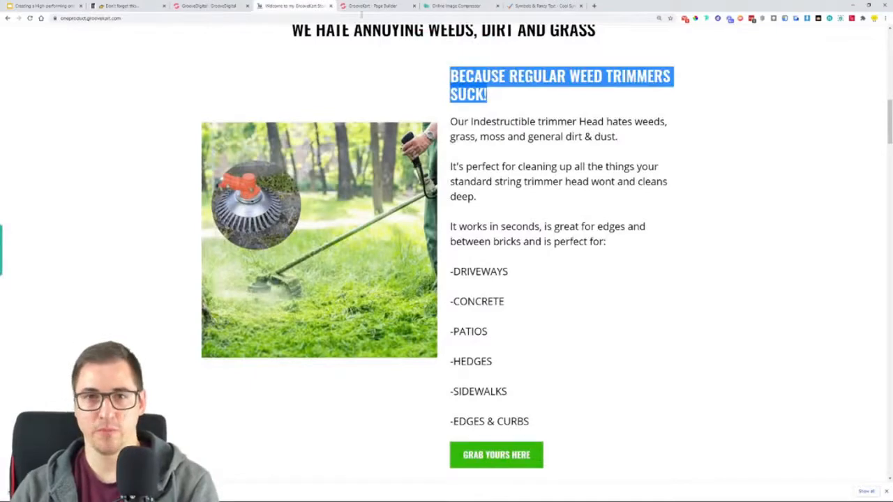
pyautogui.click(373, 6)
pyautogui.tripleClick(505, 115)
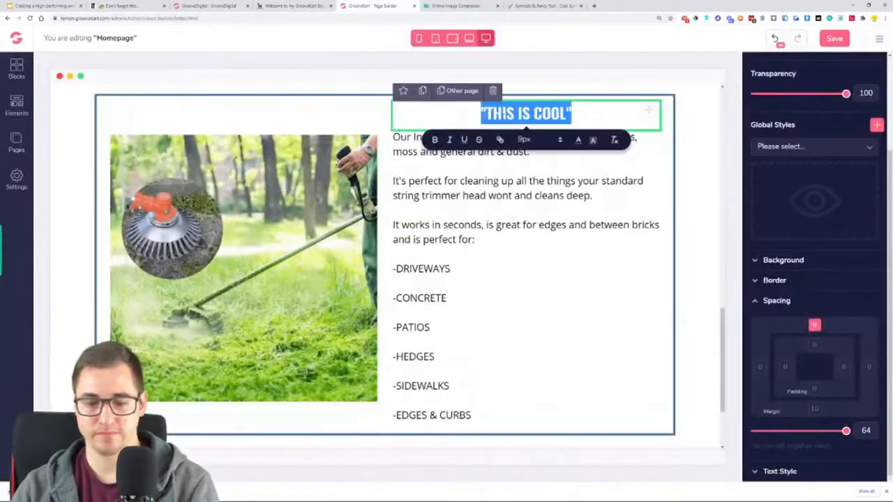
pyautogui.hotkey('ctrl', 'v')
pyautogui.press('BackSpace')
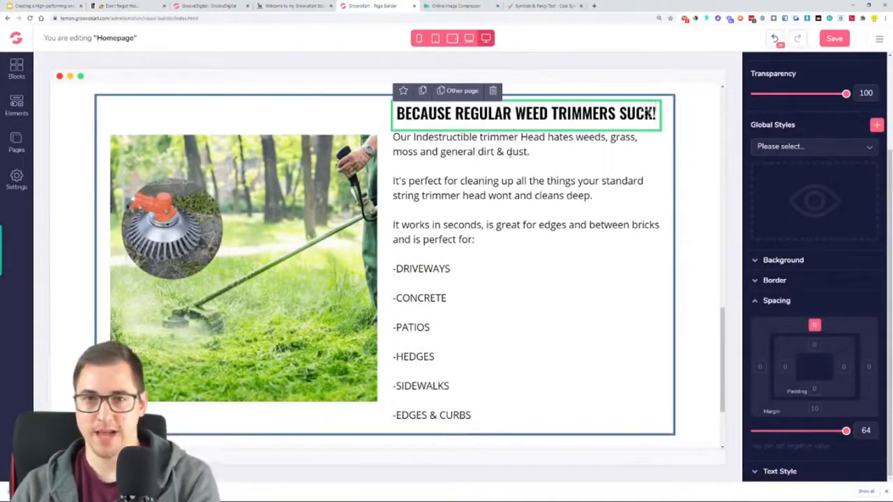
pyautogui.click(775, 471)
pyautogui.click(767, 417)
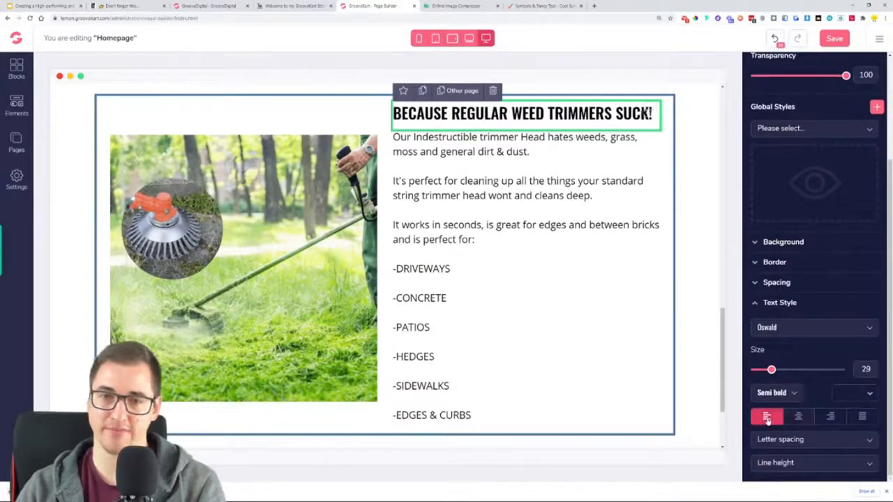
# Add the blue square-cornered Click Here button without an icon below the right column's paragraph
pyautogui.click(548, 392)
pyautogui.click(16, 106)
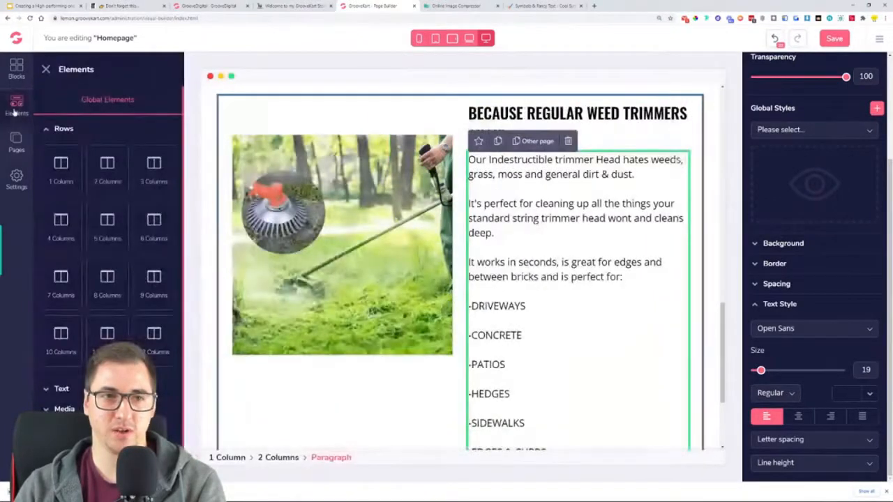
pyautogui.click(45, 131)
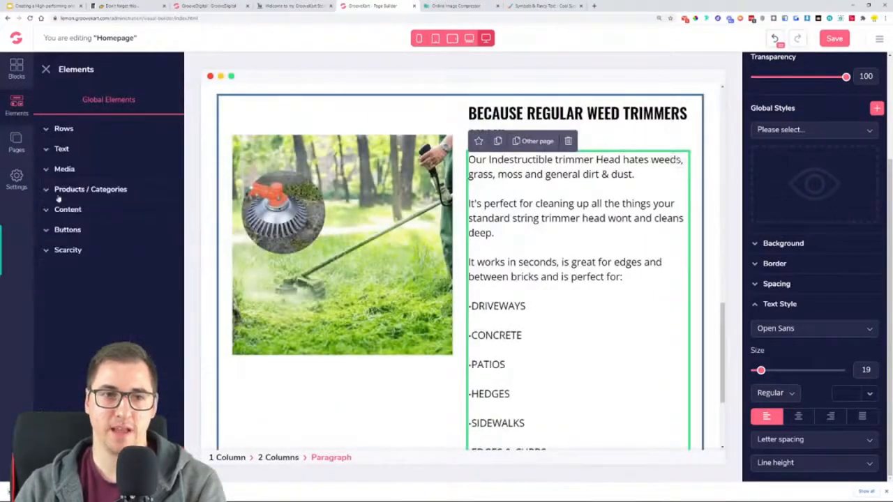
pyautogui.click(59, 229)
pyautogui.scroll(-3, 107, 211)
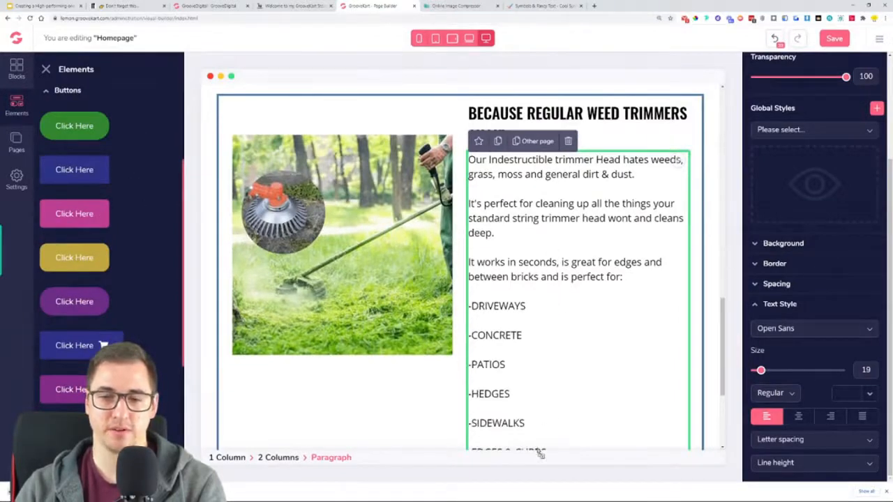
pyautogui.scroll(-3, 545, 427)
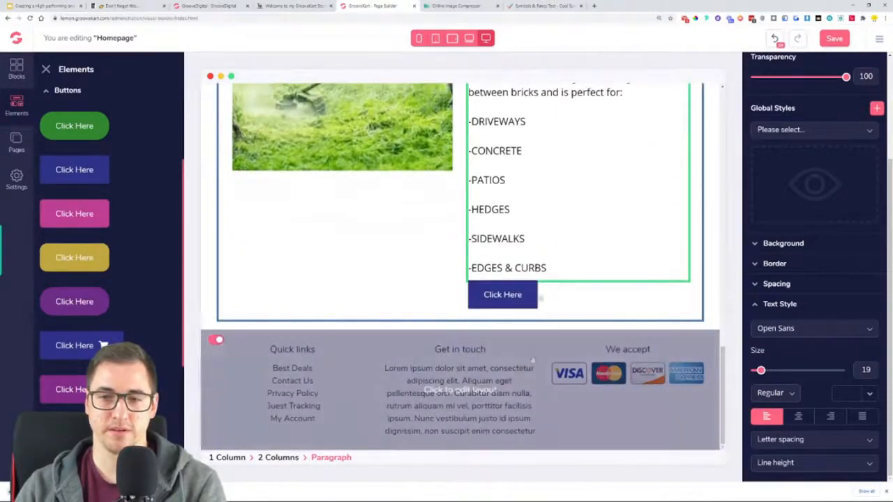
pyautogui.click(533, 296)
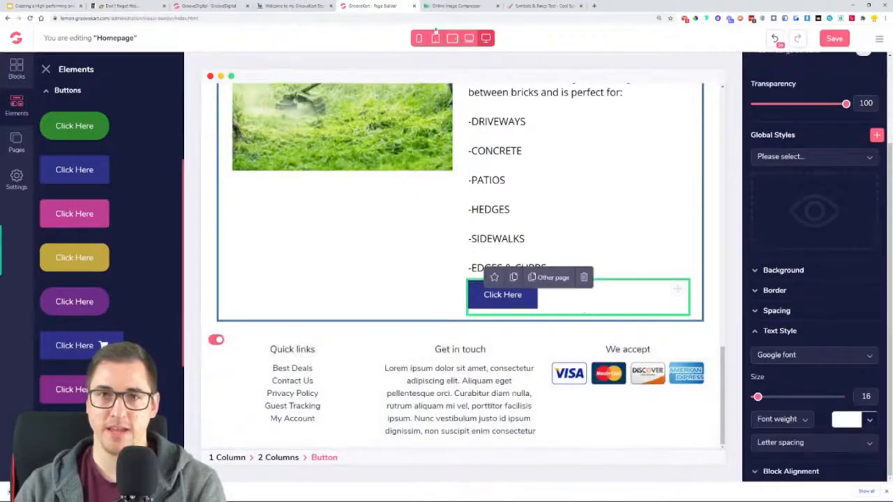
# Check the reference page's button and set the new button's label to "GRAB YOURS HERE"
pyautogui.click(293, 5)
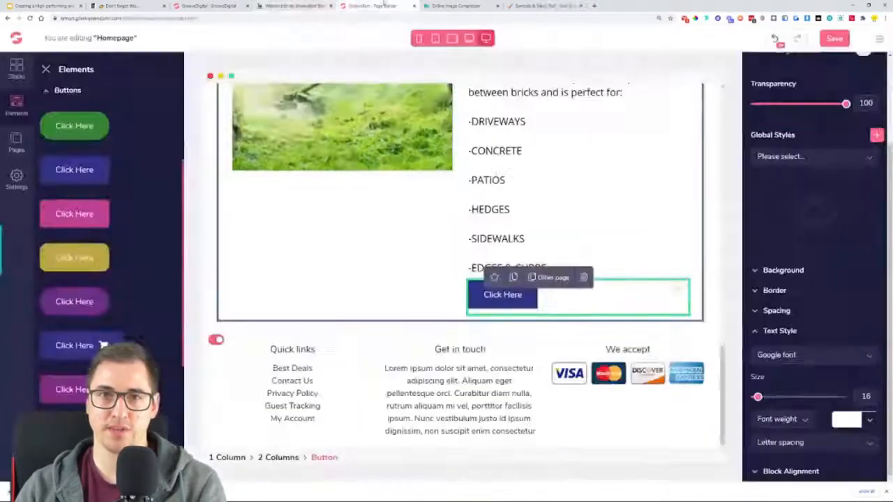
pyautogui.click(370, 6)
pyautogui.scroll(3, 424, 328)
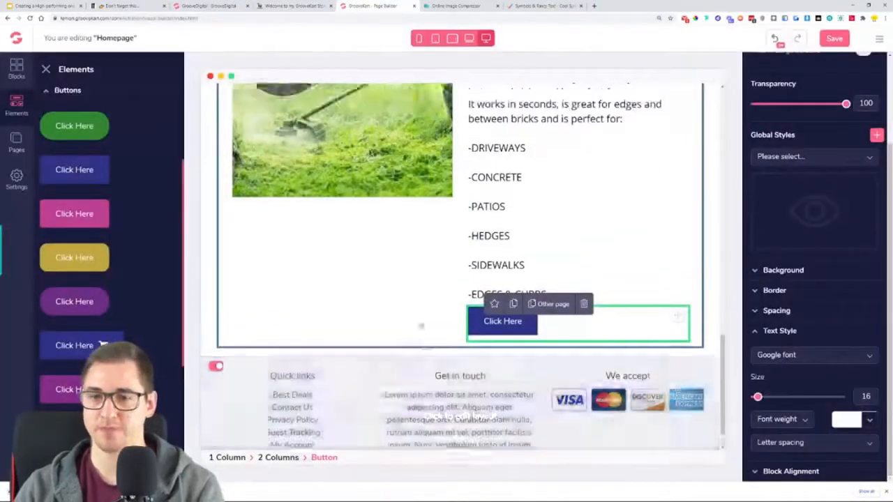
pyautogui.scroll(3, 803, 230)
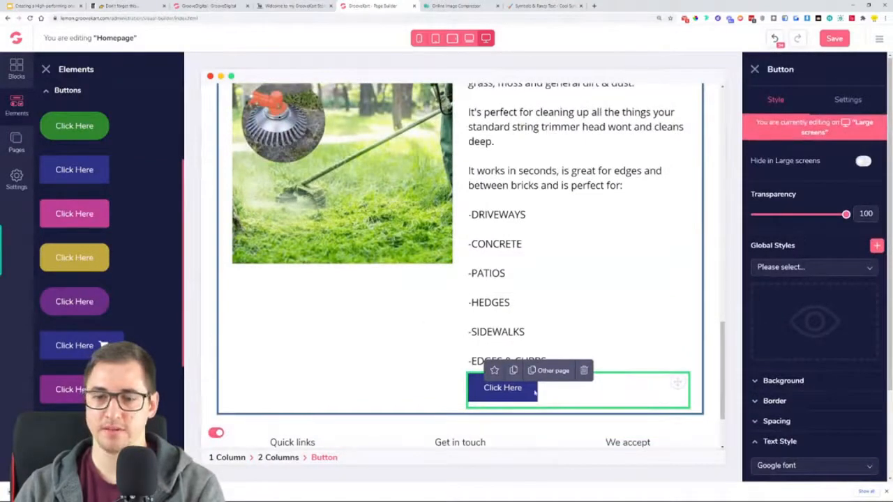
pyautogui.click(46, 69)
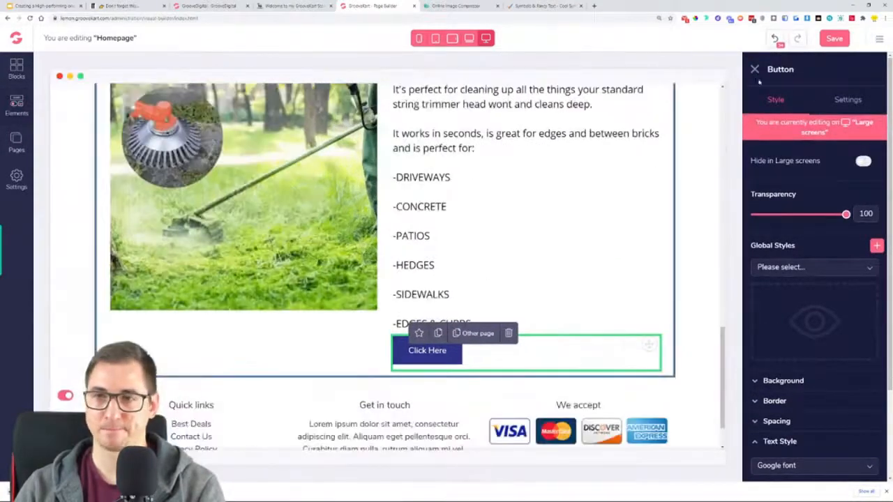
pyautogui.click(852, 102)
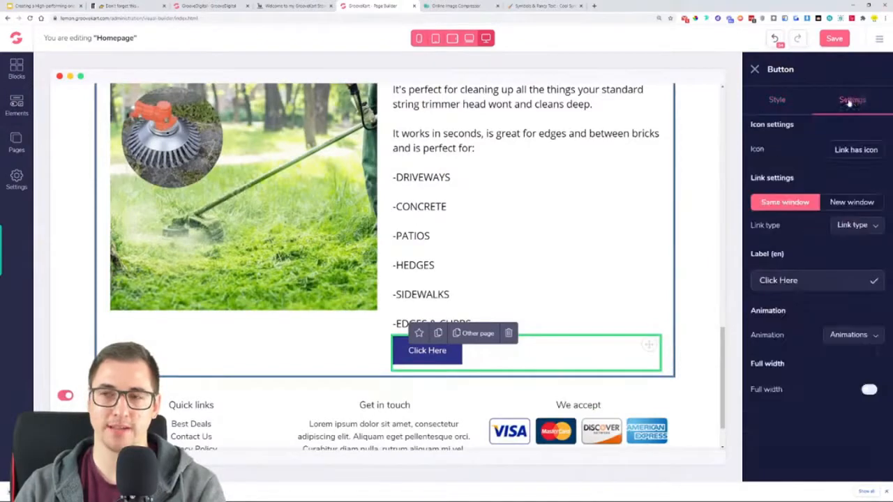
pyautogui.moveTo(802, 281); pyautogui.dragTo(741, 285)
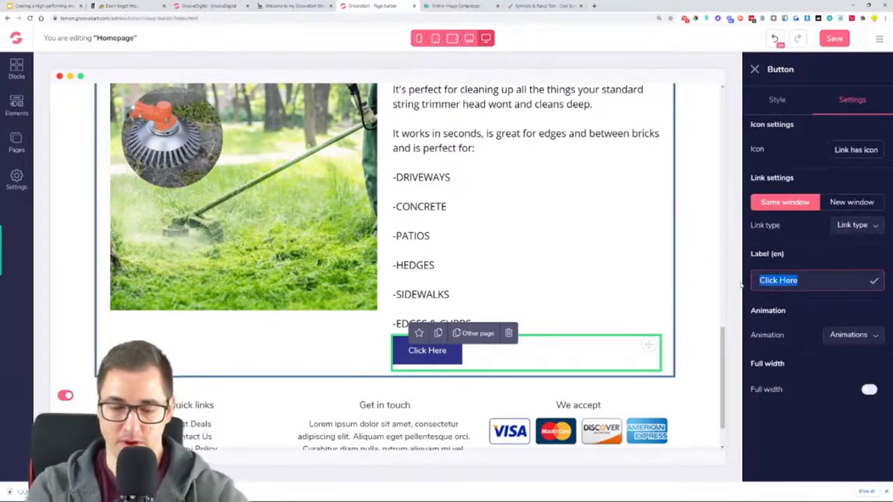
pyautogui.write('GRAB ')
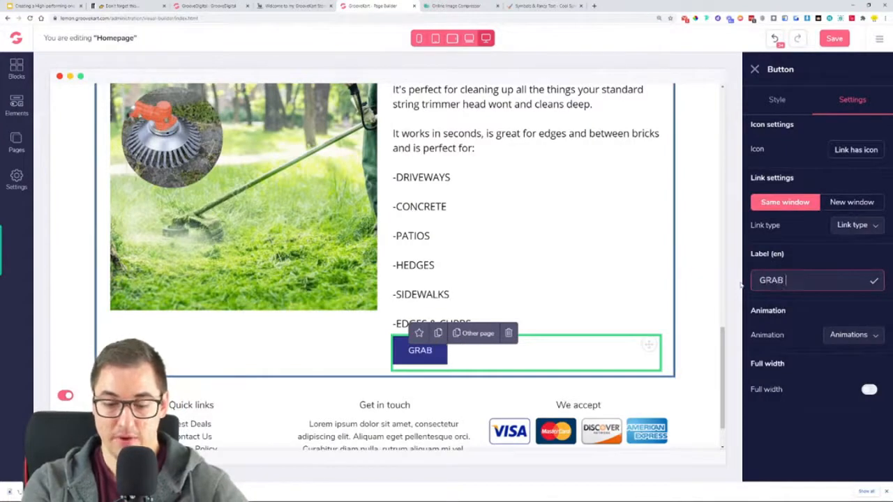
pyautogui.write('YOURS HERE')
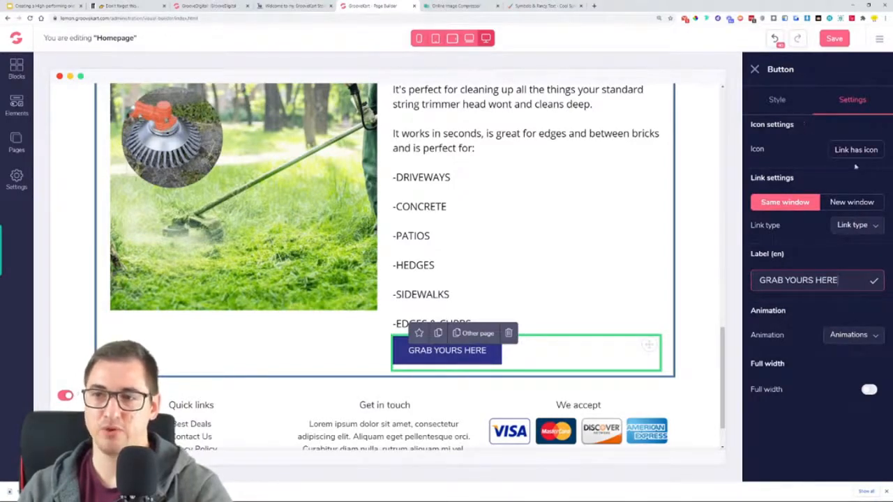
# Sample the green of the reference page's GRAB YOURS HERE button with ColorPick Eyedropper and copy its hex code 34B809
pyautogui.click(777, 100)
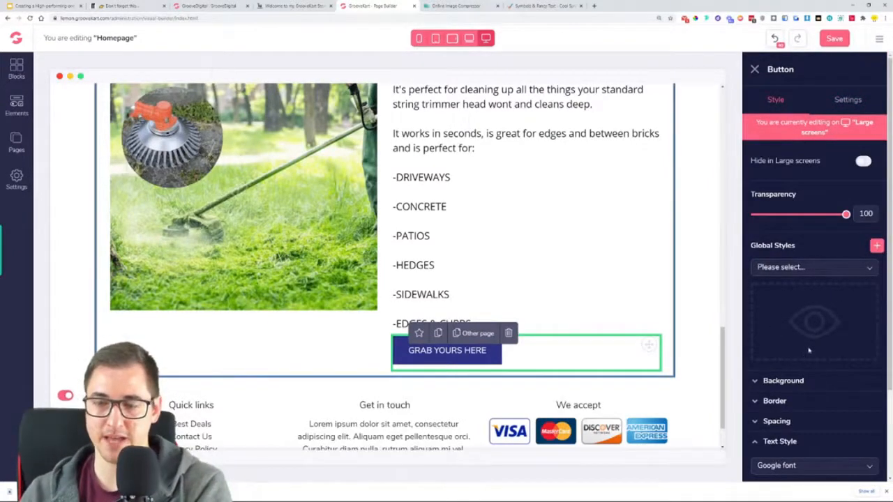
pyautogui.scroll(2, 602, 336)
pyautogui.scroll(-3, 602, 336)
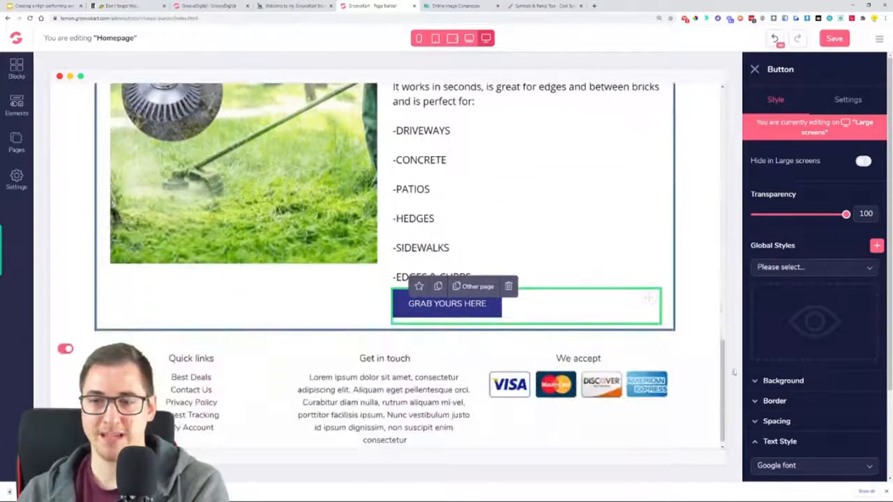
pyautogui.click(783, 381)
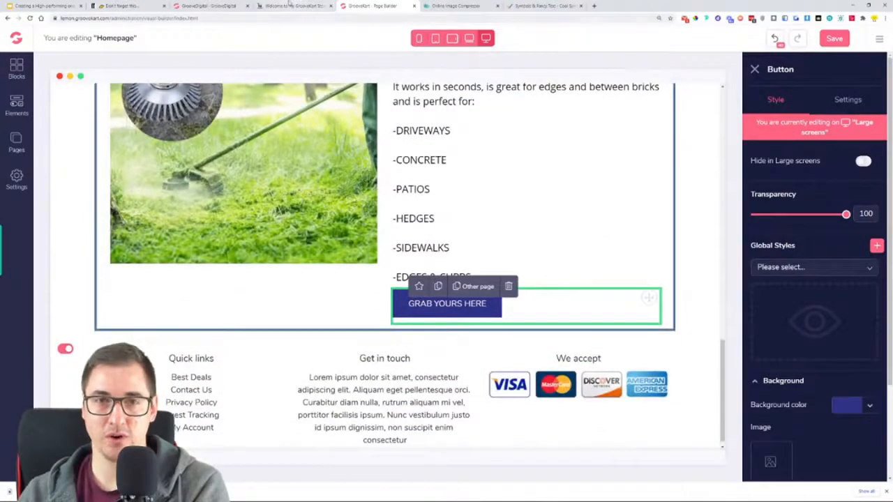
pyautogui.click(290, 5)
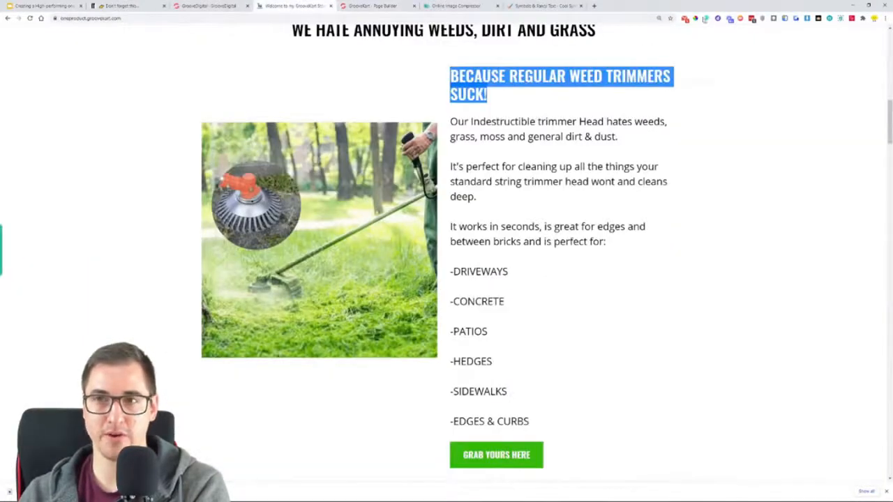
pyautogui.click(696, 19)
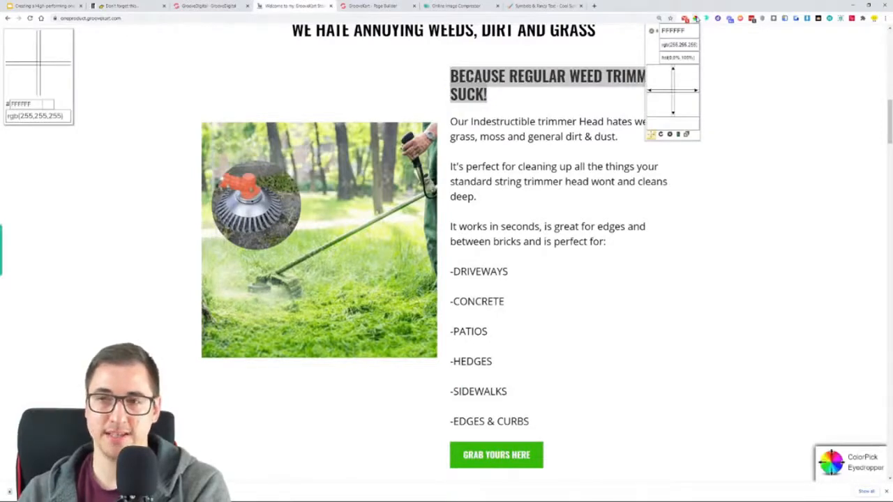
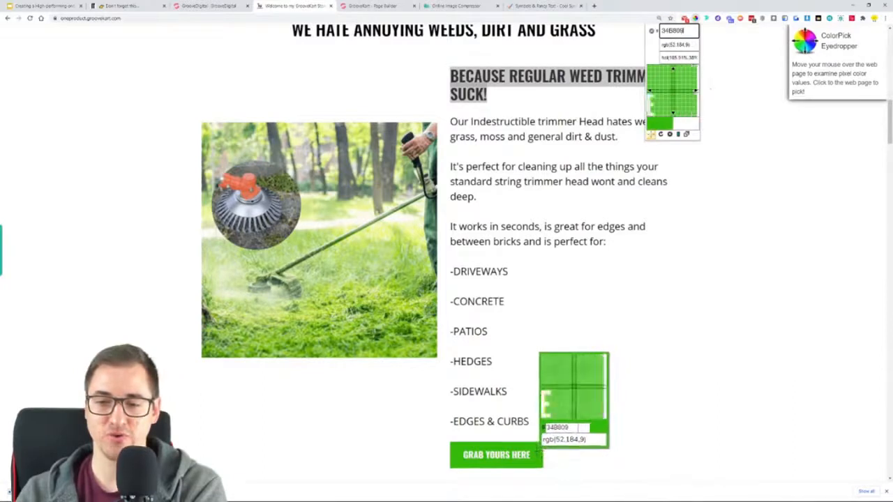
pyautogui.click(538, 450)
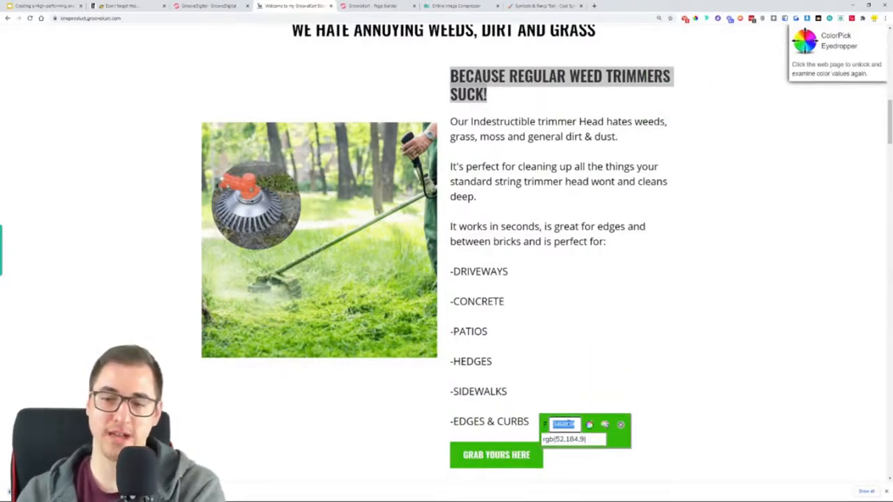
pyautogui.rightClick(563, 423)
pyautogui.click(613, 337)
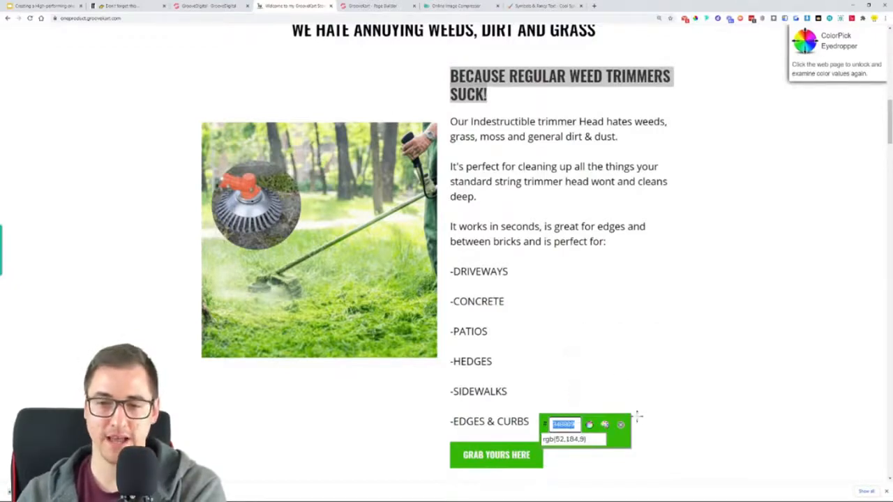
pyautogui.click(620, 425)
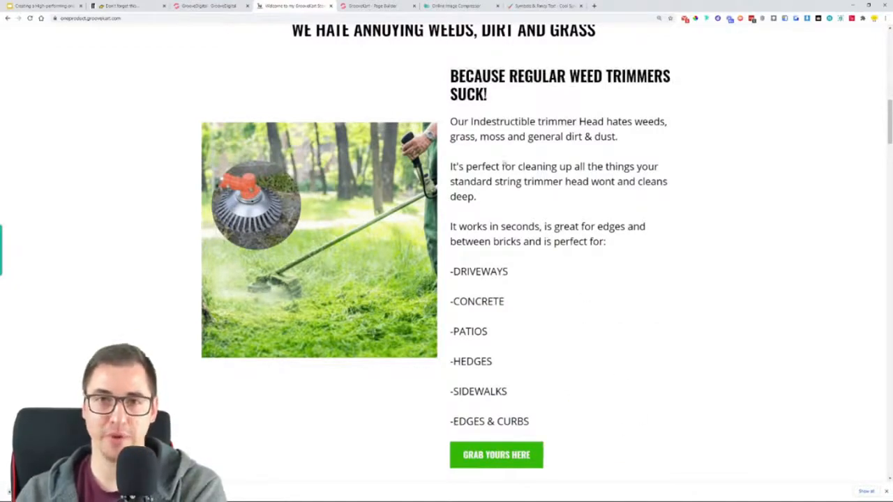
# Back in the page builder, set the GRAB YOURS HERE button's background color to #34B809
pyautogui.click(361, 6)
pyautogui.click(852, 406)
pyautogui.scroll(-2, 840, 405)
pyautogui.click(784, 318)
pyautogui.click(802, 401)
pyautogui.write('#34B809')
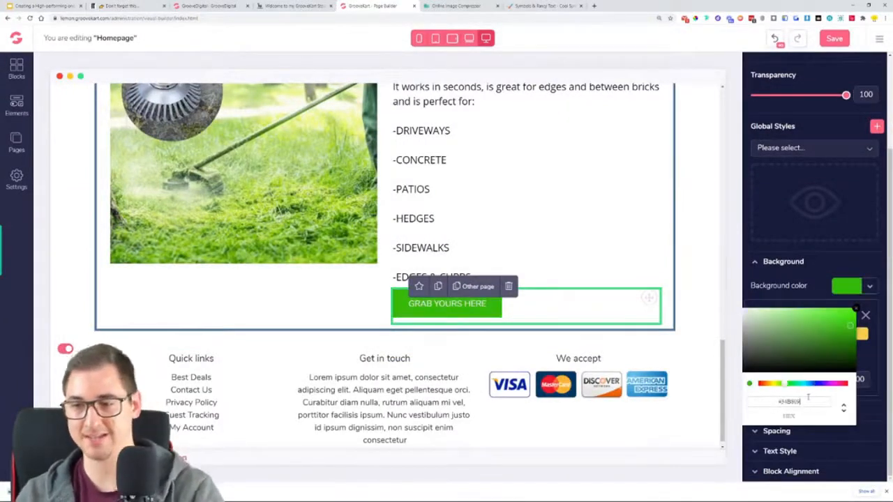
pyautogui.click(865, 316)
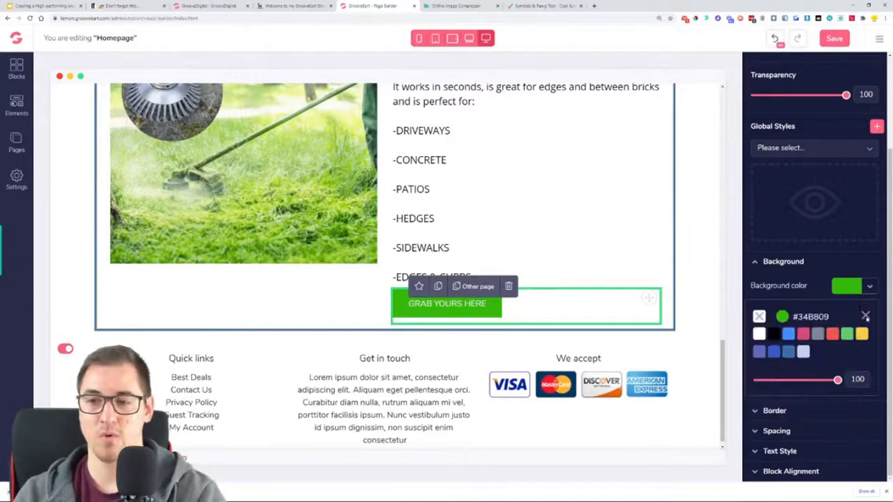
pyautogui.click(865, 316)
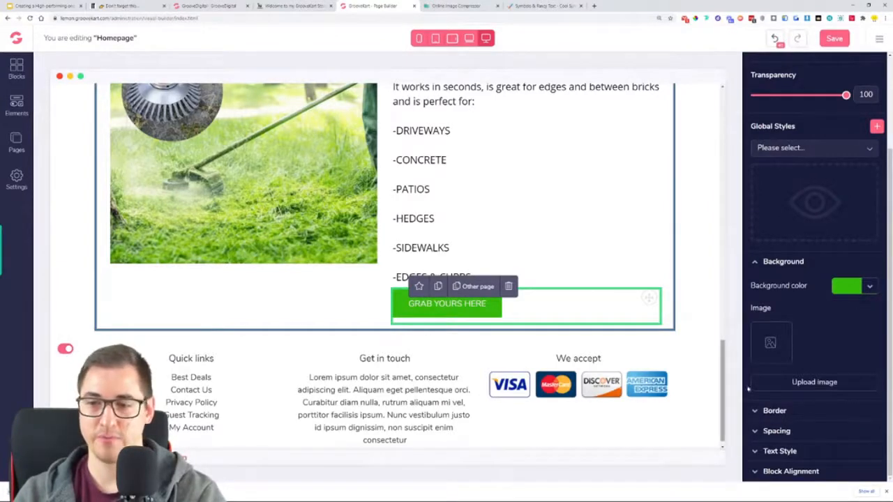
# Style the GRAB YOURS HERE button's text with the Oswald Google font, size 20 and Bold weight
pyautogui.click(779, 451)
pyautogui.click(795, 419)
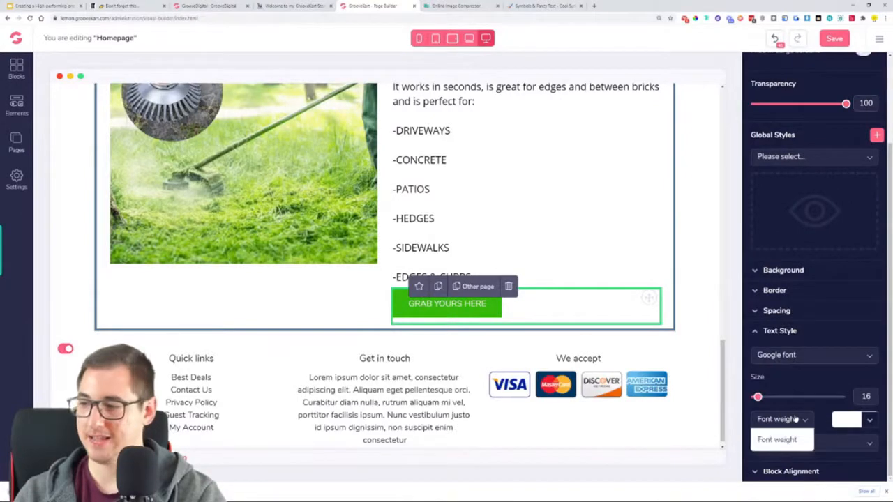
pyautogui.click(802, 419)
pyautogui.click(800, 355)
pyautogui.scroll(-5, 806, 379)
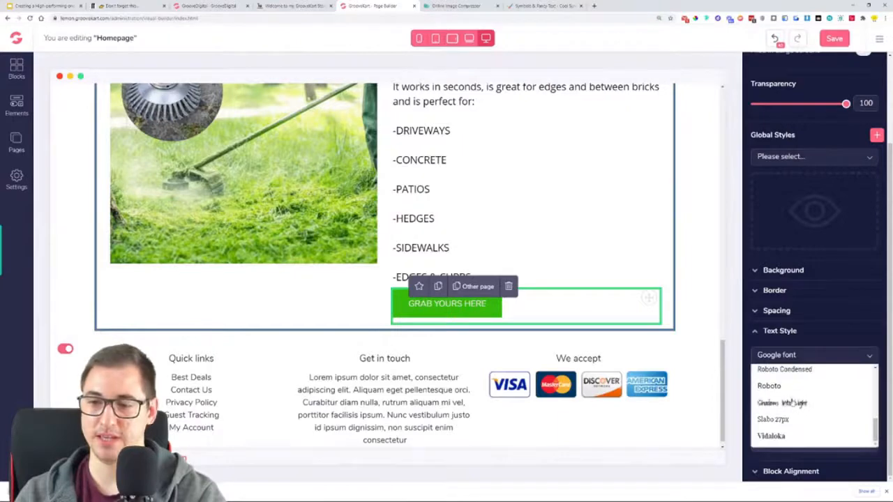
pyautogui.scroll(1, 802, 408)
pyautogui.click(802, 403)
pyautogui.moveTo(758, 398); pyautogui.dragTo(761, 398)
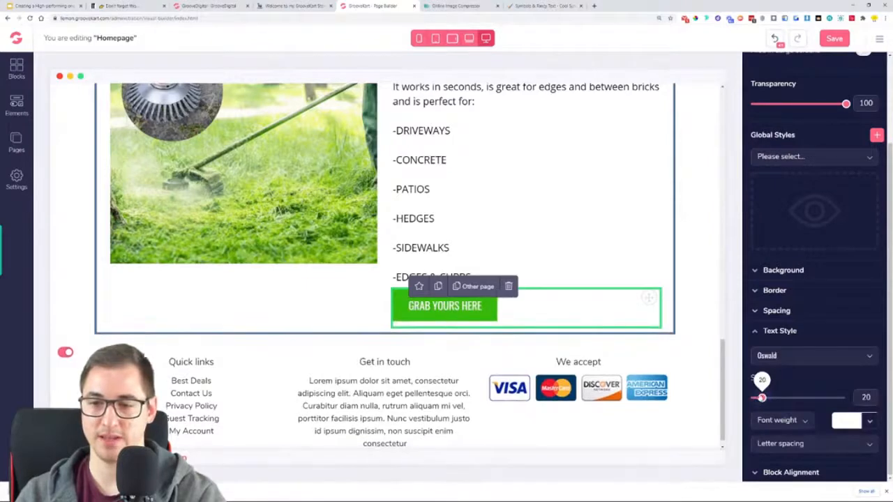
pyautogui.click(781, 420)
pyautogui.click(767, 470)
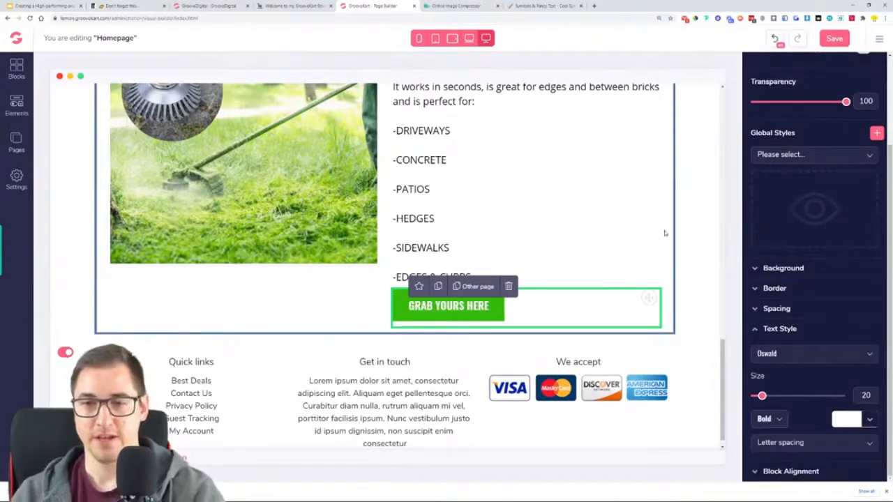
# Set the margins above and below the paragraph under "BECAUSE REGULAR WEED TRIMMERS SUCK!" to 20
pyautogui.click(617, 283)
pyautogui.scroll(5, 618, 283)
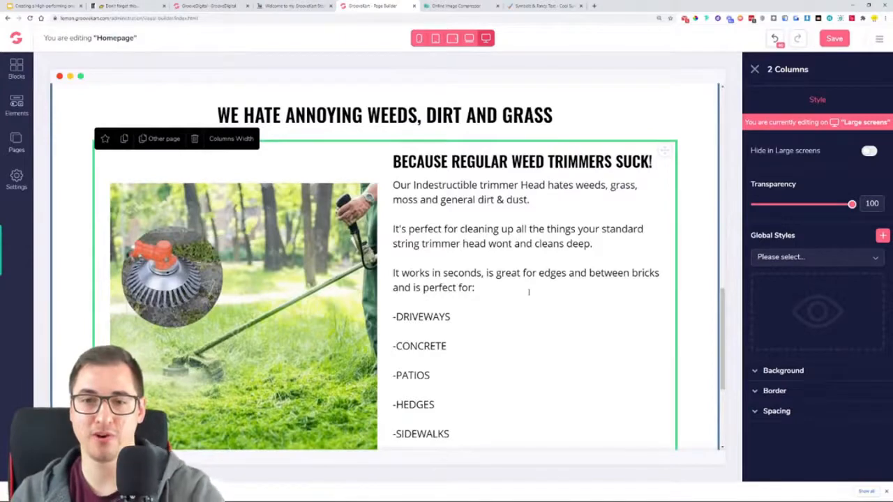
pyautogui.click(445, 196)
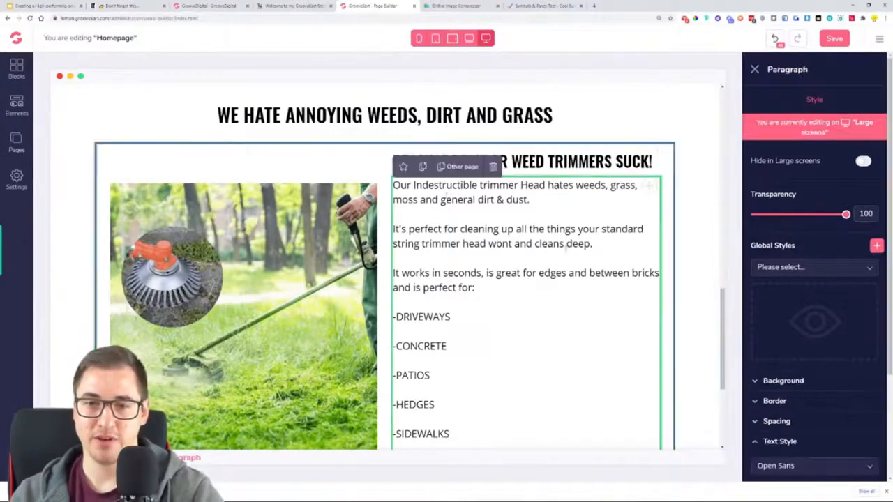
pyautogui.scroll(-2, 564, 248)
pyautogui.scroll(1, 560, 256)
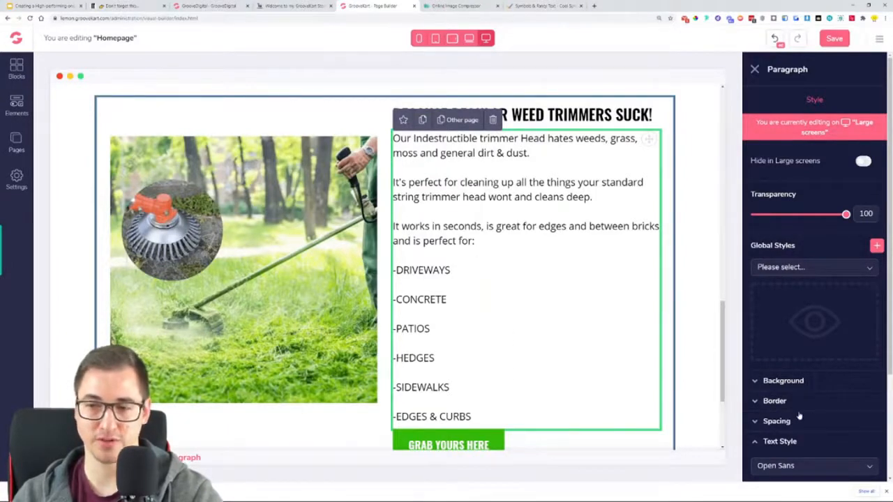
pyautogui.click(778, 420)
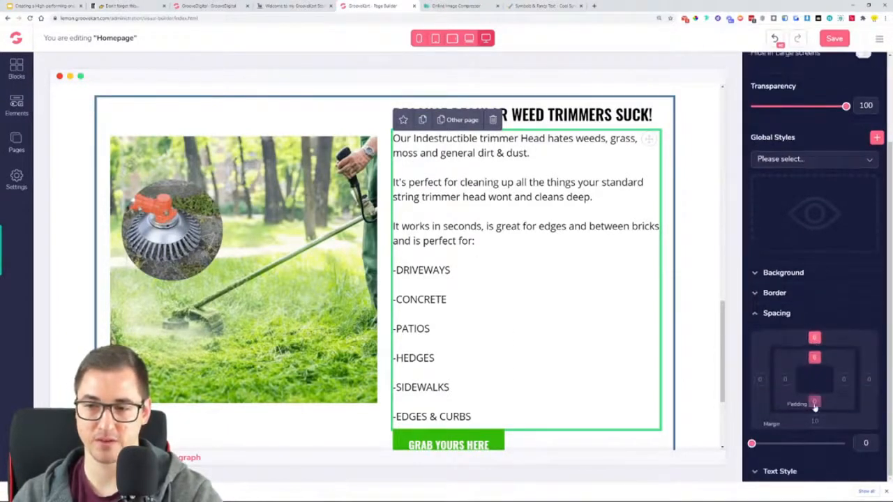
pyautogui.click(814, 360)
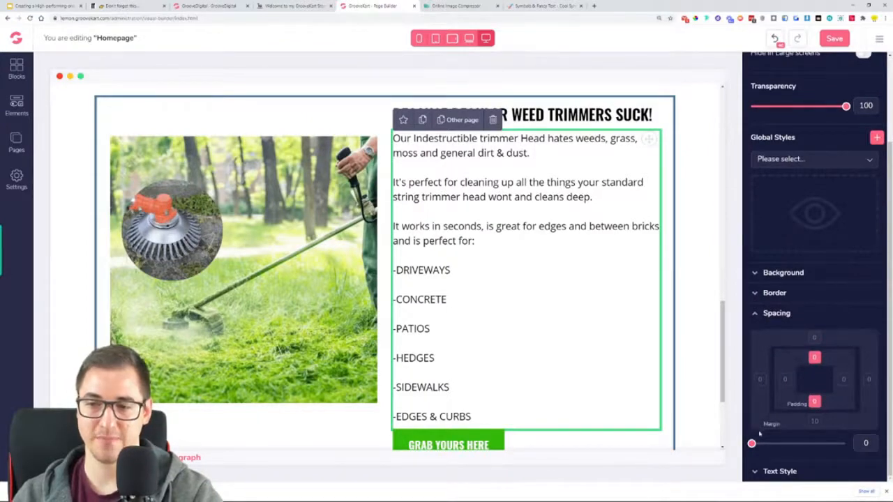
pyautogui.click(814, 338)
pyautogui.click(814, 421)
pyautogui.moveTo(798, 443); pyautogui.dragTo(812, 445)
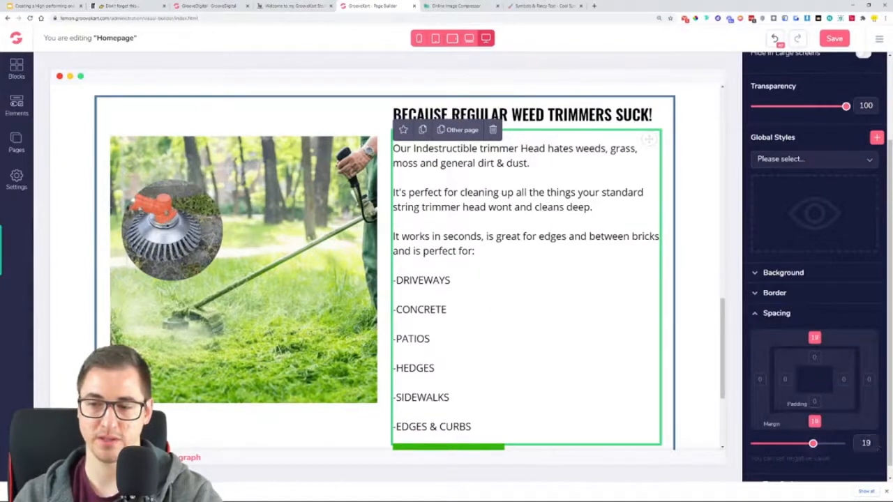
pyautogui.write('20')
pyautogui.click(632, 310)
pyautogui.scroll(1, 633, 311)
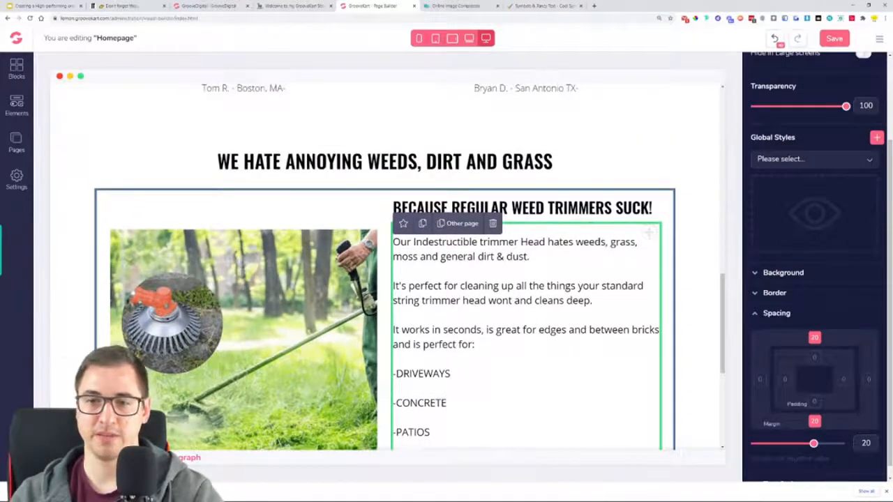
# Duplicate the 2 Columns block holding the trimmer image, heading, paragraph and GRAB YOURS HERE button
pyautogui.scroll(-3, 598, 241)
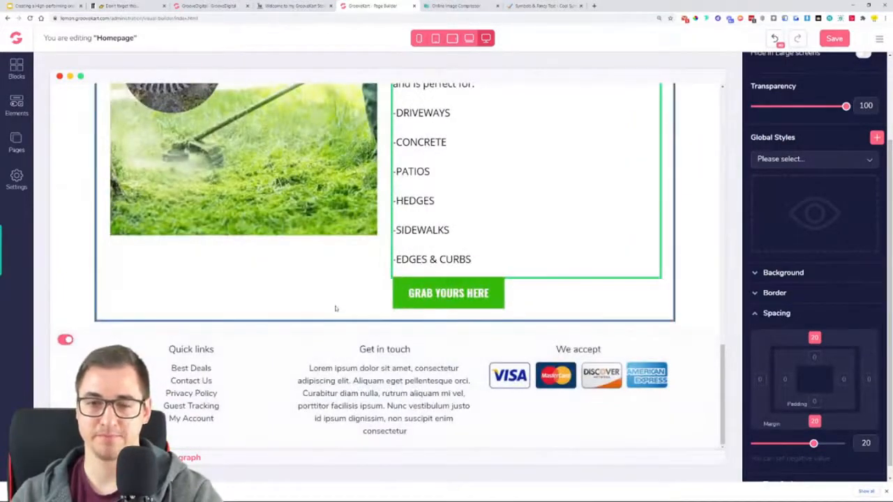
pyautogui.scroll(2, 265, 293)
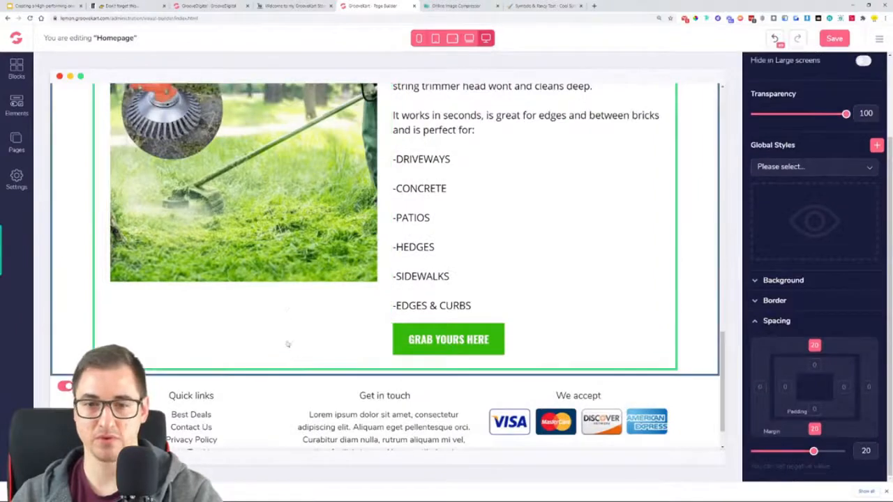
pyautogui.scroll(-2, 468, 289)
pyautogui.scroll(2, 468, 289)
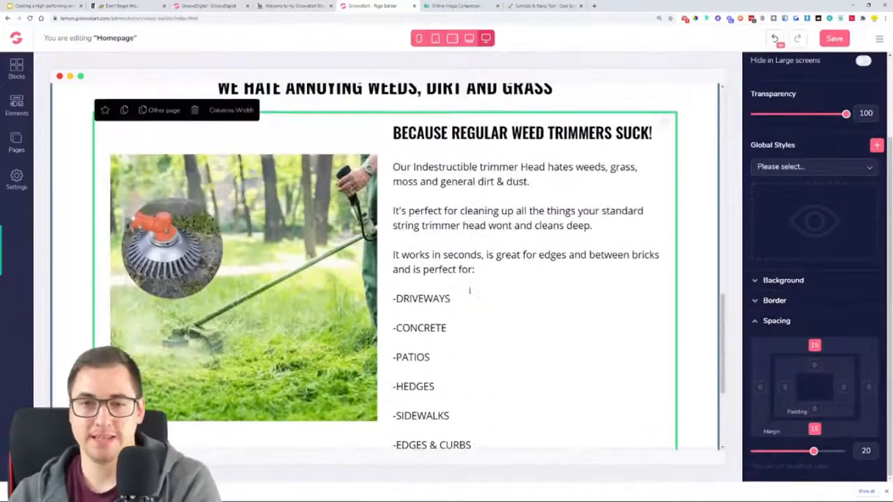
pyautogui.click(124, 113)
# Examine the headings, paragraphs and buttons of the original and duplicated two-column blocks across the page
pyautogui.scroll(-2, 445, 260)
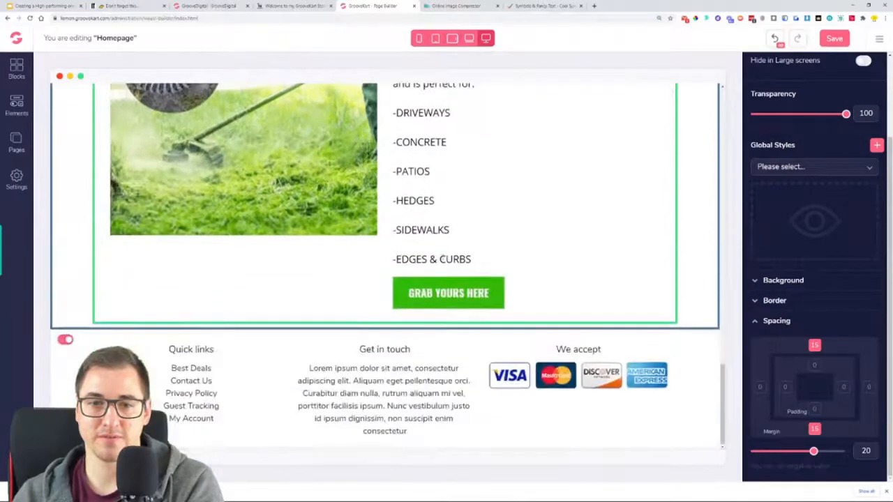
pyautogui.scroll(4, 445, 260)
pyautogui.scroll(3, 444, 260)
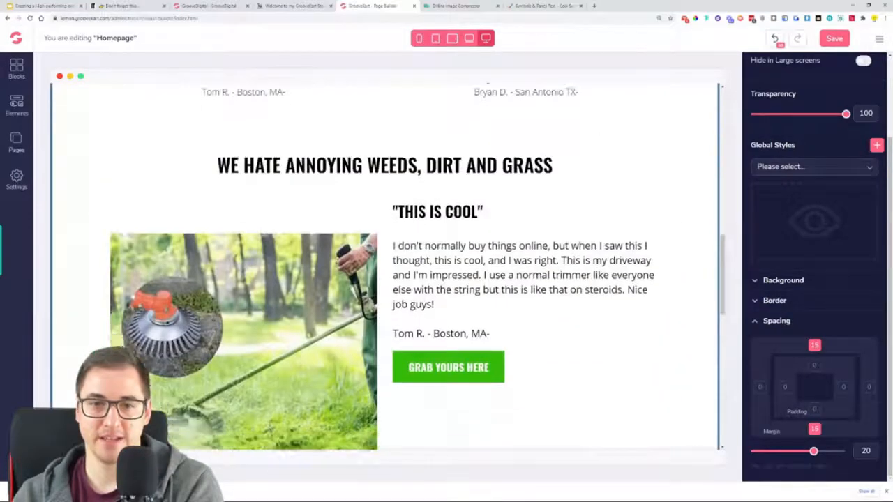
pyautogui.scroll(-2, 399, 182)
pyautogui.scroll(-3, 399, 184)
pyautogui.scroll(-4, 404, 244)
pyautogui.scroll(5, 414, 307)
pyautogui.scroll(3, 438, 372)
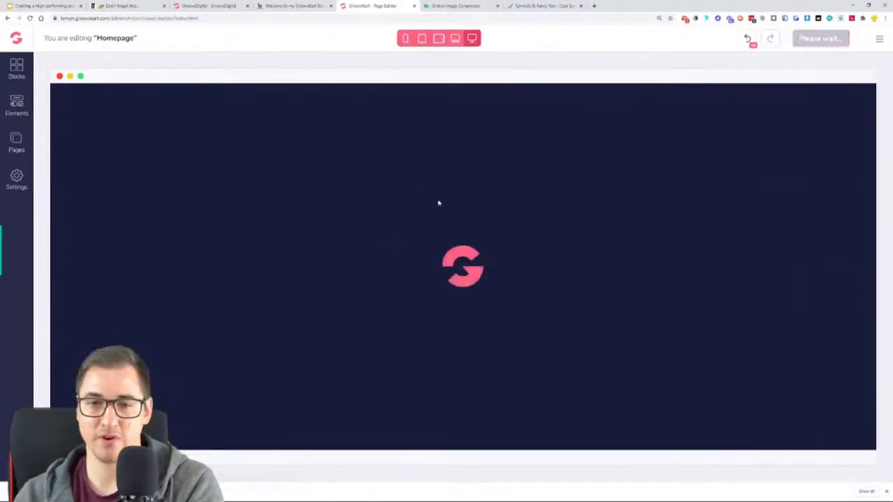
pyautogui.scroll(-15, 495, 259)
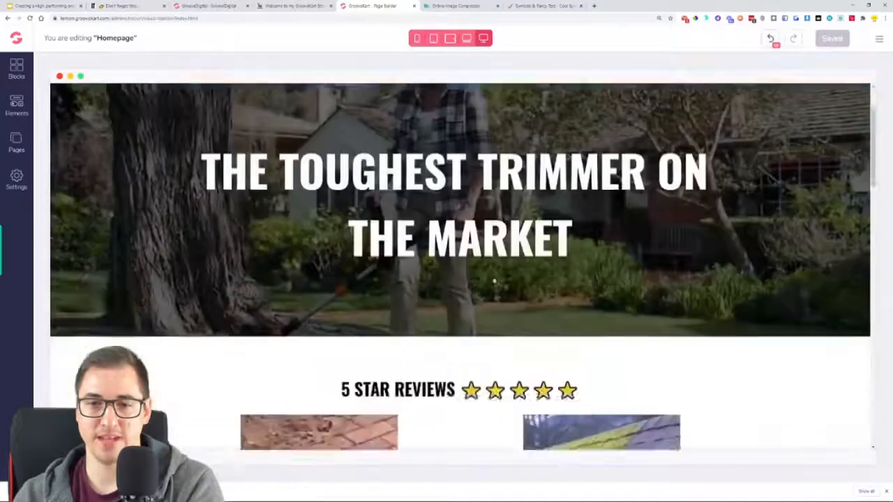
pyautogui.scroll(-3, 496, 260)
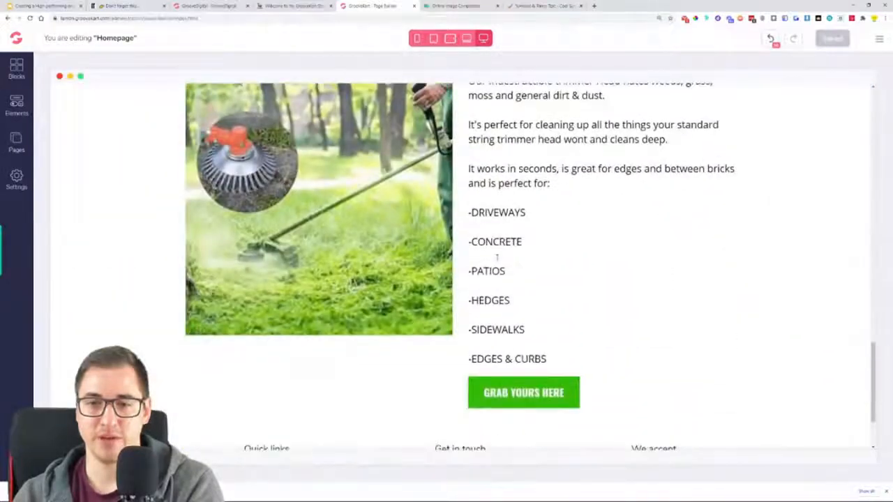
pyautogui.scroll(5, 547, 208)
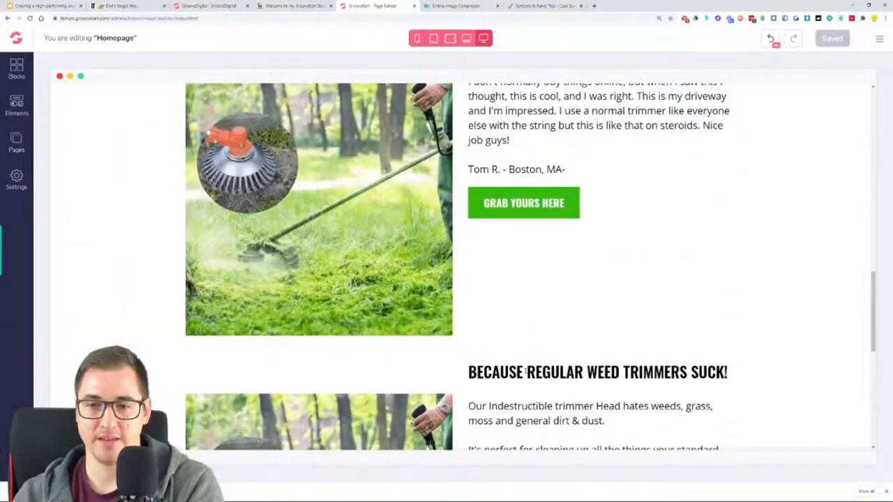
# Try duplicating the "BECAUSE REGULAR WEED TRIMMERS SUCK!" heading, and delete the extra "THIS IS COOL" heading
pyautogui.click(527, 372)
pyautogui.click(422, 403)
pyautogui.scroll(-2, 516, 335)
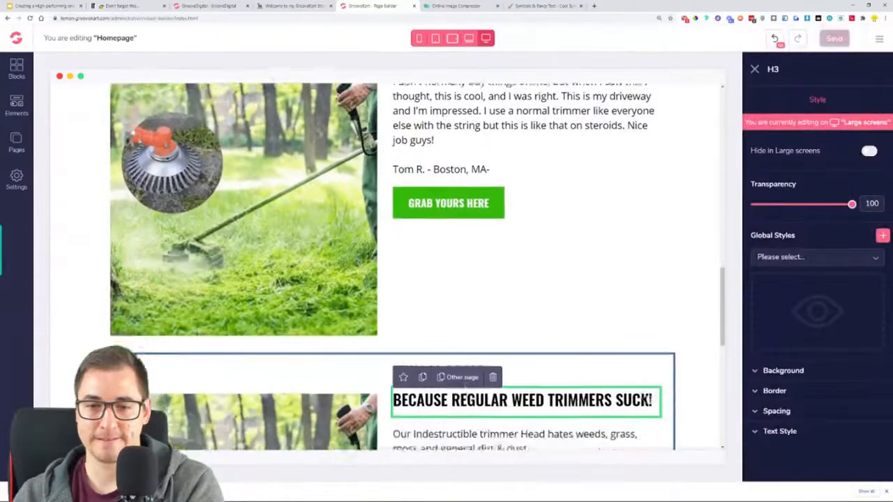
pyautogui.click(578, 313)
pyautogui.click(455, 253)
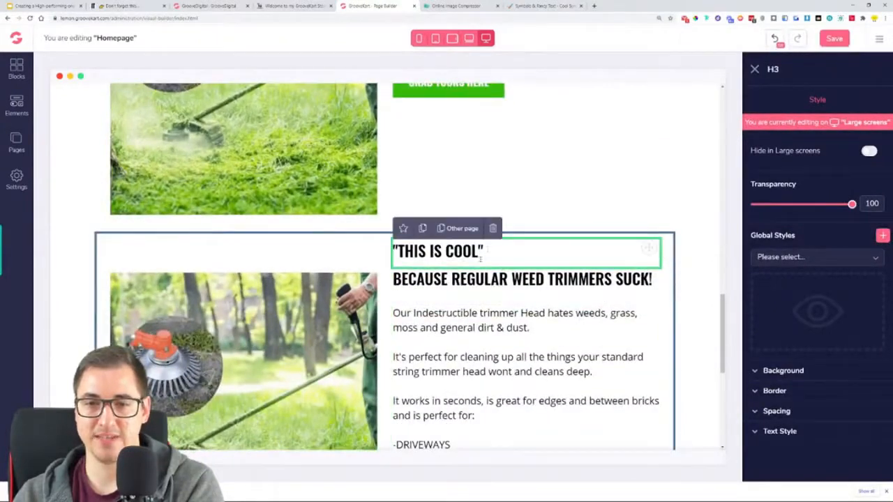
pyautogui.click(493, 228)
pyautogui.click(475, 251)
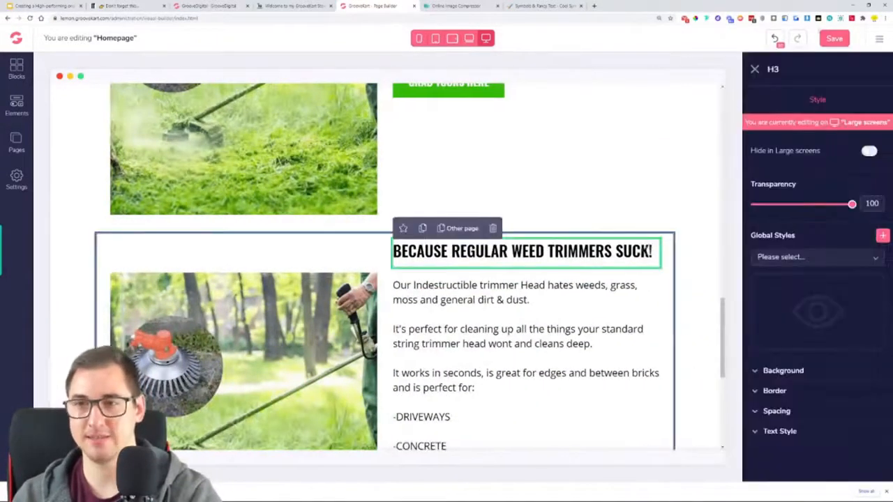
# Save the homepage, reload the page builder and check the texts of the two-column section
pyautogui.click(823, 38)
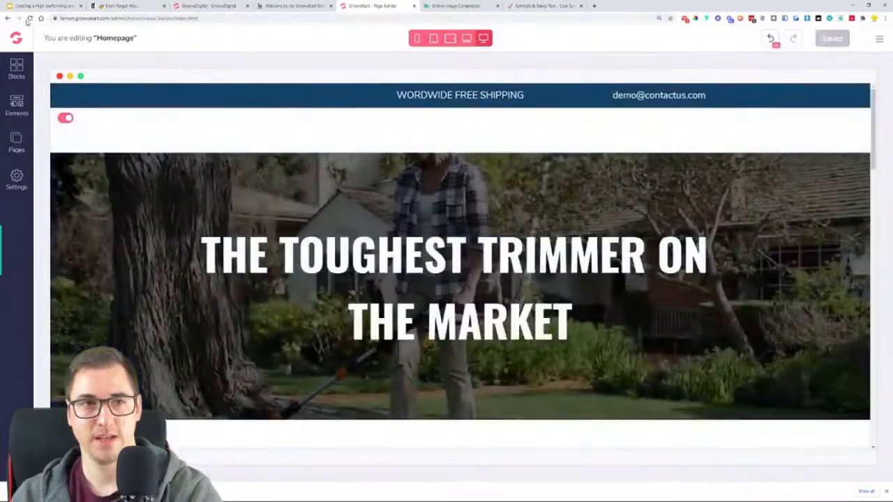
pyautogui.click(28, 19)
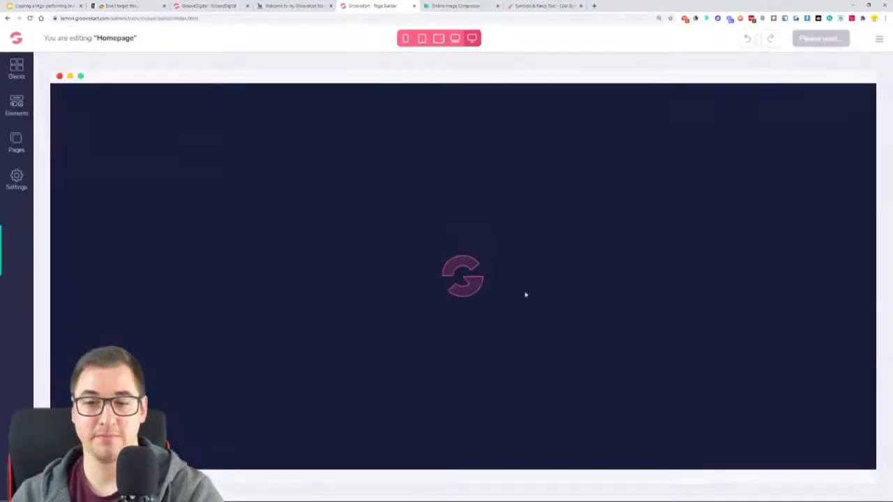
pyautogui.scroll(-10, 596, 239)
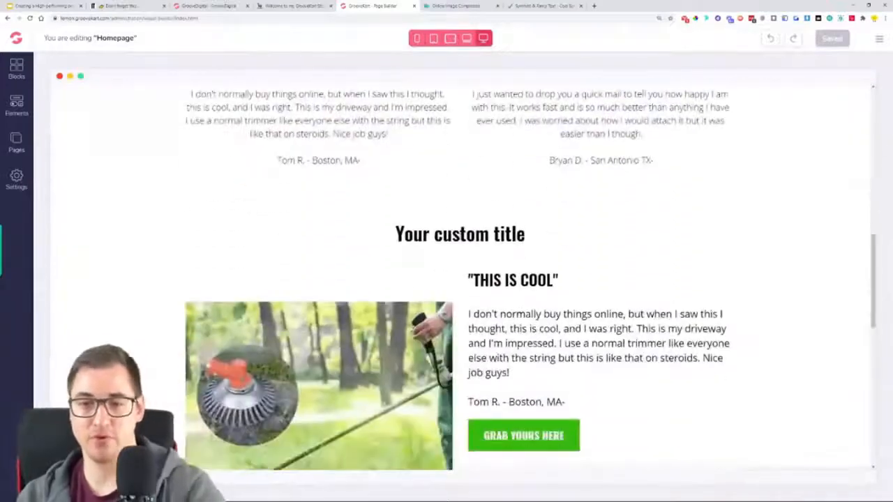
pyautogui.scroll(10, 596, 238)
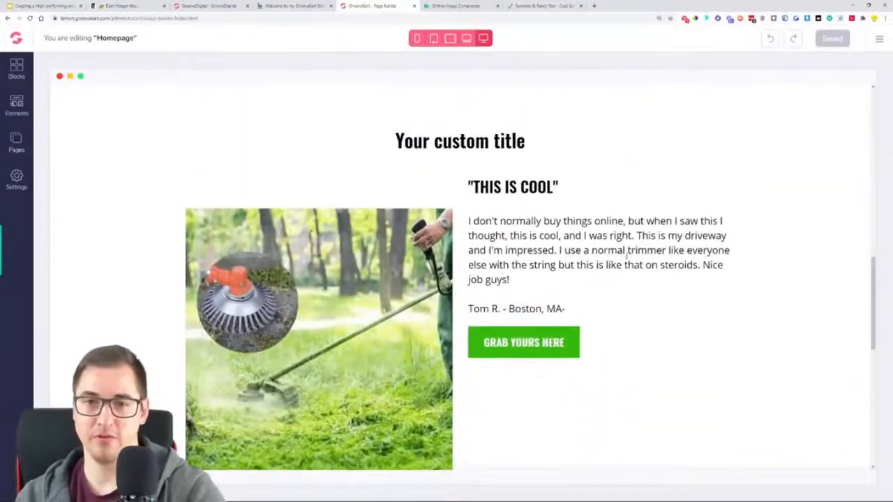
# Replace the "THIS IS COOL" heading with "BECAUSE REGULAR WEED TRIMMERS SUCK!" copied from the reference page, without the extra blank line
pyautogui.click(286, 4)
pyautogui.tripleClick(509, 123)
pyautogui.hotkey('ctrl', 'c')
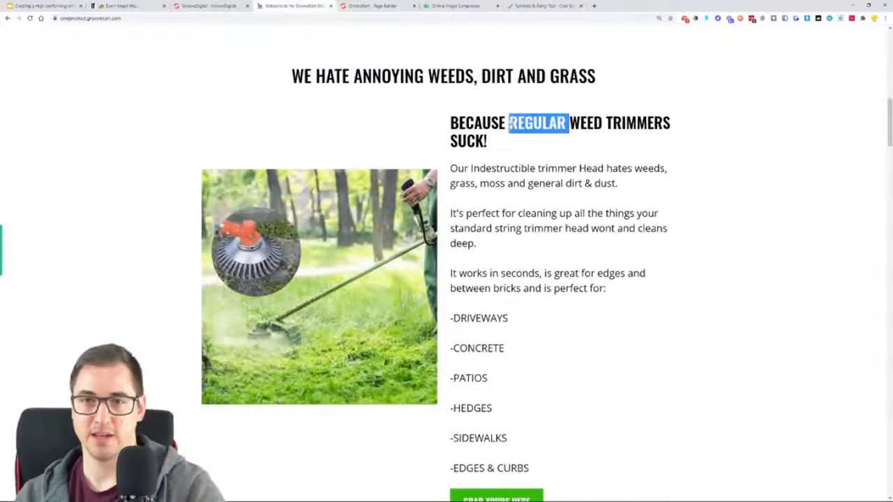
pyautogui.hotkey('ctrl', 'Tab')
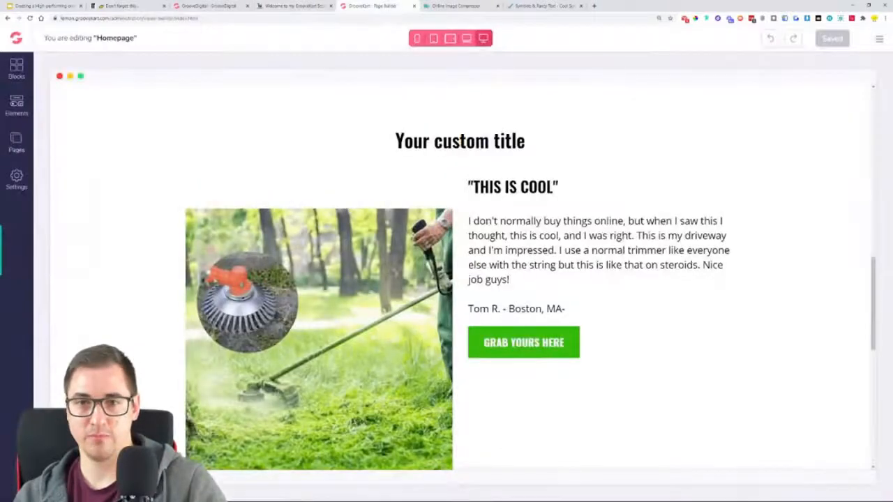
pyautogui.tripleClick(510, 187)
pyautogui.hotkey('ctrl', 'b')
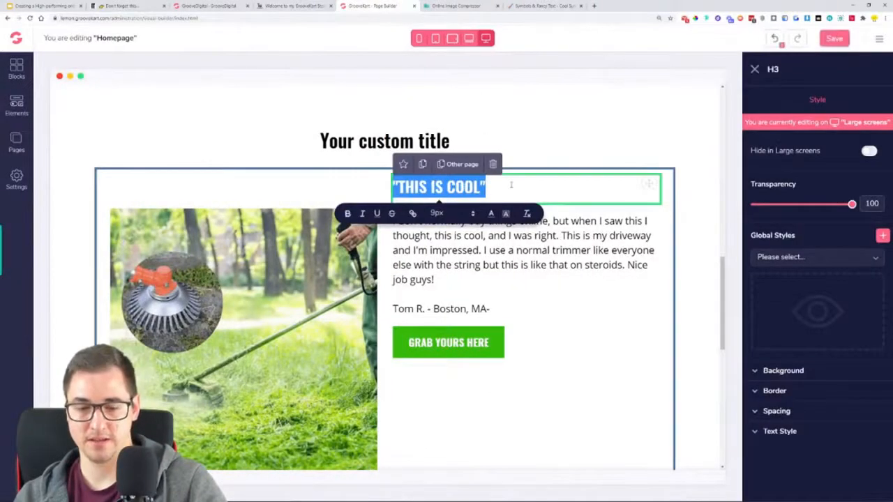
pyautogui.hotkey('ctrl', 'v')
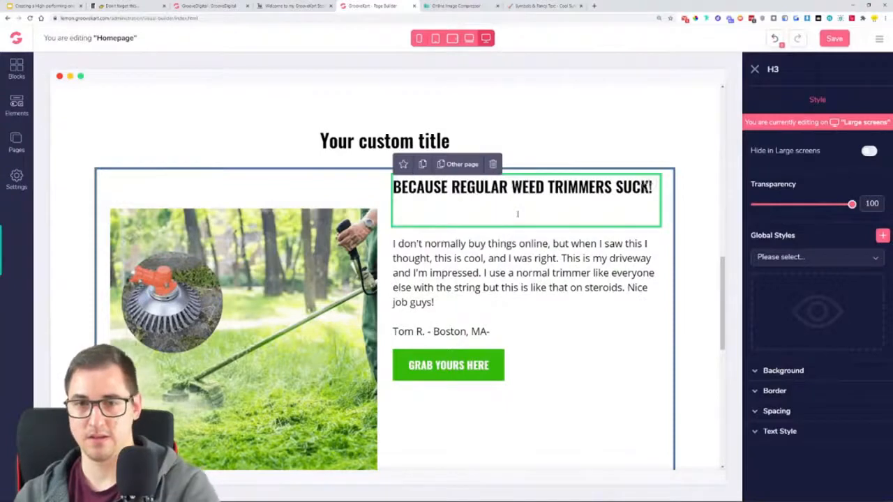
pyautogui.press('BackSpace')
# Copy the reference page's text from "Our Indestructible trimmer Head" to "-EDGES & CURBS" and replace the testimonial paragraph below the heading with it
pyautogui.click(270, 5)
pyautogui.click(454, 182)
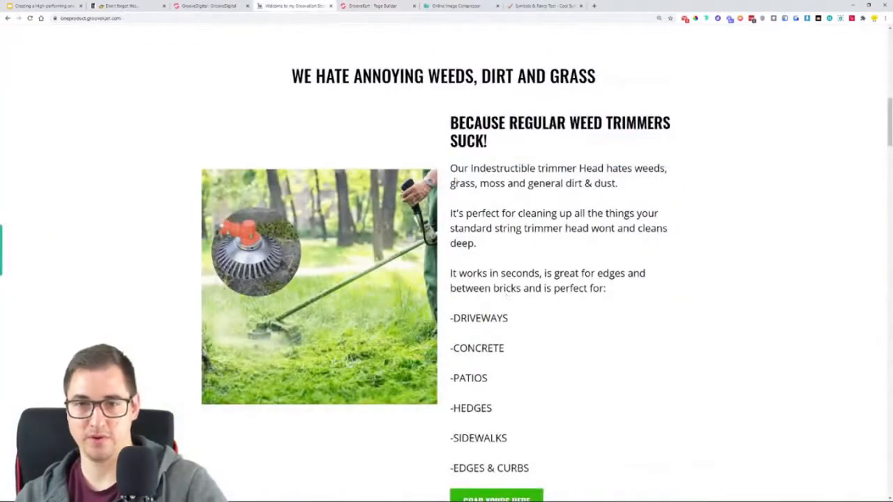
pyautogui.moveTo(450, 168); pyautogui.dragTo(528, 469)
pyautogui.hotkey('ctrl', 'c')
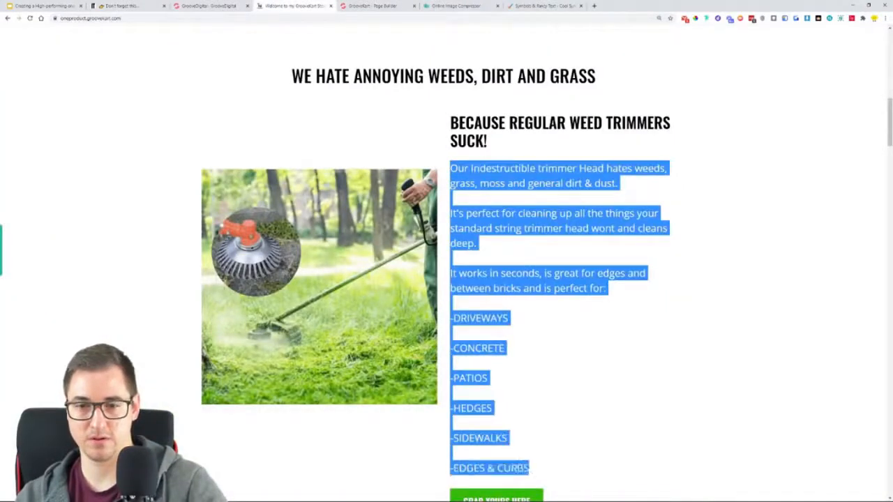
pyautogui.click(362, 4)
pyautogui.tripleClick(477, 242)
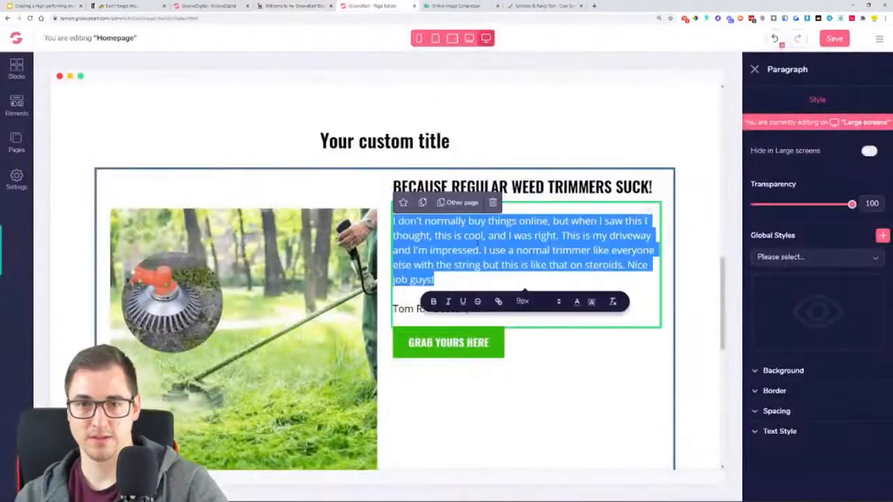
pyautogui.hotkey('ctrl', 'a')
pyautogui.hotkey('ctrl', 'v')
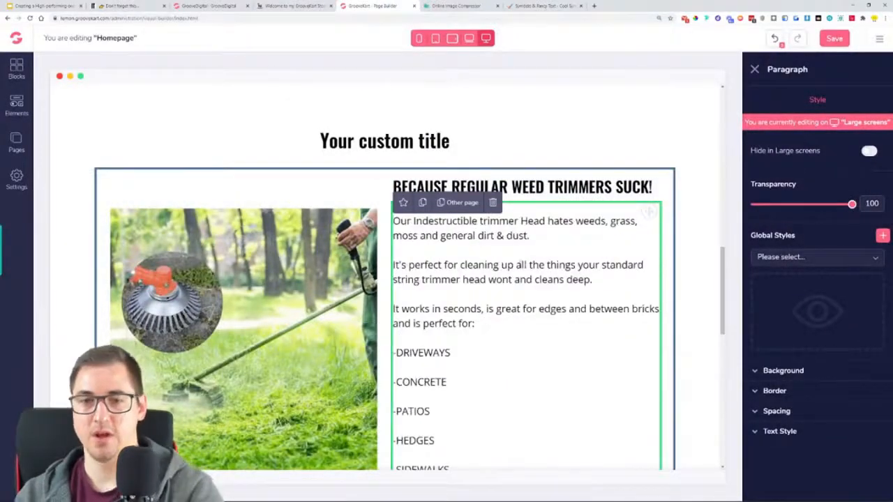
# Remove the blank lines after "-EDGES & CURBS" at the end of the paragraph and save the homepage
pyautogui.scroll(-5, 510, 285)
pyautogui.scroll(1, 491, 371)
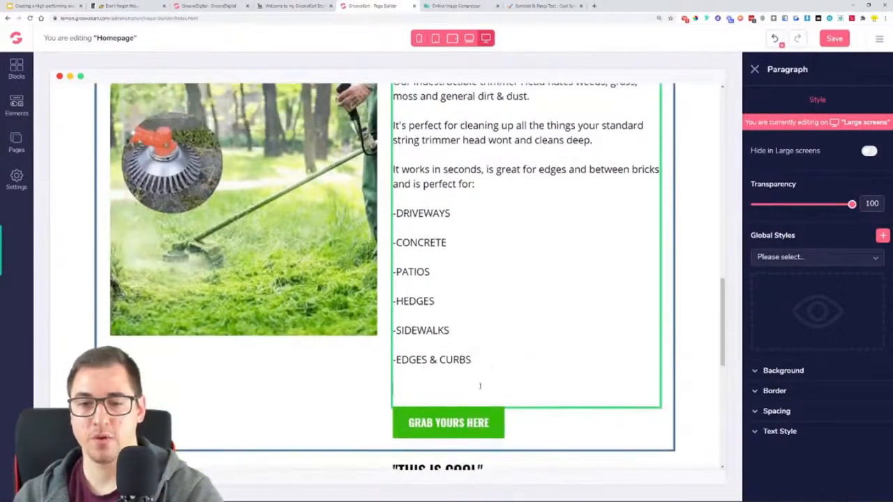
pyautogui.press('BackSpace')
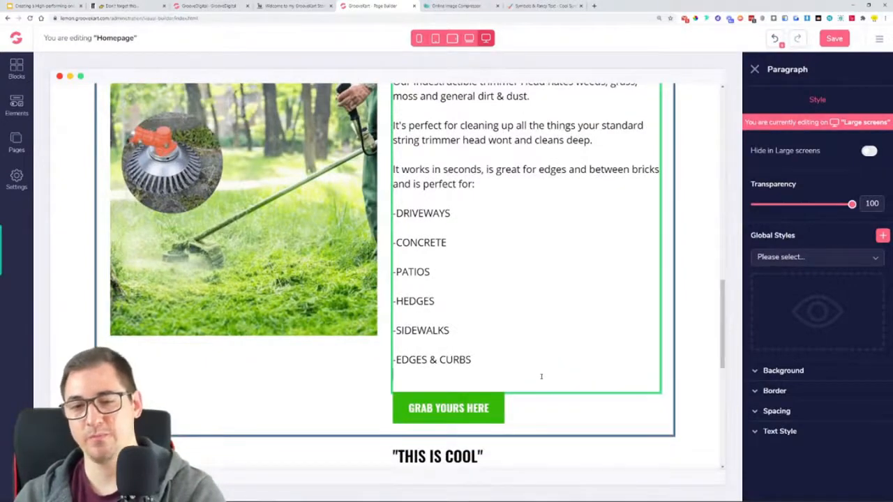
pyautogui.press('BackSpace')
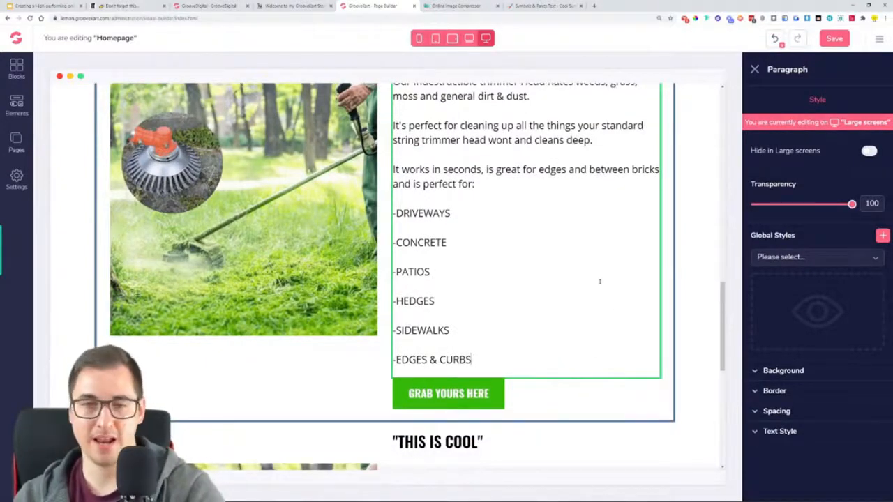
pyautogui.click(840, 38)
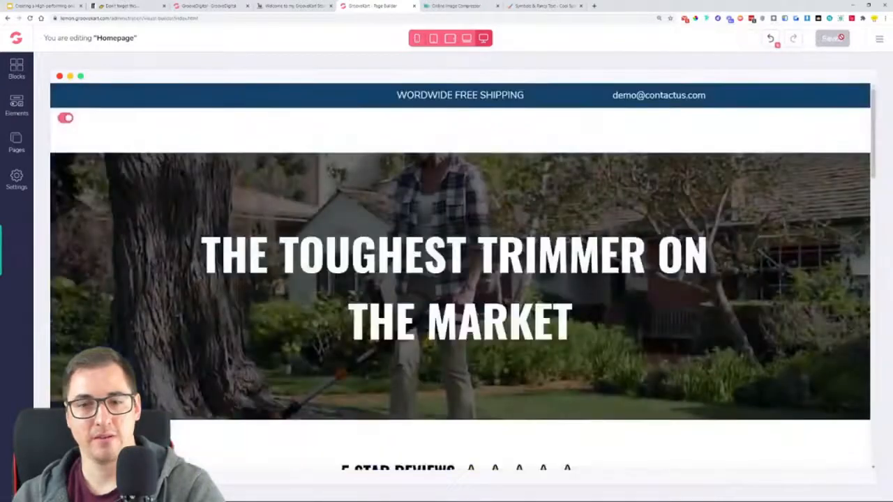
# Replace the "Your custom title" heading with "WE HATE ANNOYING WEEDS, DIRT AND GRASS" copied from the reference page and save the homepage
pyautogui.scroll(-8, 735, 225)
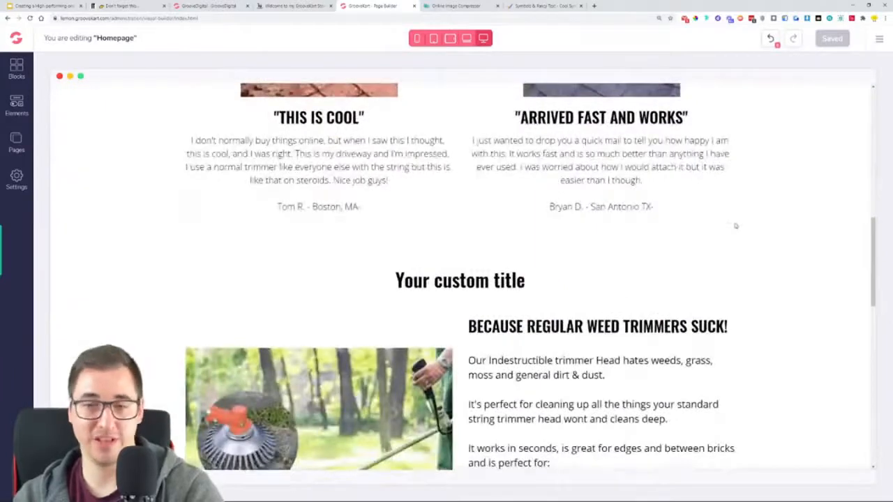
pyautogui.scroll(-3, 818, 255)
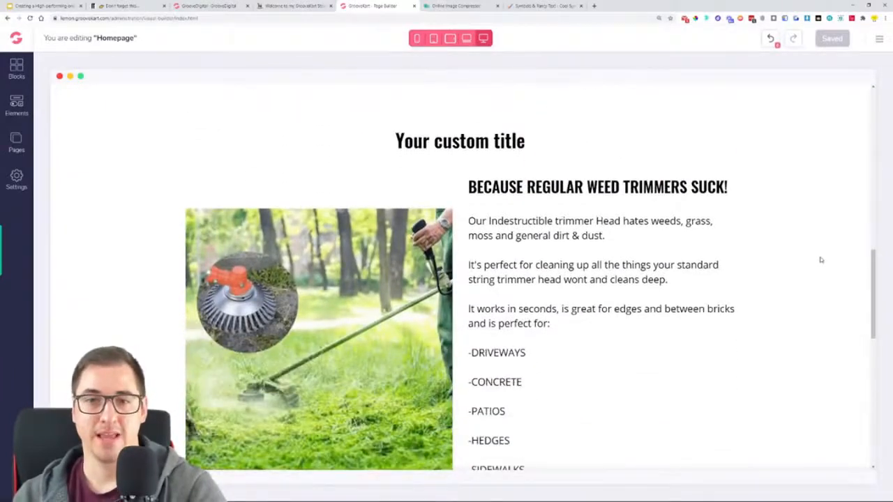
pyautogui.click(273, 5)
pyautogui.tripleClick(433, 79)
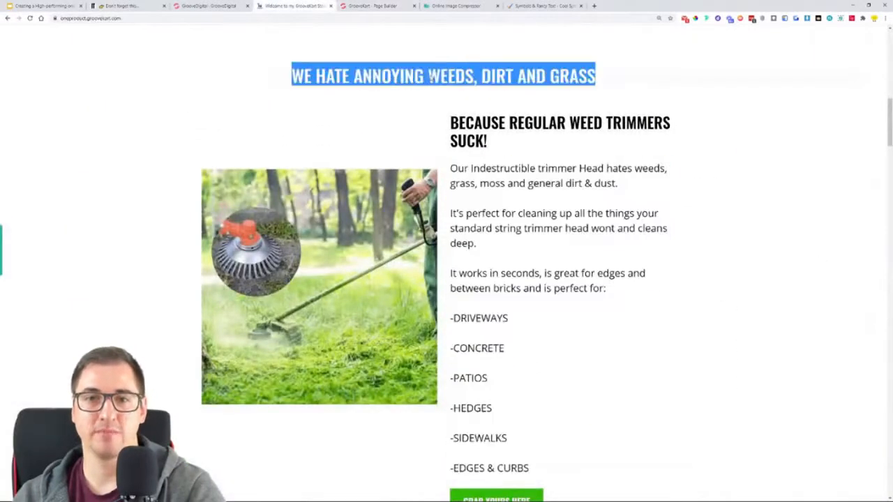
pyautogui.rightClick(432, 76)
pyautogui.click(438, 80)
pyautogui.click(367, 5)
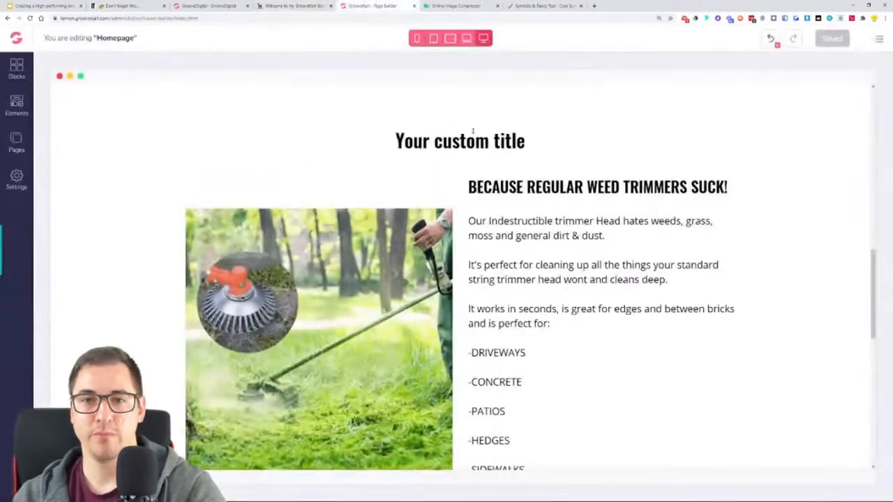
pyautogui.tripleClick(449, 140)
pyautogui.click(470, 139)
pyautogui.hotkey('ctrl', 'v')
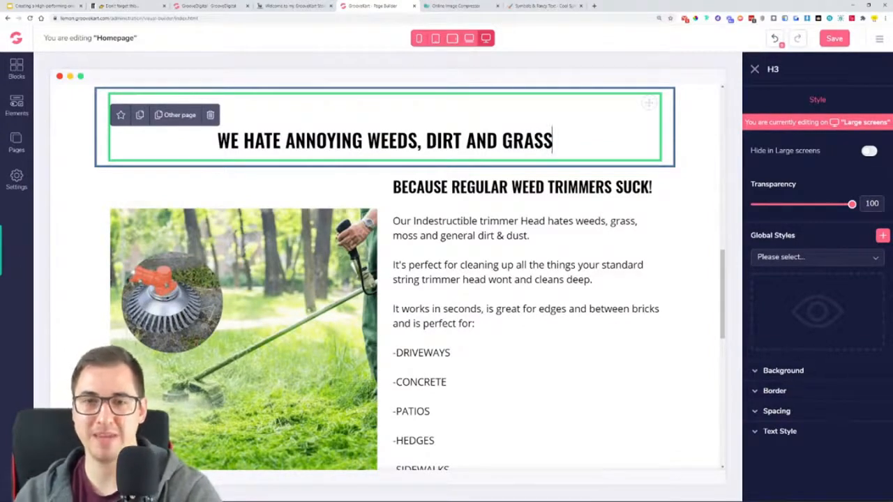
pyautogui.click(834, 39)
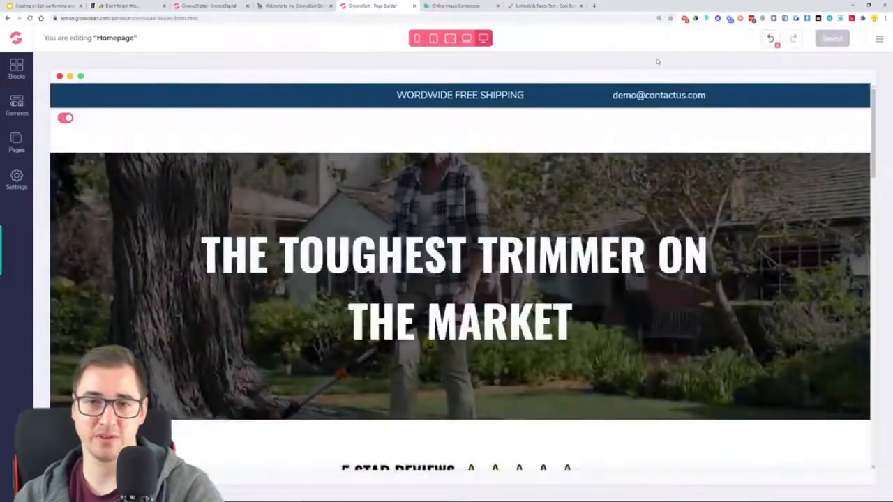
# Reload the page builder and check the saved texts of the two-column sections
pyautogui.scroll(-3, 460, 279)
pyautogui.scroll(-10, 582, 190)
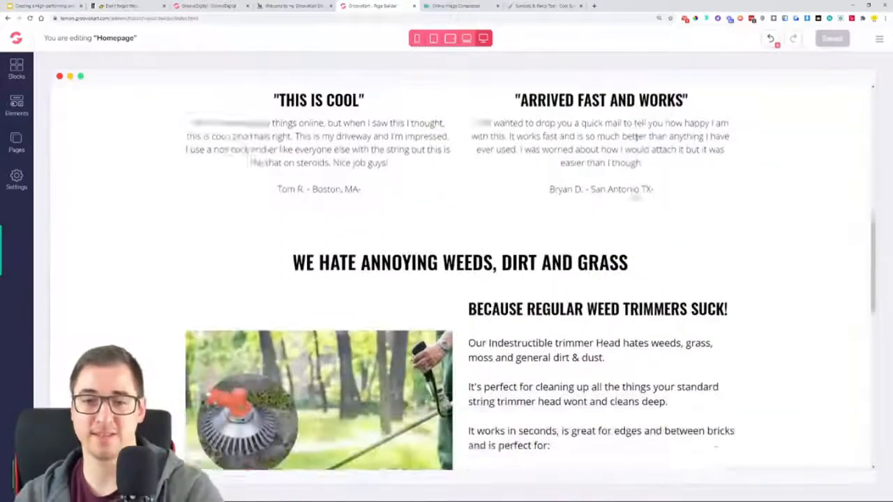
pyautogui.click(30, 19)
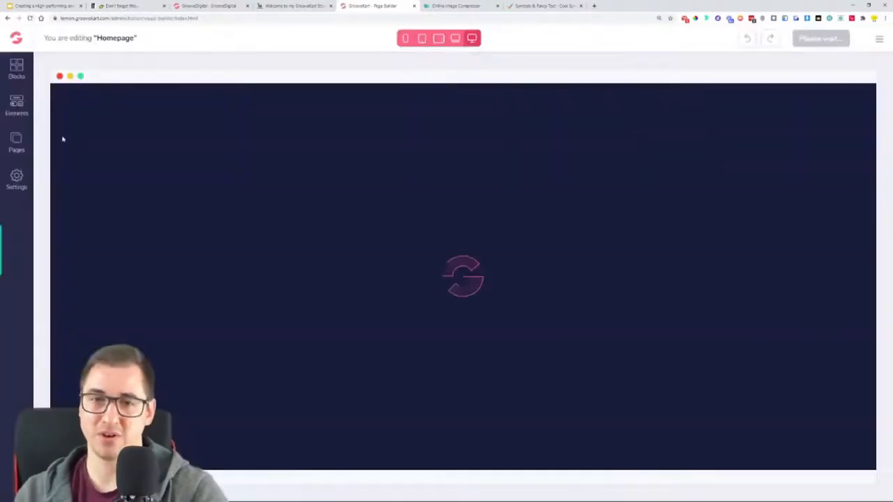
pyautogui.scroll(-10, 63, 140)
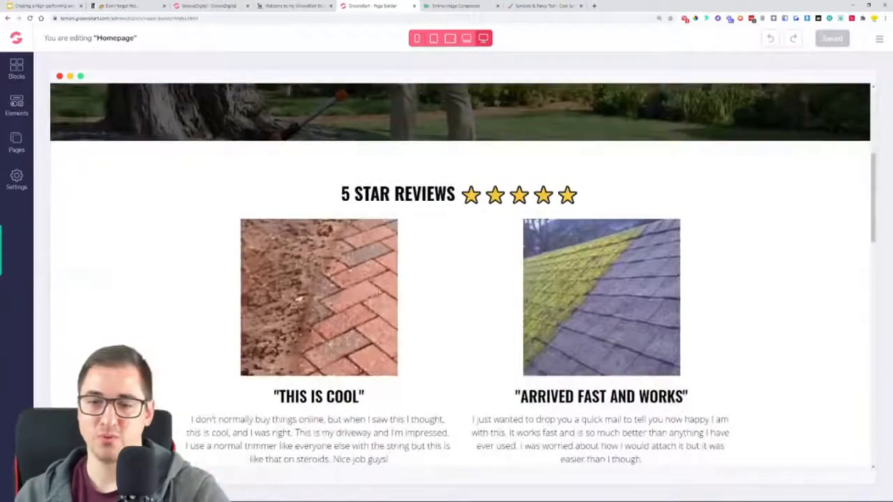
pyautogui.scroll(-4, 683, 239)
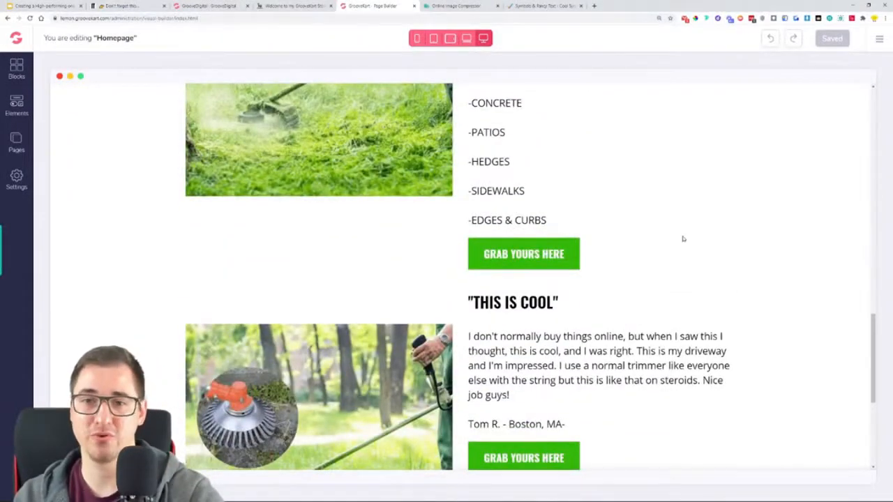
pyautogui.scroll(-2, 683, 238)
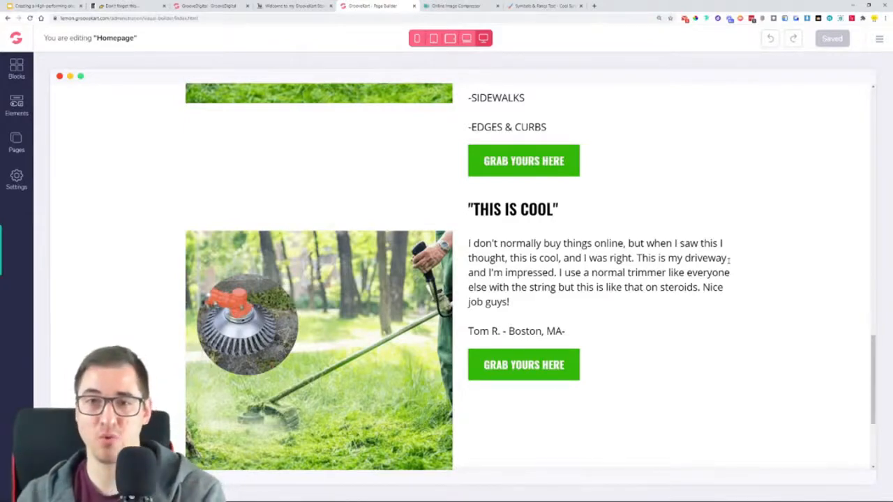
pyautogui.scroll(4, 565, 238)
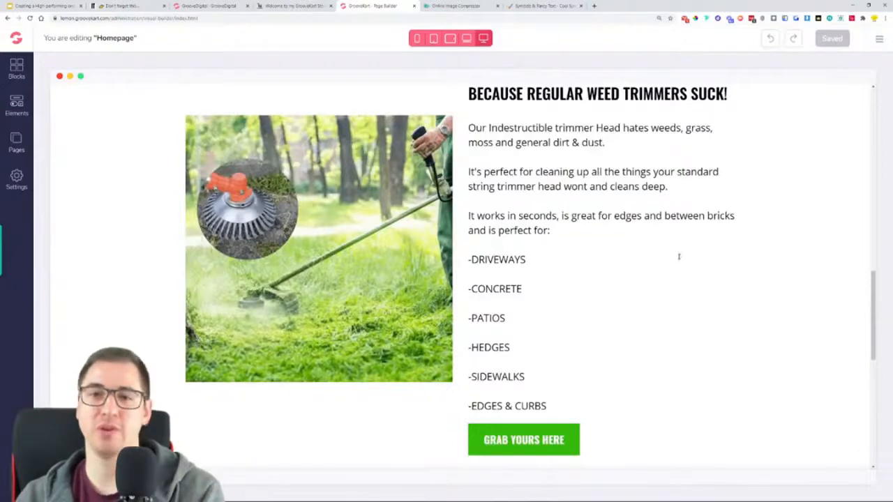
pyautogui.scroll(-4, 678, 257)
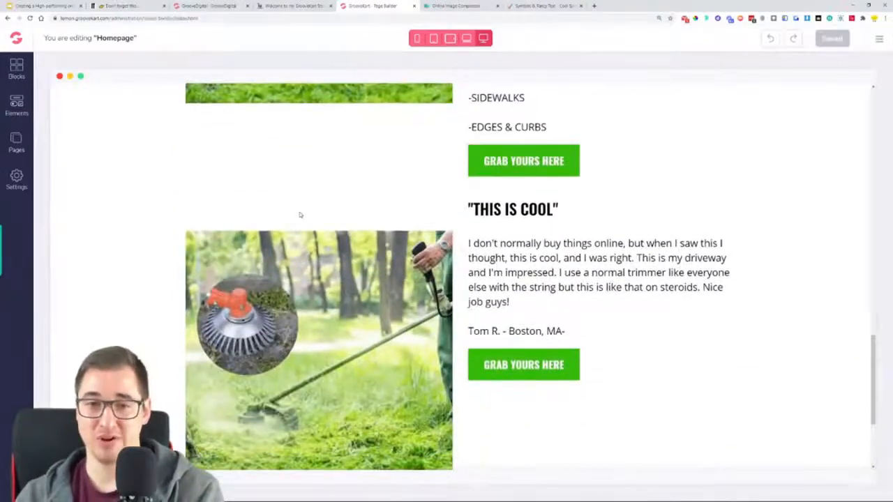
# Delete the second two-column section with the "THIS IS COOL" heading
pyautogui.click(299, 215)
pyautogui.click(515, 219)
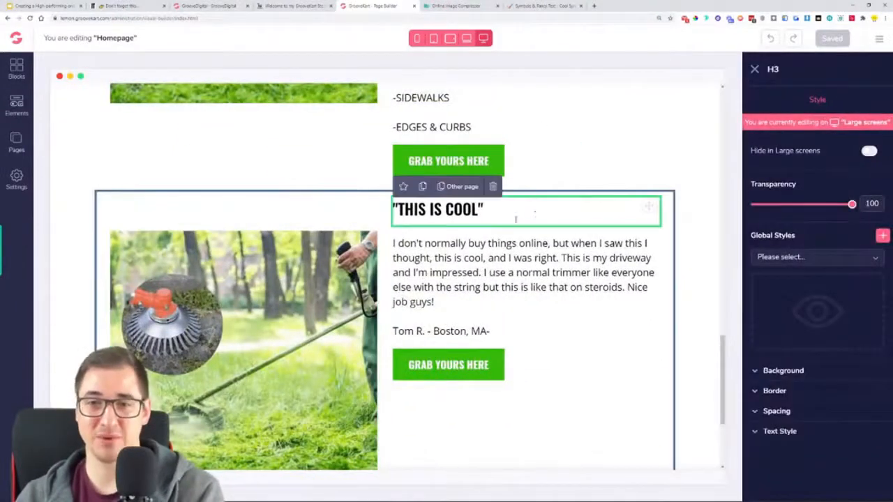
pyautogui.click(106, 197)
pyautogui.click(196, 187)
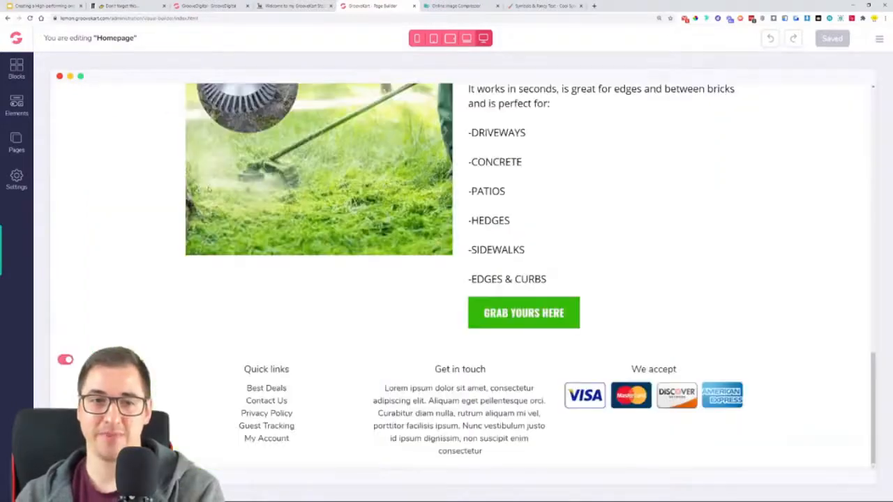
# Duplicate the "BECAUSE REGULAR WEED TRIMMERS SUCK!" two-column section twice, giving three sections under the title
pyautogui.scroll(3, 616, 284)
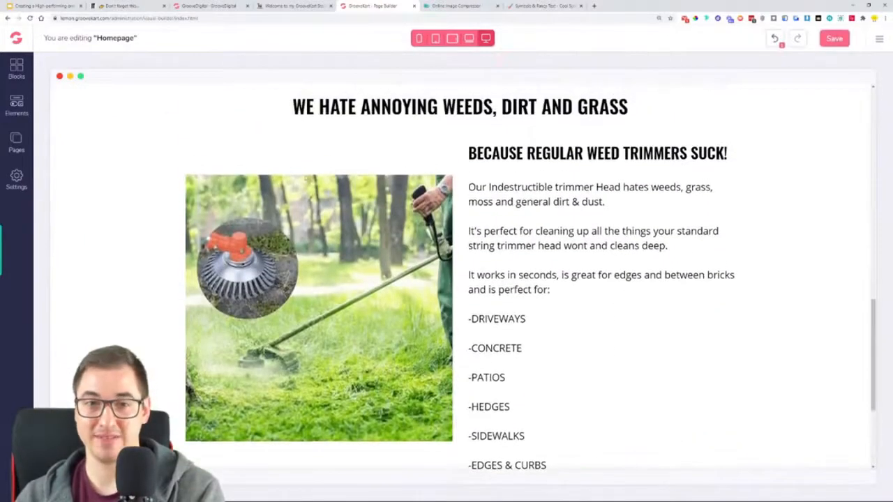
pyautogui.click(306, 178)
pyautogui.click(101, 153)
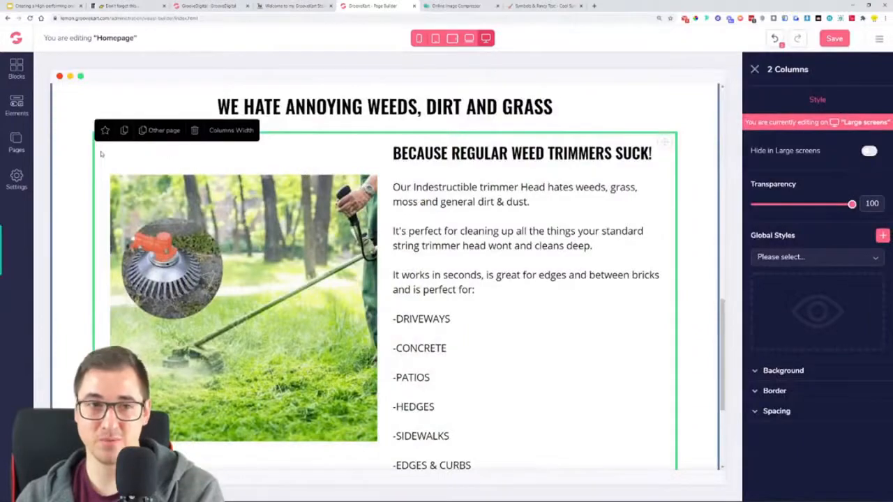
pyautogui.scroll(-1, 124, 133)
pyautogui.scroll(-3, 535, 287)
pyautogui.scroll(9, 536, 288)
pyautogui.scroll(-7, 536, 288)
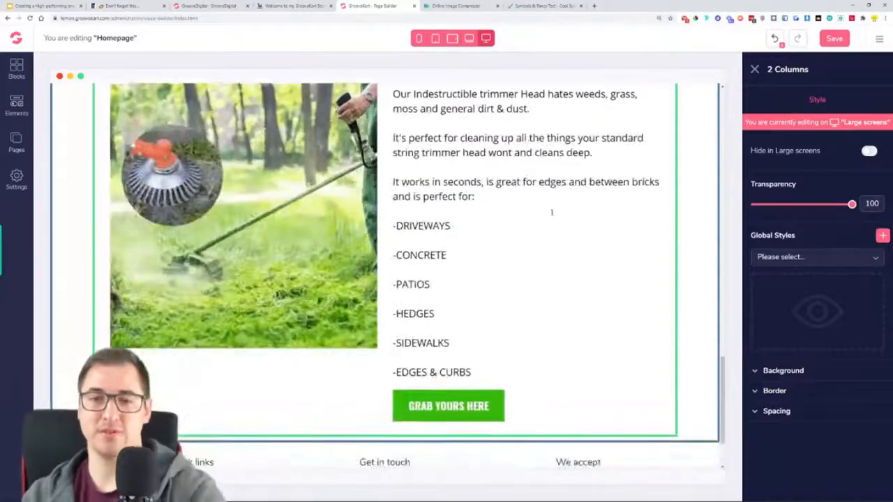
pyautogui.scroll(-1, 478, 294)
pyautogui.scroll(8, 157, 182)
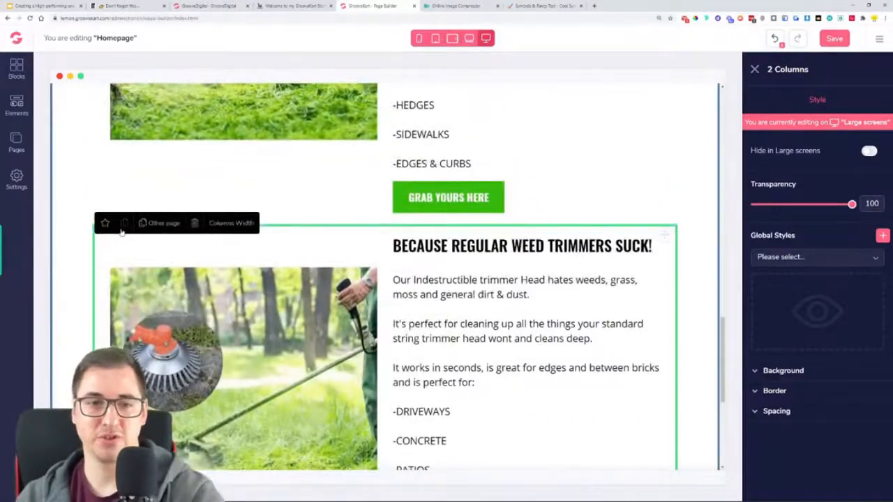
pyautogui.scroll(-4, 459, 260)
pyautogui.scroll(5, 459, 260)
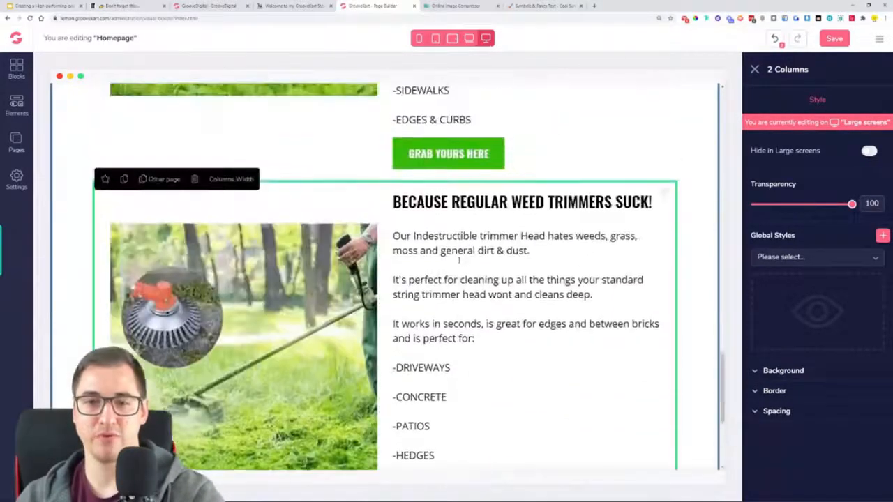
pyautogui.scroll(-2, 550, 423)
pyautogui.scroll(2, 551, 436)
pyautogui.scroll(4, 550, 432)
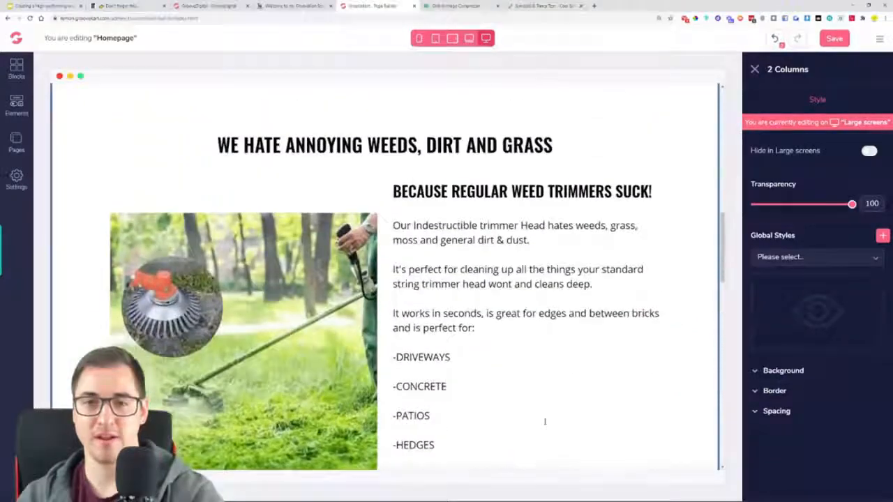
# Move the trimmer image of the second two-column section into its right column, above the heading
pyautogui.scroll(-5, 544, 421)
pyautogui.click(283, 306)
pyautogui.moveTo(358, 223); pyautogui.dragTo(640, 231)
# Try to move the second section's "BECAUSE REGULAR WEED TRIMMERS SUCK!" heading into its empty left column
pyautogui.scroll(-4, 642, 279)
pyautogui.click(646, 346)
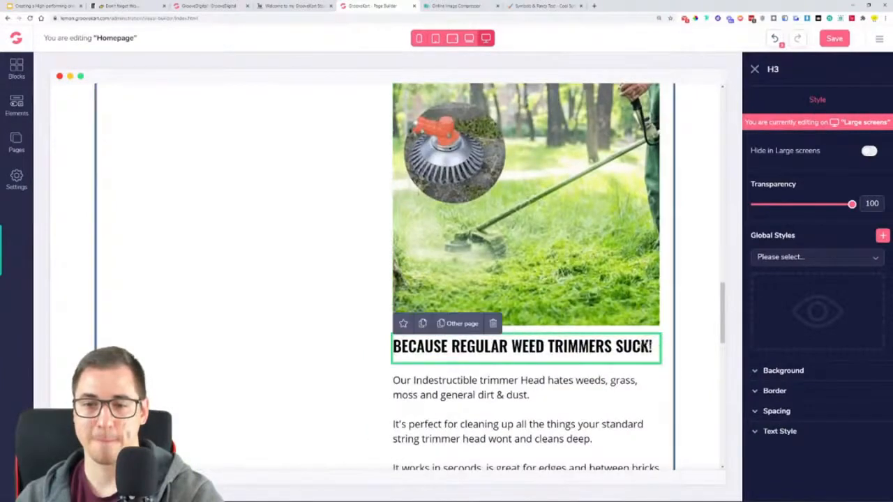
pyautogui.moveTo(646, 346); pyautogui.dragTo(321, 85)
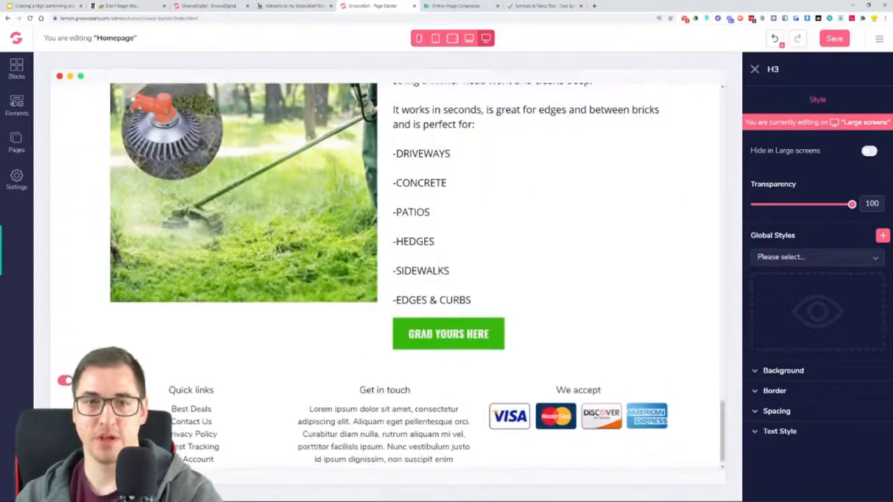
pyautogui.moveTo(321, 199); pyautogui.dragTo(323, 218)
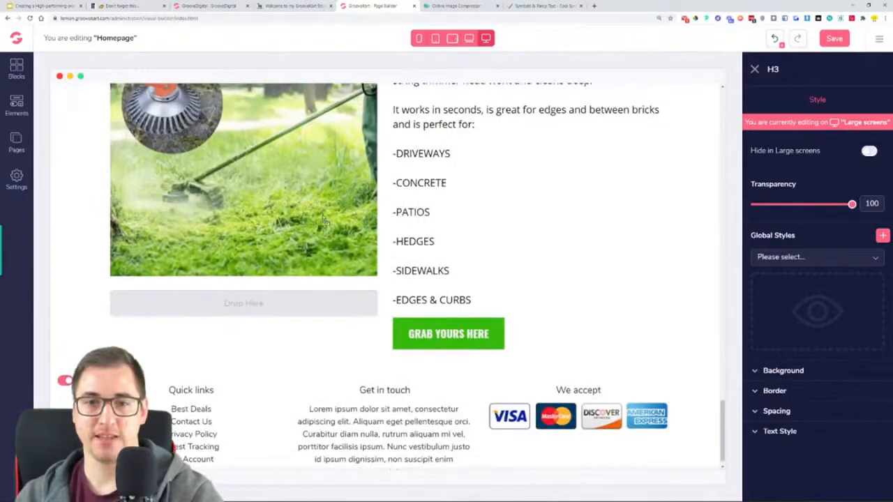
pyautogui.moveTo(321, 309); pyautogui.dragTo(326, 250)
pyautogui.scroll(10, 333, 272)
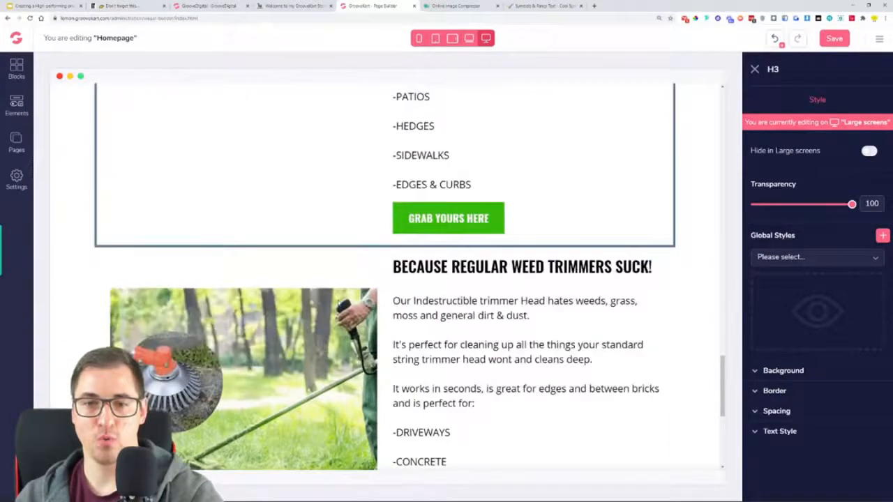
# Return the misplaced heading from the third section to the second section's right column, directly above the paragraph
pyautogui.scroll(-6, 335, 306)
pyautogui.click(366, 433)
pyautogui.moveTo(366, 434); pyautogui.dragTo(488, 113)
pyautogui.scroll(10, 363, 257)
pyautogui.scroll(-1, 394, 378)
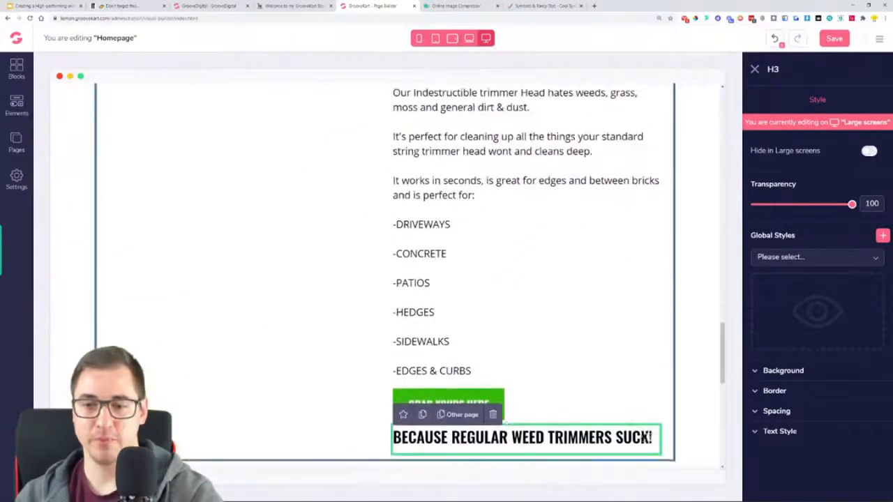
pyautogui.moveTo(650, 437); pyautogui.dragTo(439, 106)
pyautogui.scroll(3, 481, 210)
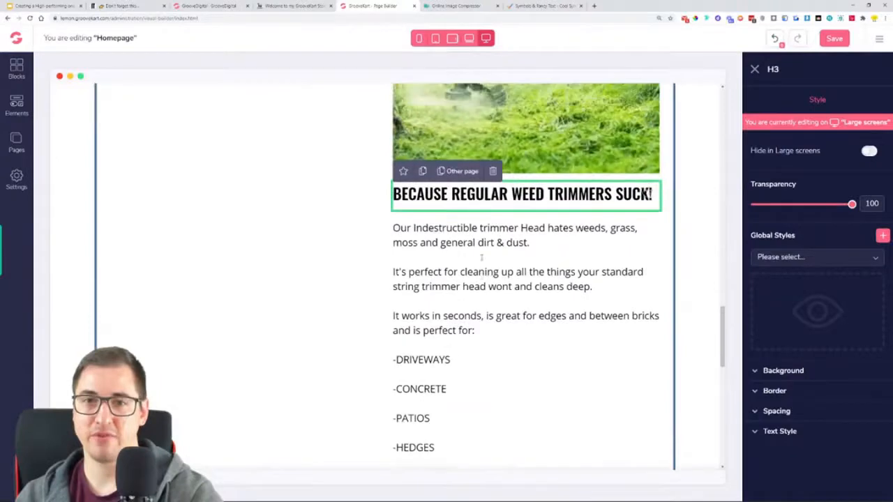
# Move the second section's heading into its left column and place the product paragraph directly below it
pyautogui.scroll(2, 523, 279)
pyautogui.scroll(1, 650, 365)
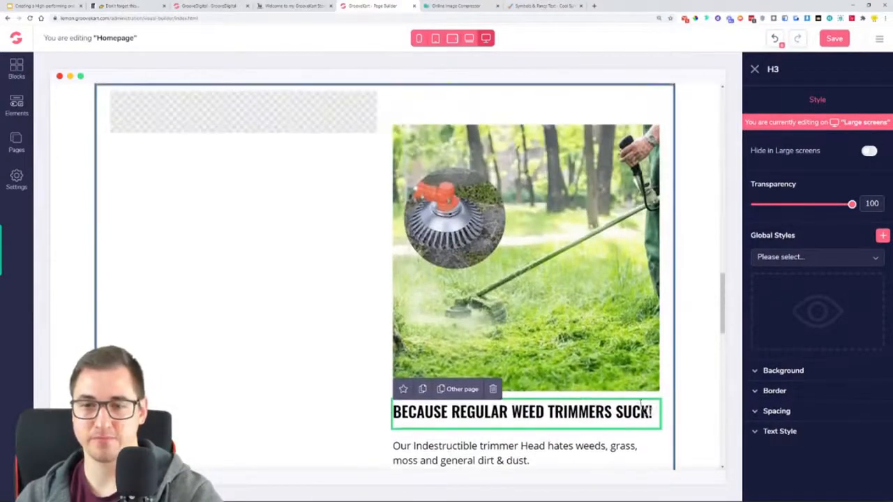
pyautogui.moveTo(647, 409); pyautogui.dragTo(354, 118)
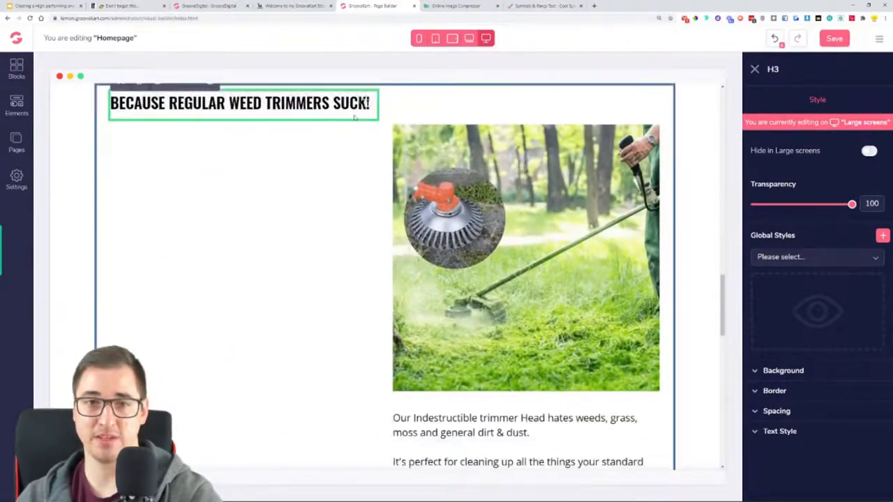
pyautogui.click(654, 414)
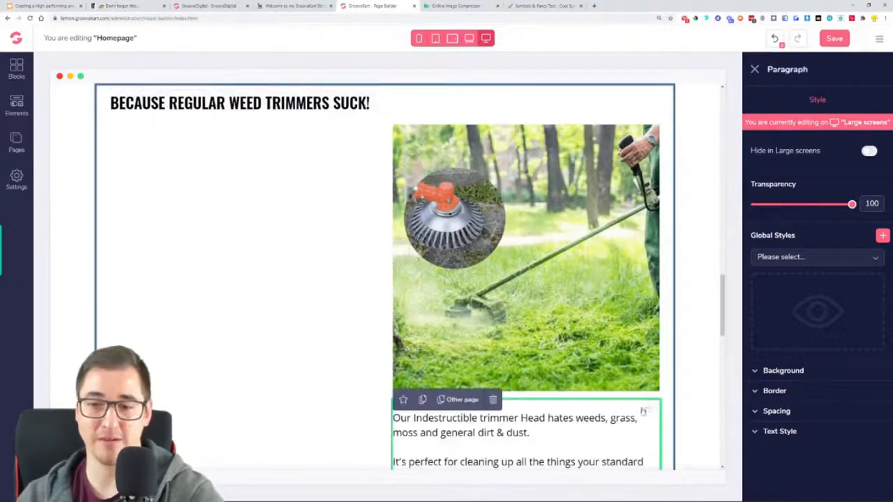
pyautogui.moveTo(647, 408); pyautogui.dragTo(276, 120)
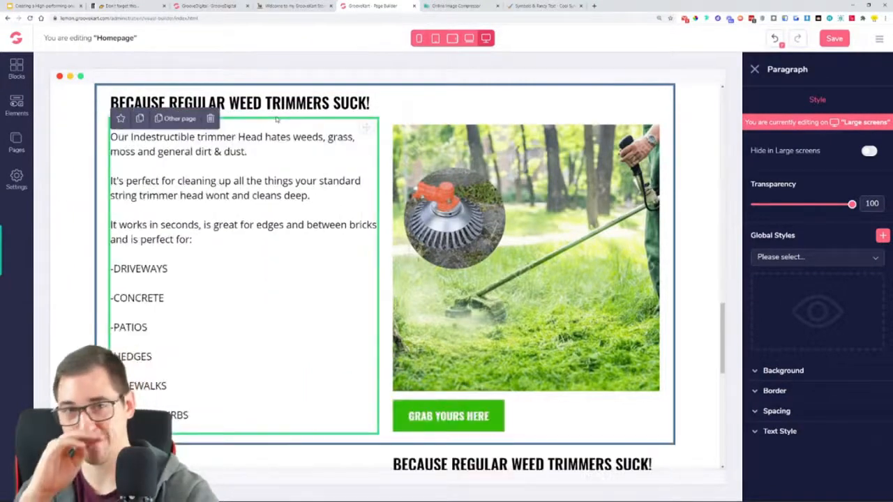
# Move the second section's "GRAB YOURS HERE" button from under the image to below the paragraph in the text column
pyautogui.click(457, 411)
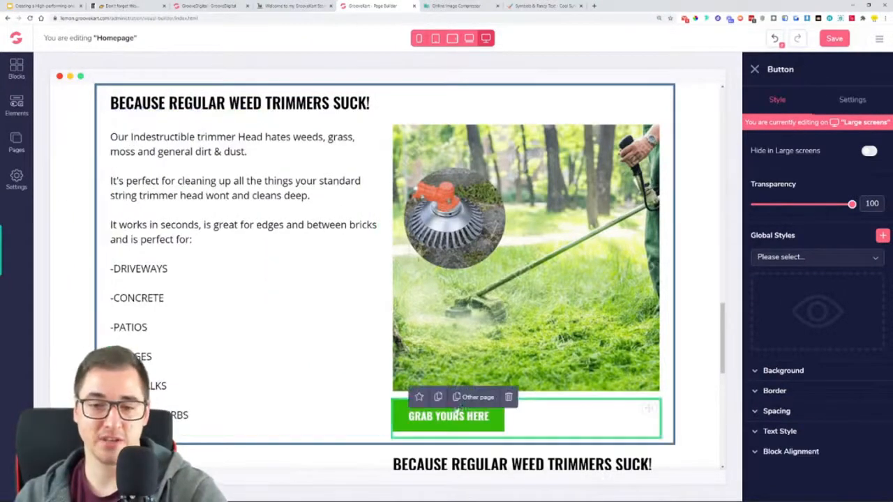
pyautogui.moveTo(648, 408); pyautogui.dragTo(213, 421)
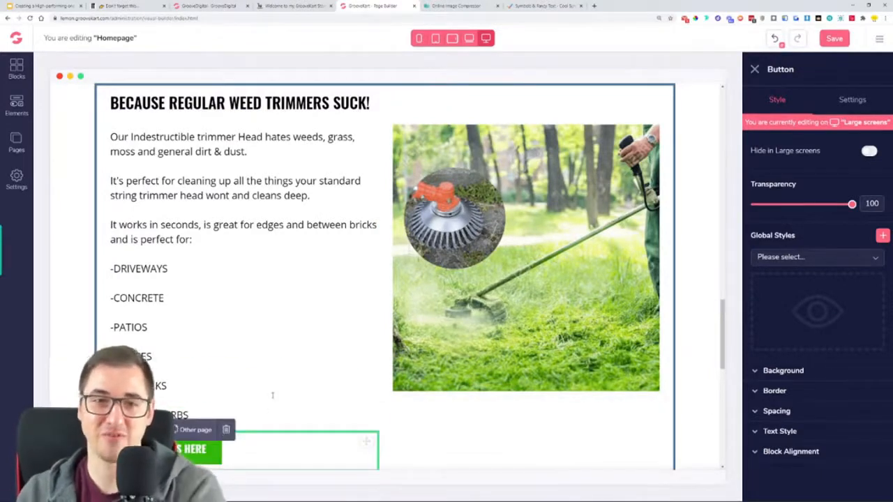
# Replace the second section's heading with "MADE FROM HEAVY DUTY STEEL WIRE SO - NO REPLACING STRING", copied from the reference store
pyautogui.click(281, 7)
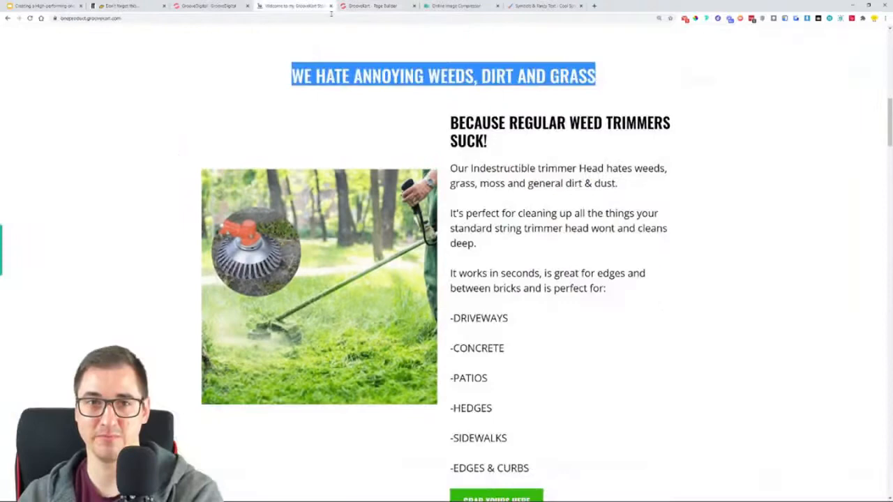
pyautogui.click(355, 6)
pyautogui.click(317, 5)
pyautogui.scroll(-1, 507, 196)
pyautogui.scroll(-5, 507, 195)
pyautogui.moveTo(384, 165); pyautogui.dragTo(201, 136)
pyautogui.hotkey('ctrl', 'c')
pyautogui.click(373, 5)
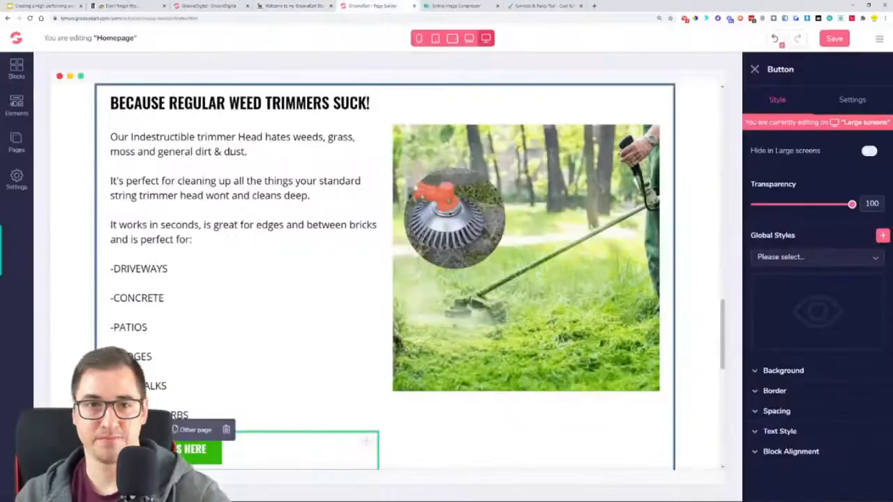
pyautogui.tripleClick(227, 104)
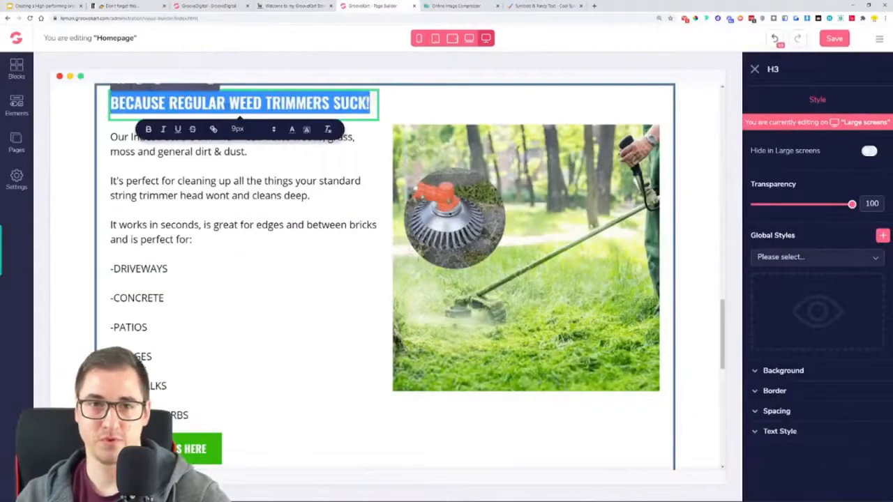
pyautogui.hotkey('ctrl', 'v')
pyautogui.press('BackSpace')
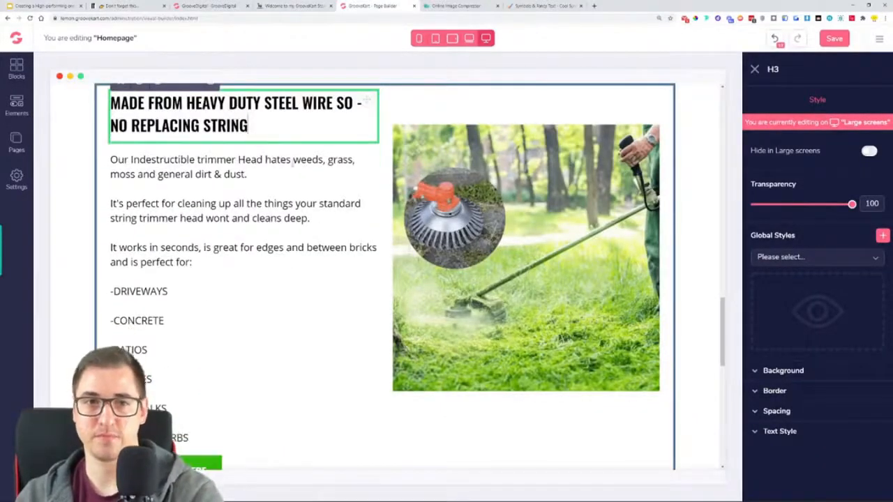
# Replace the second section's paragraph with the reference store's text from "What you want from your trimmer" to "replace it again."
pyautogui.click(290, 6)
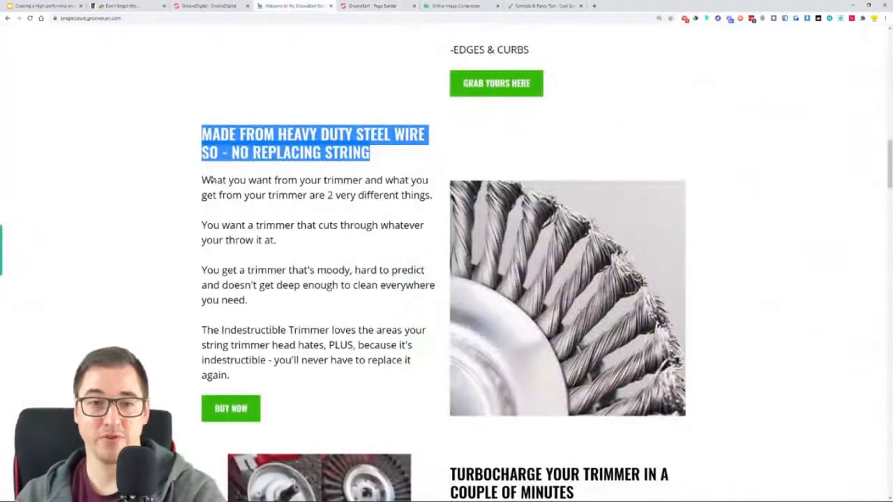
pyautogui.tripleClick(204, 181)
pyautogui.click(256, 373)
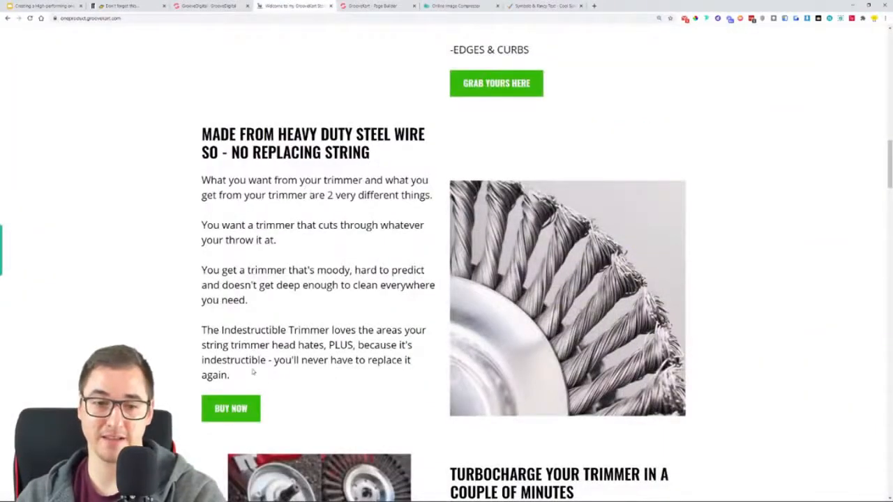
pyautogui.moveTo(234, 378); pyautogui.dragTo(202, 180)
pyautogui.hotkey('ctrl', 'c')
pyautogui.rightClick(206, 184)
pyautogui.click(217, 188)
pyautogui.click(377, 6)
pyautogui.doubleClick(234, 174)
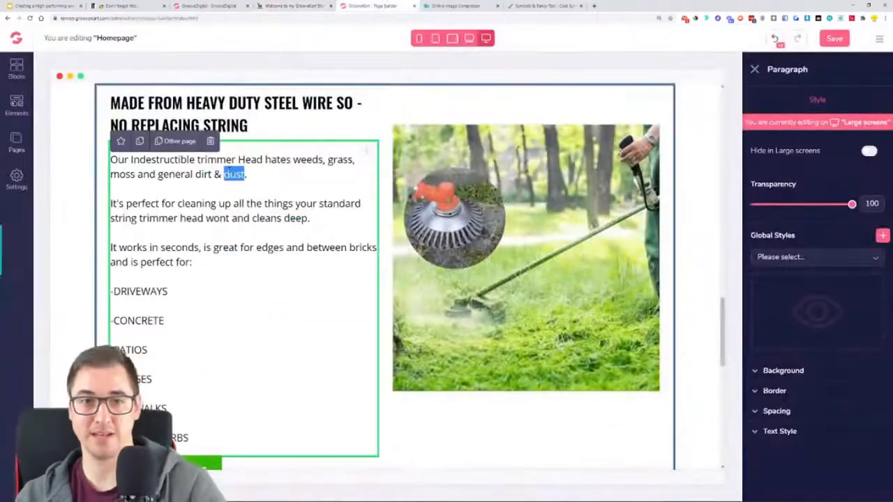
pyautogui.hotkey('ctrl', 'a')
pyautogui.hotkey('ctrl', 'v')
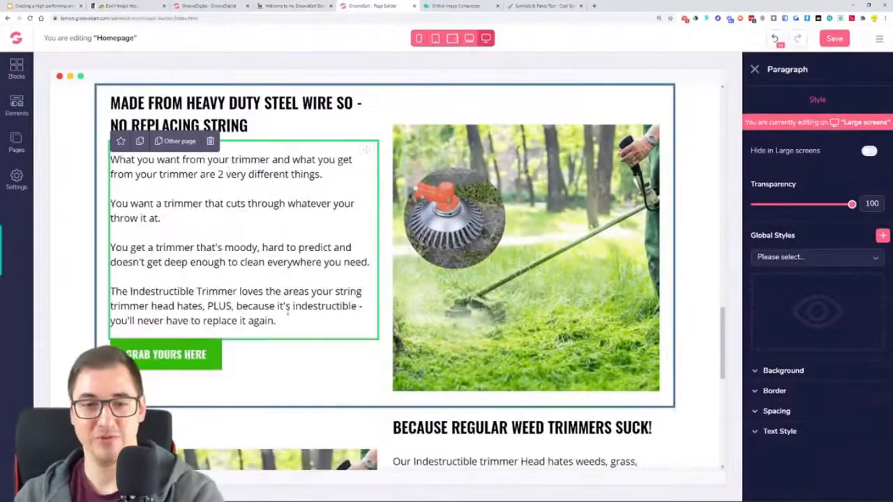
# Relabel the second section's button as "BUY NOW" to match the reference store and save the homepage
pyautogui.click(293, 6)
pyautogui.click(401, 237)
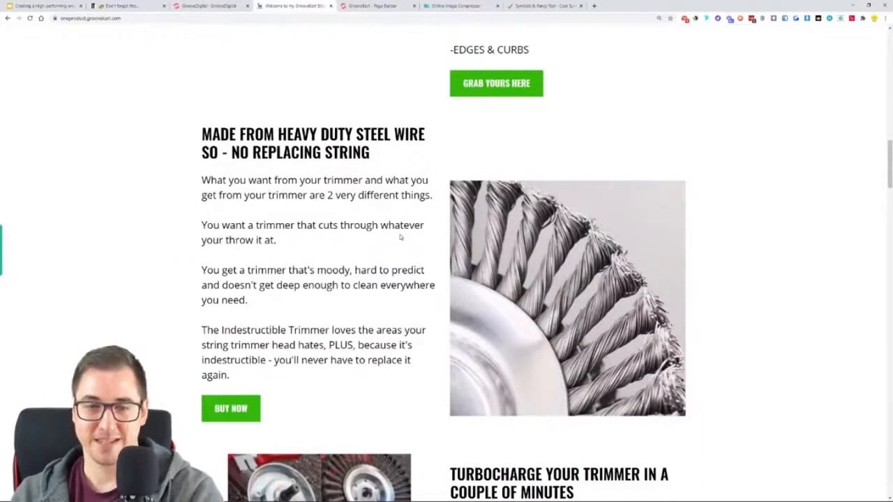
pyautogui.click(352, 5)
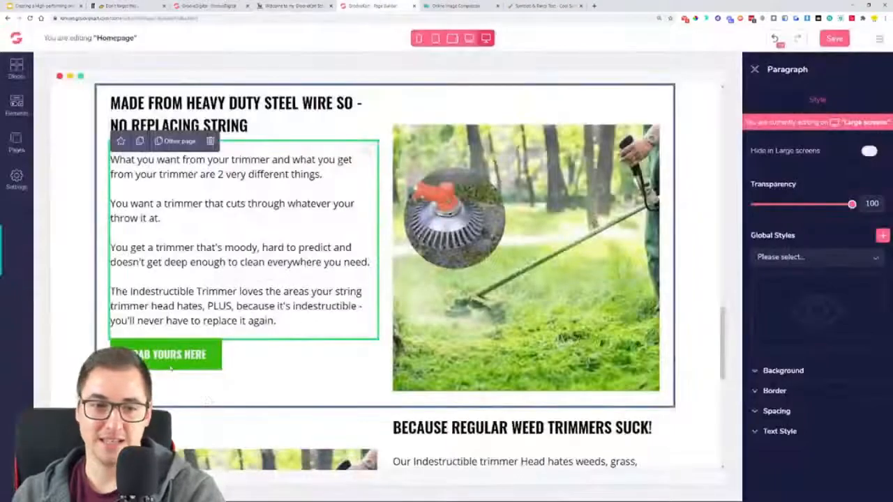
pyautogui.click(170, 368)
pyautogui.click(849, 101)
pyautogui.moveTo(838, 280); pyautogui.dragTo(689, 301)
pyautogui.write('BUY NOW')
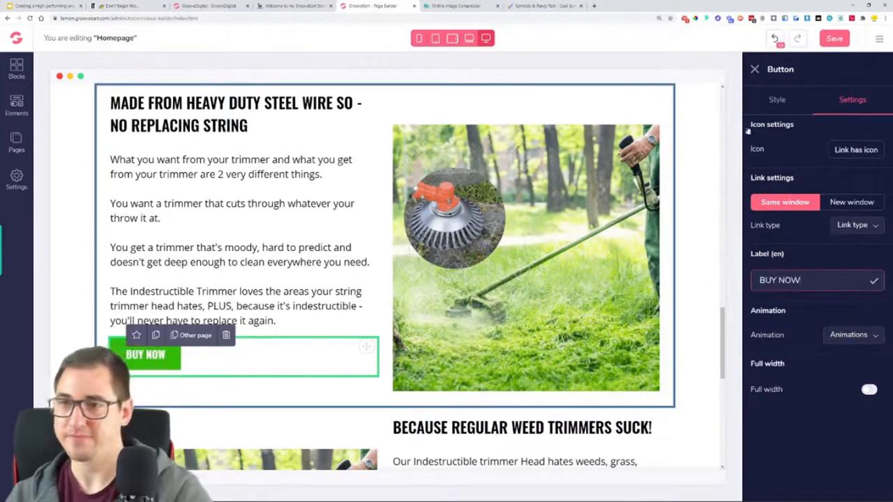
pyautogui.click(823, 38)
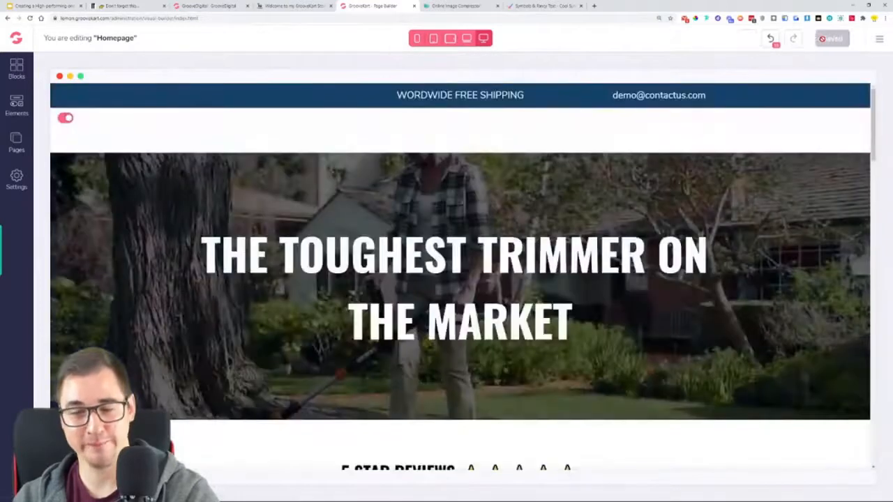
# Remove the trimmer picture from the second section's image element
pyautogui.scroll(-15, 521, 267)
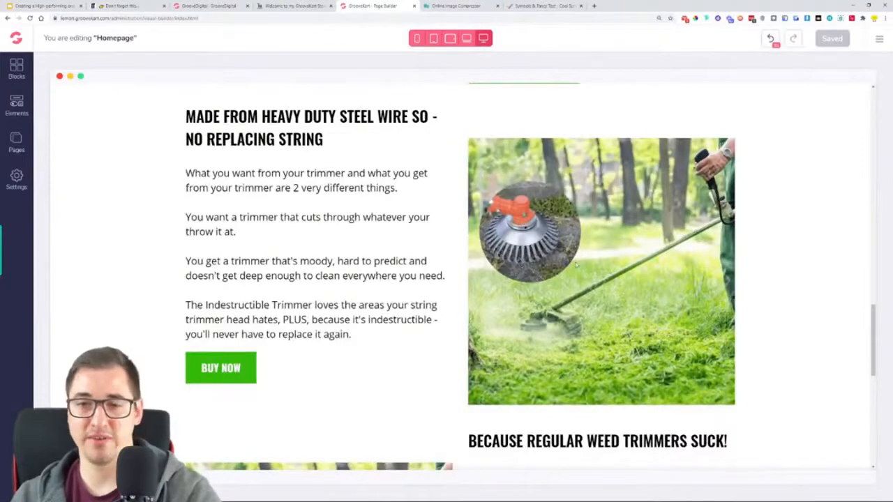
pyautogui.click(607, 244)
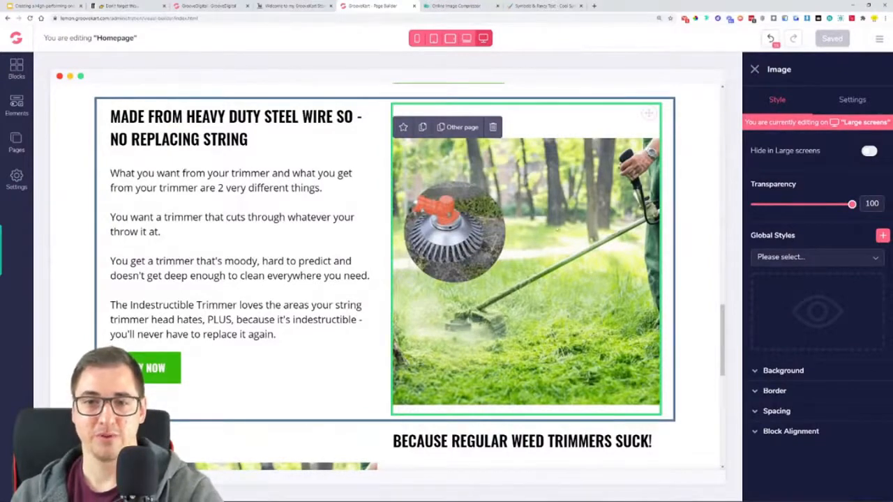
pyautogui.click(859, 101)
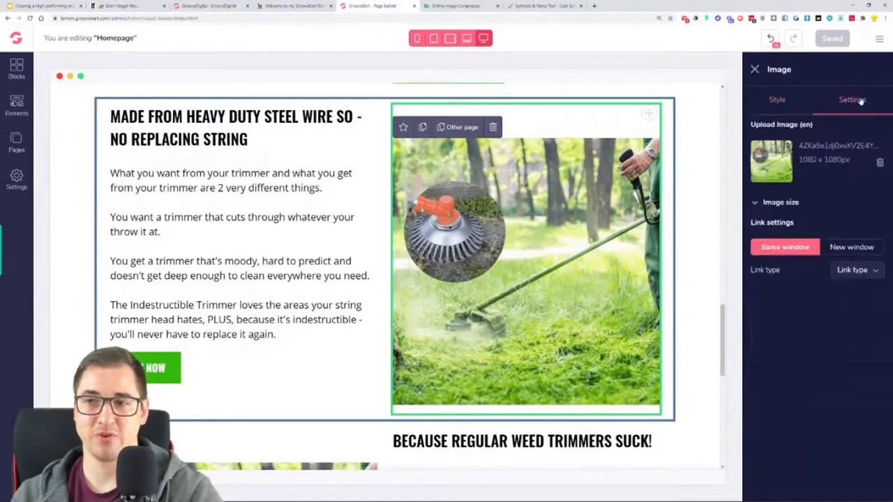
pyautogui.click(880, 163)
pyautogui.click(817, 201)
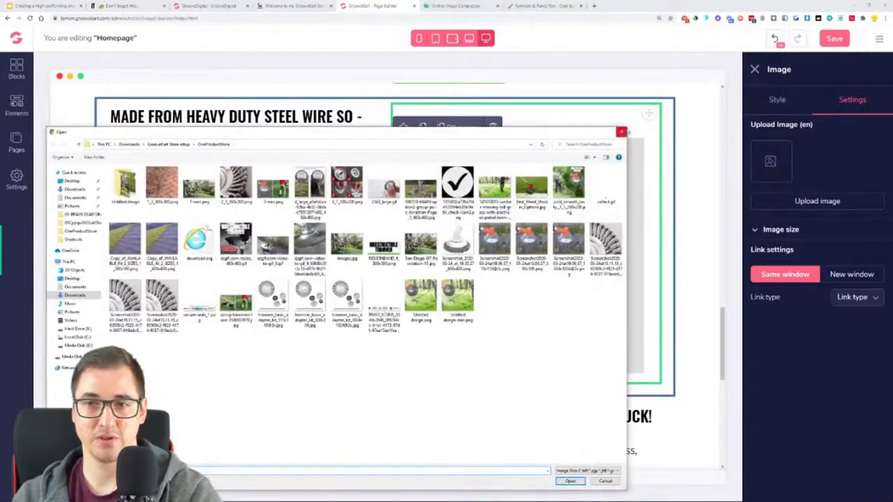
pyautogui.click(622, 131)
pyautogui.click(318, 6)
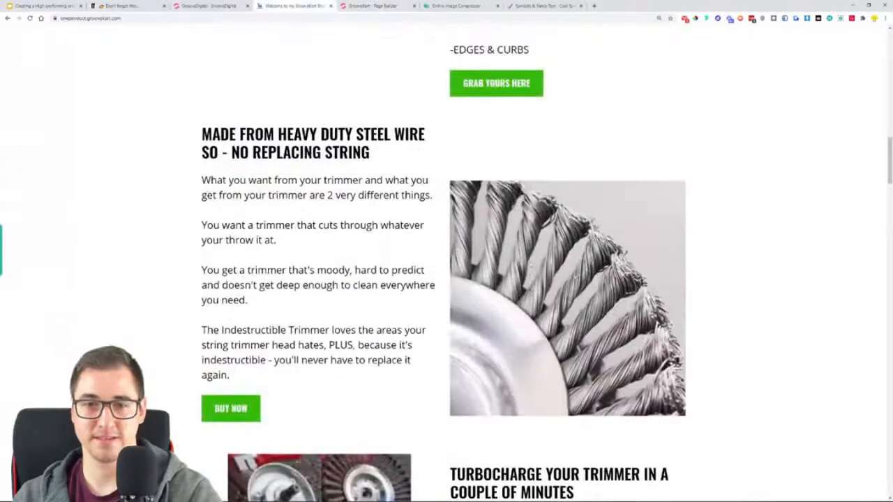
pyautogui.click(373, 5)
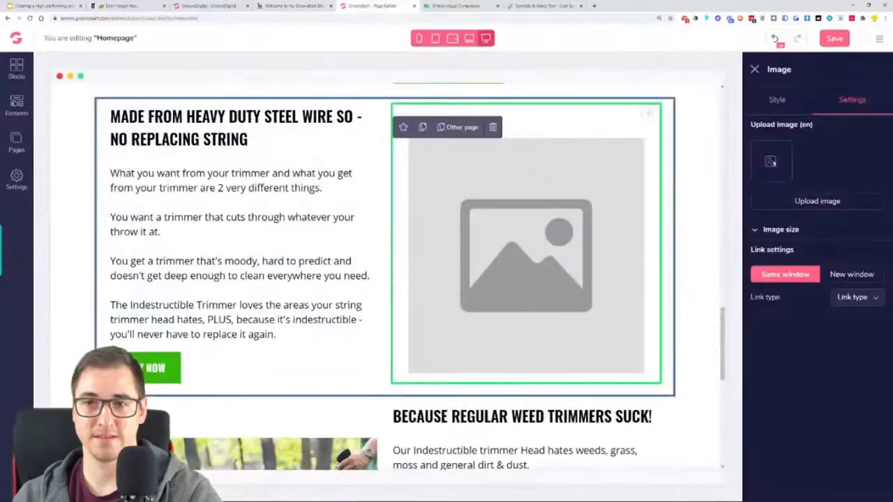
pyautogui.click(823, 202)
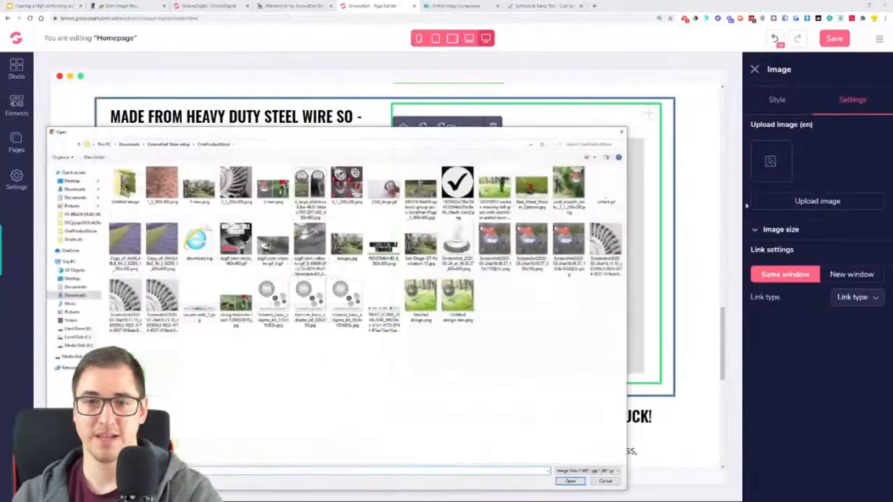
pyautogui.click(594, 252)
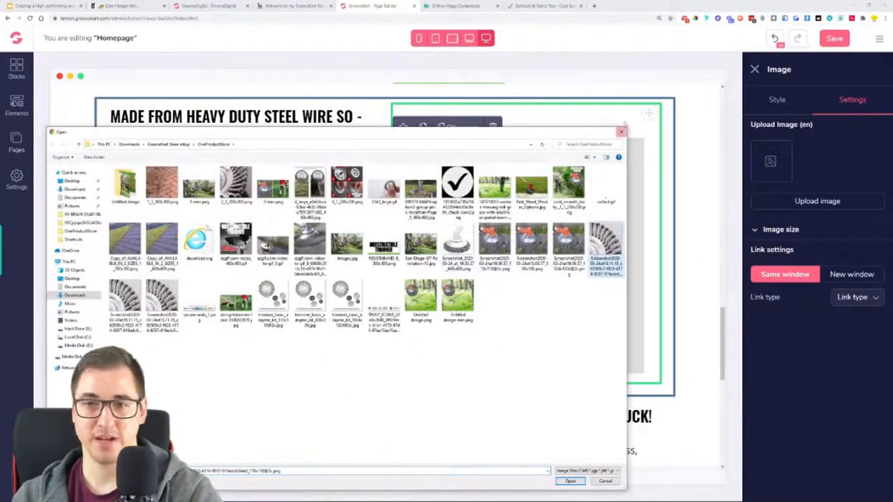
pyautogui.click(621, 132)
# Switch to the online image compressor, try compressing 2_1_200x200.png, and remove that file from the queue
pyautogui.click(460, 6)
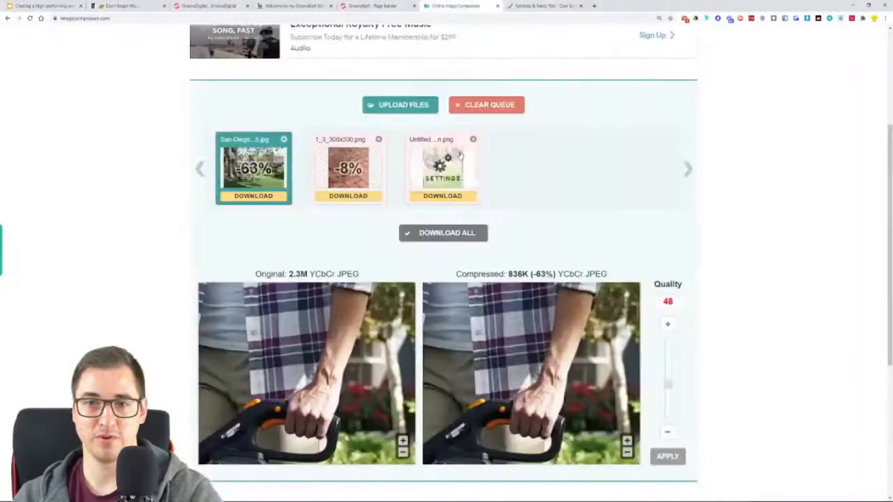
pyautogui.click(410, 104)
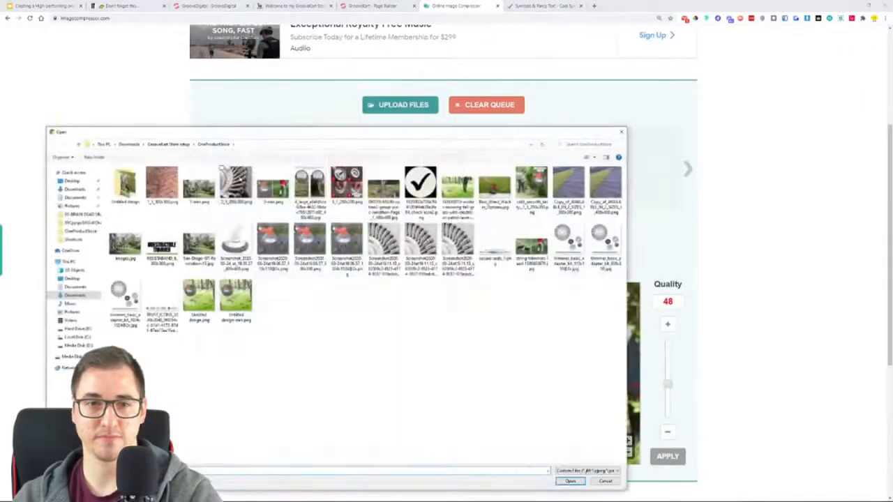
pyautogui.doubleClick(235, 179)
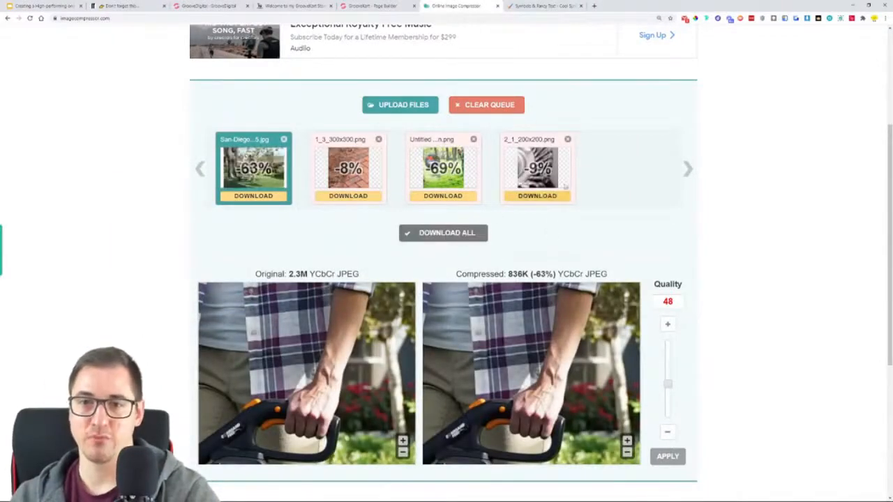
pyautogui.click(566, 139)
# Compress the large close-up wire brush screenshot from the OneProductStore folder and save the compressed copy to Downloads
pyautogui.click(416, 106)
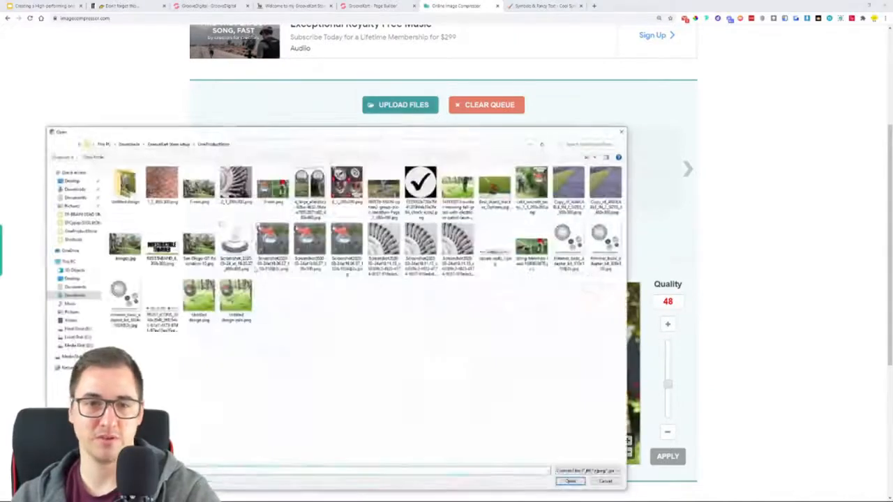
pyautogui.click(450, 241)
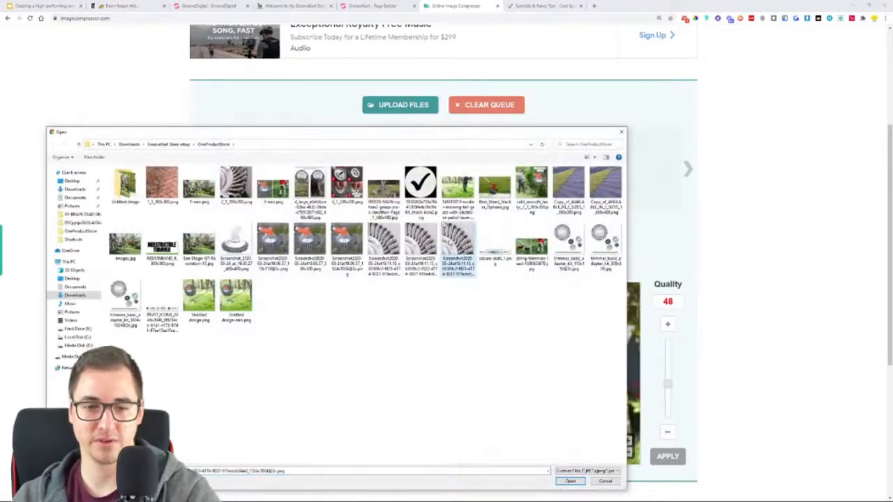
pyautogui.click(569, 481)
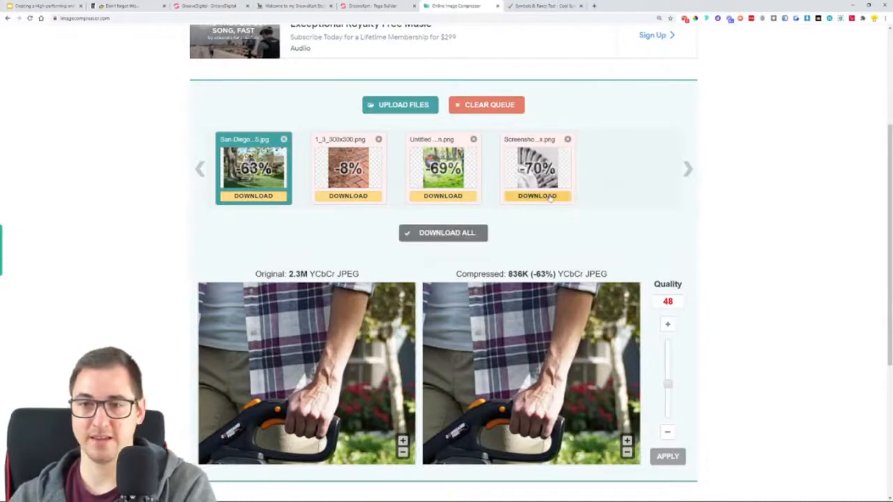
pyautogui.click(554, 198)
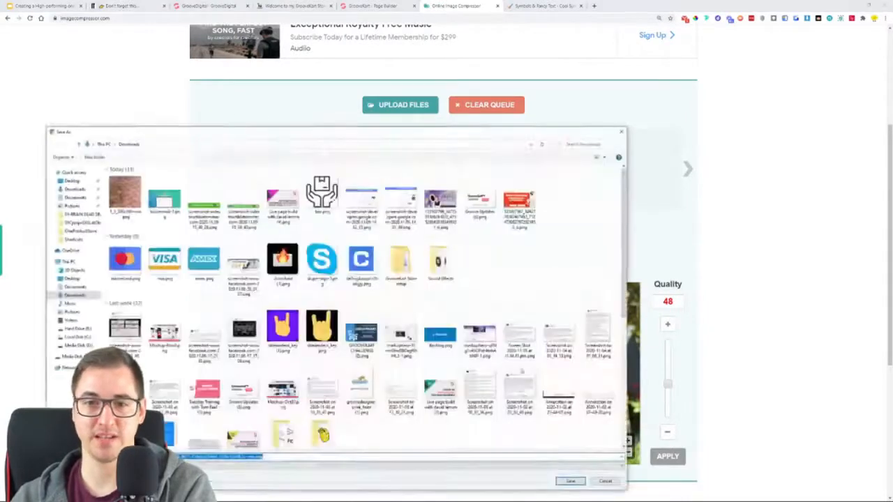
pyautogui.click(570, 481)
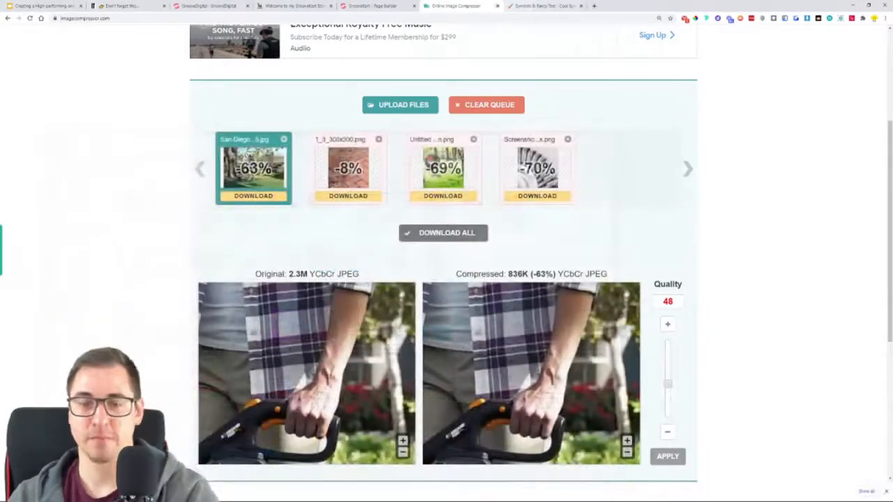
# Return to the page builder and upload the compressed wire brush image from Downloads into the second section's empty image element
pyautogui.click(376, 6)
pyautogui.click(821, 204)
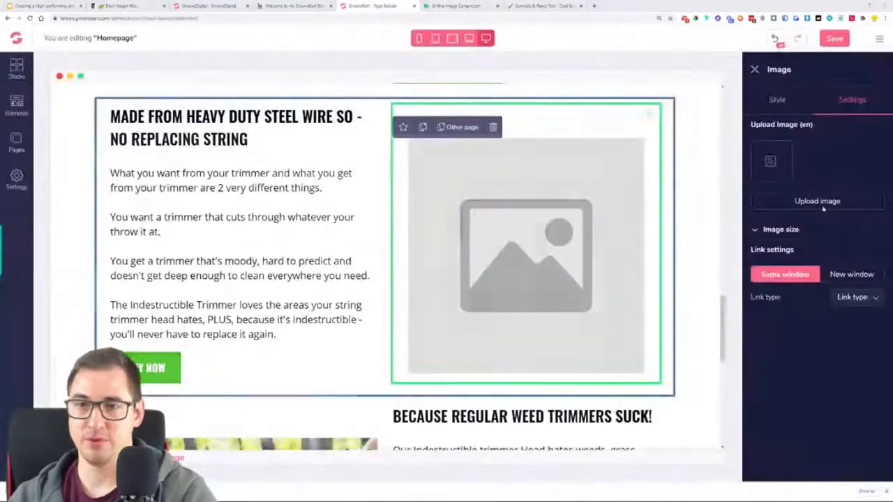
pyautogui.click(129, 145)
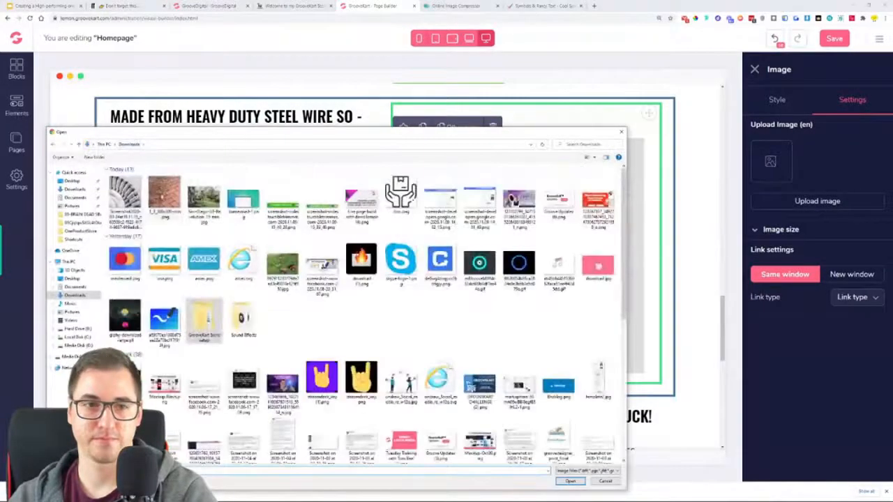
pyautogui.doubleClick(131, 196)
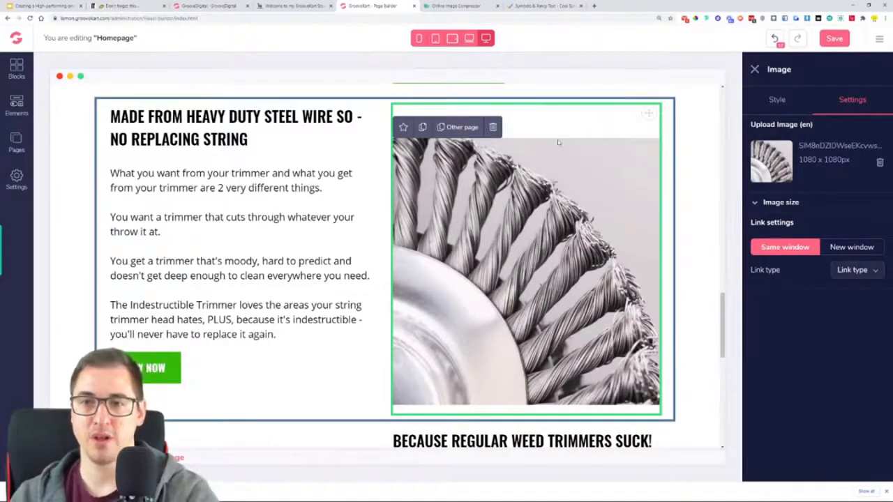
# Set the wire brush image's top margin to 0
pyautogui.click(771, 101)
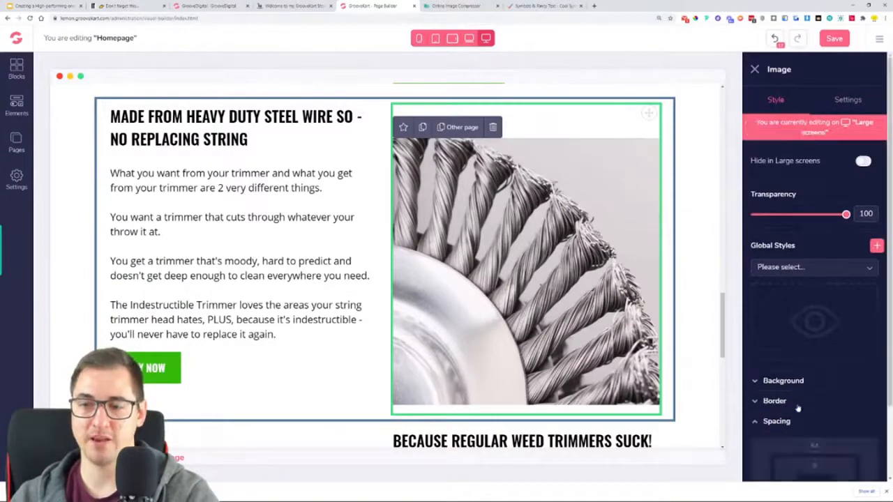
pyautogui.click(797, 409)
pyautogui.moveTo(846, 465); pyautogui.dragTo(798, 480)
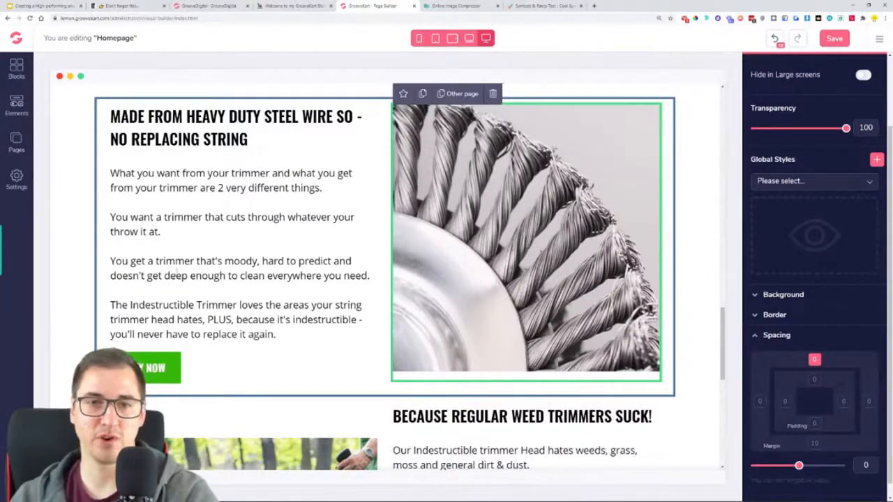
# Set the top and bottom margins of the two-column section with the wire brush image to 50
pyautogui.click(683, 277)
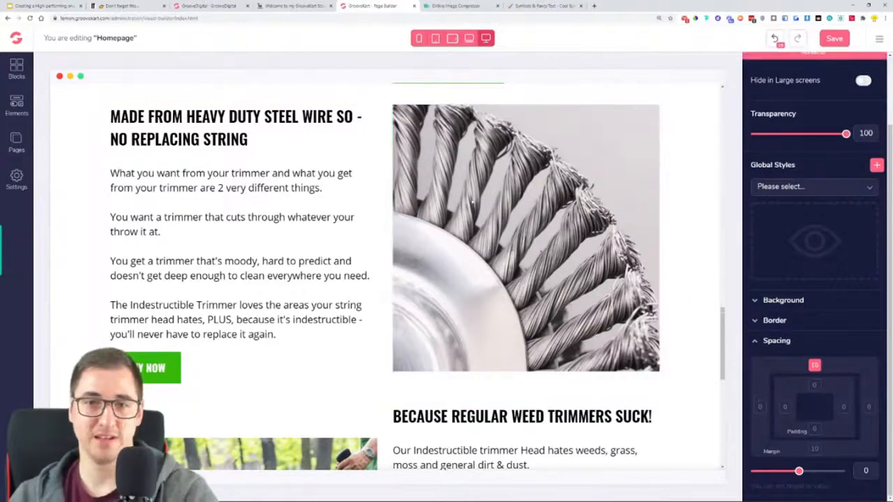
pyautogui.scroll(2, 471, 201)
pyautogui.click(386, 204)
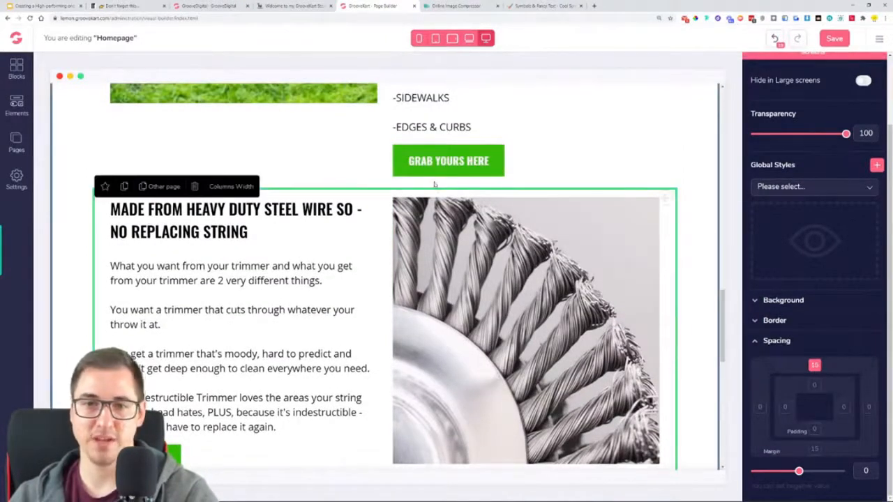
pyautogui.scroll(-6, 433, 184)
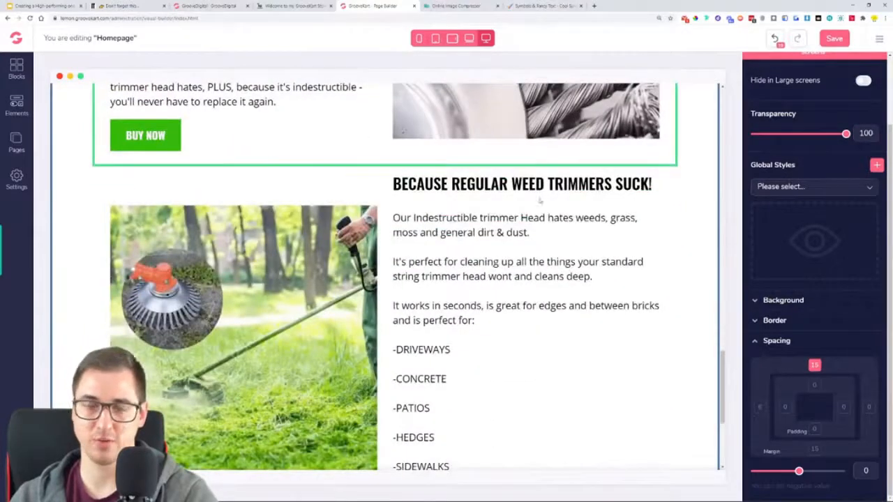
pyautogui.scroll(4, 540, 203)
pyautogui.scroll(2, 114, 138)
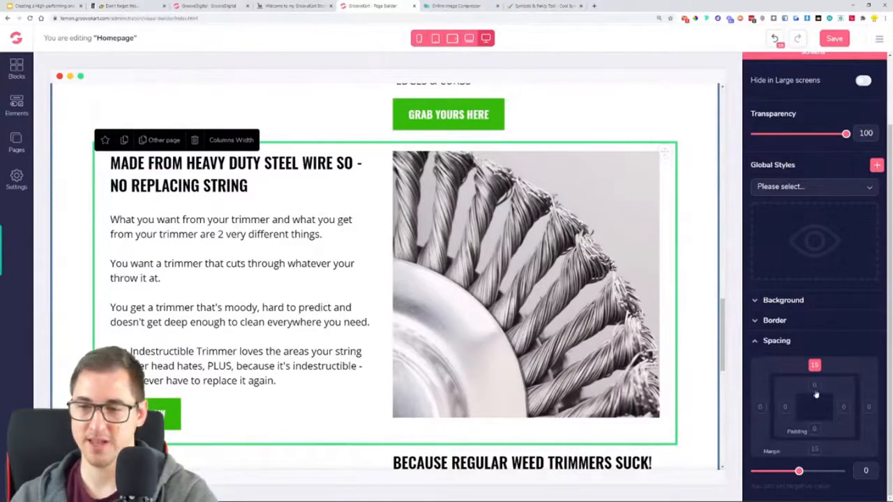
pyautogui.moveTo(798, 470); pyautogui.dragTo(836, 481)
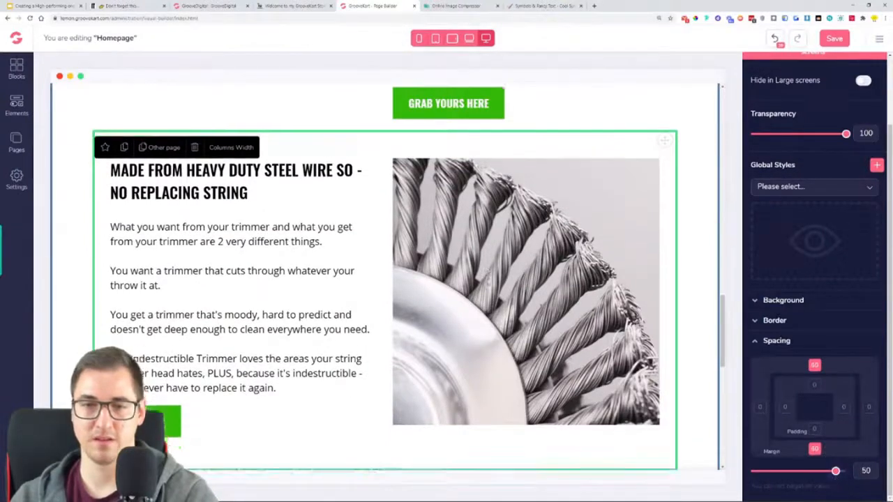
pyautogui.scroll(-1, 666, 311)
pyautogui.scroll(-1, 689, 310)
pyautogui.scroll(3, 687, 318)
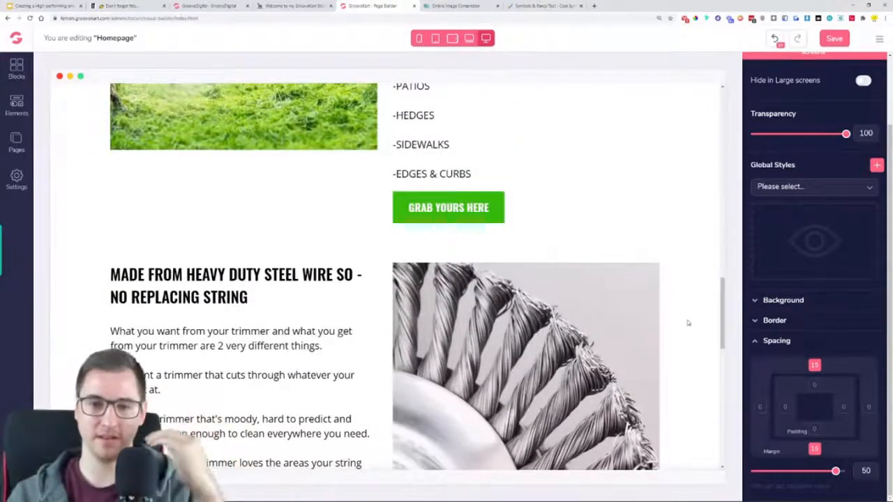
pyautogui.scroll(-2, 643, 307)
pyautogui.scroll(-2, 592, 296)
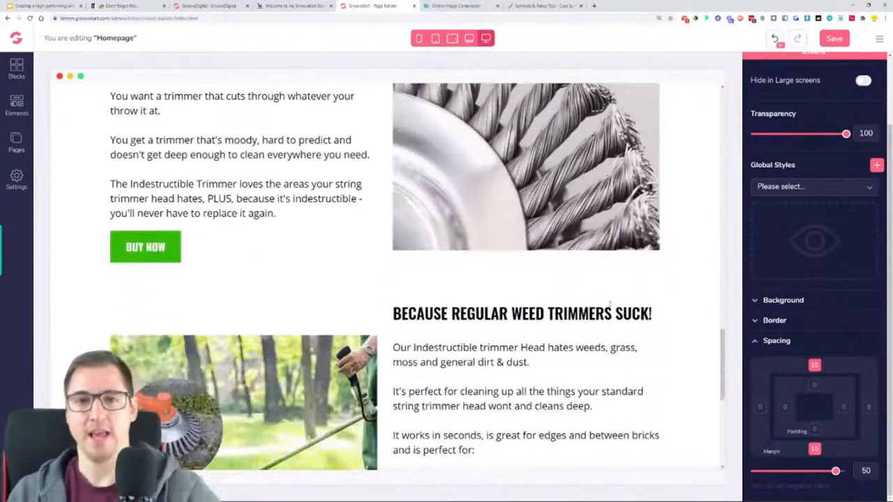
# Save the homepage, reload the page builder and check the spacing around the wire brush section
pyautogui.click(838, 42)
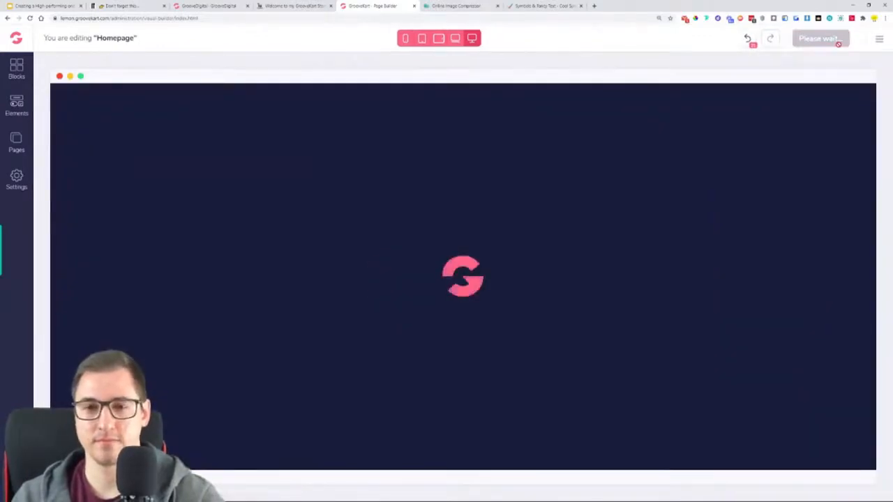
pyautogui.scroll(-8, 675, 249)
pyautogui.scroll(-9, 675, 249)
pyautogui.scroll(2, 705, 282)
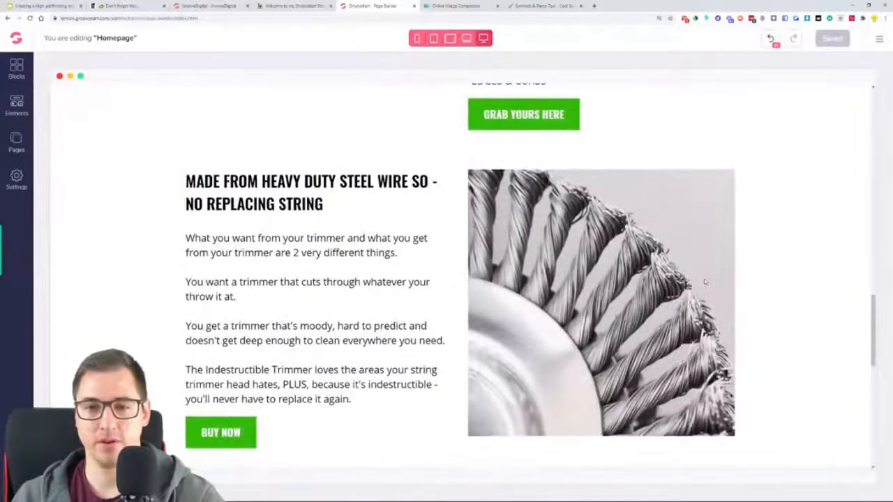
pyautogui.scroll(-1, 704, 282)
pyautogui.click(30, 18)
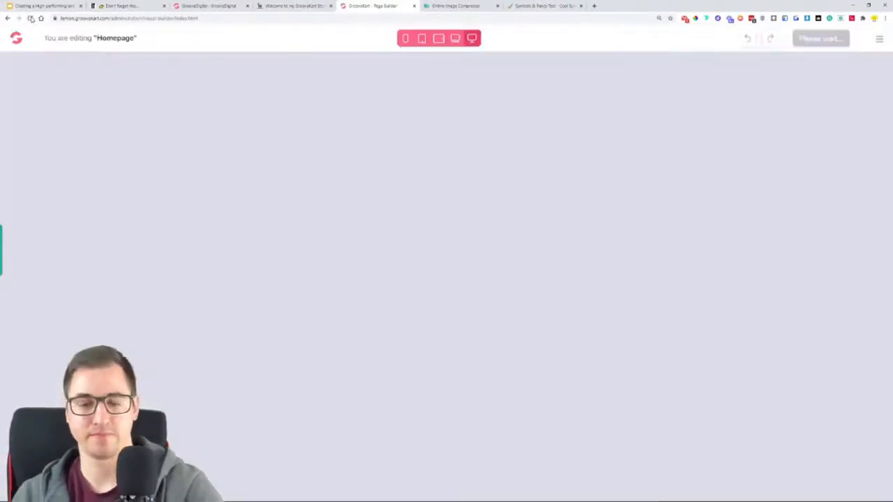
pyautogui.scroll(-15, 205, 143)
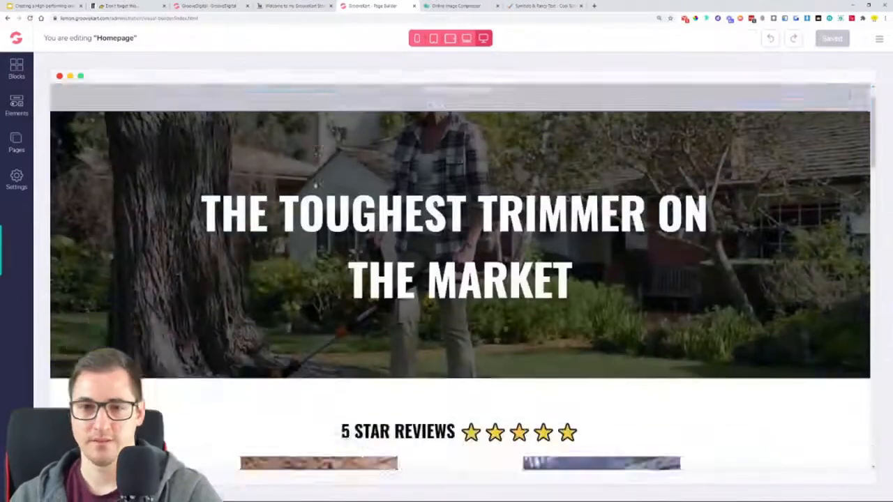
pyautogui.scroll(-5, 315, 183)
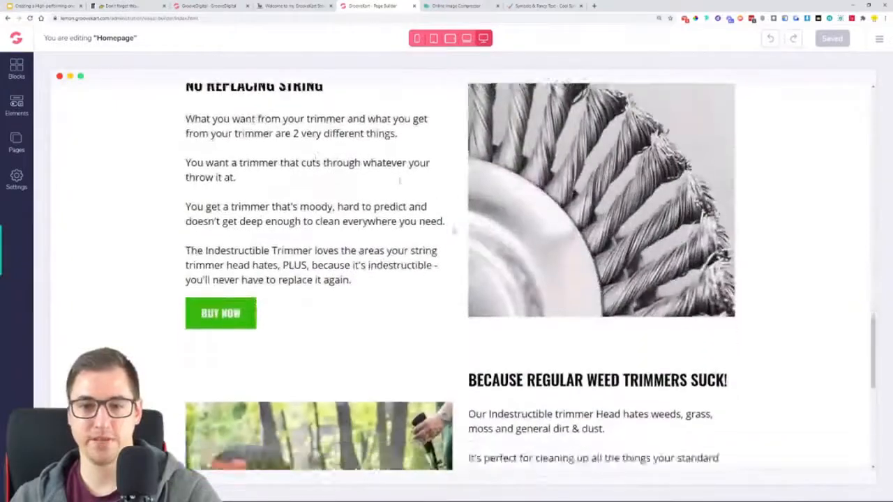
# Copy the heading "TURBOCHARGE YOUR TRIMMER IN A COUPLE OF MINUTES" from the reference store over the third two-column section's heading
pyautogui.click(293, 6)
pyautogui.scroll(-5, 530, 209)
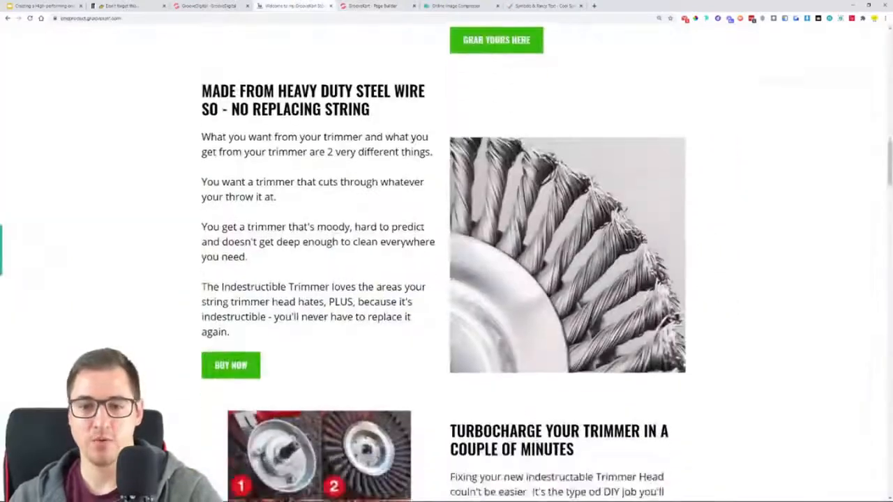
pyautogui.tripleClick(530, 149)
pyautogui.rightClick(532, 148)
pyautogui.click(551, 157)
pyautogui.hotkey('ctrl', 'Tab')
pyautogui.tripleClick(596, 175)
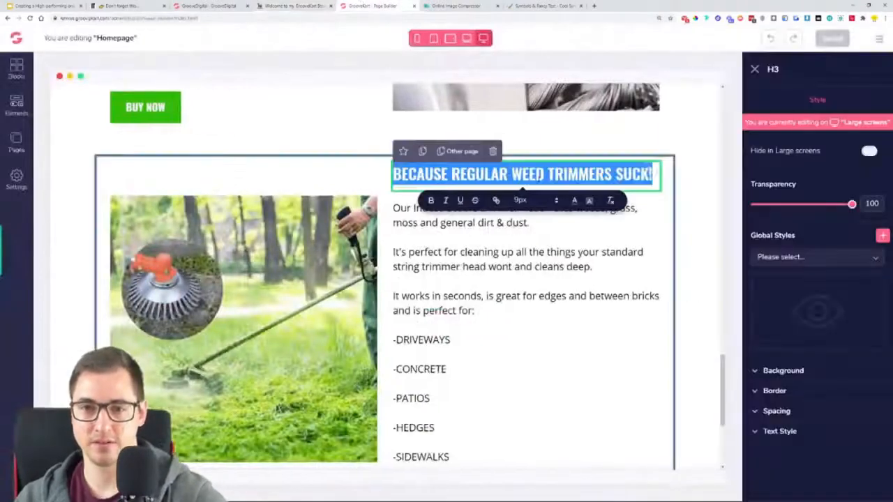
pyautogui.hotkey('ctrl', 'v')
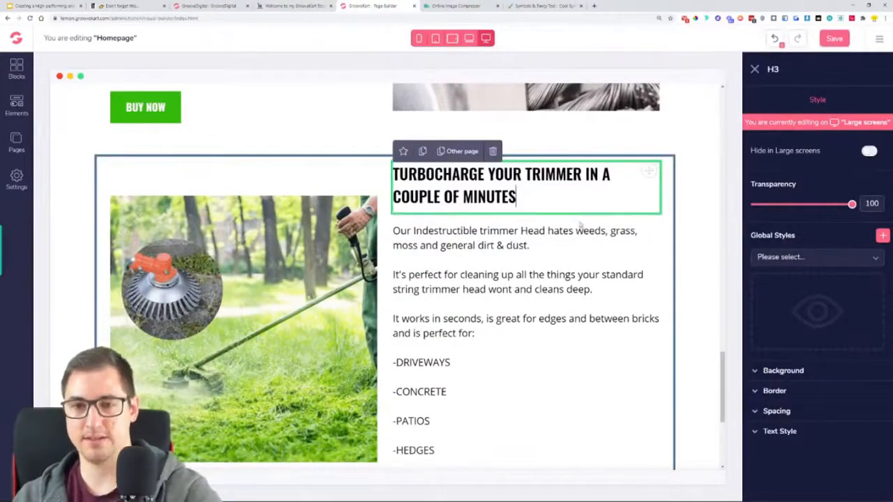
# Replace the third section's body text with the reference store's two paragraphs about fitting the new trimmer head
pyautogui.hotkey('ctrl', 'shift', 'Tab')
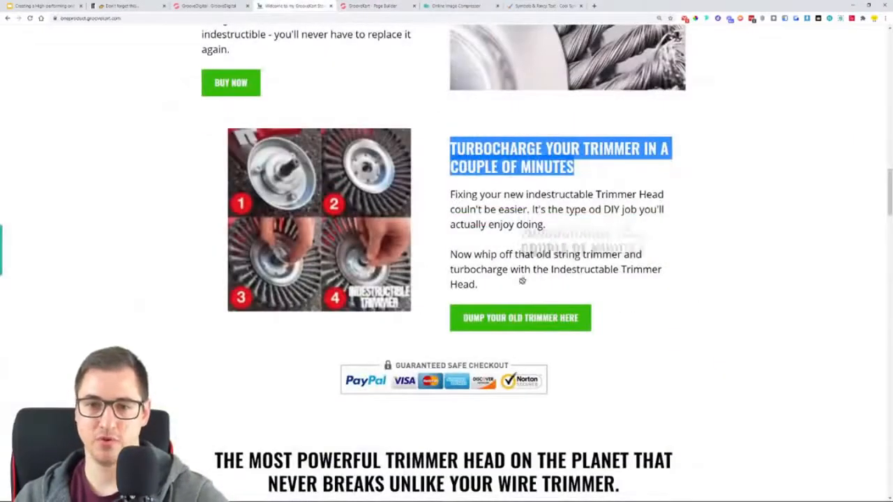
pyautogui.click(496, 238)
pyautogui.tripleClick(497, 223)
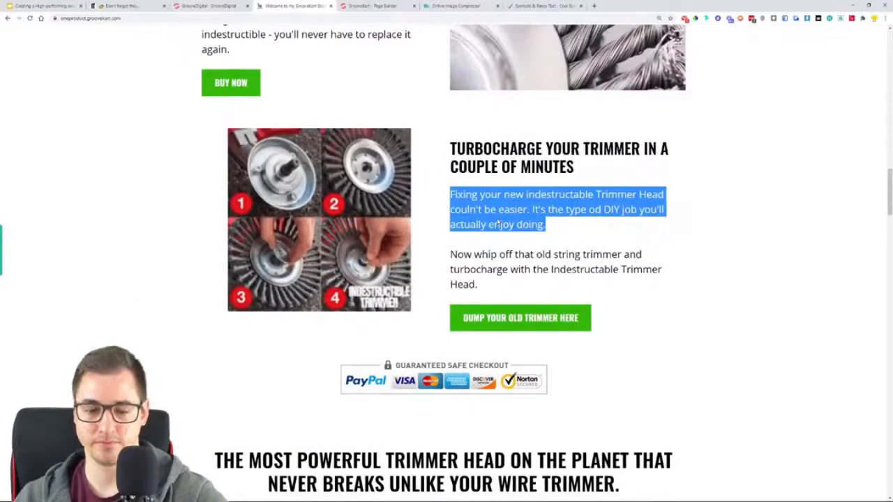
pyautogui.moveTo(478, 287); pyautogui.dragTo(451, 198)
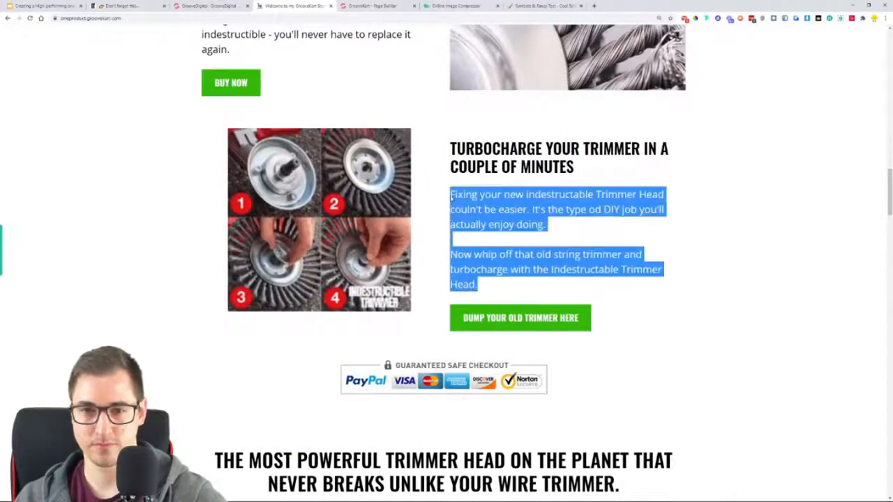
pyautogui.click(365, 7)
pyautogui.tripleClick(509, 294)
pyautogui.hotkey('ctrl', 'a')
pyautogui.hotkey('ctrl', 'v')
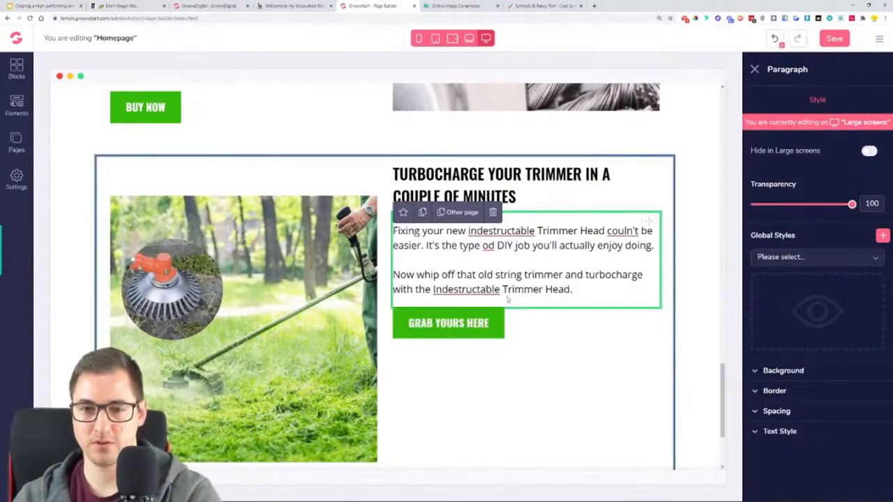
# Correct both misspellings of "Indestructible" in the third section's paragraphs
pyautogui.press('BackSpace')
pyautogui.write('i')
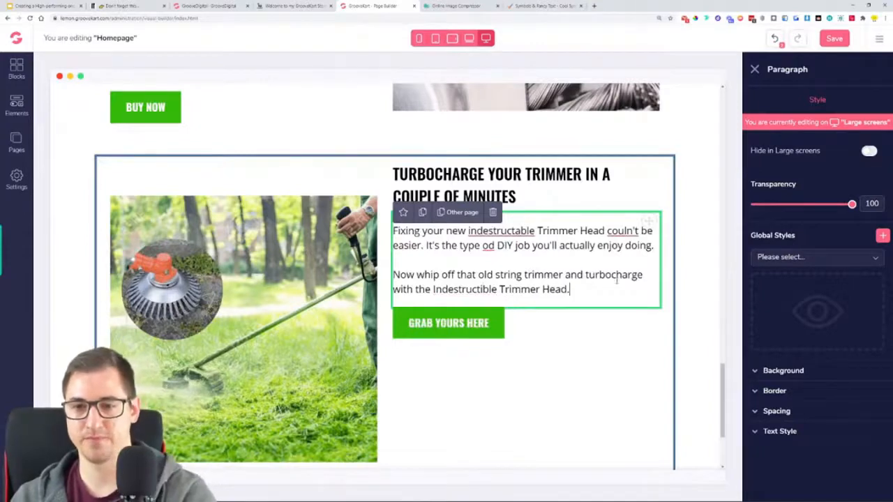
pyautogui.click(518, 231)
pyautogui.press('BackSpace')
pyautogui.write('i')
# Correct "couln't" to "couldn't" and "od" to "of" in the third section's first paragraph
pyautogui.rightClick(619, 231)
pyautogui.click(641, 233)
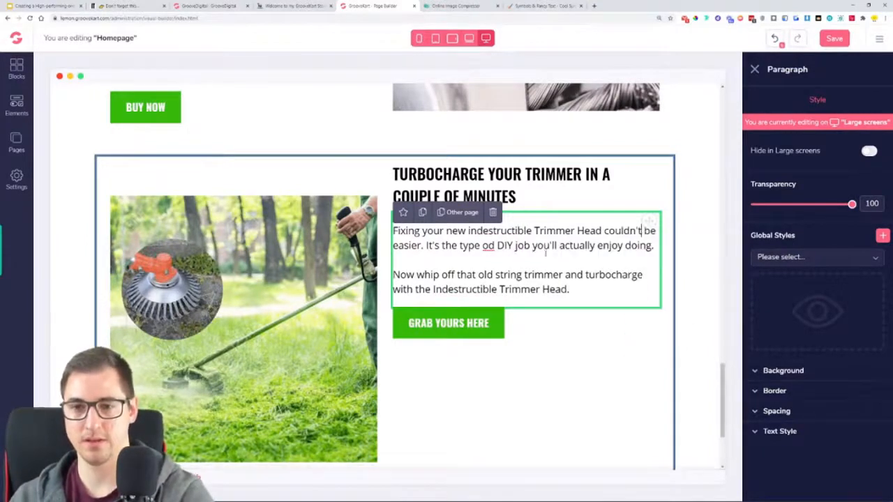
pyautogui.rightClick(491, 246)
pyautogui.click(458, 247)
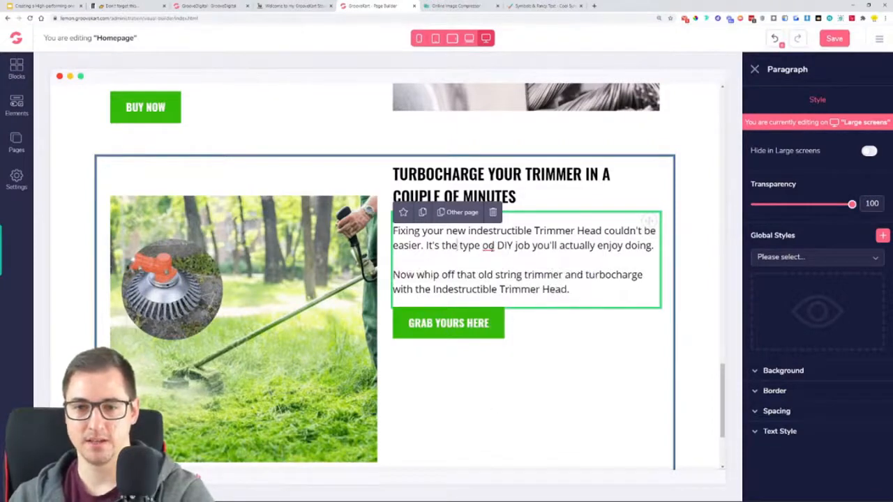
pyautogui.click(496, 247)
pyautogui.press('BackSpace')
pyautogui.press('BackSpace')
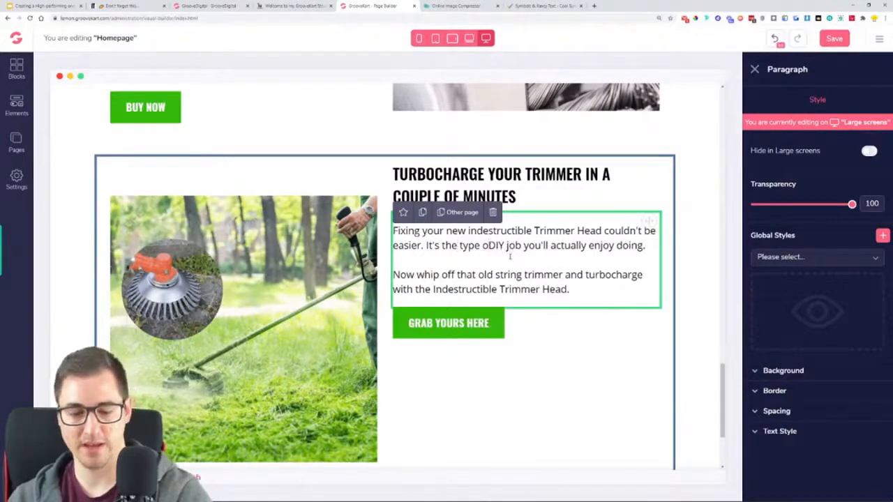
pyautogui.write('f')
pyautogui.click(592, 350)
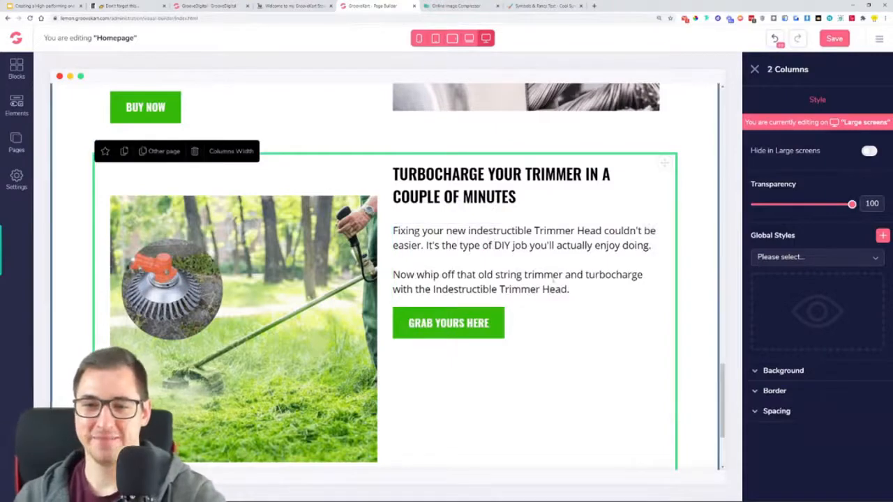
# Check the reference store's button text and set the third section's button label to "DUMP YOUR OLD TRIMMER HERE"
pyautogui.click(293, 6)
pyautogui.click(695, 295)
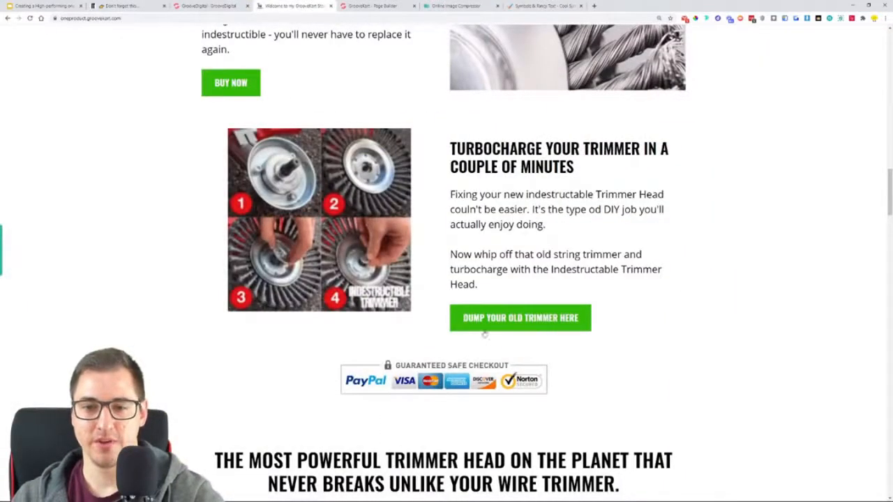
pyautogui.click(394, 5)
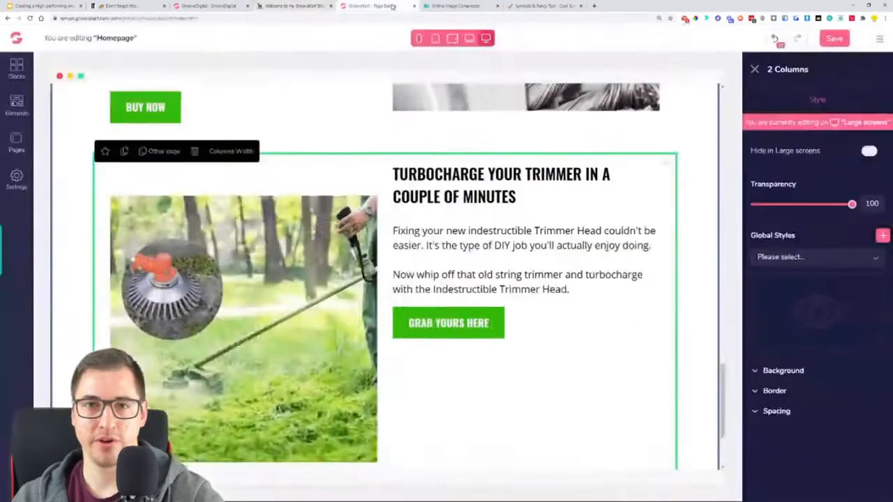
pyautogui.click(447, 338)
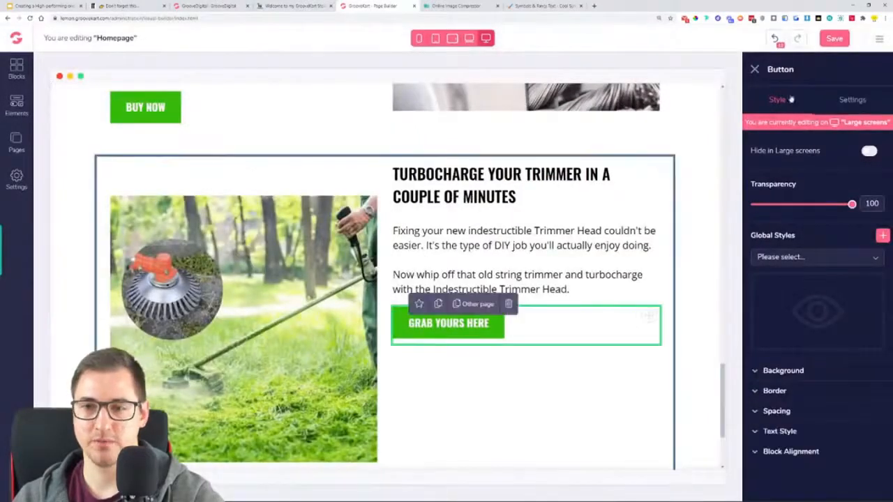
pyautogui.click(854, 101)
pyautogui.moveTo(838, 279); pyautogui.dragTo(759, 279)
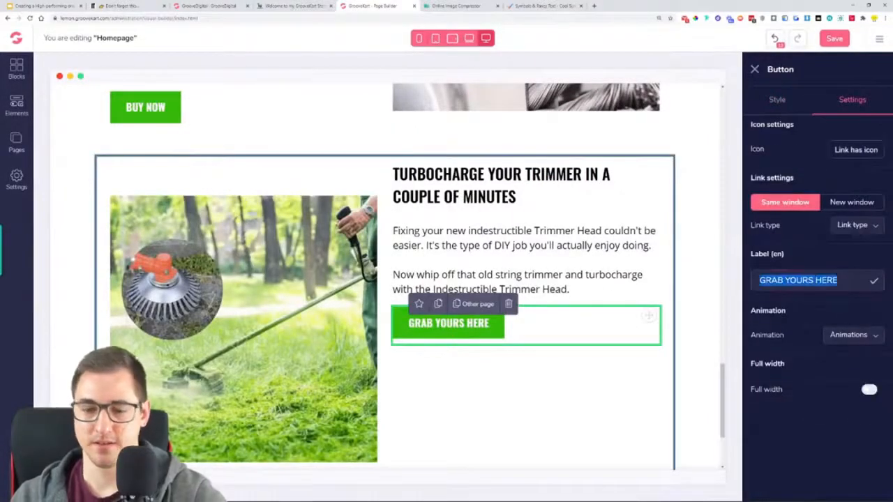
pyautogui.write('DUMP ')
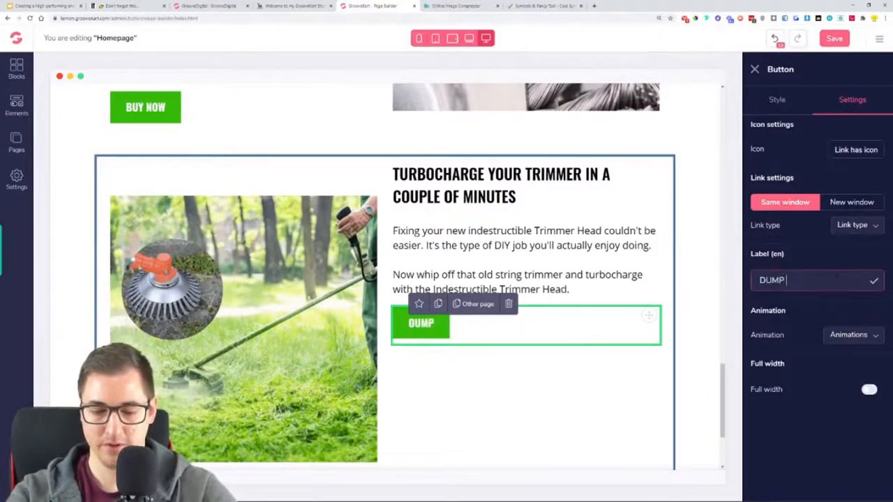
pyautogui.write('YOUR OLD TR')
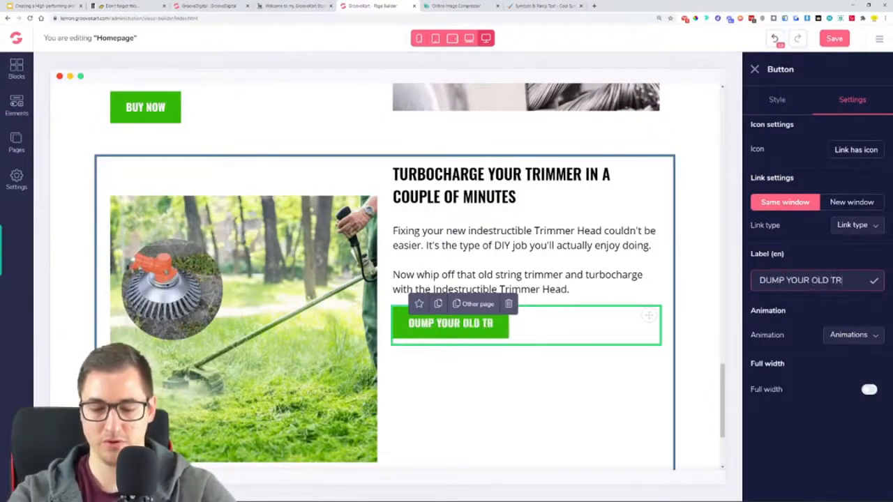
pyautogui.write('IMMER')
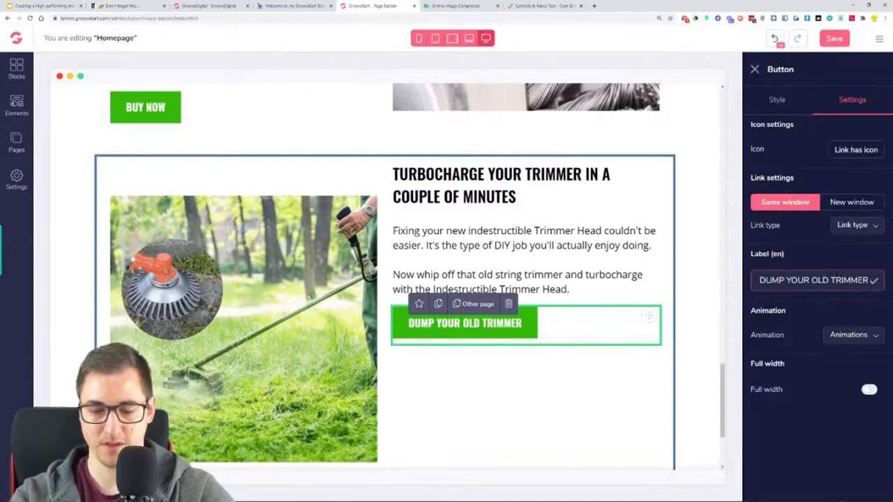
pyautogui.write(' HERE')
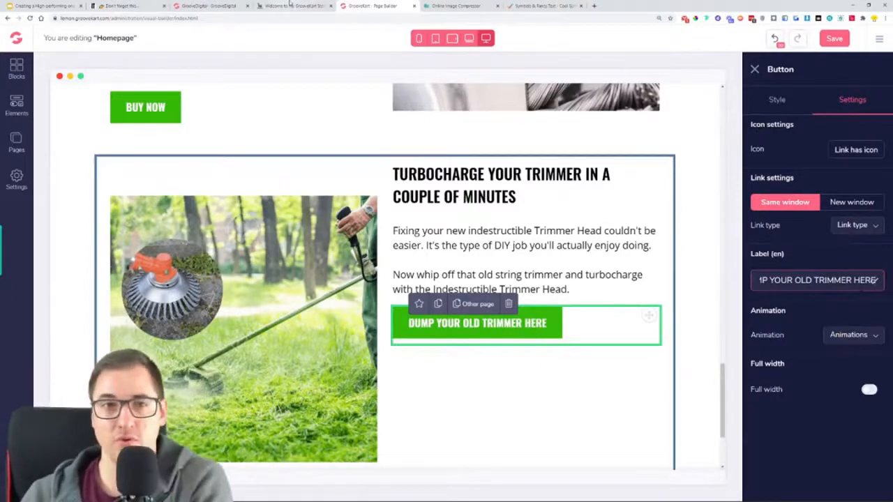
# Switch to the Google Slides presentation and highlight the "Q - "How to…"" line on the Q&A slide
pyautogui.click(46, 6)
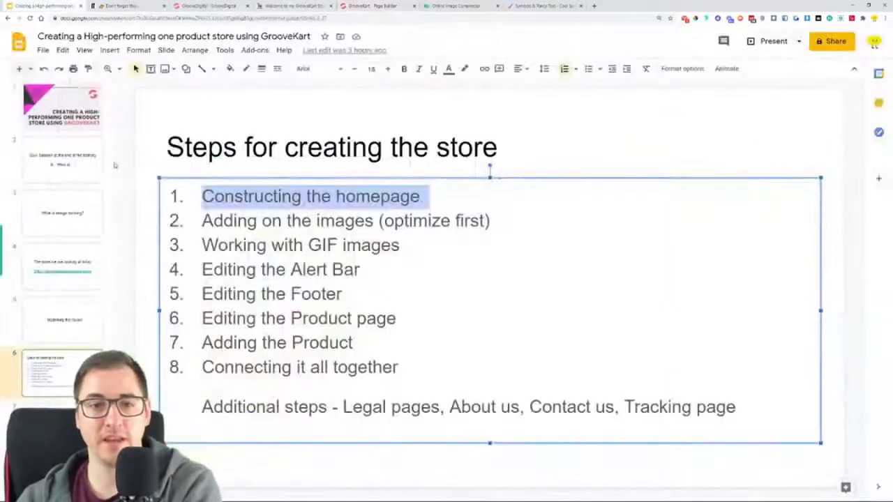
pyautogui.click(65, 179)
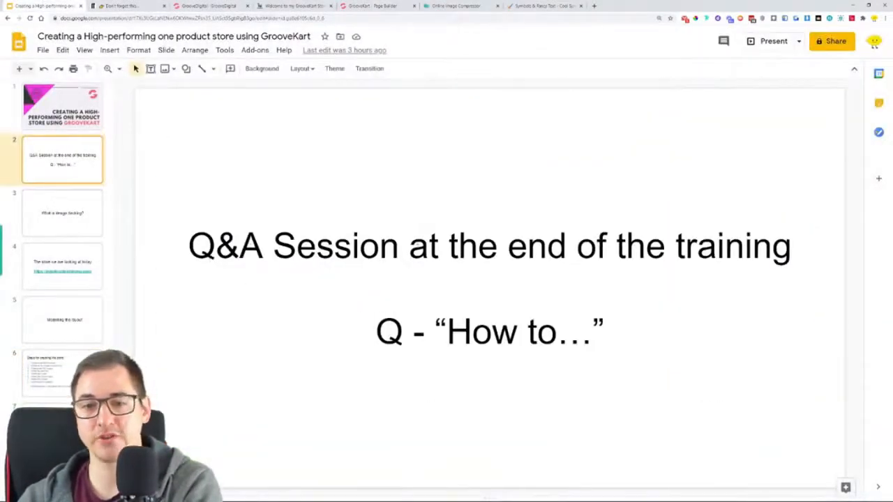
pyautogui.tripleClick(632, 336)
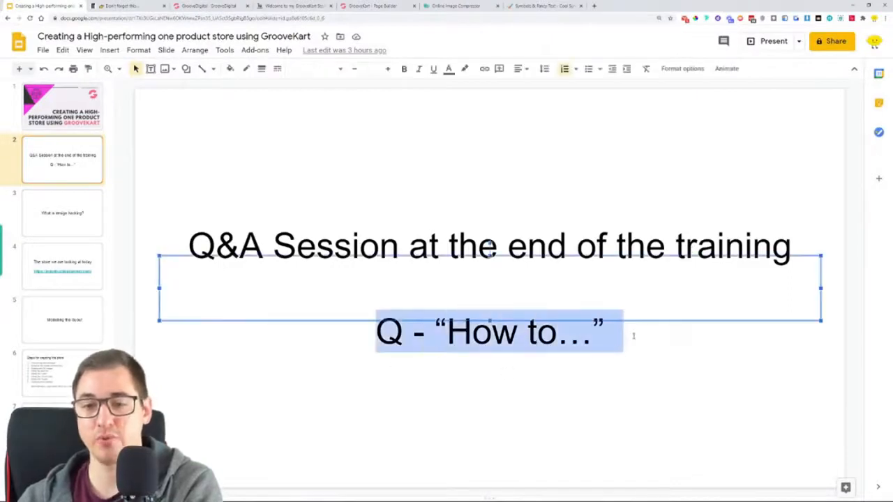
# Switch back to the GrooveKart page builder and set the top margin of the third section's image to 0
pyautogui.click(674, 360)
pyautogui.click(512, 232)
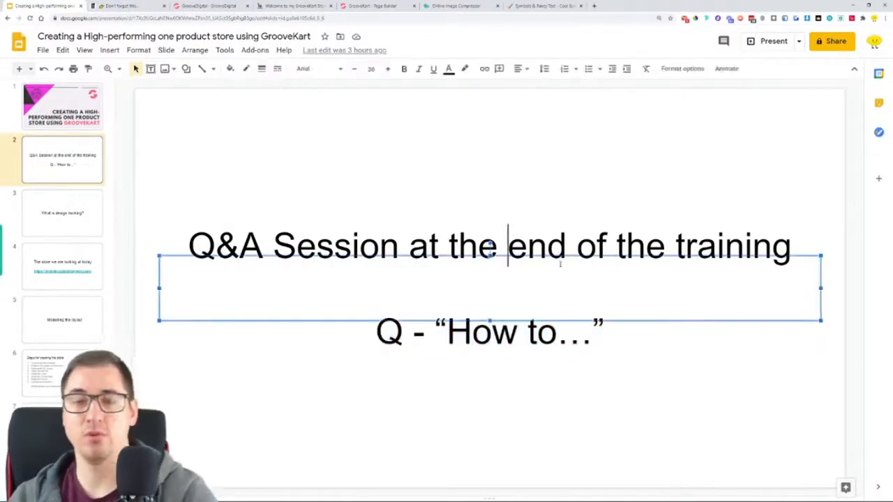
pyautogui.click(352, 9)
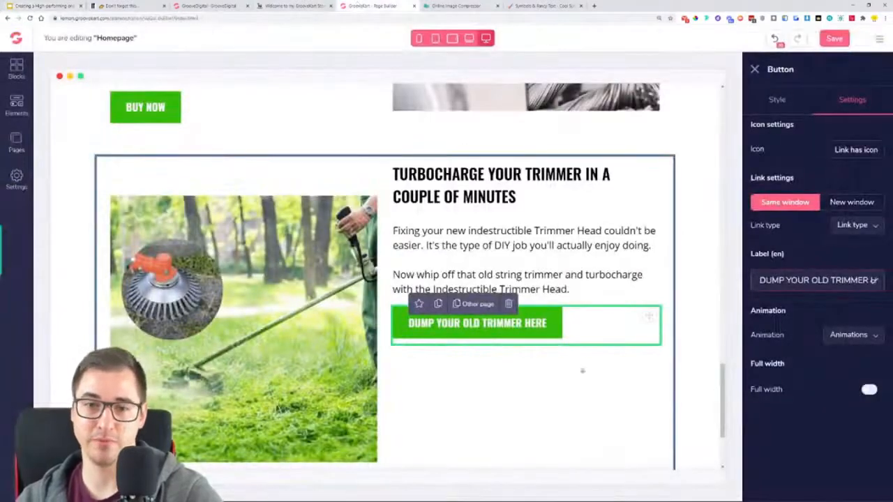
pyautogui.click(244, 293)
pyautogui.click(774, 102)
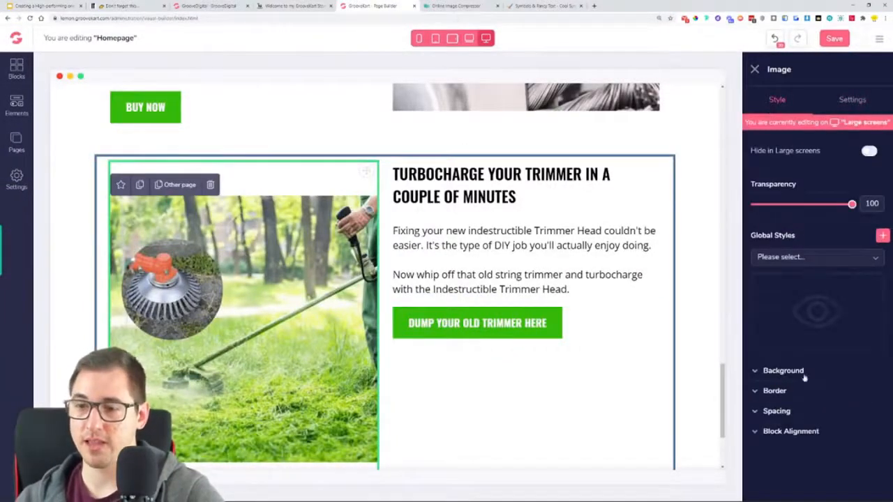
pyautogui.click(788, 414)
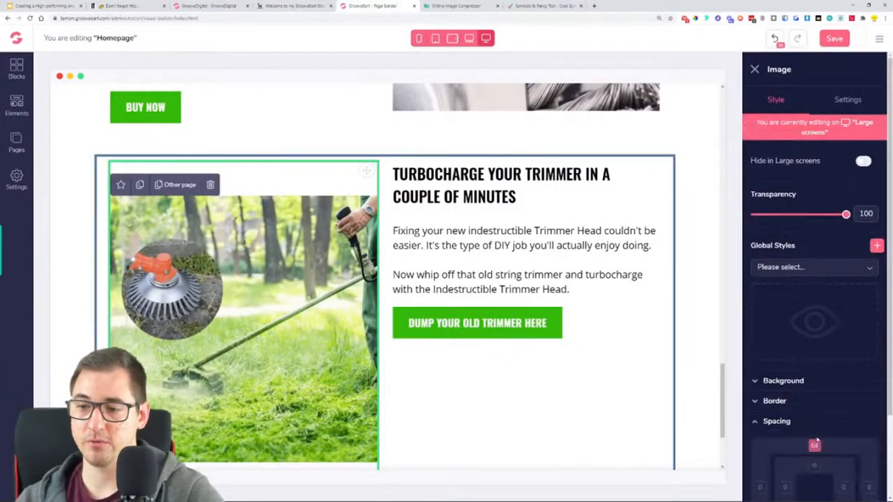
pyautogui.scroll(-3, 809, 440)
pyautogui.moveTo(847, 452); pyautogui.dragTo(799, 463)
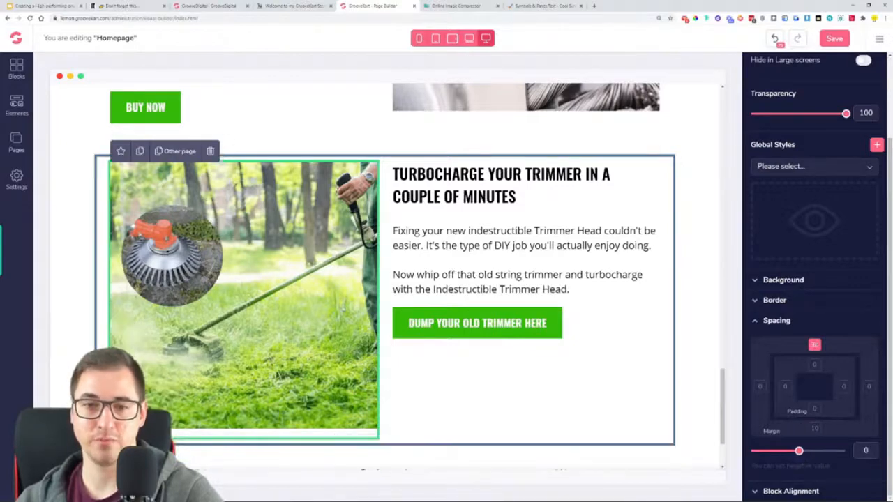
# Set the top margin of the "Turbocharge your trimmer in a couple of minutes" heading to 64
pyautogui.click(500, 185)
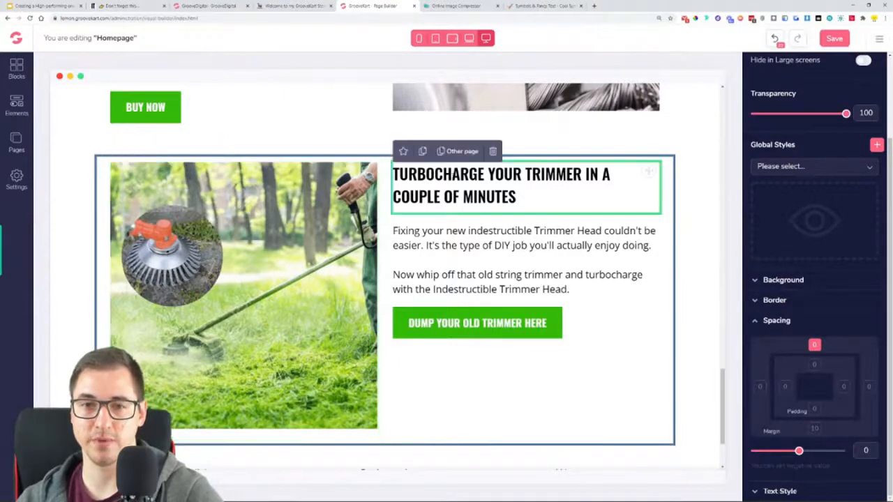
pyautogui.moveTo(799, 450); pyautogui.dragTo(846, 451)
pyautogui.click(536, 409)
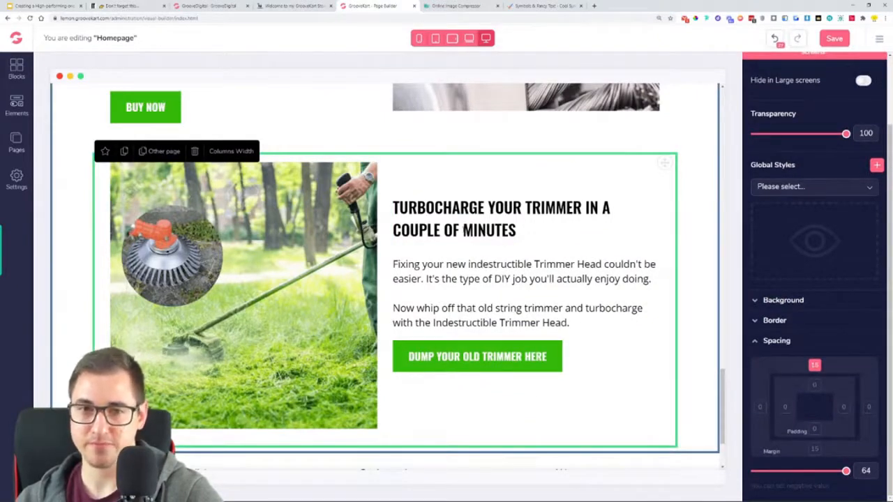
pyautogui.scroll(1, 427, 249)
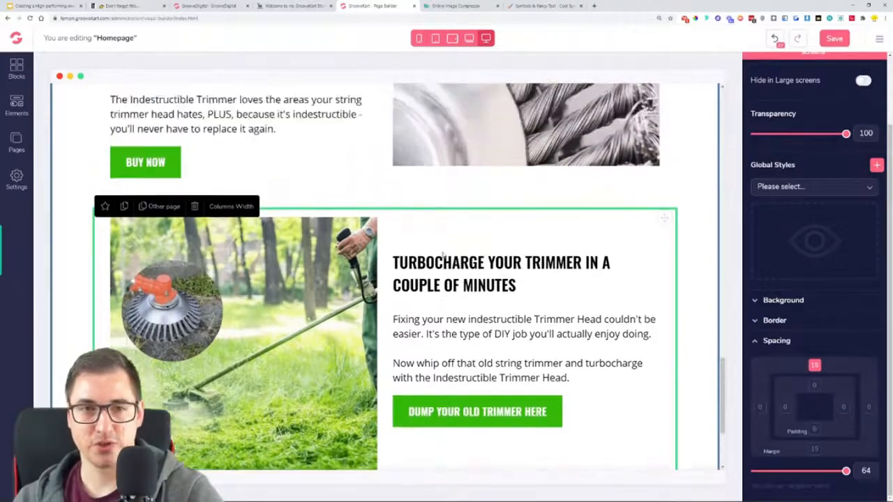
pyautogui.scroll(5, 442, 256)
pyautogui.scroll(-7, 475, 251)
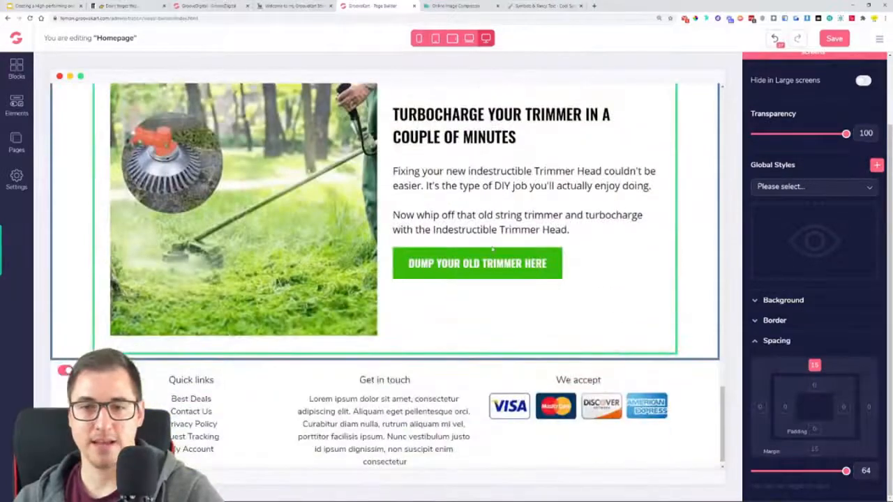
# Set the top margin of the "DUMP YOUR OLD TRIMMER HERE" button to 30
pyautogui.click(499, 265)
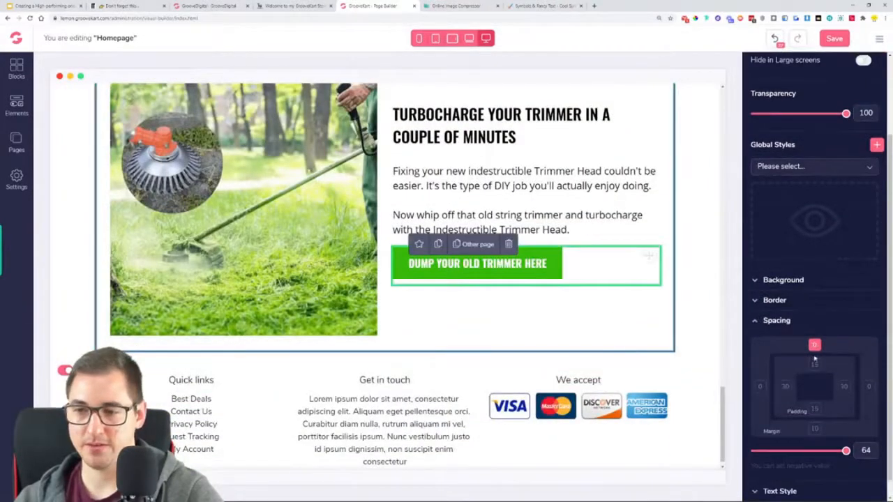
pyautogui.moveTo(845, 450); pyautogui.dragTo(819, 451)
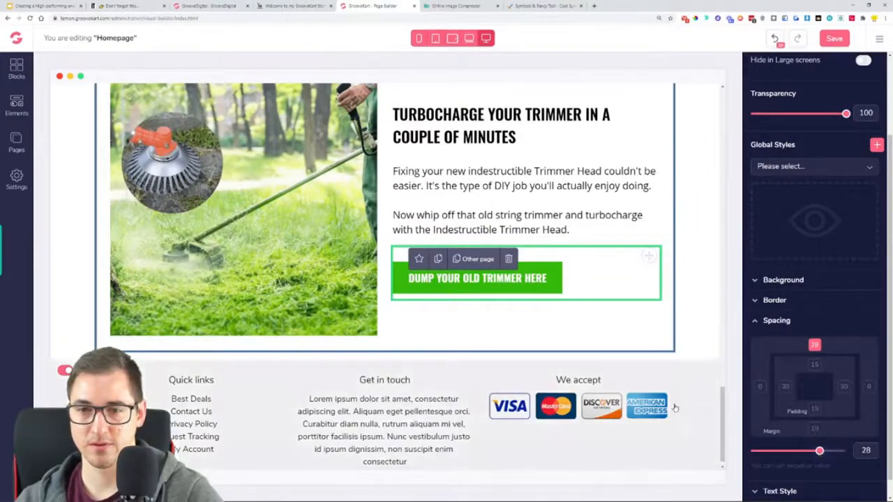
pyautogui.moveTo(819, 451); pyautogui.dragTo(820, 451)
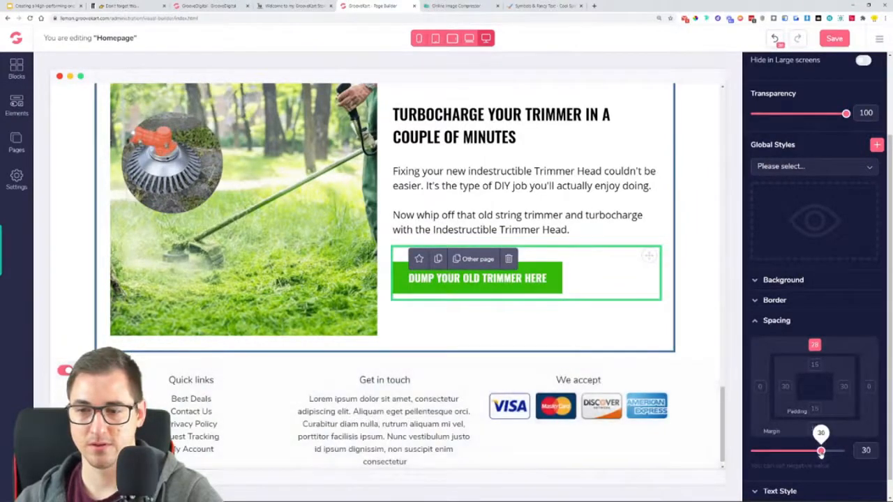
pyautogui.click(668, 307)
# Check the spacing of the two-column sections and save the homepage
pyautogui.scroll(4, 596, 333)
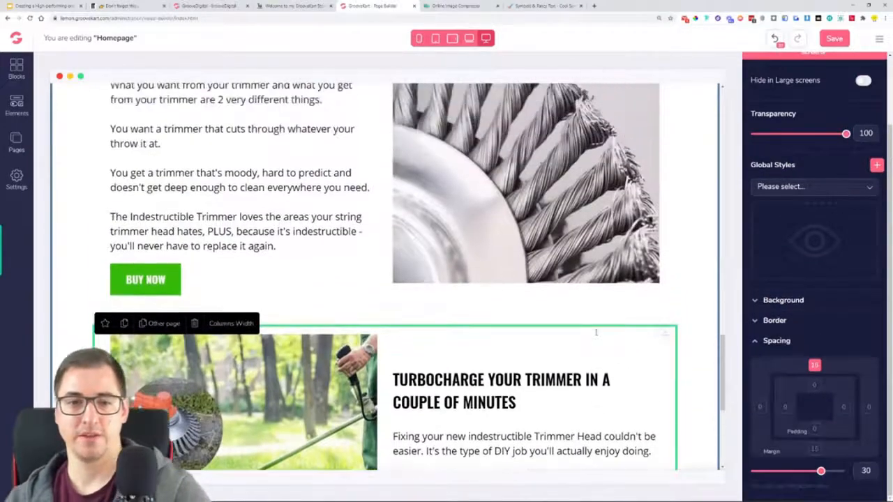
pyautogui.scroll(6, 596, 333)
pyautogui.scroll(-5, 595, 334)
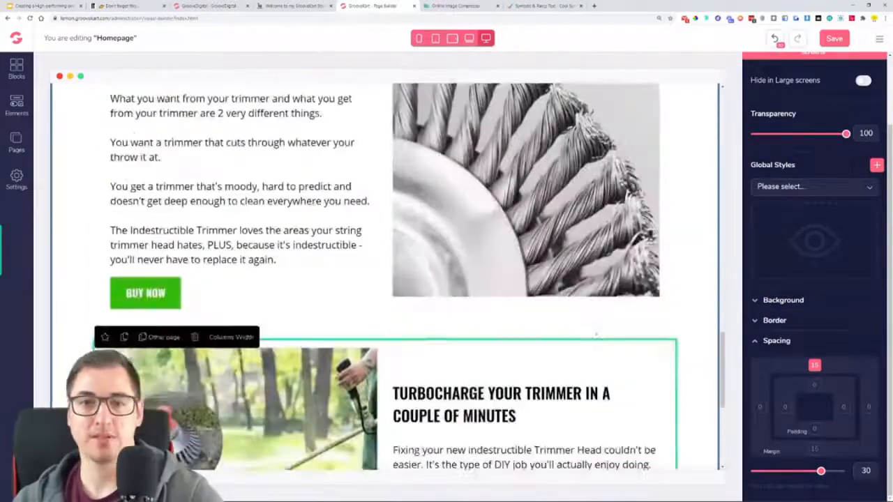
pyautogui.click(837, 36)
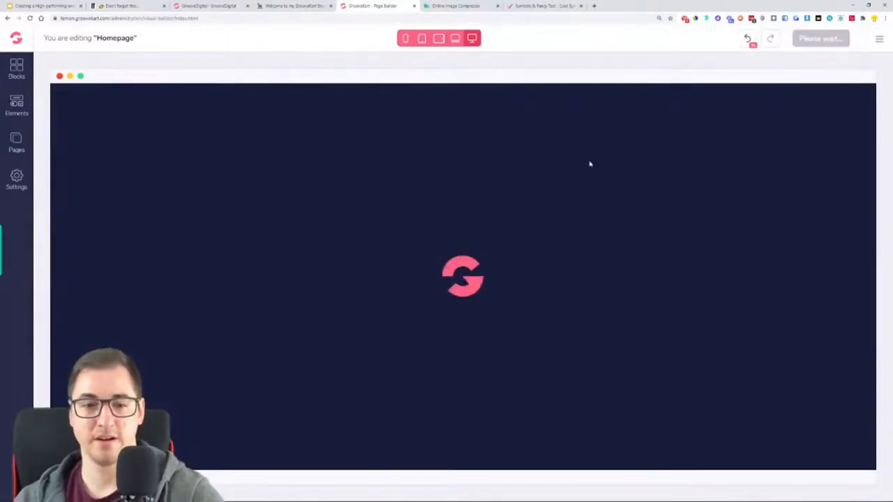
pyautogui.scroll(-15, 597, 198)
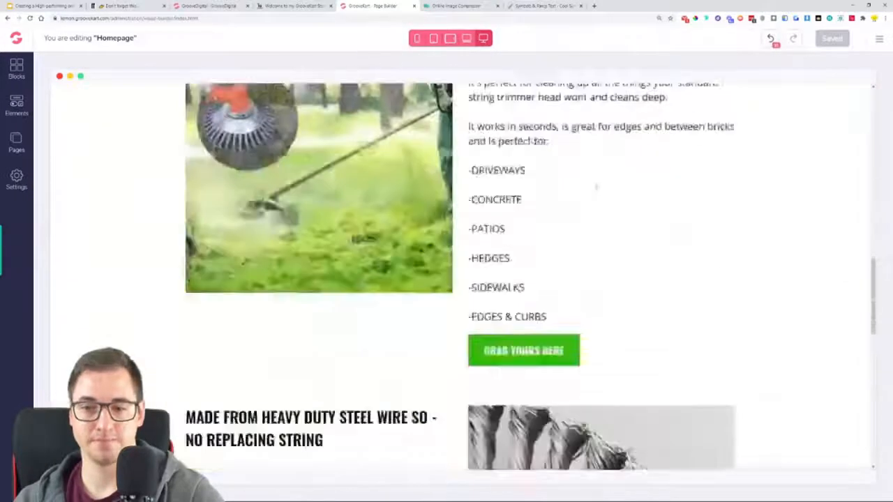
pyautogui.scroll(-2, 596, 189)
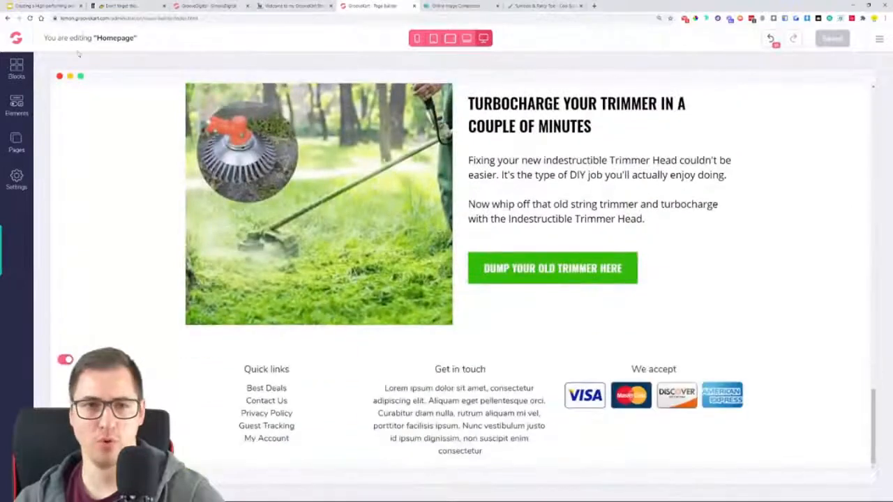
# Reload the page builder and review the saved homepage sections down to the footer
pyautogui.click(30, 19)
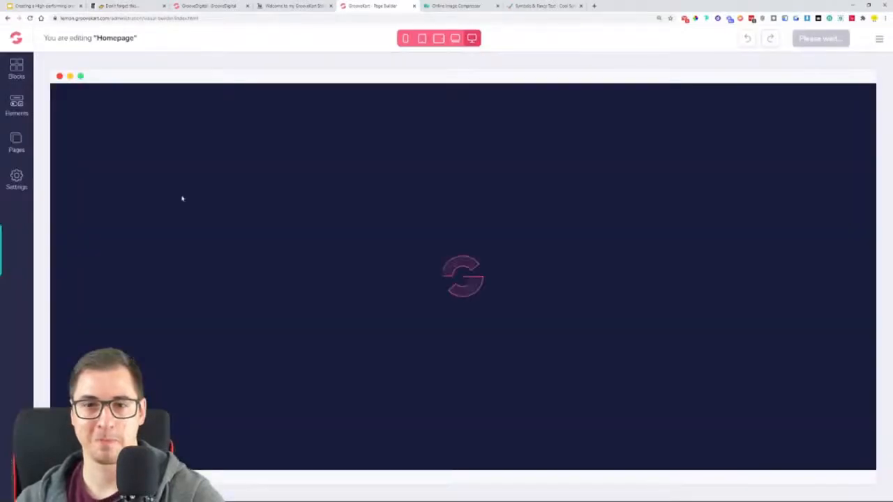
pyautogui.scroll(-15, 469, 298)
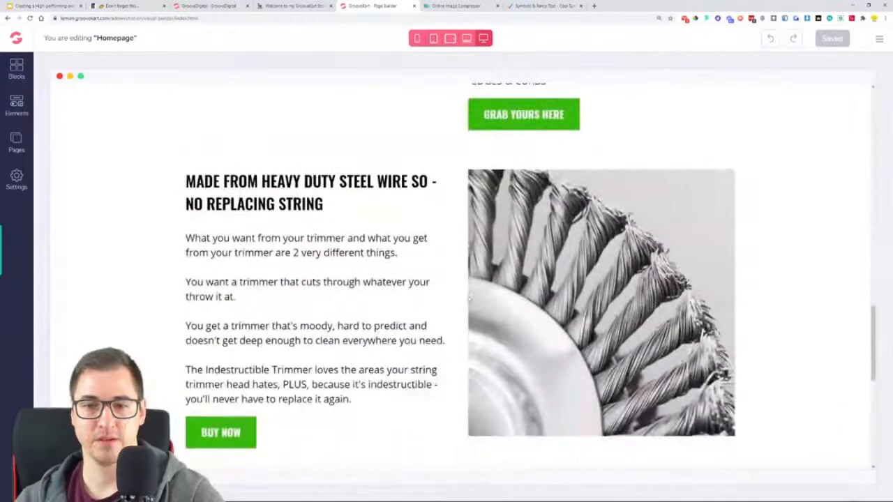
pyautogui.scroll(-3, 469, 298)
pyautogui.scroll(-1, 695, 276)
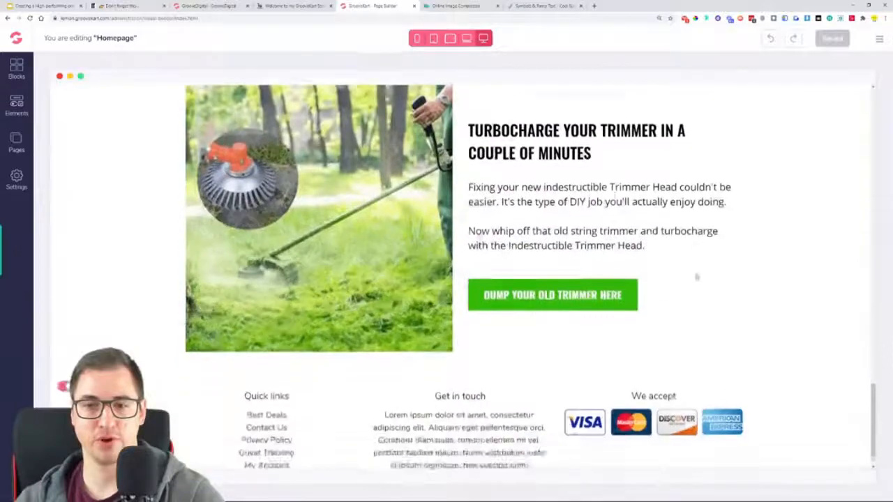
pyautogui.scroll(3, 663, 295)
pyautogui.scroll(-3, 664, 396)
pyautogui.scroll(-2, 664, 396)
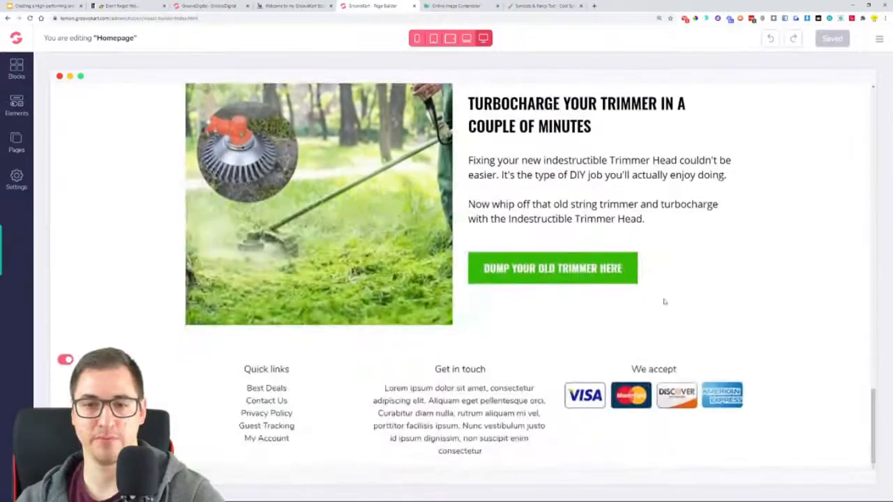
# Switch to the reference store and examine the checkout badge and headline below its third section, glancing at the image compressor
pyautogui.click(291, 6)
pyautogui.scroll(-2, 516, 258)
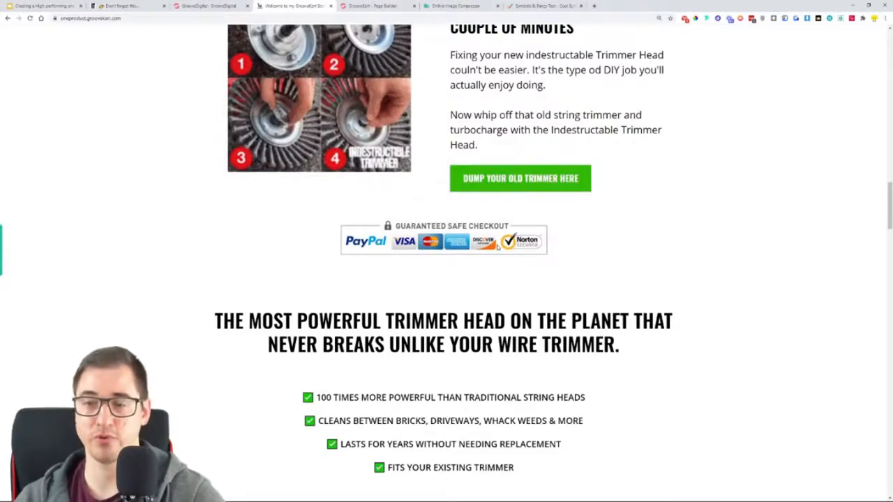
pyautogui.click(477, 6)
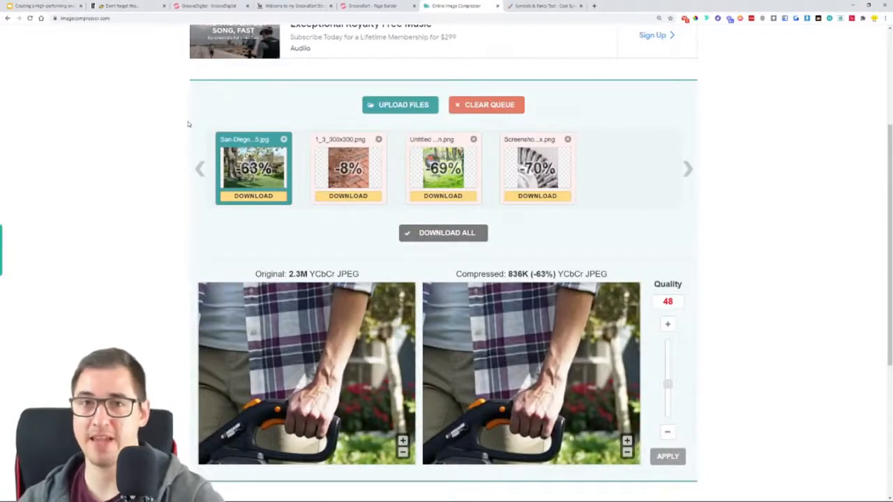
pyautogui.click(313, 5)
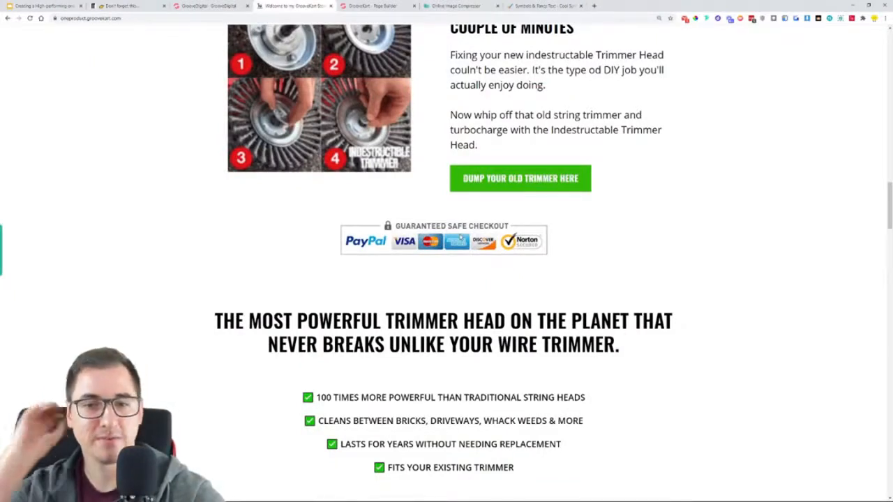
# Search Google for "safe checkout png" in a new browser tab and open the image results
pyautogui.click(595, 5)
pyautogui.write('g')
pyautogui.press('BackSpace')
pyautogui.press('BackSpace')
pyautogui.write('sa')
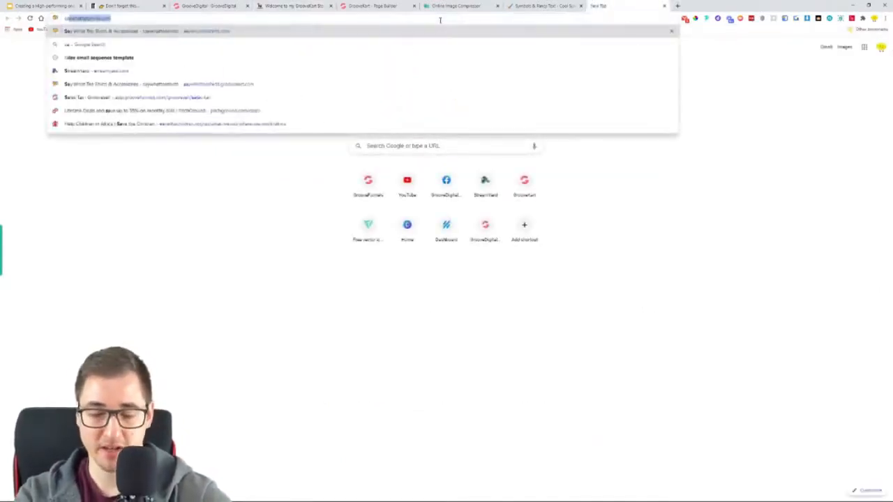
pyautogui.write('fe checkout p')
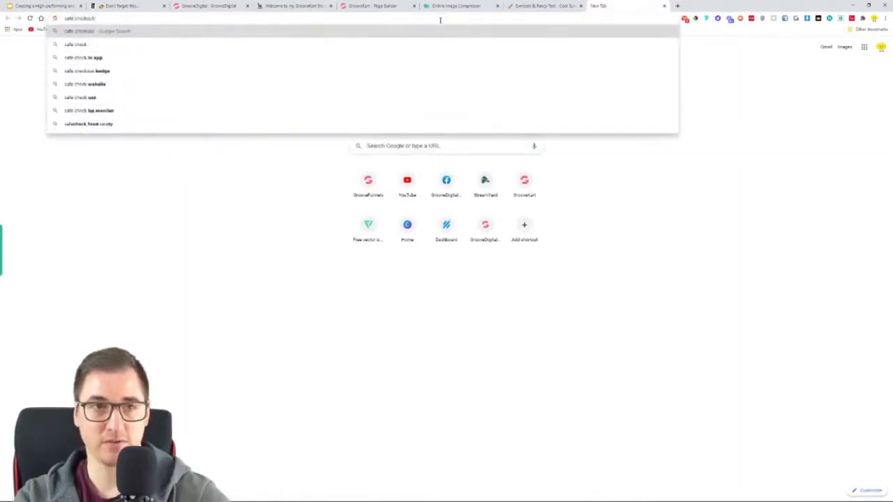
pyautogui.write('ng')
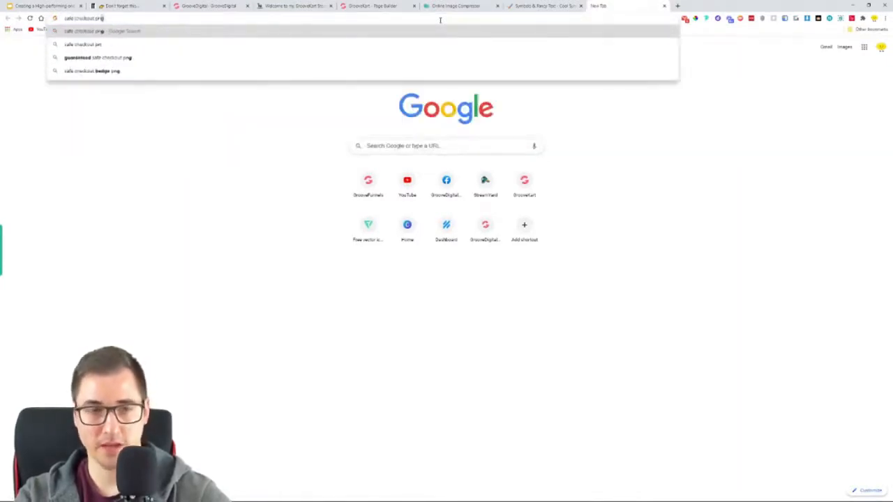
pyautogui.press('Return')
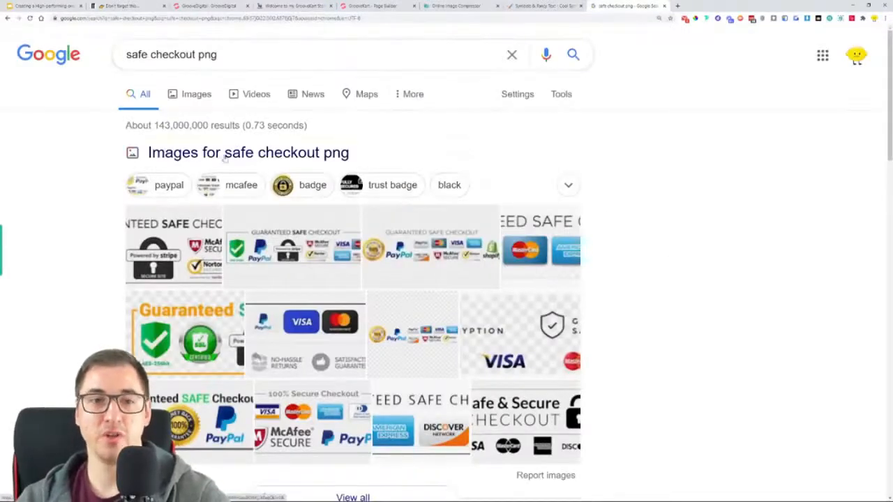
pyautogui.click(275, 154)
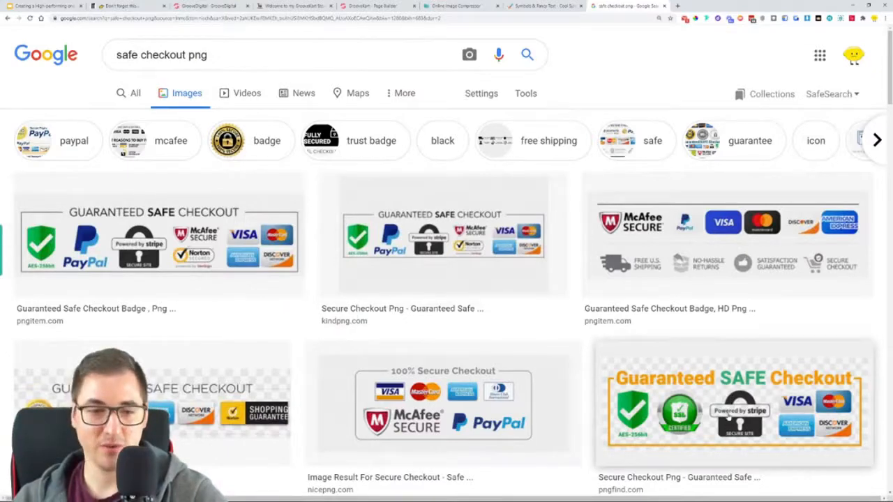
# Preview several guaranteed safe checkout badges in the image results and compare their designs
pyautogui.click(251, 418)
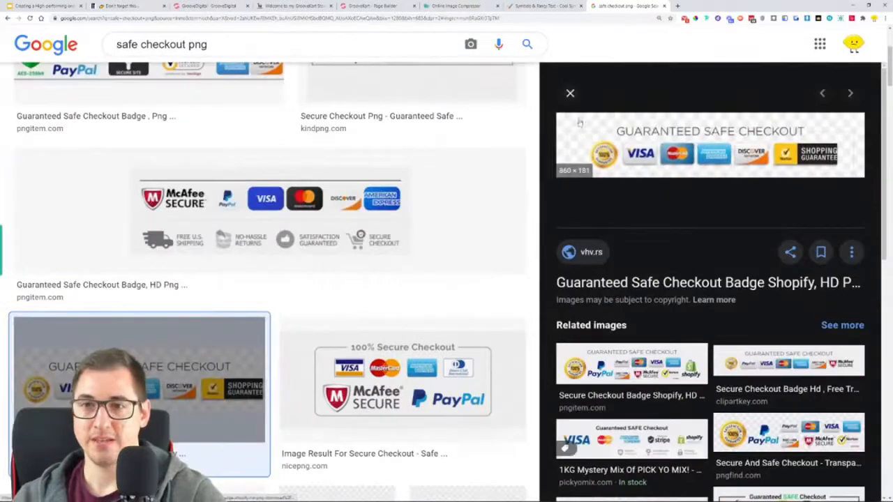
pyautogui.click(568, 93)
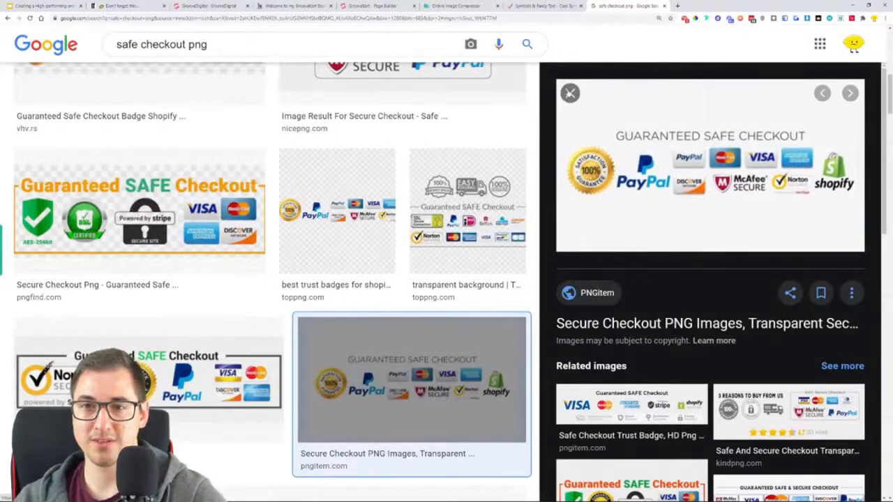
pyautogui.click(569, 93)
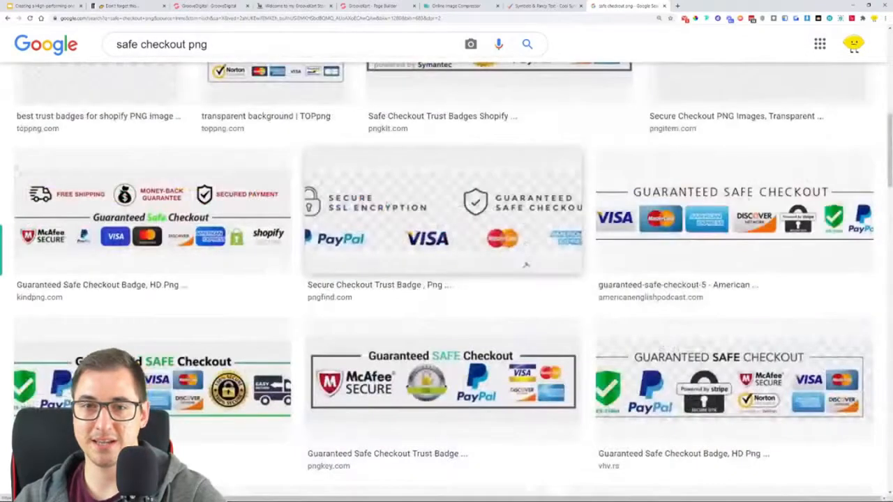
pyautogui.click(529, 186)
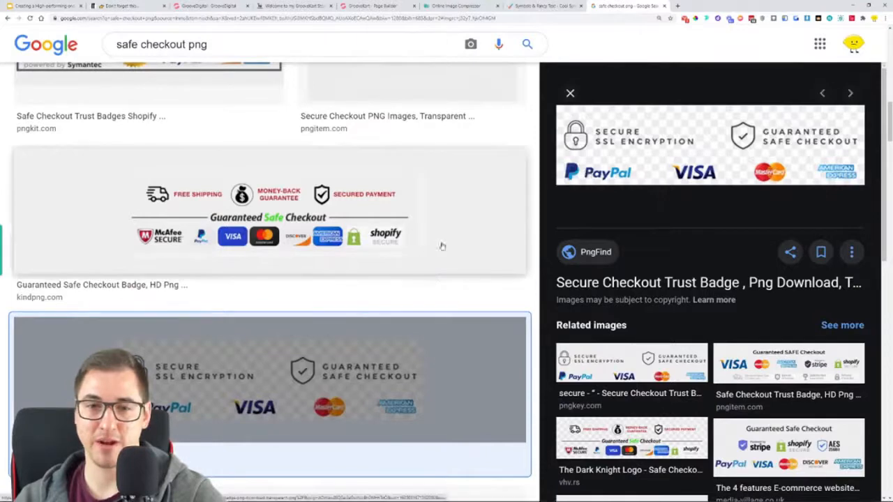
pyautogui.scroll(3, 441, 245)
pyautogui.click(207, 234)
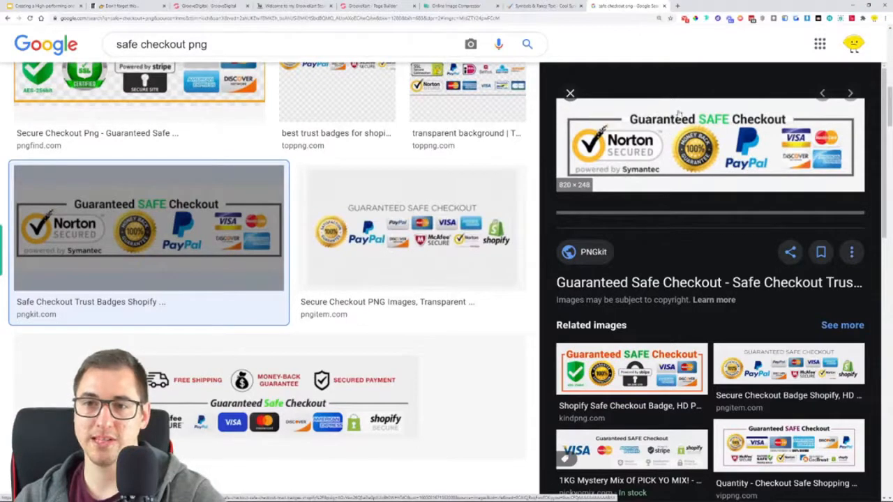
pyautogui.scroll(2, 309, 247)
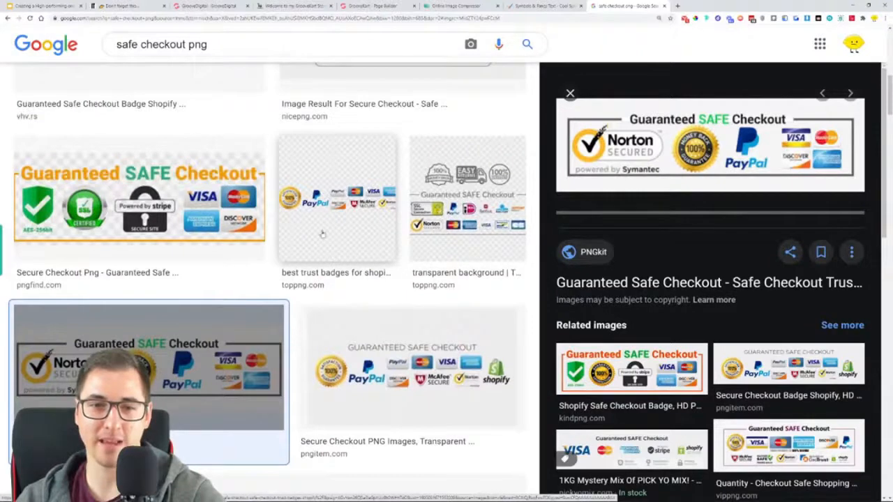
pyautogui.scroll(3, 357, 237)
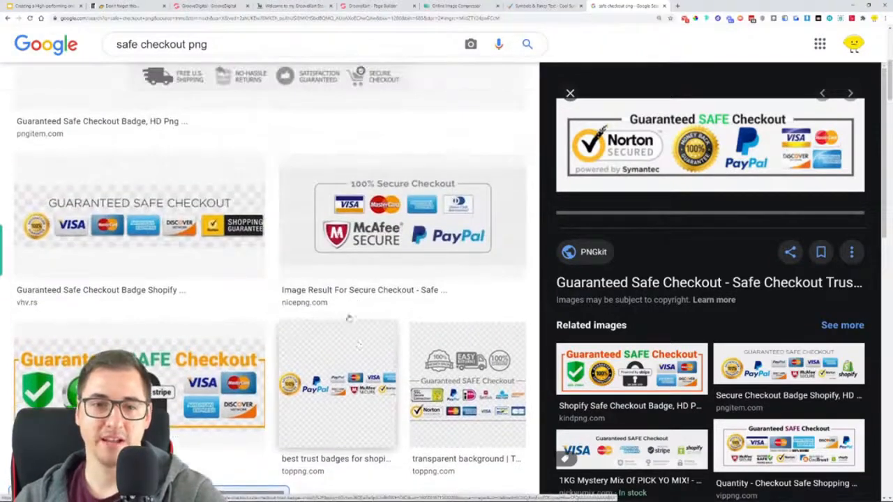
# Open the "100% Secure Checkout" badge with McAfee and PayPal in its own tab, check for a transparent background, and close it
pyautogui.click(343, 237)
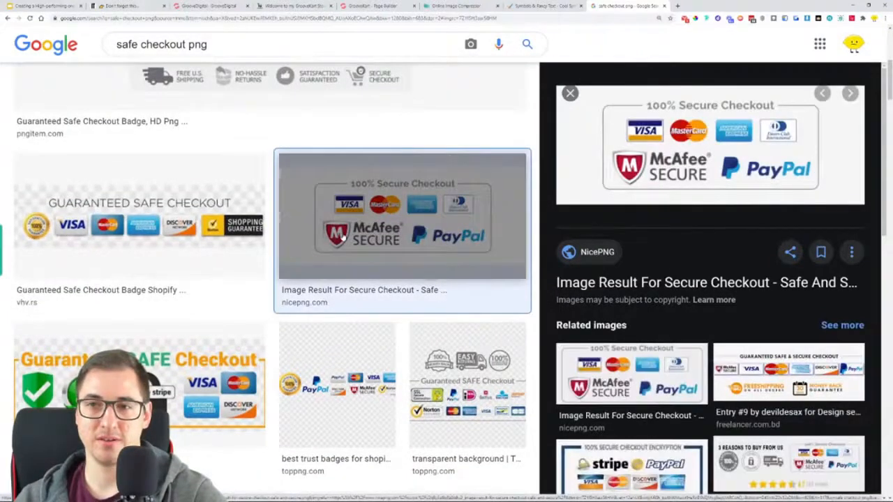
pyautogui.rightClick(605, 143)
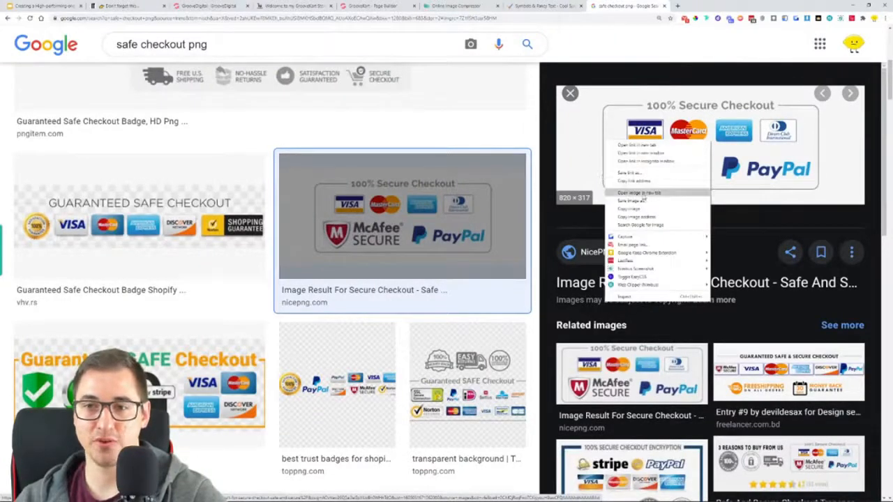
pyautogui.click(645, 194)
pyautogui.click(707, 5)
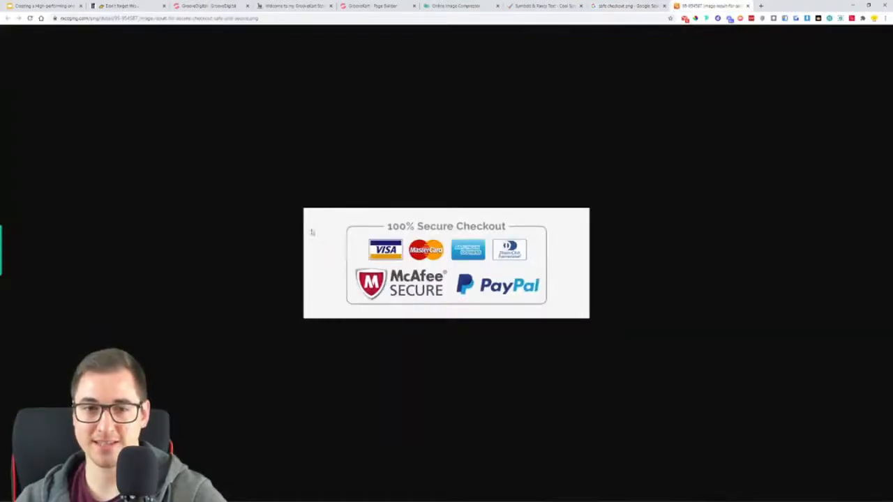
pyautogui.click(747, 6)
# Check the orange PngFind "Guaranteed SAFE Checkout" badge at full size in its own tab for real transparency, and close it
pyautogui.scroll(-2, 210, 279)
pyautogui.click(193, 254)
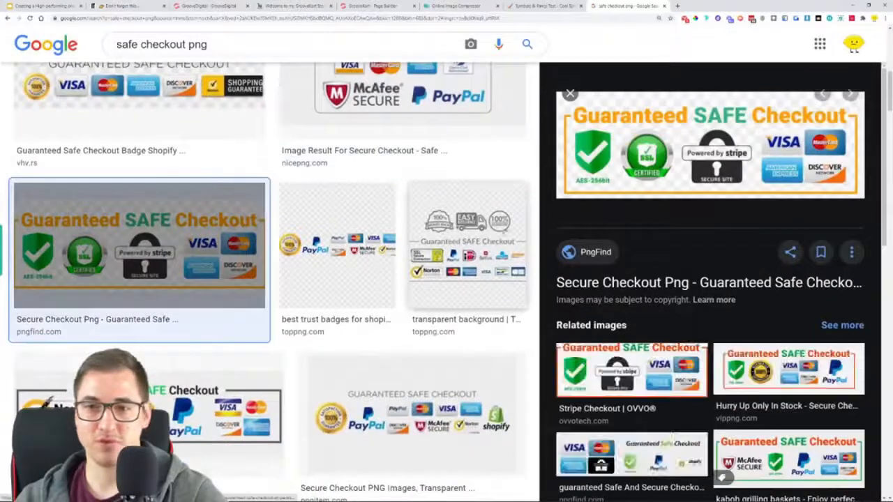
pyautogui.rightClick(646, 131)
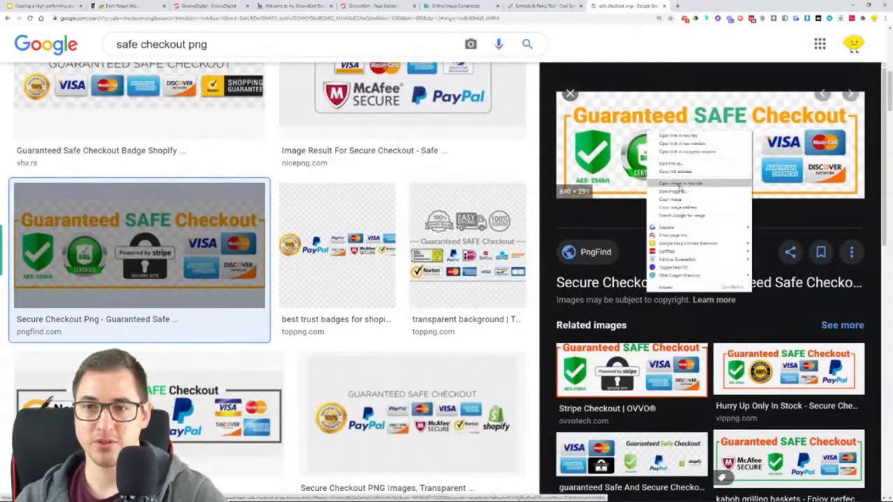
pyautogui.click(678, 184)
pyautogui.hotkey('ctrl', 'Tab')
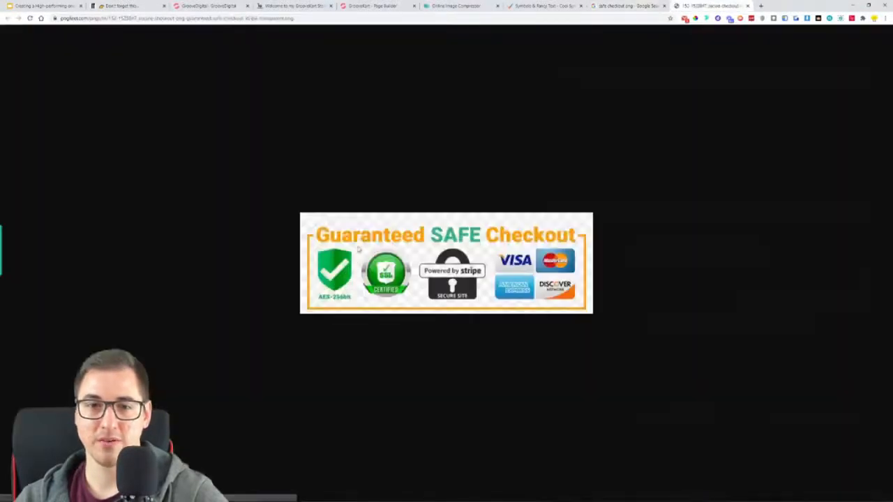
pyautogui.moveTo(335, 198); pyautogui.dragTo(334, 165)
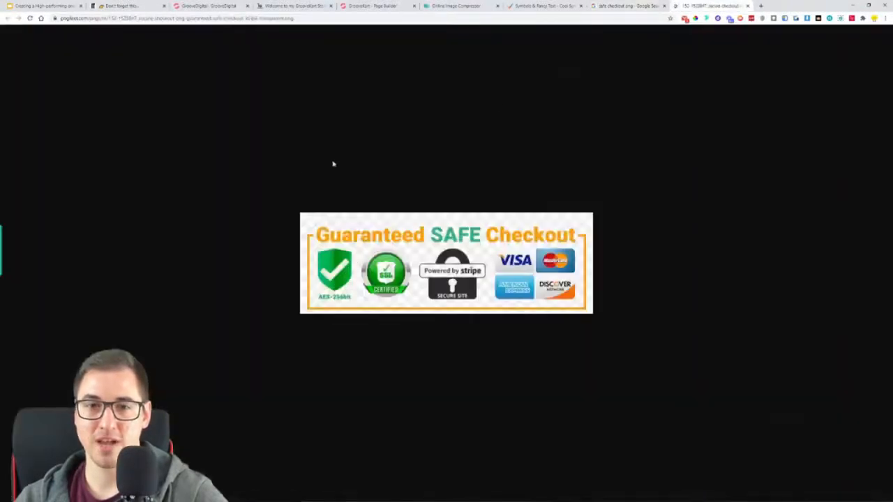
pyautogui.click(748, 6)
# Preview more checkout badge results: the Norton badge, the Shopify badge and the Secure SSL Encryption badge
pyautogui.scroll(-3, 139, 265)
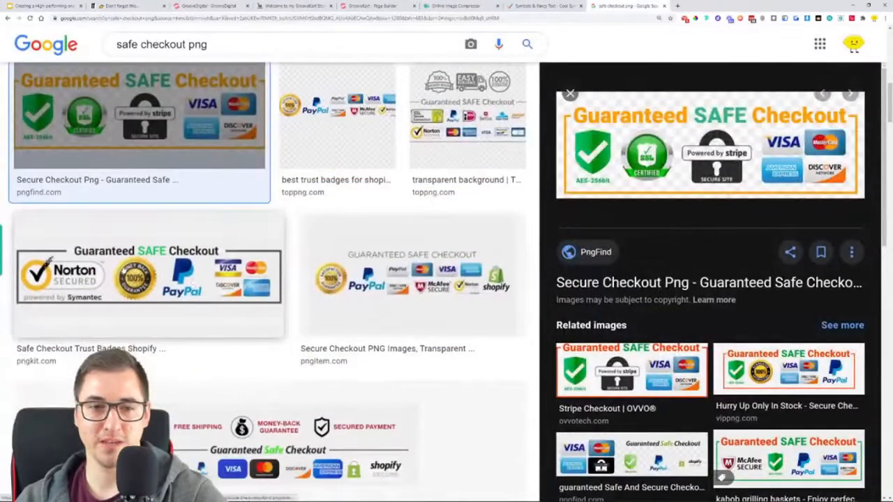
pyautogui.click(192, 282)
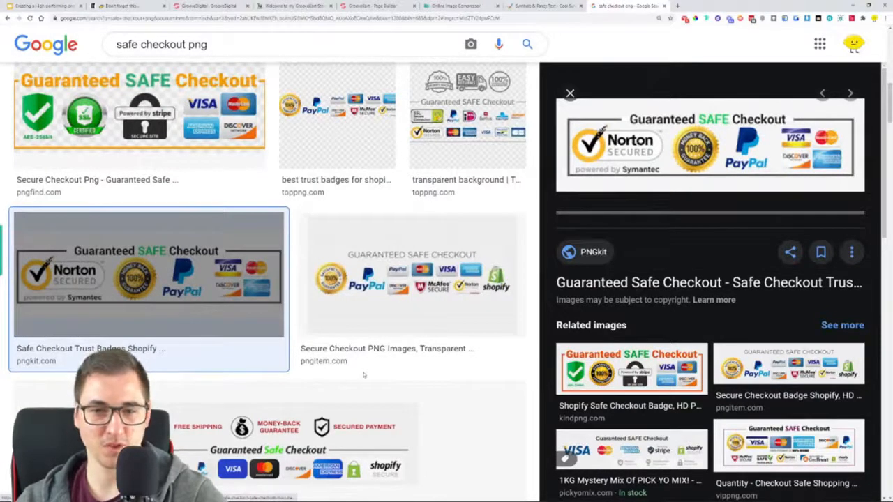
pyautogui.click(369, 301)
pyautogui.scroll(-2, 349, 321)
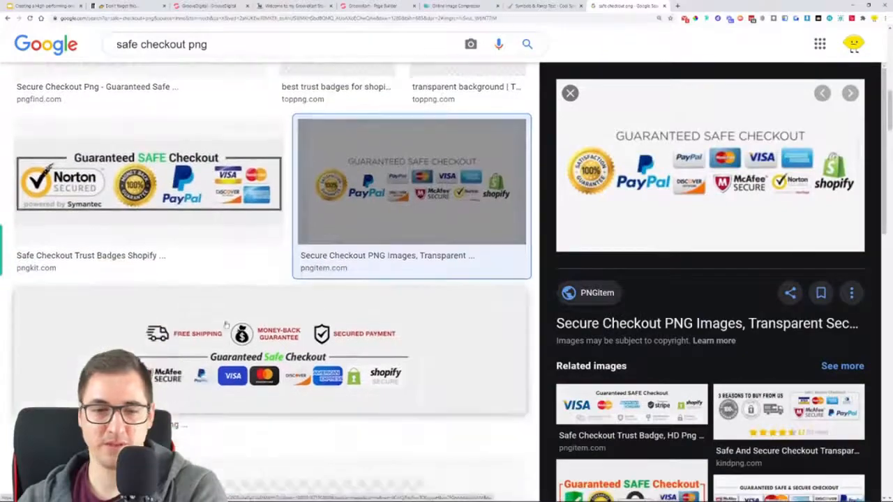
pyautogui.scroll(-2, 220, 352)
pyautogui.click(288, 349)
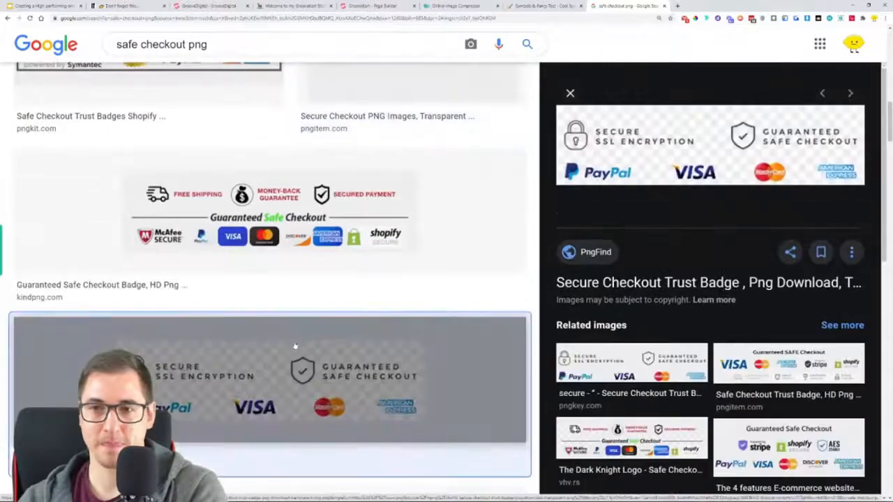
pyautogui.scroll(-4, 356, 279)
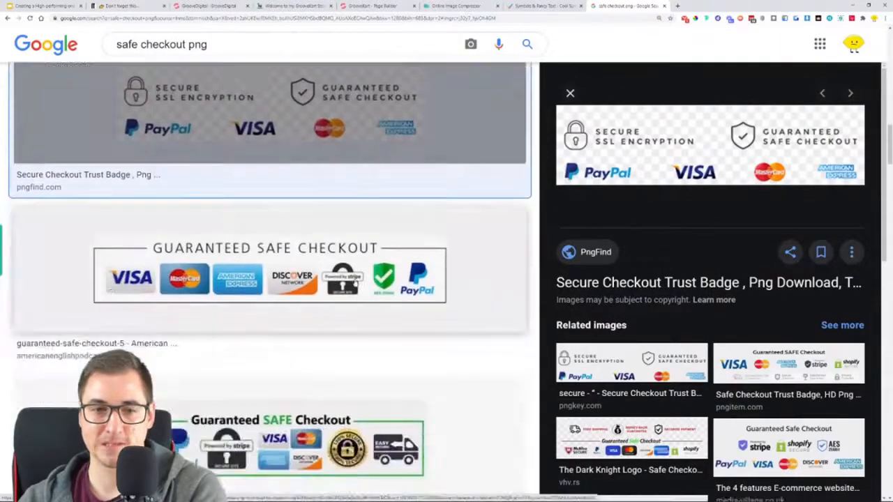
# Open the American English Podcast "guaranteed-safe-checkout-5" badge as an image in a new tab and check its background transparency
pyautogui.click(356, 280)
pyautogui.scroll(2, 356, 280)
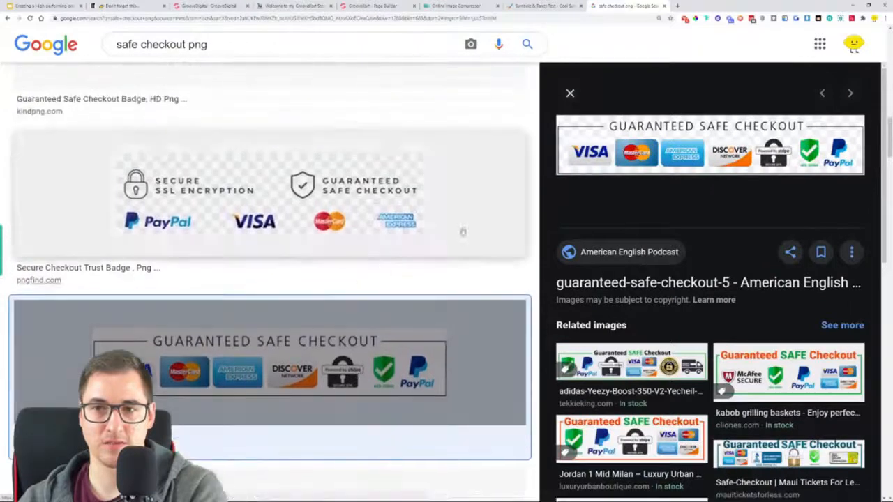
pyautogui.rightClick(663, 126)
pyautogui.click(697, 181)
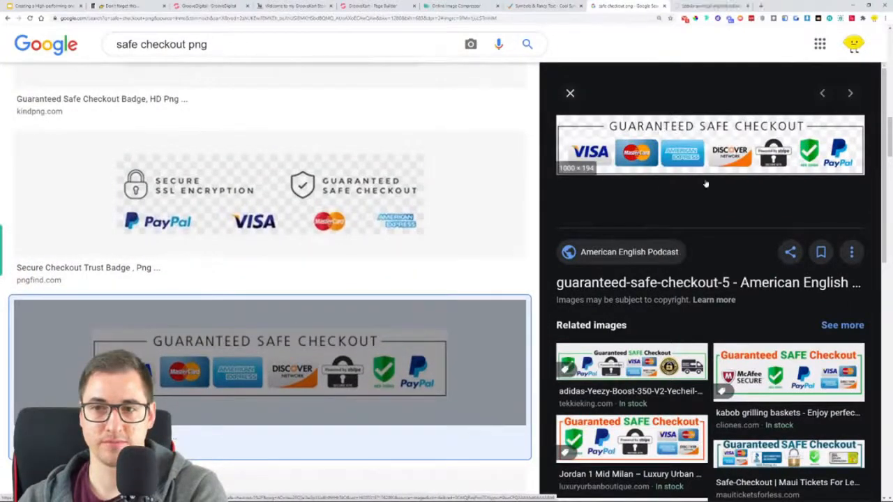
pyautogui.click(711, 6)
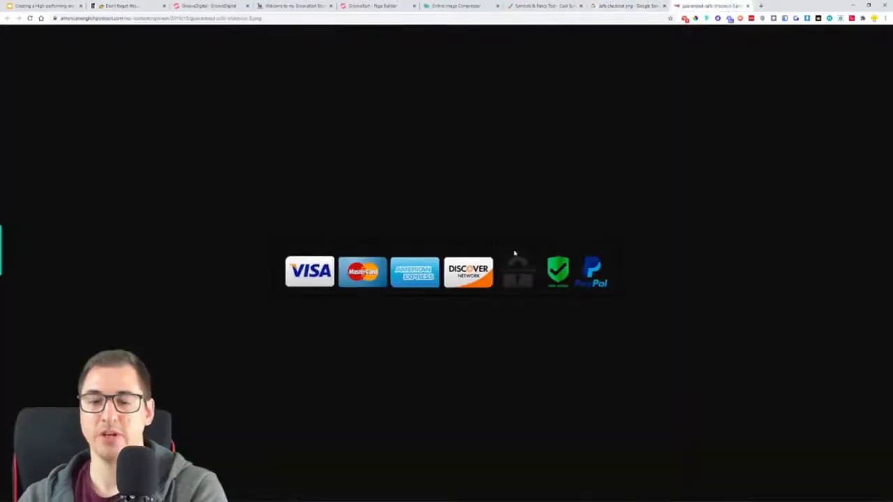
pyautogui.moveTo(413, 270); pyautogui.dragTo(317, 169)
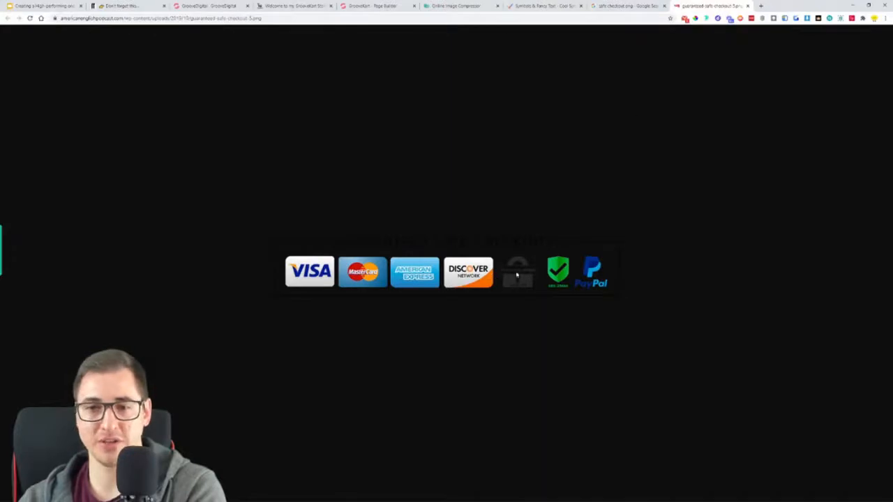
# Save the transparent Guaranteed Safe Checkout image to the computer and close its tab
pyautogui.rightClick(419, 275)
pyautogui.click(460, 288)
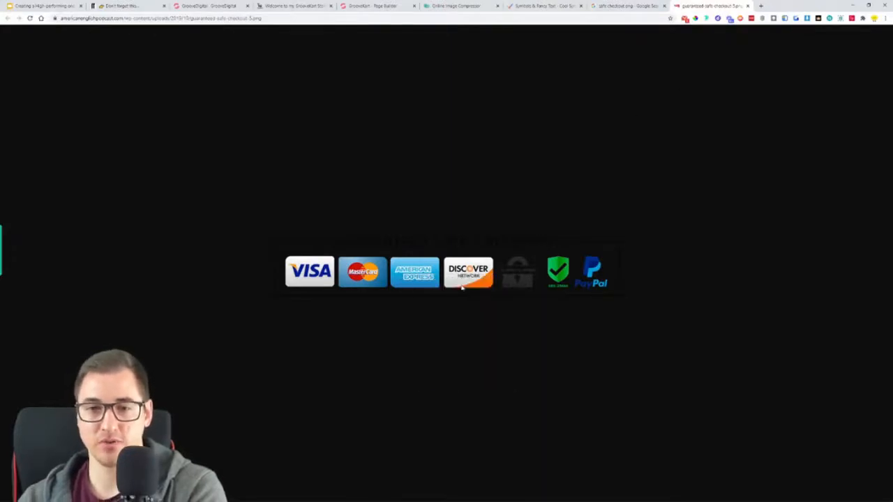
pyautogui.click(573, 481)
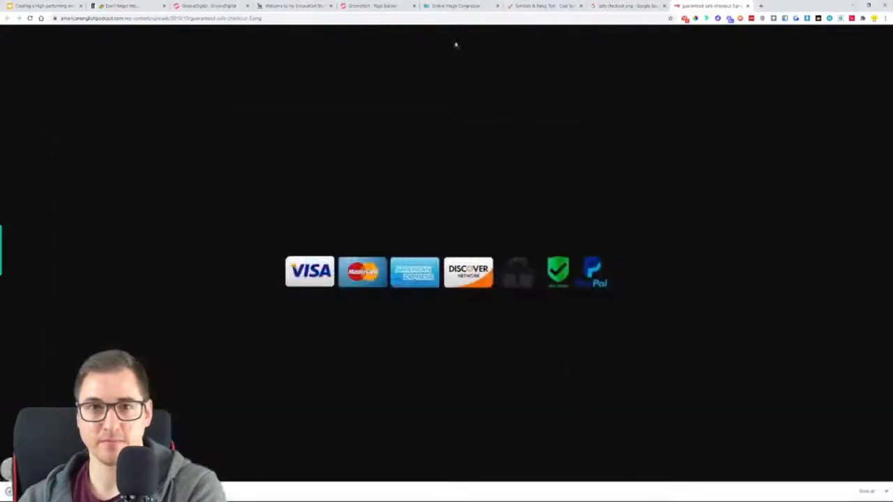
pyautogui.click(749, 5)
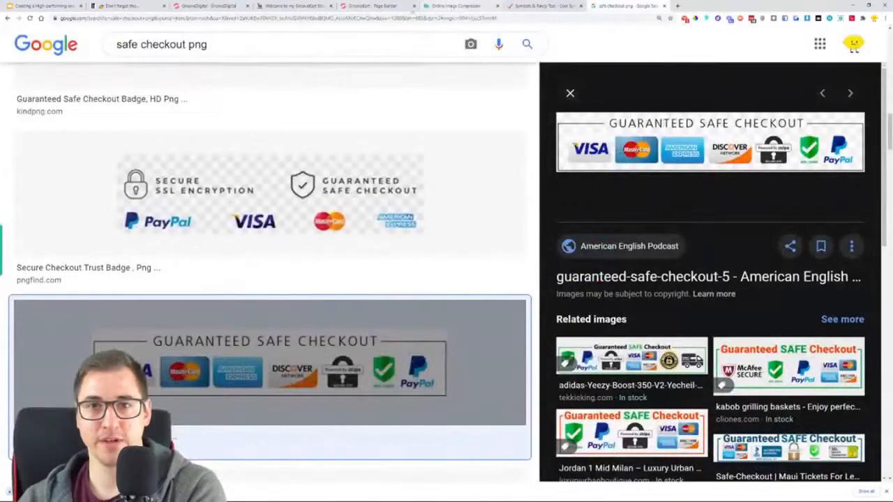
# Switch to the GrooveKart page builder and add an Image element between the trimmer section and the footer
pyautogui.click(407, 7)
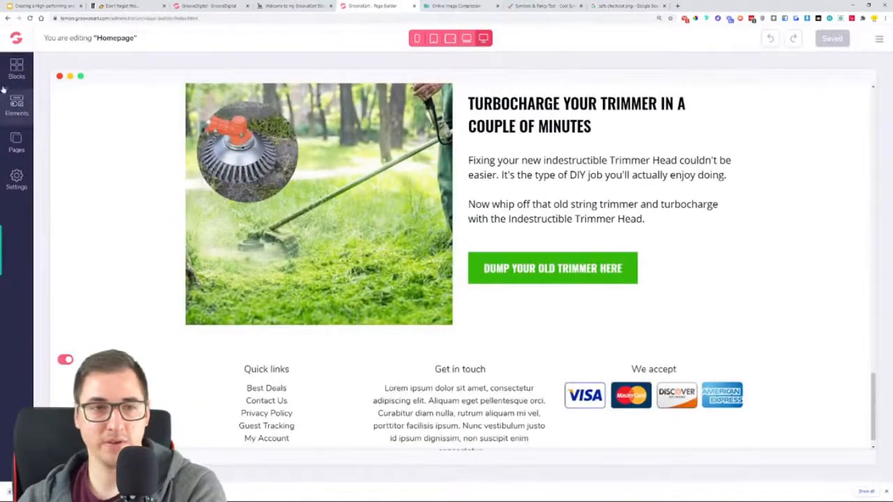
pyautogui.click(17, 105)
pyautogui.click(64, 169)
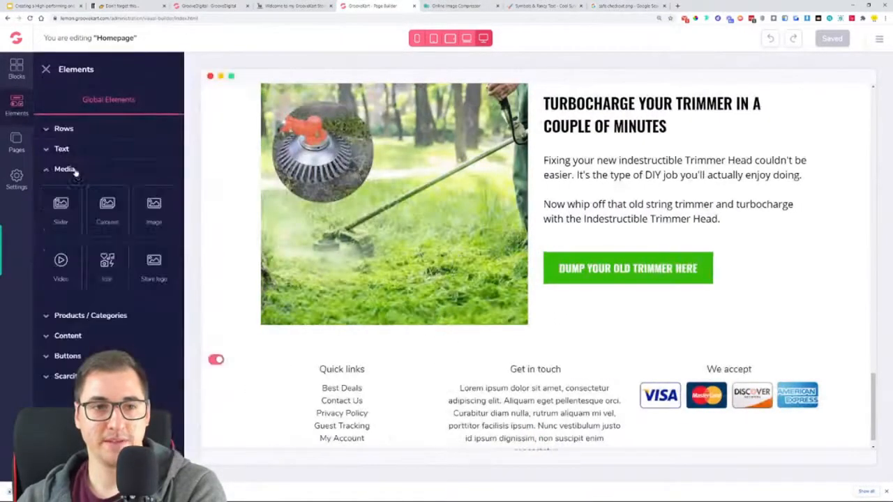
pyautogui.moveTo(153, 202); pyautogui.dragTo(528, 351)
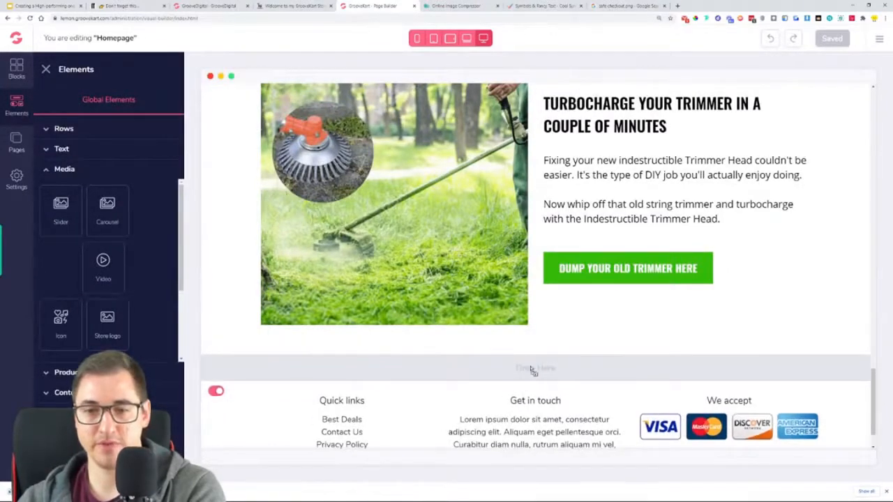
pyautogui.moveTo(532, 370); pyautogui.dragTo(531, 370)
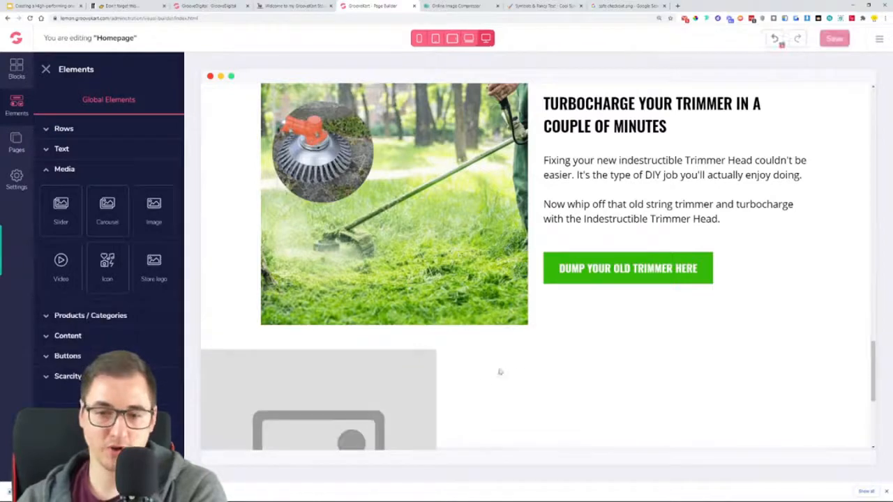
# Set the new image element's block alignment to Center
pyautogui.scroll(-2, 536, 313)
pyautogui.click(369, 307)
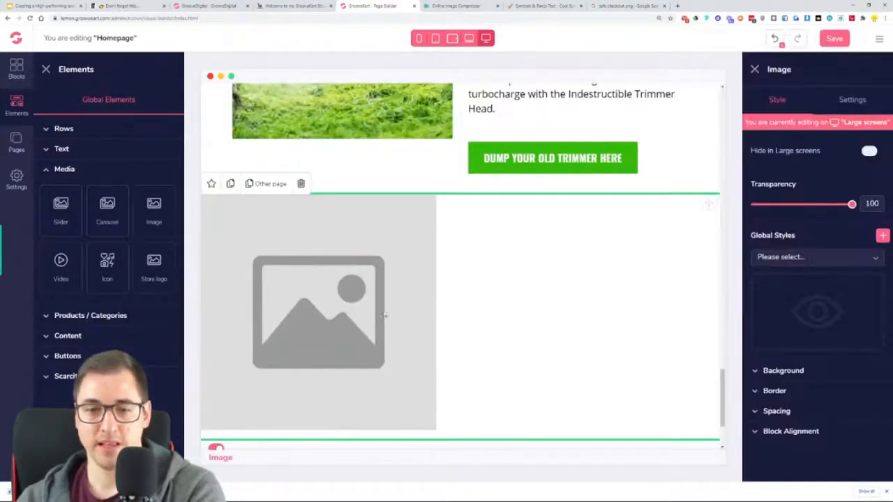
pyautogui.click(827, 437)
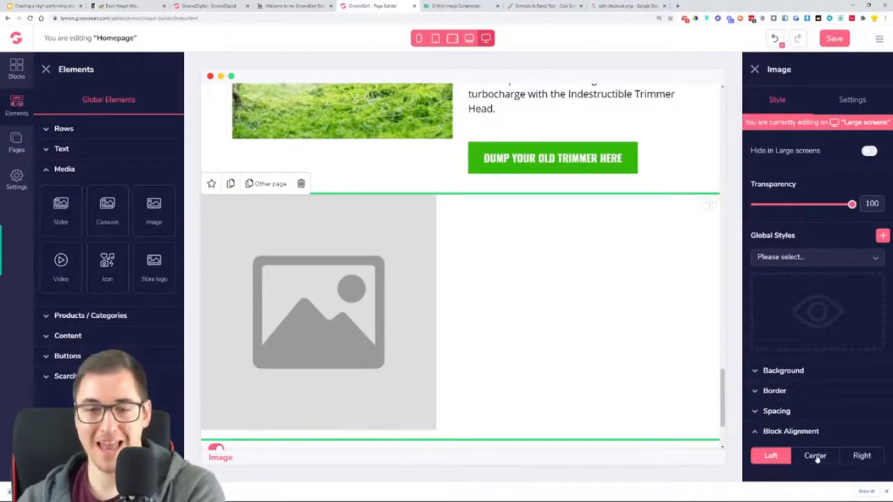
pyautogui.click(814, 455)
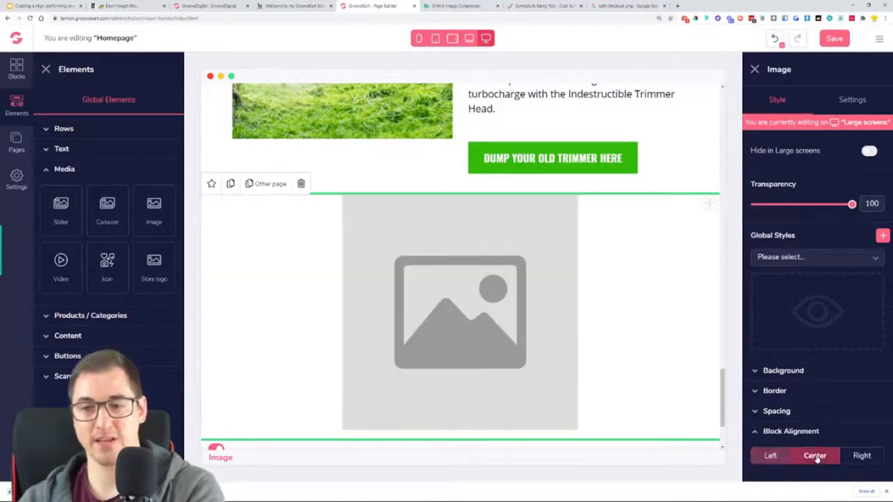
# Upload the saved Guaranteed Safe Checkout badge into the image element
pyautogui.click(852, 100)
pyautogui.click(810, 202)
pyautogui.doubleClick(125, 195)
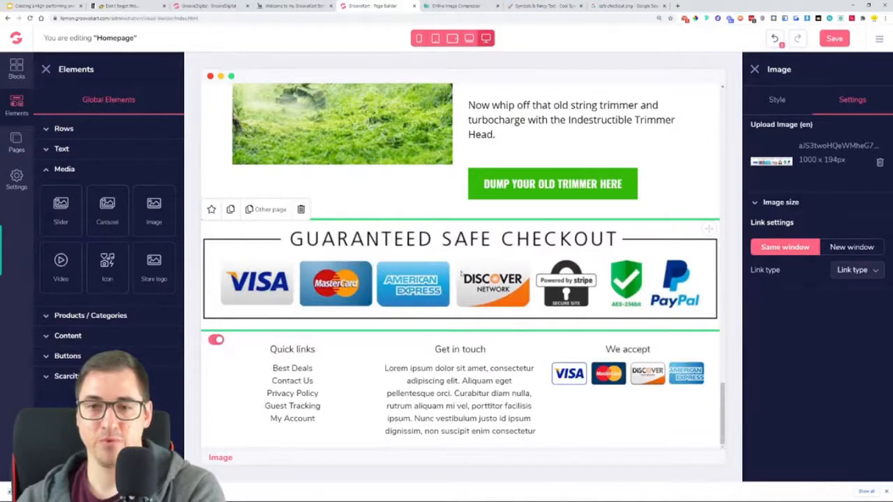
# Close the elements and image settings and examine the checkout badge in the full-width page preview
pyautogui.click(45, 70)
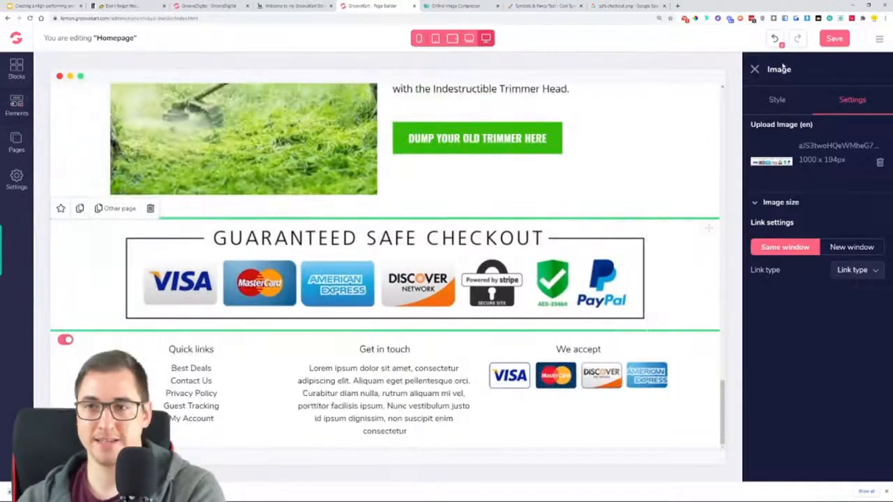
pyautogui.click(755, 69)
pyautogui.scroll(3, 664, 268)
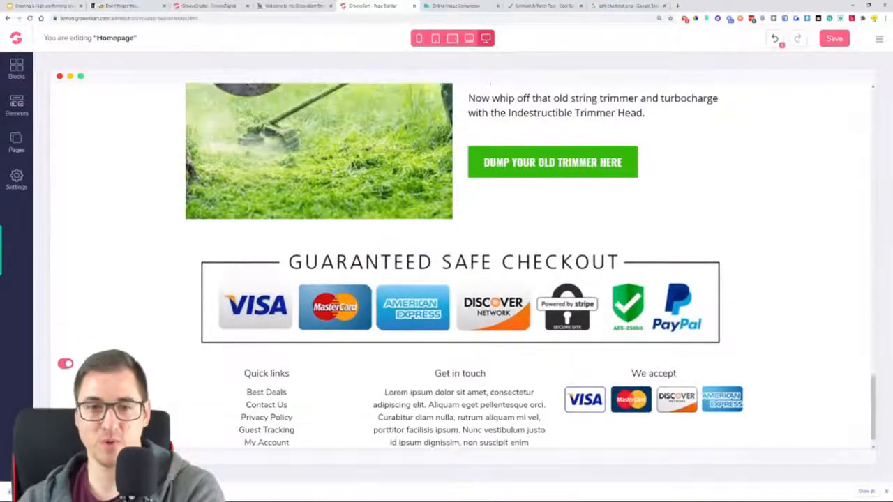
pyautogui.scroll(-2, 615, 318)
# Give the checkout badge a custom crop size of 500 wide by 94 high and save the homepage
pyautogui.click(488, 325)
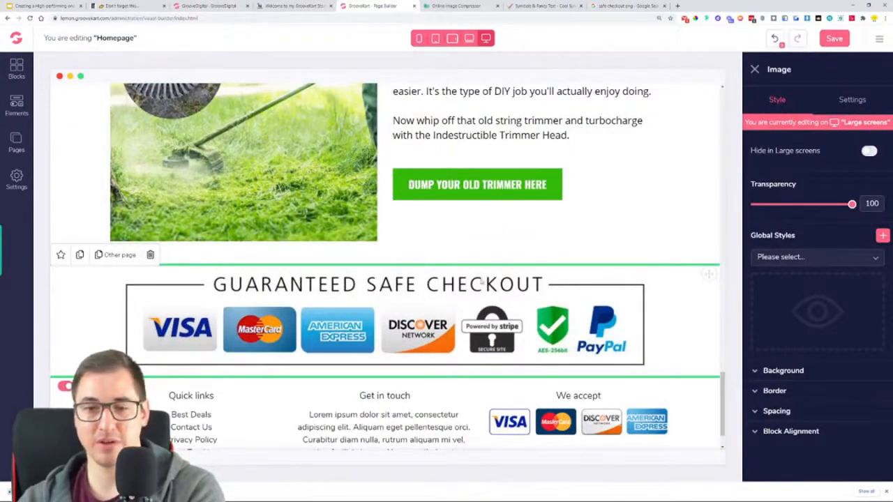
pyautogui.scroll(2, 715, 239)
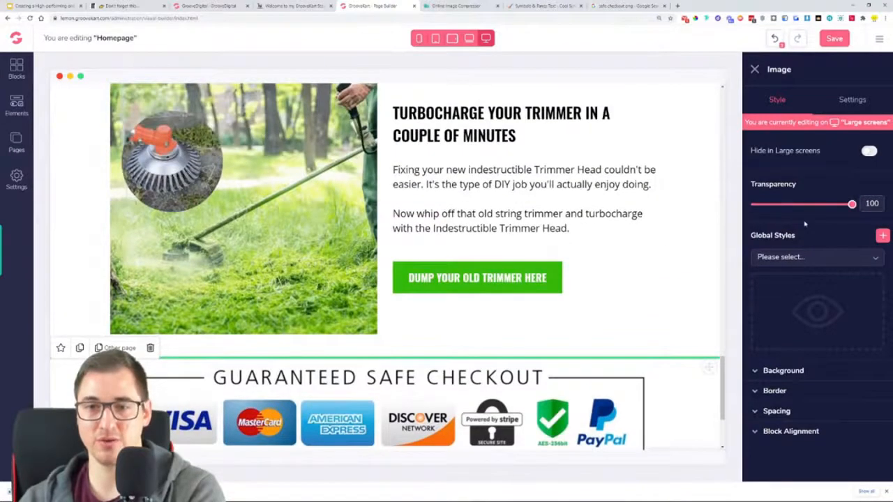
pyautogui.scroll(-2, 804, 223)
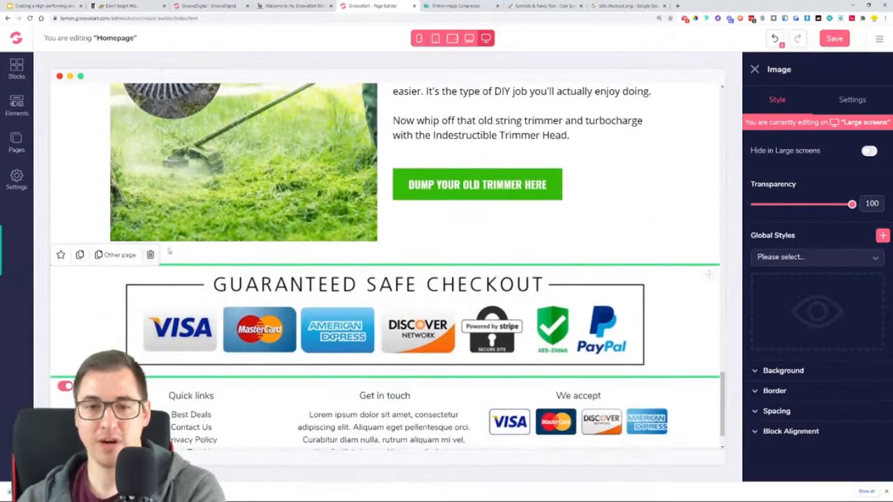
pyautogui.click(847, 101)
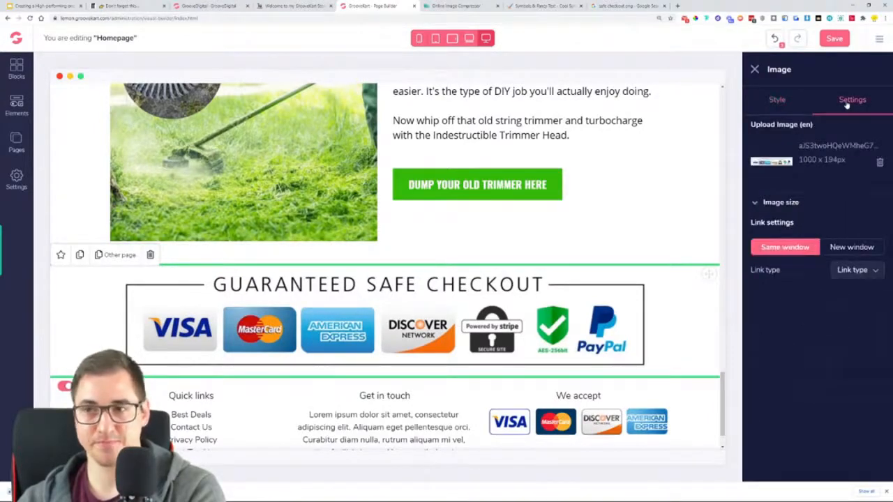
pyautogui.click(802, 208)
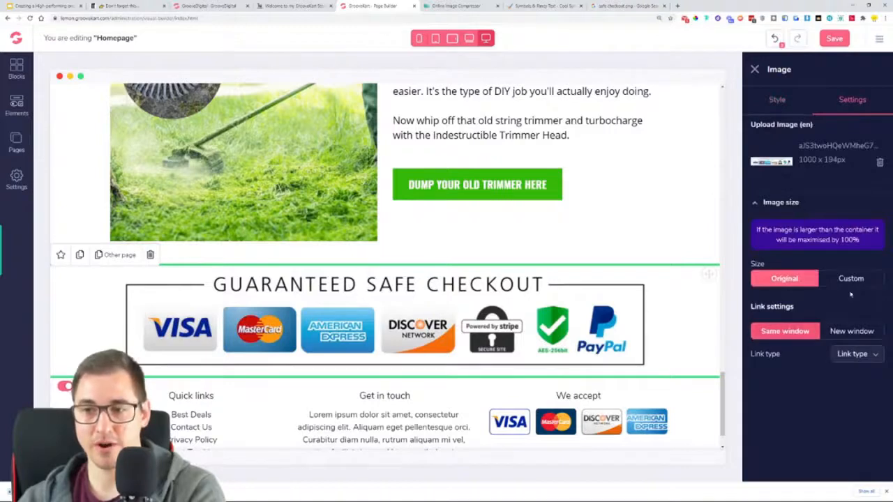
pyautogui.click(847, 279)
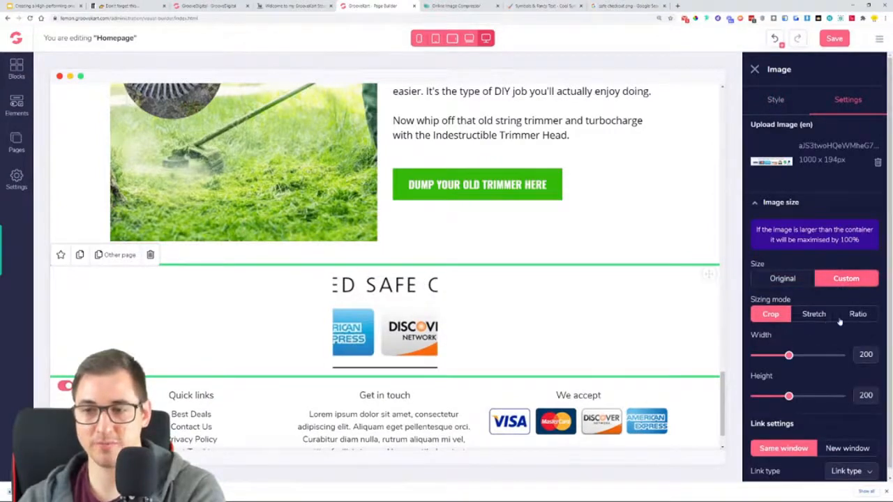
pyautogui.scroll(-1, 814, 340)
pyautogui.moveTo(788, 347); pyautogui.dragTo(845, 346)
pyautogui.moveTo(788, 388); pyautogui.dragTo(769, 389)
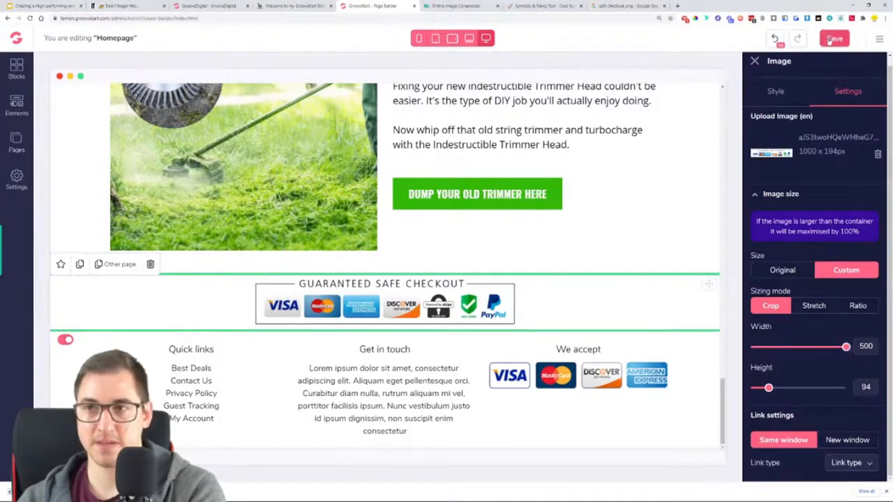
pyautogui.click(830, 38)
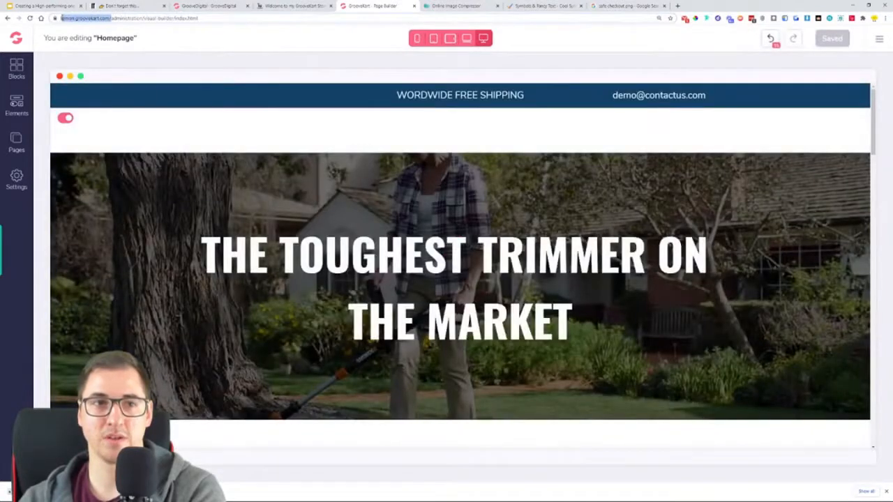
# Open the store's live homepage in a new tab and examine the checkout badge above the footer
pyautogui.rightClick(64, 20)
pyautogui.click(78, 59)
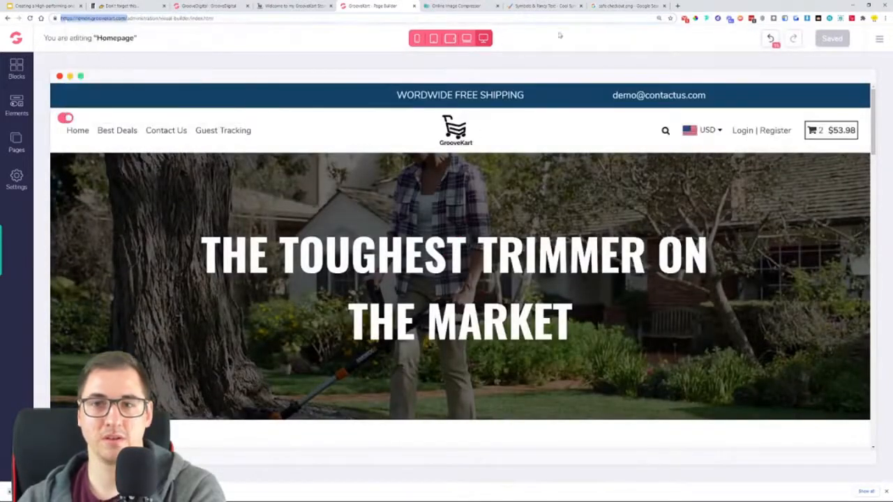
pyautogui.click(676, 6)
pyautogui.rightClick(638, 19)
pyautogui.click(669, 71)
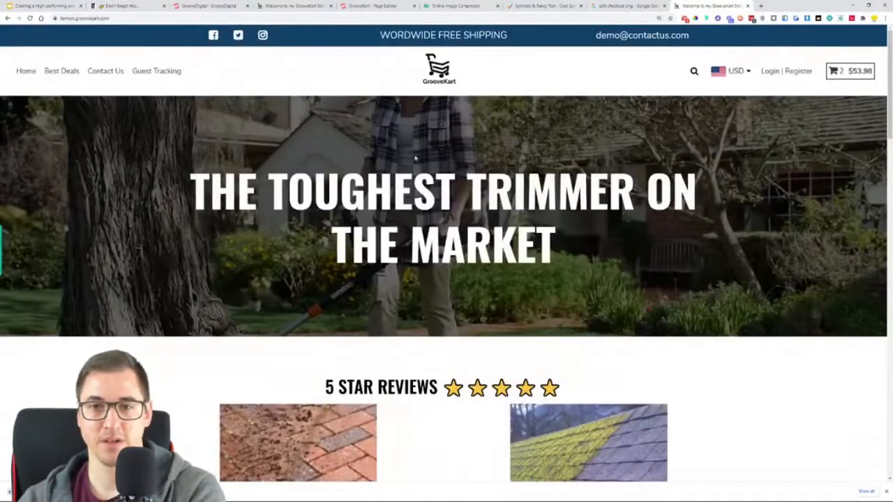
pyautogui.scroll(-4, 726, 154)
pyautogui.scroll(-12, 727, 155)
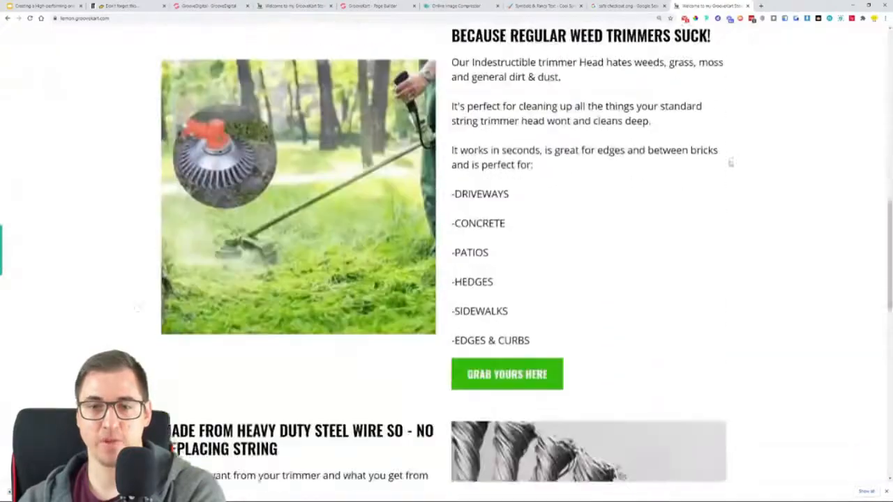
pyautogui.scroll(-6, 730, 163)
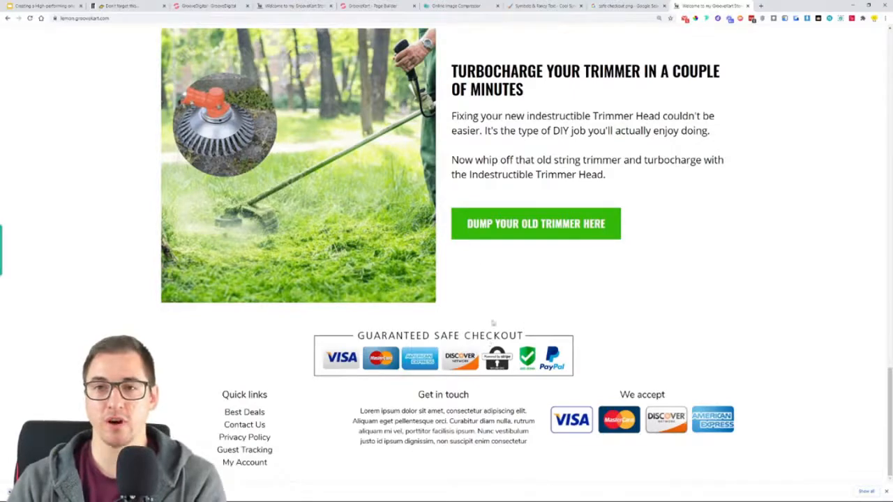
# Switch to the Online Image Compressor, compress the Guaranteed Safe Checkout PNG and save the compressed file to Downloads
pyautogui.click(457, 6)
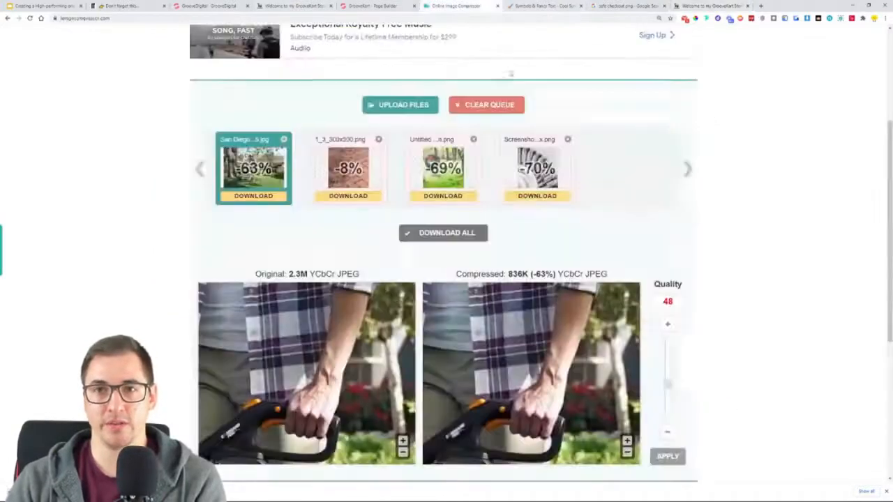
pyautogui.click(403, 105)
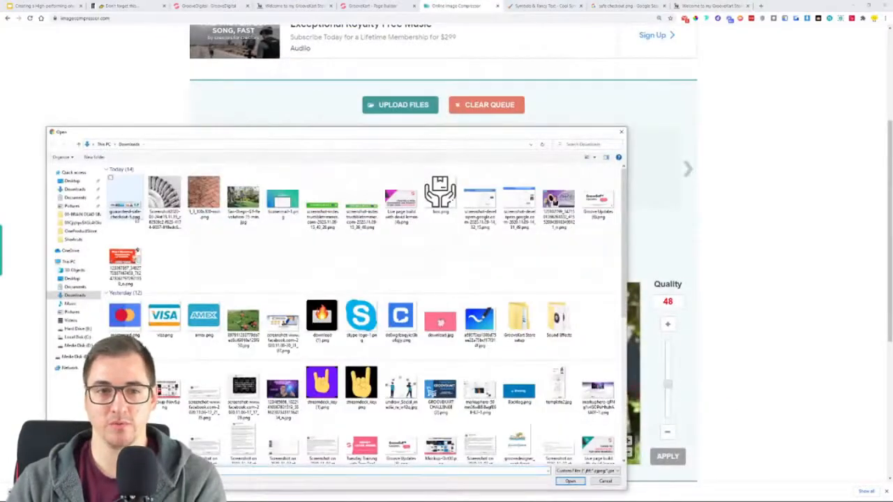
pyautogui.doubleClick(125, 199)
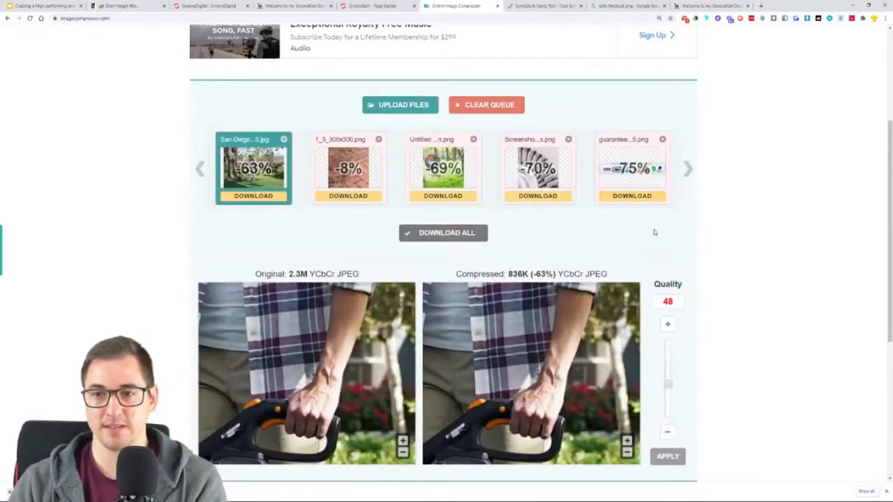
pyautogui.click(632, 196)
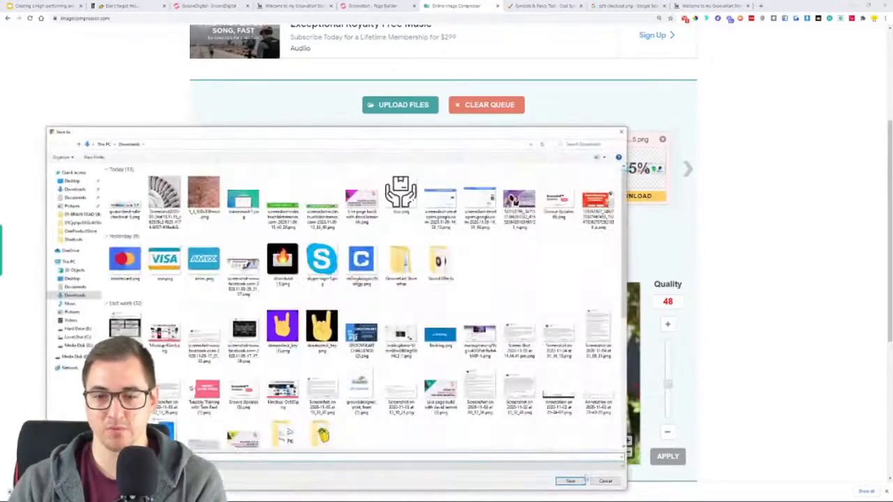
pyautogui.click(583, 481)
# Switch back to the GrooveKart page builder and replace the checkout badge image with its compressed version
pyautogui.click(391, 5)
pyautogui.scroll(-6, 510, 338)
pyautogui.scroll(-18, 510, 338)
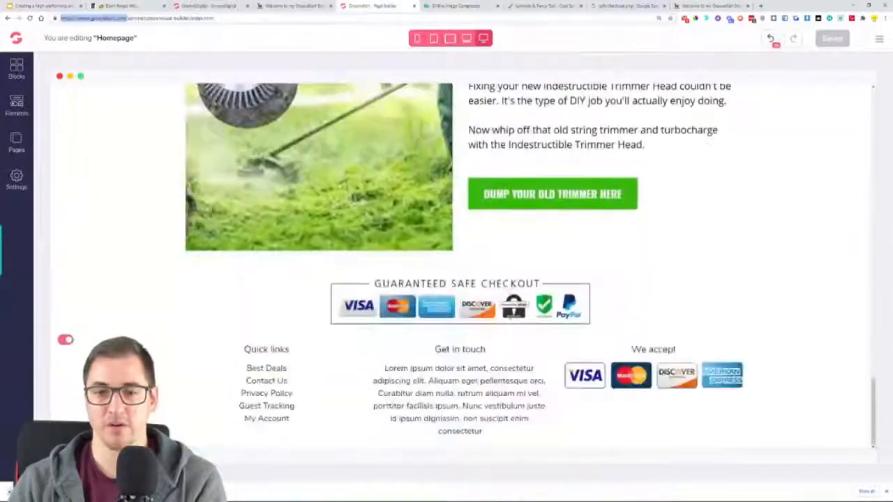
pyautogui.click(516, 306)
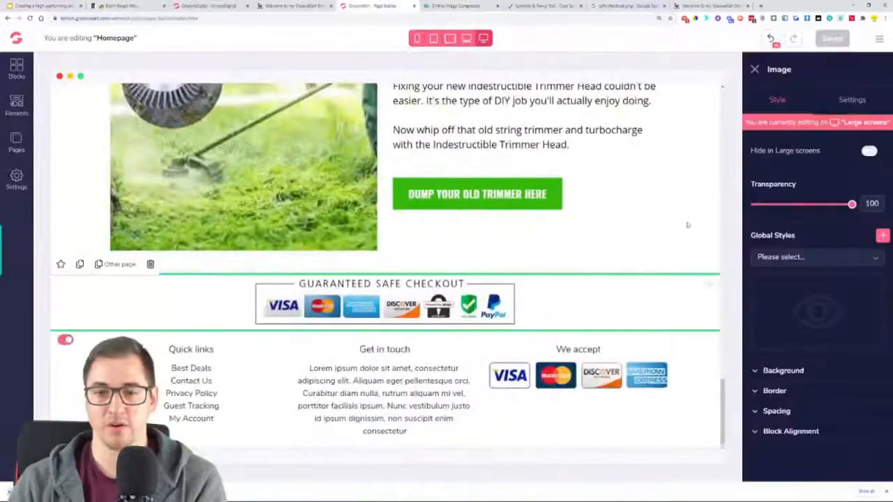
pyautogui.click(852, 100)
pyautogui.click(880, 162)
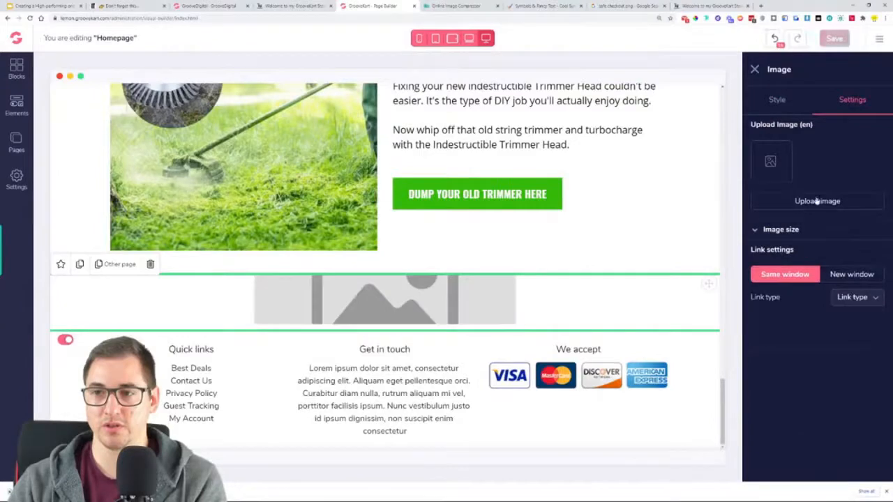
pyautogui.click(817, 200)
pyautogui.doubleClick(126, 199)
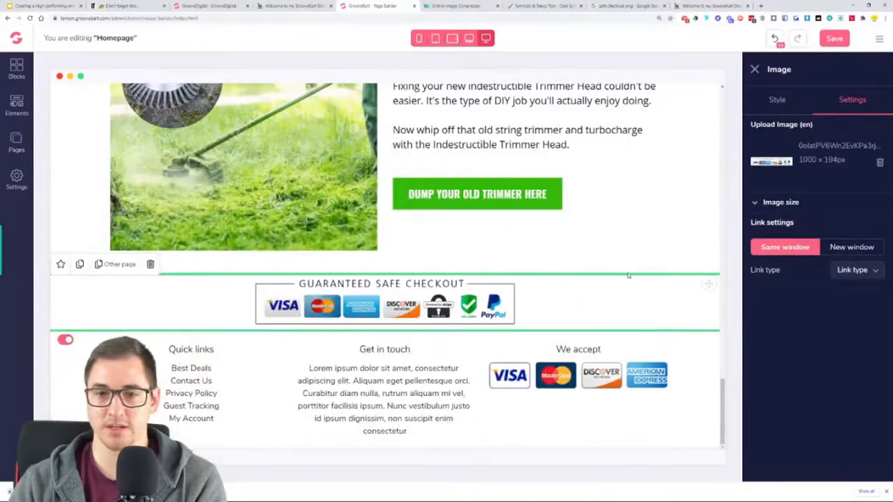
# Check the replaced badge's image size settings and save the homepage
pyautogui.click(812, 209)
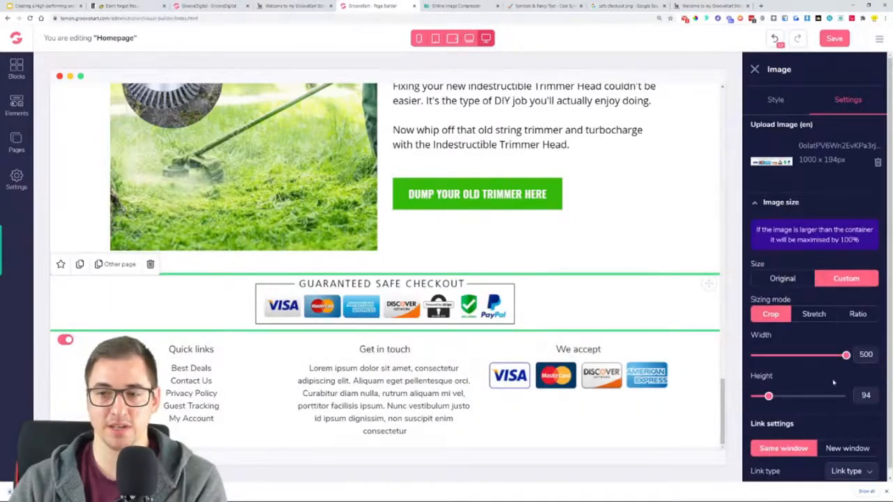
pyautogui.click(760, 105)
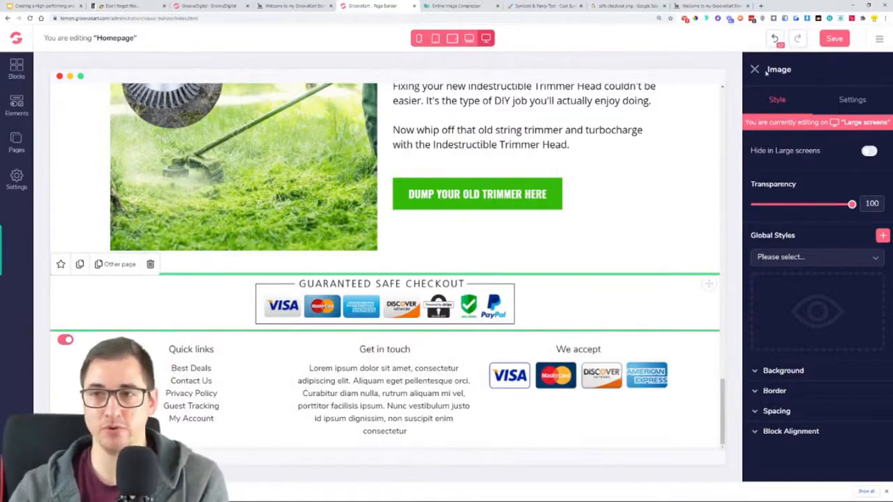
pyautogui.click(844, 40)
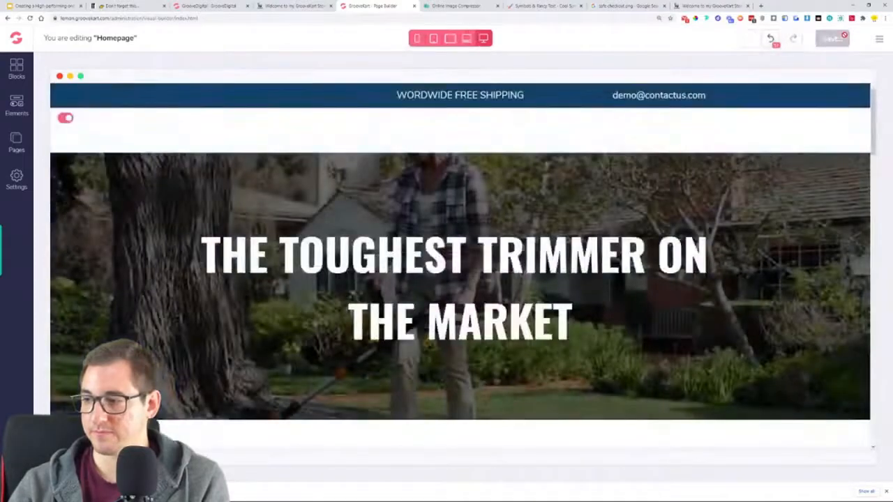
# Compare the homepage's badge area with the example store page and examine the sections around its checkout badge
pyautogui.scroll(-11, 514, 221)
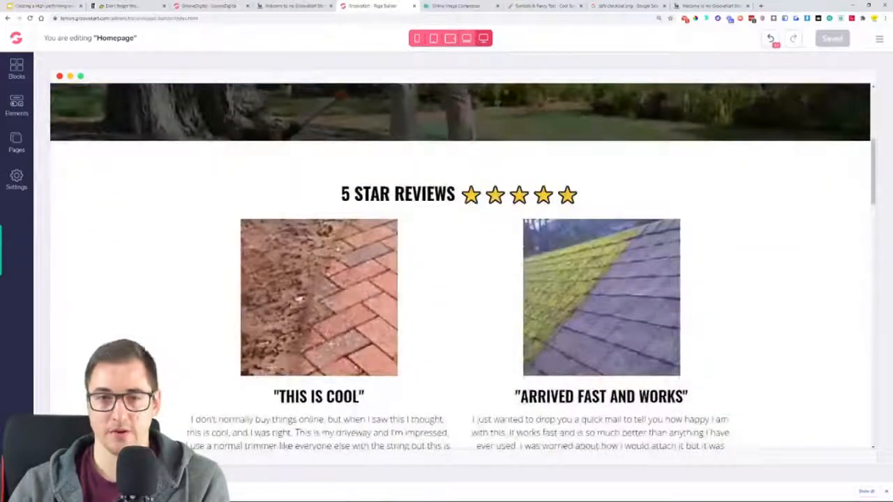
pyautogui.scroll(-15, 340, 128)
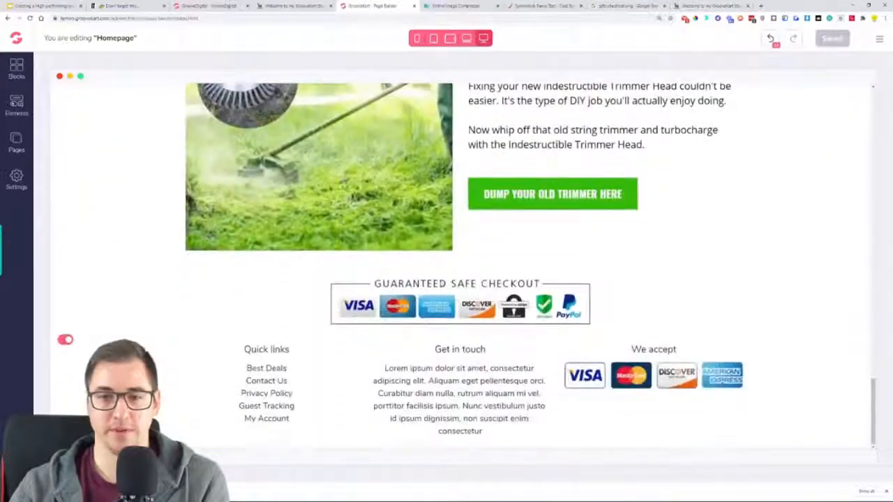
pyautogui.click(293, 6)
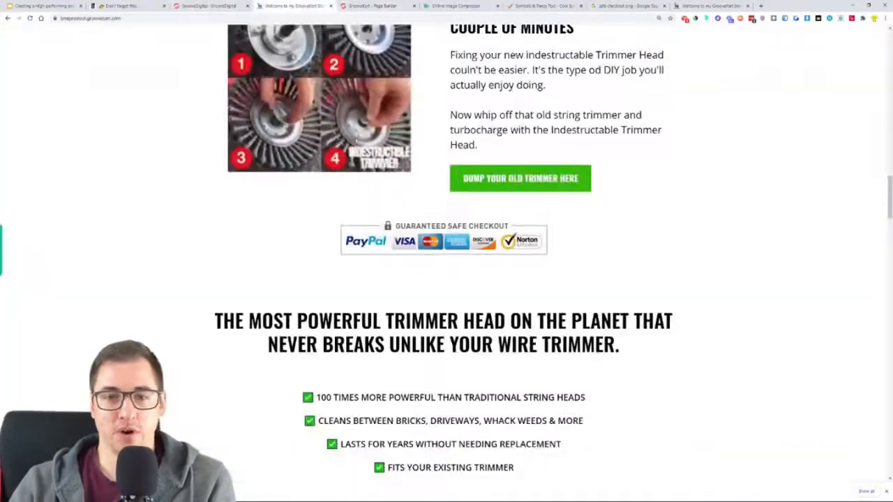
pyautogui.scroll(-2, 468, 203)
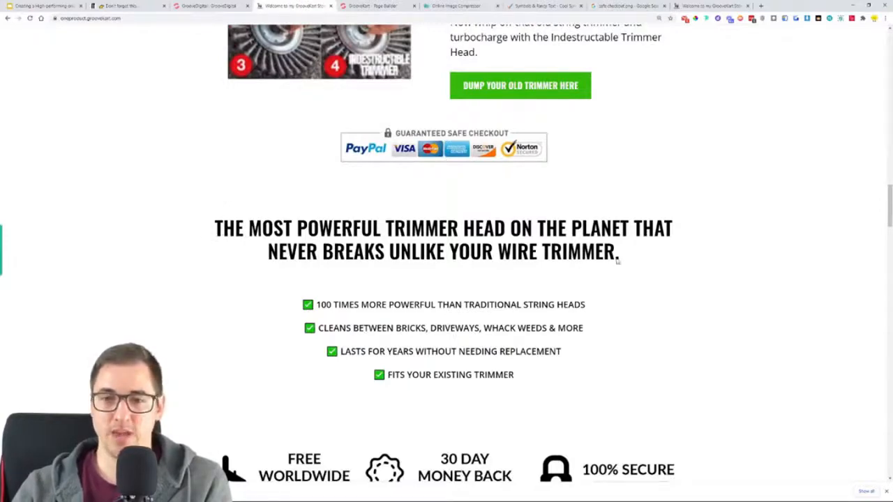
pyautogui.scroll(5, 611, 245)
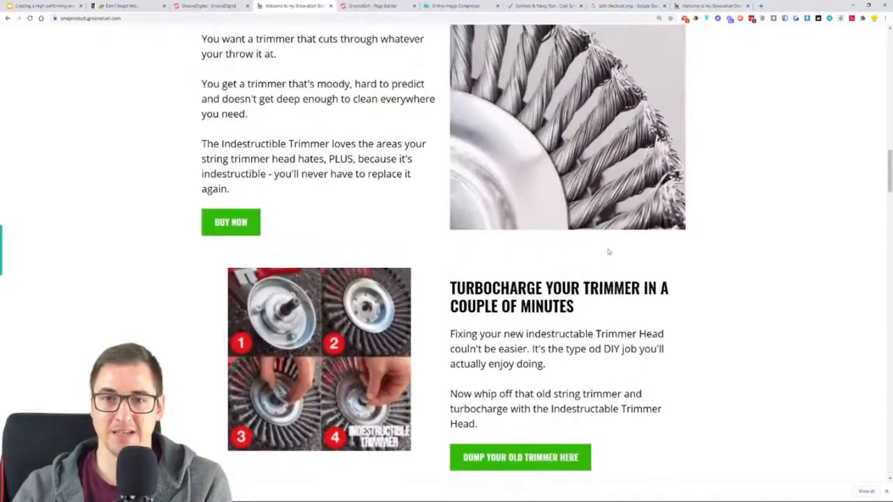
# Return to the GrooveKart page builder and set the checkout badge's top and bottom margins to 45
pyautogui.click(376, 6)
pyautogui.click(485, 299)
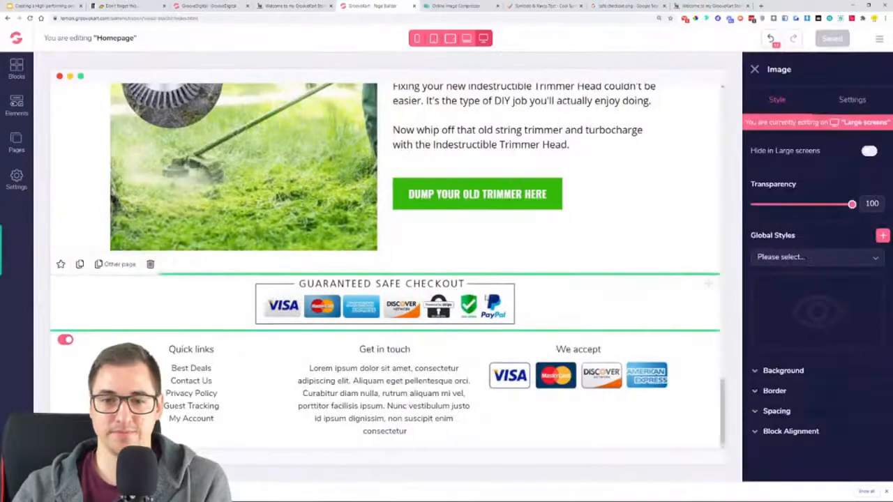
pyautogui.click(774, 411)
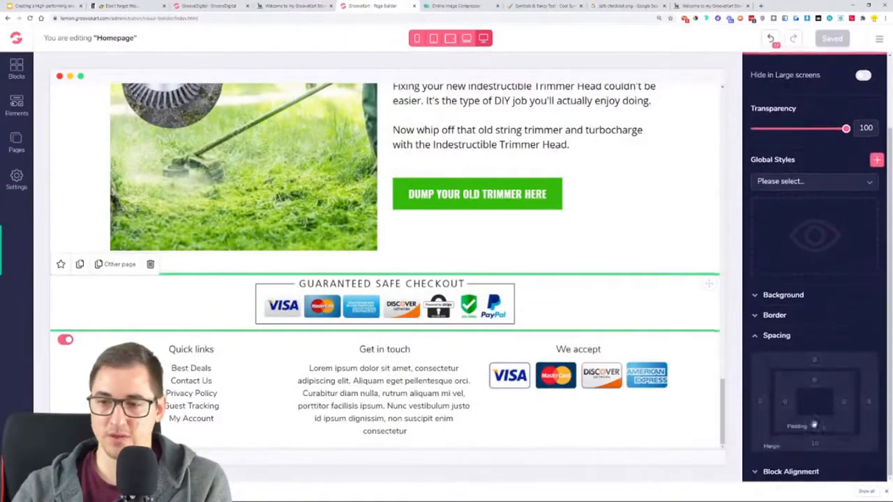
pyautogui.click(819, 364)
pyautogui.moveTo(800, 463); pyautogui.dragTo(832, 468)
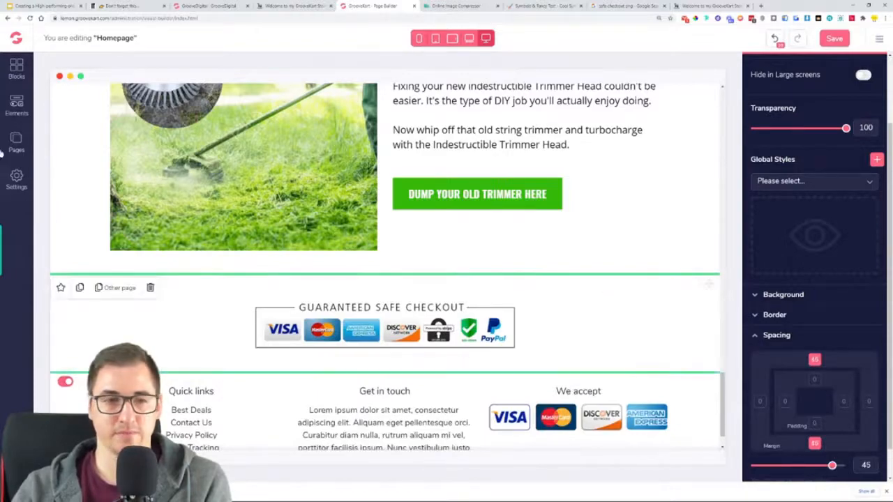
# Duplicate the "WE HATE ANNOYING WEEDS, DIRT AND GRASS" heading element
pyautogui.scroll(3, 463, 361)
pyautogui.scroll(15, 428, 217)
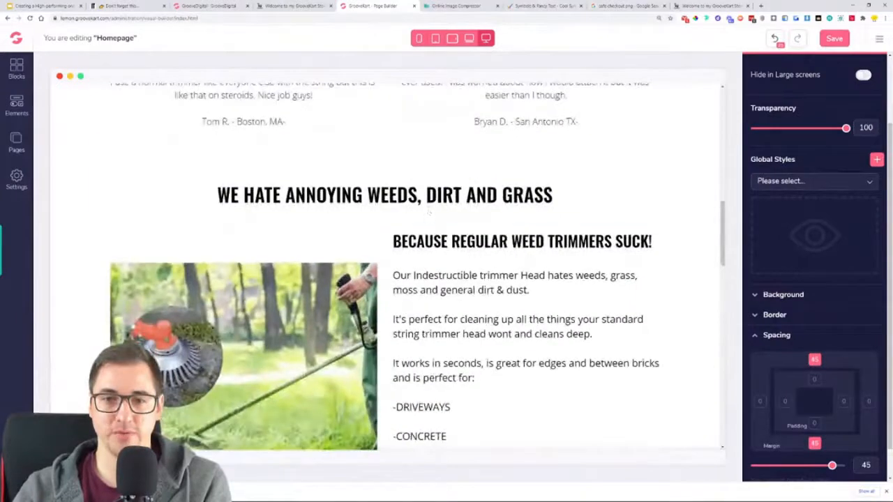
pyautogui.click(141, 171)
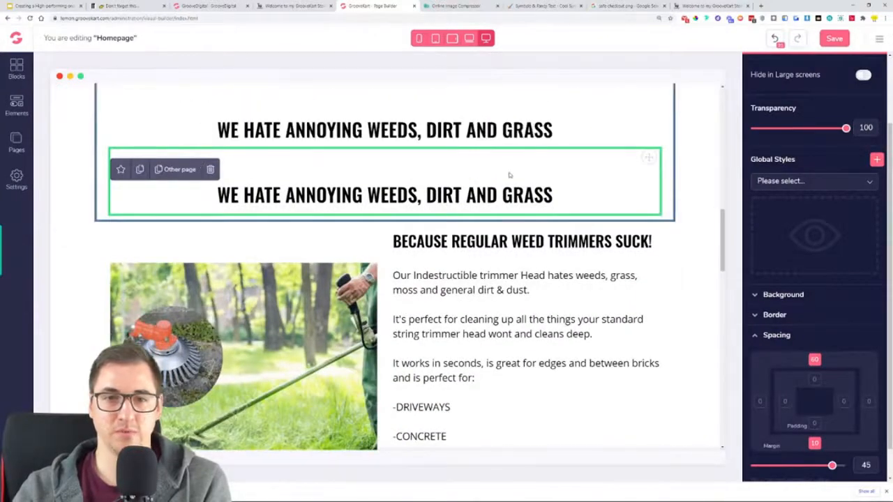
# Move the duplicated "WE HATE ANNOYING WEEDS, DIRT AND GRASS" heading down the page to just below the safe-checkout badge
pyautogui.moveTo(647, 164); pyautogui.dragTo(605, 263)
pyautogui.scroll(2, 628, 209)
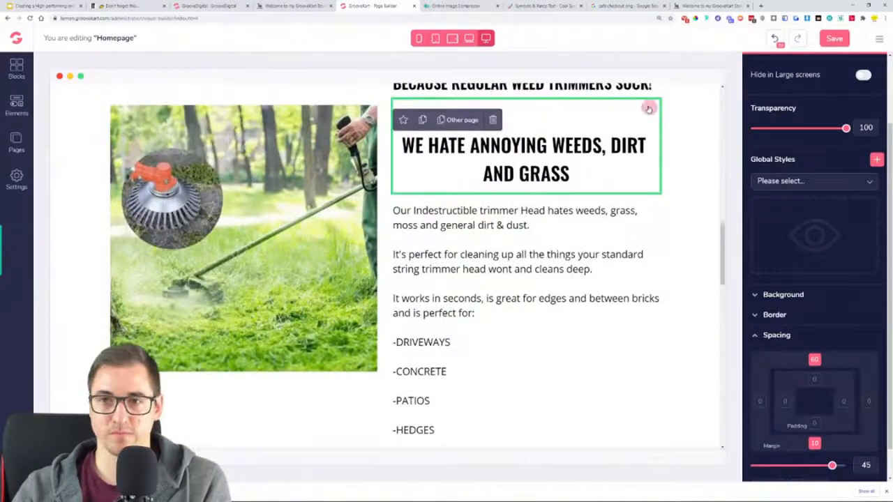
pyautogui.moveTo(648, 108); pyautogui.dragTo(500, 370)
pyautogui.scroll(-2, 500, 369)
pyautogui.scroll(4, 508, 370)
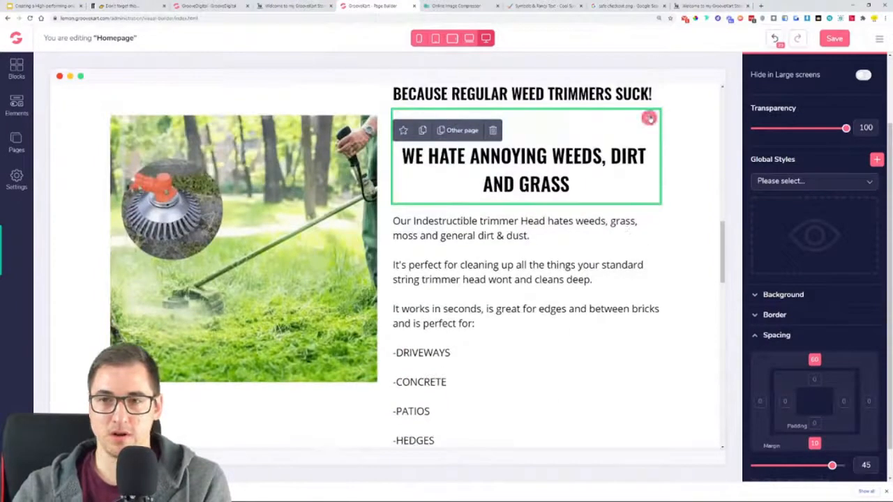
pyautogui.moveTo(649, 118); pyautogui.dragTo(277, 389)
pyautogui.scroll(-3, 370, 325)
pyautogui.scroll(-4, 367, 229)
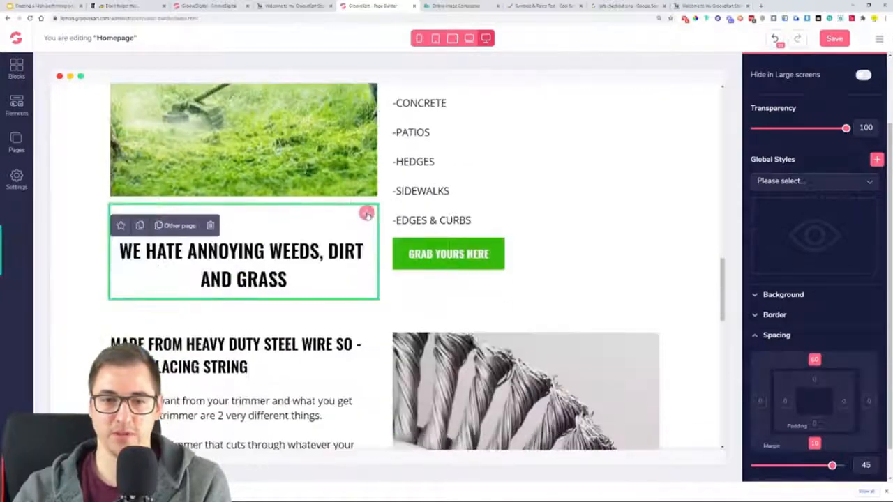
pyautogui.scroll(2, 365, 152)
pyautogui.moveTo(366, 167); pyautogui.dragTo(274, 363)
pyautogui.scroll(-3, 276, 359)
pyautogui.moveTo(366, 94); pyautogui.dragTo(528, 319)
pyautogui.scroll(-4, 528, 319)
pyautogui.scroll(-1, 527, 319)
pyautogui.moveTo(649, 88); pyautogui.dragTo(502, 390)
pyautogui.scroll(-5, 516, 377)
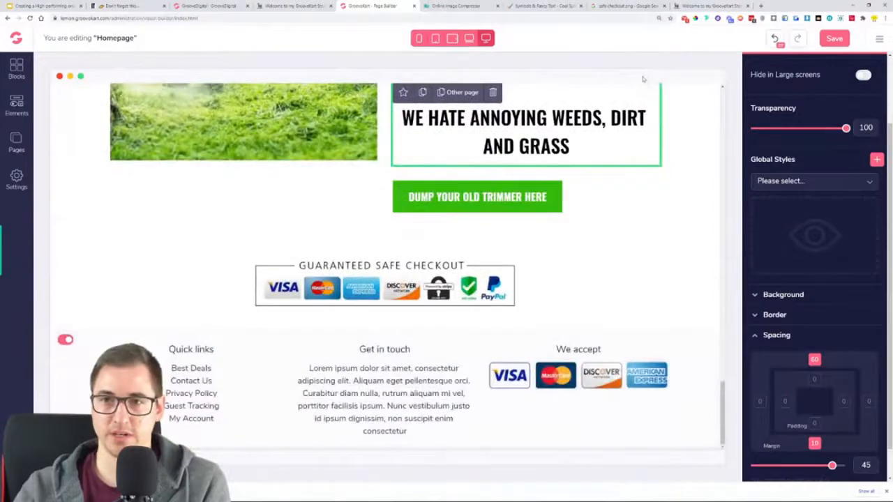
pyautogui.moveTo(641, 93); pyautogui.dragTo(452, 335)
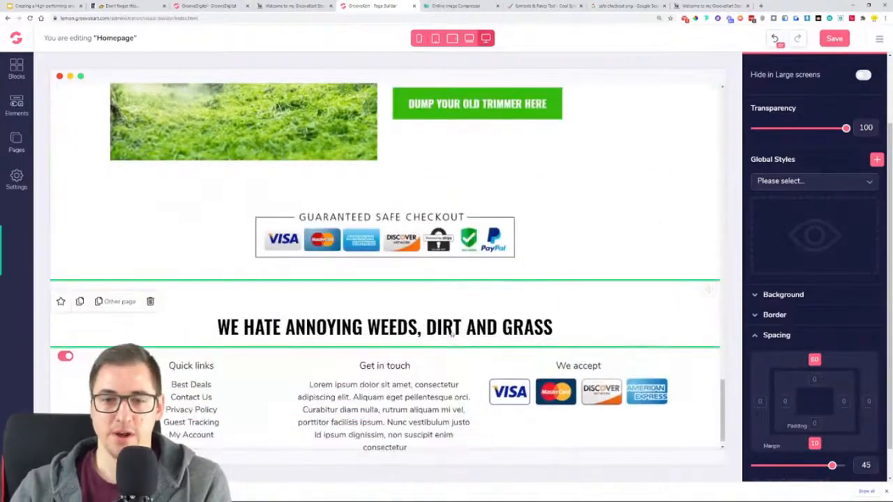
pyautogui.moveTo(719, 287); pyautogui.dragTo(471, 308)
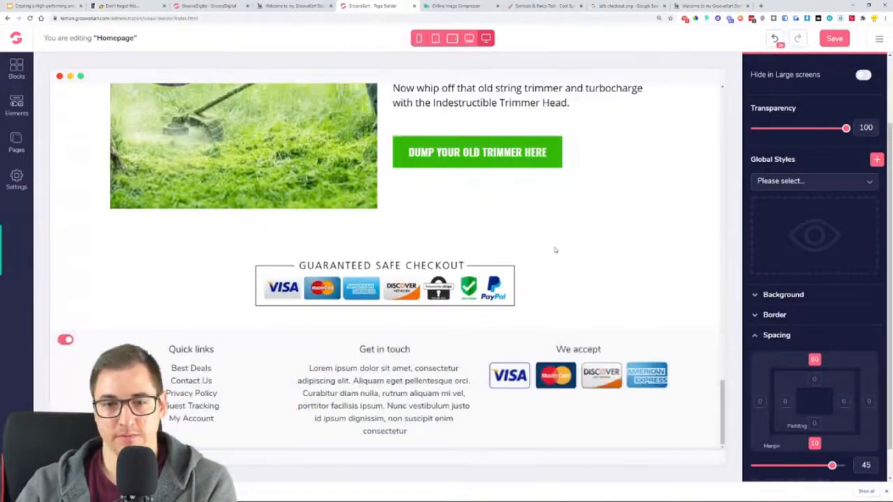
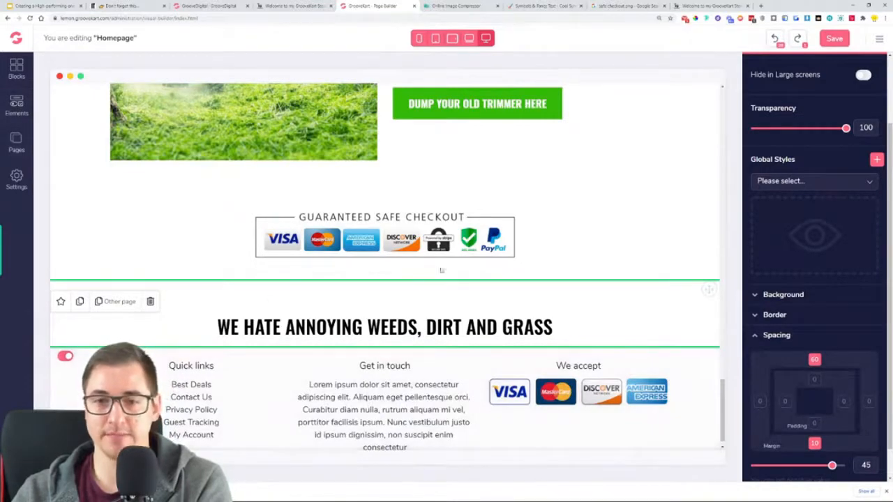
# Switch to the example store page and examine the headline and check-marked benefit list under its checkout badge
pyautogui.click(283, 5)
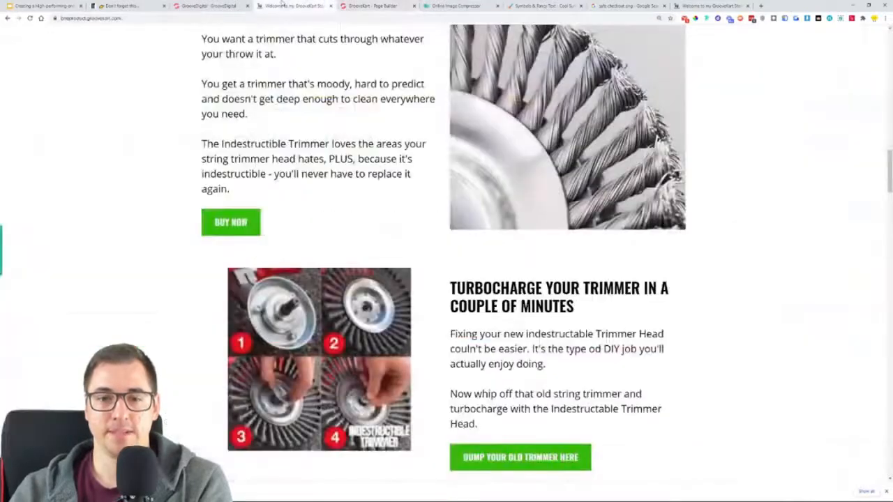
pyautogui.scroll(-7, 440, 228)
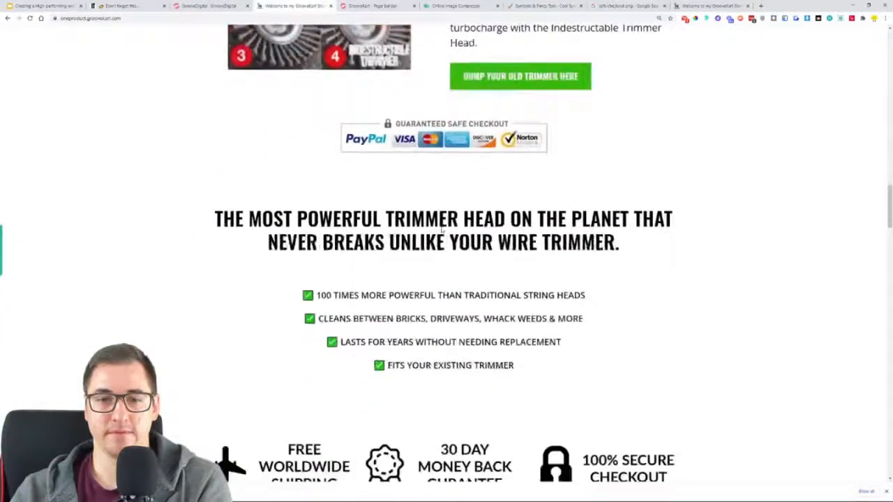
pyautogui.moveTo(301, 223); pyautogui.dragTo(556, 301)
pyautogui.click(557, 300)
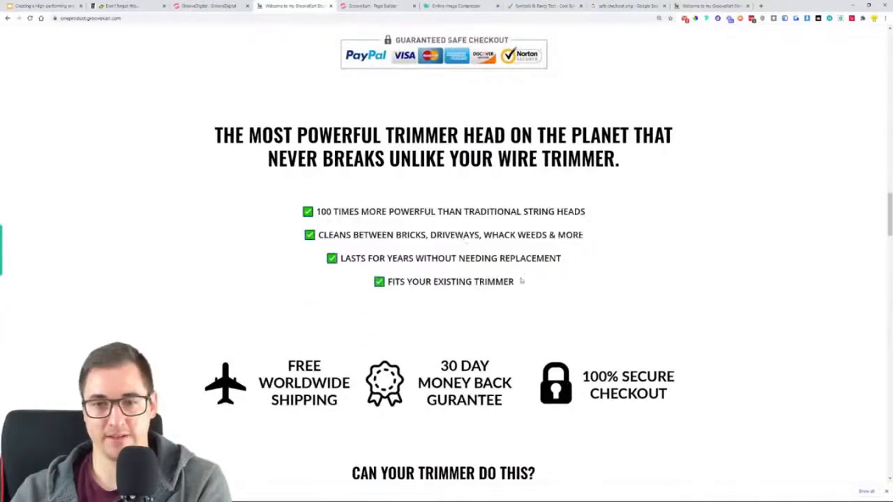
pyautogui.moveTo(418, 216); pyautogui.dragTo(314, 227)
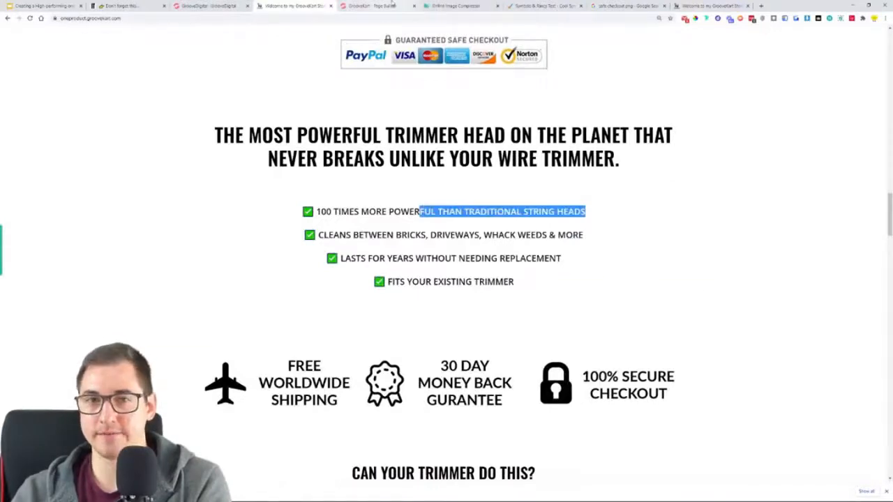
# Return to the page builder, try a List element below the checkout badge, open its list item settings and delete it
pyautogui.click(400, 5)
pyautogui.click(26, 108)
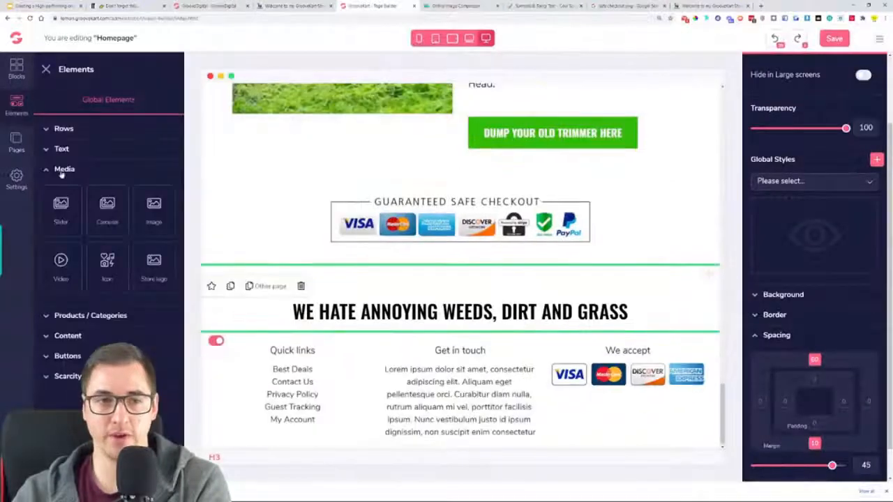
pyautogui.click(90, 338)
pyautogui.moveTo(108, 251); pyautogui.dragTo(228, 297)
pyautogui.click(851, 102)
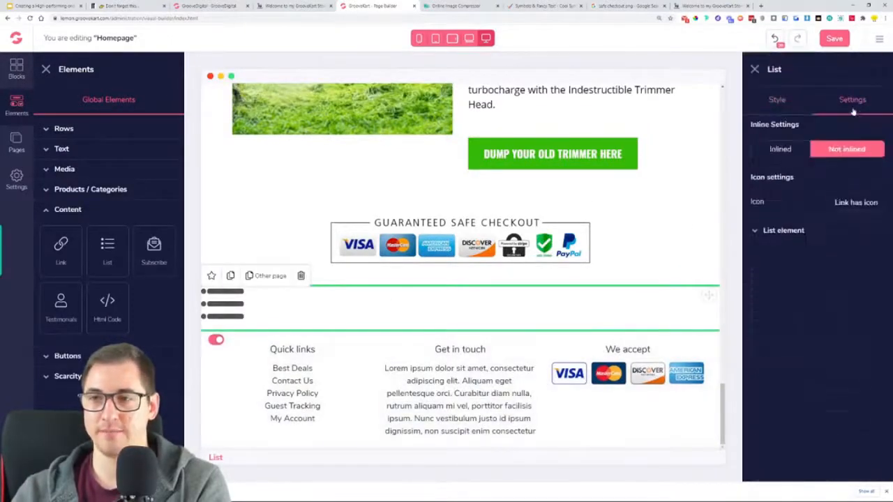
pyautogui.click(786, 230)
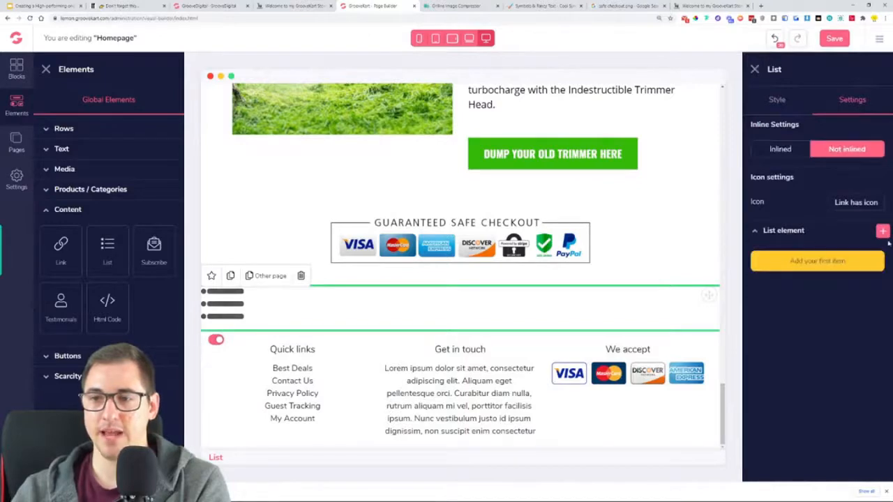
pyautogui.click(301, 275)
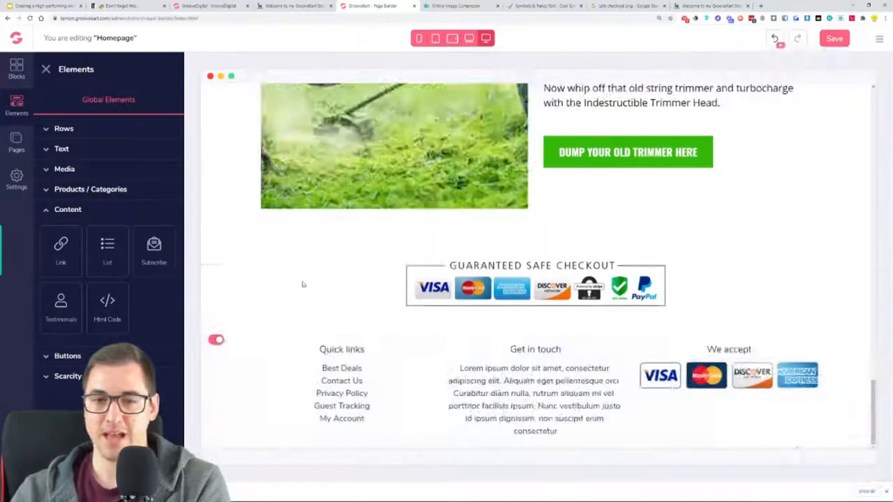
# Try to add a Paragraph element directly below the safe-checkout badge
pyautogui.click(62, 149)
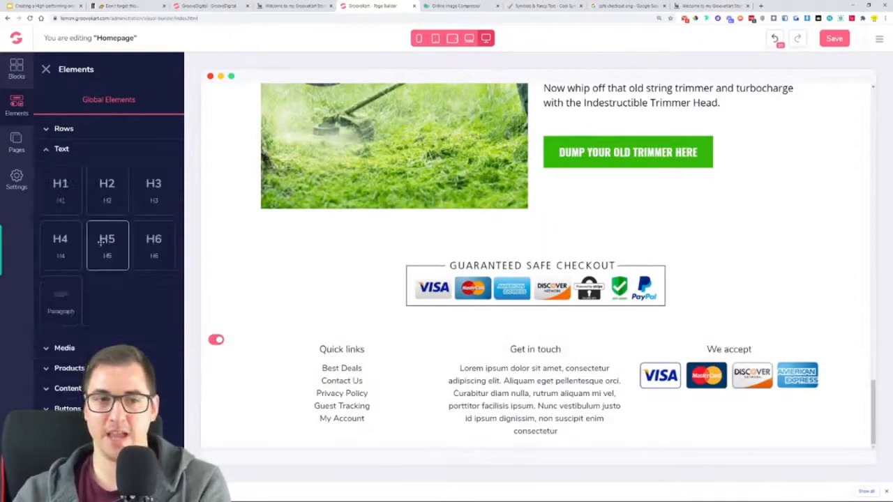
pyautogui.moveTo(69, 298); pyautogui.dragTo(518, 337)
pyautogui.moveTo(533, 283); pyautogui.dragTo(542, 320)
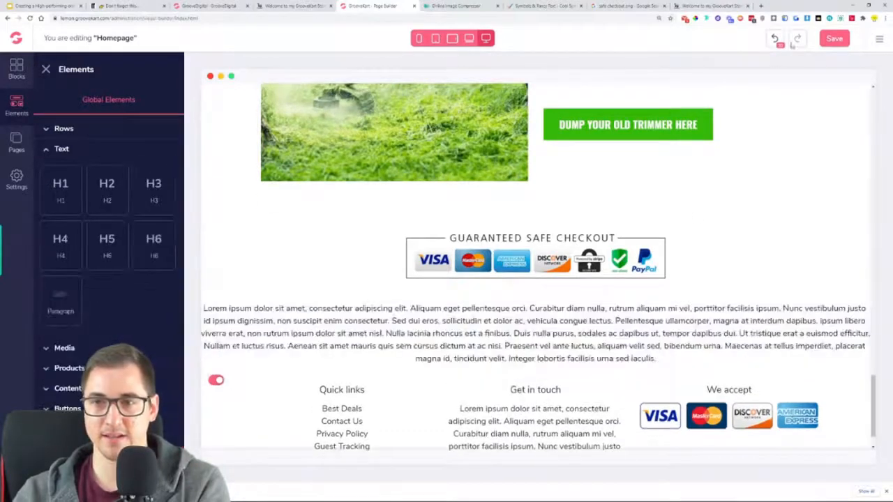
# Undo the paragraph and list edits and reload the saved homepage in the page builder
pyautogui.click(776, 41)
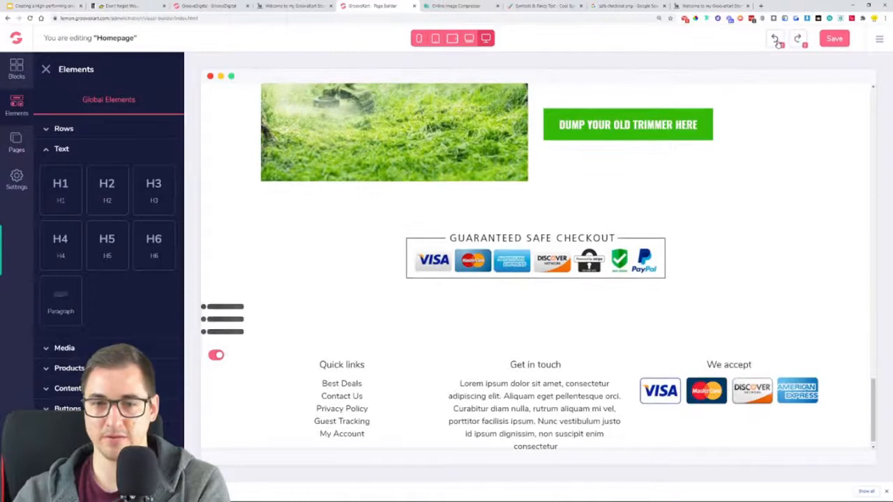
pyautogui.click(777, 41)
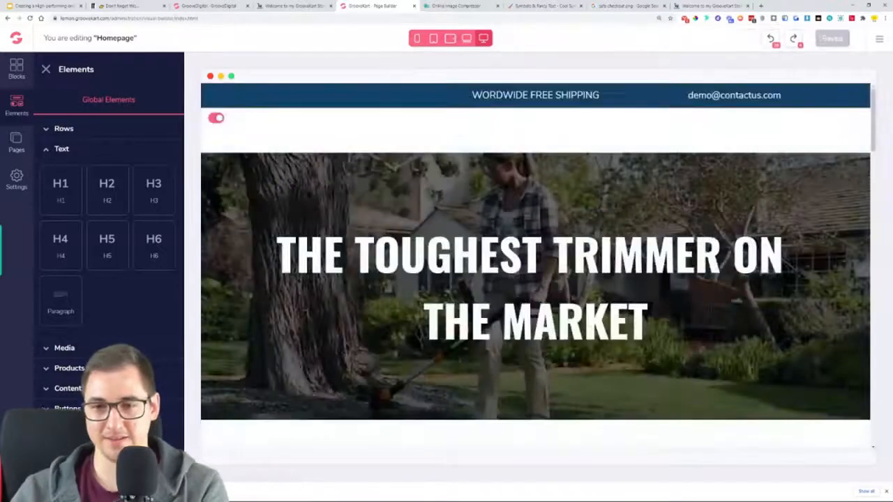
pyautogui.click(30, 18)
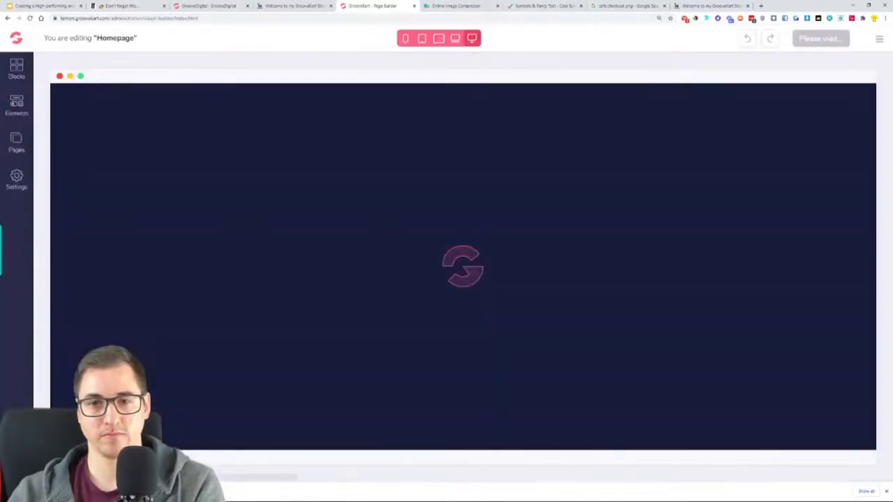
# Add a Paragraph element beneath the duplicated heading below the checkout badge and select it
pyautogui.scroll(-15, 510, 281)
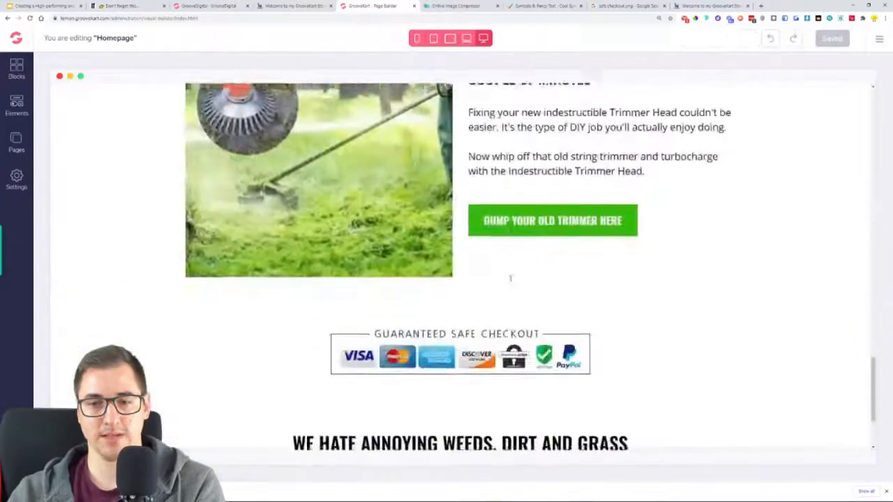
pyautogui.click(16, 104)
pyautogui.click(63, 149)
pyautogui.moveTo(61, 300); pyautogui.dragTo(533, 326)
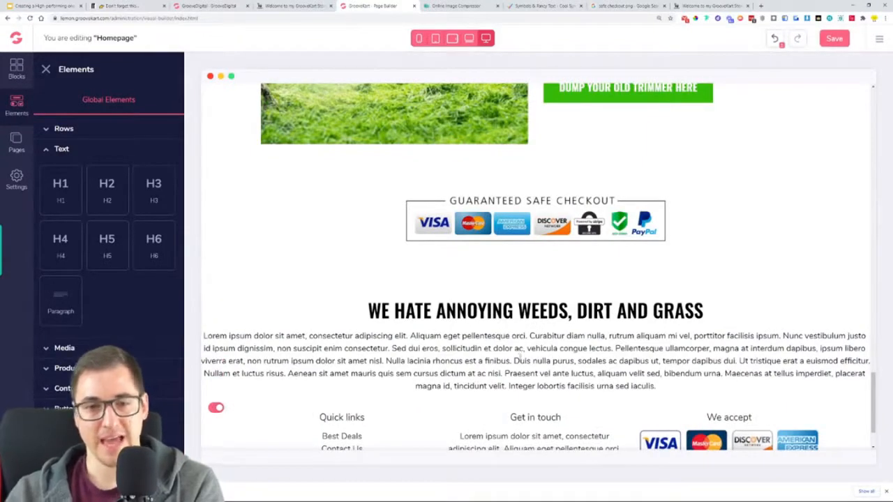
pyautogui.click(506, 354)
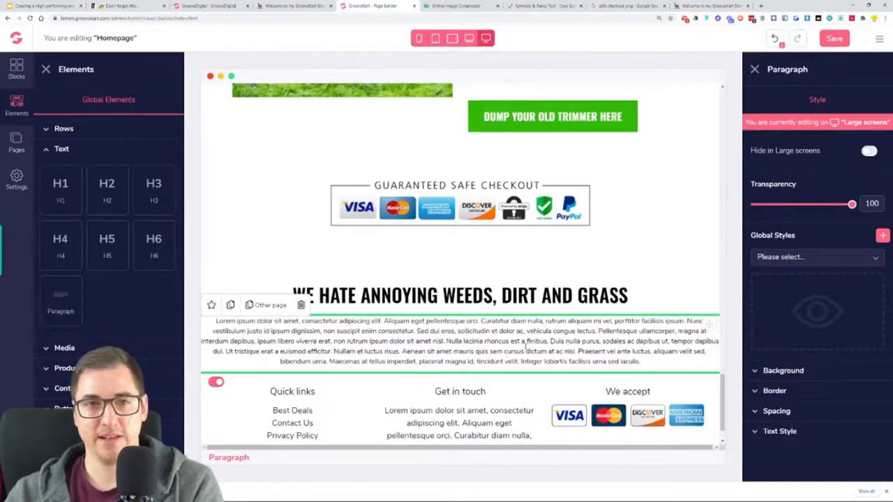
# Add a 1 Column row below the checkout badge and move the duplicated heading and the paragraph into it
pyautogui.click(80, 128)
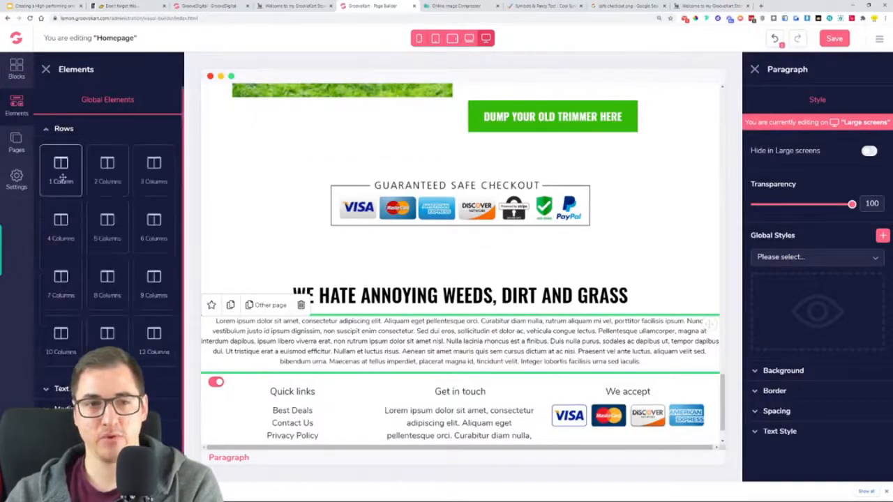
pyautogui.moveTo(61, 171); pyautogui.dragTo(486, 302)
pyautogui.click(503, 351)
pyautogui.moveTo(709, 316); pyautogui.dragTo(666, 278)
pyautogui.click(682, 368)
pyautogui.moveTo(709, 340); pyautogui.dragTo(610, 318)
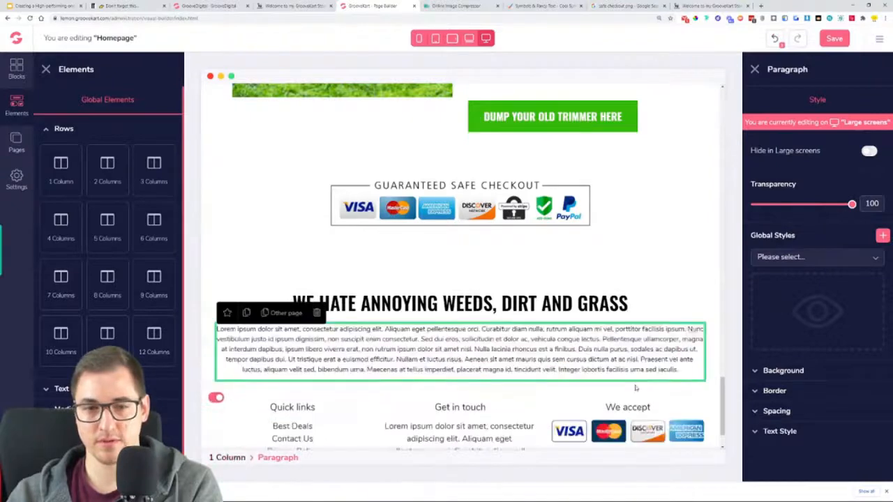
pyautogui.click(666, 288)
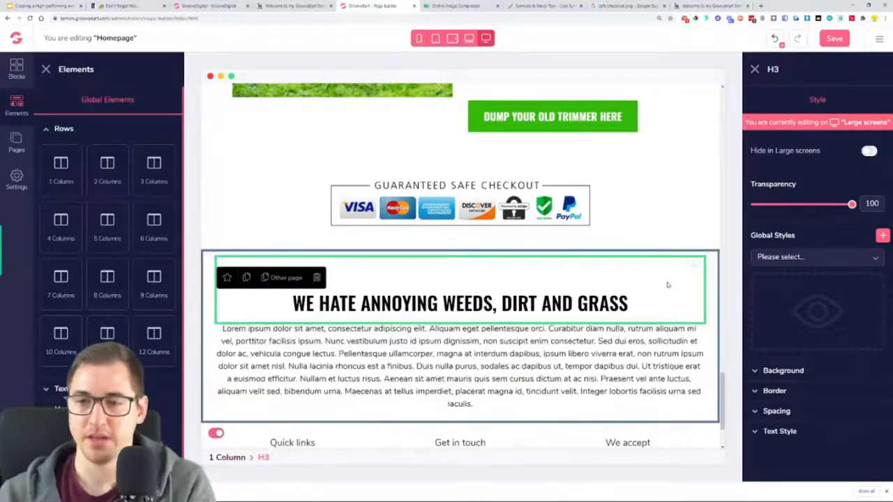
pyautogui.click(45, 69)
pyautogui.click(363, 374)
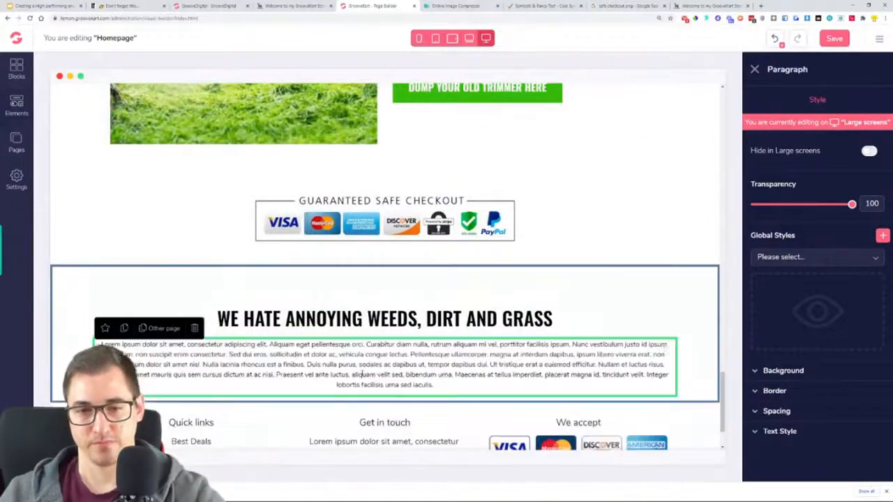
# Review the example store's check-marked list and copy the green check mark box symbol from coolsymbol.com
pyautogui.click(296, 5)
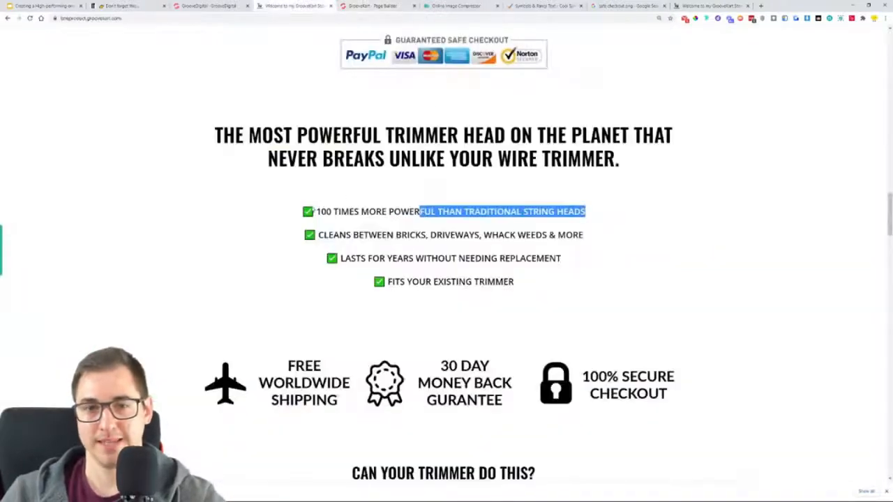
pyautogui.click(314, 216)
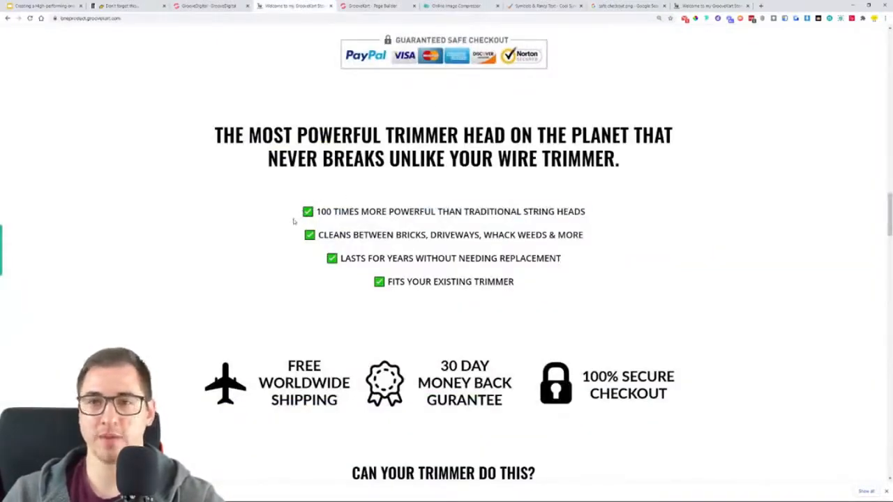
pyautogui.click(538, 5)
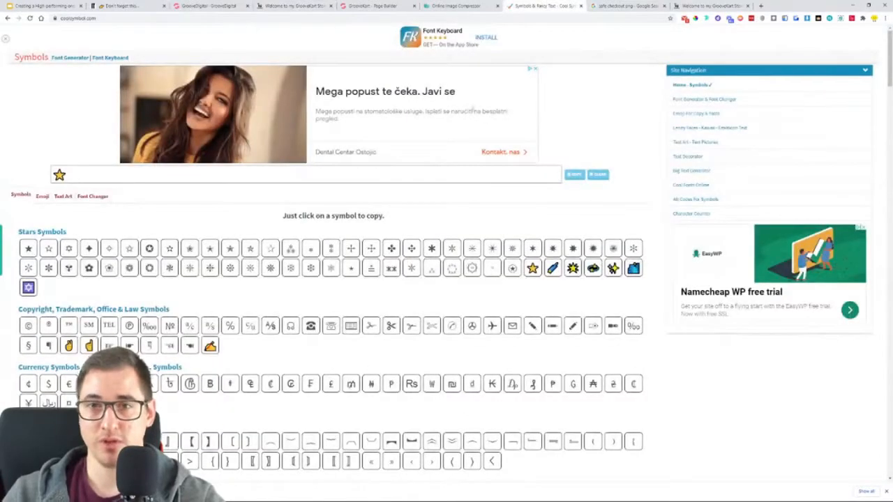
pyautogui.scroll(-1, 344, 215)
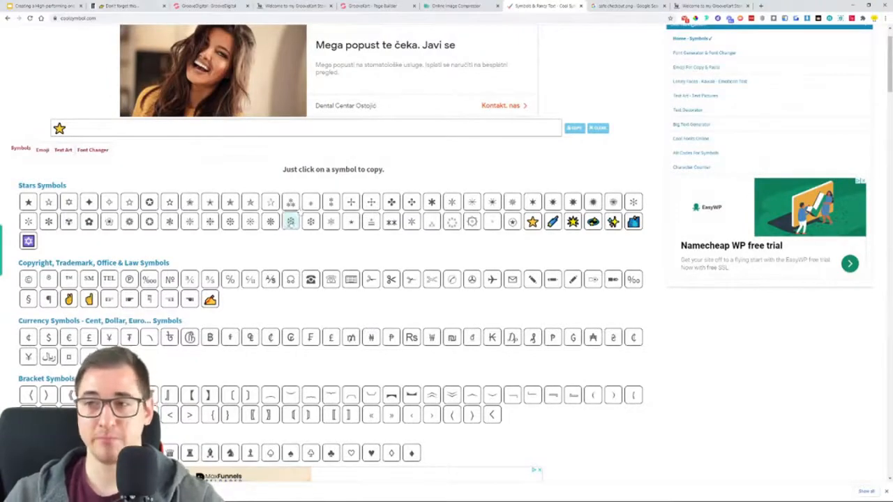
pyautogui.scroll(-5, 311, 224)
pyautogui.scroll(-12, 416, 130)
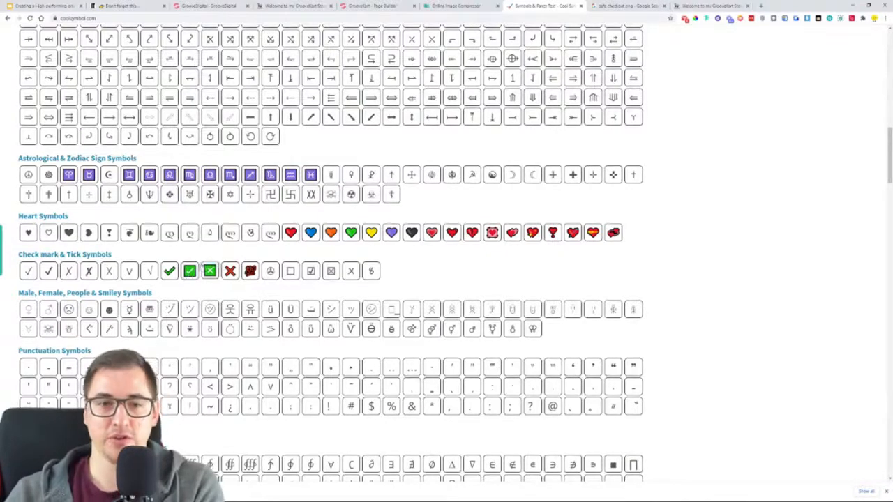
pyautogui.click(189, 272)
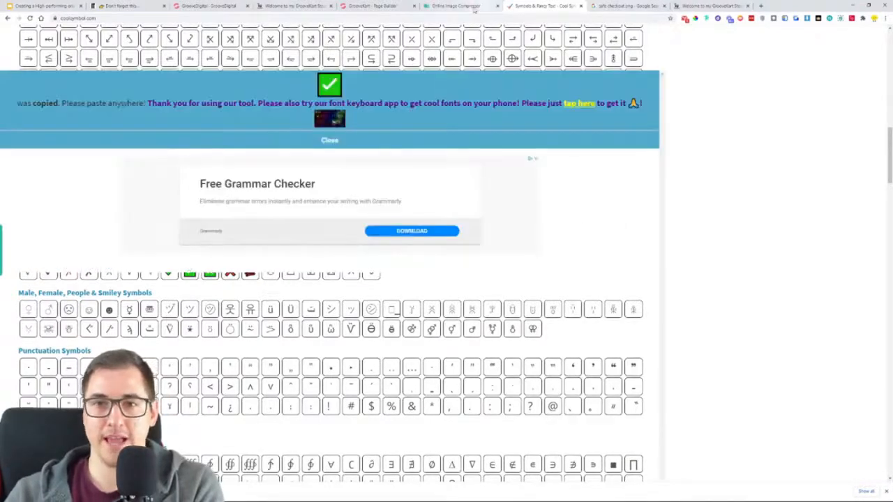
# Copy the four check-marked benefit lines from the example store page, from "100 TIMES MORE POWERFUL" to "FITS YOUR EXISTING TRIMMER"
pyautogui.click(358, 5)
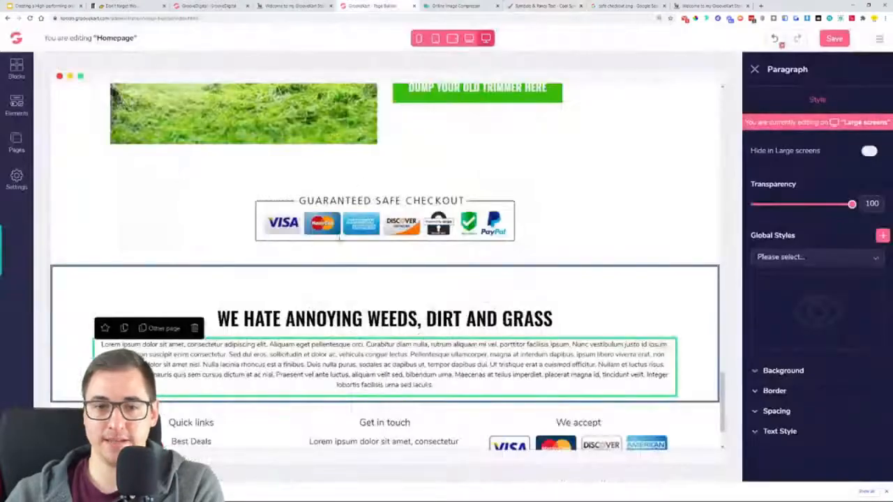
pyautogui.click(288, 4)
pyautogui.moveTo(301, 209); pyautogui.dragTo(539, 298)
pyautogui.hotkey('ctrl', 'c')
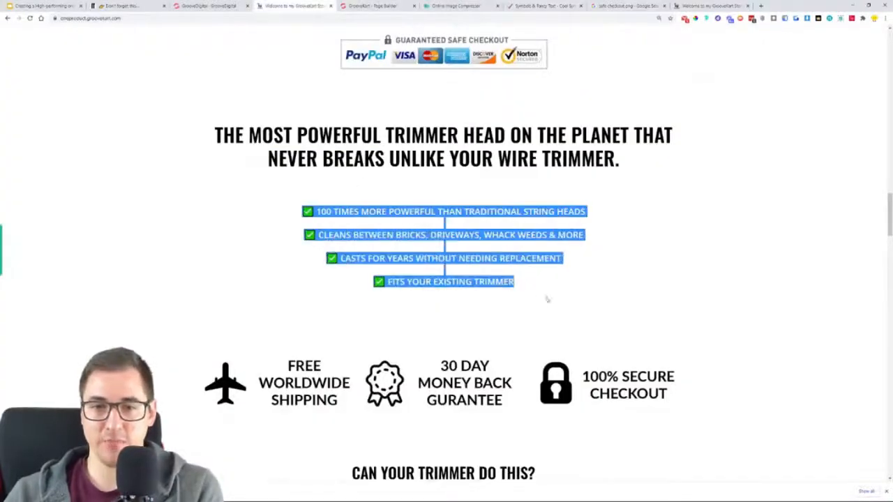
# In the GrooveKart page builder, replace the placeholder paragraph with the four copied check-marked benefit lines and remove the trailing blank line
pyautogui.click(385, 5)
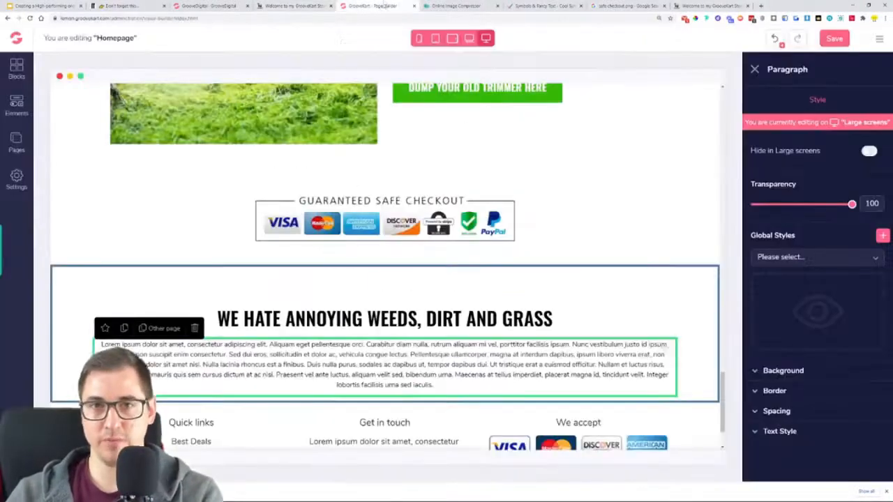
pyautogui.tripleClick(386, 364)
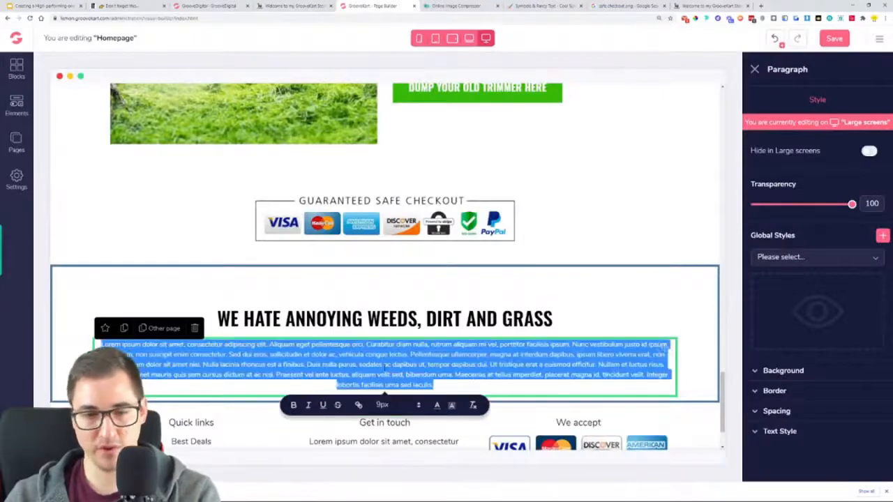
pyautogui.hotkey('ctrl', 'v')
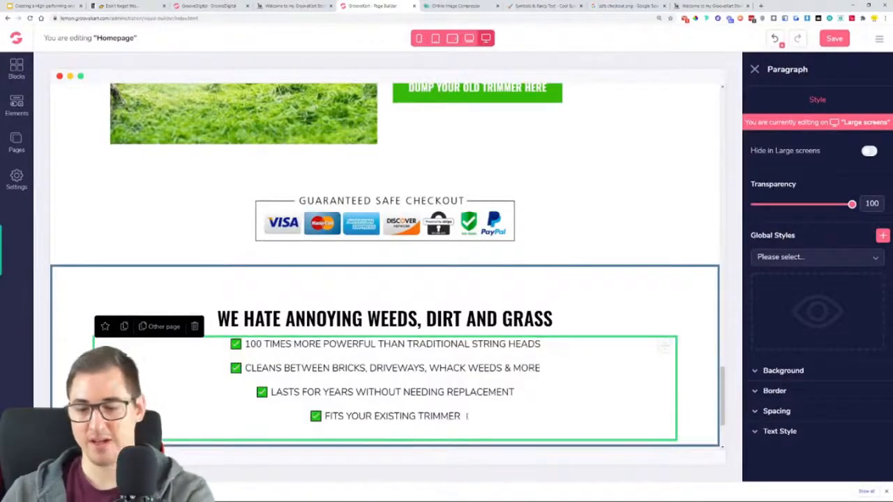
pyautogui.press('BackSpace')
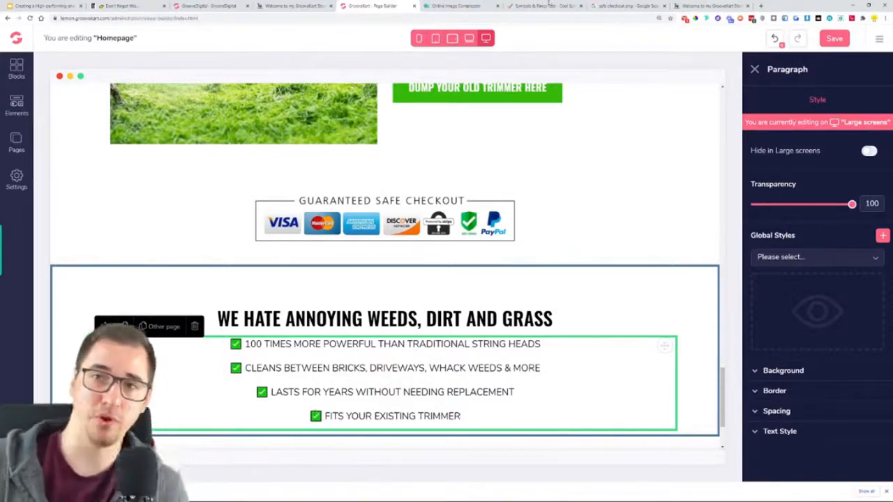
pyautogui.click(549, 4)
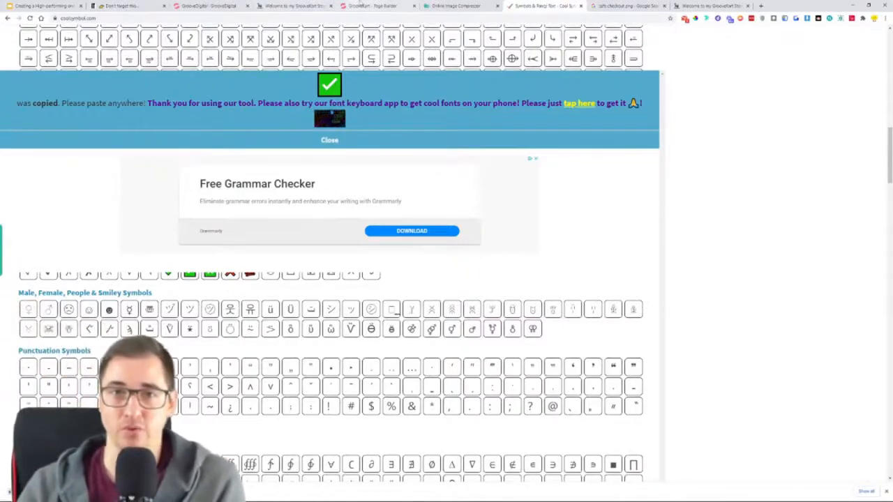
pyautogui.click(372, 6)
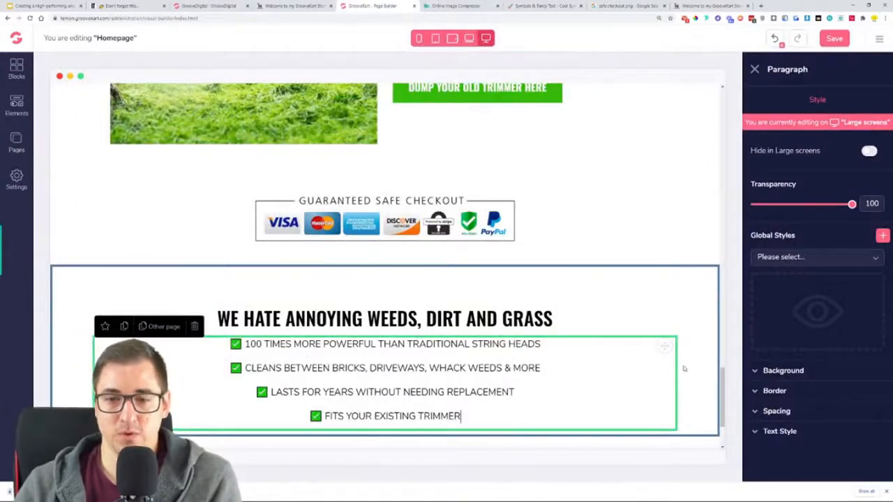
# Set the benefit list paragraph's font to Open Sans with Regular weight
pyautogui.click(812, 432)
pyautogui.click(814, 333)
pyautogui.scroll(-3, 800, 391)
pyautogui.click(778, 391)
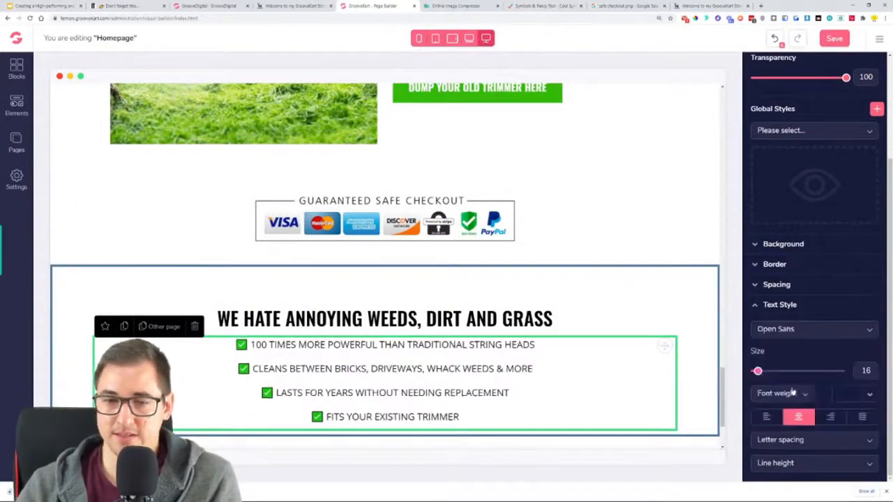
pyautogui.click(779, 394)
pyautogui.click(770, 447)
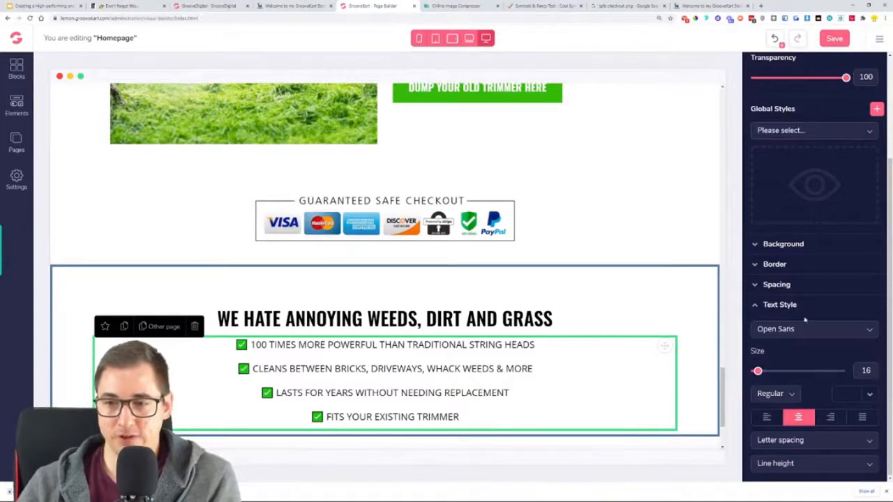
# Set the benefit list paragraph's top and bottom margins to 40
pyautogui.click(788, 285)
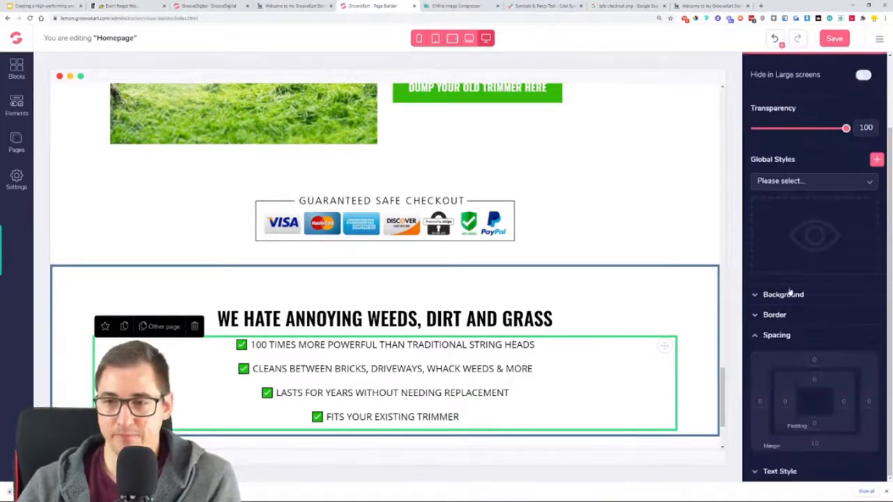
pyautogui.click(814, 360)
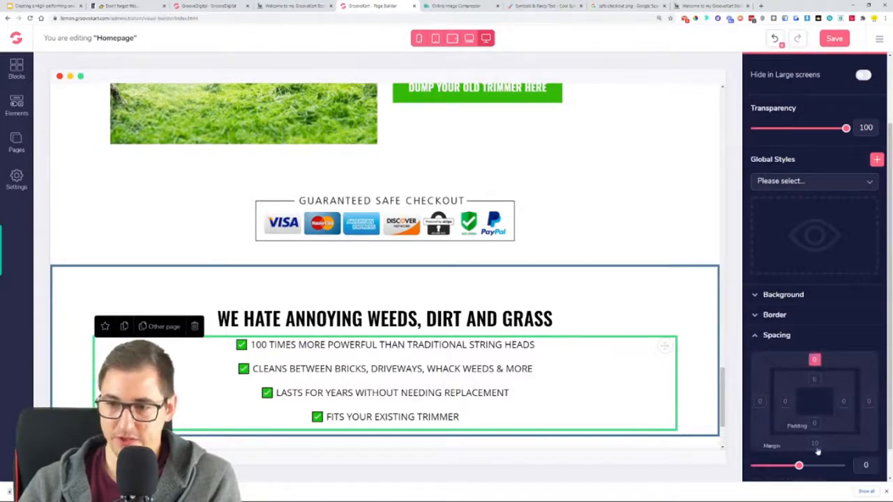
pyautogui.moveTo(798, 465); pyautogui.dragTo(828, 466)
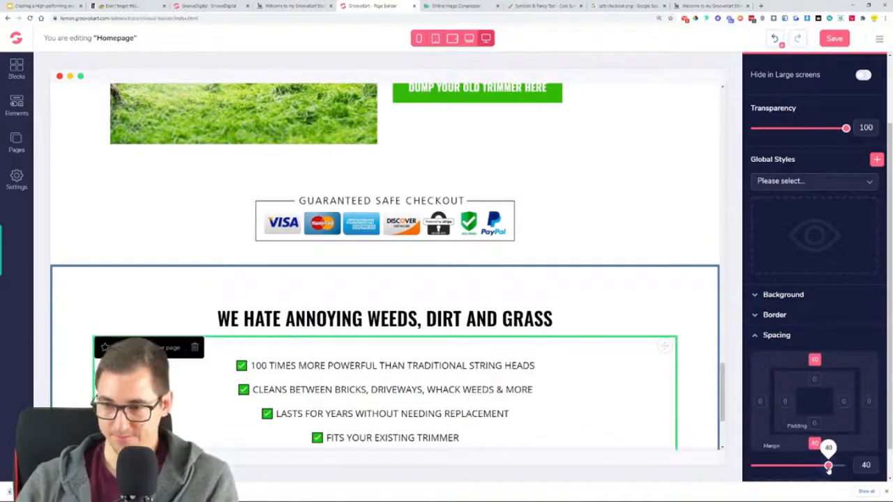
pyautogui.scroll(-2, 655, 309)
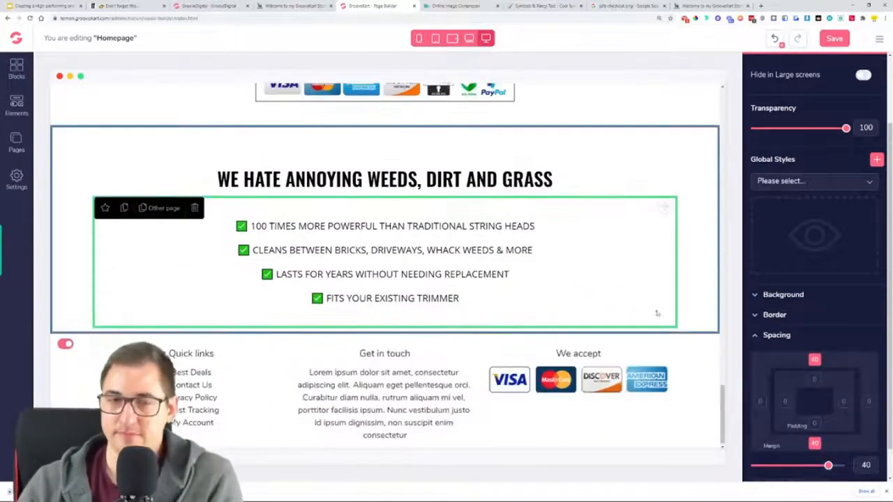
# Check the section below the benefit list on the example store and search Google Images for "trust badges png"
pyautogui.click(293, 5)
pyautogui.scroll(-3, 629, 290)
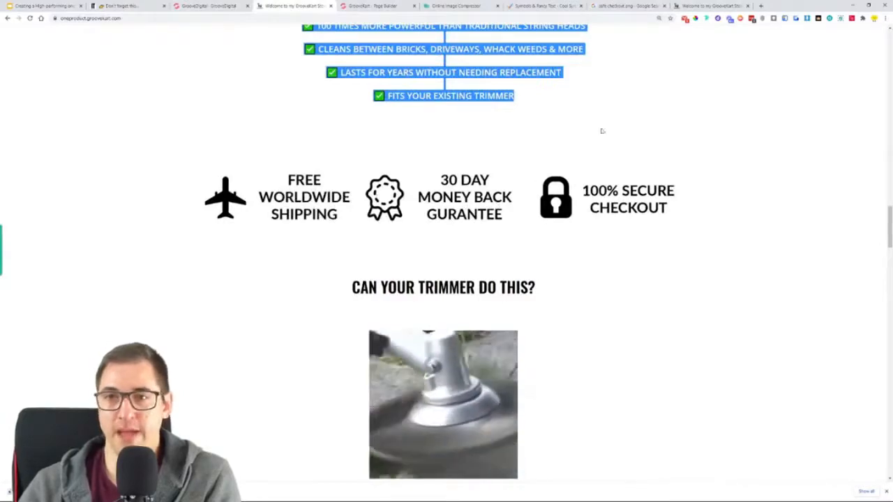
pyautogui.click(626, 5)
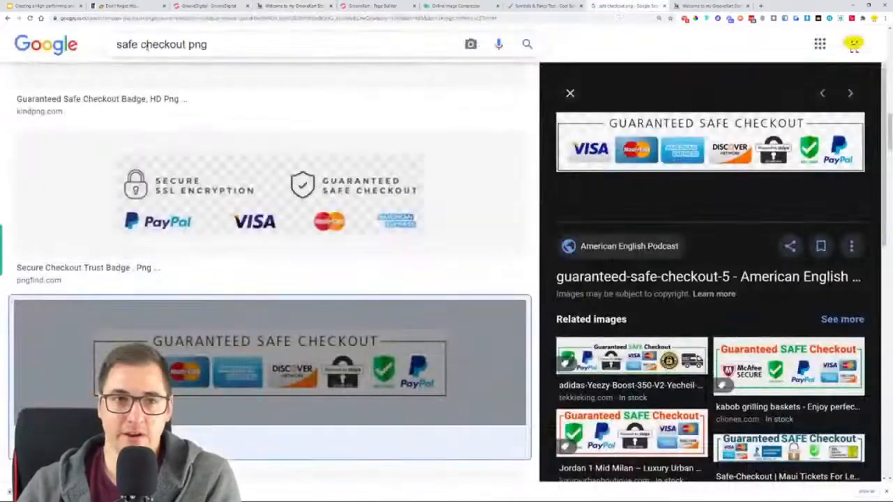
pyautogui.scroll(1, 192, 193)
pyautogui.scroll(5, 192, 192)
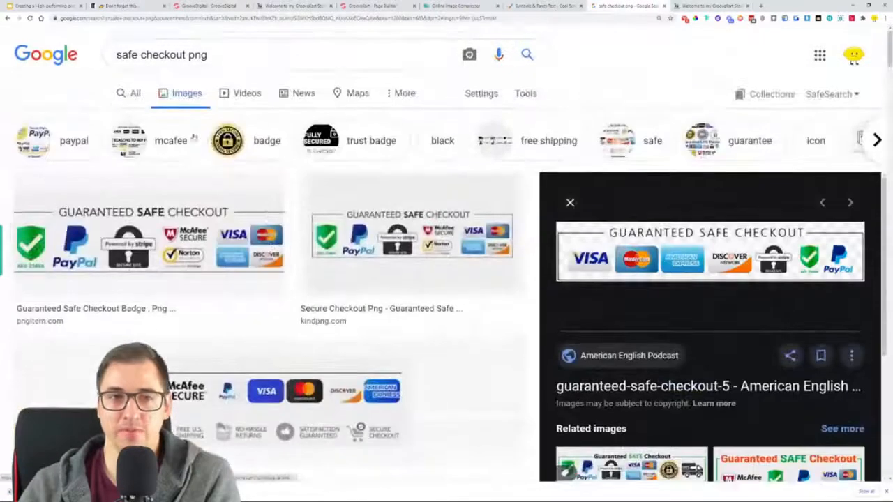
pyautogui.moveTo(117, 54); pyautogui.dragTo(185, 54)
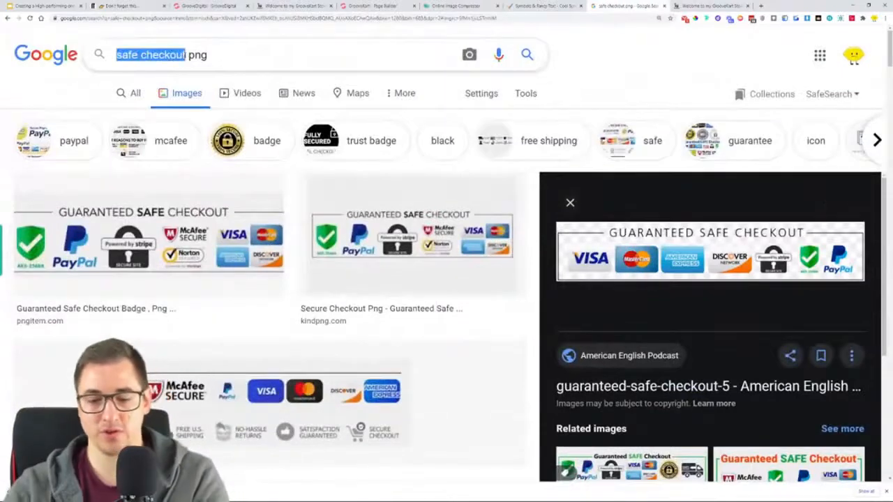
pyautogui.write('trudt ba')
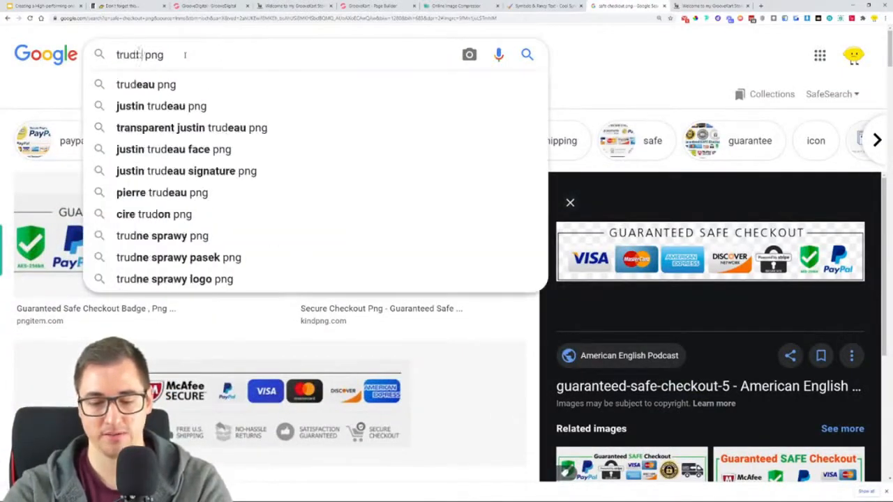
pyautogui.write('dges')
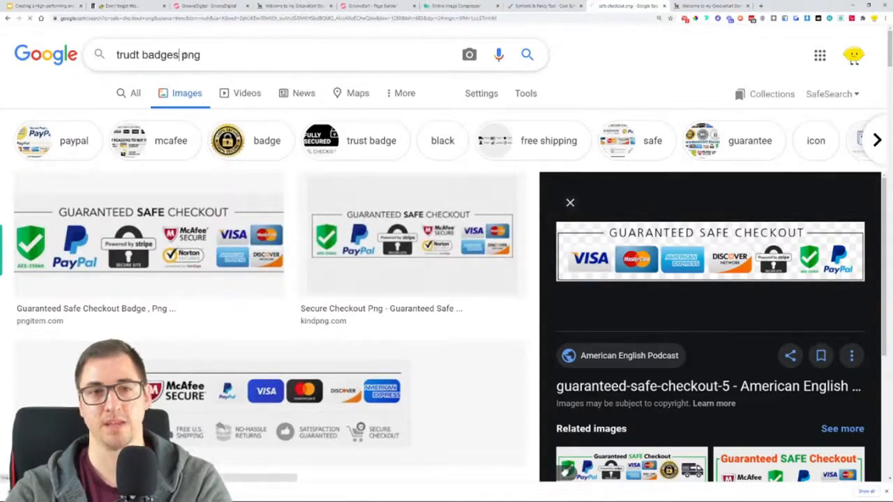
pyautogui.press('Return')
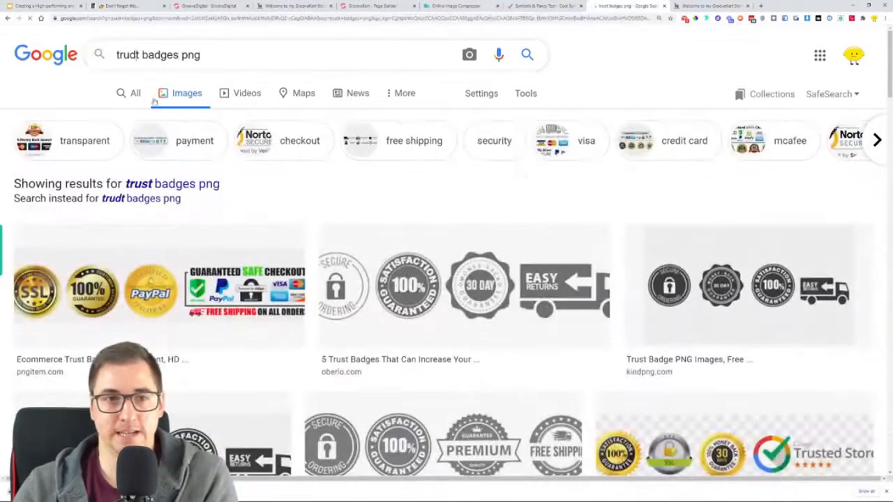
pyautogui.click(195, 183)
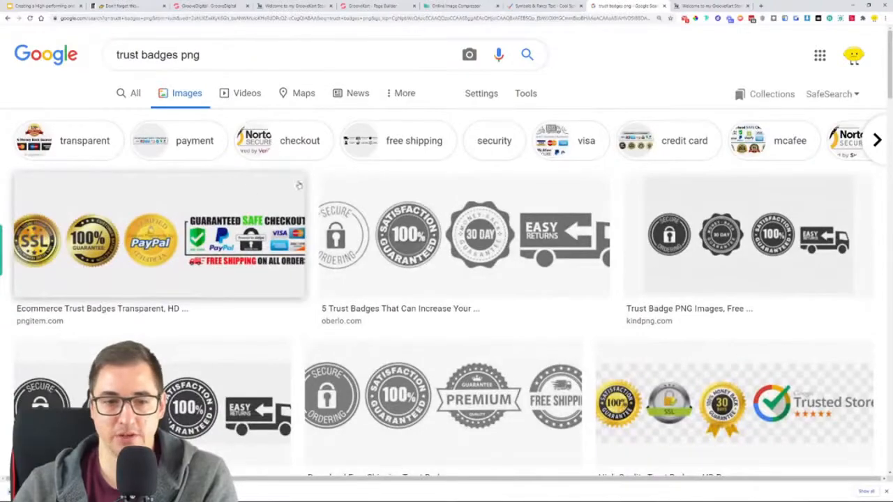
# Browse the trust badge results and inspect the High Quality Trust Badges image from vhv.rs in its own tab, then close it
pyautogui.scroll(-5, 296, 188)
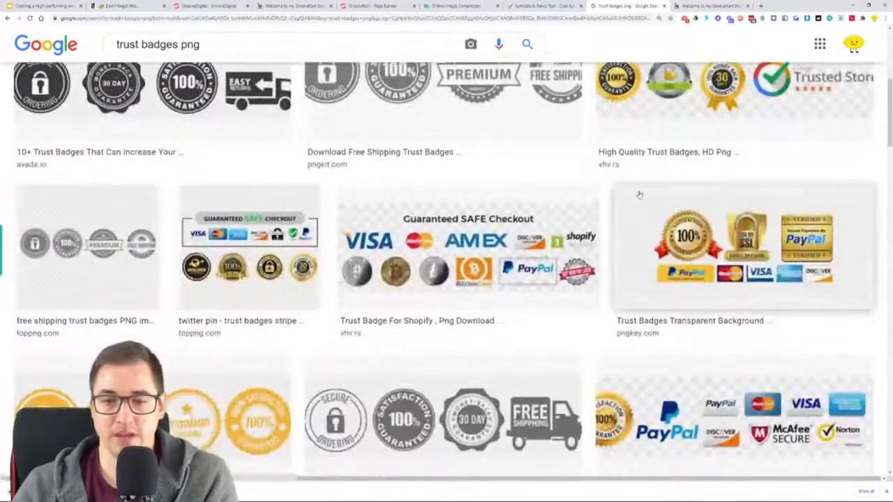
pyautogui.scroll(3, 444, 286)
pyautogui.scroll(-2, 463, 269)
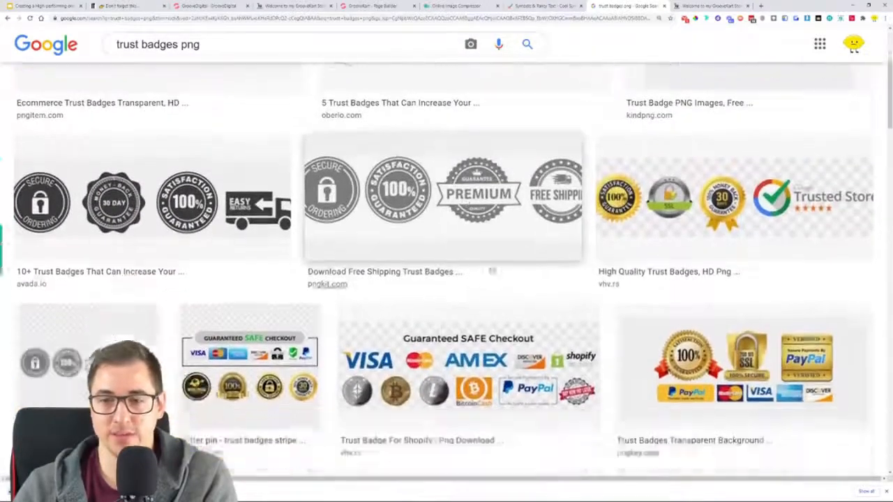
pyautogui.click(593, 131)
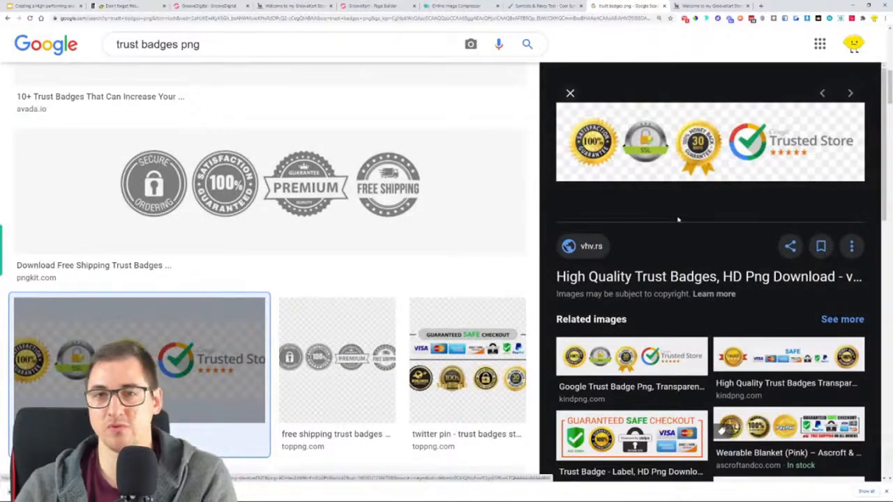
pyautogui.rightClick(664, 136)
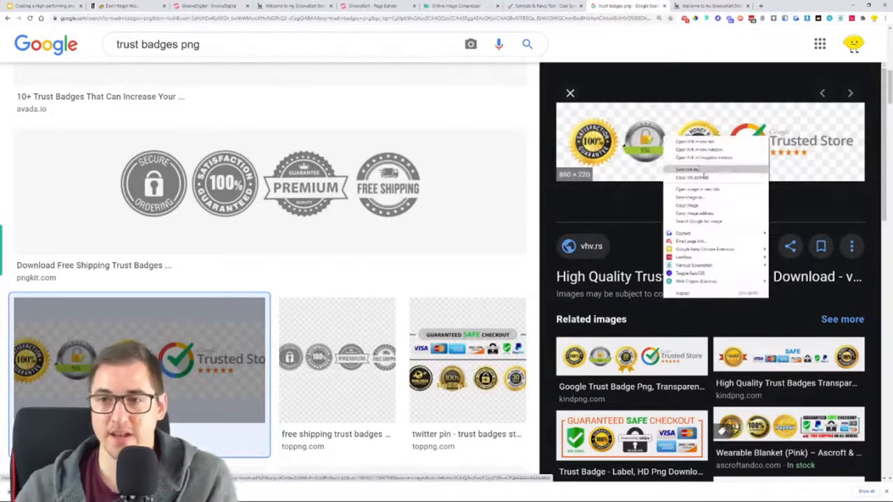
pyautogui.click(714, 190)
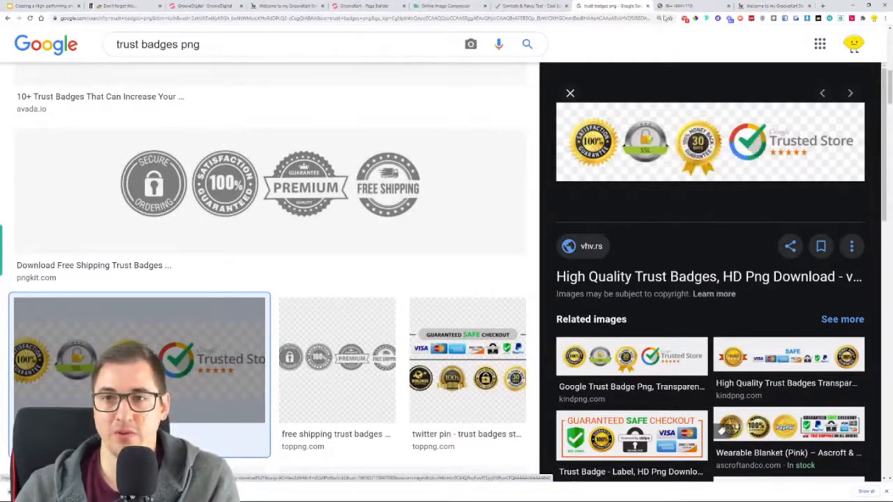
pyautogui.click(672, 6)
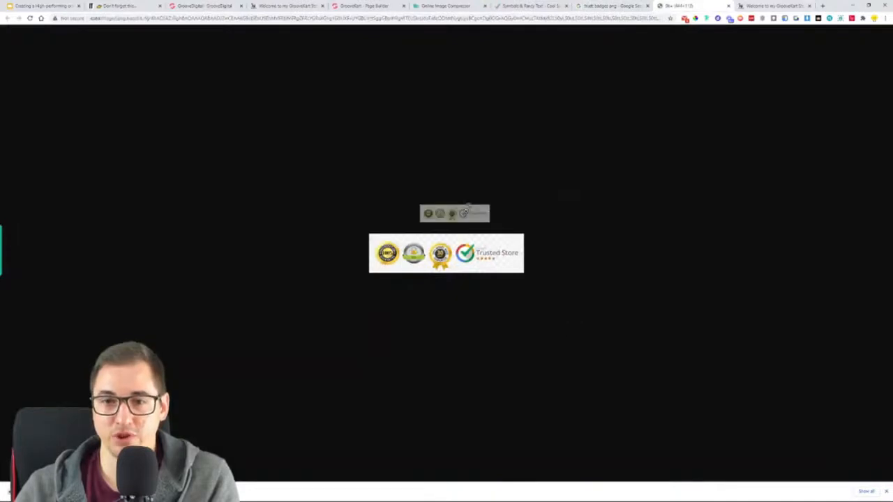
pyautogui.click(728, 6)
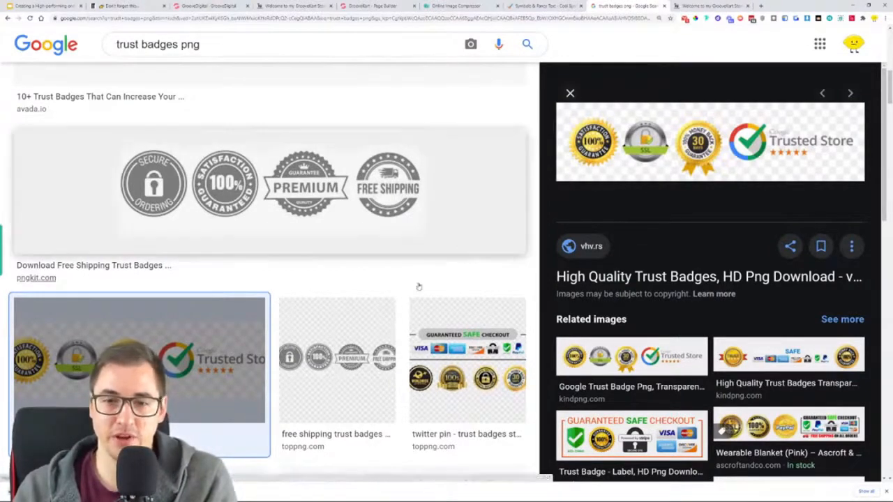
# Inspect the TopPNG free shipping trust badges image in its own tab and close it
pyautogui.click(337, 355)
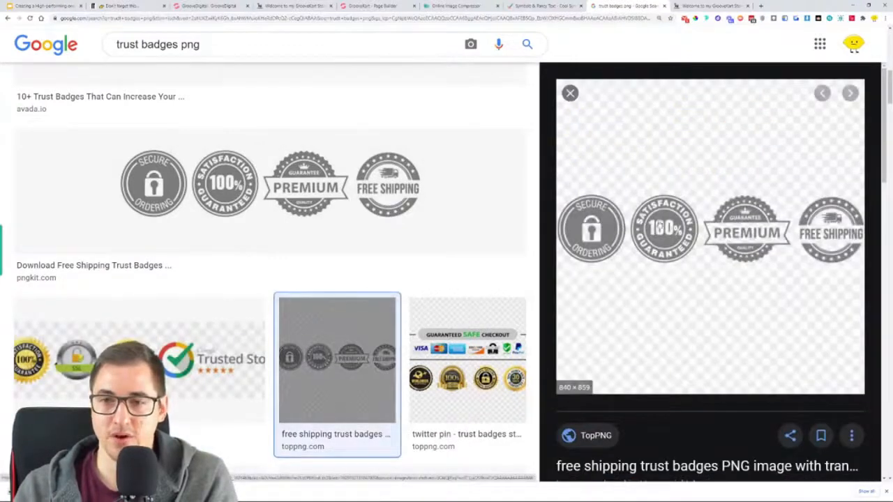
pyautogui.rightClick(687, 176)
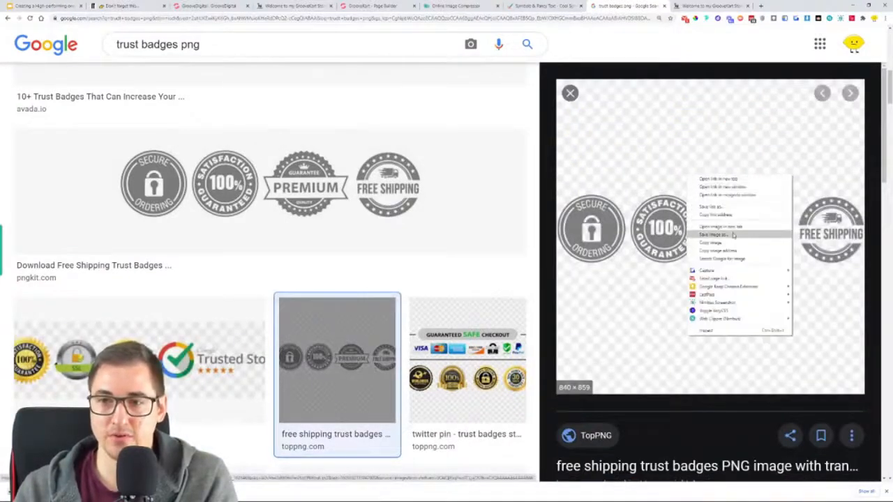
pyautogui.click(704, 235)
pyautogui.click(686, 7)
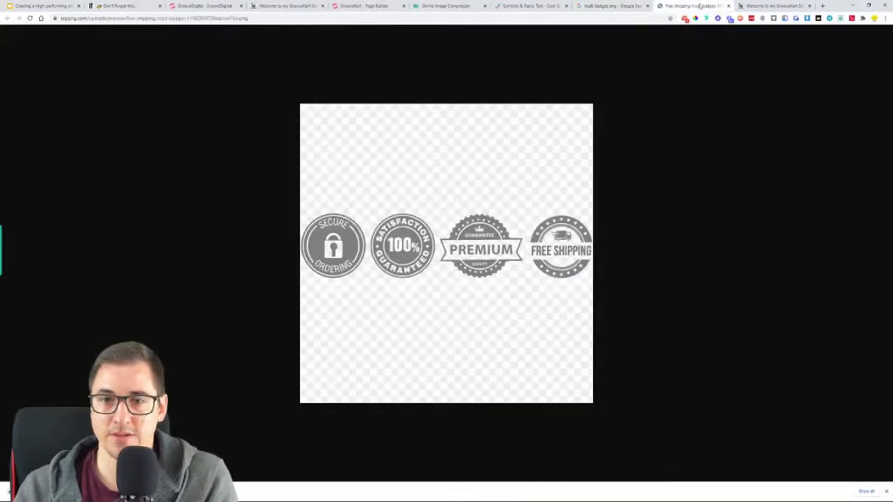
pyautogui.click(727, 6)
# Inspect the PNGitem Trust Badges Grey image in its own tab, close it and browse further results
pyautogui.scroll(-6, 377, 230)
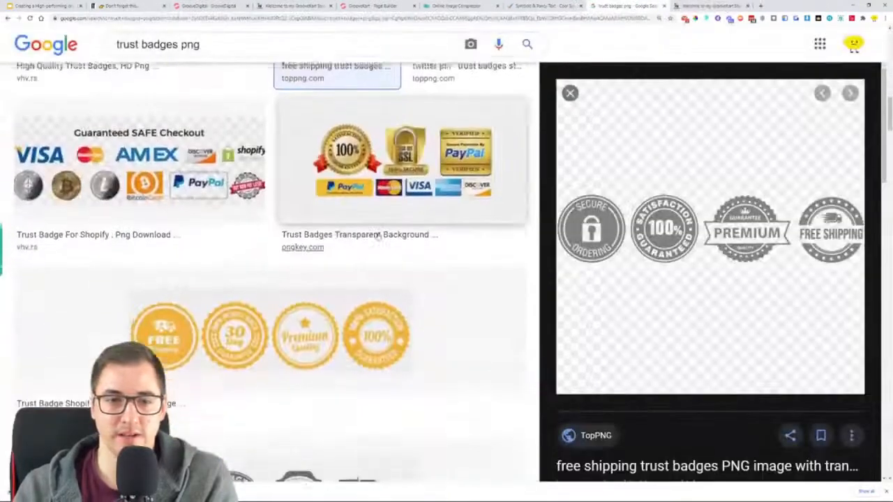
pyautogui.scroll(-3, 377, 230)
pyautogui.click(376, 230)
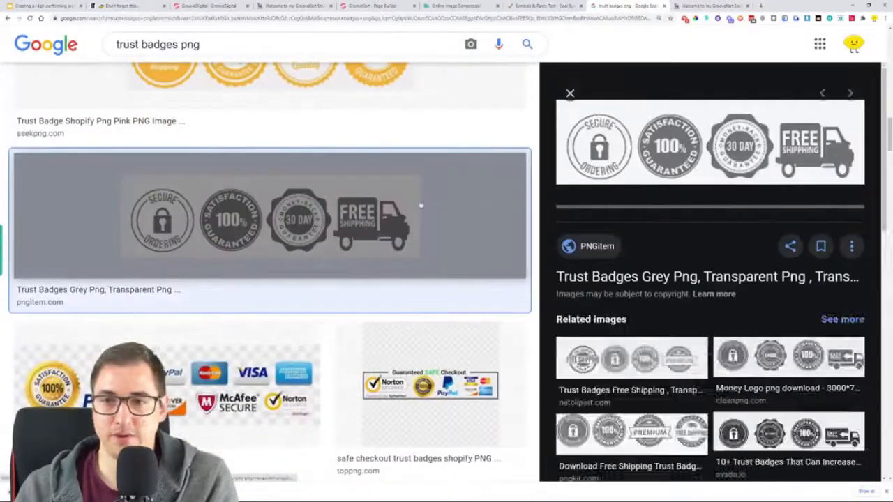
pyautogui.rightClick(624, 159)
pyautogui.click(655, 212)
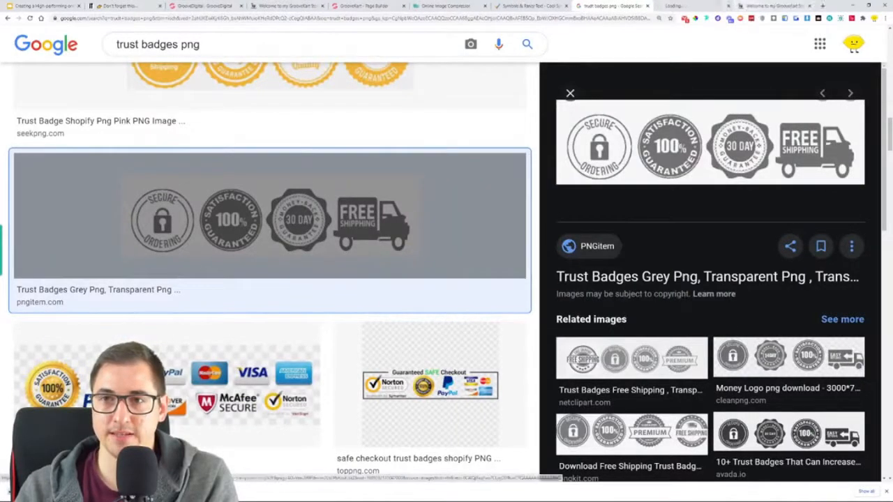
pyautogui.click(682, 5)
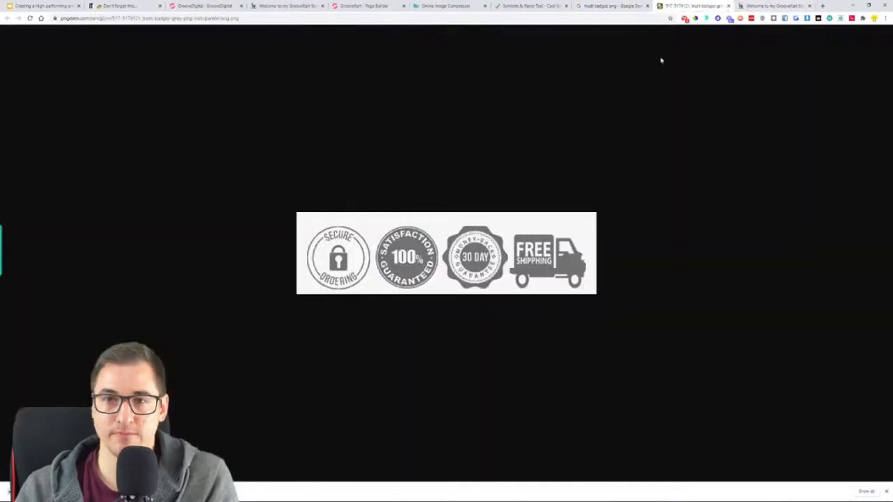
pyautogui.click(727, 5)
pyautogui.scroll(-5, 313, 195)
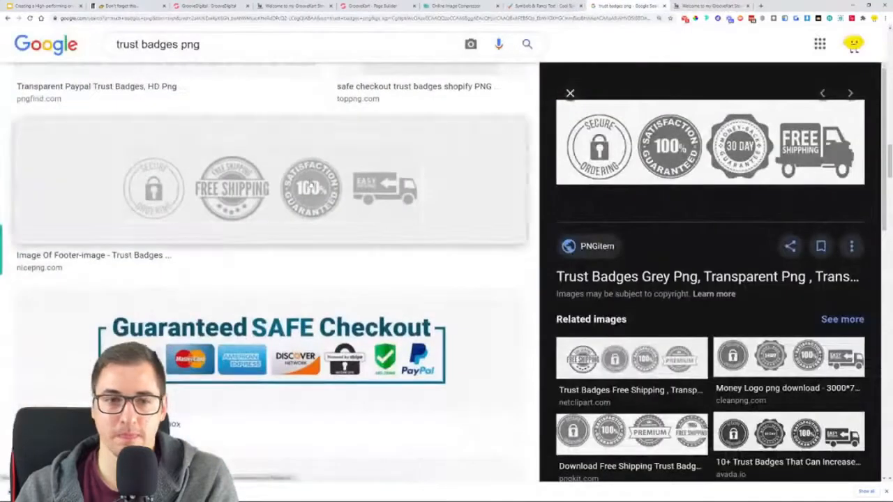
# Browse further trust badge results, previewing the NicePNG free shipping badges, the PngFind PayPal badges and the PNGitem Guaranteed Safe Checkout badge
pyautogui.click(311, 187)
pyautogui.scroll(3, 313, 188)
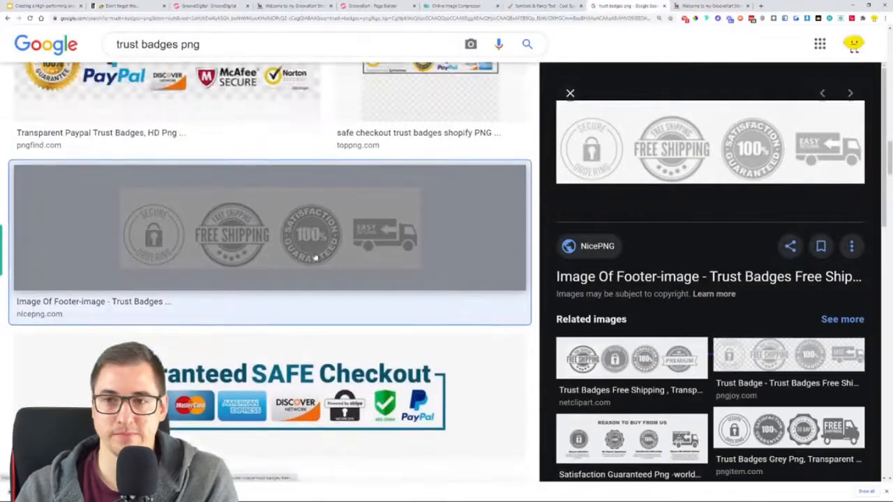
pyautogui.click(225, 172)
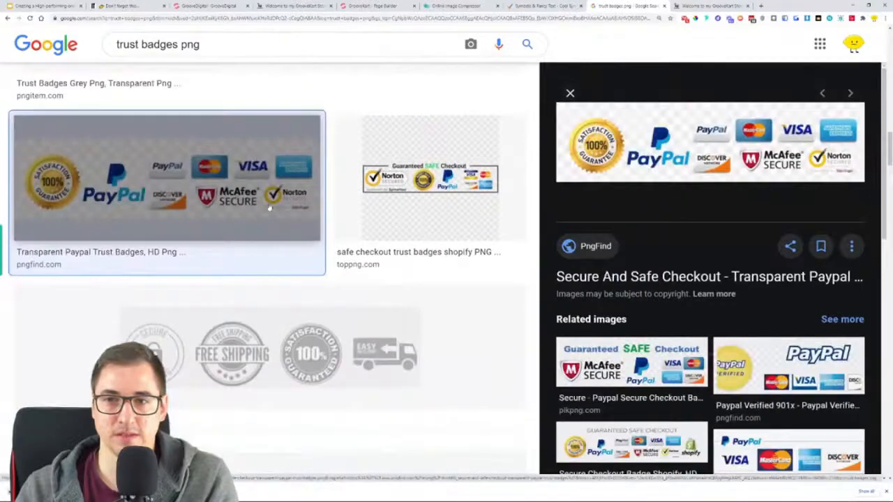
pyautogui.scroll(-5, 270, 208)
pyautogui.click(270, 286)
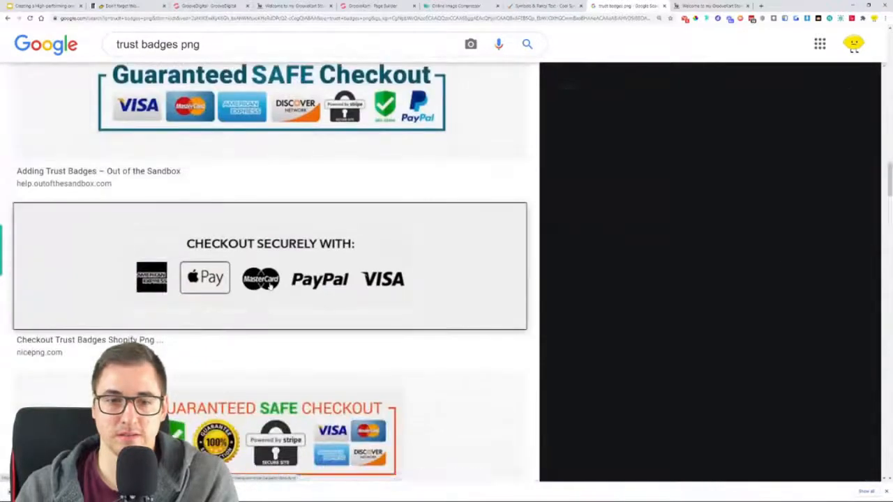
pyautogui.scroll(-5, 295, 237)
pyautogui.click(300, 196)
pyautogui.scroll(-2, 301, 197)
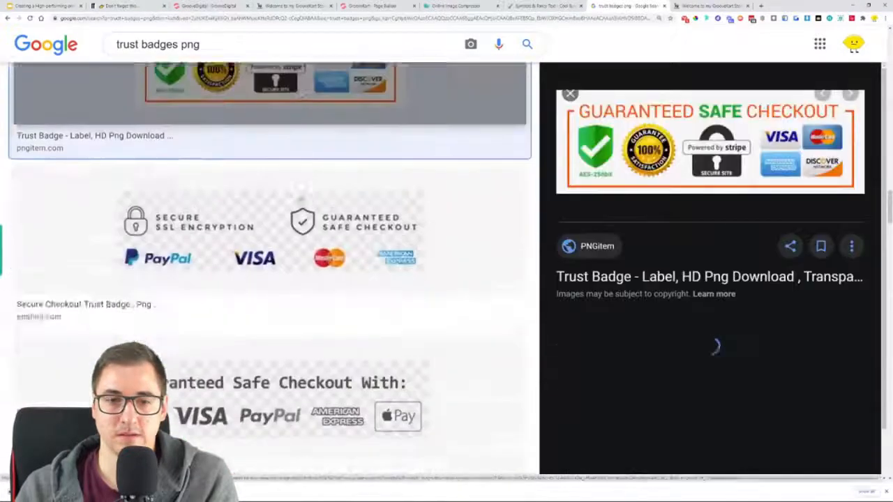
pyautogui.scroll(-10, 309, 253)
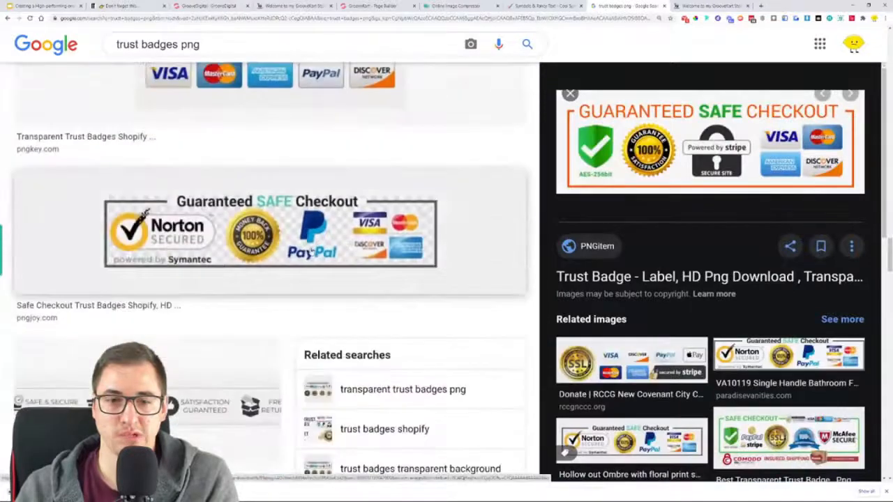
pyautogui.scroll(-2, 312, 254)
# Inspect the kindpng Black And White Trust Badge image in its own tab and close it
pyautogui.click(201, 274)
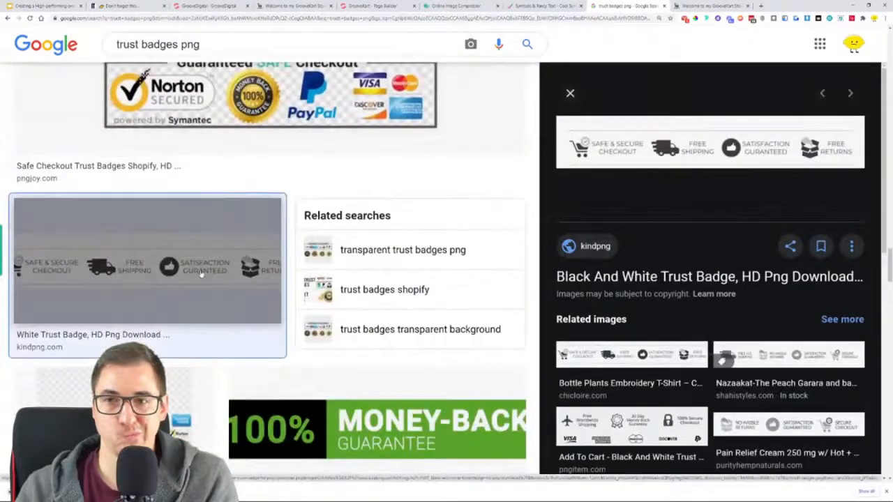
pyautogui.rightClick(752, 157)
pyautogui.click(792, 211)
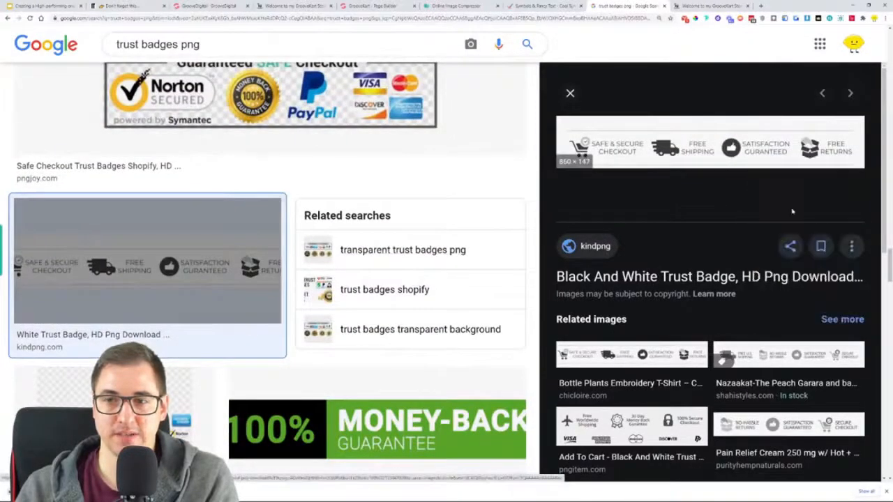
pyautogui.click(723, 7)
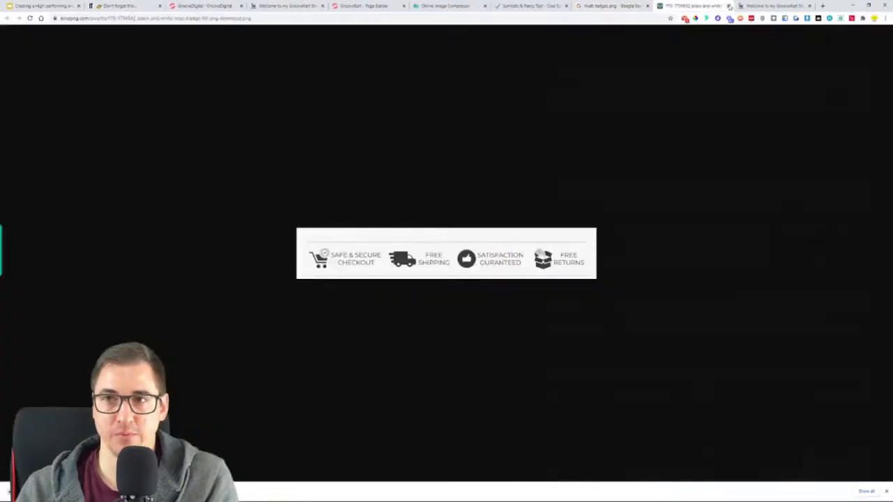
pyautogui.click(729, 6)
# Open Convertful's Secure Payments, Satisfaction Guarantee and Premium Quality badge image in its own tab and save it to Downloads
pyautogui.scroll(-6, 260, 201)
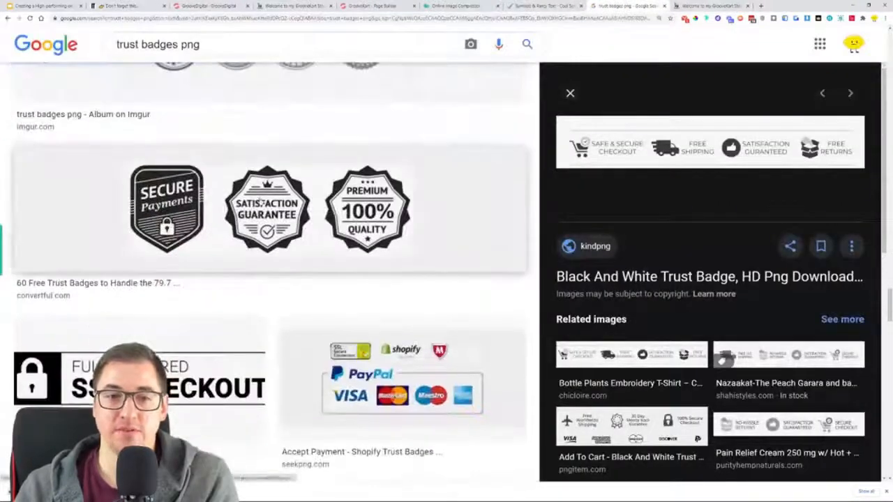
pyautogui.click(262, 203)
pyautogui.rightClick(652, 133)
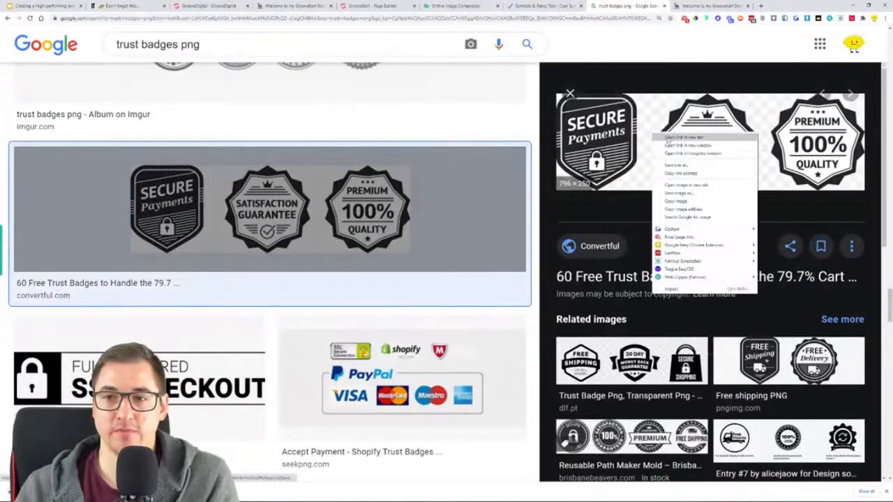
pyautogui.click(673, 185)
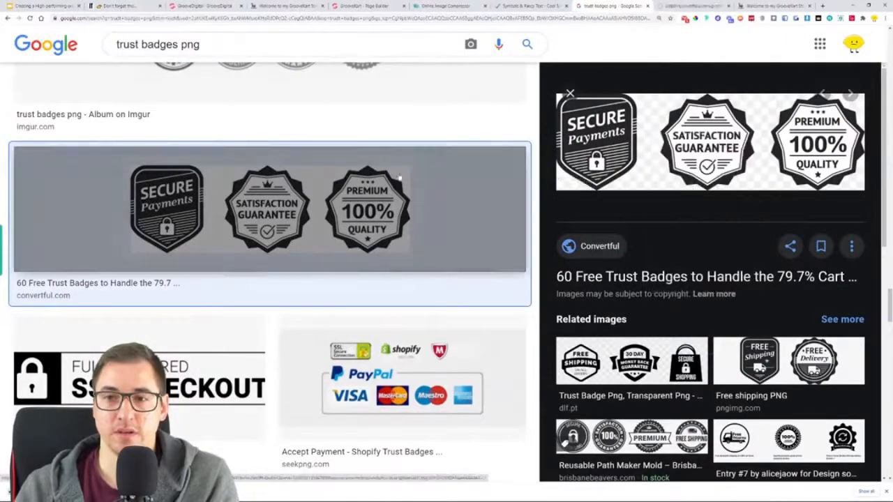
pyautogui.click(687, 7)
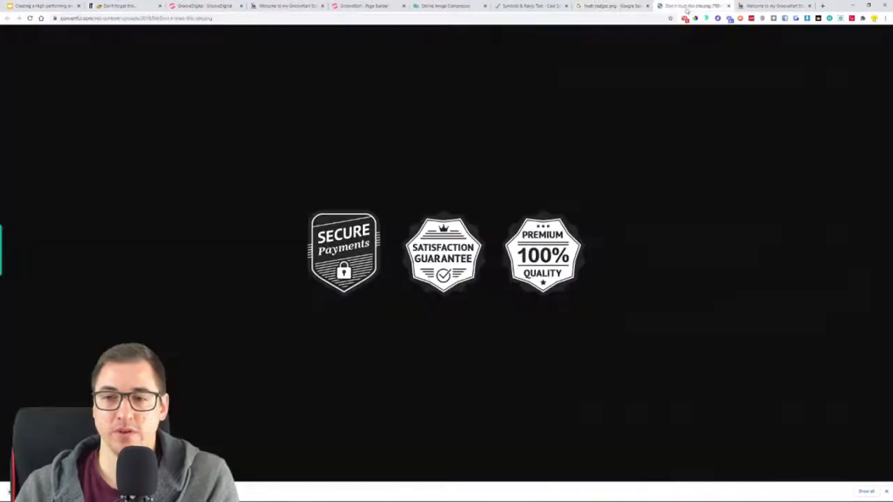
pyautogui.rightClick(384, 263)
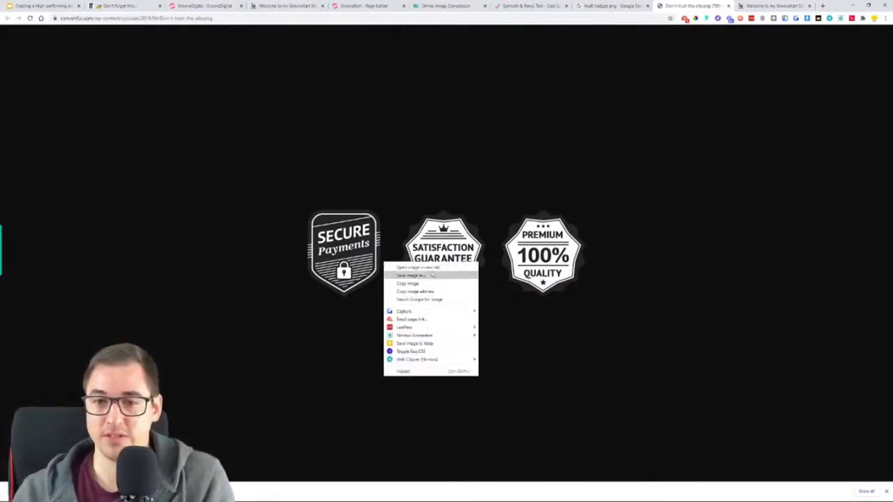
pyautogui.click(433, 276)
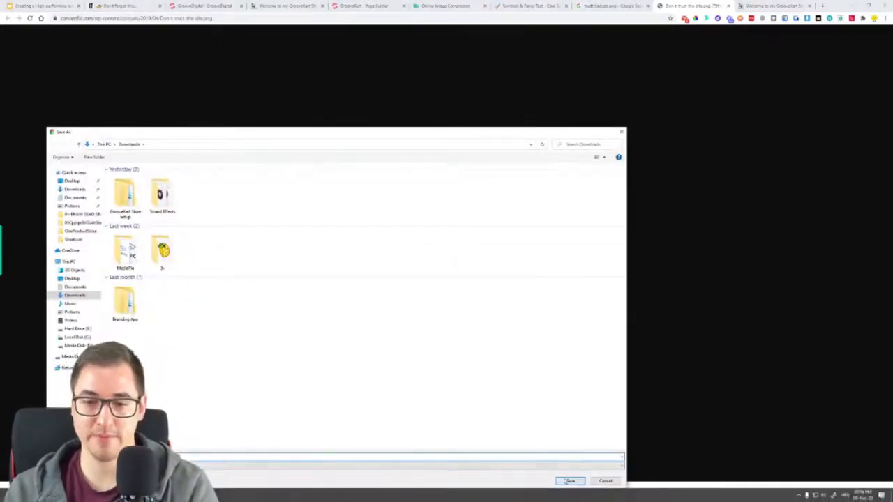
pyautogui.click(569, 480)
# Search Google for "webp to png" in a new tab and open the Ezgif.com online WebP to PNG converter
pyautogui.click(821, 5)
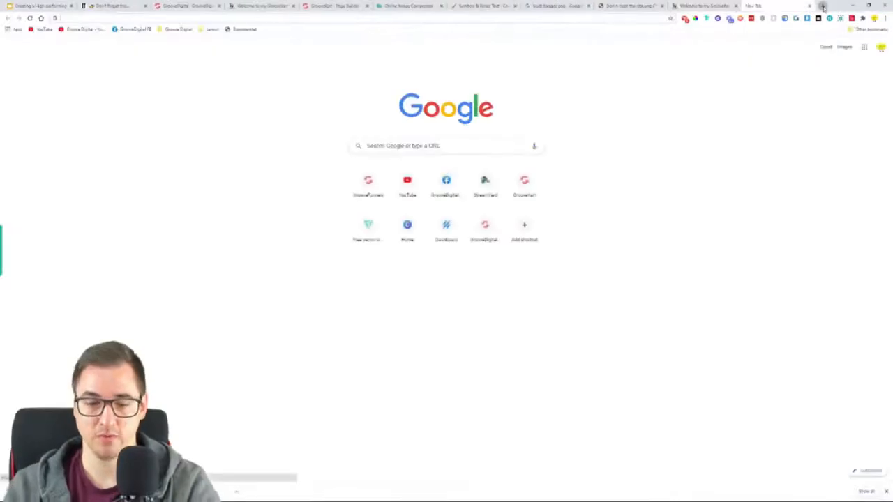
pyautogui.write('web')
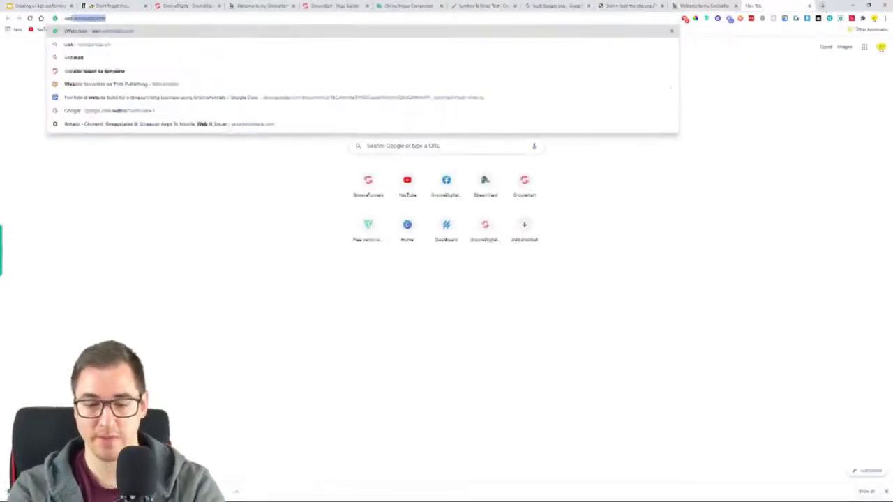
pyautogui.write('p to png')
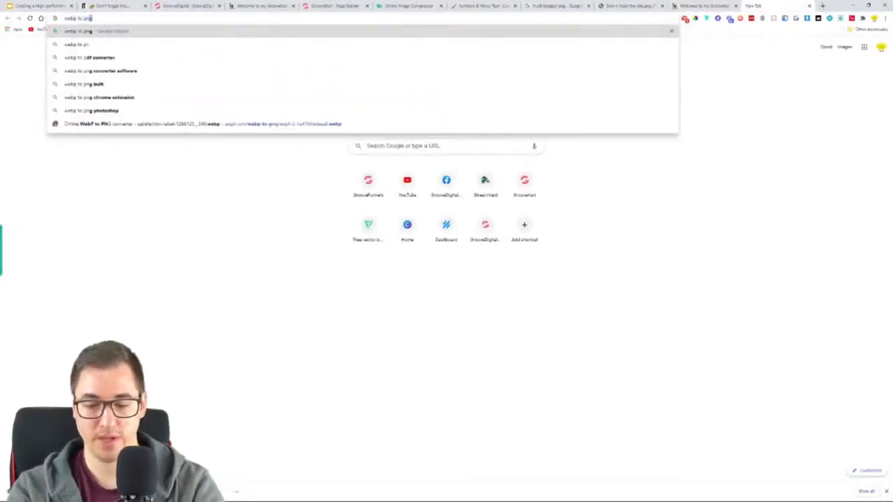
pyautogui.press('Return')
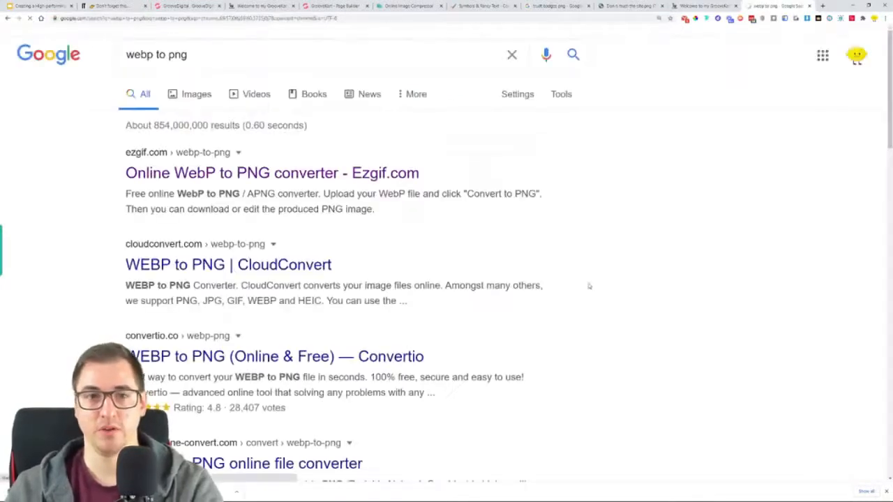
pyautogui.click(280, 174)
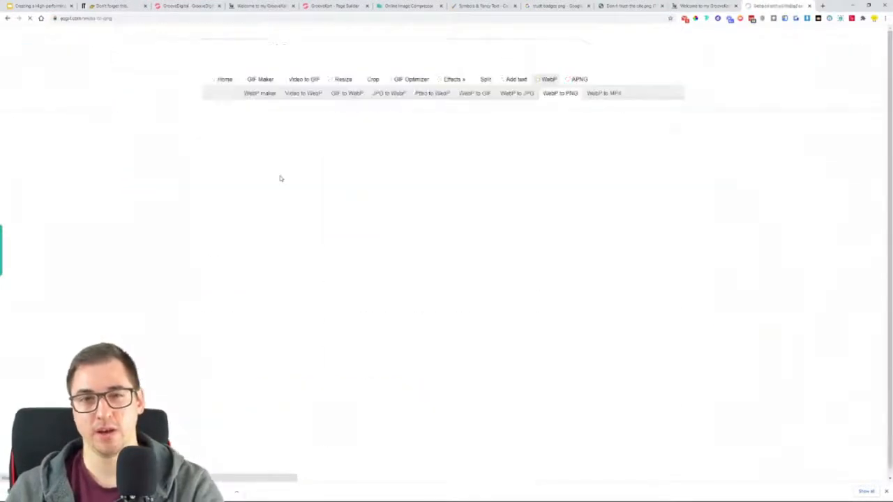
# Upload the saved trust badge image to Ezgif, convert it to PNG and save the converted file in Downloads
pyautogui.click(358, 160)
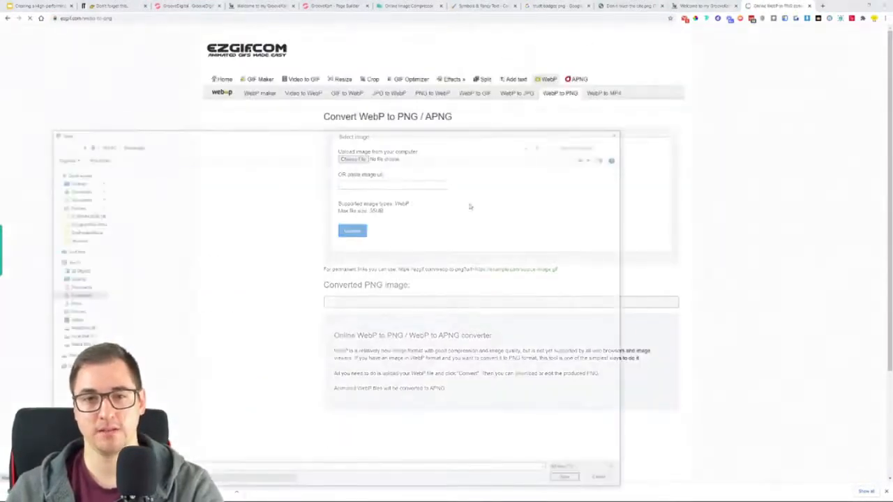
pyautogui.doubleClick(113, 200)
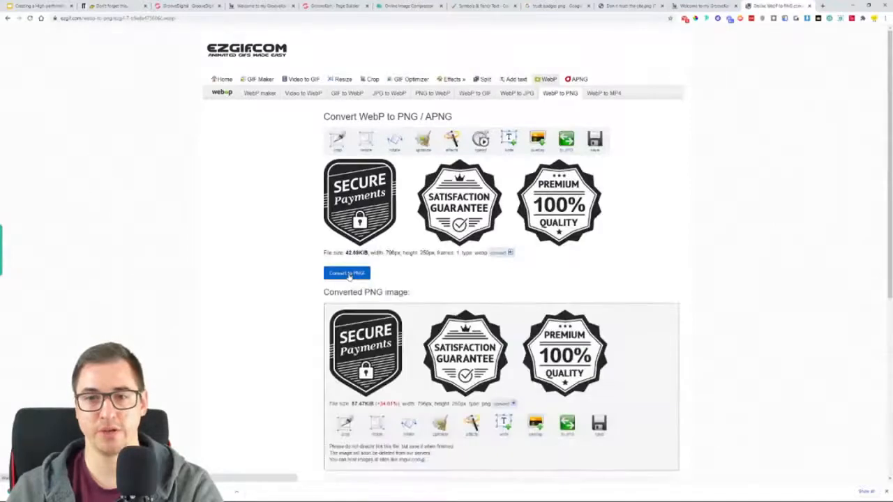
pyautogui.scroll(-3, 571, 335)
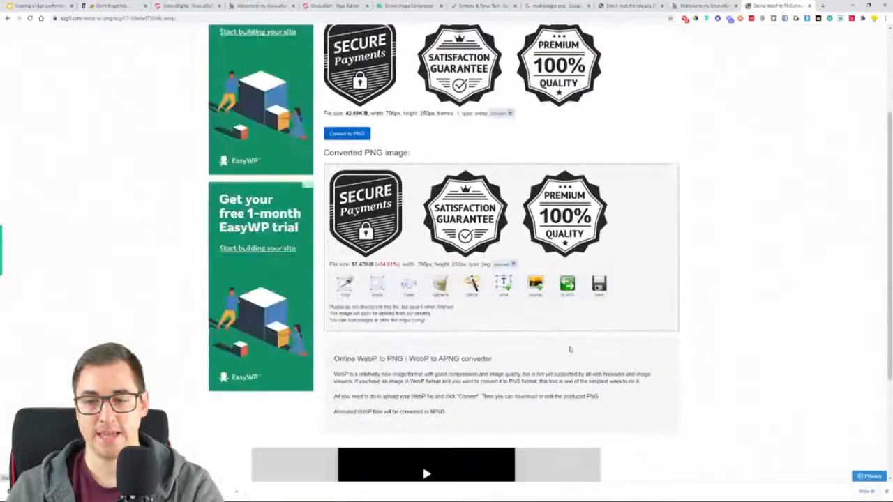
pyautogui.scroll(-2, 570, 331)
pyautogui.scroll(2, 570, 331)
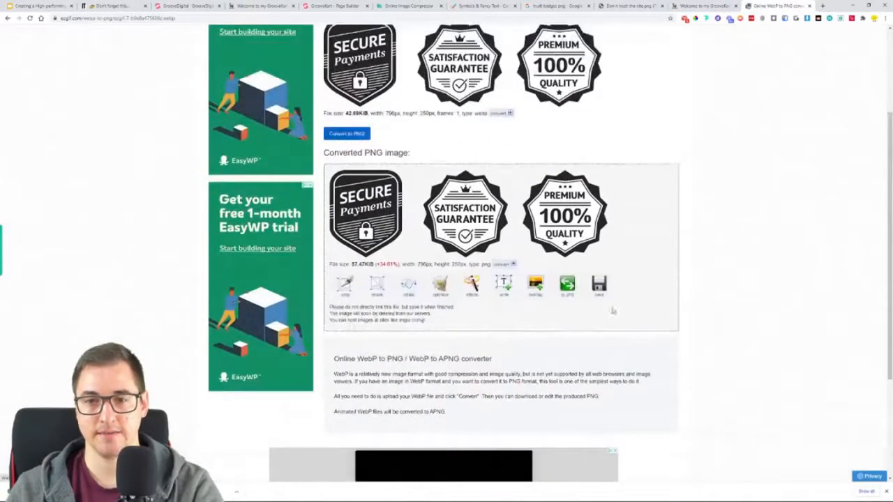
pyautogui.click(602, 296)
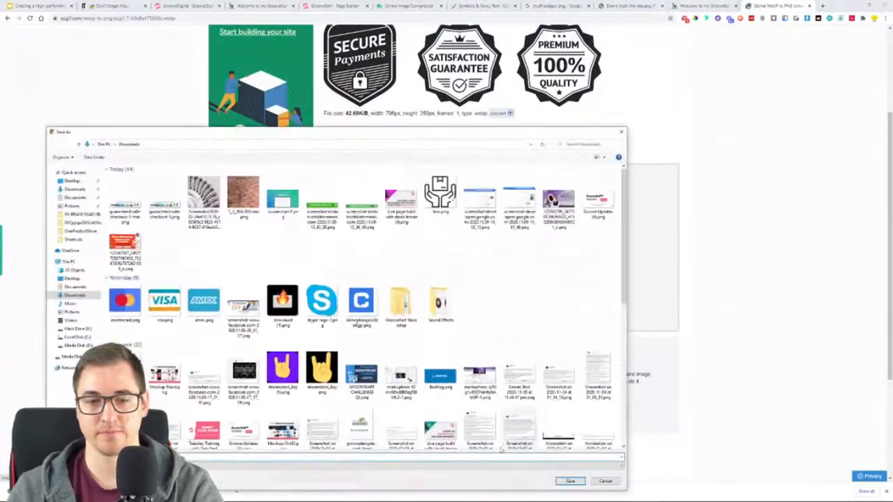
pyautogui.click(567, 479)
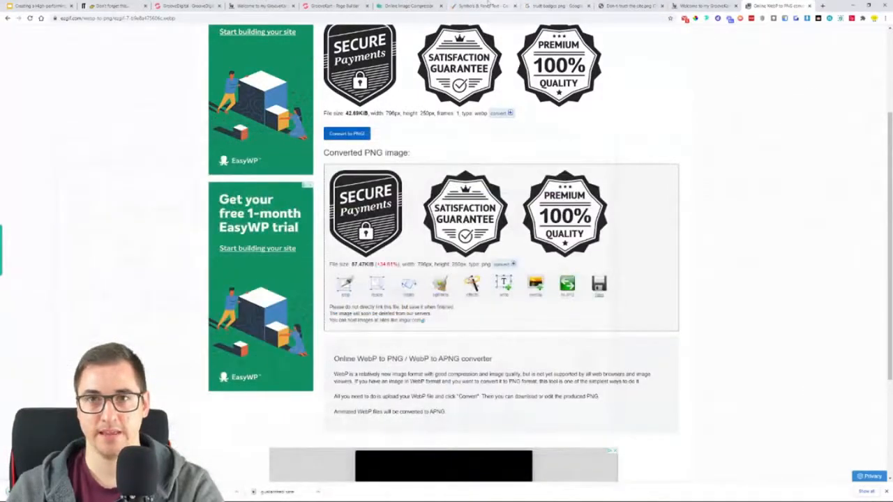
# Switch to Online Image Compressor, compress the converted trust badge PNG and save the compressed file in Downloads
pyautogui.click(488, 5)
pyautogui.click(401, 7)
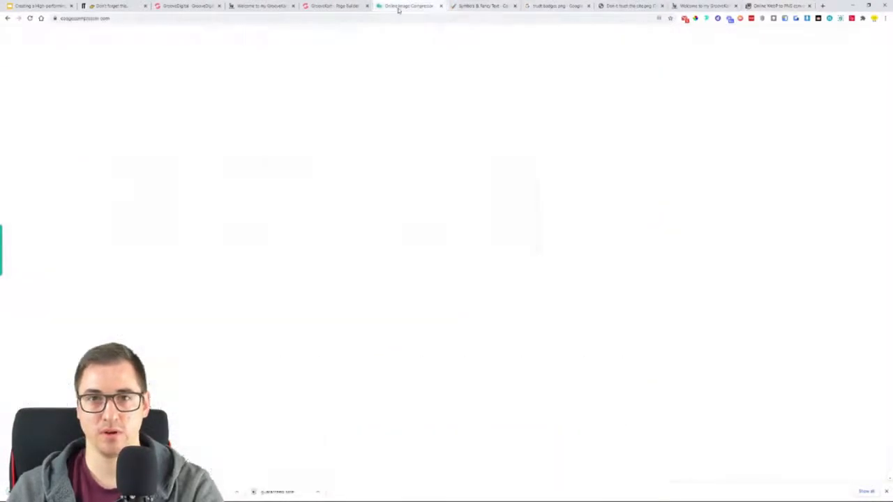
pyautogui.click(425, 104)
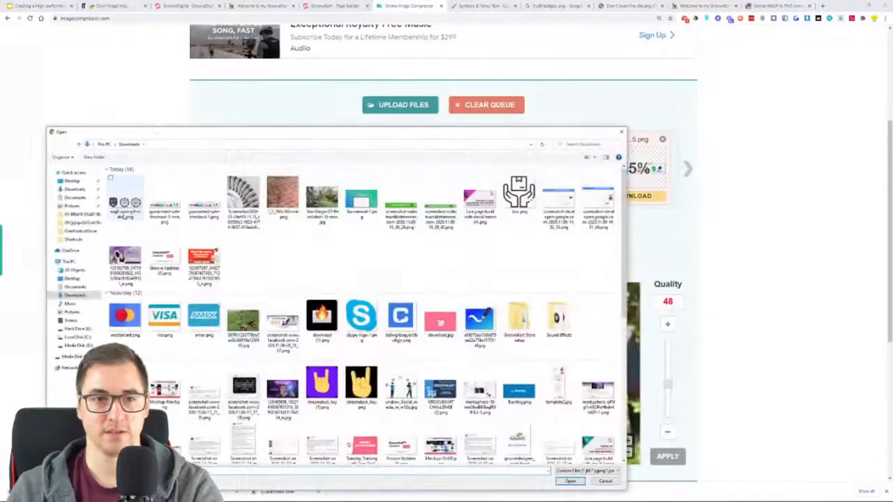
pyautogui.doubleClick(124, 197)
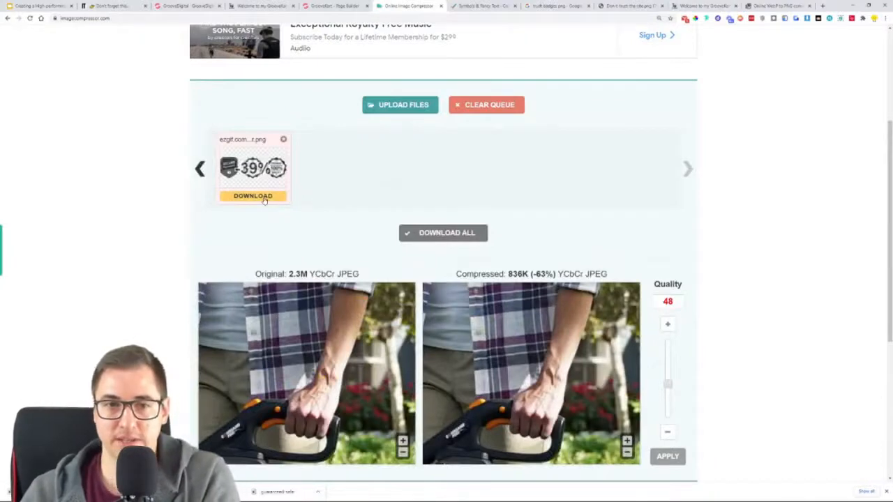
pyautogui.click(263, 197)
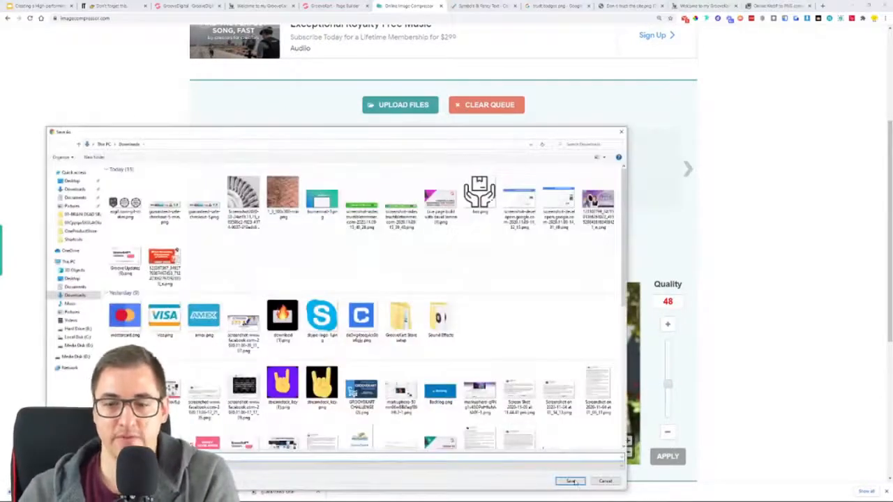
pyautogui.click(568, 480)
# Return to the GrooveKart page builder and add an Image element directly below the check-marked benefit list
pyautogui.click(327, 5)
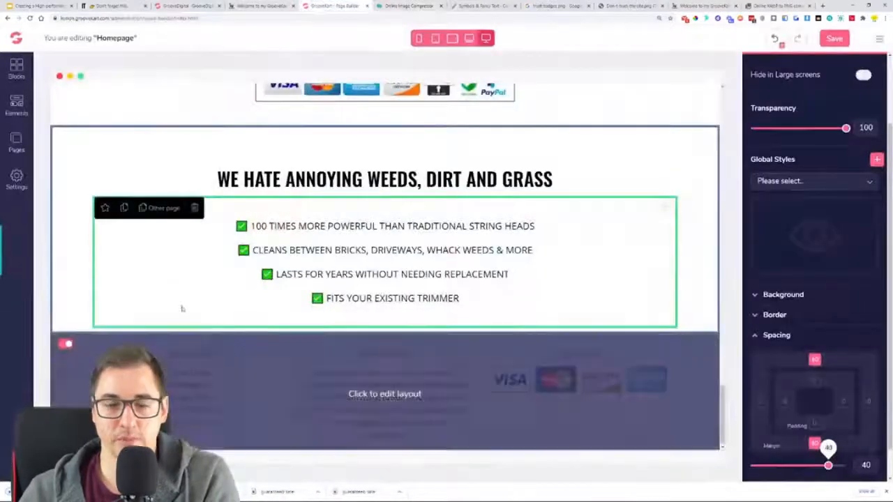
pyautogui.click(17, 105)
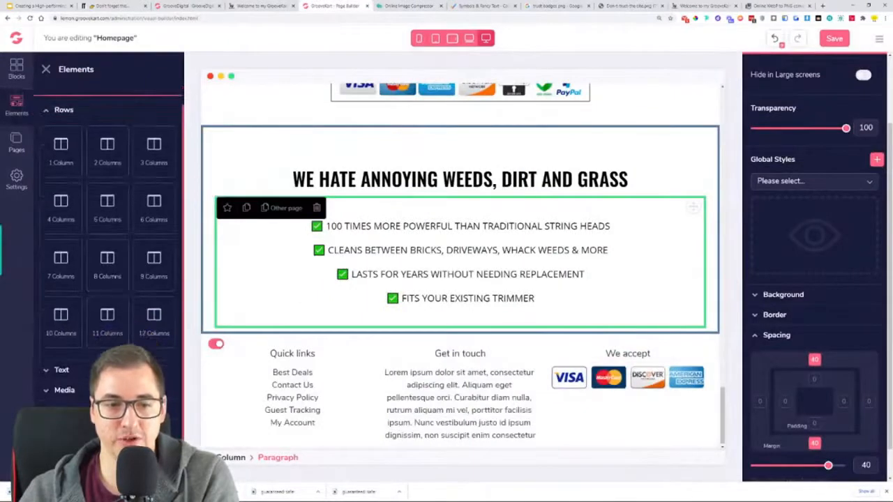
pyautogui.moveTo(79, 263); pyautogui.dragTo(488, 333)
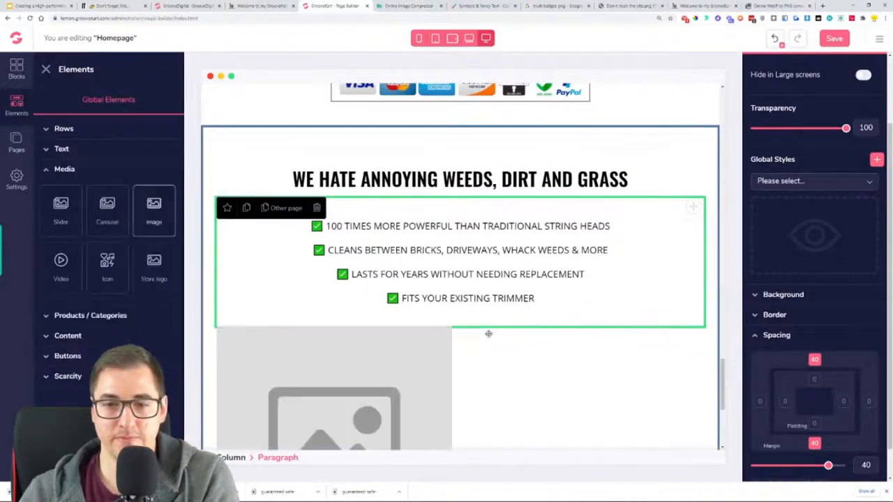
# Set the new image placeholder's block alignment to Center and open its image upload settings
pyautogui.click(406, 367)
pyautogui.scroll(-2, 451, 370)
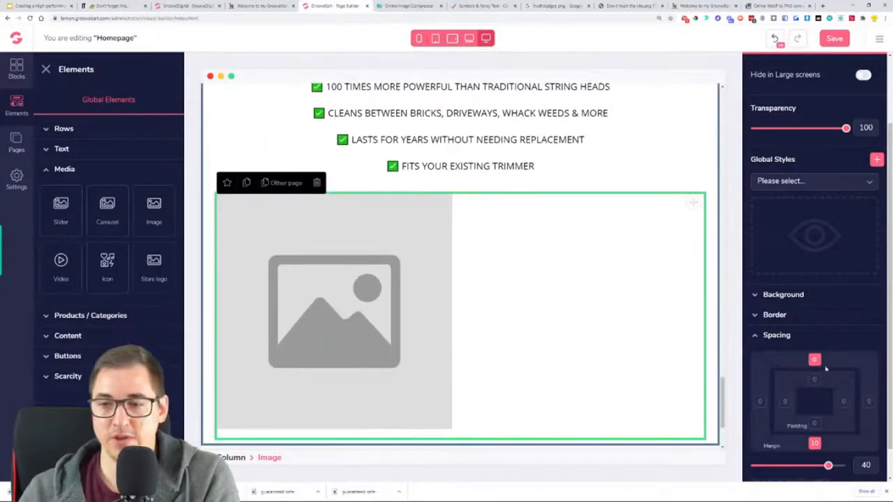
pyautogui.scroll(-1, 825, 368)
pyautogui.click(783, 301)
pyautogui.click(790, 432)
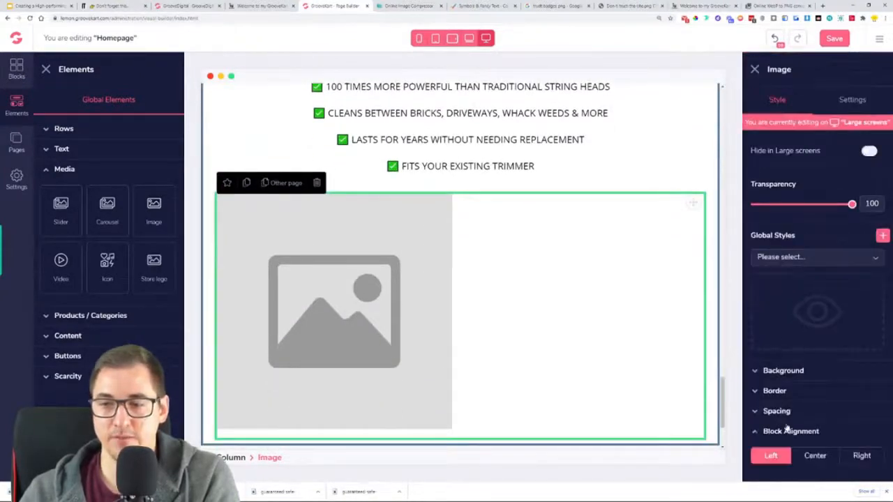
pyautogui.click(808, 456)
pyautogui.click(853, 101)
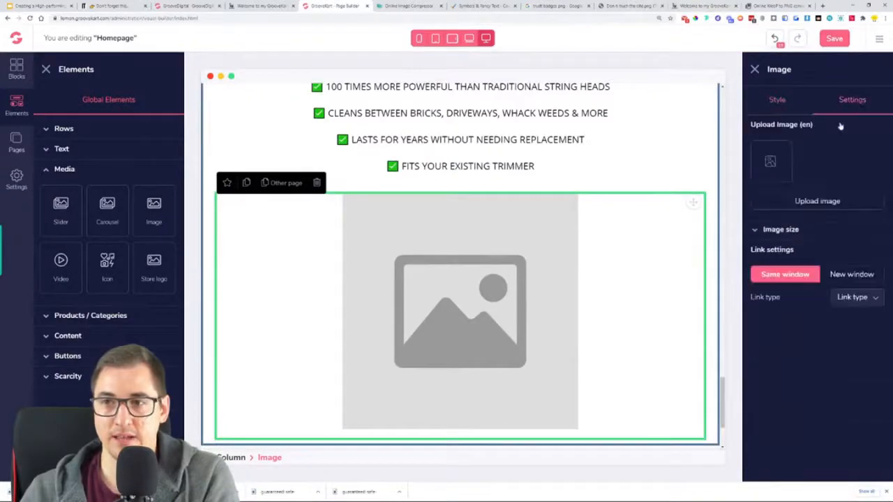
# Upload the compressed trust badge PNG from Downloads into the centered image element and switch its image size to Custom
pyautogui.click(835, 201)
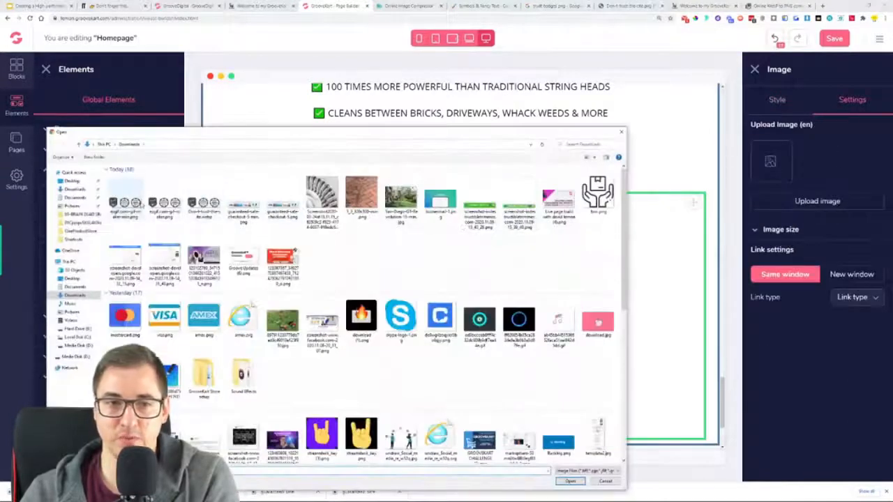
pyautogui.doubleClick(129, 201)
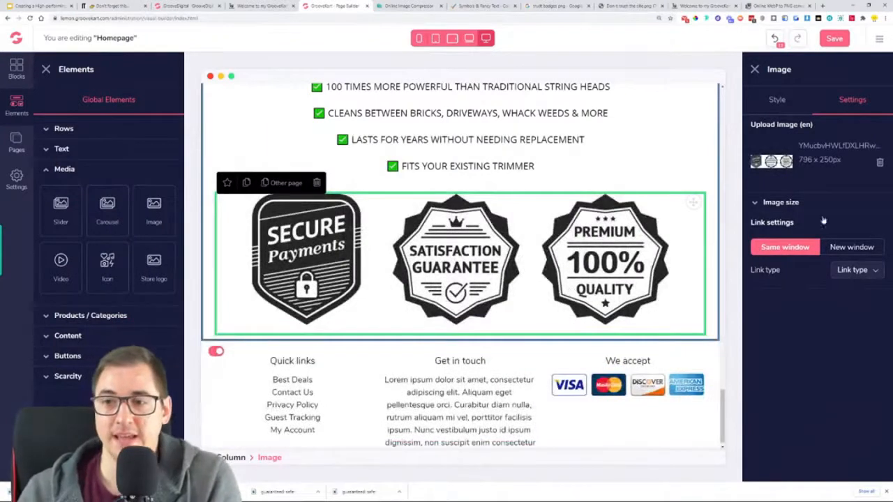
pyautogui.click(793, 203)
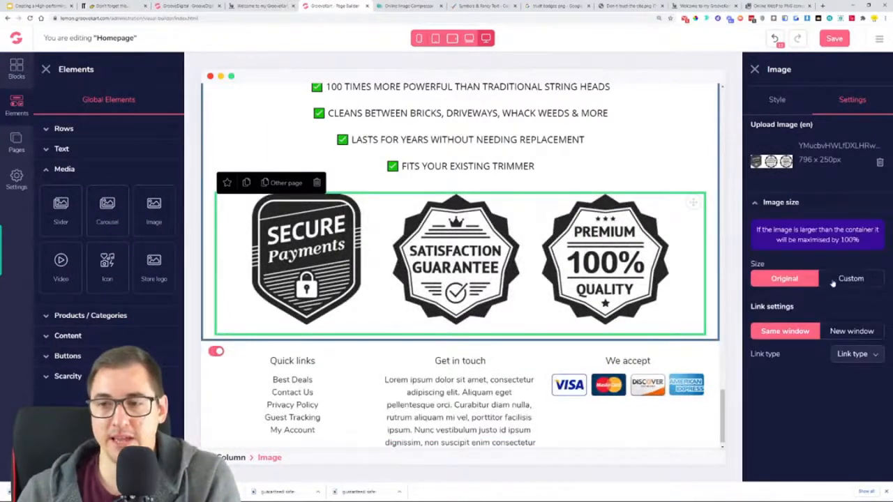
pyautogui.click(833, 280)
# Resize the trust badge image in Crop mode to a width of 430 and a height of 135
pyautogui.moveTo(789, 396); pyautogui.dragTo(767, 397)
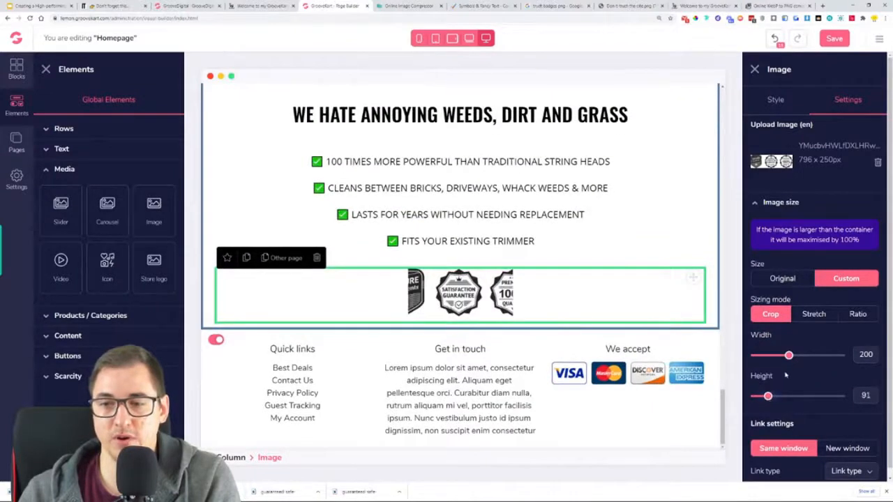
pyautogui.moveTo(790, 361); pyautogui.dragTo(806, 357)
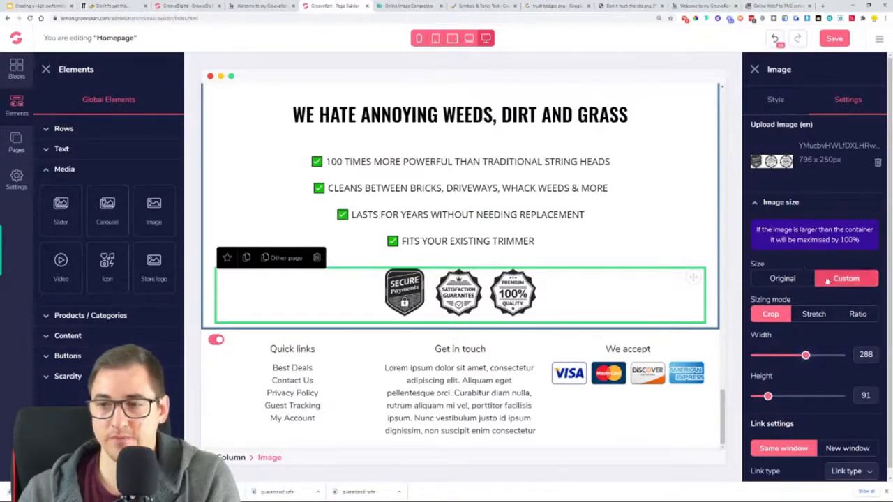
pyautogui.click(778, 101)
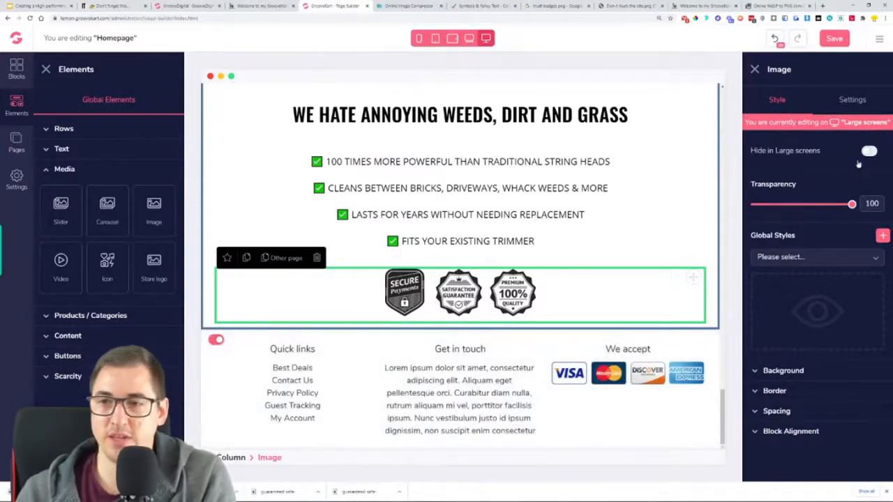
pyautogui.click(847, 101)
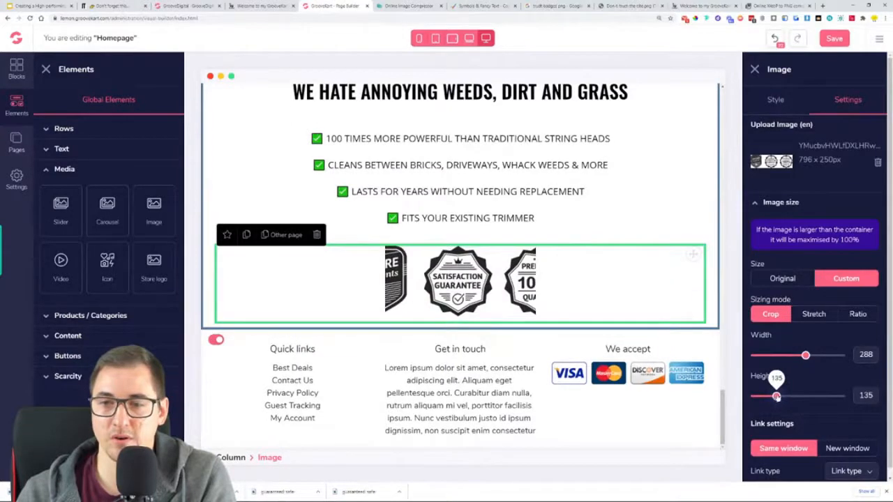
pyautogui.moveTo(806, 355); pyautogui.dragTo(834, 357)
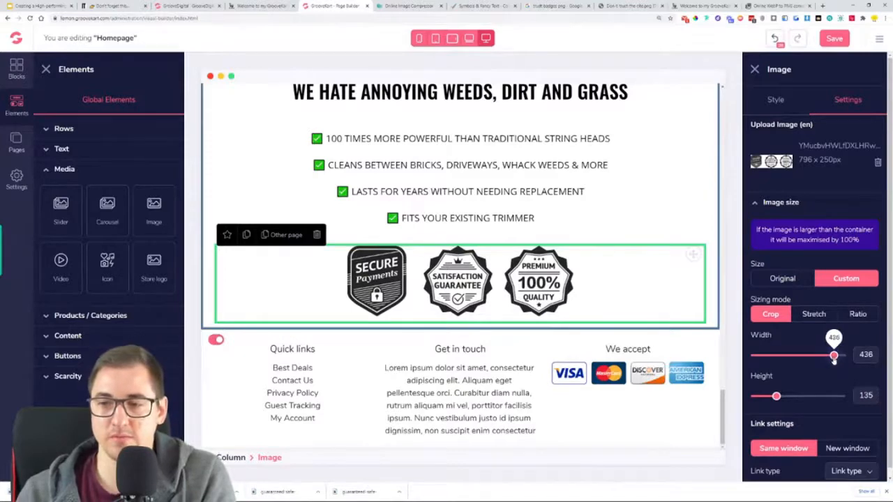
pyautogui.moveTo(833, 357); pyautogui.dragTo(832, 357)
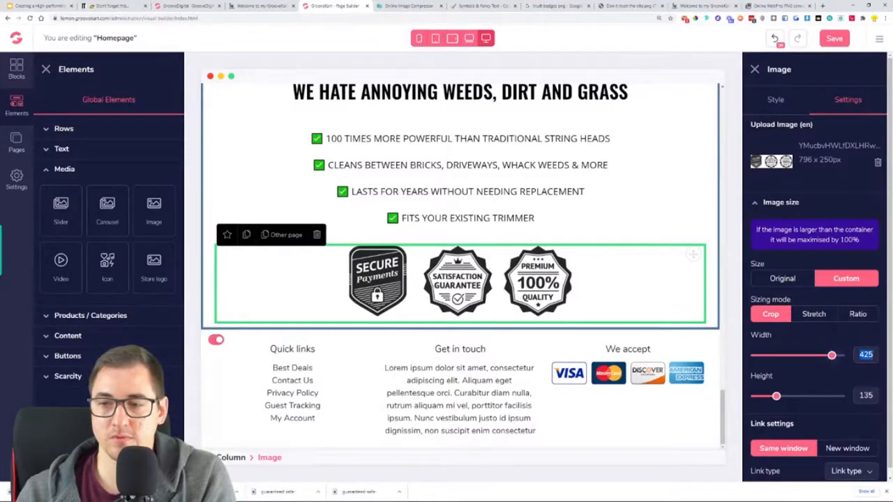
pyautogui.write('430')
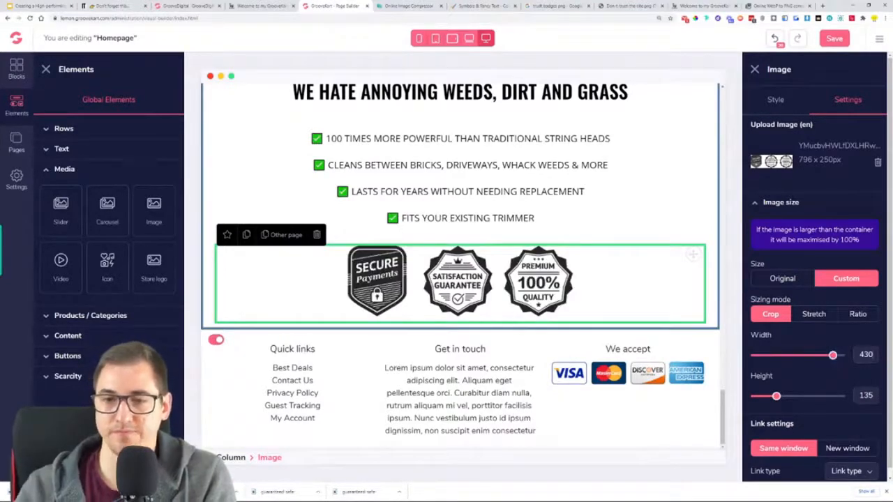
# Save the homepage and review its sections from the hero banner down to the trust badges and footer
pyautogui.click(827, 43)
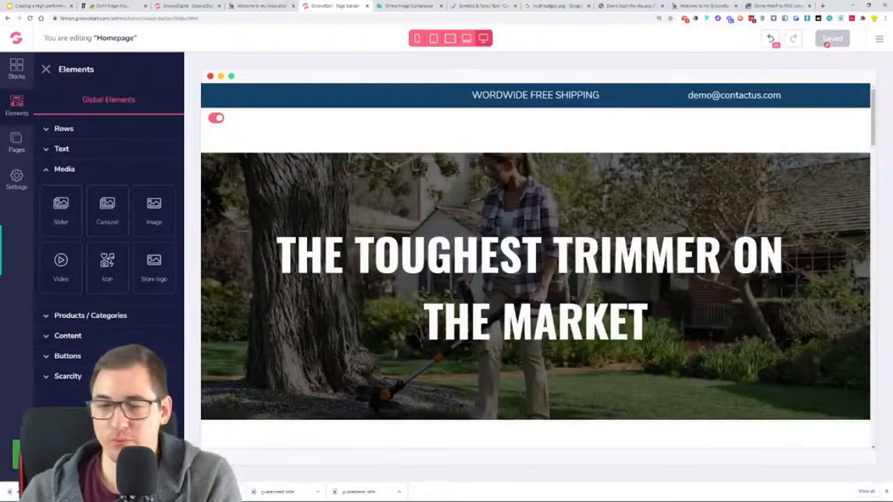
pyautogui.scroll(-7, 425, 216)
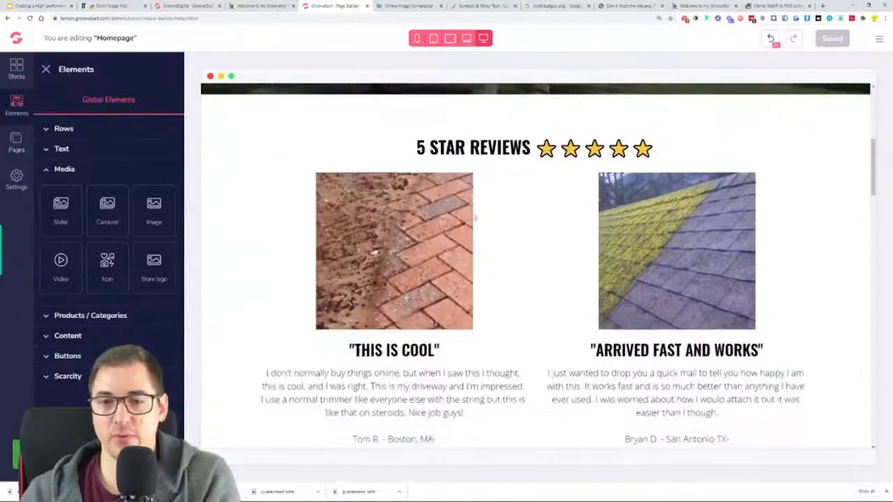
pyautogui.scroll(-3, 429, 183)
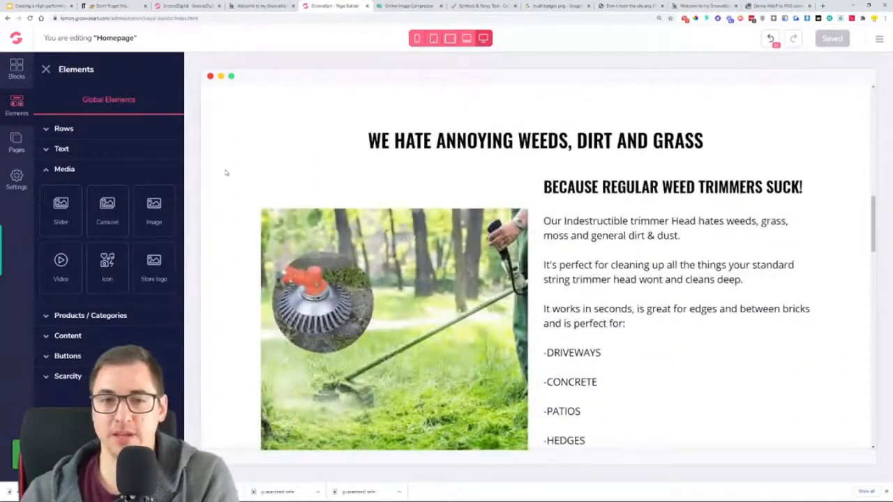
pyautogui.scroll(-6, 246, 160)
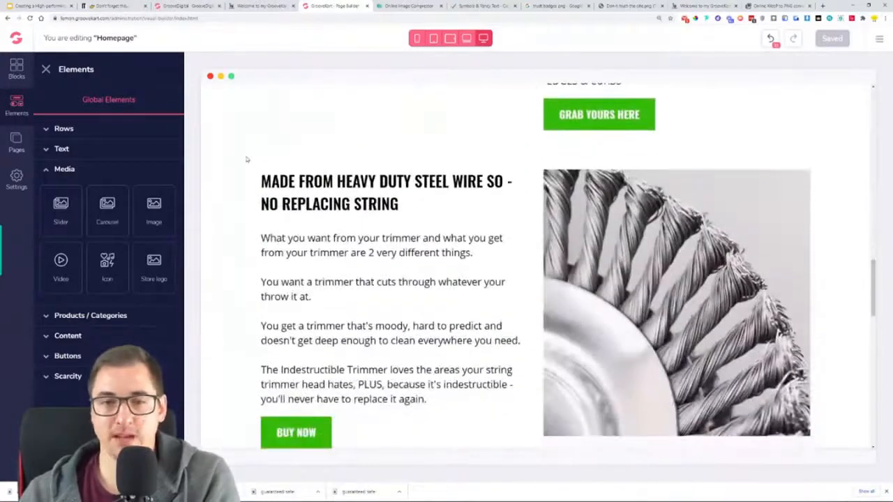
pyautogui.scroll(-1, 246, 162)
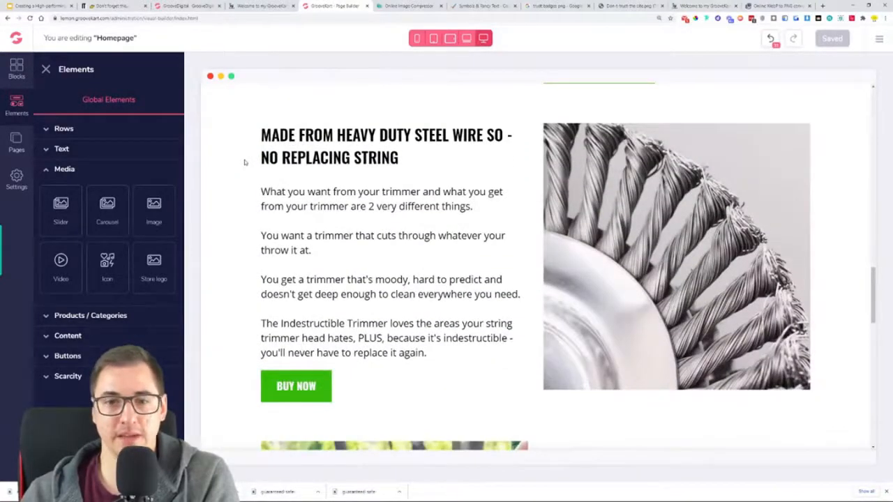
pyautogui.scroll(-4, 245, 162)
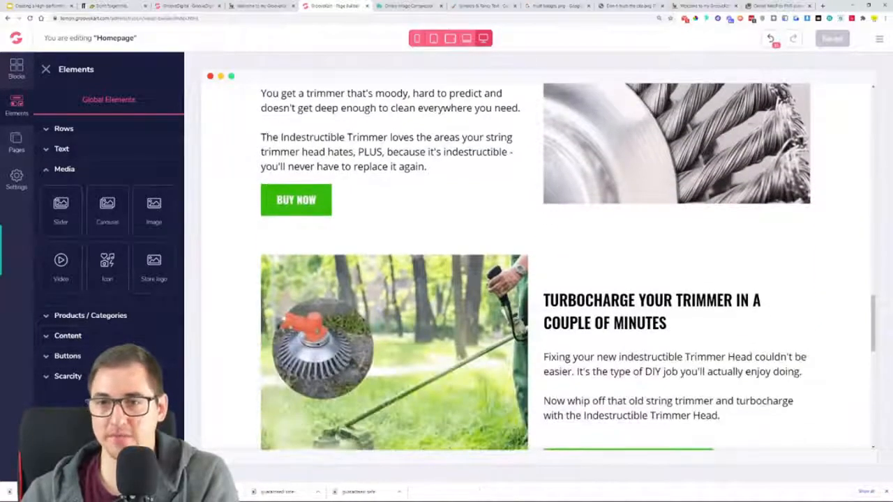
pyautogui.scroll(-13, 444, 337)
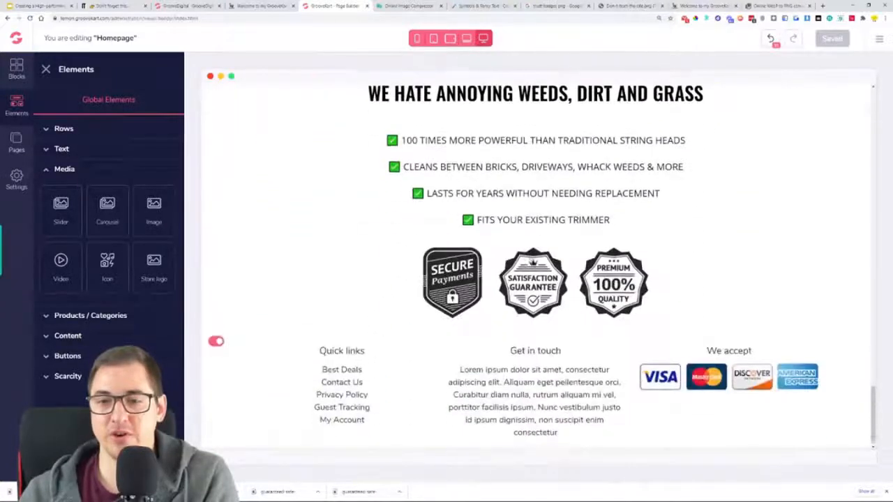
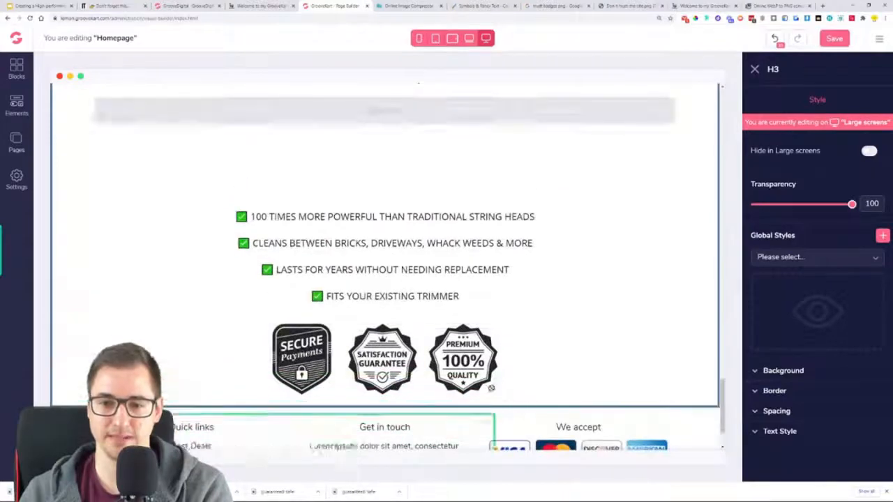
# Set the heading below the trust badges to text size 30 and replace its text with "CAN YOUR TRIMMER DO THIS?"
pyautogui.click(779, 431)
pyautogui.scroll(-2, 788, 418)
pyautogui.moveTo(777, 370); pyautogui.dragTo(772, 371)
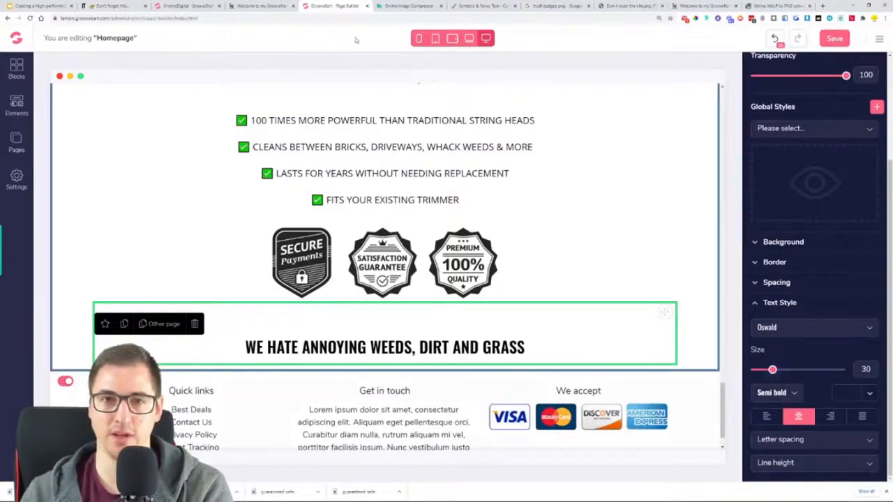
pyautogui.tripleClick(415, 345)
pyautogui.write('CAN YOUR TRIMMER DO THIS?')
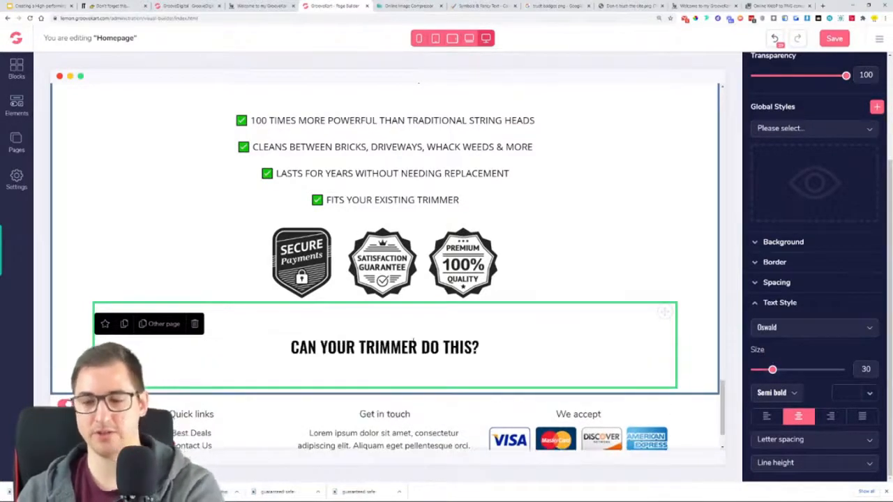
pyautogui.press('BackSpace')
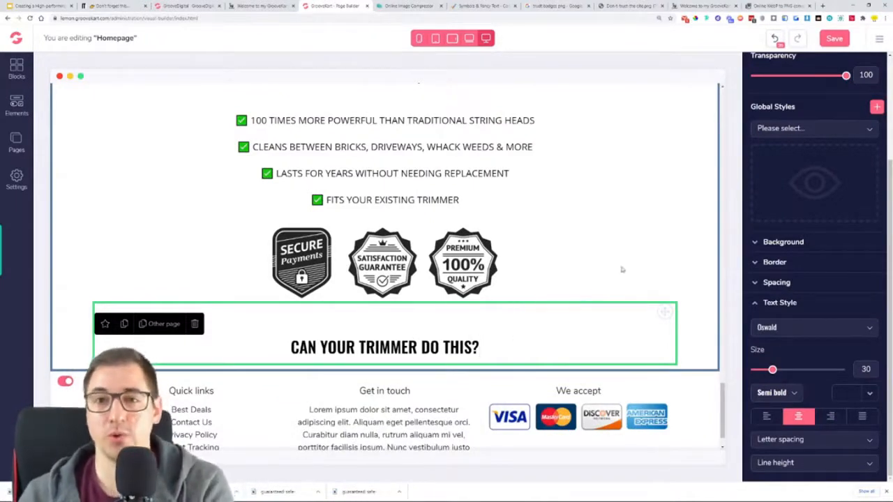
# Switch to the finished demo store and check the animated trimmer image beneath its "CAN YOUR TRIMMER DO THIS?" heading
pyautogui.click(262, 6)
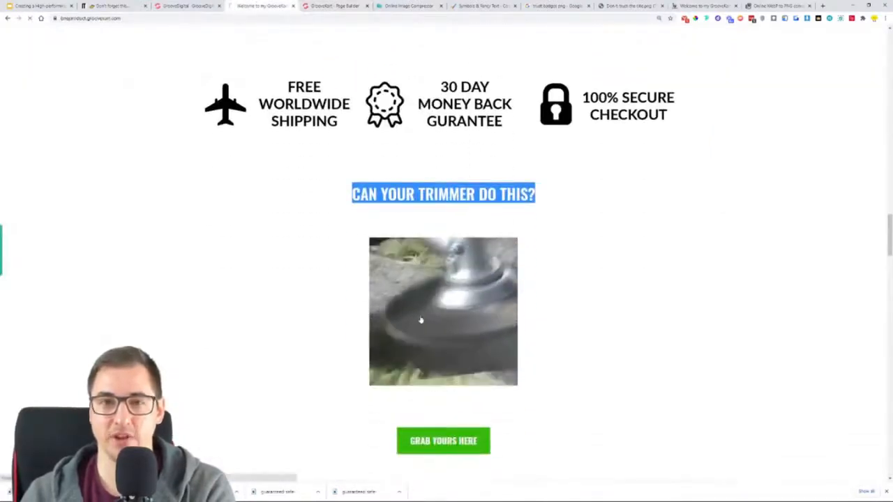
pyautogui.press('F5')
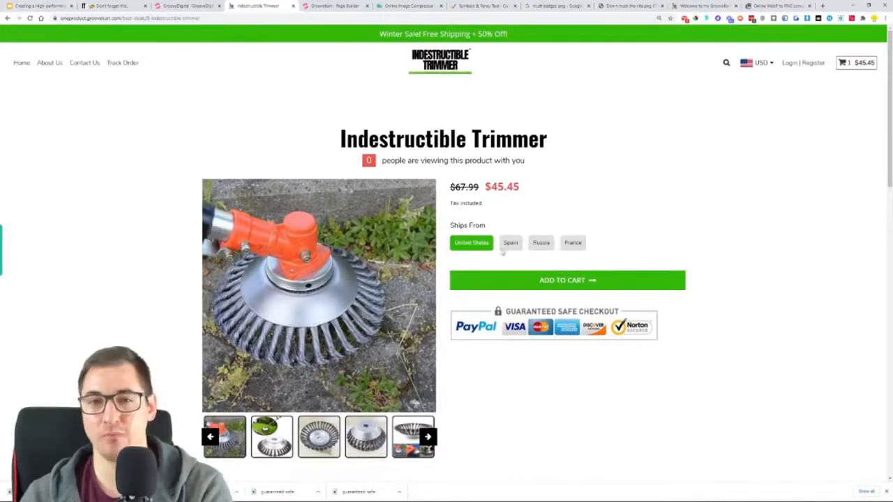
pyautogui.click(7, 18)
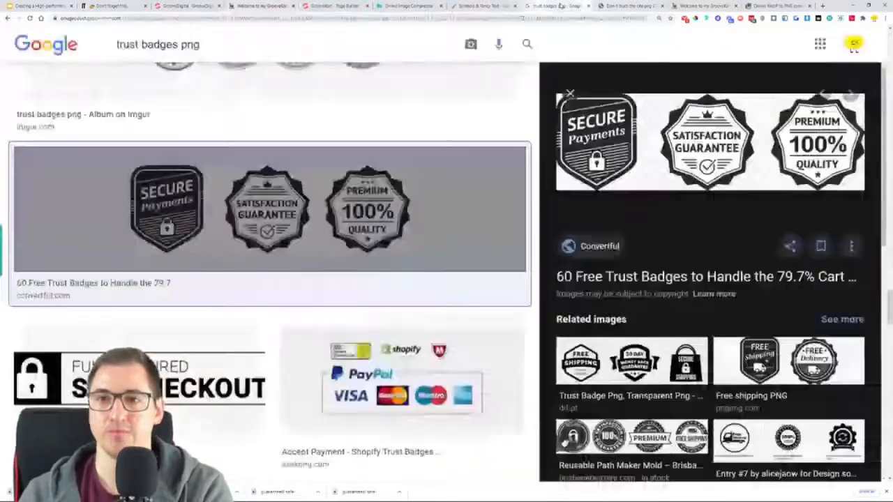
# Switch to the Google tab, search for "gifyu" and show all web results instead of images
pyautogui.click(554, 5)
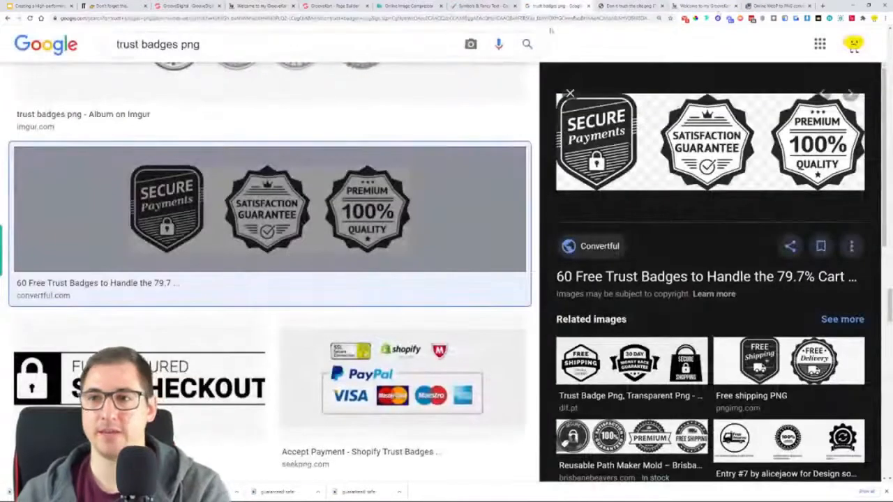
pyautogui.tripleClick(258, 39)
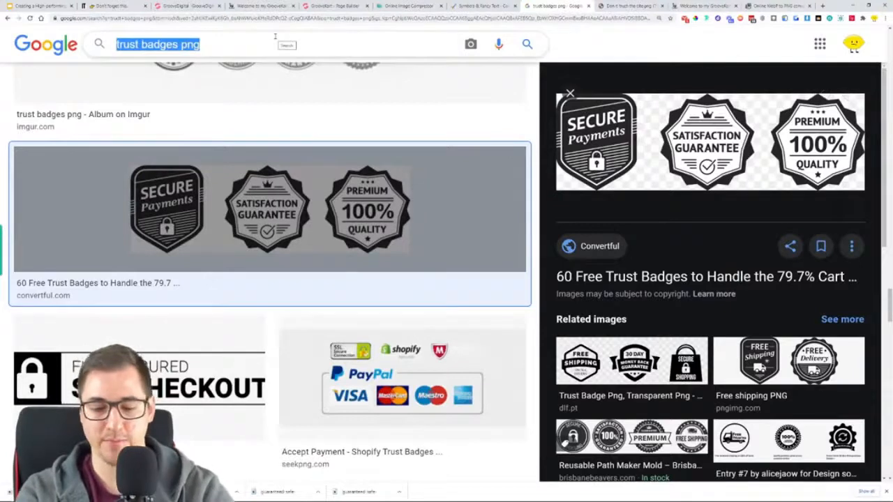
pyautogui.write('gifyu')
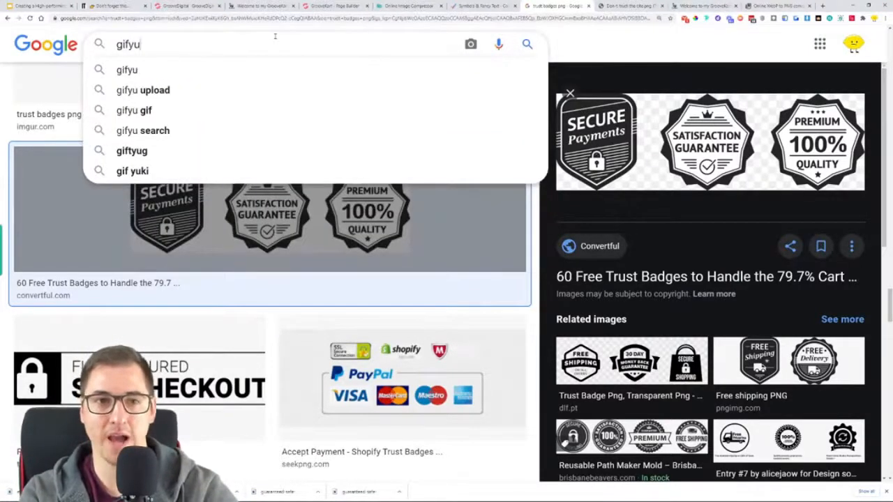
pyautogui.press('Return')
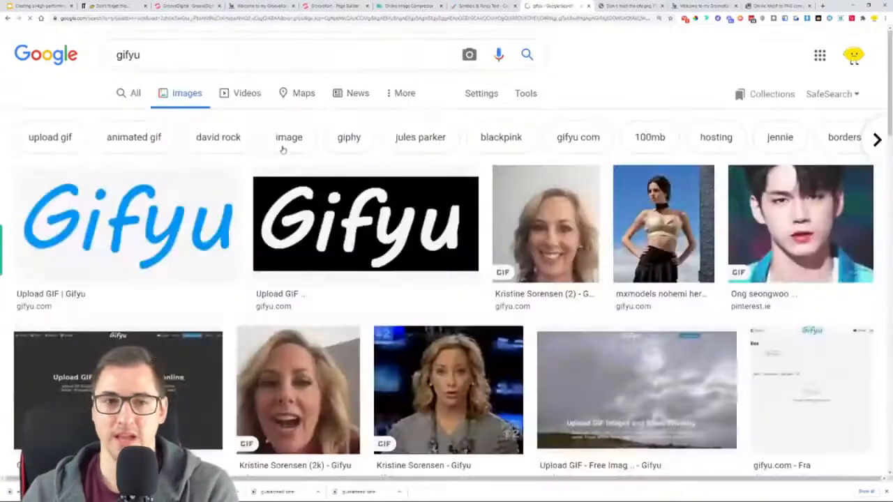
pyautogui.click(131, 93)
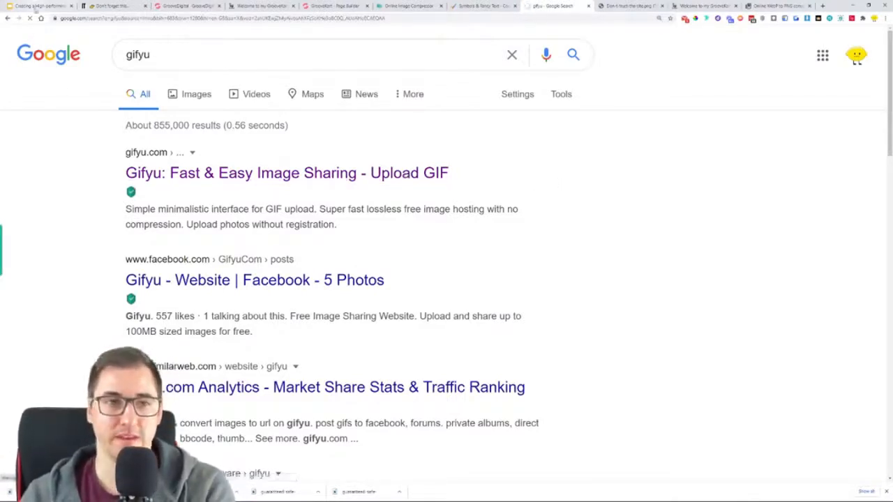
# Open the Gifyu upload site from the search results in a new tab and dismiss the browser's downloads bar
pyautogui.rightClick(223, 167)
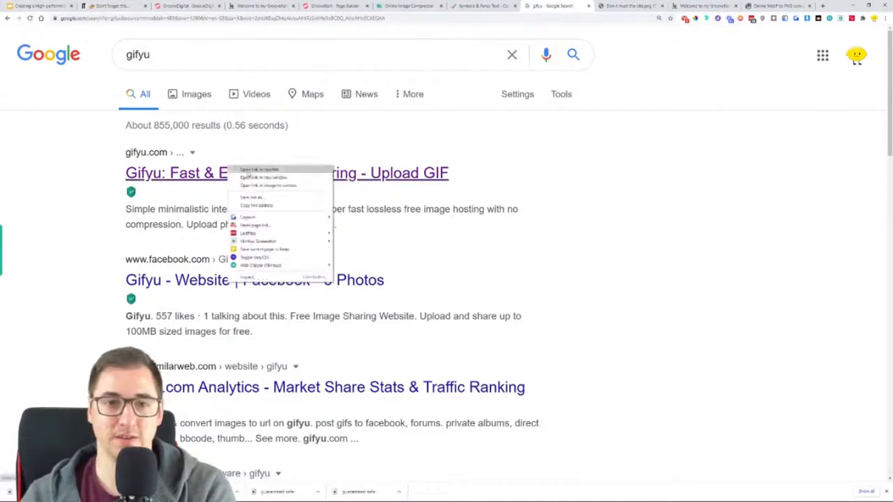
pyautogui.click(248, 172)
pyautogui.click(573, 7)
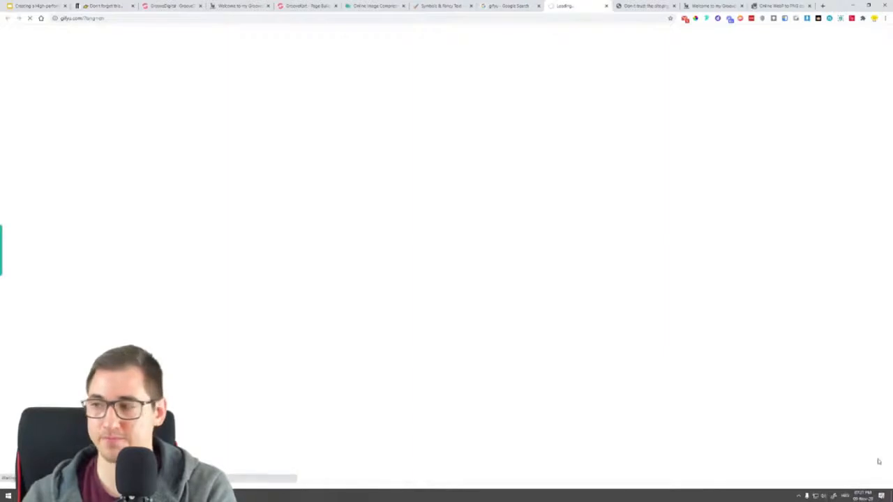
pyautogui.click(885, 492)
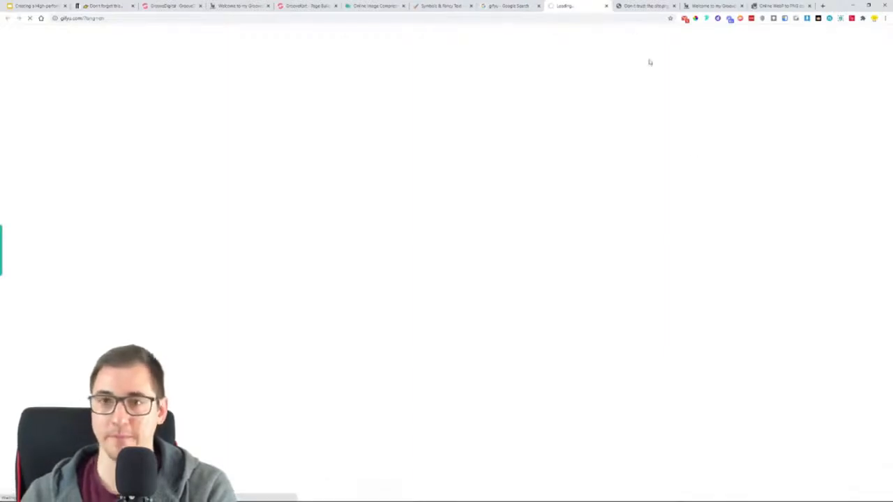
pyautogui.click(516, 6)
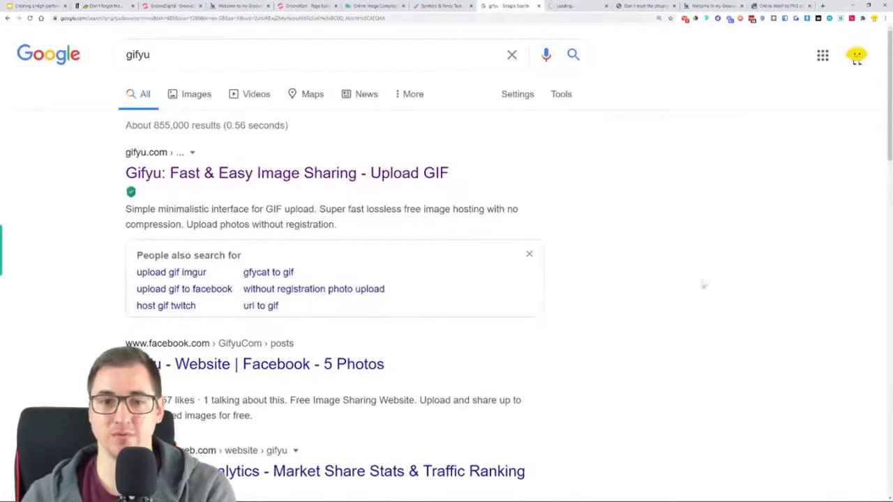
pyautogui.scroll(-1, 656, 207)
pyautogui.scroll(1, 656, 207)
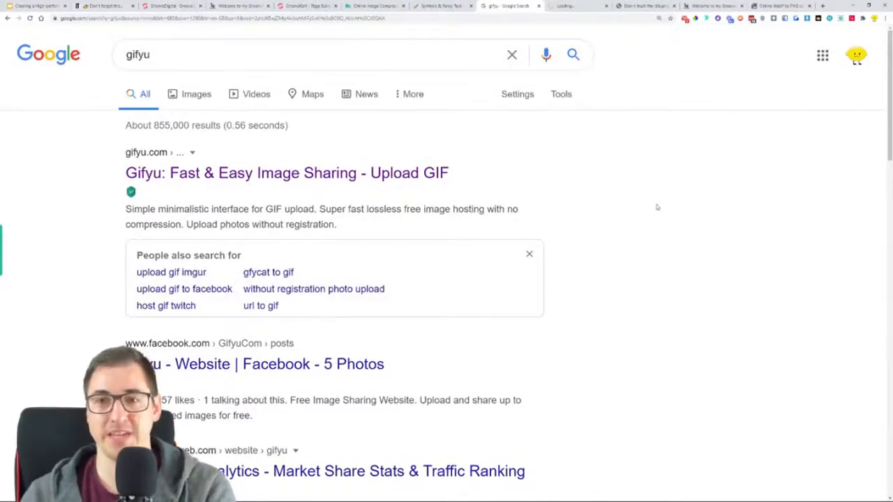
pyautogui.scroll(-5, 657, 207)
pyautogui.scroll(5, 664, 204)
# Close the Gifyu tab that is still loading and search Google for "gif hosting"
pyautogui.click(339, 59)
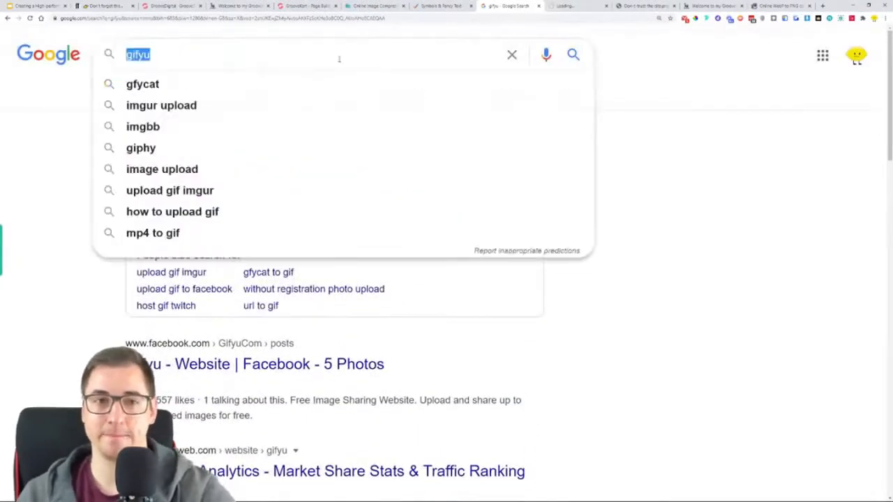
pyautogui.click(584, 6)
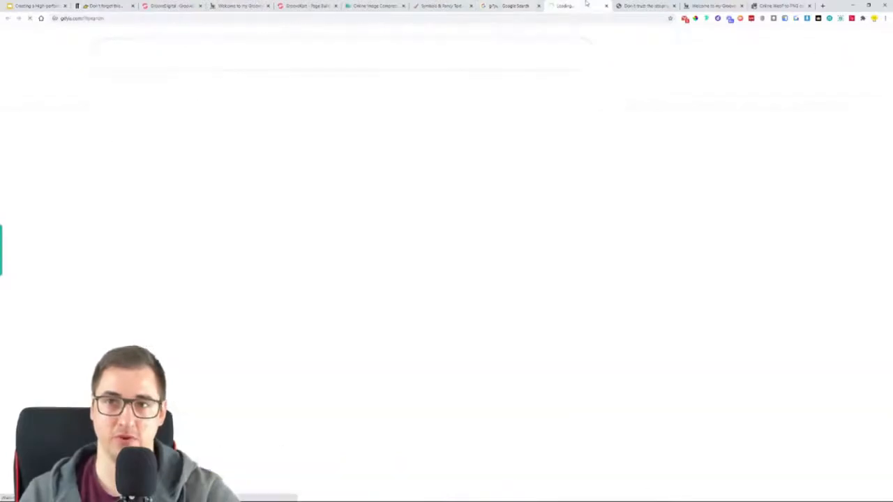
pyautogui.click(604, 6)
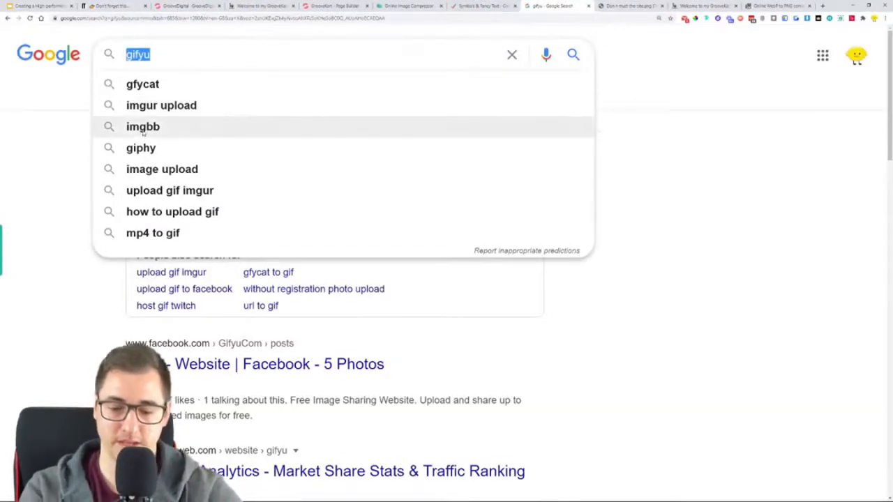
pyautogui.write('gif hos')
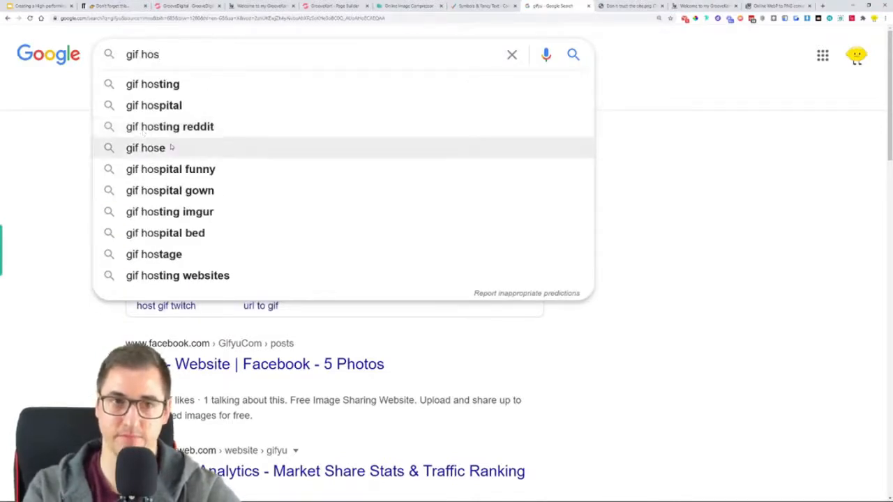
pyautogui.click(159, 84)
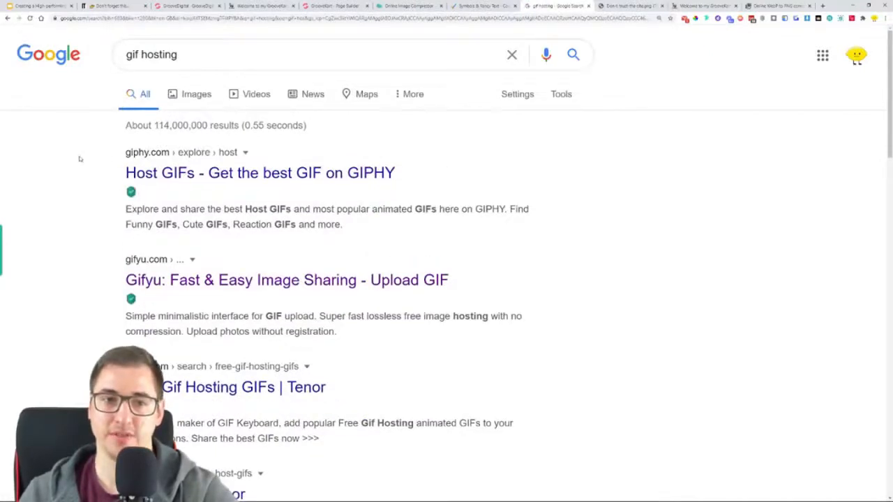
# Look through the GIF hosting results, open the Gifyu upload site in a new tab and switch to it
pyautogui.scroll(-1, 81, 183)
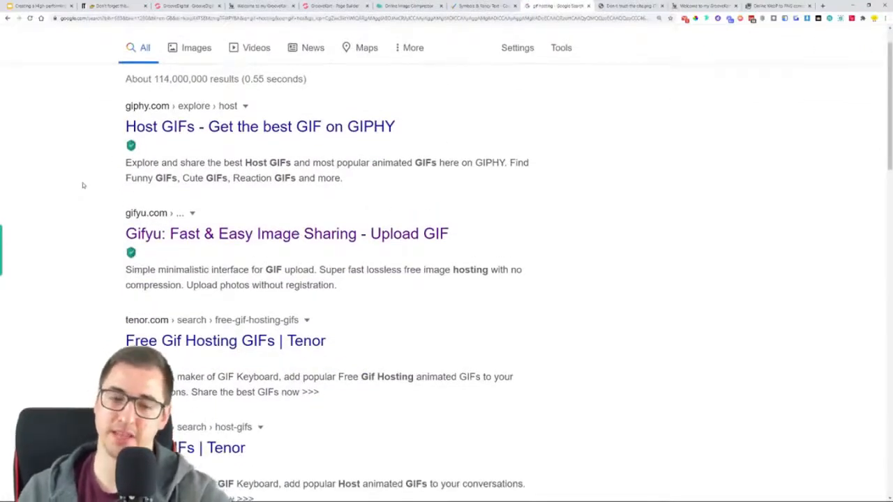
pyautogui.scroll(-2, 82, 185)
pyautogui.scroll(2, 82, 189)
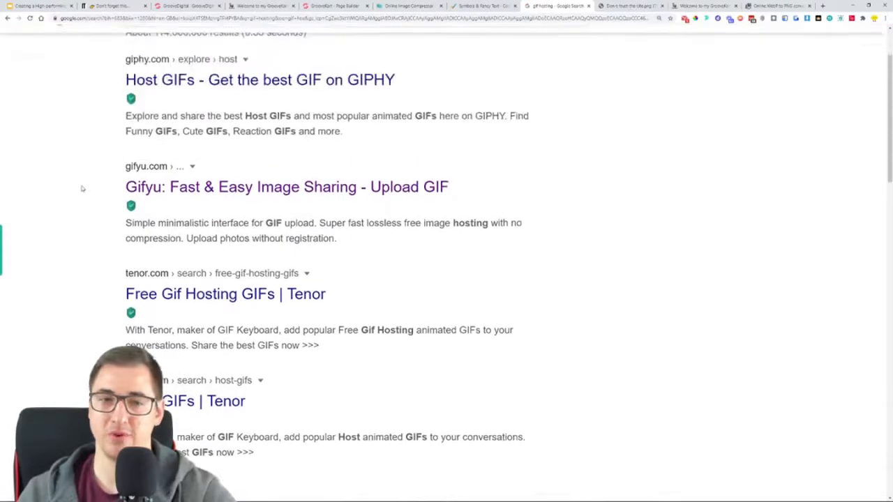
pyautogui.middleClick(235, 196)
pyautogui.click(558, 6)
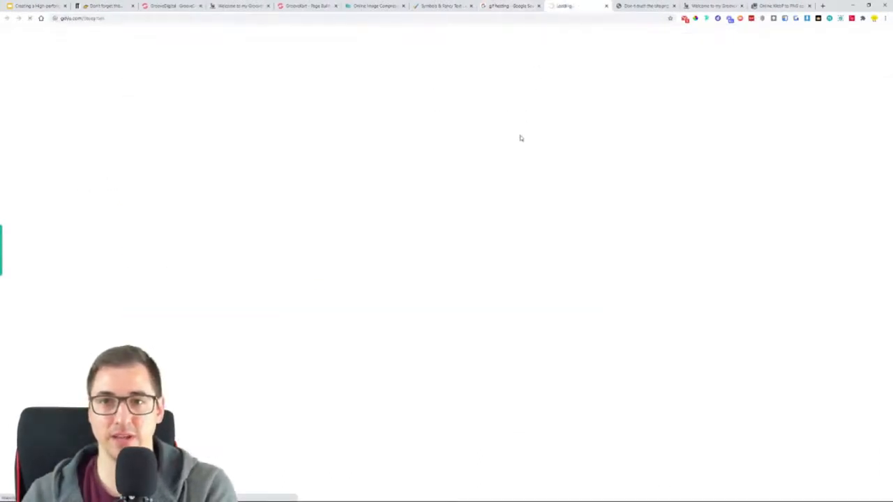
# Return to the "gif hosting" results and open the SENDEYO file hosting result further down the list
pyautogui.click(507, 6)
pyautogui.scroll(-4, 90, 212)
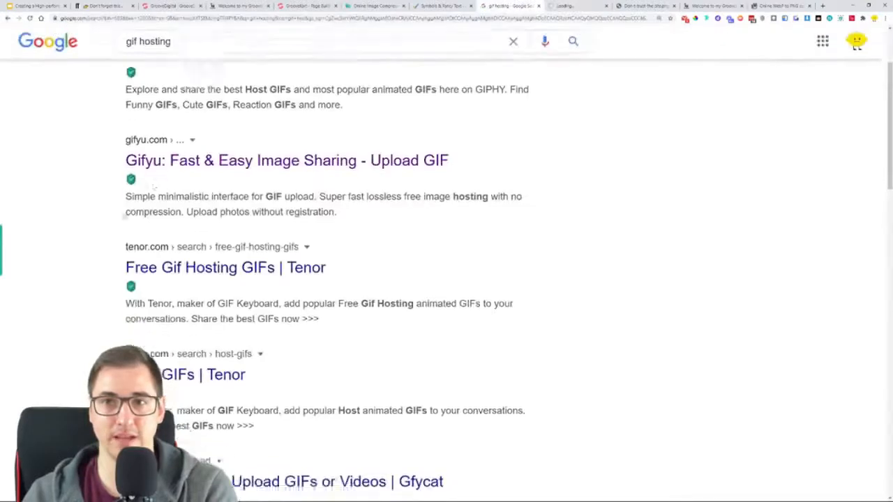
pyautogui.scroll(-3, 216, 235)
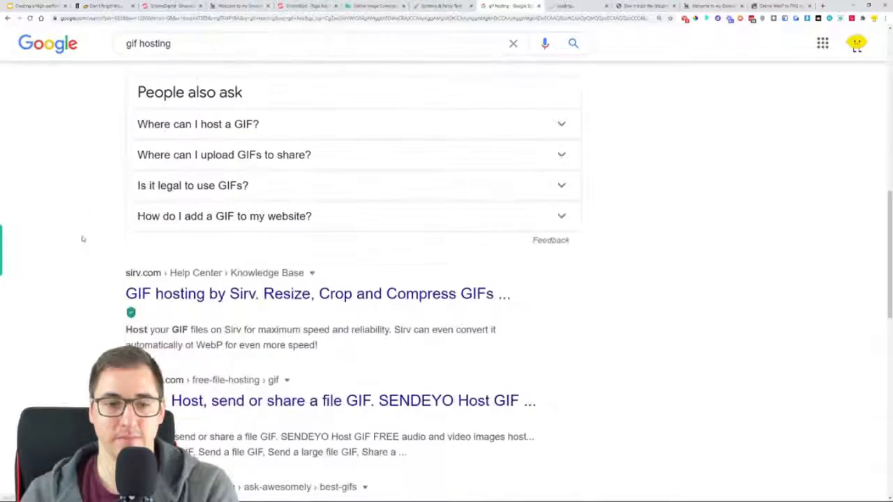
pyautogui.scroll(-1, 82, 239)
pyautogui.scroll(-1, 209, 293)
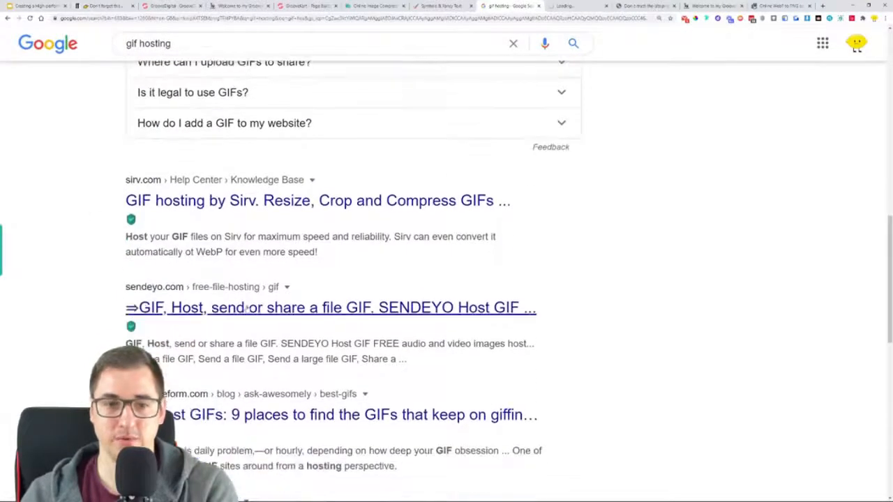
pyautogui.click(245, 308)
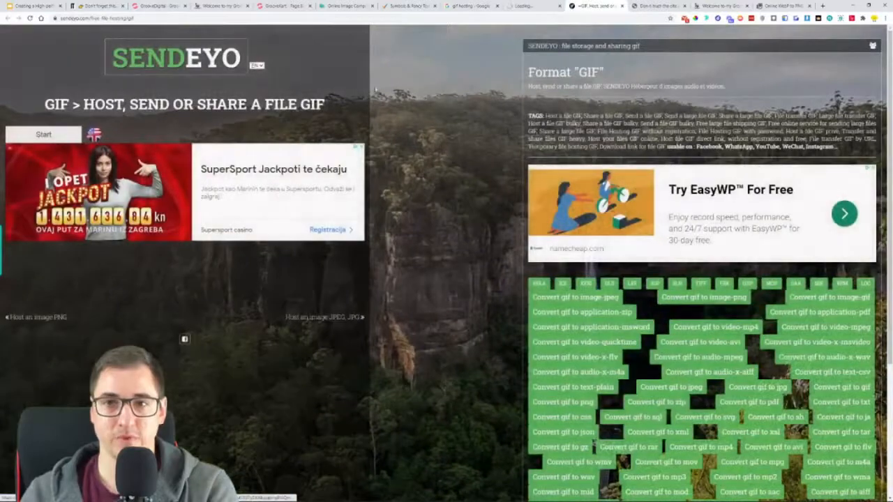
# Look over the SENDEYO GIF hosting page and start its free file upload form
pyautogui.scroll(-3, 466, 184)
pyautogui.scroll(2, 466, 184)
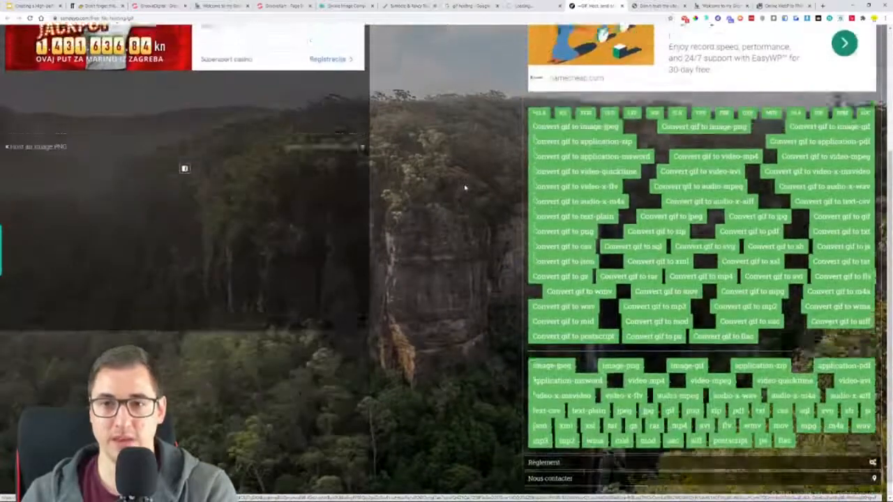
pyautogui.scroll(1, 465, 187)
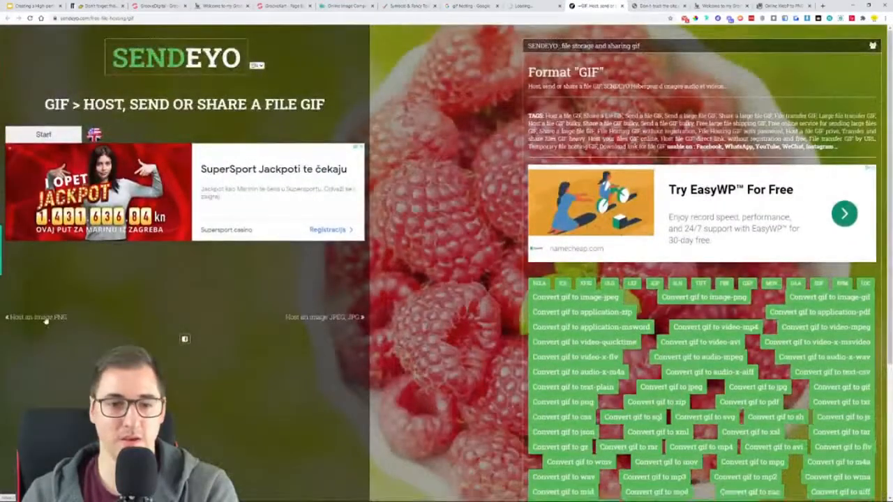
pyautogui.click(43, 136)
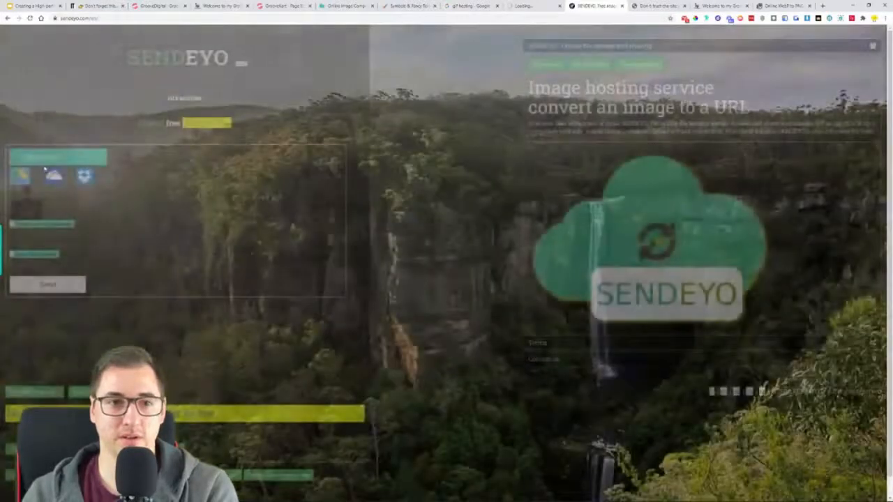
# Upload the 480x480 ezgif.com-video-to-gif_9 trimmer GIF from GrooveKart Store setup > OneProductStore to SENDEYO
pyautogui.click(44, 169)
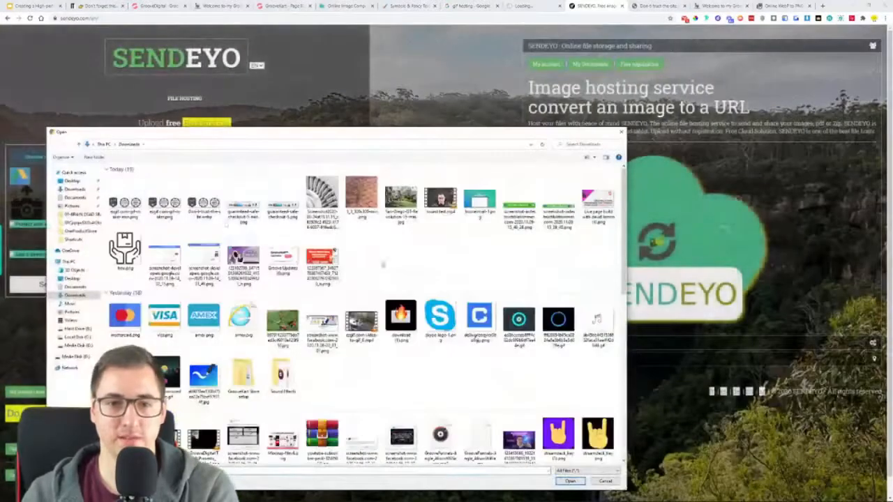
pyautogui.doubleClick(243, 373)
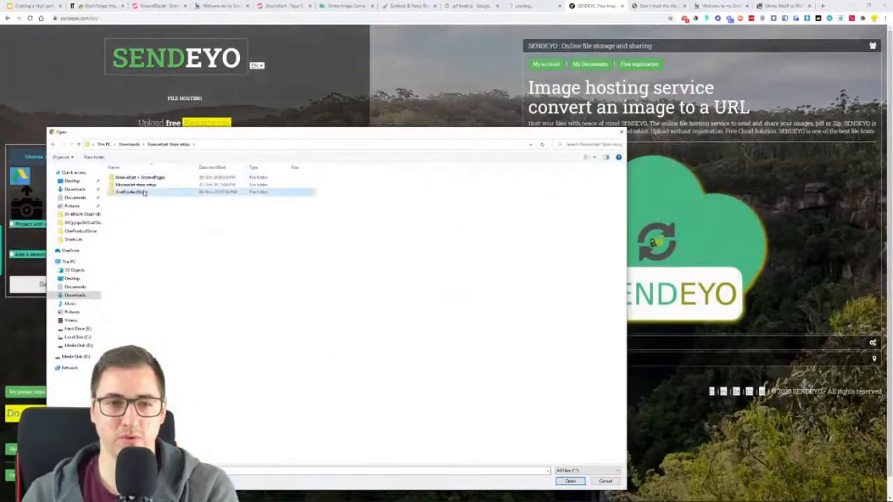
pyautogui.doubleClick(145, 193)
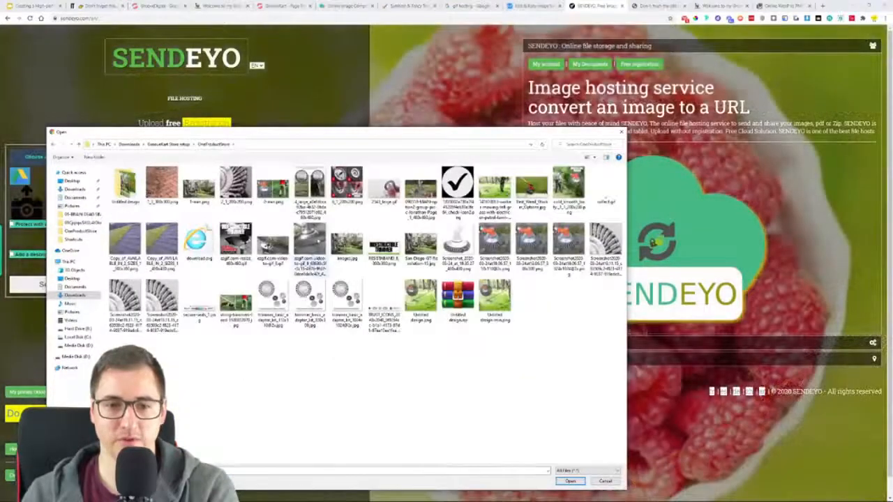
pyautogui.doubleClick(311, 241)
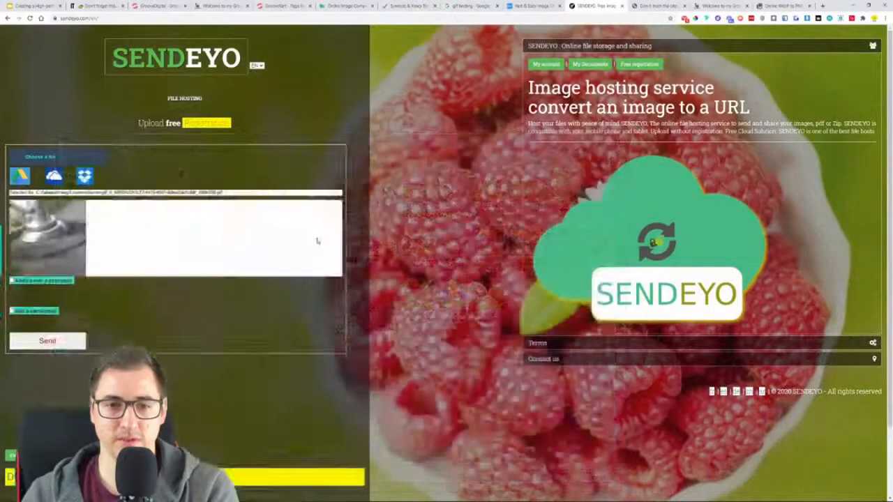
pyautogui.click(53, 346)
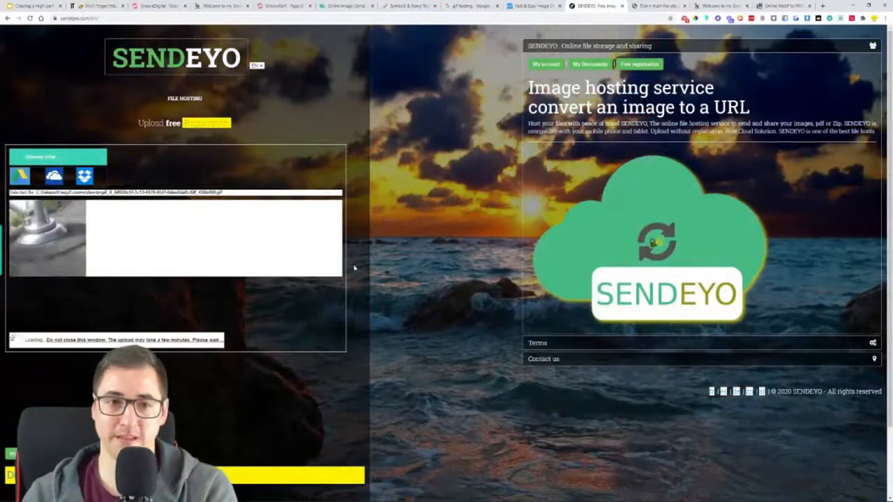
# Switch to the Gifyu tab and upload the same 480x480 ezgif.com-video-to-gif_9 trimmer GIF there
pyautogui.click(510, 6)
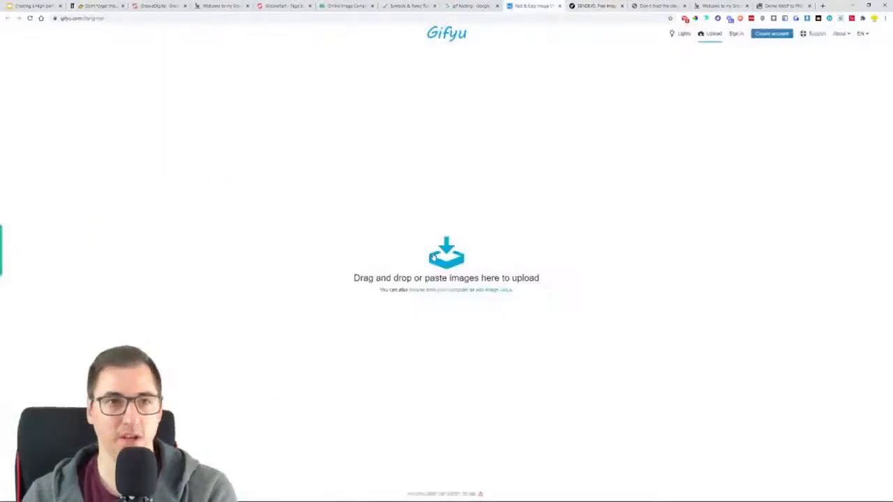
pyautogui.click(433, 258)
pyautogui.click(309, 246)
pyautogui.doubleClick(303, 247)
pyautogui.click(449, 207)
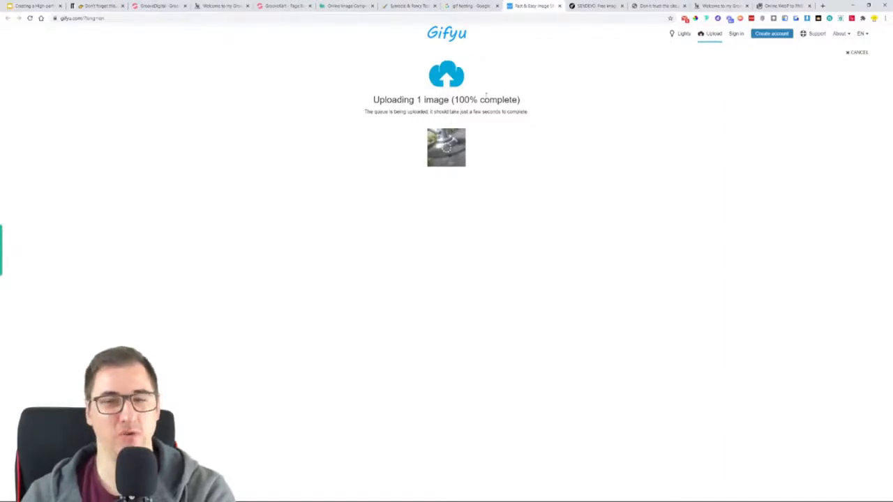
# Check the file address SENDEYO offers for the uploaded GIF, then close the SENDEYO tab
pyautogui.click(595, 6)
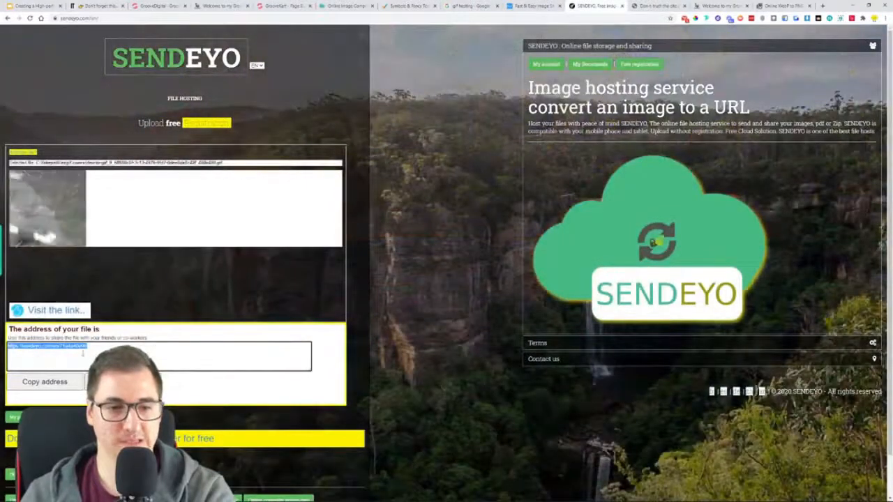
pyautogui.scroll(-1, 77, 344)
pyautogui.scroll(2, 77, 343)
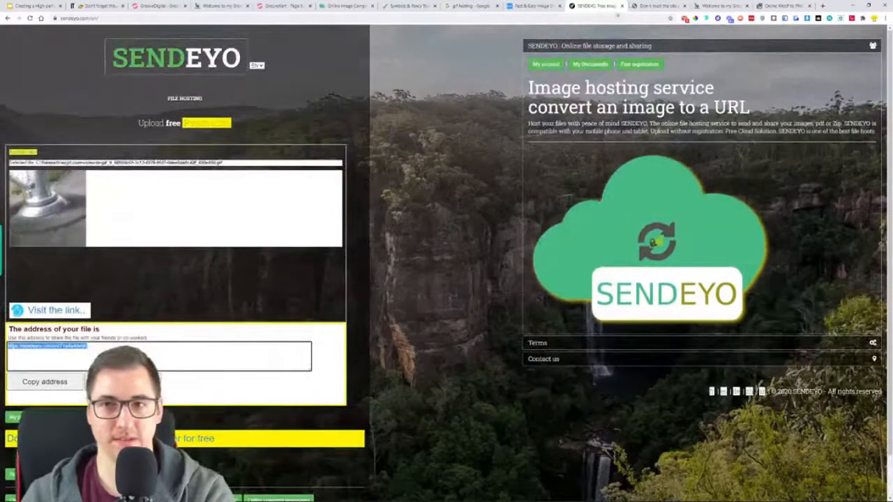
pyautogui.click(622, 6)
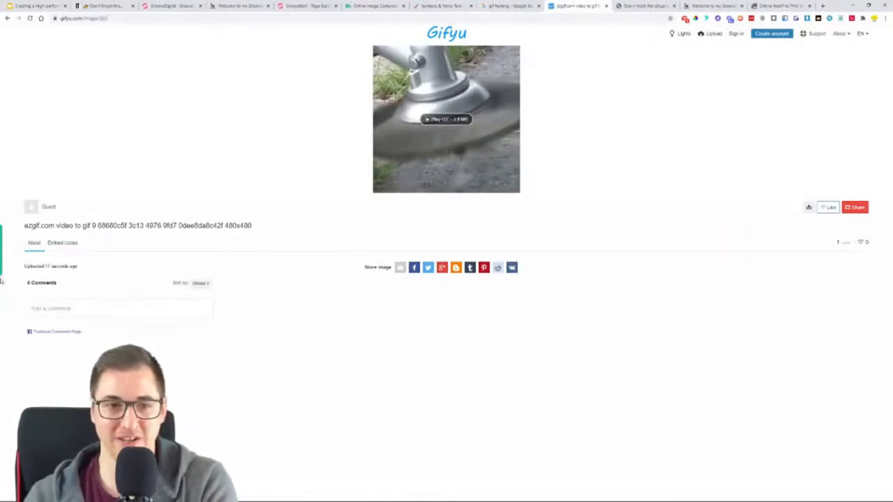
# Examine the embed codes Gifyu offers for the uploaded trimmer GIF, including the image link, HTML code and direct image URL
pyautogui.click(72, 248)
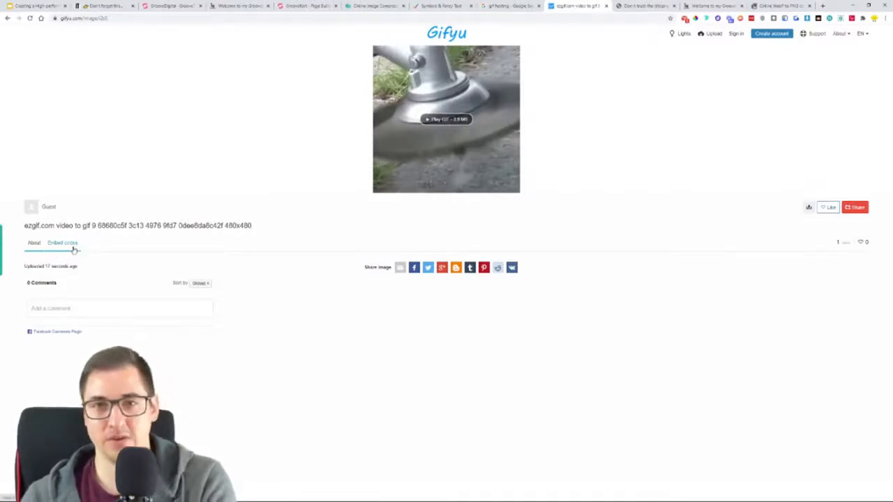
pyautogui.click(87, 6)
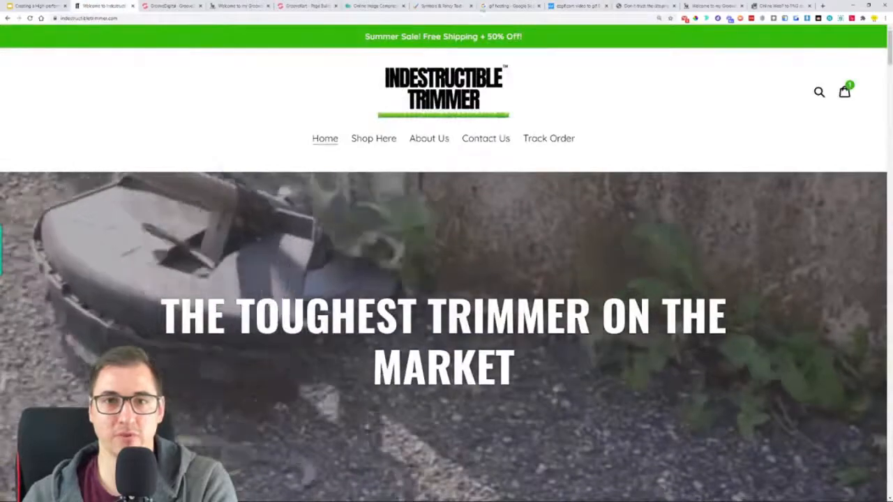
pyautogui.click(567, 6)
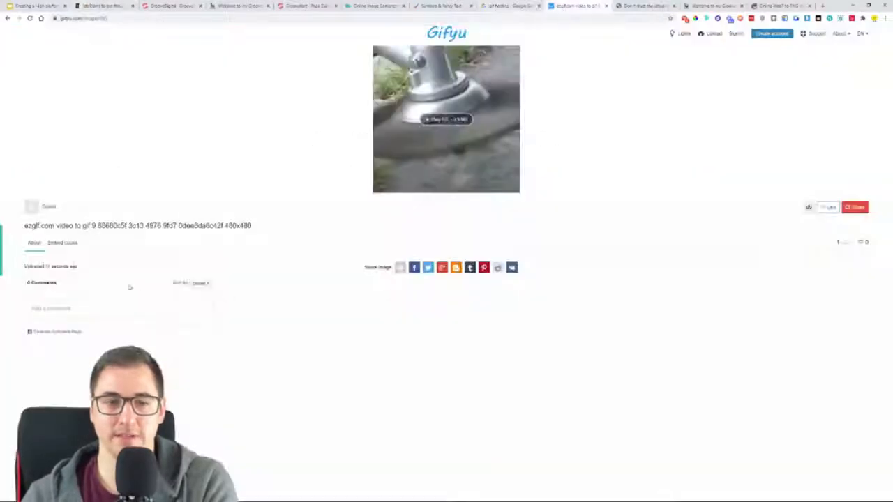
pyautogui.click(64, 244)
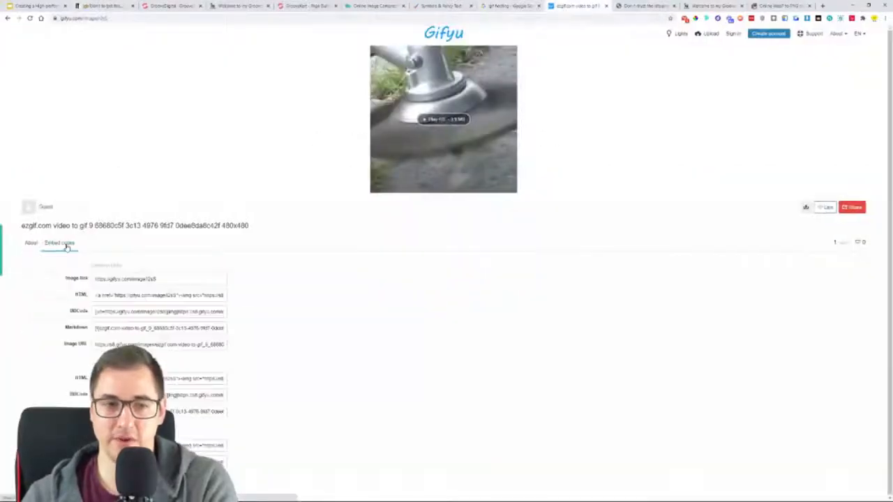
pyautogui.click(32, 243)
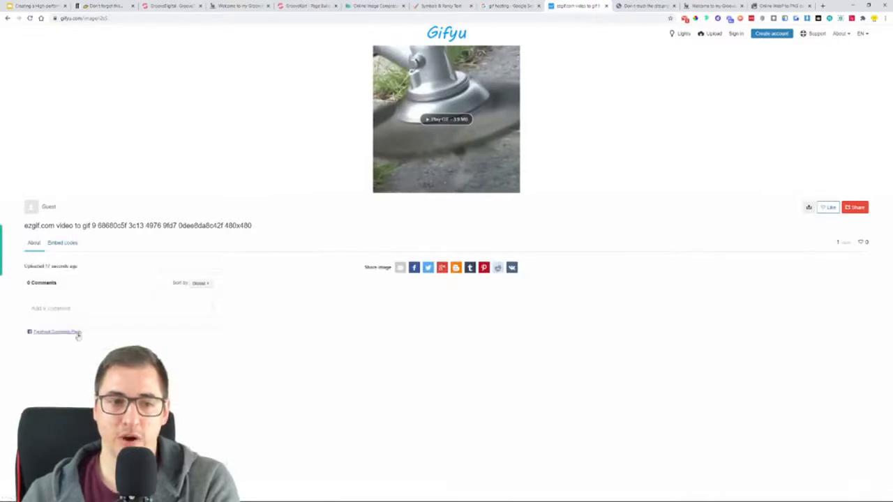
pyautogui.click(69, 249)
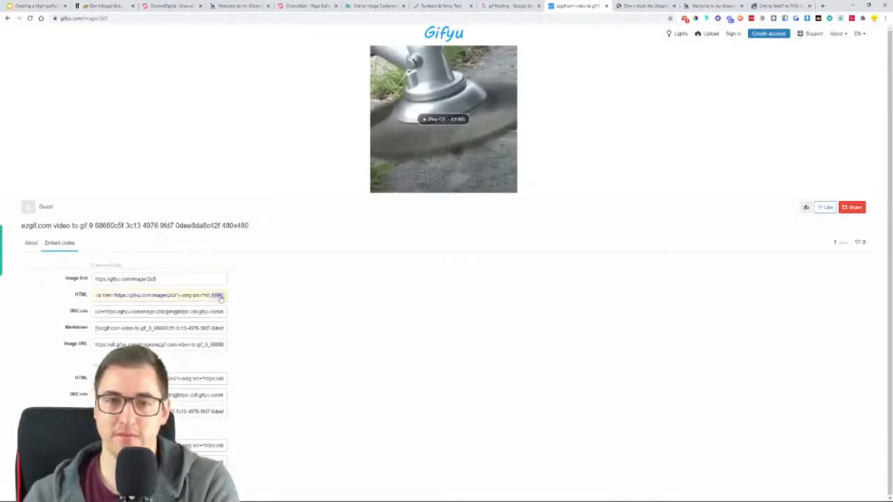
pyautogui.scroll(5, 357, 319)
pyautogui.scroll(-2, 358, 321)
pyautogui.scroll(-5, 359, 333)
pyautogui.scroll(2, 398, 322)
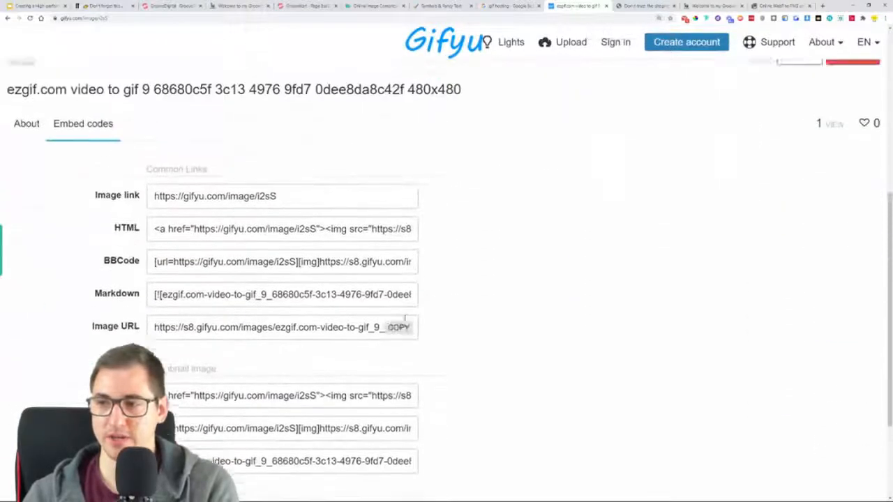
pyautogui.click(25, 131)
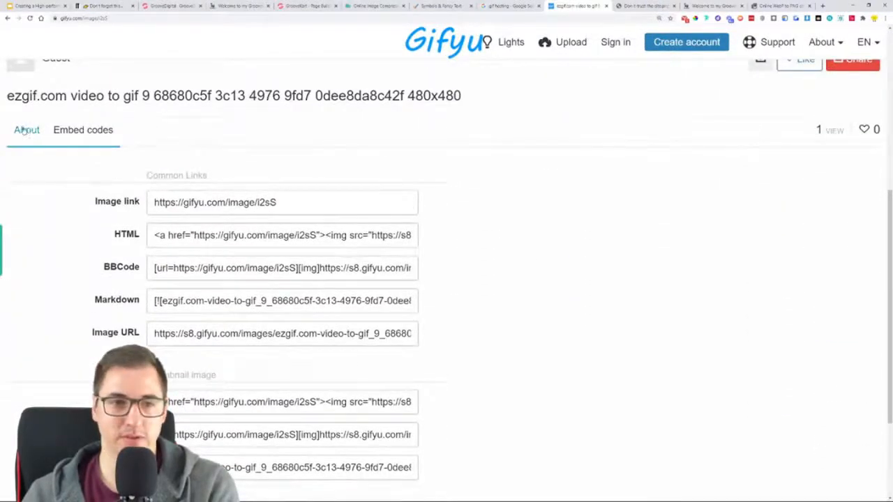
# Copy Gifyu's full HTML embed code for the uploaded trimmer GIF
pyautogui.click(81, 132)
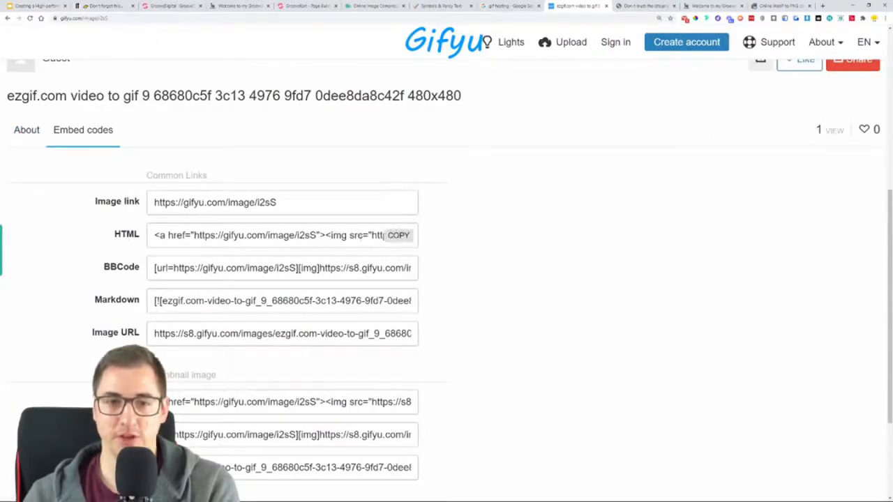
pyautogui.click(399, 236)
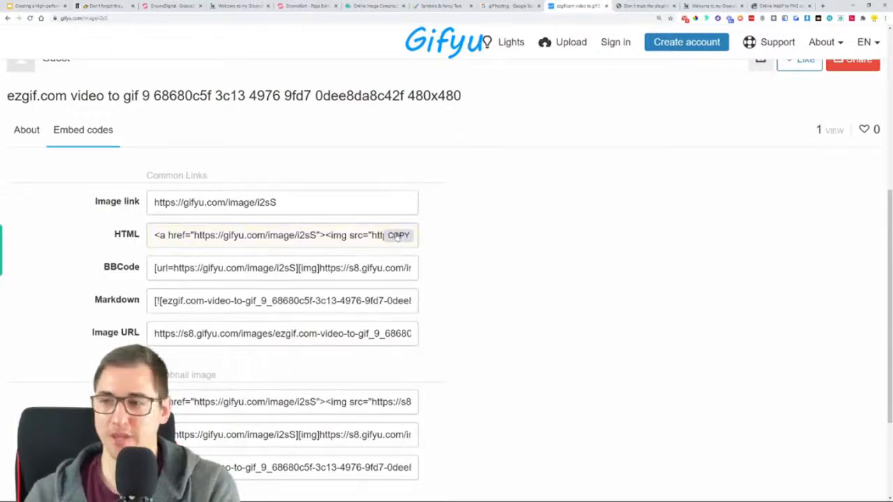
pyautogui.scroll(2, 502, 247)
pyautogui.scroll(-4, 502, 248)
pyautogui.scroll(3, 503, 245)
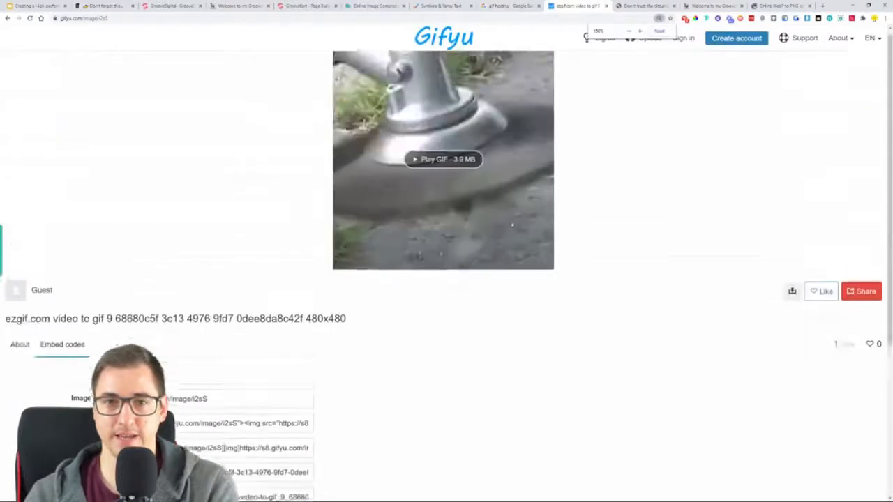
# Switch to the GrooveKart page builder and add a 3-column row directly below the "CAN YOUR TRIMMER DO THIS?" heading
pyautogui.click(314, 8)
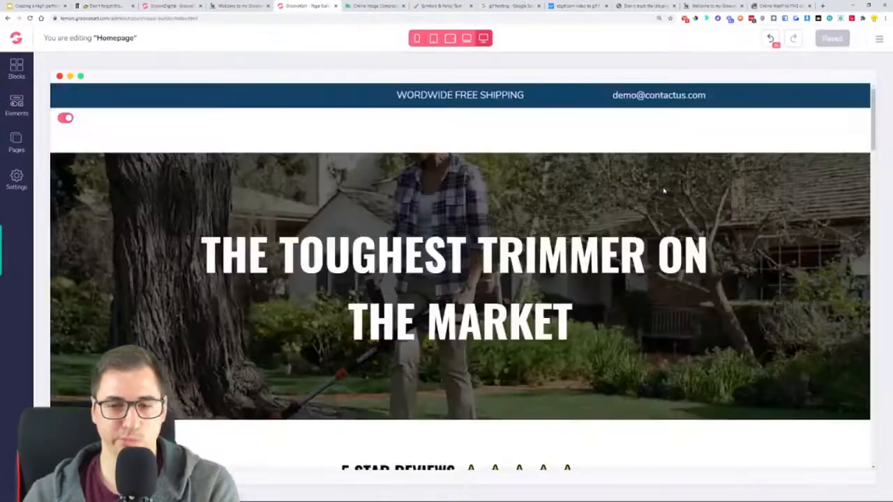
pyautogui.scroll(-20, 670, 237)
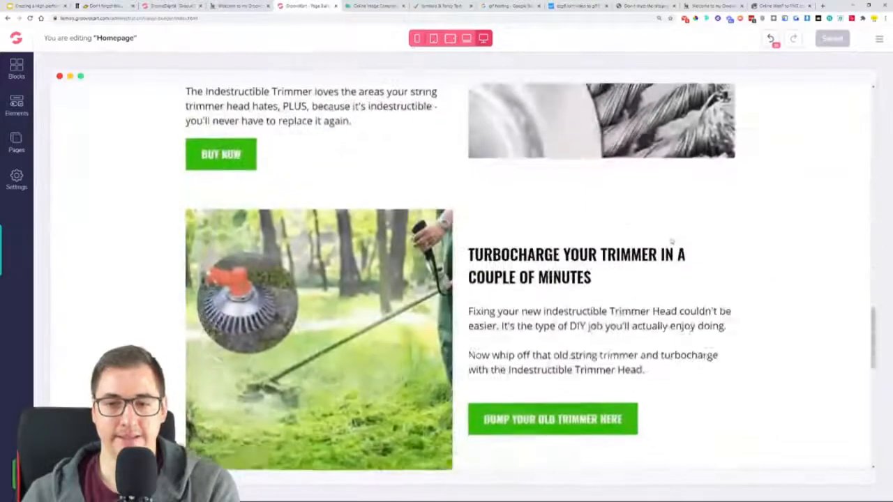
pyautogui.click(16, 106)
pyautogui.click(63, 131)
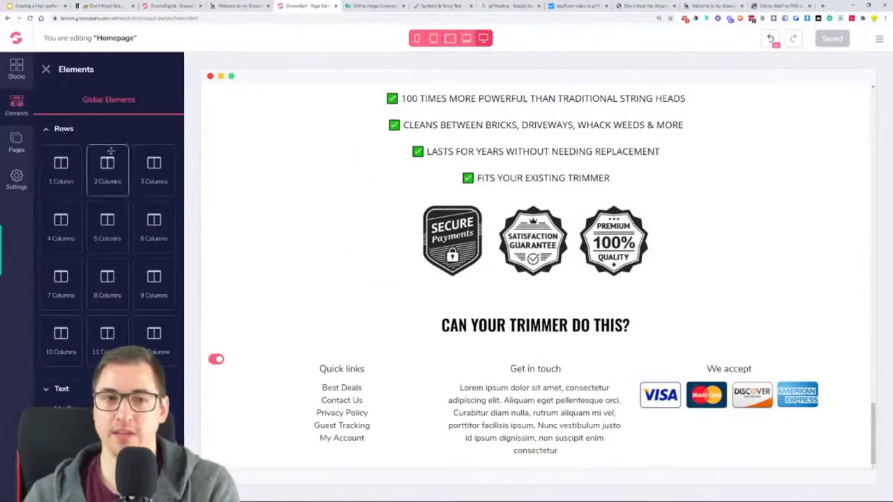
pyautogui.moveTo(154, 168); pyautogui.dragTo(510, 366)
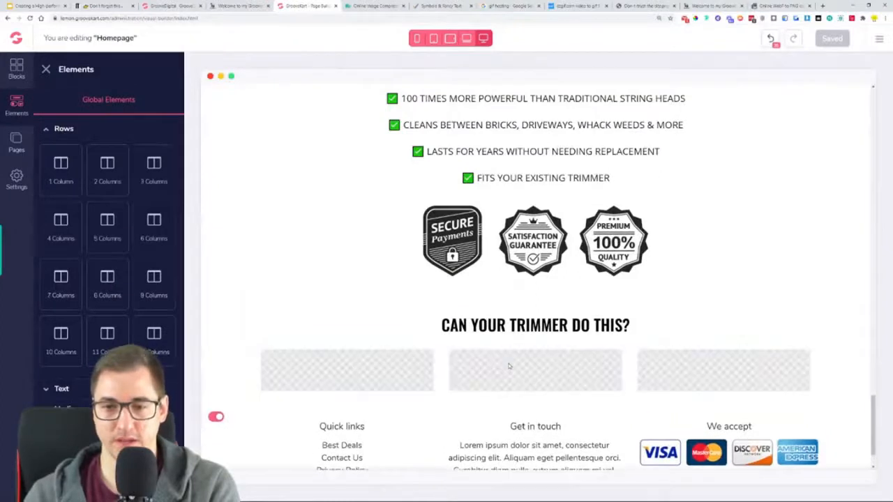
pyautogui.click(548, 390)
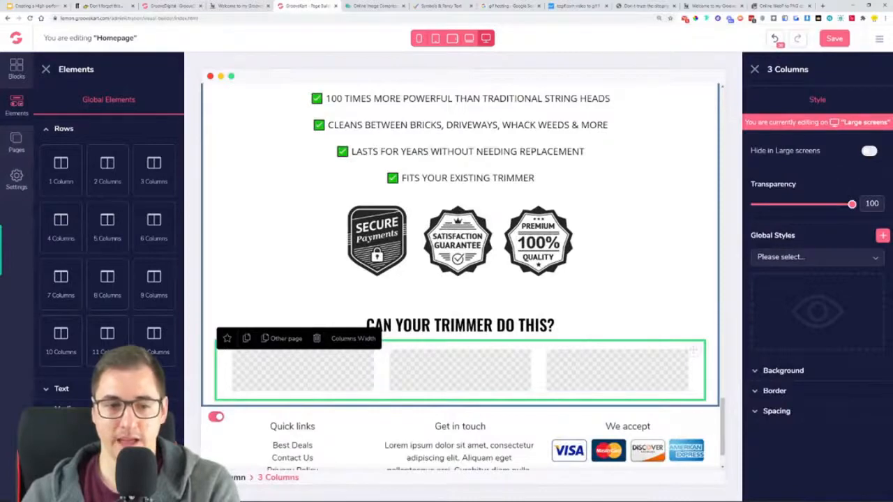
# Add one Html Code element in the new row's middle column and another above the "CAN YOUR TRIMMER DO THIS?" heading
pyautogui.click(63, 128)
pyautogui.moveTo(103, 307); pyautogui.dragTo(468, 383)
pyautogui.moveTo(142, 312); pyautogui.dragTo(470, 299)
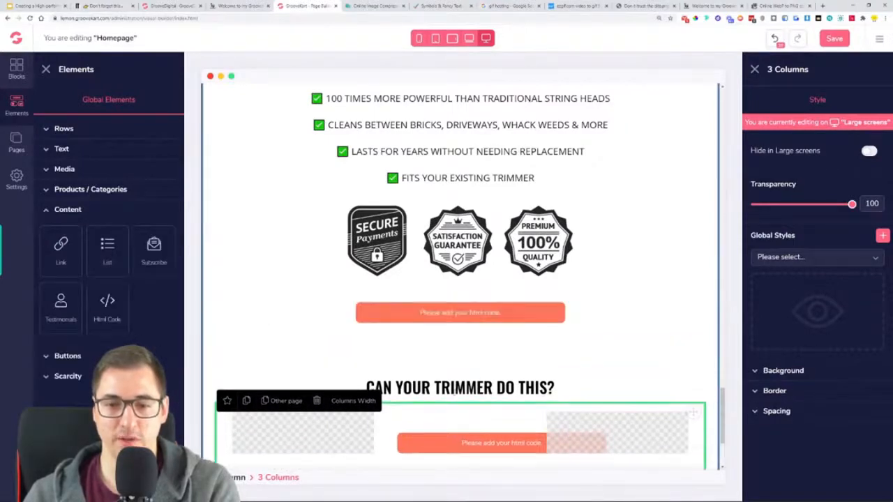
# Paste the copied Gifyu HTML code into both Html Code elements and save the homepage
pyautogui.click(482, 325)
pyautogui.click(847, 101)
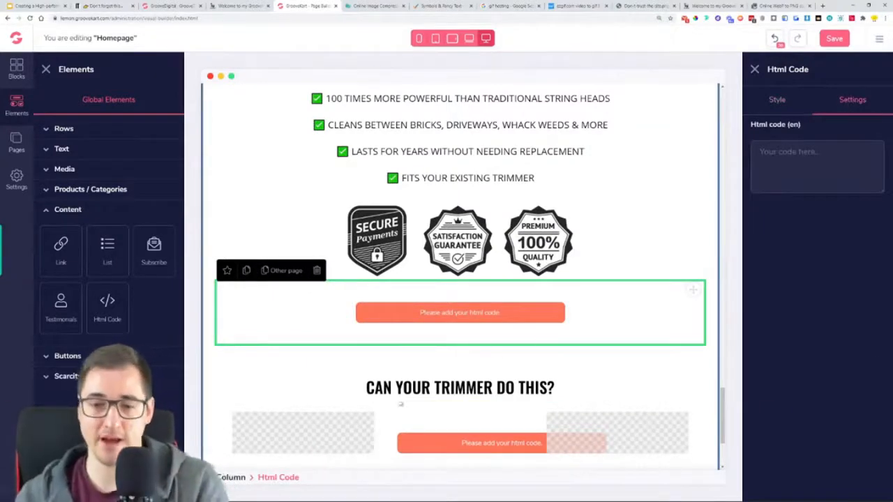
pyautogui.hotkey('ctrl', 'v')
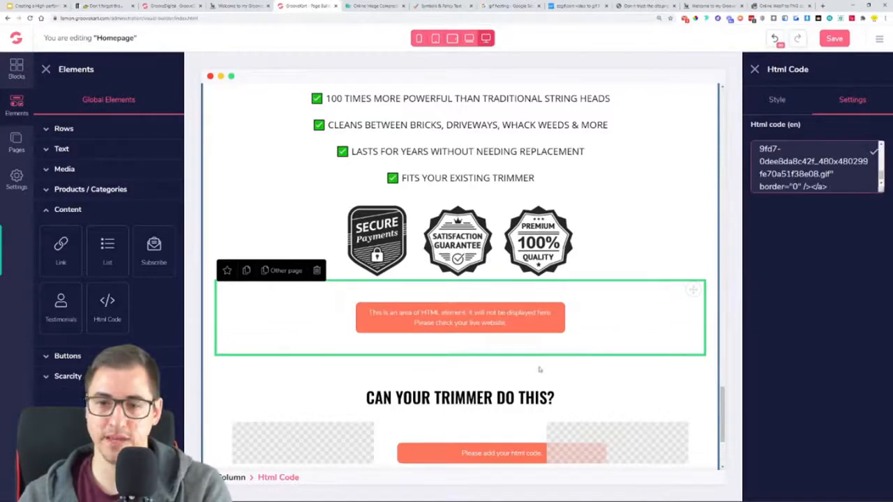
pyautogui.scroll(-3, 460, 325)
pyautogui.click(463, 304)
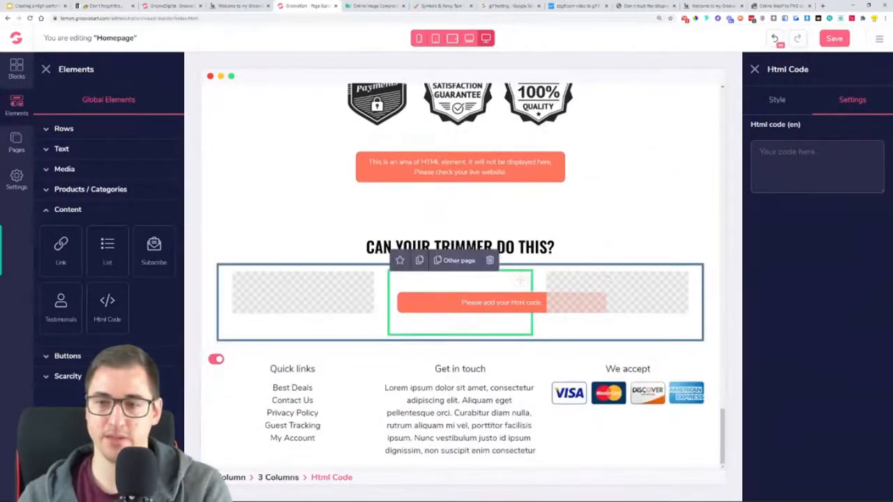
pyautogui.hotkey('ctrl', 'v')
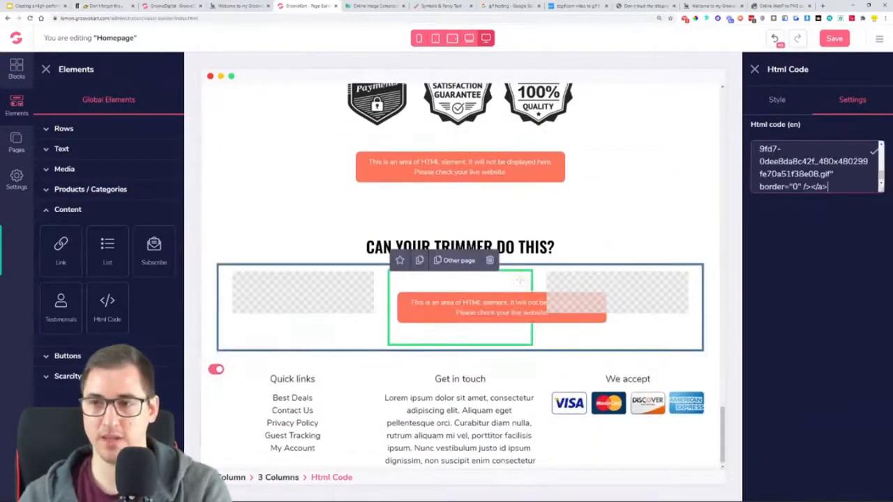
pyautogui.click(834, 40)
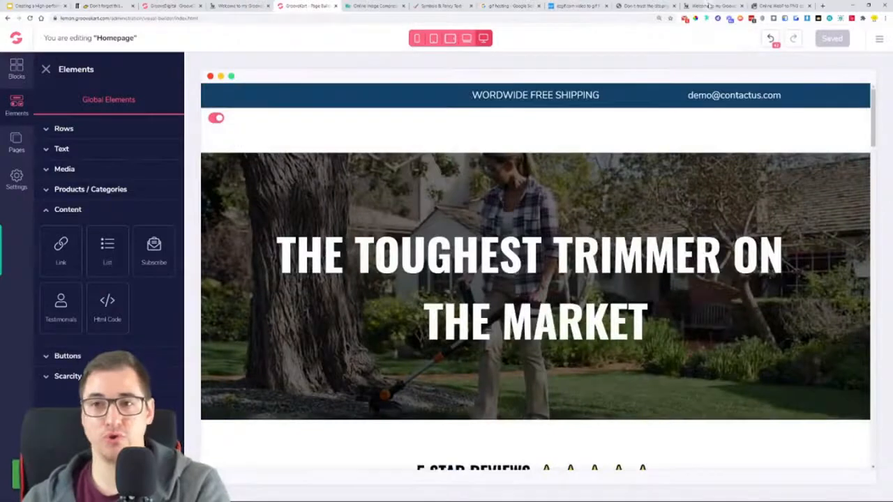
# Reload the live lemon store homepage and examine how the trimmer GIF displays full width and in the middle column
pyautogui.click(711, 5)
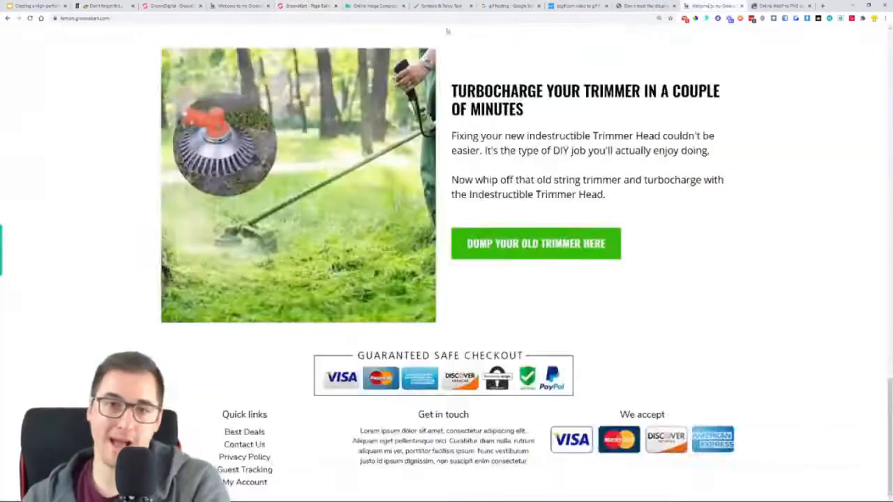
pyautogui.click(30, 18)
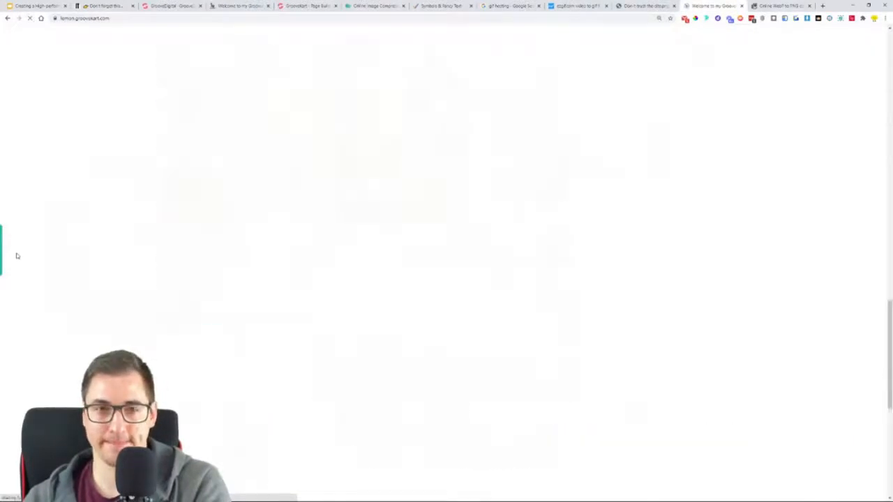
pyautogui.scroll(-6, 58, 230)
pyautogui.scroll(-4, 82, 216)
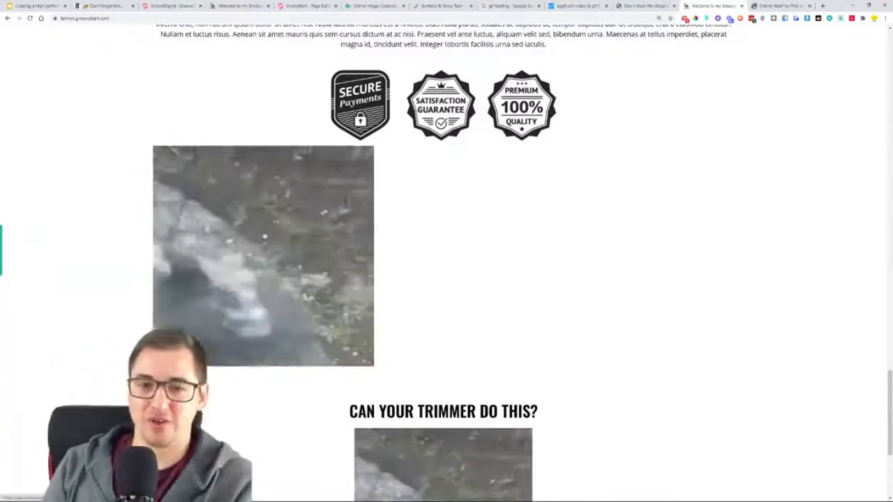
pyautogui.scroll(-3, 505, 302)
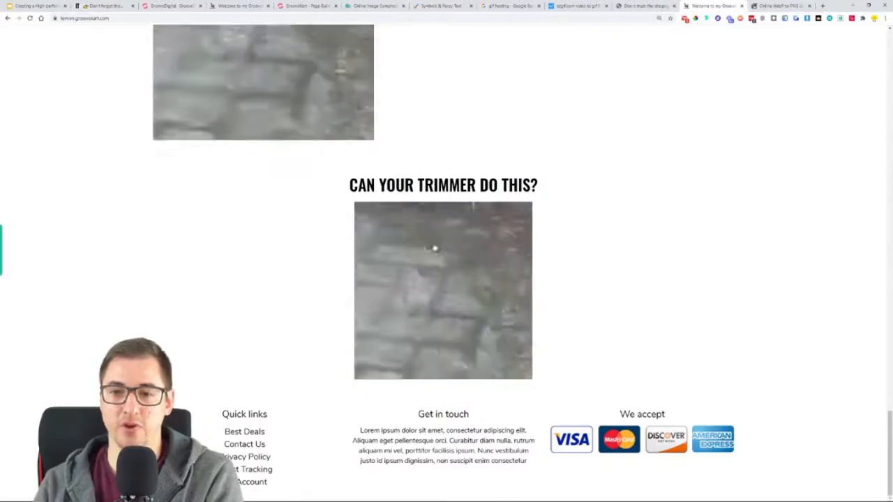
pyautogui.scroll(2, 558, 286)
pyautogui.scroll(2, 557, 292)
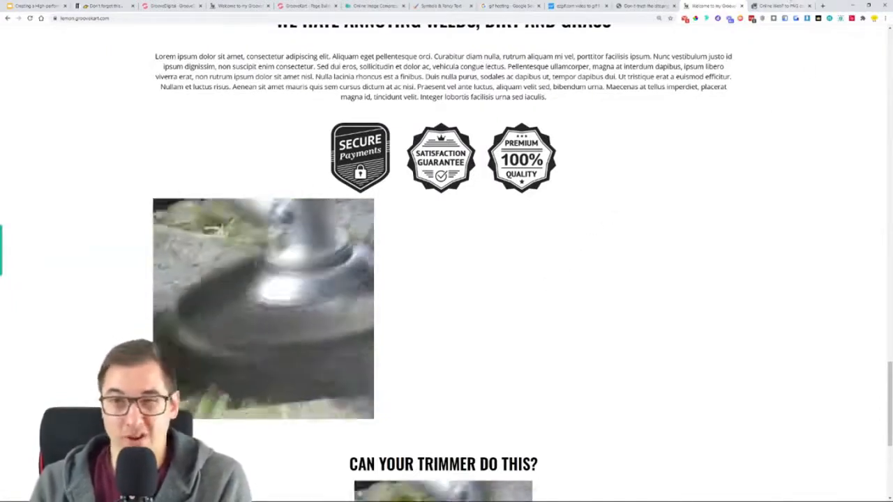
# Return to the page builder and delete the Html Code element above the "CAN YOUR TRIMMER DO THIS?" heading
pyautogui.click(307, 6)
pyautogui.scroll(-15, 537, 279)
pyautogui.scroll(-15, 537, 279)
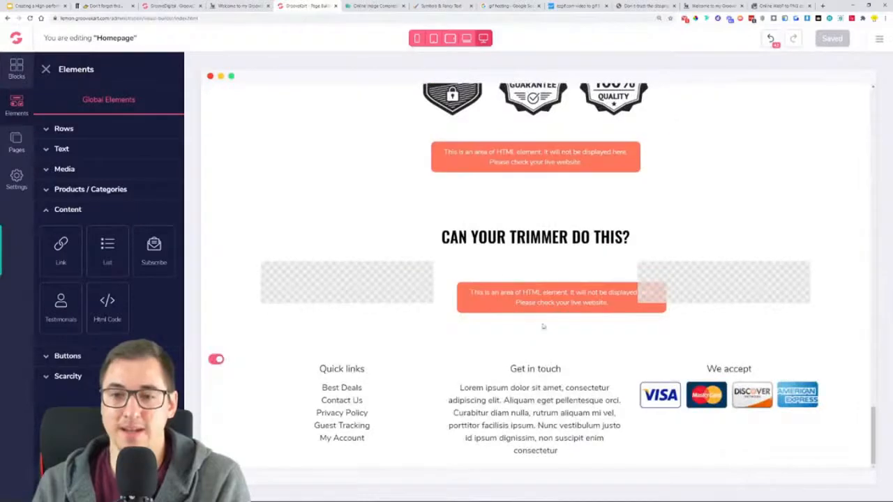
pyautogui.click(618, 156)
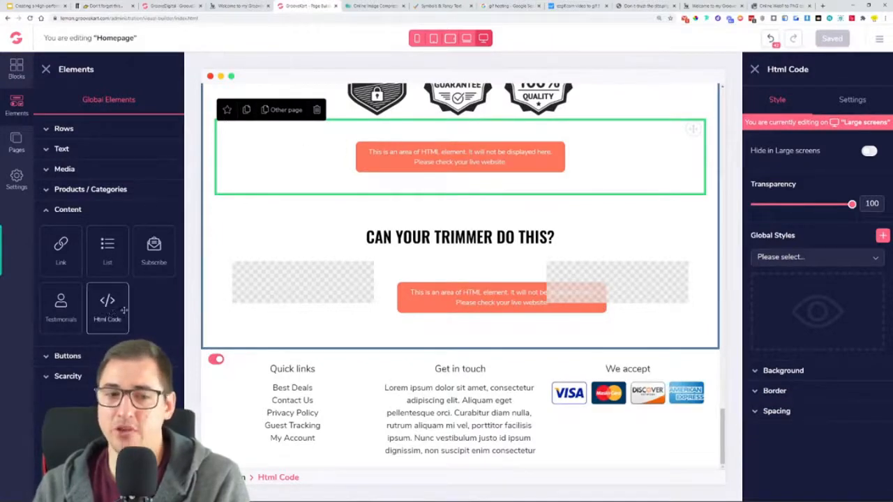
pyautogui.click(790, 413)
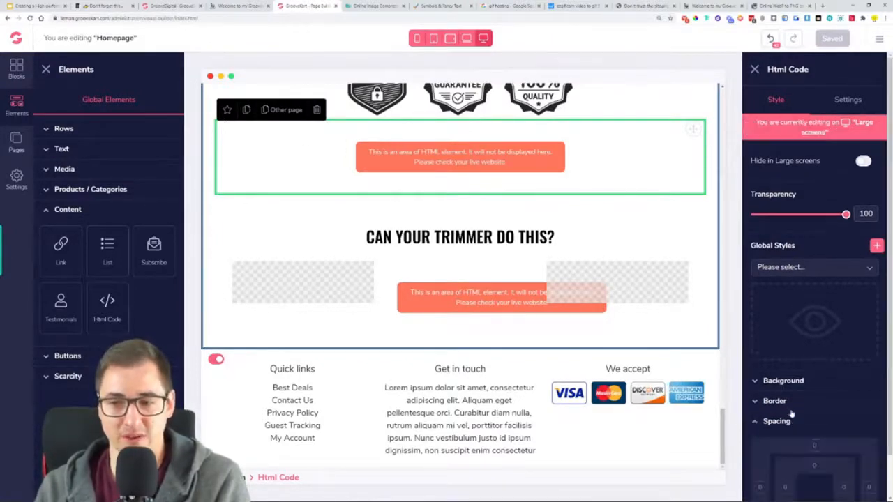
pyautogui.click(788, 419)
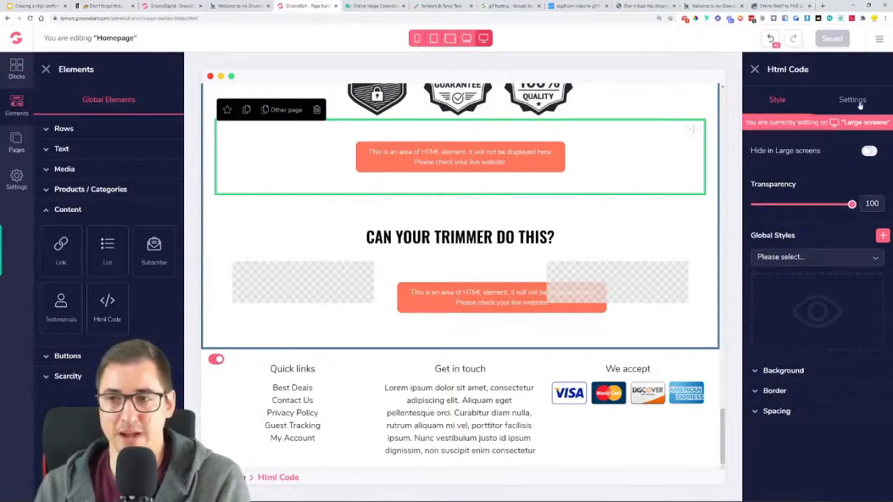
pyautogui.click(852, 100)
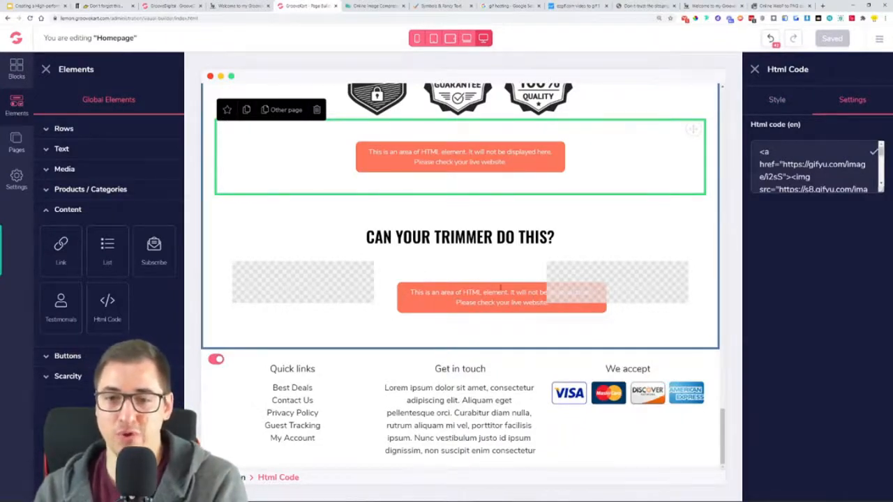
pyautogui.click(317, 110)
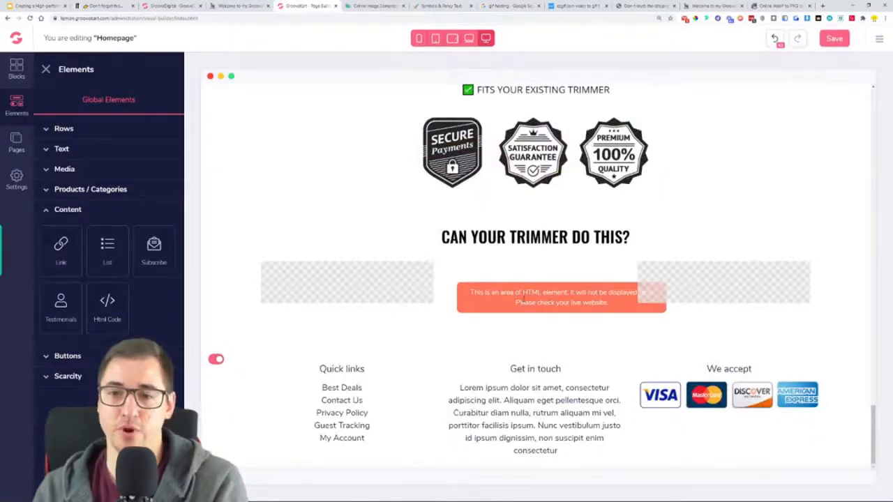
# Recheck the embed codes on the Gifyu tab, then return to the page builder and save the homepage
pyautogui.click(577, 5)
pyautogui.scroll(-1, 300, 334)
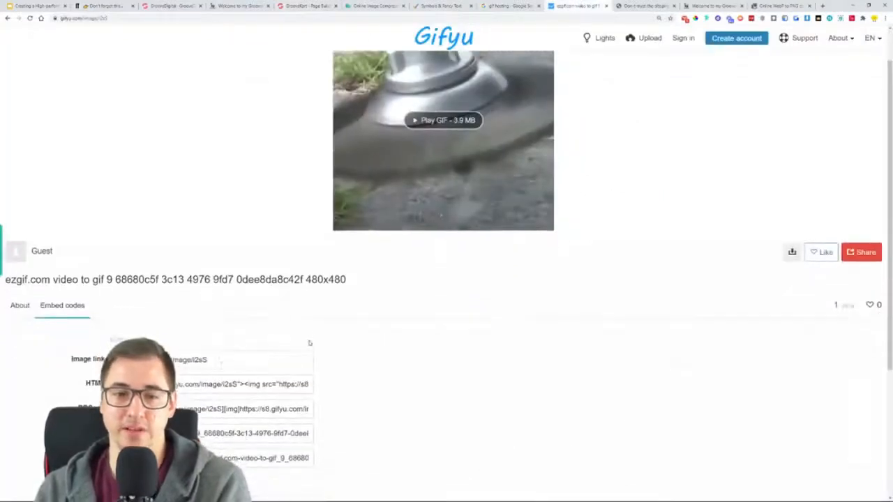
pyautogui.scroll(-3, 255, 338)
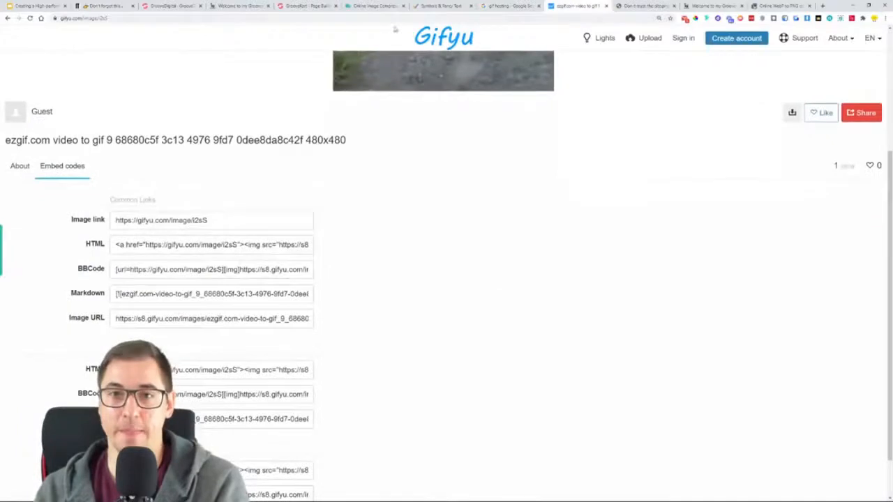
pyautogui.click(307, 6)
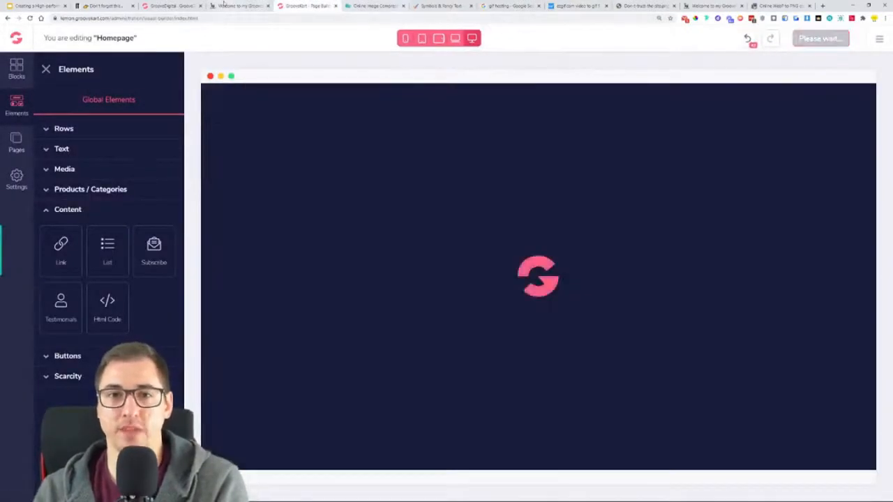
# Examine the finished oneproduct store homepage for the content that follows the "CAN YOUR TRIMMER DO THIS?" GIF
pyautogui.click(235, 6)
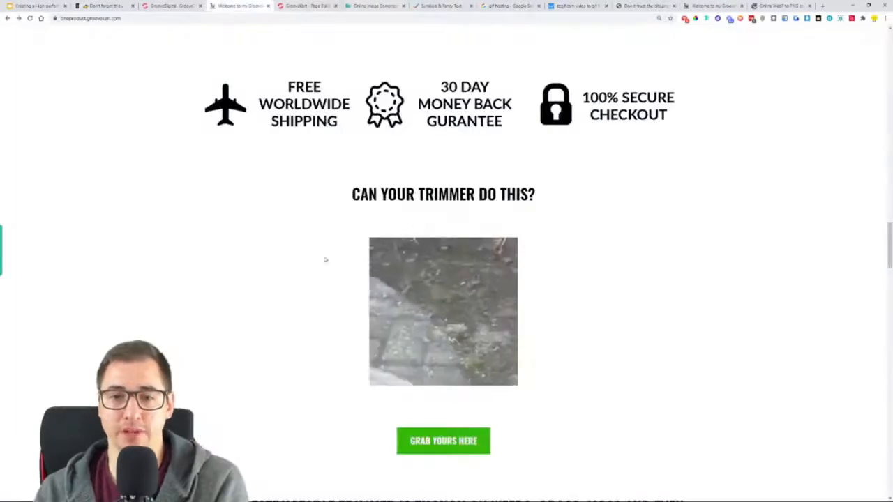
pyautogui.scroll(-4, 333, 253)
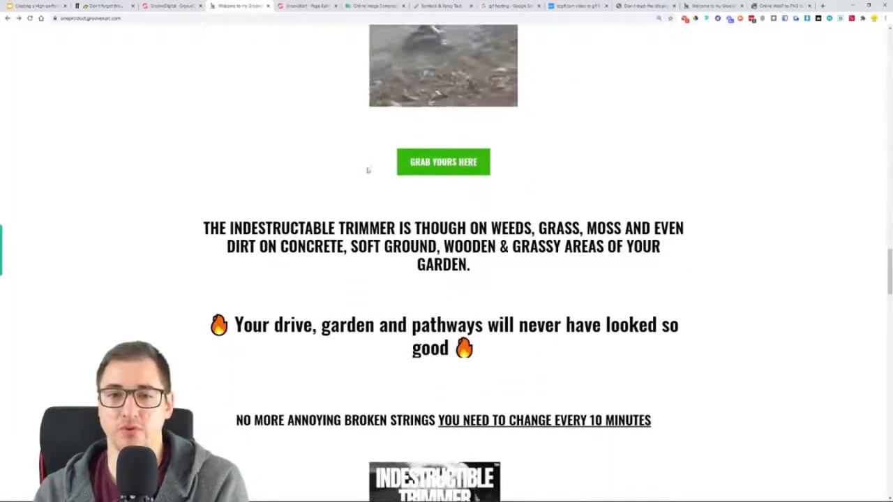
pyautogui.scroll(-5, 368, 167)
pyautogui.scroll(-20, 366, 167)
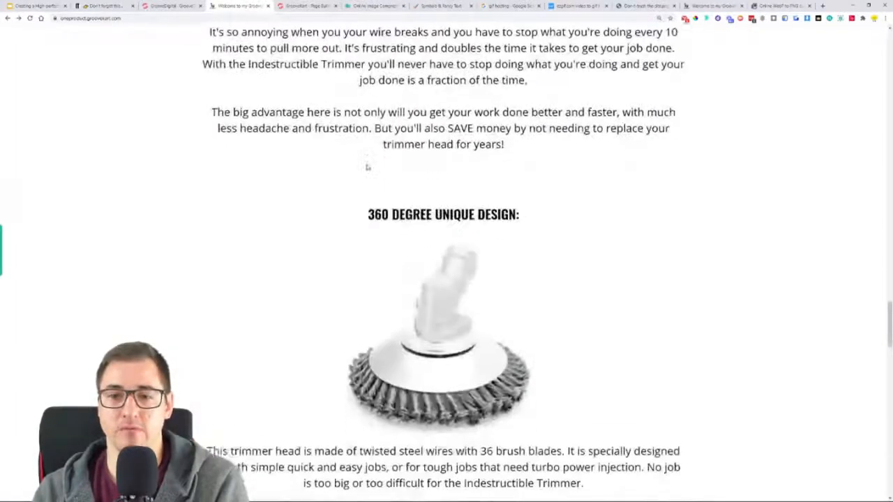
pyautogui.scroll(-4, 368, 167)
pyautogui.scroll(15, 364, 167)
pyautogui.scroll(14, 364, 235)
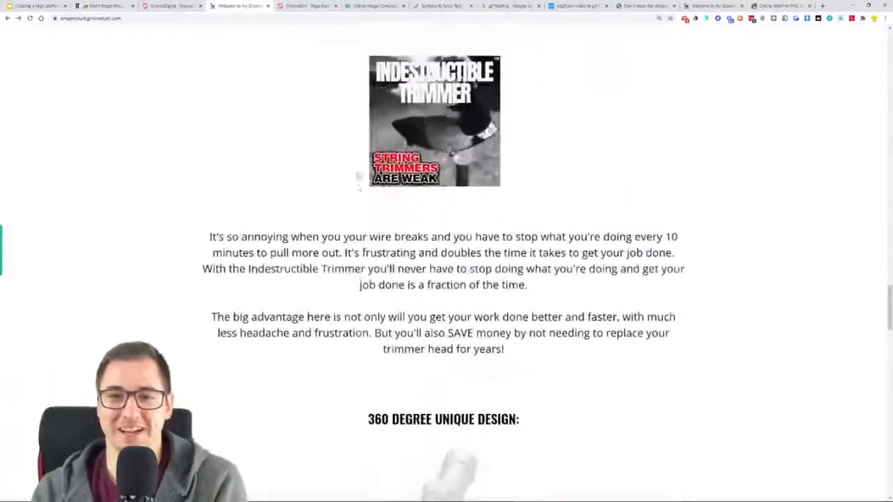
pyautogui.scroll(-2, 382, 228)
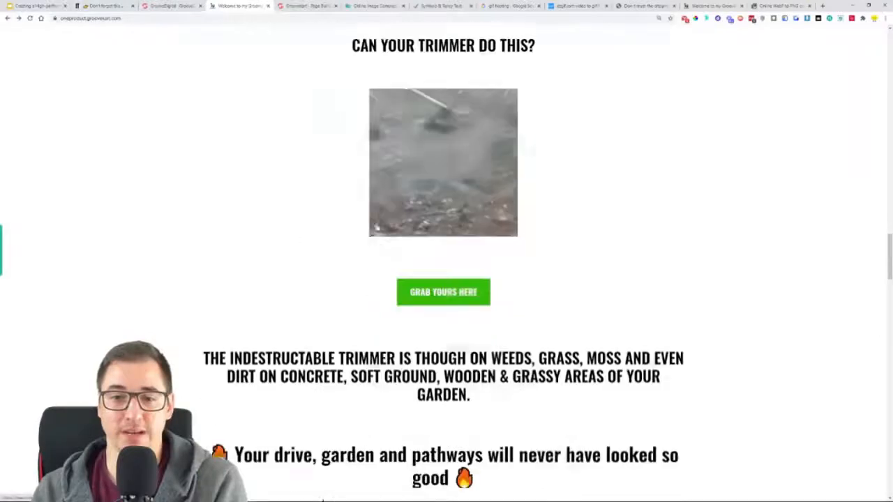
# Return to the page builder and duplicate the "DUMP YOUR OLD TRIMMER HERE" button in the turbocharge section
pyautogui.click(316, 5)
pyautogui.scroll(-20, 408, 191)
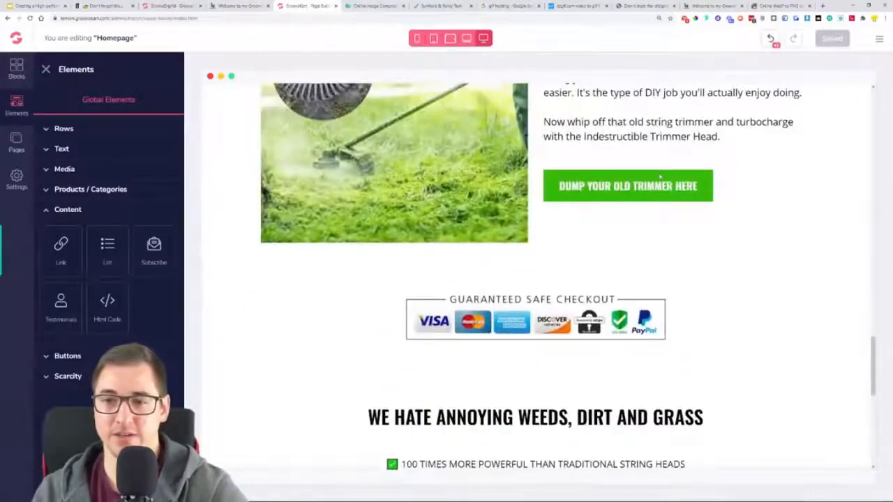
pyautogui.click(628, 185)
pyautogui.click(514, 196)
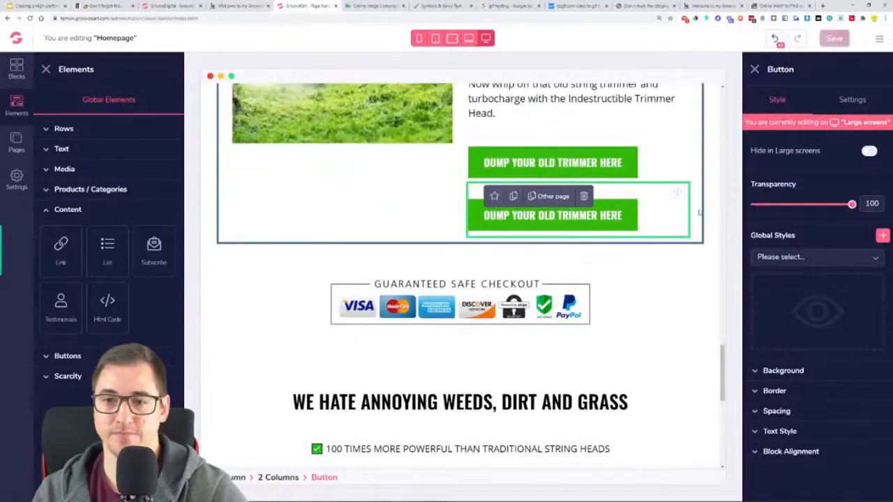
# Move the duplicated button out of the turbocharge section to just below the "WE HATE ANNOYING WEEDS, DIRT AND GRASS" heading
pyautogui.moveTo(676, 192); pyautogui.dragTo(543, 440)
pyautogui.scroll(-5, 604, 253)
pyautogui.moveTo(692, 145); pyautogui.dragTo(511, 452)
pyautogui.scroll(-1, 459, 305)
pyautogui.scroll(2, 459, 305)
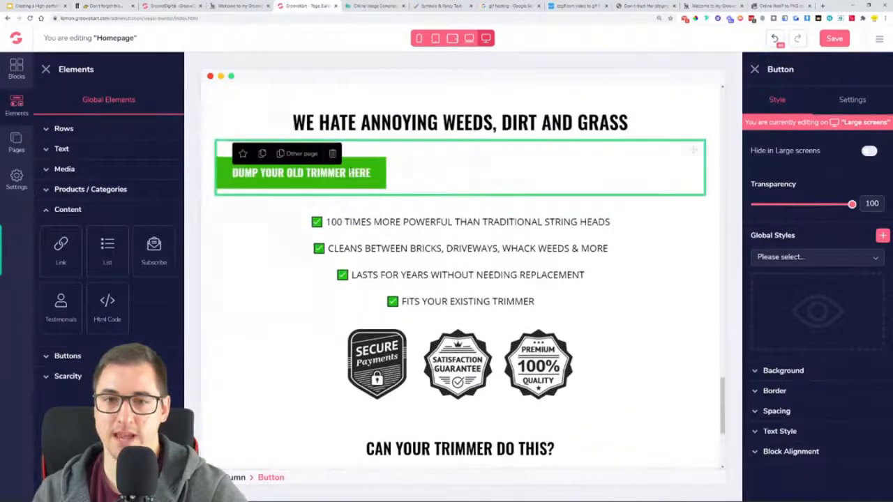
# Try placing the duplicated button in the middle column under the "CAN YOUR TRIMMER DO THIS?" HTML element, and undo the moves
pyautogui.moveTo(696, 151); pyautogui.dragTo(512, 408)
pyautogui.scroll(-3, 512, 409)
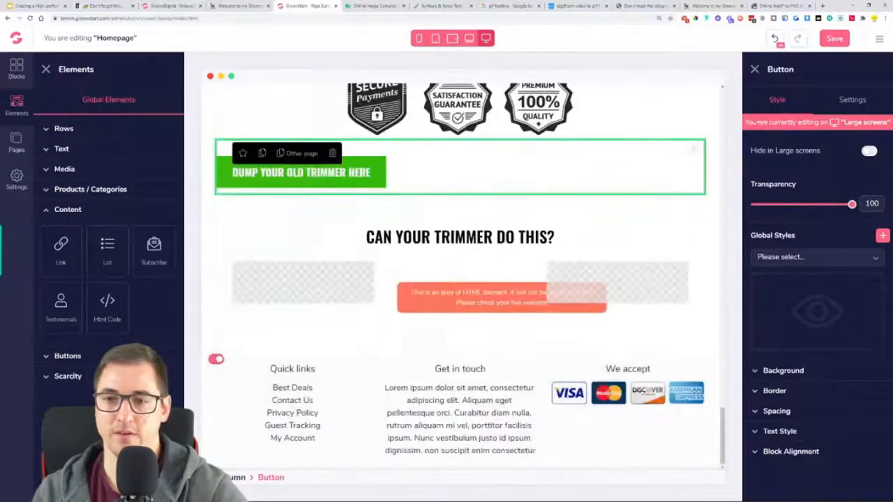
pyautogui.moveTo(694, 152); pyautogui.dragTo(496, 352)
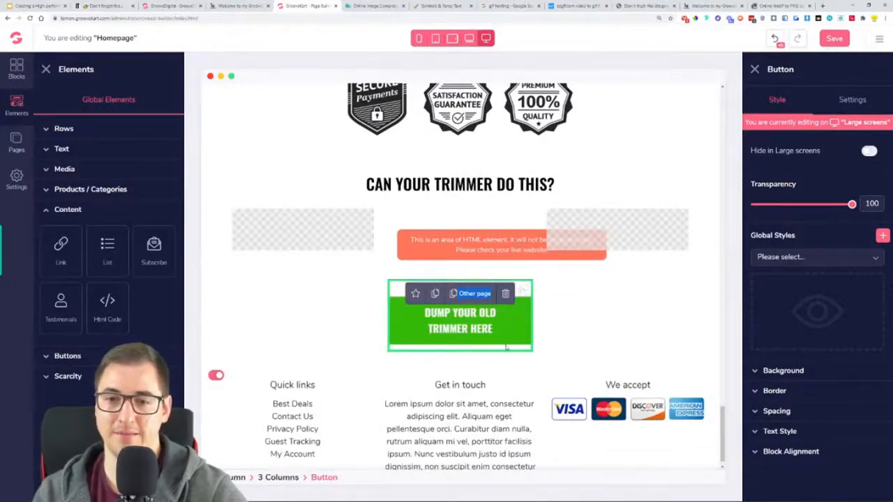
pyautogui.moveTo(512, 340); pyautogui.dragTo(479, 359)
pyautogui.click(518, 302)
pyautogui.moveTo(524, 295); pyautogui.dragTo(568, 293)
pyautogui.click(514, 314)
pyautogui.click(776, 37)
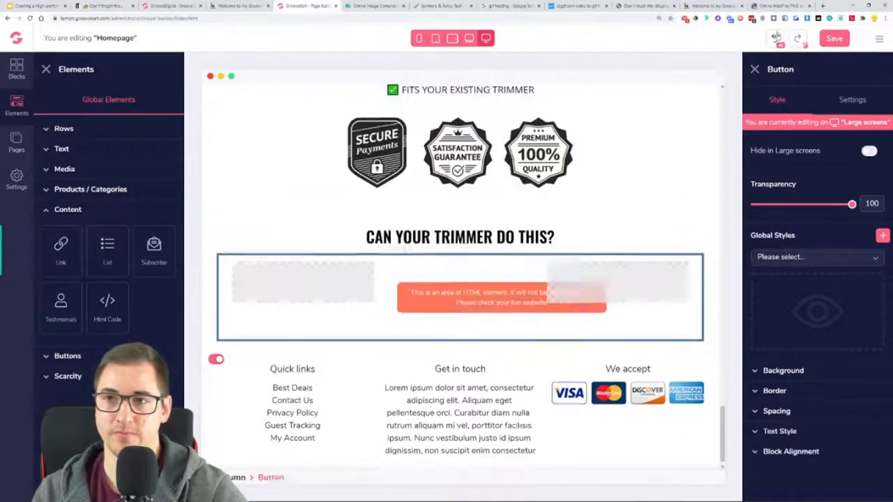
# Move the duplicated button below the three-column row under "CAN YOUR TRIMMER DO THIS?" and set its block alignment to Center
pyautogui.moveTo(687, 128); pyautogui.dragTo(562, 419)
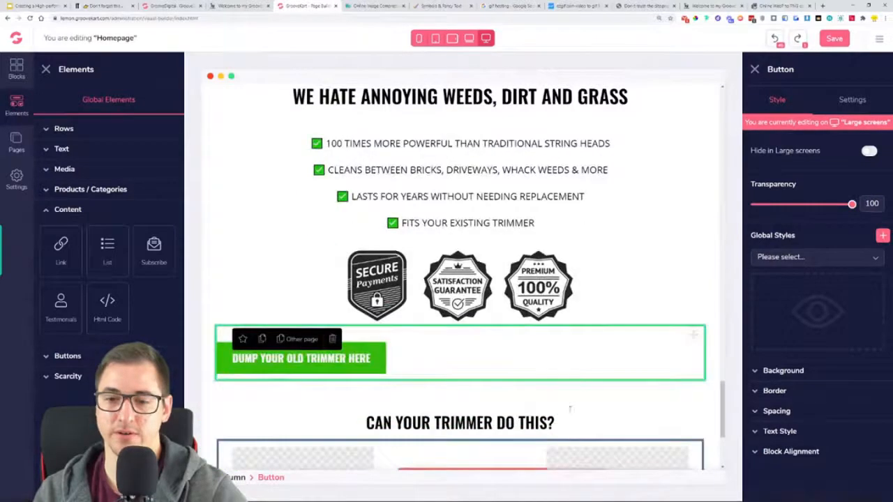
pyautogui.scroll(-5, 563, 419)
pyautogui.moveTo(693, 148); pyautogui.dragTo(590, 359)
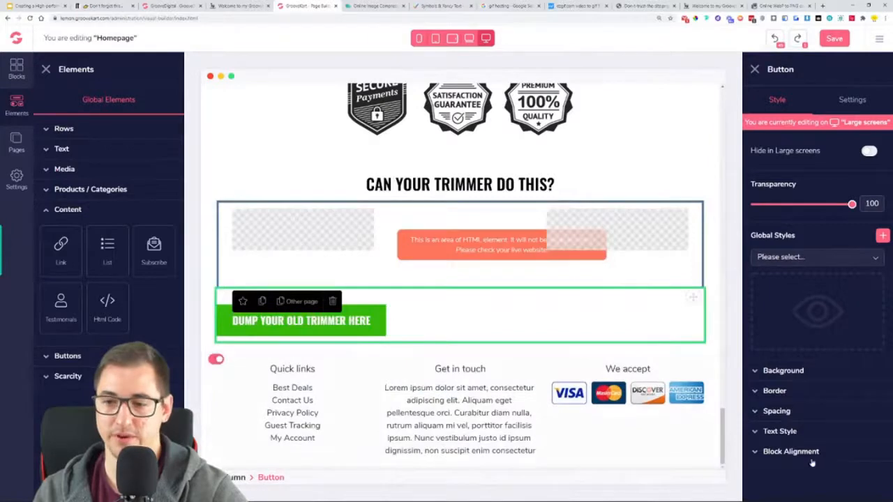
pyautogui.click(808, 453)
pyautogui.click(814, 476)
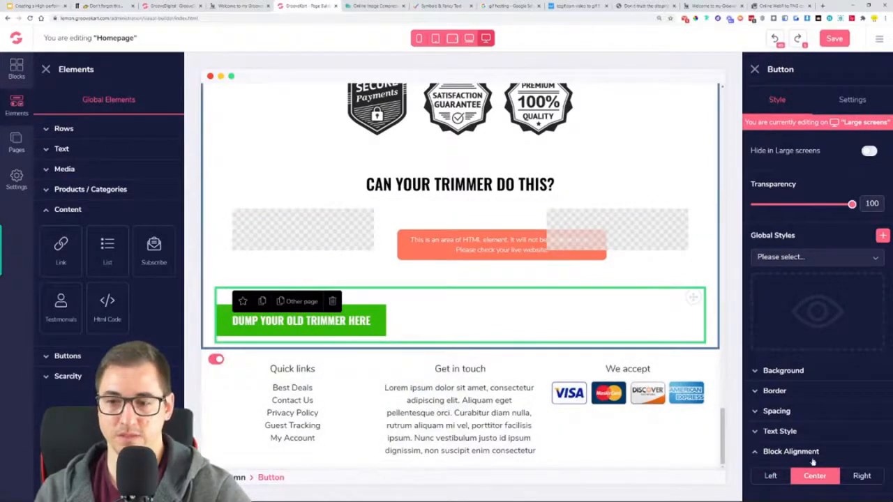
pyautogui.scroll(3, 665, 334)
pyautogui.scroll(3, 663, 337)
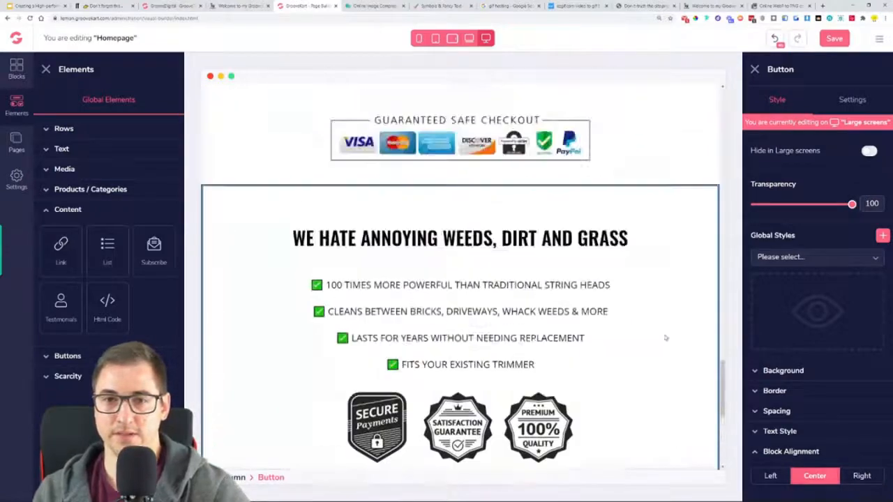
pyautogui.scroll(-4, 665, 342)
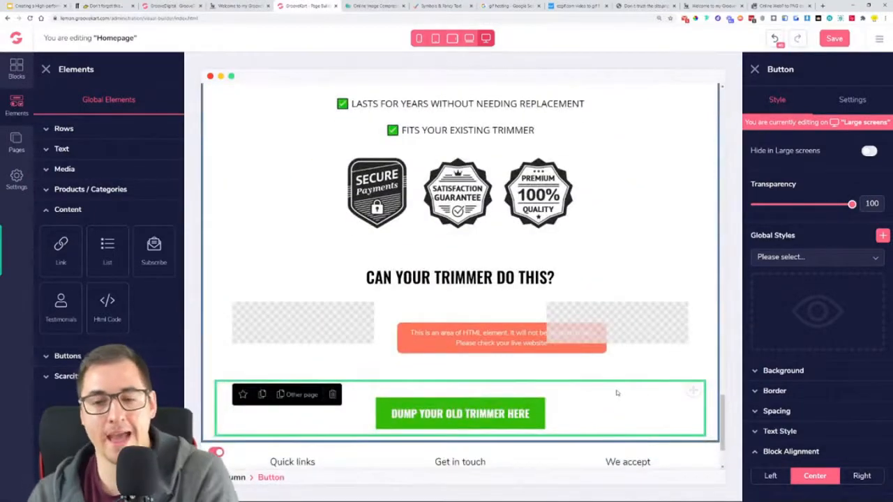
# Check the example store's button wording and change the centered button's label to "GRAB YOURS HERE"
pyautogui.click(223, 6)
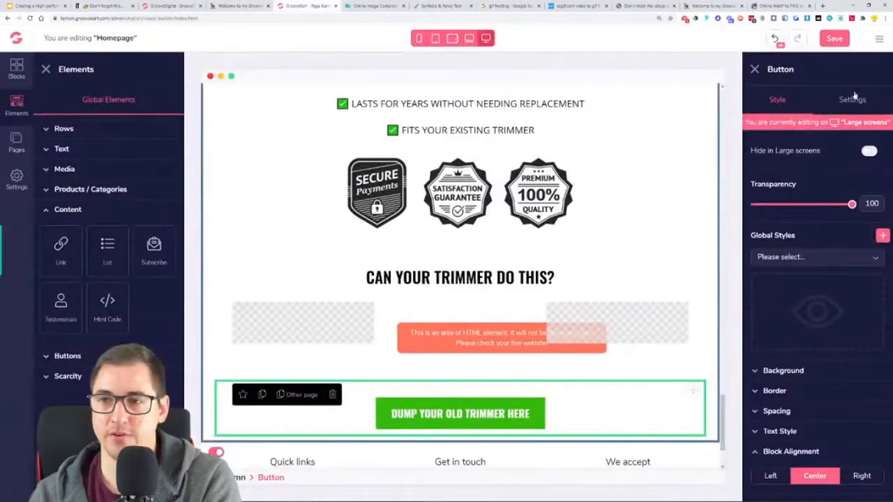
pyautogui.click(853, 100)
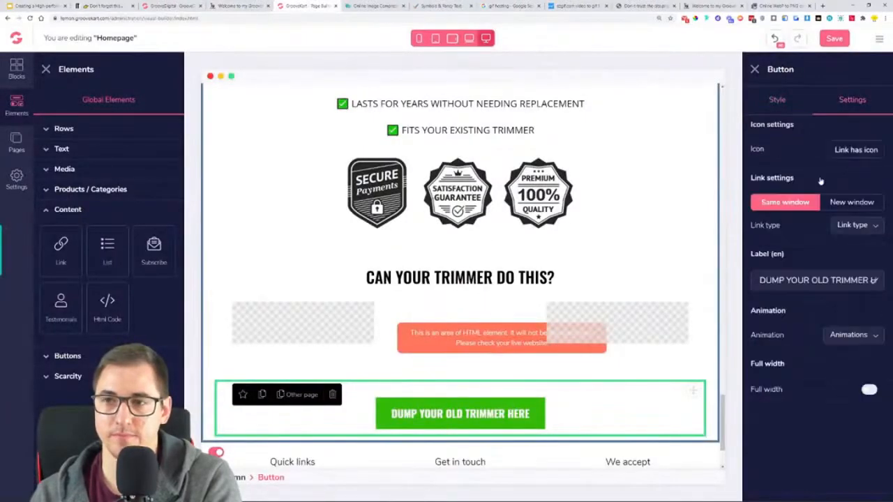
pyautogui.tripleClick(872, 279)
pyautogui.write('GRAB YOURS HERE')
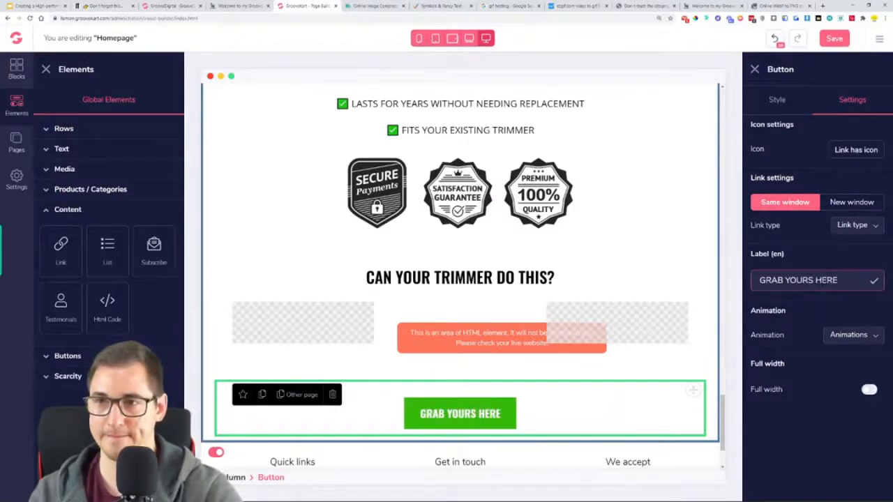
pyautogui.click(754, 70)
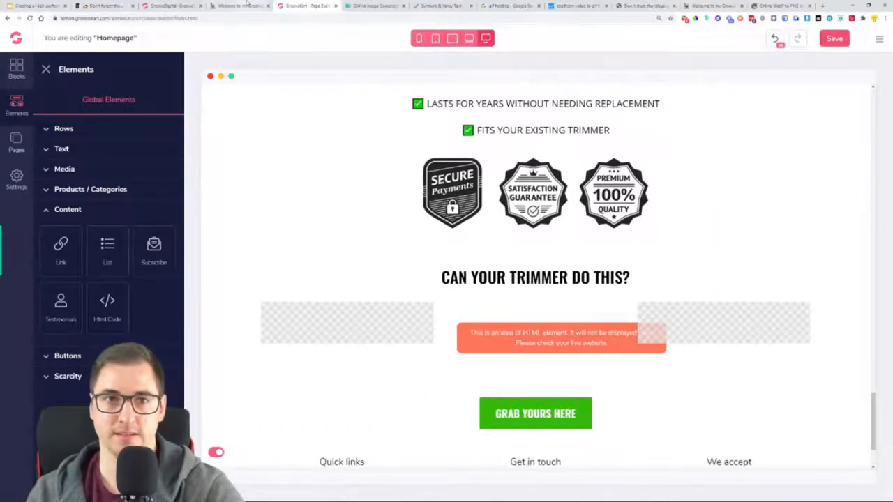
# Examine the example store's headlines, images and text that follow its "GRAB YOURS HERE" button, down to the 360 degree design section
pyautogui.click(240, 5)
pyautogui.scroll(-3, 202, 180)
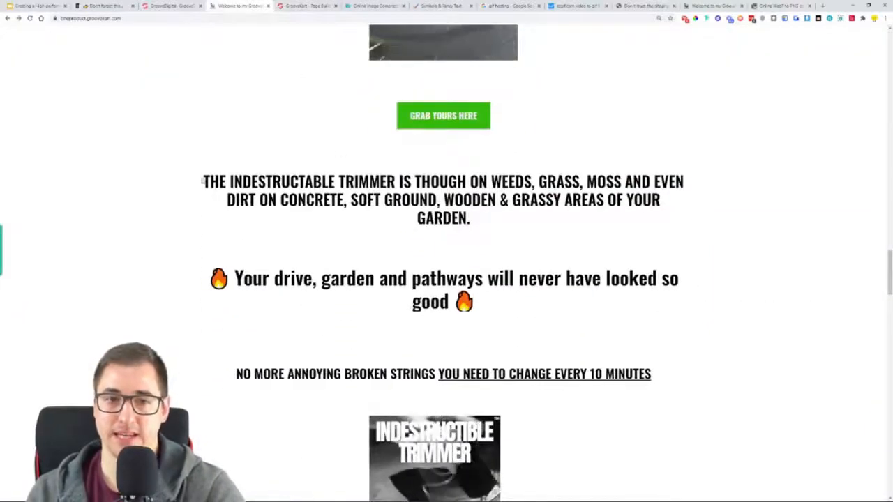
pyautogui.moveTo(202, 181); pyautogui.dragTo(518, 215)
pyautogui.moveTo(232, 278); pyautogui.dragTo(607, 309)
pyautogui.click(608, 309)
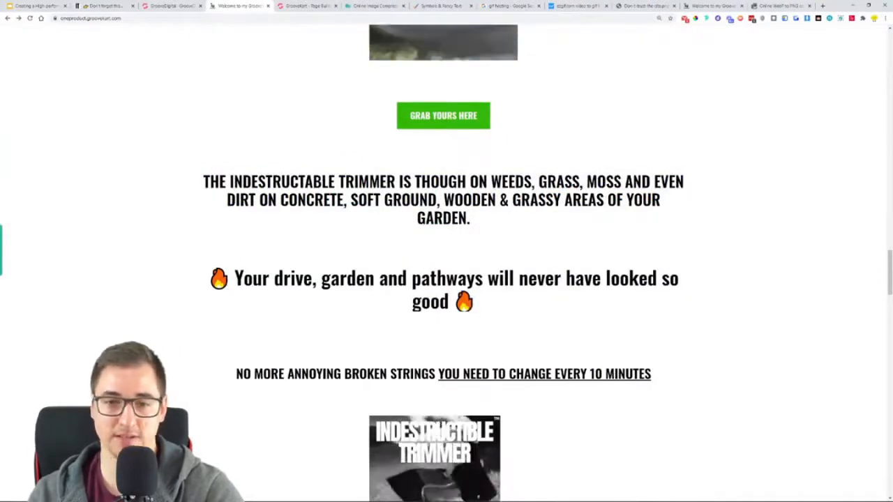
pyautogui.scroll(-2, 345, 279)
pyautogui.moveTo(344, 234); pyautogui.dragTo(699, 230)
pyautogui.scroll(-2, 429, 296)
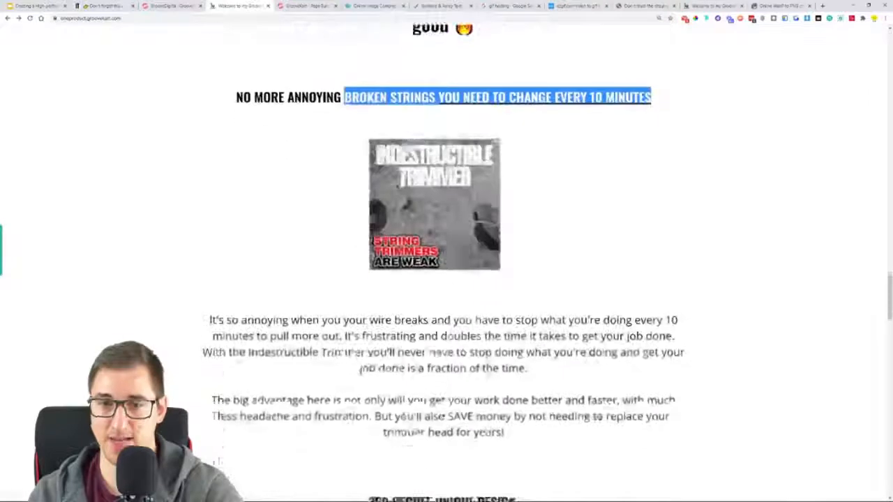
pyautogui.scroll(-2, 429, 296)
pyautogui.moveTo(341, 223); pyautogui.dragTo(607, 353)
pyautogui.scroll(-3, 444, 56)
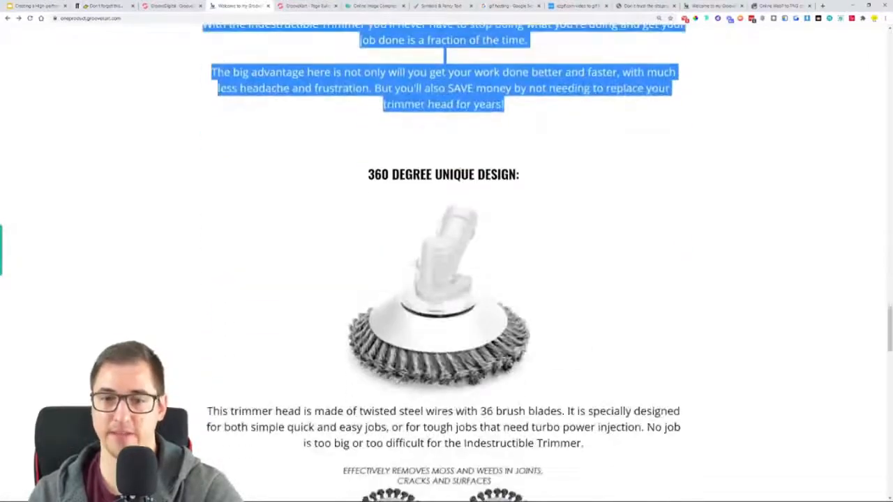
pyautogui.moveTo(453, 174); pyautogui.dragTo(481, 197)
pyautogui.click(572, 281)
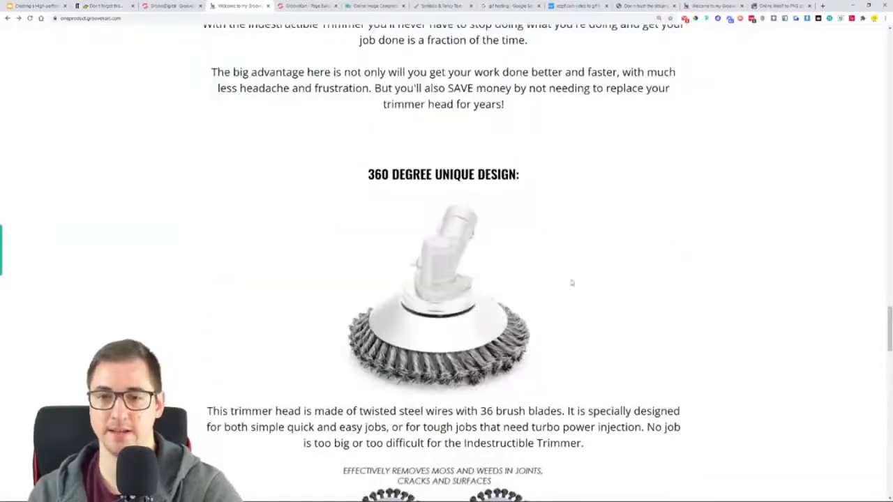
pyautogui.scroll(-1, 572, 281)
pyautogui.scroll(5, 456, 128)
pyautogui.scroll(5, 447, 265)
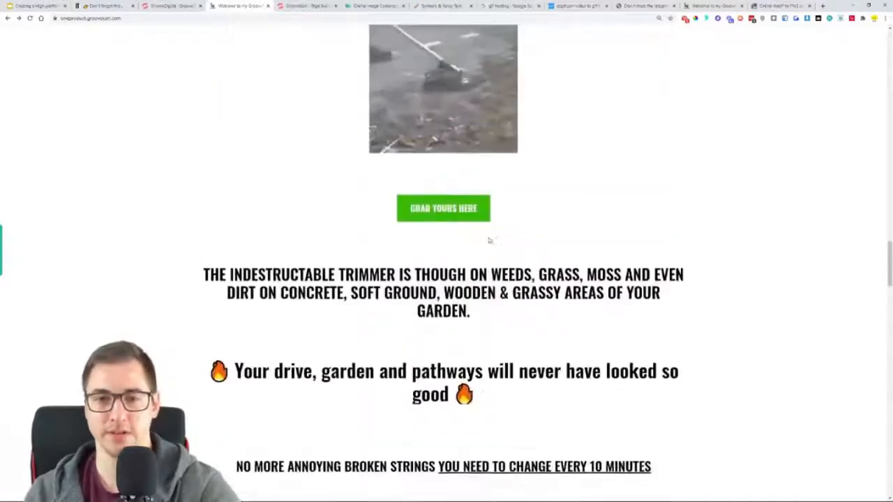
# Return to the page builder and save the homepage
pyautogui.click(332, 5)
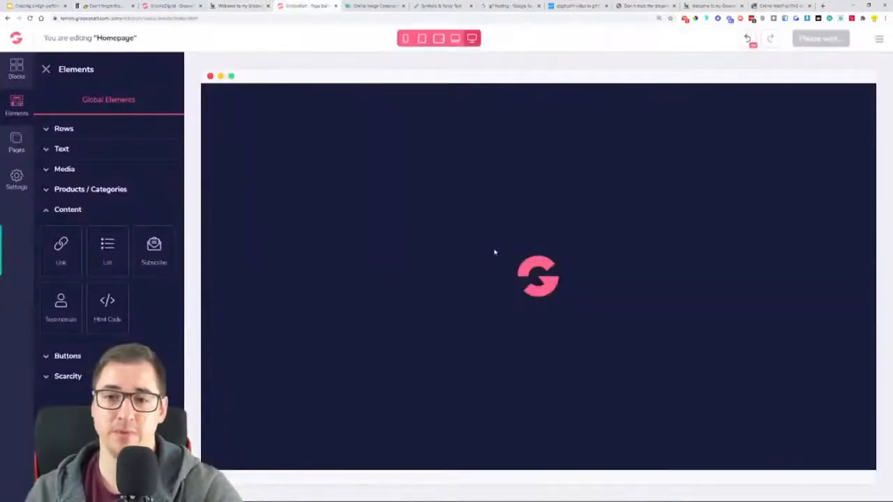
pyautogui.scroll(-15, 538, 293)
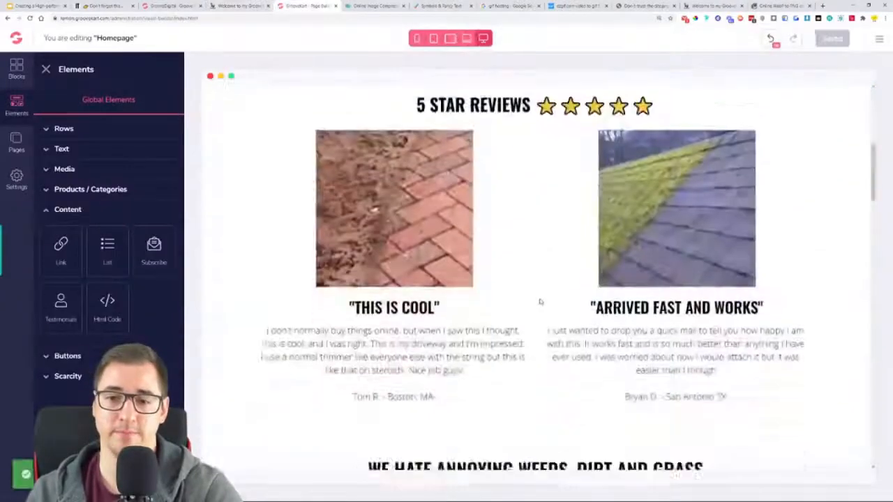
pyautogui.scroll(-10, 543, 301)
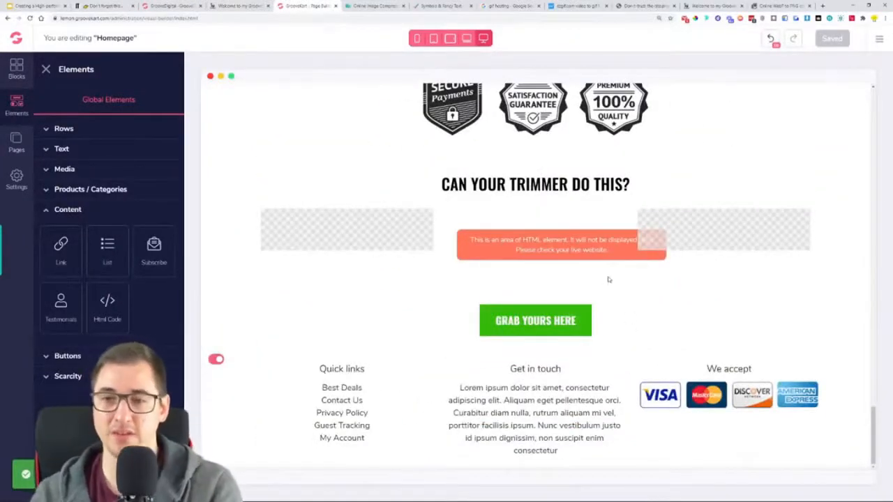
# Duplicate the "CAN YOUR TRIMMER DO THIS?" heading and move one copy below the "GRAB YOURS HERE" button
pyautogui.click(534, 184)
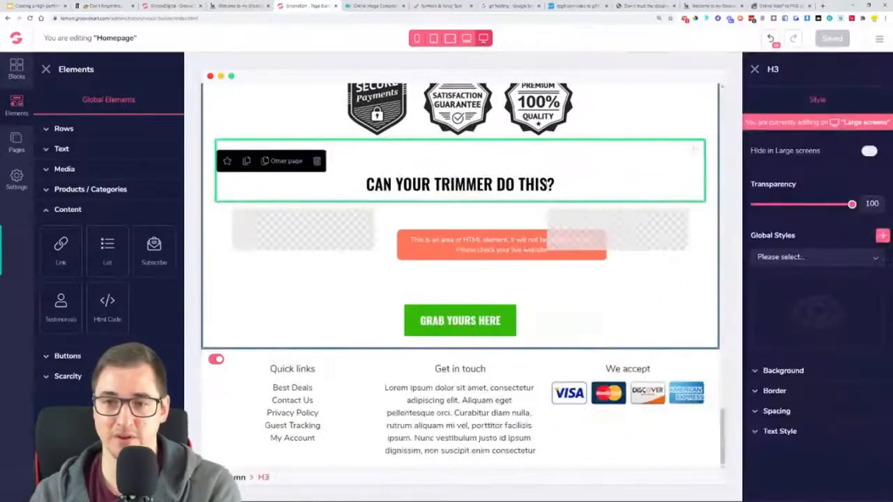
pyautogui.click(249, 161)
pyautogui.moveTo(694, 152); pyautogui.dragTo(504, 348)
# Copy the example store's "THE INDESTRUCTABLE TRIMMER IS THOUGH ON WEEDS..." headline and paste it over the text of the heading below the button
pyautogui.click(230, 4)
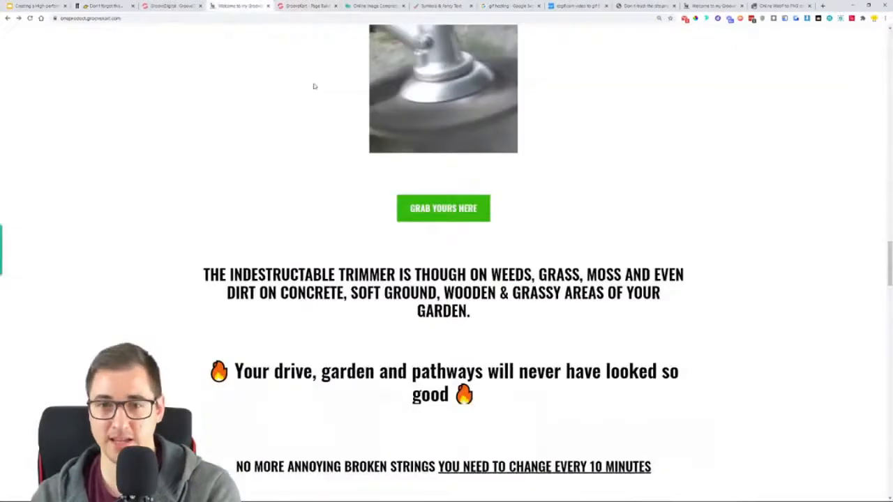
pyautogui.scroll(3, 600, 289)
pyautogui.scroll(-5, 601, 291)
pyautogui.click(314, 5)
pyautogui.click(250, 6)
pyautogui.tripleClick(363, 170)
pyautogui.hotkey('ctrl', 'c')
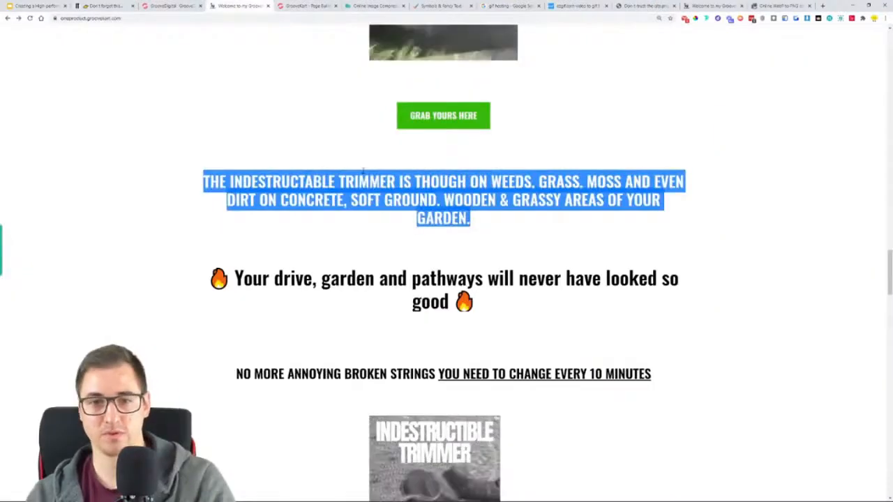
pyautogui.click(314, 5)
pyautogui.tripleClick(492, 325)
pyautogui.hotkey('ctrl', 'v')
pyautogui.press('BackSpace')
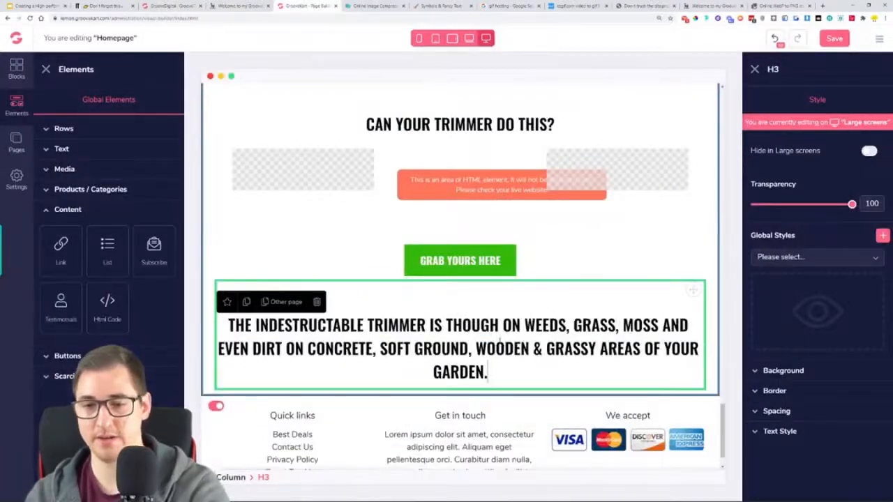
# Duplicate the "THE INDESTRUCTABLE TRIMMER" heading directly below itself and save the homepage
pyautogui.click(241, 5)
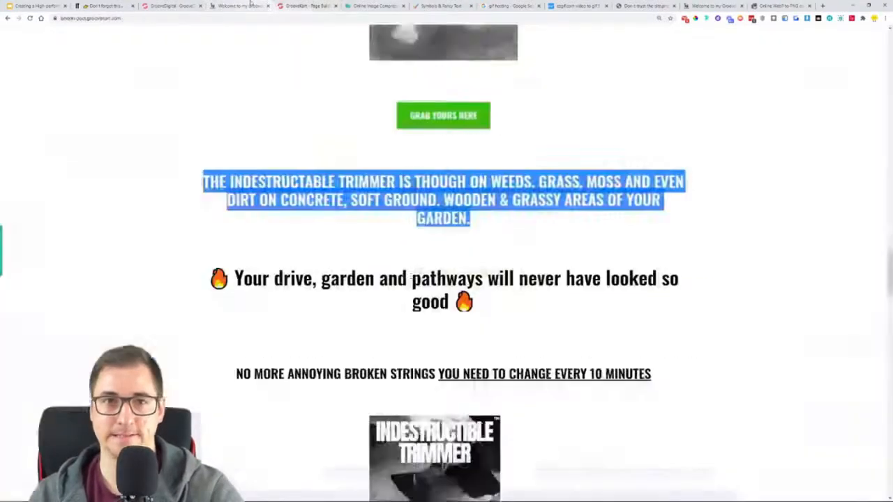
pyautogui.click(311, 6)
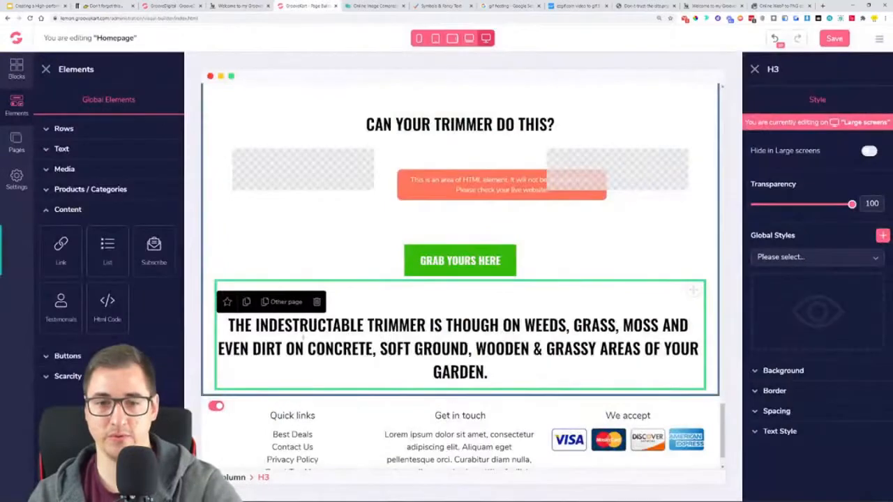
pyautogui.click(246, 302)
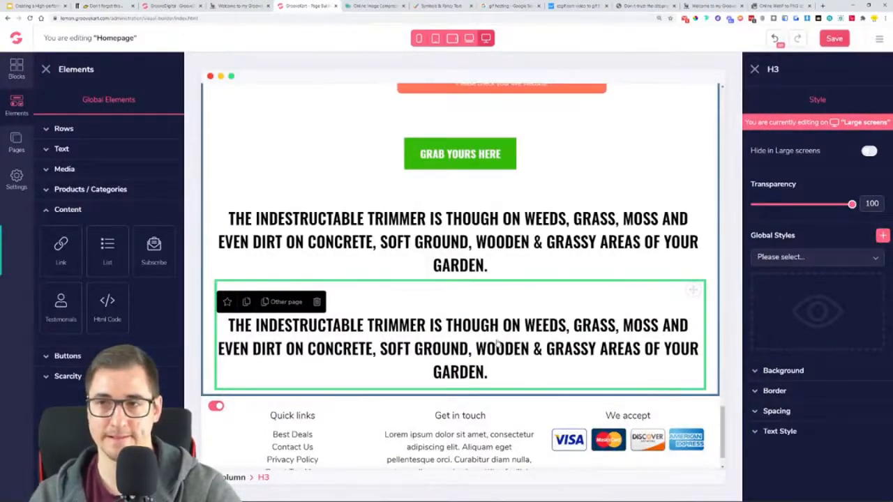
pyautogui.hotkey('ctrl', 's')
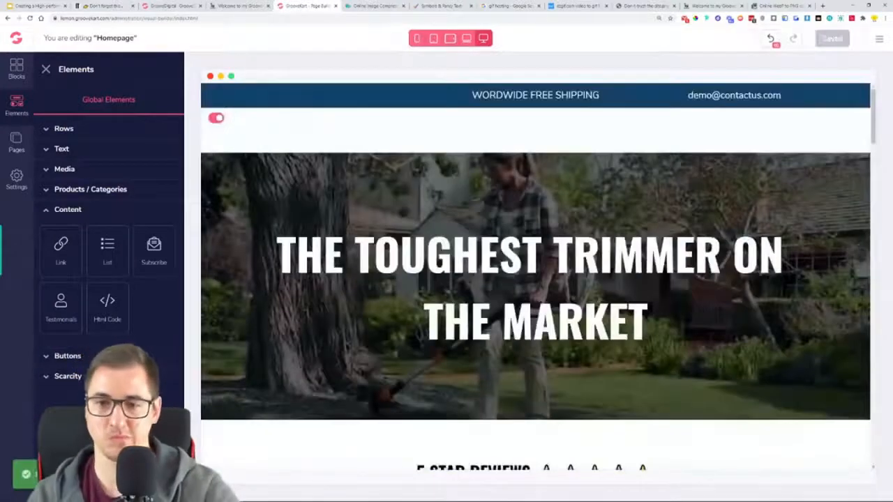
pyautogui.scroll(-20, 498, 343)
pyautogui.scroll(-10, 590, 295)
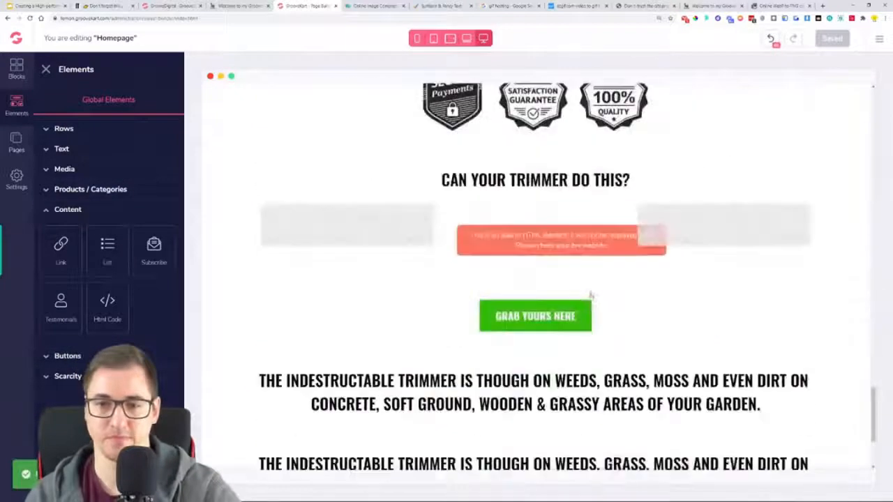
# Replace the lower duplicate heading's text with the example store's "Your drive, garden and pathways will never have looked so good" line, without a trailing blank line
pyautogui.click(515, 302)
pyautogui.click(373, 6)
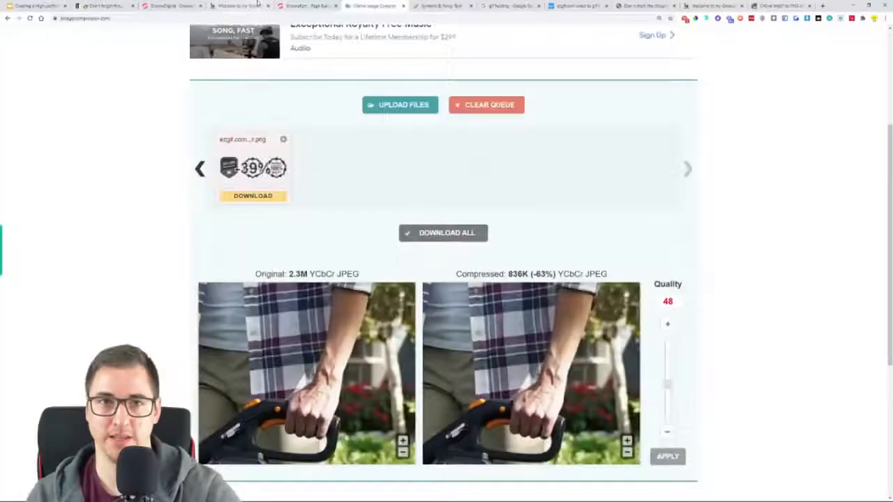
pyautogui.click(237, 6)
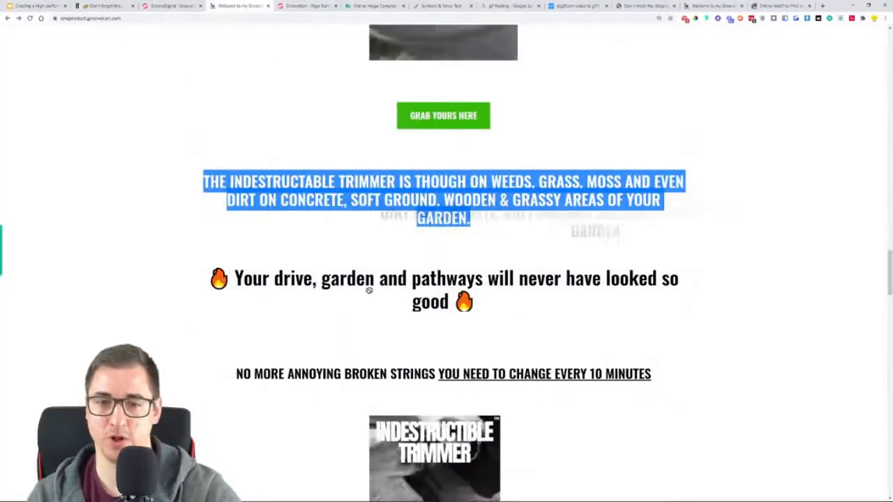
pyautogui.tripleClick(307, 279)
pyautogui.hotkey('ctrl', 'c')
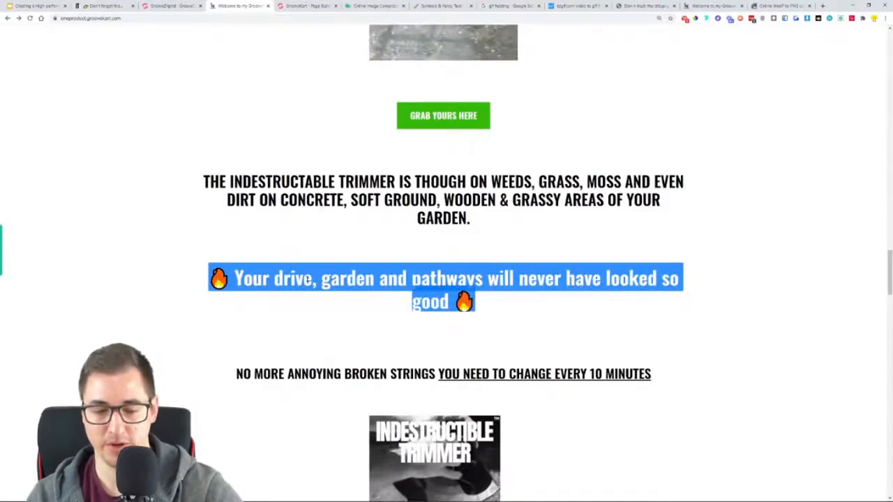
pyautogui.hotkey('ctrl', 'Tab')
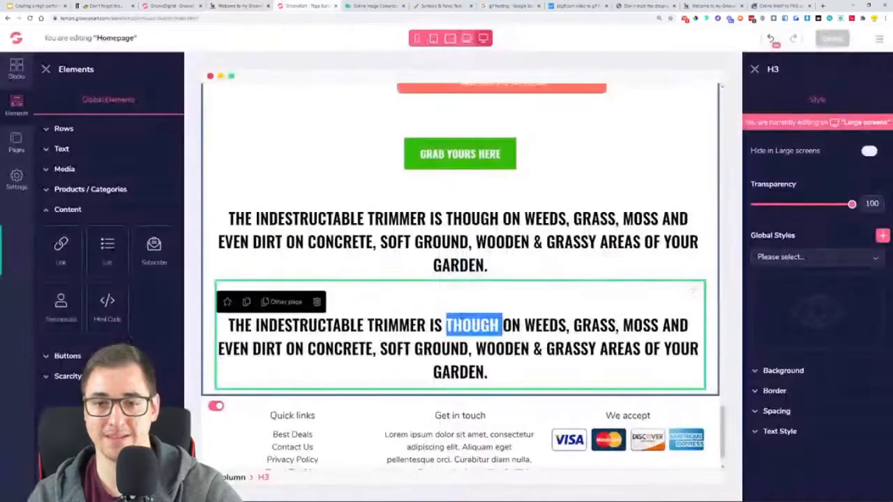
pyautogui.hotkey('ctrl', 'a')
pyautogui.hotkey('ctrl', 'v')
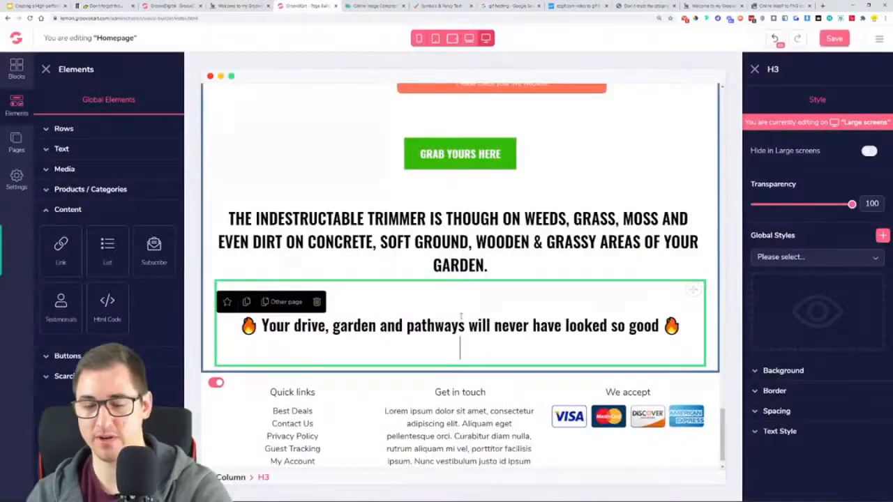
pyautogui.press('BackSpace')
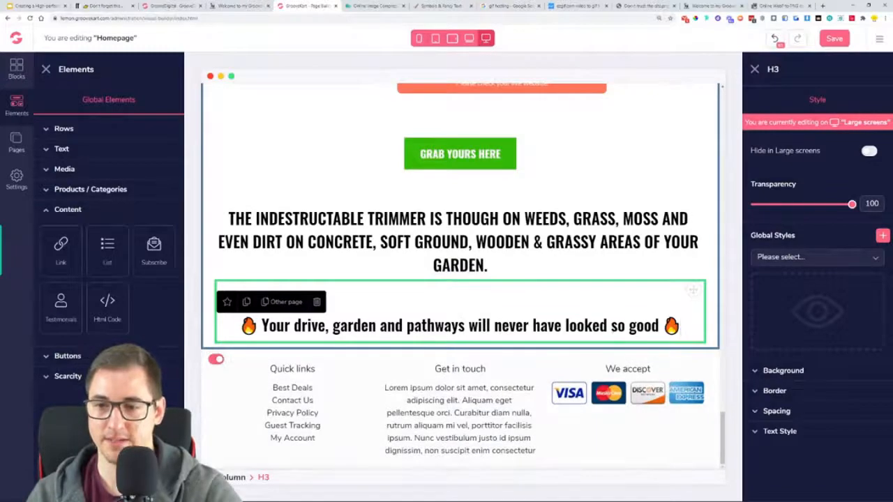
# Set the "Your drive, garden and pathways" heading's text size to 40, compare it with the example store and save the homepage
pyautogui.click(802, 435)
pyautogui.scroll(-2, 775, 411)
pyautogui.moveTo(772, 391); pyautogui.dragTo(783, 395)
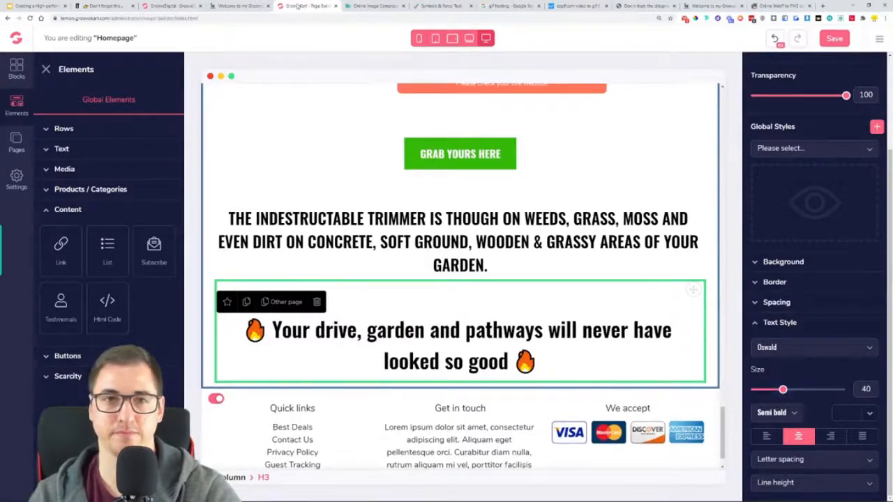
pyautogui.click(228, 4)
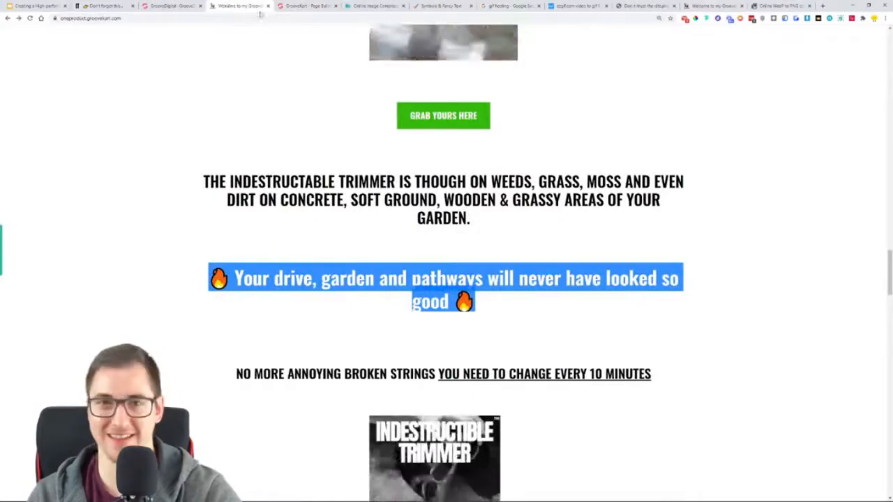
pyautogui.scroll(-5, 279, 286)
pyautogui.click(289, 4)
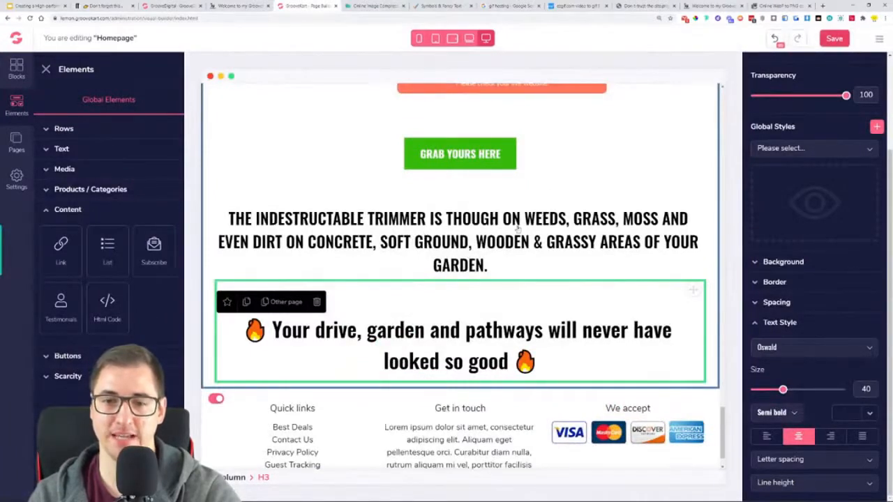
pyautogui.hotkey('ctrl', 's')
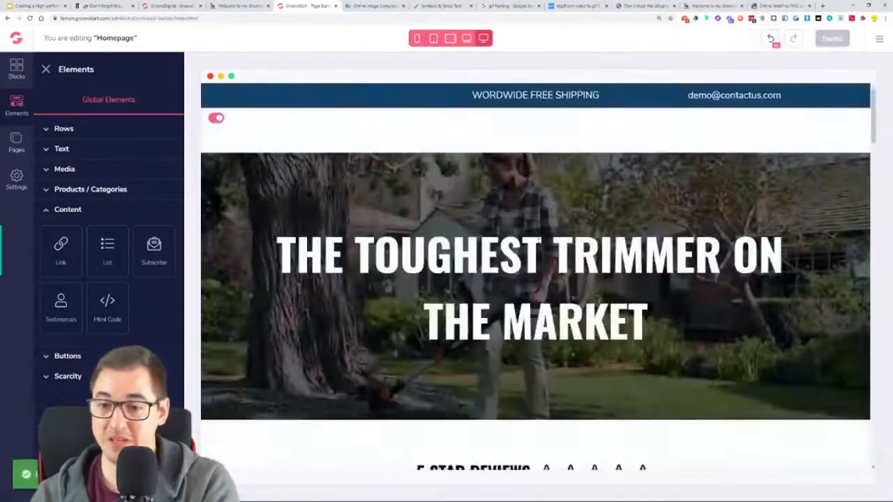
# Set the top and bottom margins of the "Your drive, garden and pathways" heading to 50
pyautogui.scroll(-20, 546, 261)
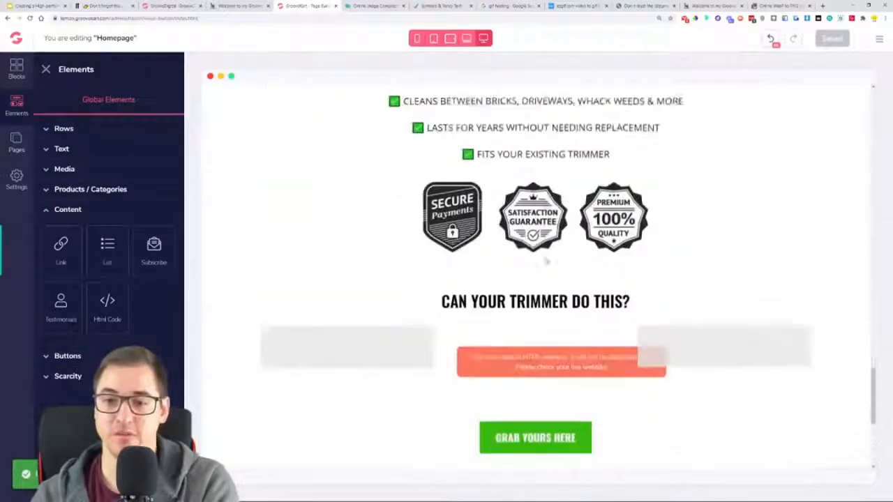
pyautogui.scroll(-5, 547, 261)
pyautogui.click(555, 285)
pyautogui.click(795, 405)
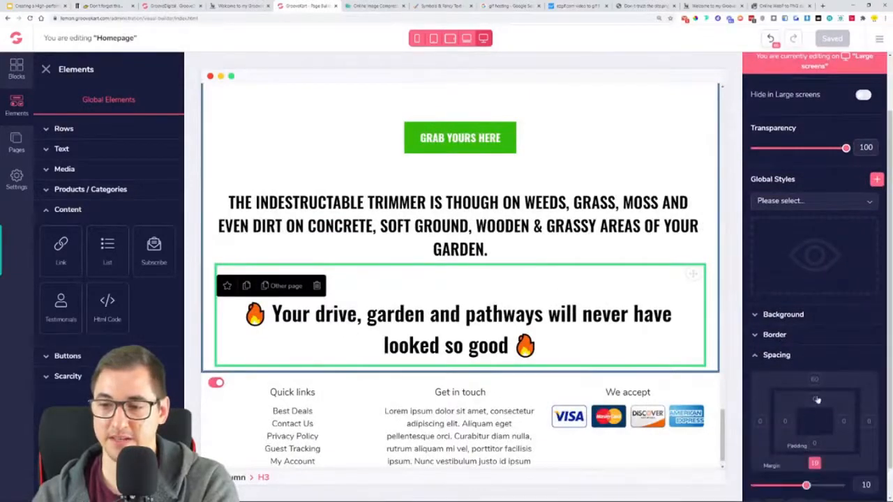
pyautogui.moveTo(799, 486); pyautogui.dragTo(837, 486)
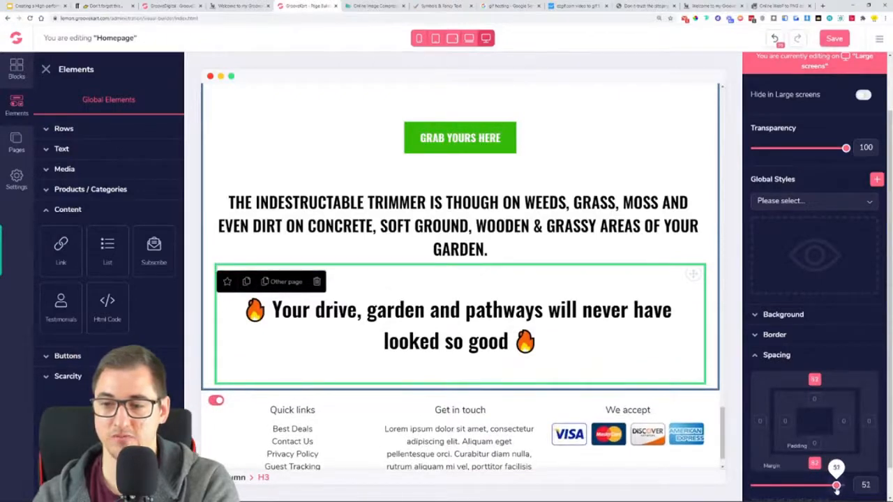
pyautogui.moveTo(835, 486); pyautogui.dragTo(835, 486)
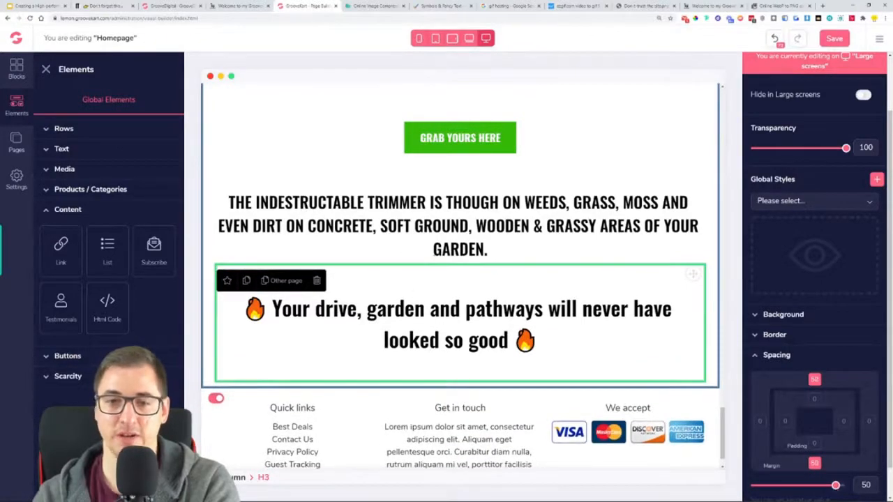
# Duplicate the "THE INDESTRUCTABLE TRIMMER" heading below the fire headline and replace its text with the example's "NO MORE ANNOYING BROKEN STRINGS YOU NEED TO CHANGE EVERY 10 MINUTES"
pyautogui.click(246, 179)
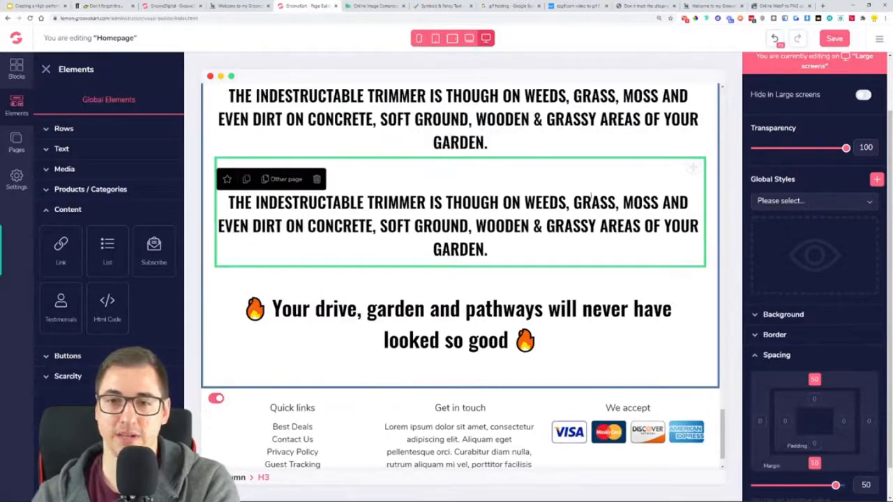
pyautogui.moveTo(692, 169); pyautogui.dragTo(619, 384)
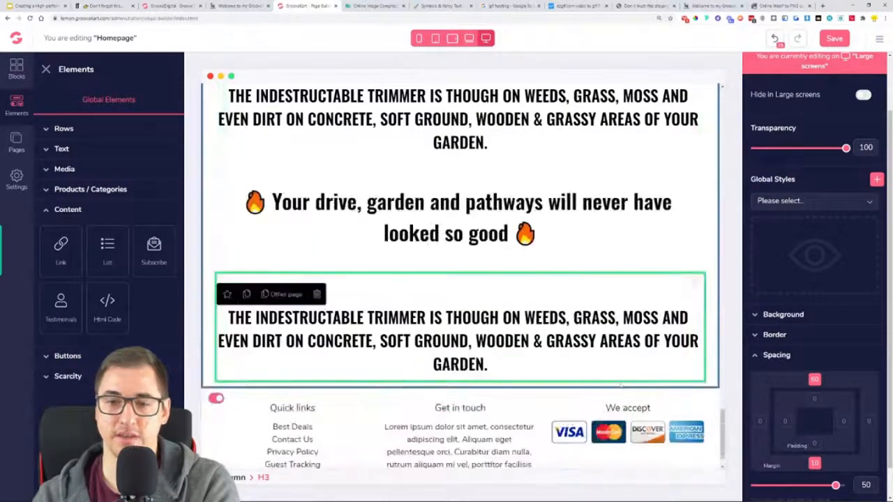
pyautogui.click(242, 5)
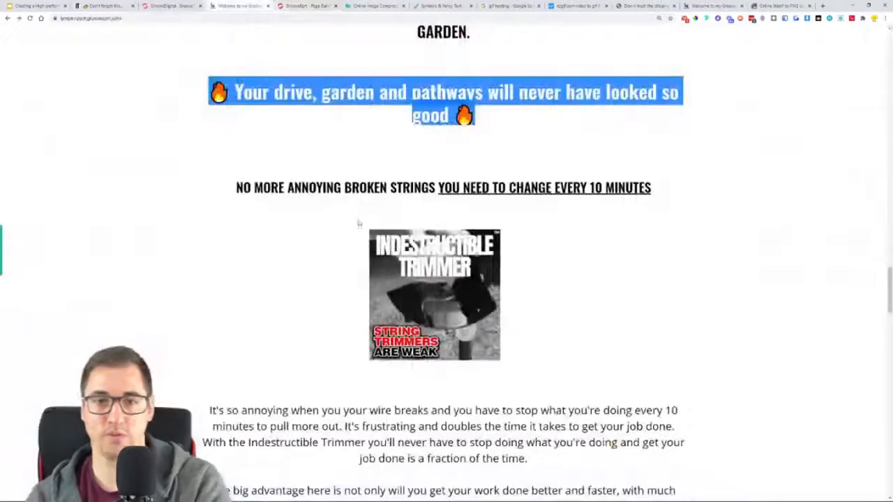
pyautogui.tripleClick(415, 188)
pyautogui.hotkey('ctrl', 'c')
pyautogui.click(307, 5)
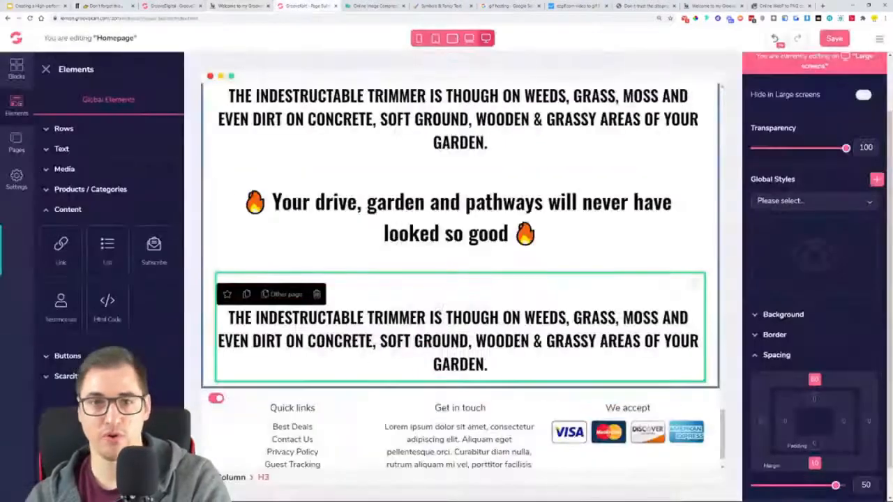
pyautogui.tripleClick(440, 341)
pyautogui.hotkey('ctrl', 'v')
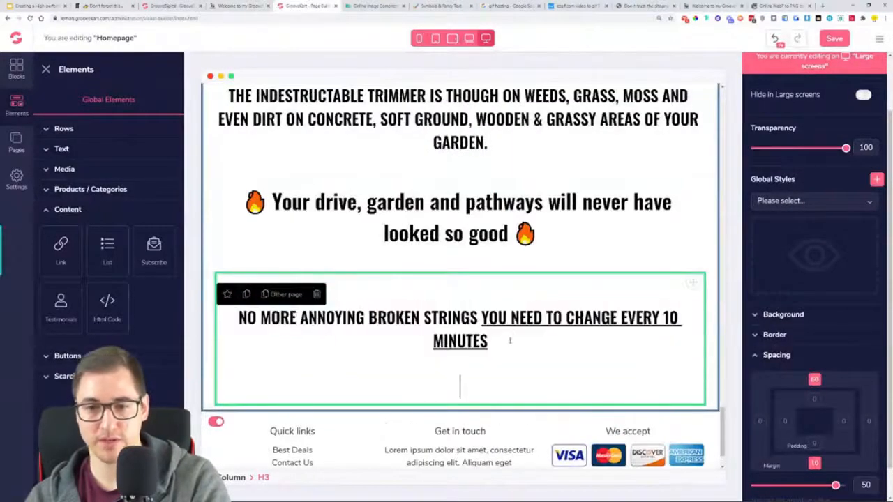
pyautogui.press('BackSpace')
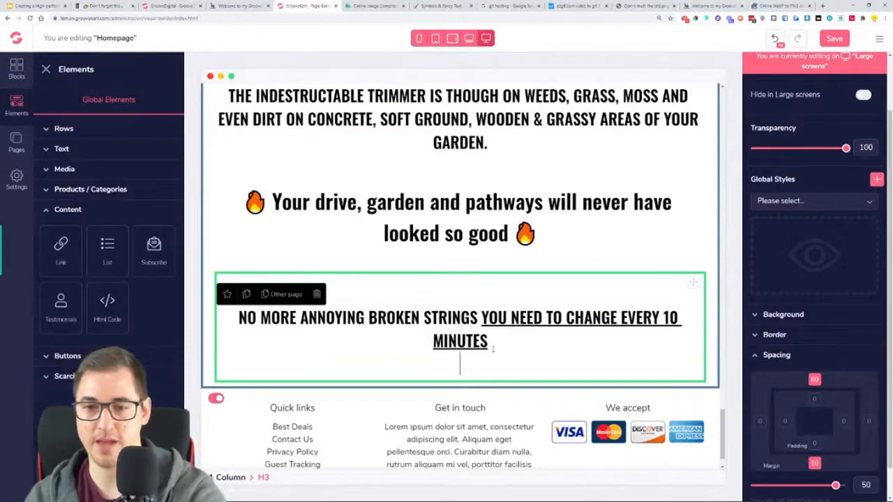
pyautogui.press('BackSpace')
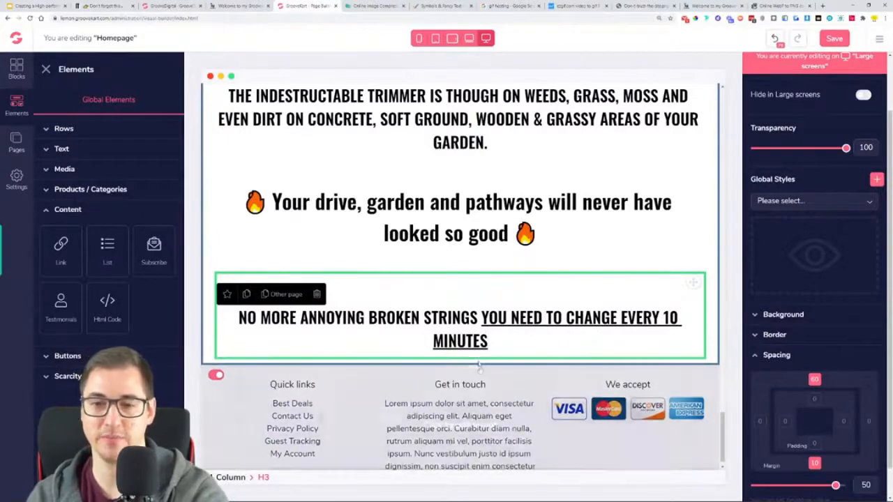
# Check the example store for the GIF under the "NO MORE ANNOYING BROKEN STRINGS" headline and upload that "STRING TRIMMERS ARE WEAK" GIF to Gifyu
pyautogui.click(241, 6)
pyautogui.click(105, 5)
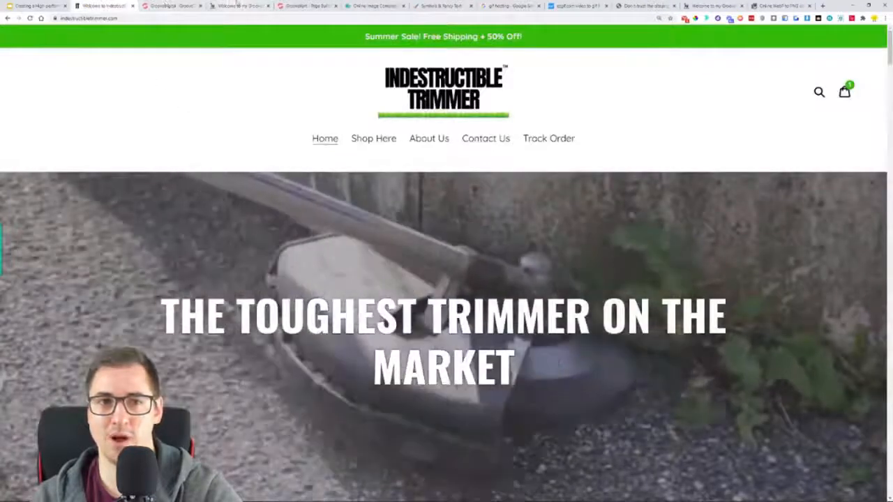
pyautogui.click(237, 6)
pyautogui.scroll(-1, 344, 295)
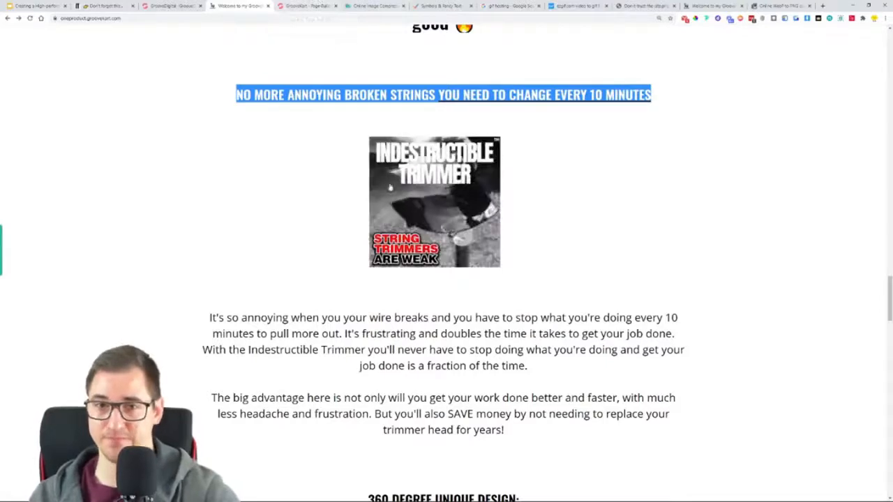
pyautogui.click(576, 6)
pyautogui.scroll(3, 467, 188)
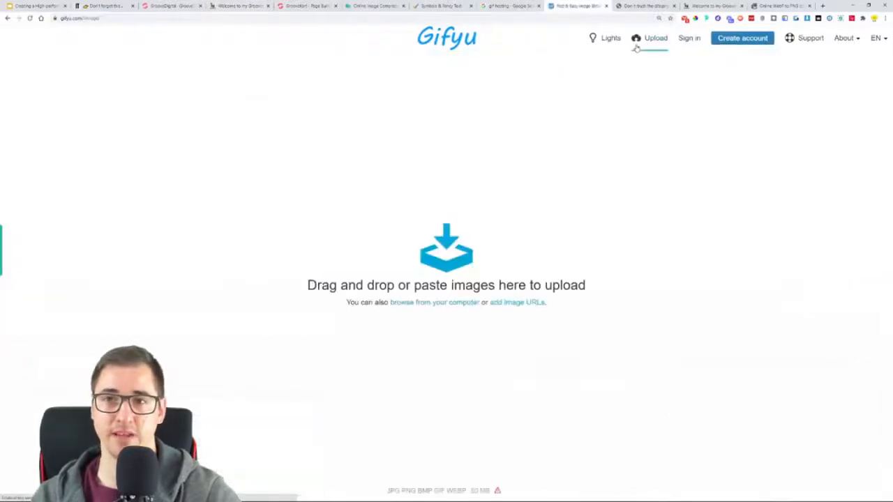
pyautogui.click(439, 255)
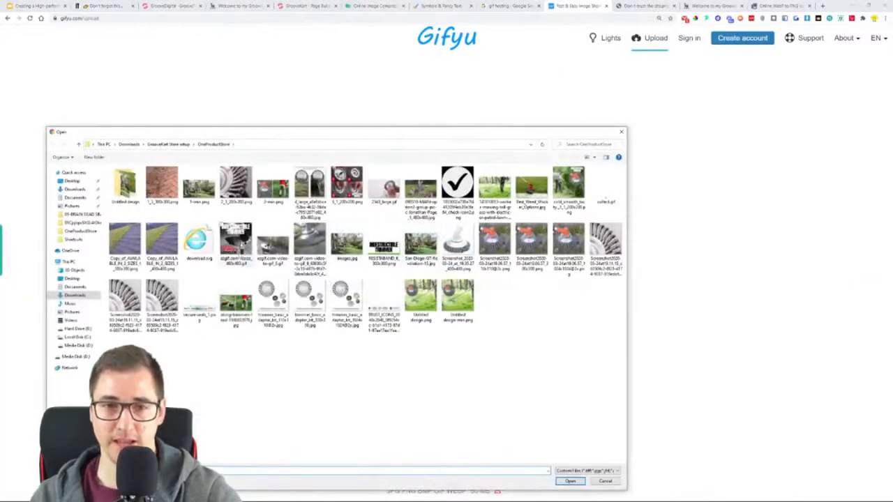
pyautogui.click(569, 482)
pyautogui.click(457, 301)
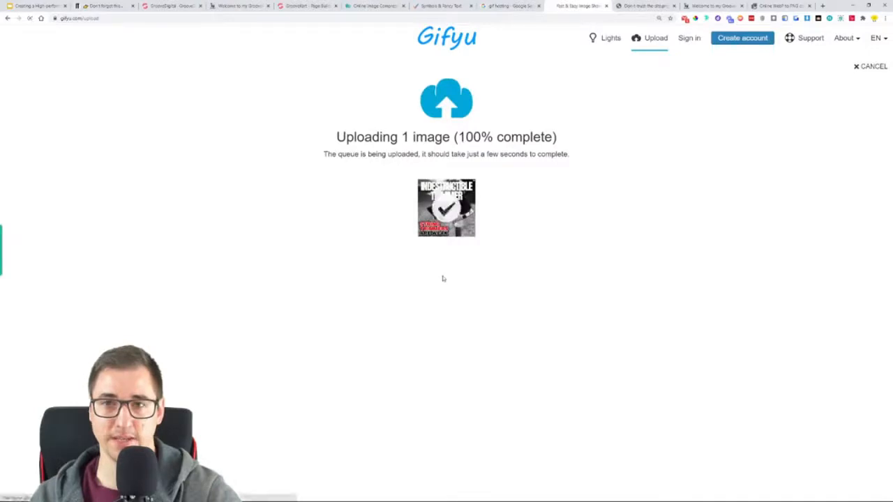
# Copy the uploaded GIF's full-size HTML embed code from Gifyu and return to the GrooveKart page builder
pyautogui.click(62, 287)
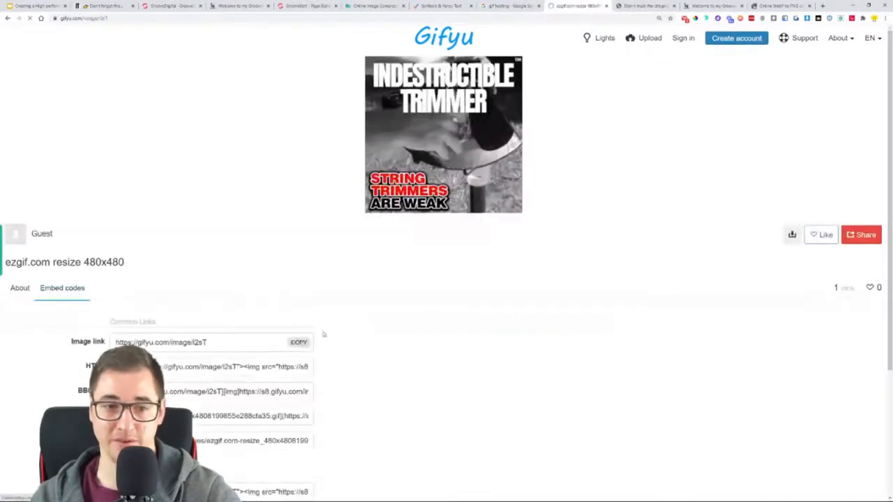
pyautogui.scroll(-3, 401, 254)
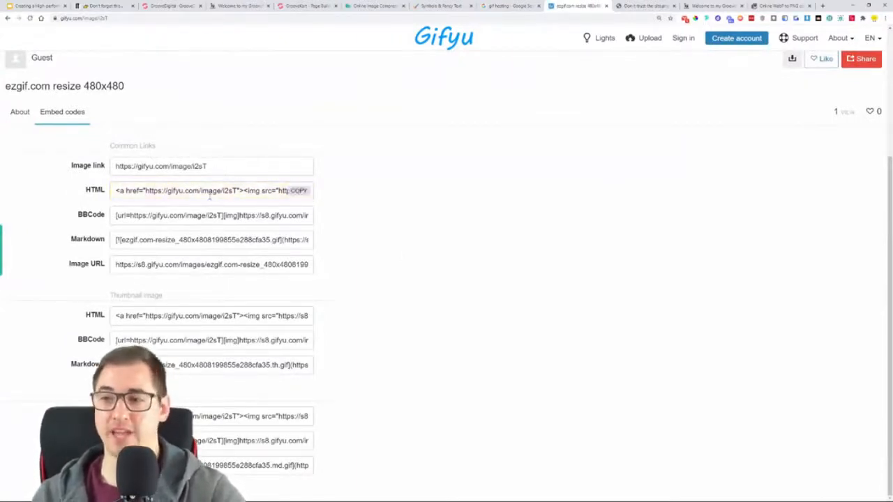
pyautogui.click(314, 7)
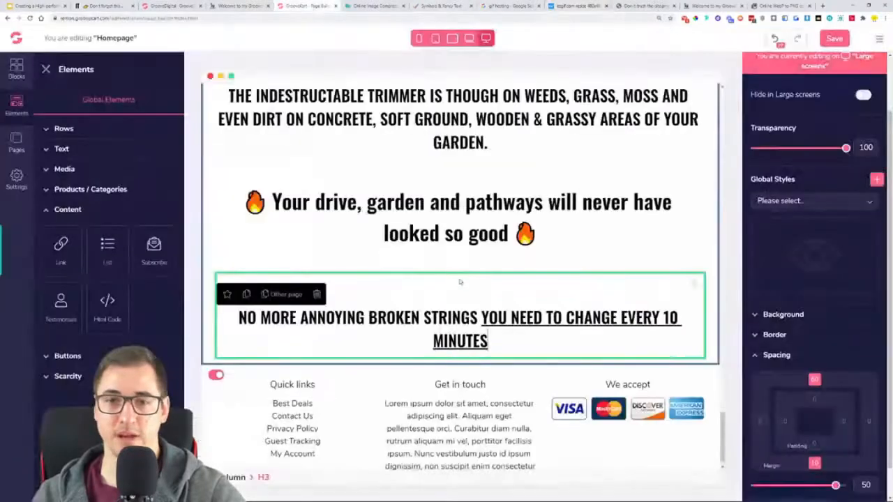
# Duplicate the three-column GIF row under "CAN YOUR TRIMMER DO THIS?" and move one copy below the "NO MORE ANNOYING BROKEN STRINGS" heading
pyautogui.scroll(5, 414, 286)
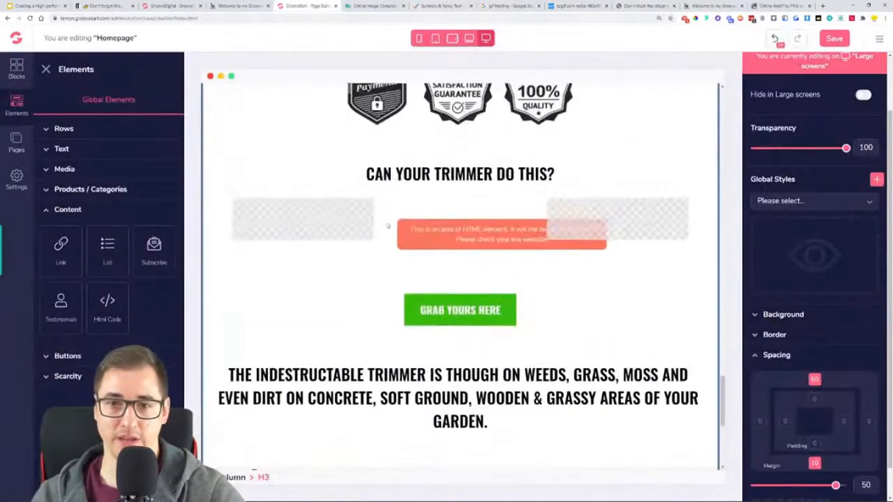
pyautogui.click(269, 241)
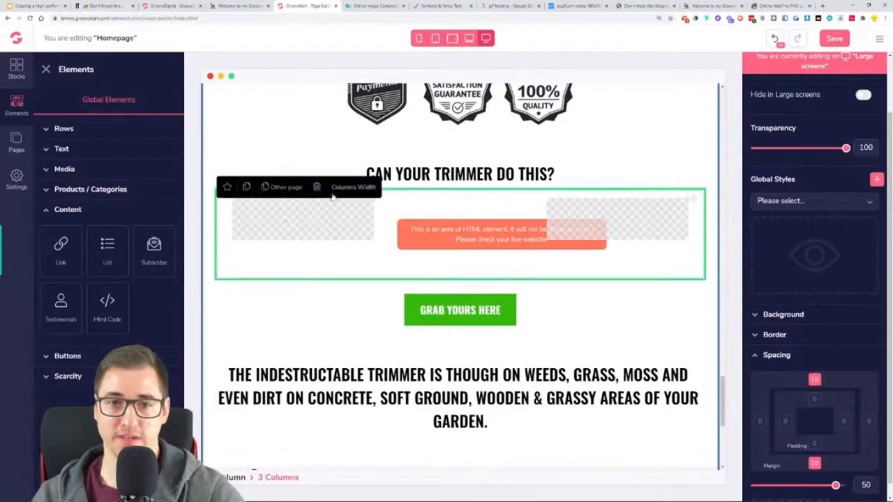
pyautogui.click(246, 187)
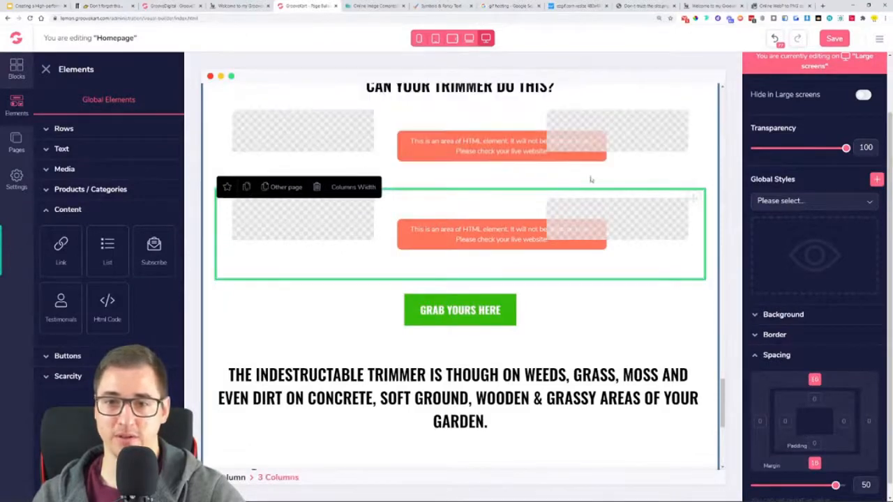
pyautogui.moveTo(687, 203); pyautogui.dragTo(634, 405)
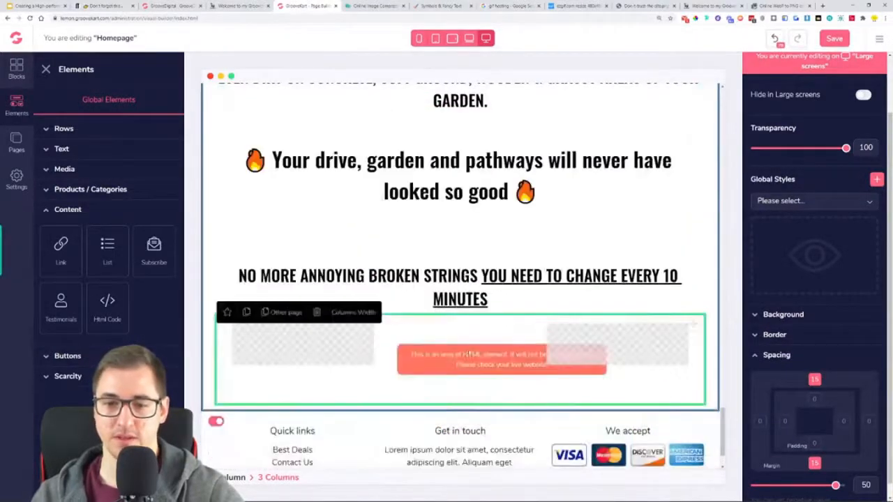
# Replace the HTML code in the moved row's middle column with the Gifyu embed code of the "STRING TRIMMERS ARE WEAK" GIF
pyautogui.click(499, 342)
pyautogui.click(851, 100)
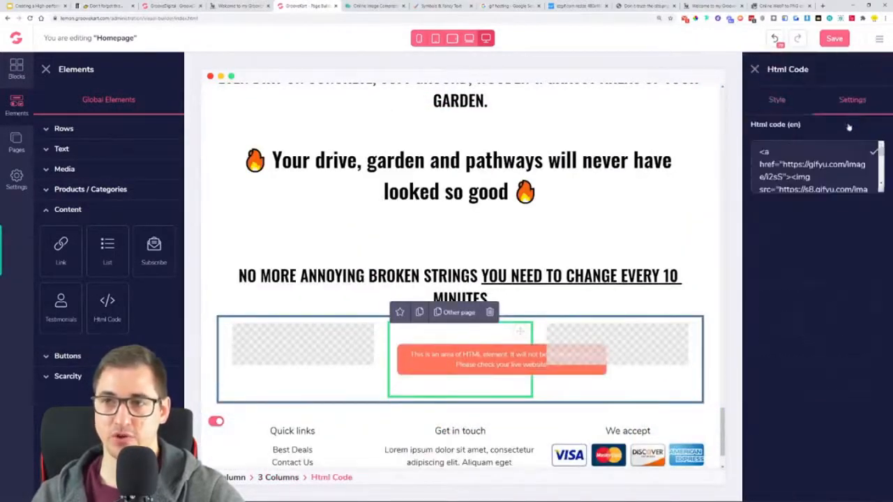
pyautogui.hotkey('ctrl', 'a')
pyautogui.hotkey('ctrl', 'v')
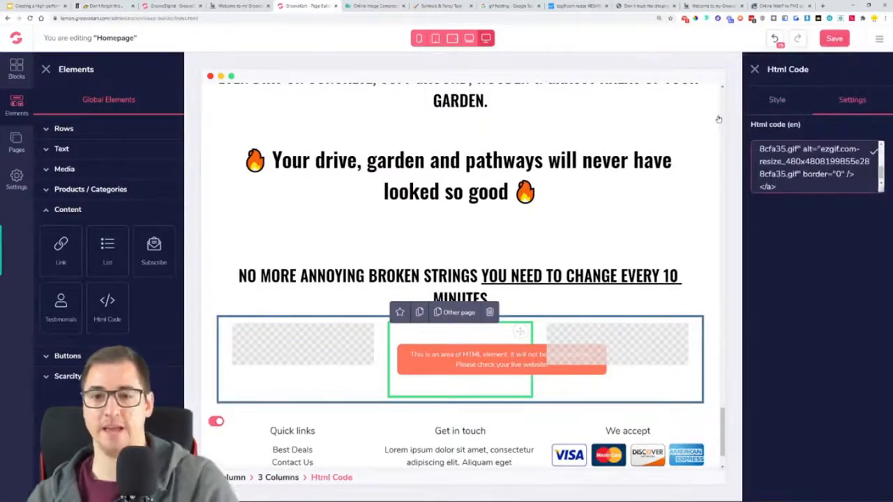
# Save the homepage, reload the live store and check the GIF areas around the "NO MORE ANNOYING BROKEN STRINGS" headline
pyautogui.click(829, 39)
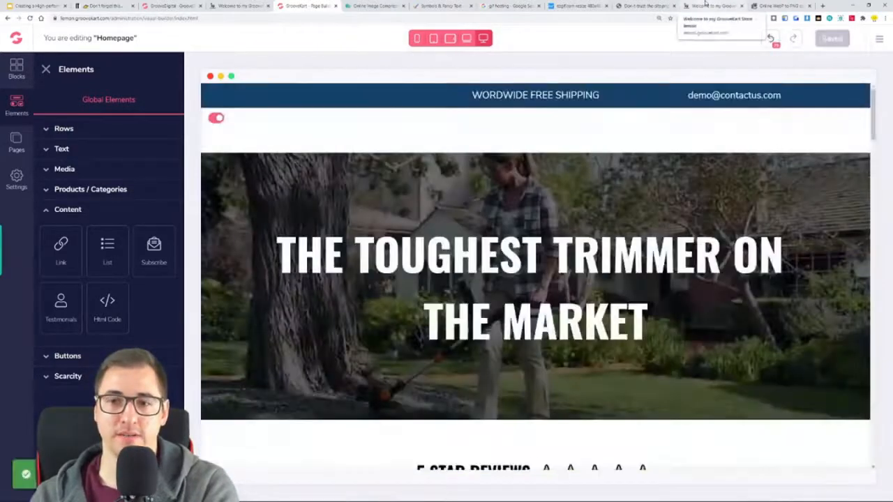
pyautogui.click(706, 5)
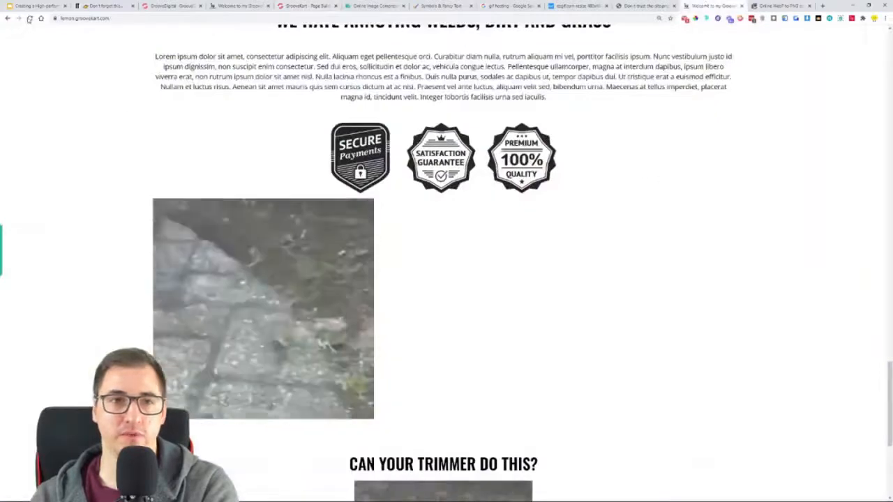
pyautogui.press('F5')
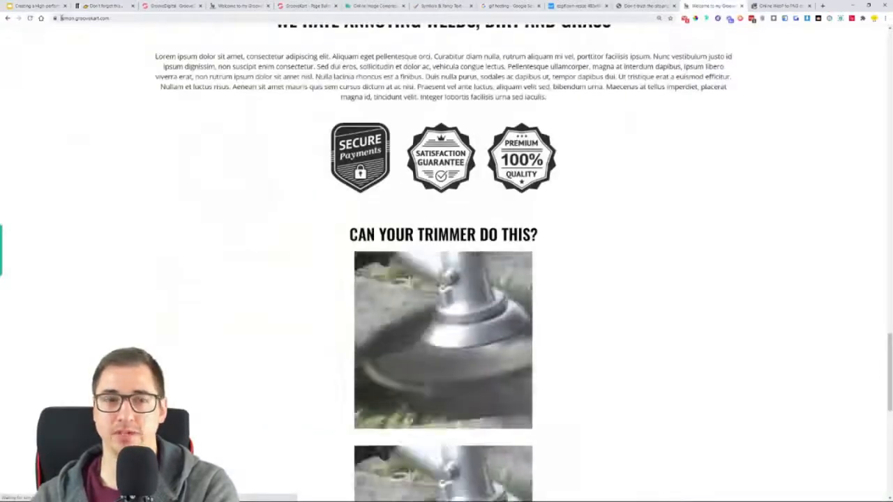
pyautogui.scroll(-5, 286, 237)
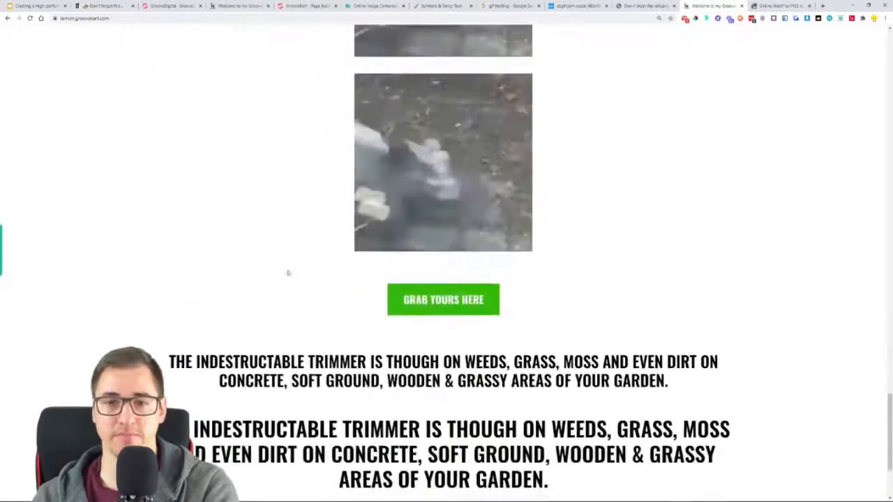
pyautogui.scroll(1, 450, 171)
pyautogui.scroll(-3, 475, 140)
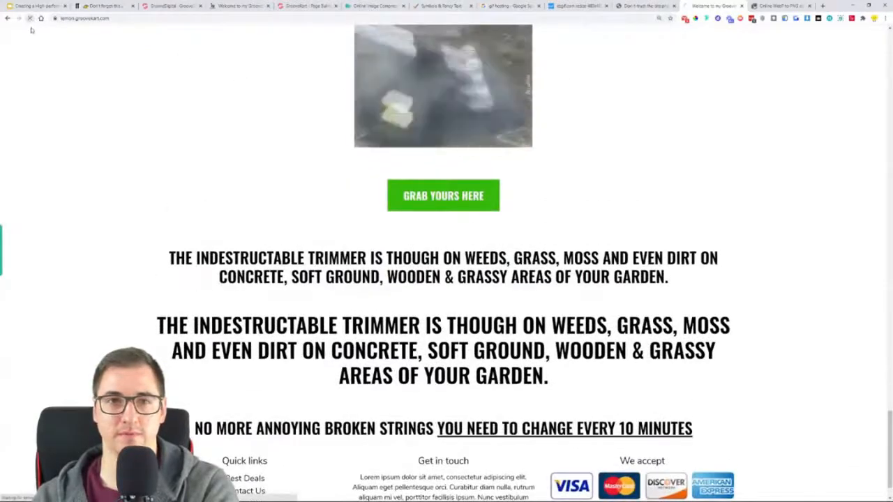
pyautogui.scroll(4, 241, 165)
pyautogui.scroll(-5, 243, 166)
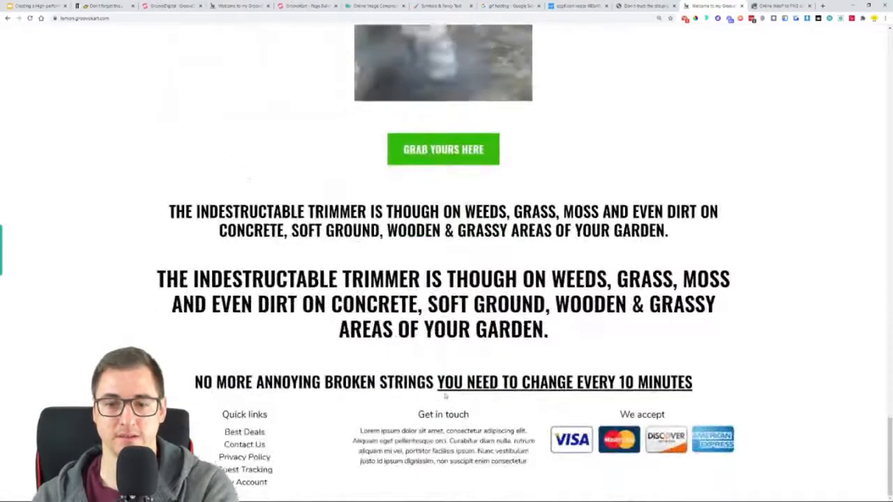
pyautogui.scroll(4, 470, 253)
pyautogui.scroll(2, 470, 253)
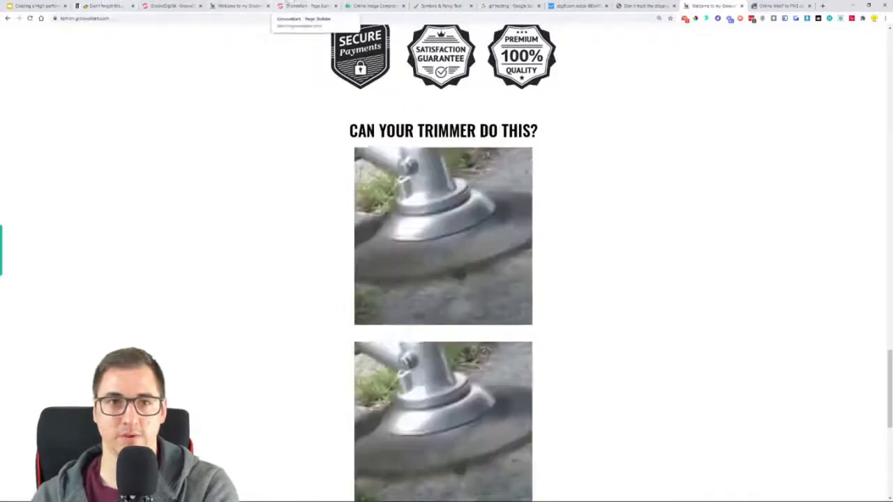
# Compare the builder page's last section with the text under the "STRING TRIMMERS ARE WEAK" GIF in the example store
pyautogui.click(307, 5)
pyautogui.scroll(-20, 541, 318)
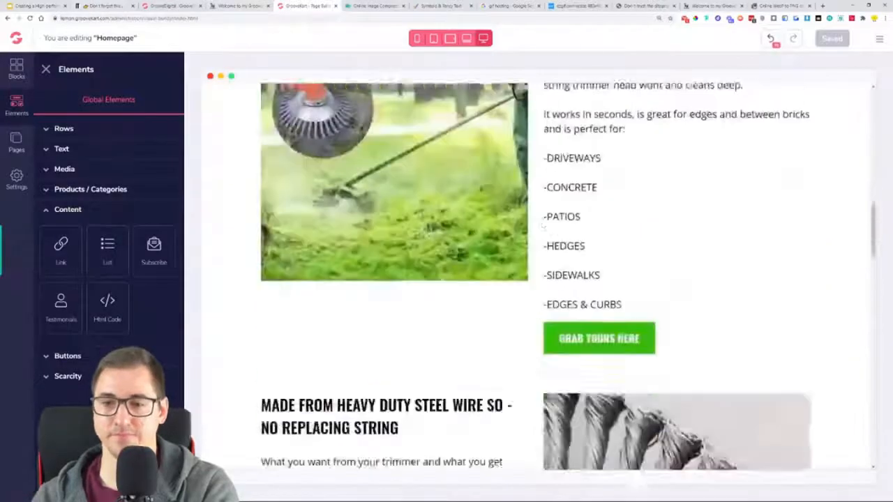
pyautogui.scroll(-6, 534, 307)
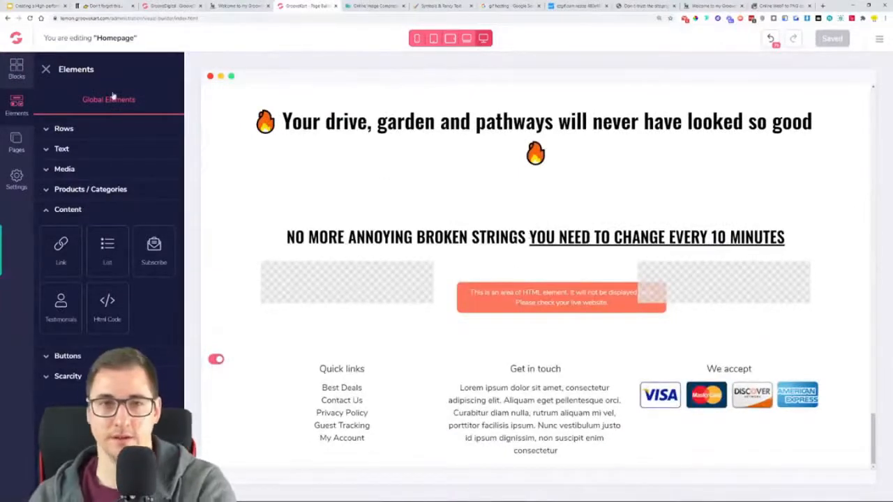
pyautogui.hotkey('ctrl', 'shift', 'Tab')
pyautogui.scroll(-2, 363, 255)
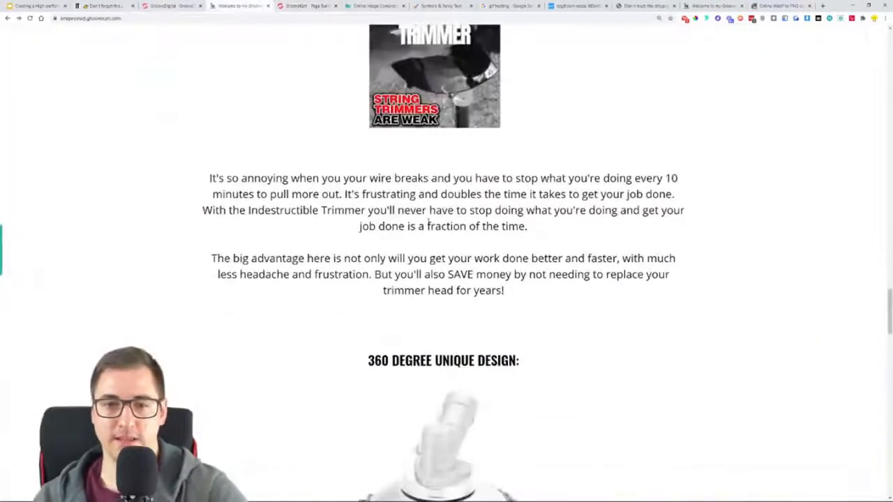
pyautogui.hotkey('ctrl', 'Tab')
pyautogui.scroll(10, 542, 208)
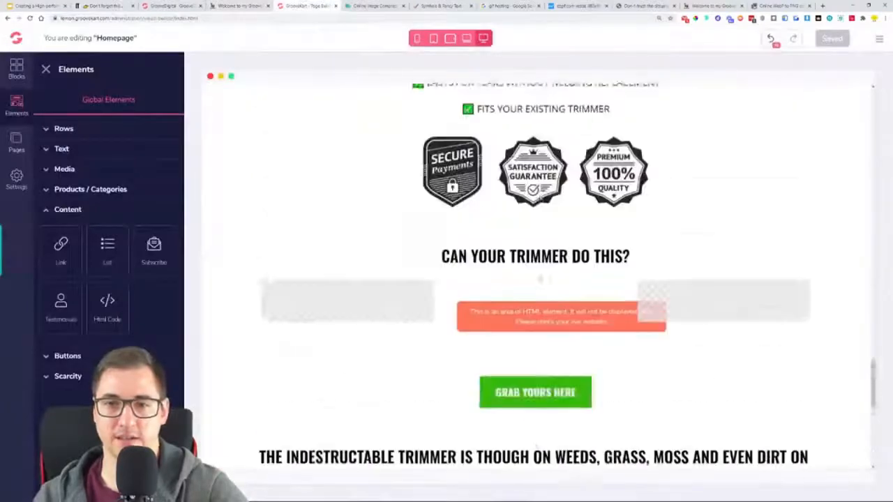
# Move the checkmark benefits paragraph from above the badges to below the GIF row under "NO MORE ANNOYING BROKEN STRINGS"
pyautogui.scroll(-3, 543, 208)
pyautogui.click(543, 207)
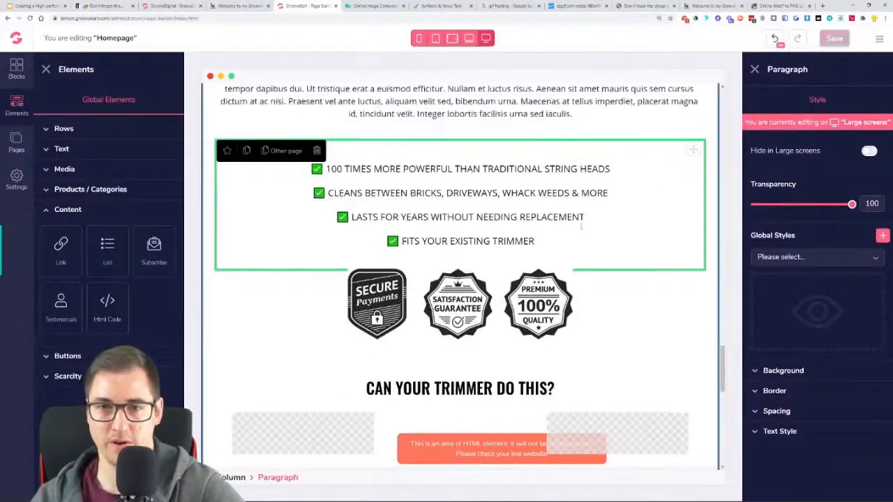
pyautogui.moveTo(692, 149); pyautogui.dragTo(616, 438)
pyautogui.scroll(-4, 640, 348)
pyautogui.scroll(1, 646, 321)
pyautogui.moveTo(693, 192); pyautogui.dragTo(597, 448)
pyautogui.scroll(-3, 680, 165)
pyautogui.scroll(1, 681, 165)
pyautogui.moveTo(693, 93); pyautogui.dragTo(488, 452)
pyautogui.scroll(-3, 646, 284)
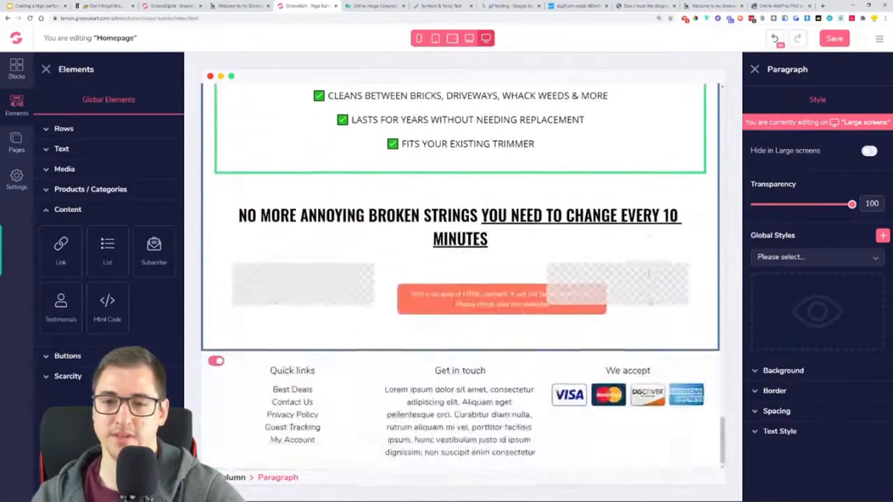
pyautogui.scroll(2, 659, 287)
pyautogui.moveTo(693, 143); pyautogui.dragTo(560, 465)
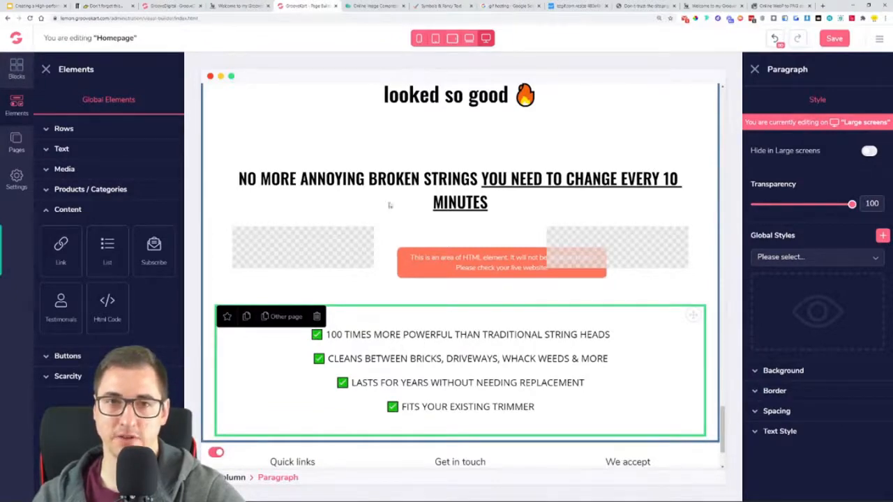
# Copy the two paragraphs from "It's so annoying" to "trimmer head for years!" in the example store
pyautogui.click(216, 6)
pyautogui.doubleClick(259, 197)
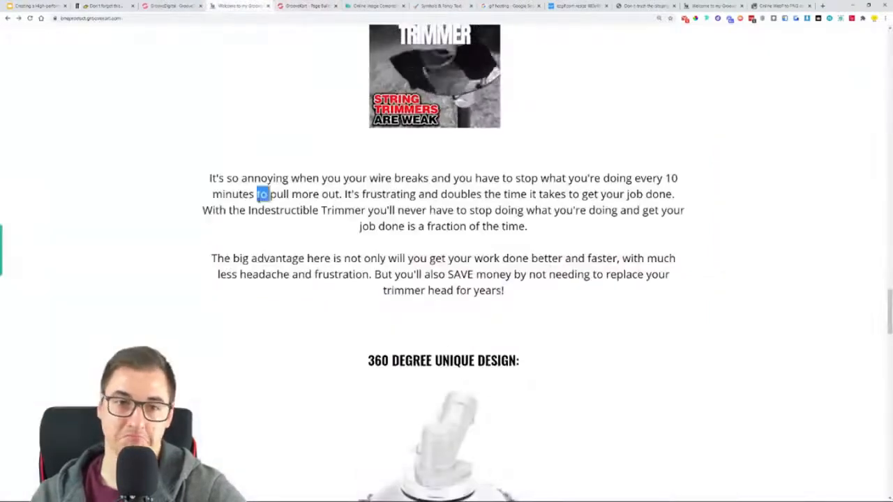
pyautogui.tripleClick(262, 196)
pyautogui.hotkey('ctrl', 'a')
pyautogui.click(513, 293)
pyautogui.moveTo(513, 293); pyautogui.dragTo(179, 183)
pyautogui.hotkey('ctrl', 'c')
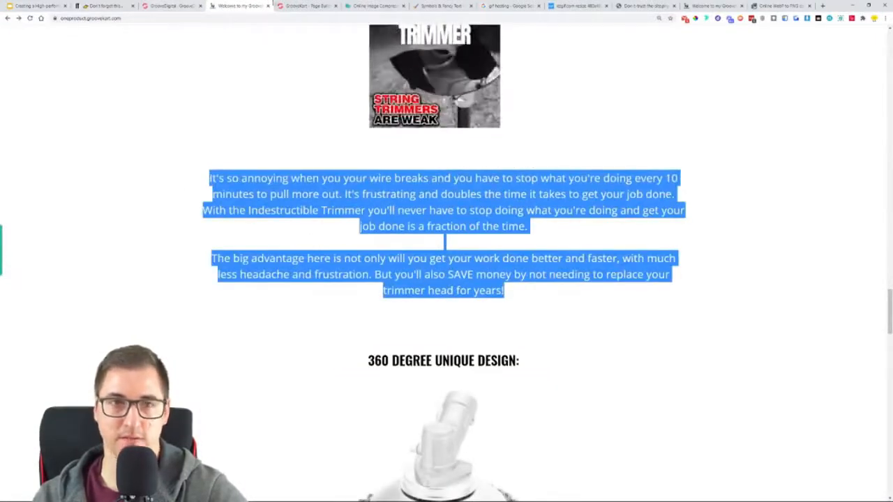
# Replace the moved checkmark list in the page builder with the copied paragraphs and remove the extra blank line at the end
pyautogui.click(305, 6)
pyautogui.tripleClick(385, 333)
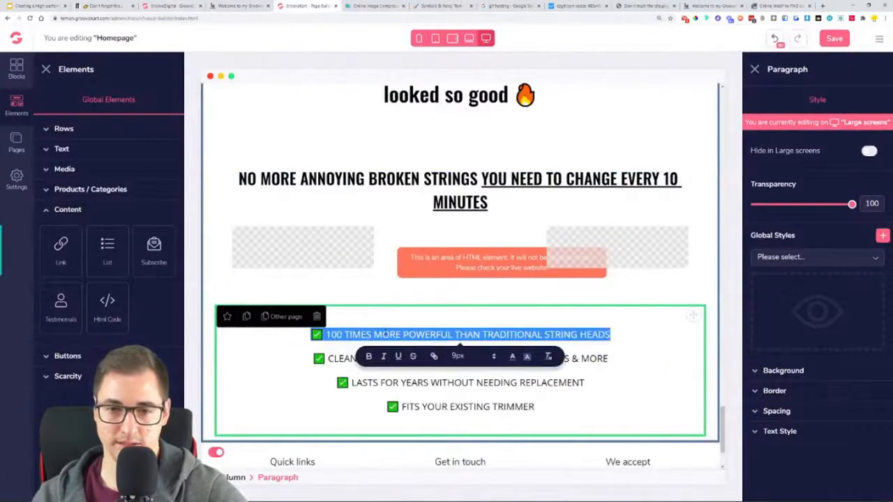
pyautogui.hotkey('ctrl', 'a')
pyautogui.hotkey('ctrl', 'v')
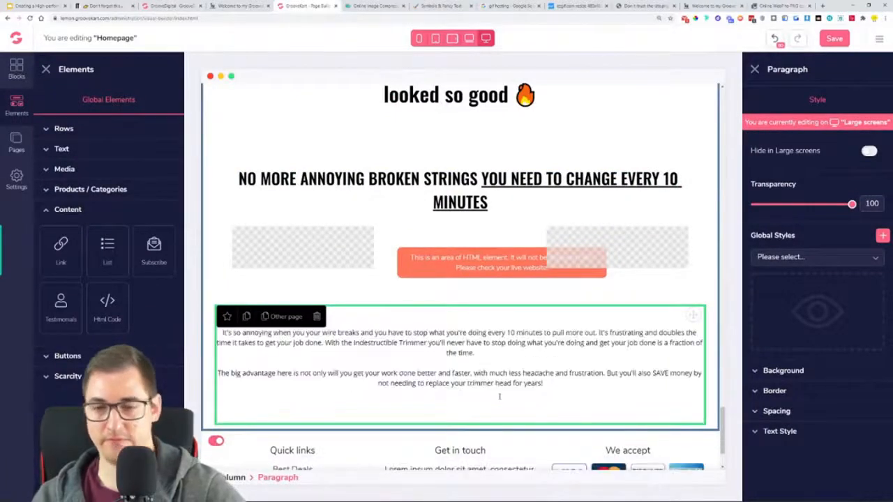
pyautogui.press('BackSpace')
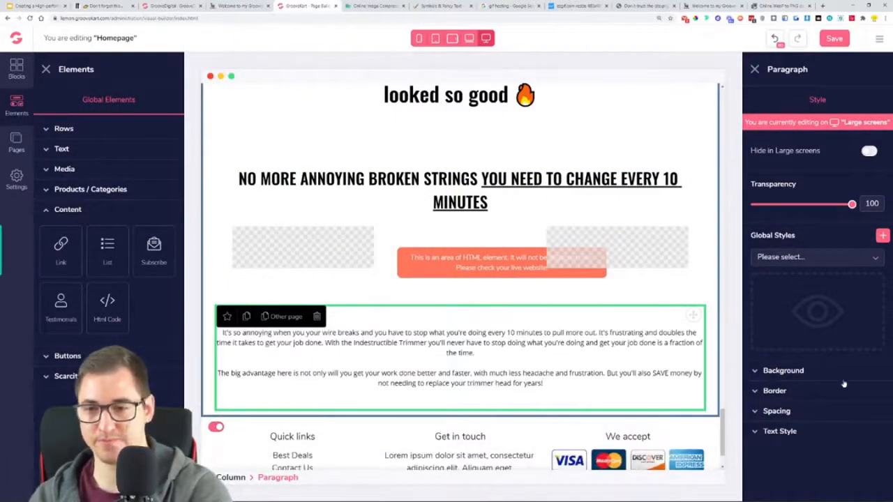
# Set the text size of the "It's so annoying" paragraph to 20
pyautogui.click(779, 431)
pyautogui.scroll(-1, 774, 461)
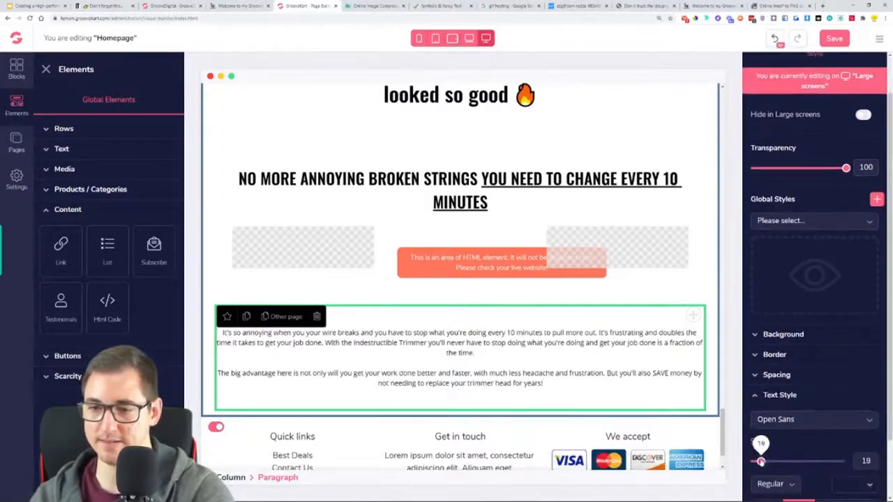
pyautogui.moveTo(760, 461); pyautogui.dragTo(763, 461)
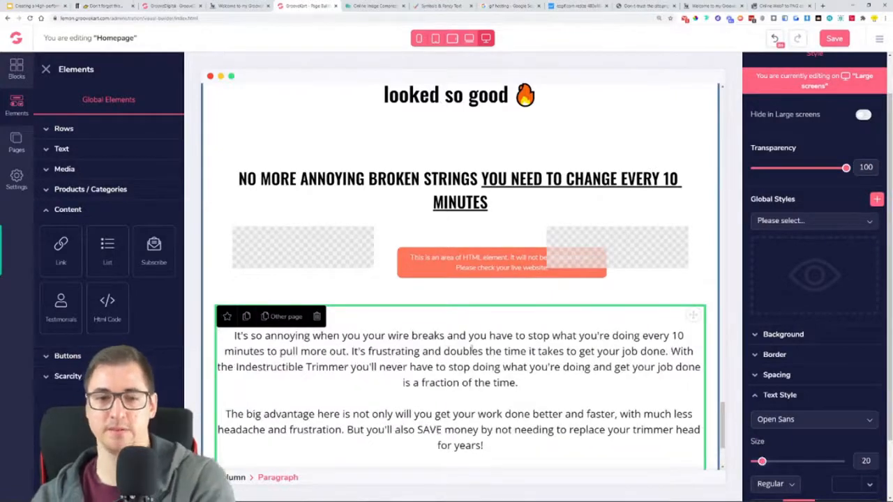
# Check the example store's "360 DEGREE UNIQUE DESIGN:" section, and select the "NO MORE ANNOYING BROKEN STRINGS" heading in the page builder
pyautogui.click(230, 5)
pyautogui.click(346, 306)
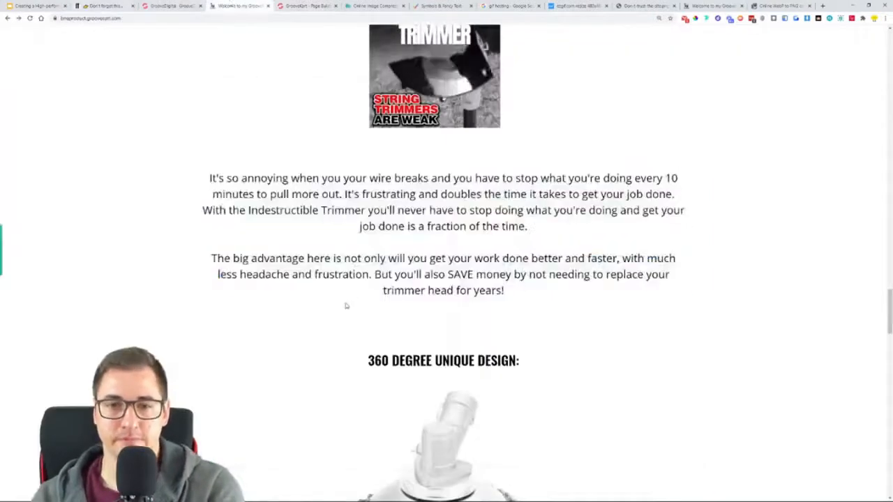
pyautogui.scroll(-3, 312, 189)
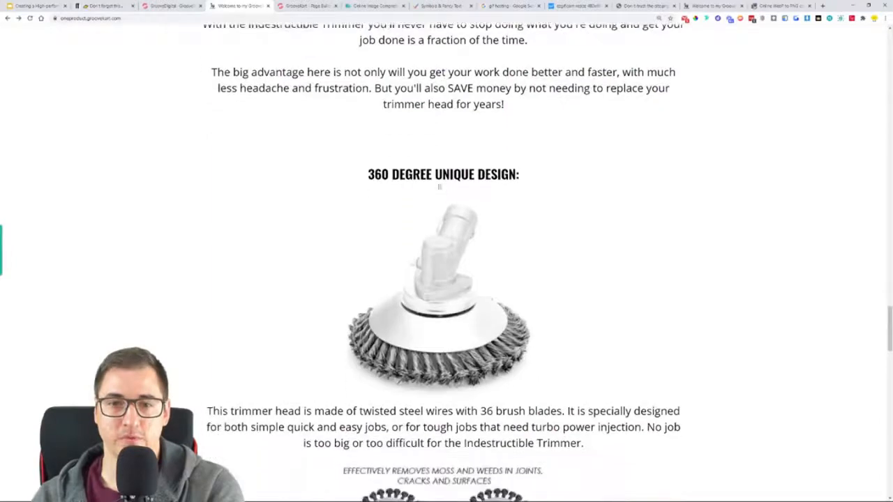
pyautogui.click(298, 4)
pyautogui.scroll(-2, 466, 328)
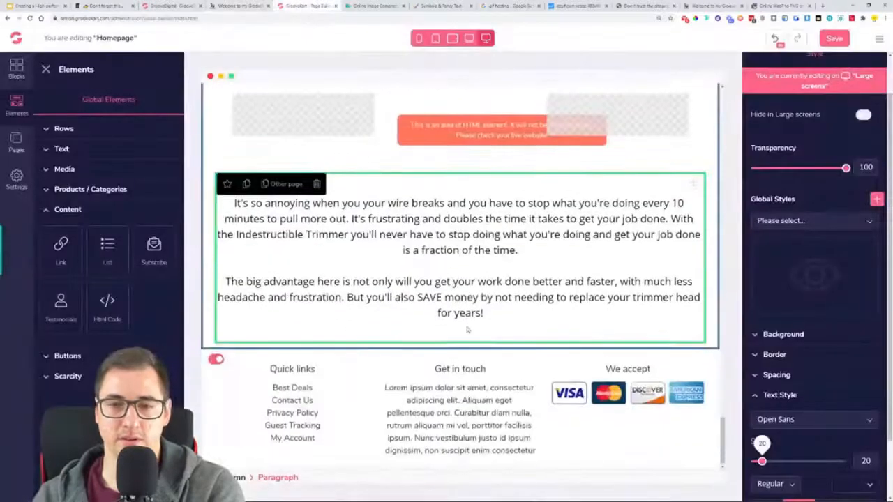
pyautogui.scroll(3, 466, 327)
pyautogui.click(460, 282)
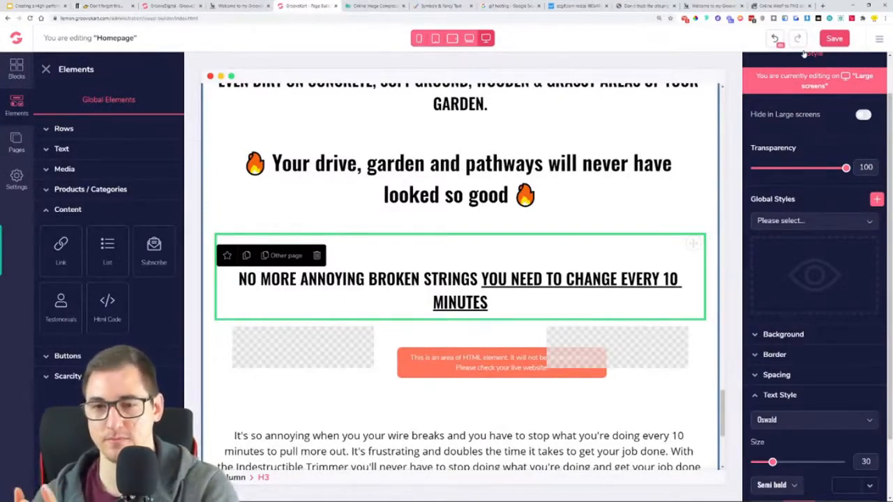
# Save the homepage, reload the live store and check the GIFs under both trimmer headlines
pyautogui.click(833, 39)
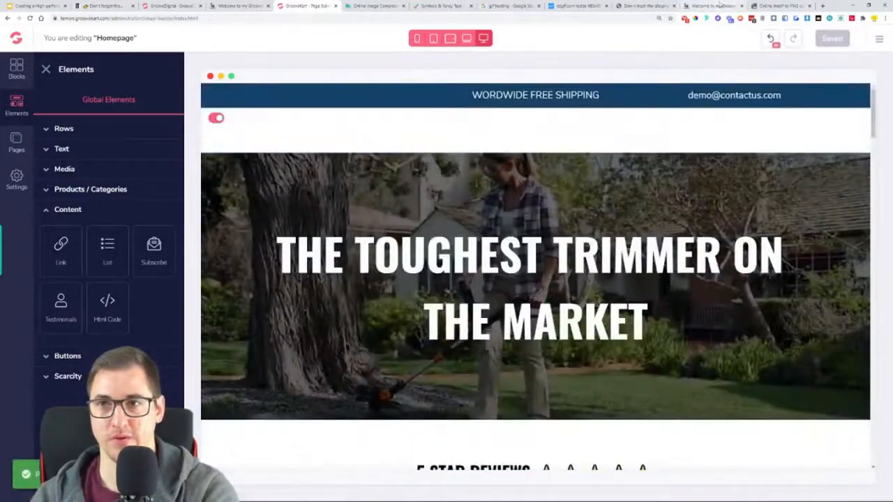
pyautogui.click(718, 5)
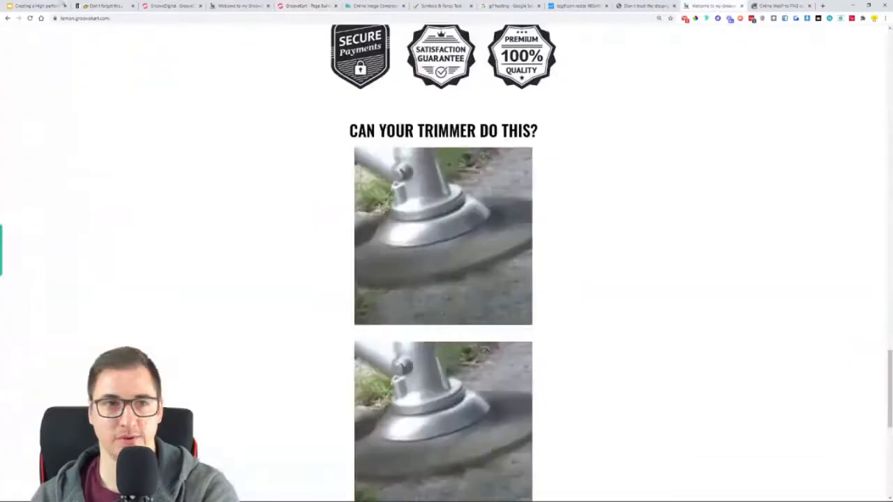
pyautogui.click(29, 19)
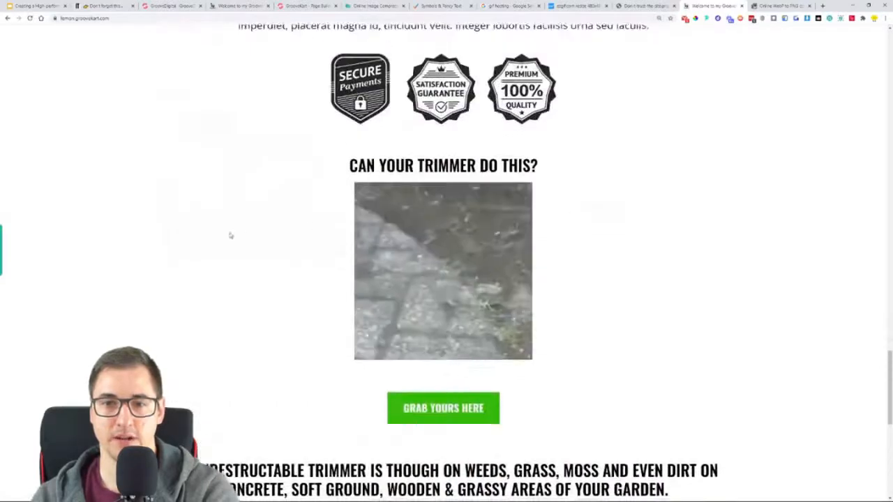
pyautogui.scroll(-5, 175, 225)
pyautogui.scroll(-1, 179, 218)
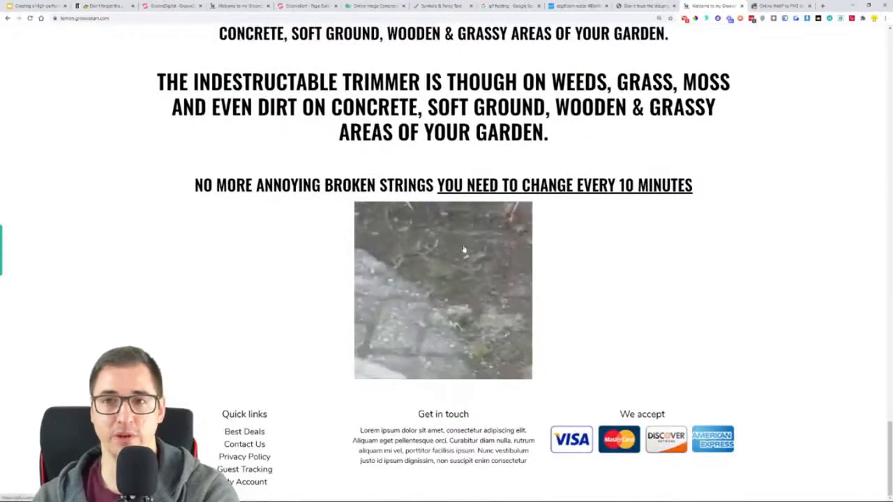
pyautogui.scroll(5, 532, 120)
pyautogui.scroll(-5, 542, 237)
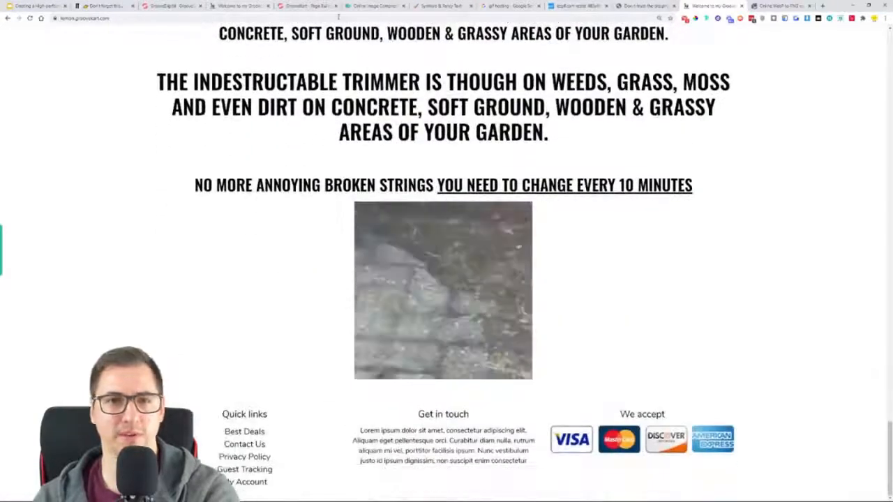
# Open the HTML code of the middle column under "NO MORE ANNOYING BROKEN STRINGS" in the page builder
pyautogui.click(328, 7)
pyautogui.scroll(-15, 530, 279)
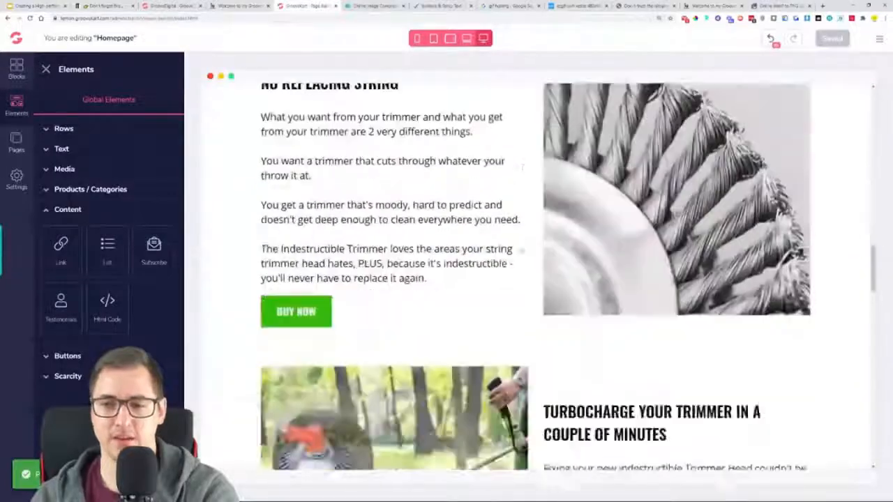
pyautogui.scroll(-10, 523, 251)
pyautogui.click(517, 348)
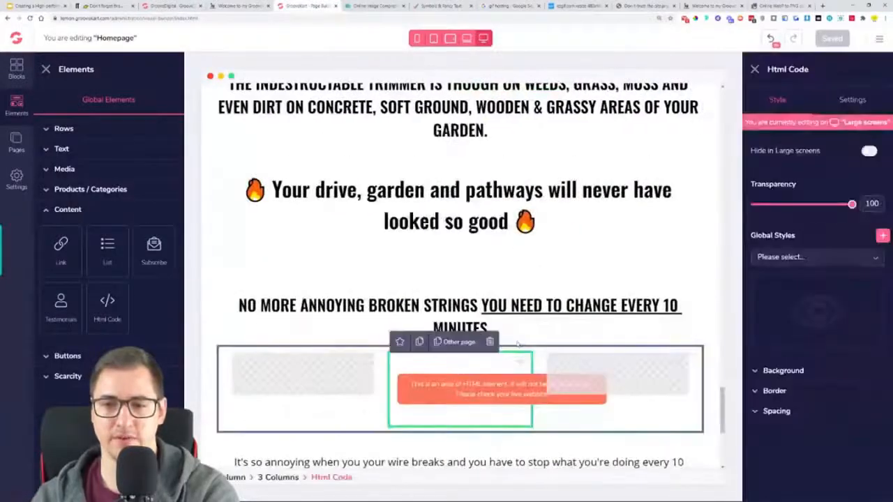
pyautogui.scroll(-2, 517, 343)
pyautogui.click(851, 99)
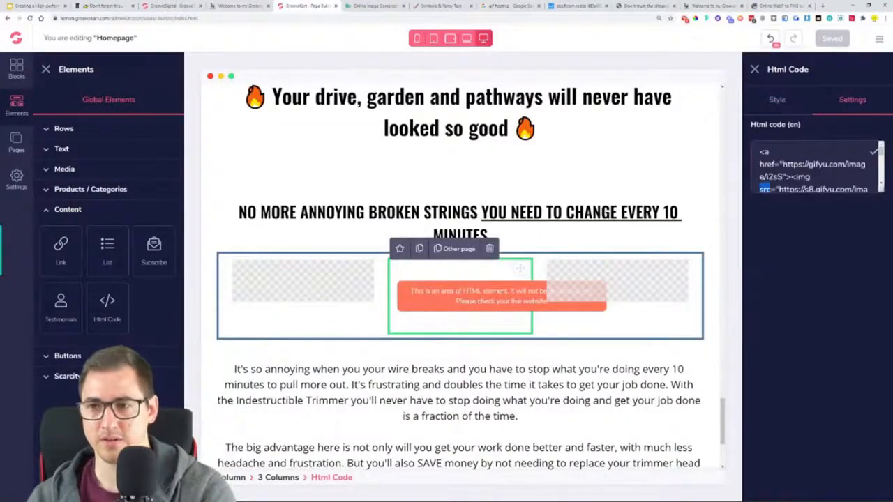
pyautogui.hotkey('ctrl', 'a')
pyautogui.hotkey('ctrl', 'v')
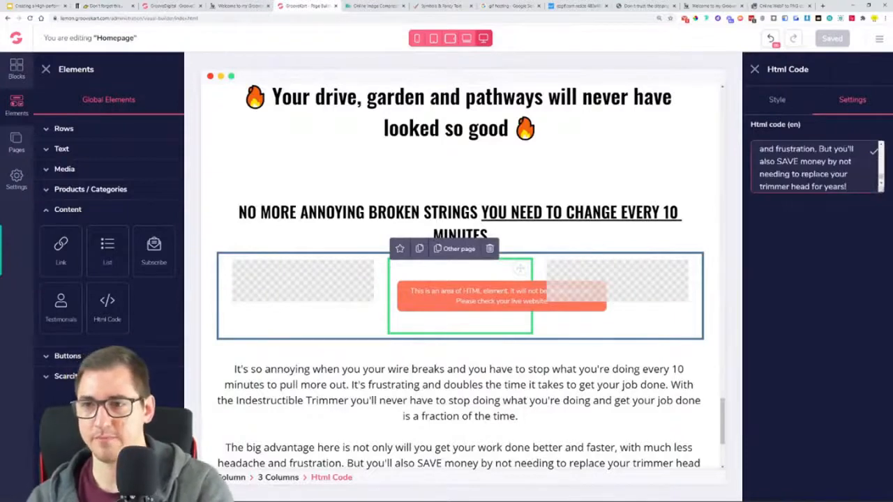
pyautogui.hotkey('ctrl', 'z')
# Copy the HTML embed code of the "ezgif.com resize 480x480" GIF from Gifyu and replace the middle column's HTML code in the page builder with it
pyautogui.click(582, 6)
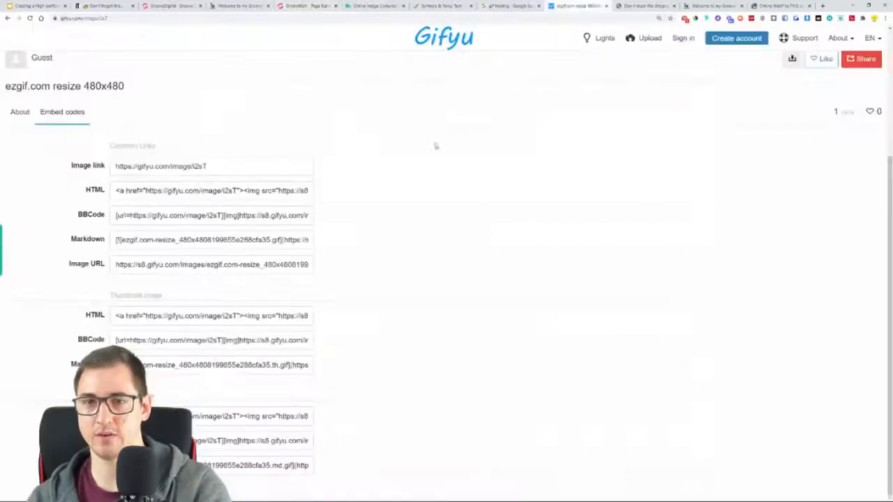
pyautogui.click(299, 190)
pyautogui.scroll(3, 371, 212)
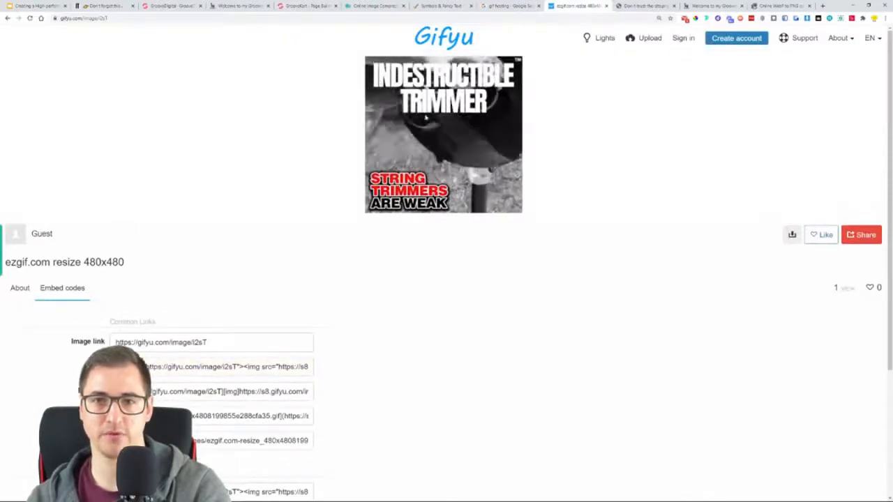
pyautogui.scroll(-2, 303, 278)
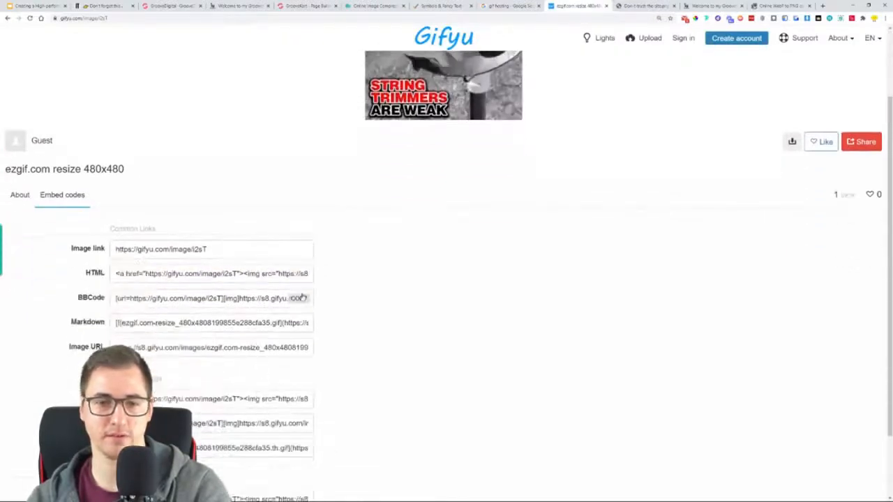
pyautogui.click(298, 274)
pyautogui.click(299, 6)
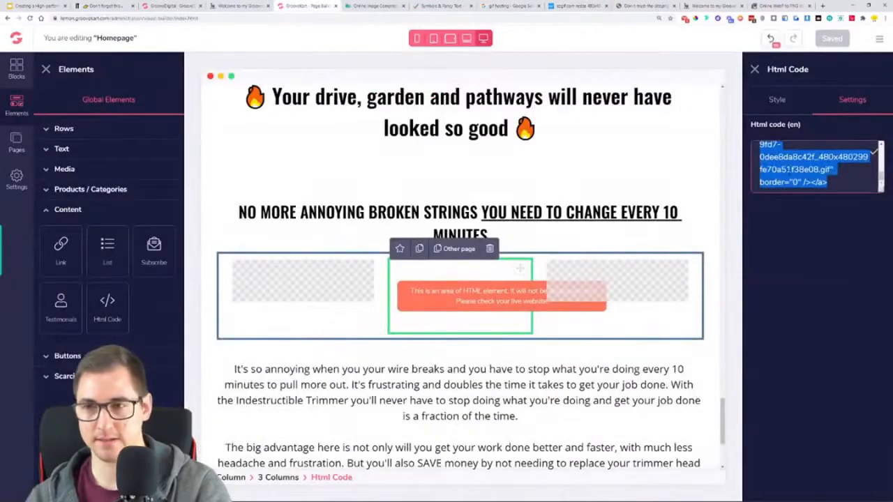
pyautogui.hotkey('ctrl', 'v')
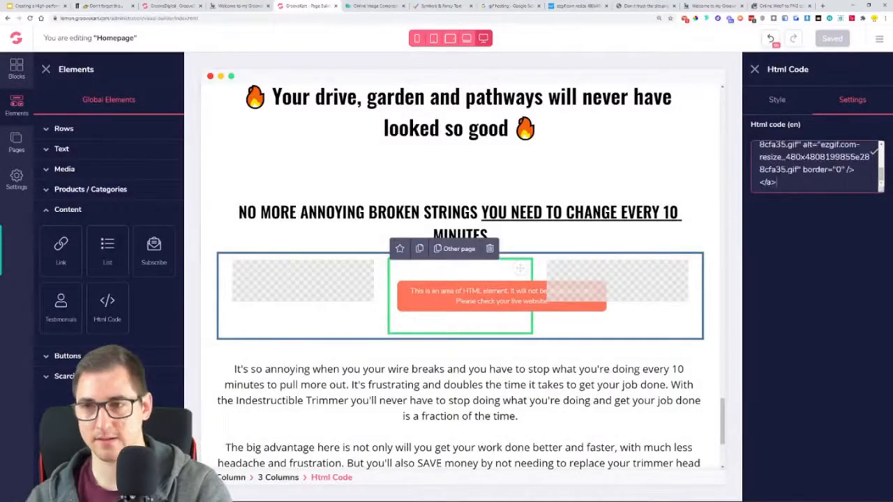
pyautogui.click(513, 361)
# Check the example store's "360 DEGREE UNIQUE DESIGN:" section, and duplicate the "NO MORE ANNOYING BROKEN STRINGS" heading in the page builder
pyautogui.scroll(-3, 512, 360)
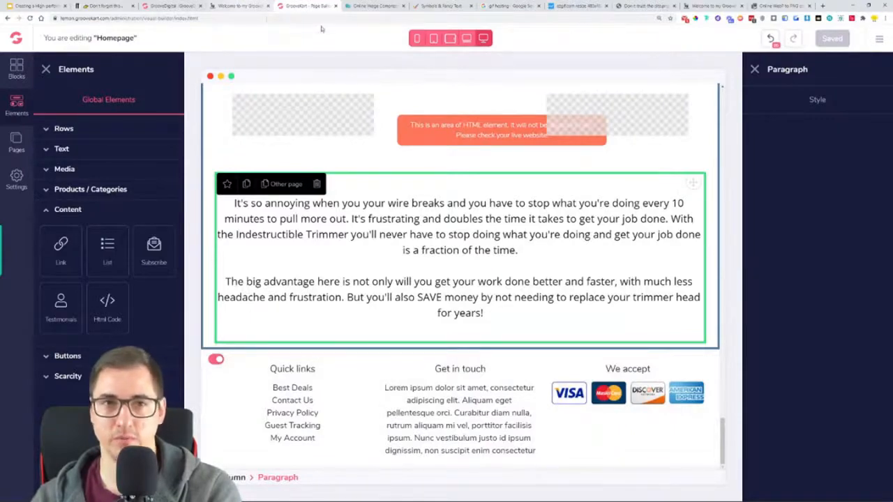
pyautogui.click(220, 7)
pyautogui.scroll(-2, 446, 278)
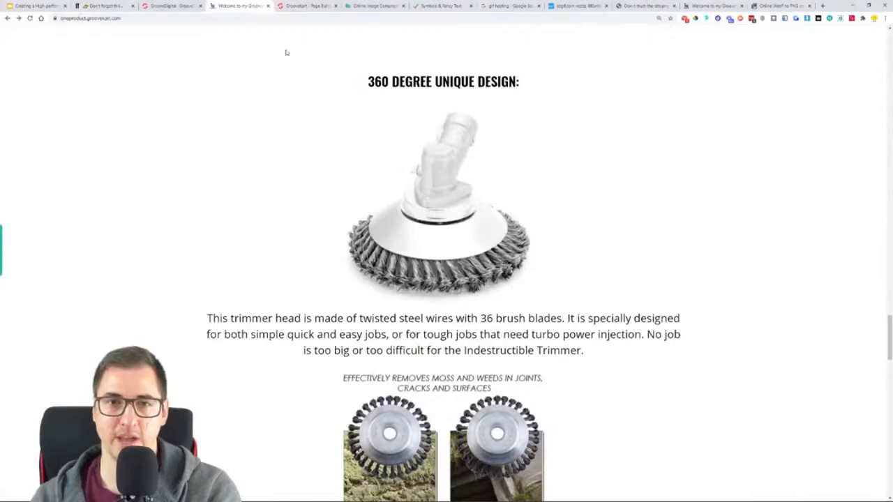
pyautogui.click(304, 7)
pyautogui.scroll(3, 511, 280)
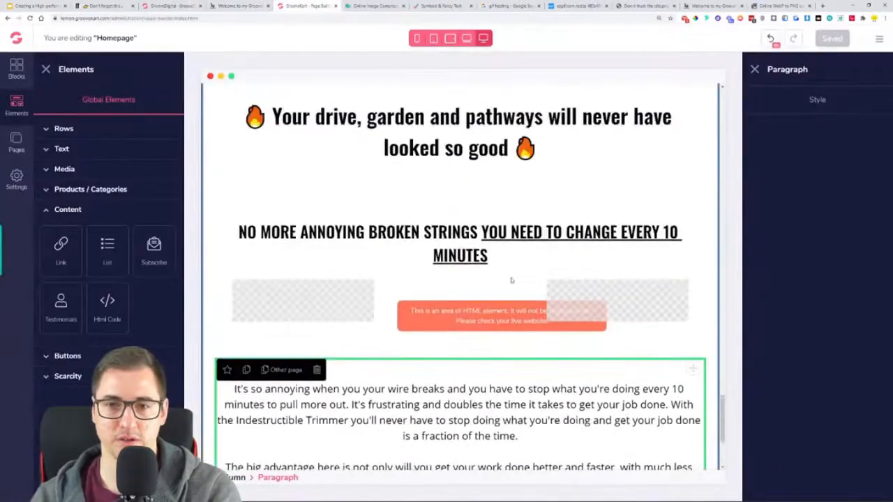
pyautogui.scroll(1, 511, 280)
pyautogui.click(511, 280)
pyautogui.click(245, 255)
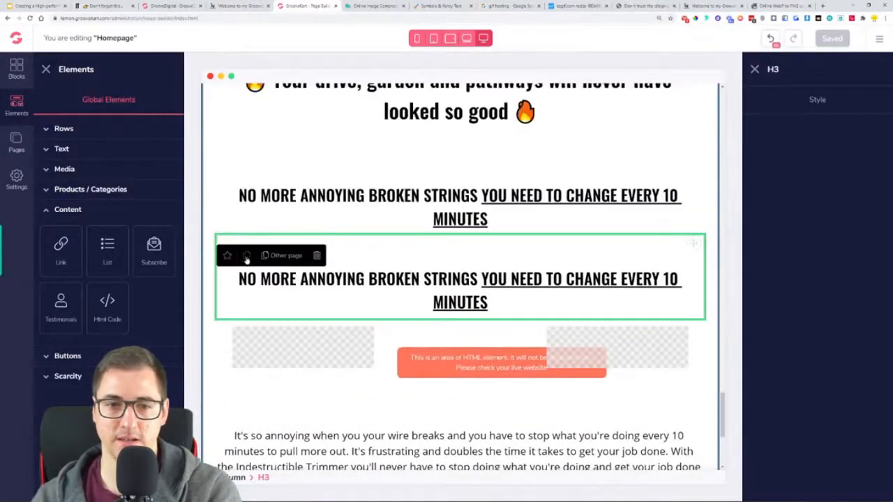
# Move the duplicated "NO MORE ANNOYING BROKEN STRINGS" heading below the paragraphs at the end of the row
pyautogui.scroll(-3, 684, 186)
pyautogui.scroll(2, 684, 185)
pyautogui.moveTo(695, 155); pyautogui.dragTo(533, 454)
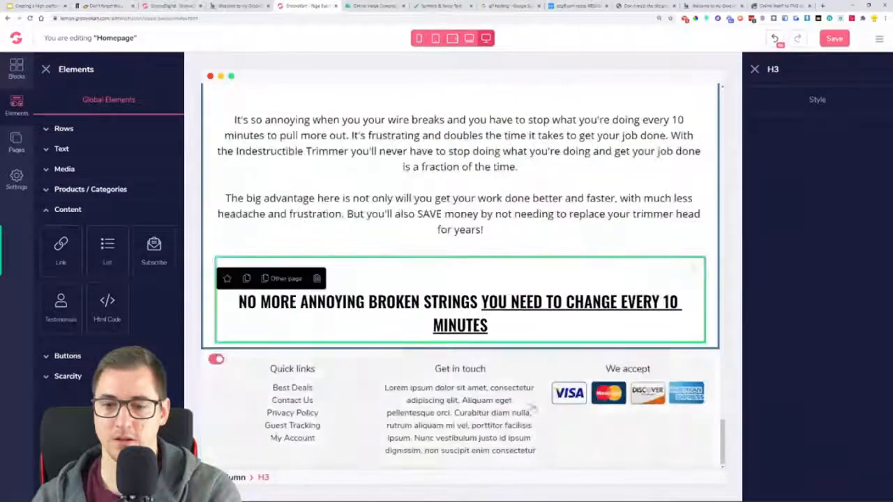
# Replace the duplicated heading's text with "360 DEGREE UNIQUE DESIGN:" copied from the reference store page, without a trailing empty line
pyautogui.click(226, 5)
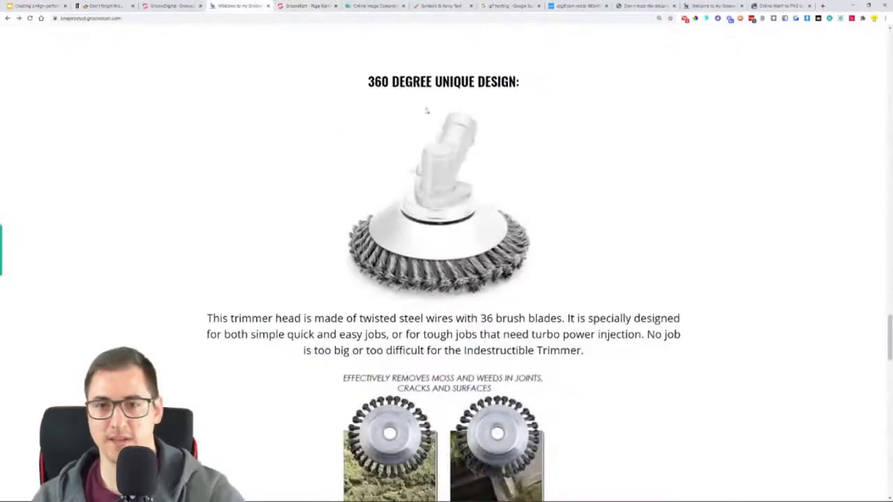
pyautogui.tripleClick(432, 81)
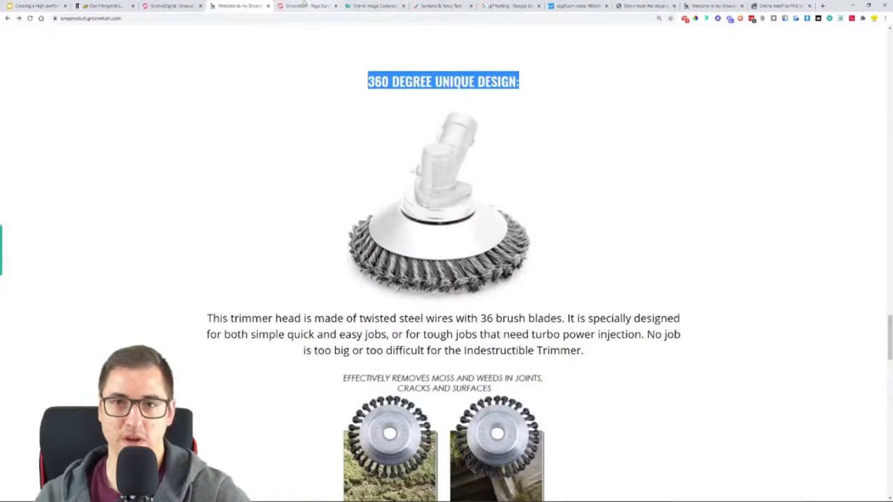
pyautogui.click(304, 4)
pyautogui.tripleClick(450, 300)
pyautogui.hotkey('ctrl', 'v')
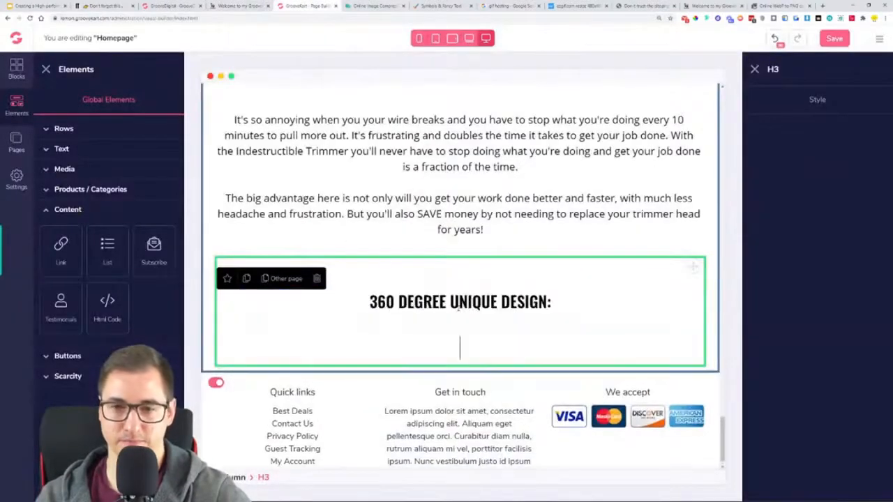
pyautogui.press('BackSpace')
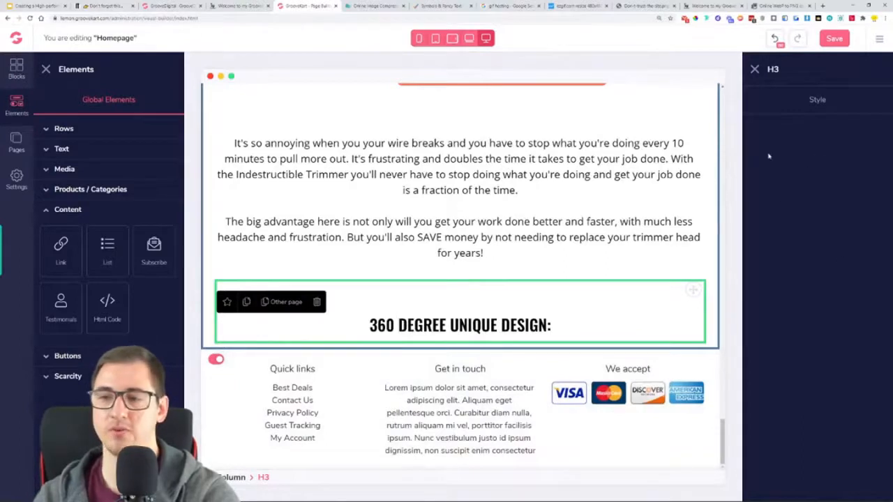
# Try a text size of 25 on the "360 DEGREE UNIQUE DESIGN:" heading and return it to 30
pyautogui.click(815, 101)
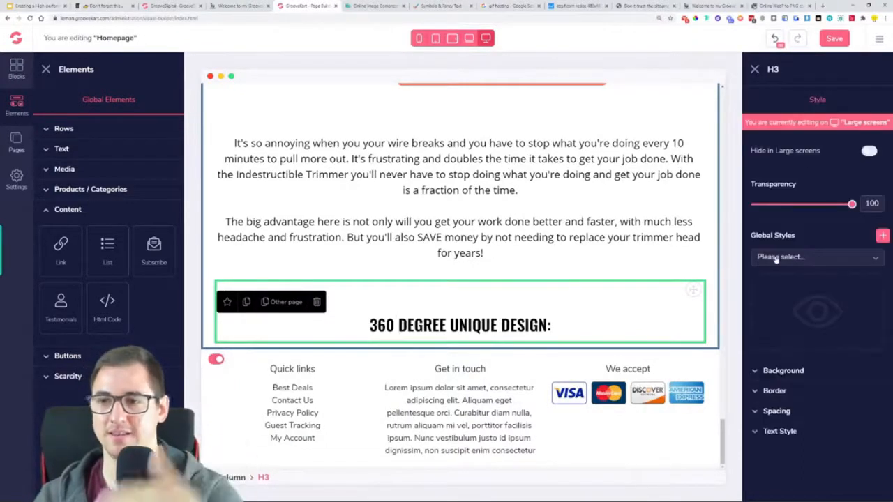
pyautogui.click(779, 431)
pyautogui.scroll(-2, 778, 419)
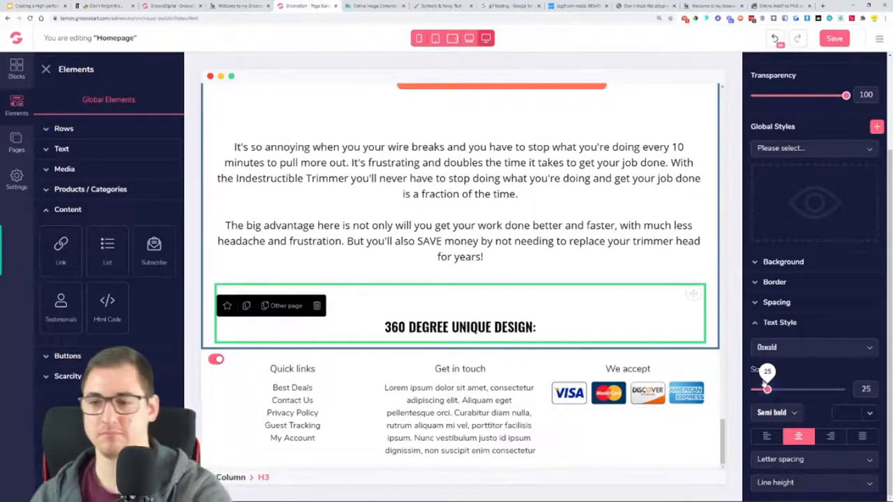
pyautogui.moveTo(767, 390); pyautogui.dragTo(773, 390)
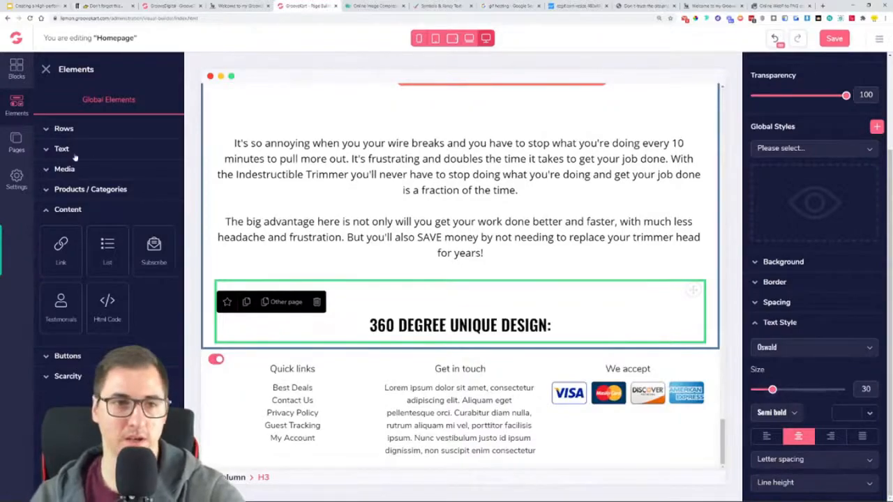
# Add an image element directly below the "360 DEGREE UNIQUE DESIGN:" heading
pyautogui.scroll(20, 555, 252)
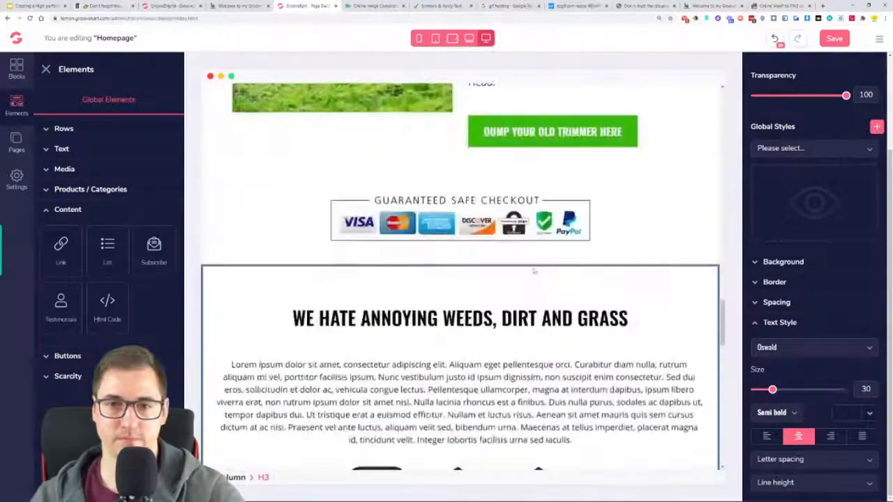
pyautogui.scroll(-20, 535, 272)
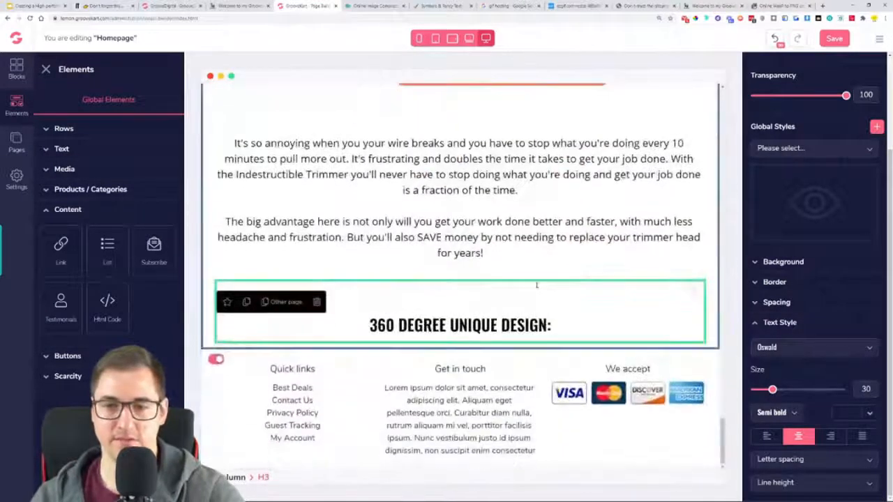
pyautogui.click(16, 143)
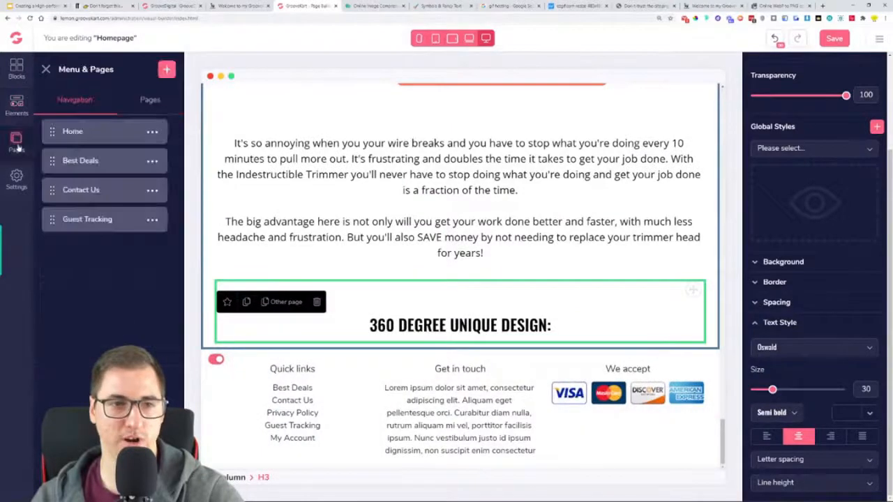
pyautogui.click(19, 106)
pyautogui.click(69, 169)
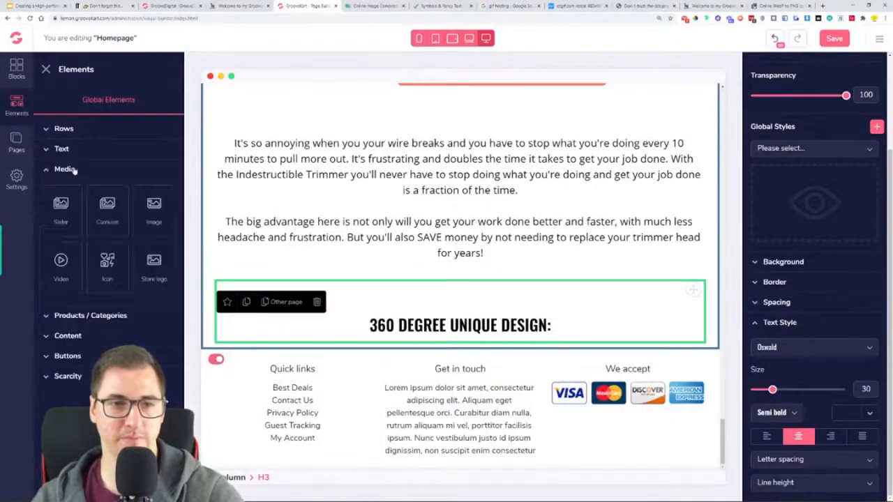
pyautogui.moveTo(194, 257); pyautogui.dragTo(424, 362)
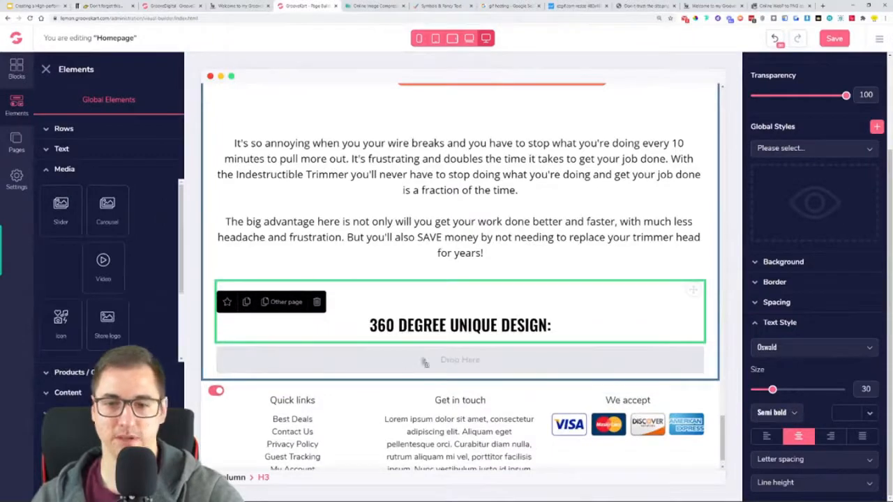
pyautogui.moveTo(486, 344); pyautogui.dragTo(483, 339)
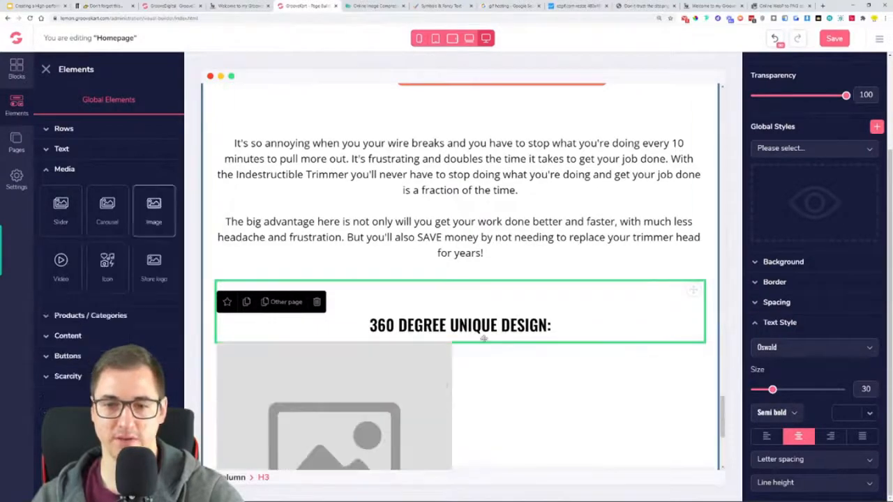
# Set the new image's block alignment to Center and open its image upload settings
pyautogui.click(460, 406)
pyautogui.scroll(-3, 460, 411)
pyautogui.click(806, 431)
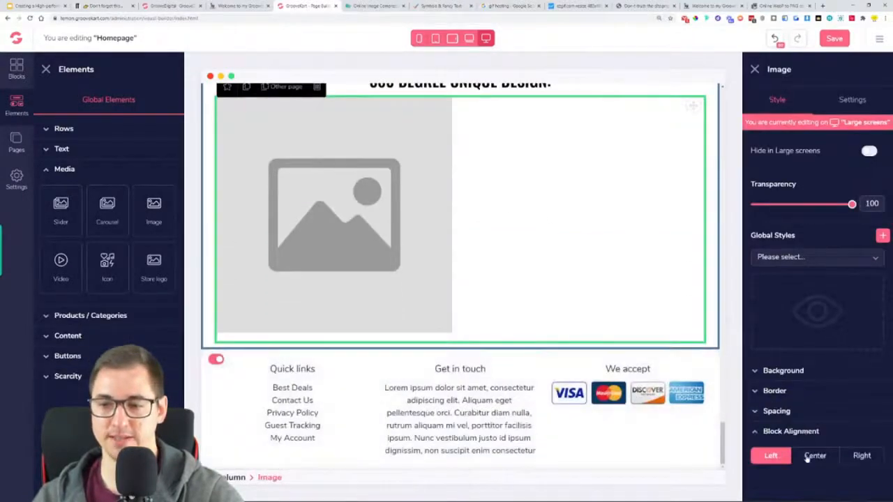
pyautogui.click(812, 456)
pyautogui.scroll(1, 464, 296)
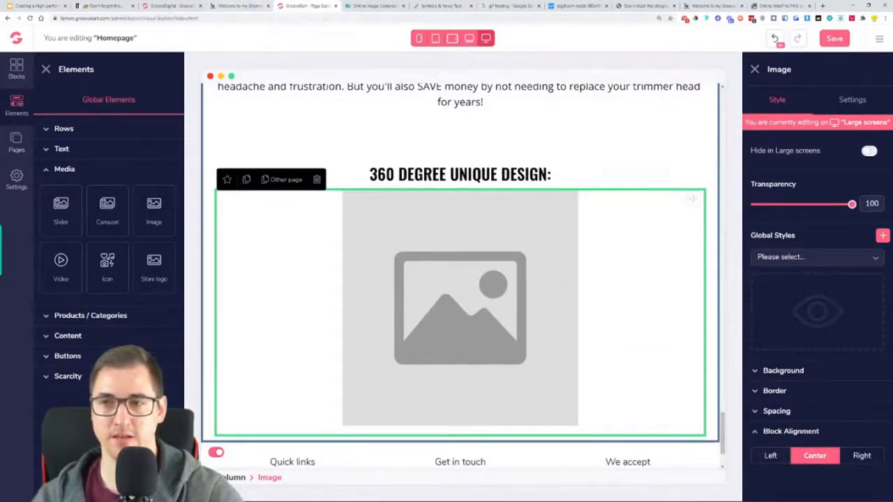
pyautogui.click(853, 102)
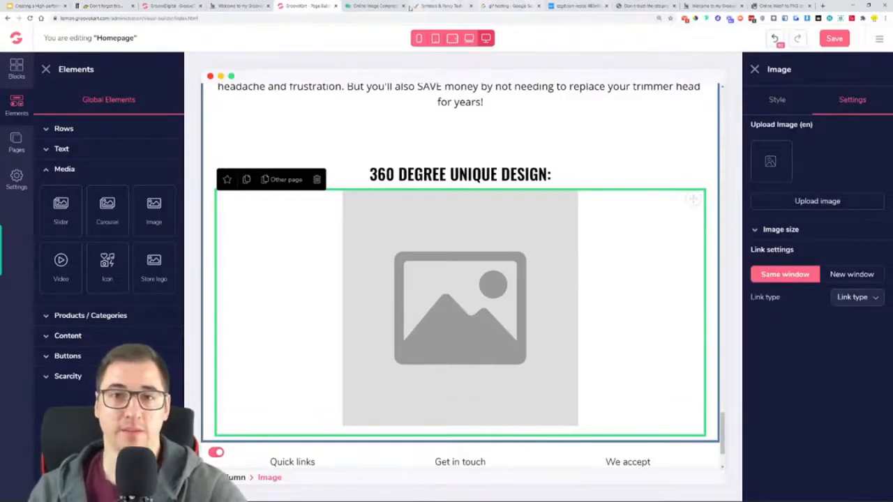
# Compress the trimmer head photo from the OneProductStore folder with the online image compressor and save the result in Downloads
pyautogui.click(375, 6)
pyautogui.click(384, 109)
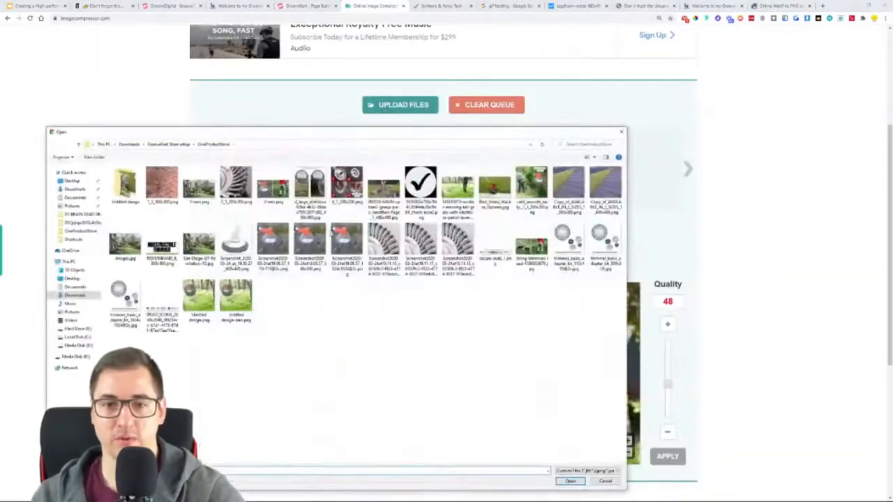
pyautogui.doubleClick(228, 261)
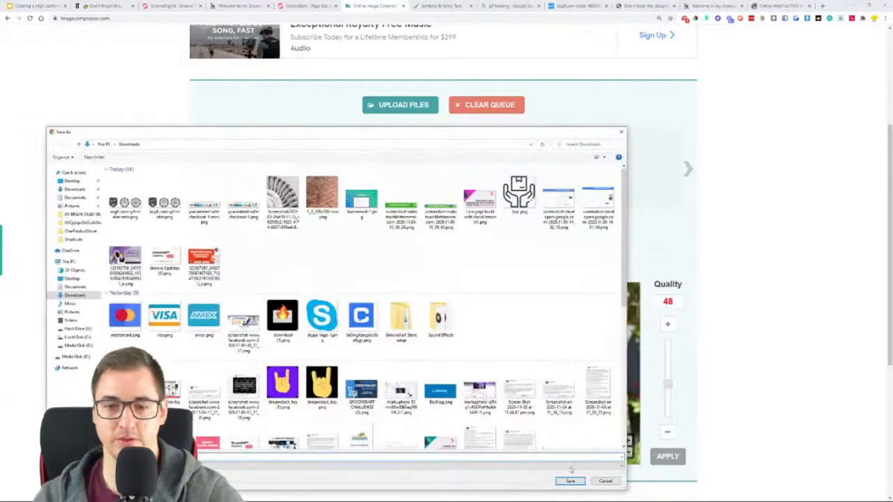
pyautogui.click(571, 480)
# Return to the page builder and upload the compressed trimmer head photo from Downloads into the centered image element
pyautogui.click(304, 6)
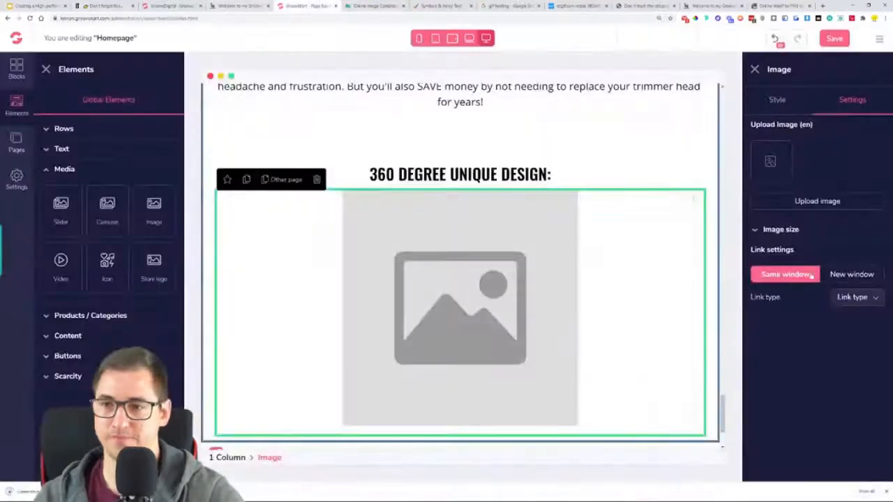
pyautogui.click(832, 200)
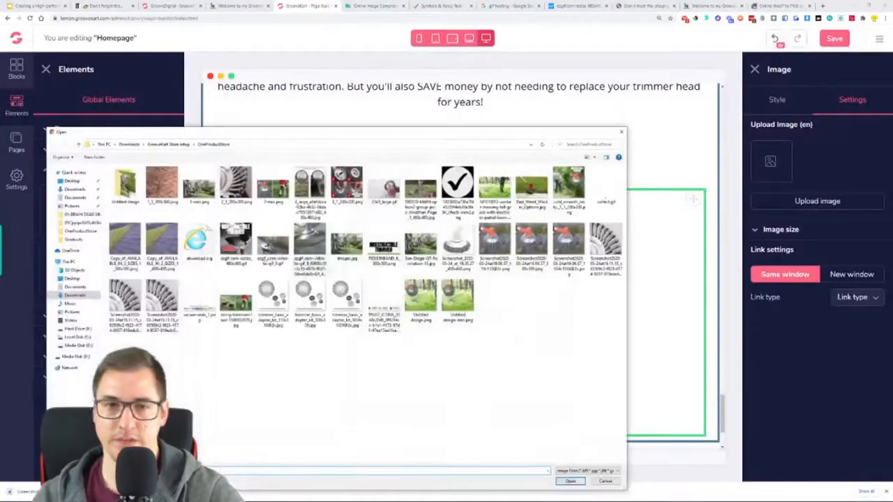
pyautogui.click(137, 144)
pyautogui.doubleClick(204, 374)
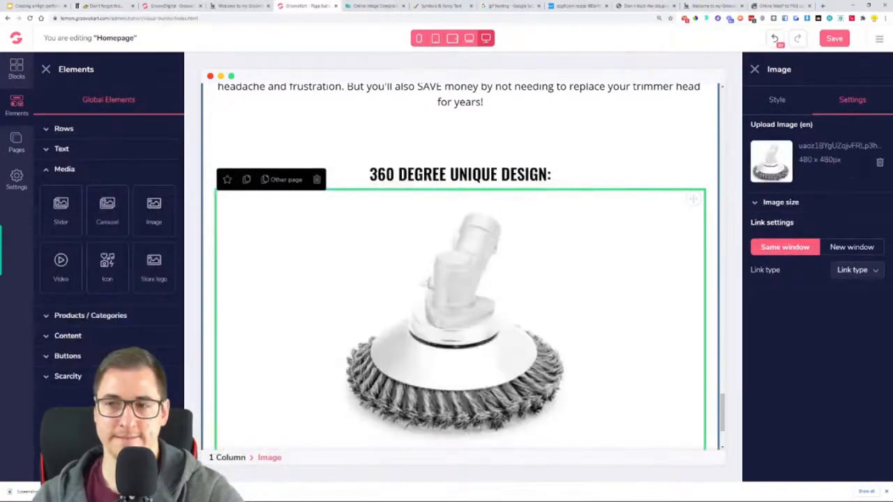
pyautogui.scroll(-2, 586, 278)
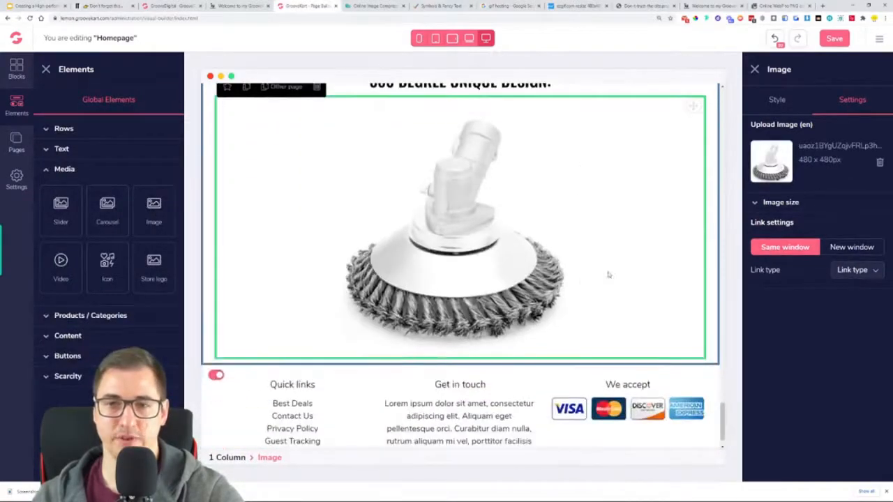
# Check the reference page, then duplicate the "It's so annoying" paragraph and move the copy below the "360 DEGREE UNIQUE DESIGN:" heading
pyautogui.click(255, 7)
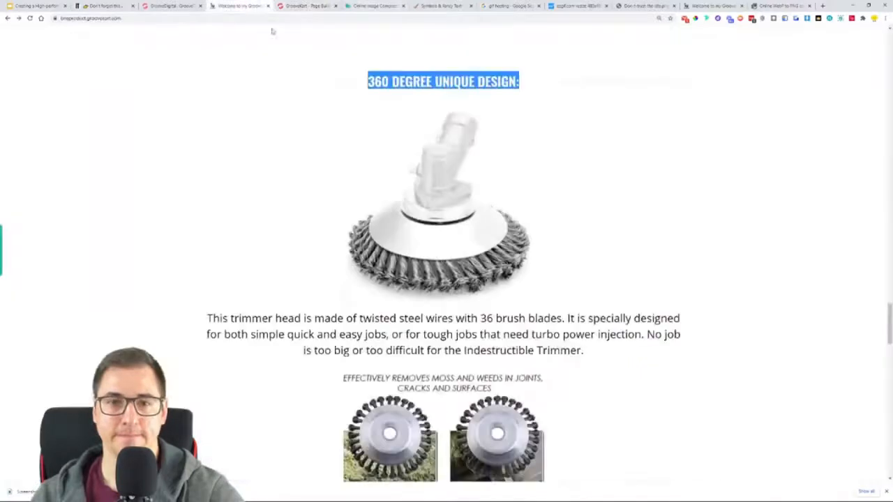
pyautogui.scroll(-2, 473, 246)
pyautogui.scroll(5, 496, 258)
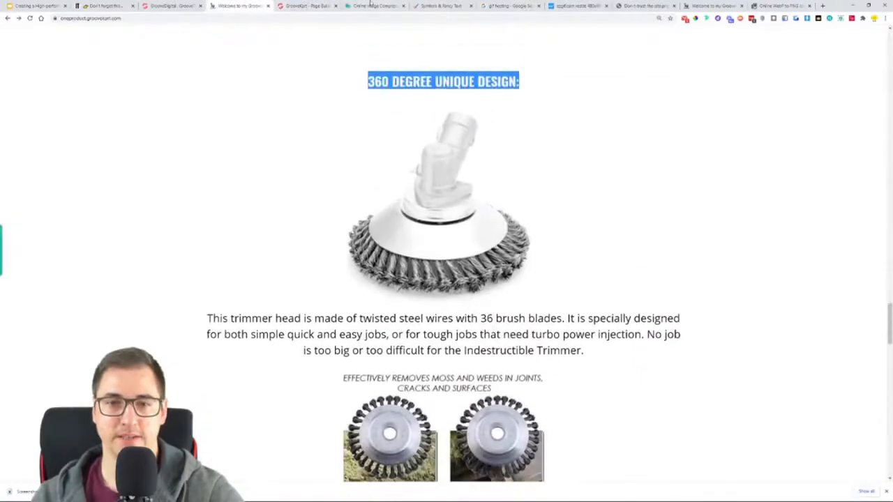
pyautogui.scroll(-2, 418, 136)
pyautogui.click(300, 6)
pyautogui.scroll(3, 461, 184)
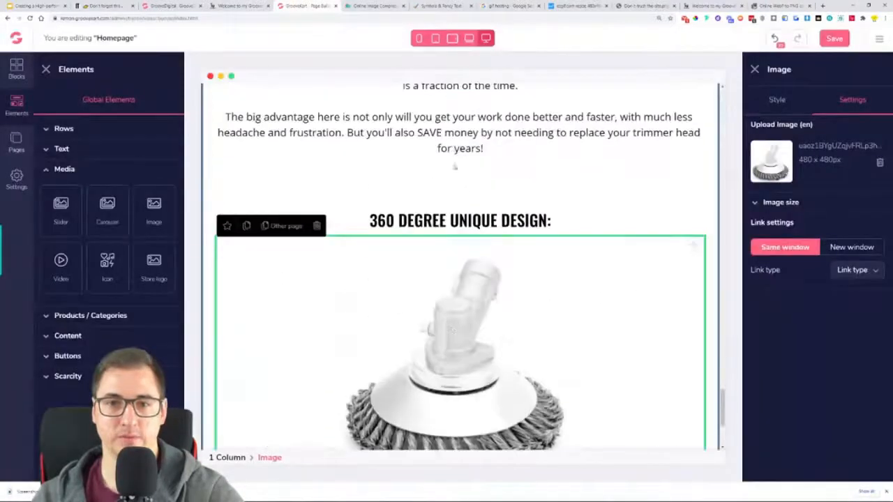
pyautogui.click(459, 134)
pyautogui.scroll(3, 454, 195)
pyautogui.click(247, 164)
pyautogui.scroll(-2, 481, 209)
pyautogui.scroll(1, 558, 181)
pyautogui.moveTo(695, 111); pyautogui.dragTo(488, 349)
pyautogui.scroll(-2, 611, 263)
pyautogui.scroll(2, 611, 263)
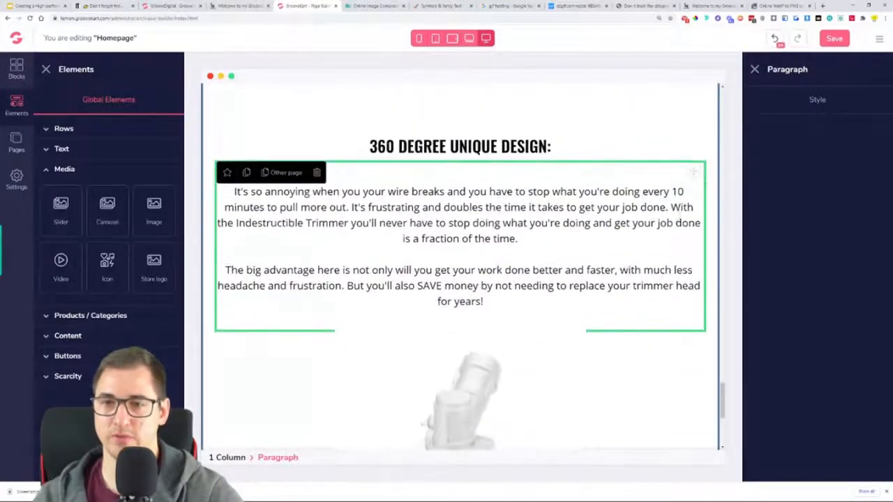
# Reorder the blocks so the trimmer head image sits between the "360 DEGREE UNIQUE DESIGN:" heading and the copied paragraph
pyautogui.moveTo(694, 171); pyautogui.dragTo(655, 437)
pyautogui.moveTo(485, 430); pyautogui.dragTo(677, 424)
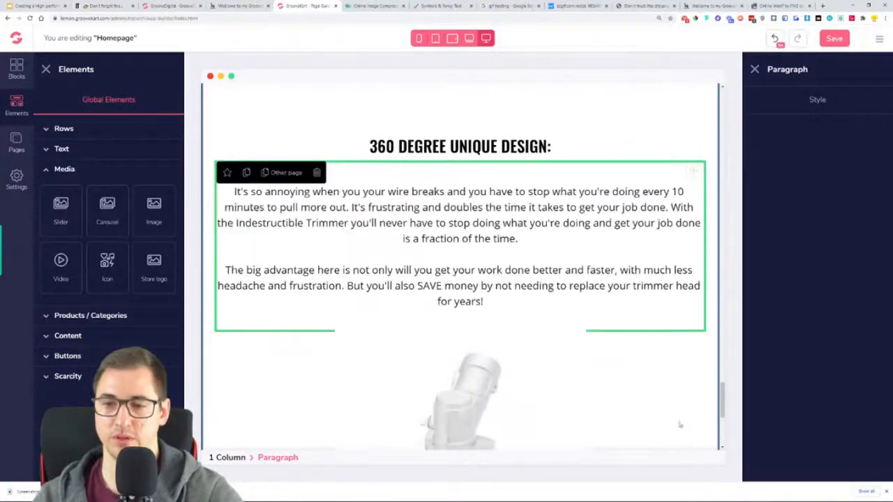
pyautogui.scroll(-2, 672, 379)
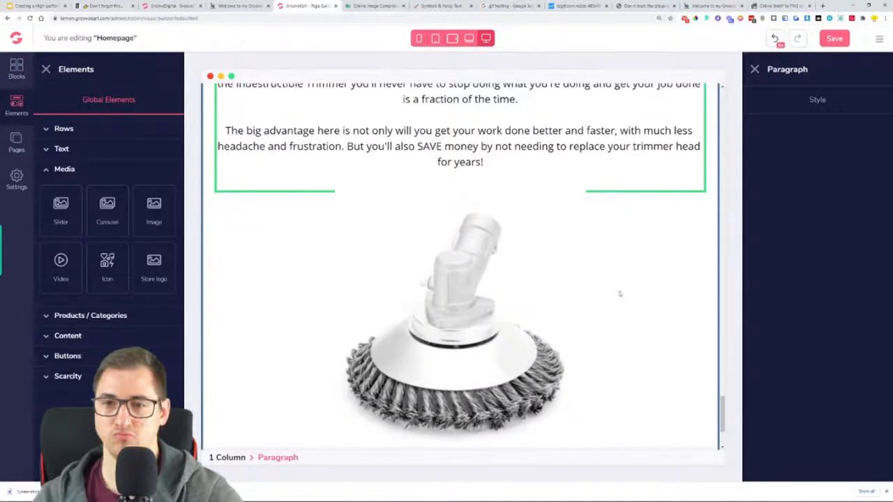
pyautogui.click(590, 265)
pyautogui.scroll(2, 683, 285)
pyautogui.moveTo(692, 292); pyautogui.dragTo(670, 216)
pyautogui.scroll(-3, 670, 230)
pyautogui.click(643, 289)
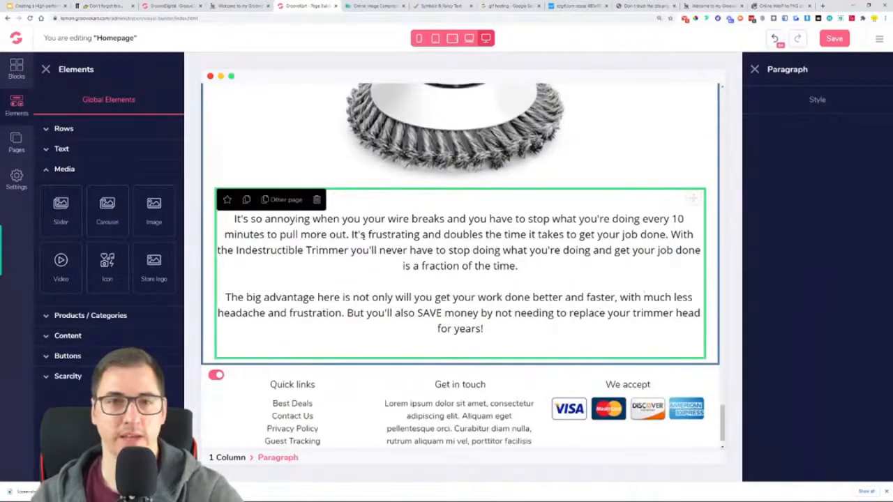
# Replace the copied paragraph with the reference page's text beginning "This trimmer head is made of twisted steel wires with 36 brush blades."
pyautogui.click(241, 6)
pyautogui.scroll(-2, 278, 167)
pyautogui.moveTo(211, 225)
pyautogui.mouseDown()
pyautogui.moveTo(334, 258)
pyautogui.moveTo(560, 273)
pyautogui.moveTo(592, 258)
pyautogui.moveTo(204, 224)
pyautogui.mouseUp()
pyautogui.hotkey('ctrl', 'c')
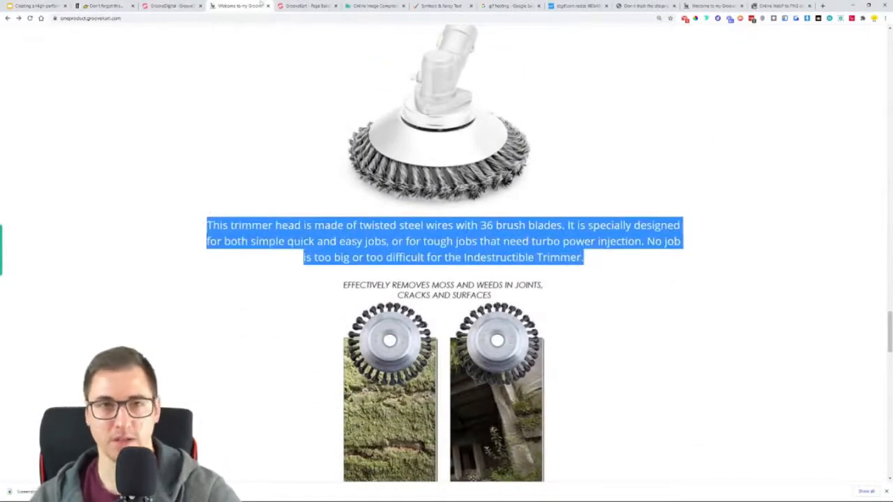
pyautogui.hotkey('ctrl', 'Tab')
pyautogui.click(570, 285)
pyautogui.hotkey('ctrl', 'a')
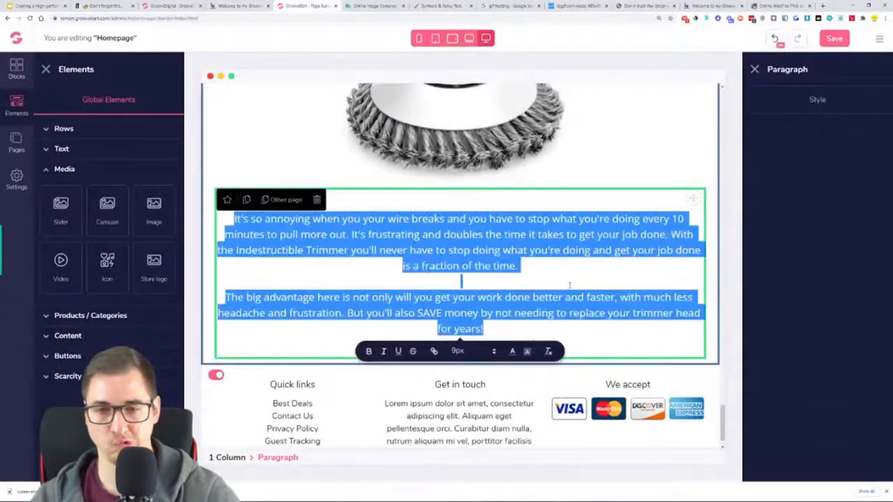
pyautogui.hotkey('ctrl', 'v')
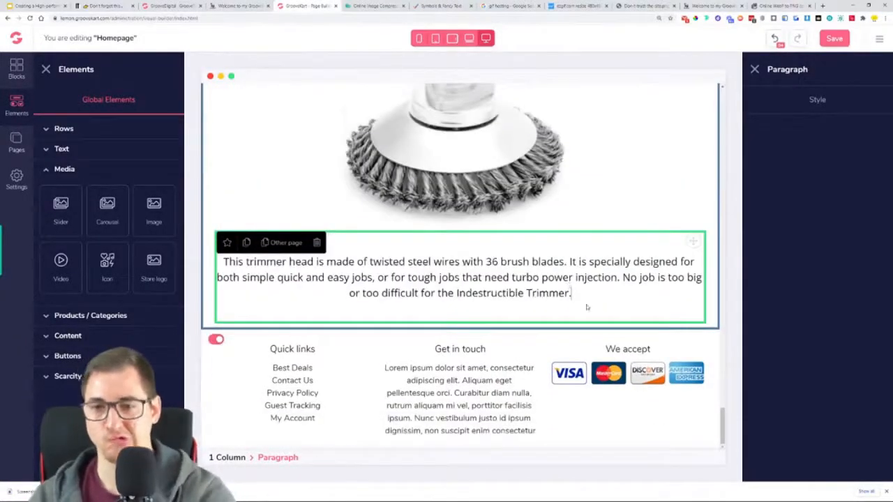
# Compare the 360 degree design section's heading, image and paragraph in the builder with the same section on the reference page
pyautogui.click(661, 227)
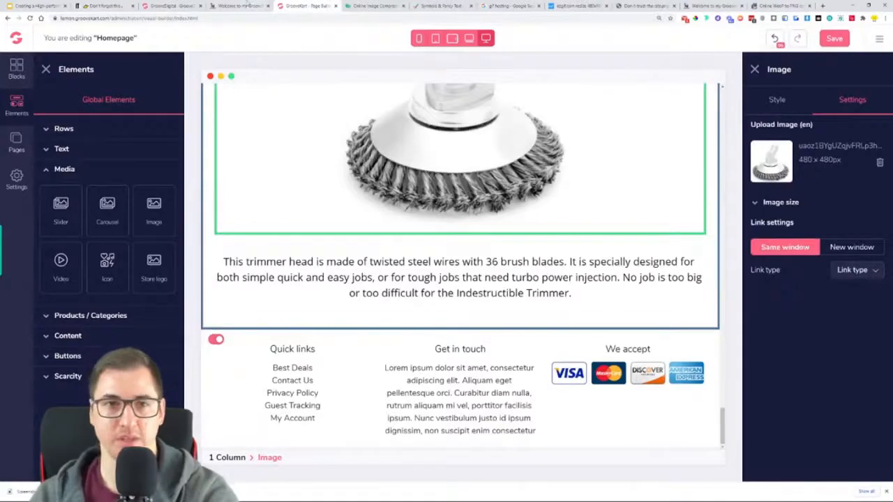
pyautogui.hotkey('ctrl', 'shift', 'Tab')
pyautogui.scroll(-2, 446, 251)
pyautogui.scroll(1, 446, 251)
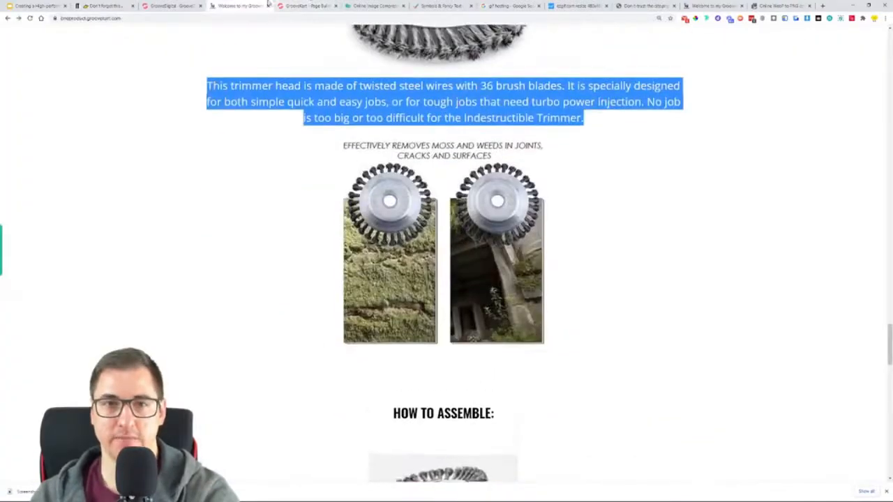
pyautogui.click(301, 6)
pyautogui.scroll(2, 477, 239)
pyautogui.scroll(2, 477, 239)
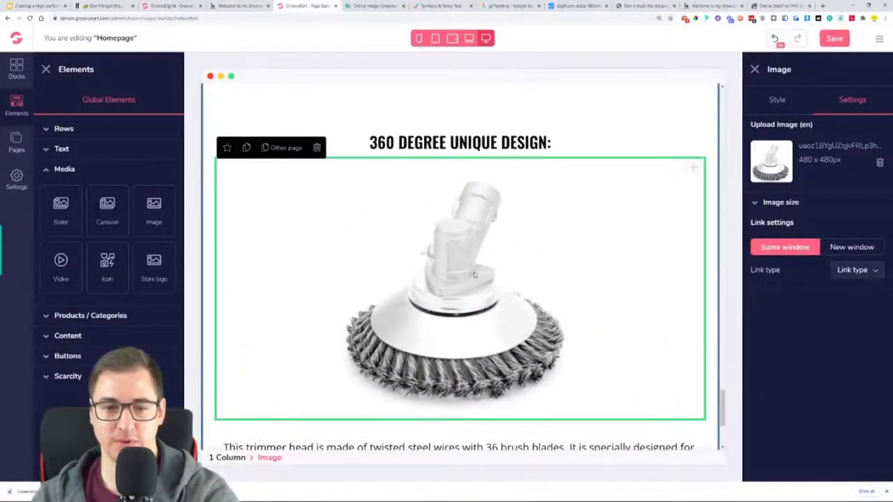
pyautogui.scroll(-3, 239, 158)
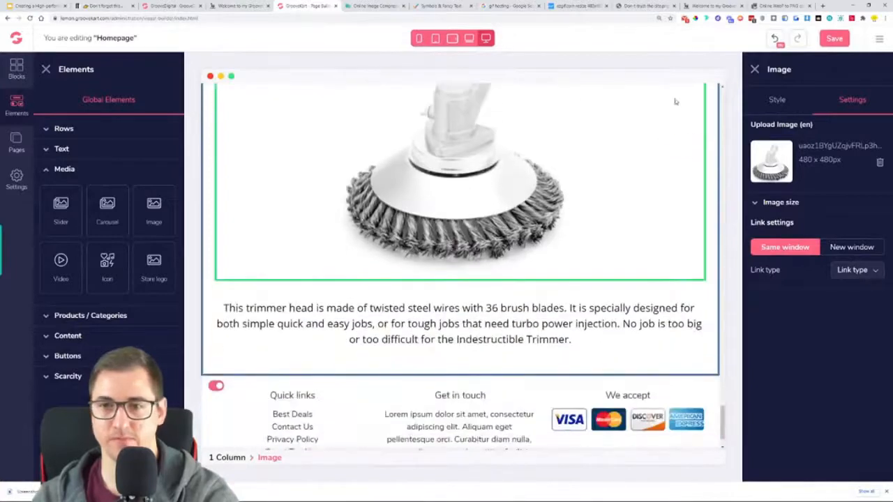
# Try to rearrange the trimmer head image and its paragraph, placing the paragraph directly below the "360 DEGREE UNIQUE DESIGN:" heading
pyautogui.scroll(2, 677, 112)
pyautogui.moveTo(693, 119); pyautogui.dragTo(513, 432)
pyautogui.scroll(3, 529, 315)
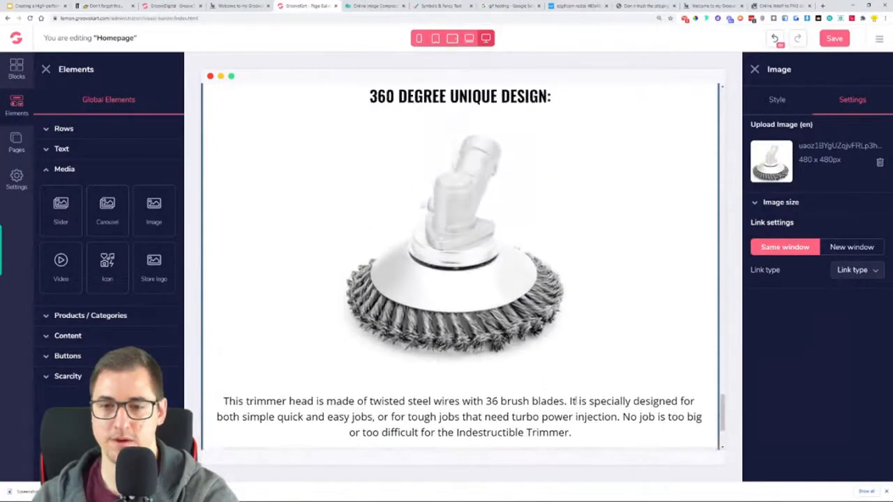
pyautogui.click(696, 381)
pyautogui.moveTo(697, 382); pyautogui.dragTo(565, 264)
pyautogui.scroll(-7, 565, 264)
pyautogui.scroll(10, 565, 264)
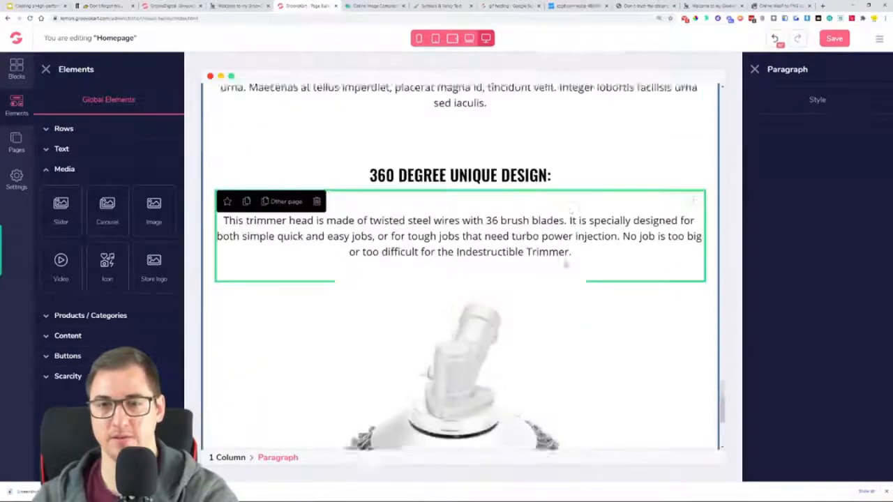
# Undo the last three changes to the page's blocks and check the layout around the trimmer head paragraph
pyautogui.click(777, 45)
pyautogui.click(777, 42)
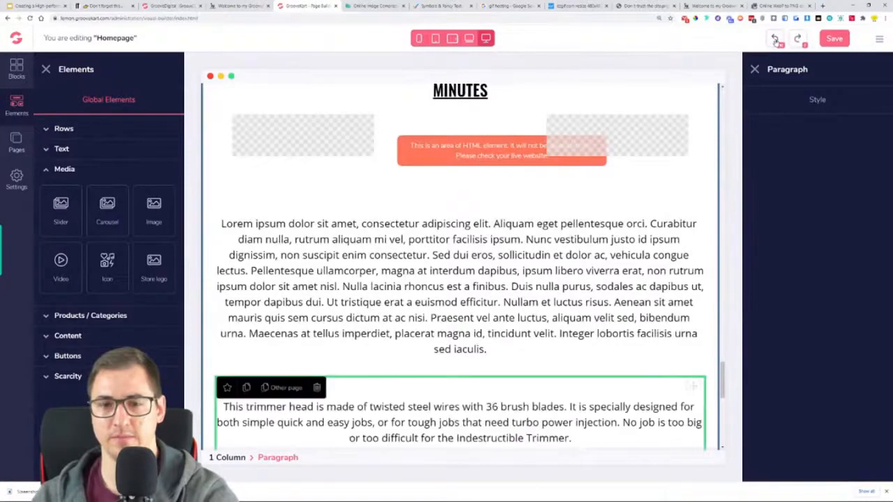
pyautogui.click(776, 41)
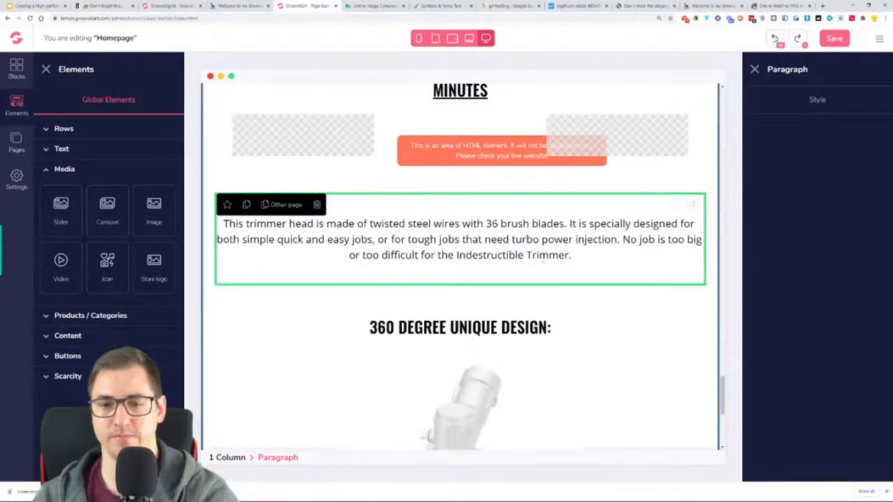
pyautogui.scroll(-3, 558, 265)
pyautogui.scroll(5, 593, 277)
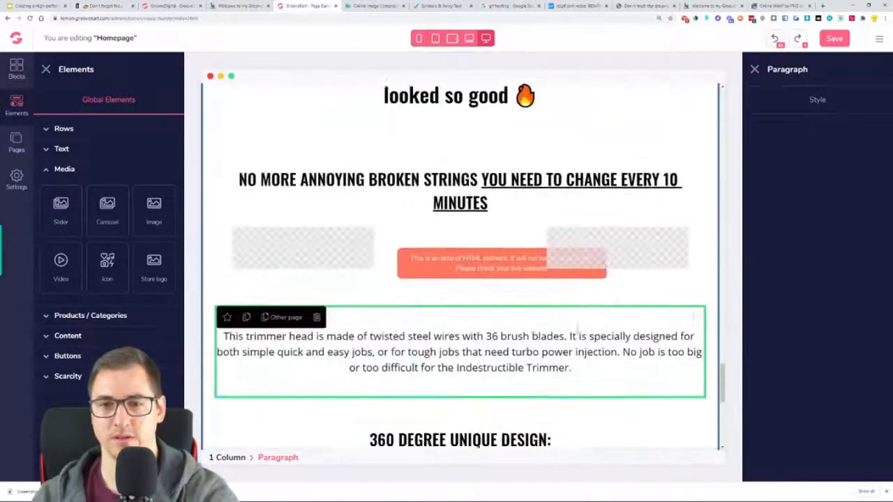
# Duplicate the "This trimmer head is made of twisted steel wires" paragraph and save the homepage
pyautogui.click(249, 297)
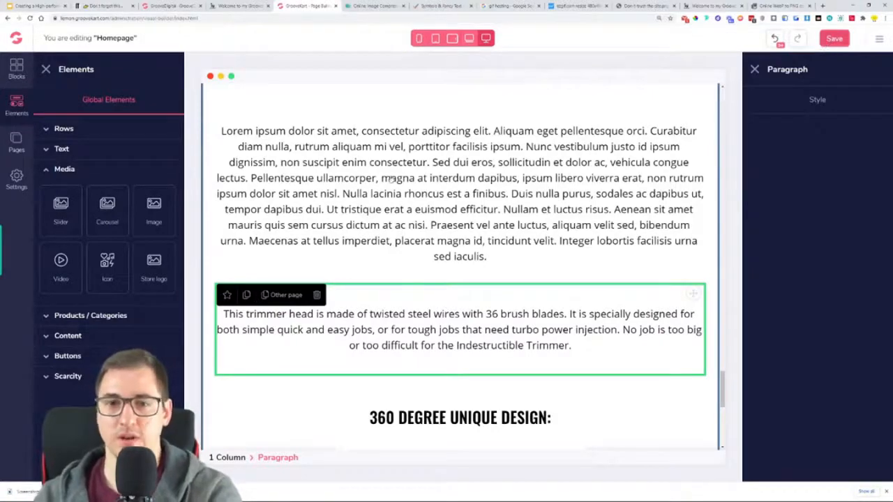
pyautogui.scroll(-3, 442, 266)
pyautogui.scroll(6, 460, 286)
pyautogui.scroll(1, 464, 293)
pyautogui.scroll(-2, 460, 305)
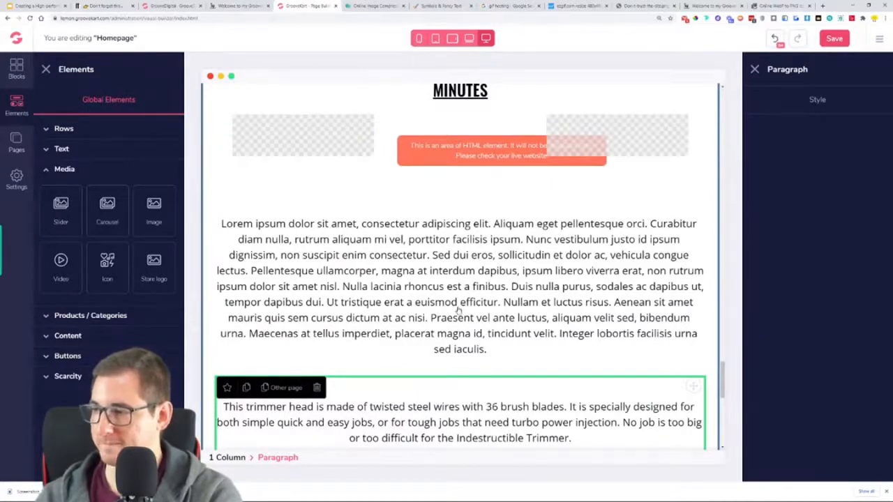
pyautogui.hotkey('ctrl', 's')
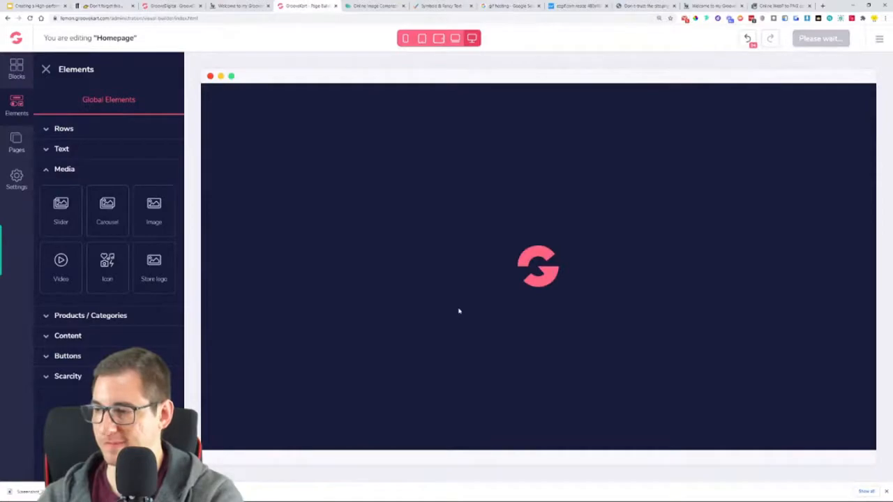
# Replace the Lorem ipsum paragraph above the "360 DEGREE UNIQUE DESIGN:" heading with the text of the trimmer head paragraph below it
pyautogui.scroll(-15, 534, 291)
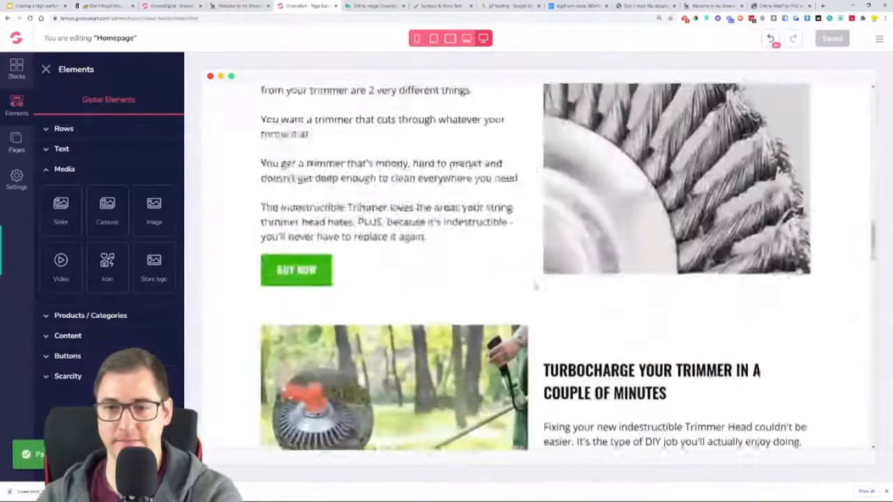
pyautogui.scroll(-15, 535, 285)
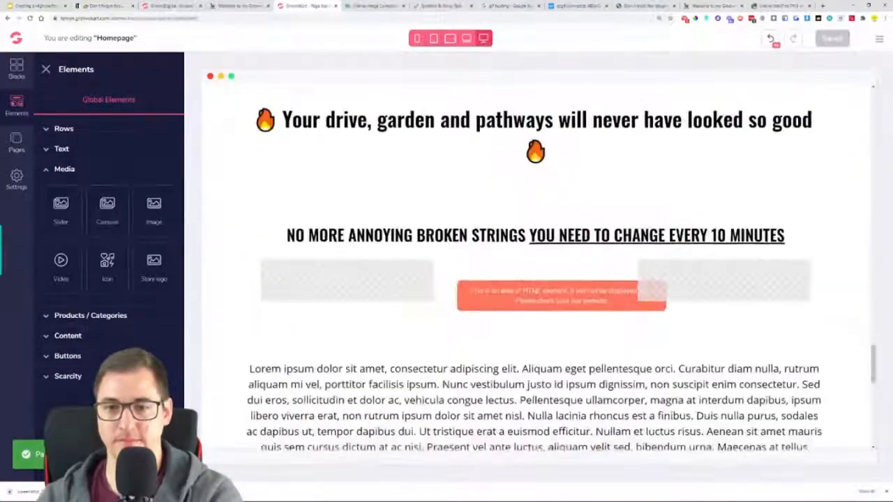
pyautogui.scroll(-4, 533, 288)
pyautogui.click(427, 155)
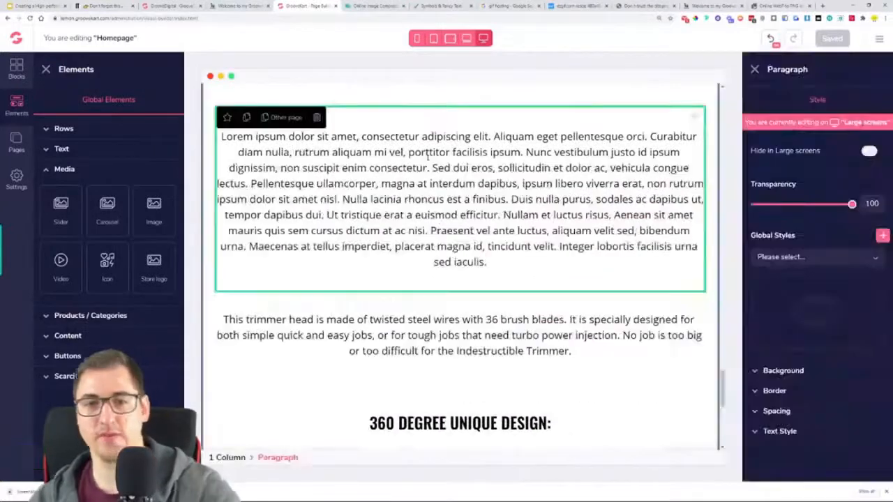
pyautogui.click(438, 311)
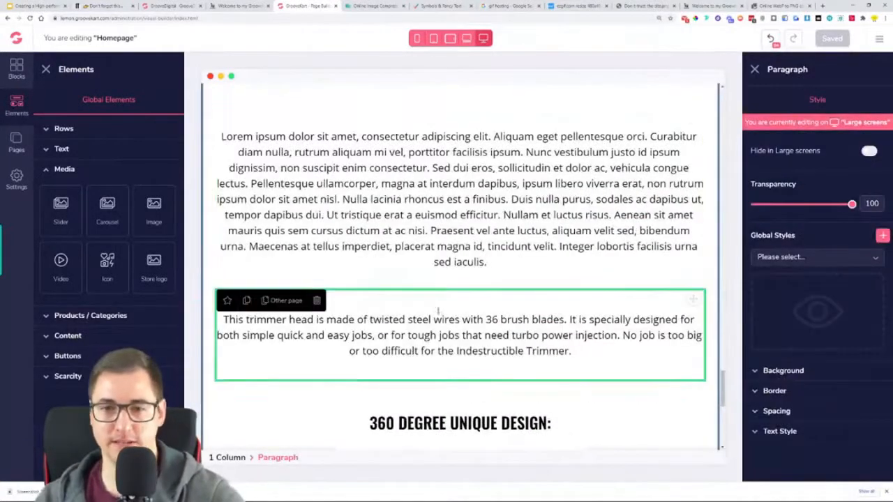
pyautogui.tripleClick(476, 357)
pyautogui.hotkey('ctrl', 'c')
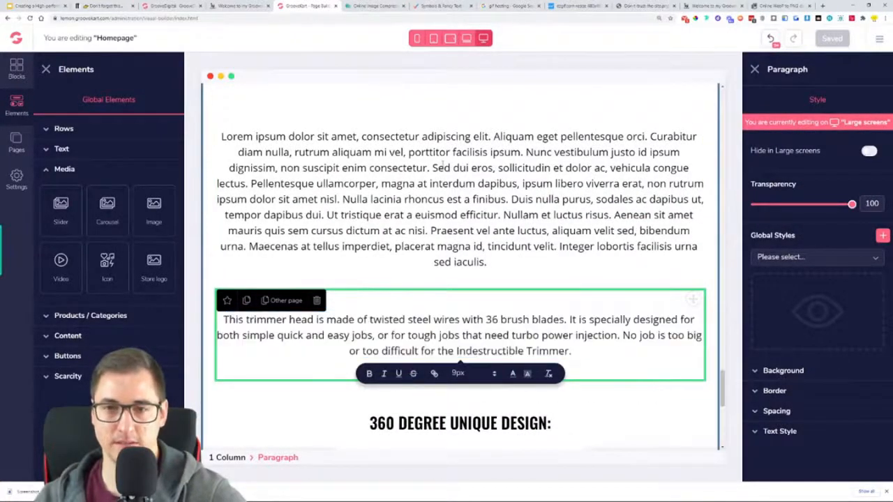
pyautogui.tripleClick(443, 165)
pyautogui.hotkey('ctrl', 'v')
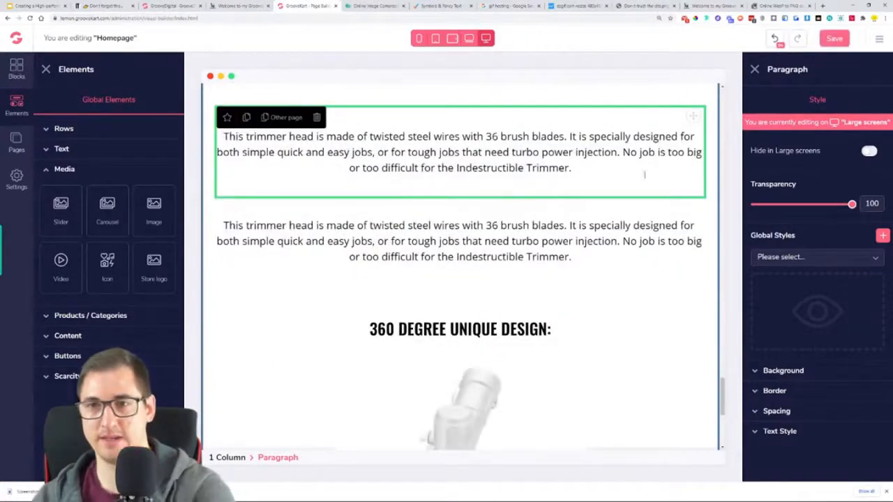
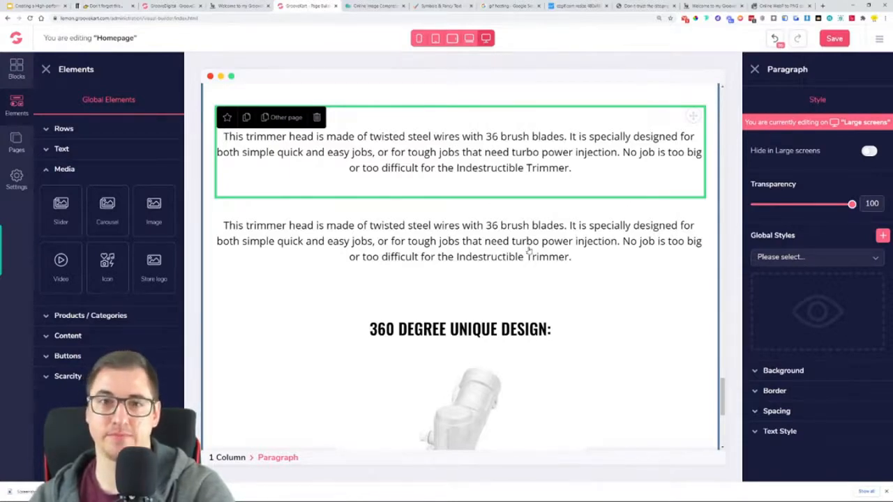
# Save the homepage, dismiss the browser's downloads bar and check the sections down the page
pyautogui.hotkey('ctrl', 'z')
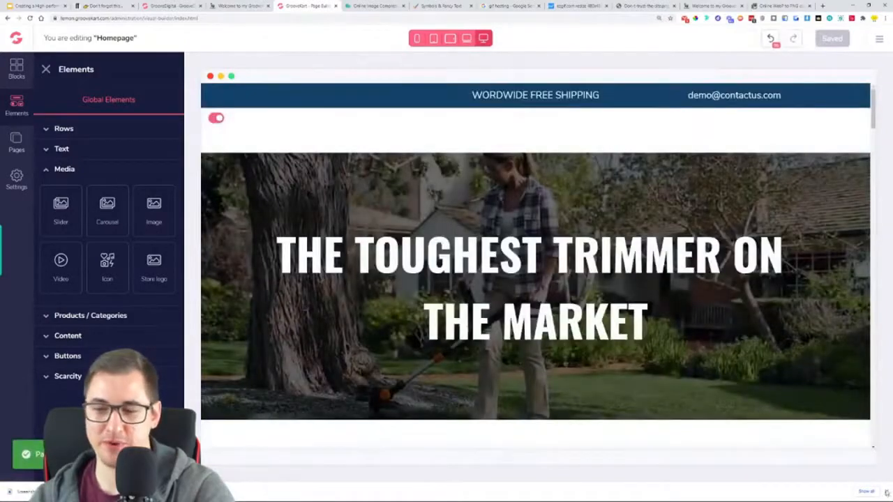
pyautogui.click(887, 493)
pyautogui.scroll(-15, 468, 279)
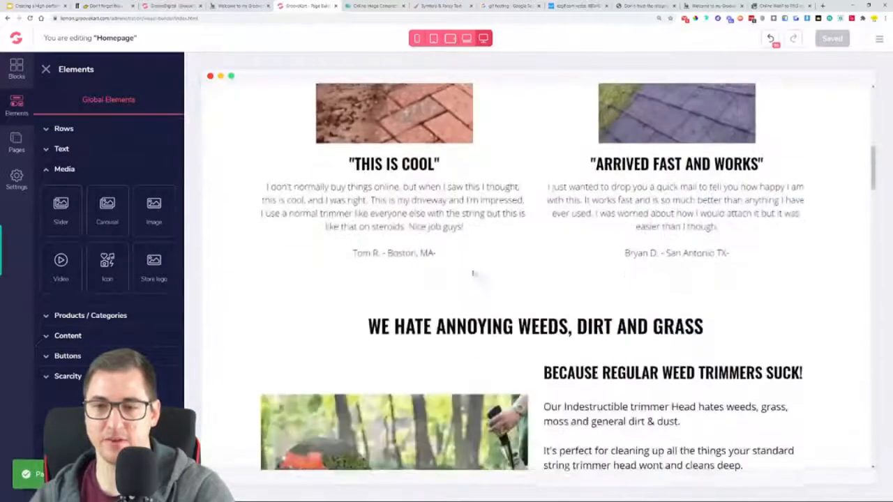
pyautogui.scroll(-20, 488, 268)
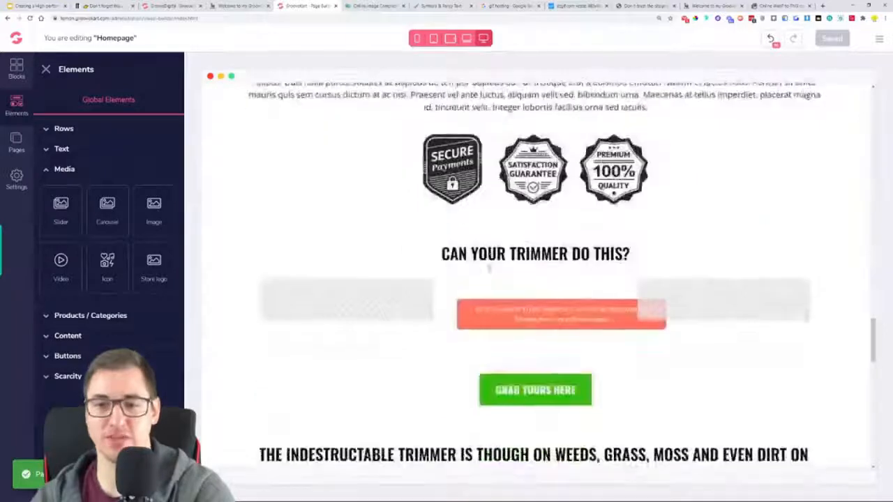
pyautogui.scroll(-4, 488, 268)
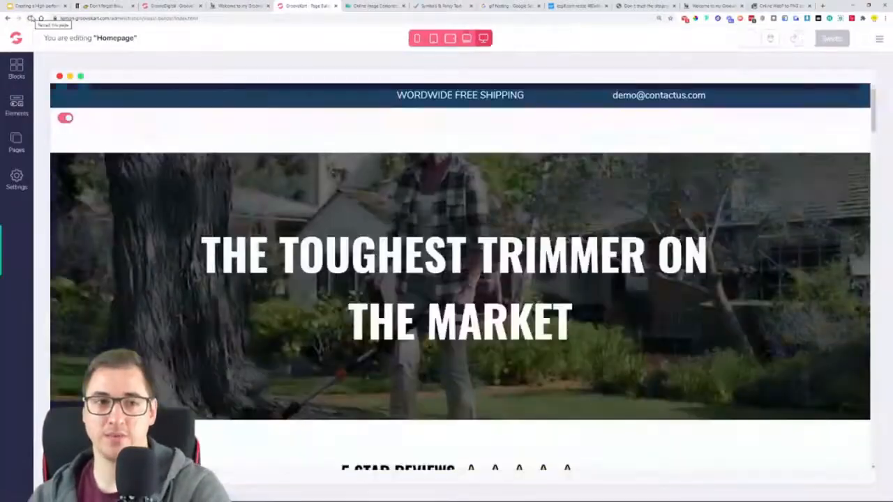
# Review the reloaded homepage from the hero banner to the footer, checking its headings, paragraphs and images for misplaced content
pyautogui.scroll(-12, 450, 147)
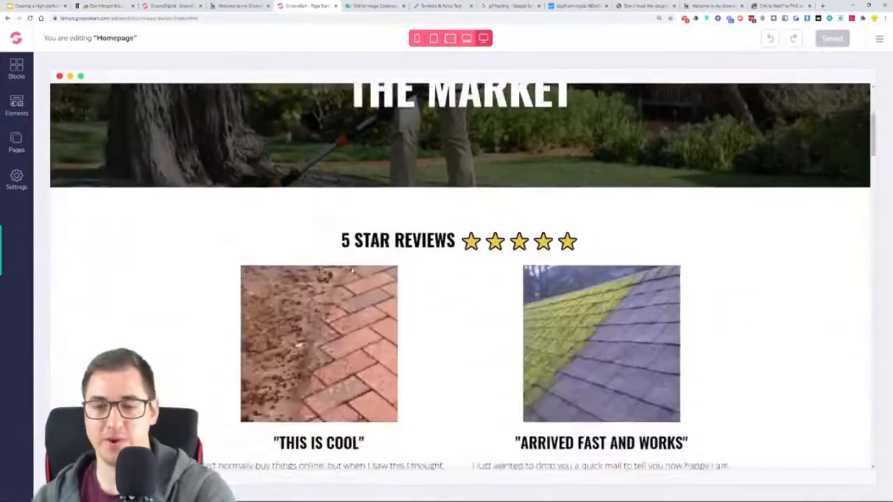
pyautogui.scroll(-15, 450, 235)
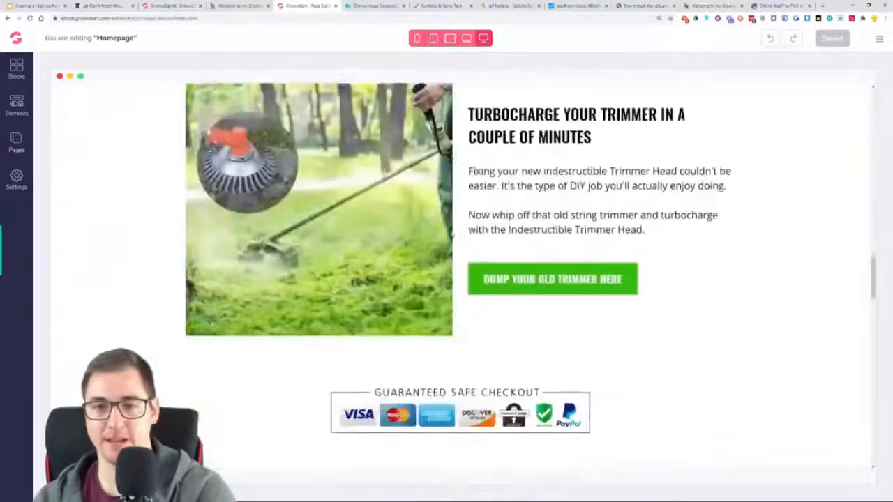
pyautogui.scroll(-15, 452, 234)
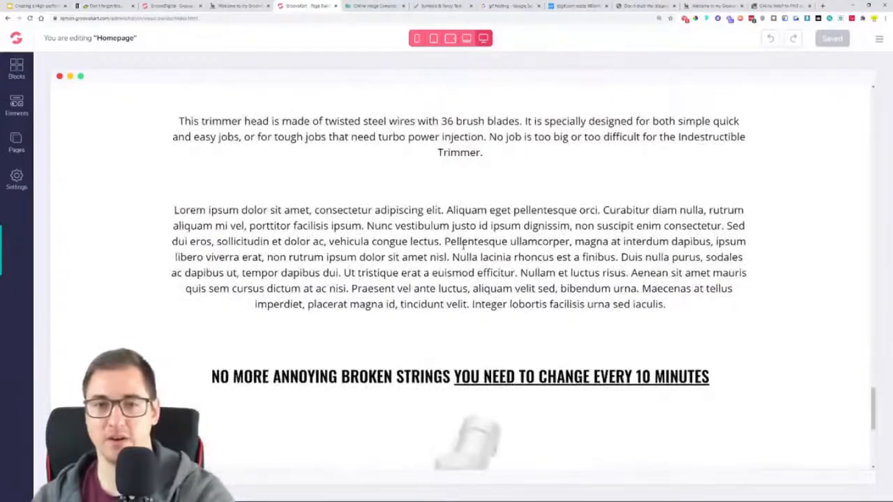
pyautogui.scroll(-5, 463, 244)
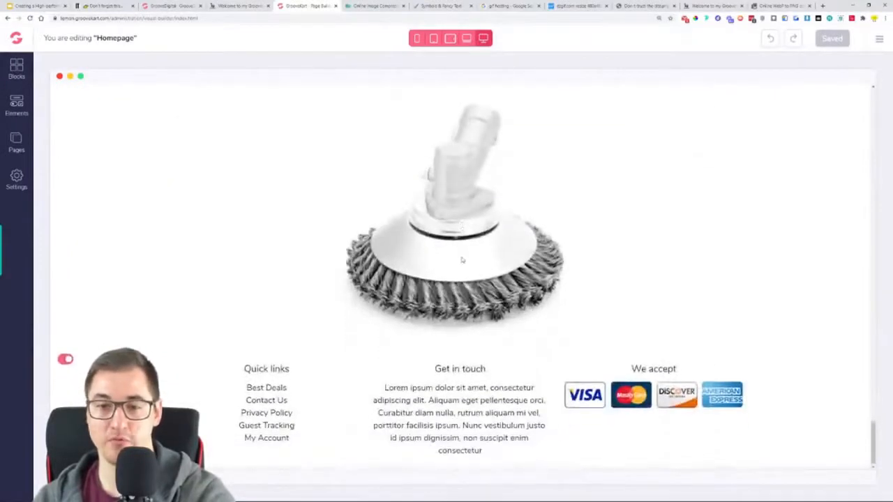
pyautogui.scroll(2, 461, 261)
pyautogui.scroll(6, 461, 260)
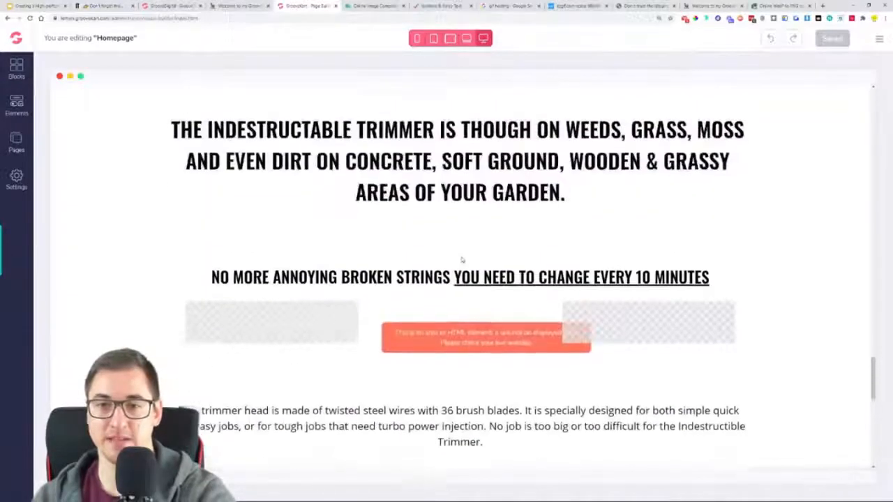
pyautogui.scroll(5, 461, 260)
pyautogui.scroll(-8, 461, 260)
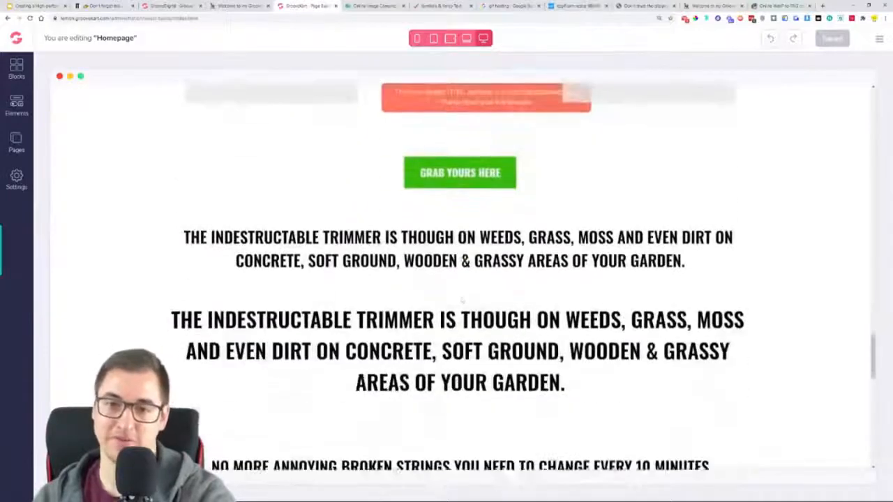
pyautogui.scroll(2, 462, 261)
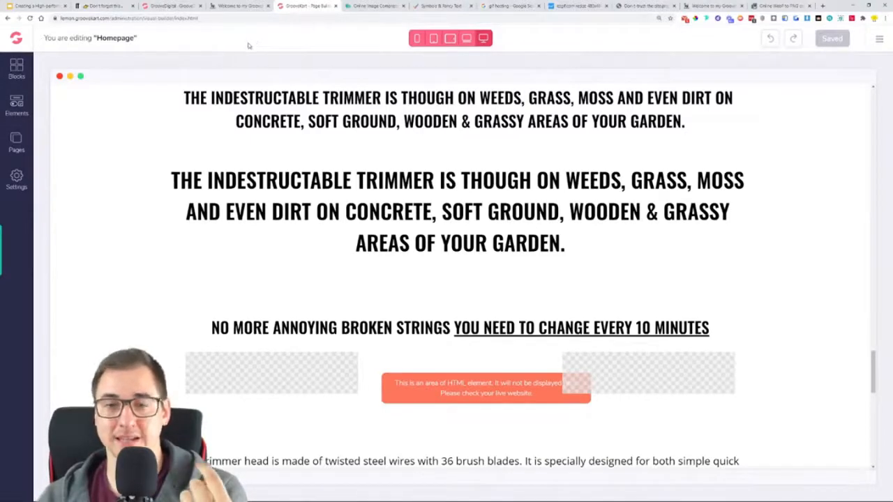
# Replace the larger duplicate "THE INDESTRUCTABLE TRIMMER" heading with the reference page's "🔥 Your drive, garden and pathways will never have looked so good 🔥"
pyautogui.click(244, 6)
pyautogui.scroll(15, 313, 193)
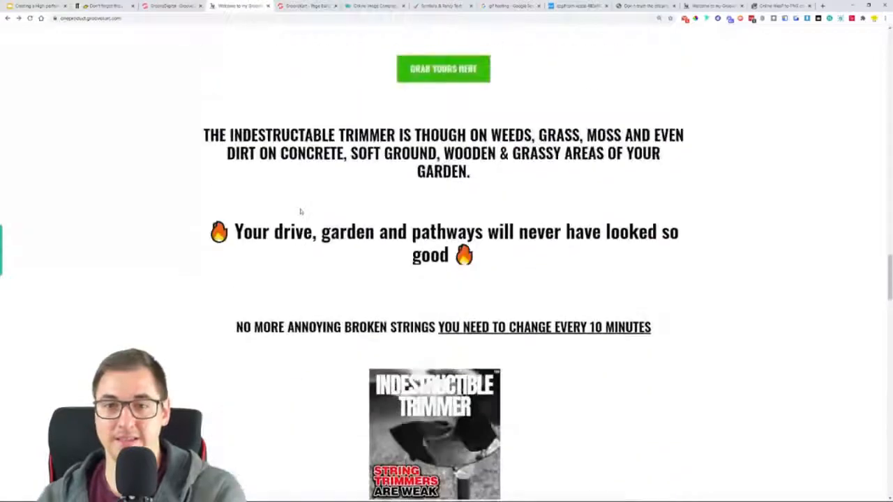
pyautogui.scroll(-2, 300, 211)
pyautogui.tripleClick(500, 170)
pyautogui.hotkey('ctrl', 'c')
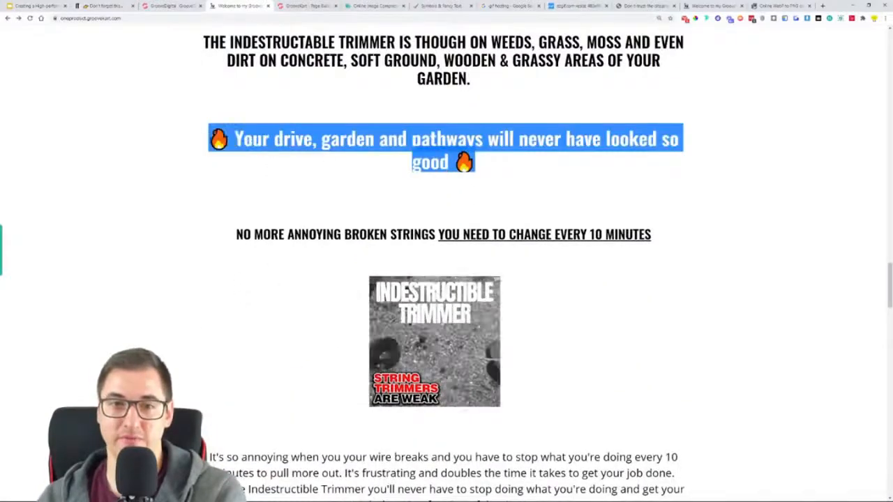
pyautogui.click(300, 5)
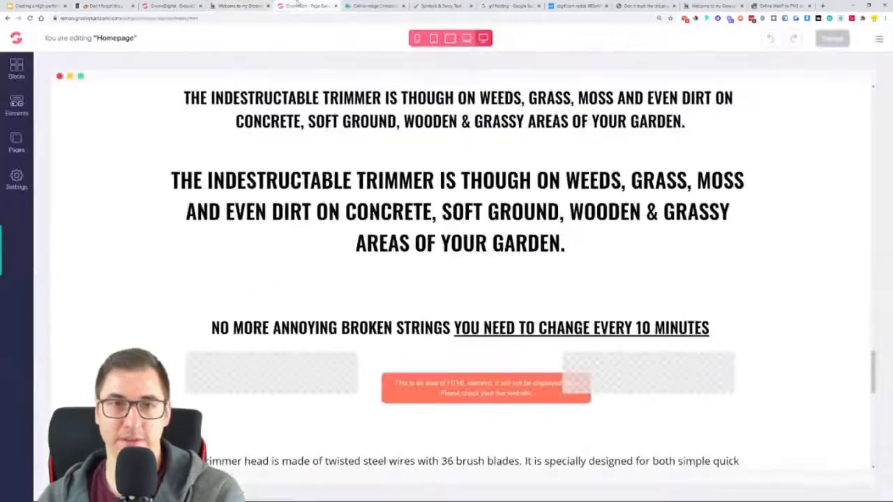
pyautogui.tripleClick(384, 211)
pyautogui.hotkey('ctrl', 'v')
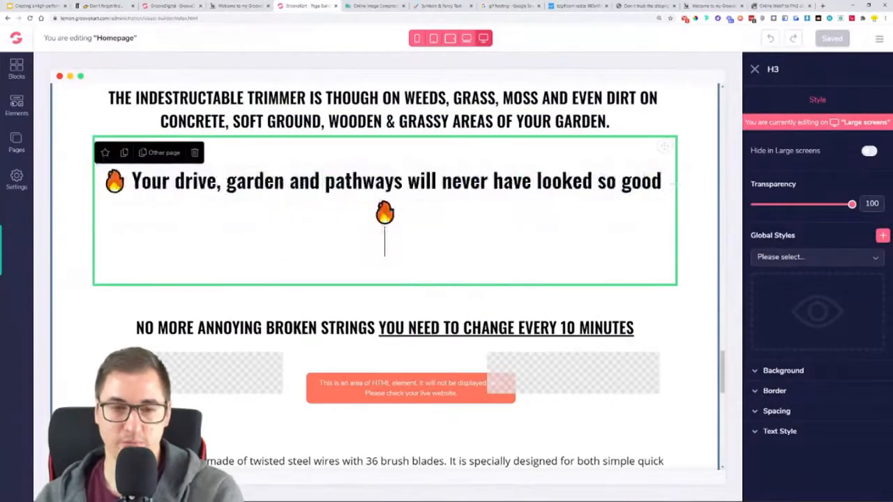
pyautogui.press('BackSpace')
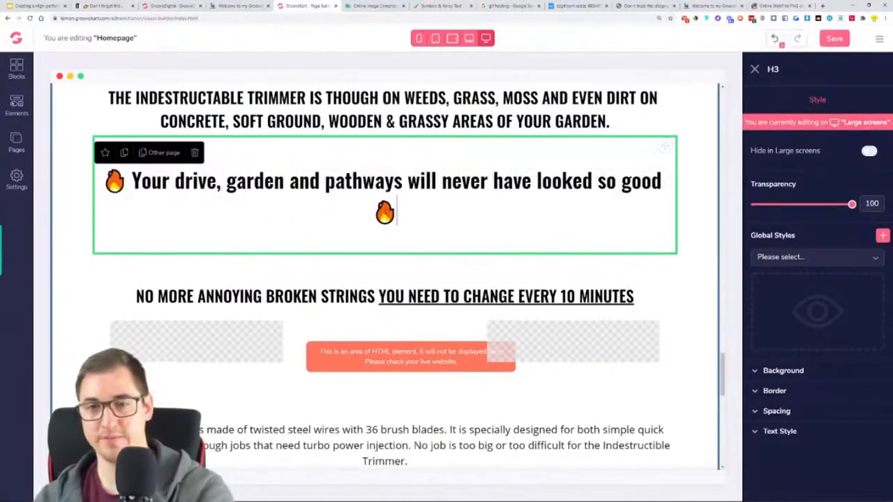
# Save the homepage and check its sections down to the Lorem ipsum paragraph below the HTML element
pyautogui.click(841, 40)
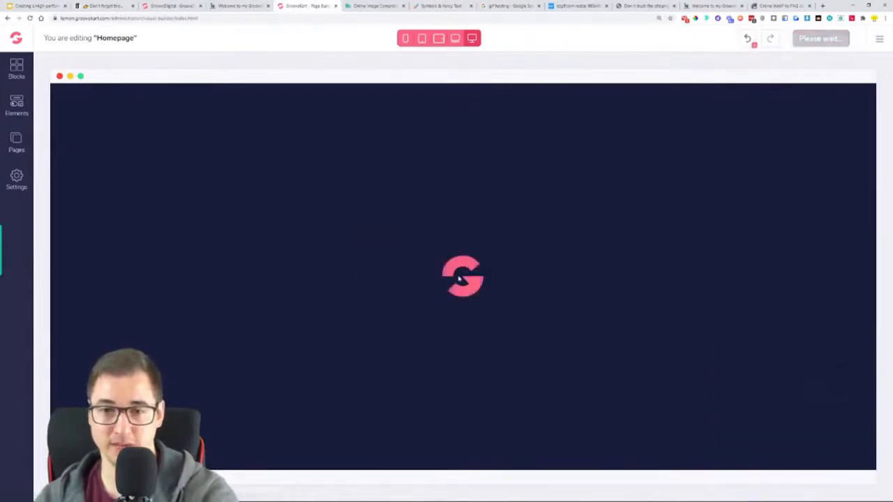
pyautogui.scroll(-15, 460, 277)
pyautogui.scroll(-8, 459, 277)
pyautogui.scroll(6, 460, 277)
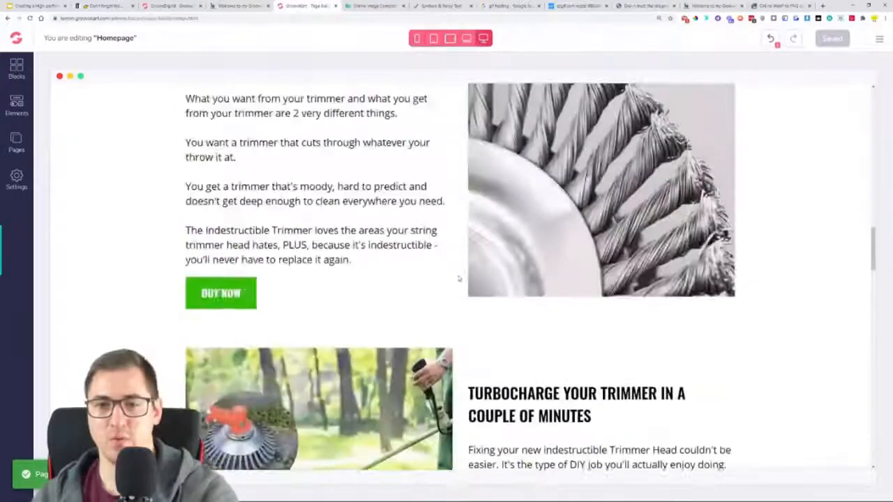
pyautogui.scroll(5, 458, 278)
pyautogui.scroll(-10, 458, 278)
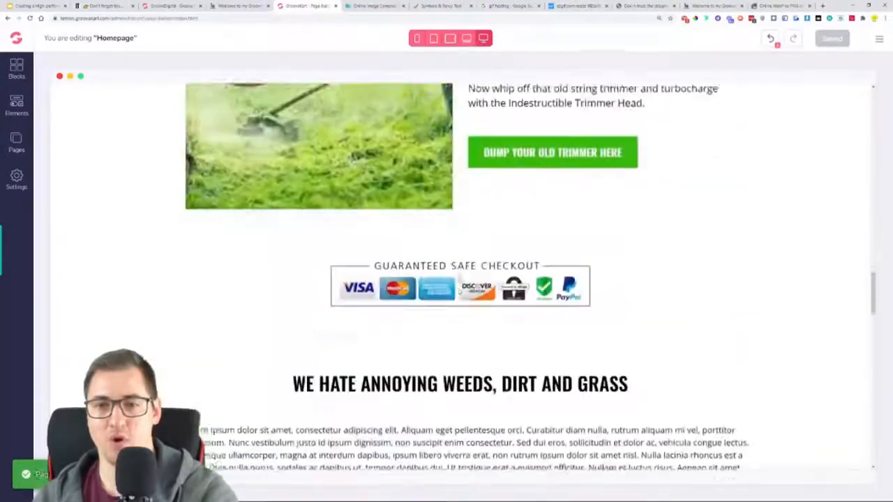
pyautogui.scroll(-10, 459, 279)
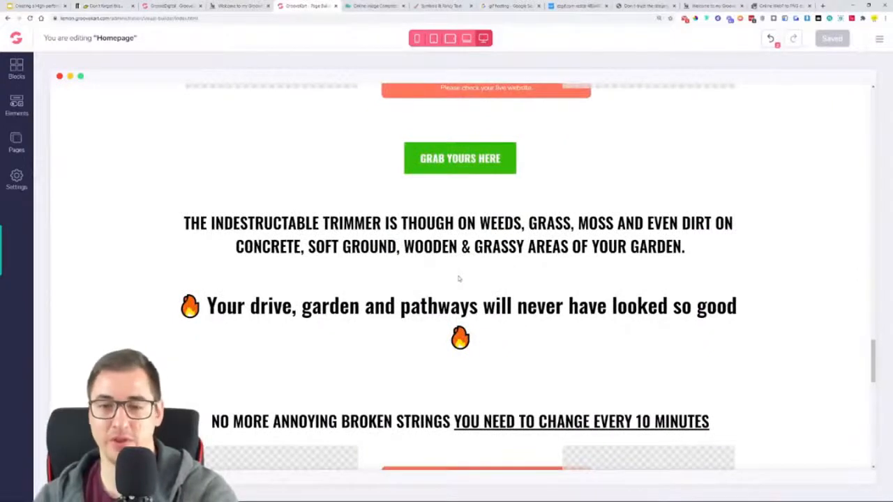
pyautogui.scroll(-3, 459, 279)
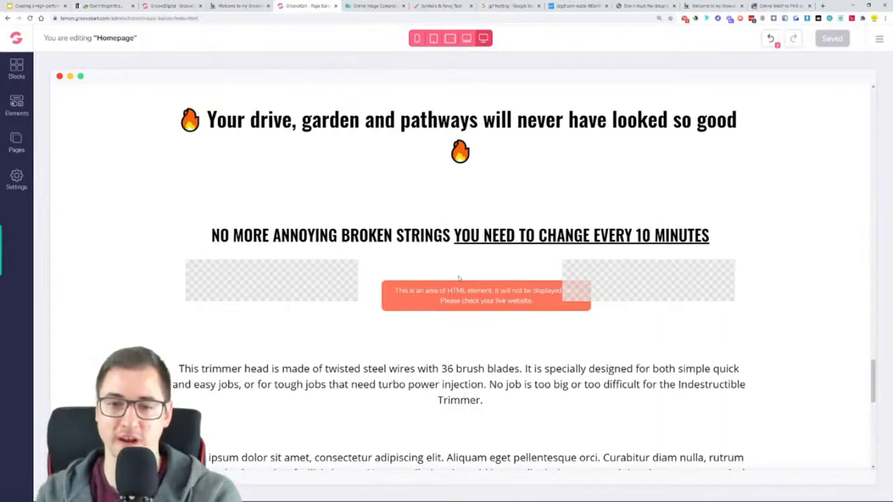
pyautogui.scroll(-3, 459, 278)
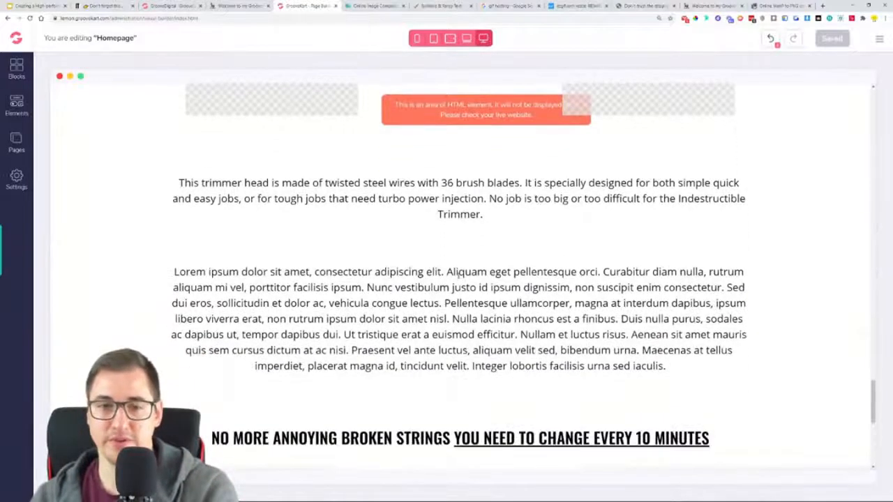
# Compare the Lorem ipsum paragraph's place with the reference page's broken strings and "360 DEGREE UNIQUE DESIGN:" sections
pyautogui.click(460, 297)
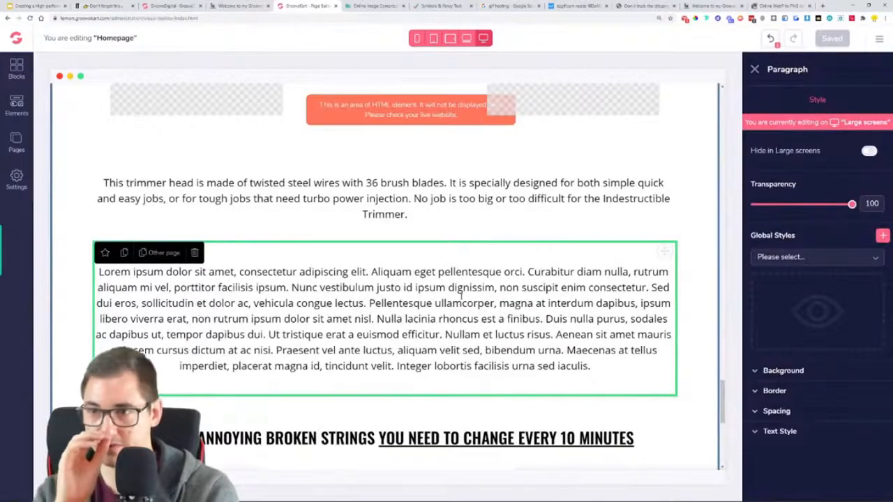
pyautogui.scroll(-3, 461, 296)
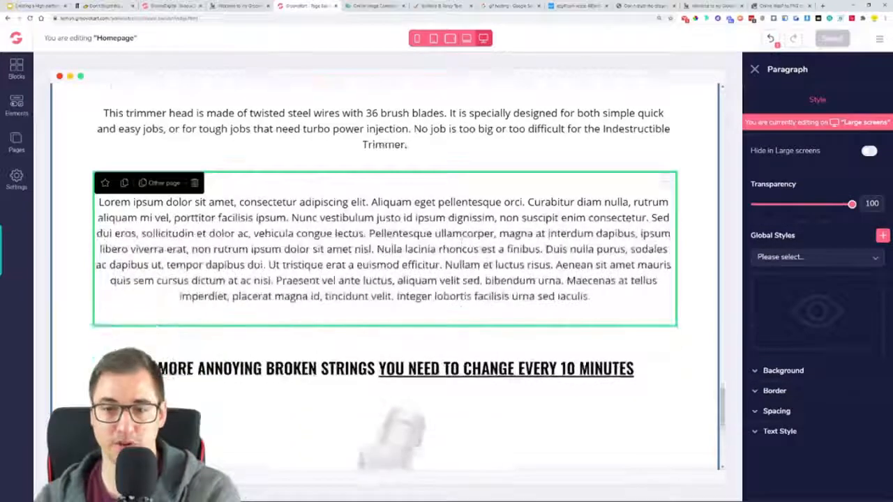
pyautogui.click(262, 5)
pyautogui.scroll(-3, 269, 239)
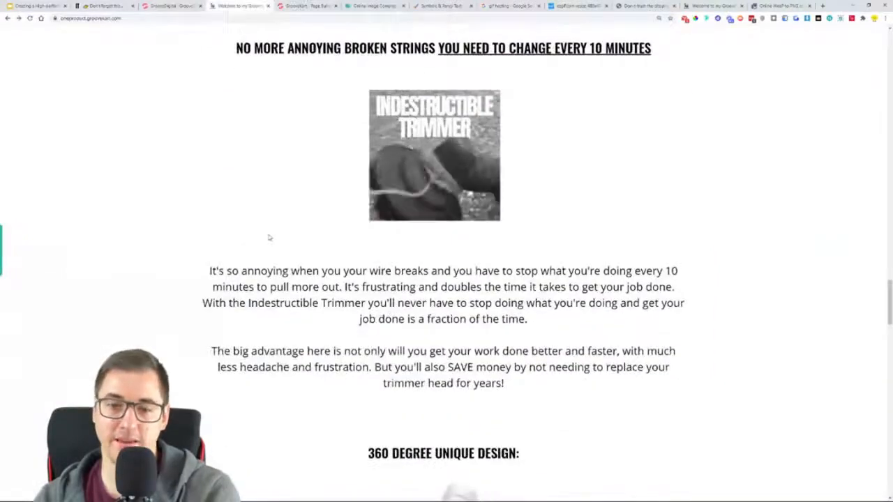
pyautogui.scroll(-2, 269, 238)
pyautogui.scroll(4, 267, 238)
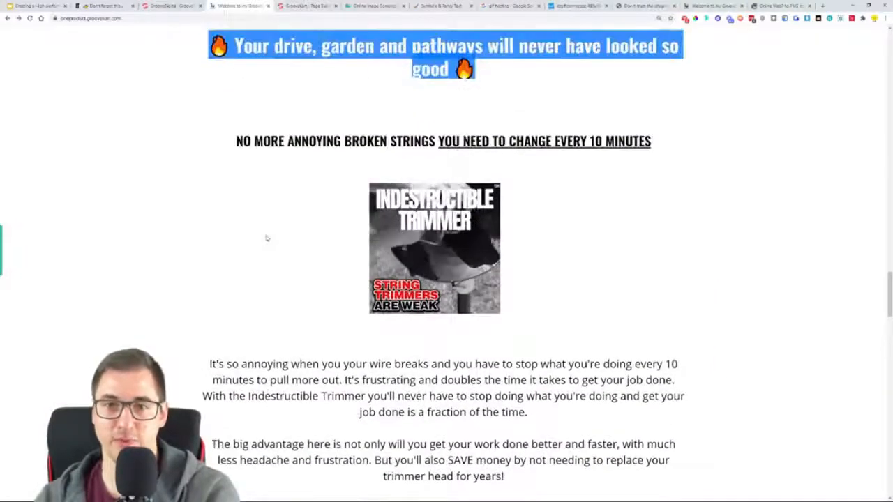
pyautogui.scroll(-8, 266, 237)
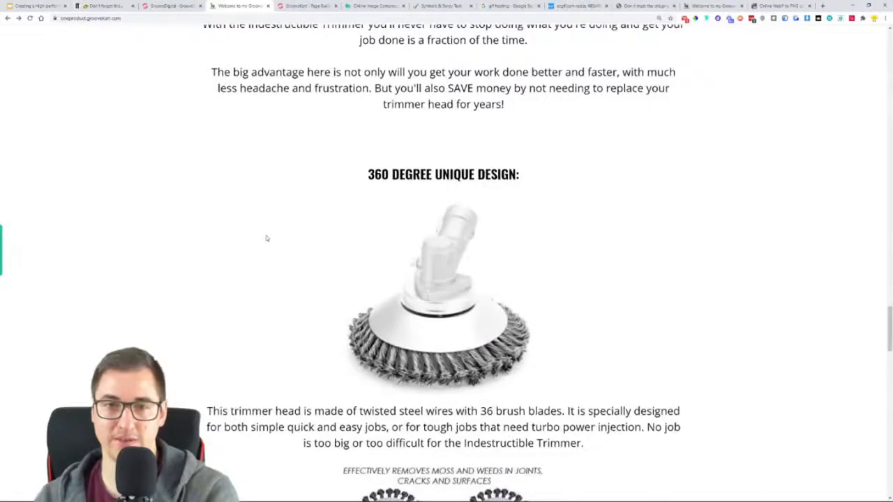
pyautogui.scroll(-3, 289, 51)
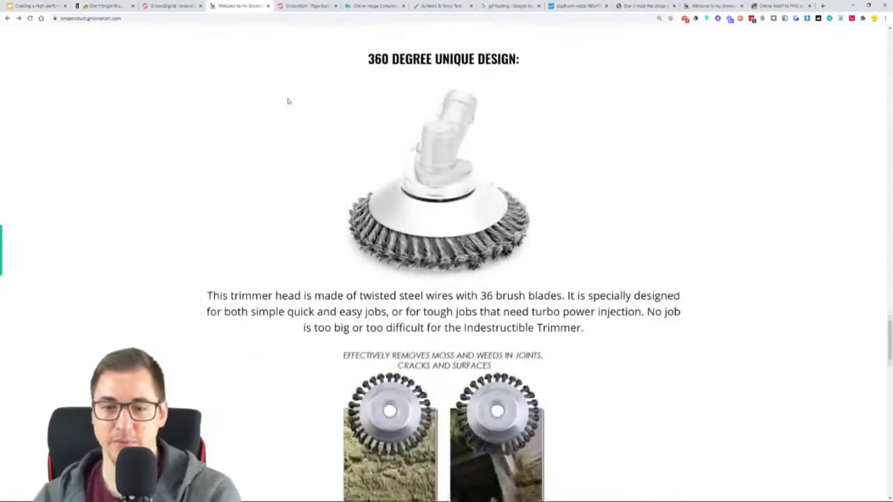
pyautogui.scroll(4, 288, 119)
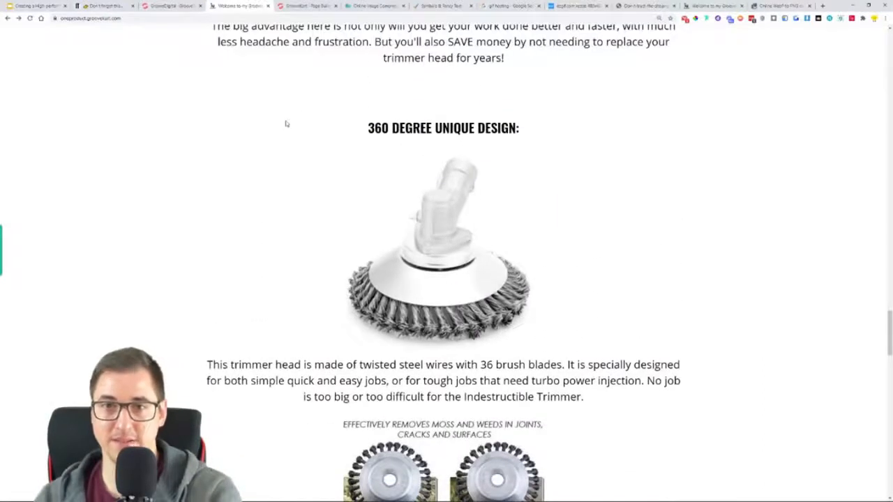
# Examine the order of the homepage's last paragraphs, the repeated "NO MORE ANNOYING BROKEN STRINGS" heading and the trimmer image in the page builder
pyautogui.click(306, 4)
pyautogui.scroll(2, 351, 244)
pyautogui.scroll(1, 352, 244)
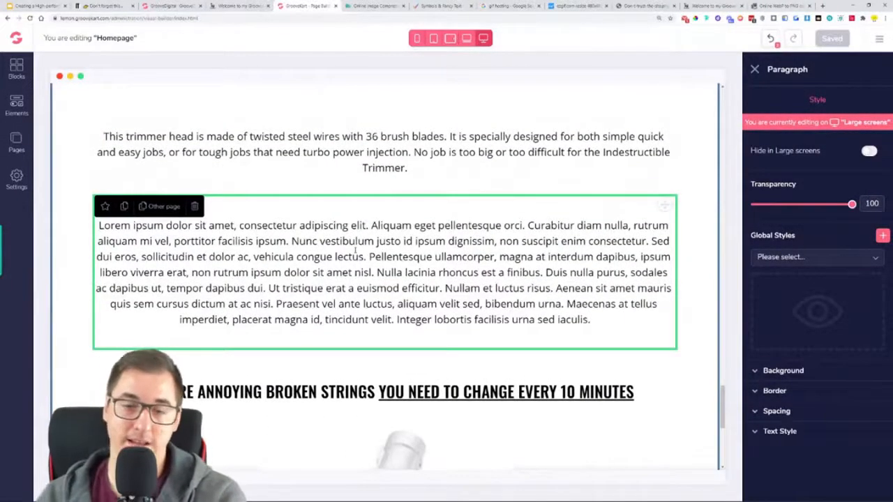
pyautogui.scroll(-5, 358, 251)
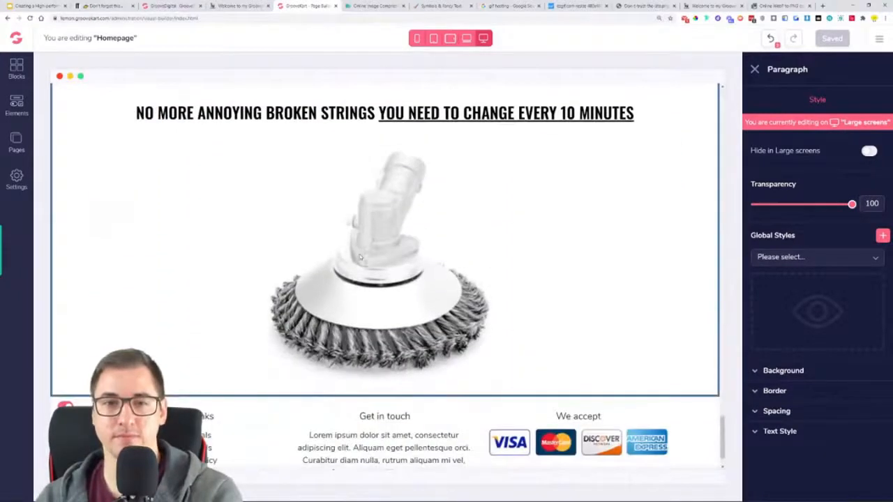
pyautogui.scroll(10, 340, 225)
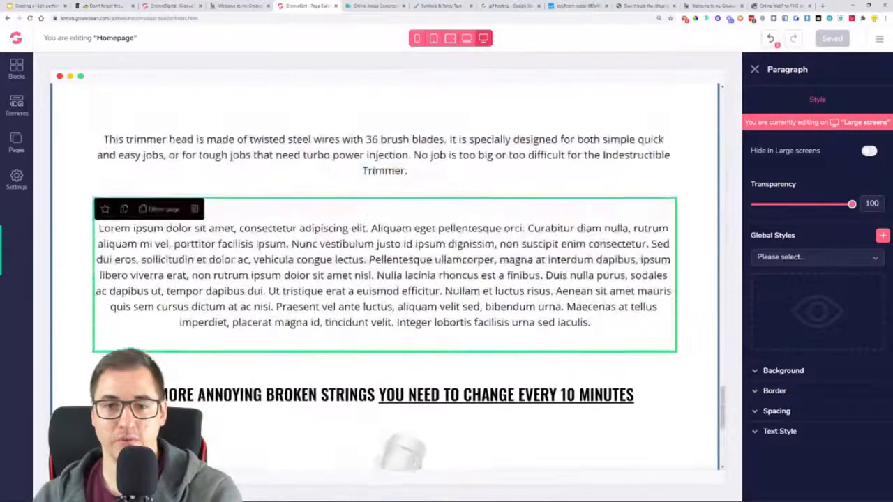
pyautogui.scroll(-8, 285, 345)
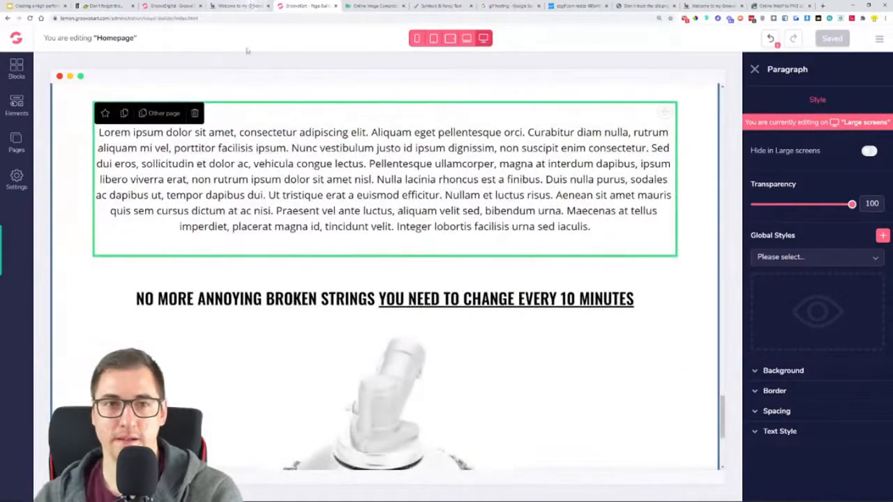
pyautogui.scroll(-3, 402, 287)
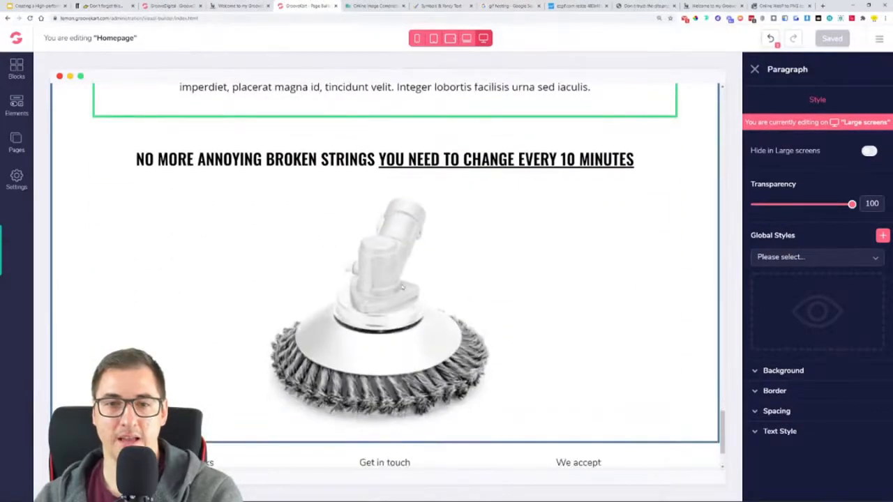
pyautogui.scroll(4, 279, 105)
pyautogui.scroll(-1, 297, 171)
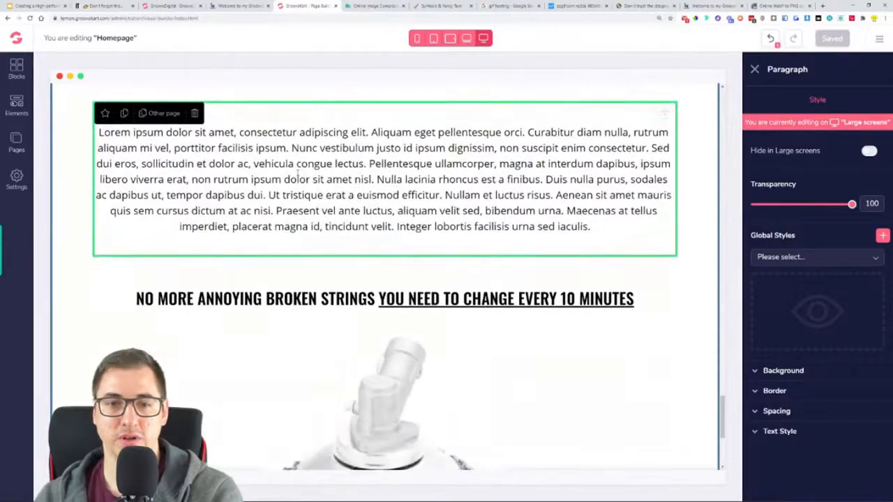
# Copy the two paragraphs starting "It's so annoying" and "The big advantage here" from the reference page's broken strings section
pyautogui.click(244, 6)
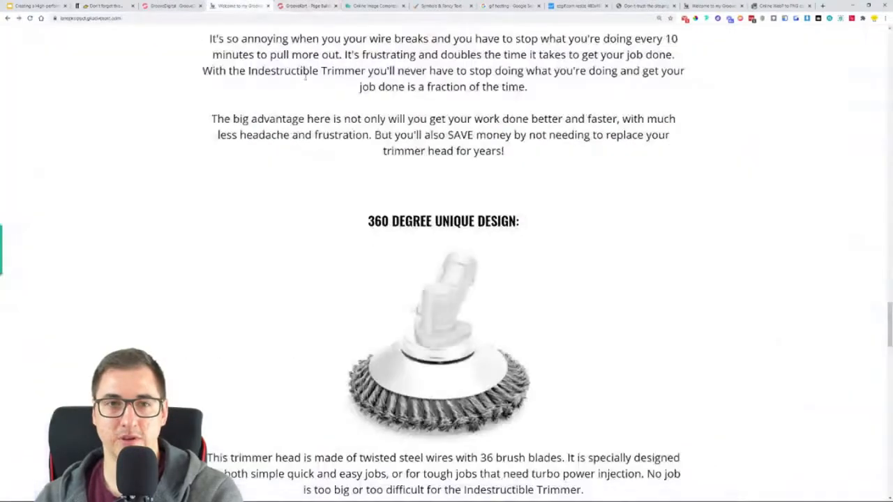
pyautogui.scroll(1, 411, 283)
pyautogui.scroll(4, 440, 260)
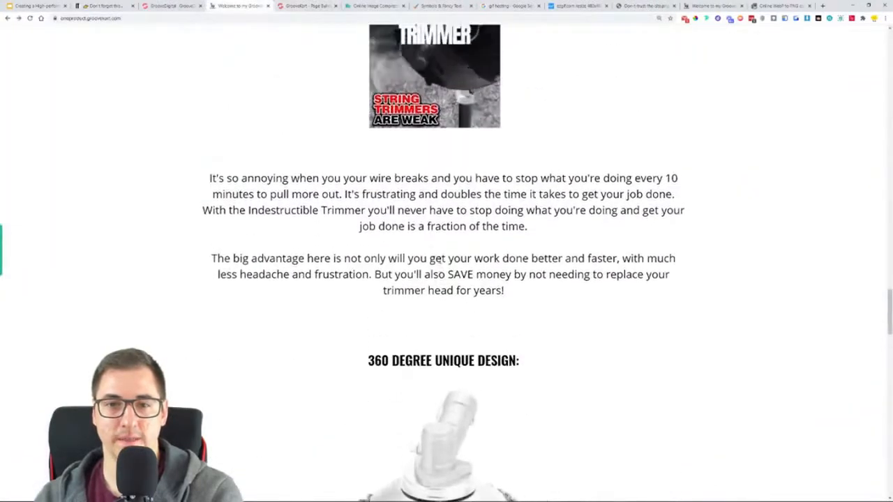
pyautogui.scroll(-2, 403, 325)
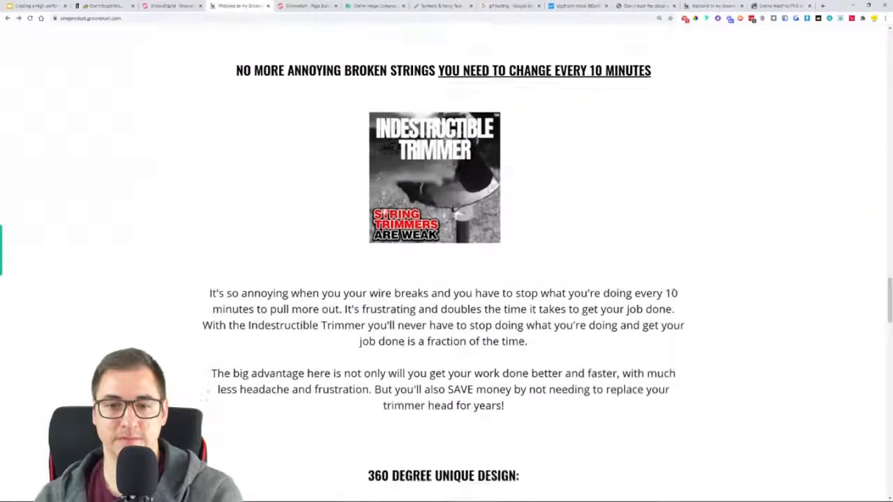
pyautogui.doubleClick(402, 326)
pyautogui.click(445, 318)
pyautogui.hotkey('ctrl', 'a')
pyautogui.hotkey('ctrl', 'c')
pyautogui.doubleClick(447, 305)
pyautogui.moveTo(506, 342); pyautogui.dragTo(211, 225)
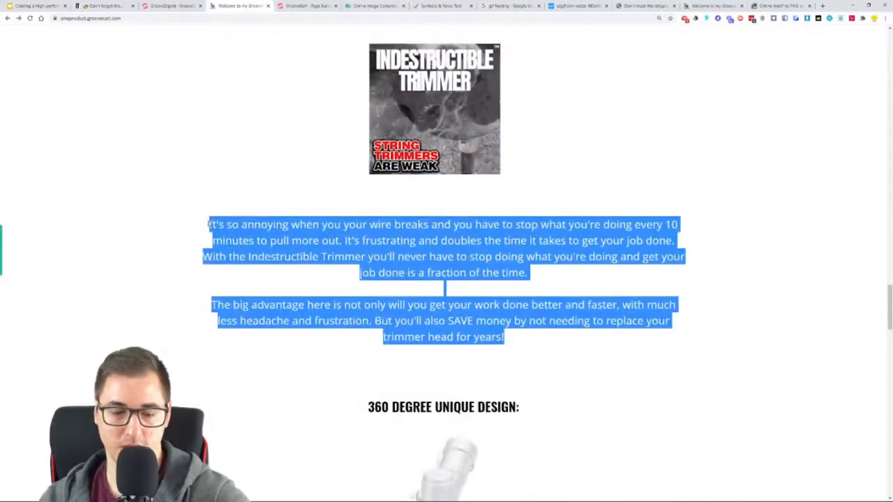
# Replace the trimmer head paragraph under the first "NO MORE ANNOYING BROKEN STRINGS" heading with the two copied reference paragraphs, and save the homepage
pyautogui.hotkey('ctrl', 'Tab')
pyautogui.scroll(2, 312, 179)
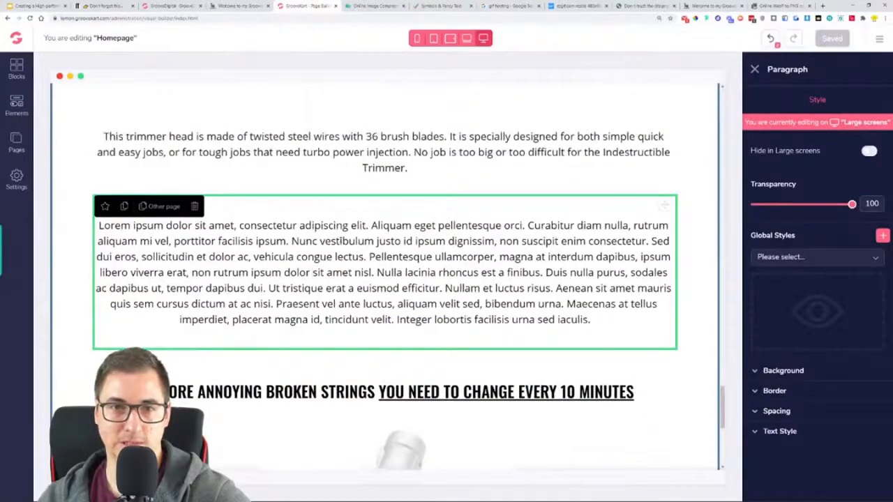
pyautogui.scroll(4, 320, 295)
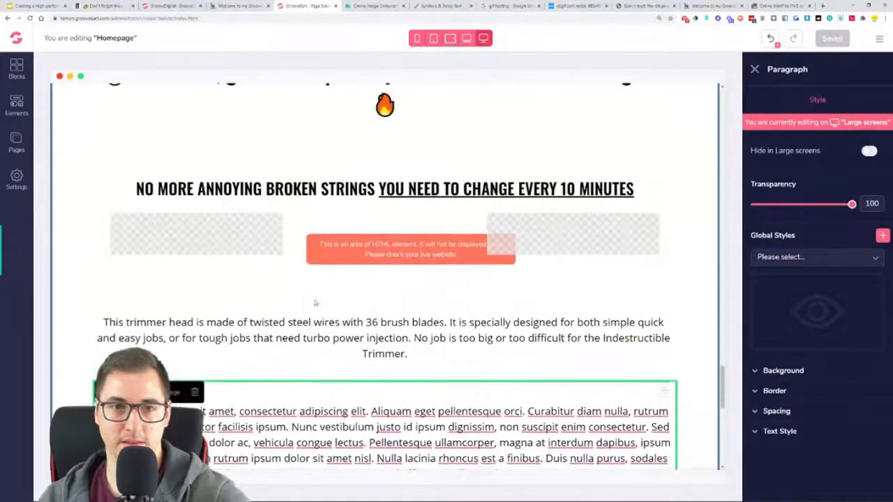
pyautogui.scroll(5, 229, 211)
pyautogui.scroll(-2, 229, 211)
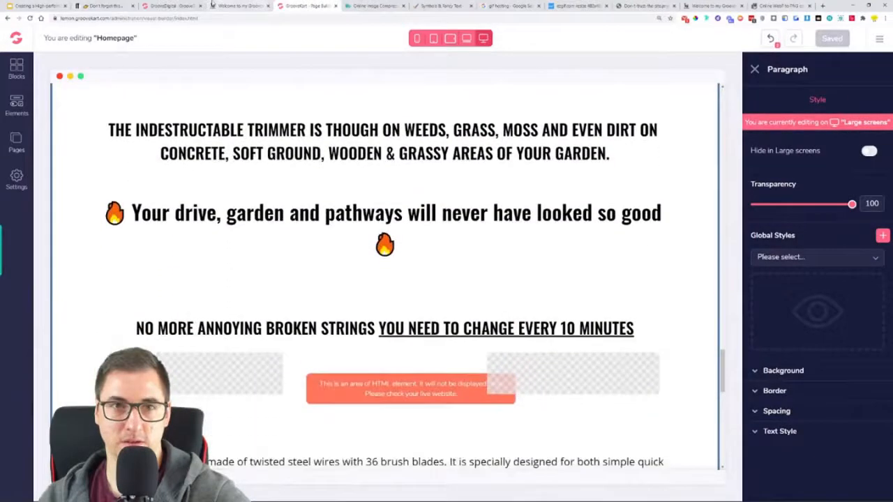
pyautogui.hotkey('ctrl', 'shift', 'Tab')
pyautogui.scroll(5, 335, 259)
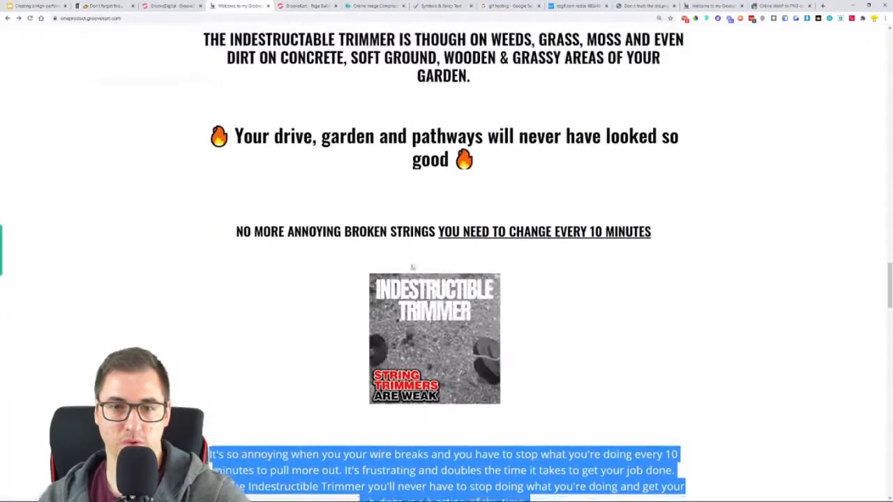
pyautogui.scroll(-3, 412, 265)
pyautogui.scroll(-2, 445, 396)
pyautogui.hotkey('ctrl', 'Tab')
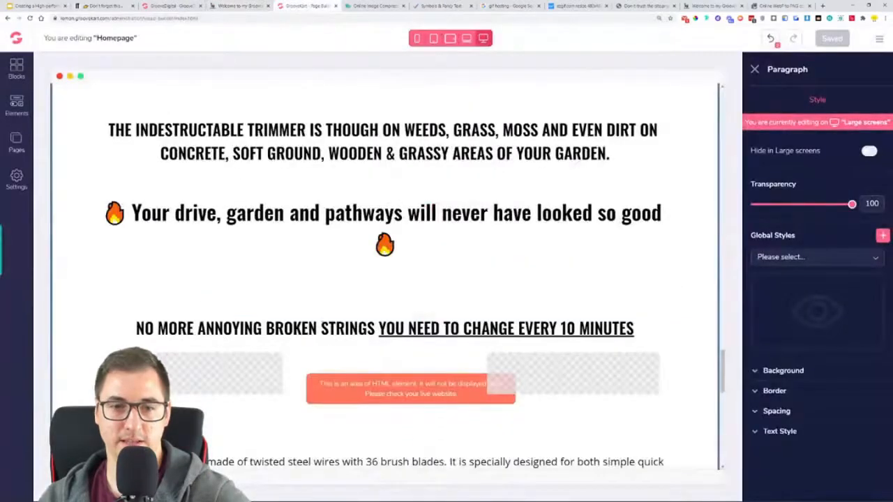
pyautogui.tripleClick(334, 280)
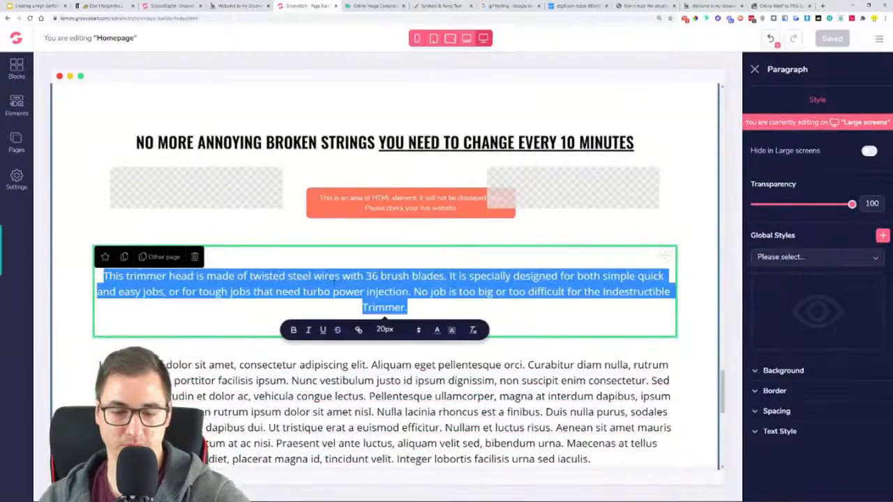
pyautogui.hotkey('ctrl', 'v')
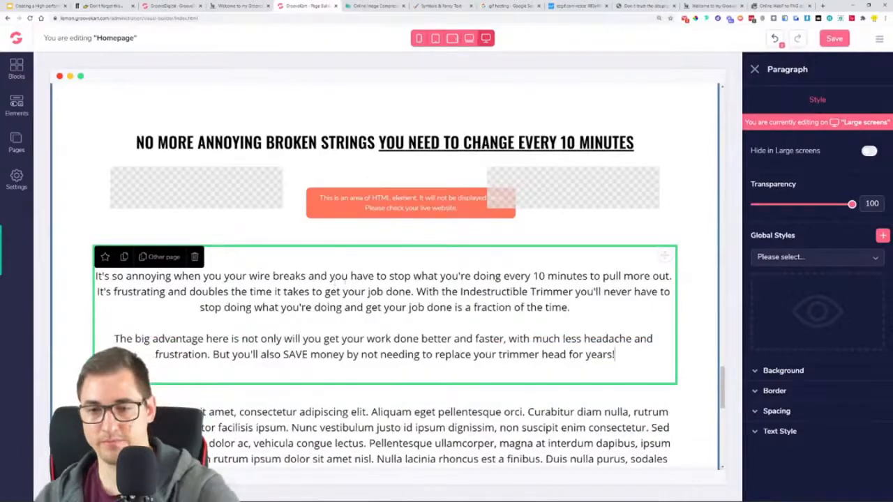
pyautogui.hotkey('ctrl', 's')
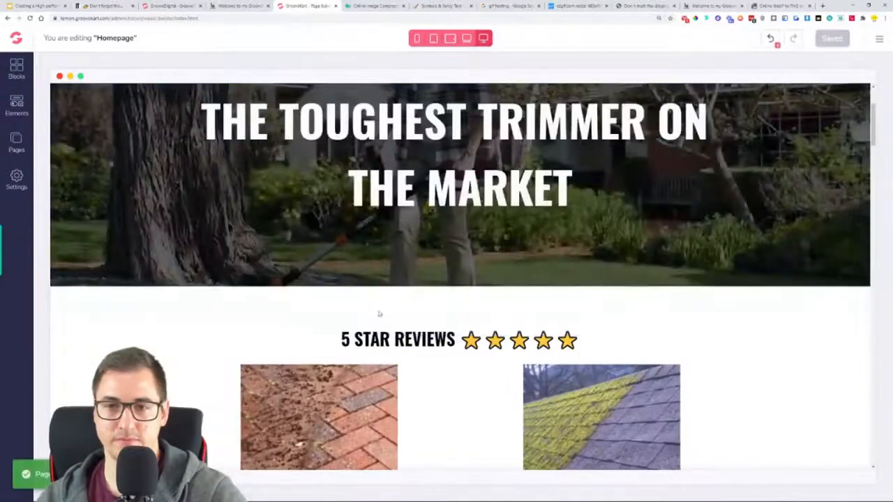
# Move the Lorem ipsum paragraph below the second "NO MORE ANNOYING BROKEN STRINGS" heading on the homepage
pyautogui.scroll(-15, 379, 314)
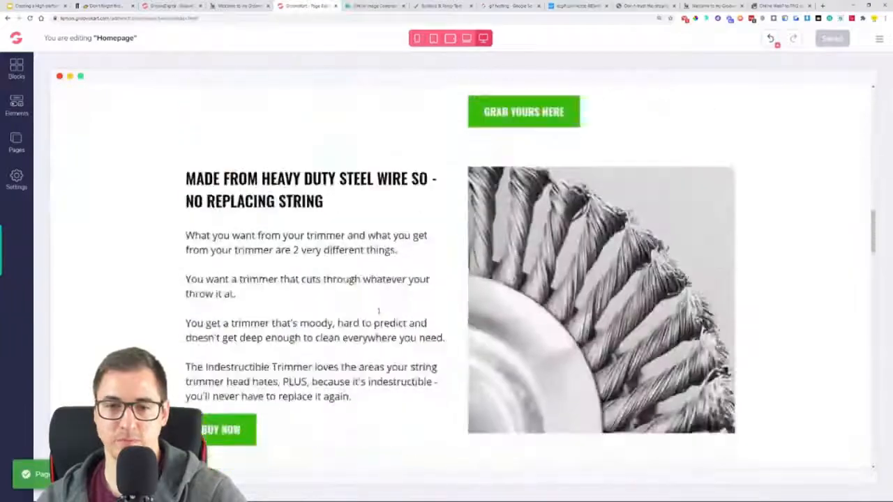
pyautogui.scroll(-15, 378, 312)
pyautogui.scroll(-5, 379, 314)
pyautogui.click(671, 225)
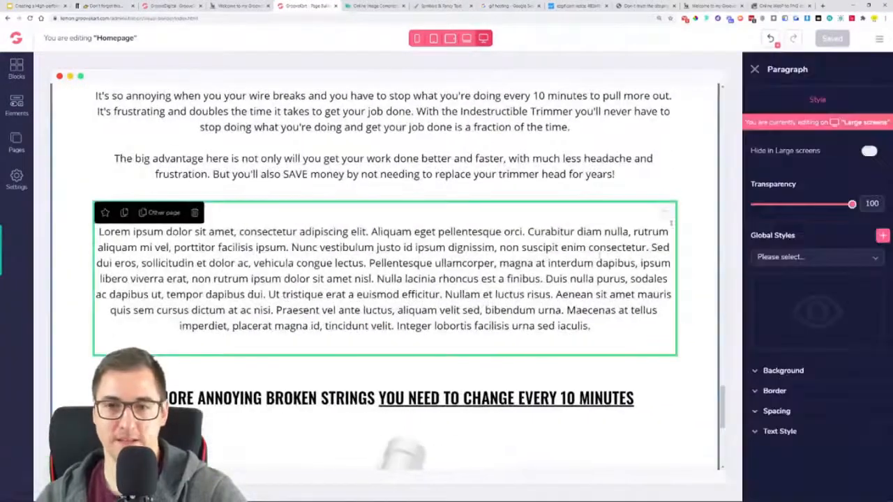
pyautogui.click(664, 212)
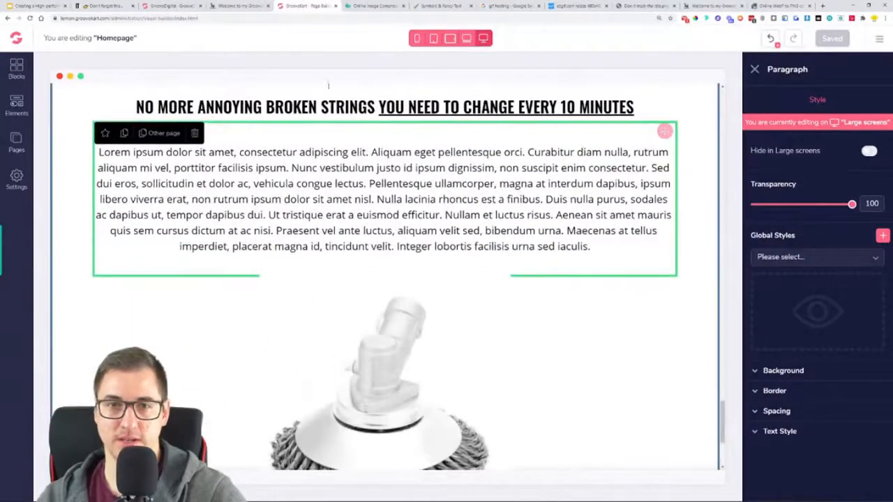
# Reorder the last section so the trimmer image sits between the second broken strings heading and the Lorem ipsum paragraph
pyautogui.moveTo(664, 141); pyautogui.dragTo(571, 461)
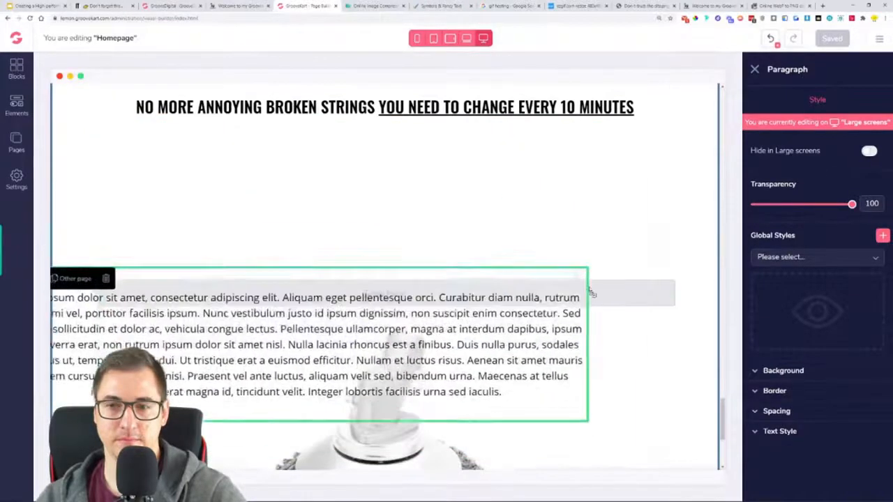
pyautogui.scroll(-2, 557, 310)
pyautogui.scroll(1, 516, 289)
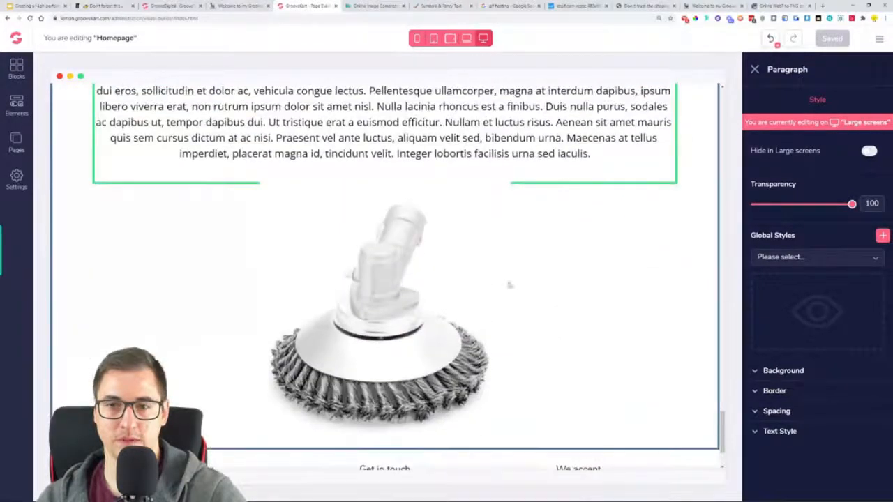
pyautogui.click(494, 272)
pyautogui.moveTo(669, 191); pyautogui.dragTo(556, 222)
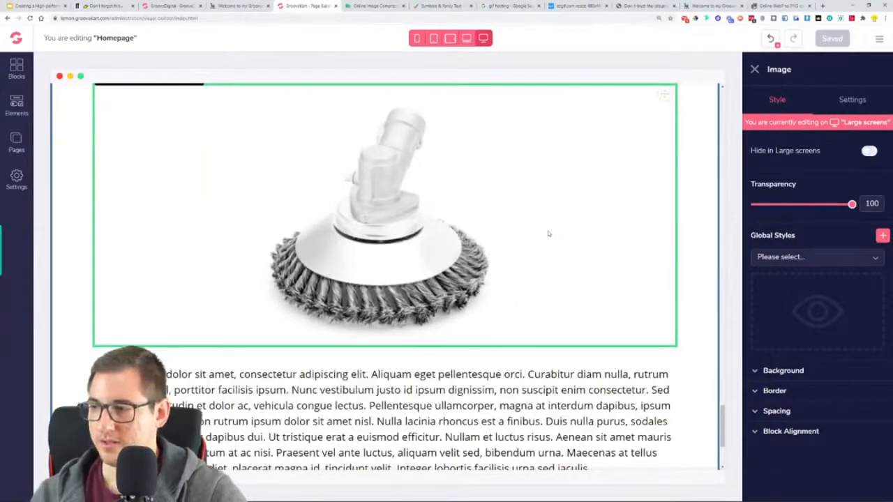
# Compare the homepage's last heading, trimmer image and paragraph with the reference page's "360 DEGREE UNIQUE DESIGN:" section
pyautogui.click(234, 6)
pyautogui.click(161, 218)
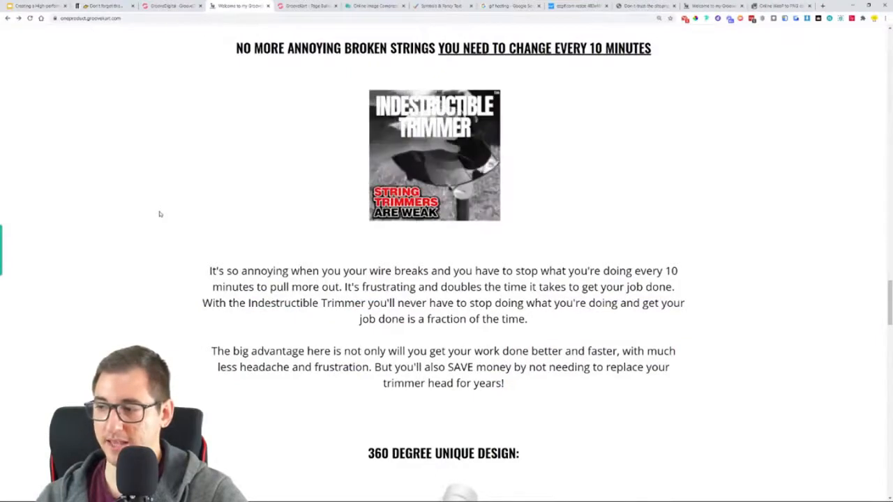
pyautogui.scroll(-2, 175, 261)
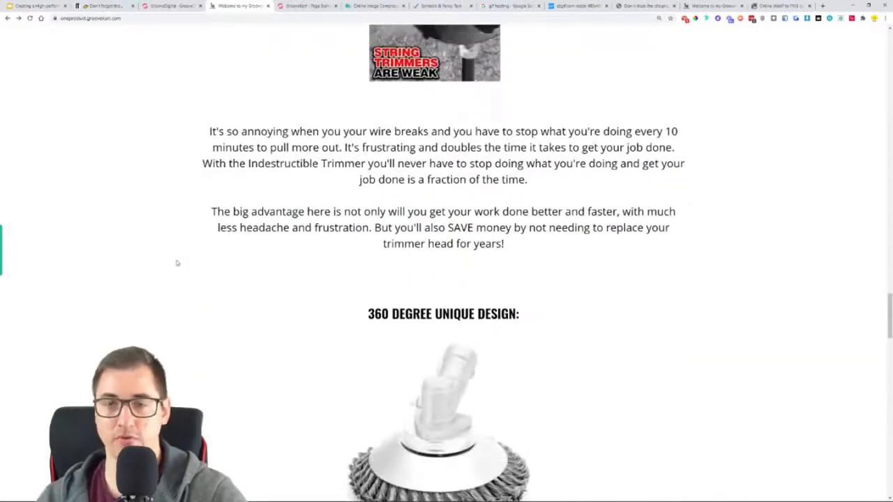
pyautogui.scroll(-1, 180, 252)
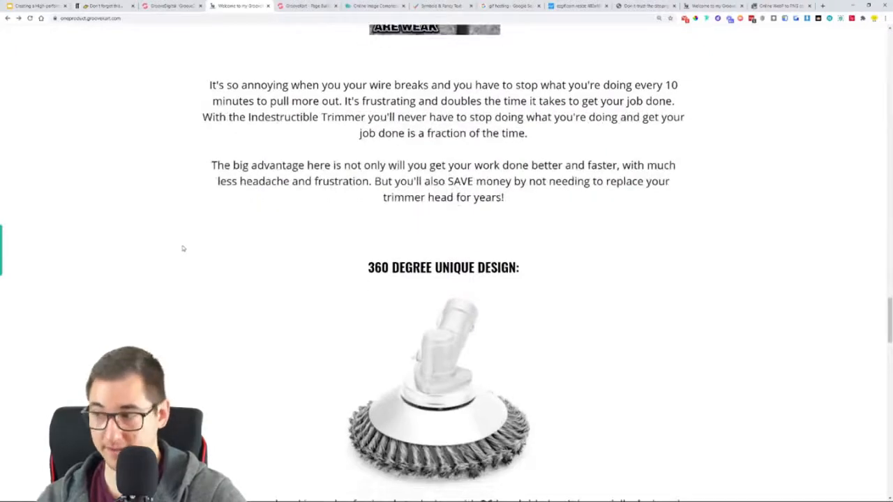
pyautogui.scroll(-2, 183, 248)
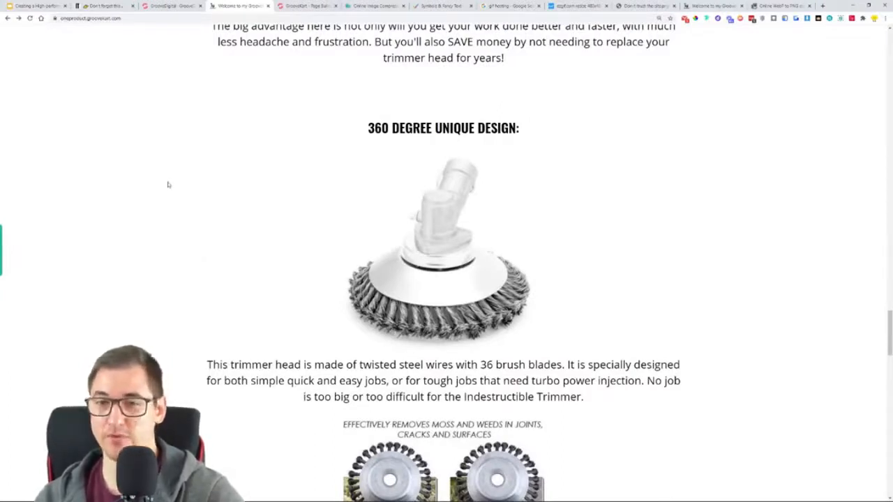
pyautogui.scroll(-1, 171, 279)
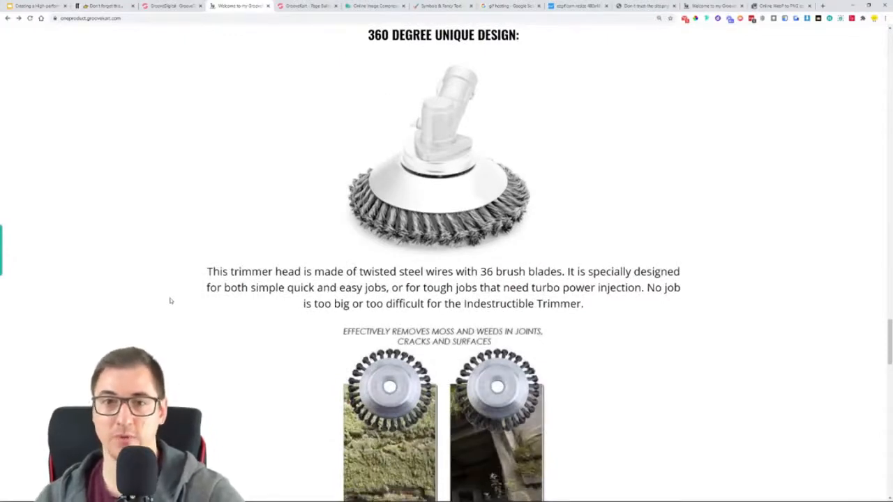
pyautogui.scroll(1, 170, 301)
pyautogui.click(300, 5)
pyautogui.scroll(2, 358, 222)
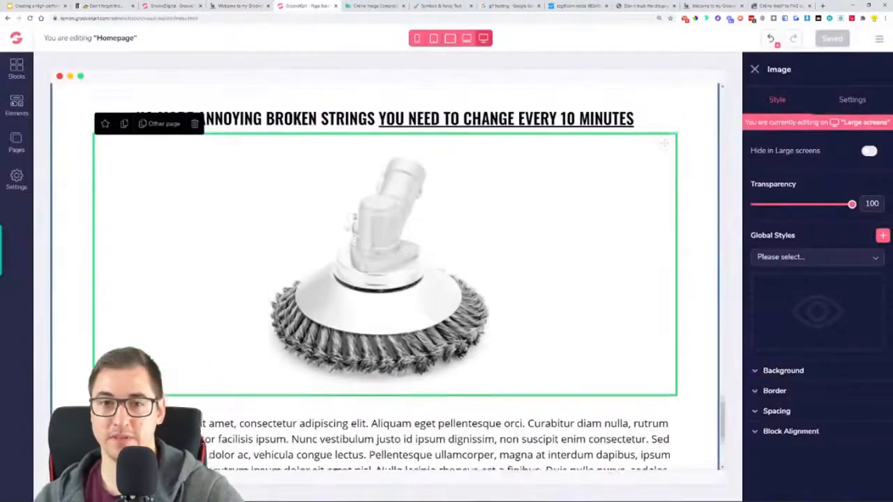
# Replace the second broken strings heading with "360 DEGREE UNIQUE DESIGN:" copied from the reference page, and save the homepage
pyautogui.click(264, 5)
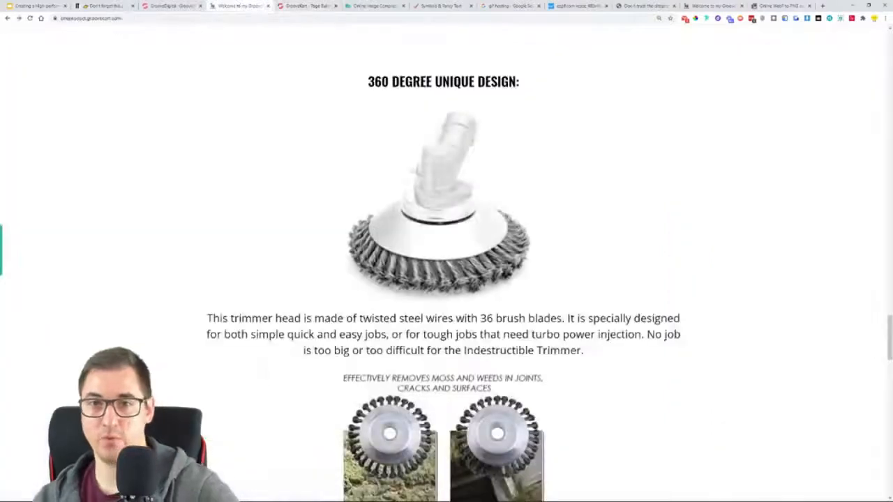
pyautogui.tripleClick(454, 80)
pyautogui.hotkey('ctrl', 'c')
pyautogui.hotkey('ctrl', 'Tab')
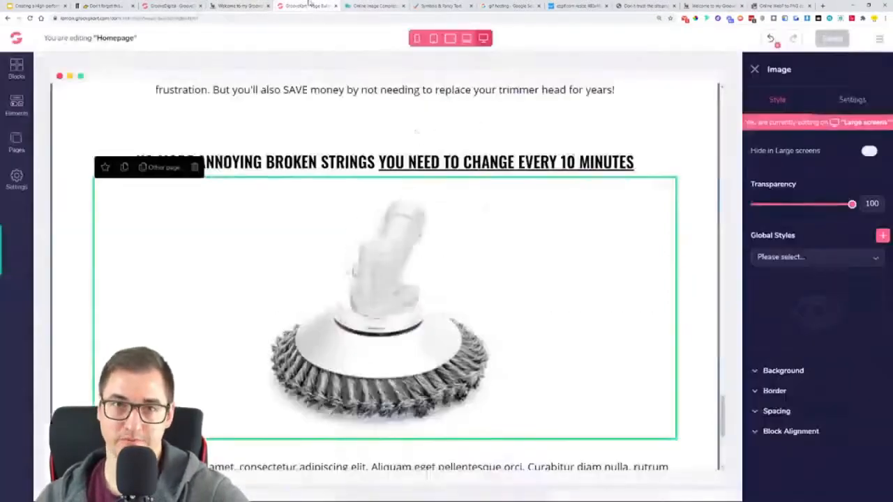
pyautogui.tripleClick(428, 161)
pyautogui.hotkey('ctrl', 'v')
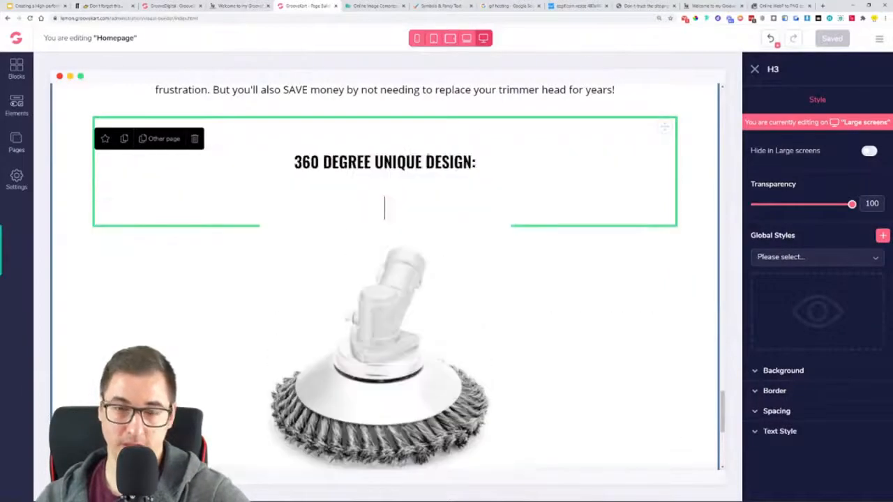
pyautogui.press('BackSpace')
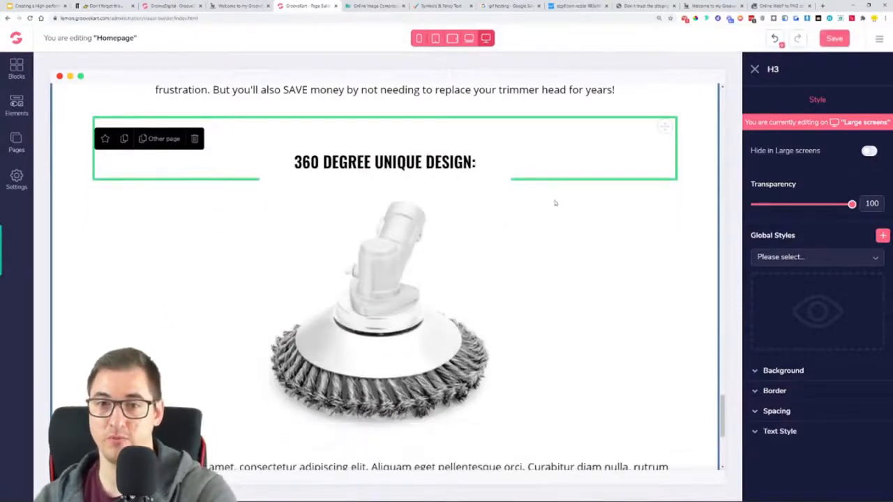
pyautogui.click(499, 231)
pyautogui.scroll(-1, 499, 231)
pyautogui.scroll(2, 498, 231)
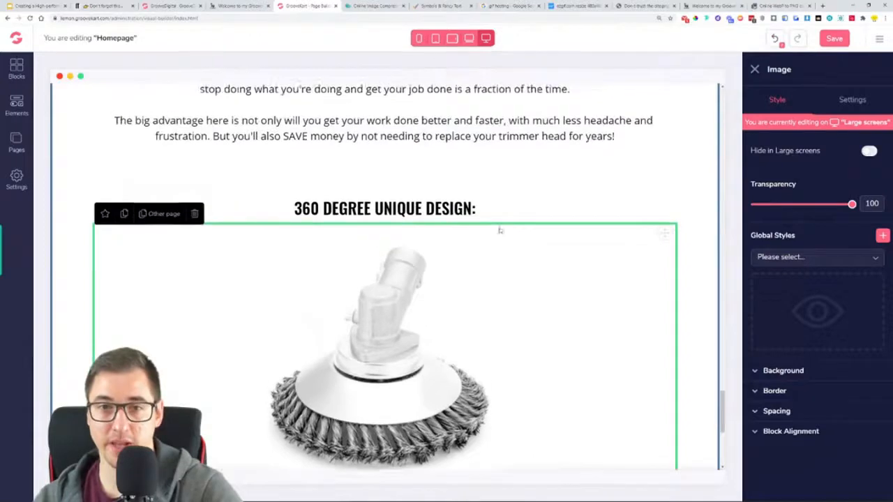
pyautogui.click(830, 40)
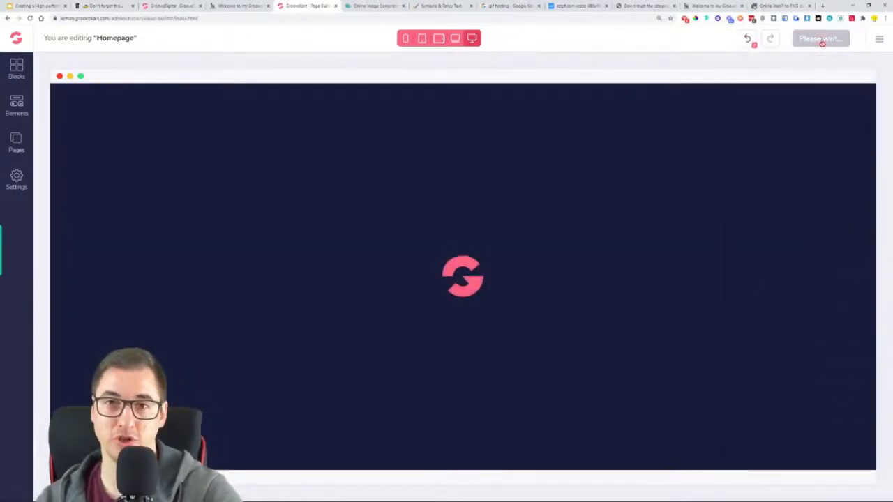
# Review the saved homepage's broken strings and "360 DEGREE UNIQUE DESIGN:" sections in the page builder
pyautogui.scroll(-15, 701, 236)
pyautogui.scroll(-10, 701, 236)
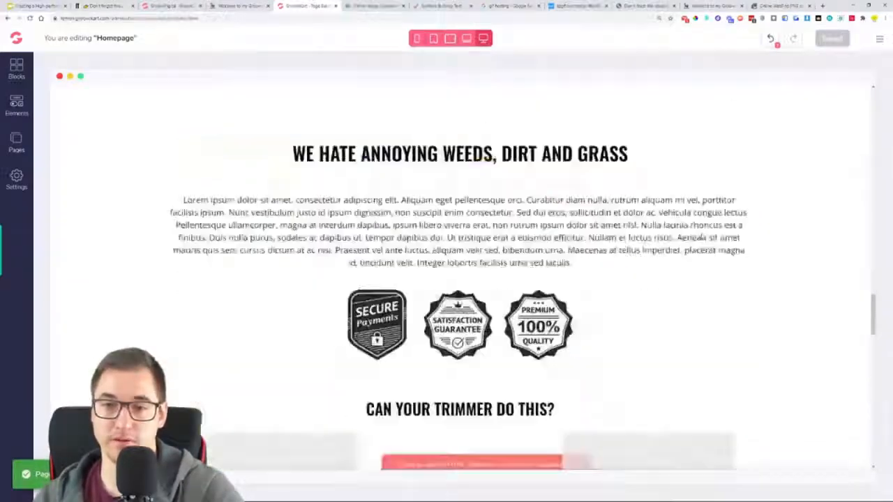
pyautogui.scroll(-4, 702, 236)
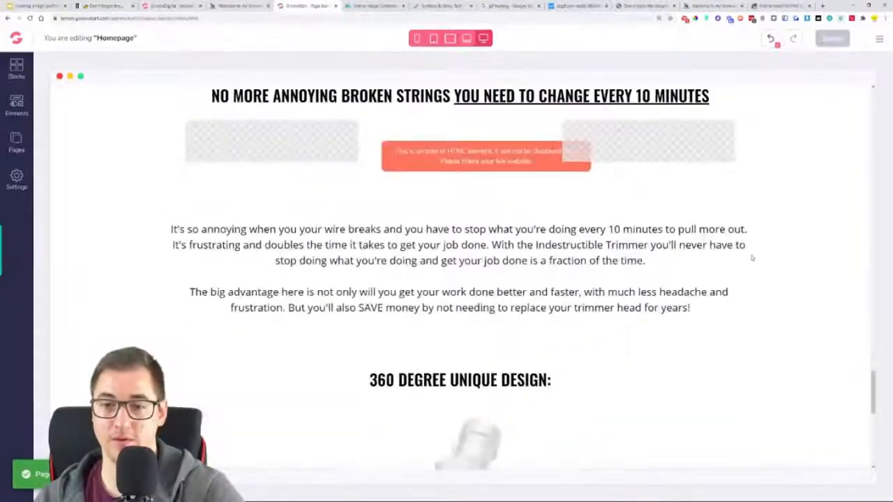
pyautogui.scroll(-7, 751, 258)
pyautogui.scroll(3, 752, 258)
pyautogui.scroll(3, 752, 258)
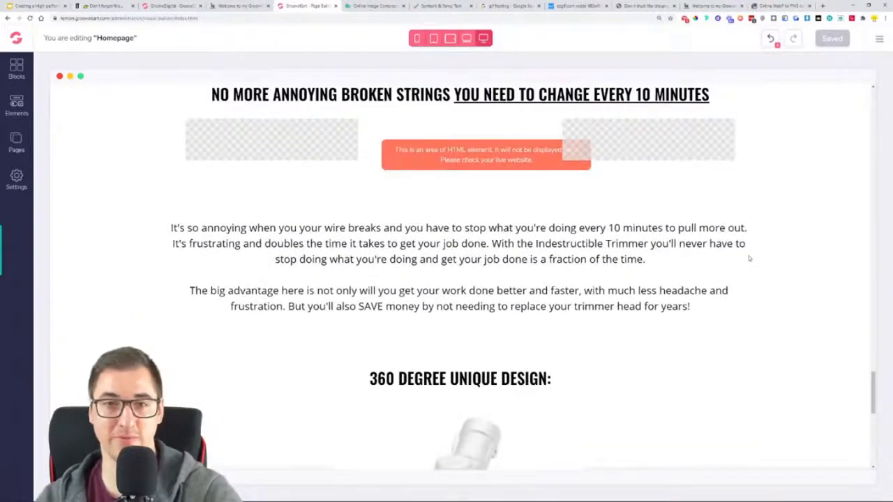
pyautogui.scroll(-3, 320, 173)
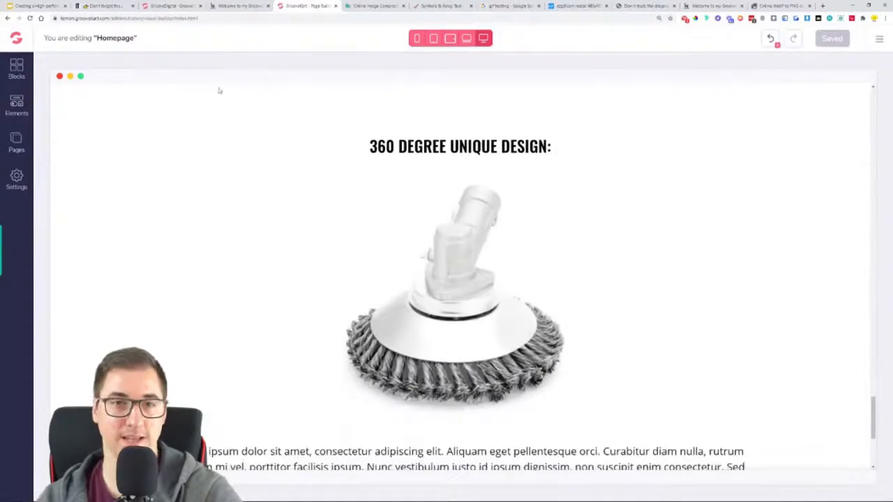
# Copy the paragraph starting "This trimmer head is made of twisted steel wires" from the reference page's 360 degree section
pyautogui.click(233, 6)
pyautogui.scroll(-2, 235, 215)
pyautogui.tripleClick(279, 241)
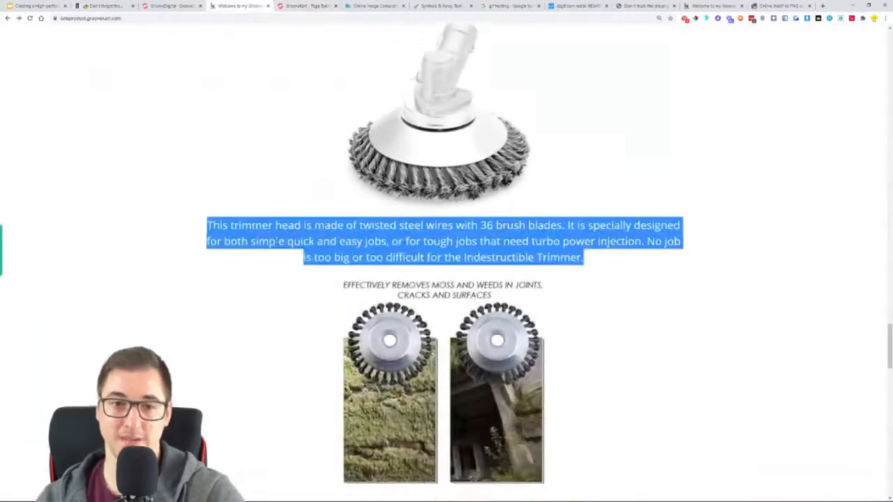
pyautogui.rightClick(277, 242)
pyautogui.click(292, 248)
# Replace the Lorem ipsum paragraph below the homepage's trimmer image with the copied trimmer head paragraph, and save the homepage
pyautogui.click(306, 6)
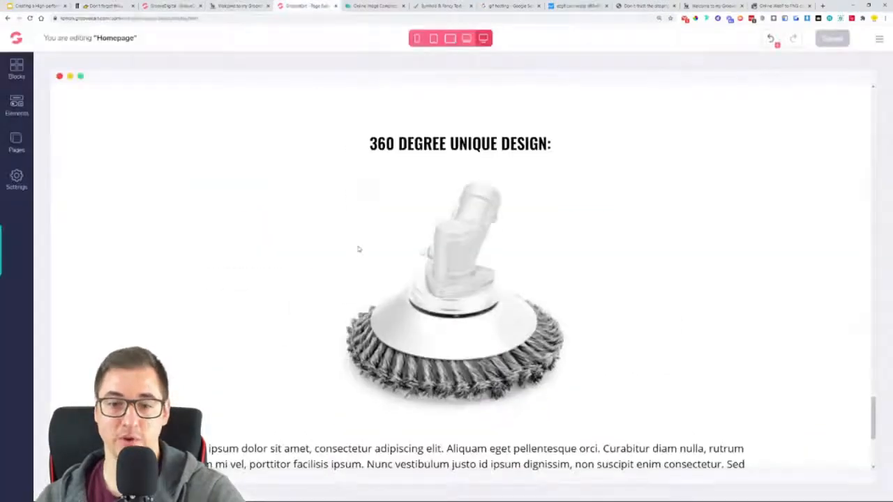
pyautogui.scroll(-3, 358, 249)
pyautogui.tripleClick(361, 282)
pyautogui.hotkey('ctrl', 'v')
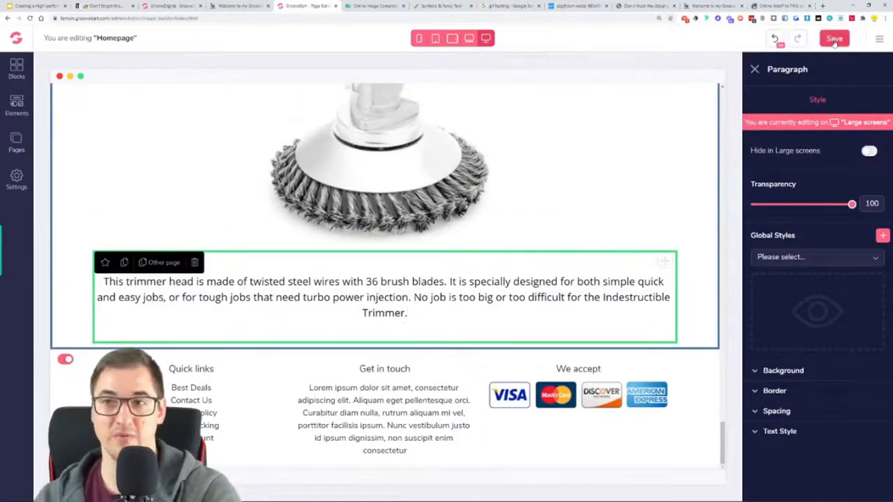
pyautogui.click(834, 39)
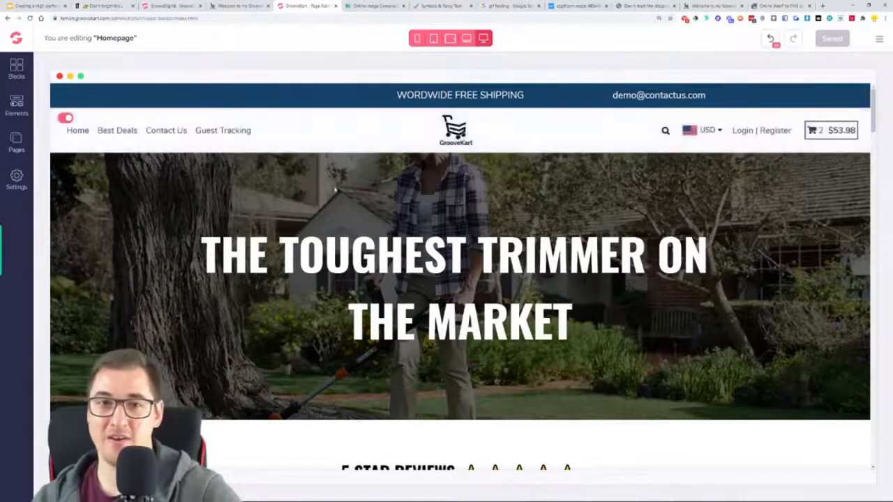
# Examine the moss and weeds removal image below the trimmer head paragraph on the reference page
pyautogui.click(227, 4)
pyautogui.scroll(-2, 471, 257)
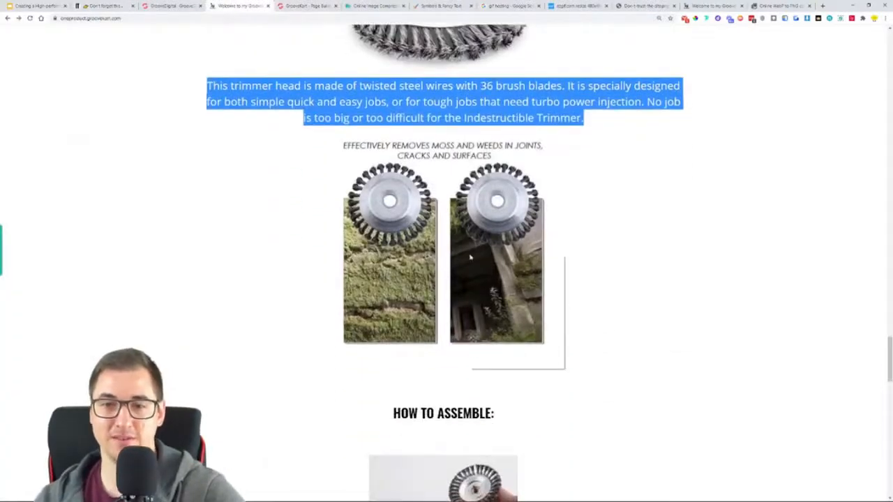
pyautogui.rightClick(471, 257)
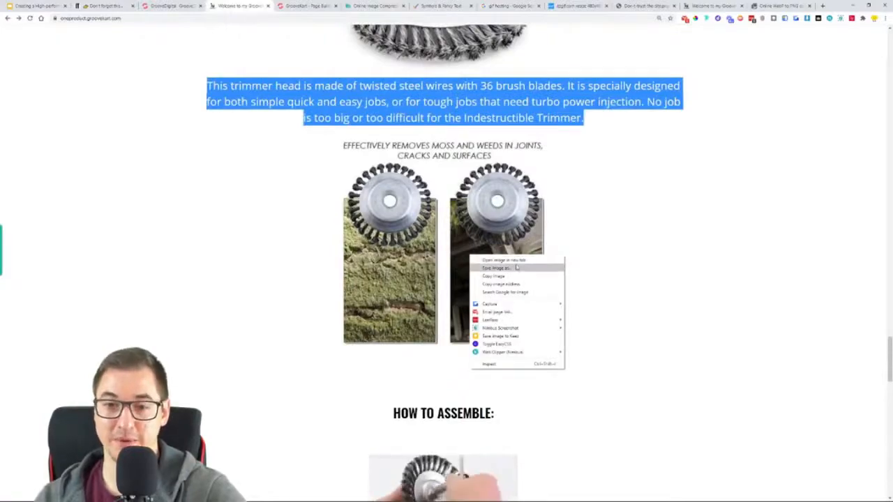
pyautogui.click(630, 245)
pyautogui.scroll(2, 614, 241)
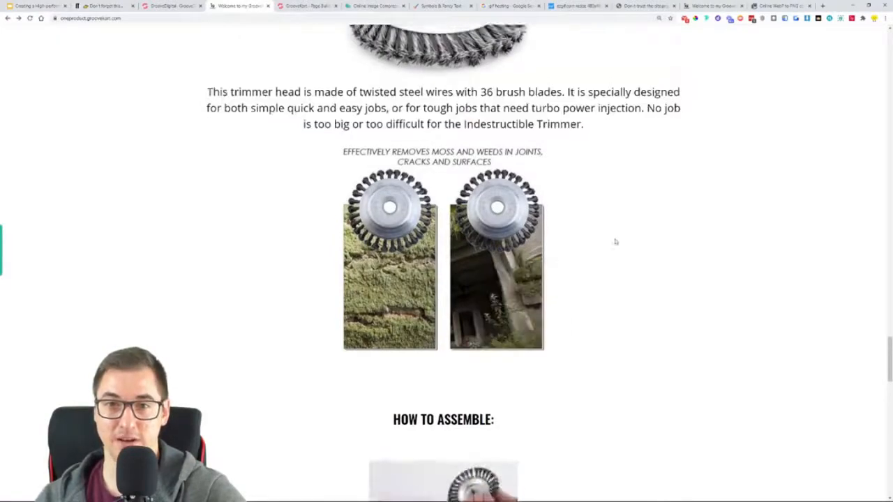
# Duplicate the trimmer image under the homepage's "360 DEGREE UNIQUE DESIGN:" heading
pyautogui.click(306, 6)
pyautogui.scroll(-15, 423, 188)
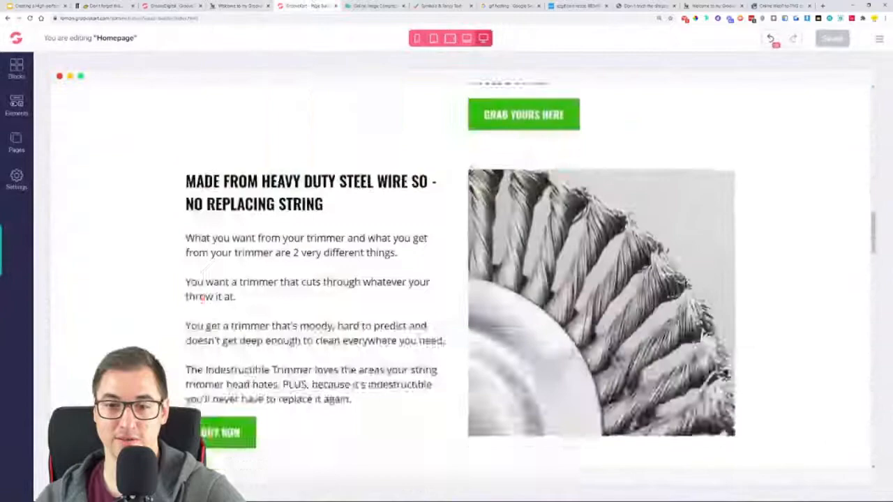
pyautogui.scroll(-15, 454, 279)
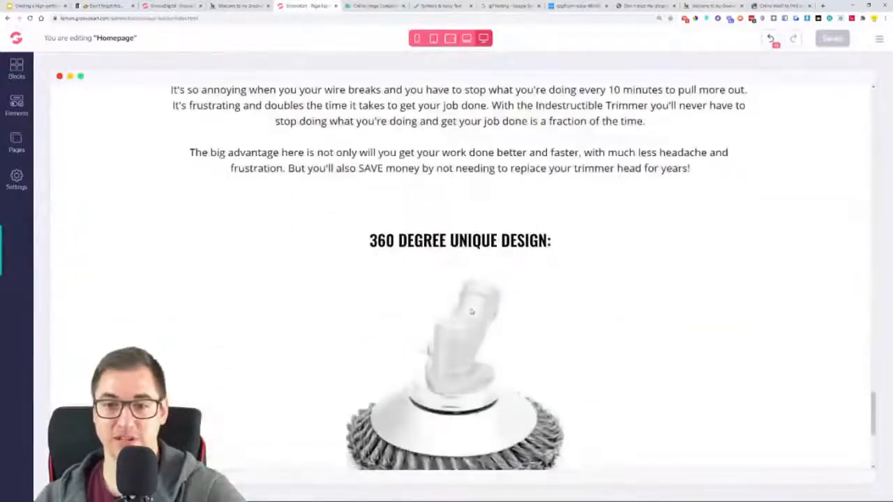
pyautogui.click(462, 243)
pyautogui.scroll(1, 378, 183)
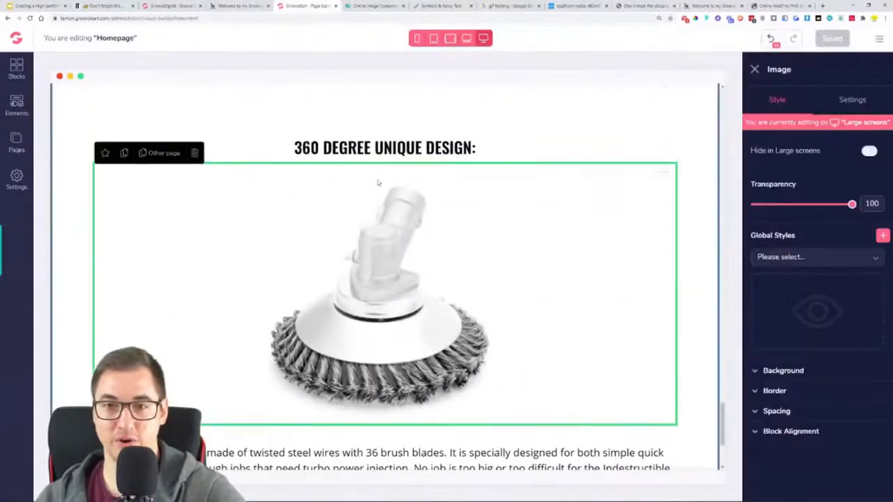
pyautogui.click(124, 154)
# Arrange the trimmer head paragraph between the two trimmer images in the 360 degree design section
pyautogui.moveTo(663, 170); pyautogui.dragTo(612, 360)
pyautogui.scroll(-2, 612, 361)
pyautogui.click(632, 339)
pyautogui.moveTo(665, 304); pyautogui.dragTo(448, 227)
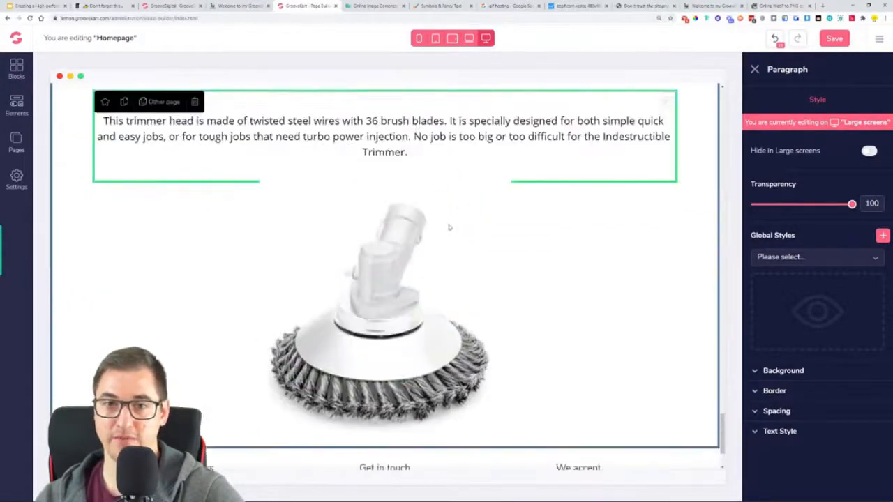
pyautogui.scroll(-2, 579, 279)
pyautogui.scroll(3, 590, 265)
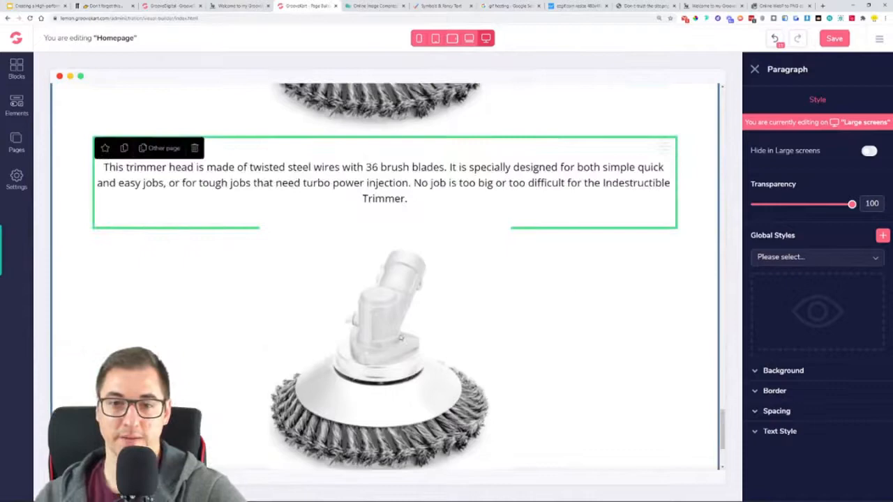
# Replace the trimmer image below the trimmer head paragraph with the moss and weeds removal image from the OneProductStore folder
pyautogui.click(496, 293)
pyautogui.click(863, 106)
pyautogui.click(880, 163)
pyautogui.click(819, 202)
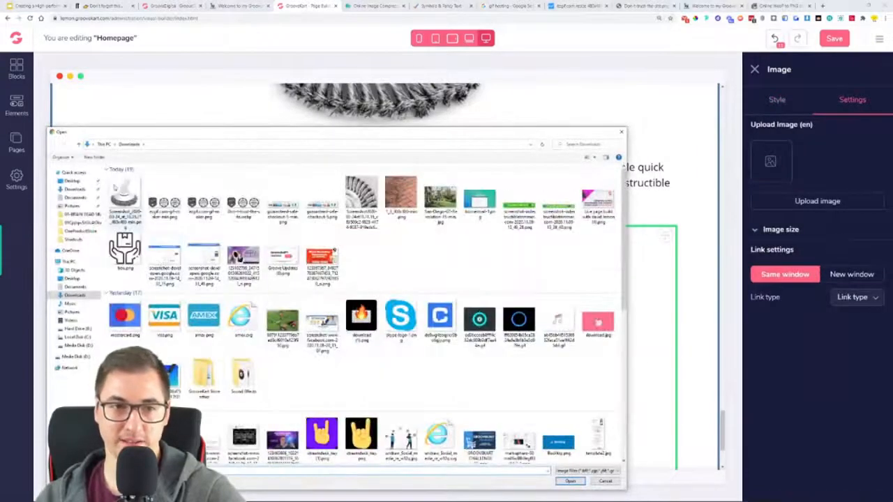
pyautogui.doubleClick(197, 376)
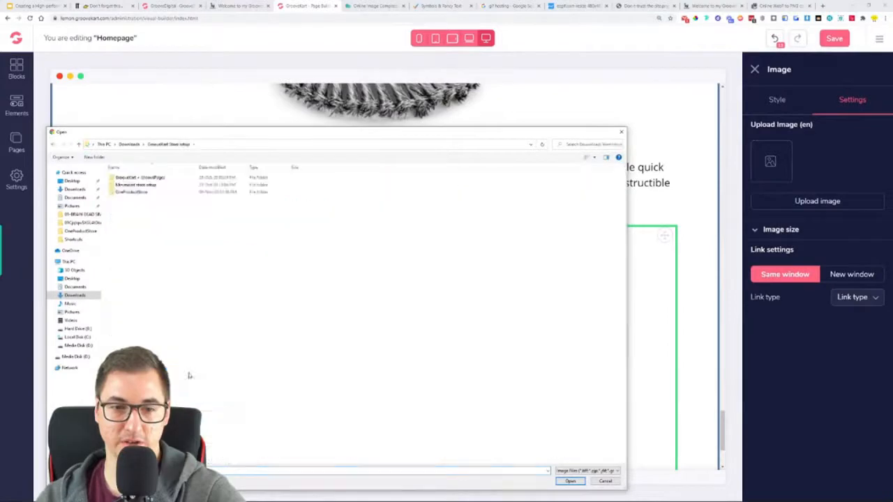
pyautogui.doubleClick(136, 193)
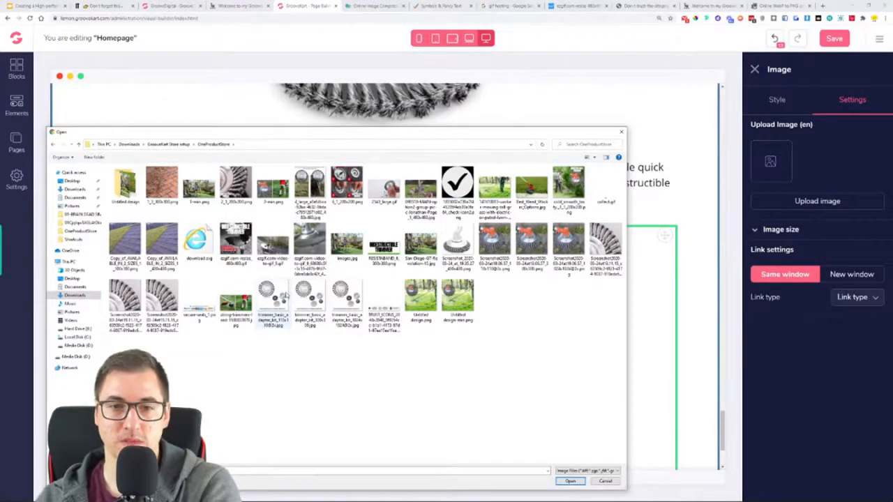
pyautogui.doubleClick(310, 190)
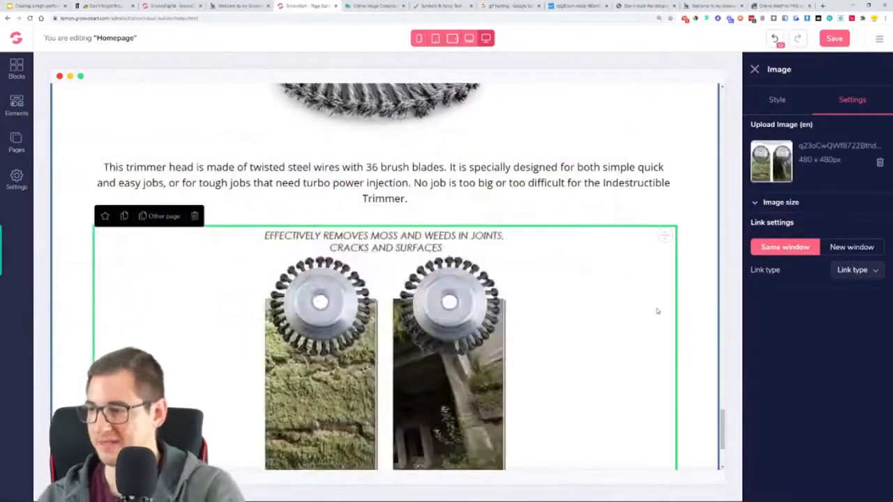
pyautogui.scroll(-3, 628, 374)
pyautogui.scroll(2, 551, 328)
# Check what surrounds the moss and weeds image on the reference page, and save the homepage
pyautogui.click(237, 5)
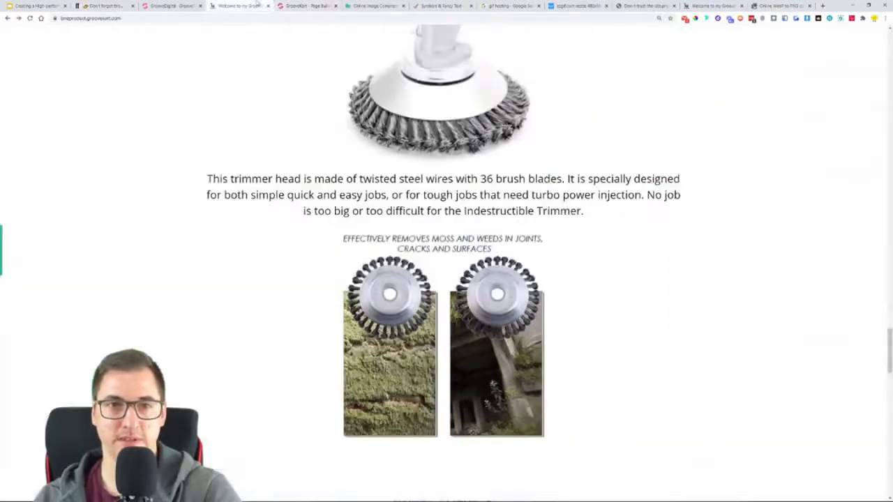
pyautogui.scroll(-5, 401, 382)
pyautogui.scroll(6, 446, 265)
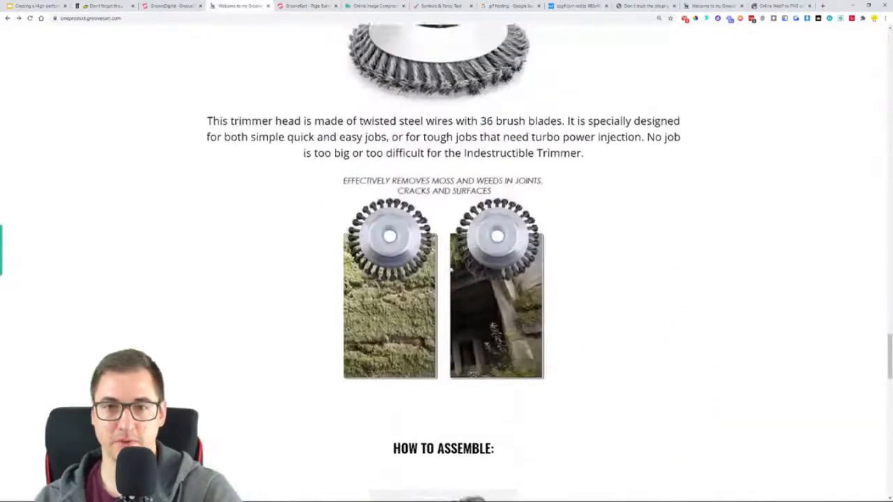
pyautogui.click(328, 6)
pyautogui.scroll(5, 665, 146)
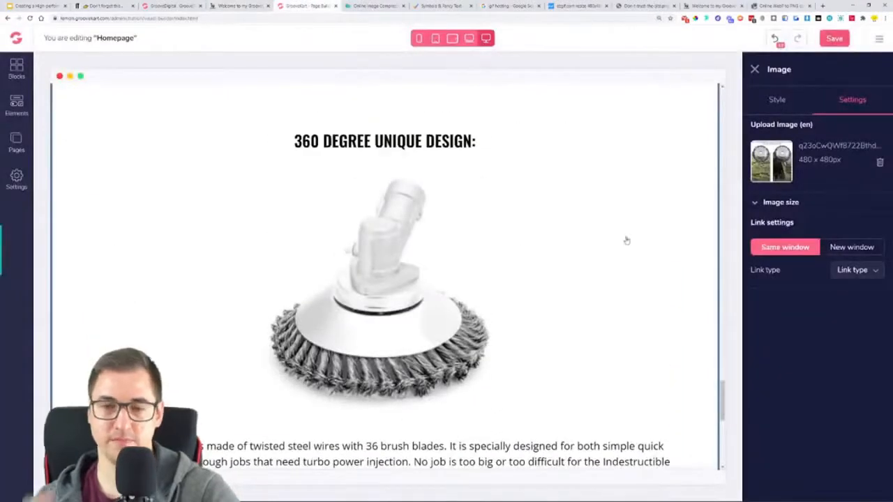
pyautogui.hotkey('ctrl', 's')
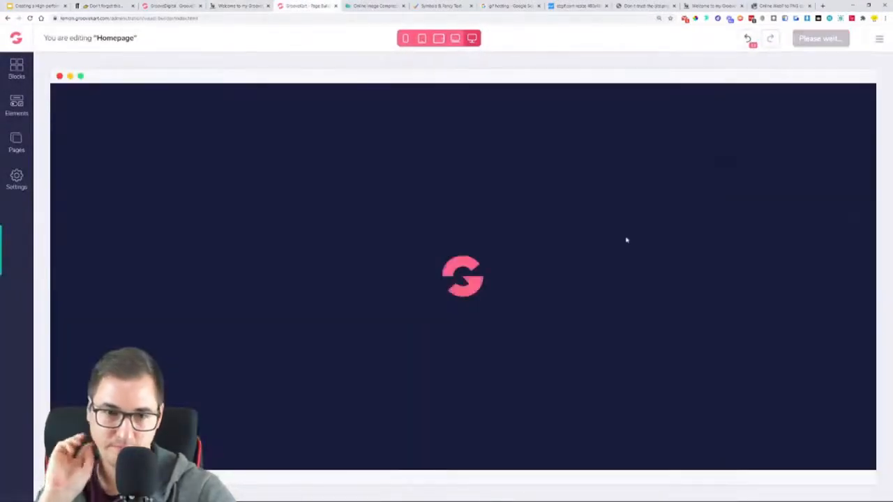
# Duplicate the "360 DEGREE UNIQUE DESIGN:" heading and move the copy below the moss and weeds image, just above the footer
pyautogui.scroll(-15, 604, 284)
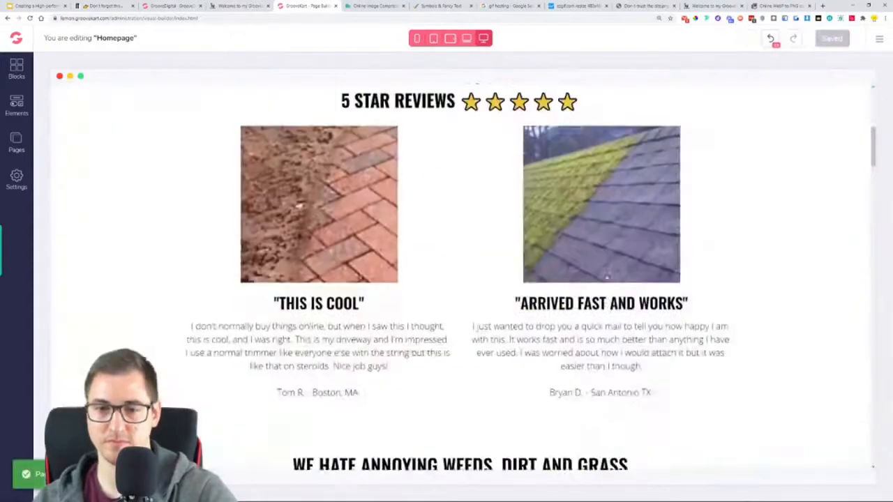
pyautogui.scroll(-10, 604, 284)
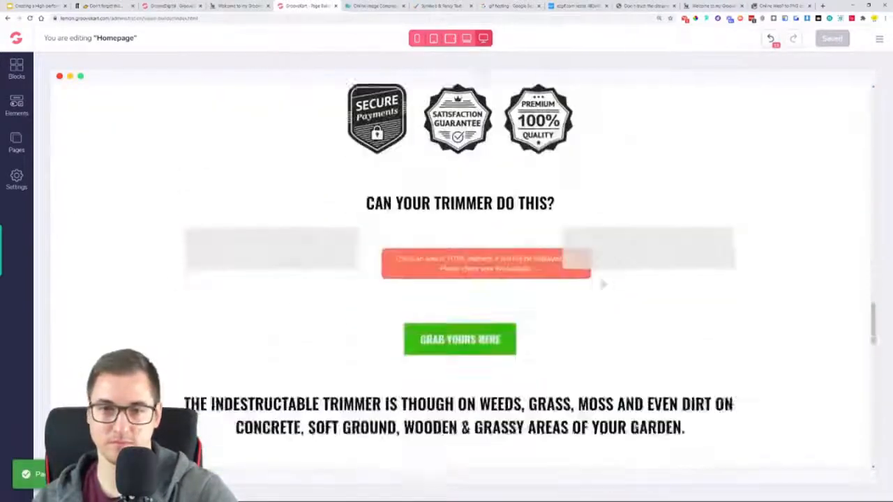
pyautogui.click(499, 195)
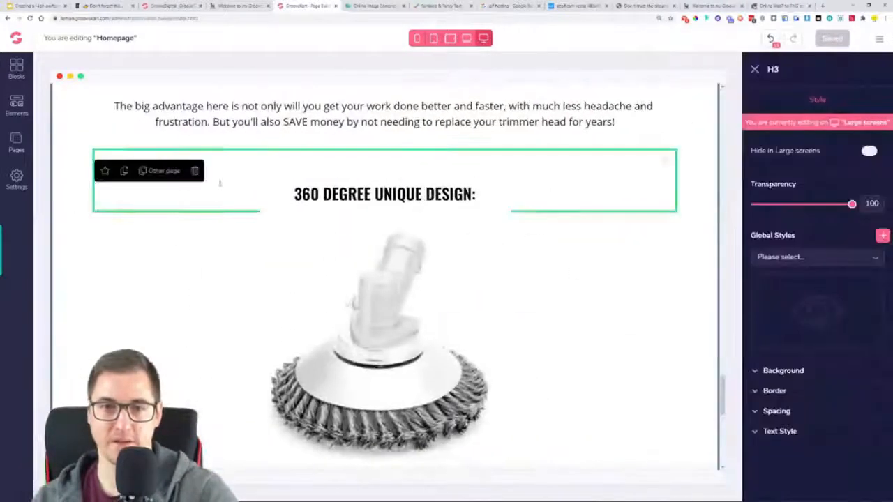
pyautogui.click(120, 176)
pyautogui.moveTo(663, 159)
pyautogui.mouseDown()
pyautogui.moveTo(474, 454)
pyautogui.moveTo(537, 450)
pyautogui.moveTo(543, 480)
pyautogui.moveTo(606, 421)
pyautogui.mouseUp()
pyautogui.scroll(-3, 621, 388)
pyautogui.scroll(-2, 623, 383)
pyautogui.moveTo(663, 96)
pyautogui.mouseDown()
pyautogui.moveTo(472, 283)
pyautogui.moveTo(480, 246)
pyautogui.mouseUp()
pyautogui.scroll(-2, 566, 283)
pyautogui.moveTo(648, 109)
pyautogui.mouseDown()
pyautogui.moveTo(590, 251)
pyautogui.moveTo(465, 412)
pyautogui.moveTo(447, 390)
pyautogui.mouseUp()
pyautogui.scroll(-2, 422, 342)
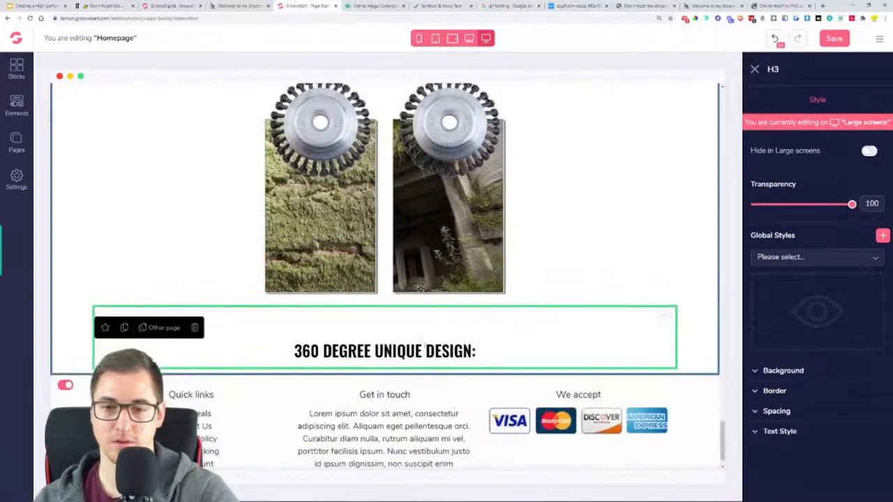
# Replace the duplicated heading's text with "HOW TO ASSEMBLE:" copied from the reference page
pyautogui.click(238, 6)
pyautogui.scroll(-3, 450, 157)
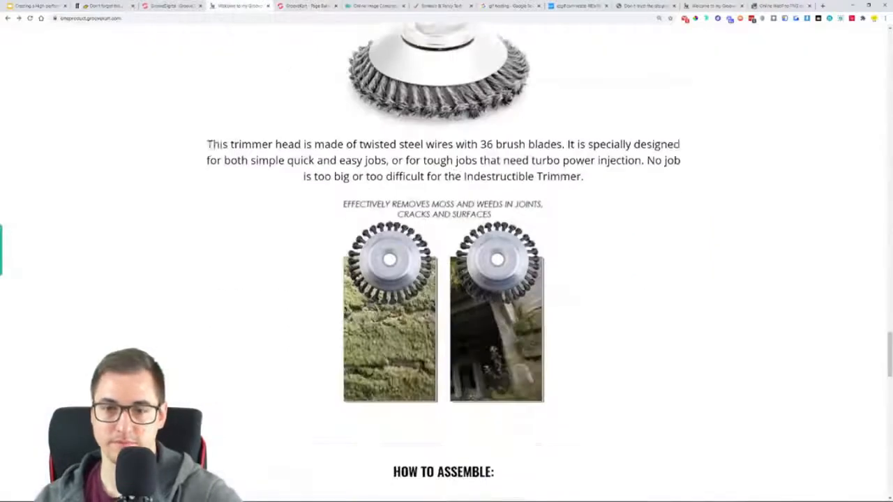
pyautogui.scroll(-4, 456, 188)
pyautogui.tripleClick(445, 228)
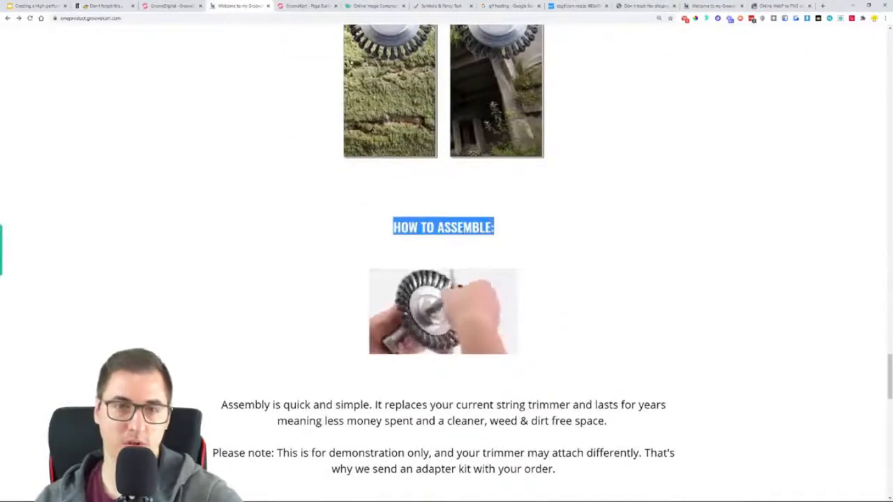
pyautogui.click(309, 6)
pyautogui.tripleClick(428, 343)
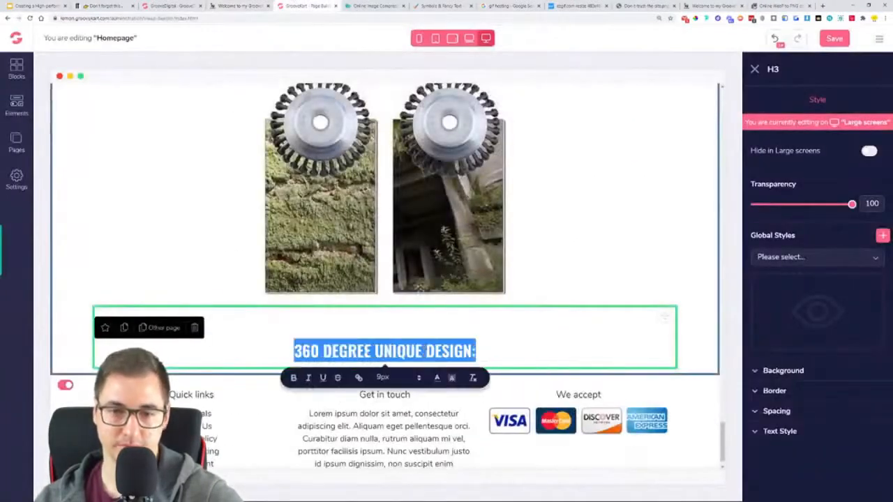
pyautogui.hotkey('ctrl', 'v')
pyautogui.press('BackSpace')
pyautogui.press('BackSpace')
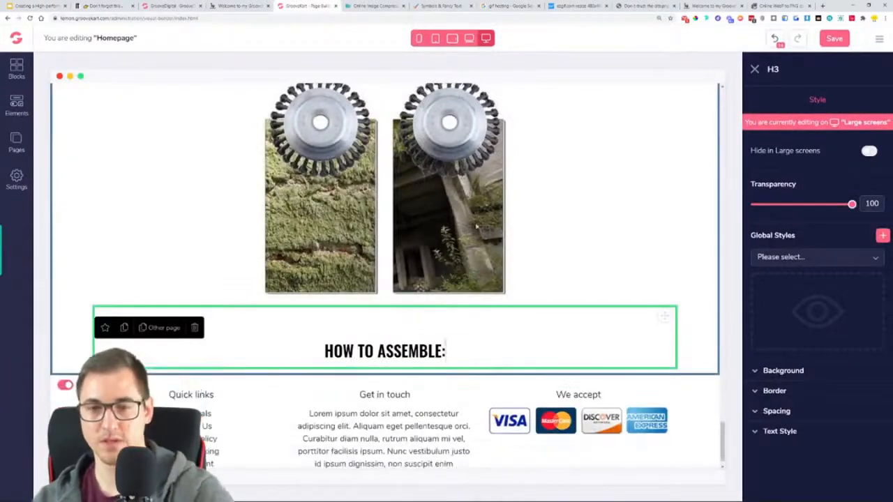
# Add a three-column row below the "HOW TO ASSEMBLE:" heading
pyautogui.scroll(1, 514, 255)
pyautogui.scroll(1, 558, 349)
pyautogui.scroll(-2, 488, 293)
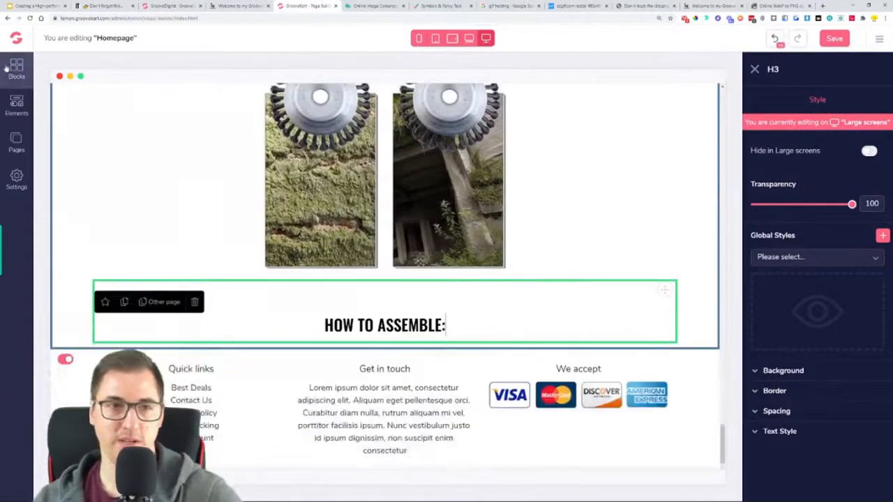
pyautogui.click(17, 105)
pyautogui.moveTo(142, 180); pyautogui.dragTo(339, 387)
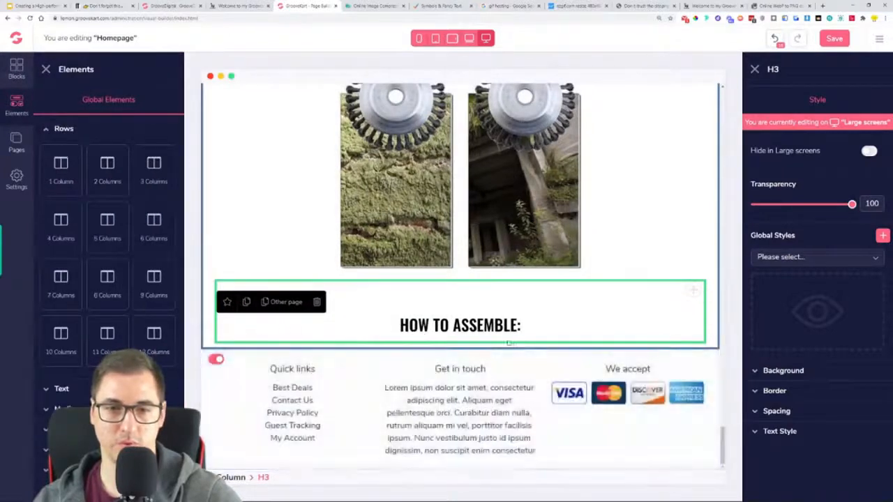
pyautogui.moveTo(149, 163); pyautogui.dragTo(437, 369)
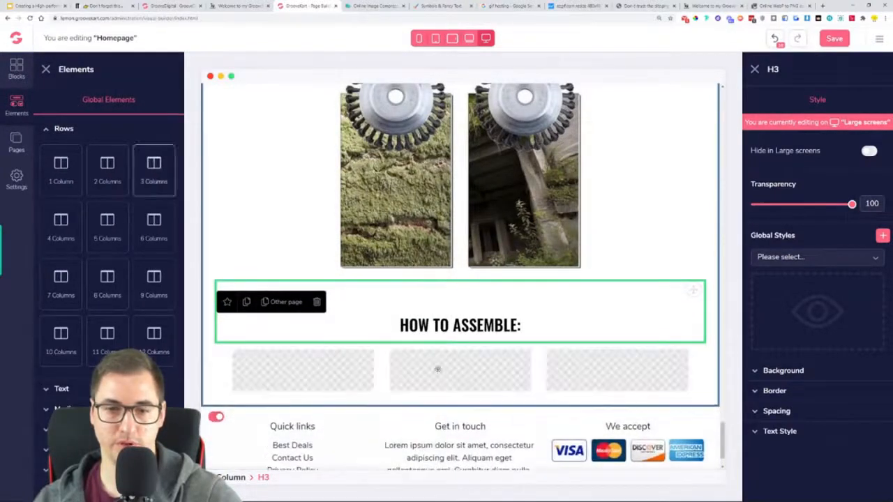
# Place an Html Code element in the middle column of the new row and select it
pyautogui.click(65, 408)
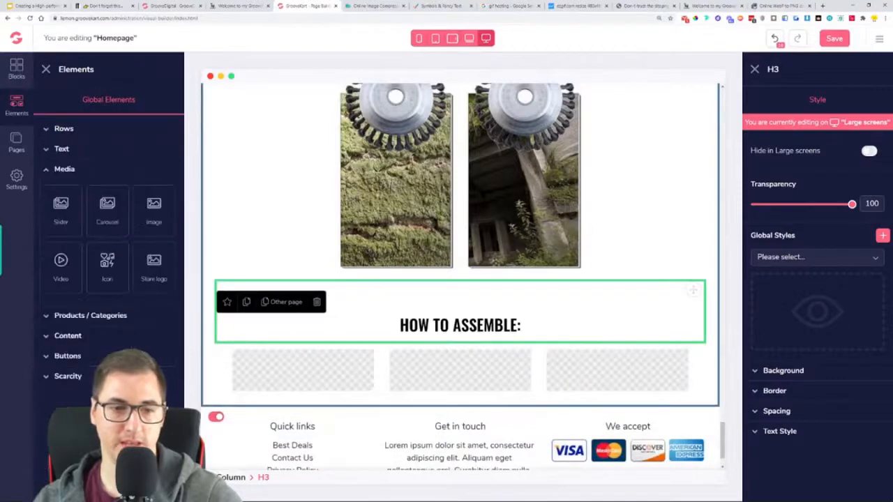
pyautogui.click(74, 337)
pyautogui.moveTo(106, 307); pyautogui.dragTo(446, 381)
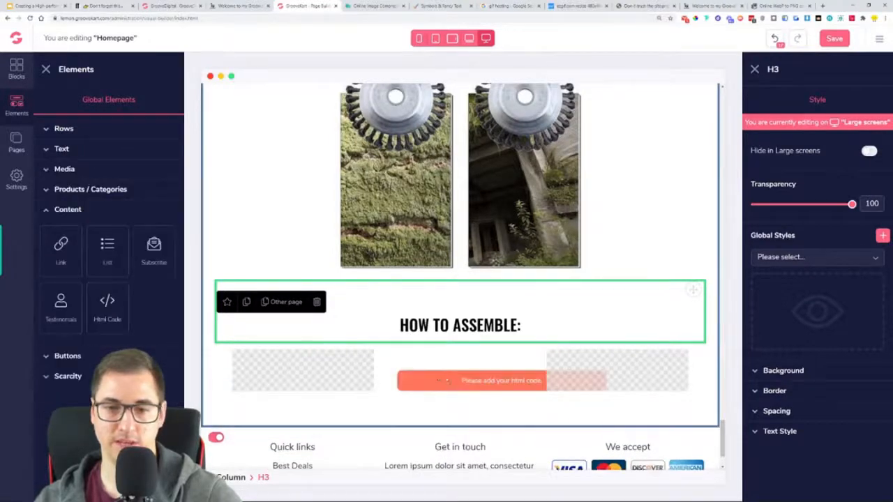
pyautogui.click(497, 377)
# Check the assembly GIF on the reference page, switch to Gifyu and upload 2543_large.gif from the OneProductStore folder
pyautogui.click(573, 6)
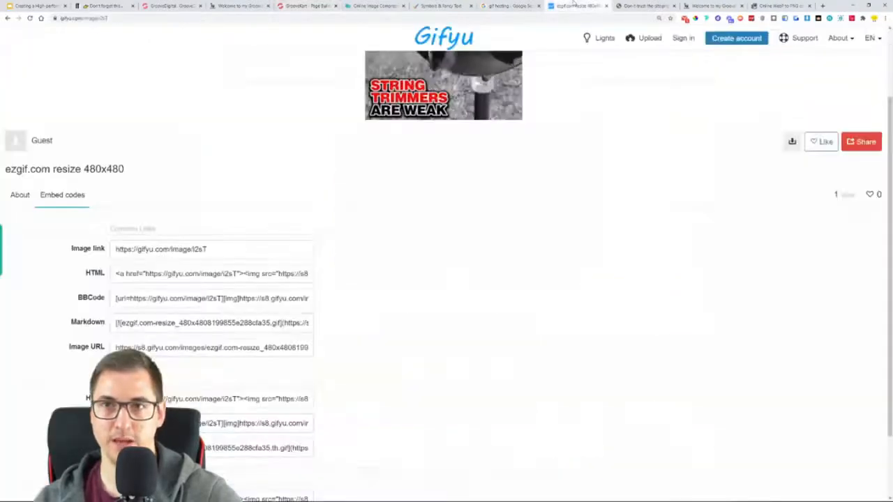
pyautogui.click(239, 6)
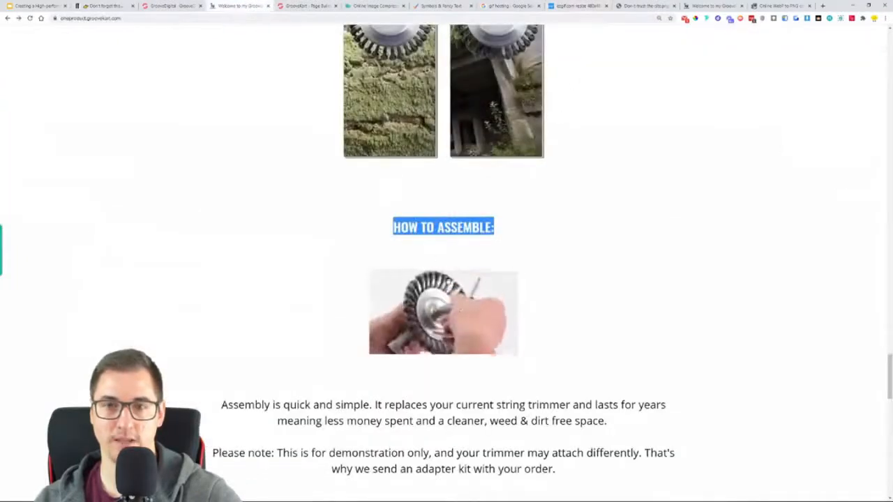
pyautogui.click(561, 4)
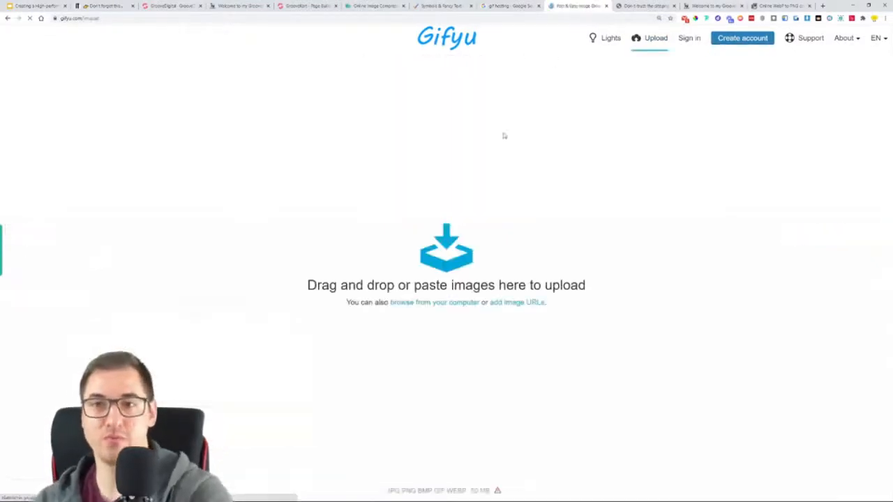
pyautogui.click(431, 259)
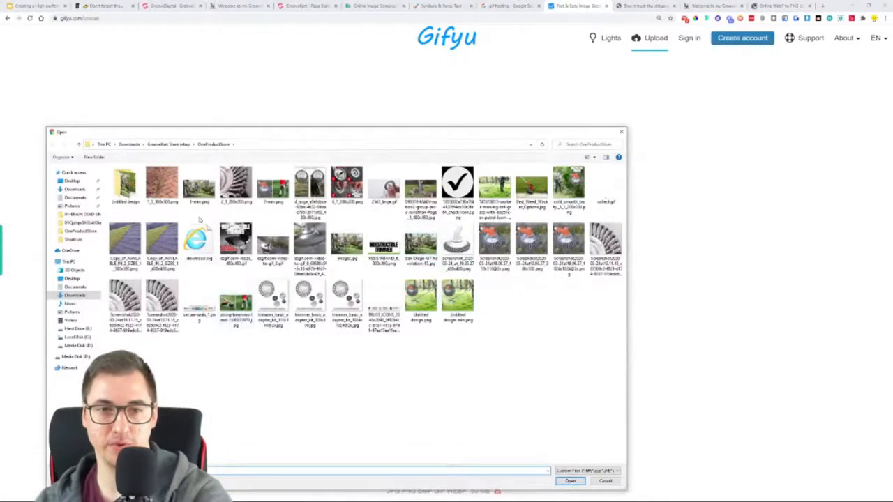
pyautogui.doubleClick(371, 191)
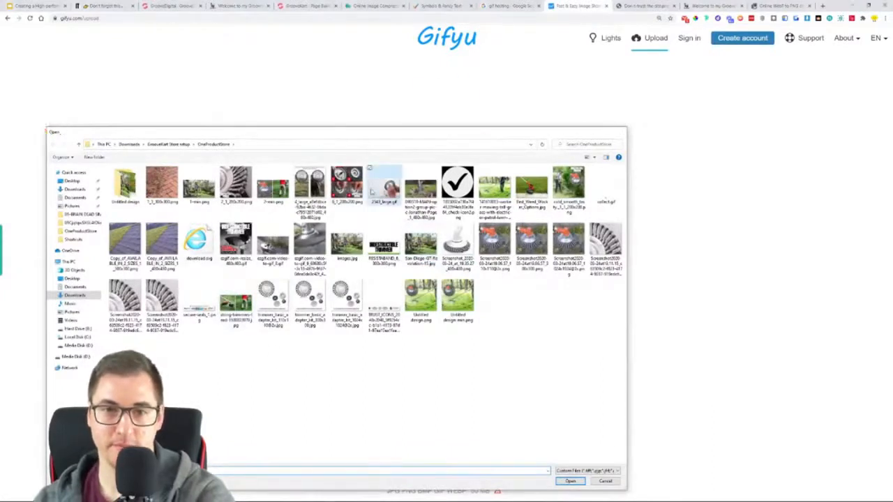
pyautogui.click(444, 298)
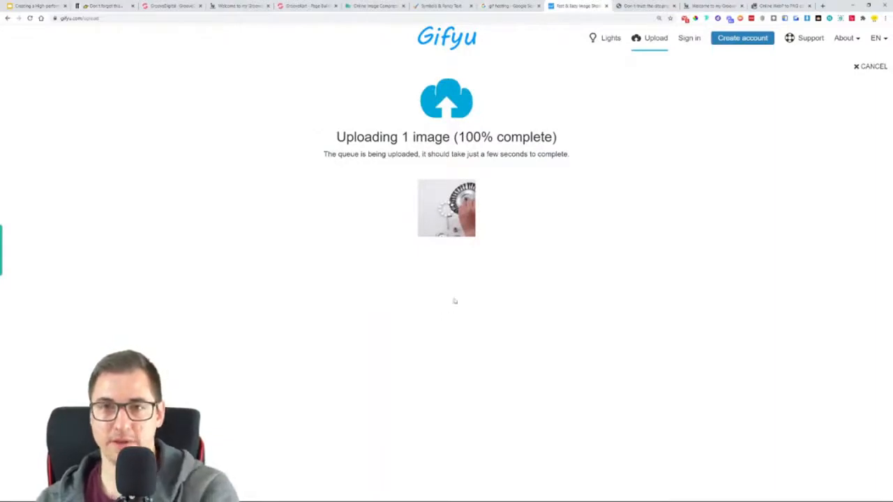
# Copy the full-size HTML embed code of the uploaded assembly GIF
pyautogui.click(71, 280)
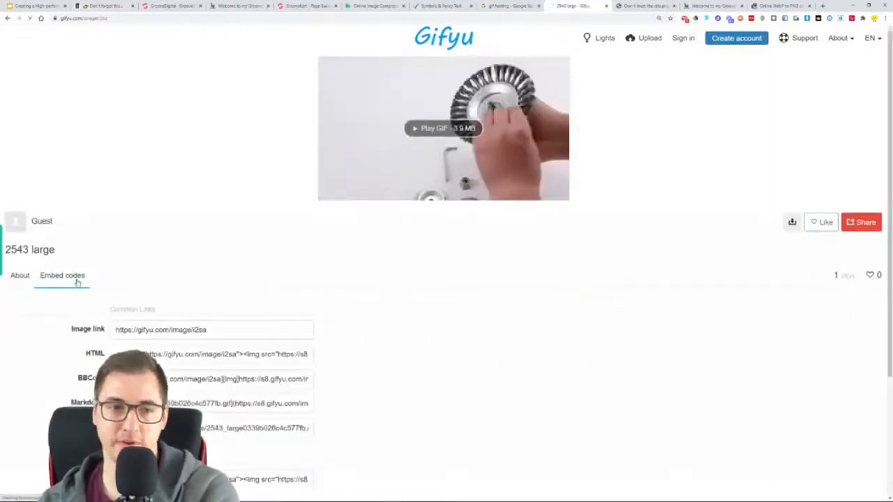
pyautogui.scroll(-2, 338, 231)
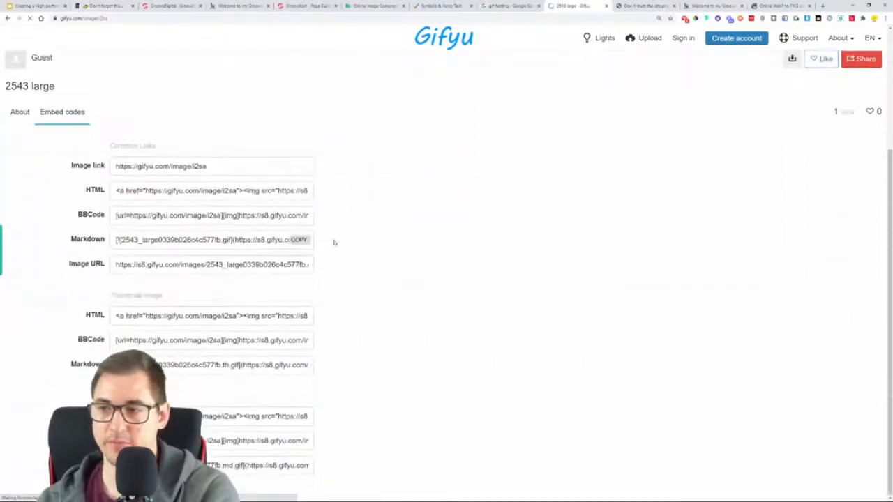
pyautogui.click(300, 193)
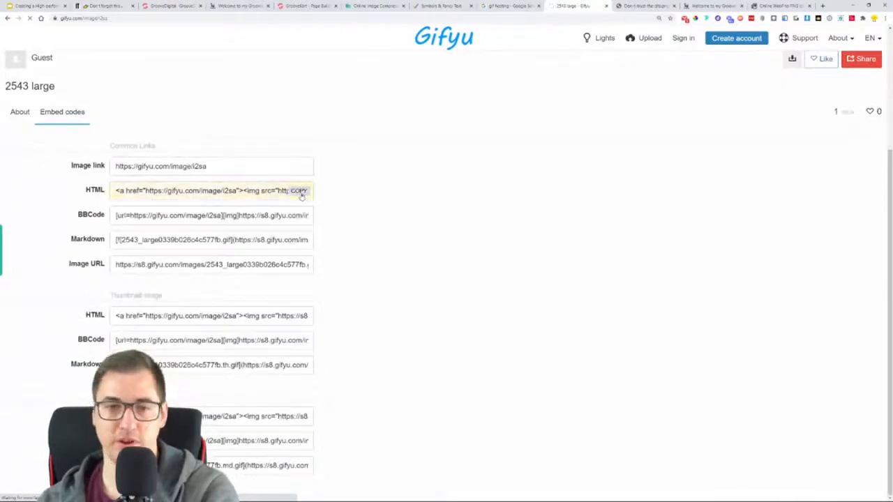
# Switch back to the GrooveKart page builder and paste the GIF embed code into the middle column's Html Code element
pyautogui.click(307, 6)
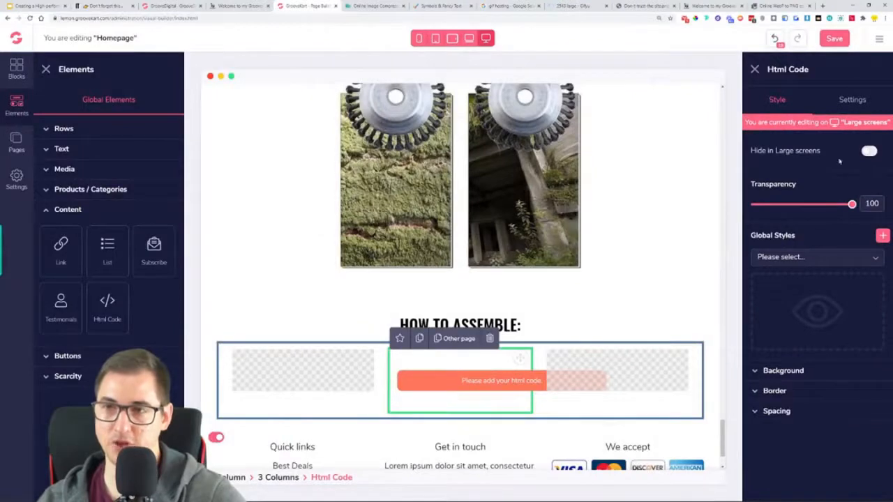
pyautogui.click(853, 100)
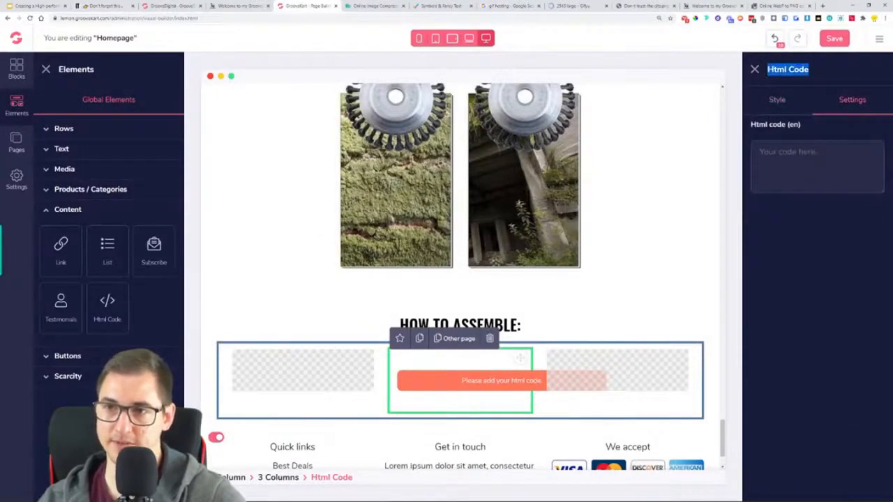
pyautogui.hotkey('ctrl', 'v')
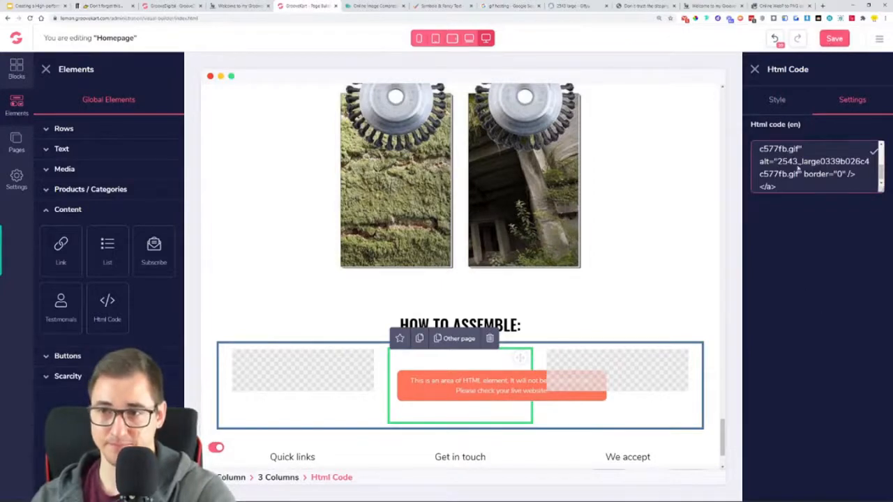
# Save the homepage and reload the live store page
pyautogui.click(831, 40)
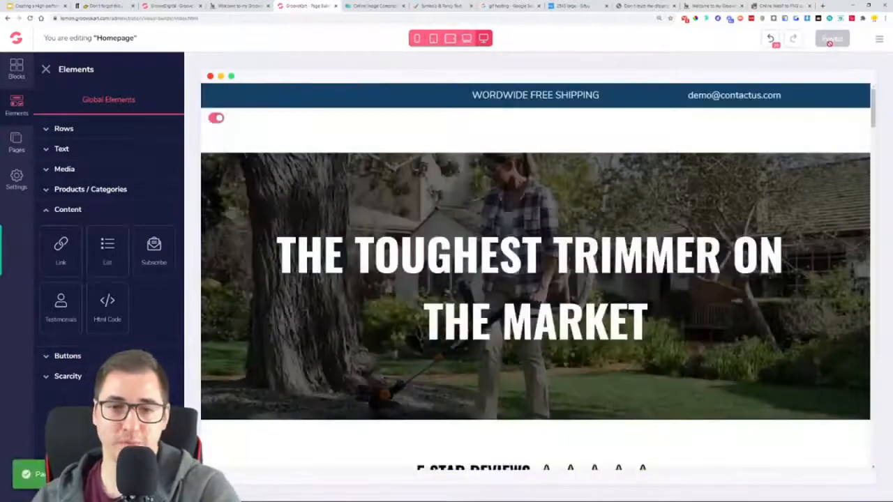
pyautogui.click(717, 5)
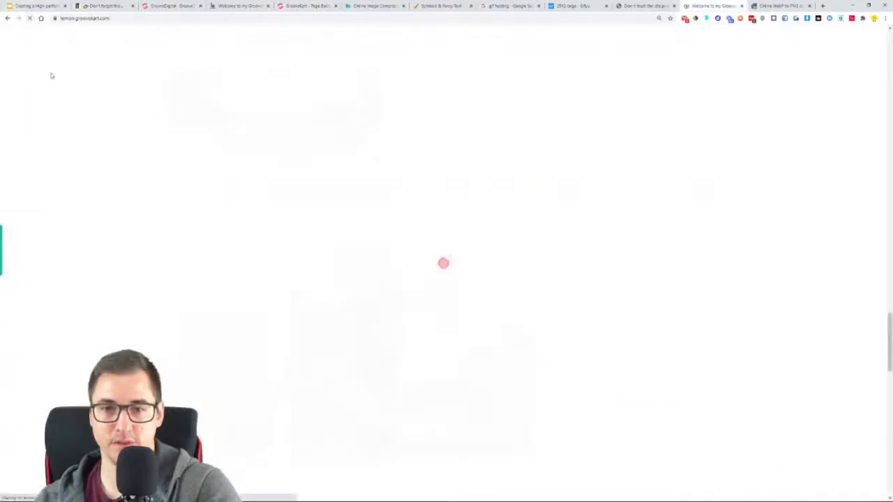
# Review the reloaded live store page, from the Grab Yours Here button section to the how to assemble GIF
pyautogui.scroll(-8, 142, 188)
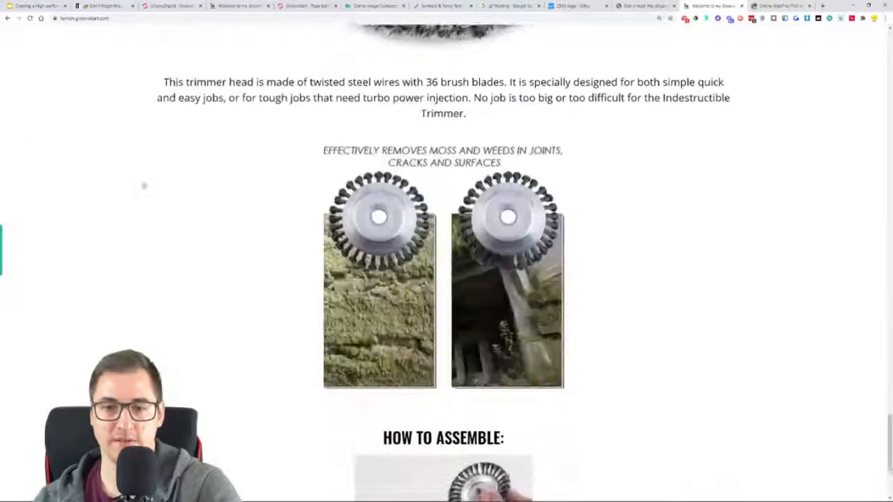
pyautogui.scroll(-3, 160, 182)
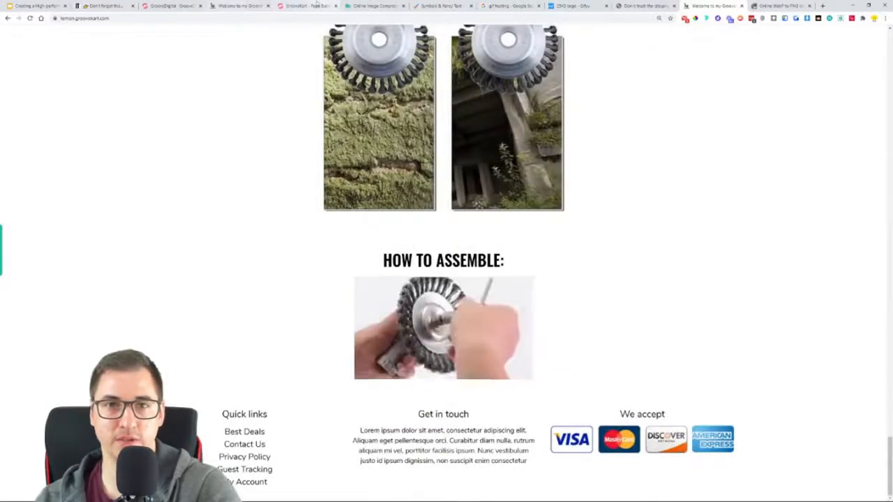
pyautogui.scroll(8, 415, 349)
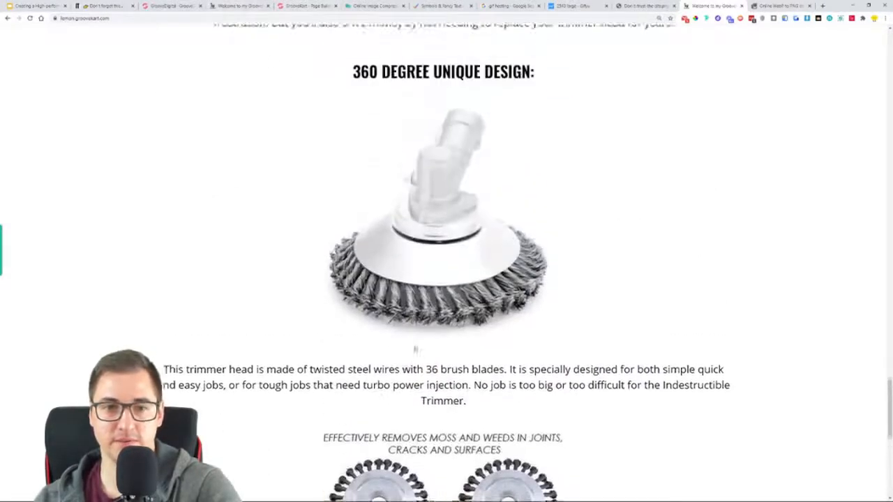
pyautogui.scroll(9, 415, 349)
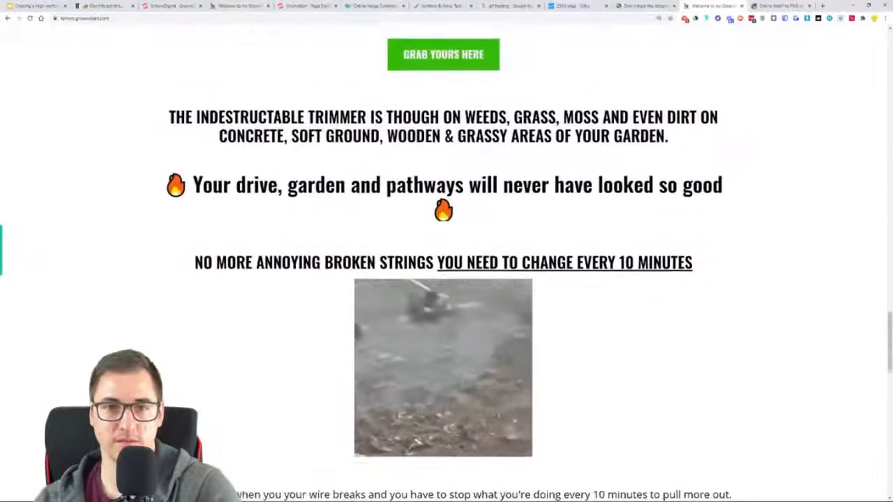
pyautogui.scroll(3, 447, 347)
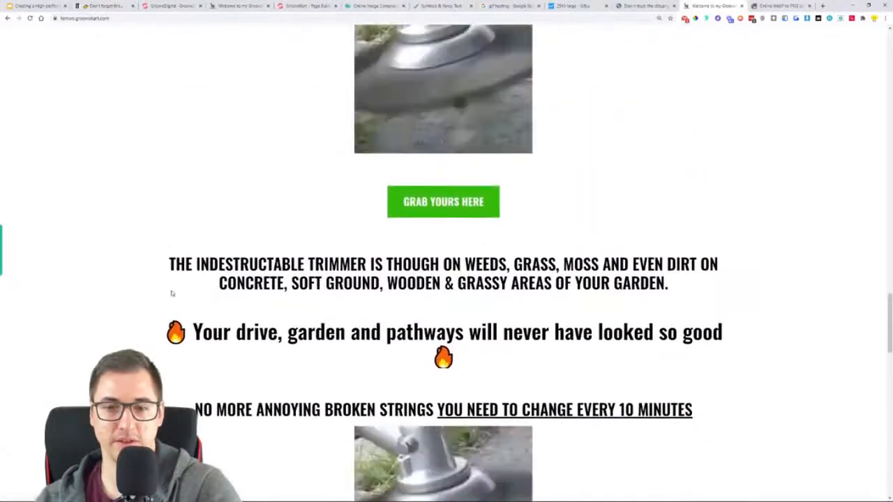
pyautogui.scroll(-9, 172, 293)
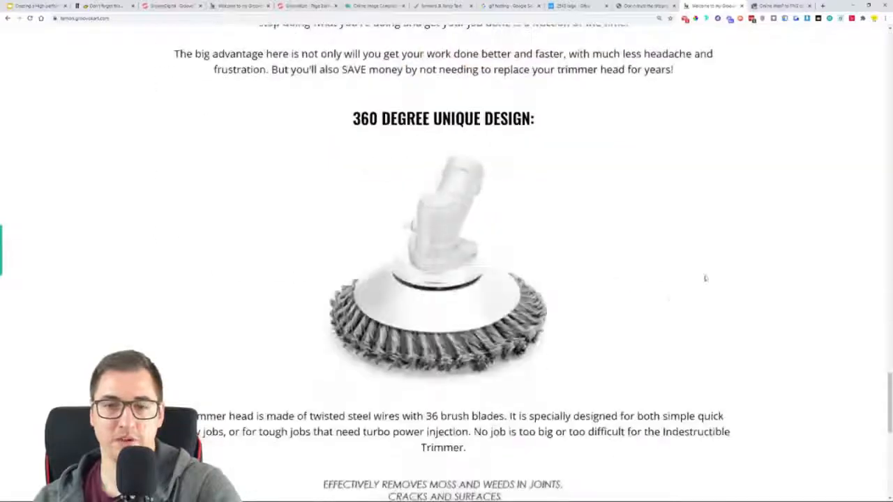
pyautogui.scroll(-5, 705, 278)
pyautogui.scroll(1, 339, 140)
# Check the end of the homepage in the page builder, then examine the reference page's sections following its assembly GIF
pyautogui.click(306, 6)
pyautogui.scroll(-20, 381, 203)
pyautogui.scroll(-15, 415, 262)
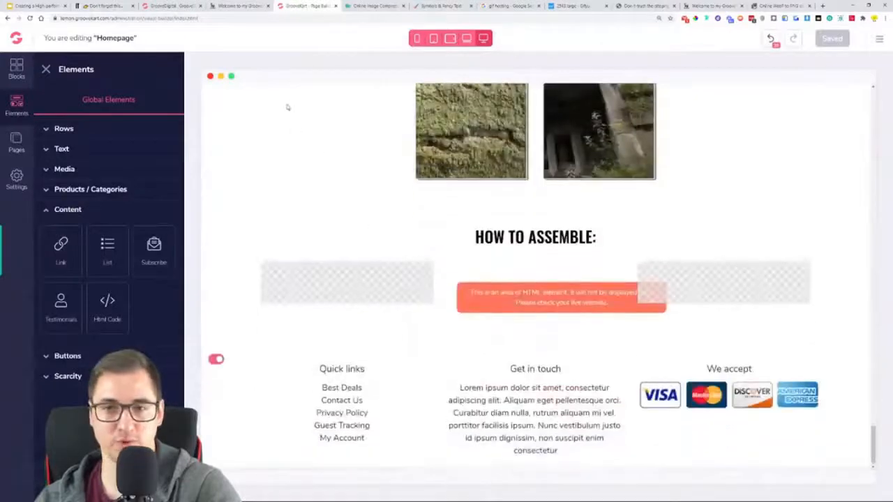
pyautogui.click(171, 4)
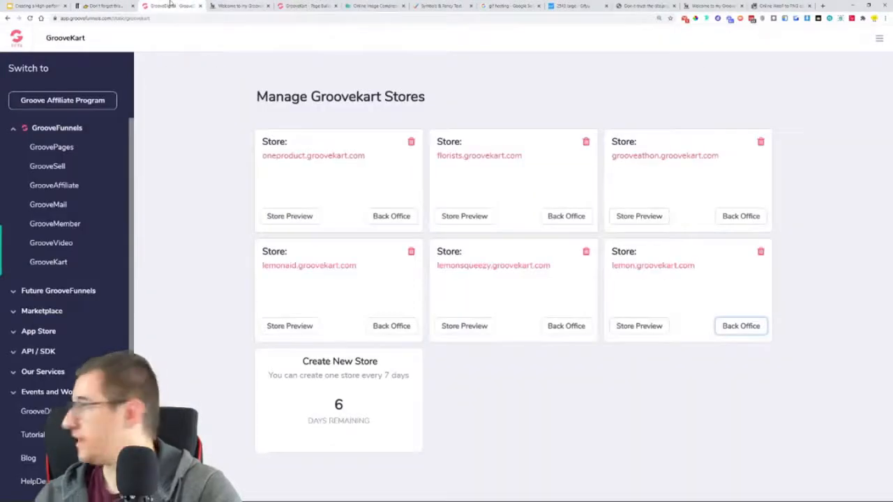
pyautogui.click(237, 6)
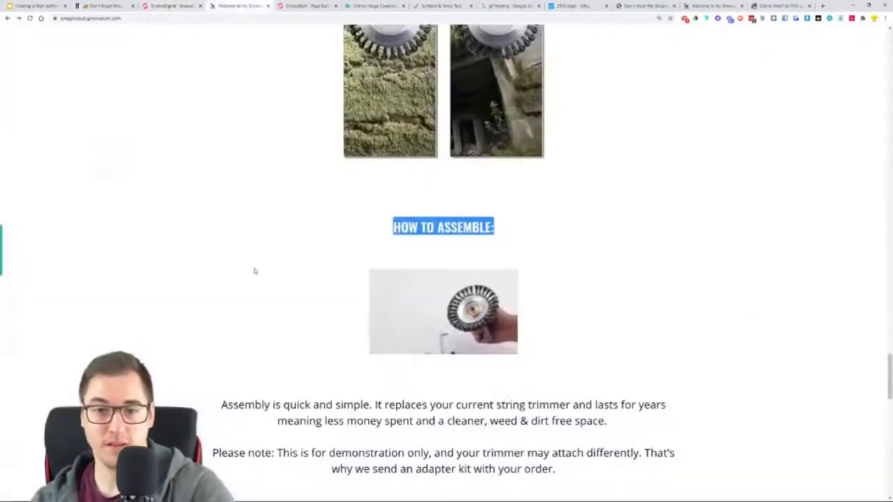
pyautogui.scroll(-5, 256, 267)
pyautogui.scroll(-9, 256, 267)
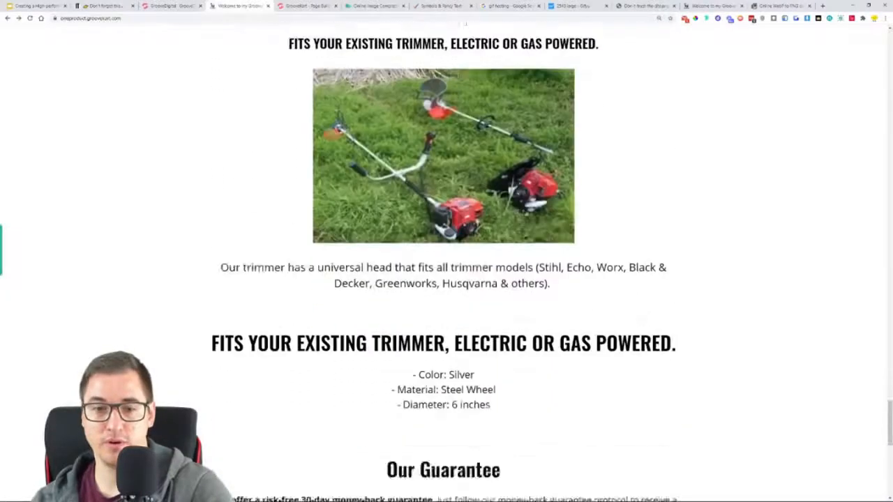
pyautogui.scroll(-2, 508, 243)
pyautogui.scroll(6, 524, 286)
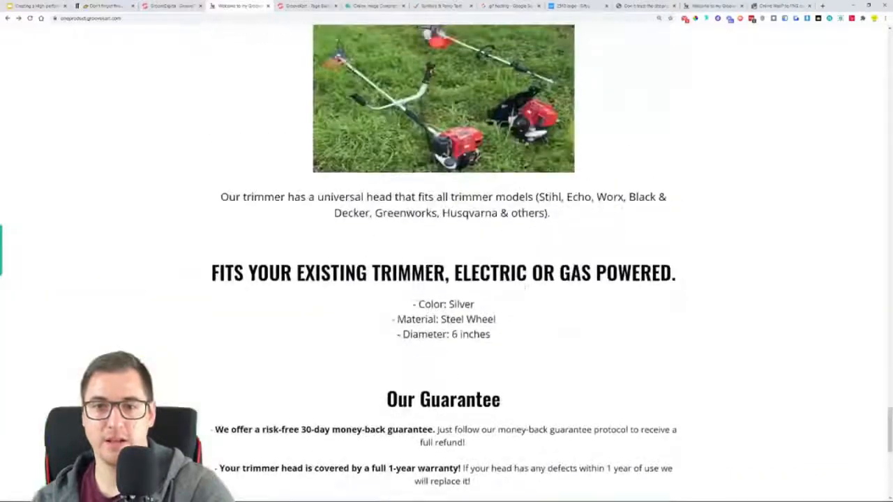
pyautogui.scroll(3, 217, 243)
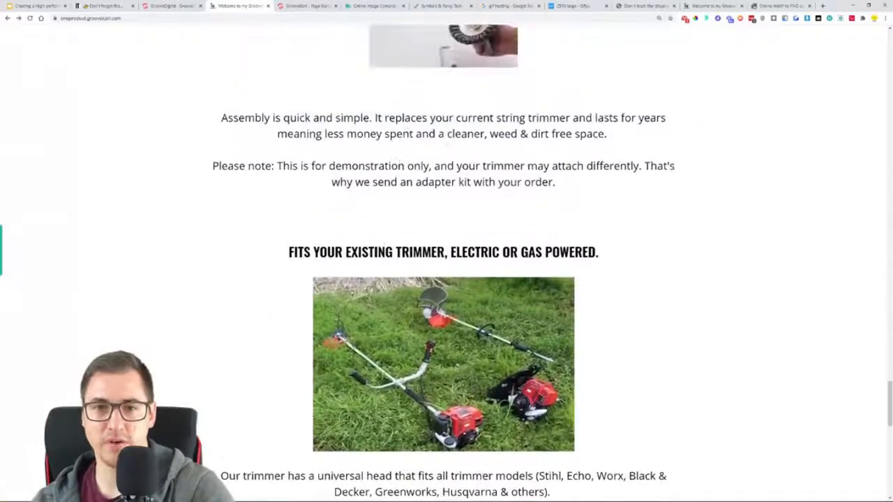
pyautogui.scroll(-2, 444, 279)
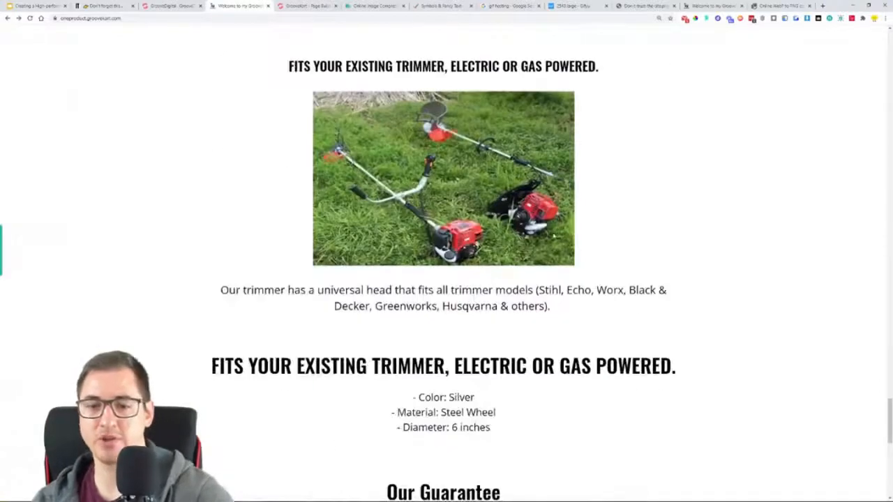
pyautogui.scroll(3, 439, 235)
# Return to the page builder, duplicate the trimmer head paragraph and move the copy below the assembly GIF row
pyautogui.hotkey('ctrl', 'Tab')
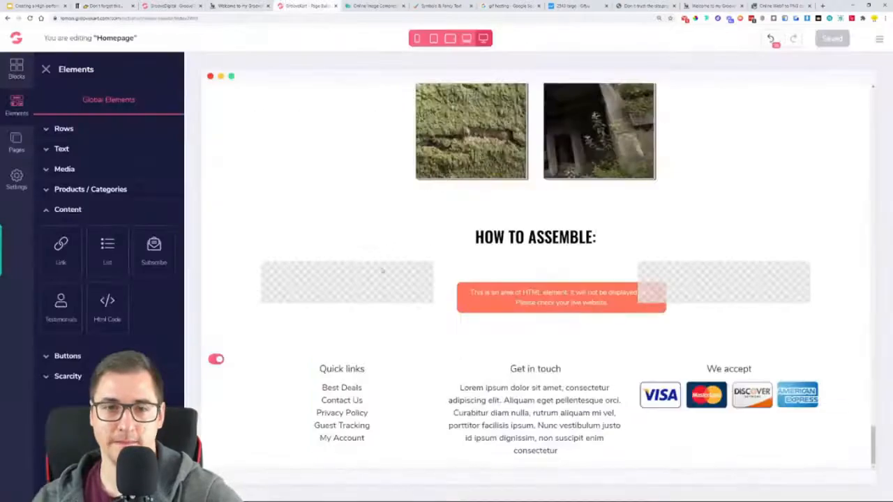
pyautogui.scroll(10, 380, 268)
pyautogui.click(352, 346)
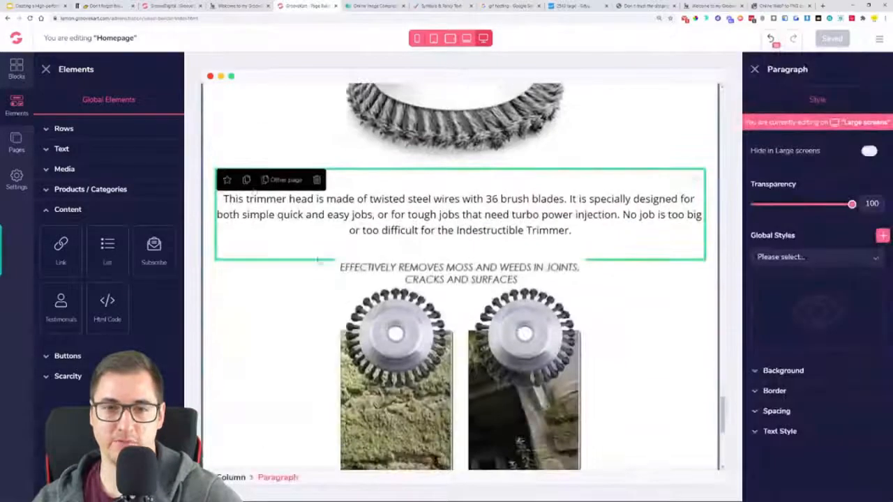
pyautogui.click(245, 133)
pyautogui.moveTo(701, 134); pyautogui.dragTo(629, 461)
pyautogui.scroll(-5, 631, 439)
pyautogui.moveTo(695, 127); pyautogui.dragTo(621, 357)
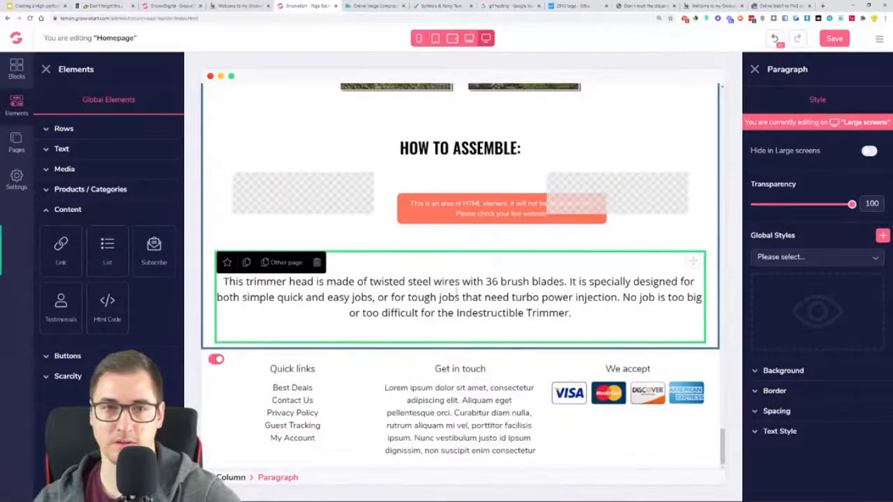
# Replace the duplicated paragraph's text with the reference page's assembly description and "Please note" text, removing the extra trailing line
pyautogui.click(240, 5)
pyautogui.scroll(-1, 460, 139)
pyautogui.tripleClick(461, 117)
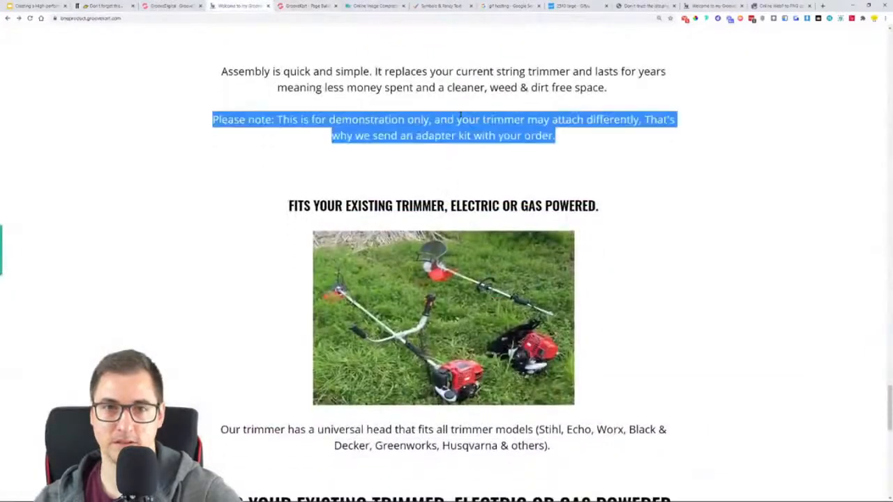
pyautogui.moveTo(565, 135); pyautogui.dragTo(233, 72)
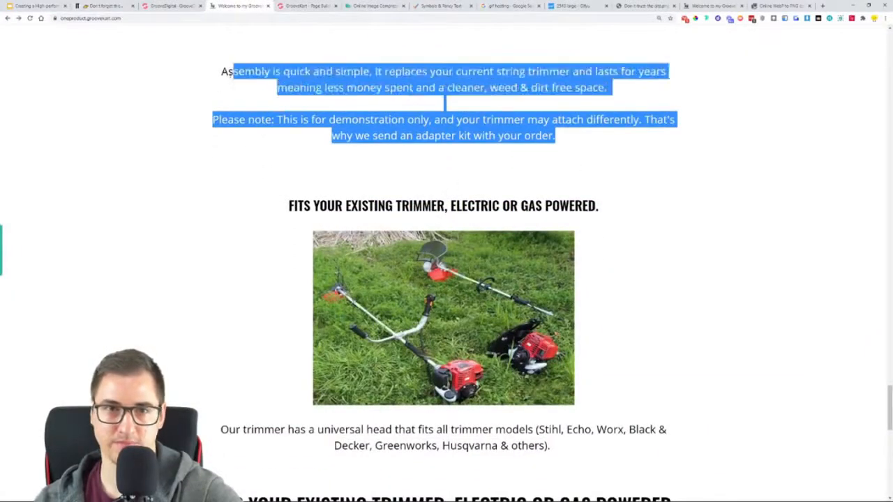
pyautogui.click(299, 5)
pyautogui.doubleClick(449, 313)
pyautogui.hotkey('ctrl', 'a')
pyautogui.write("Assembly is quick and simple. It replaces your current string trimmer and lasts for years meaning less money spent and a cleaner, weed & dirt free space.  Please note: This is for demonstration only, and your trimmer may attach differently. That's why we send an adapter kit with your order.")
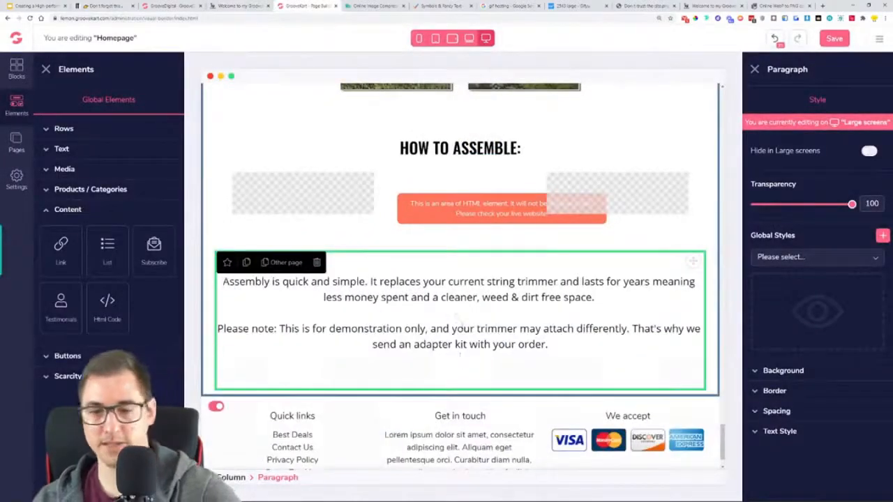
pyautogui.press('BackSpace')
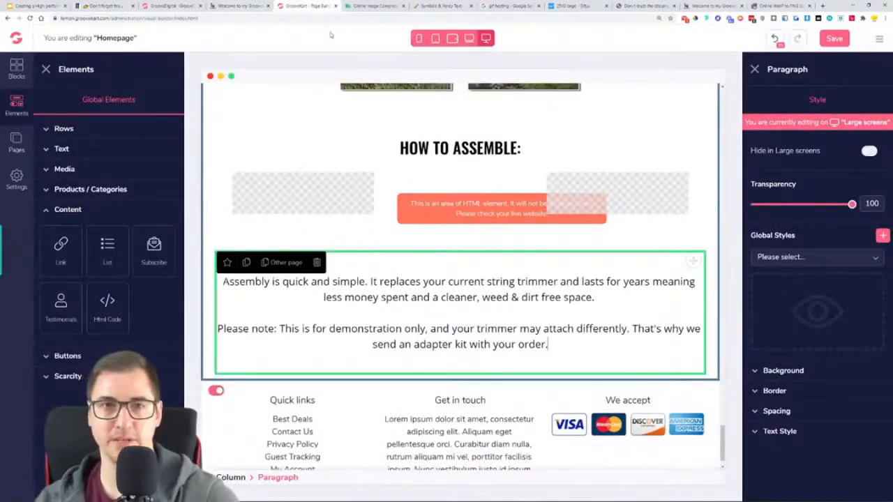
# Check the next heading on the reference page, then duplicate the How to Assemble heading below the assembly description
pyautogui.click(223, 5)
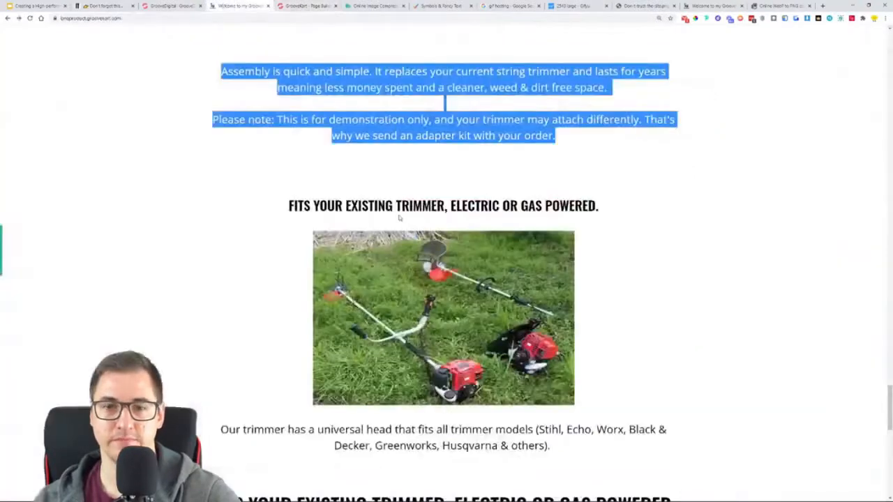
pyautogui.click(322, 5)
pyautogui.scroll(1, 315, 318)
pyautogui.click(316, 317)
pyautogui.click(244, 312)
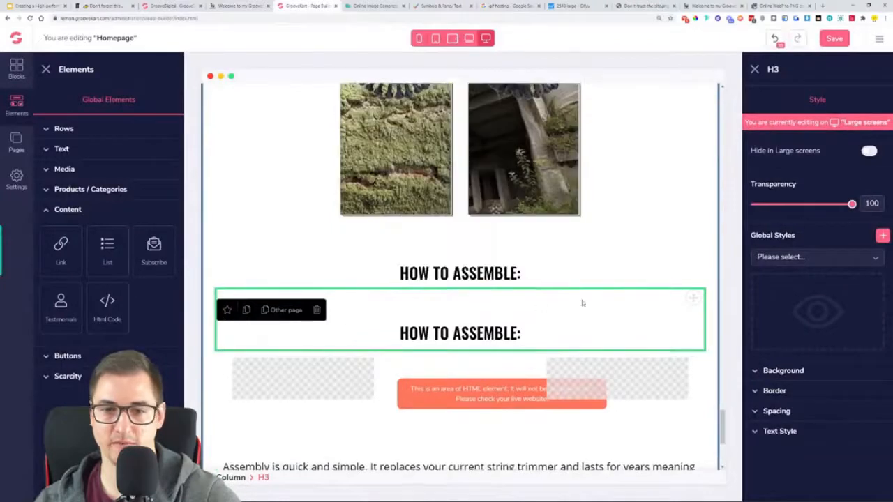
pyautogui.moveTo(697, 252); pyautogui.dragTo(609, 343)
pyautogui.moveTo(695, 169); pyautogui.dragTo(565, 358)
pyautogui.scroll(6, 555, 328)
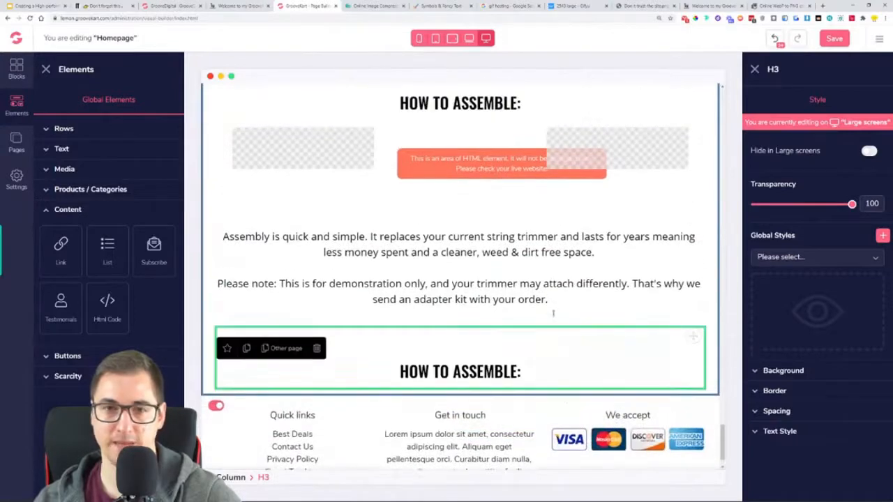
# Add an image element below the duplicated heading and set its block alignment to Center
pyautogui.click(487, 293)
pyautogui.scroll(-1, 488, 294)
pyautogui.scroll(1, 328, 162)
pyautogui.scroll(-5, 328, 161)
pyautogui.click(77, 173)
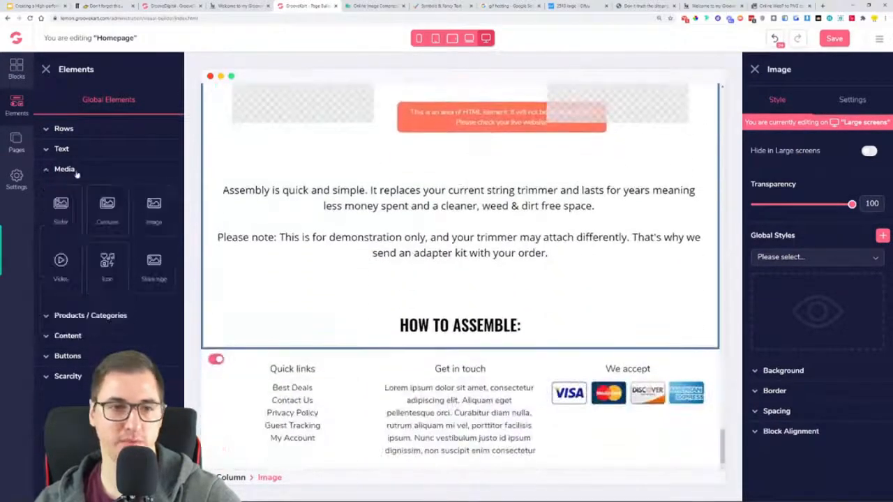
pyautogui.moveTo(154, 209); pyautogui.dragTo(466, 361)
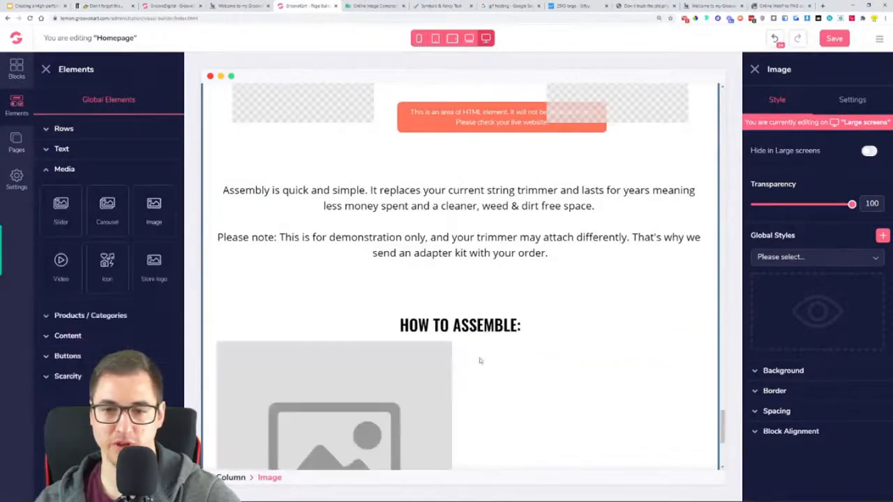
pyautogui.click(823, 436)
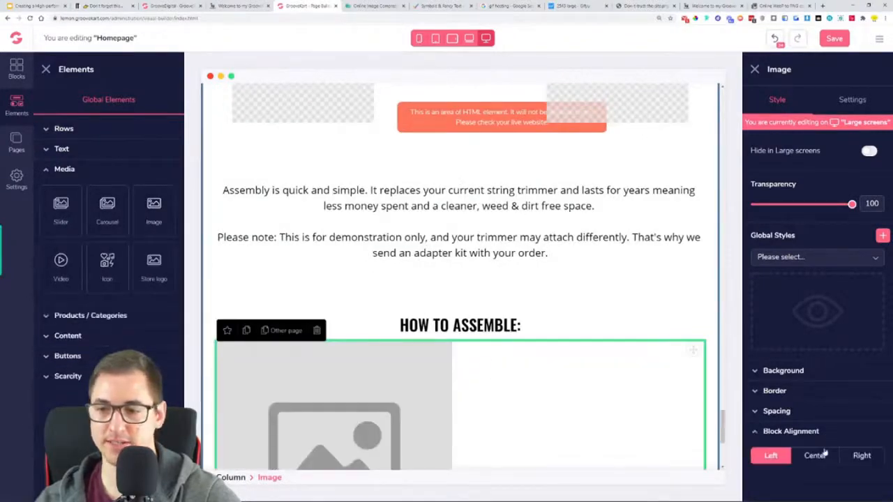
pyautogui.click(814, 455)
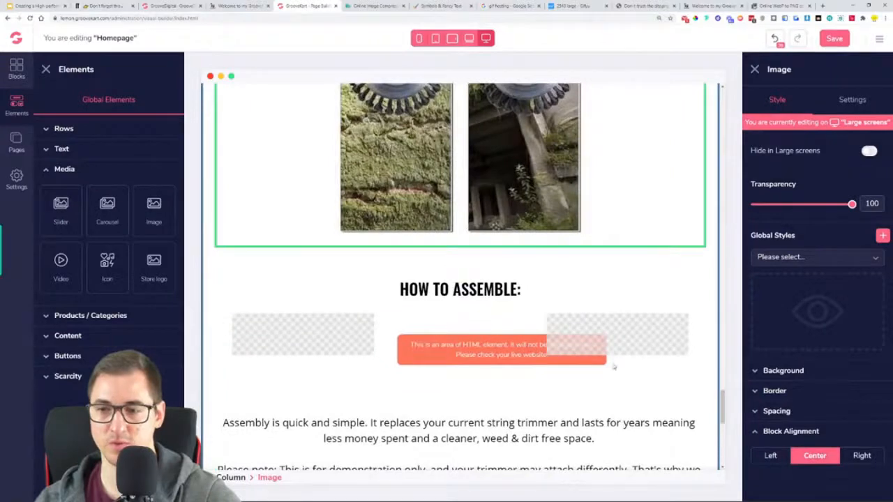
# Upload the photo of the trimmers on grass from the Downloads folder into the new image element
pyautogui.click(840, 101)
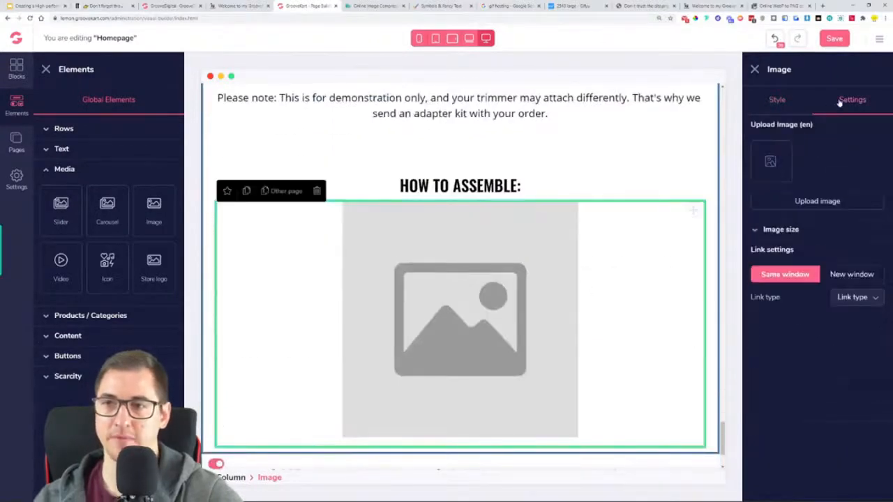
pyautogui.click(820, 202)
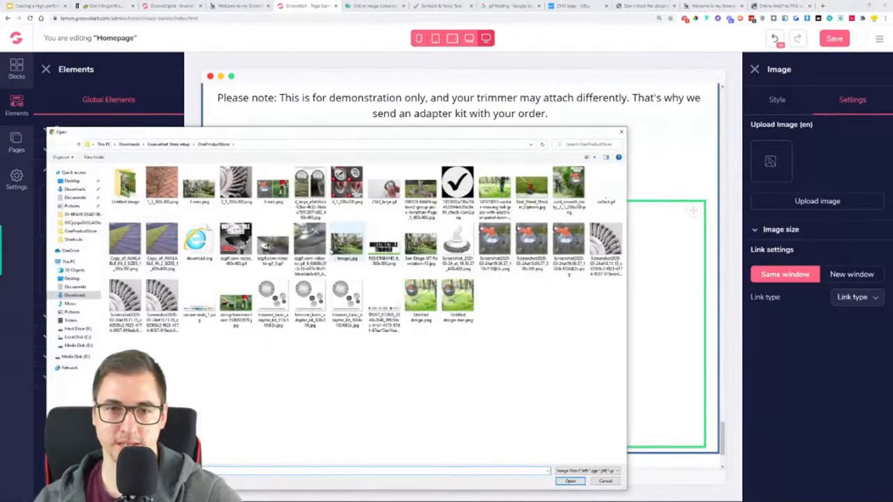
pyautogui.click(125, 144)
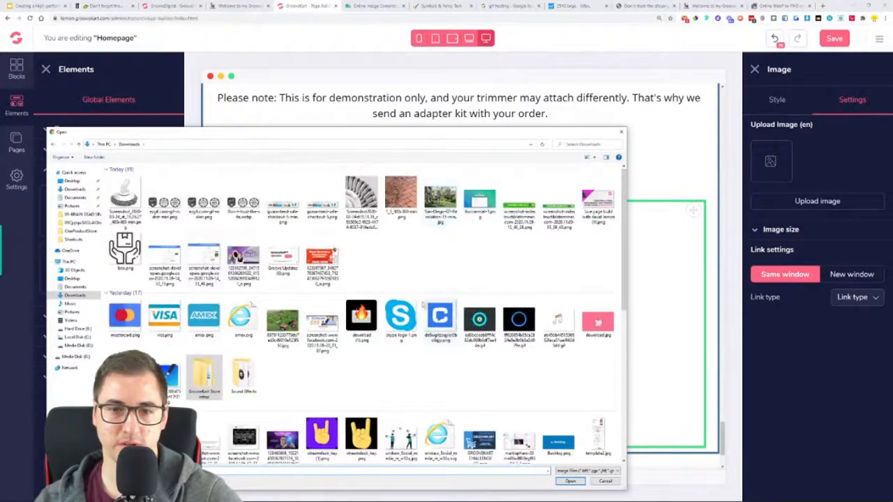
pyautogui.doubleClick(283, 322)
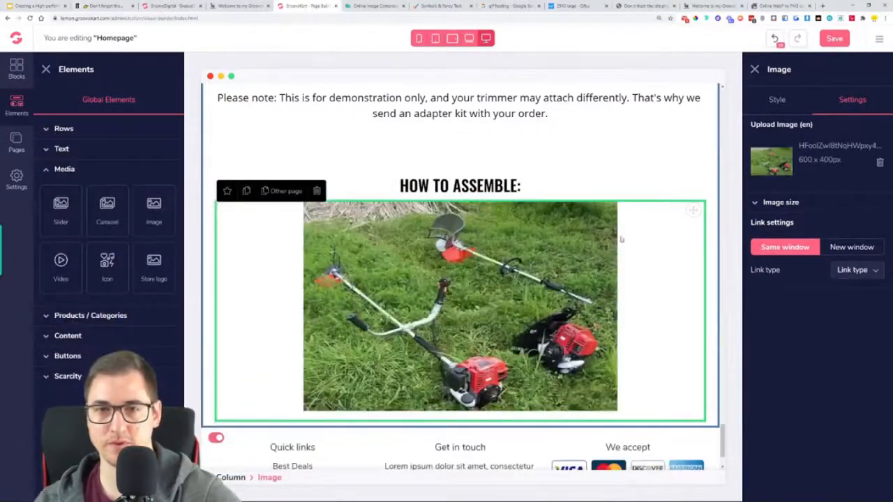
# Replace the duplicated heading above the trimmers photo with "Fits your existing trimmer, electric or gas powered." copied from the reference page
pyautogui.click(228, 5)
pyautogui.tripleClick(461, 206)
pyautogui.hotkey('ctrl', 'c')
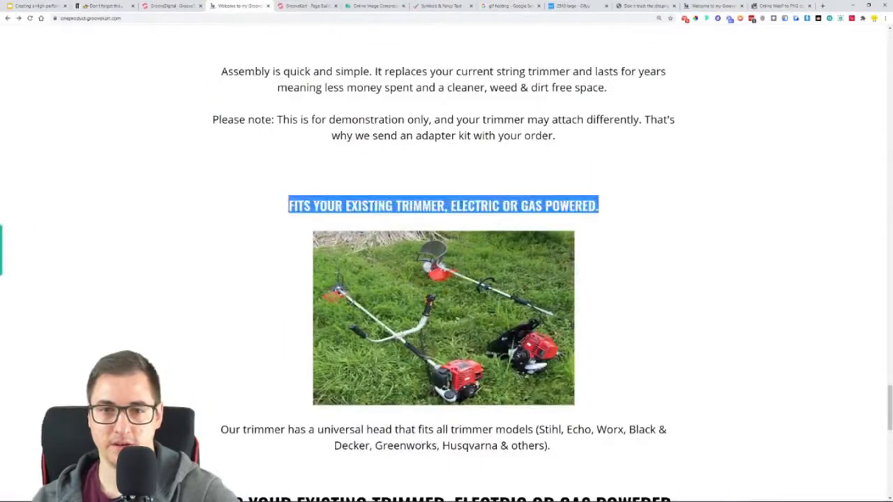
pyautogui.click(307, 6)
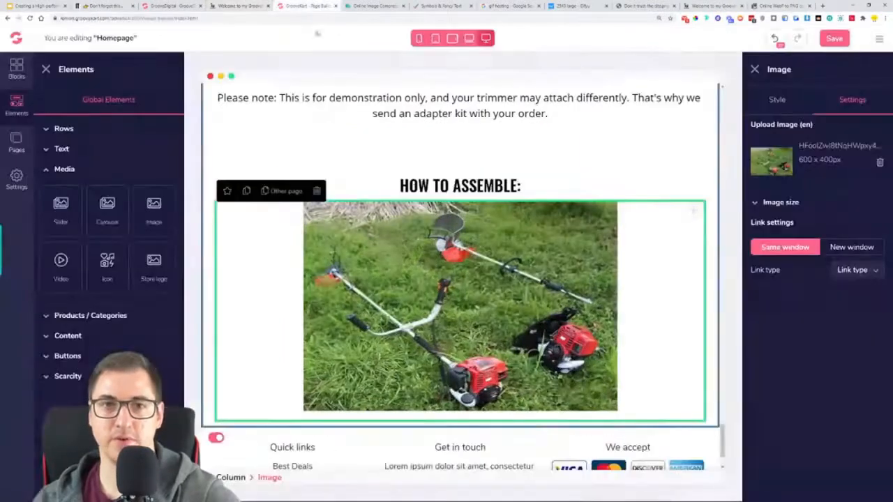
pyautogui.tripleClick(443, 184)
pyautogui.hotkey('ctrl', 'v')
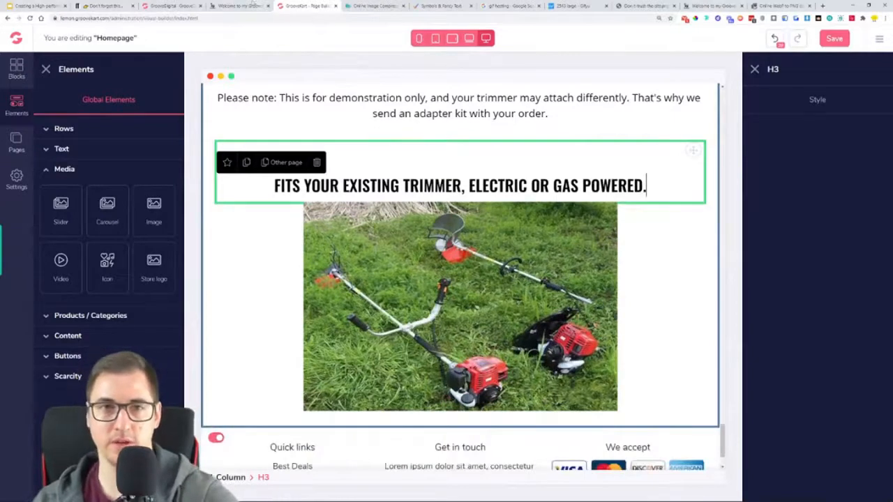
# Copy the universal-head compatibility paragraph below the trimmers photo on the reference page
pyautogui.click(243, 5)
pyautogui.scroll(-2, 288, 351)
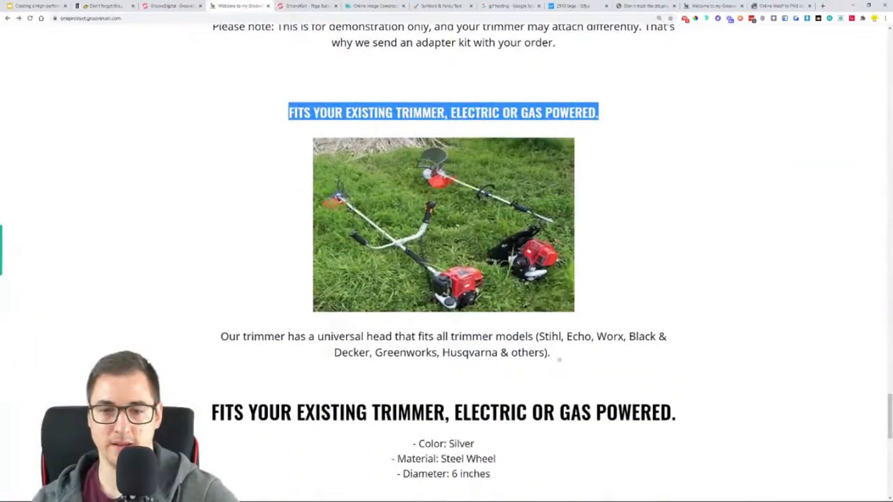
pyautogui.moveTo(552, 353); pyautogui.dragTo(224, 347)
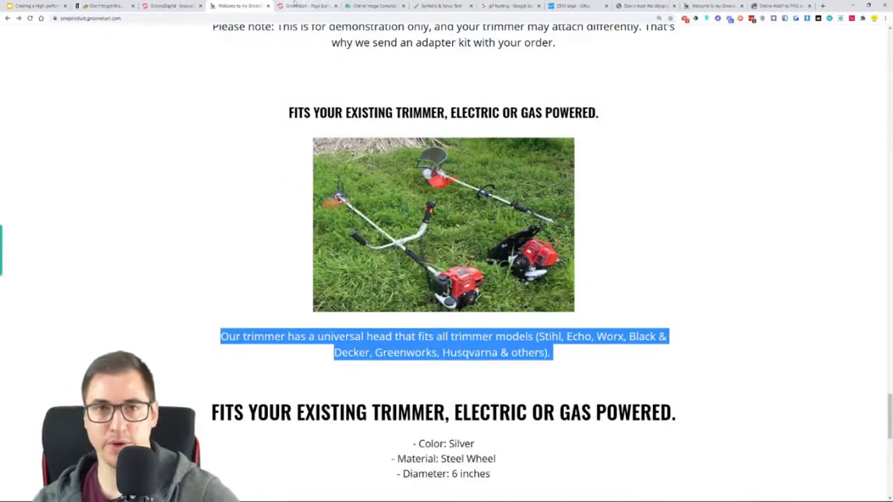
# Duplicate the assembly description paragraph in the page builder and move the copy directly below the trimmers photo
pyautogui.click(305, 5)
pyautogui.scroll(1, 597, 208)
pyautogui.click(598, 208)
pyautogui.scroll(2, 598, 208)
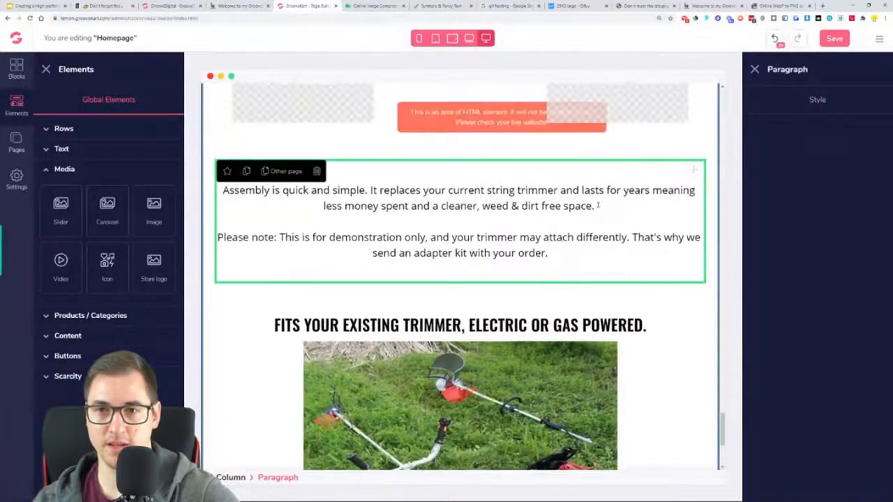
pyautogui.click(246, 172)
pyautogui.moveTo(699, 176); pyautogui.dragTo(657, 343)
pyautogui.scroll(-2, 662, 245)
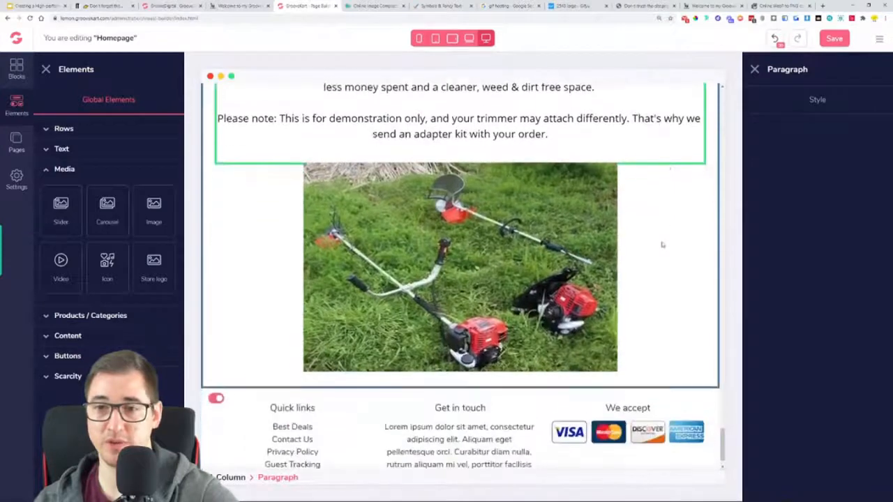
pyautogui.scroll(1, 661, 243)
pyautogui.moveTo(701, 85); pyautogui.dragTo(630, 434)
pyautogui.scroll(-2, 629, 434)
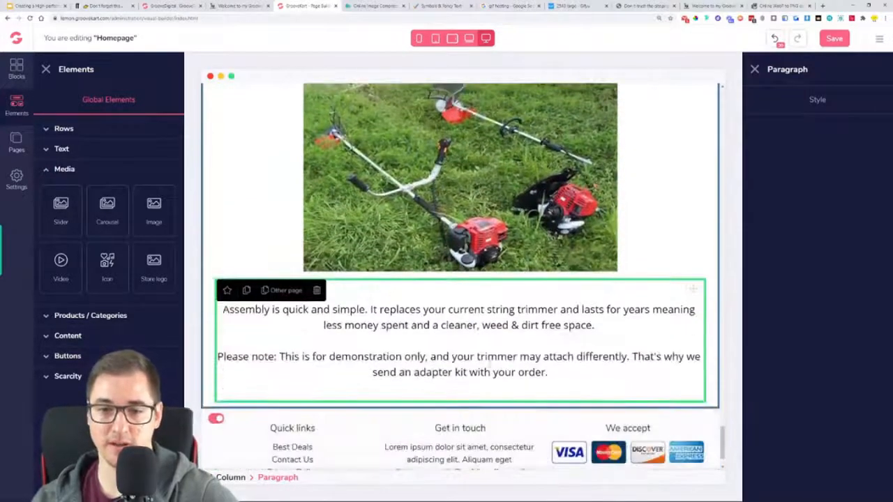
# Replace the duplicated paragraph with "Our trimmer has a universal head that fits all trimmer models (Stihl, Echo, Worx, Black & Decker, Greenworks, Husqvarna & others)." and save
pyautogui.tripleClick(487, 352)
pyautogui.hotkey('ctrl', 'a')
pyautogui.write('Our trimmer has a universal head that fits all trimmer models (Stihl, Echo, Worx, Black & Decker, Greenworks, Husqvarna & others).')
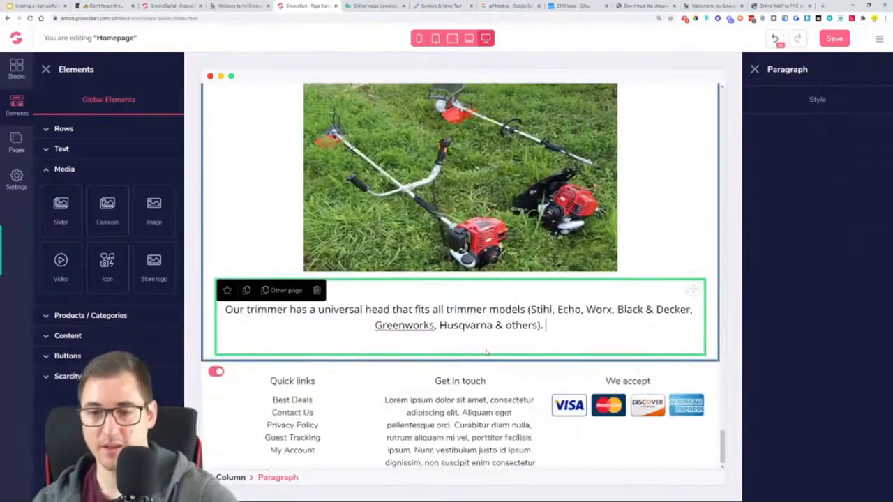
pyautogui.press('BackSpace')
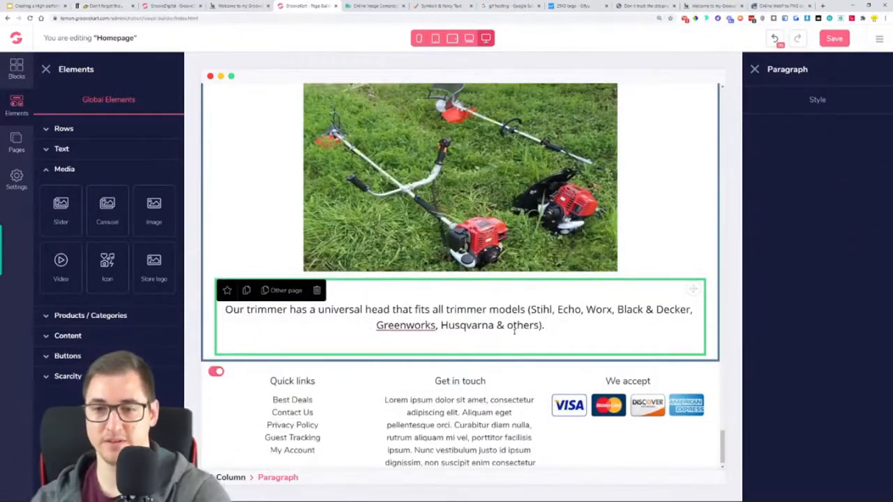
pyautogui.click(834, 41)
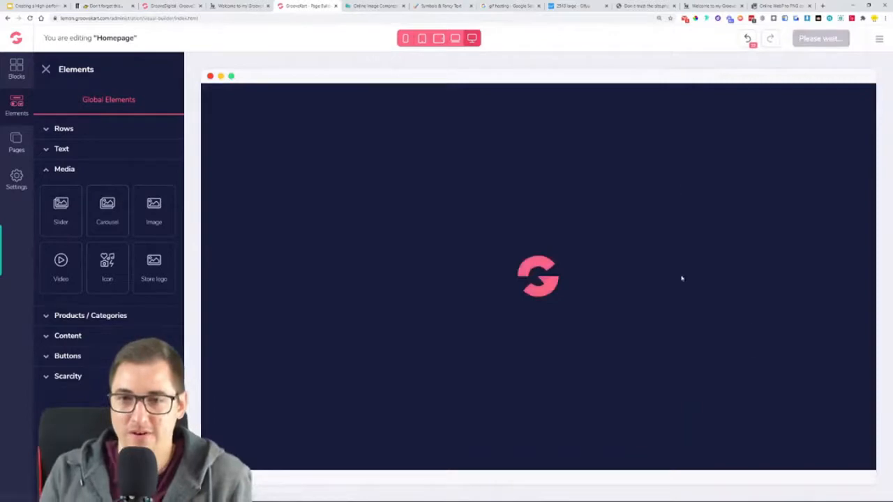
# Reload the live store page and check the order of the heading, photo and paragraph in the compatibility section
pyautogui.scroll(-3, 518, 254)
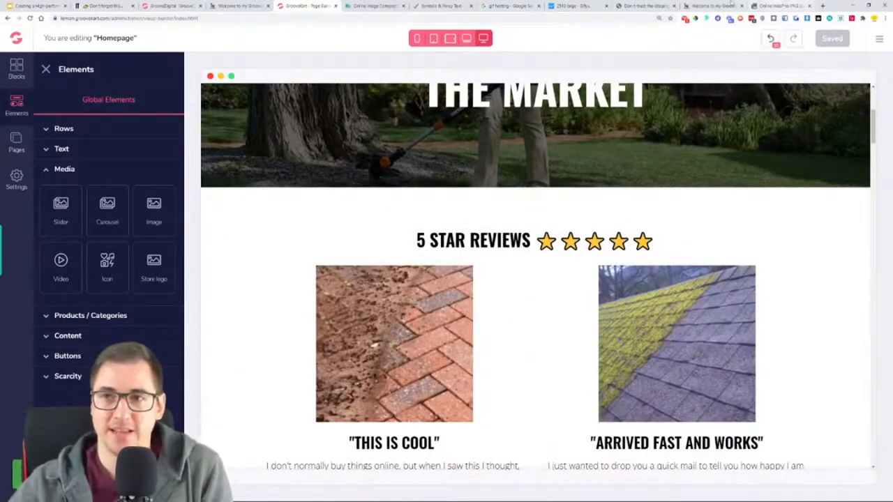
pyautogui.click(712, 6)
pyautogui.click(29, 18)
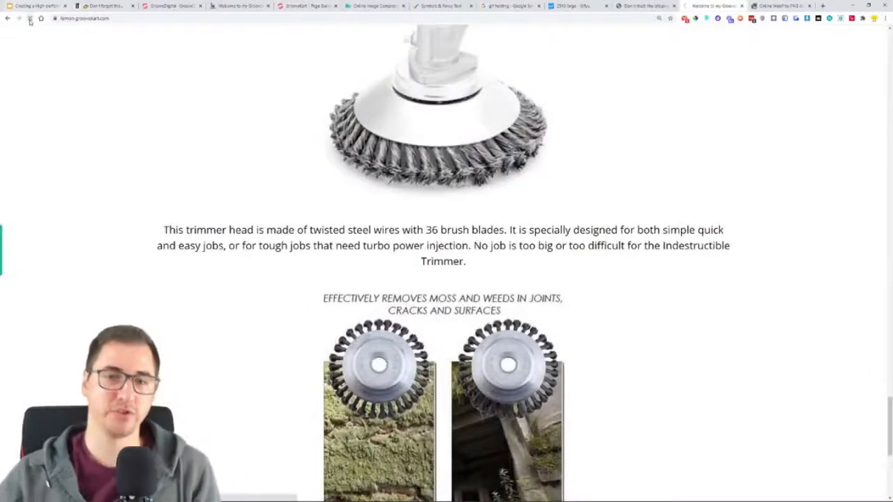
pyautogui.scroll(-9, 100, 218)
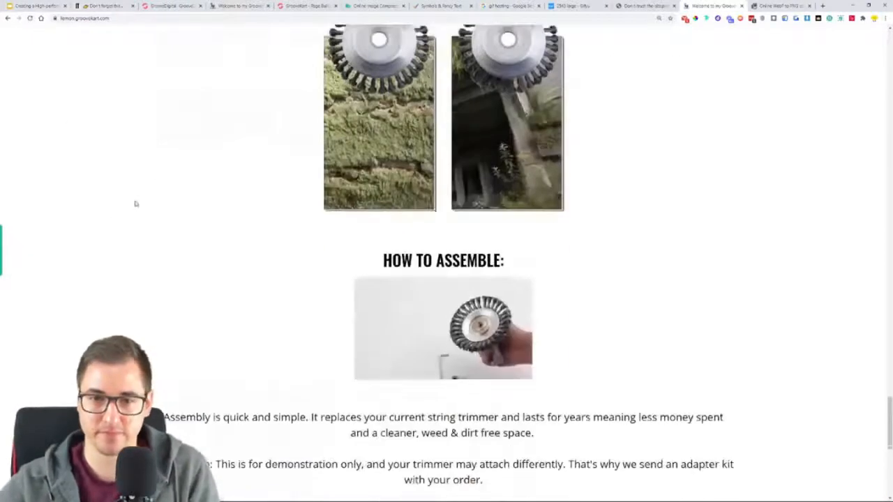
pyautogui.scroll(-2, 438, 224)
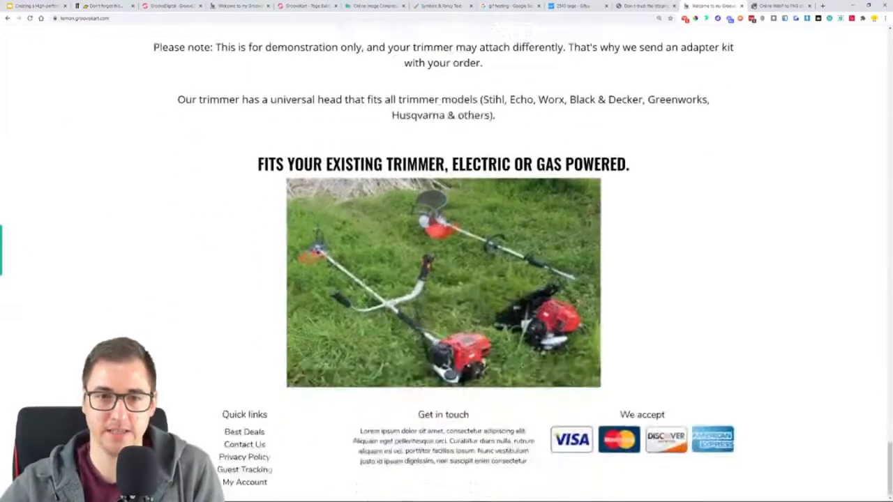
pyautogui.scroll(1, 35, 46)
pyautogui.click(30, 19)
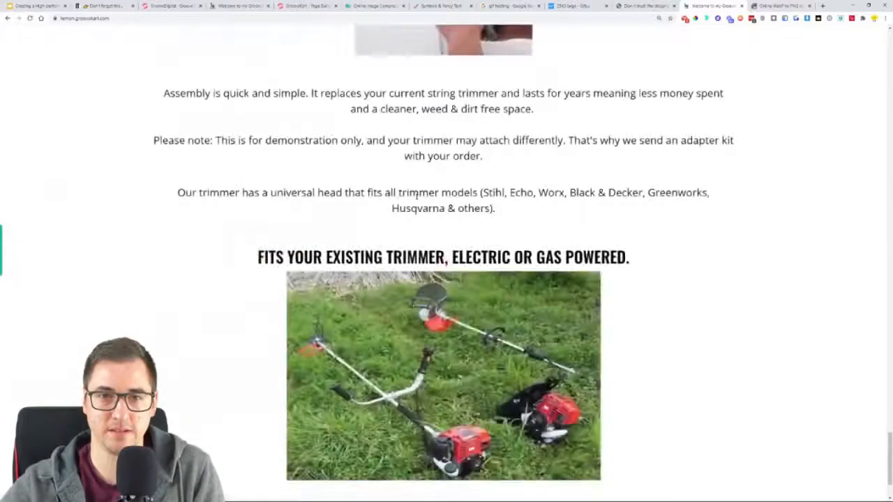
# Set the top margin of the "Fits your existing trimmer" heading to 64 in the page builder
pyautogui.click(278, 6)
pyautogui.scroll(-15, 536, 279)
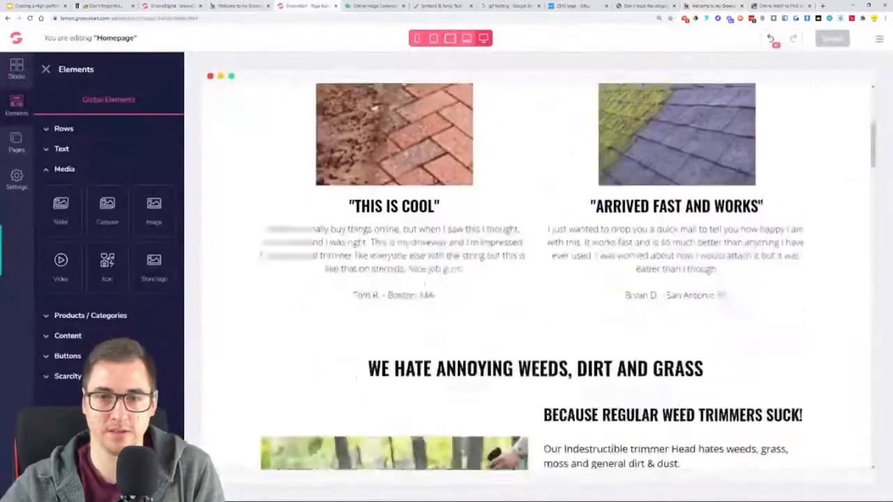
pyautogui.scroll(-12, 535, 279)
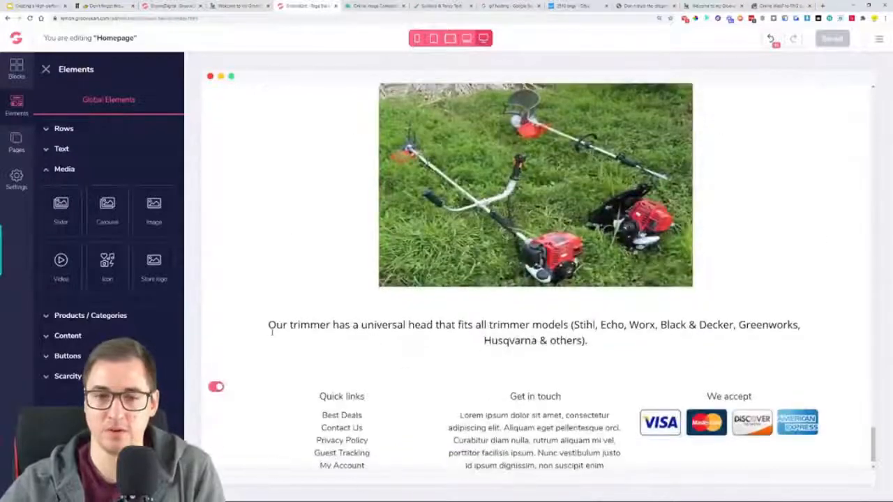
pyautogui.click(271, 333)
pyautogui.scroll(3, 495, 335)
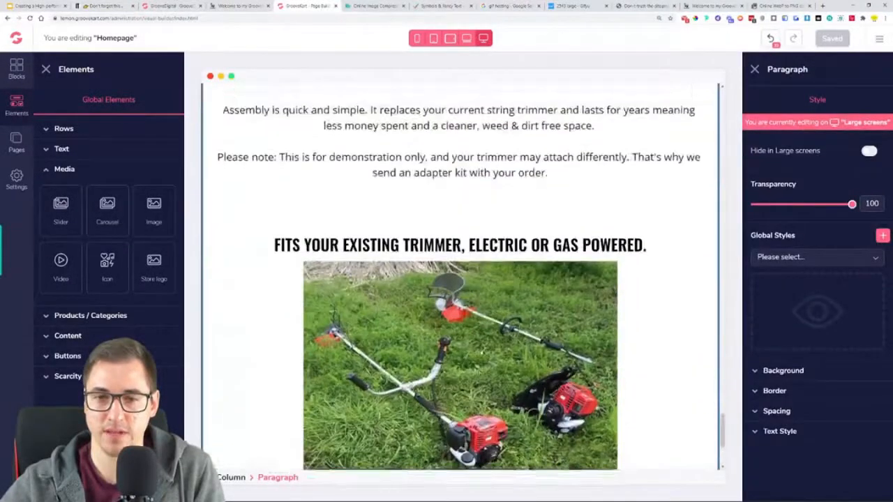
pyautogui.scroll(-1, 523, 244)
pyautogui.click(489, 155)
pyautogui.scroll(2, 488, 156)
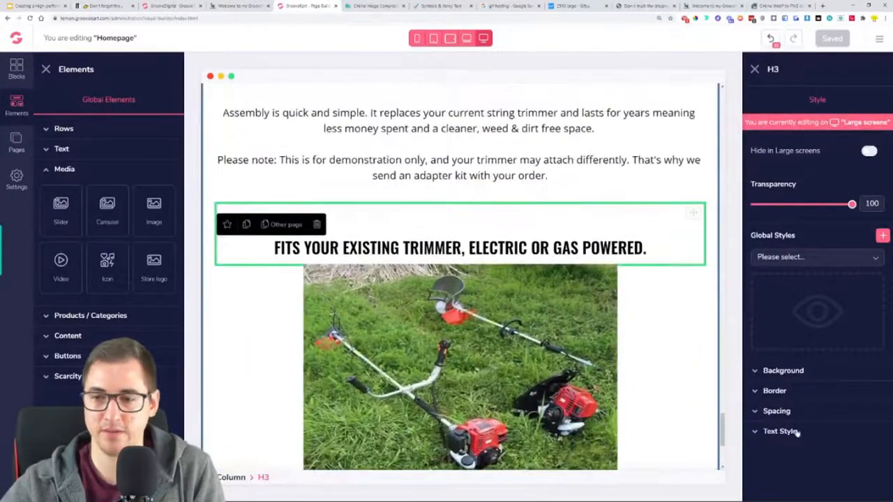
pyautogui.click(789, 410)
pyautogui.scroll(-2, 817, 423)
pyautogui.click(814, 383)
pyautogui.scroll(-1, 826, 415)
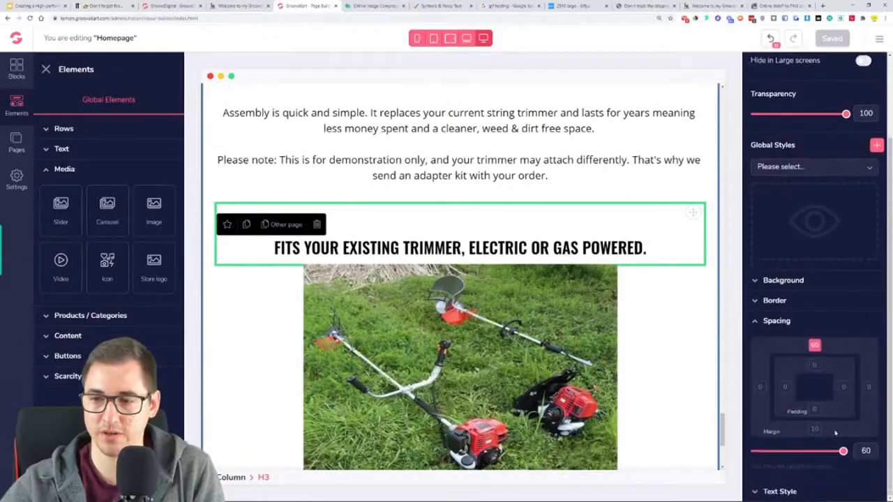
pyautogui.moveTo(842, 453); pyautogui.dragTo(846, 451)
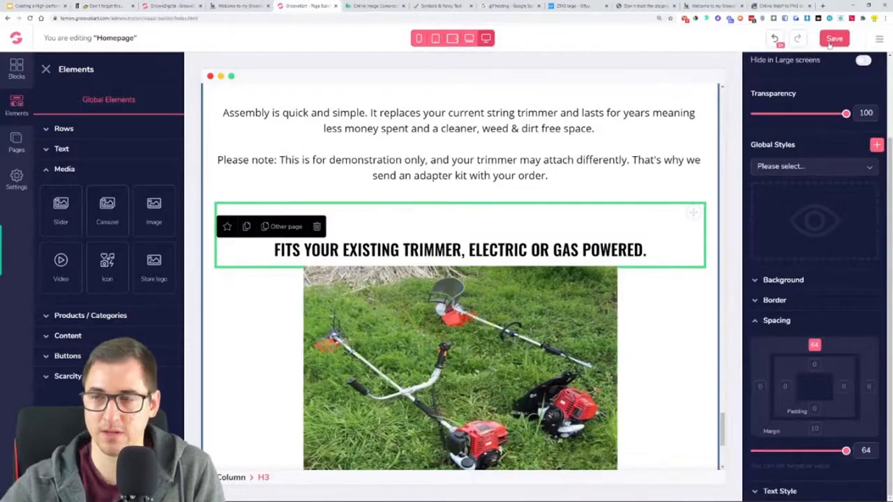
pyautogui.scroll(-3, 610, 218)
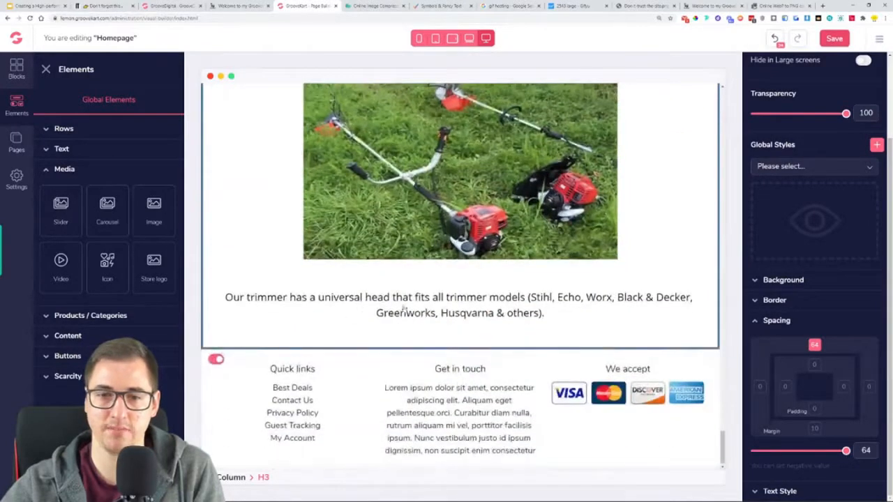
# Save the homepage and recheck the universal-head paragraph's placement on the reloaded live store page
pyautogui.click(711, 6)
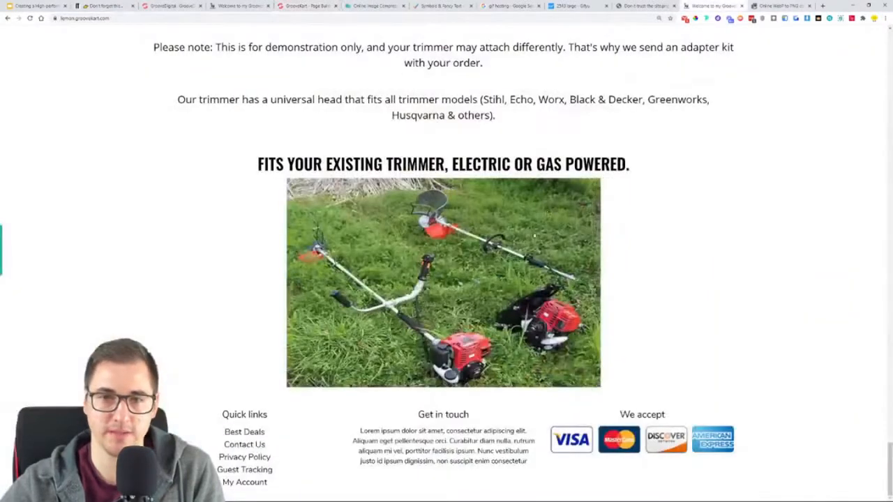
pyautogui.moveTo(177, 102); pyautogui.dragTo(536, 125)
pyautogui.click(541, 128)
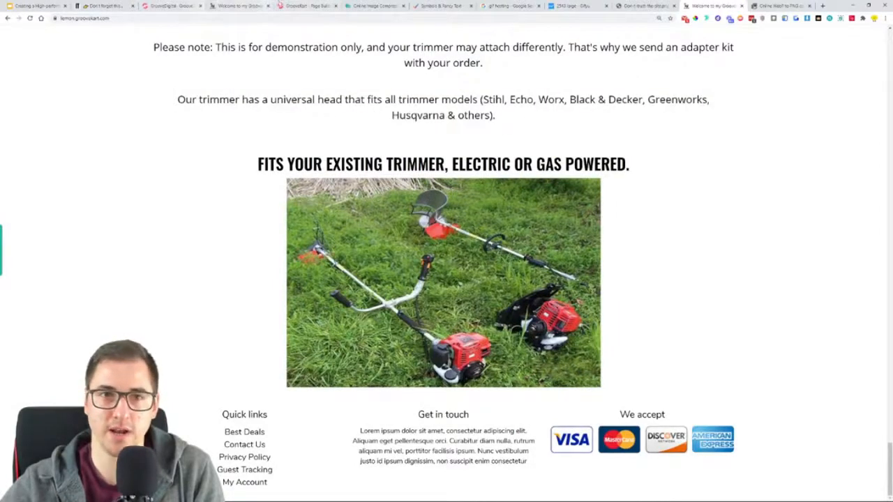
pyautogui.click(281, 5)
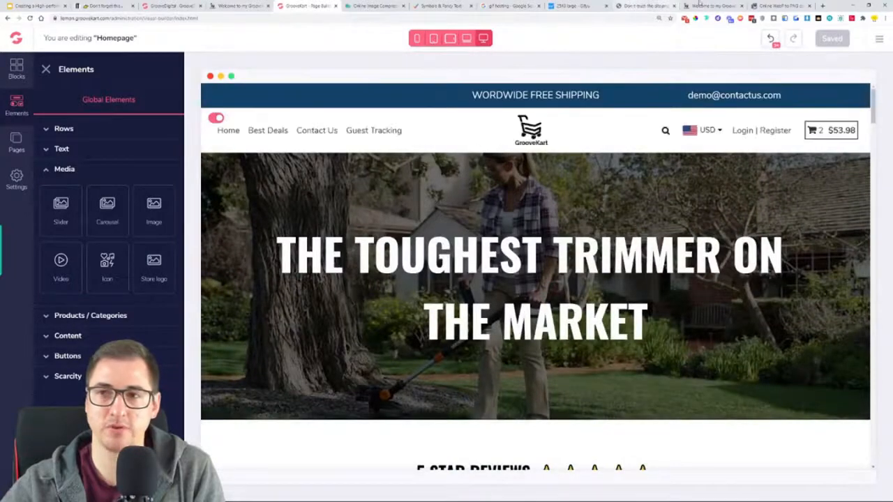
pyautogui.click(711, 6)
pyautogui.click(29, 18)
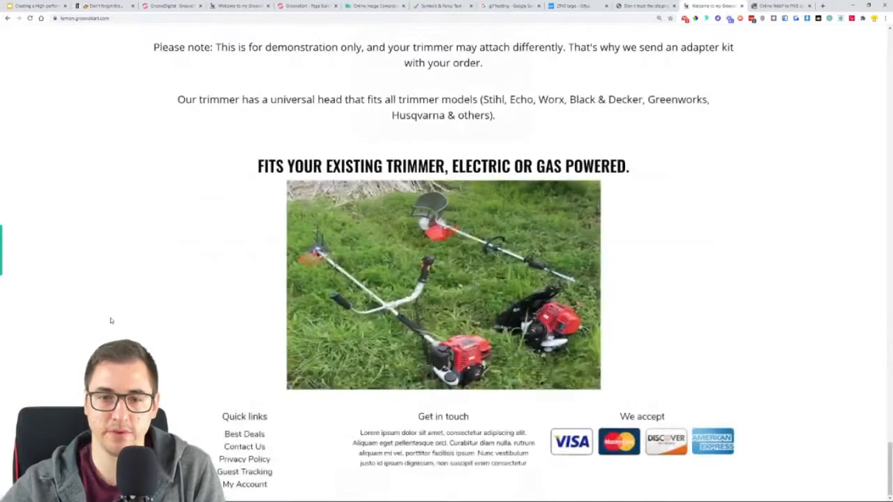
pyautogui.moveTo(431, 113); pyautogui.dragTo(192, 112)
pyautogui.click(246, 140)
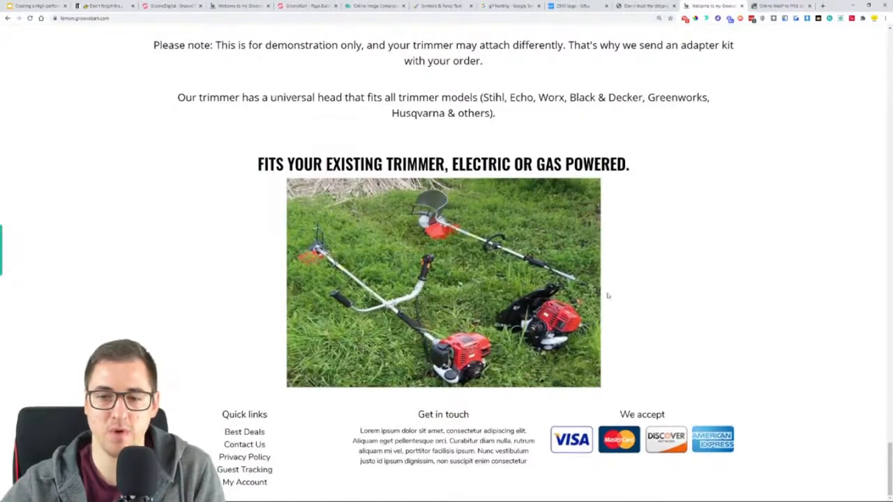
pyautogui.scroll(1, 676, 300)
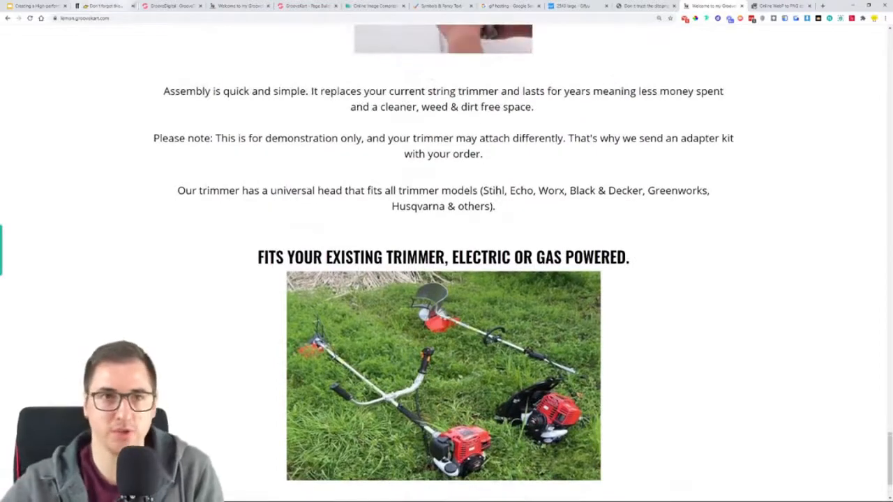
# Review the specifications and guarantee sections on the reference page, then return to the homepage builder
pyautogui.click(188, 5)
pyautogui.click(241, 5)
pyautogui.scroll(-5, 250, 167)
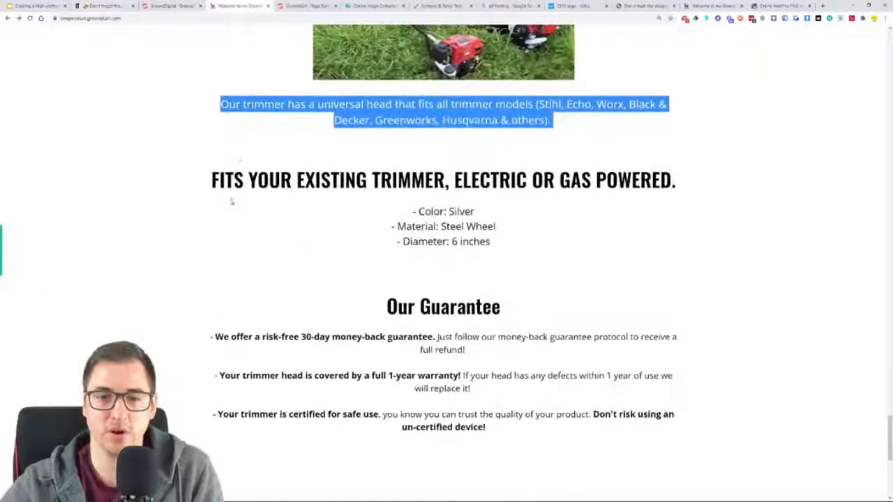
pyautogui.click(286, 5)
pyautogui.scroll(-1, 300, 189)
pyautogui.scroll(1, 328, 202)
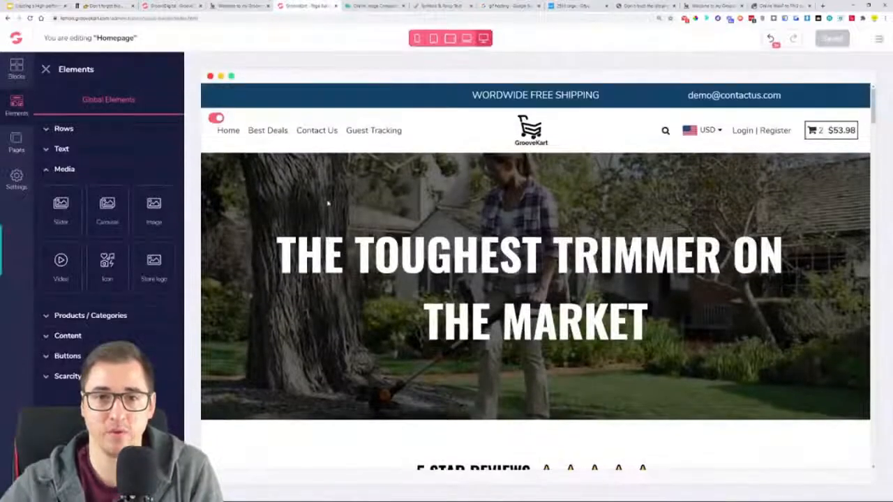
# Open the store's Top Bar for editing and delete its three-column row containing the free-shipping text
pyautogui.click(45, 69)
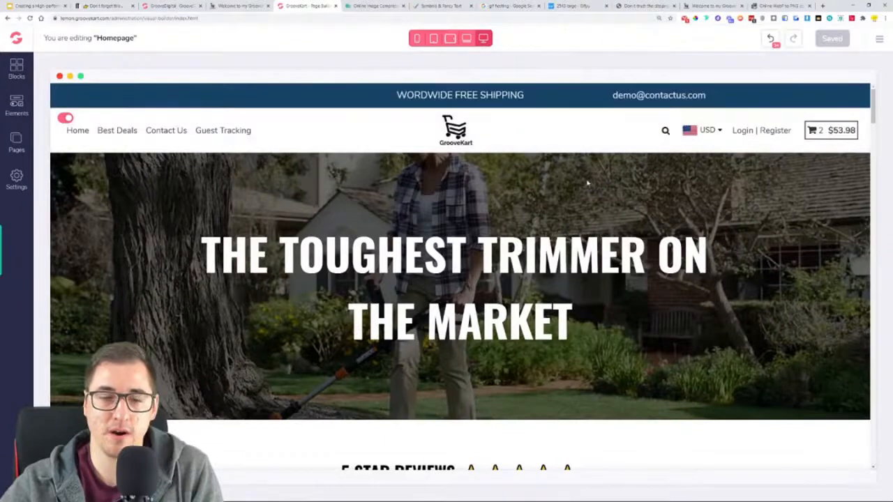
pyautogui.click(473, 100)
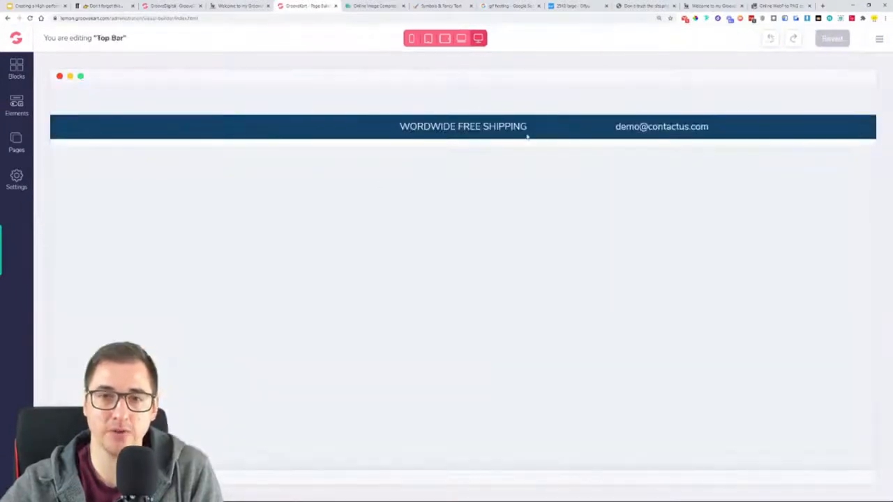
pyautogui.click(409, 138)
pyautogui.click(122, 131)
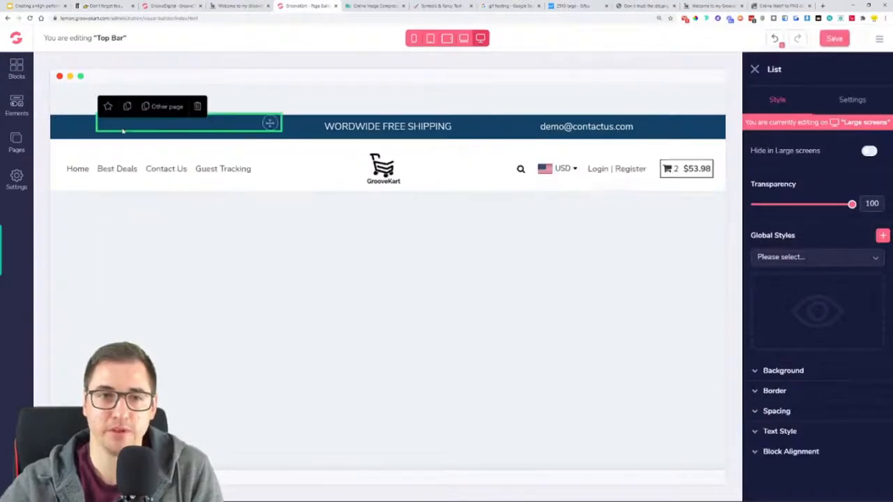
pyautogui.click(75, 131)
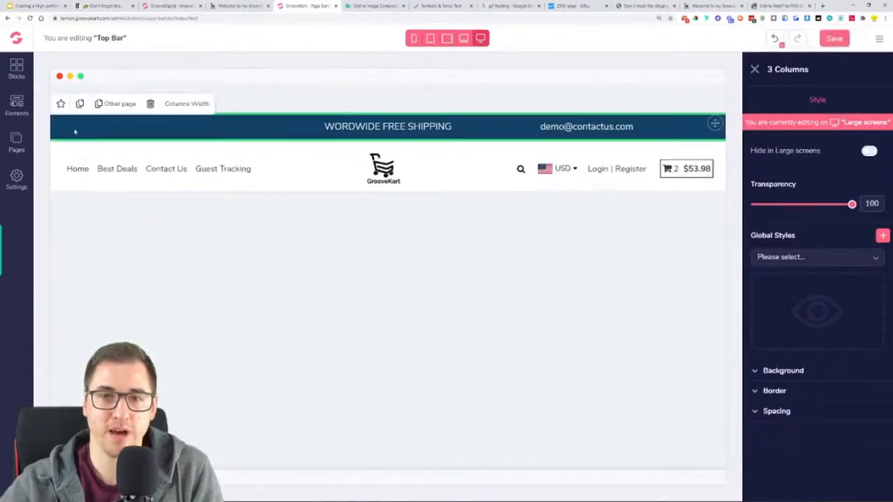
pyautogui.click(157, 104)
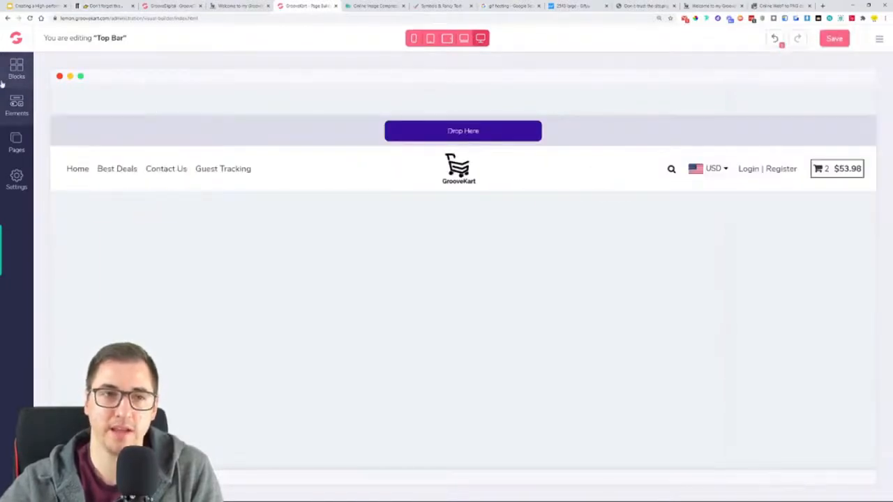
# Add an H3 heading to the empty drop area of the Top Bar
pyautogui.click(17, 112)
pyautogui.click(63, 150)
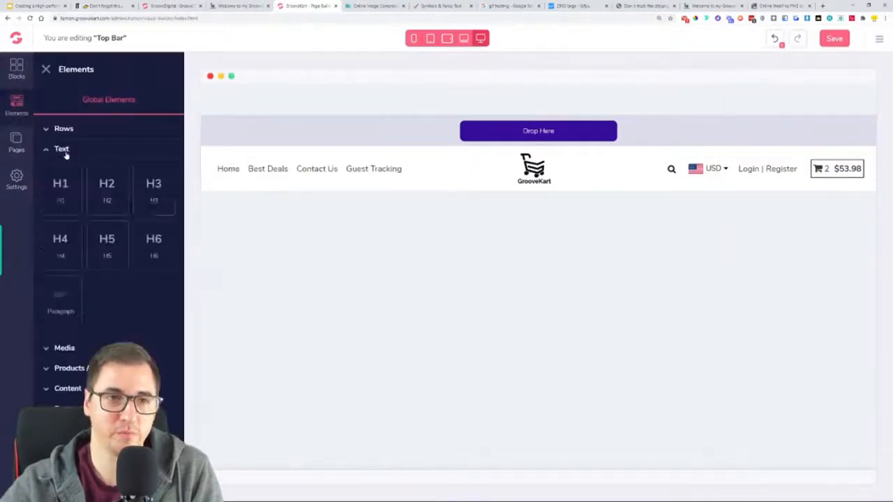
pyautogui.moveTo(516, 147); pyautogui.dragTo(514, 147)
pyautogui.click(534, 122)
# Replace the heading's placeholder text with "Winter Sale! Free Shipping + 50% Off!" copied from the reference page's announcement bar
pyautogui.doubleClick(497, 124)
pyautogui.tripleClick(499, 123)
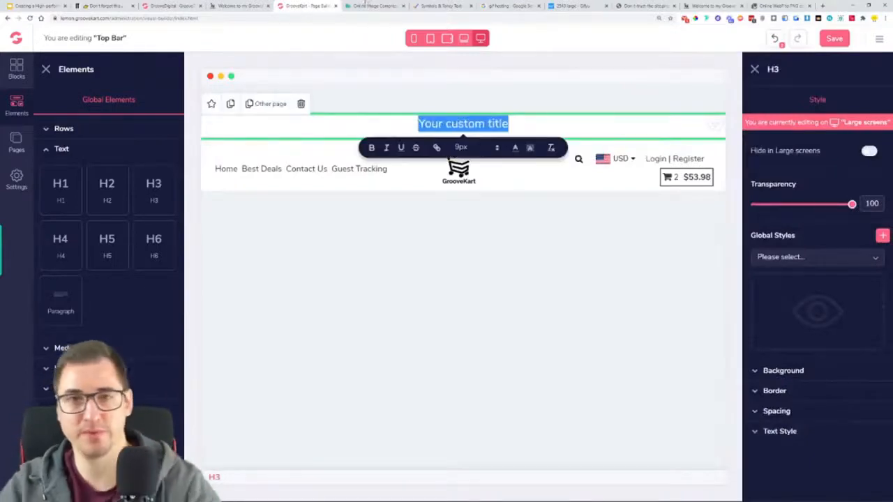
pyautogui.click(217, 5)
pyautogui.scroll(3, 767, 272)
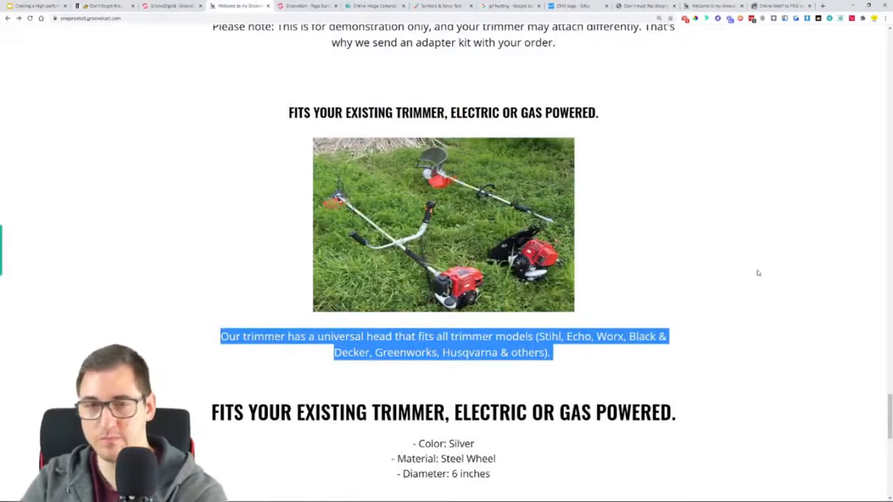
pyautogui.press('Home')
pyautogui.tripleClick(406, 34)
pyautogui.hotkey('ctrl', 'c')
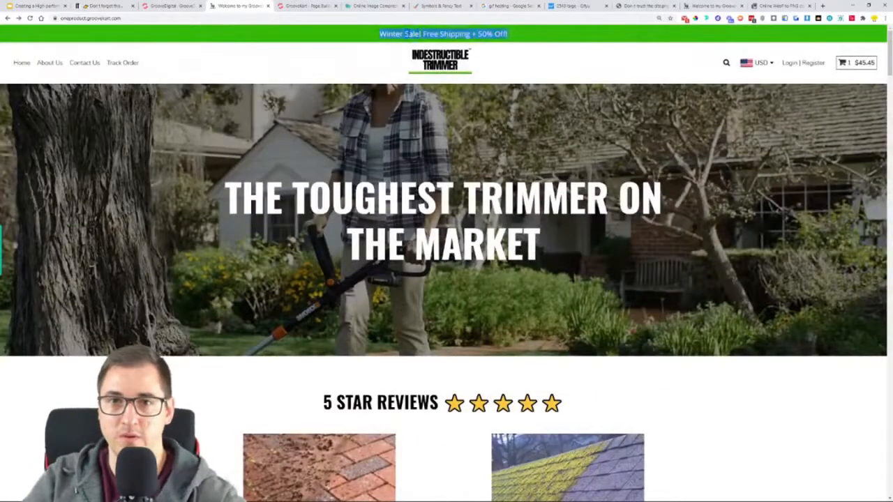
pyautogui.hotkey('ctrl', 'Tab')
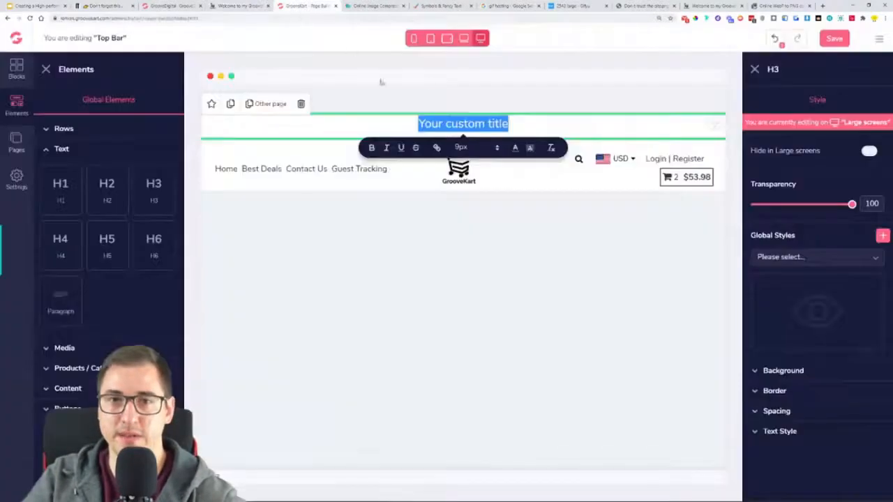
pyautogui.hotkey('ctrl', 'v')
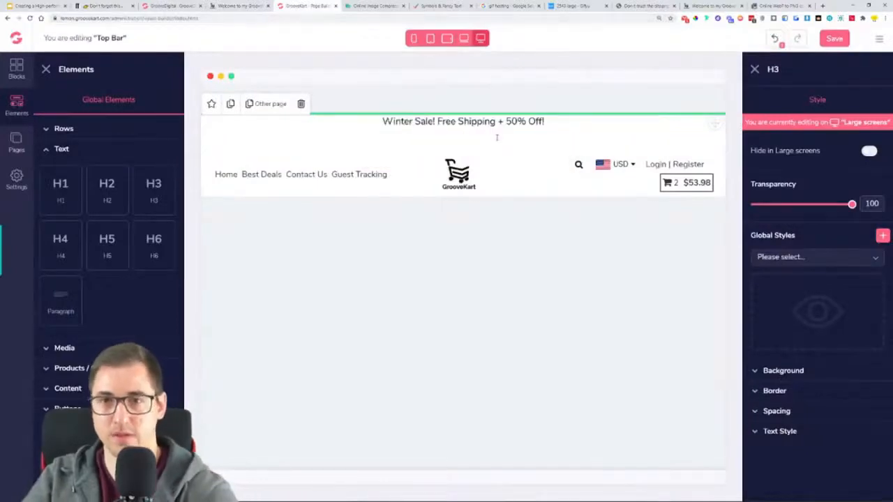
# Set the heading's font to Open Sans and its text color to white (#FFFFFF)
pyautogui.click(801, 430)
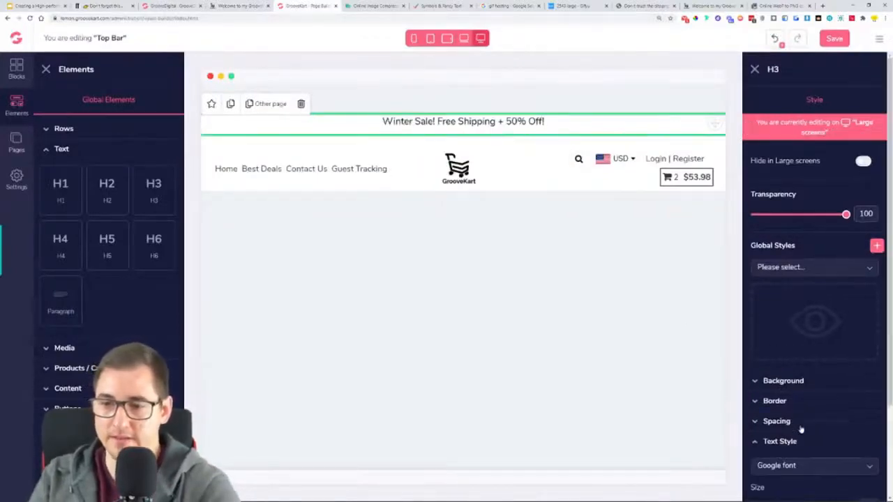
pyautogui.scroll(-3, 802, 418)
pyautogui.click(806, 354)
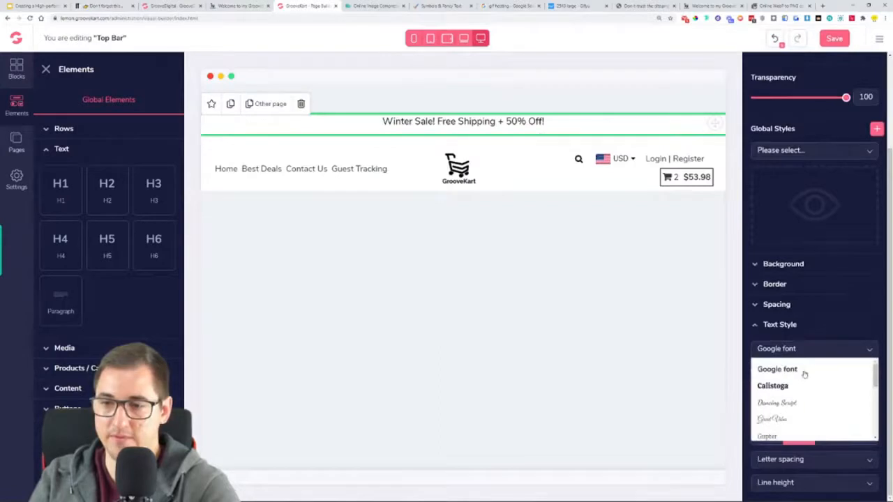
pyautogui.scroll(-5, 806, 397)
pyautogui.click(795, 411)
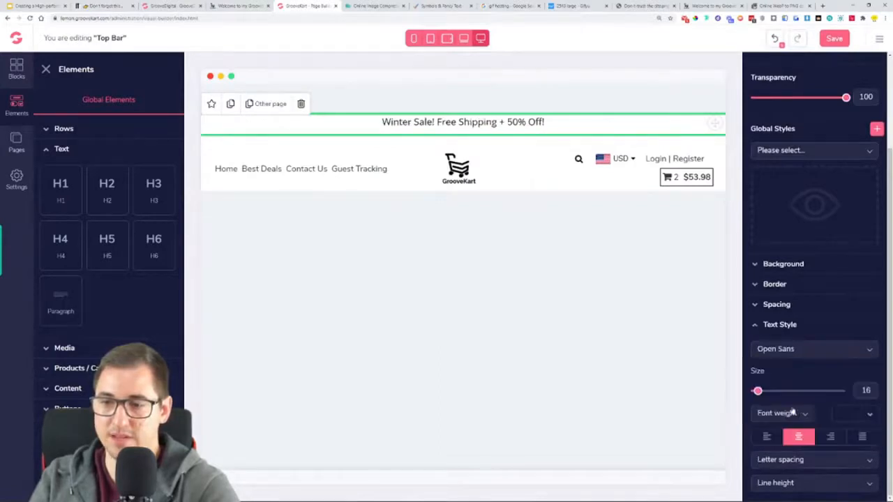
pyautogui.click(867, 424)
pyautogui.click(760, 462)
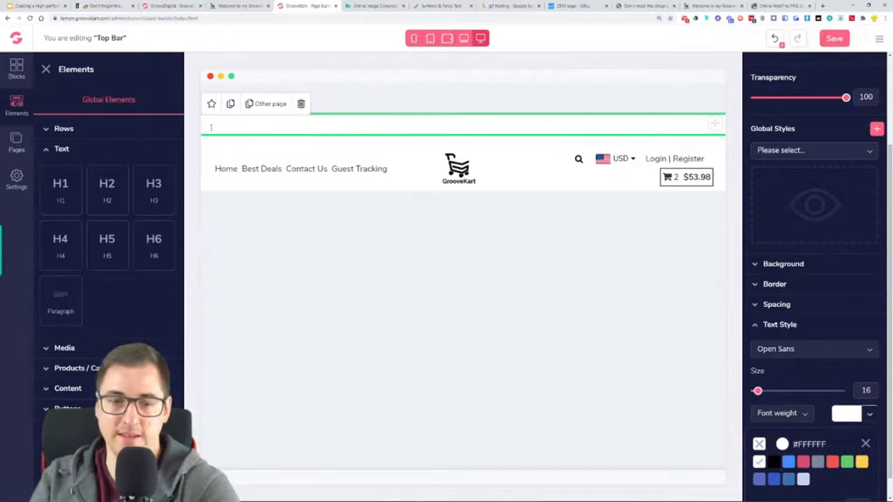
# Open the custom color picker for the heading's background color
pyautogui.click(783, 265)
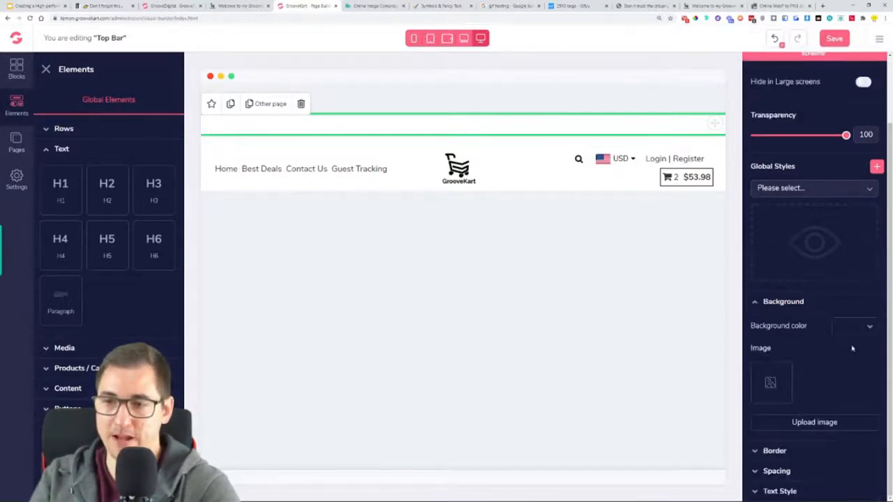
pyautogui.click(865, 328)
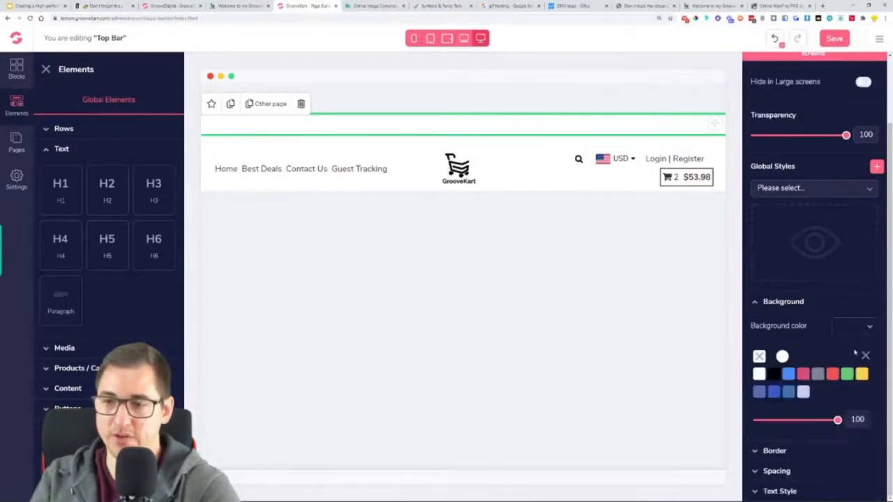
pyautogui.click(782, 357)
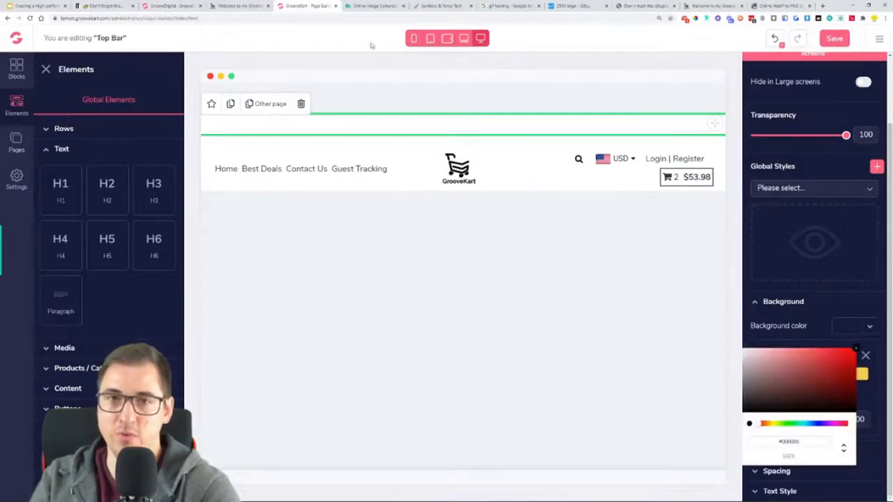
# Sample the green of the reference page's announcement bar with the ColorPick eyedropper and copy its hex code
pyautogui.click(241, 6)
pyautogui.click(623, 61)
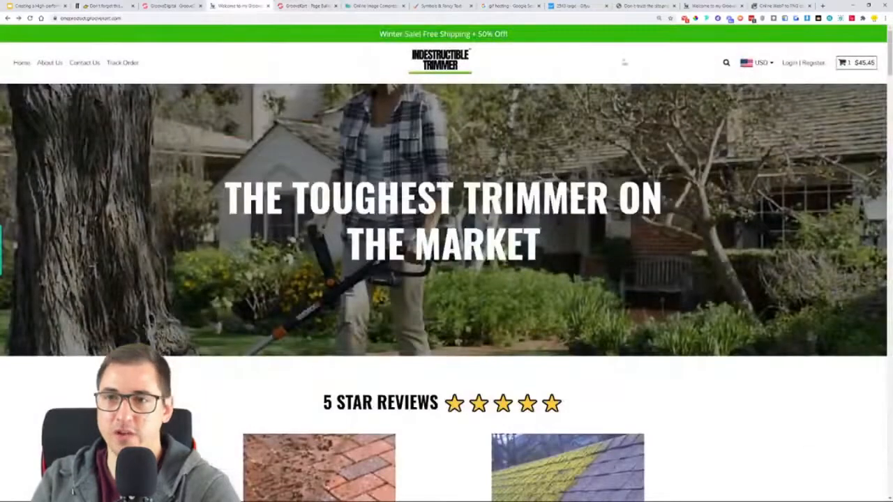
pyautogui.click(705, 19)
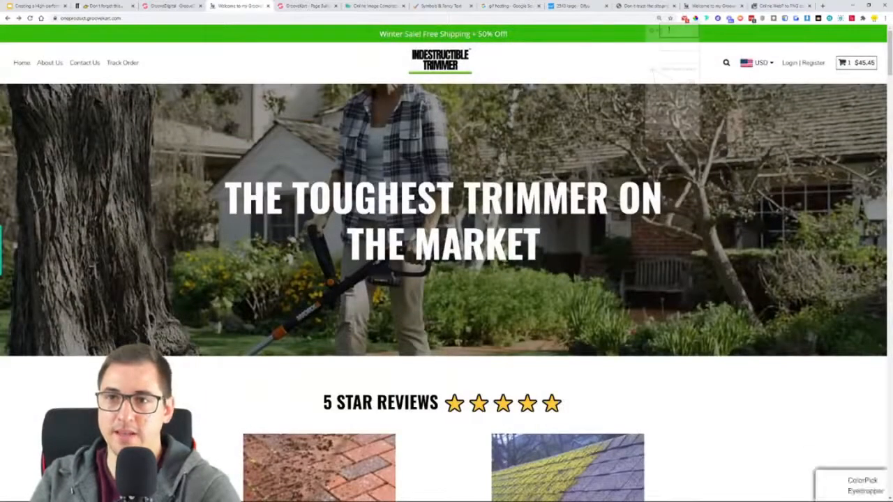
pyautogui.click(589, 33)
pyautogui.rightClick(608, 46)
pyautogui.click(623, 52)
pyautogui.click(673, 49)
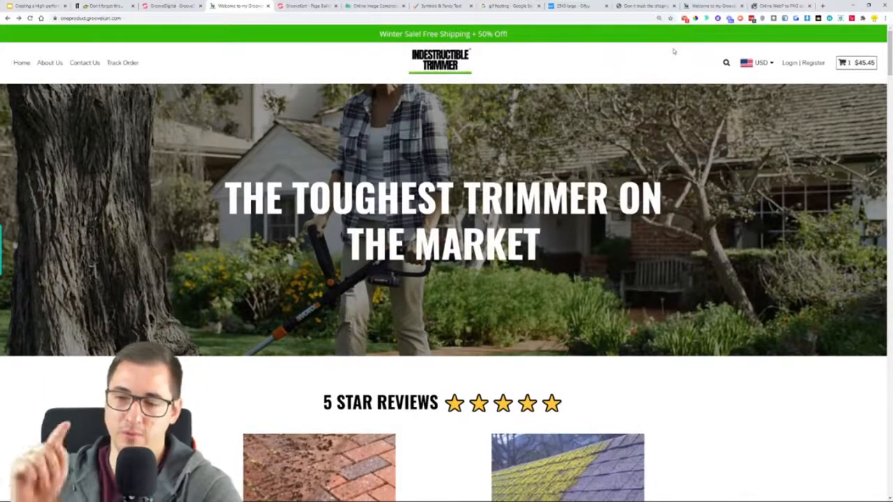
pyautogui.click(695, 19)
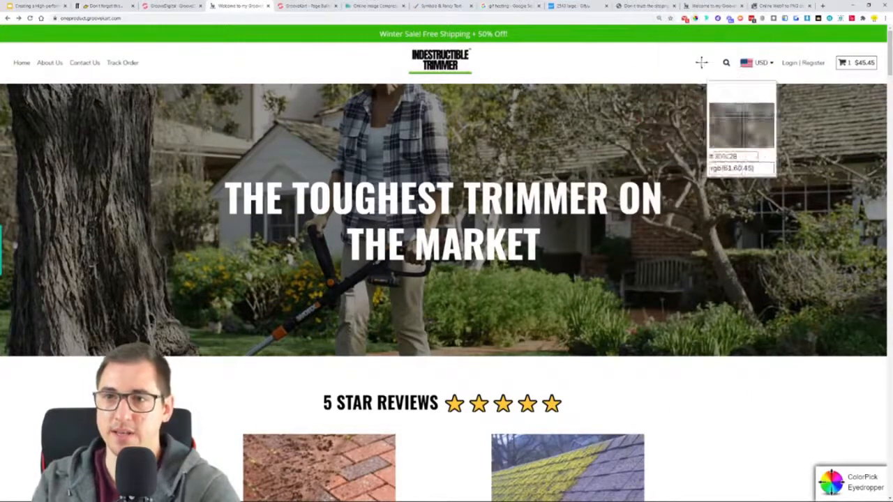
pyautogui.click(664, 36)
pyautogui.rightClick(680, 46)
pyautogui.click(702, 49)
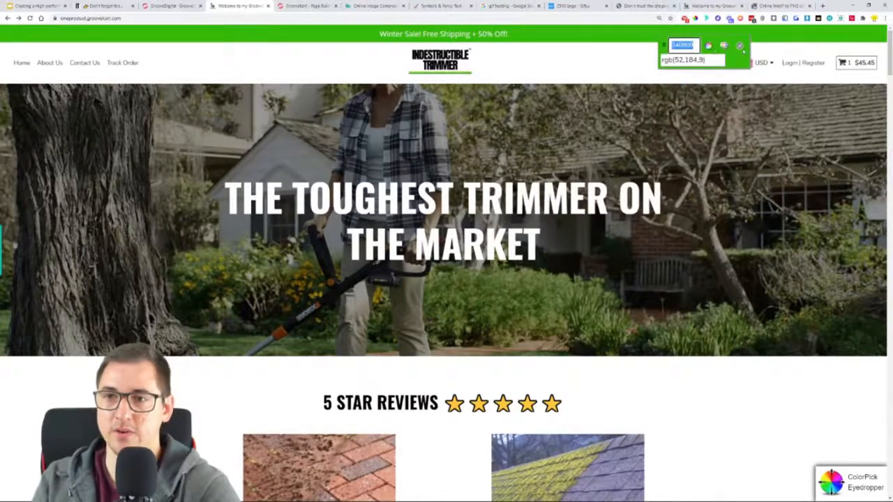
pyautogui.click(740, 46)
# Set the Top Bar heading's background color to the copied green #34B809 in the page builder
pyautogui.click(321, 6)
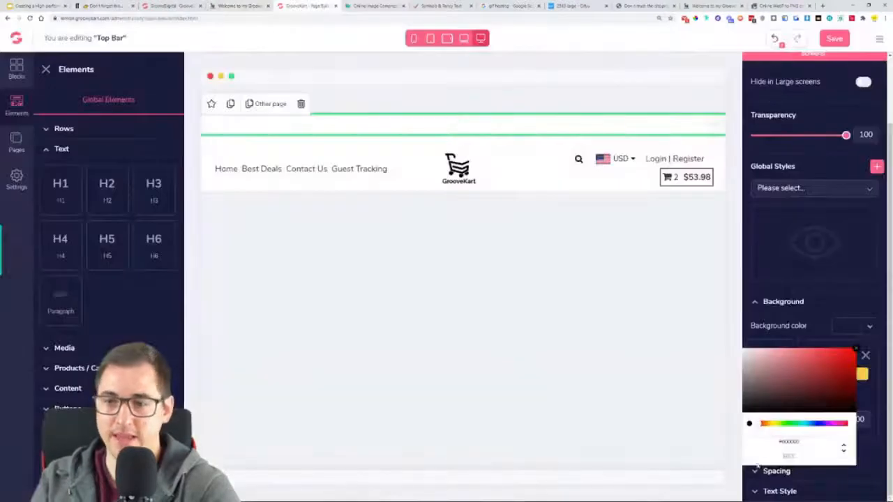
pyautogui.tripleClick(789, 441)
pyautogui.hotkey('ctrl', 'v')
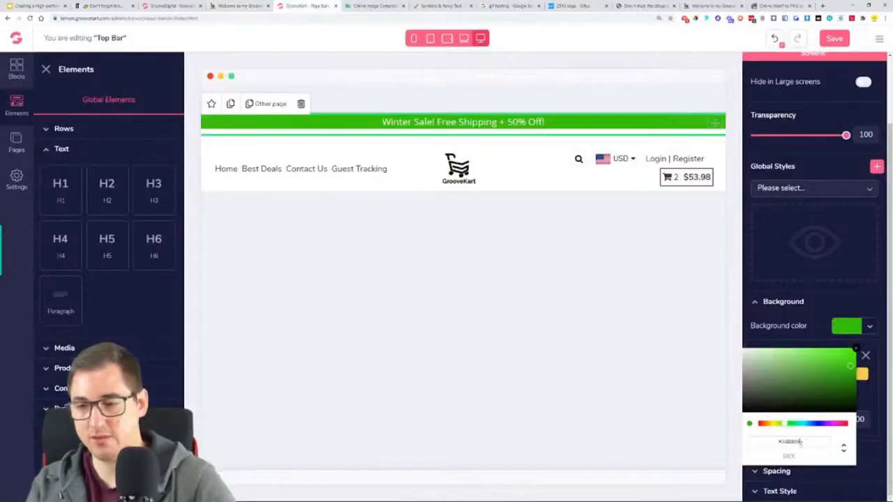
pyautogui.click(855, 349)
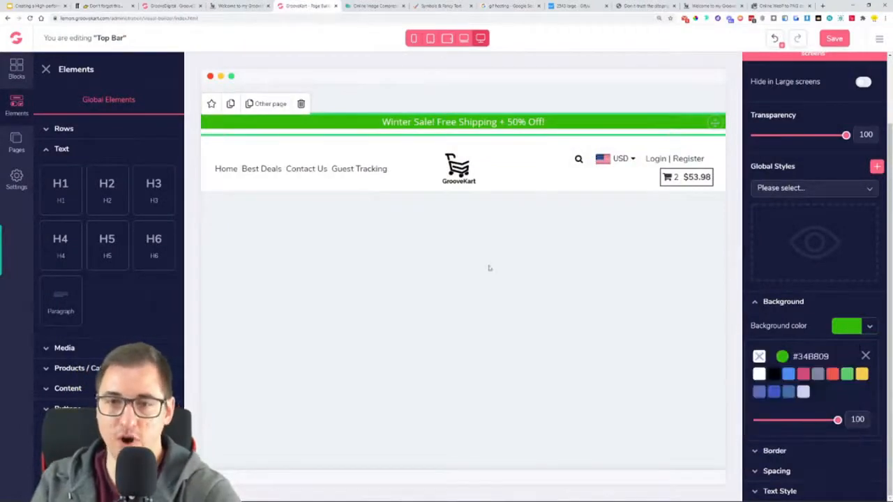
pyautogui.click(865, 356)
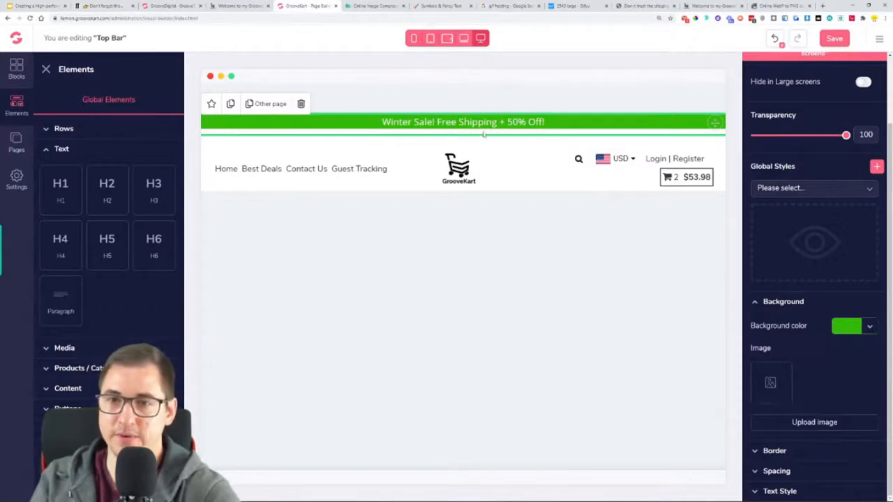
# Set the heading's bottom margin to 0 and add padding above and below its text
pyautogui.click(795, 474)
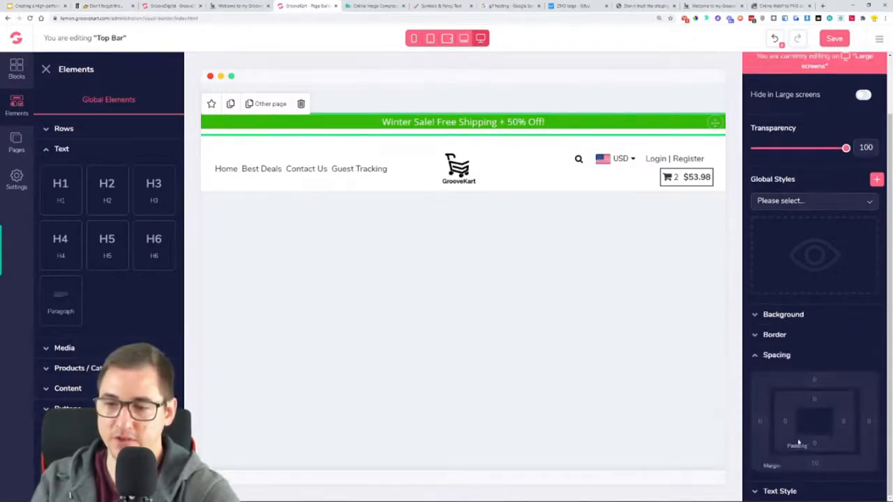
pyautogui.click(816, 464)
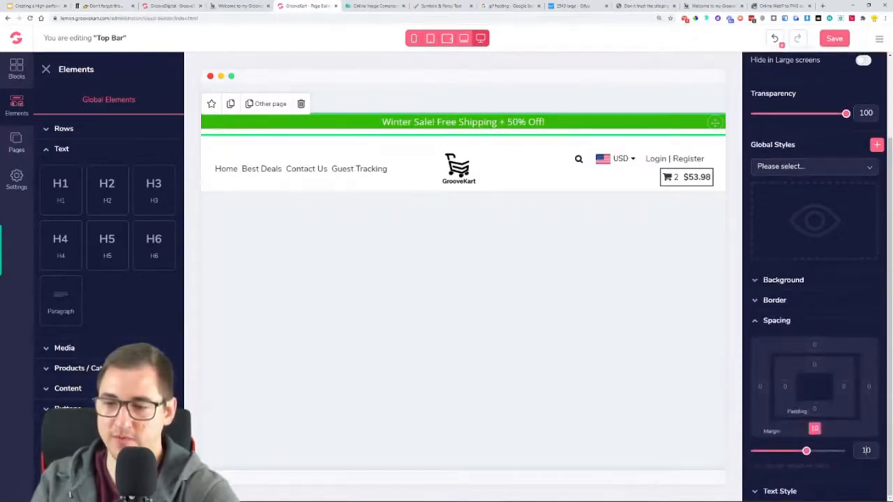
pyautogui.press('BackSpace')
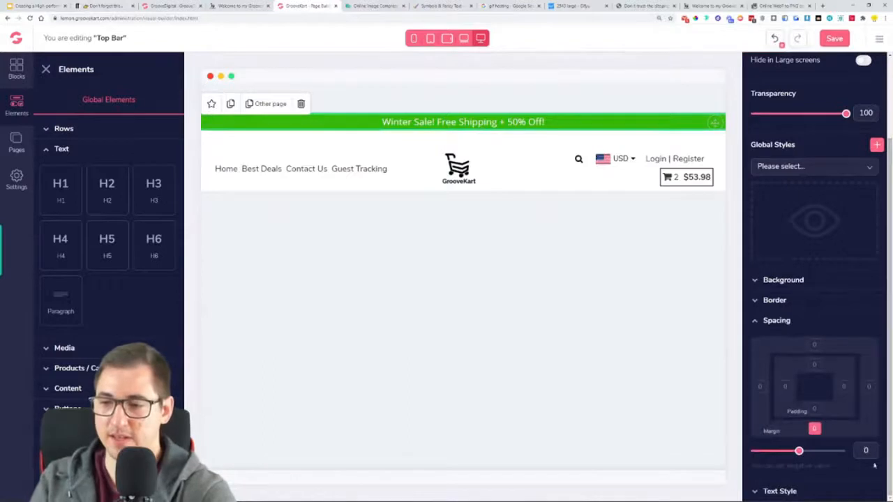
pyautogui.click(812, 412)
pyautogui.moveTo(752, 463); pyautogui.dragTo(764, 475)
pyautogui.click(780, 334)
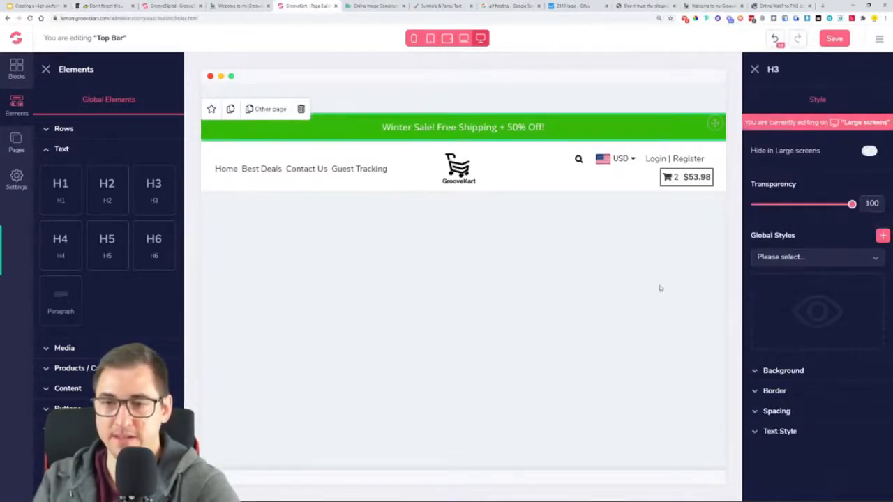
# Save the Top Bar and check the new announcement bar on the reloaded live store page
pyautogui.click(831, 41)
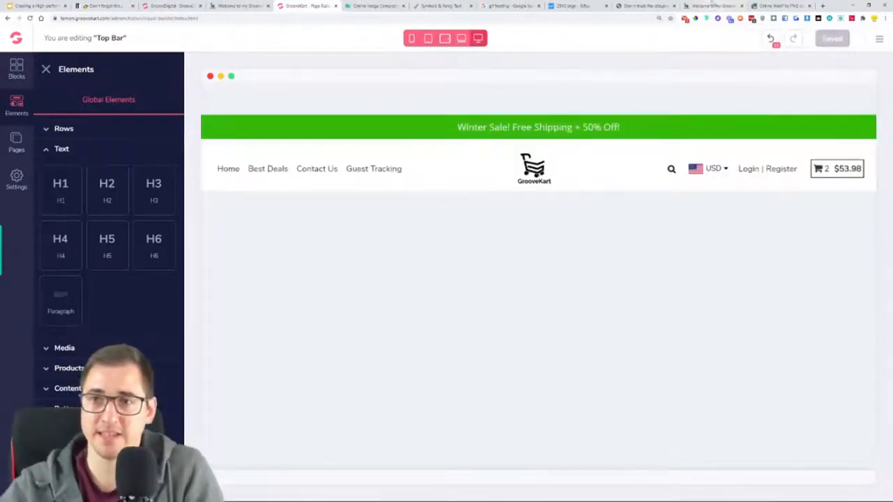
pyautogui.click(713, 5)
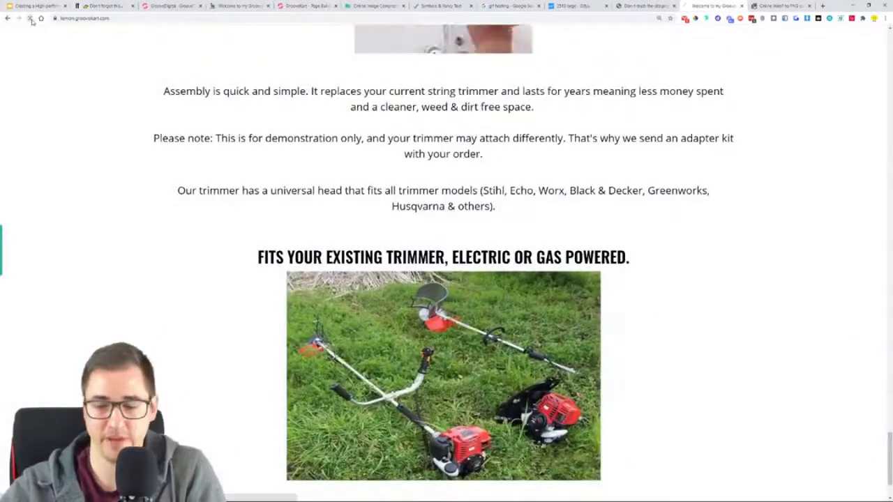
pyautogui.click(30, 18)
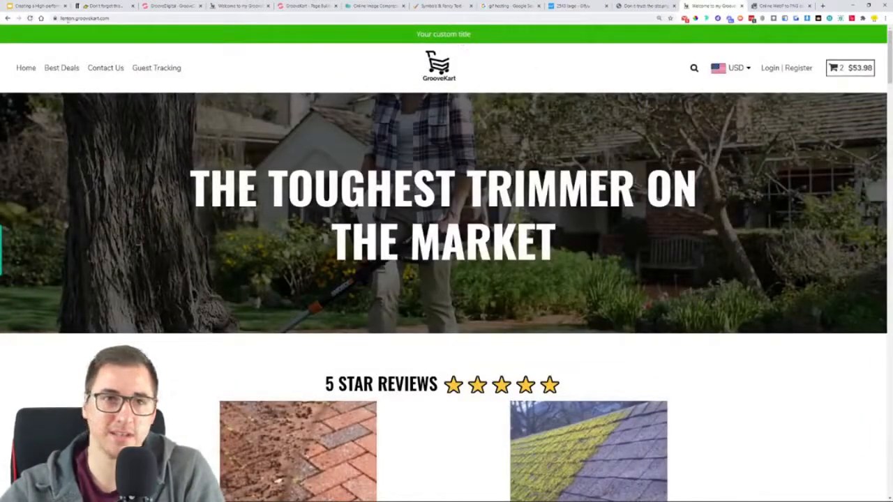
pyautogui.click(30, 19)
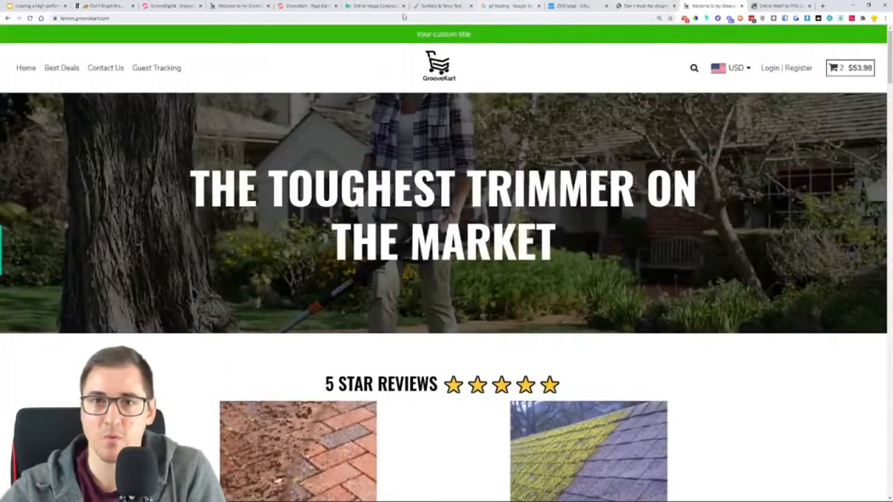
# Copy the Top Bar heading's text and paste it into the browser's address bar to strip its formatting
pyautogui.click(308, 5)
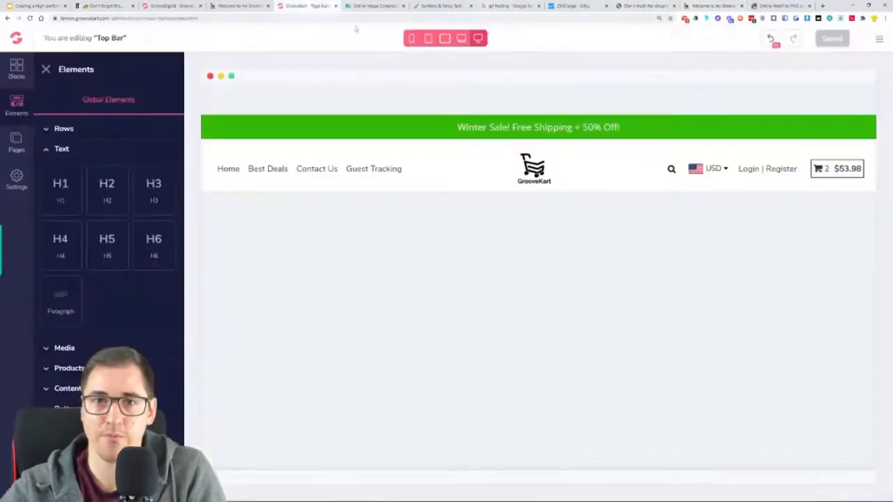
pyautogui.click(562, 121)
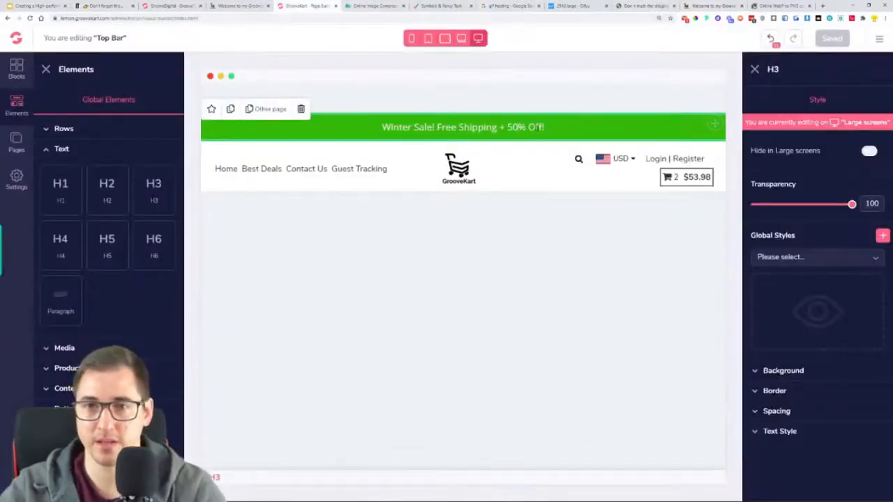
pyautogui.moveTo(517, 127); pyautogui.dragTo(347, 127)
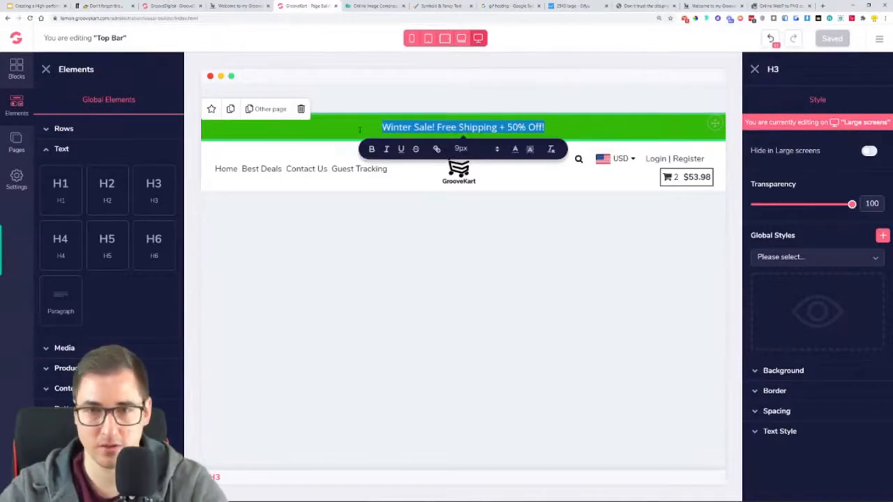
pyautogui.click(516, 6)
pyautogui.click(431, 19)
pyautogui.hotkey('ctrl', 'v')
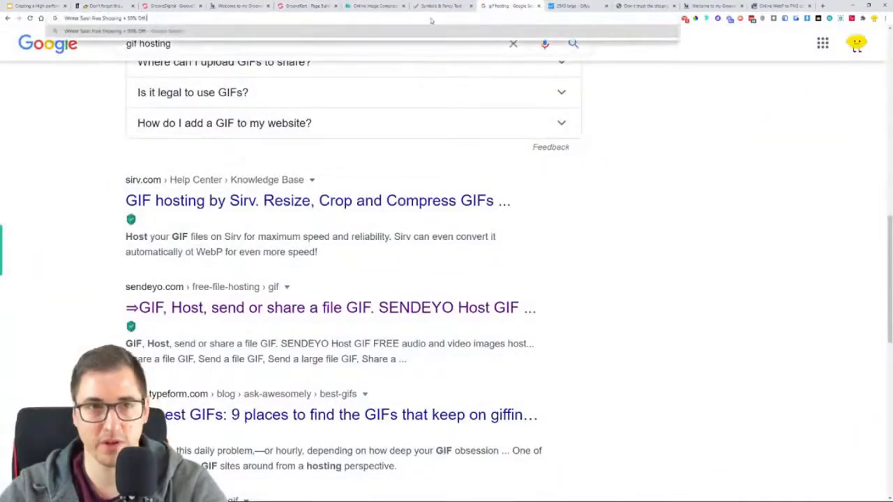
# Re-enter the announcement as plain text "Winter Sale! Free Shipping + 50% Off!", save the Top Bar, and check it on the reloaded live store
pyautogui.click(307, 6)
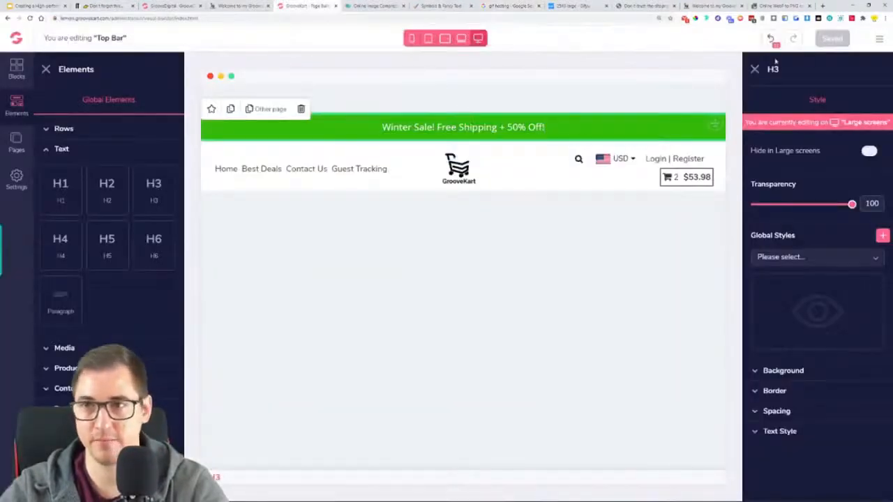
pyautogui.press('BackSpace')
pyautogui.write('!')
pyautogui.click(829, 39)
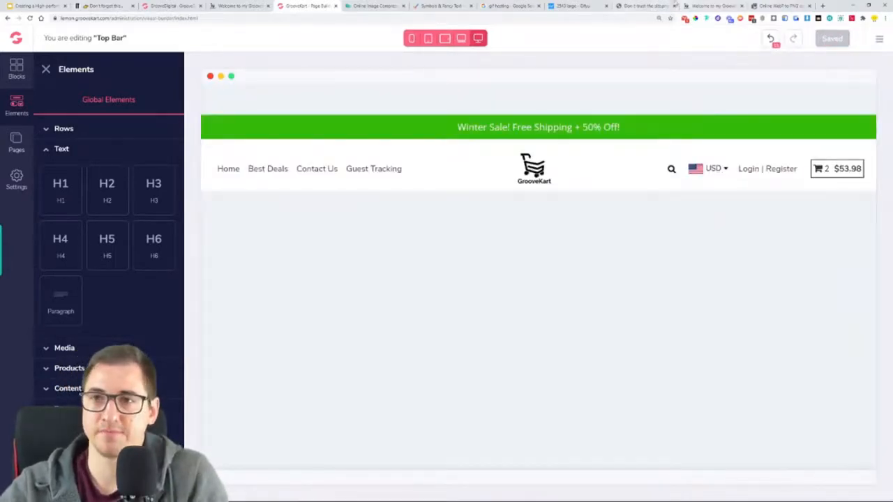
pyautogui.click(687, 5)
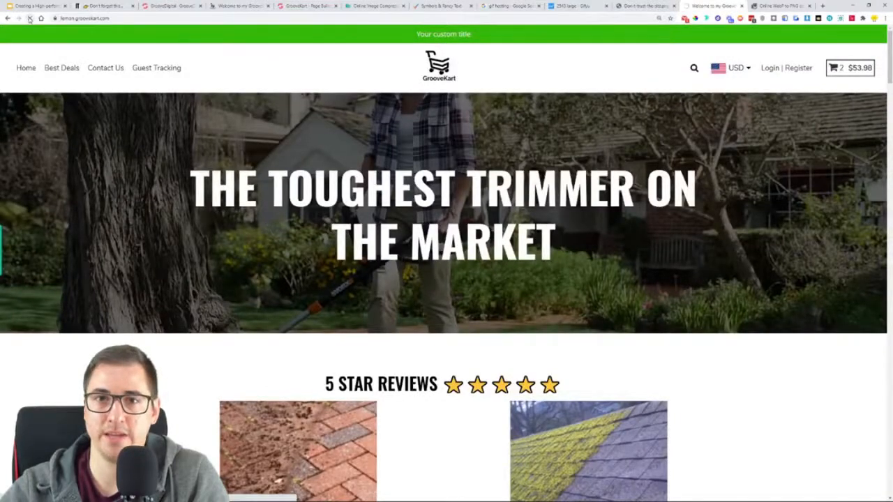
pyautogui.click(29, 18)
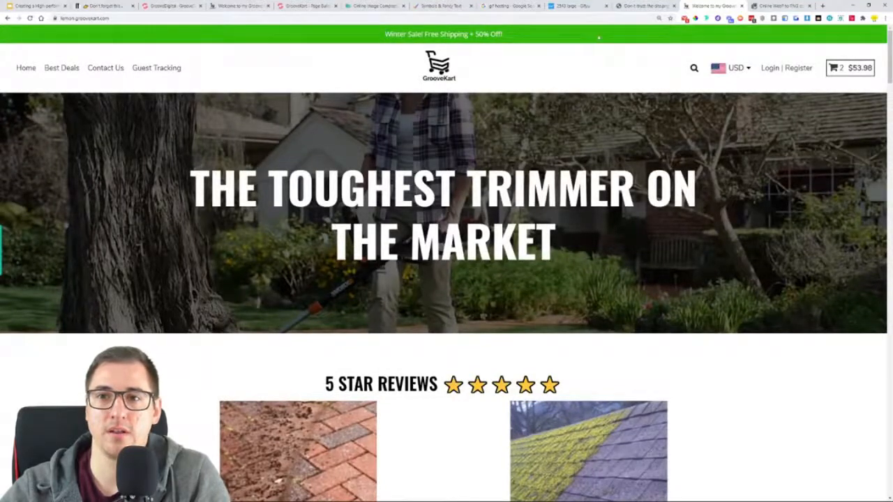
# Select the live announcement text and paste it into the address bar of the Google results page as plain text
pyautogui.moveTo(353, 39); pyautogui.dragTo(492, 39)
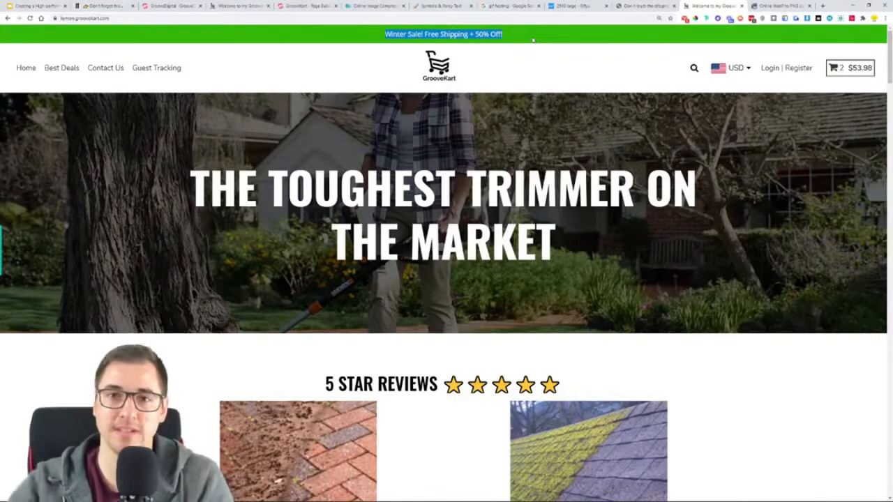
pyautogui.click(502, 5)
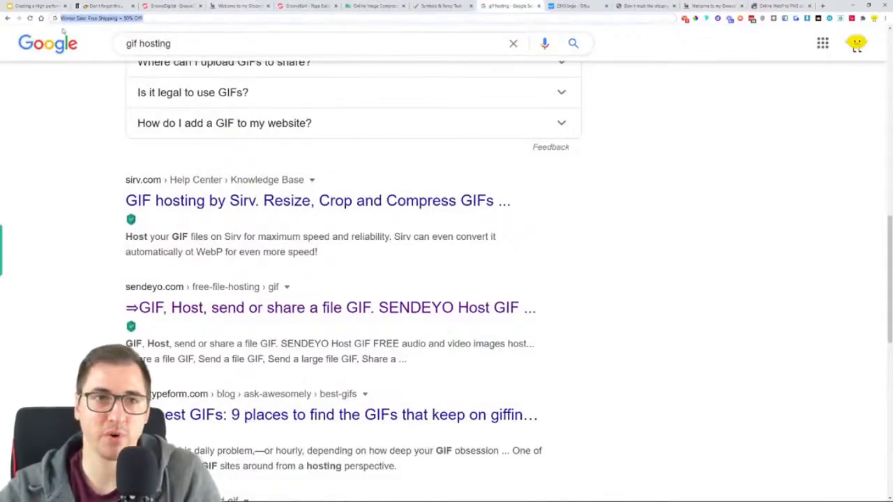
pyautogui.hotkey('ctrl', 'v')
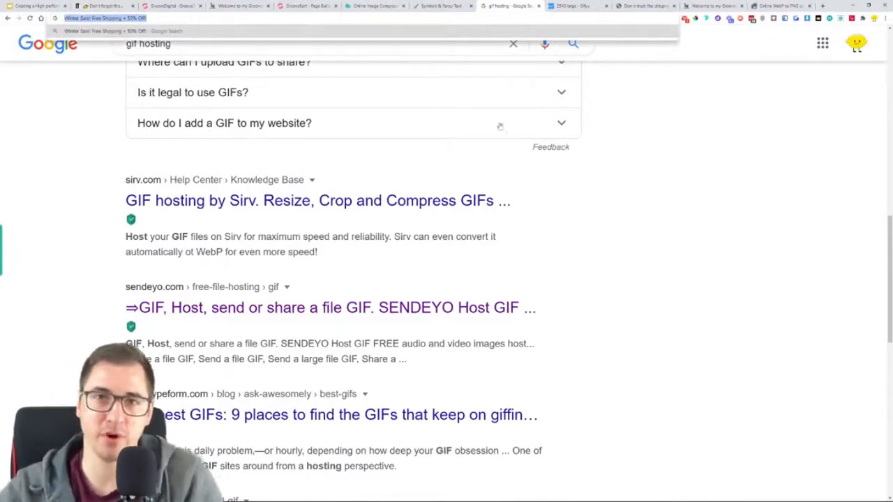
pyautogui.click(644, 130)
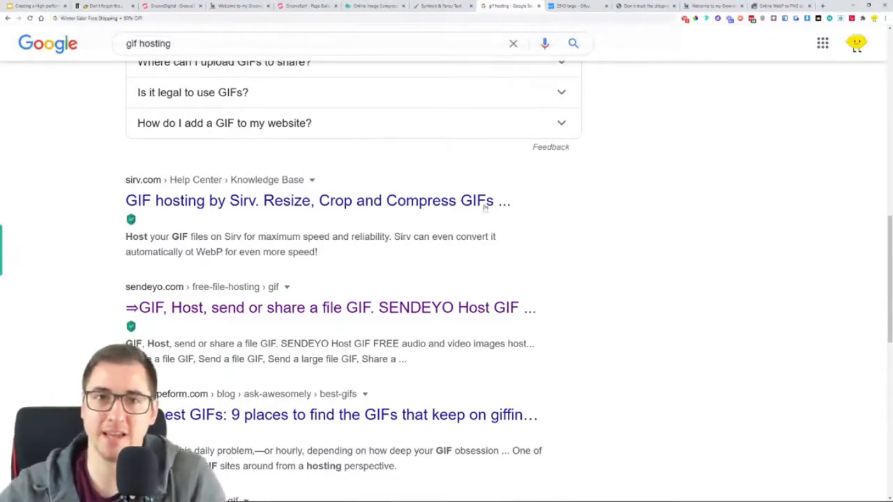
# Return to the page builder and open the Homepage for editing
pyautogui.click(324, 5)
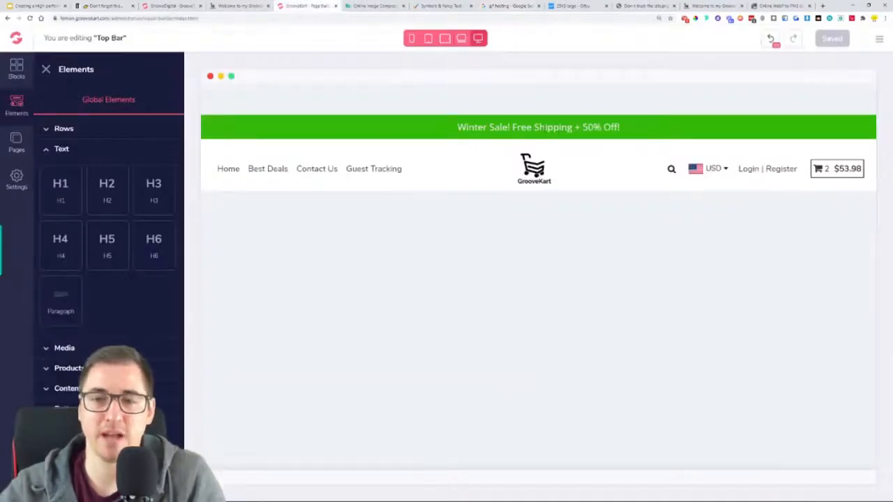
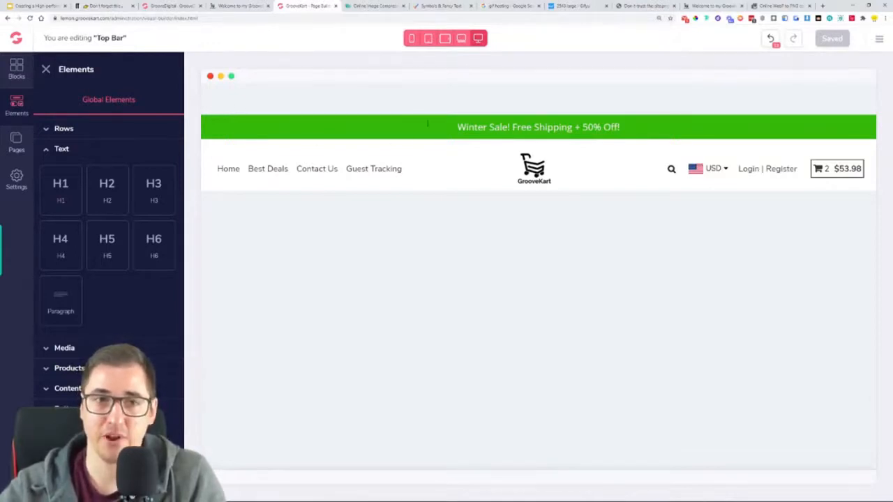
pyautogui.click(16, 143)
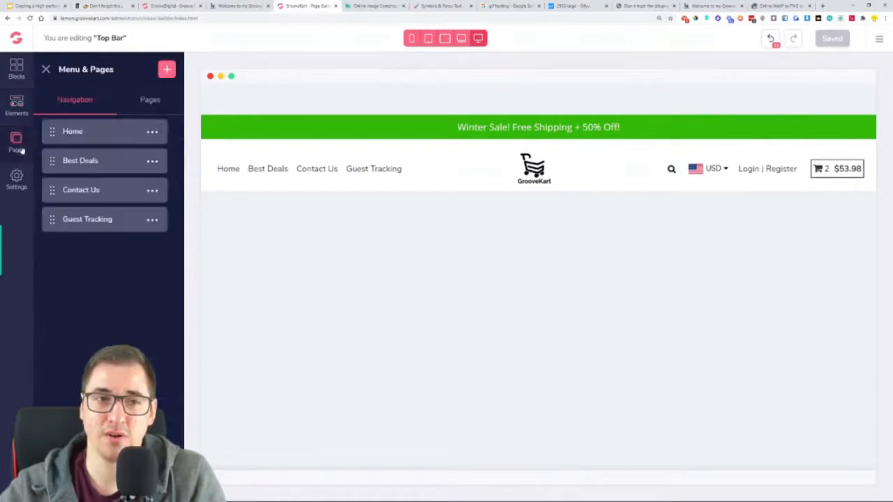
pyautogui.click(158, 103)
pyautogui.click(104, 138)
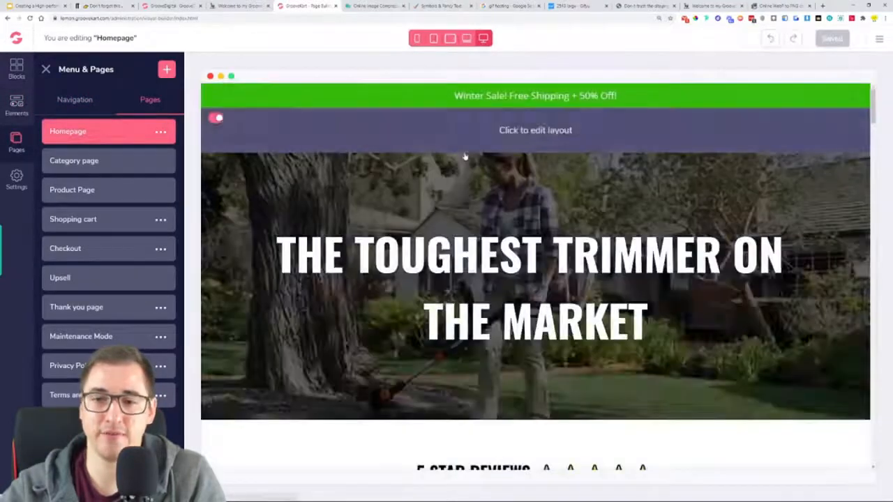
# Examine the reference page's green footer, including its three columns, copyright line and payment icons
pyautogui.click(237, 5)
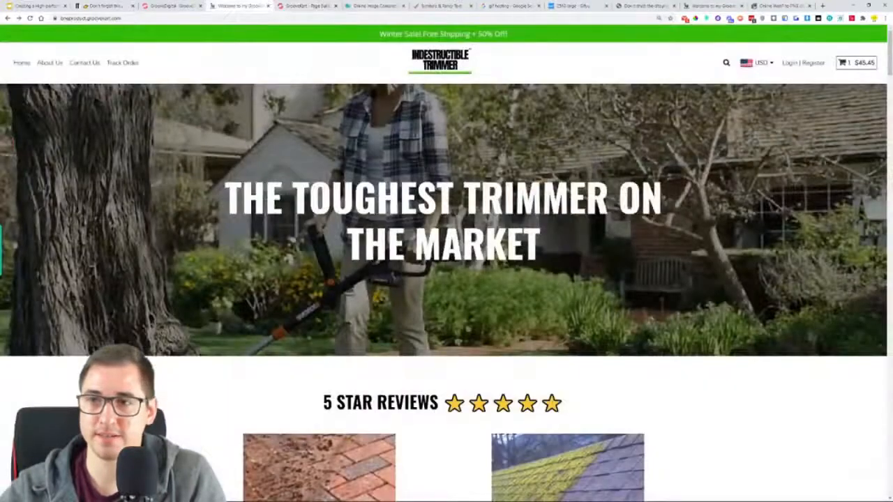
pyautogui.moveTo(889, 43); pyautogui.dragTo(845, 398)
pyautogui.scroll(-15, 845, 398)
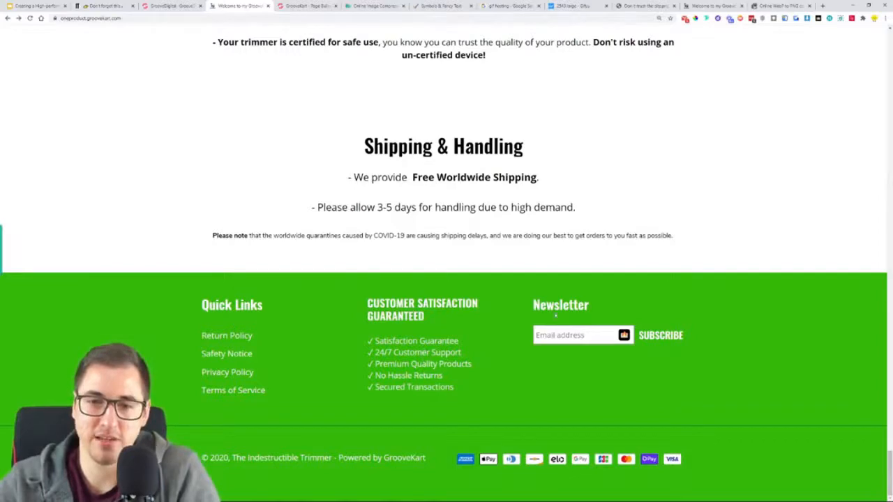
pyautogui.moveTo(268, 458); pyautogui.dragTo(540, 430)
pyautogui.click(331, 467)
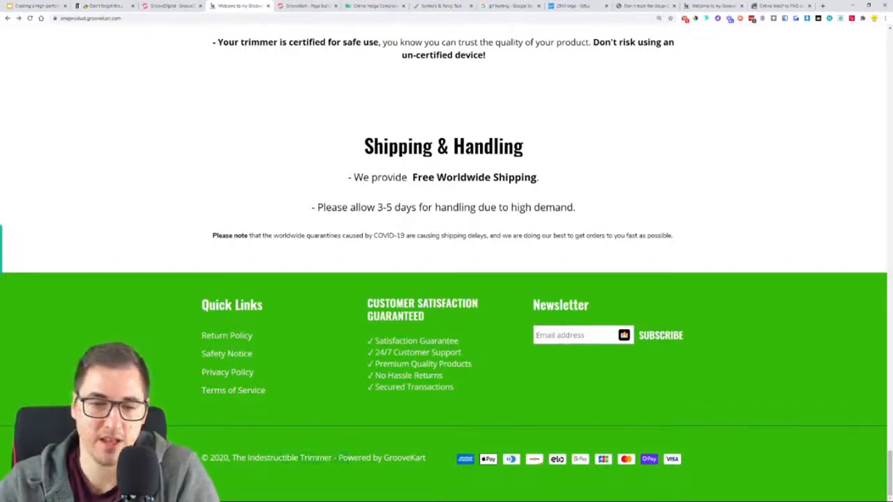
pyautogui.moveTo(427, 458); pyautogui.dragTo(393, 458)
pyautogui.click(245, 461)
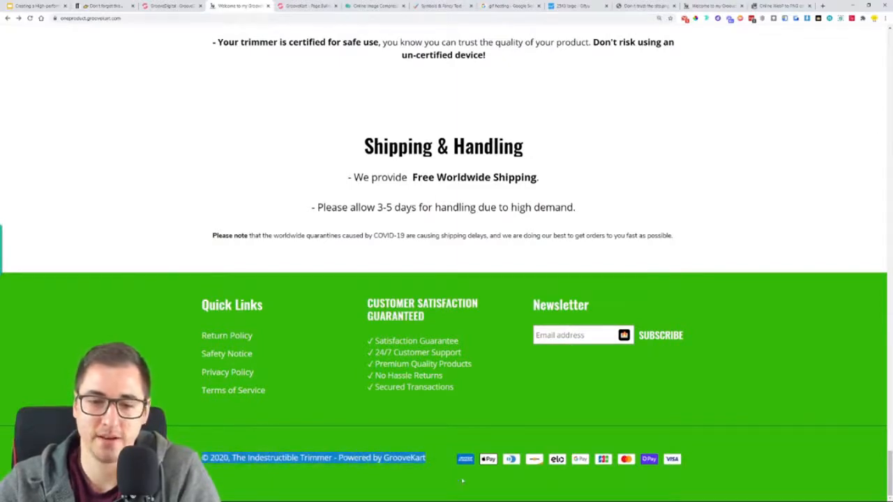
pyautogui.moveTo(498, 457); pyautogui.dragTo(580, 454)
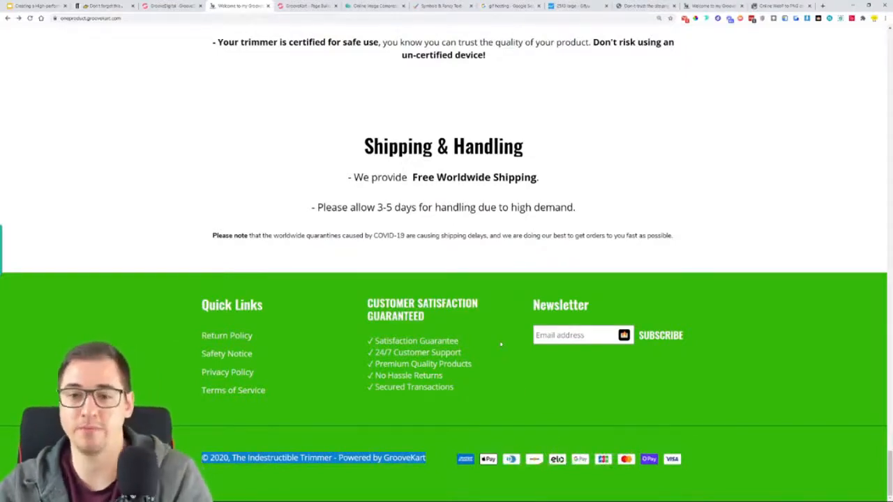
pyautogui.click(500, 383)
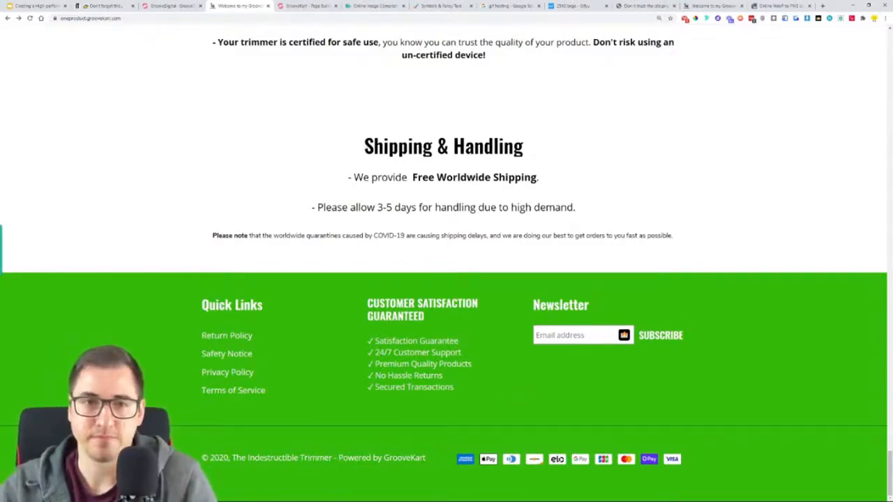
# Open the Footer layout from the homepage in the page builder and delete its existing three-column row
pyautogui.click(320, 5)
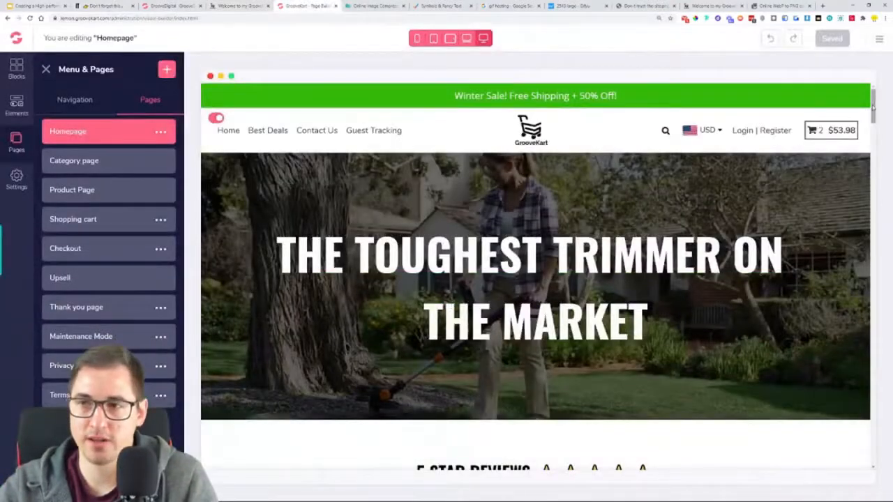
pyautogui.scroll(-20, 516, 413)
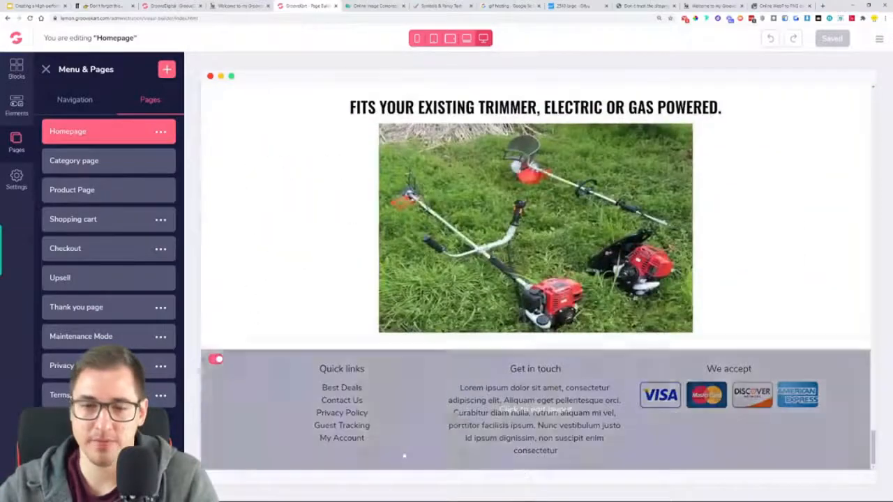
pyautogui.click(535, 412)
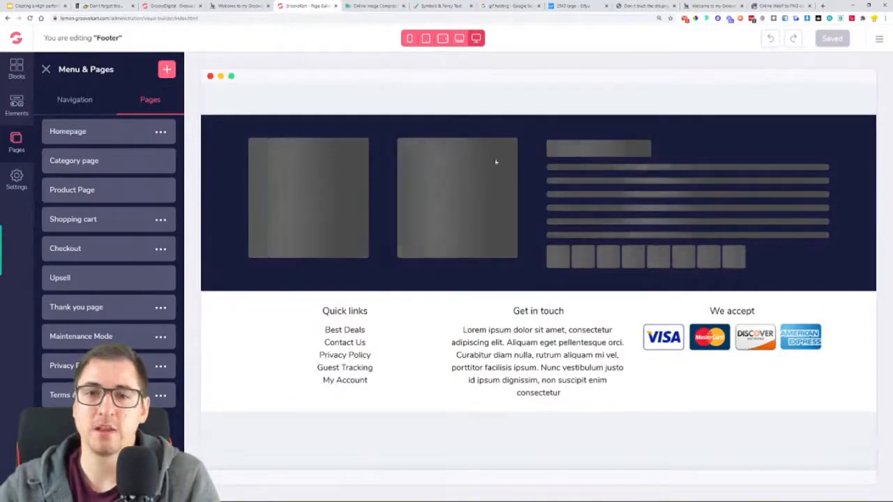
pyautogui.click(46, 69)
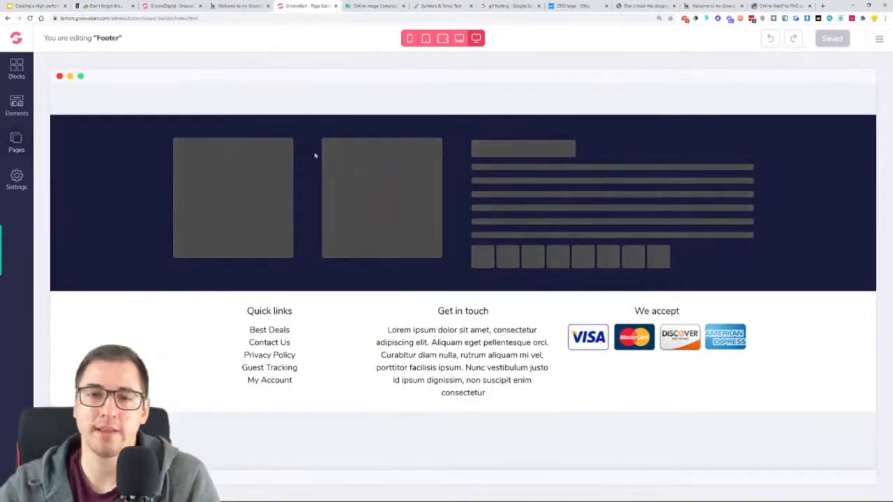
pyautogui.click(244, 309)
pyautogui.click(79, 327)
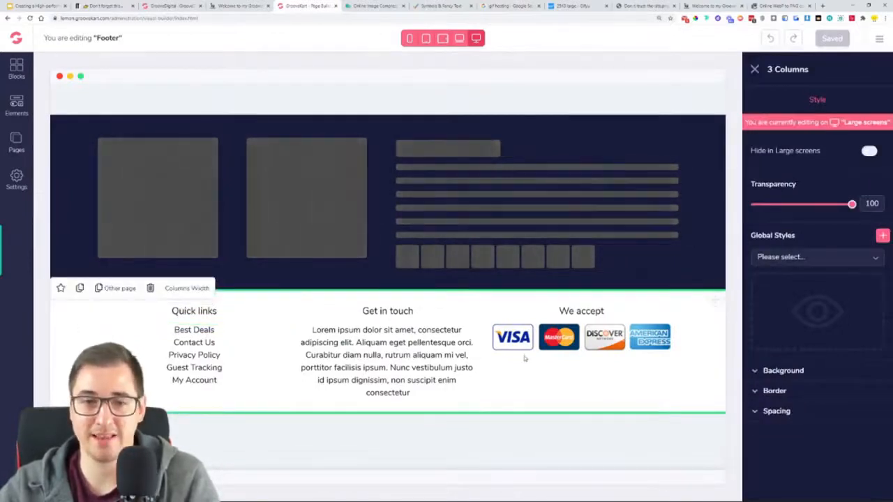
pyautogui.click(150, 288)
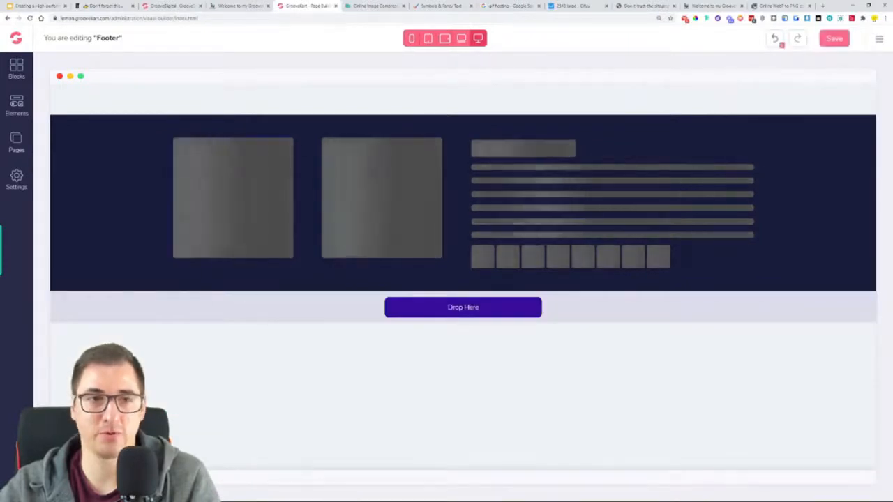
# Add an empty 3 Columns row to the footer
pyautogui.click(13, 104)
pyautogui.click(70, 129)
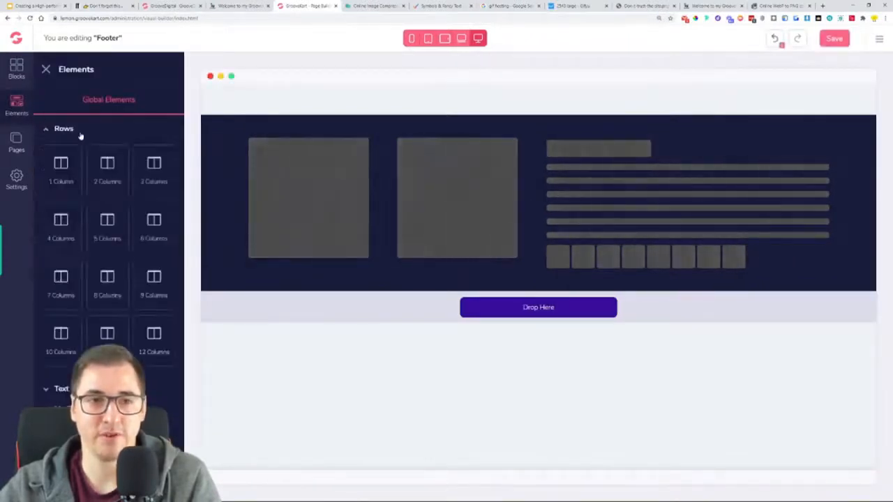
pyautogui.moveTo(349, 288); pyautogui.dragTo(389, 314)
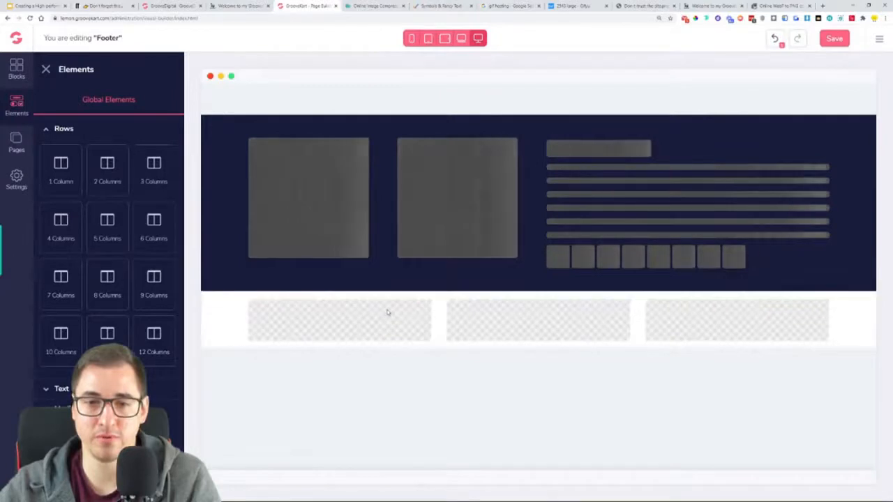
# Add an H4 heading reading "Quick Links" to the footer row's first column, taking the title from the reference page's footer
pyautogui.click(244, 5)
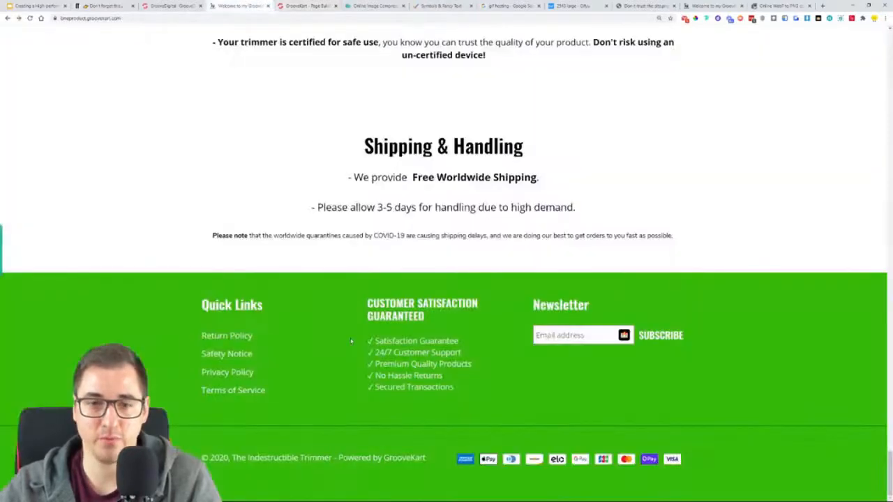
pyautogui.rightClick(236, 307)
pyautogui.click(265, 313)
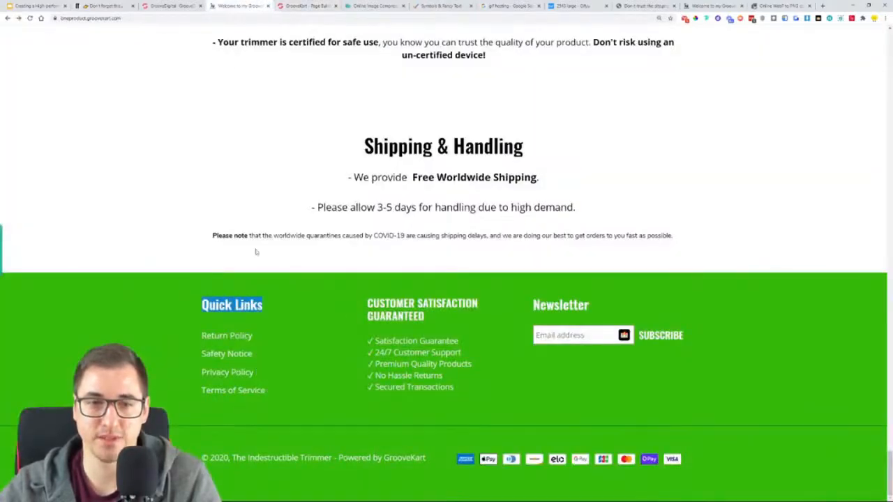
pyautogui.click(307, 5)
pyautogui.click(63, 128)
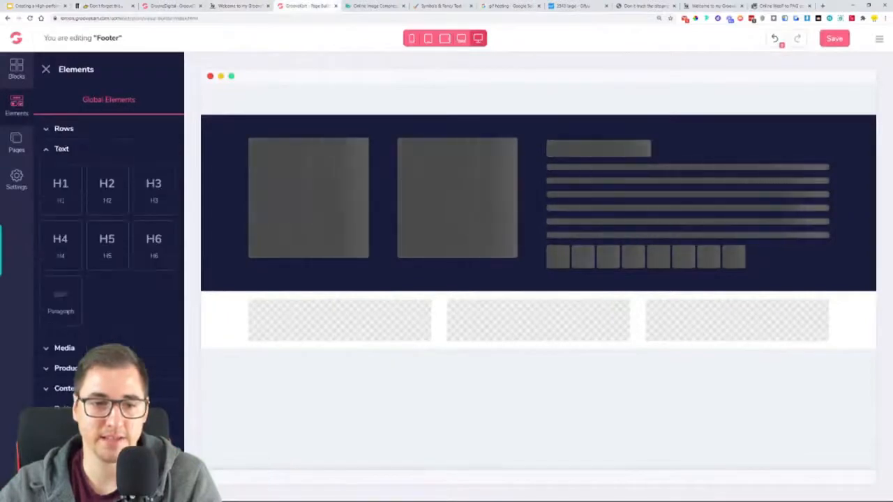
pyautogui.moveTo(77, 230); pyautogui.dragTo(339, 321)
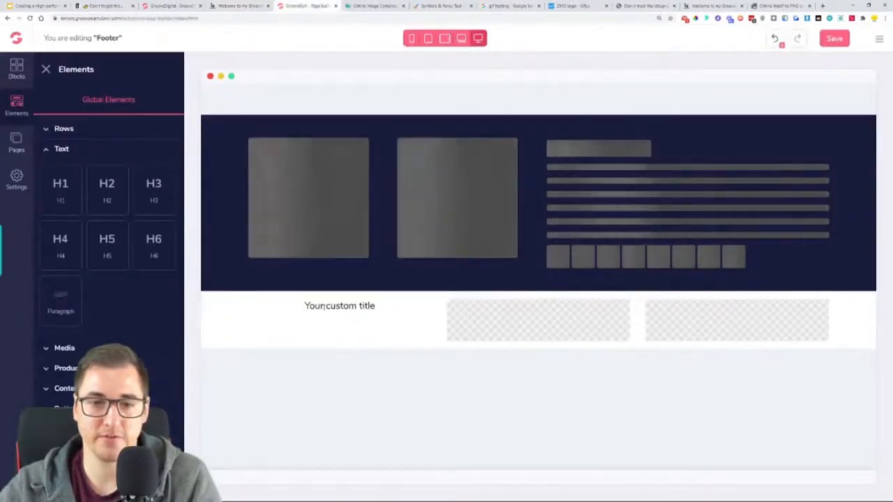
pyautogui.click(293, 305)
pyautogui.write('Quick Links')
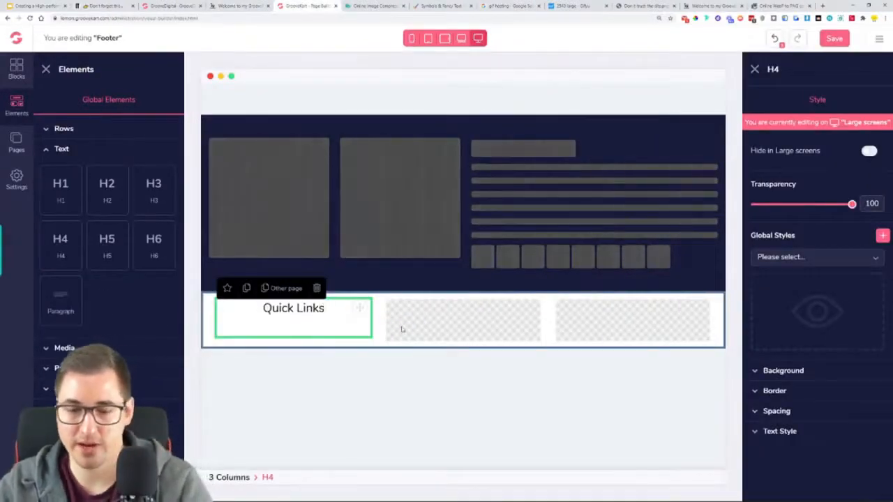
# Style the Quick Links heading with the Oswald font in black, at size 25 and Semi bold weight
pyautogui.click(779, 431)
pyautogui.scroll(-2, 778, 404)
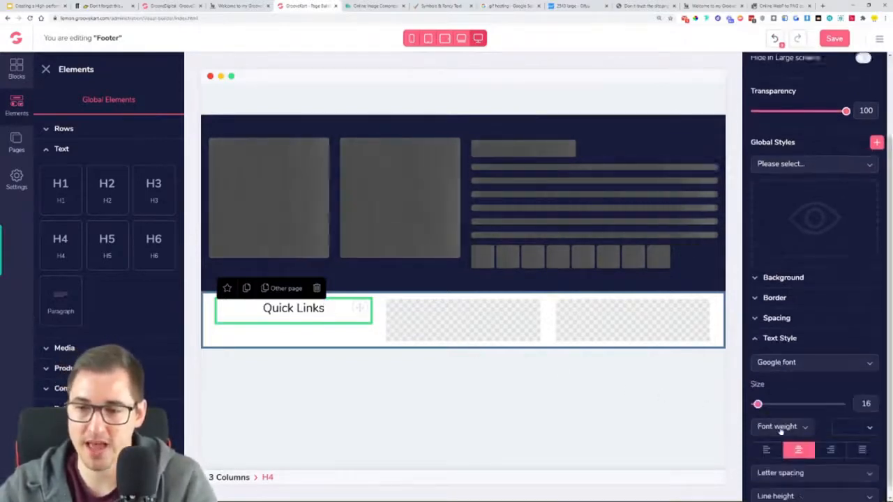
pyautogui.click(776, 349)
pyautogui.scroll(-1, 786, 368)
pyautogui.click(771, 379)
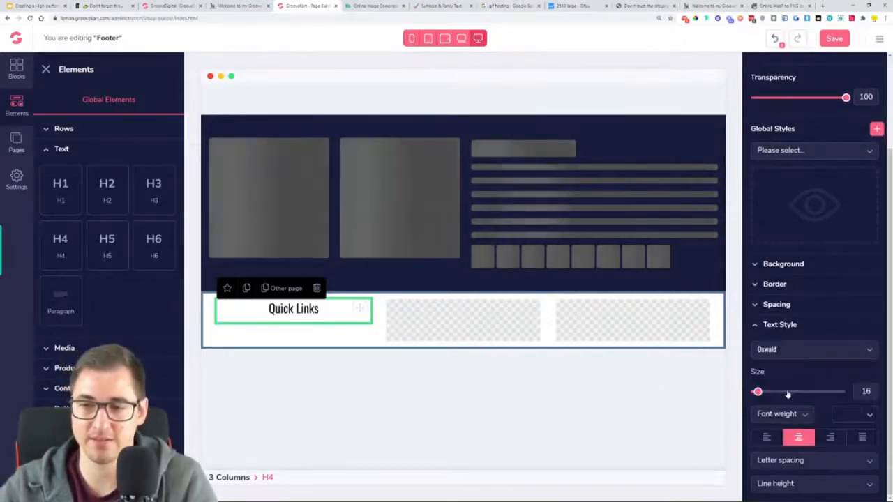
pyautogui.click(853, 417)
pyautogui.click(774, 463)
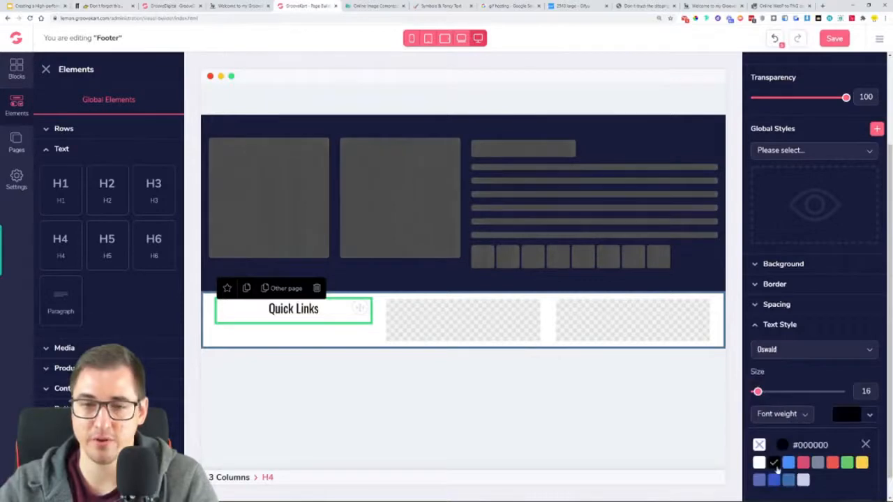
pyautogui.moveTo(760, 395); pyautogui.dragTo(768, 399)
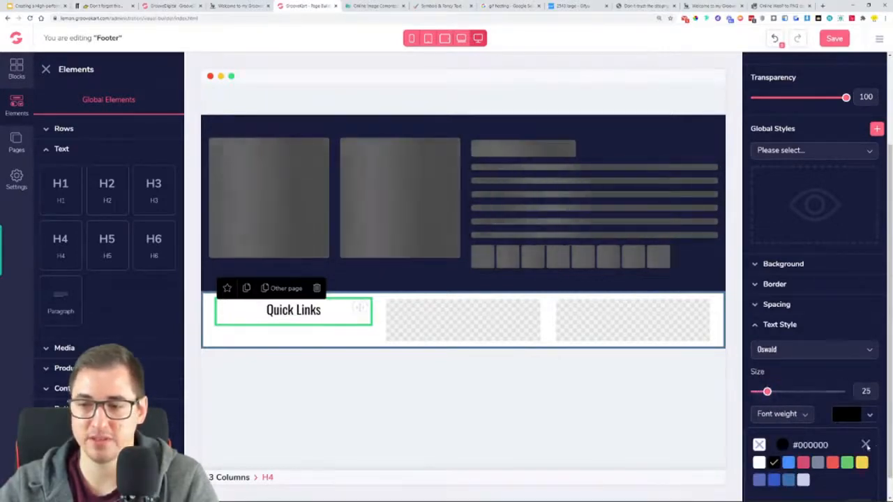
pyautogui.click(864, 445)
pyautogui.click(779, 415)
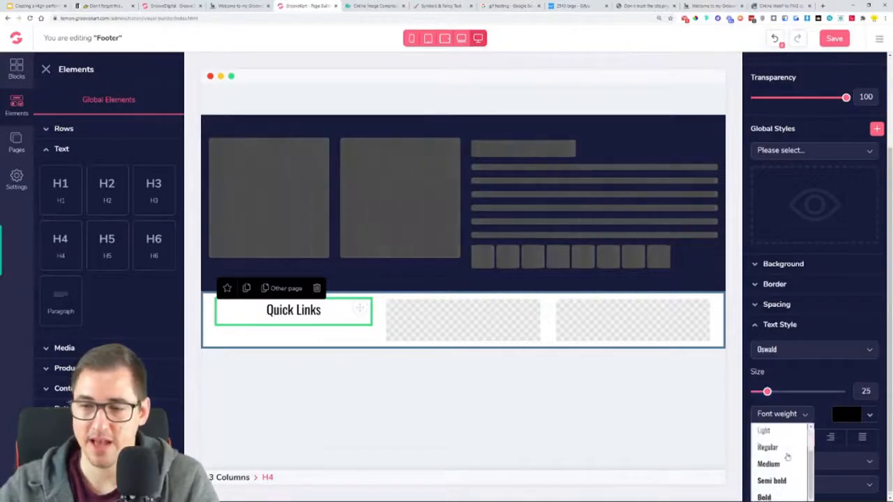
pyautogui.click(775, 480)
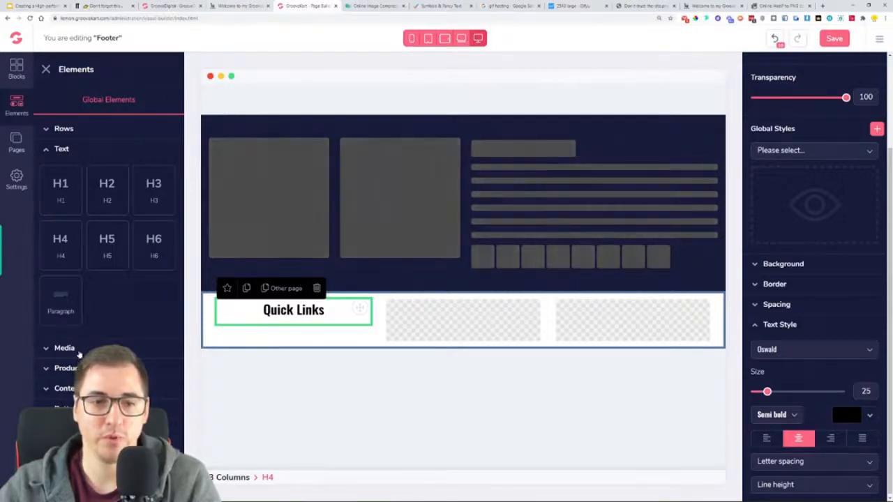
# Add a plain text-link button below the Quick Links heading in the footer row's first column
pyautogui.click(68, 408)
pyautogui.scroll(-5, 66, 367)
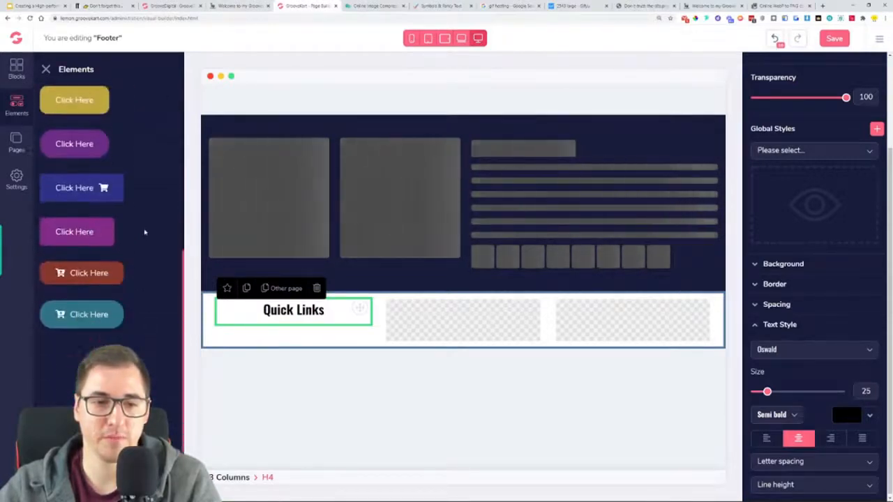
pyautogui.moveTo(67, 367); pyautogui.dragTo(283, 346)
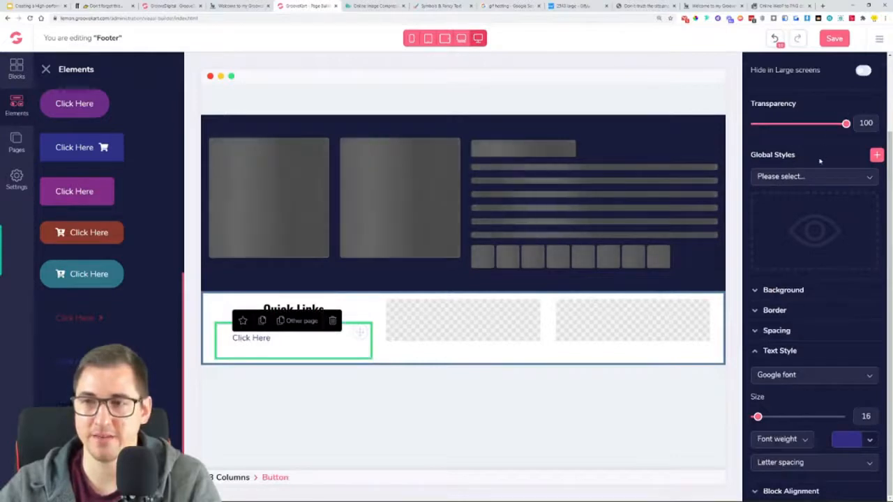
# Label the new link "Return Policy", taking the wording from the reference page's footer
pyautogui.scroll(3, 830, 182)
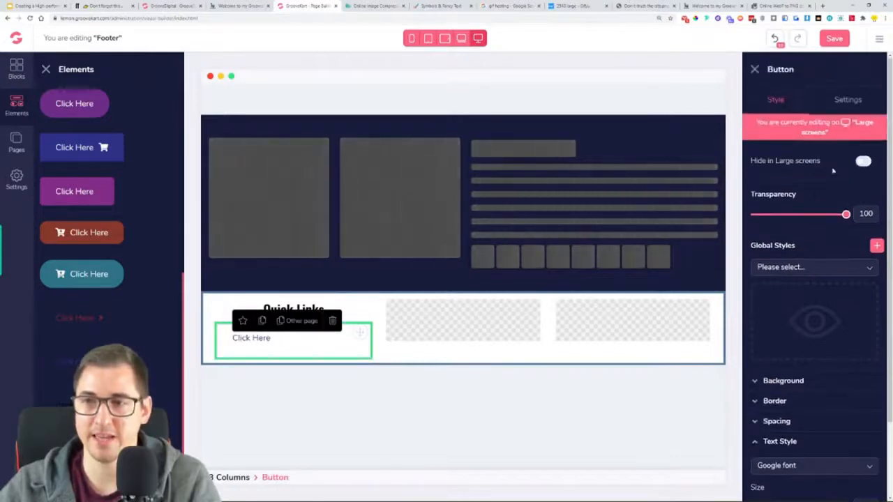
pyautogui.click(849, 100)
pyautogui.click(237, 5)
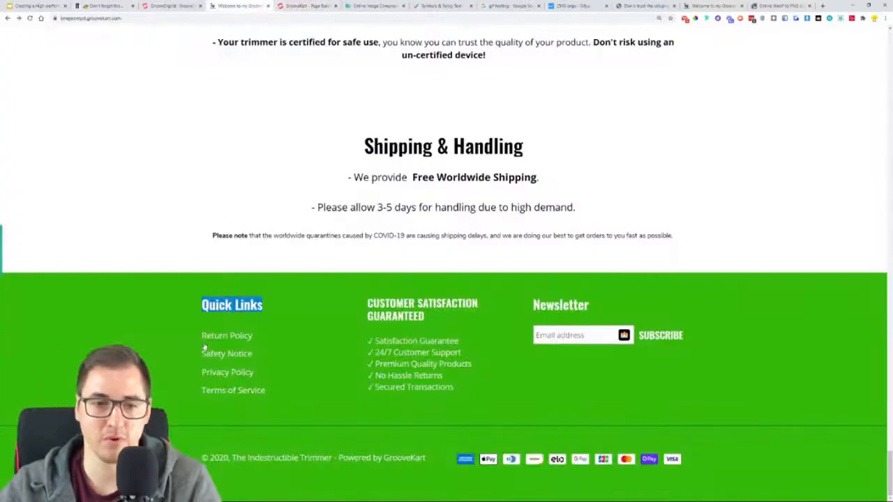
pyautogui.click(305, 5)
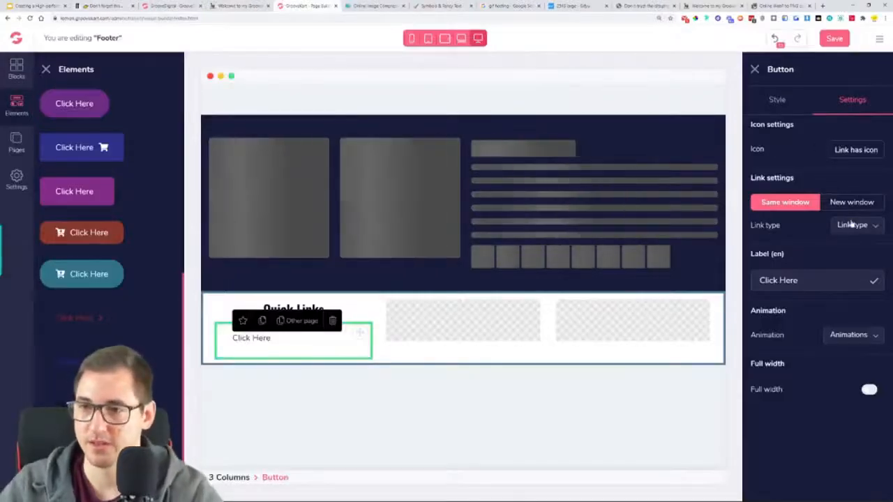
pyautogui.tripleClick(825, 283)
pyautogui.write('rt')
pyautogui.hotkey('ctrl', 'z')
pyautogui.write('R')
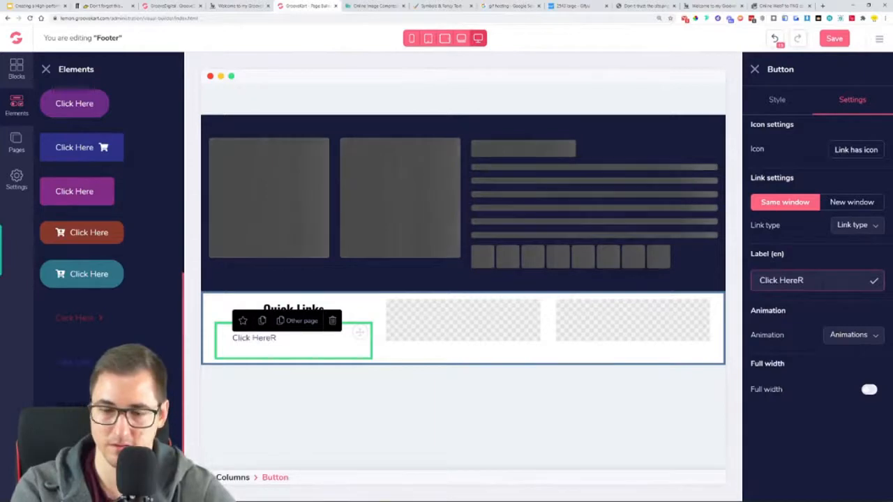
pyautogui.hotkey('ctrl', 'a')
pyautogui.write('Retur')
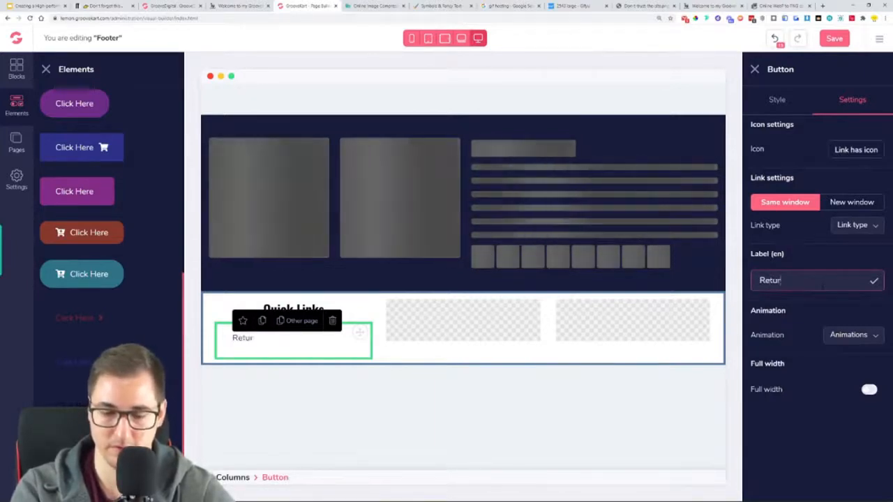
pyautogui.write('n Policy')
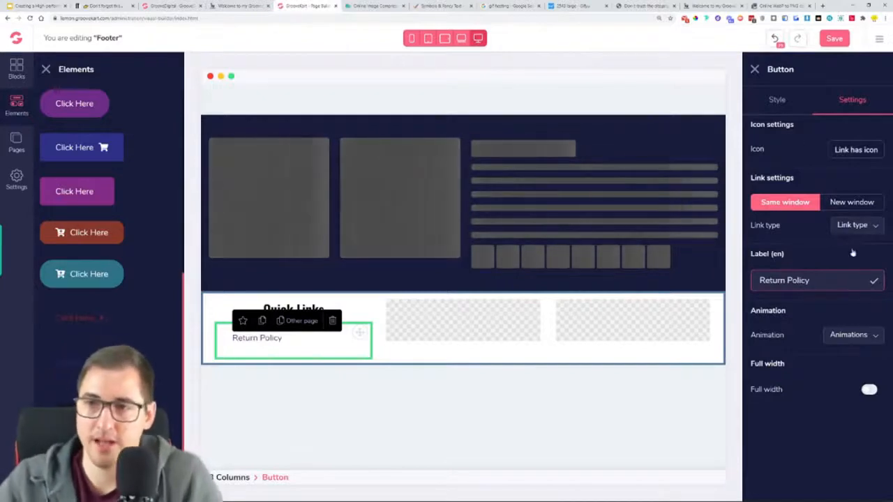
# Set the Return Policy link's text colour to white, #FFFFFF
pyautogui.click(773, 100)
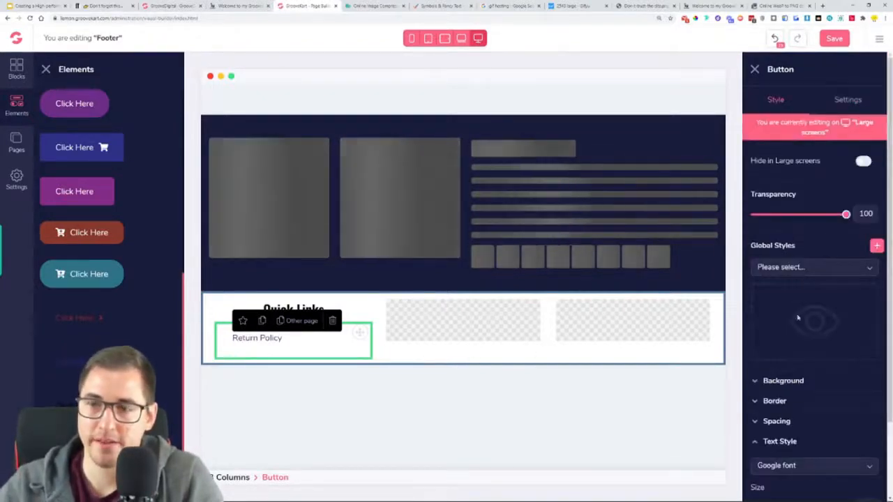
pyautogui.scroll(-3, 868, 459)
pyautogui.click(868, 441)
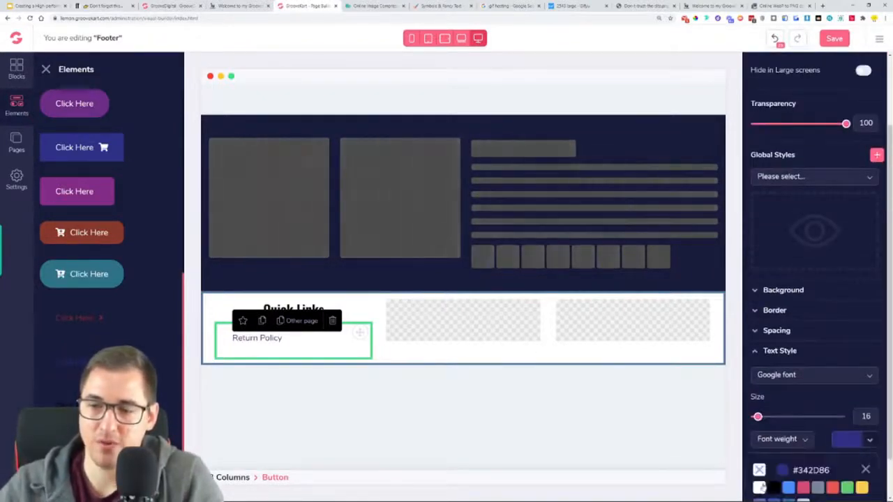
pyautogui.click(759, 487)
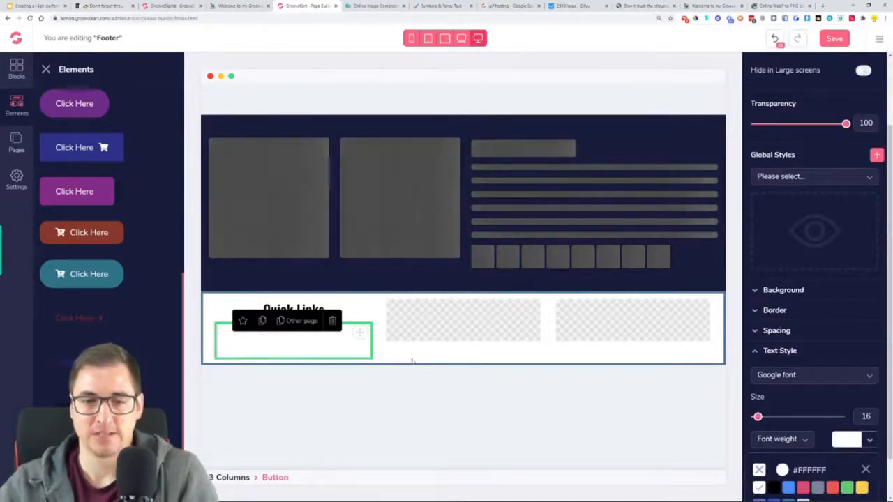
# Open the custom background colour picker for the 3 Columns row and copy the green hex code from the reference page's footer
pyautogui.click(419, 360)
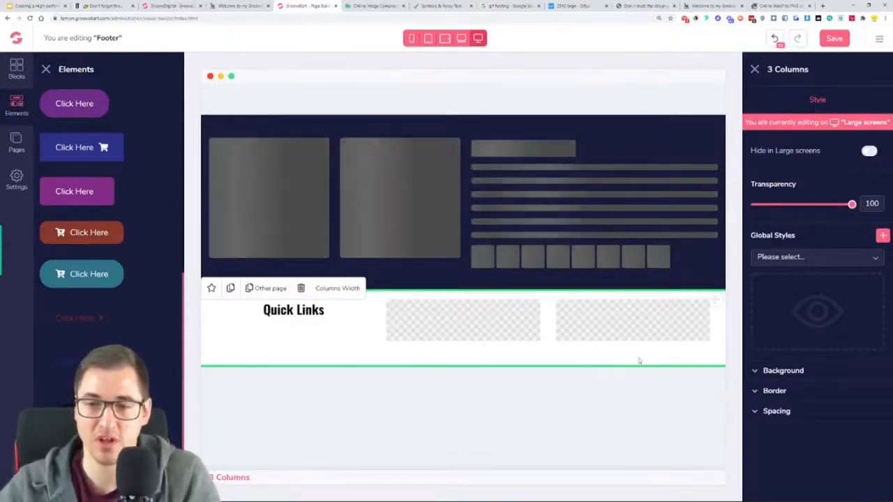
pyautogui.click(783, 370)
pyautogui.click(851, 404)
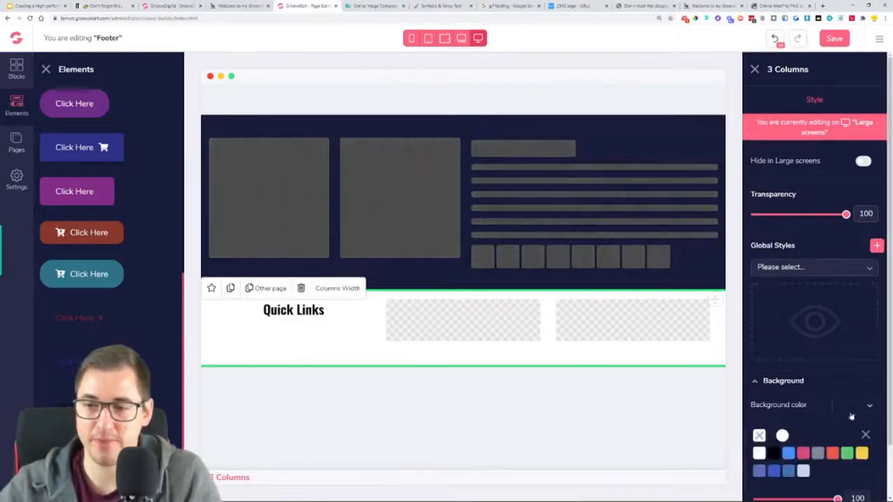
pyautogui.click(783, 439)
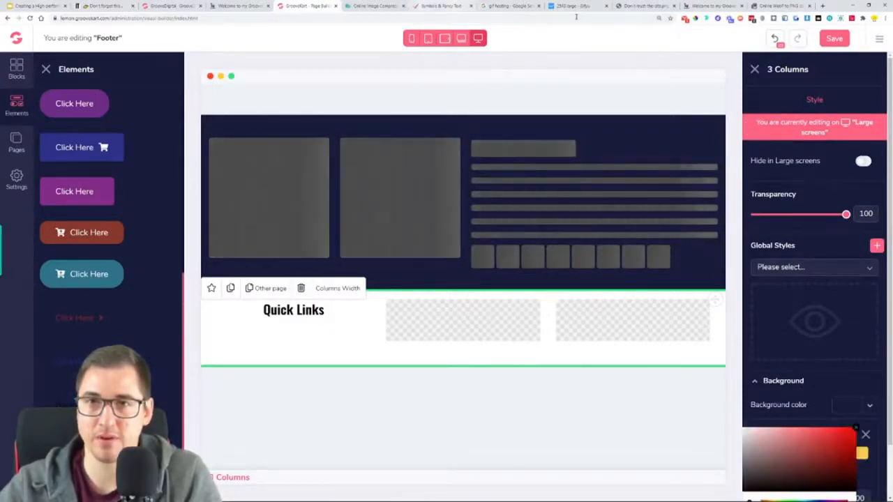
pyautogui.click(238, 6)
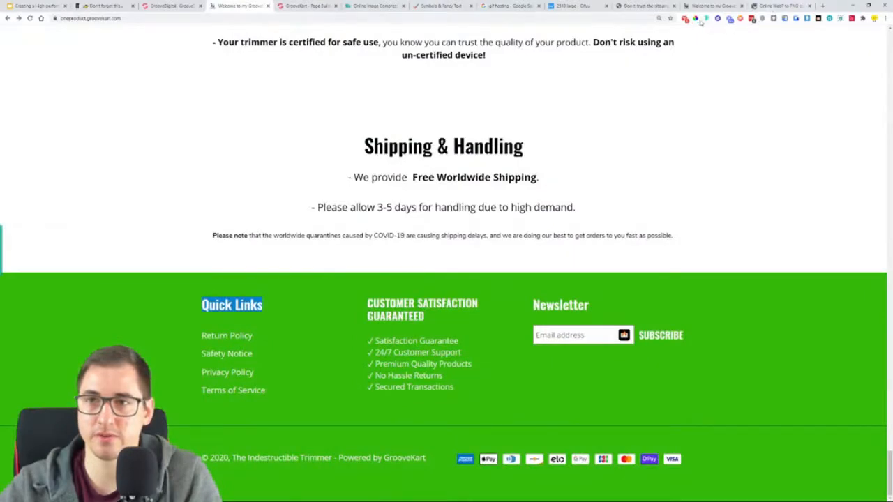
pyautogui.click(762, 317)
pyautogui.rightClick(759, 318)
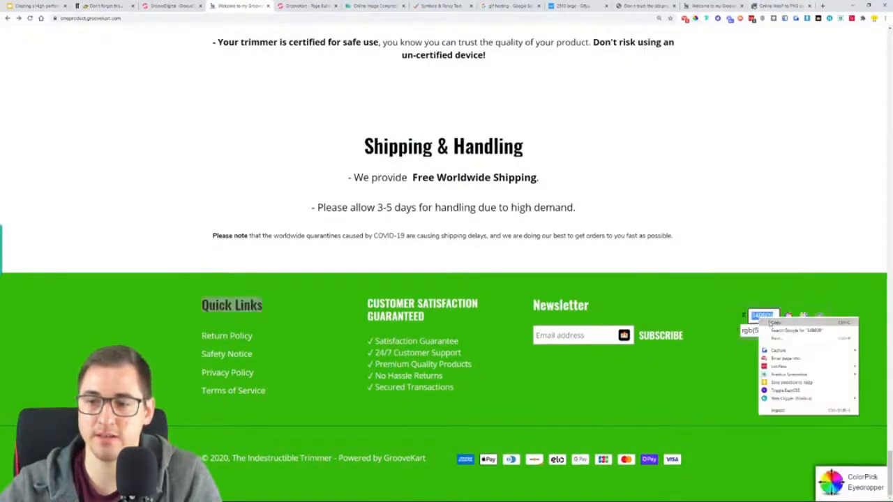
pyautogui.click(774, 322)
# Set the 3 Columns row's background colour to the copied green, #34B809
pyautogui.hotkey('ctrl', 'Tab')
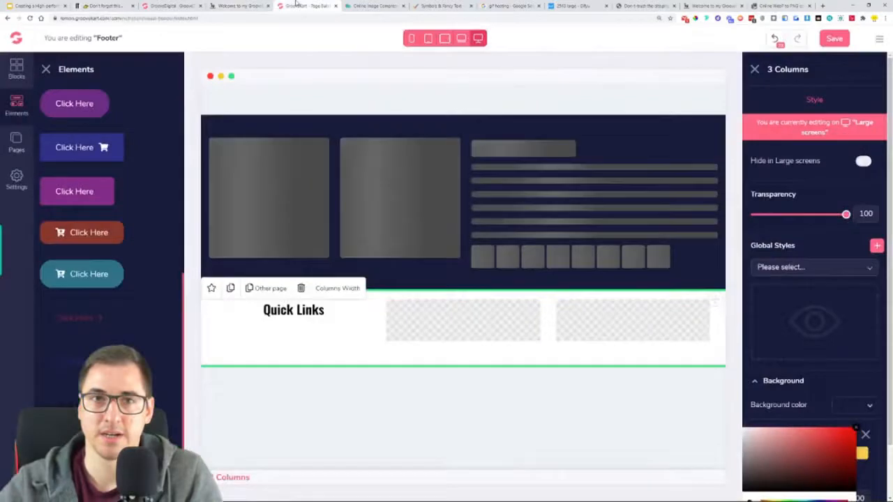
pyautogui.scroll(-1, 802, 418)
pyautogui.doubleClick(795, 462)
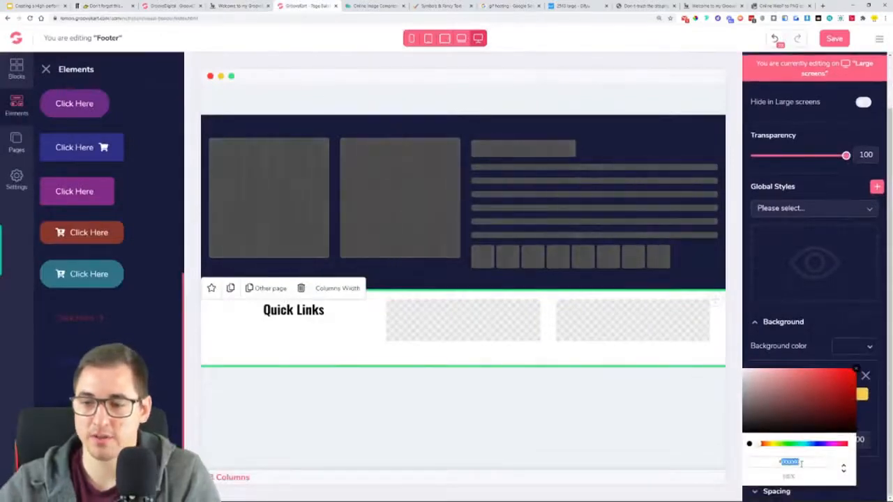
pyautogui.hotkey('ctrl', 'v')
pyautogui.click(856, 369)
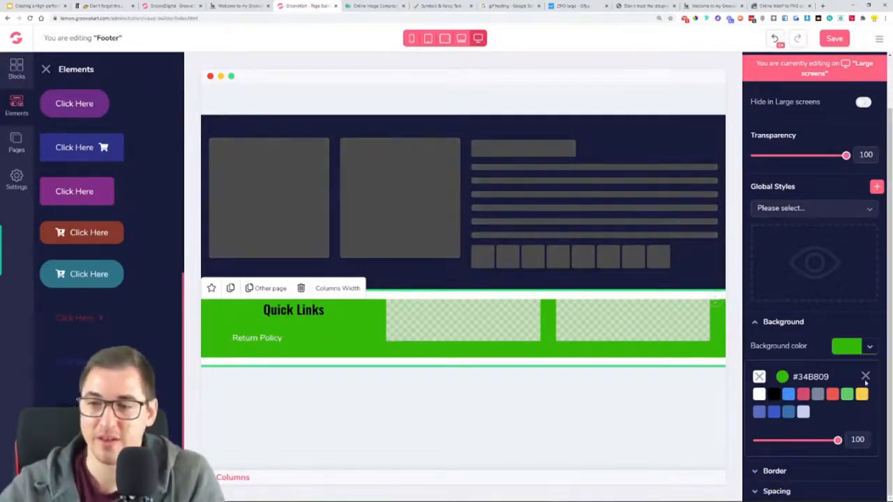
pyautogui.click(865, 376)
# Set the Quick Links heading's text colour to white, #FFFFFF, and align it left to match the reference footer
pyautogui.click(359, 308)
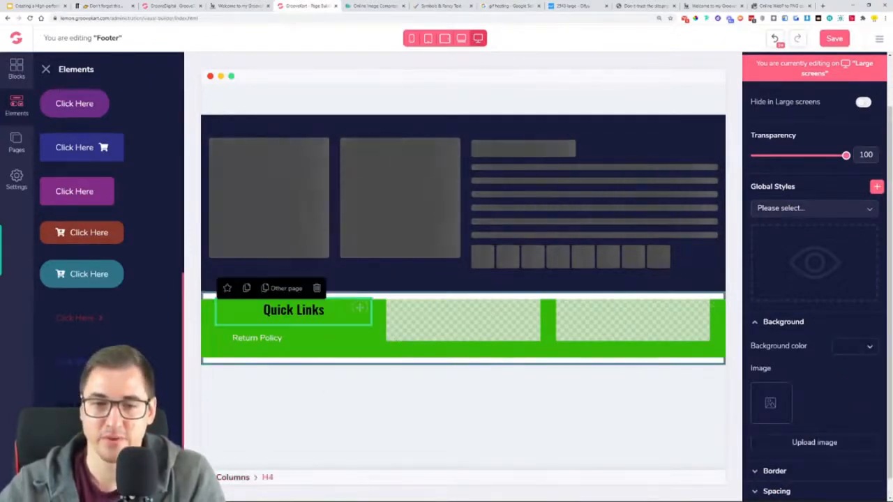
pyautogui.scroll(-1, 809, 460)
pyautogui.click(774, 492)
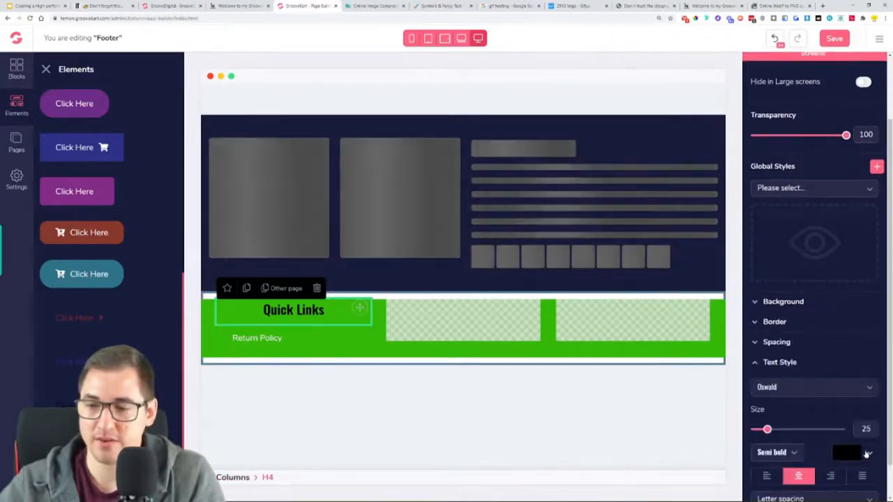
pyautogui.scroll(-2, 809, 461)
pyautogui.click(759, 443)
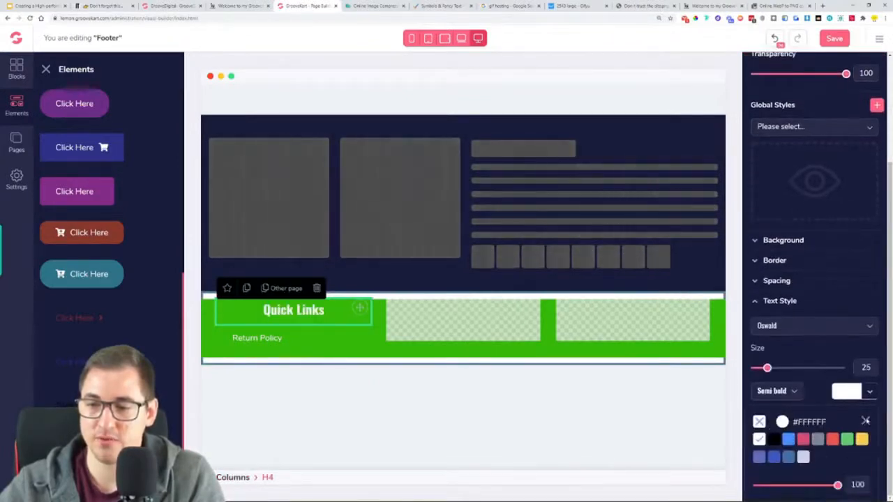
pyautogui.click(865, 422)
pyautogui.click(766, 436)
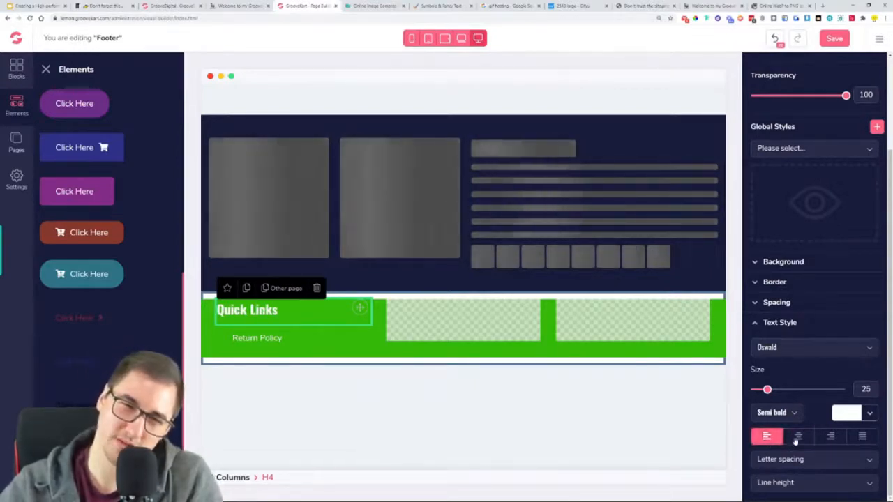
pyautogui.click(797, 437)
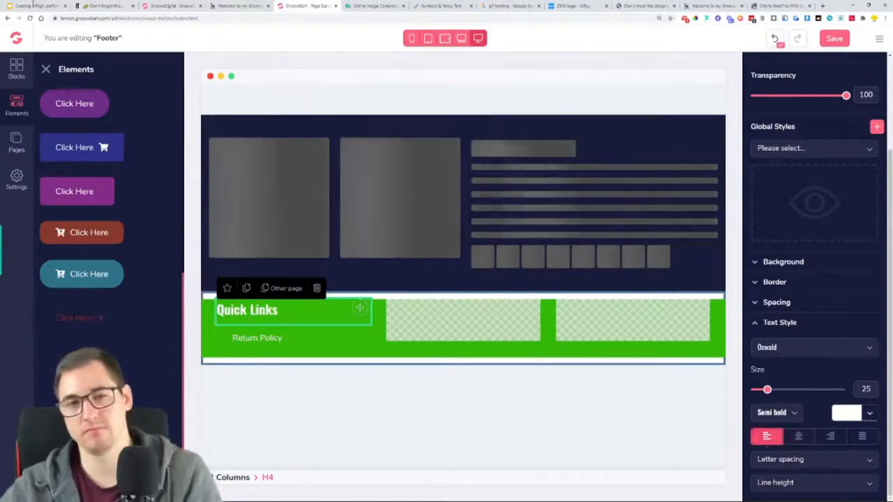
pyautogui.click(45, 69)
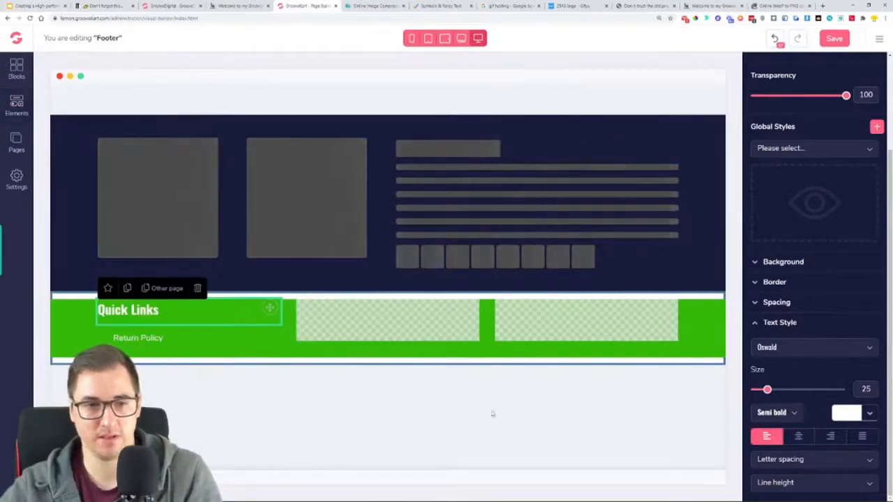
pyautogui.click(239, 5)
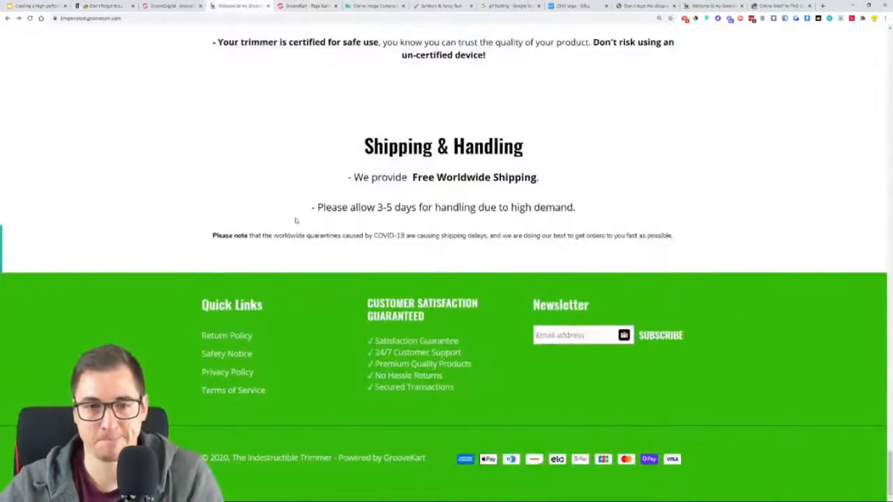
pyautogui.click(316, 5)
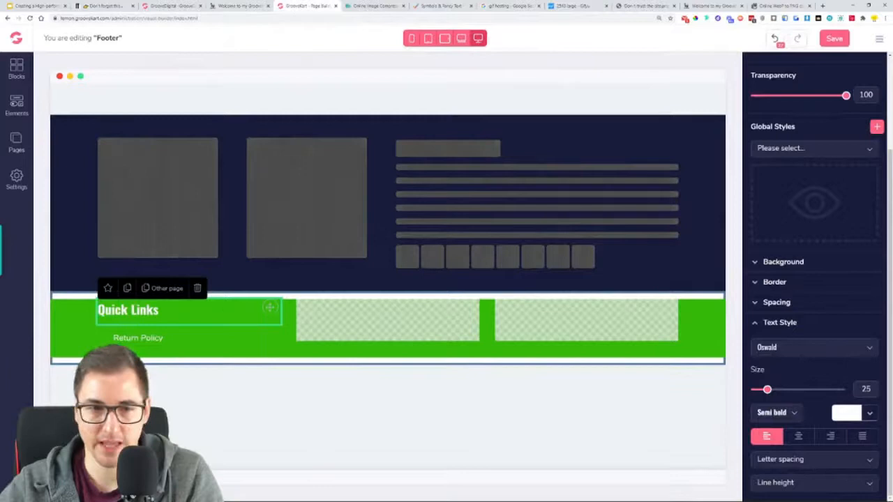
# Set the Return Policy link's horizontal padding to 0 on both sides
pyautogui.click(270, 332)
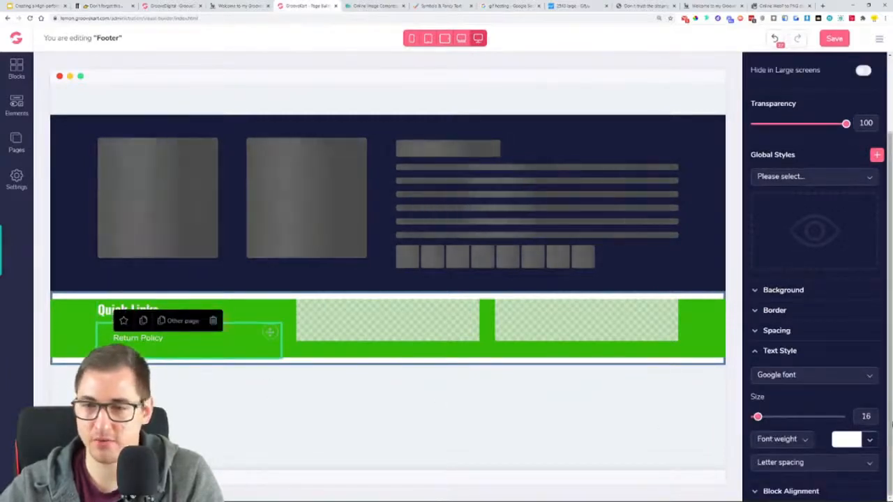
pyautogui.click(803, 350)
pyautogui.click(793, 412)
pyautogui.click(784, 402)
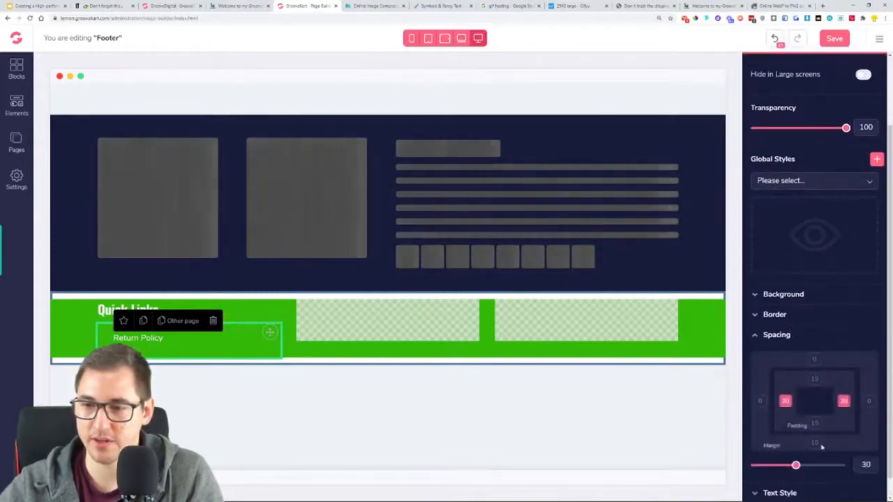
pyautogui.moveTo(793, 470); pyautogui.dragTo(783, 469)
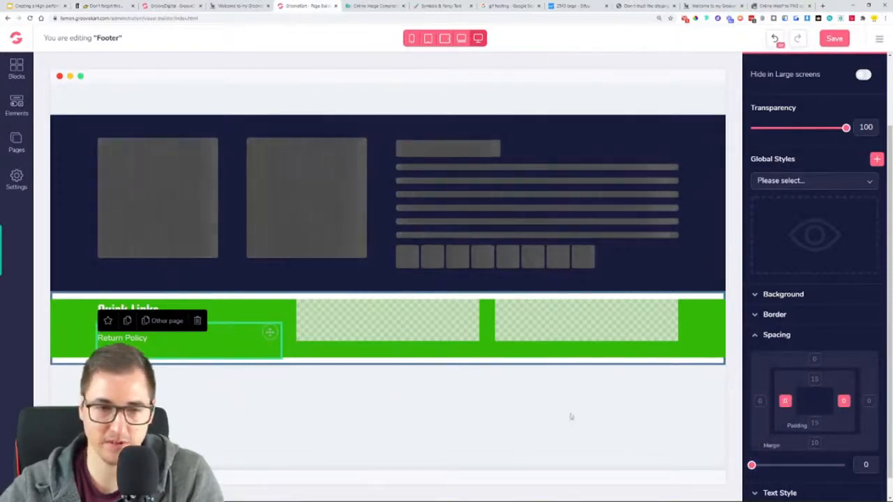
# Set the Return Policy link's padding above and below the text to 0
pyautogui.click(814, 423)
pyautogui.click(814, 378)
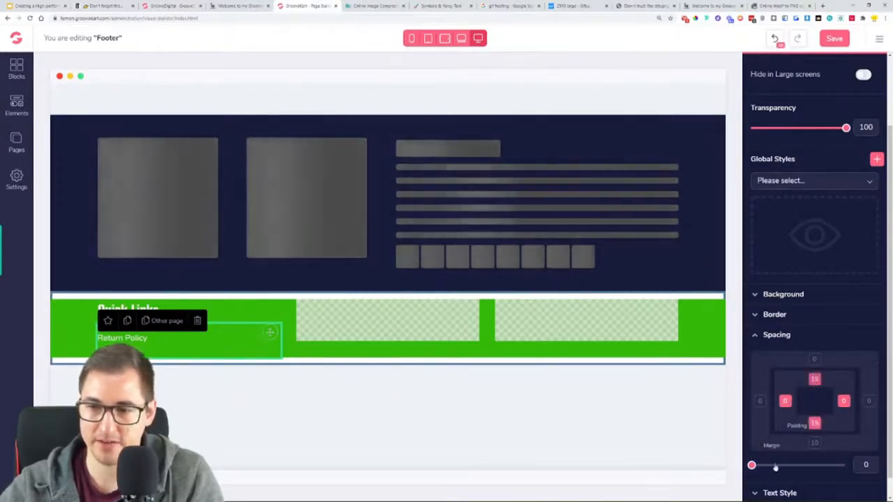
pyautogui.click(844, 403)
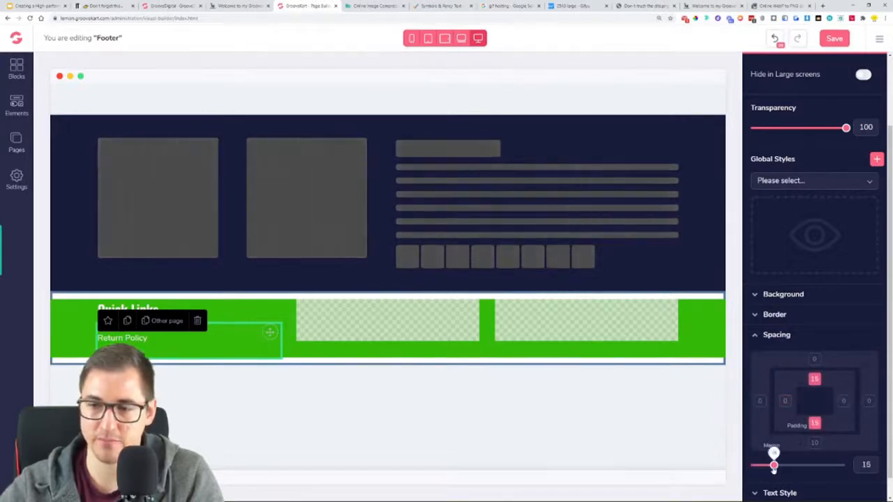
pyautogui.moveTo(774, 467); pyautogui.dragTo(750, 468)
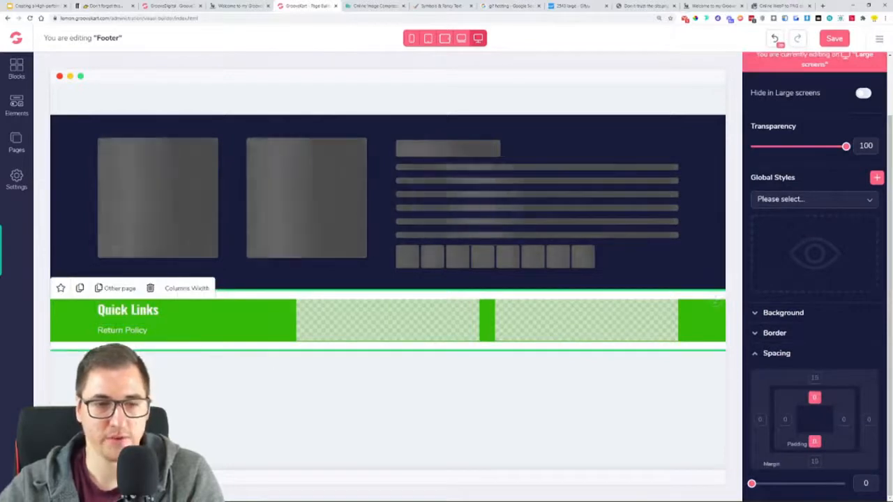
pyautogui.click(271, 349)
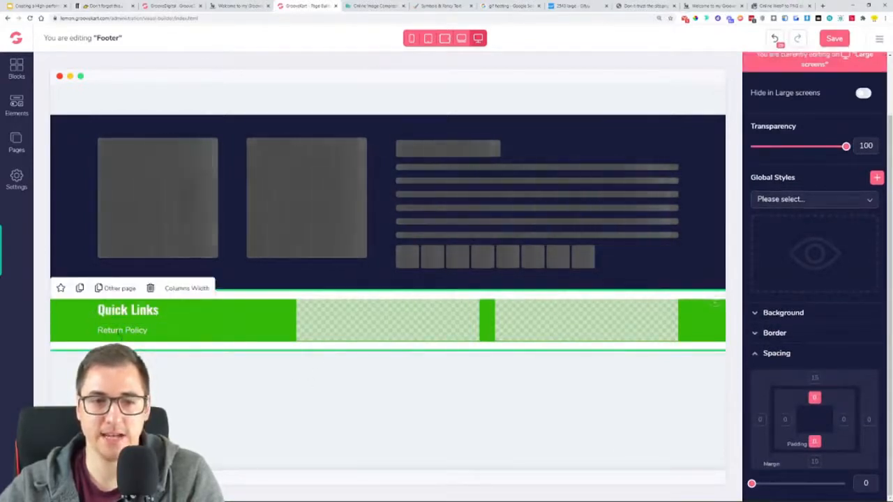
# Duplicate the Return Policy link and label the copy Privacy Policy
pyautogui.click(124, 329)
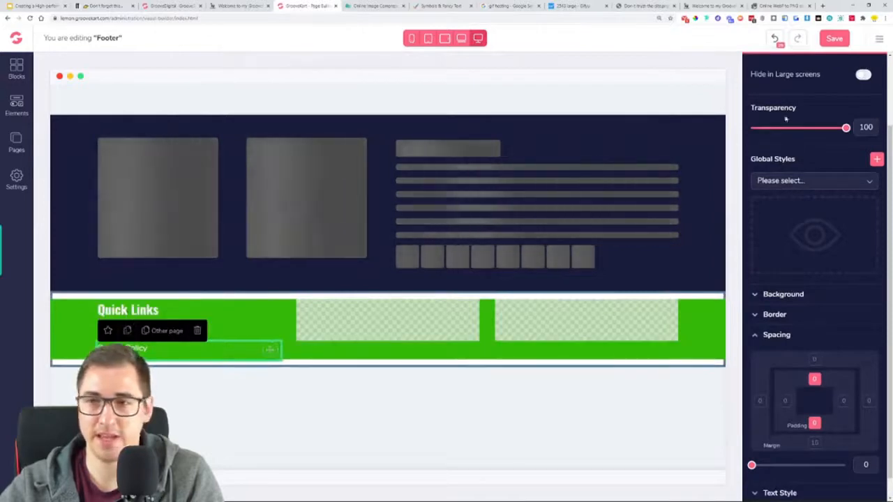
pyautogui.scroll(2, 849, 110)
pyautogui.click(847, 100)
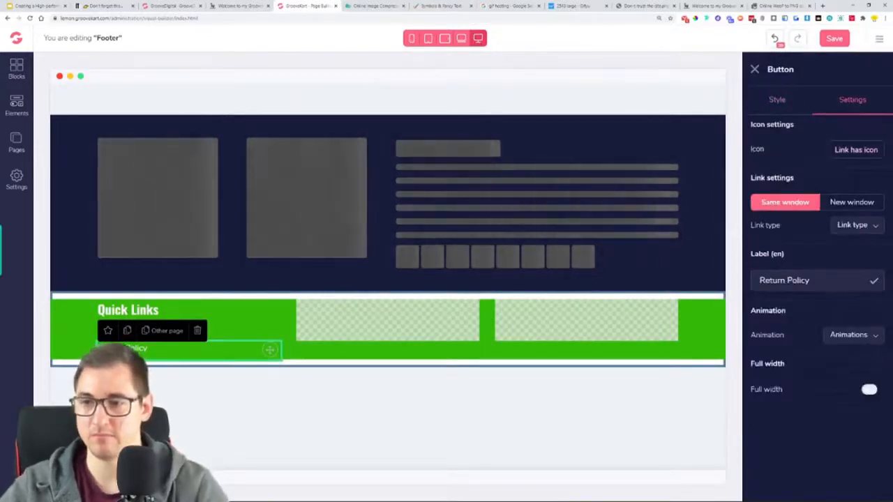
pyautogui.write('Priva')
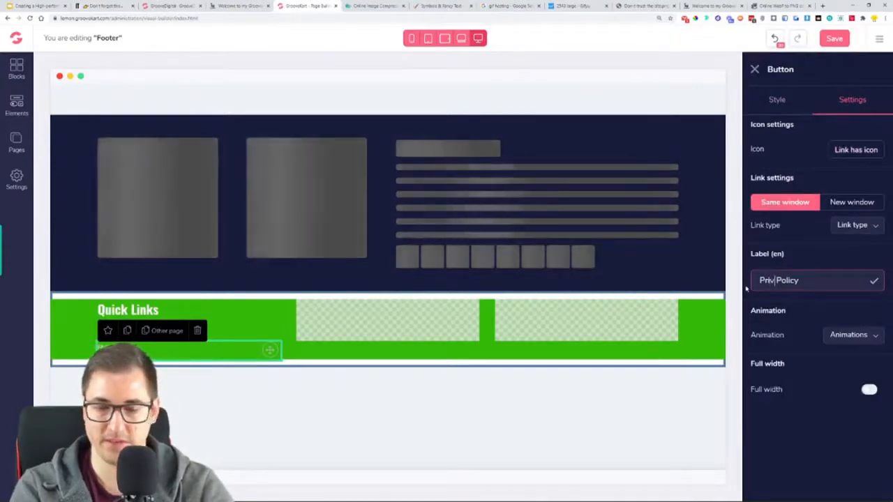
pyautogui.write('cy')
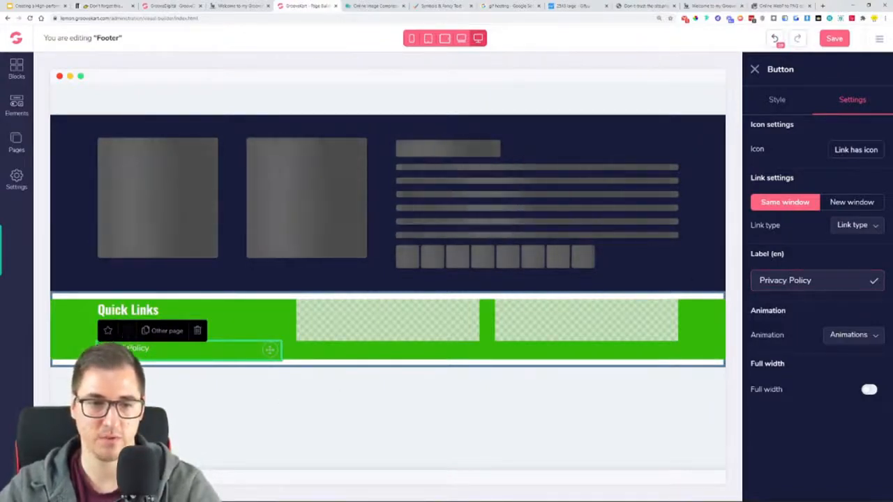
# Duplicate the Privacy Policy link and label the copy "Terms of service"
pyautogui.click(126, 331)
pyautogui.moveTo(817, 280); pyautogui.dragTo(708, 298)
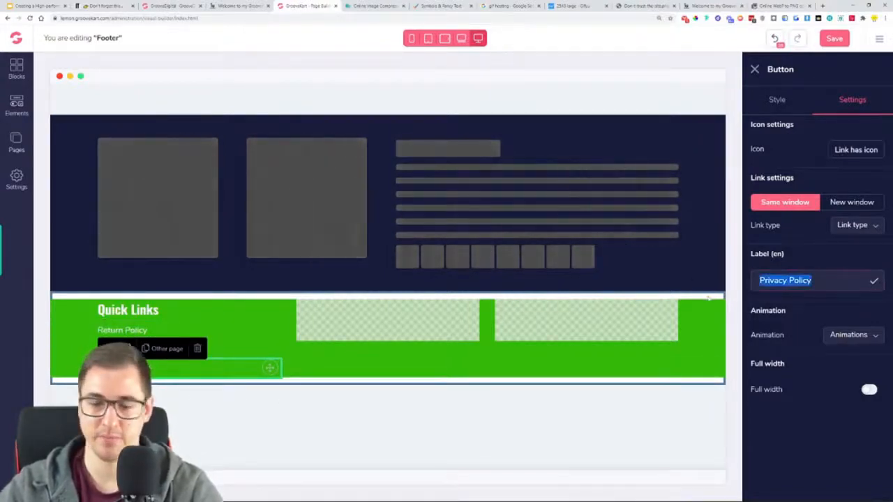
pyautogui.write('R')
pyautogui.press('BackSpace')
pyautogui.write('Te')
pyautogui.hotkey('ctrl', 'a')
pyautogui.write('Terms of')
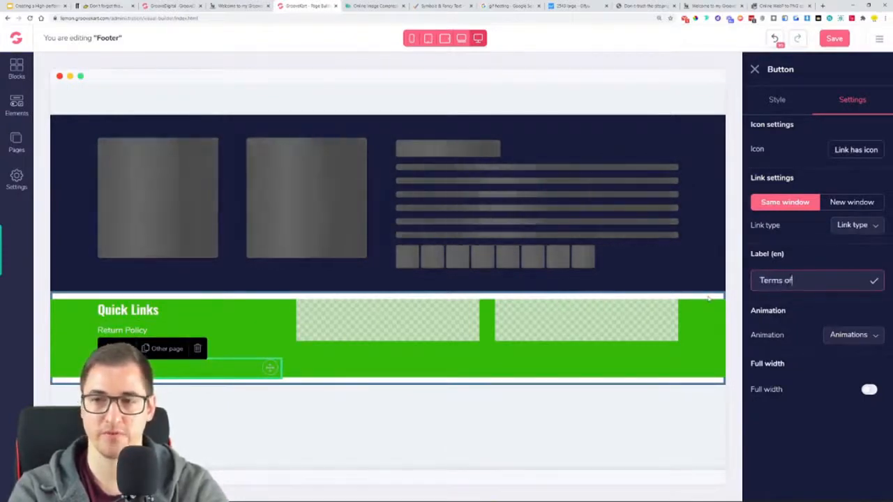
pyautogui.write(' service')
pyautogui.press('BackSpace')
pyautogui.press('BackSpace')
pyautogui.press('BackSpace')
pyautogui.press('BackSpace')
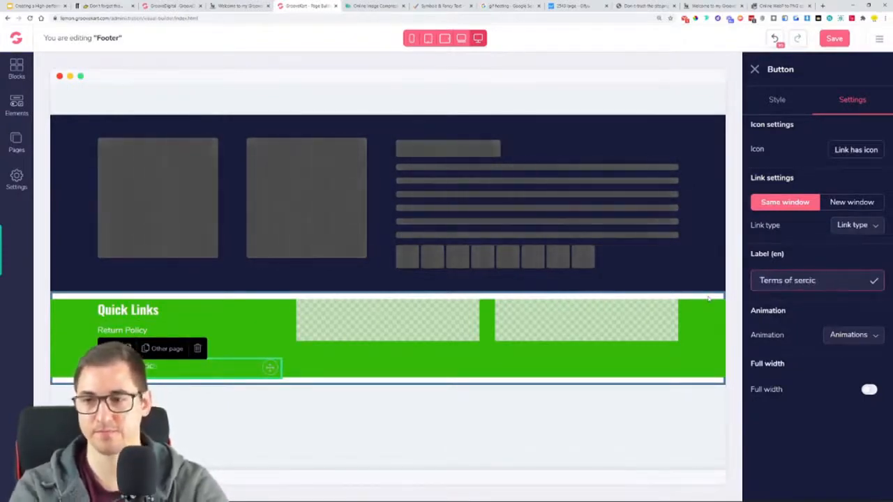
pyautogui.write('vice')
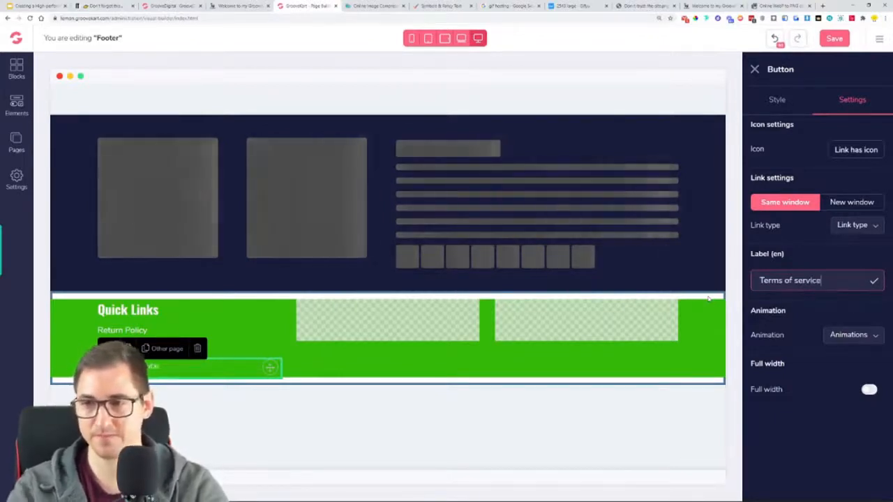
# Duplicate the Terms of service link and, following the reference footer, label the copy Safety Notice
pyautogui.click(132, 330)
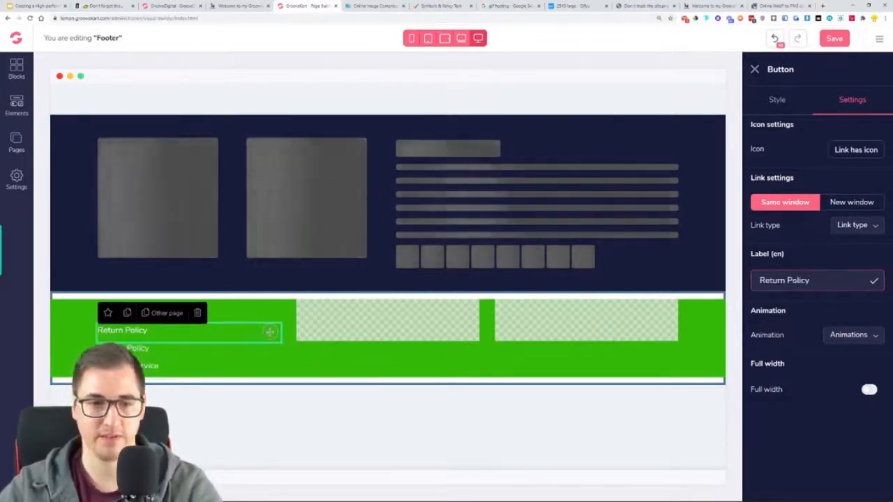
pyautogui.click(155, 367)
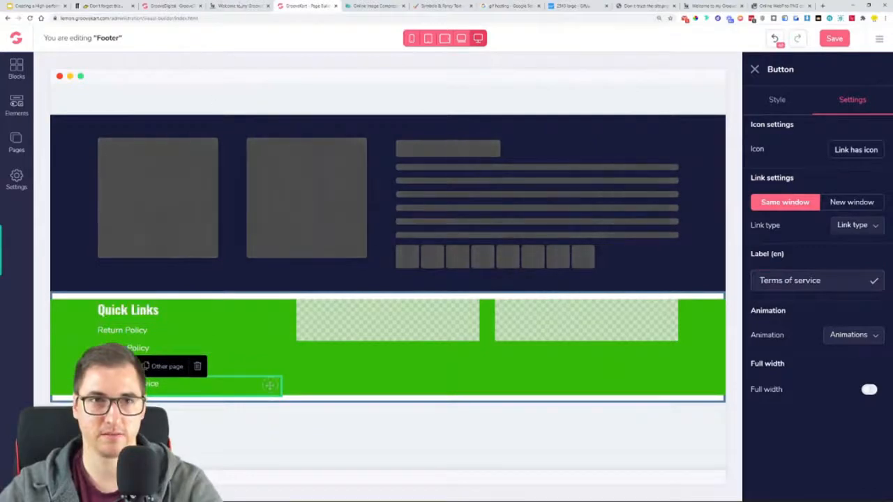
pyautogui.click(238, 6)
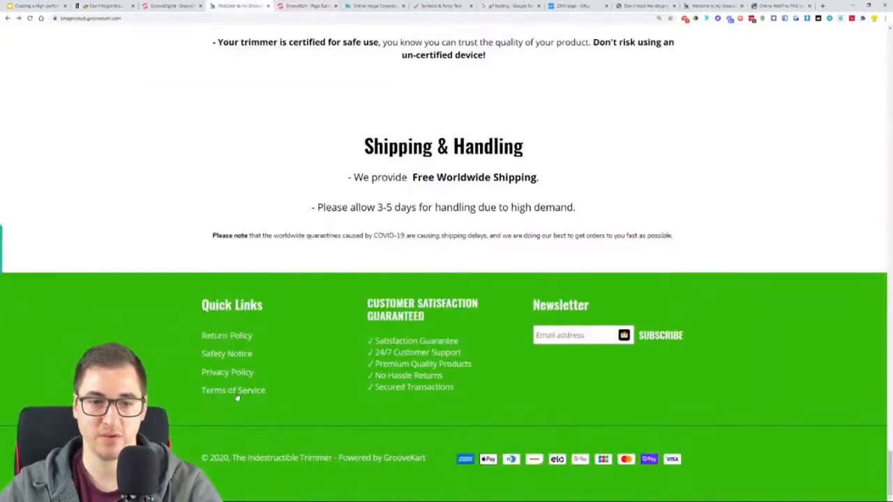
pyautogui.click(307, 6)
pyautogui.hotkey('ctrl', 'a')
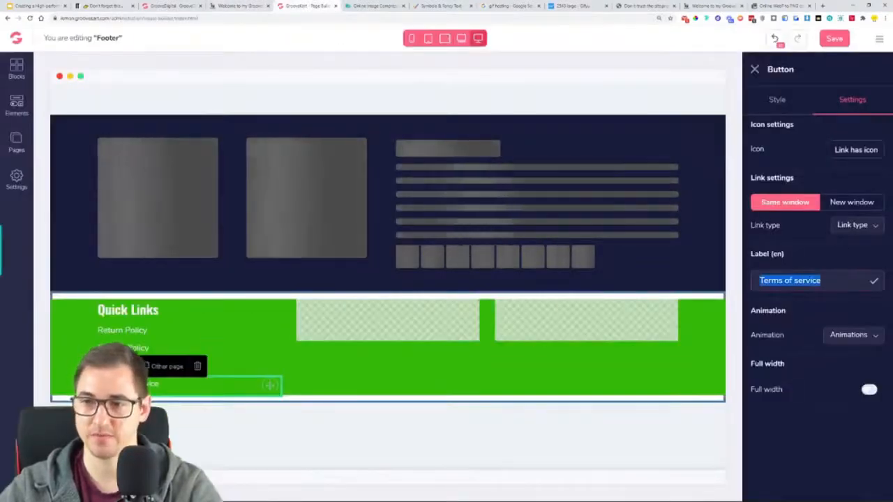
pyautogui.write('Safe')
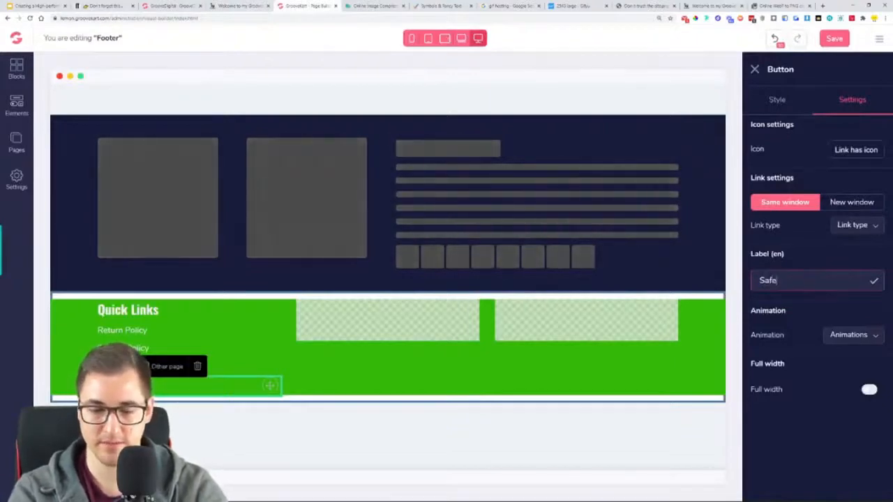
pyautogui.write('ty Notice')
pyautogui.click(671, 355)
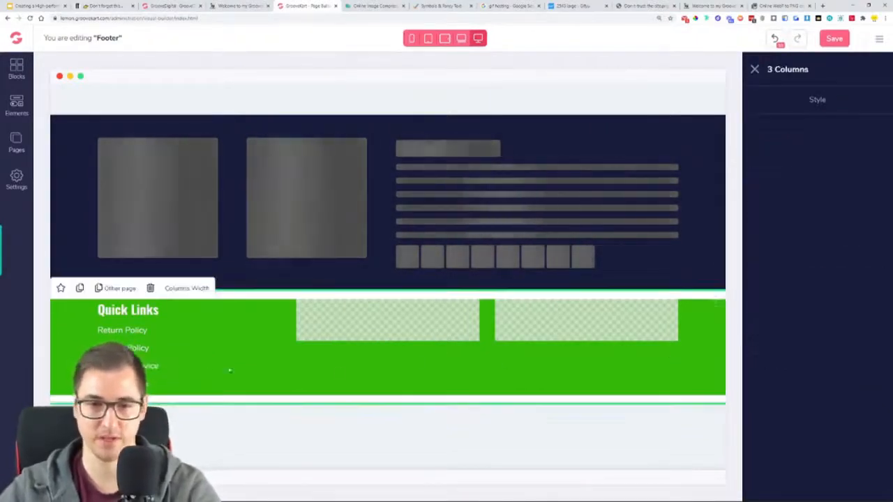
# Capitalise the third quick link's label as "Terms Of Service"
pyautogui.click(155, 367)
pyautogui.click(787, 281)
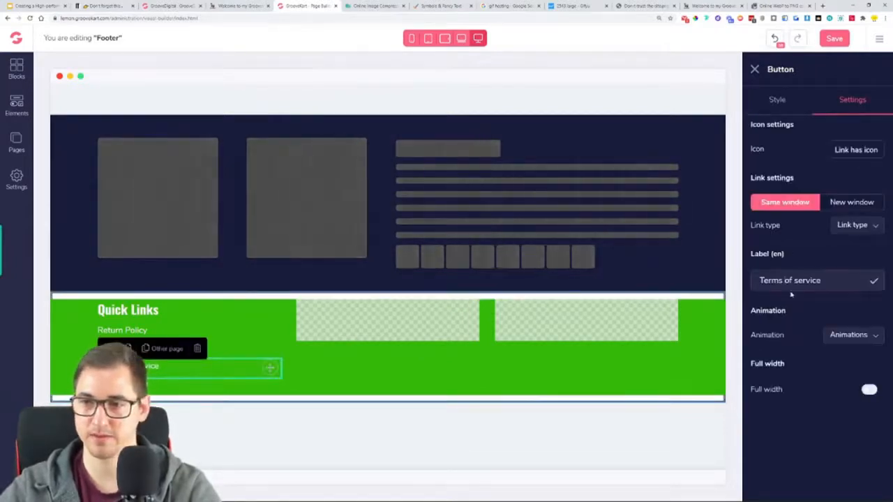
pyautogui.press('BackSpace')
pyautogui.write('O')
pyautogui.press('Right')
pyautogui.press('Right')
pyautogui.press('Right')
pyautogui.press('BackSpace')
pyautogui.write('S')
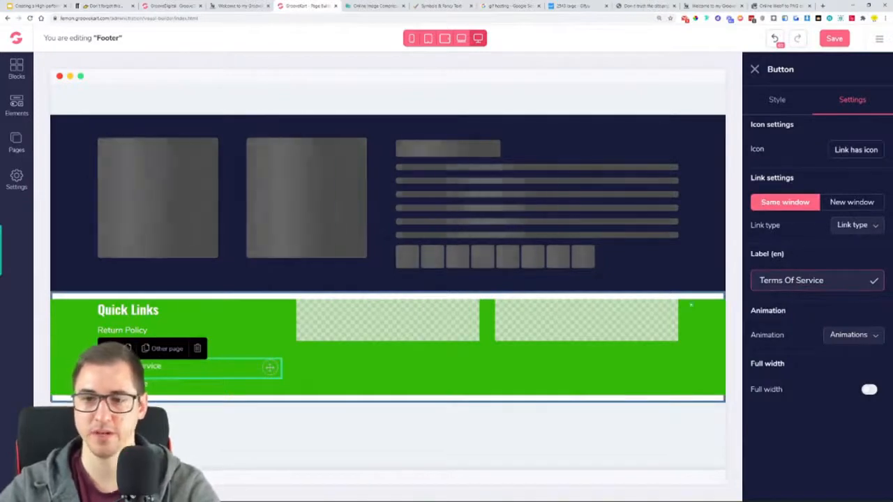
pyautogui.click(301, 354)
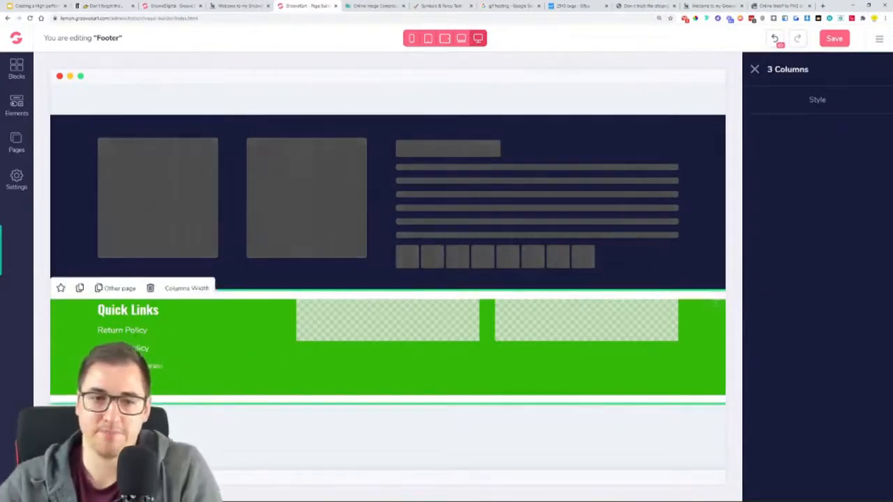
# Look through the link type options available for the Safety Notice link
pyautogui.click(244, 386)
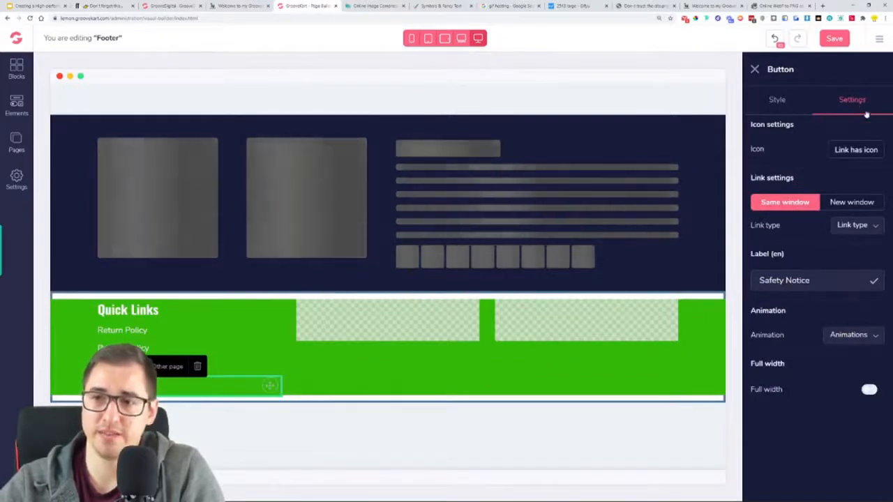
pyautogui.click(860, 224)
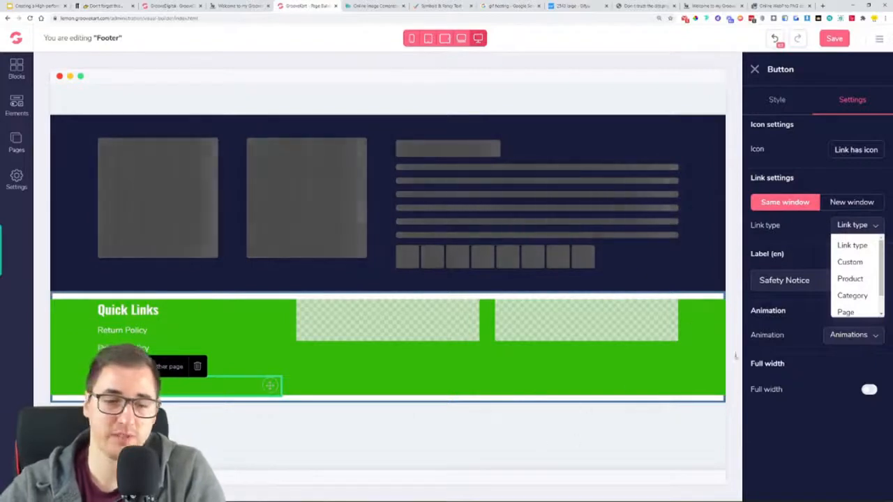
pyautogui.click(699, 207)
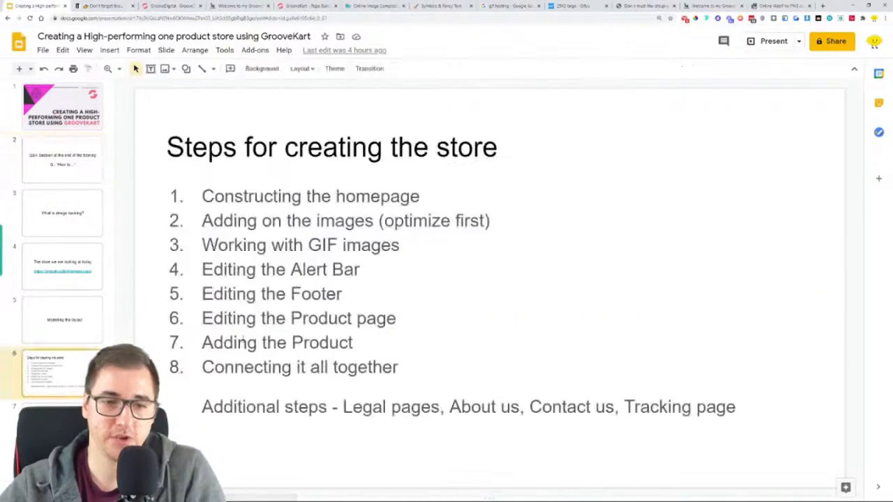
# Review the "Steps for creating the store" slide in Google Slides, including its numbered steps and additional pages
pyautogui.moveTo(344, 409); pyautogui.dragTo(421, 419)
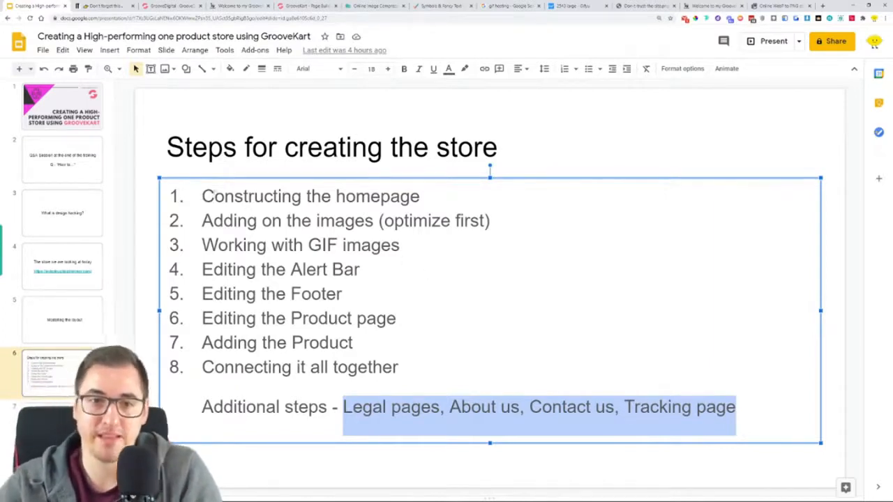
pyautogui.moveTo(203, 196); pyautogui.dragTo(264, 198)
pyautogui.moveTo(202, 221); pyautogui.dragTo(335, 222)
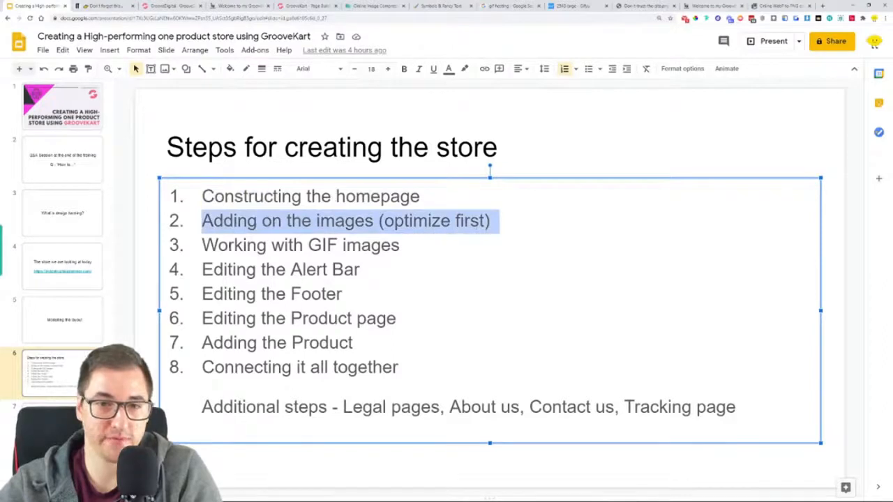
pyautogui.moveTo(203, 246); pyautogui.dragTo(428, 249)
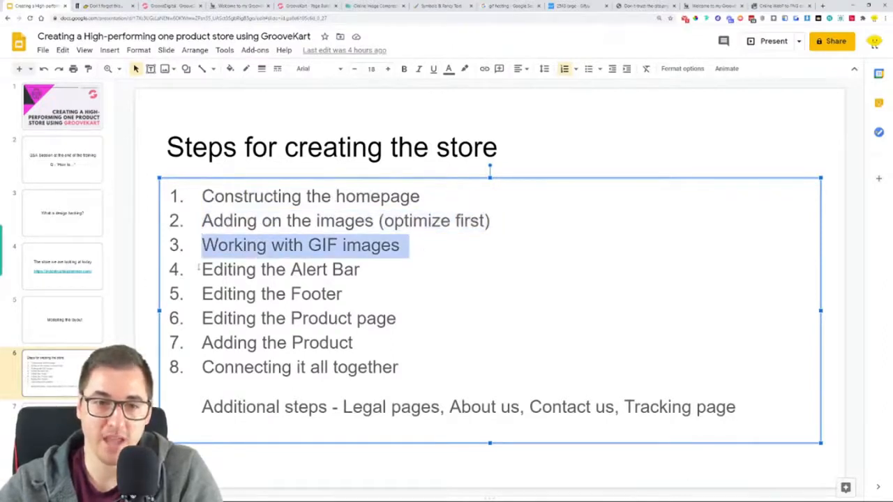
pyautogui.moveTo(198, 269); pyautogui.dragTo(341, 277)
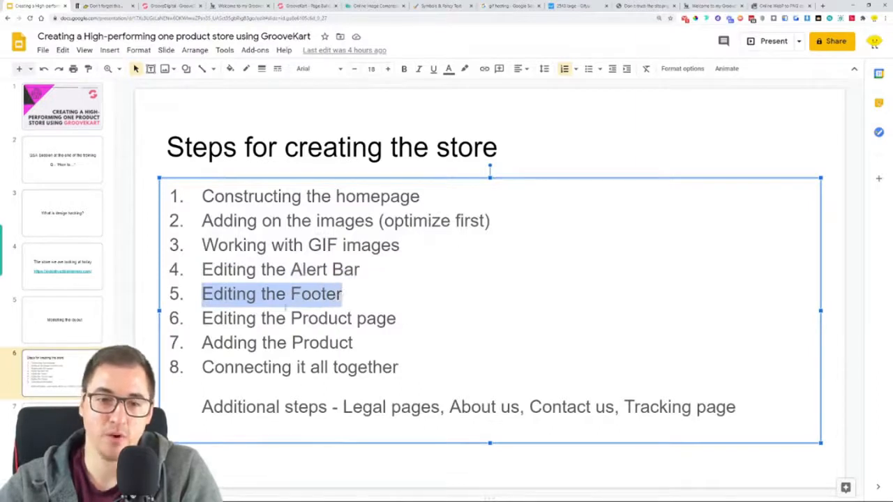
pyautogui.moveTo(202, 318); pyautogui.dragTo(390, 387)
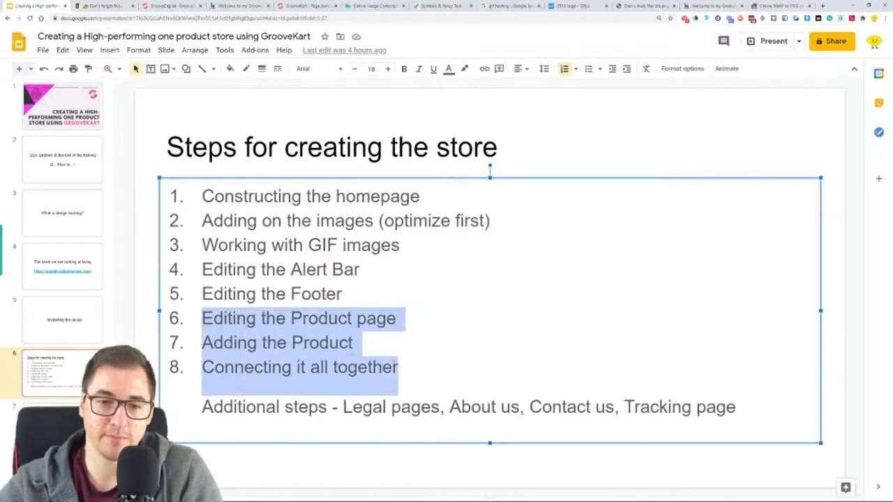
pyautogui.click(291, 295)
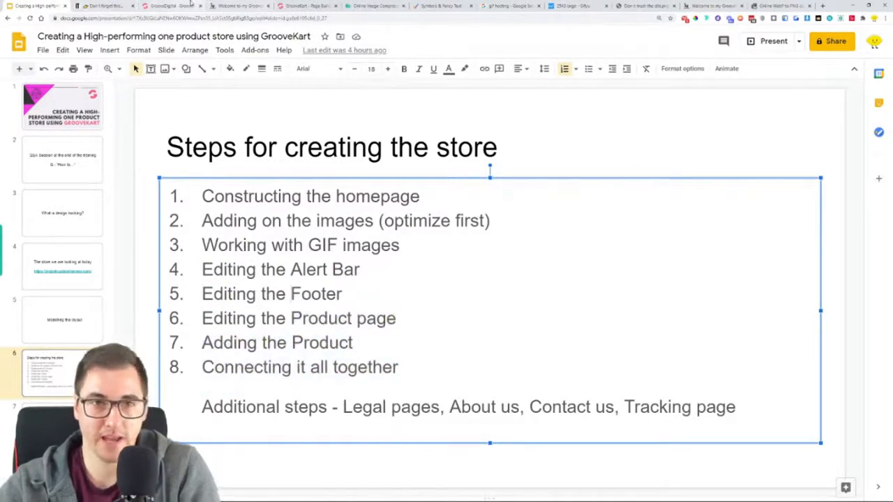
# Return to the footer editor, and check the remaining columns of the reference store's footer
pyautogui.click(286, 6)
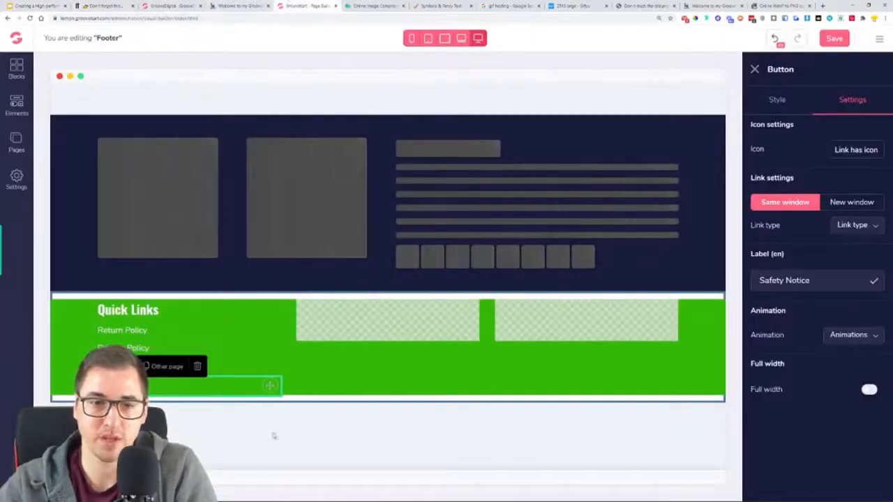
pyautogui.click(239, 6)
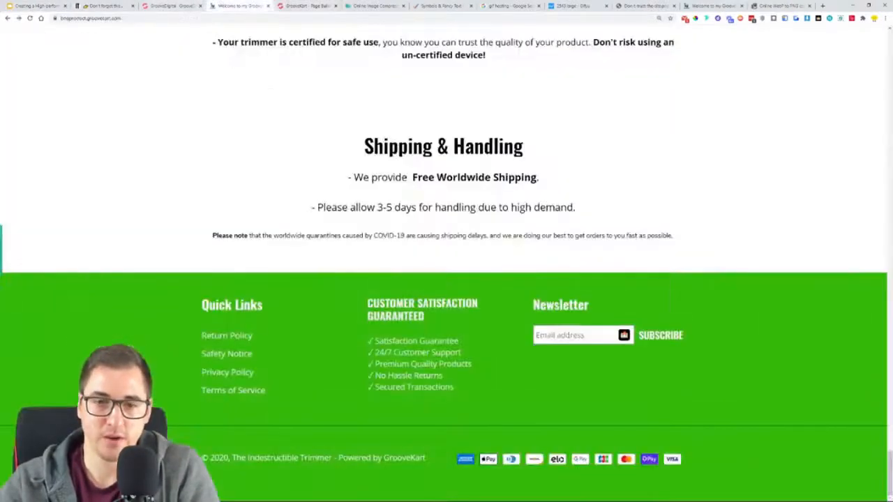
# Return to the footer editor and save the footer
pyautogui.click(170, 6)
pyautogui.click(249, 5)
pyautogui.click(305, 6)
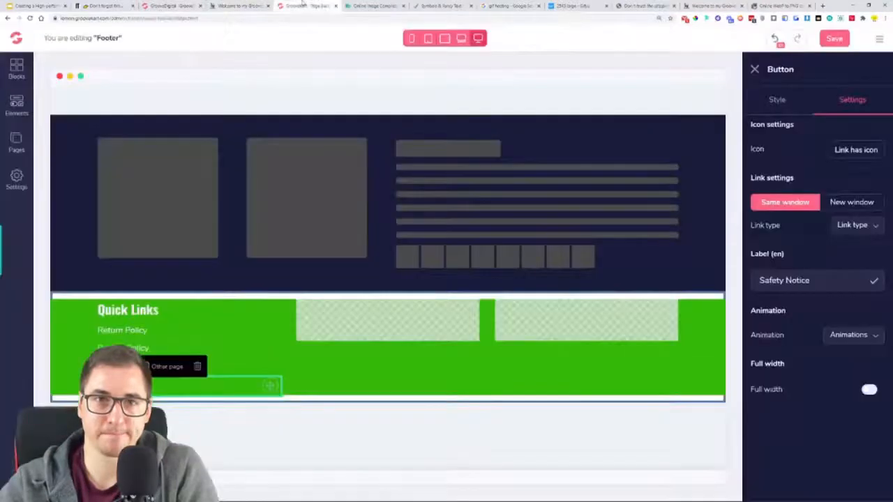
pyautogui.click(837, 41)
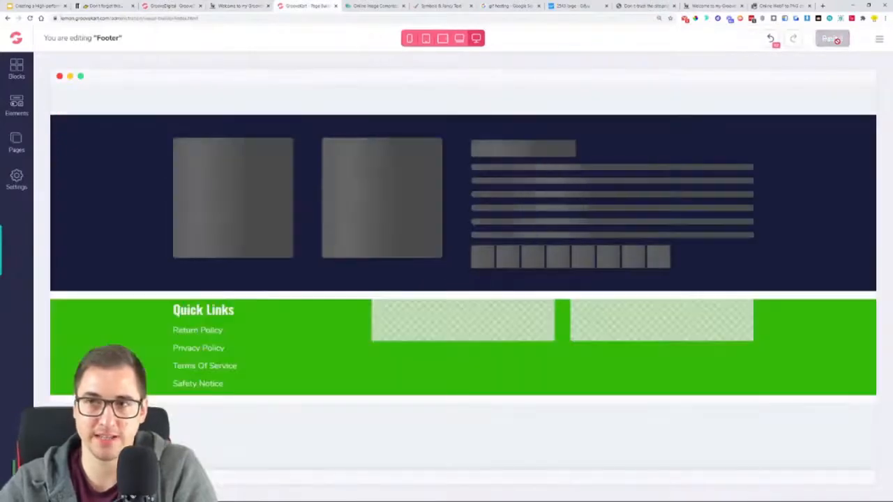
# Reload the live store's home page and compare its green footer with the reference store's footer
pyautogui.click(714, 6)
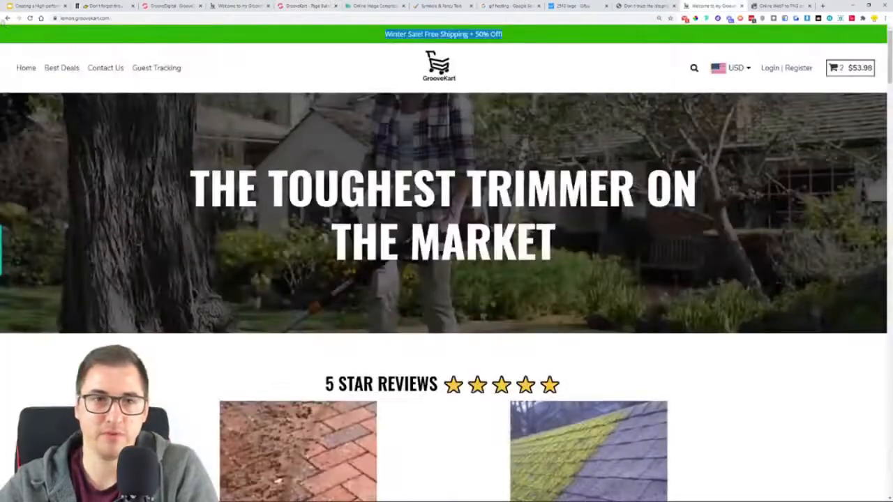
pyautogui.press('F5')
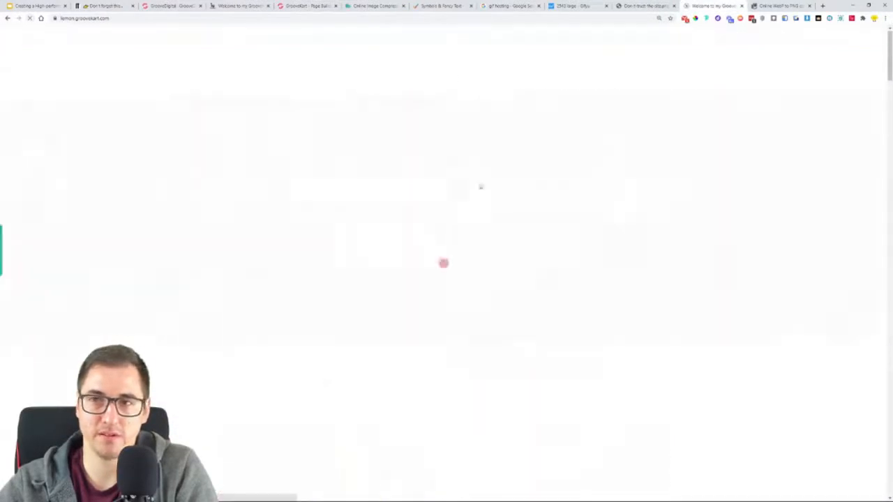
pyautogui.scroll(-15, 444, 263)
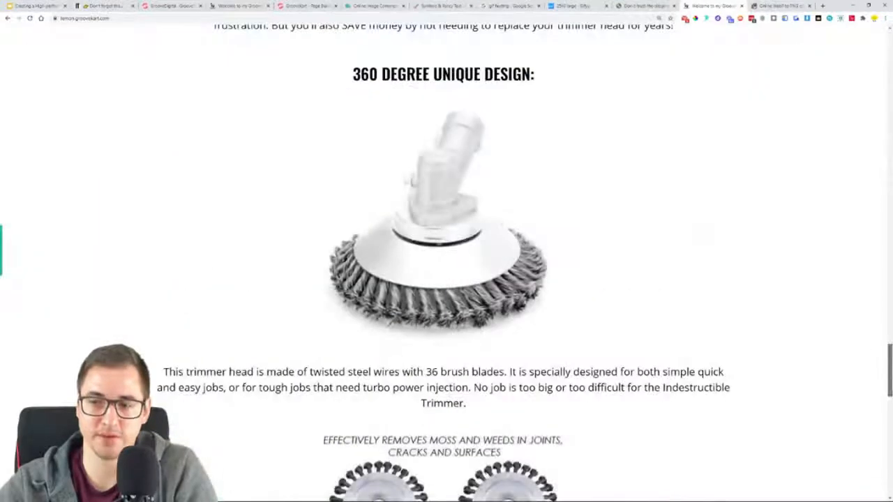
pyautogui.scroll(-10, 617, 205)
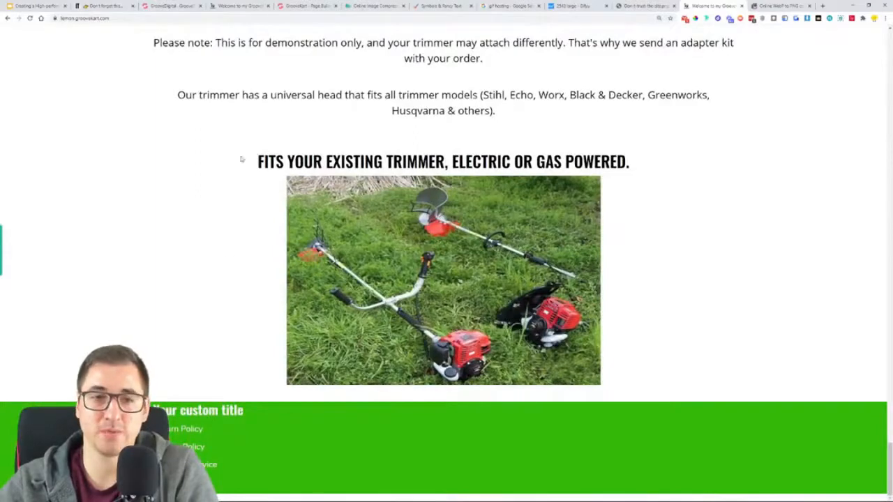
pyautogui.click(241, 5)
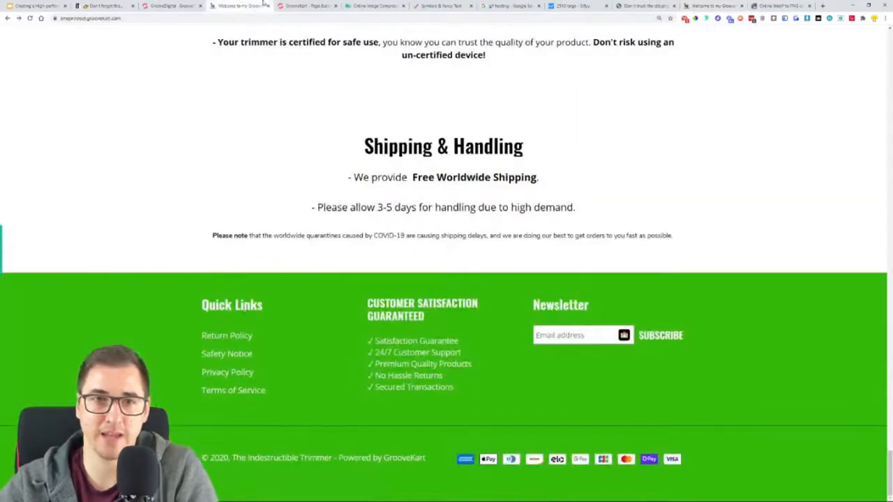
# In the footer editor, retype the first column's heading in capitals as "QUICK LINKS" and save the footer
pyautogui.click(317, 4)
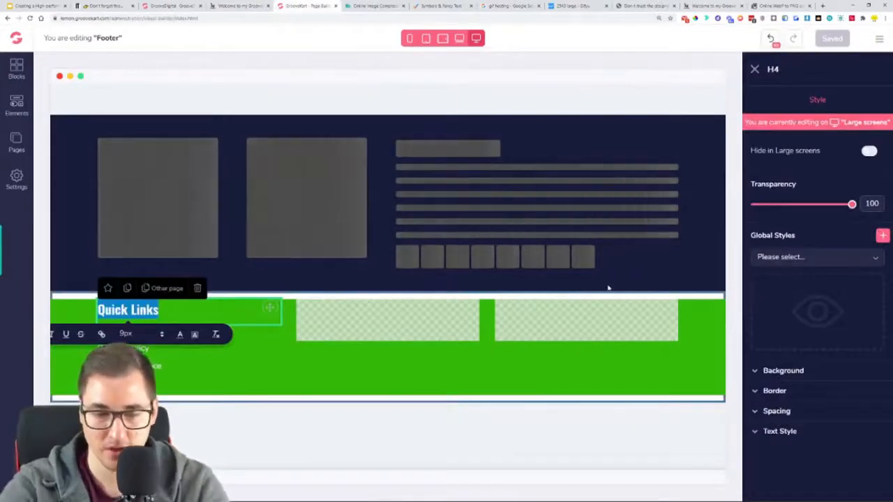
pyautogui.write('QUICK')
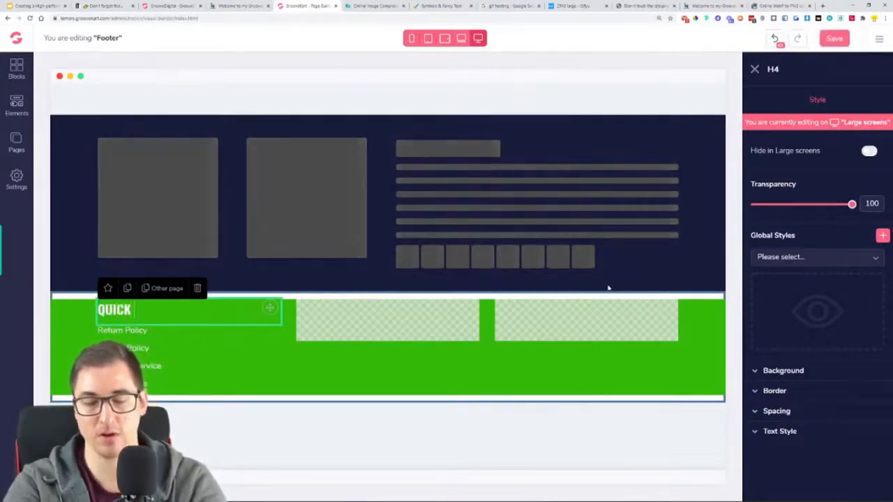
pyautogui.write(' LINKS')
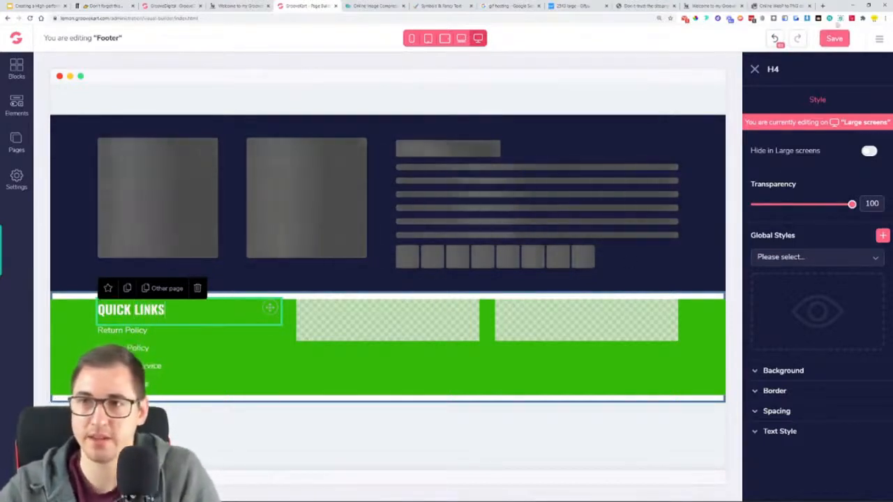
pyautogui.click(834, 37)
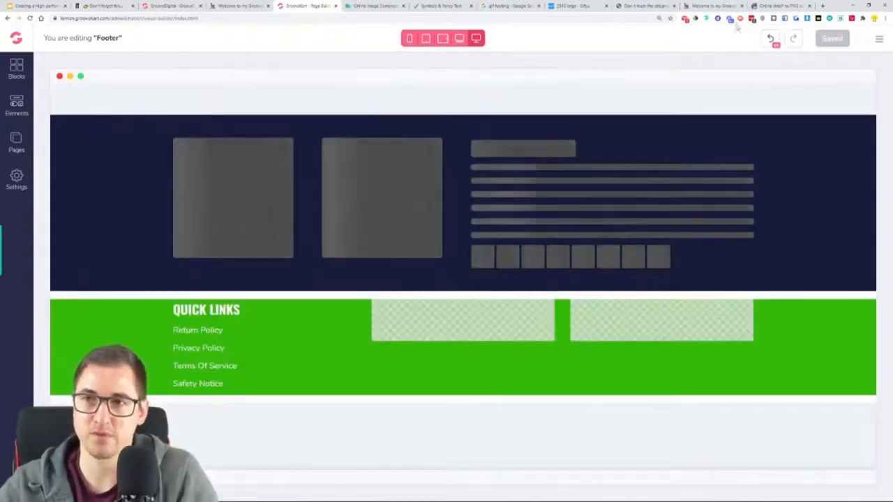
# Copy the "CUSTOMER SATISFACTION GUARANTEED" heading from the footer of the oneproduct.groovekart.com store
pyautogui.click(708, 6)
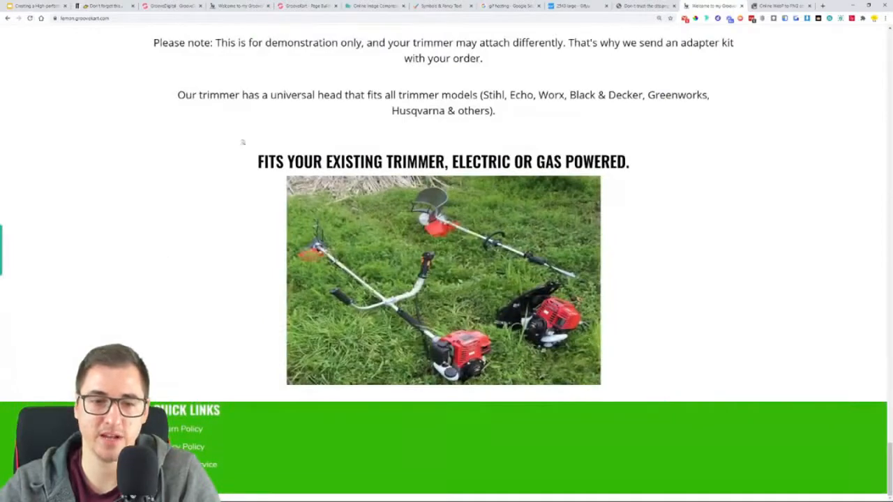
pyautogui.click(235, 5)
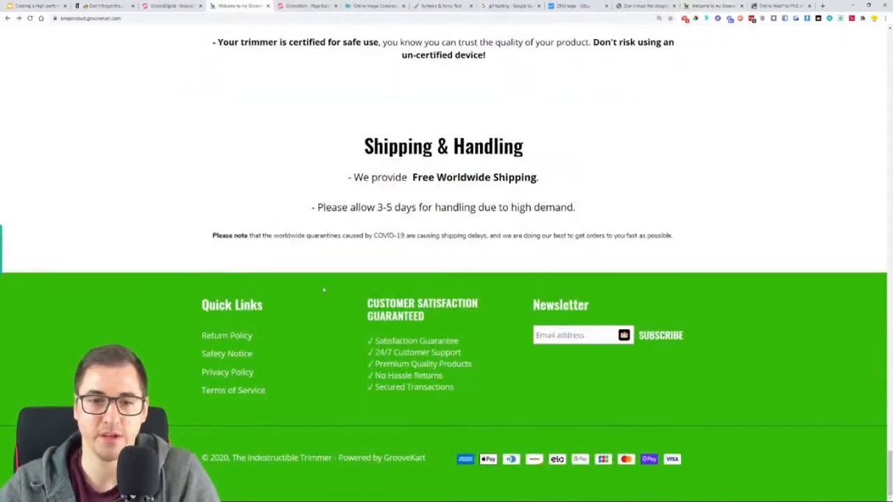
pyautogui.rightClick(395, 313)
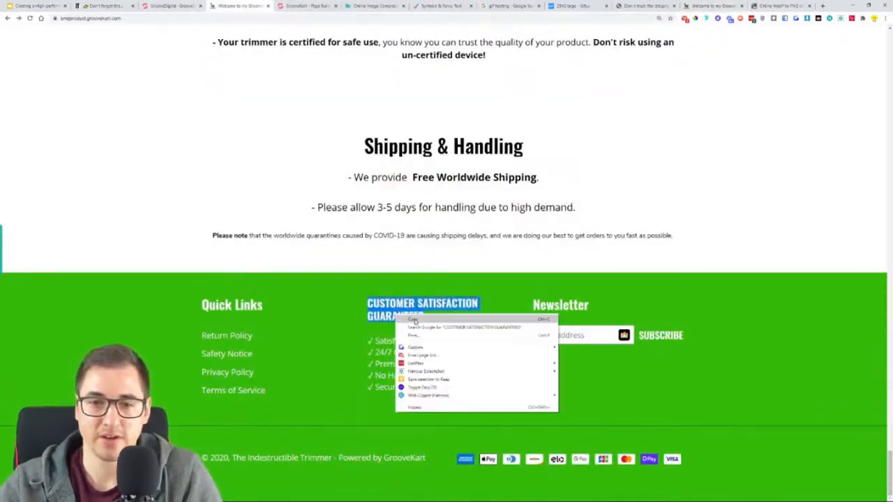
pyautogui.click(415, 320)
# In the page builder, duplicate the Quick Links heading into the middle footer column and replace its text with "CUSTOMER SATISFACTION GUARANTEED"
pyautogui.click(177, 4)
pyautogui.click(310, 4)
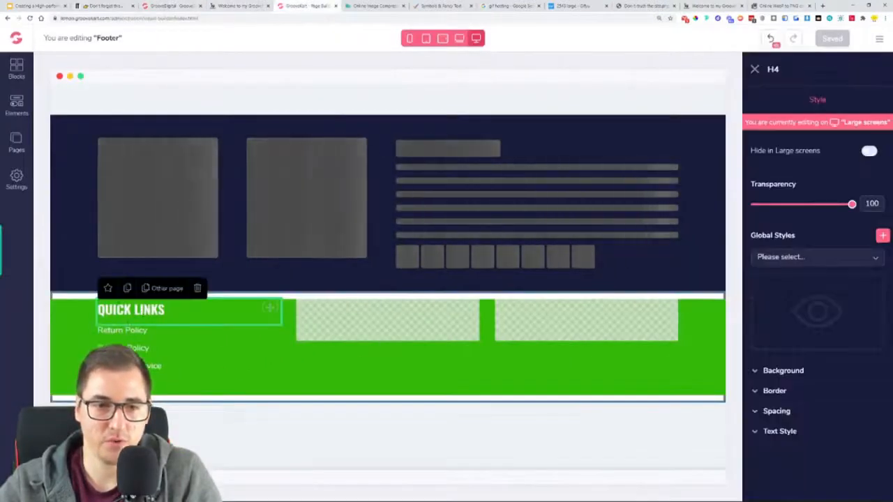
pyautogui.click(125, 288)
pyautogui.moveTo(270, 334); pyautogui.dragTo(367, 324)
pyautogui.tripleClick(362, 311)
pyautogui.hotkey('ctrl', 'v')
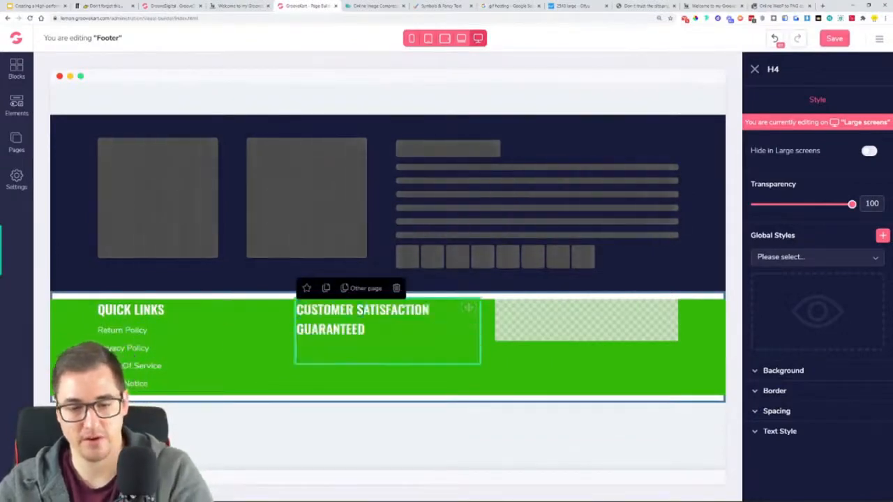
pyautogui.press('BackSpace')
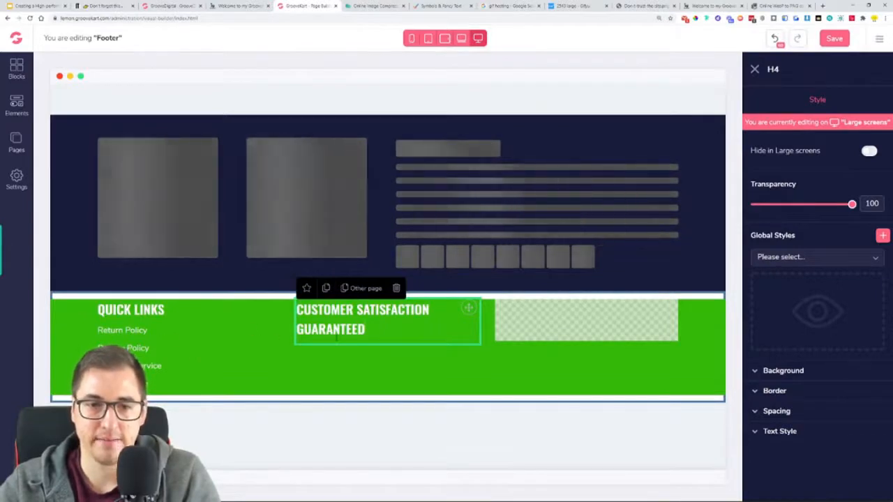
# Add a Paragraph element below the Customer Satisfaction Guaranteed heading in the middle footer column
pyautogui.click(12, 111)
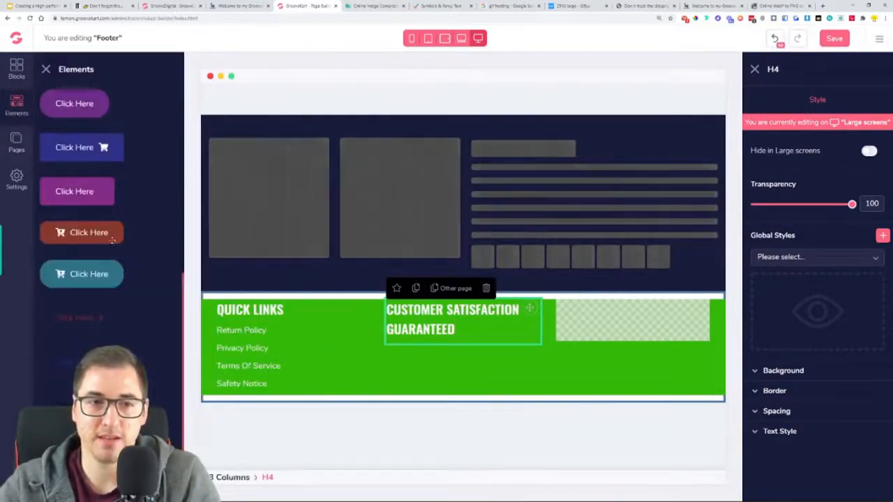
pyautogui.click(66, 230)
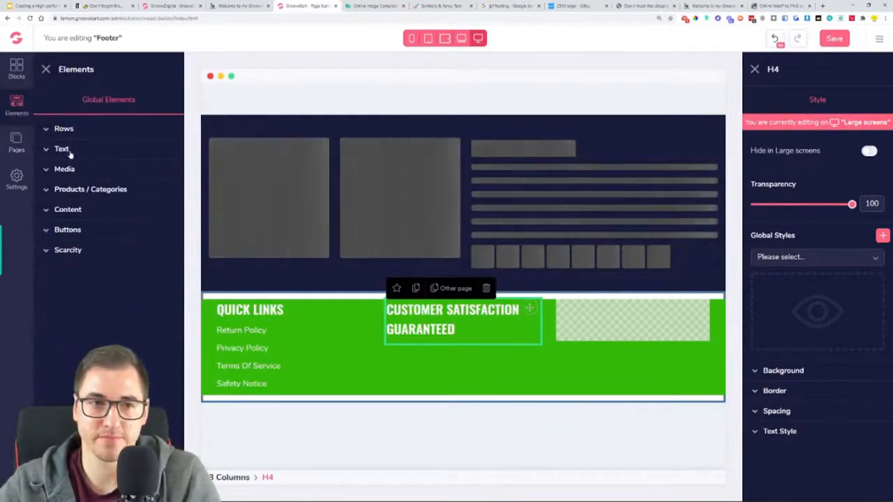
pyautogui.click(66, 150)
pyautogui.moveTo(61, 300); pyautogui.dragTo(458, 363)
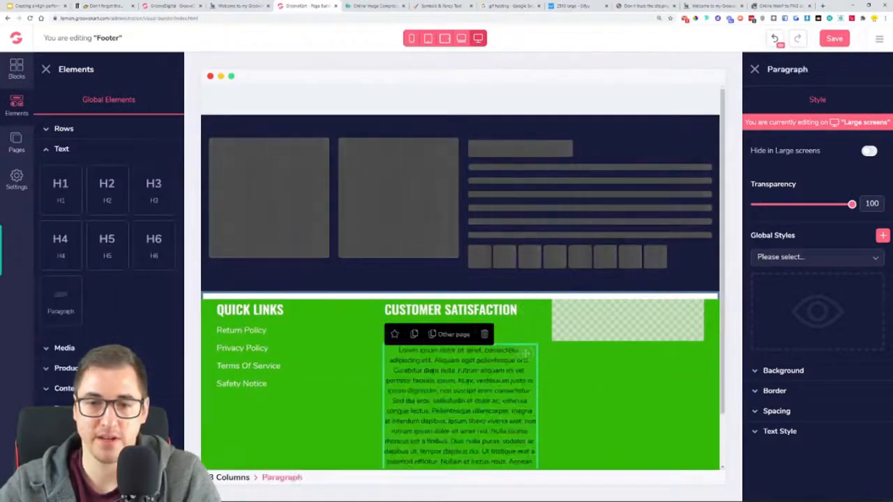
# Set the new paragraph's text colour to white and left-align it
pyautogui.click(785, 438)
pyautogui.scroll(-3, 784, 438)
pyautogui.click(868, 416)
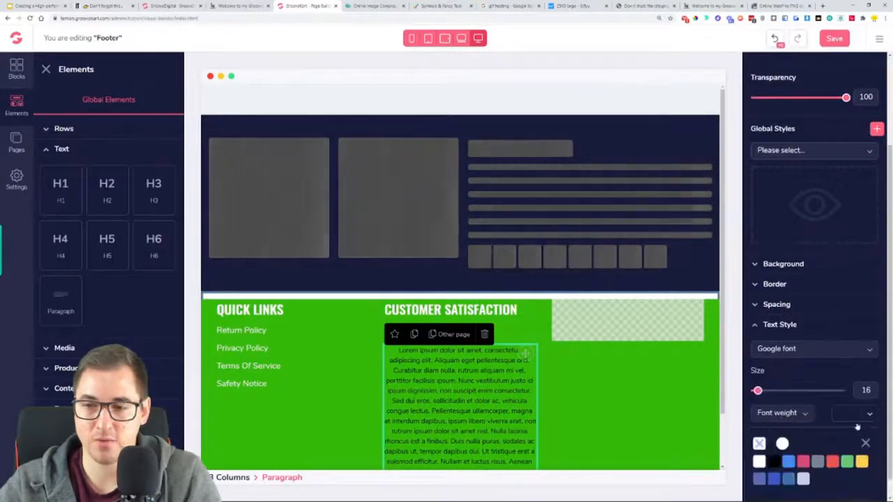
pyautogui.click(761, 461)
pyautogui.click(864, 442)
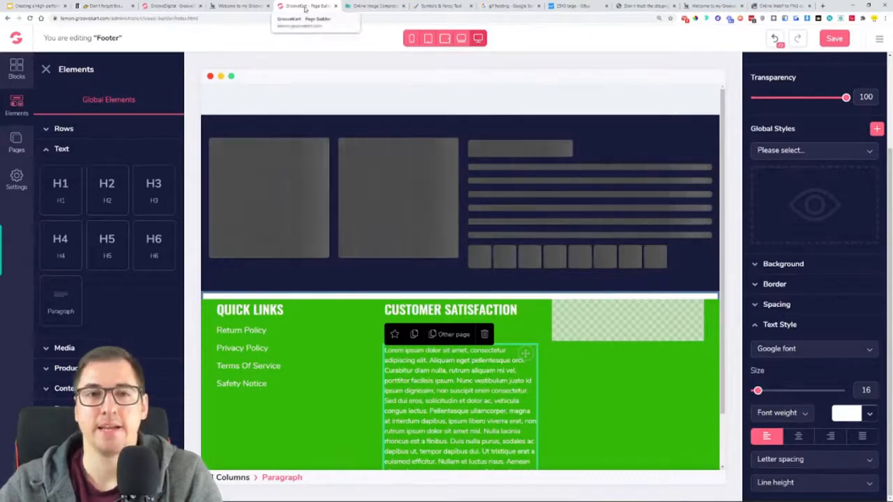
# On the symbols website, copy the plain ✓ from the Check mark & Tick Symbols group
pyautogui.click(424, 7)
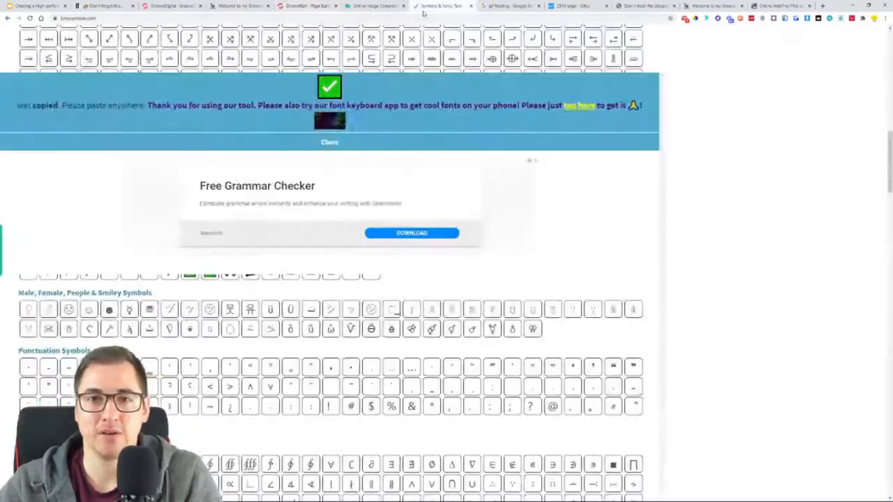
pyautogui.click(336, 144)
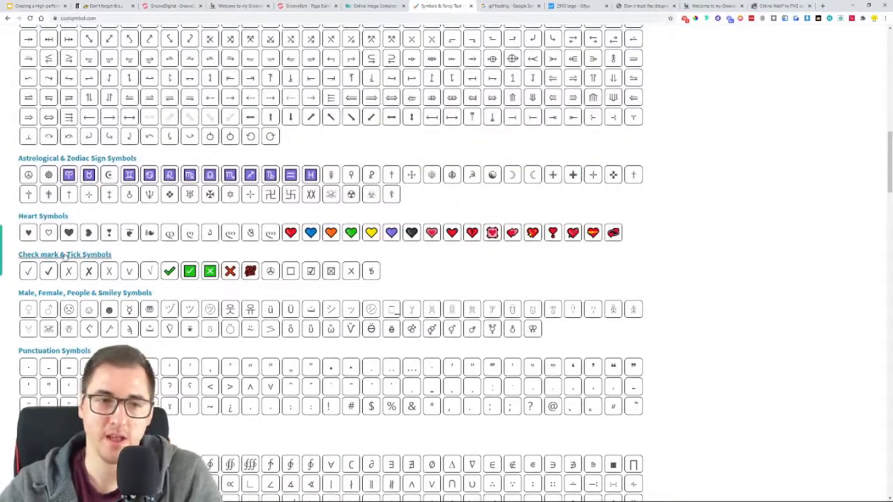
pyautogui.click(28, 271)
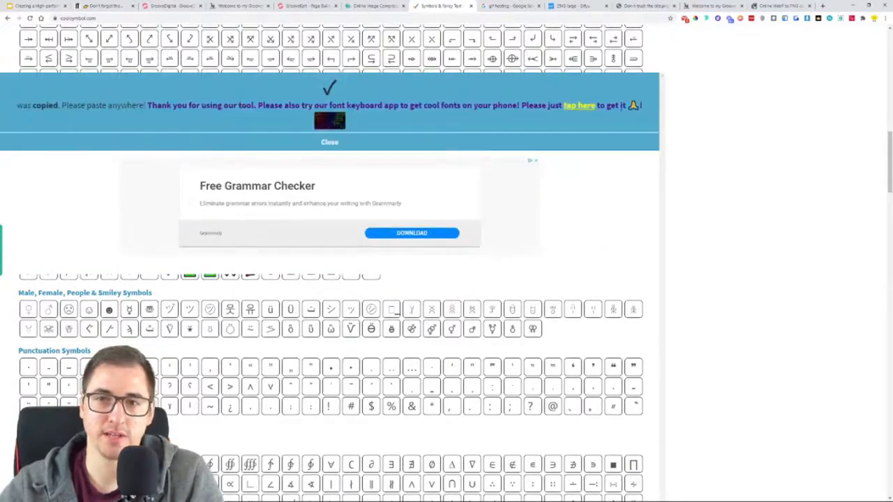
pyautogui.click(329, 143)
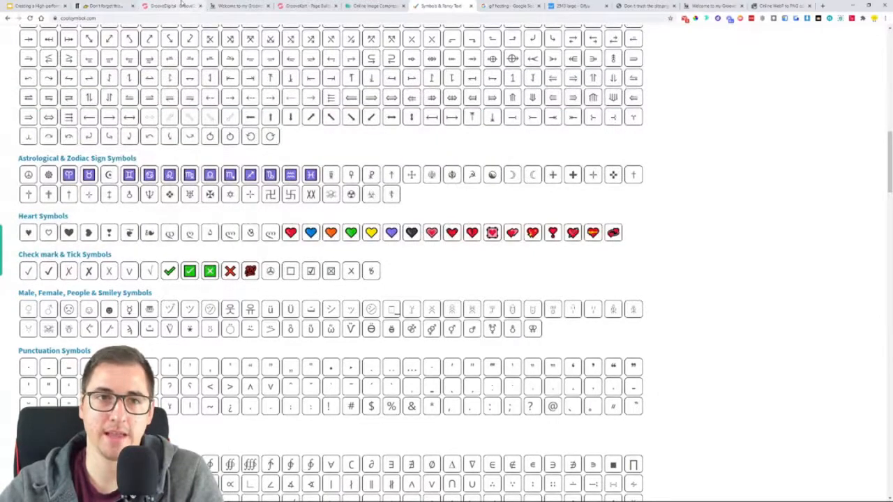
# Copy the five-item checklist from the oneproduct.groovekart.com footer and replace the placeholder paragraph in the page builder with it
pyautogui.click(240, 5)
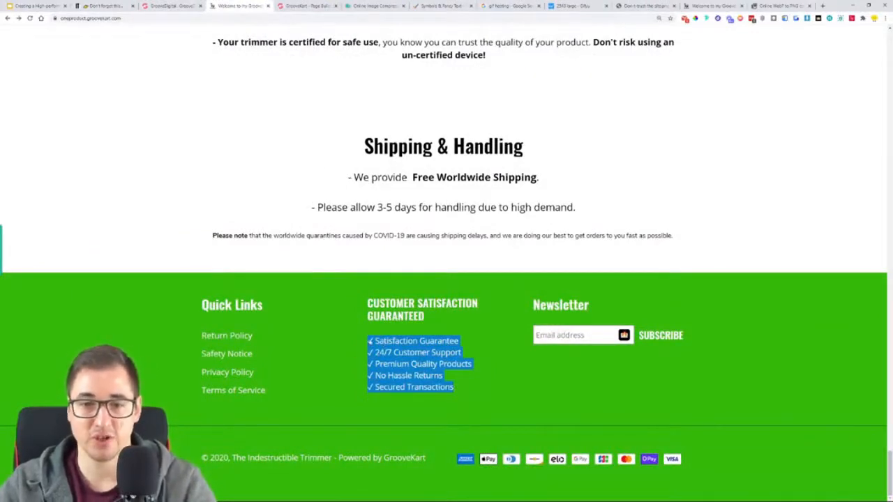
pyautogui.click(283, 4)
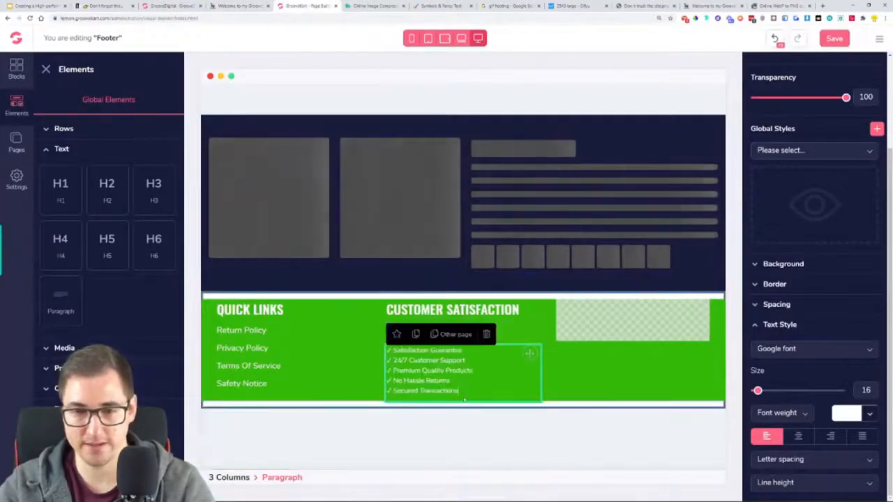
# Style the checklist paragraph with the Open Sans font, Regular weight and a larger text size
pyautogui.click(809, 348)
pyautogui.scroll(-3, 806, 419)
pyautogui.scroll(-2, 797, 422)
pyautogui.click(795, 410)
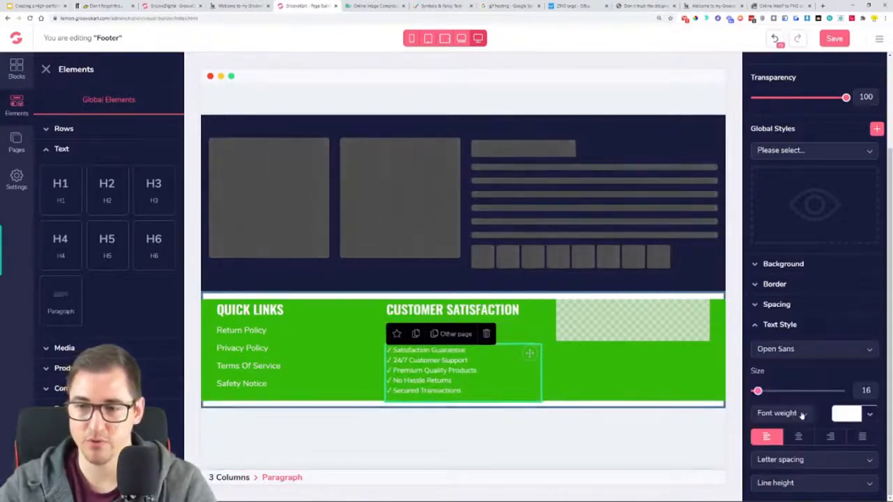
pyautogui.click(802, 414)
pyautogui.click(772, 466)
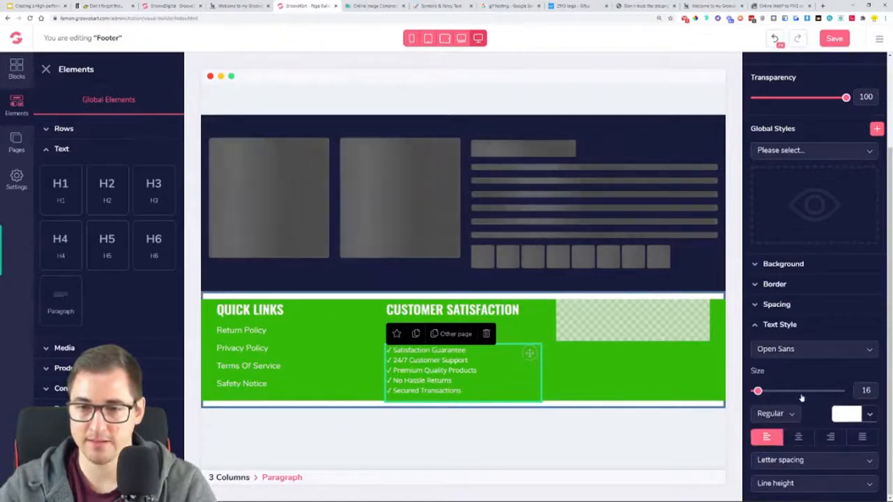
pyautogui.moveTo(757, 391); pyautogui.dragTo(757, 394)
pyautogui.click(586, 399)
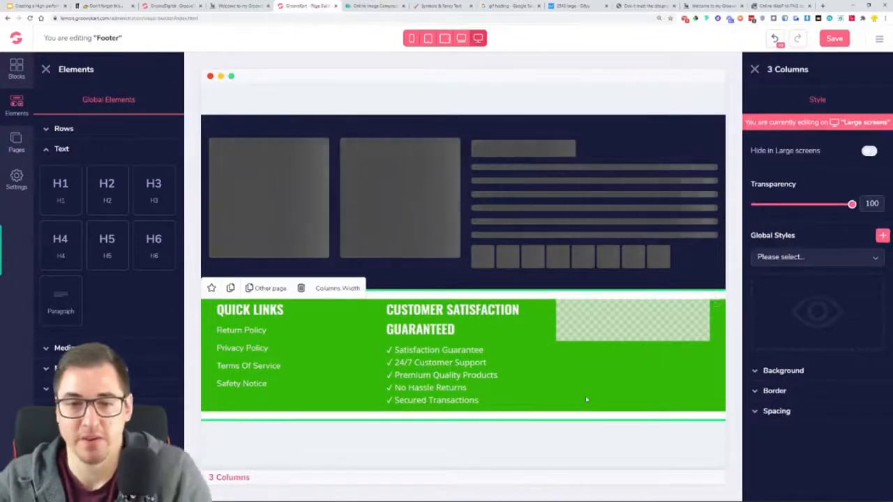
# Save the footer and check the middle column on the live lemon.groovekart.com store
pyautogui.click(836, 39)
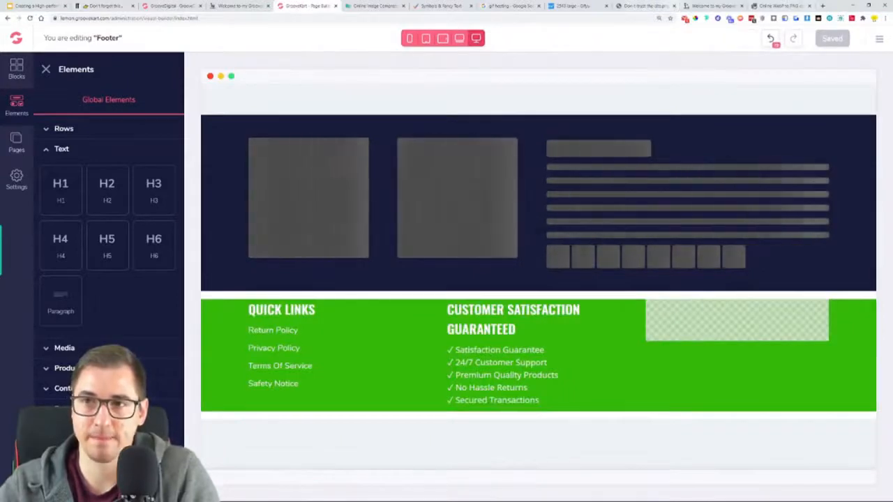
pyautogui.click(690, 5)
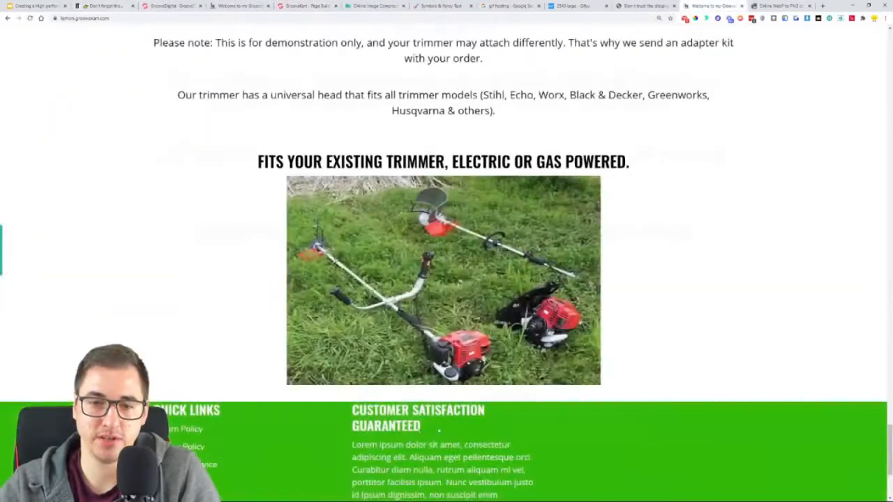
pyautogui.scroll(-4, 406, 268)
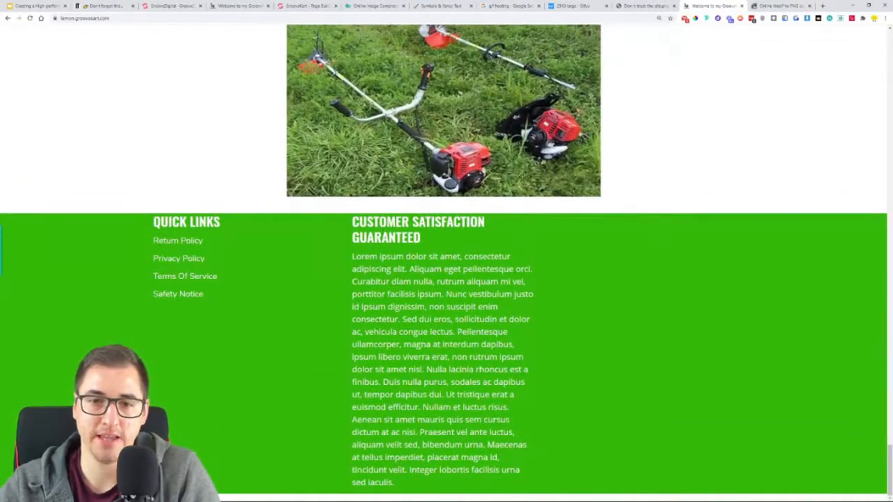
# Re-enter the five checklist lines in the Customer Satisfaction Guaranteed paragraph and save the footer
pyautogui.click(178, 4)
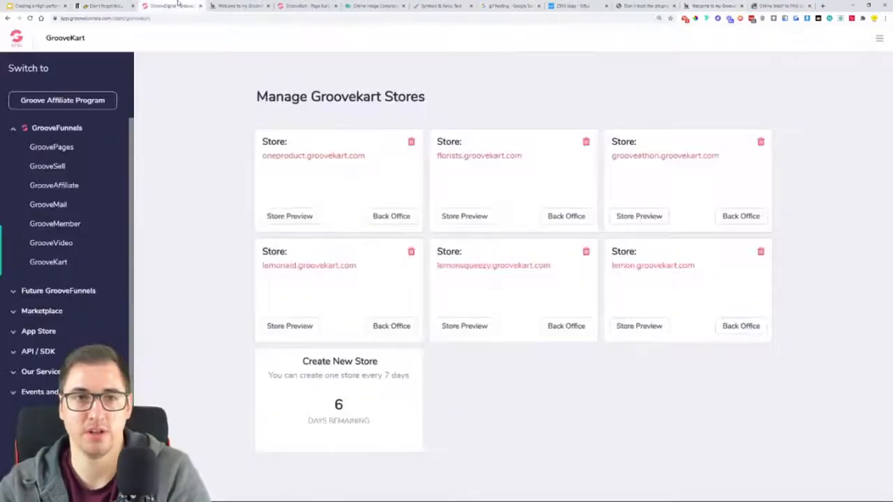
pyautogui.click(226, 5)
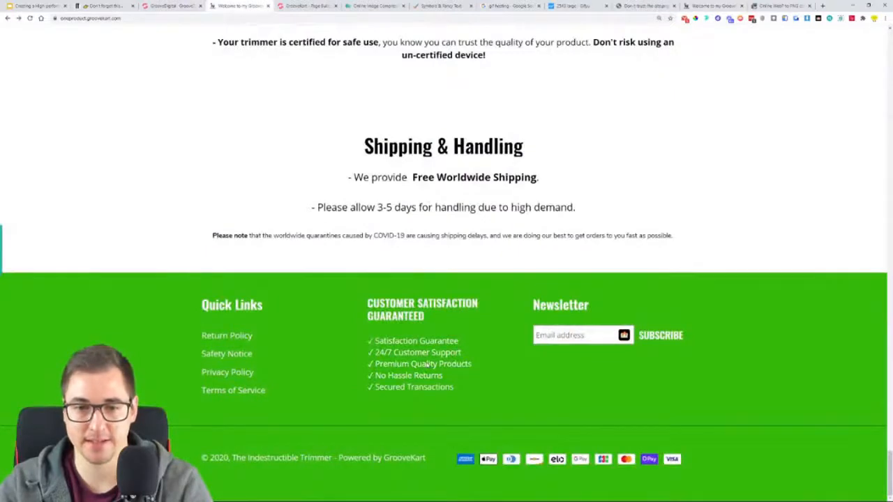
pyautogui.click(306, 6)
pyautogui.click(514, 404)
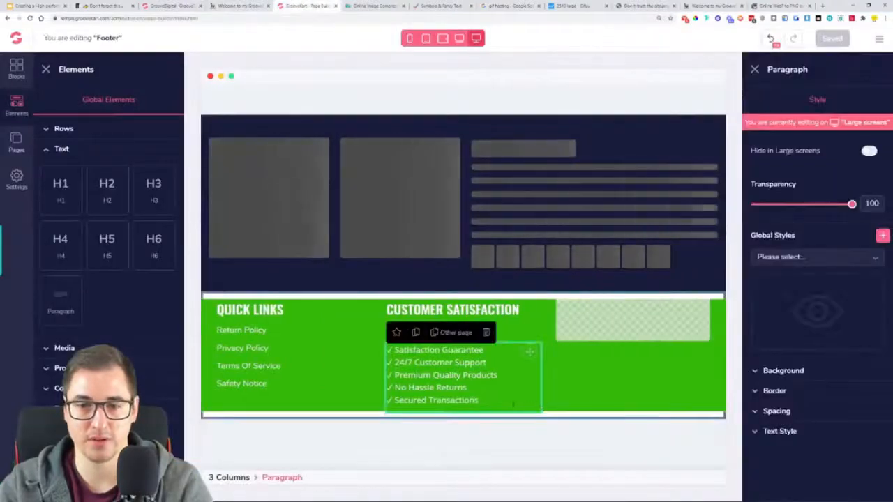
pyautogui.click(351, 353)
pyautogui.click(465, 387)
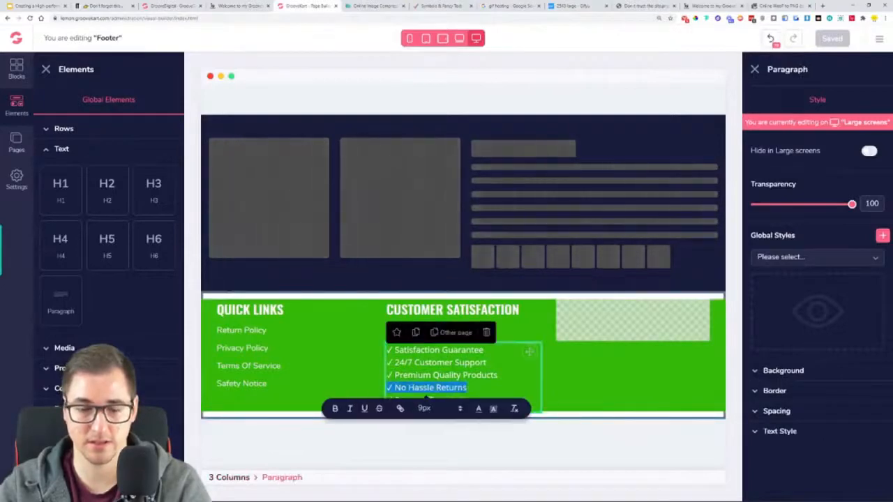
pyautogui.hotkey('ctrl', 'a')
pyautogui.click(505, 400)
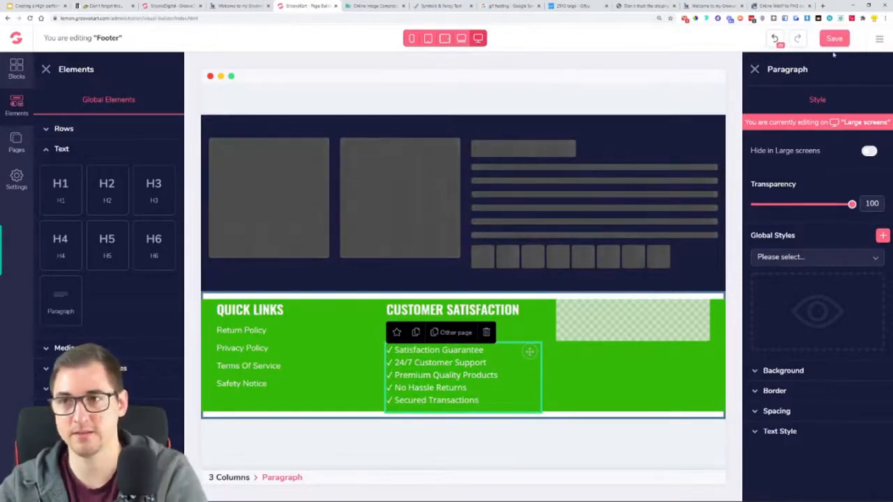
pyautogui.click(833, 39)
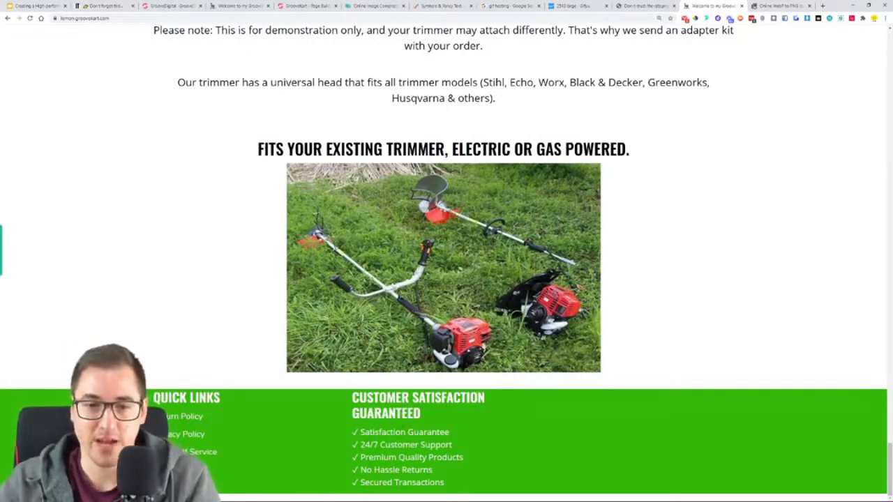
# Following the reference store's footer, duplicate the Customer Satisfaction Guaranteed heading into the empty third column and change its text to "NEWSLETTER"
pyautogui.click(239, 6)
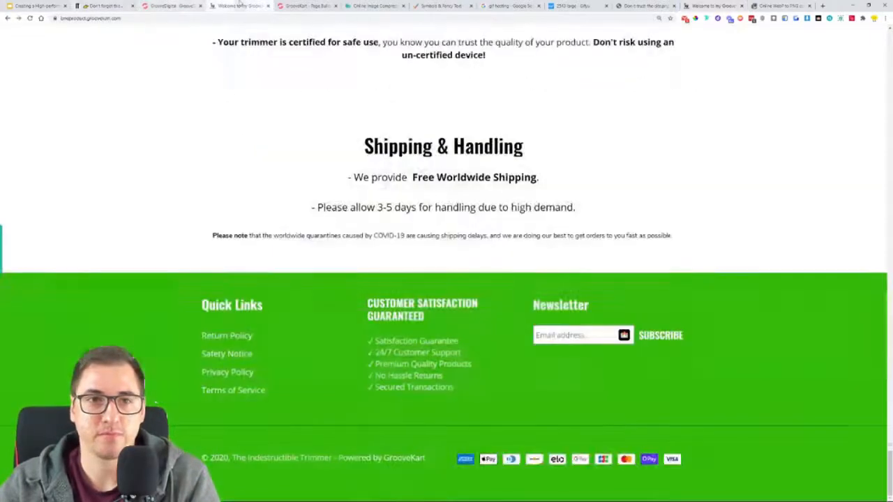
pyautogui.click(187, 7)
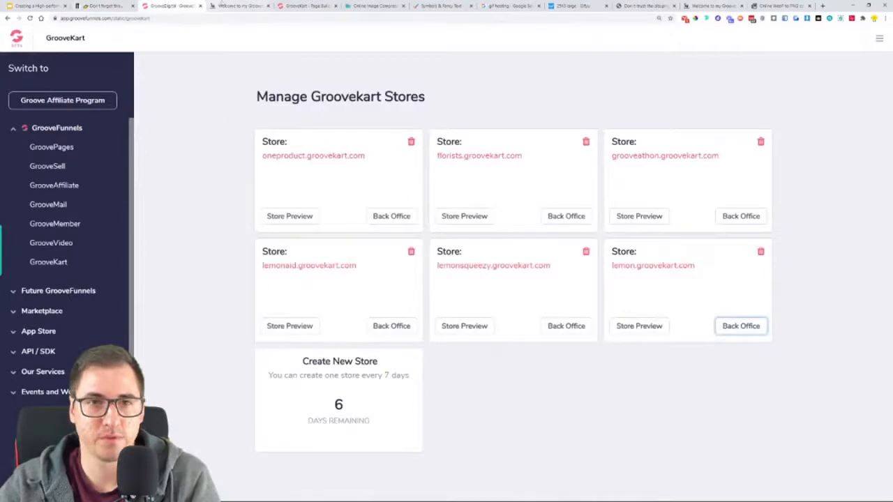
pyautogui.click(236, 6)
pyautogui.click(287, 6)
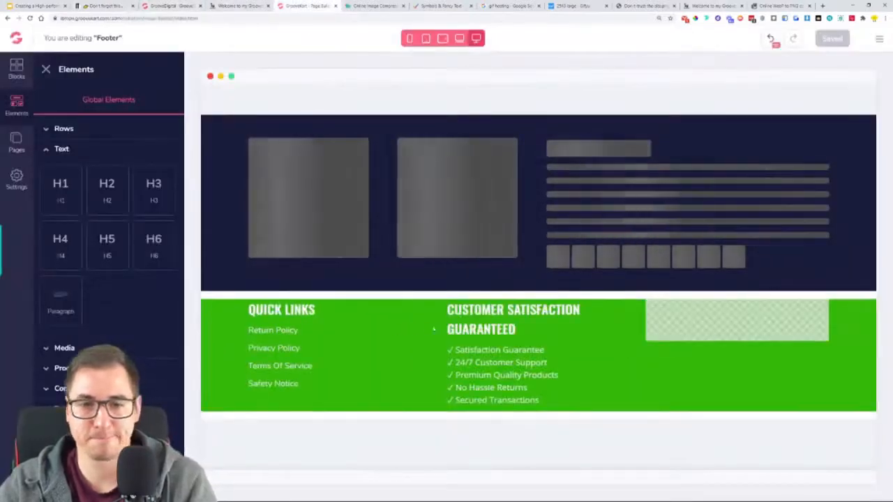
pyautogui.click(457, 322)
pyautogui.moveTo(415, 287); pyautogui.dragTo(604, 327)
pyautogui.doubleClick(628, 327)
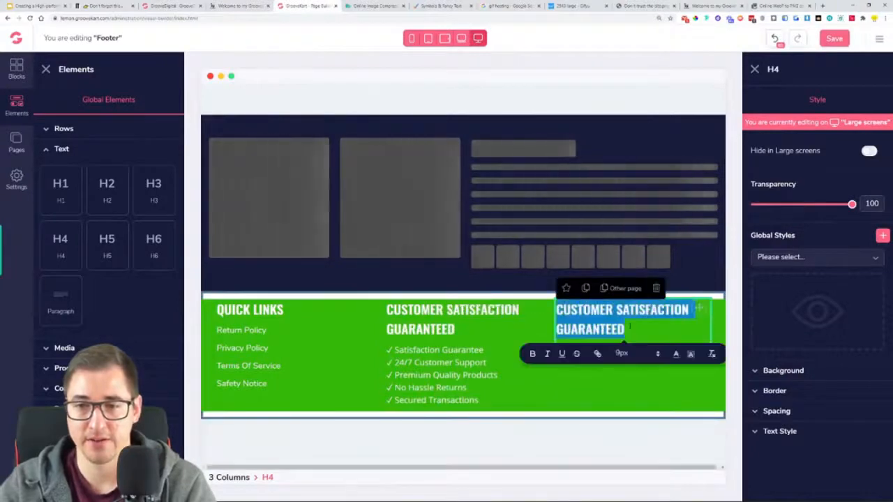
pyautogui.write('NEWSLTE')
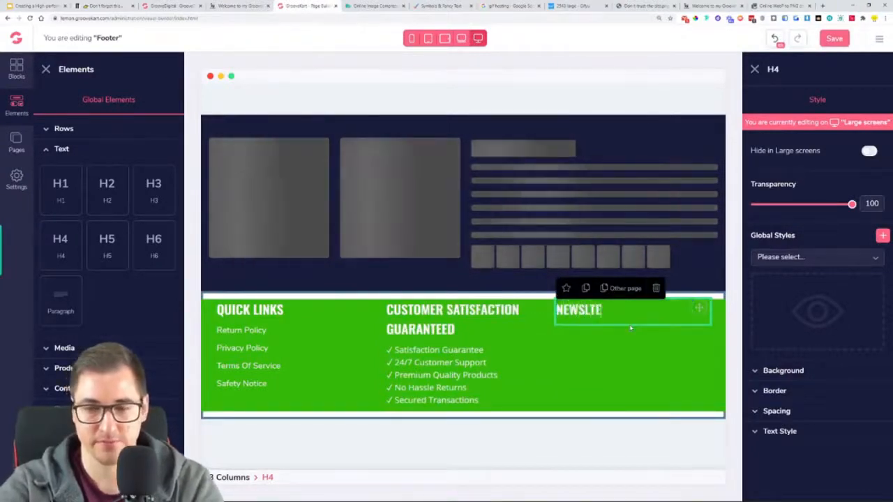
pyautogui.press('BackSpace')
pyautogui.write('ETTER')
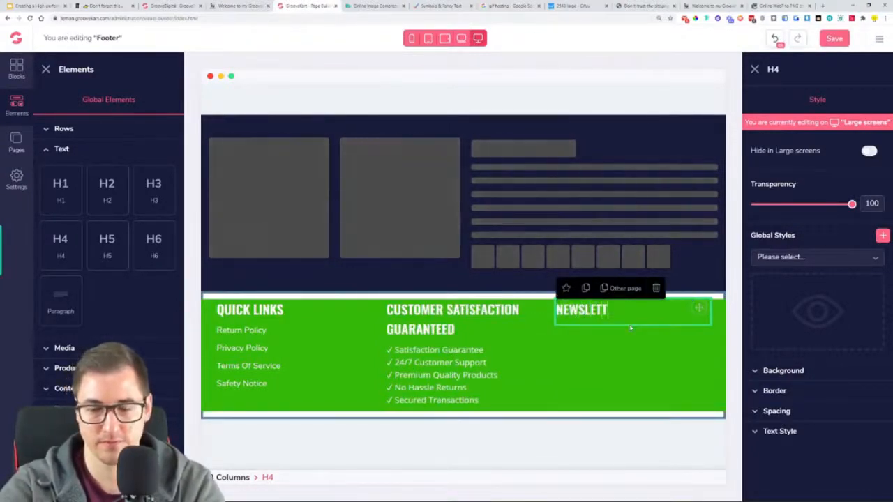
# Add a Subscribe element from the Content elements beneath the NEWSLETTER heading in the third column
pyautogui.click(633, 347)
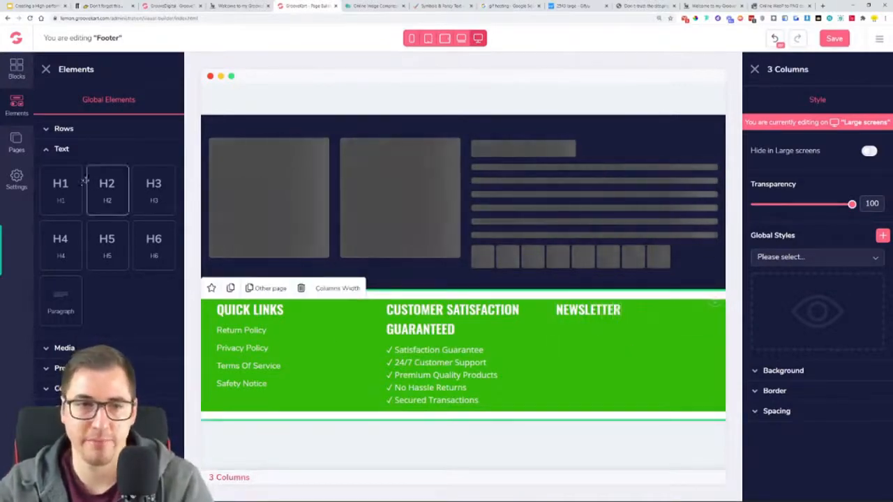
pyautogui.click(64, 348)
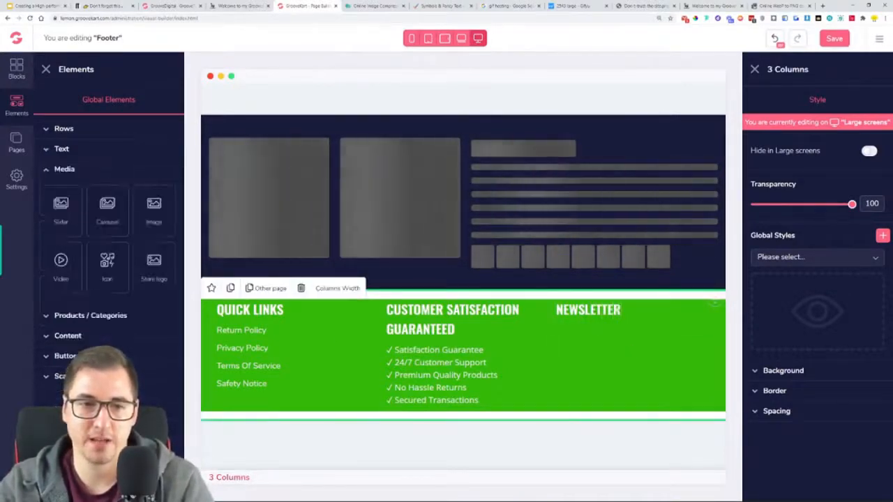
pyautogui.click(100, 342)
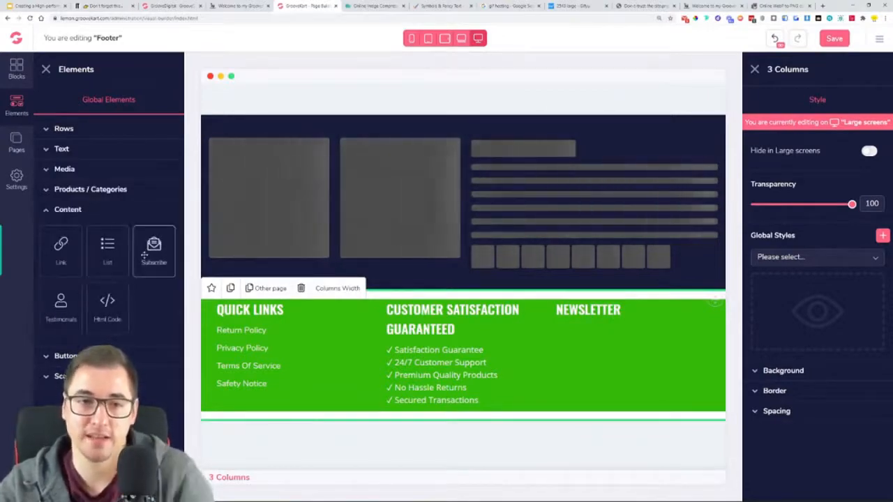
pyautogui.moveTo(317, 282); pyautogui.dragTo(574, 325)
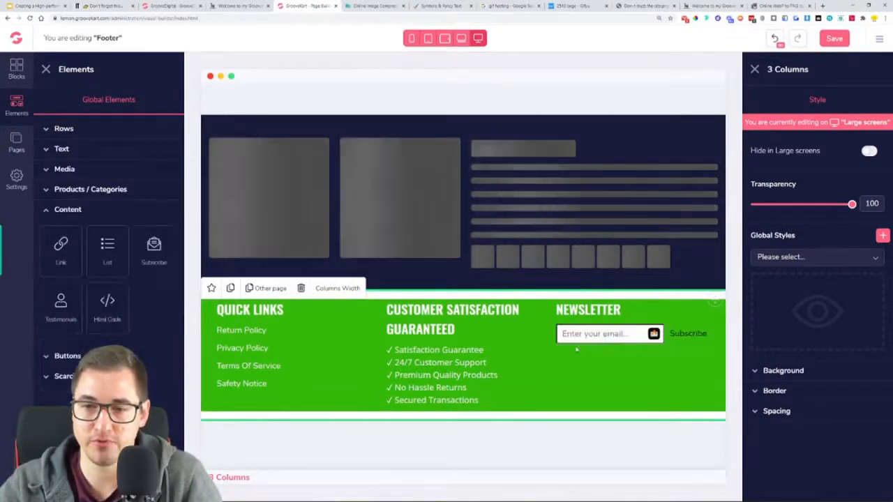
# Set the Subscribe element's text field placeholder to "Email Address", following the reference store's newsletter form
pyautogui.click(673, 334)
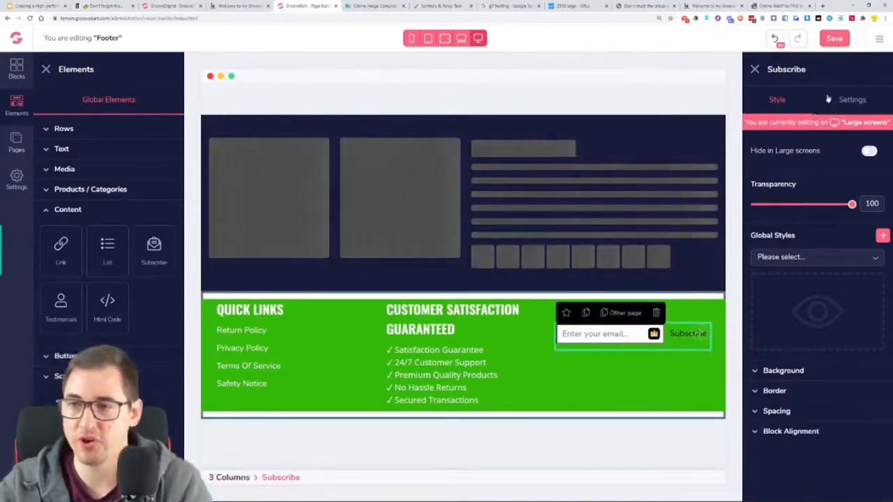
pyautogui.click(46, 70)
pyautogui.click(851, 99)
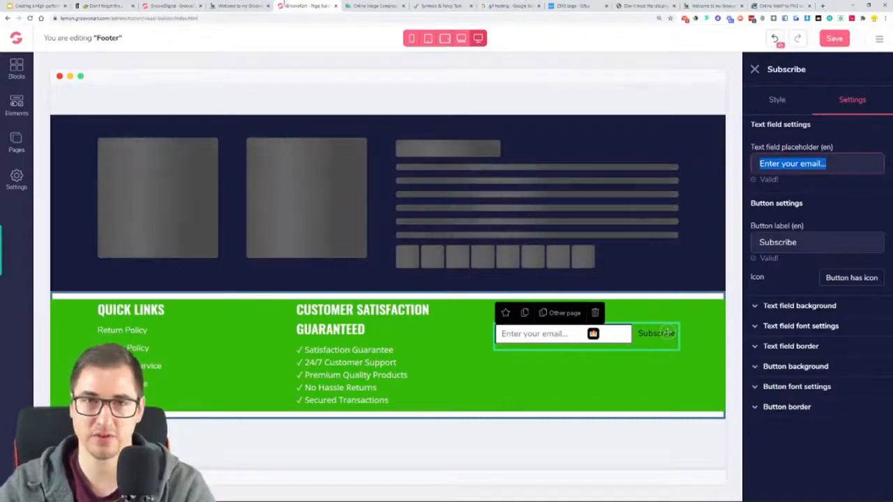
pyautogui.click(247, 4)
pyautogui.click(318, 5)
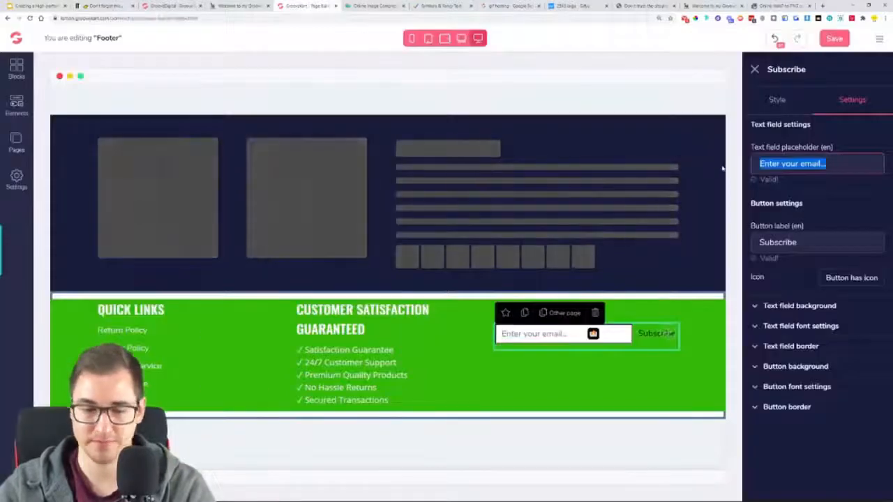
pyautogui.write('Email Address')
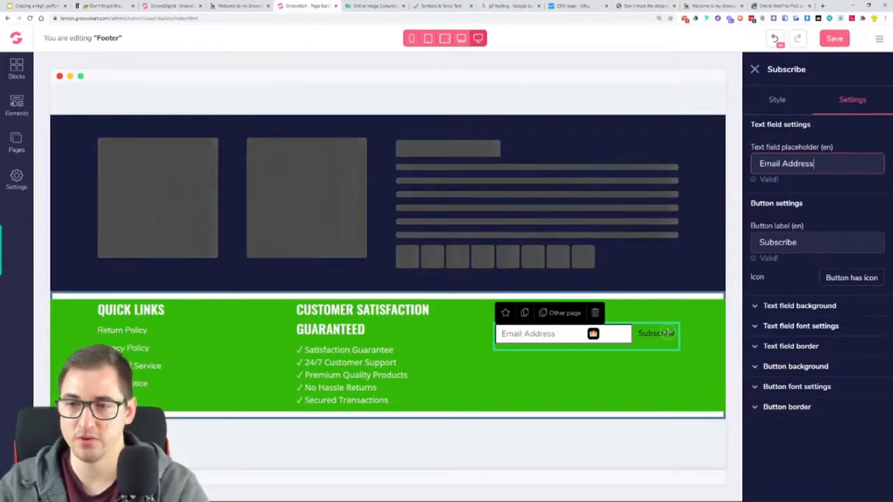
# Set the newsletter text field's font to Open Sans and look over its border settings
pyautogui.click(815, 310)
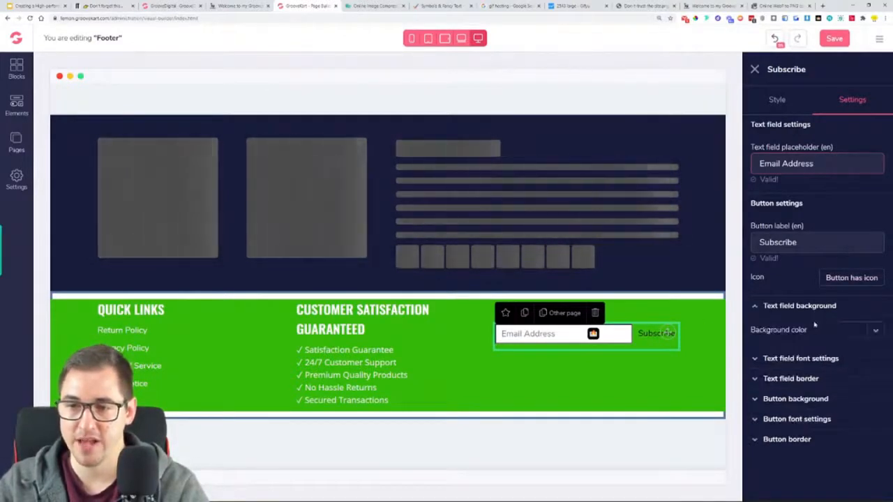
pyautogui.click(798, 358)
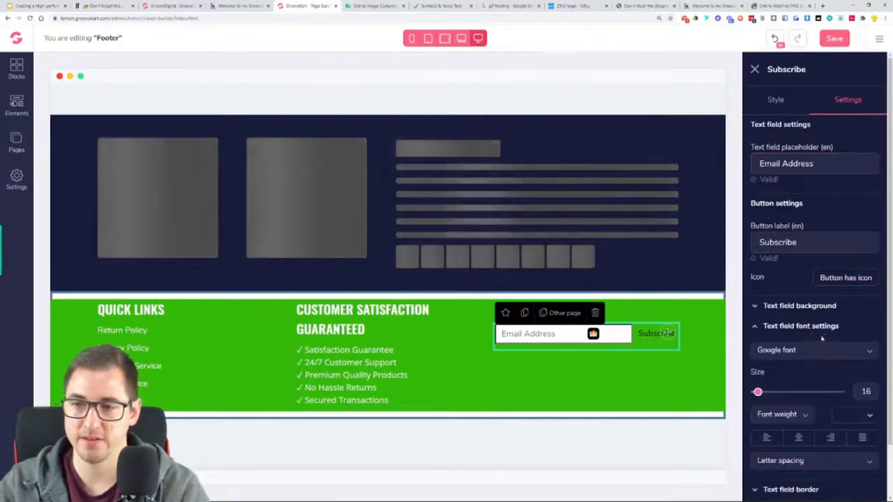
pyautogui.click(812, 350)
pyautogui.scroll(-5, 801, 398)
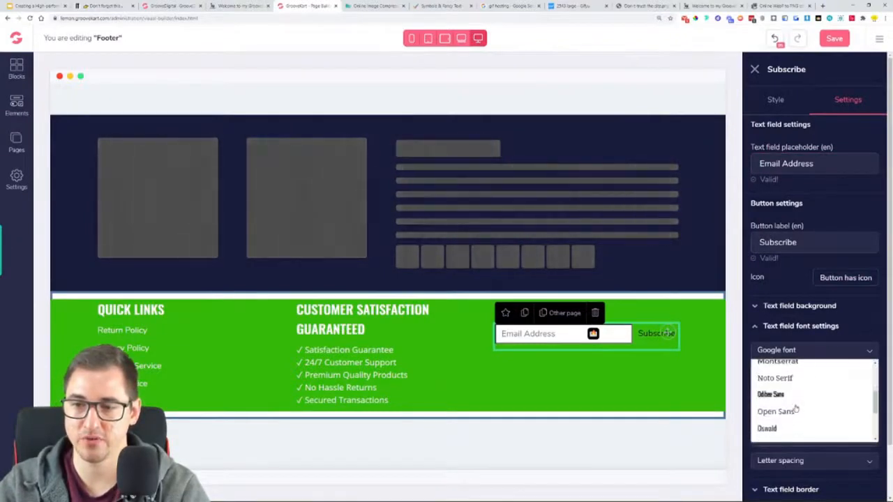
pyautogui.click(796, 410)
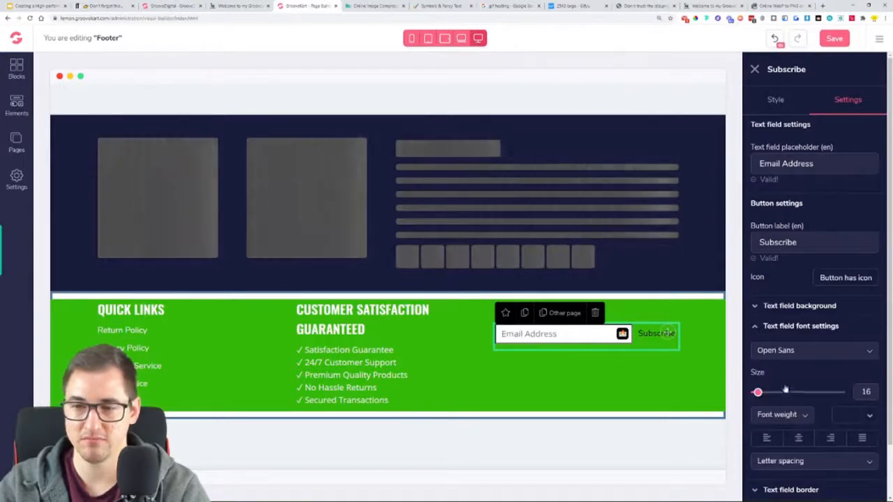
pyautogui.click(798, 355)
pyautogui.click(802, 333)
pyautogui.click(792, 348)
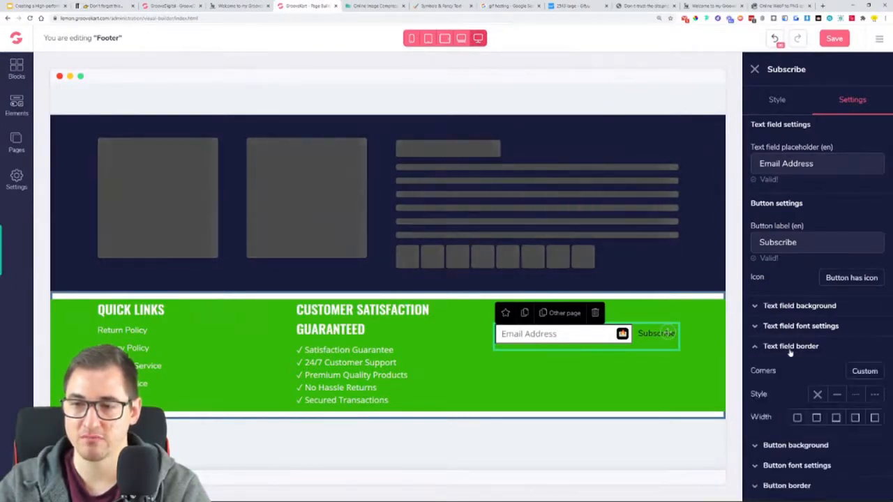
pyautogui.click(791, 349)
# Set the subscribe button's font to Oswald with a text size of 23
pyautogui.click(796, 390)
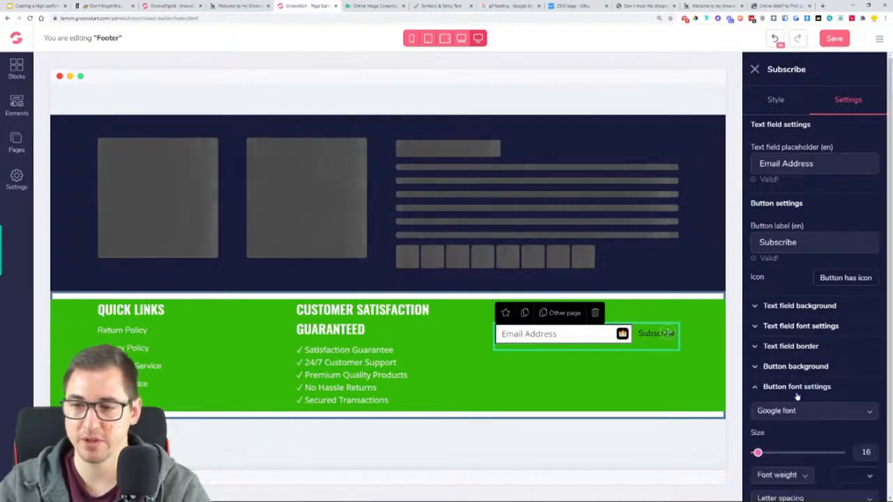
pyautogui.scroll(-1, 796, 397)
pyautogui.click(799, 375)
pyautogui.scroll(-3, 791, 422)
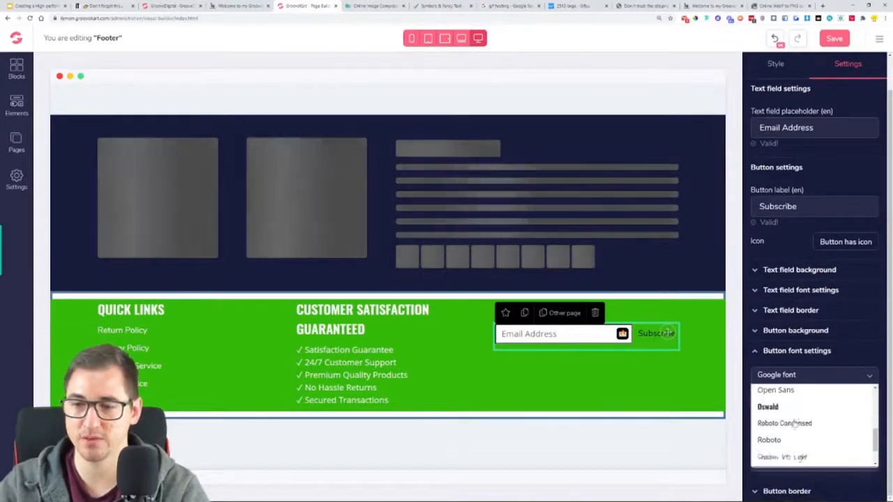
pyautogui.scroll(-2, 785, 415)
pyautogui.scroll(2, 788, 429)
pyautogui.click(781, 420)
pyautogui.moveTo(758, 417); pyautogui.dragTo(765, 419)
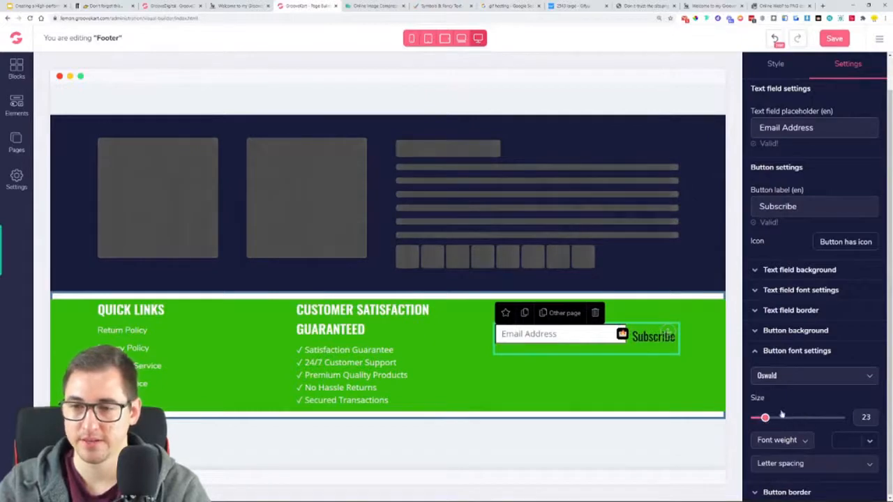
# Change the subscribe button's label to "SUBSCRIBE" in capitals and look over the button border settings
pyautogui.moveTo(802, 206); pyautogui.dragTo(747, 211)
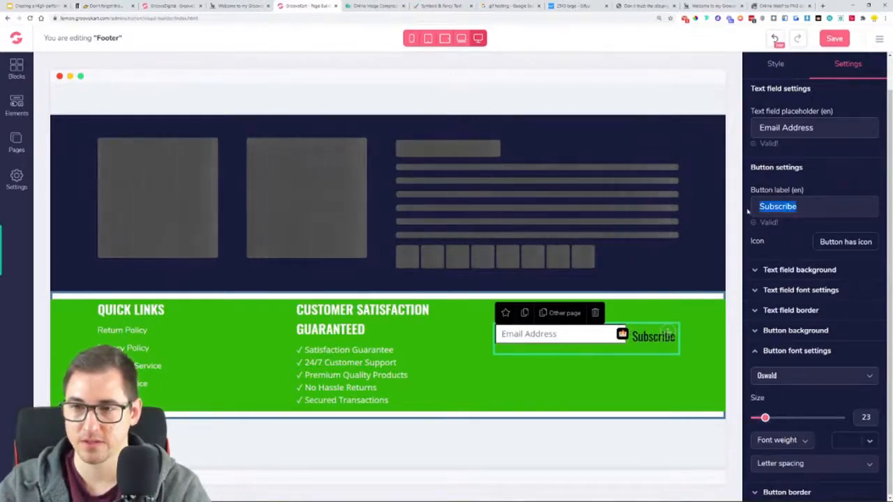
pyautogui.write('SUBSCRIBE')
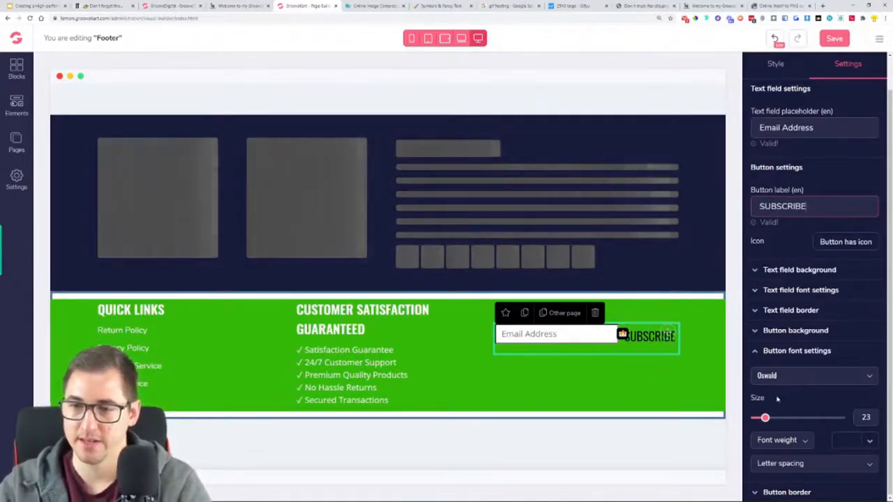
pyautogui.scroll(-1, 807, 407)
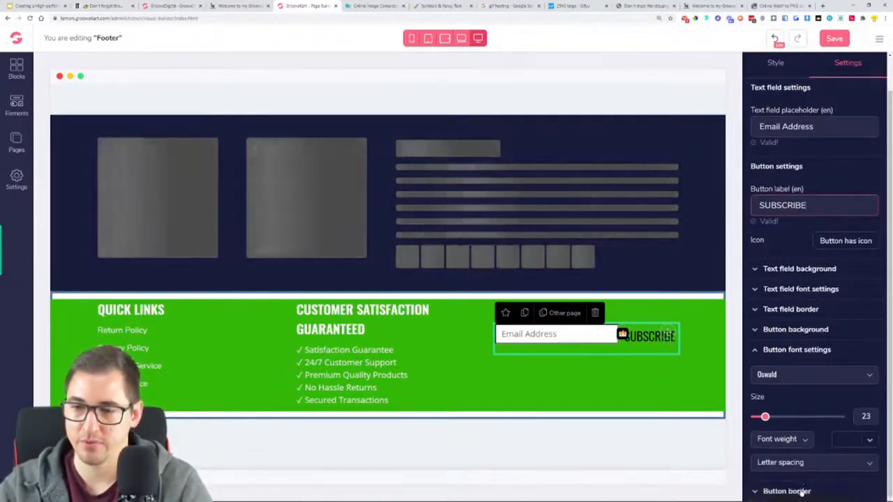
pyautogui.click(799, 488)
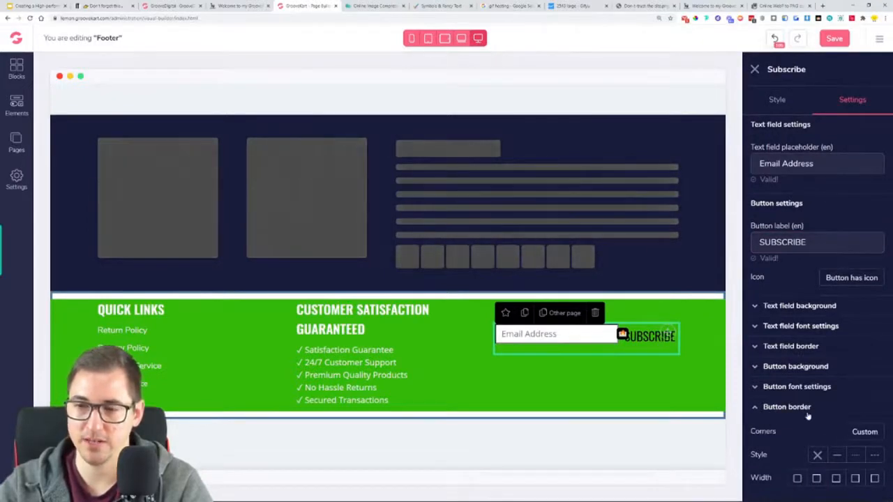
pyautogui.click(786, 407)
# Following the reference store's newsletter form, make the subscribe button's text white (#FFFFFF) and Semi bold
pyautogui.click(241, 6)
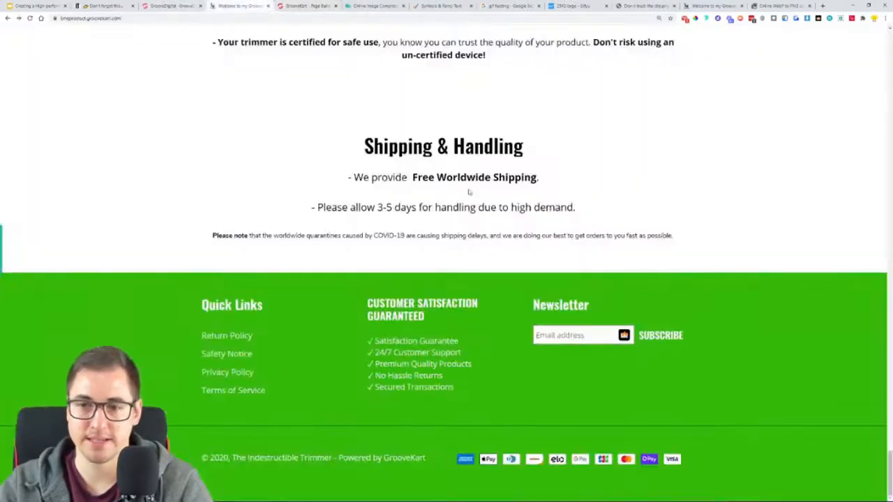
pyautogui.click(307, 6)
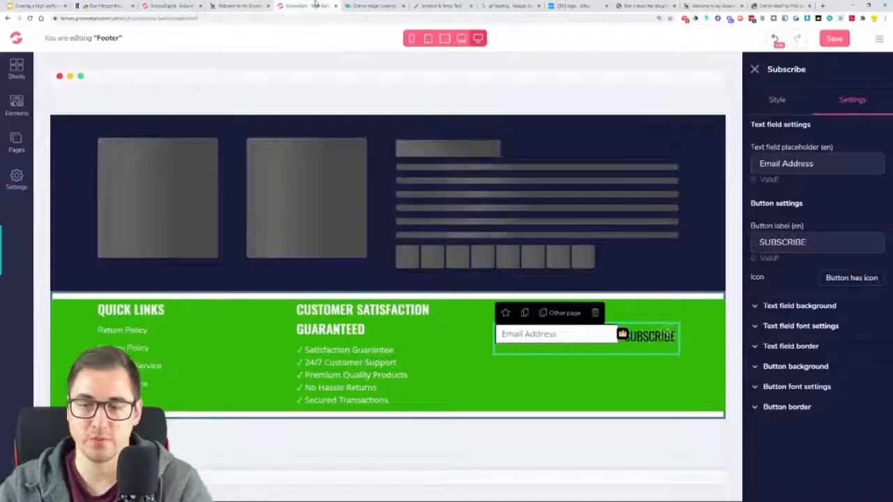
pyautogui.click(809, 326)
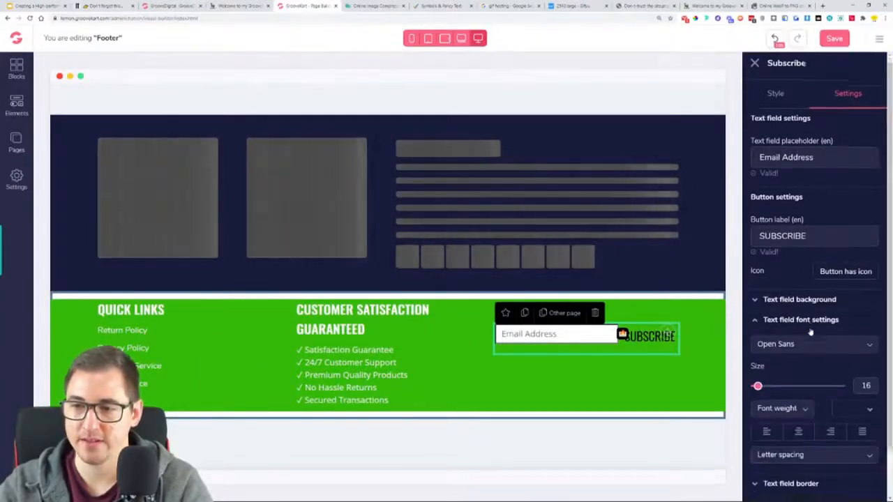
pyautogui.scroll(-1, 809, 328)
pyautogui.click(806, 282)
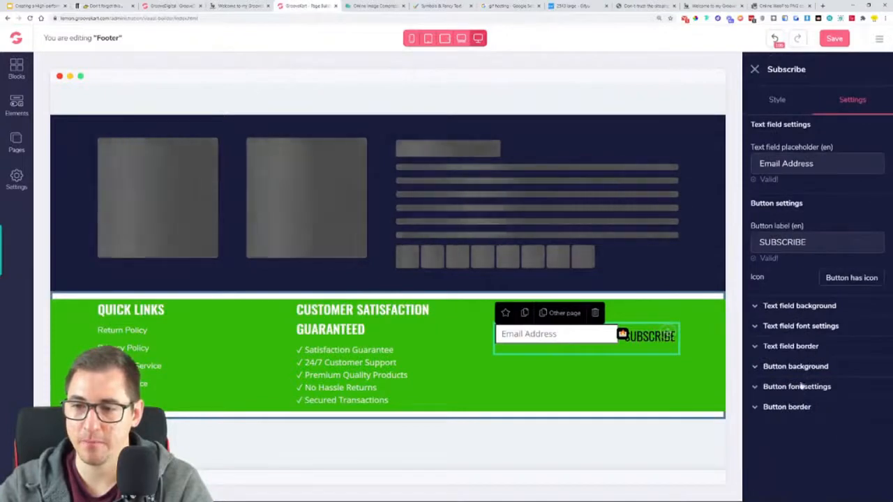
pyautogui.scroll(-1, 801, 392)
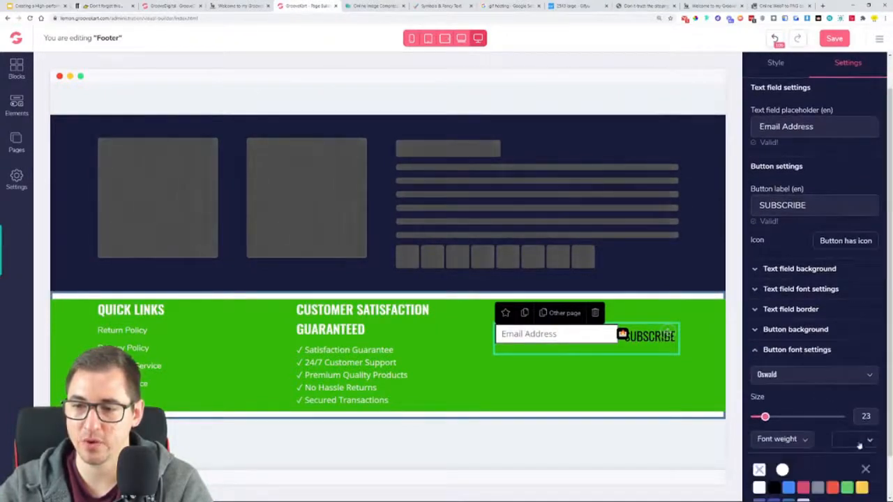
pyautogui.click(758, 488)
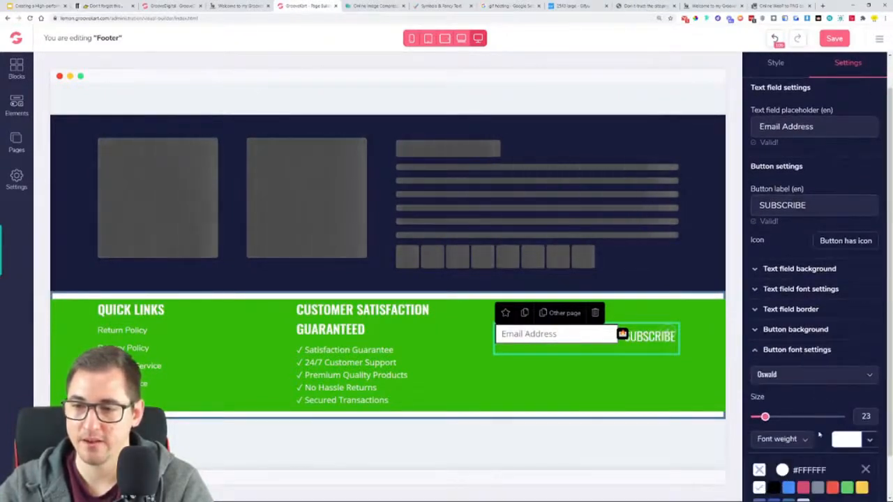
pyautogui.click(784, 439)
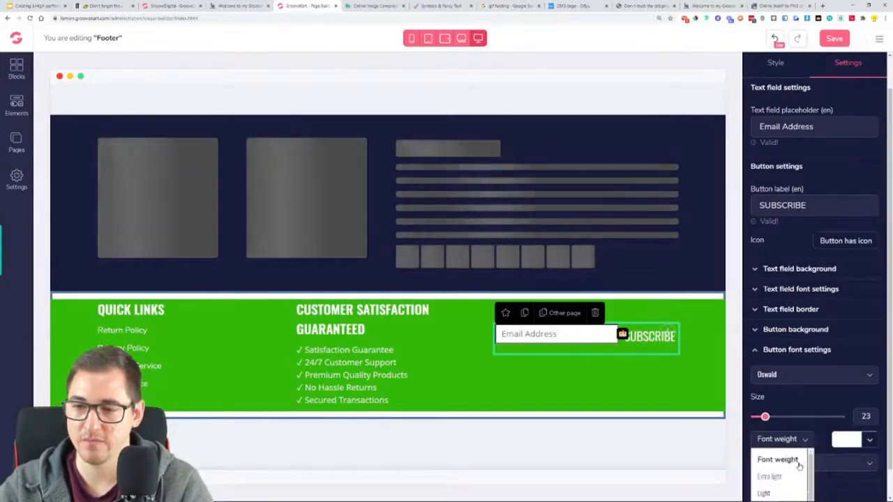
pyautogui.scroll(-1, 786, 473)
pyautogui.click(774, 477)
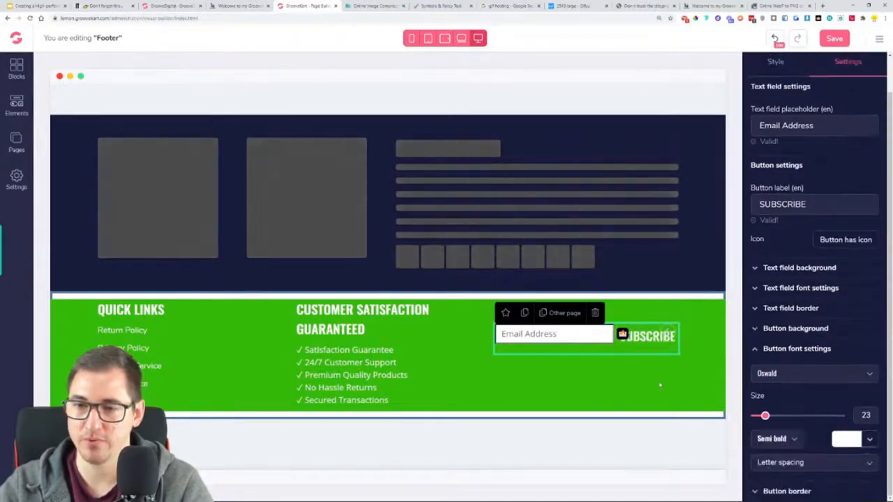
# Set the top and bottom margins of the green three-column footer row to 0
pyautogui.click(664, 353)
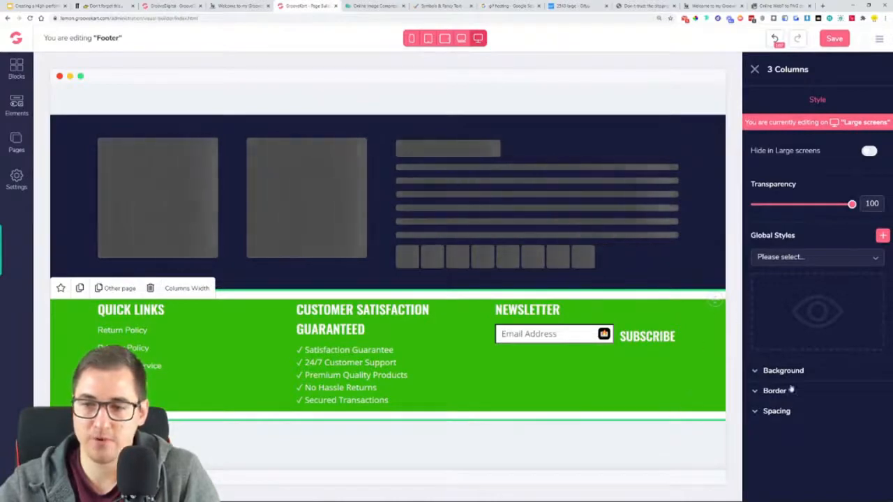
pyautogui.click(804, 411)
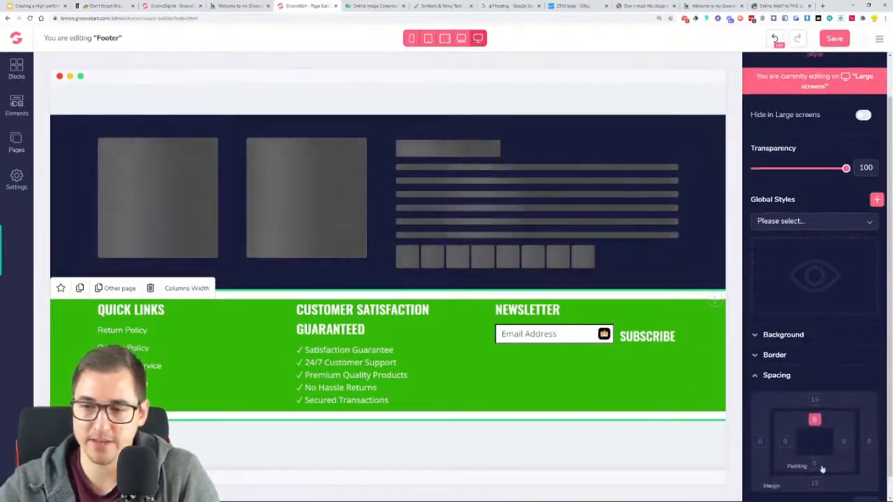
pyautogui.click(814, 400)
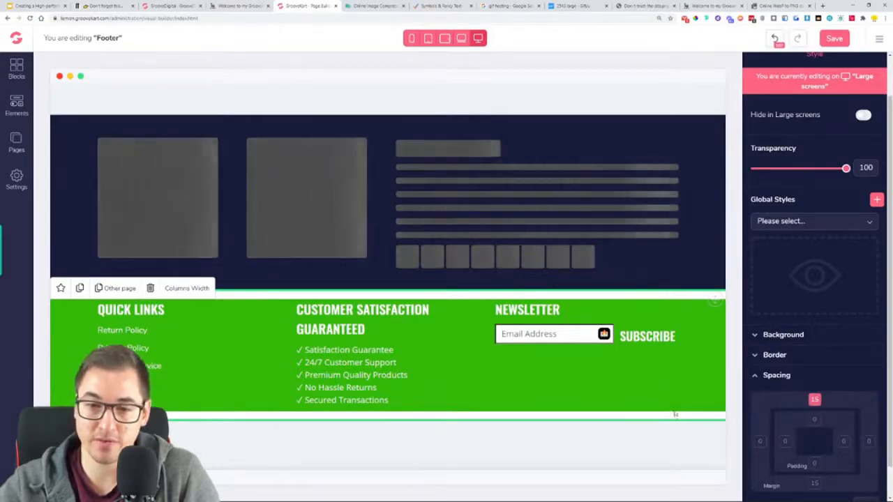
pyautogui.scroll(-1, 812, 481)
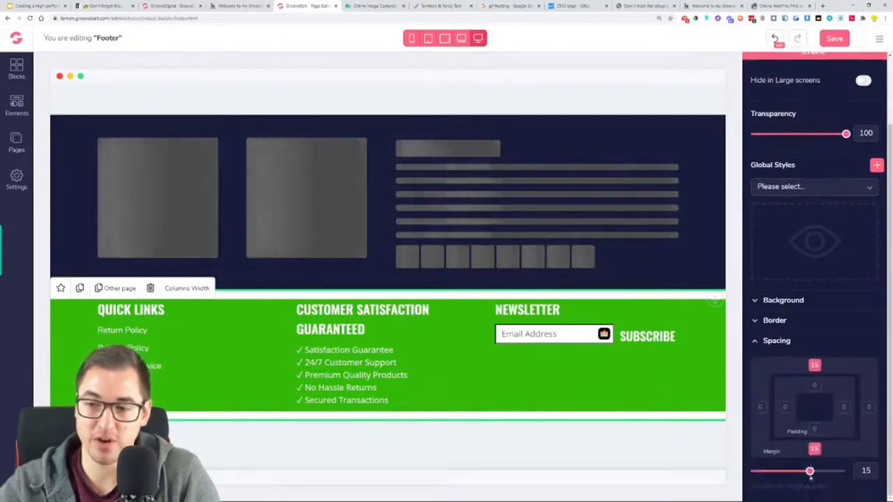
pyautogui.moveTo(807, 476); pyautogui.dragTo(799, 481)
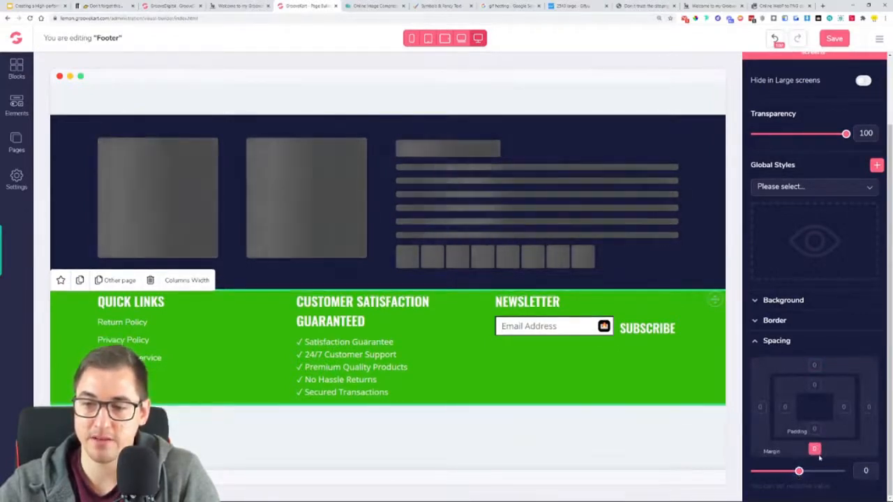
# Set the top and bottom padding of the three-column footer row to 40
pyautogui.scroll(1, 820, 435)
pyautogui.click(816, 465)
pyautogui.click(814, 421)
pyautogui.scroll(-1, 814, 467)
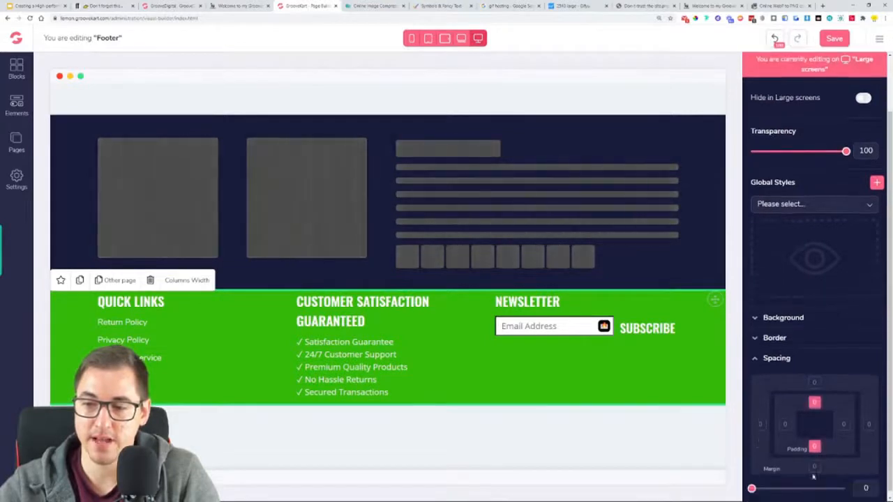
pyautogui.moveTo(752, 486); pyautogui.dragTo(809, 492)
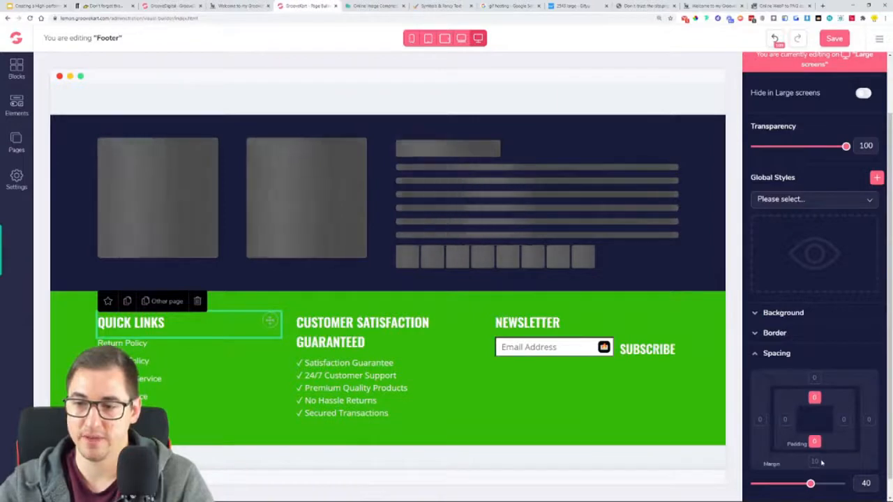
# Set the bottom margin of the QUICK LINKS and NEWSLETTER headings to 20
pyautogui.moveTo(806, 483); pyautogui.dragTo(814, 488)
pyautogui.click(518, 331)
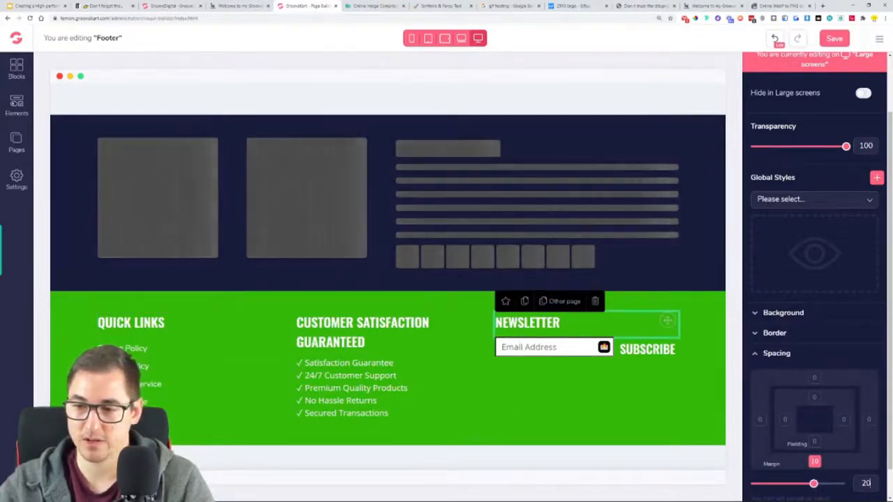
pyautogui.click(866, 483)
pyautogui.press('BackSpace')
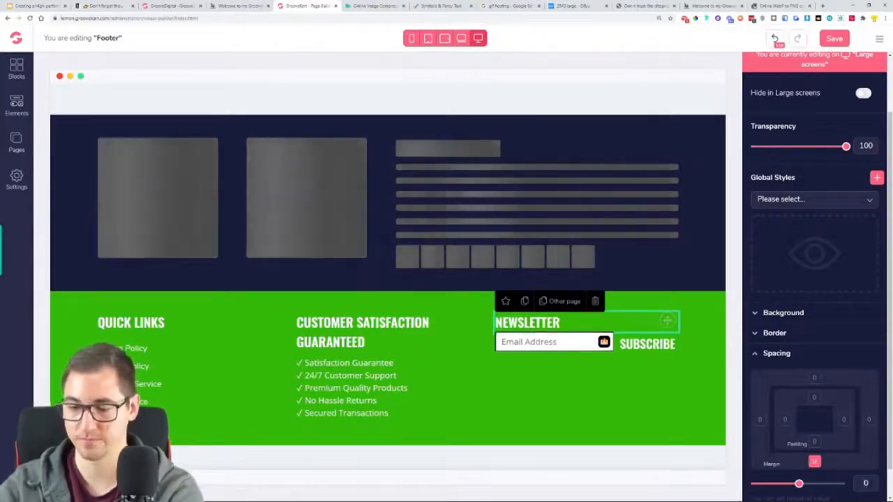
pyautogui.write('2')
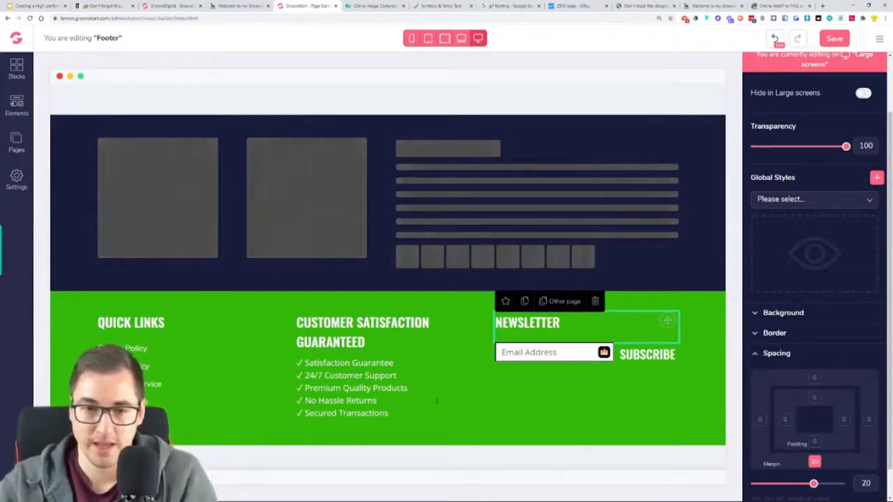
pyautogui.click(434, 399)
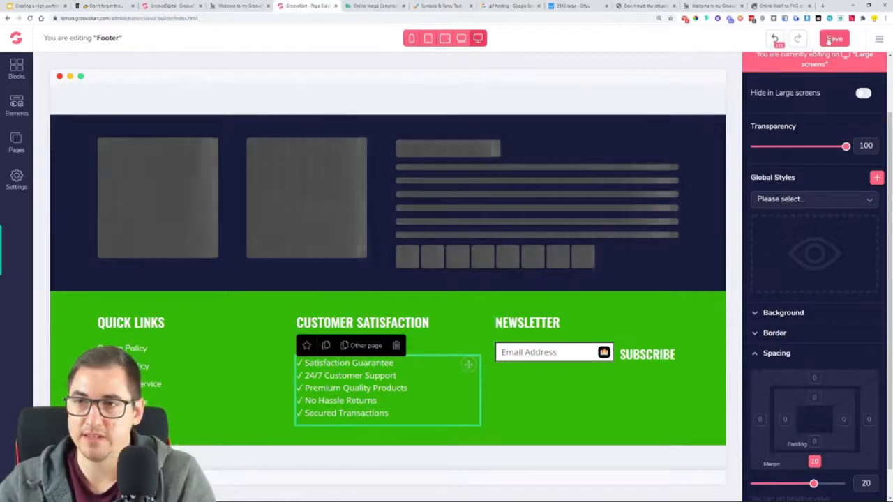
# Save the footer and check how it looks at the end of the reloaded live store page
pyautogui.click(829, 39)
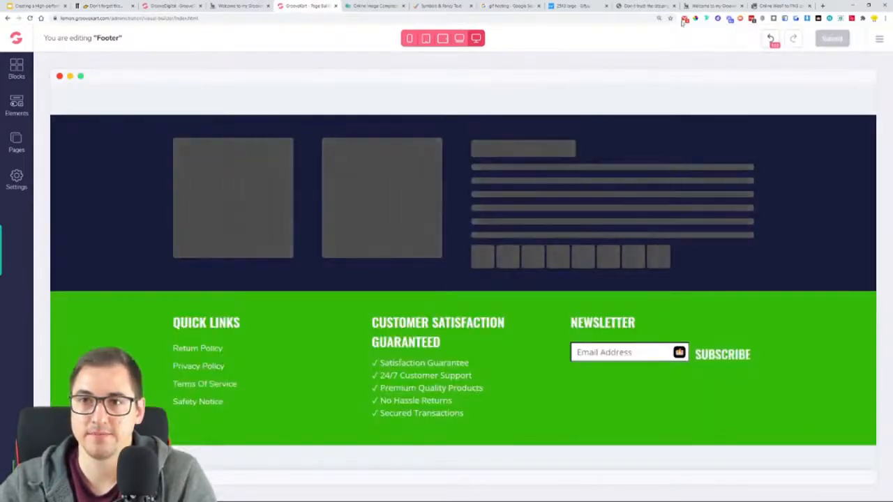
pyautogui.click(703, 5)
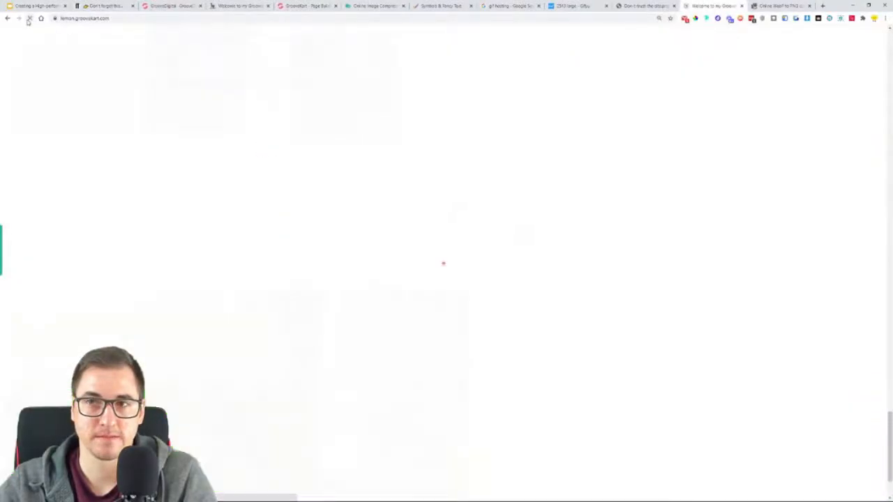
pyautogui.scroll(-1, 696, 222)
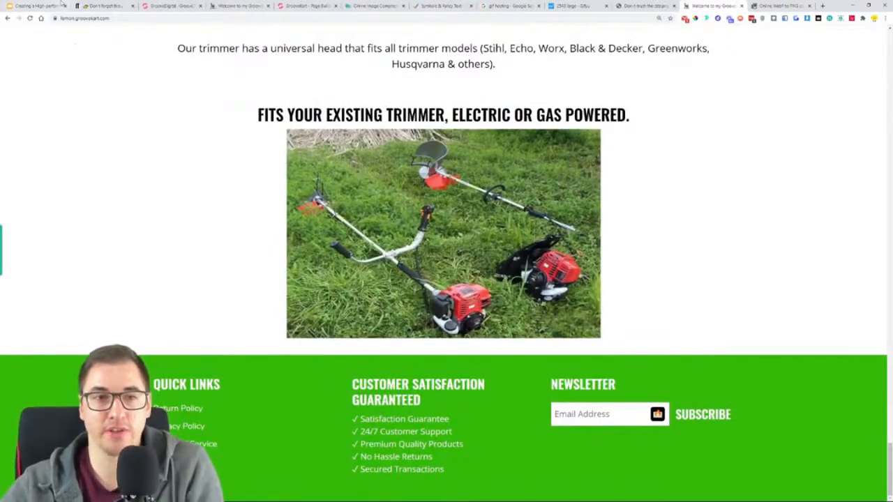
# Copy the copyright line from the reference store's footer
pyautogui.click(159, 5)
pyautogui.hotkey('ctrl', 'Tab')
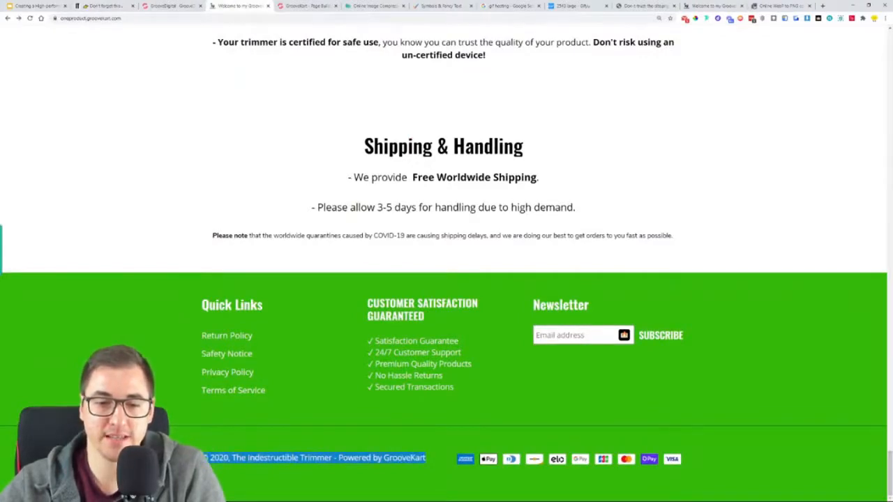
pyautogui.rightClick(219, 466)
pyautogui.click(249, 365)
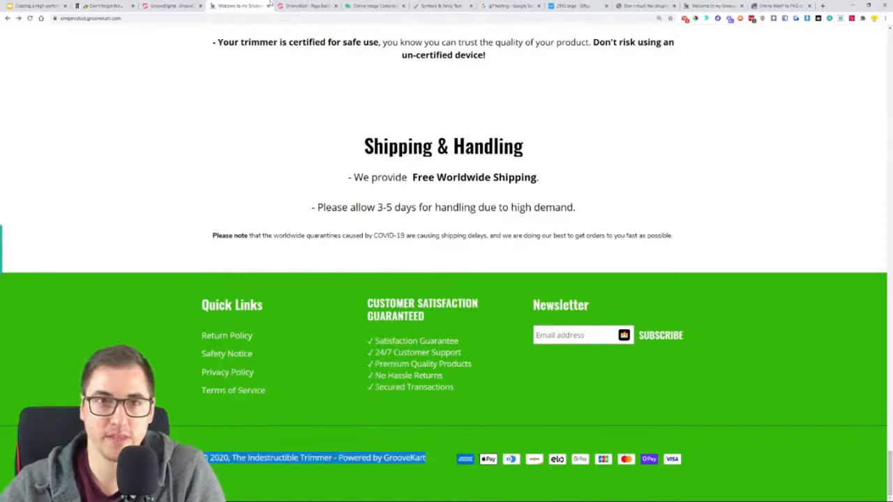
# Back in the page builder, add a one-column row below the green three-column footer row and select it
pyautogui.click(299, 6)
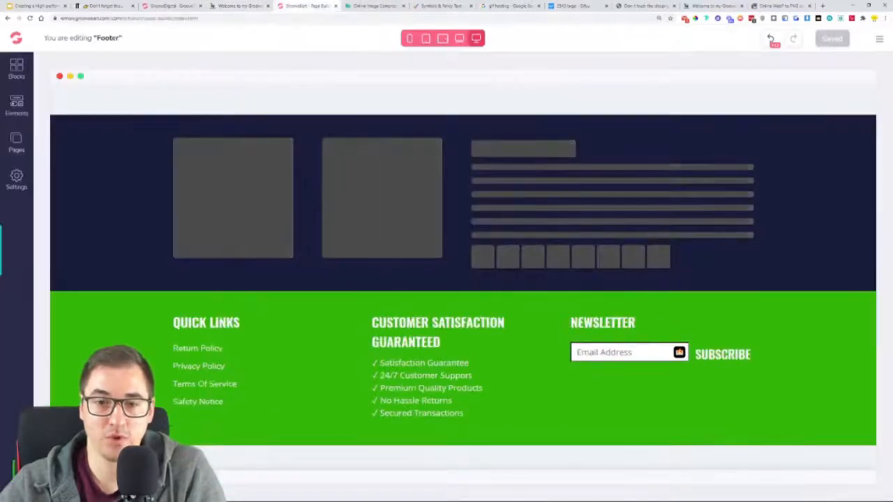
pyautogui.click(16, 105)
pyautogui.click(45, 130)
pyautogui.moveTo(61, 168); pyautogui.dragTo(403, 446)
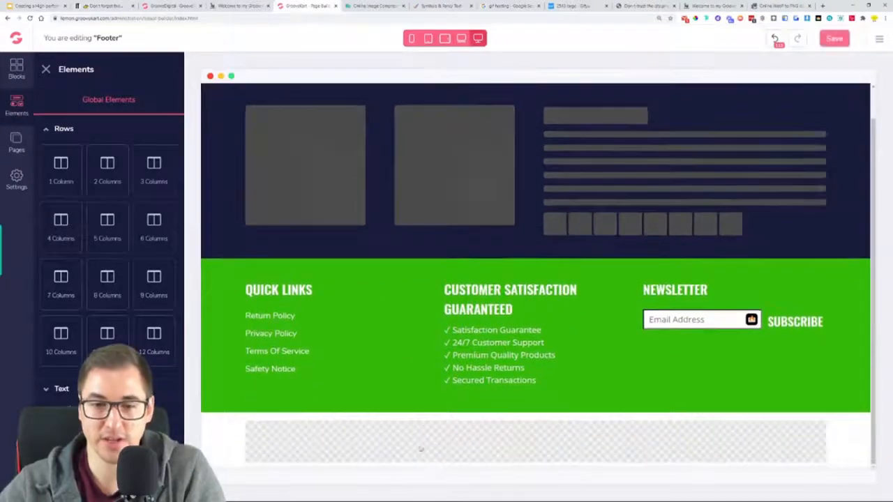
pyautogui.click(382, 442)
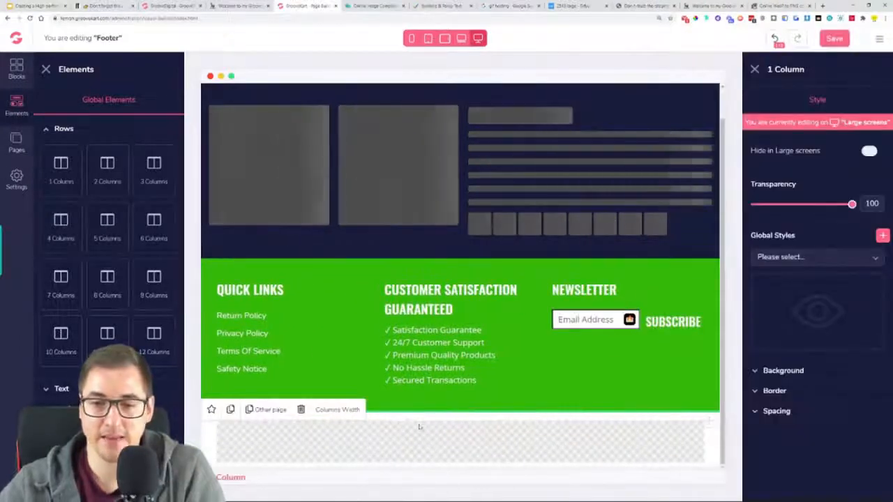
# Set the top and bottom margins of the new one-column row to 0
pyautogui.click(830, 412)
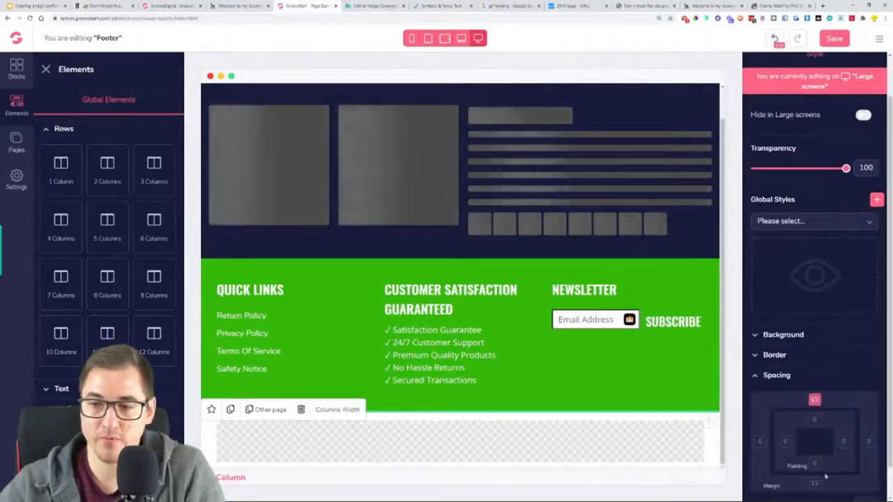
pyautogui.click(814, 484)
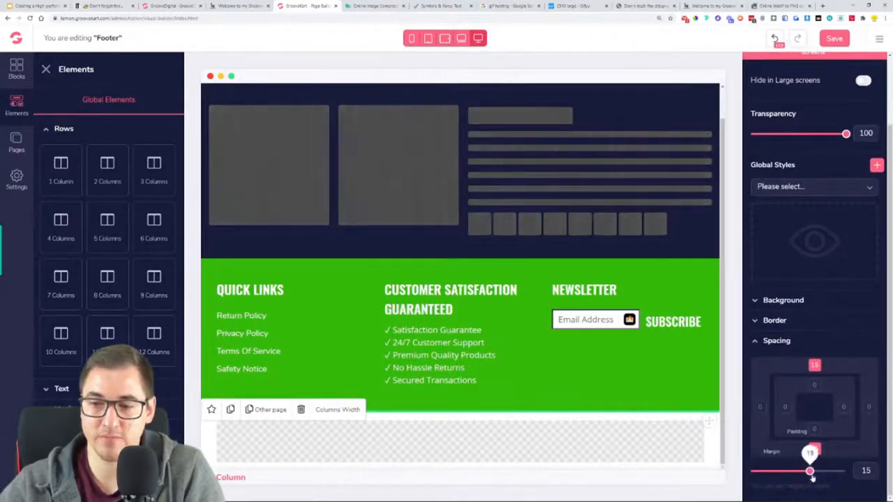
pyautogui.doubleClick(867, 471)
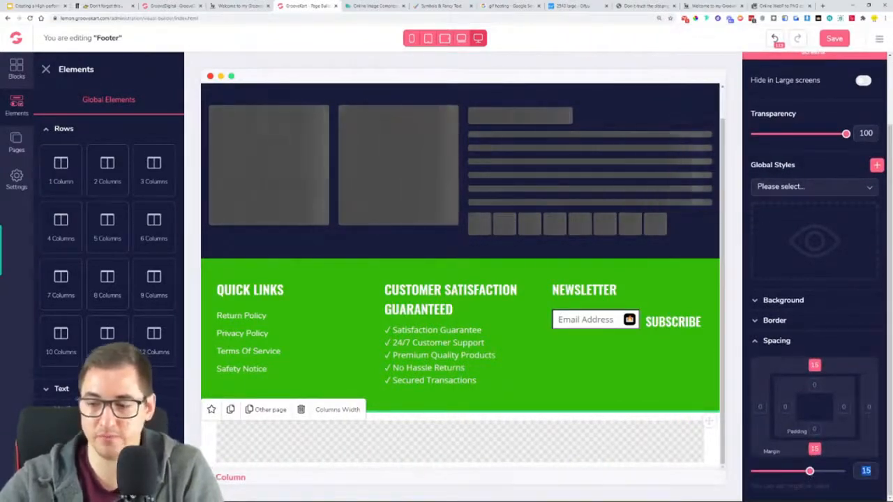
pyautogui.write('0')
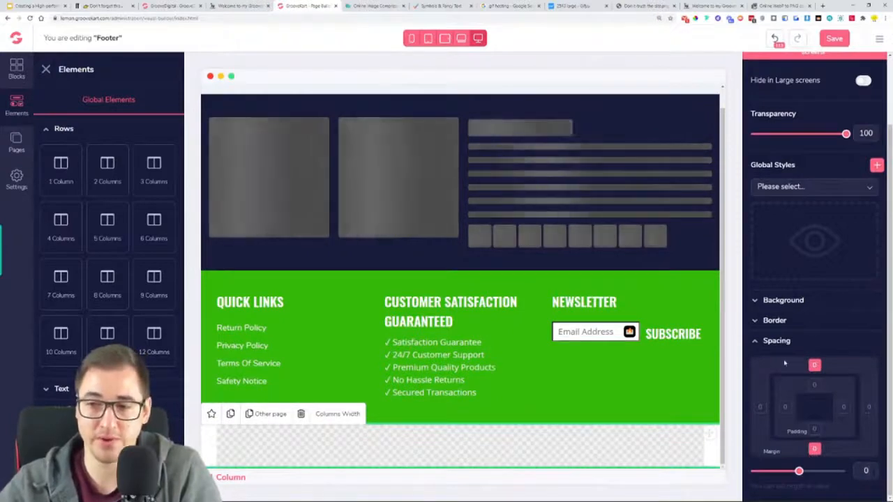
pyautogui.click(774, 341)
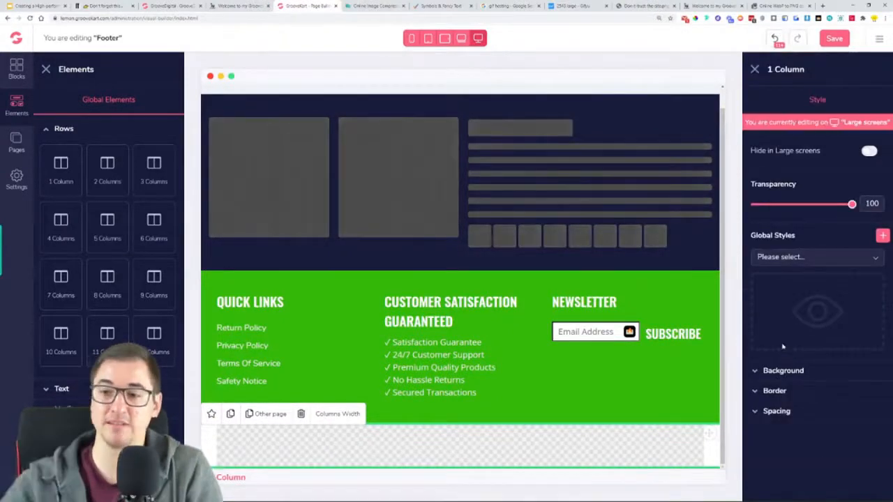
# Give the one-column row a solid grey top border with a width of 1
pyautogui.click(785, 391)
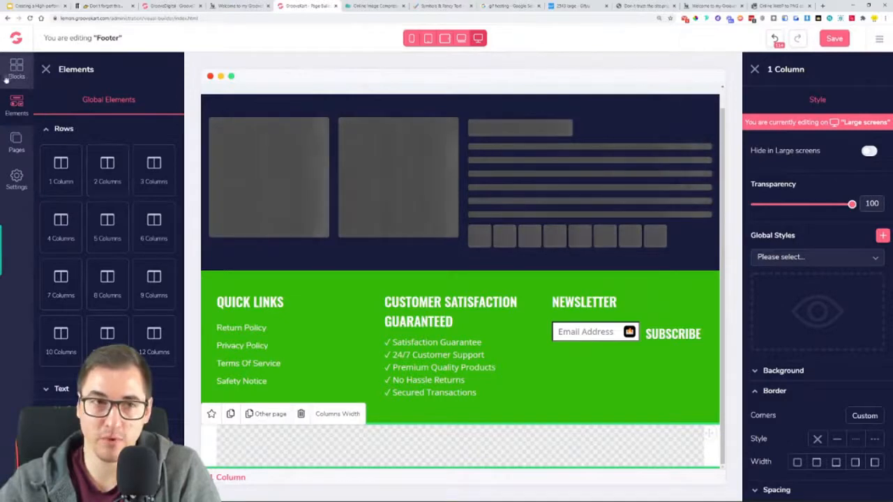
pyautogui.click(45, 71)
pyautogui.click(816, 461)
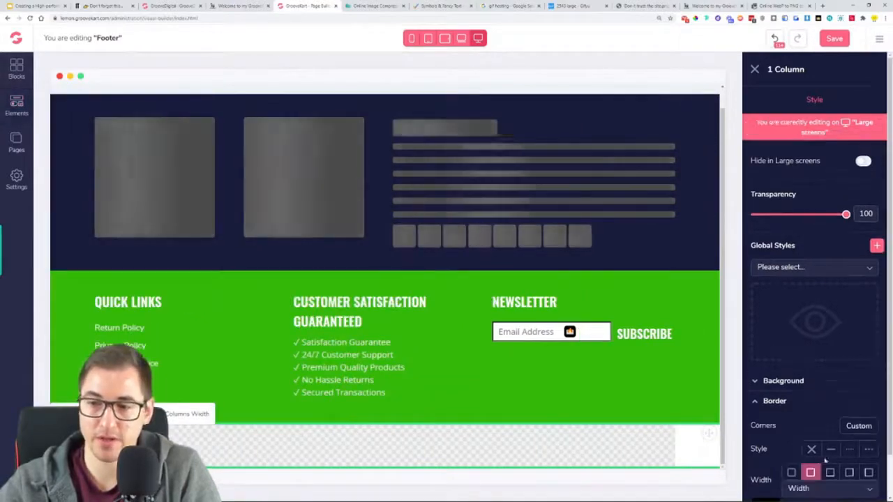
pyautogui.click(830, 450)
pyautogui.scroll(-2, 812, 419)
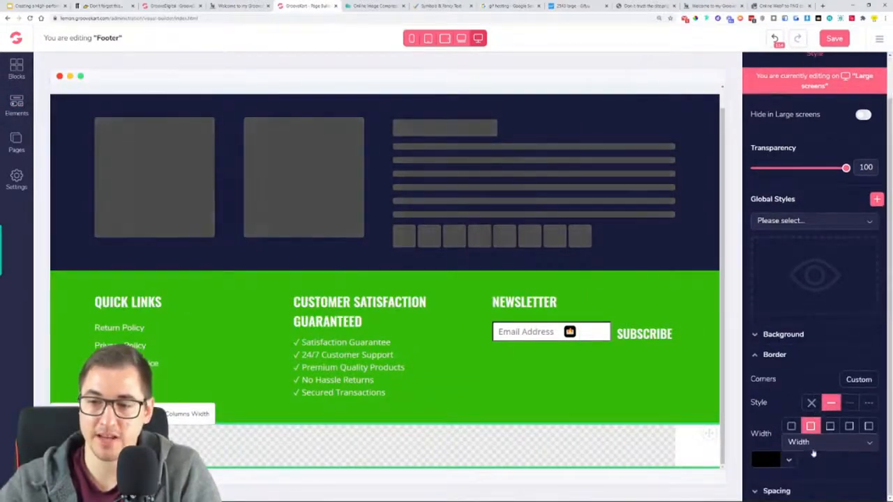
pyautogui.click(812, 440)
pyautogui.click(812, 464)
pyautogui.click(765, 427)
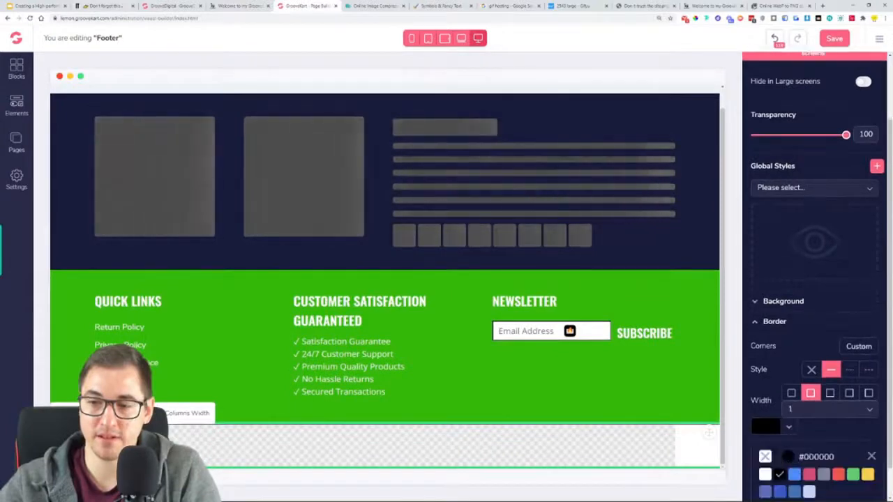
pyautogui.scroll(-1, 781, 433)
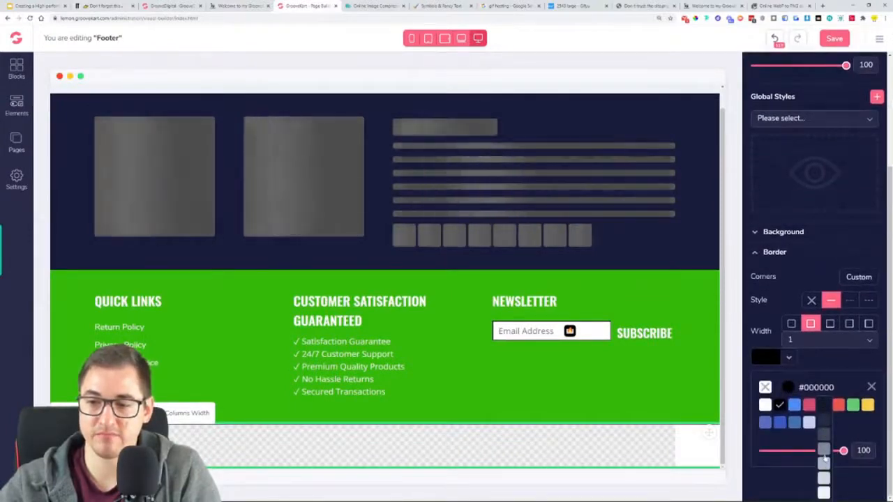
pyautogui.click(825, 454)
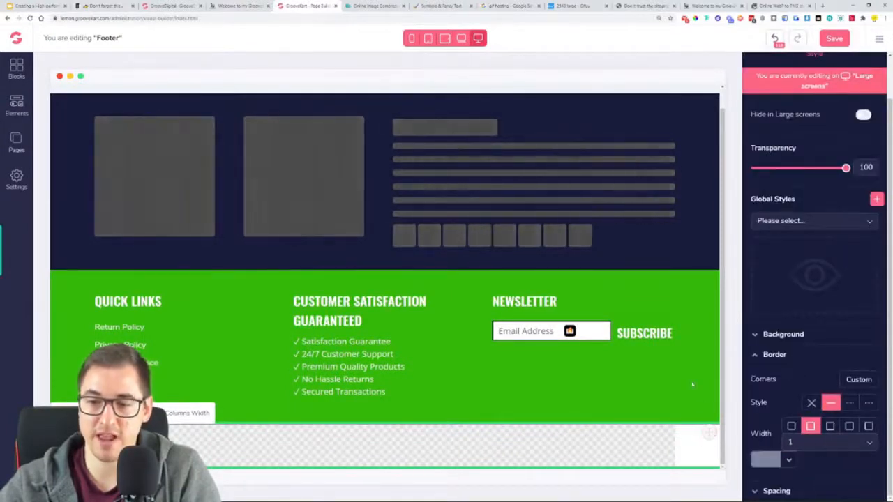
# Sample the three-column row's green with the ColorPick Eyedropper and use it, #34B809, as the one-column row's background color
pyautogui.click(799, 335)
pyautogui.click(791, 380)
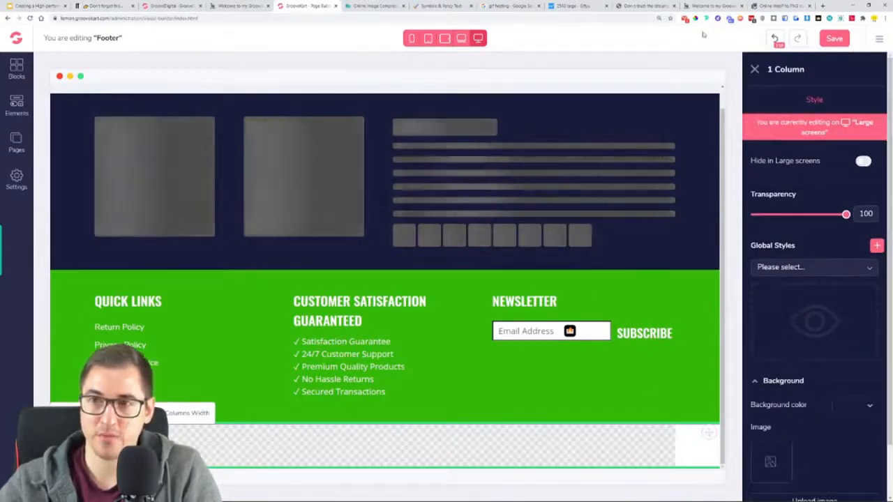
pyautogui.click(696, 19)
pyautogui.click(696, 301)
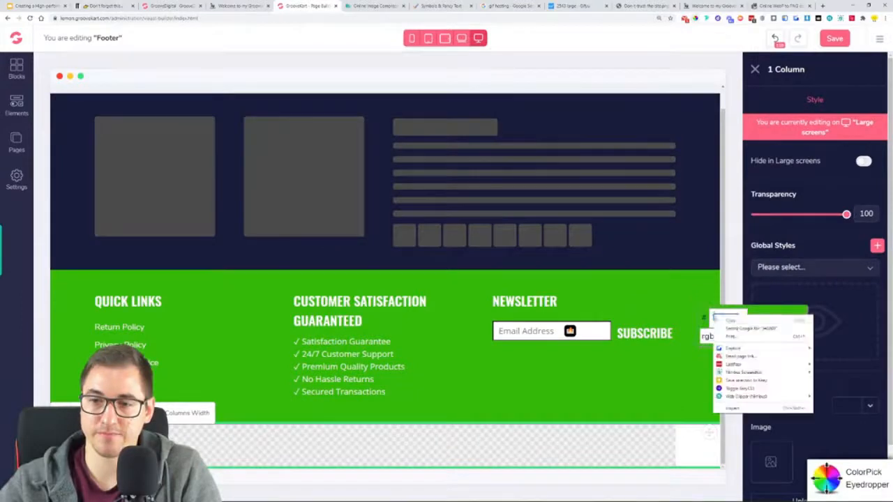
pyautogui.click(794, 319)
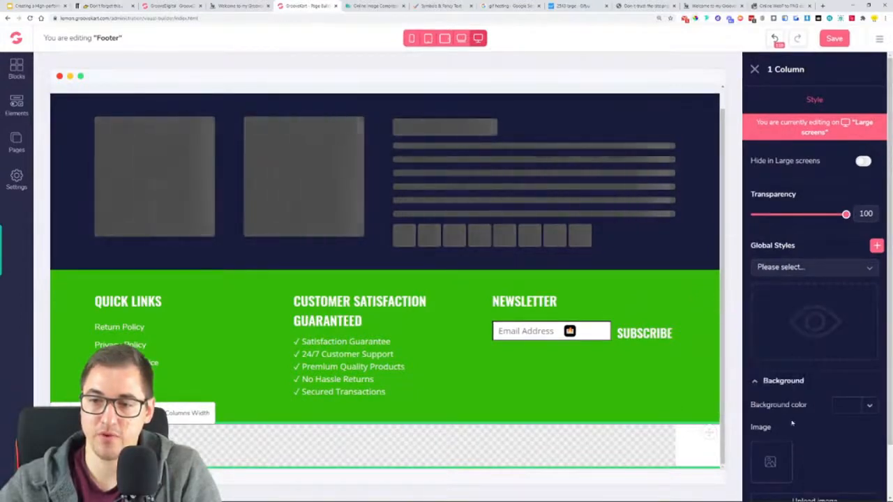
pyautogui.scroll(-2, 793, 423)
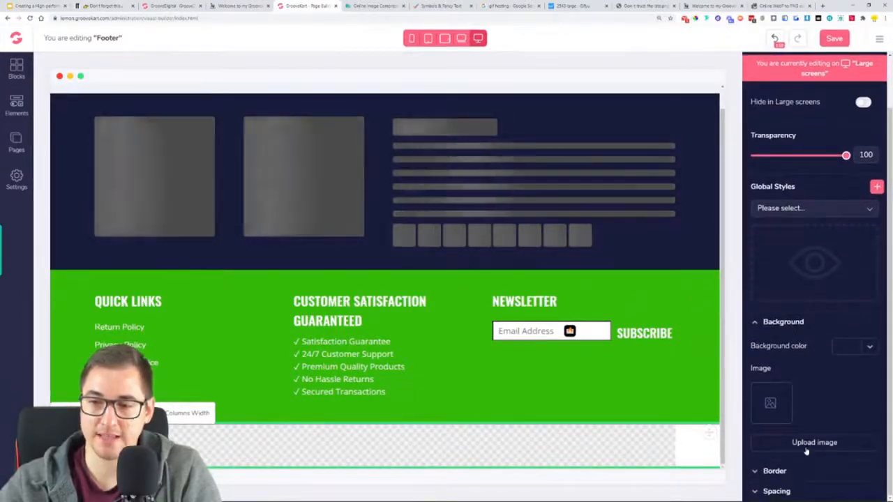
pyautogui.click(782, 377)
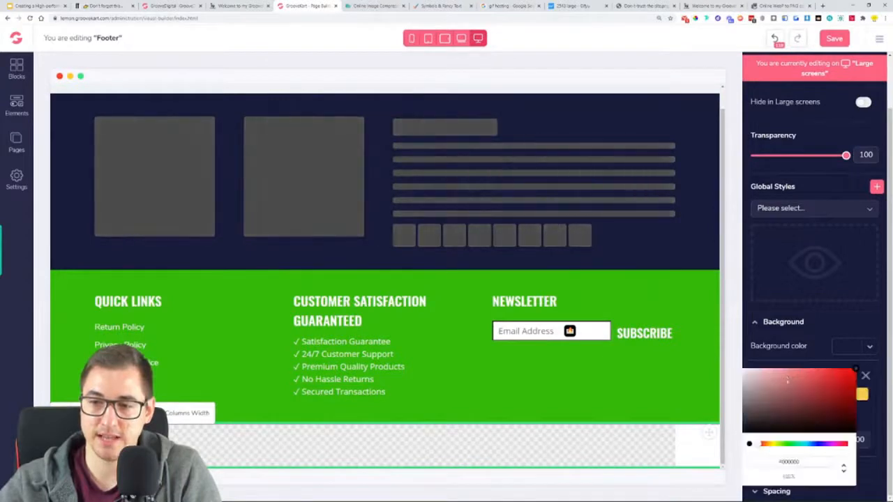
pyautogui.tripleClick(788, 463)
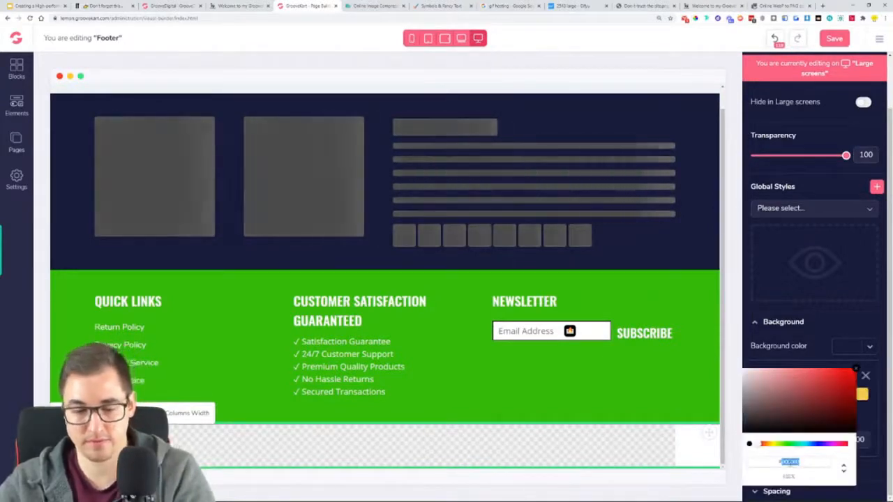
pyautogui.hotkey('ctrl', 'v')
pyautogui.click(856, 369)
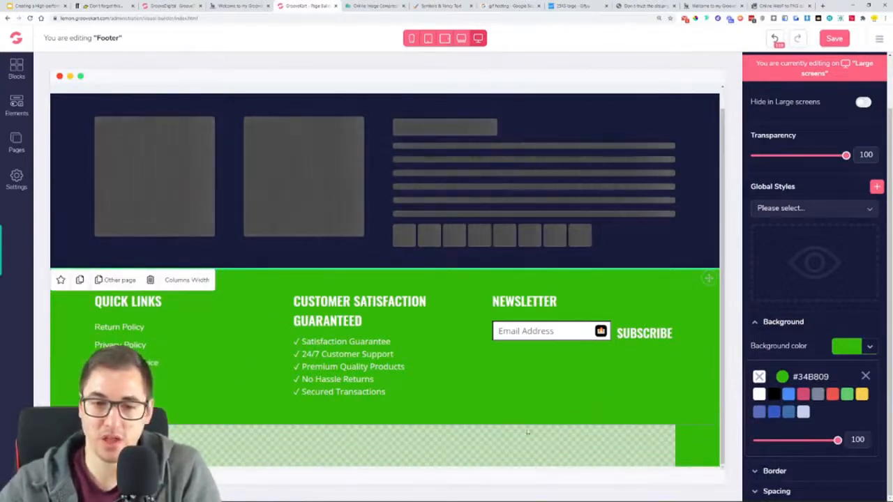
# Nest a two-column row inside the green one-column row and add a paragraph to its first column
pyautogui.click(16, 106)
pyautogui.moveTo(104, 167); pyautogui.dragTo(384, 463)
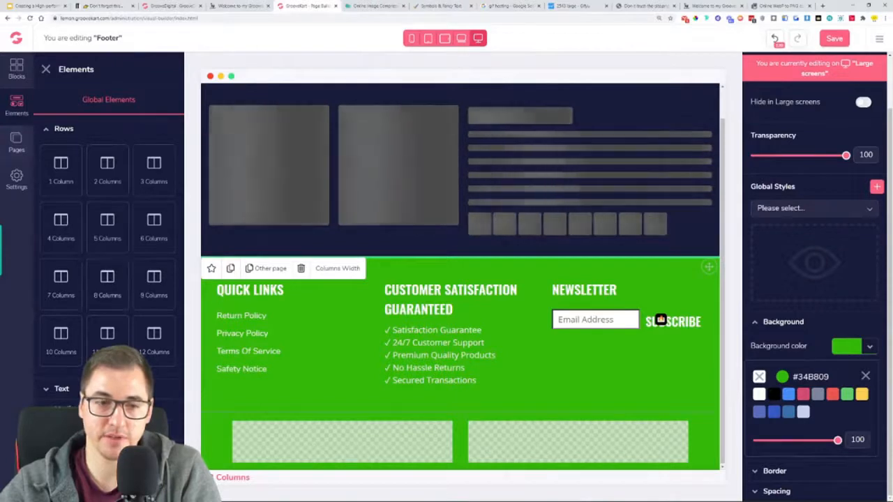
pyautogui.moveTo(63, 287); pyautogui.dragTo(345, 450)
# Replace the paragraph's placeholder text with the reference store's copyright line, "© 2020, The Indestructible Trimmer - Powered by GrooveKart"
pyautogui.doubleClick(339, 443)
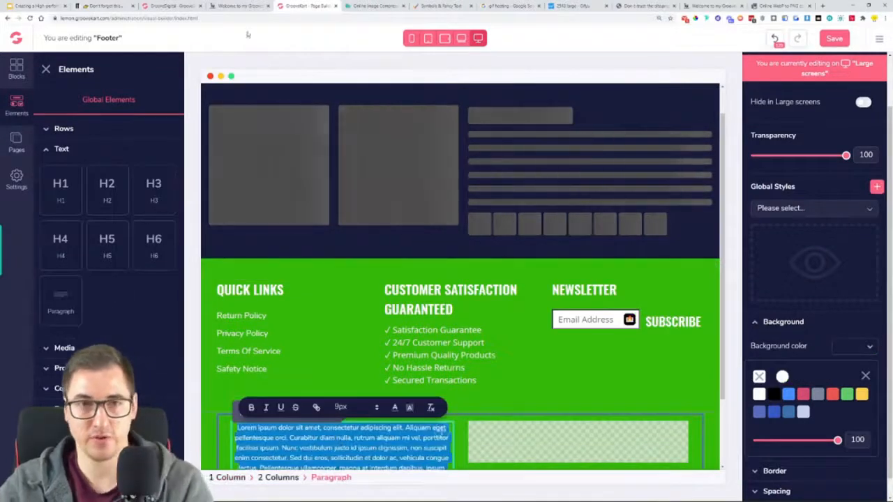
pyautogui.click(255, 5)
pyautogui.rightClick(279, 462)
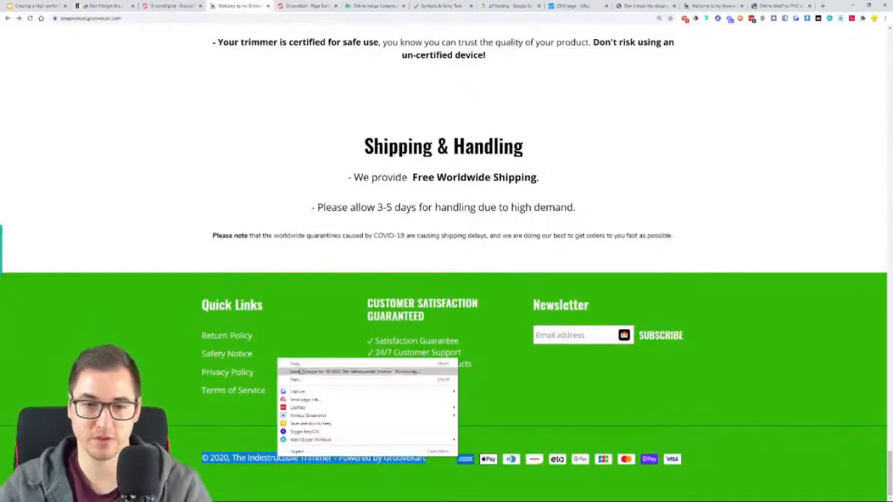
pyautogui.click(296, 363)
pyautogui.click(304, 5)
pyautogui.hotkey('ctrl', 'v')
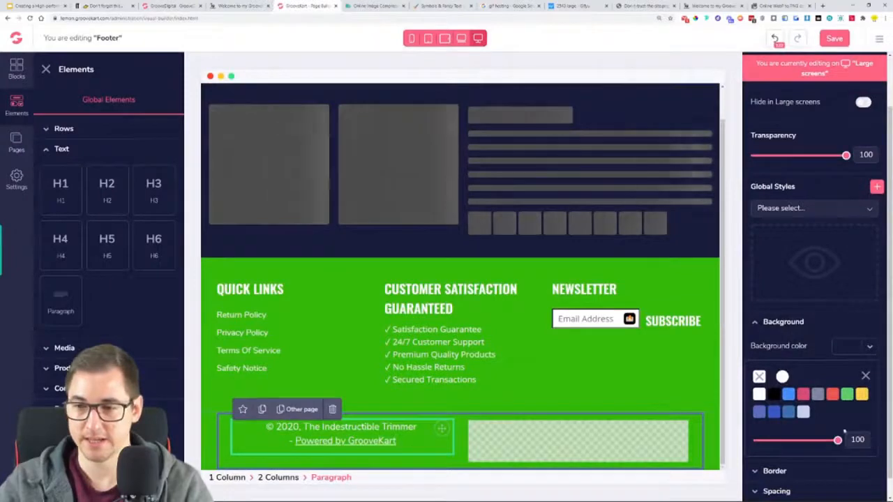
# Set the copyright paragraph's text size to 14 in its text style
pyautogui.scroll(-1, 840, 436)
pyautogui.click(780, 490)
pyautogui.scroll(-1, 792, 460)
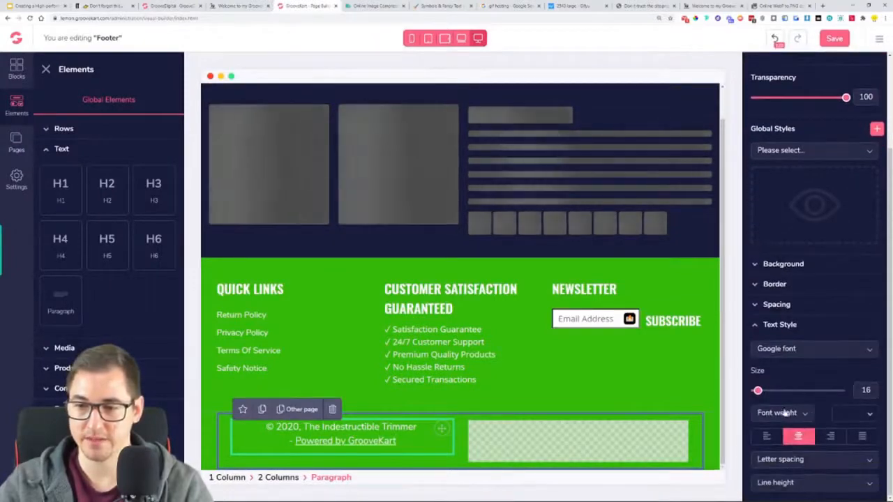
pyautogui.moveTo(758, 391)
pyautogui.moveTo(758, 391); pyautogui.dragTo(755, 391)
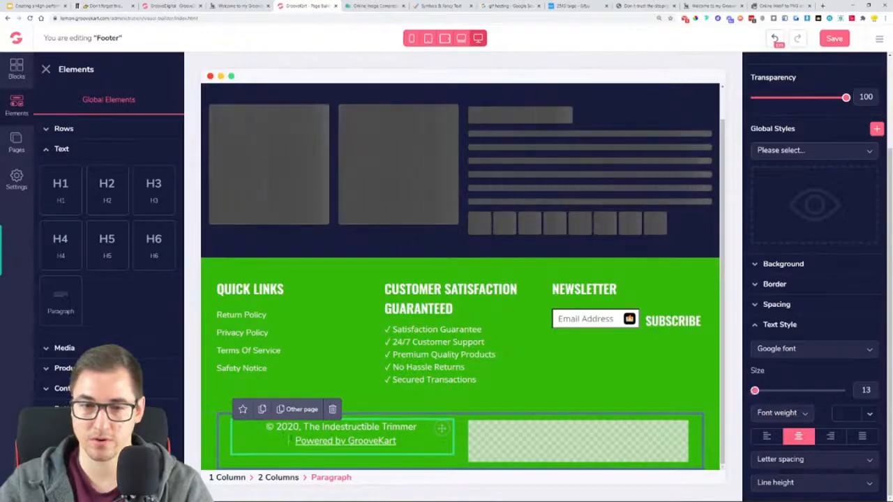
pyautogui.moveTo(754, 391); pyautogui.dragTo(756, 391)
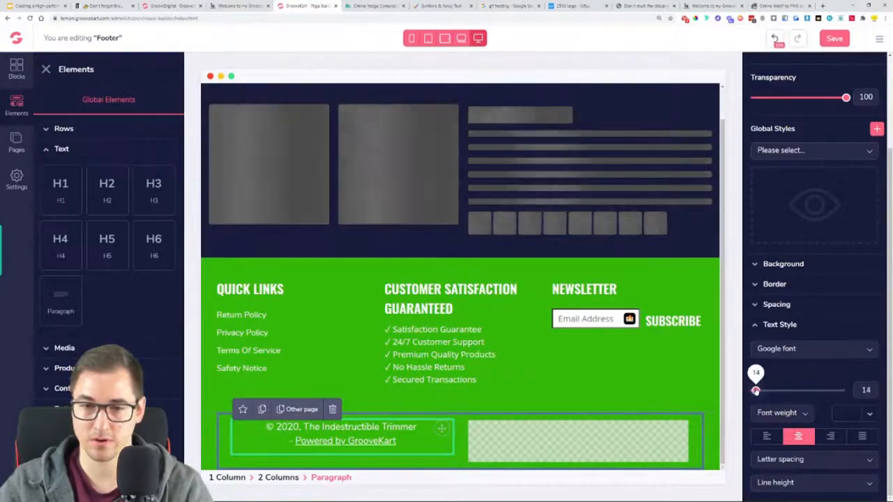
# Replace the copyright line with an unformatted copy of its own text and set the paragraph's text size to 15
pyautogui.hotkey('ctrl', 'a')
pyautogui.hotkey('ctrl', 'c')
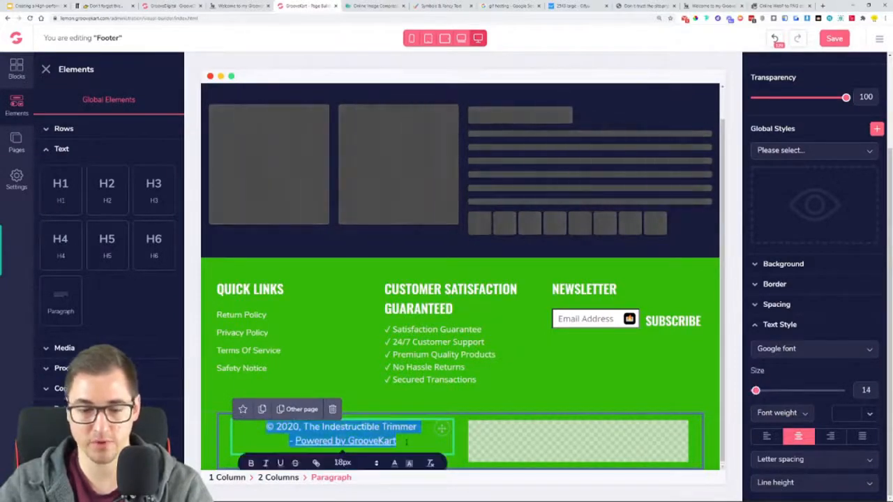
pyautogui.hotkey('ctrl', 'shift', 'v')
pyautogui.click(754, 394)
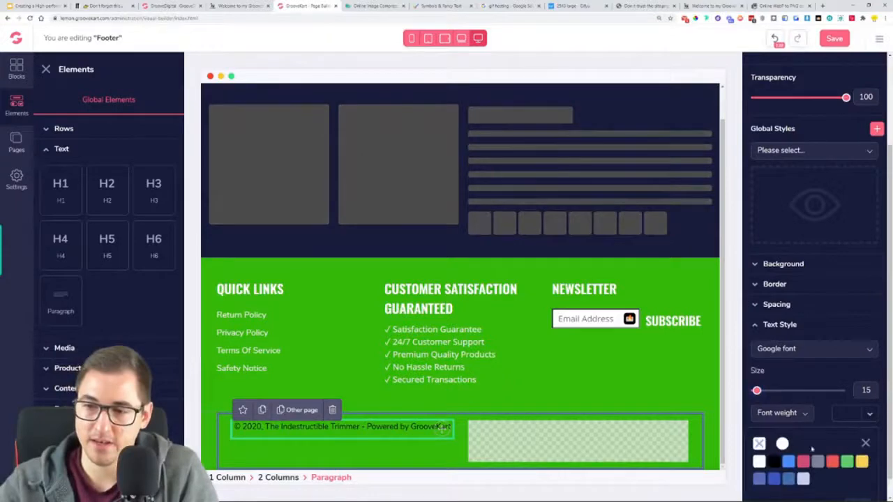
# Set the copyright paragraph's text color to white, #ffffff
pyautogui.click(782, 443)
pyautogui.scroll(-2, 827, 461)
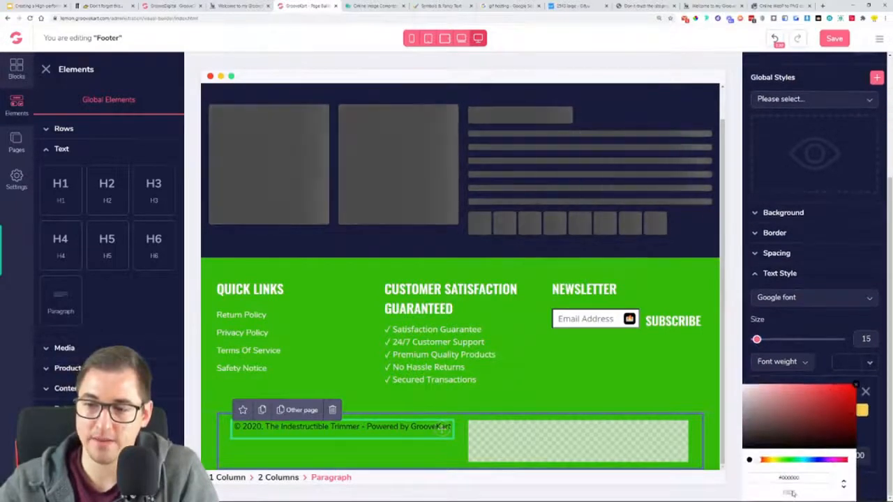
pyautogui.moveTo(801, 477); pyautogui.dragTo(773, 477)
pyautogui.write('ffffff')
pyautogui.press('Return')
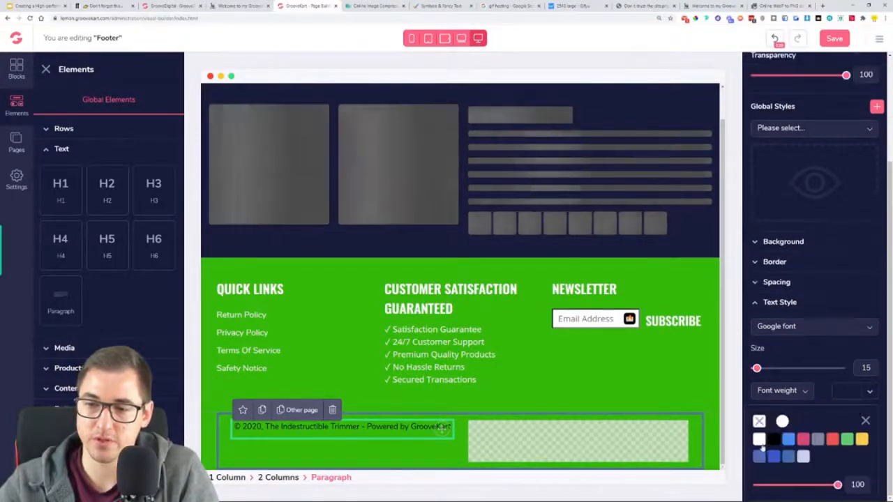
pyautogui.click(330, 461)
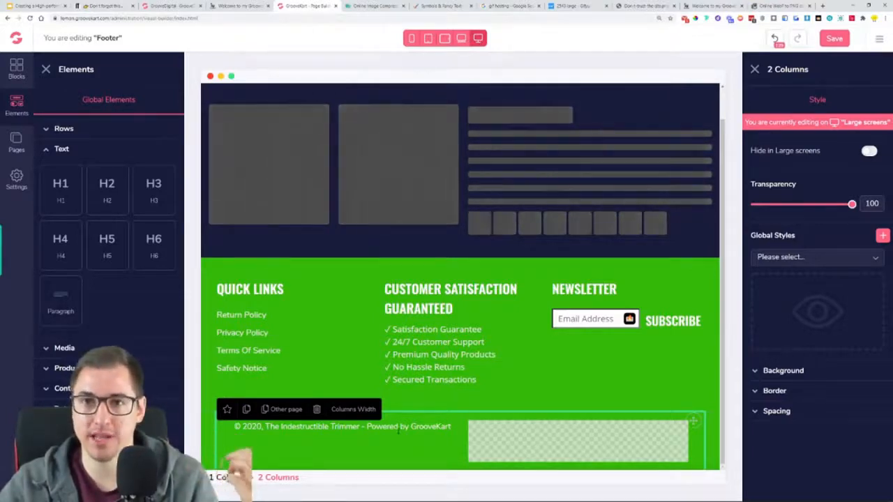
# Save the footer and check its bottom row on the live store page
pyautogui.click(832, 42)
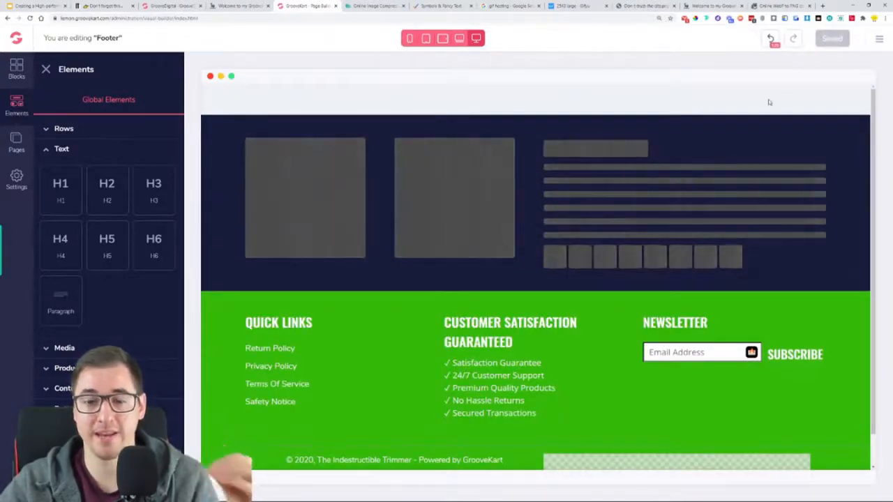
pyautogui.click(688, 5)
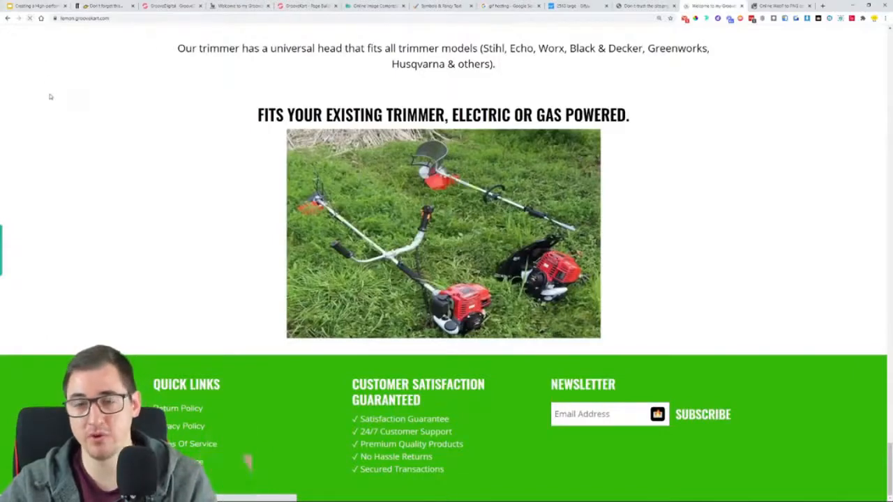
pyautogui.scroll(-2, 202, 275)
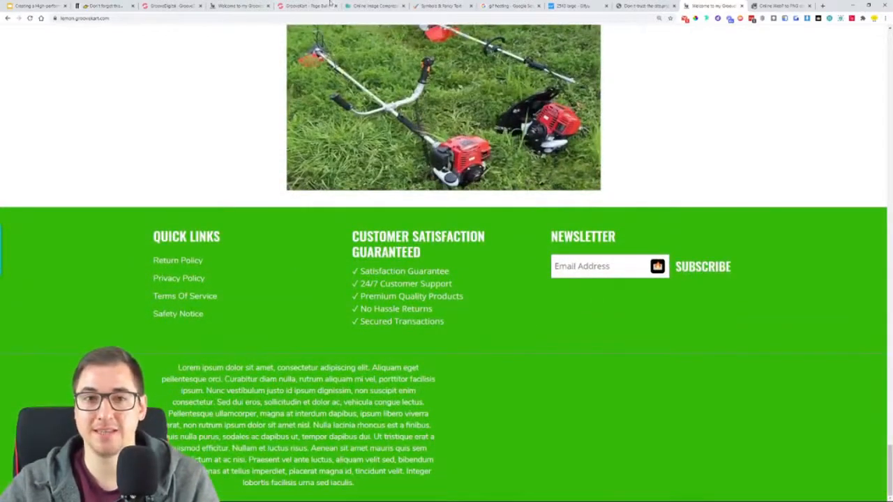
# Return to the page builder, make a minor edit in the copyright line, and save the footer again
pyautogui.click(306, 6)
pyautogui.scroll(-1, 447, 418)
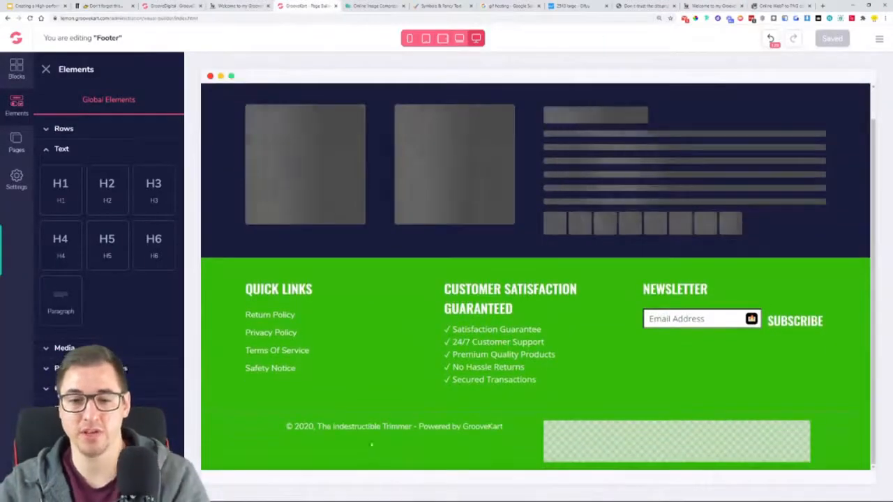
pyautogui.doubleClick(383, 426)
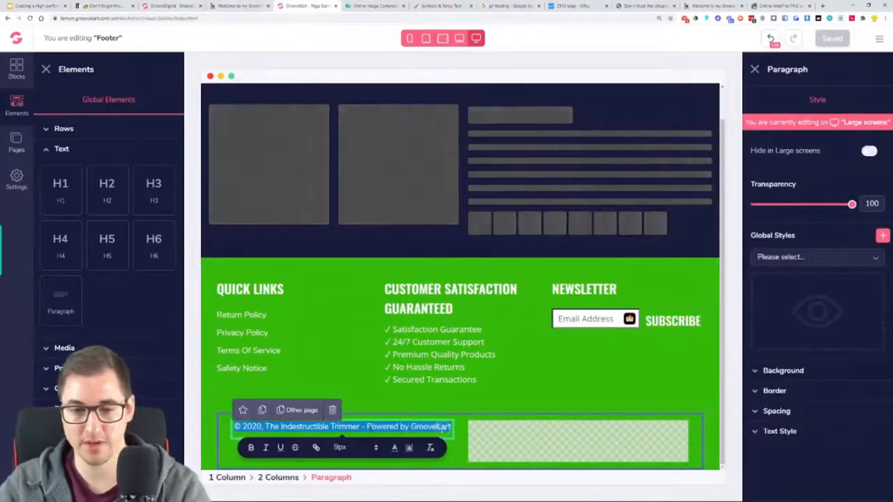
pyautogui.click(380, 435)
pyautogui.tripleClick(394, 427)
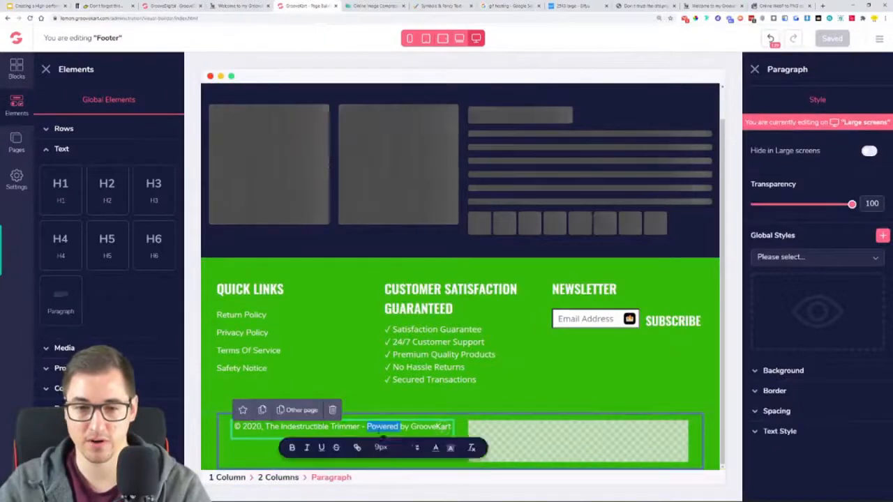
pyautogui.click(403, 428)
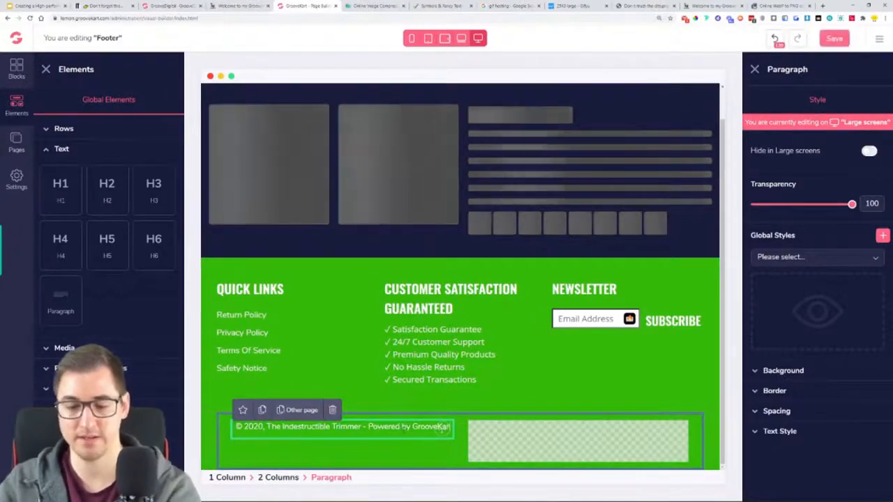
pyautogui.click(832, 40)
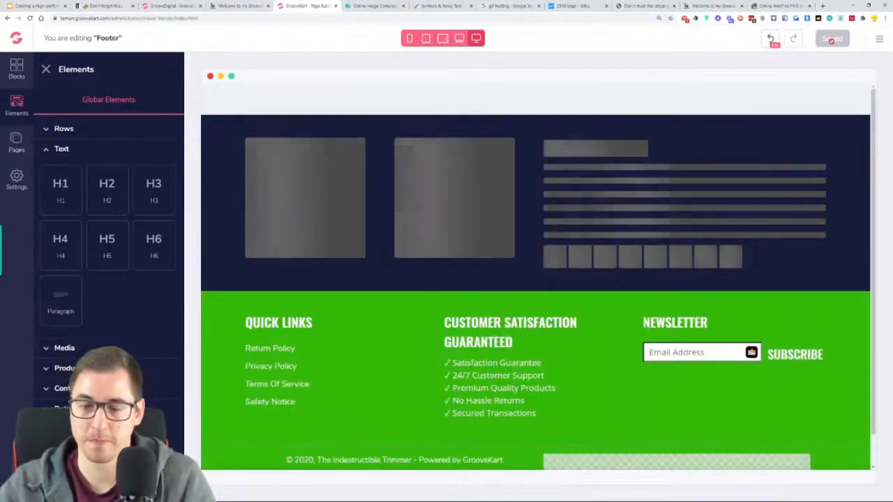
# Compare the live store's footer with the reference store's footer, including the bottom row
pyautogui.scroll(-1, 729, 226)
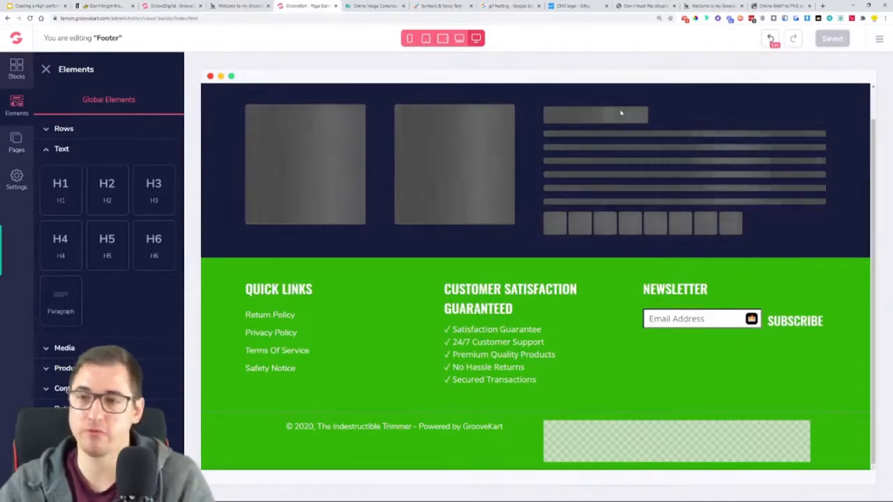
pyautogui.click(715, 7)
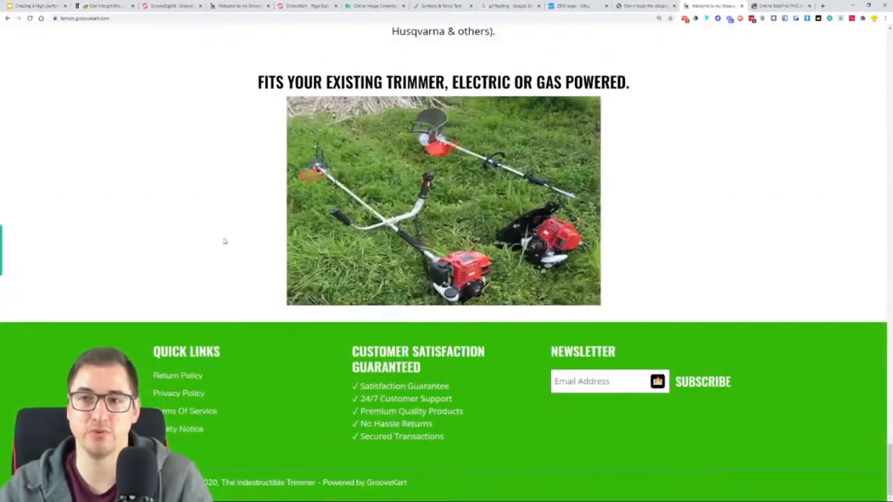
pyautogui.click(230, 5)
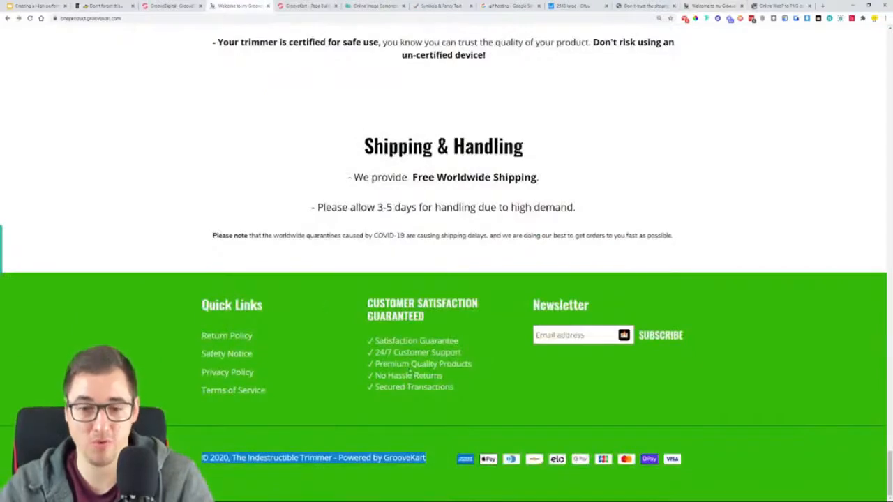
pyautogui.click(452, 427)
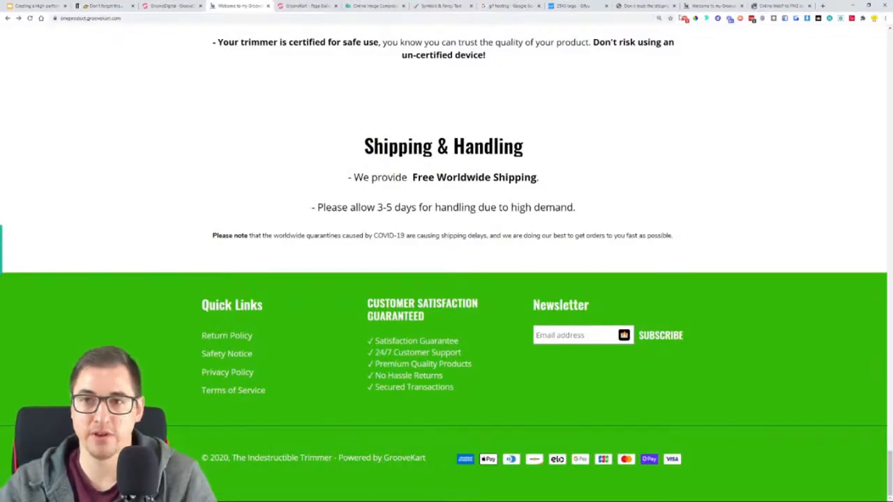
# Open the Groove Partner Program from the GrooveFunnels dashboard and copy the GrooveFunnels affiliate link from the promo links
pyautogui.click(299, 5)
pyautogui.click(150, 5)
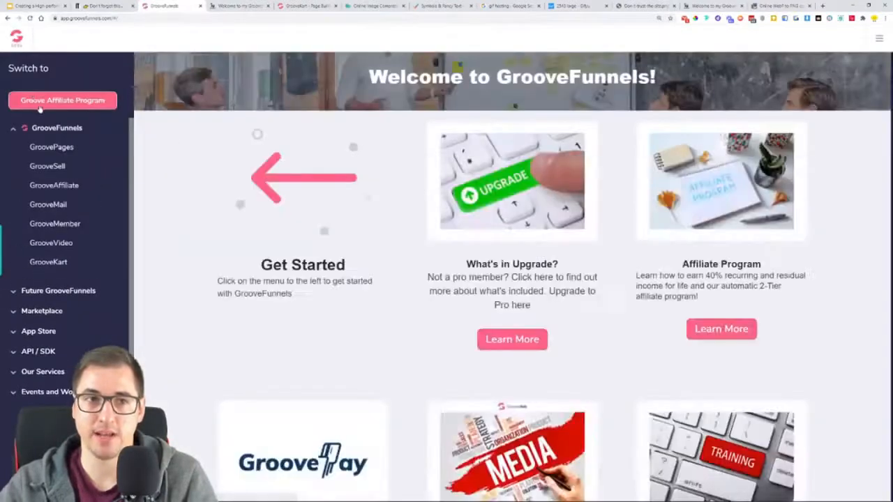
pyautogui.click(876, 47)
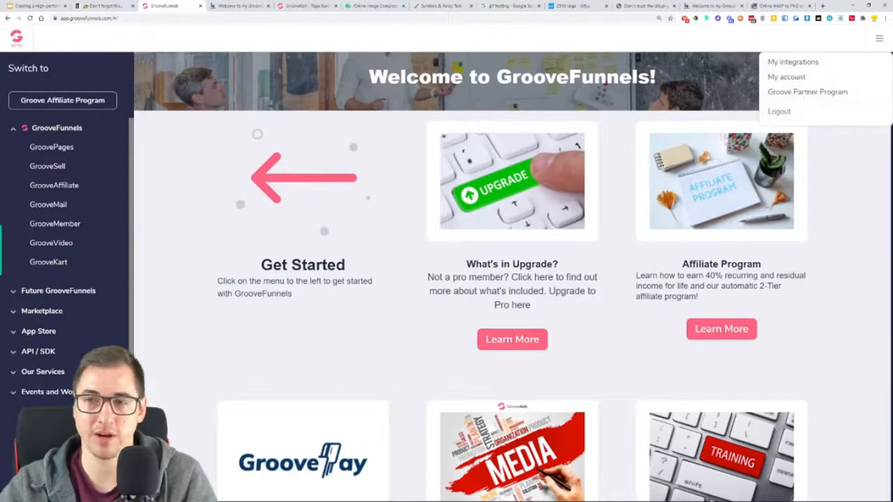
pyautogui.click(808, 92)
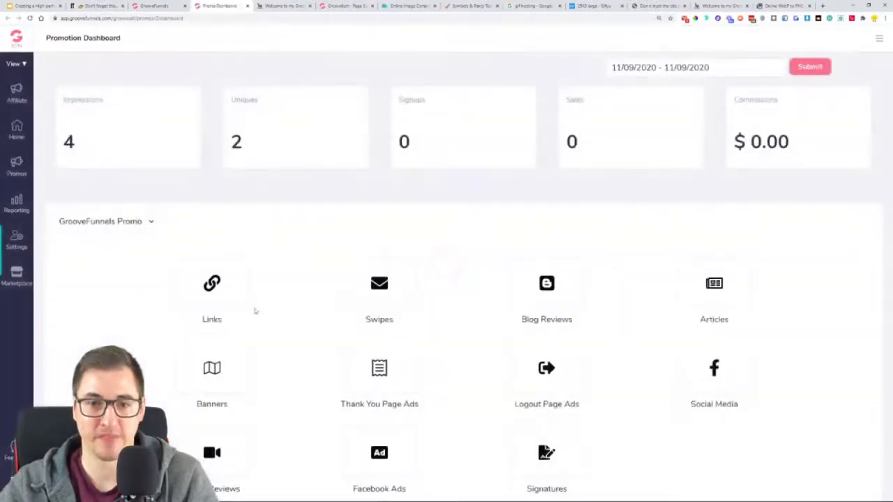
pyautogui.click(210, 298)
pyautogui.click(855, 320)
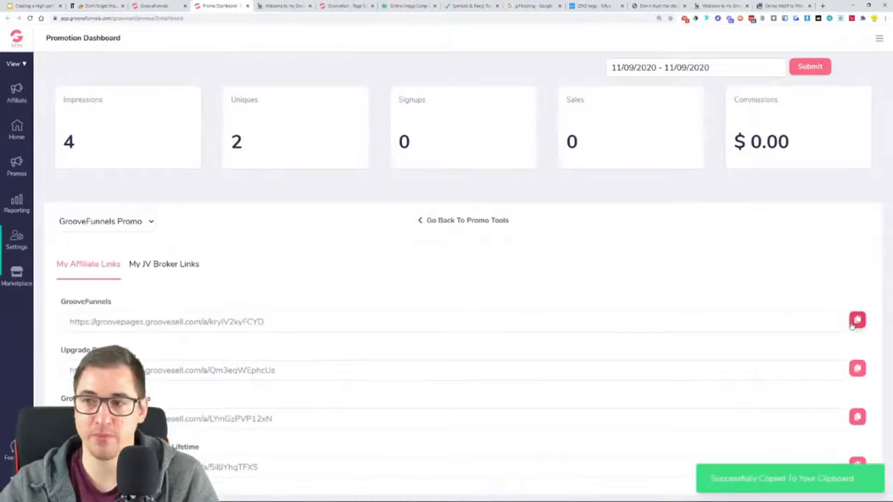
# Link the words "Powered by GrooveKart" in the footer's copyright line to the copied GrooveFunnels affiliate URL
pyautogui.click(157, 6)
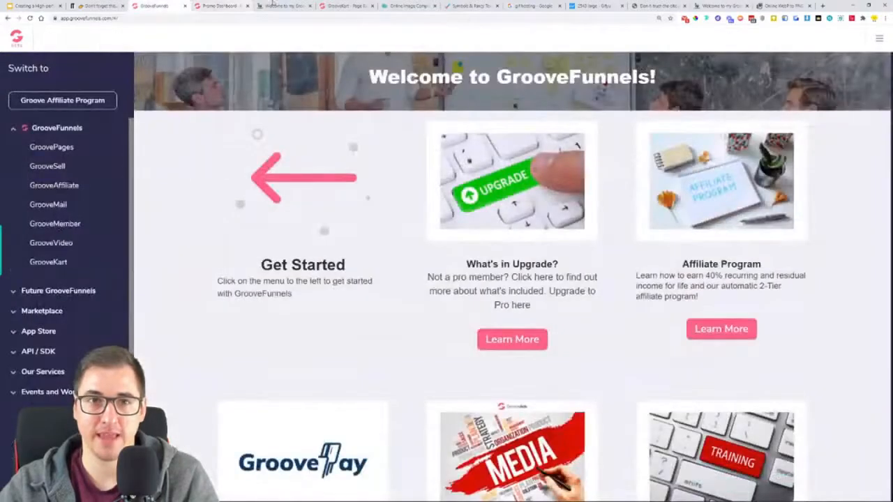
pyautogui.click(343, 5)
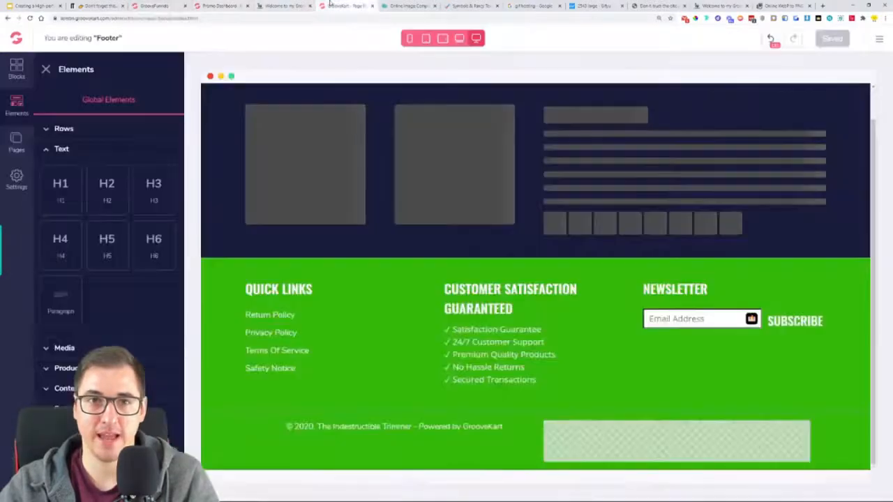
pyautogui.click(442, 428)
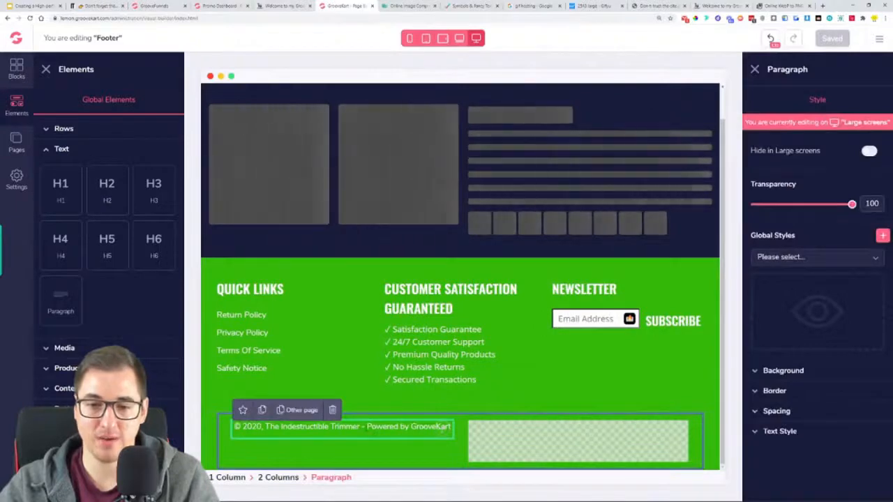
pyautogui.moveTo(366, 427); pyautogui.dragTo(452, 427)
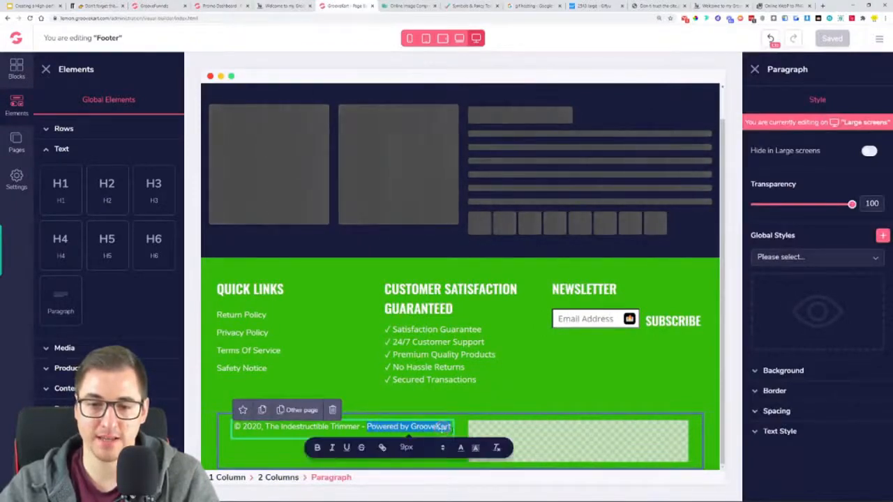
pyautogui.click(384, 448)
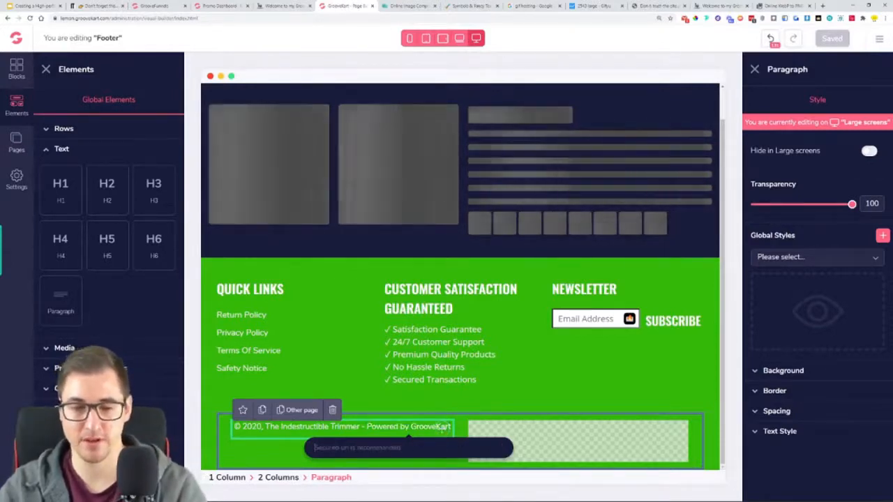
pyautogui.hotkey('ctrl', 'v')
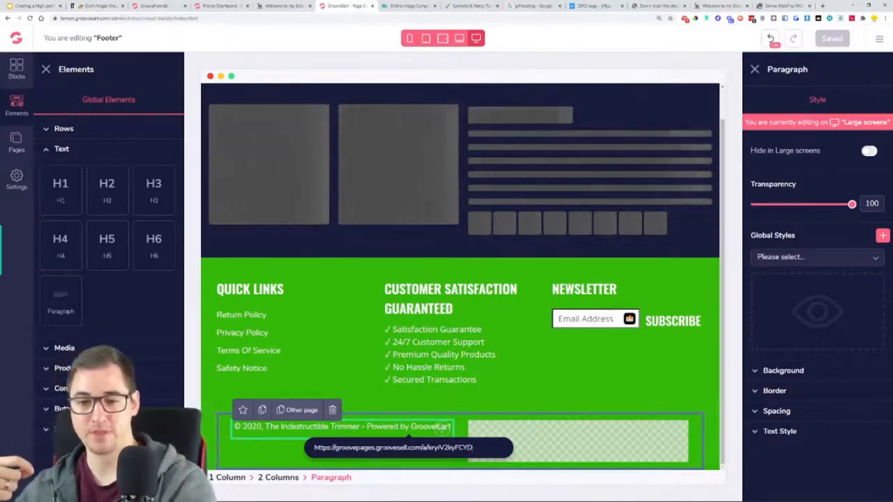
pyautogui.press('Return')
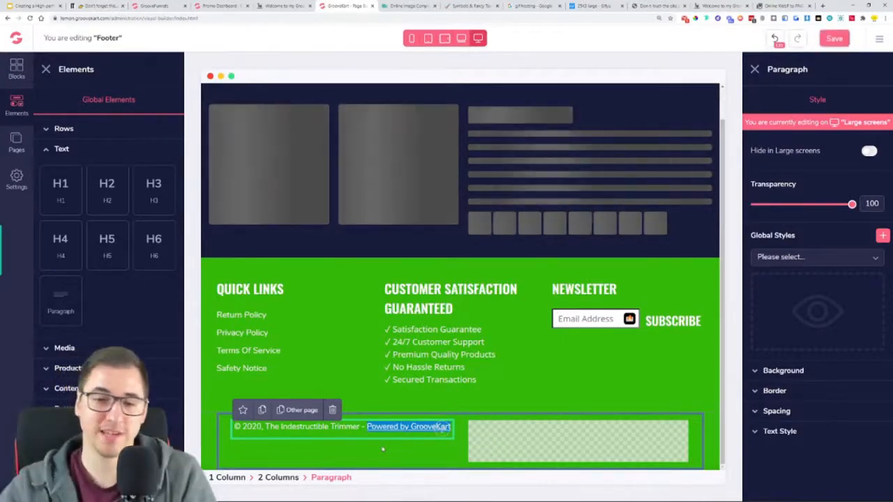
# Test the "Powered by GrooveKart" link in the copyright line and close the page it opens
pyautogui.click(437, 379)
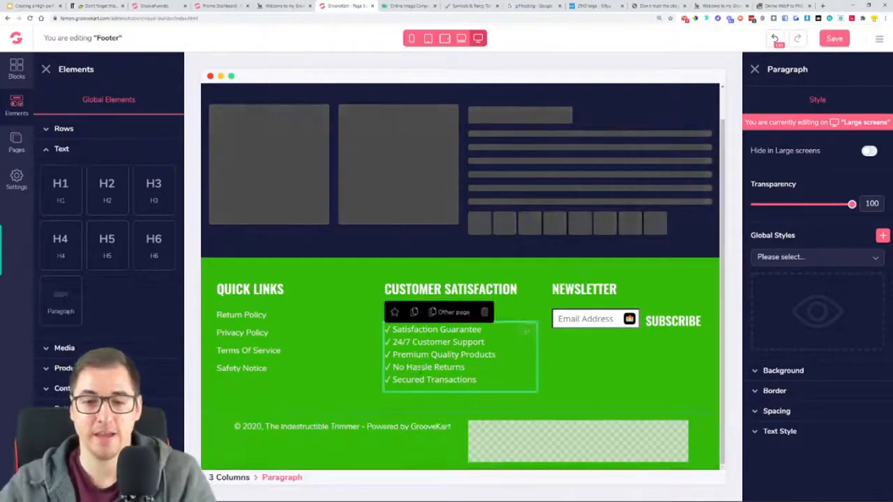
pyautogui.click(414, 426)
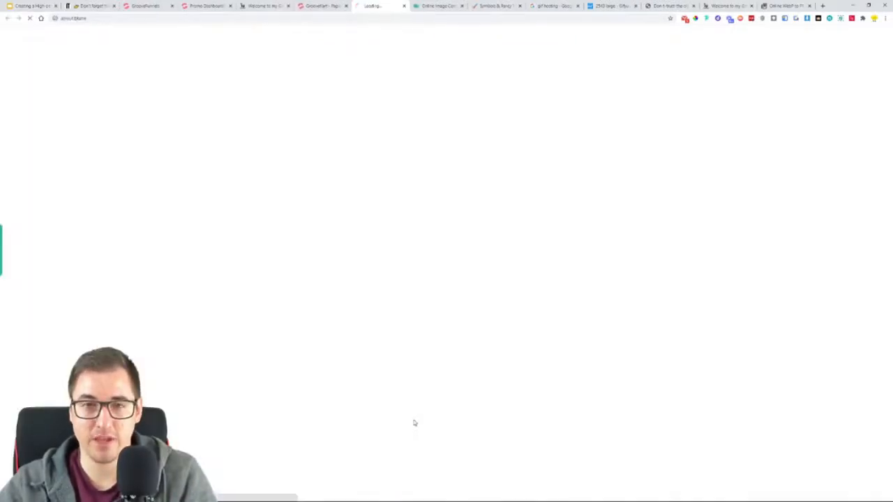
pyautogui.click(405, 6)
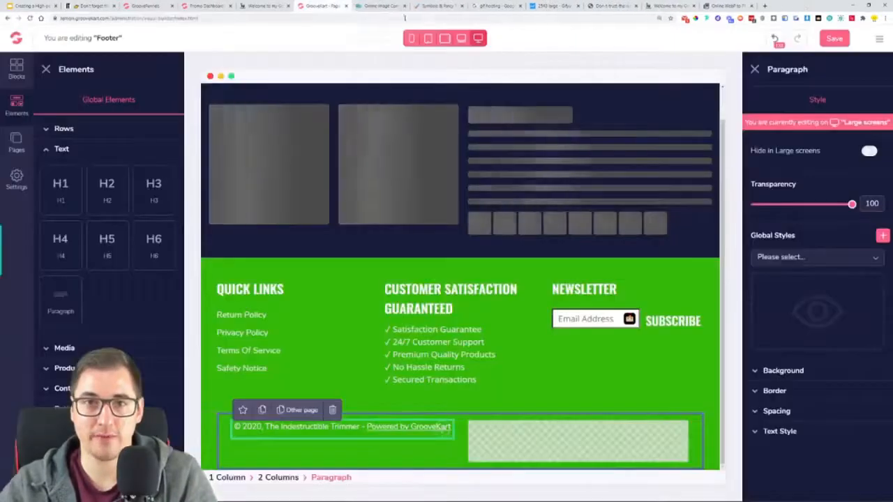
# Set the text colour of the linked words "Powered by GrooveKart" in the footer's copyright line to white
pyautogui.moveTo(367, 426); pyautogui.dragTo(451, 436)
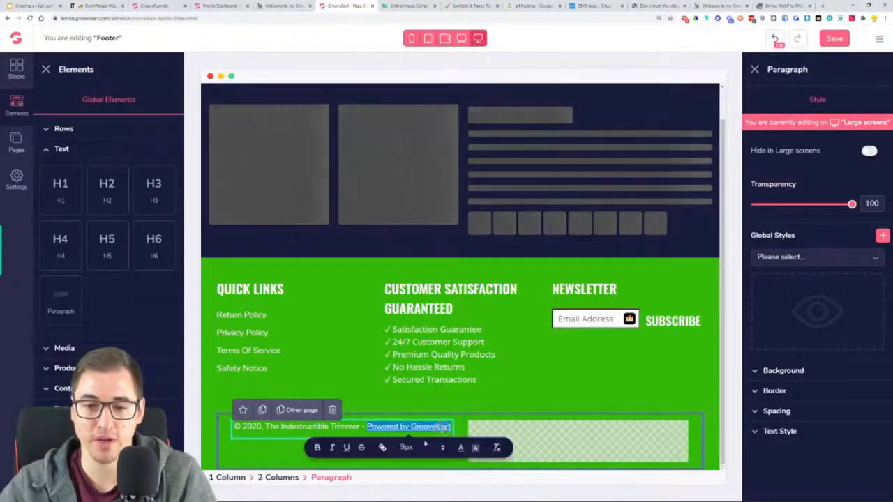
pyautogui.click(460, 449)
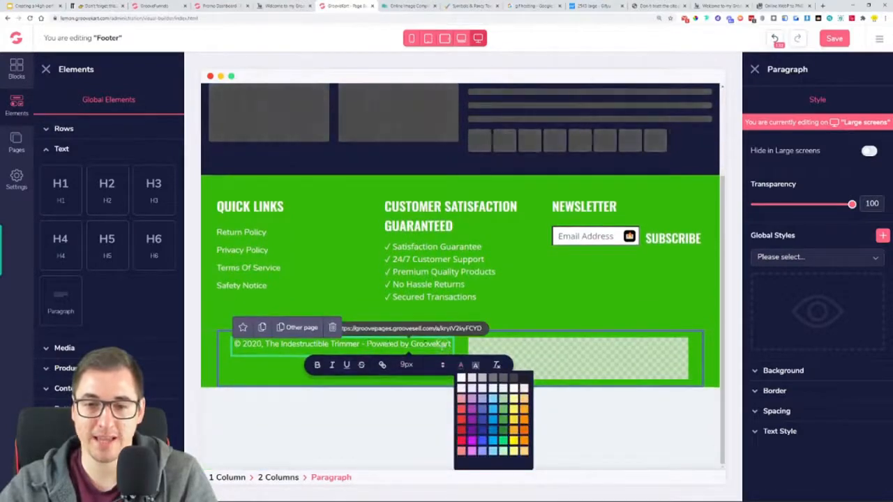
pyautogui.click(461, 378)
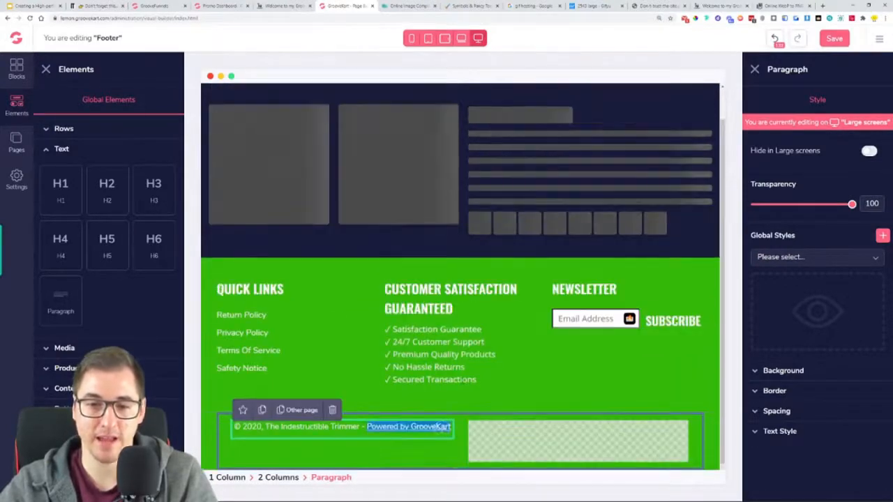
pyautogui.click(360, 388)
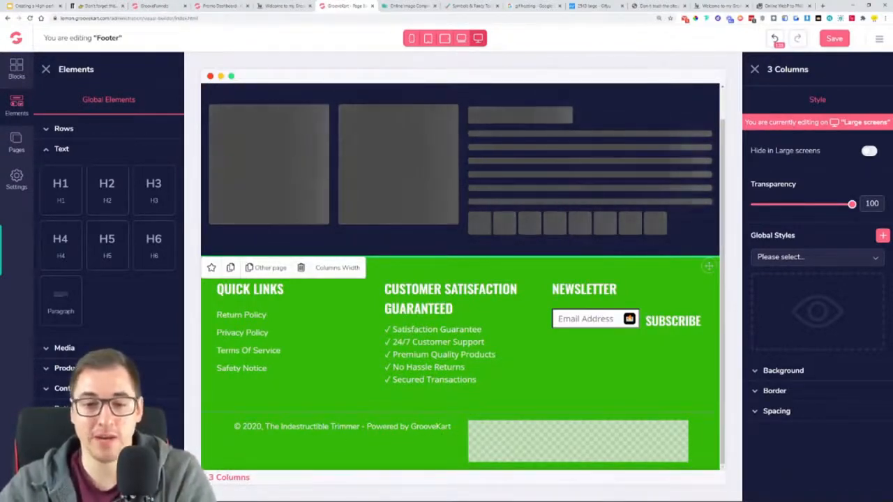
# Check the linked text in the copyright line and save the footer
pyautogui.moveTo(236, 426); pyautogui.dragTo(442, 428)
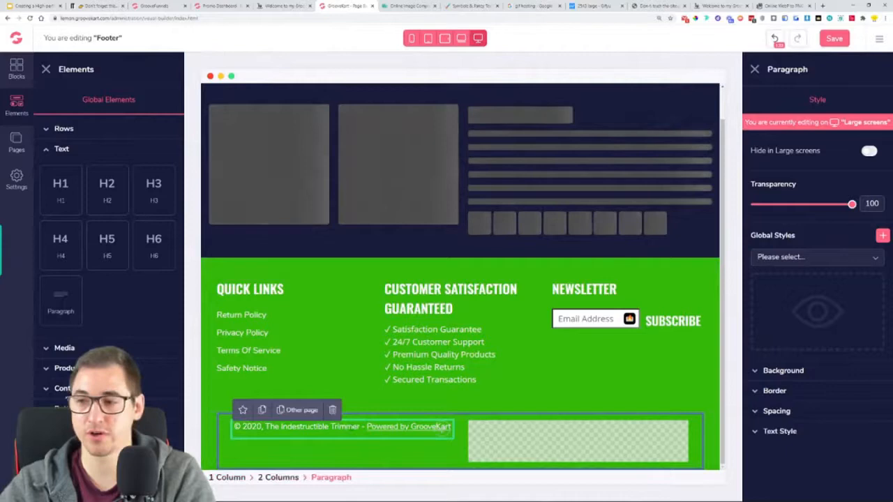
pyautogui.moveTo(443, 428)
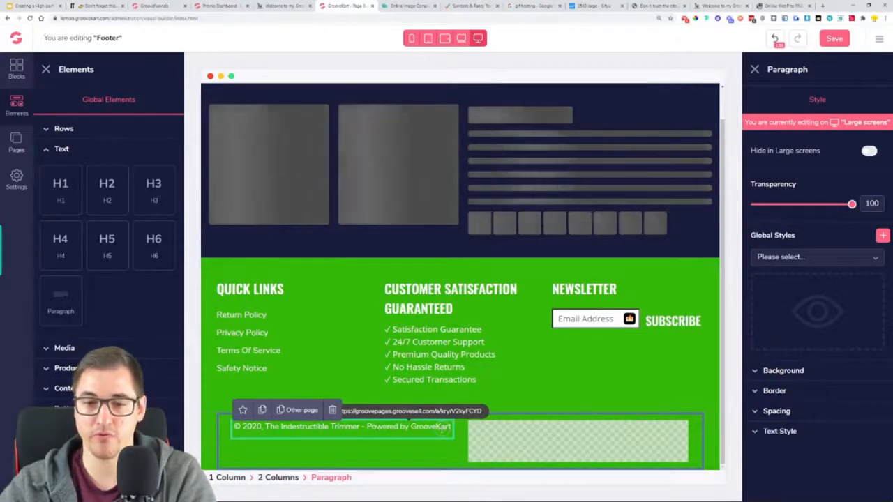
pyautogui.click(525, 331)
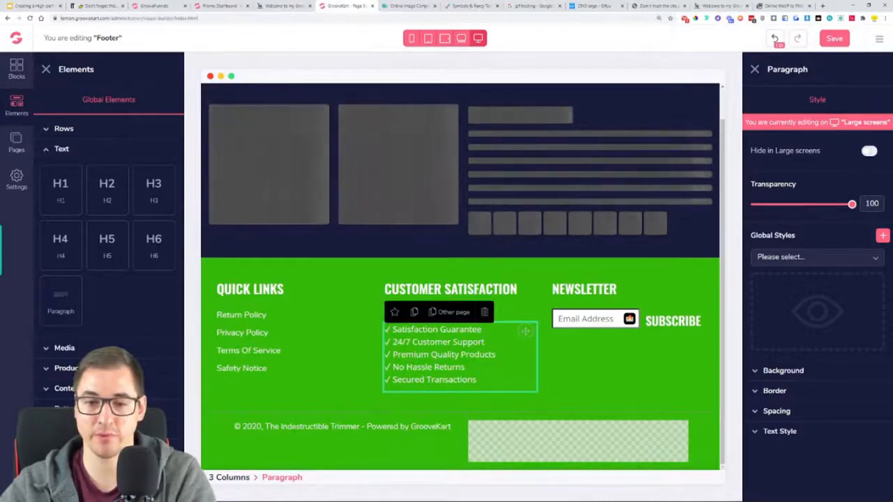
pyautogui.moveTo(270, 427); pyautogui.dragTo(336, 427)
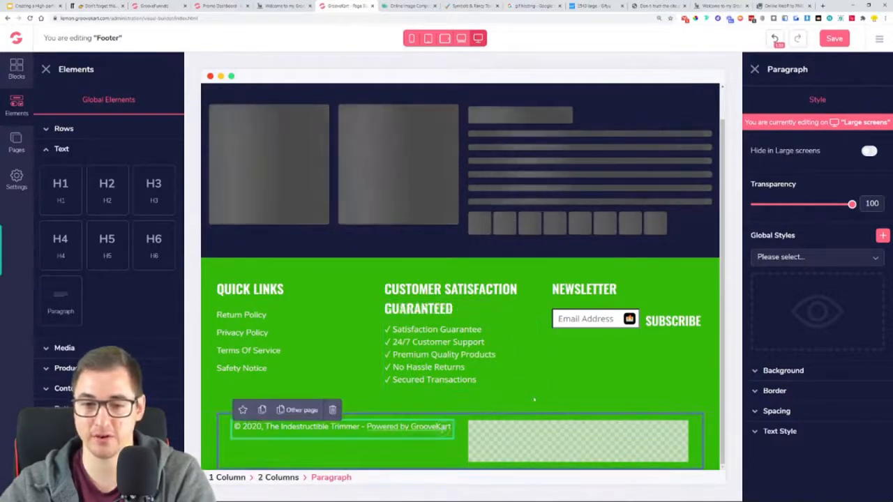
pyautogui.click(534, 400)
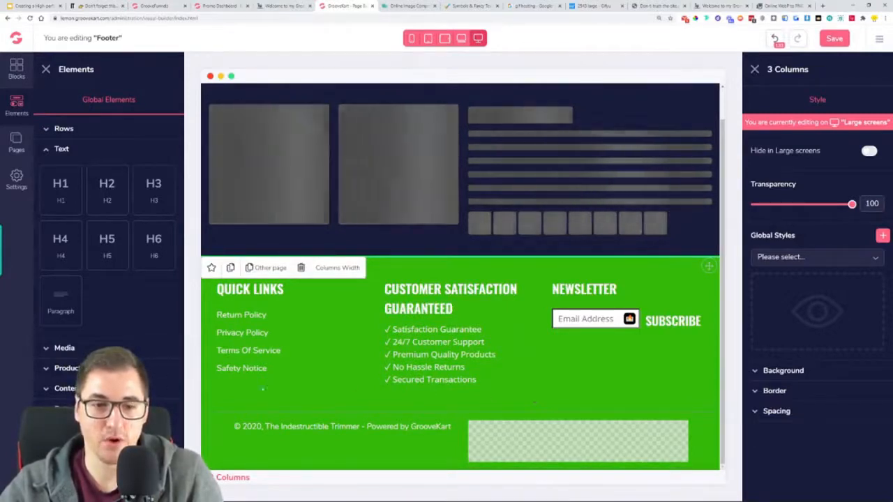
pyautogui.click(88, 350)
pyautogui.click(837, 38)
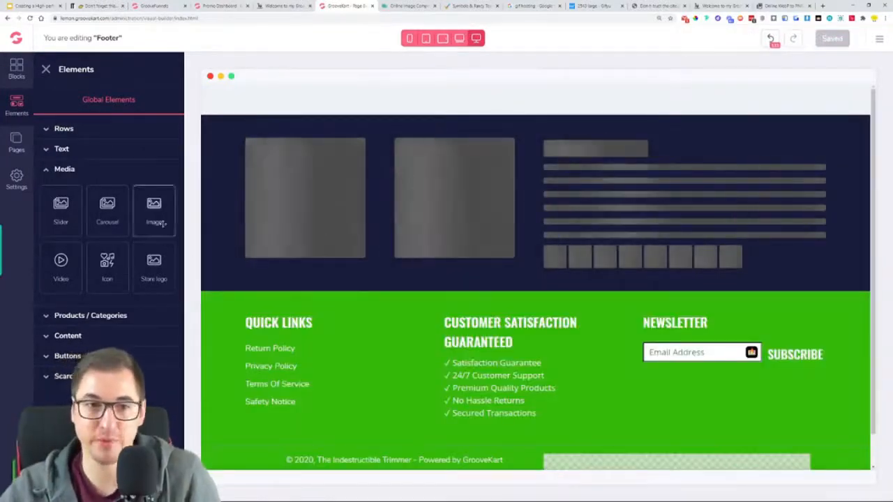
# Examine the payment icons in the bottom row of the reference store's footer, then return to the footer editor
pyautogui.scroll(-1, 254, 247)
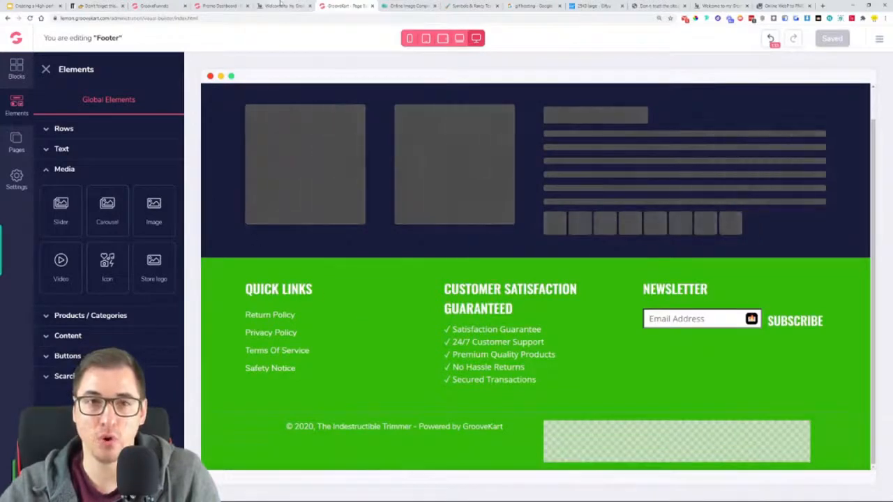
pyautogui.click(281, 6)
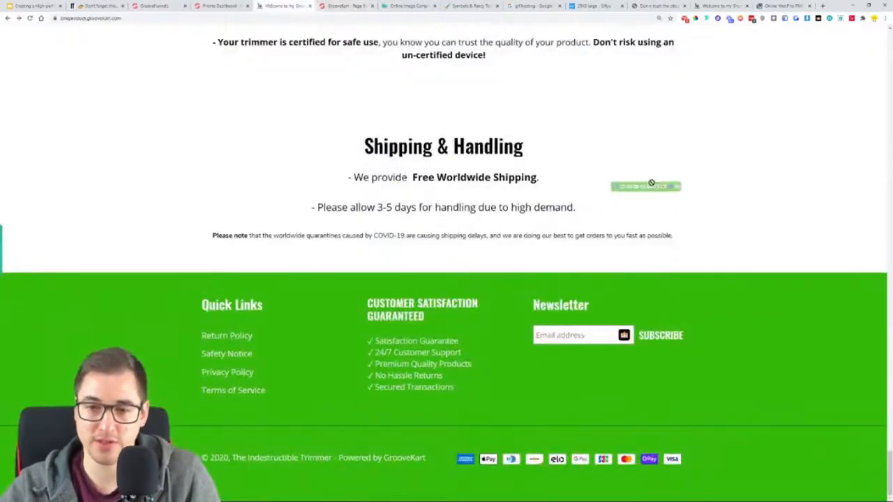
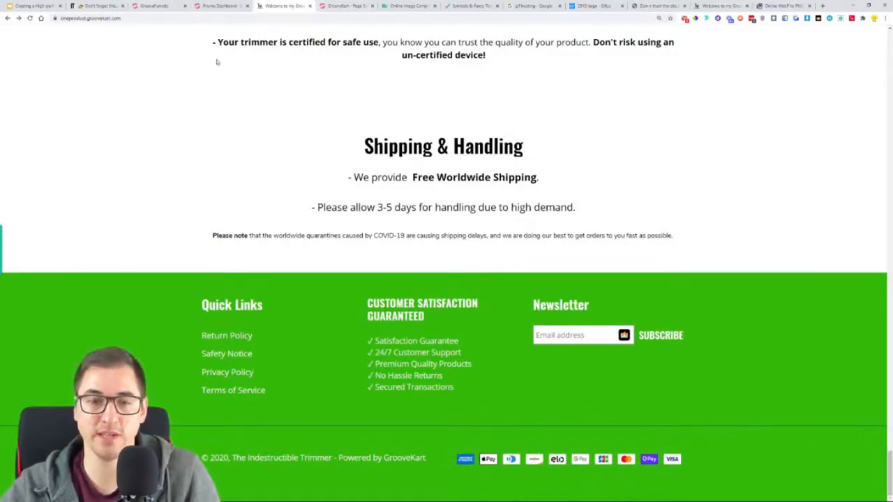
pyautogui.click(220, 6)
pyautogui.click(167, 5)
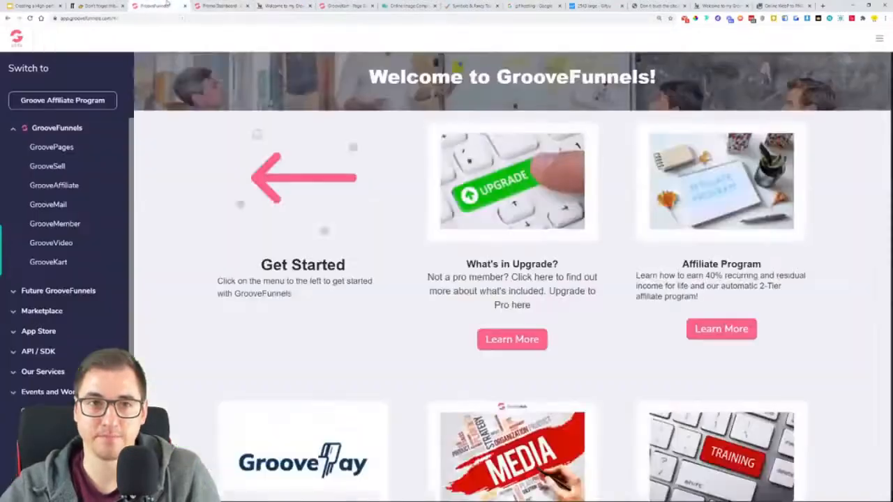
pyautogui.click(345, 6)
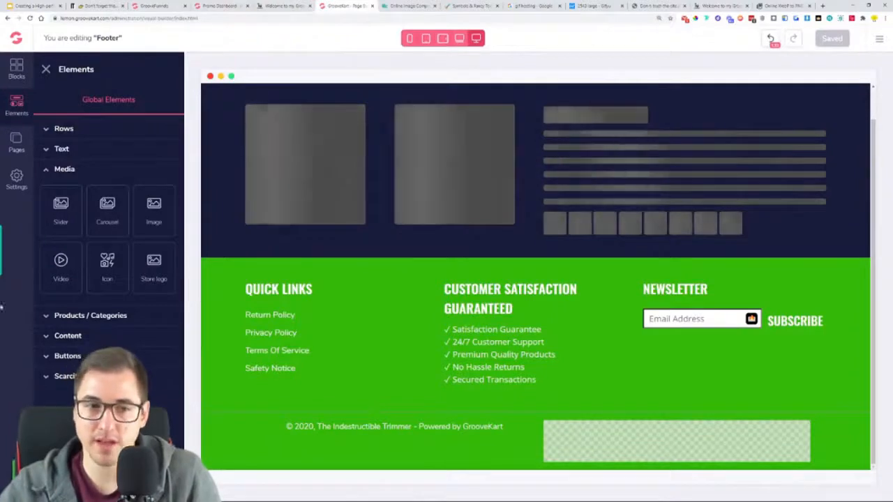
# Add an Image element to the empty second column of the footer's bottom row
pyautogui.moveTo(180, 239); pyautogui.dragTo(576, 448)
pyautogui.scroll(-3, 600, 411)
pyautogui.click(627, 370)
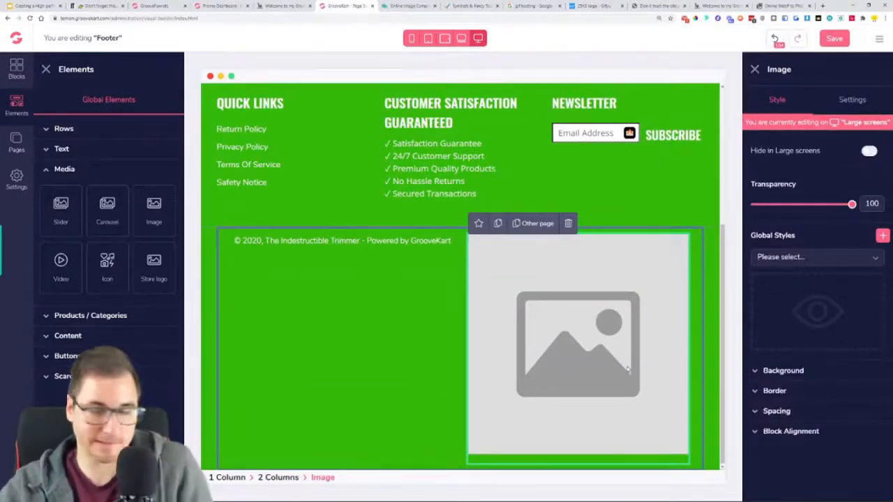
# Upload the payment icons screenshot from Downloads into the new image element and save the footer
pyautogui.click(852, 99)
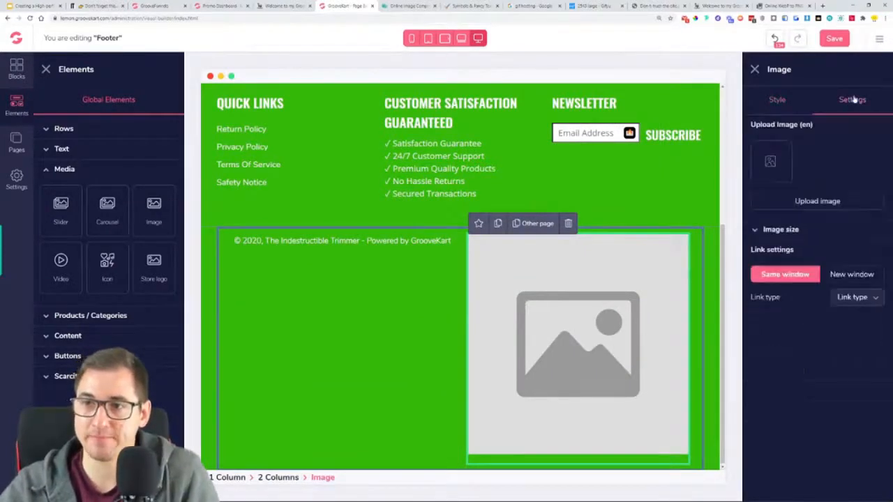
pyautogui.click(797, 202)
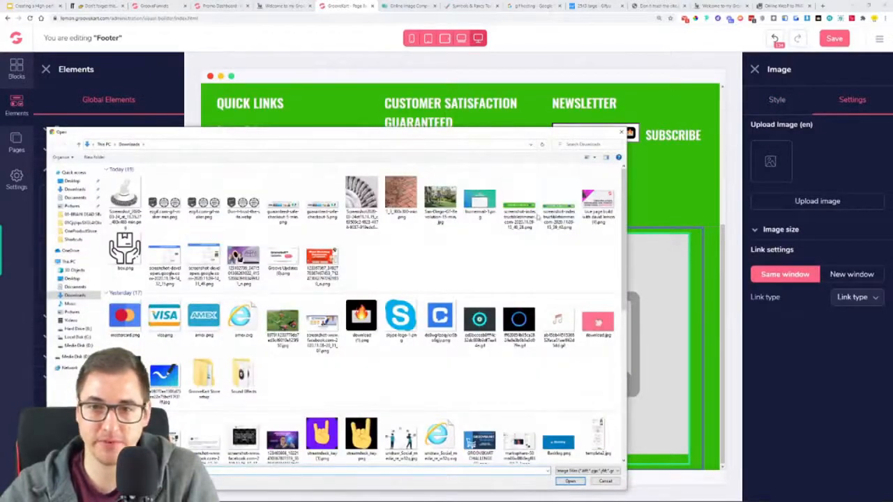
pyautogui.click(520, 203)
pyautogui.click(570, 481)
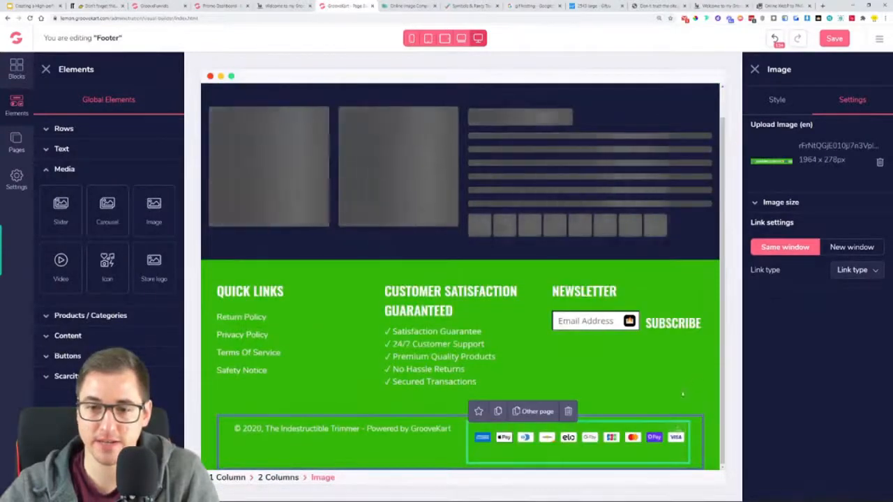
pyautogui.click(673, 372)
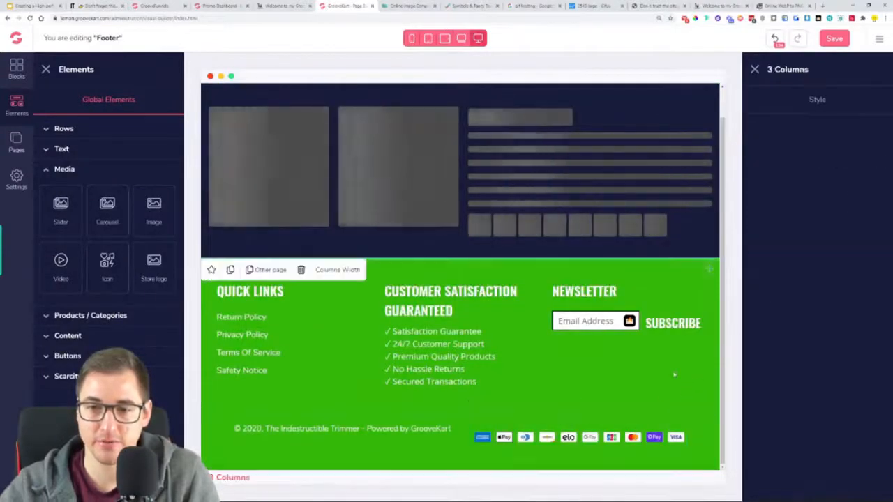
pyautogui.click(835, 39)
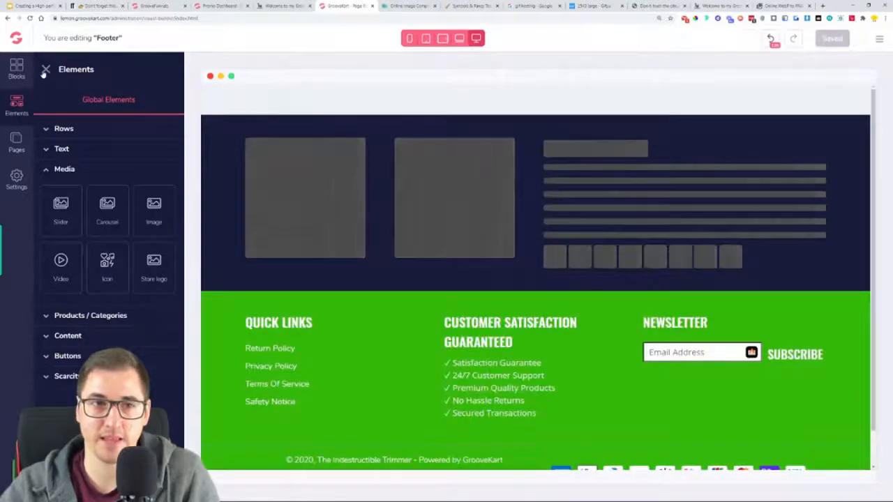
# Set the copyright paragraph's top margin to 25 to line it up with the payment icons, and save the footer
pyautogui.click(44, 71)
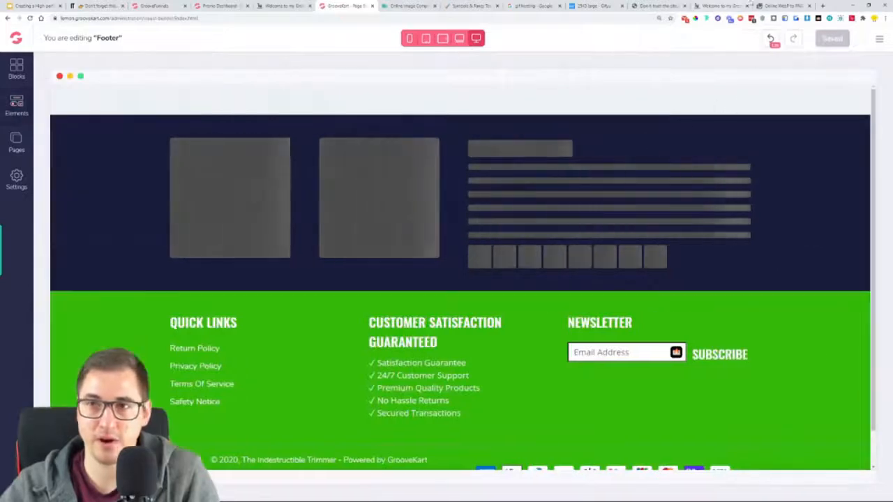
pyautogui.scroll(-1, 586, 377)
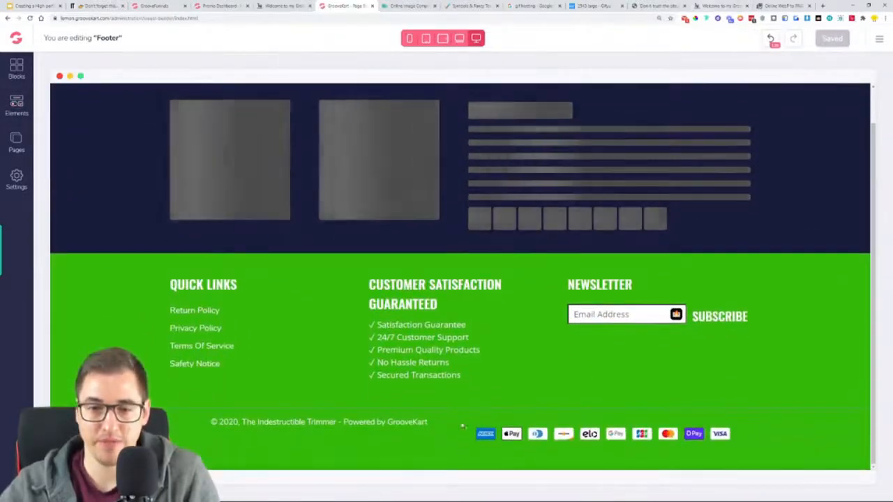
pyautogui.click(516, 434)
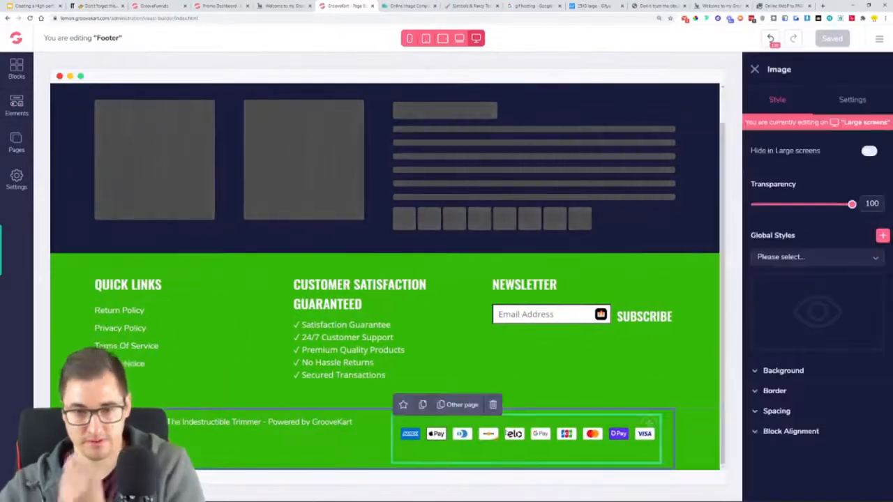
pyautogui.click(323, 426)
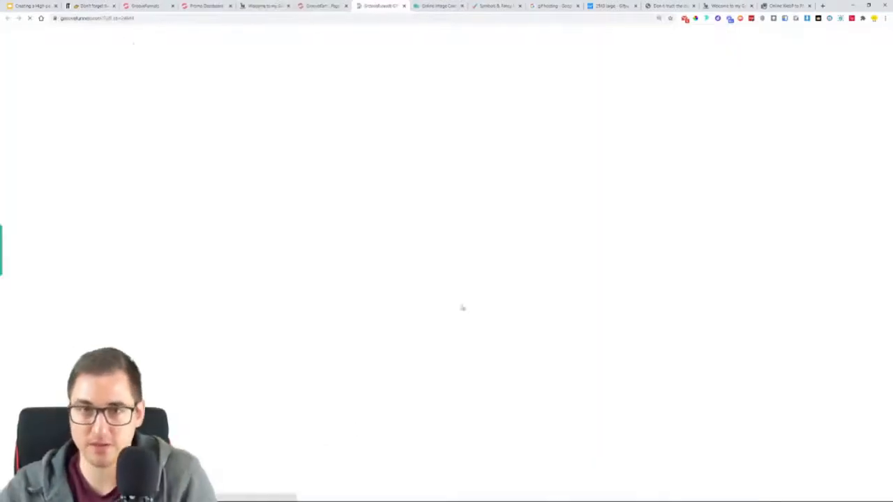
pyautogui.click(405, 5)
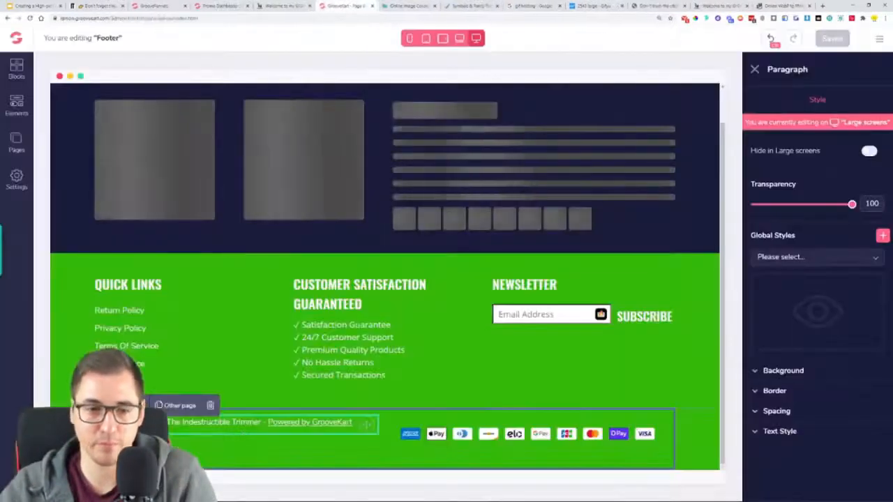
pyautogui.click(790, 413)
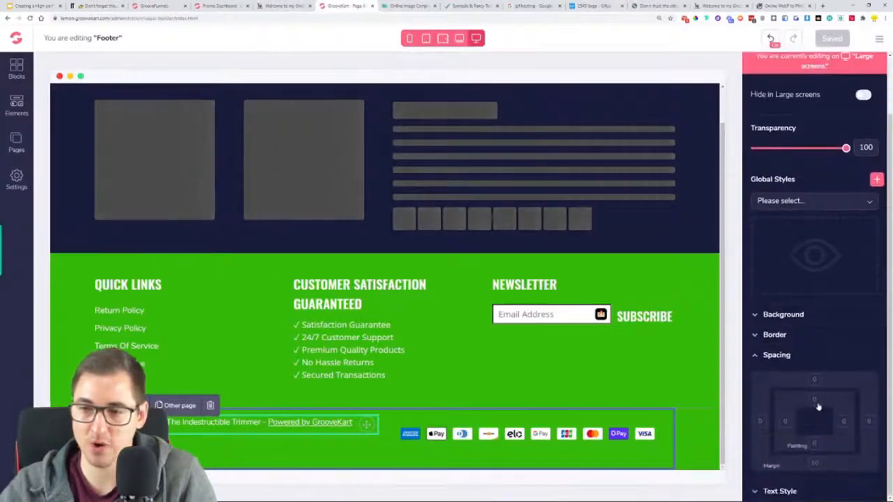
pyautogui.click(815, 378)
pyautogui.moveTo(797, 486); pyautogui.dragTo(816, 486)
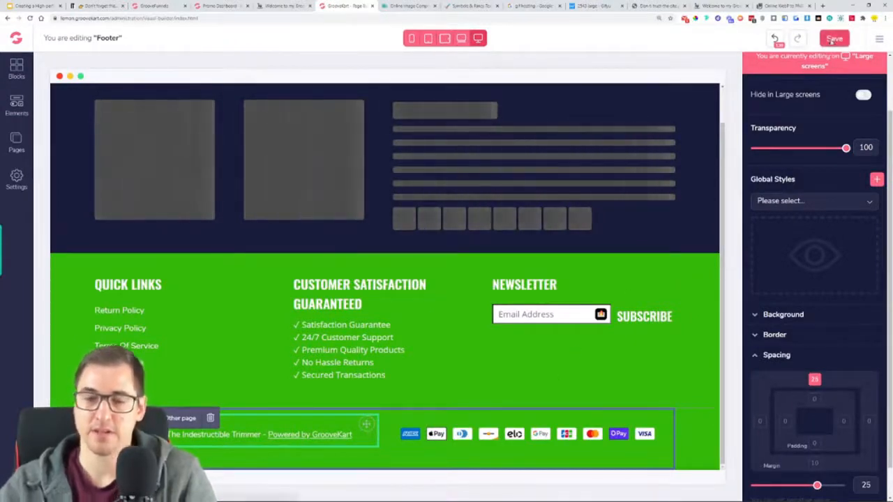
pyautogui.click(832, 39)
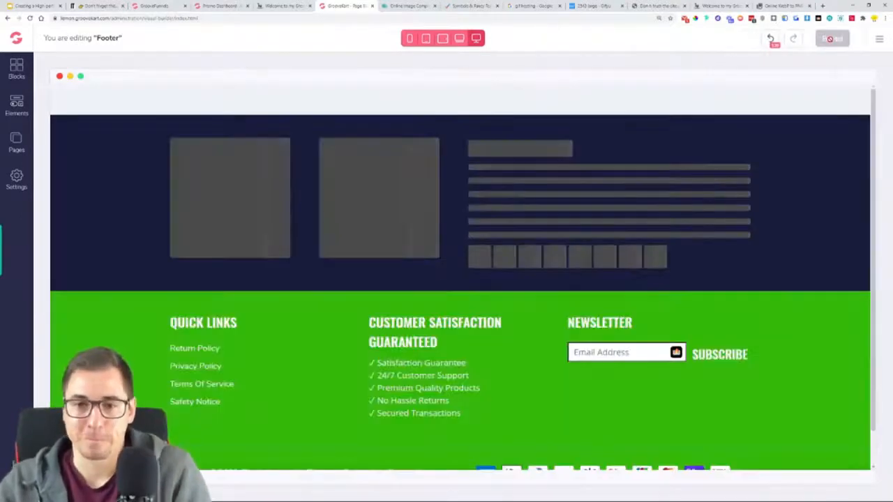
# Examine the live store's footer, including its three columns, copyright line and payment icons
pyautogui.scroll(-2, 482, 305)
pyautogui.click(719, 5)
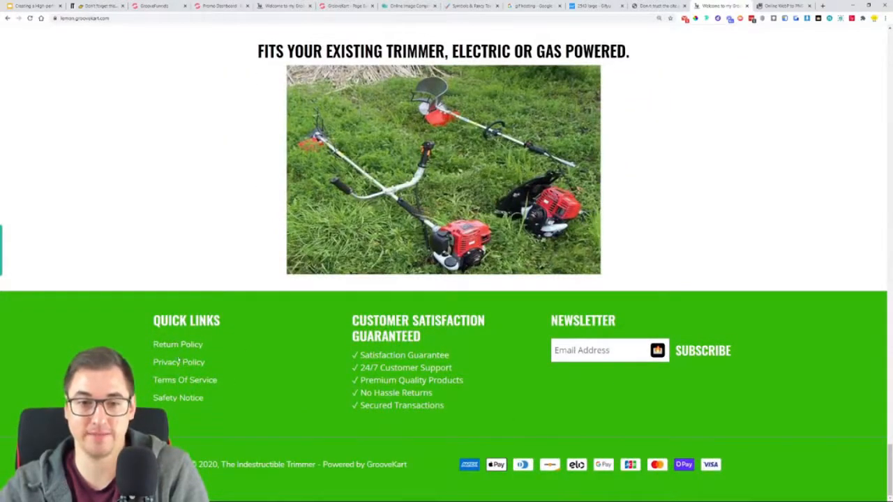
pyautogui.moveTo(415, 353); pyautogui.dragTo(422, 406)
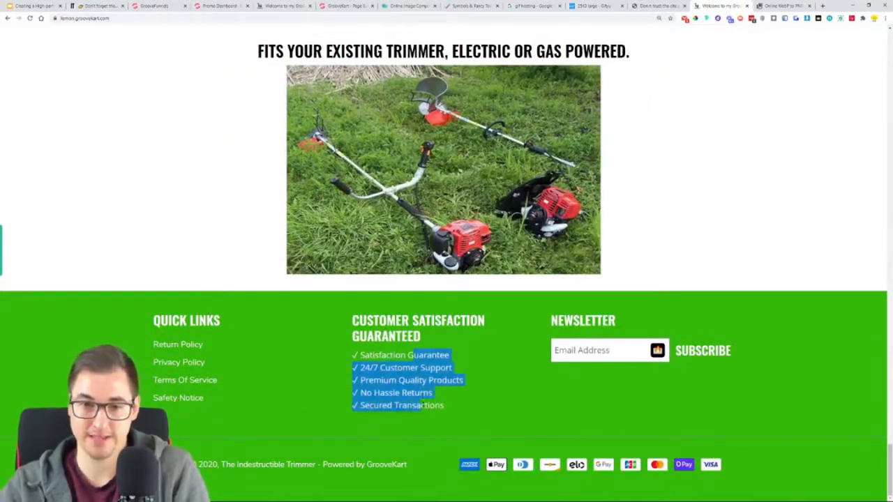
pyautogui.click(496, 464)
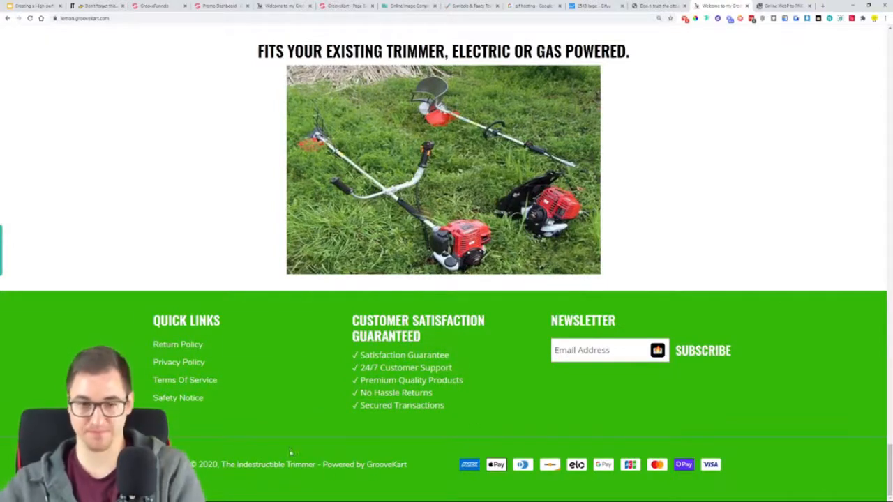
pyautogui.scroll(1, 189, 316)
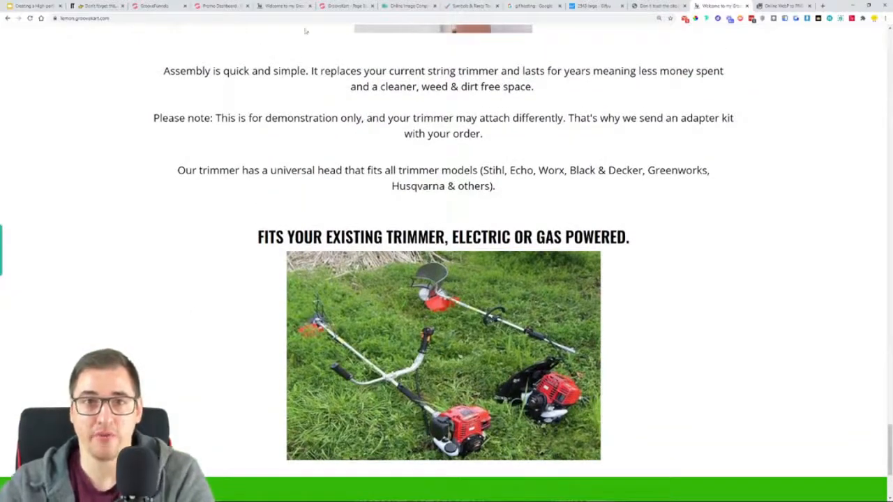
# Switch to the Google Slides presentation and highlight items 1 to 5 of the "Steps for creating the store" list in yellow
pyautogui.click(37, 6)
pyautogui.moveTo(366, 294); pyautogui.dragTo(188, 183)
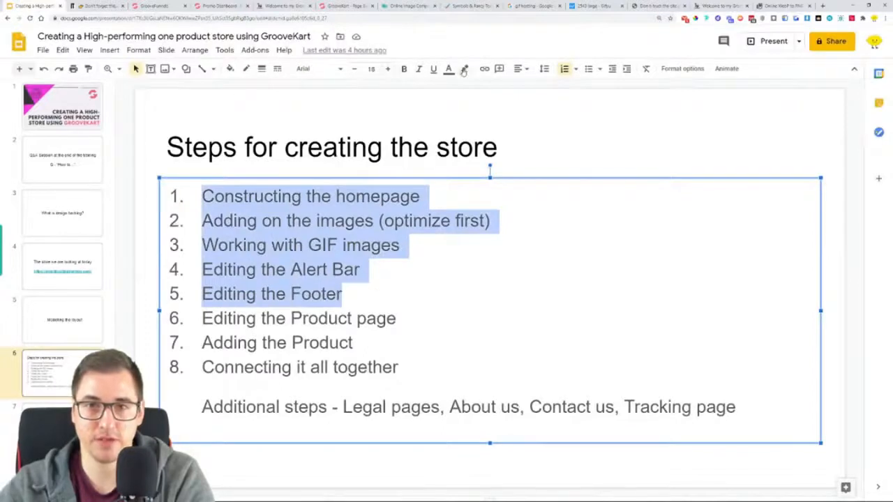
pyautogui.click(464, 68)
pyautogui.click(503, 152)
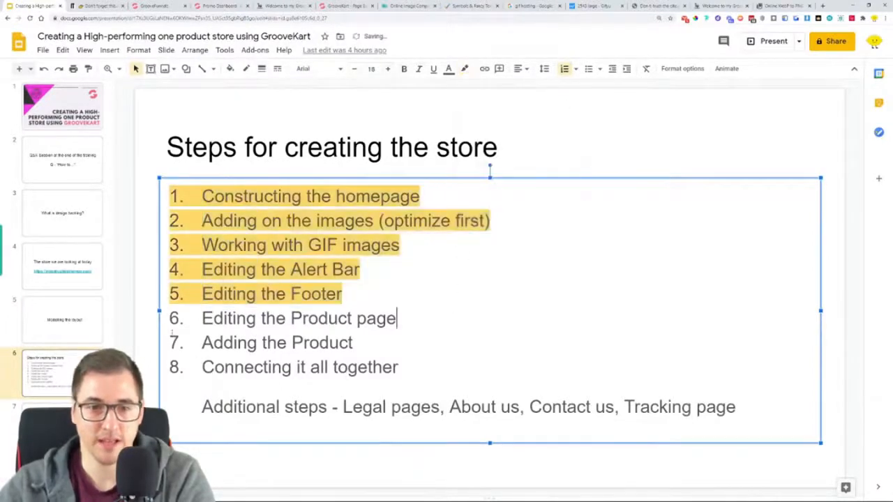
# Switch to the live store, follow the "Dump your old trimmer here" link and examine the Indestructible Trimmer product page
pyautogui.moveTo(201, 318); pyautogui.dragTo(416, 319)
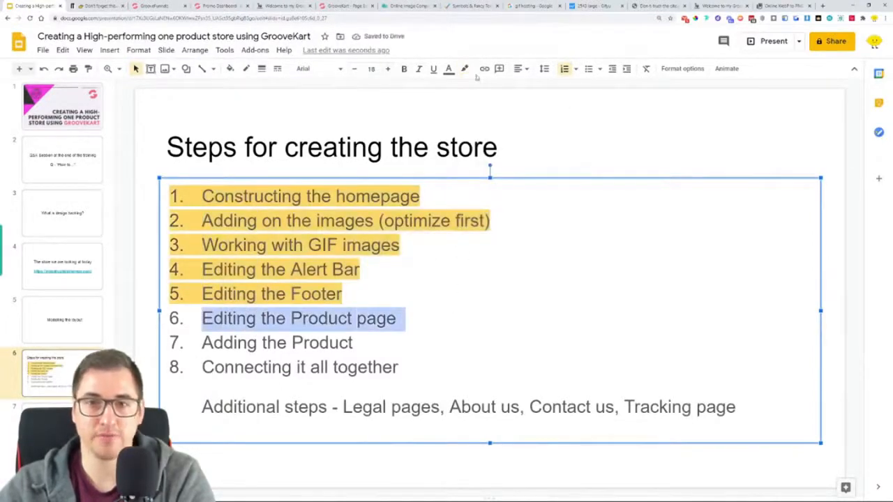
pyautogui.click(284, 5)
pyautogui.scroll(2, 368, 209)
pyautogui.click(358, 6)
pyautogui.scroll(1, 372, 235)
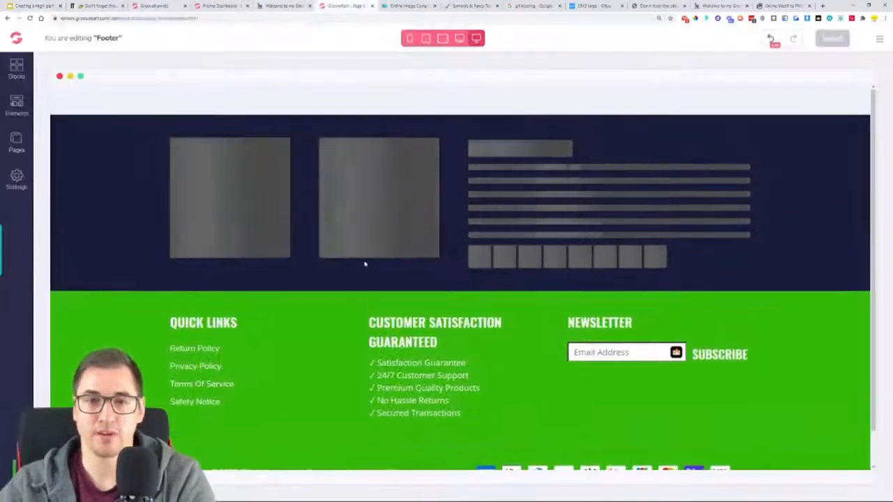
pyautogui.click(286, 5)
pyautogui.scroll(15, 446, 278)
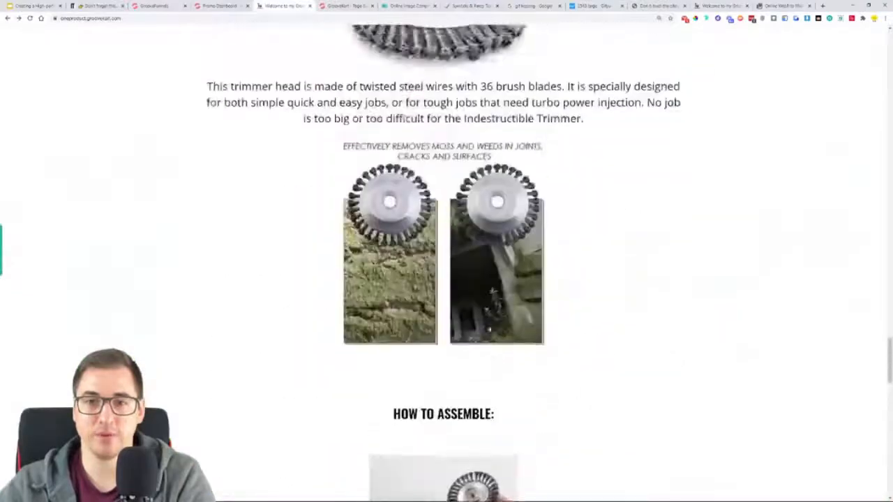
pyautogui.scroll(15, 446, 278)
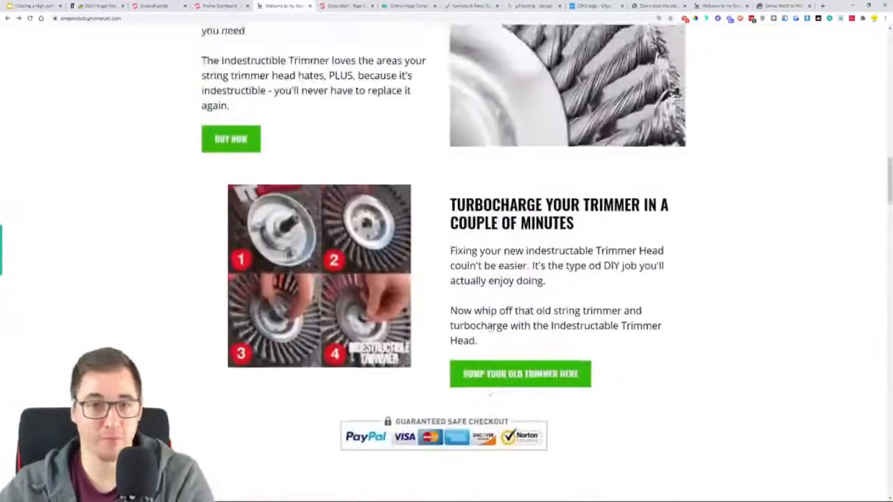
pyautogui.scroll(-3, 446, 279)
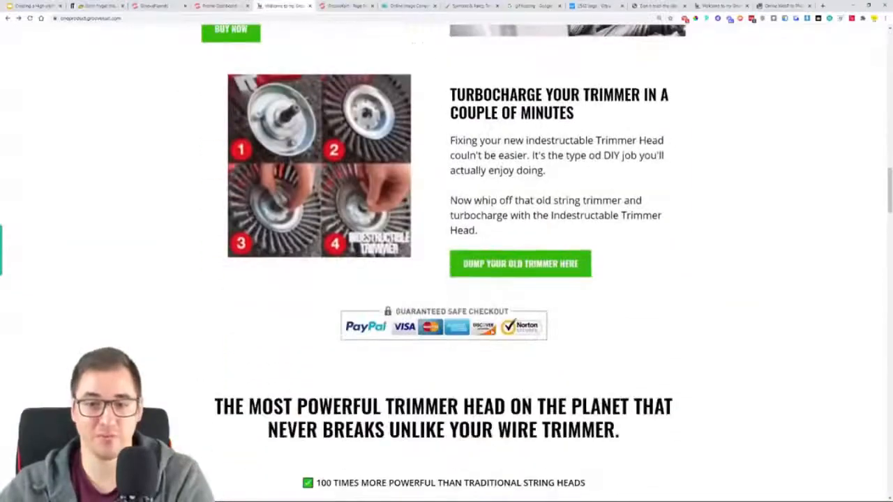
pyautogui.click(503, 265)
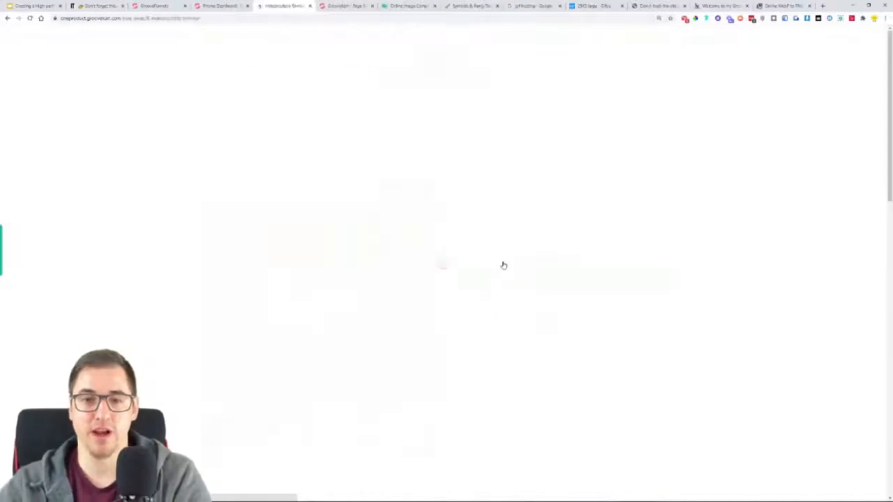
pyautogui.scroll(-2, 732, 216)
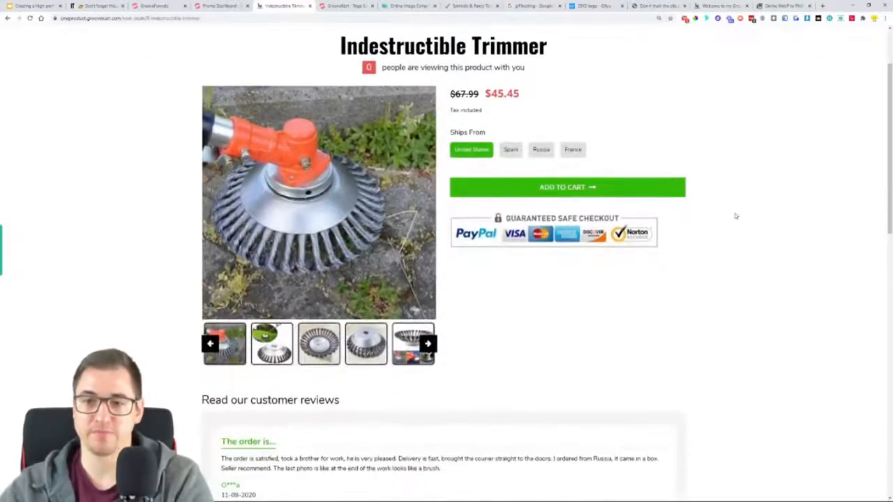
pyautogui.scroll(1, 757, 264)
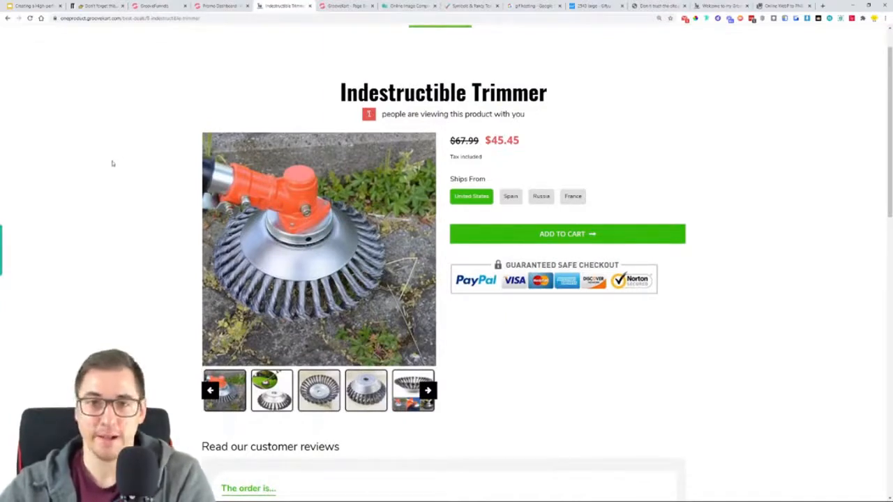
# Switch to the GrooveKart page builder and open the "Product Layout with Bumps" product page layout for editing
pyautogui.click(219, 9)
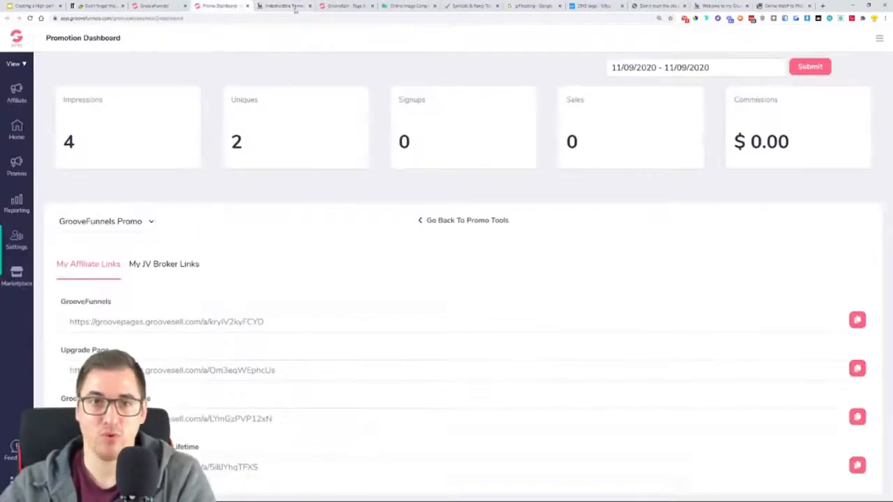
pyautogui.click(351, 7)
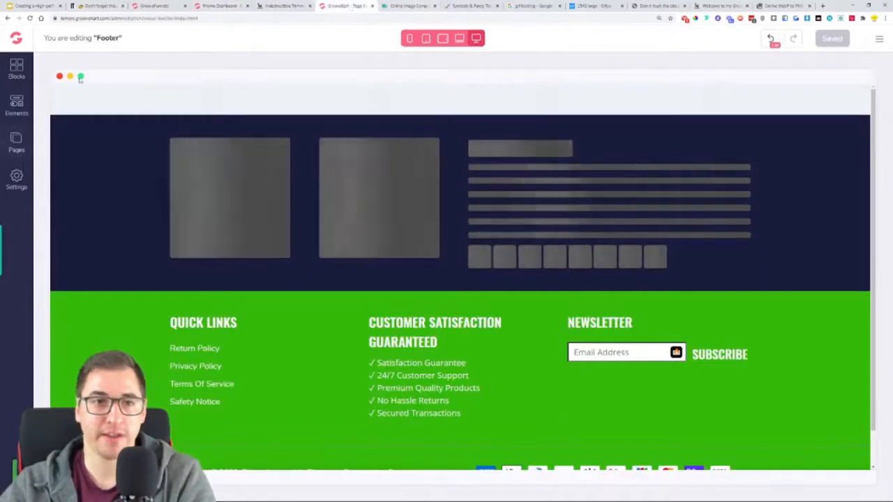
pyautogui.click(16, 141)
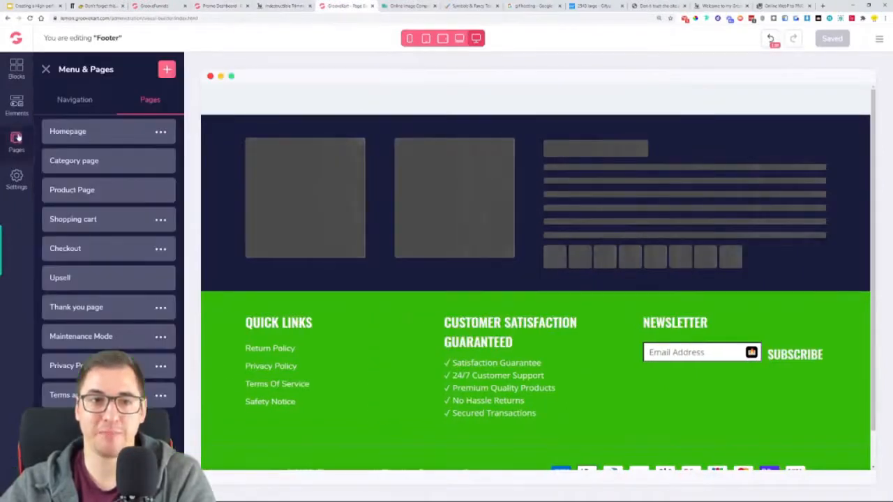
pyautogui.click(92, 193)
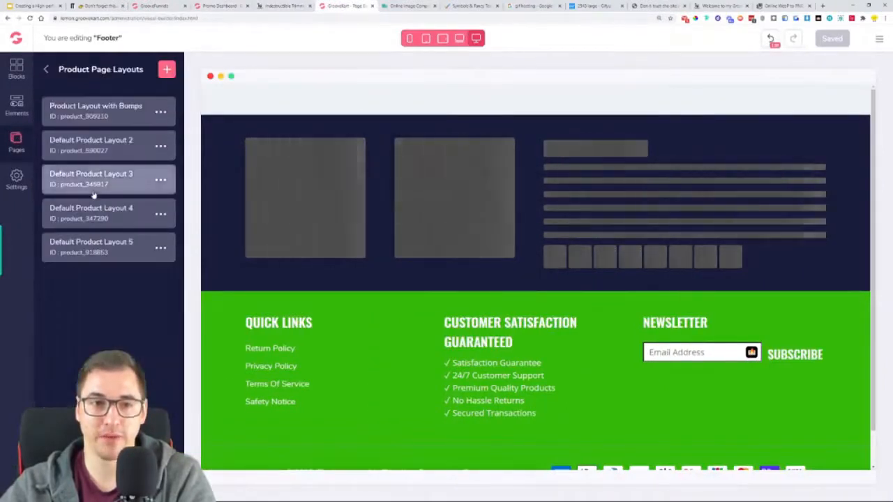
pyautogui.click(89, 115)
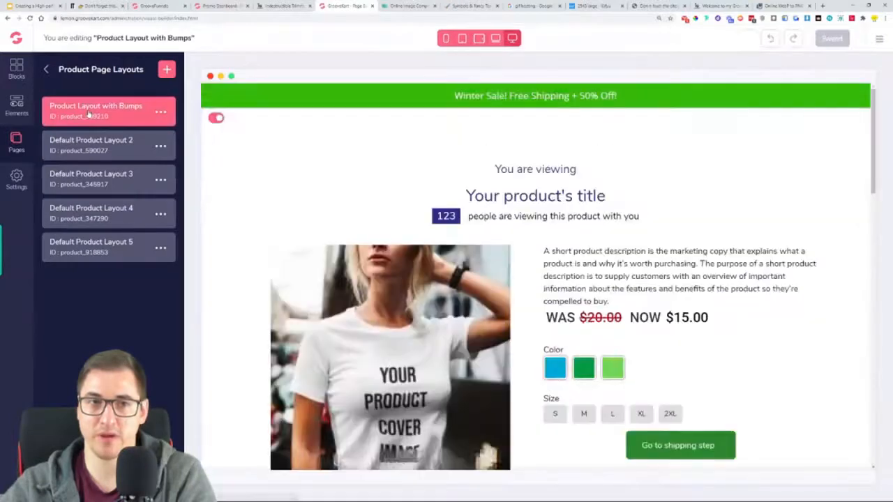
pyautogui.click(161, 113)
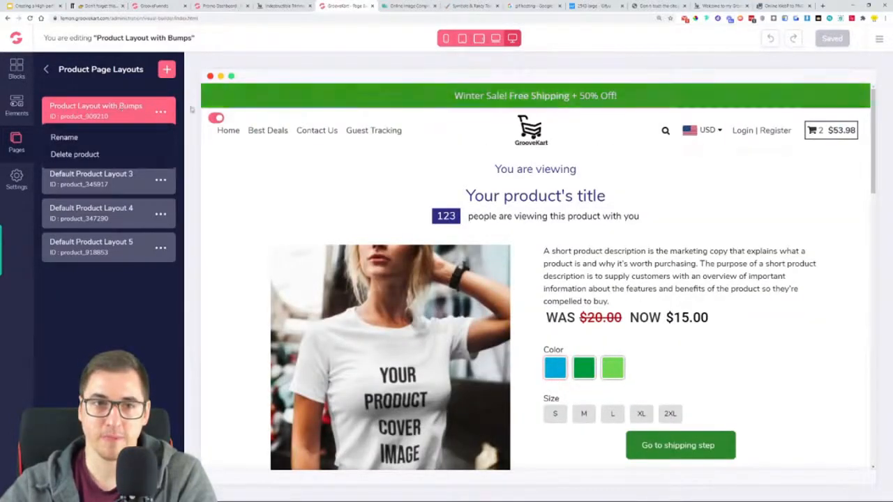
pyautogui.click(163, 115)
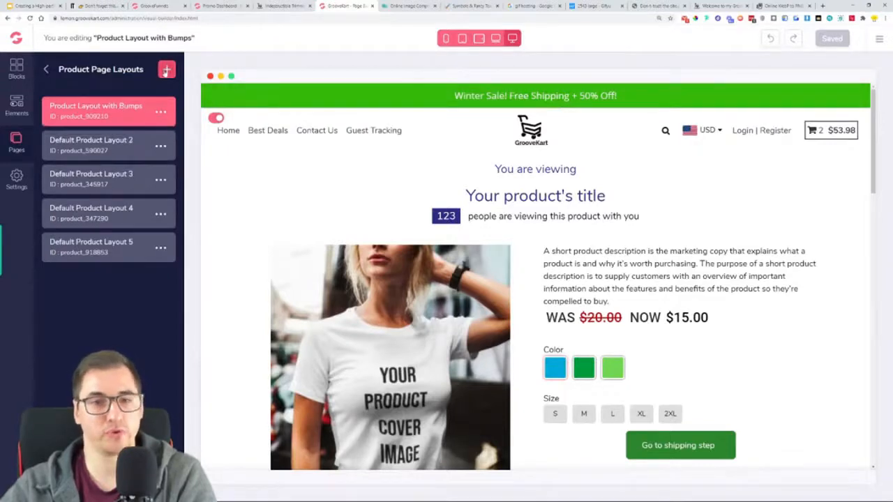
# Delete the "You are viewing" heading above the product title
pyautogui.scroll(-1, 426, 240)
pyautogui.scroll(1, 474, 209)
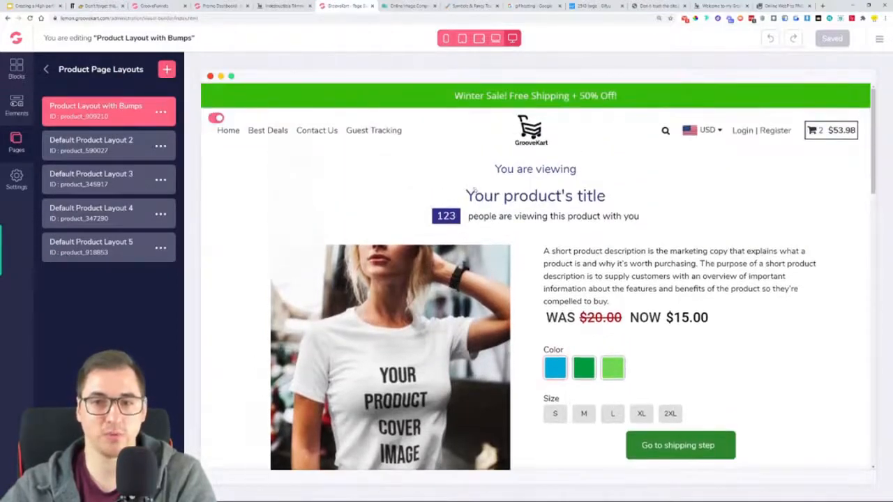
pyautogui.click(519, 176)
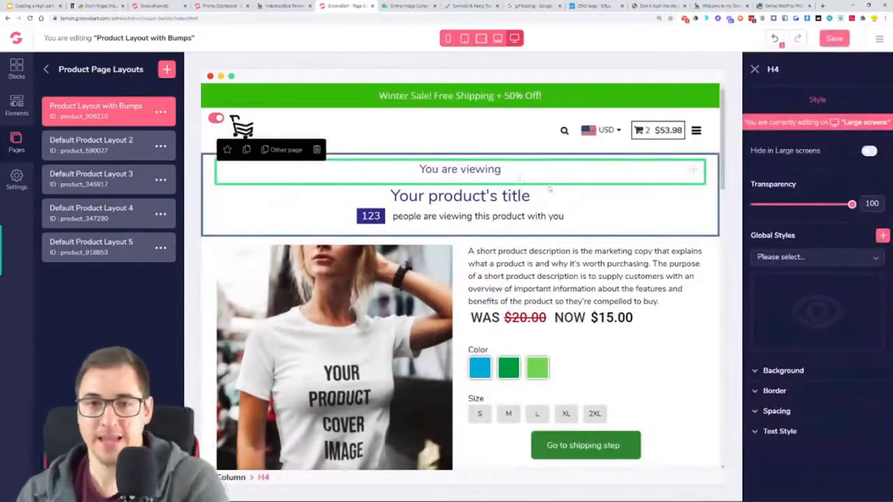
pyautogui.click(317, 149)
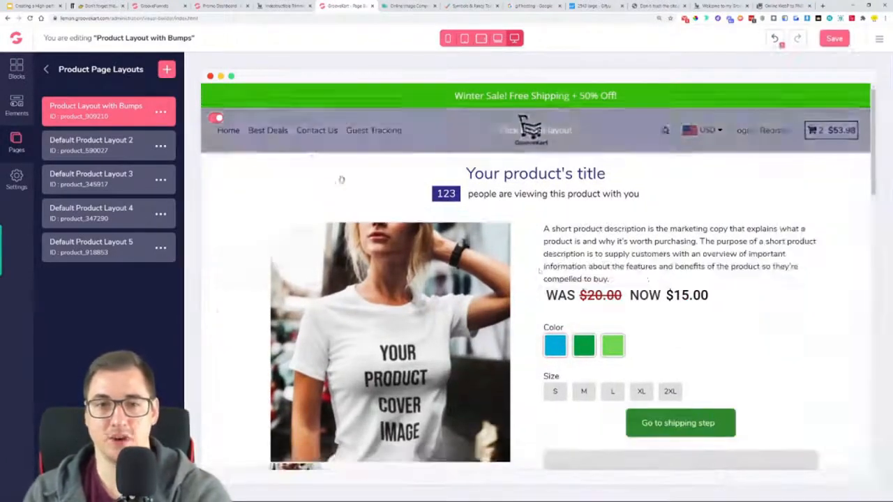
# Style the product title with the Oswald font, Bold weight, size 45 and black (#000000) text
pyautogui.click(538, 175)
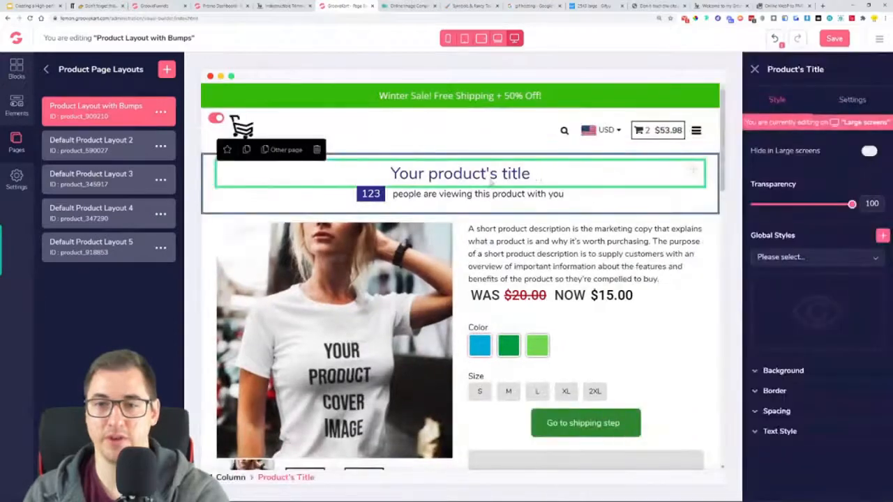
pyautogui.click(779, 431)
pyautogui.scroll(-2, 798, 405)
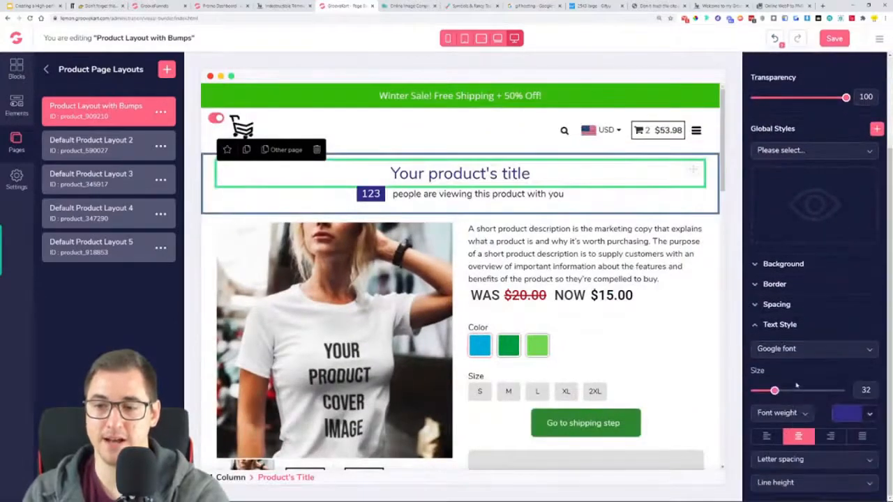
pyautogui.click(802, 349)
pyautogui.scroll(-3, 807, 411)
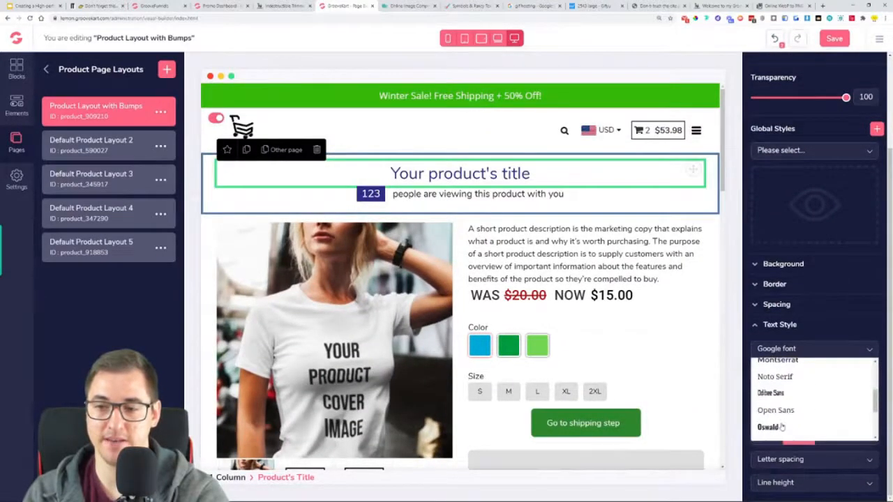
pyautogui.click(769, 426)
pyautogui.click(788, 416)
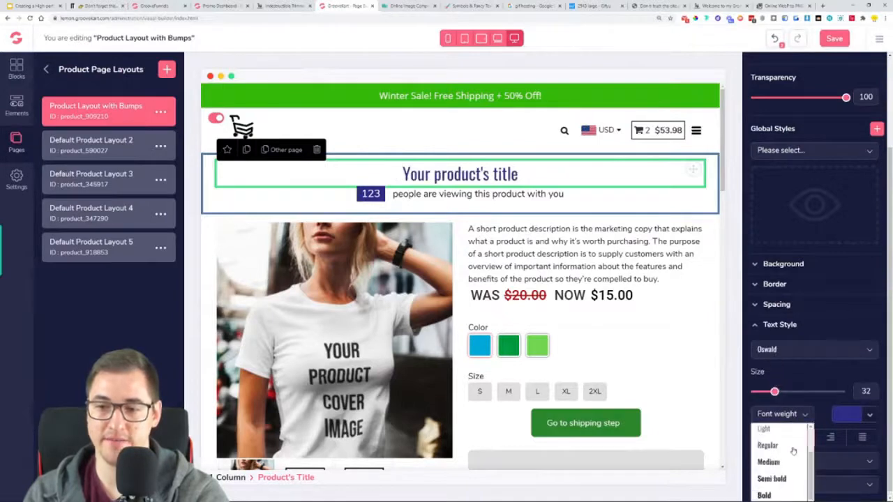
pyautogui.click(764, 494)
pyautogui.moveTo(779, 397); pyautogui.dragTo(787, 392)
pyautogui.click(865, 416)
pyautogui.click(772, 463)
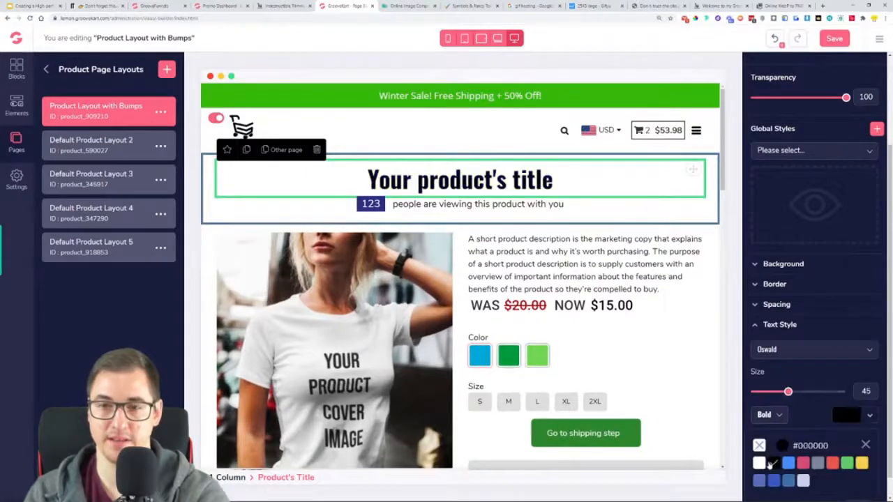
pyautogui.click(789, 330)
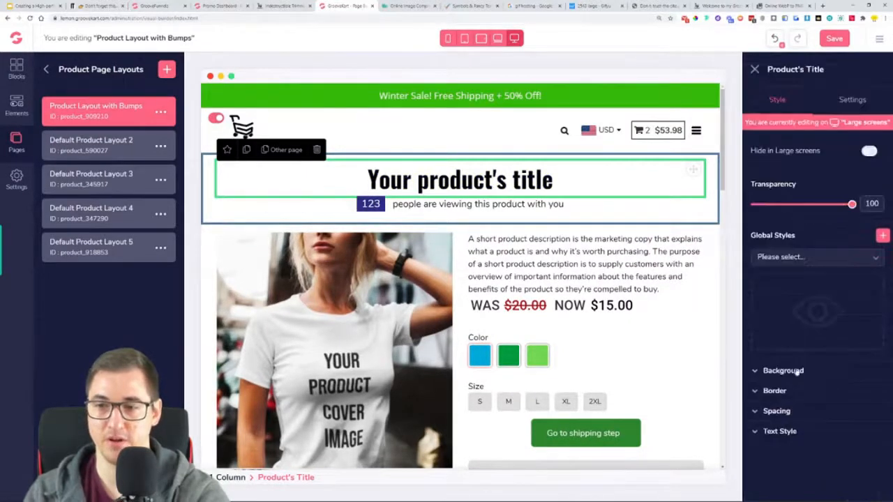
# Set the product title's top and bottom margins to 30
pyautogui.click(795, 414)
pyautogui.click(817, 466)
pyautogui.moveTo(797, 451); pyautogui.dragTo(820, 459)
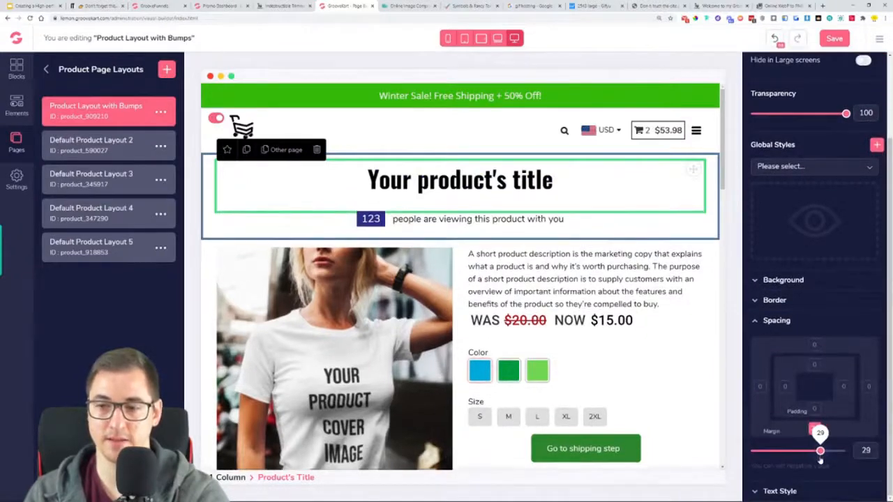
pyautogui.moveTo(821, 452); pyautogui.dragTo(820, 452)
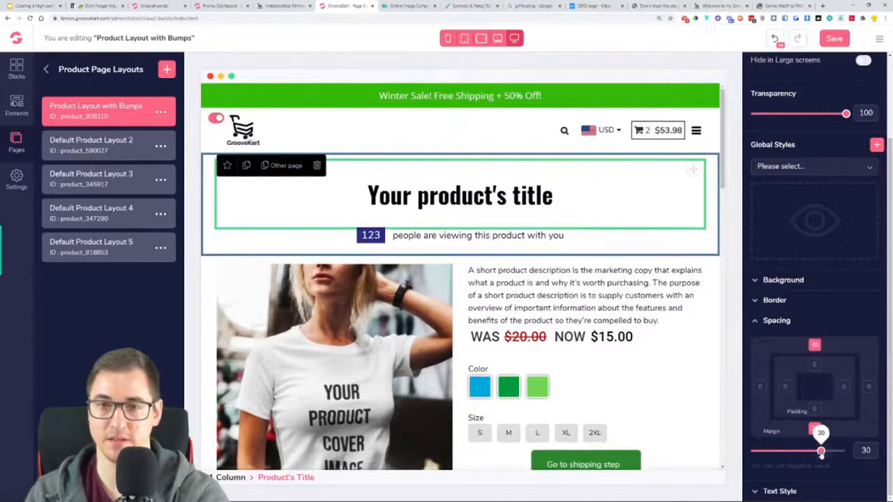
pyautogui.click(791, 320)
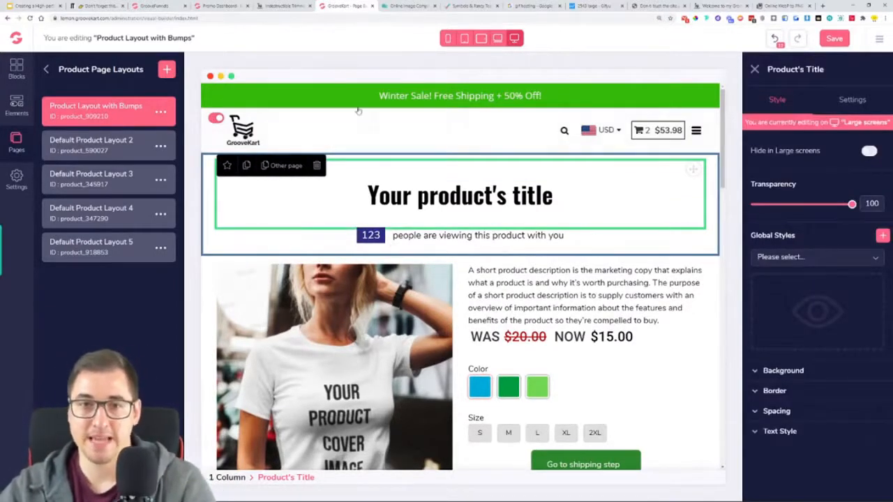
# Switch to the live product page and examine its title and the viewer counter beneath it
pyautogui.click(260, 6)
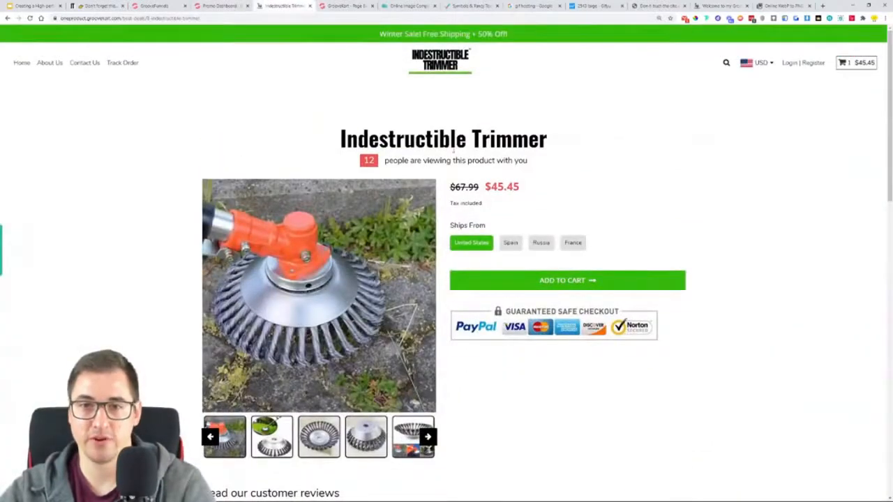
pyautogui.moveTo(549, 144); pyautogui.dragTo(337, 139)
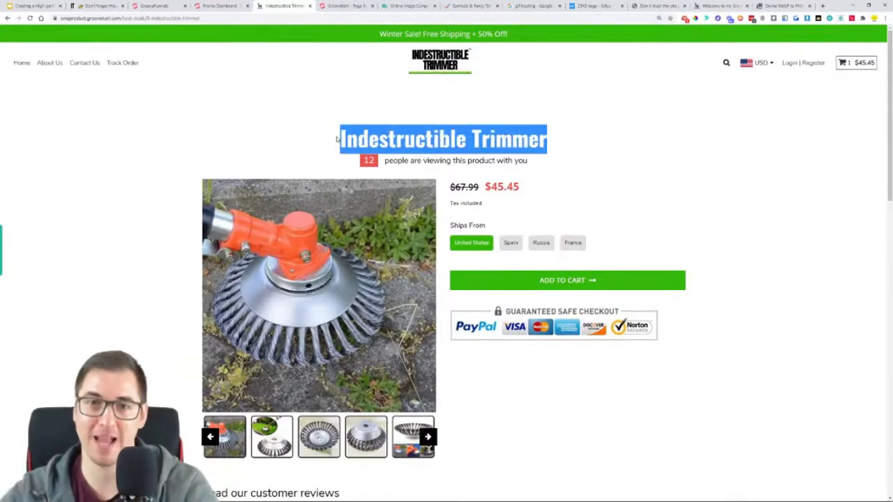
pyautogui.click(360, 161)
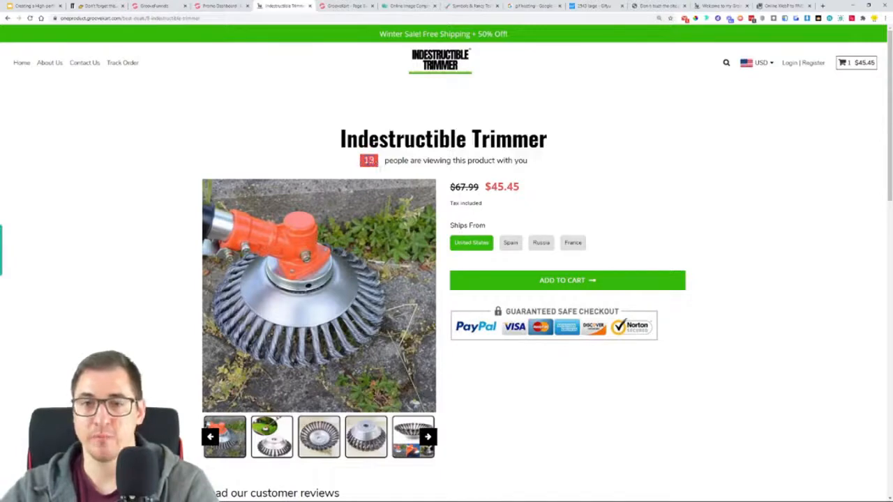
# Return to the page builder and set the background color of the product viewers counter's number box to red
pyautogui.click(346, 6)
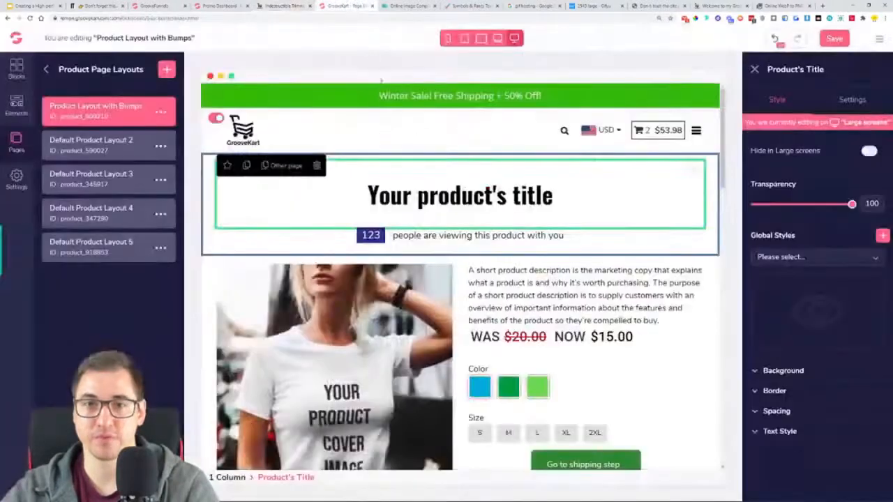
pyautogui.click(395, 239)
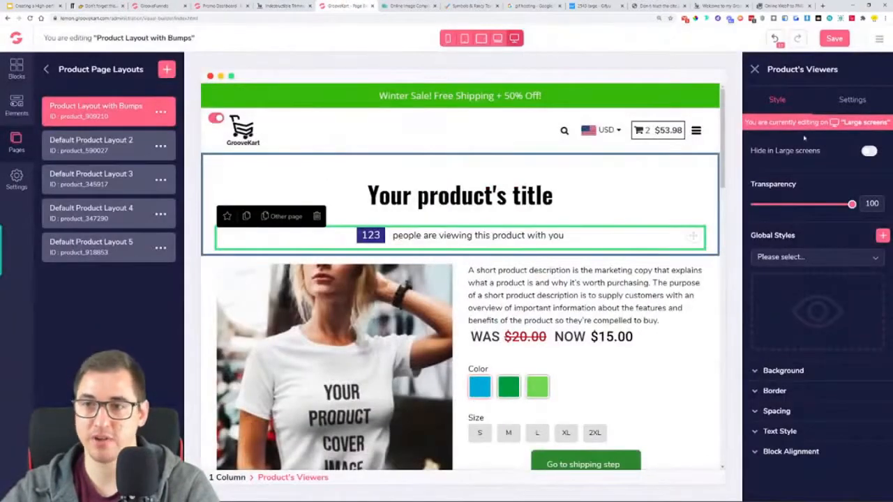
pyautogui.click(46, 69)
pyautogui.click(46, 69)
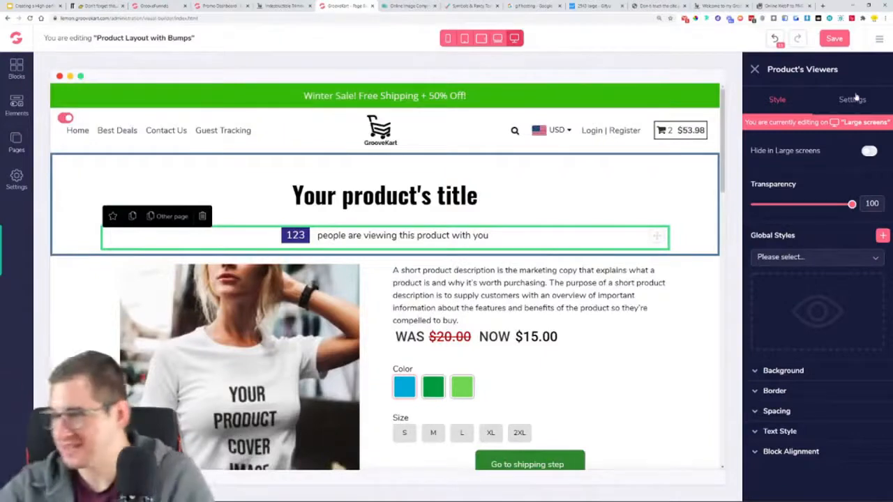
pyautogui.click(857, 99)
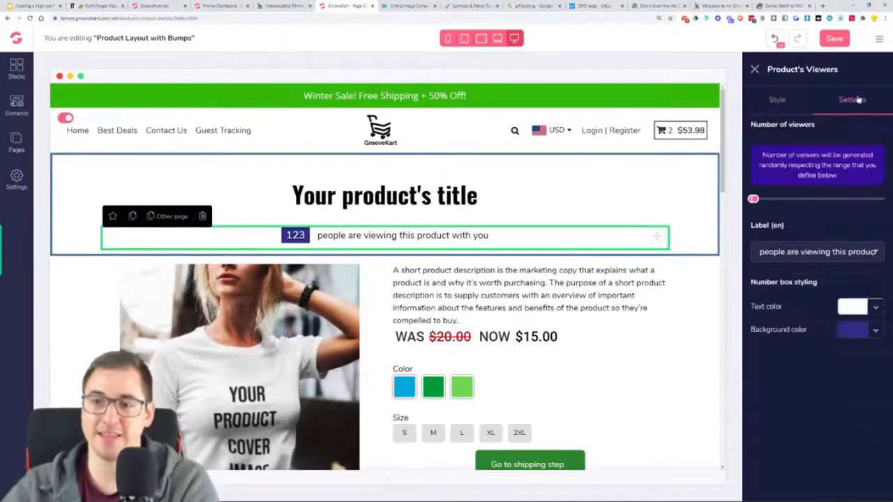
pyautogui.click(875, 330)
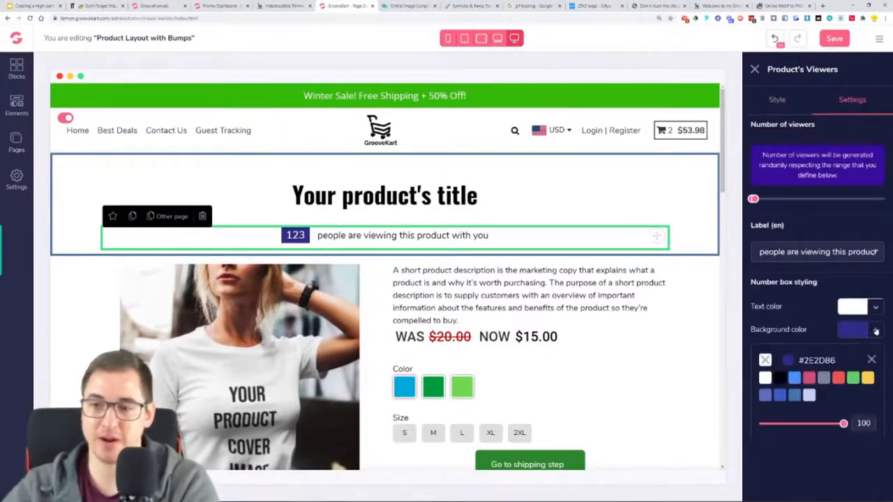
pyautogui.click(838, 377)
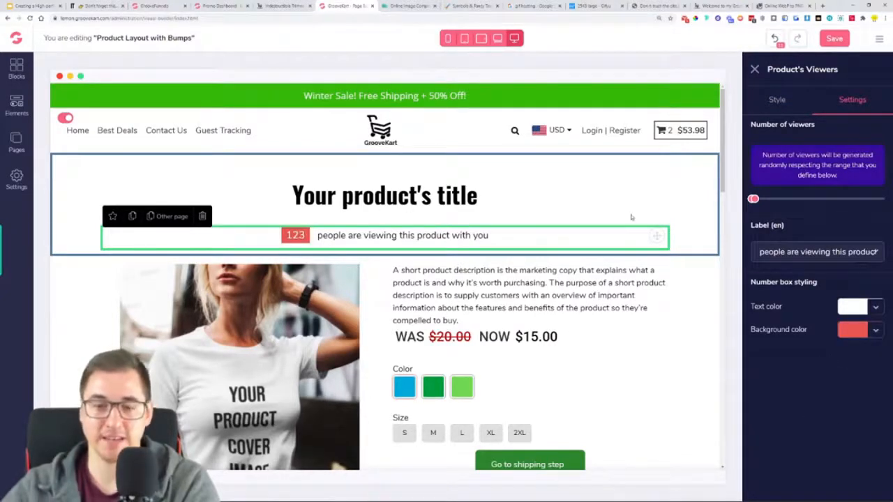
# Check the live product page for a short description and delete the short description block above the price in the layout
pyautogui.scroll(-1, 631, 217)
pyautogui.scroll(-2, 635, 228)
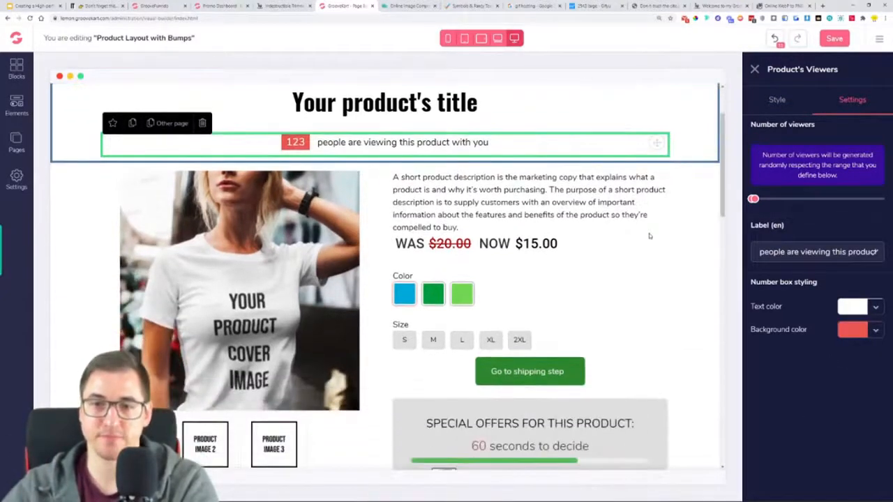
pyautogui.click(489, 205)
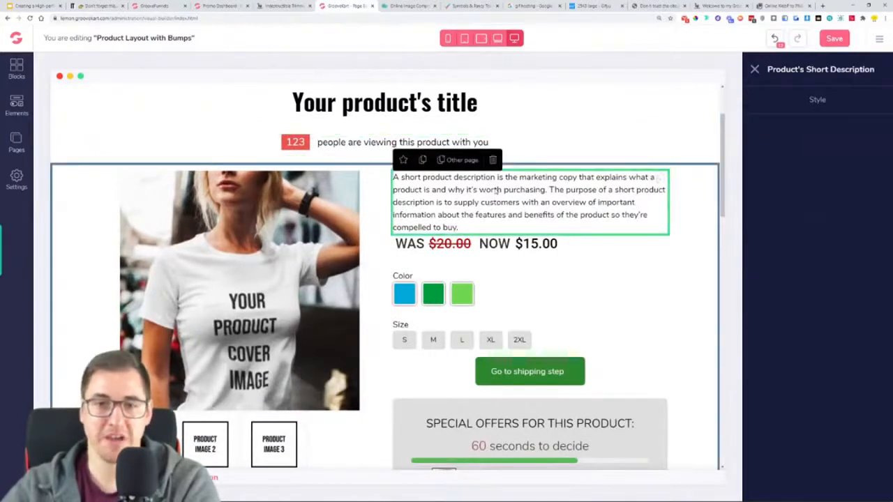
pyautogui.click(286, 5)
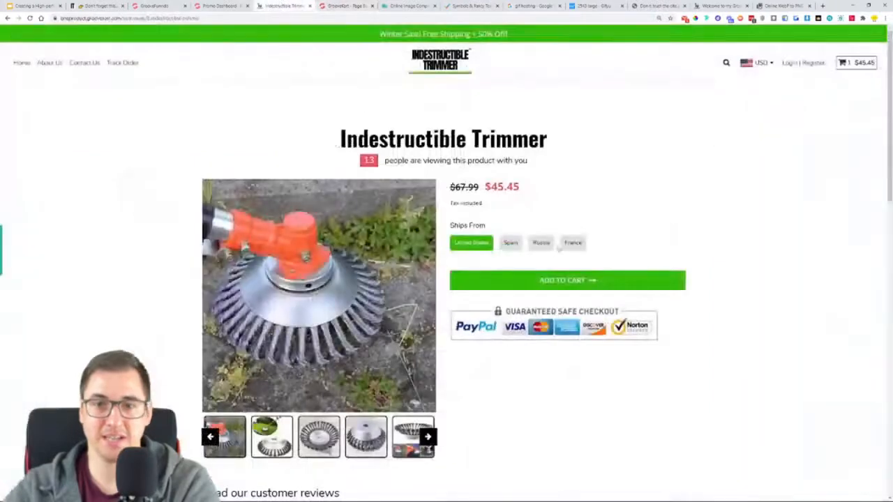
pyautogui.click(344, 5)
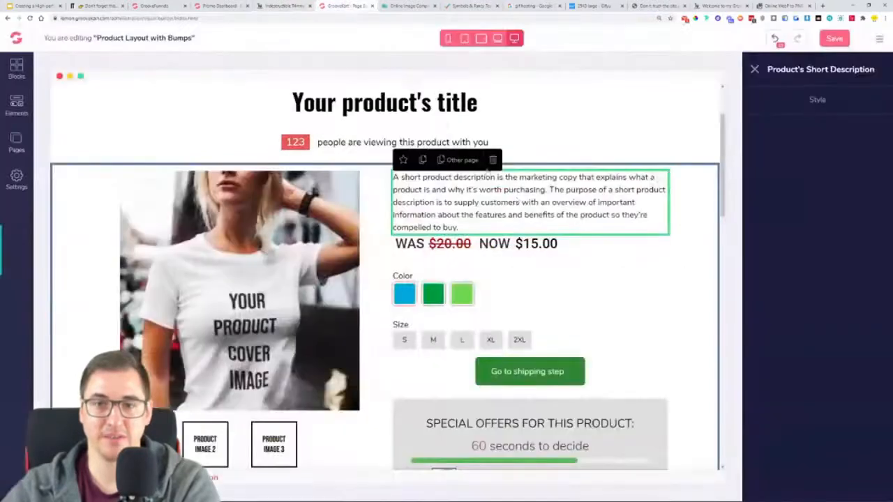
pyautogui.click(492, 160)
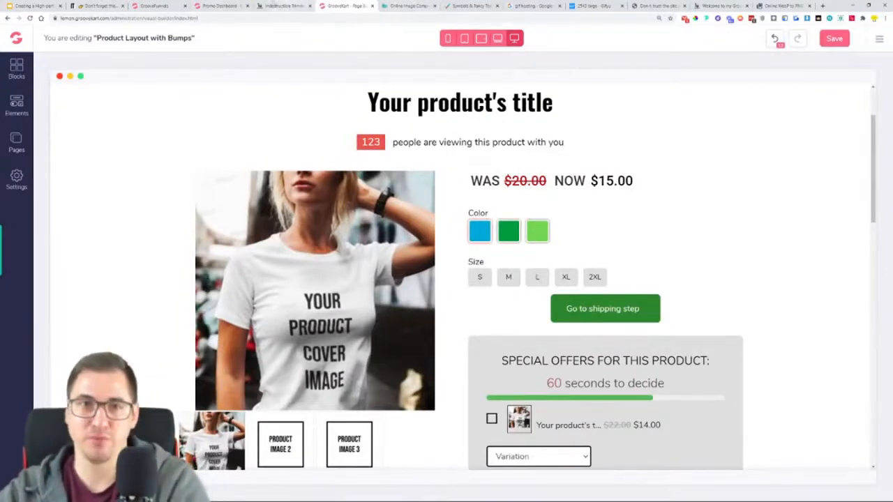
# Open the product page on indestructibletrimmer.com and compare its price display with the layout and the live GrooveKart product page
pyautogui.click(98, 6)
pyautogui.scroll(-10, 240, 104)
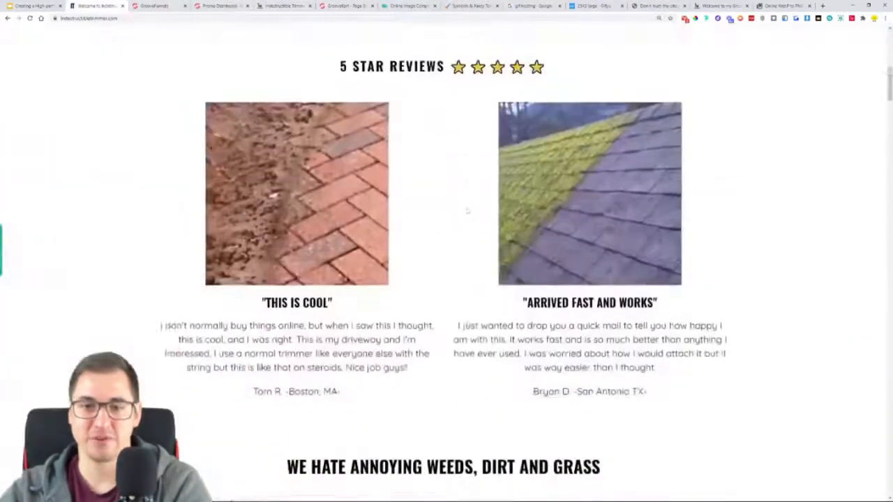
pyautogui.scroll(-10, 468, 211)
pyautogui.click(524, 169)
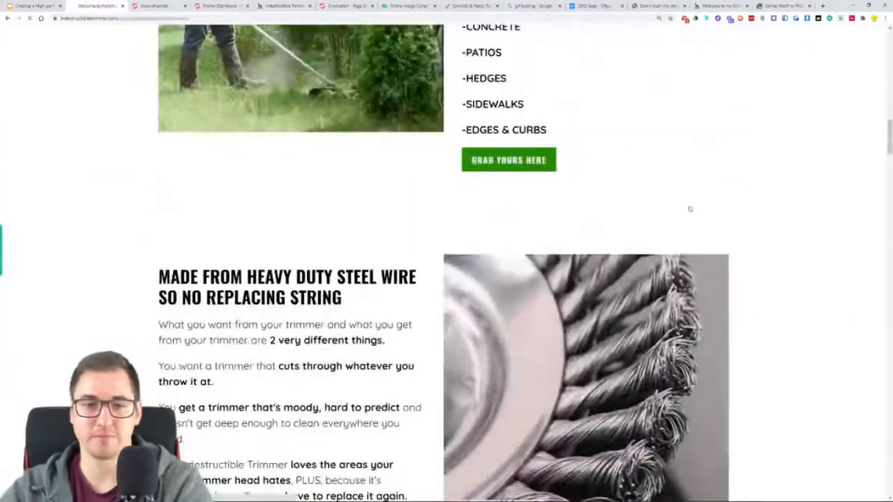
pyautogui.scroll(-2, 663, 295)
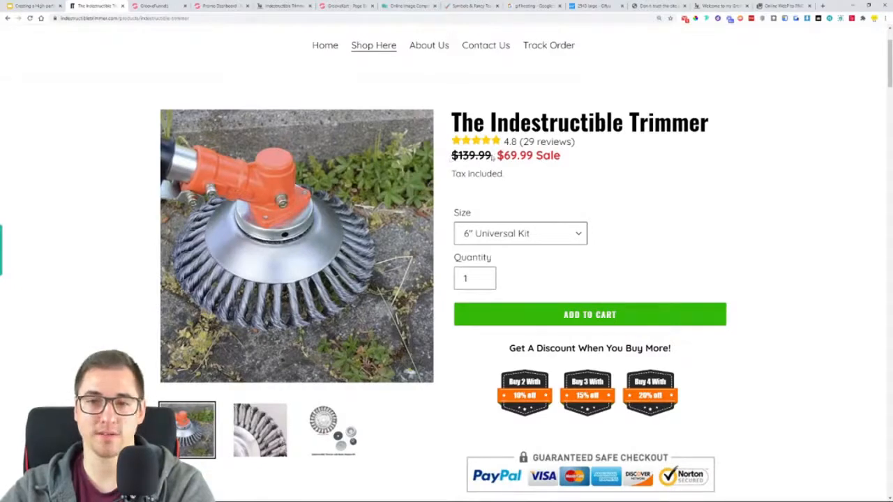
pyautogui.click(336, 6)
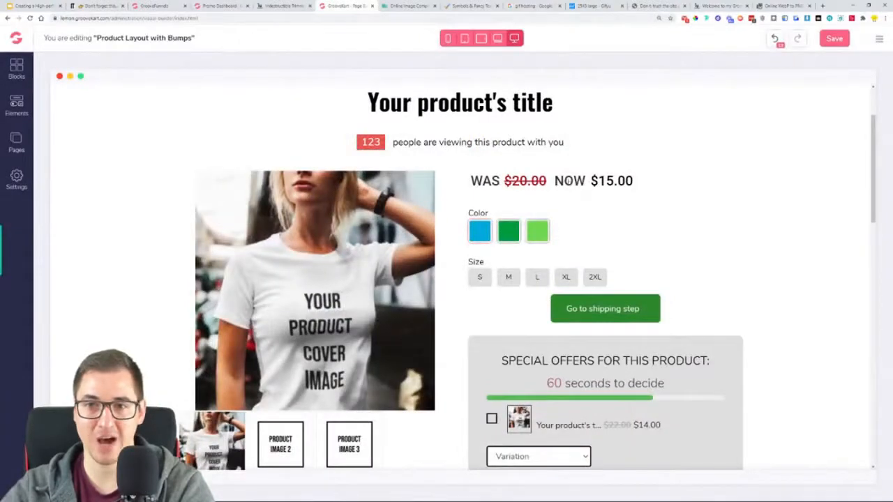
pyautogui.click(281, 5)
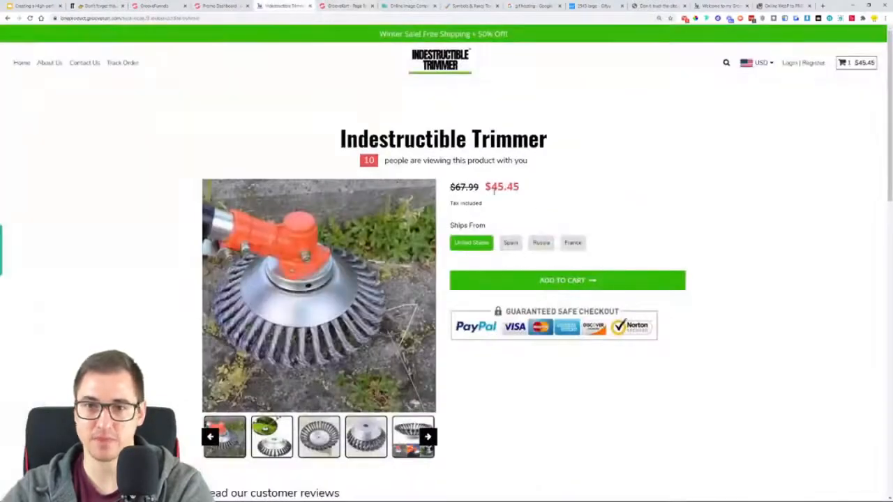
pyautogui.click(97, 6)
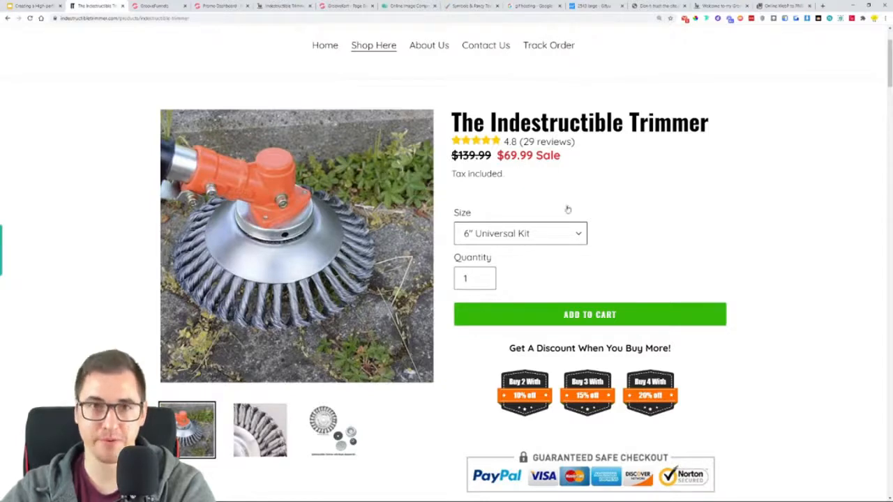
# Return to the page builder and open the product pricing element's old price label "WAS" for editing
pyautogui.click(346, 6)
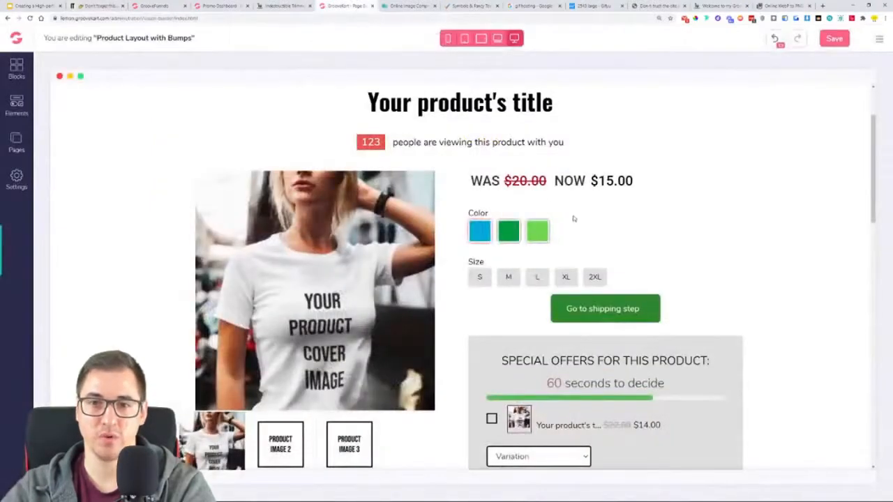
pyautogui.click(507, 180)
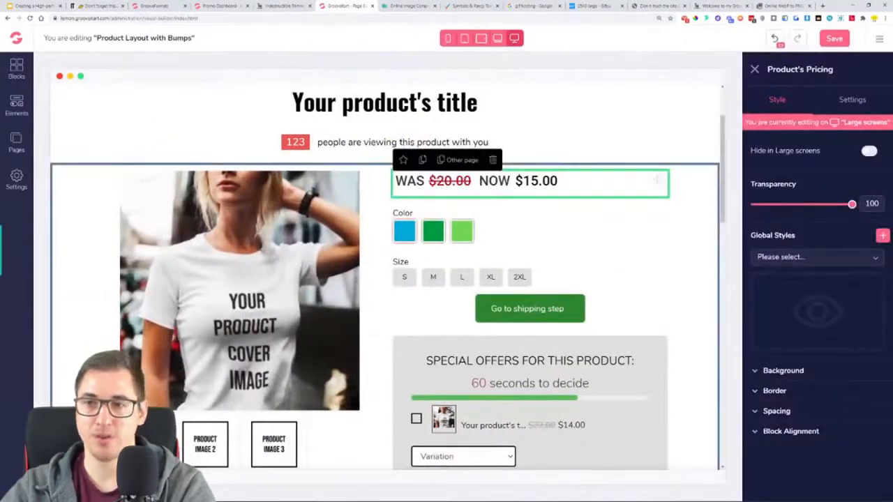
pyautogui.click(851, 101)
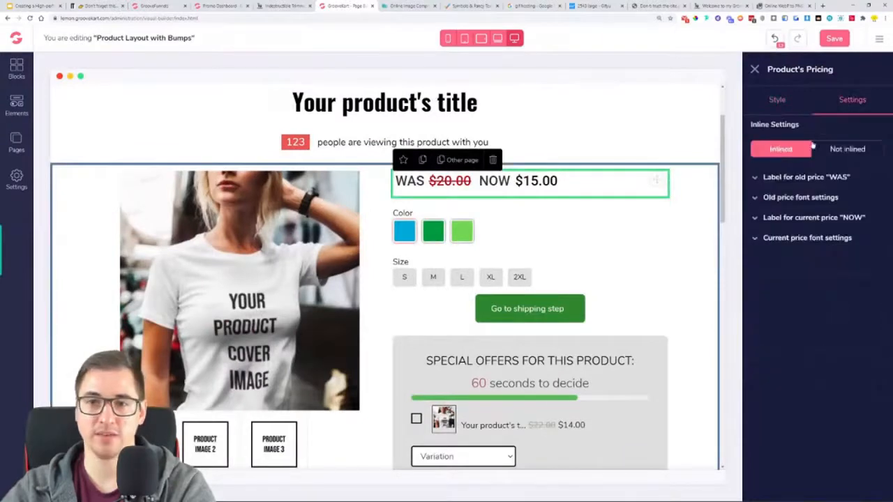
pyautogui.click(819, 178)
pyautogui.click(779, 216)
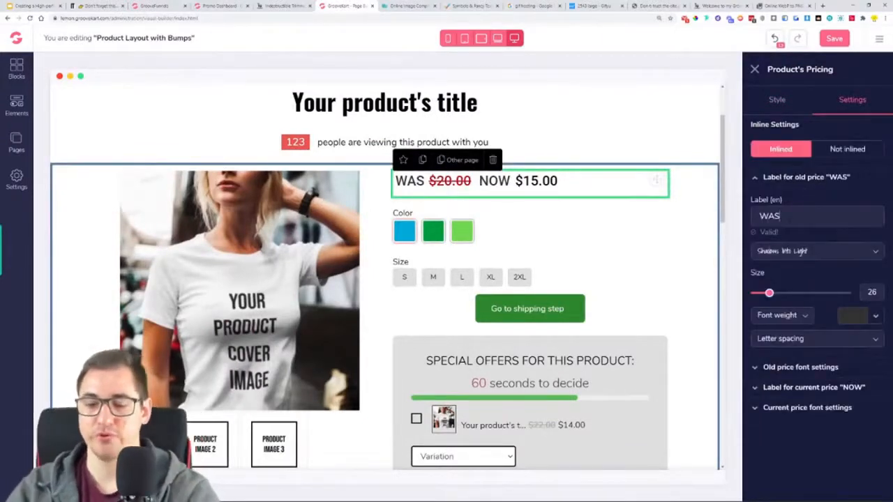
pyautogui.doubleClick(769, 216)
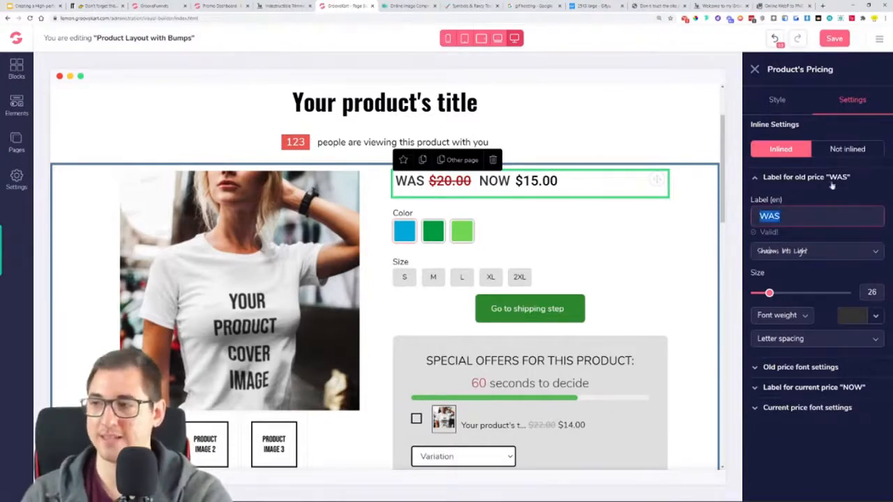
pyautogui.click(780, 216)
pyautogui.press('BackSpace')
pyautogui.press('BackSpace')
pyautogui.write('AS')
pyautogui.press('BackSpace')
pyautogui.press('BackSpace')
pyautogui.write('AS')
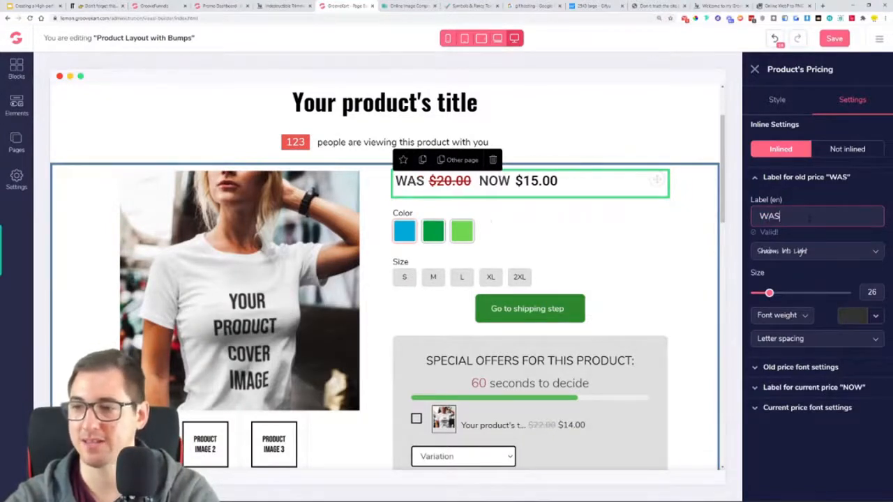
# Clear the "WAS" label text so the old price has no label
pyautogui.press('BackSpace')
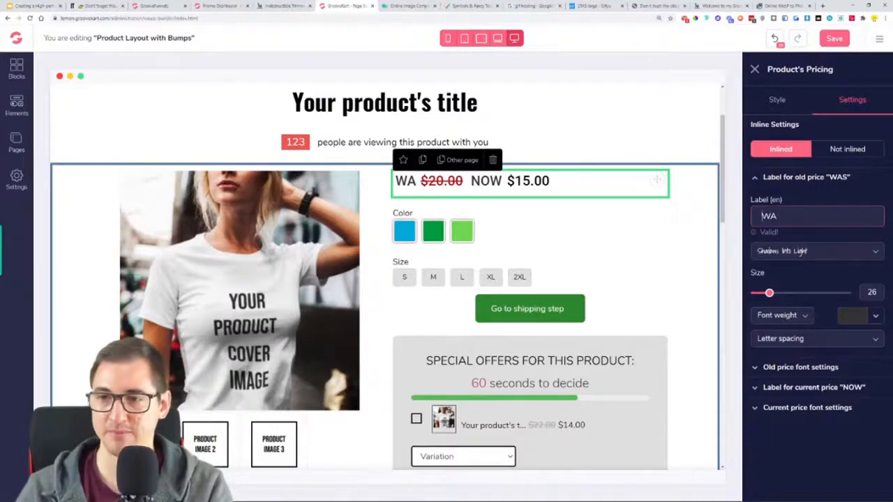
pyautogui.press('BackSpace')
pyautogui.press('BackSpace')
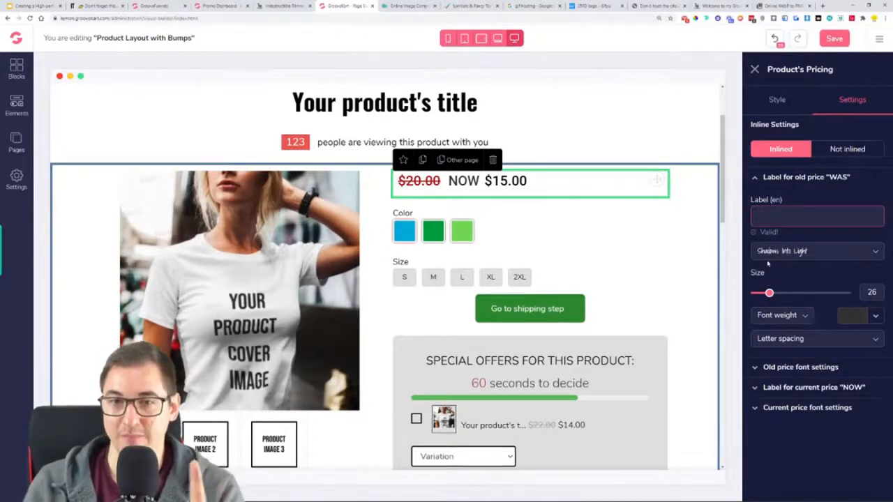
pyautogui.click(807, 178)
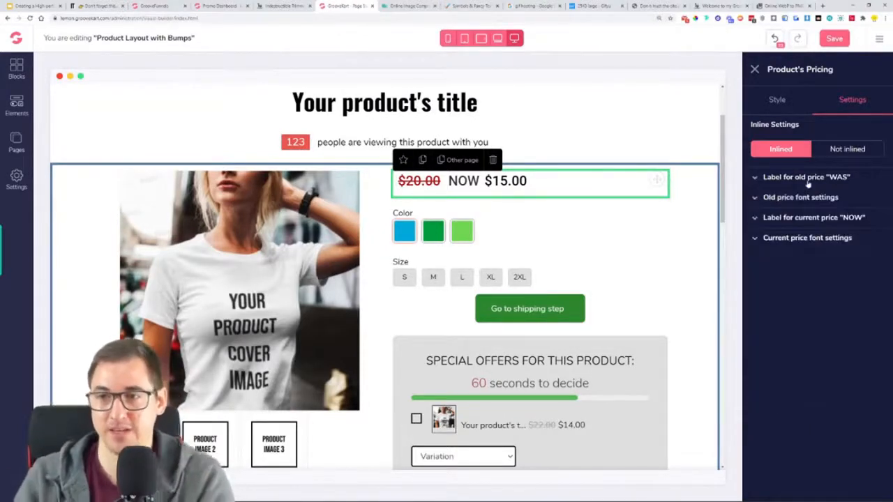
# Set the old price's text color to black (#000000) and its font size to 22
pyautogui.click(812, 197)
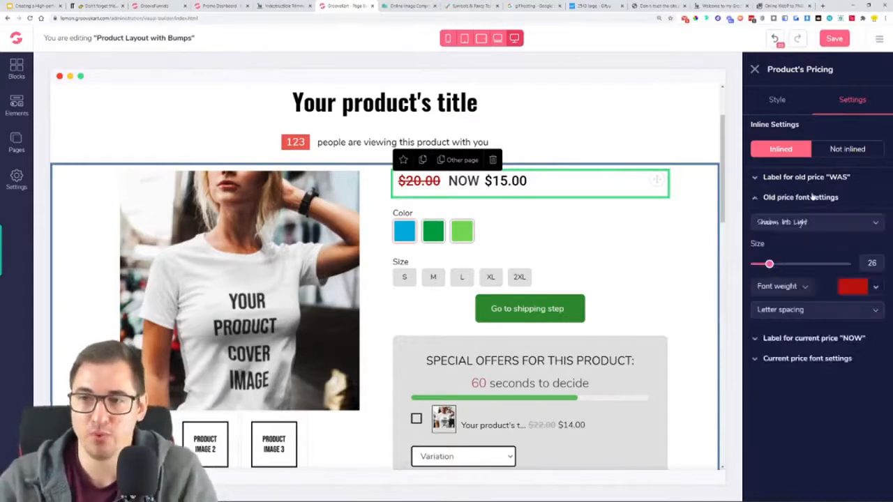
pyautogui.click(875, 287)
pyautogui.click(780, 334)
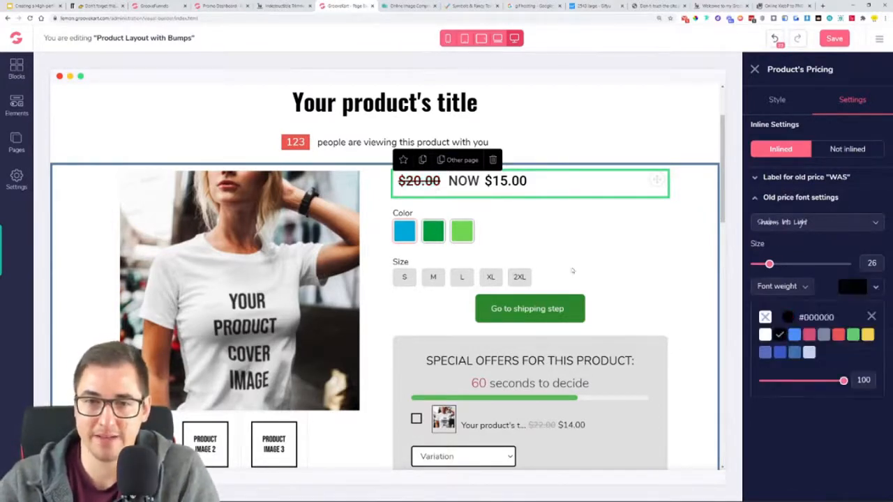
pyautogui.click(872, 317)
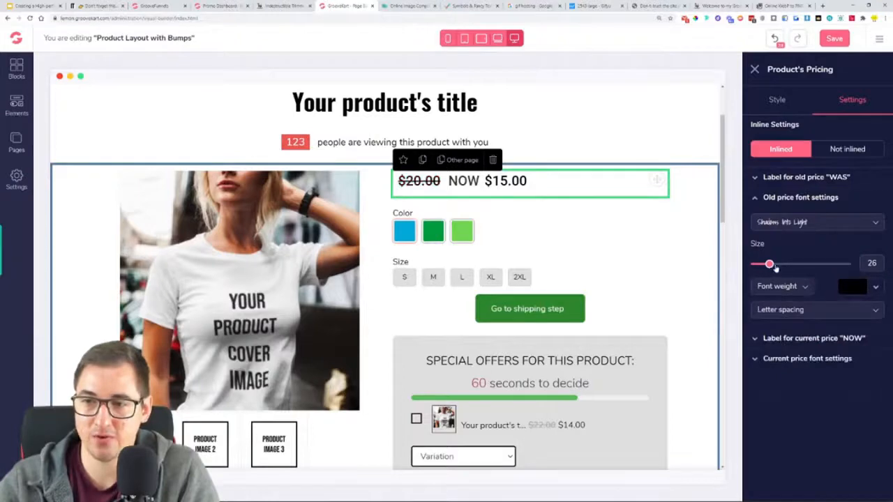
pyautogui.moveTo(769, 265)
pyautogui.moveTo(769, 265); pyautogui.dragTo(765, 265)
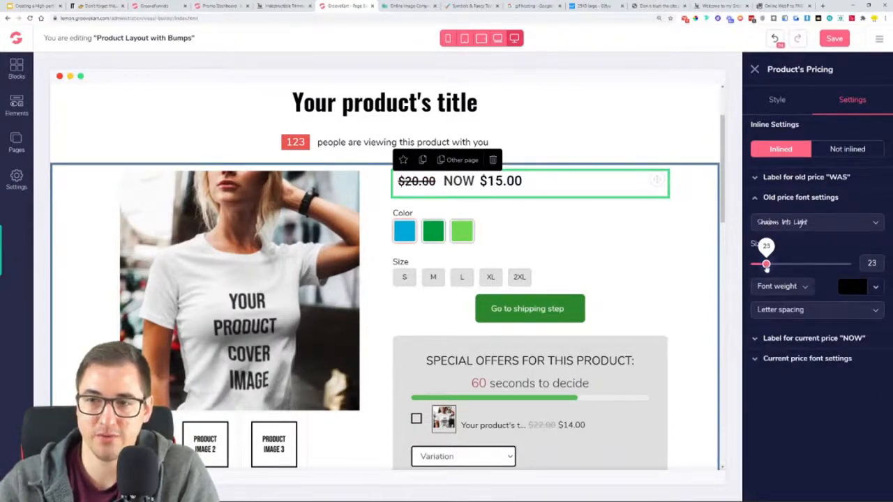
pyautogui.moveTo(766, 265); pyautogui.dragTo(765, 265)
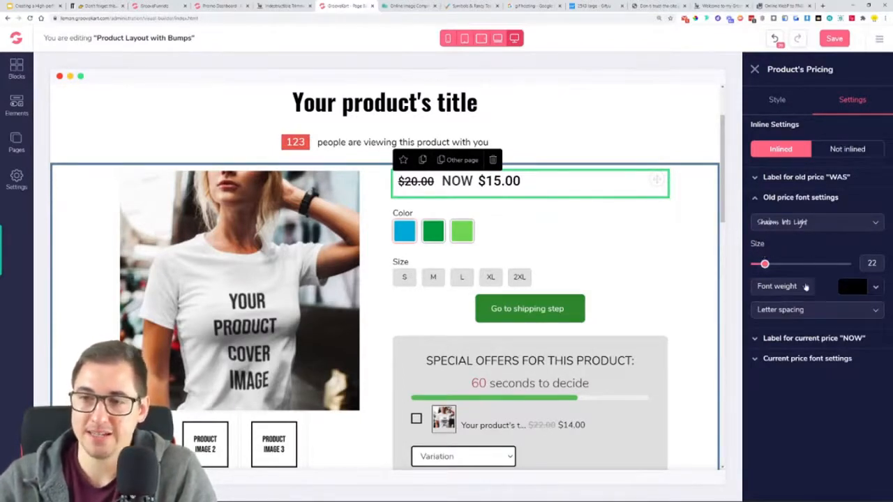
# Change the old price's font to Open Sans
pyautogui.click(784, 223)
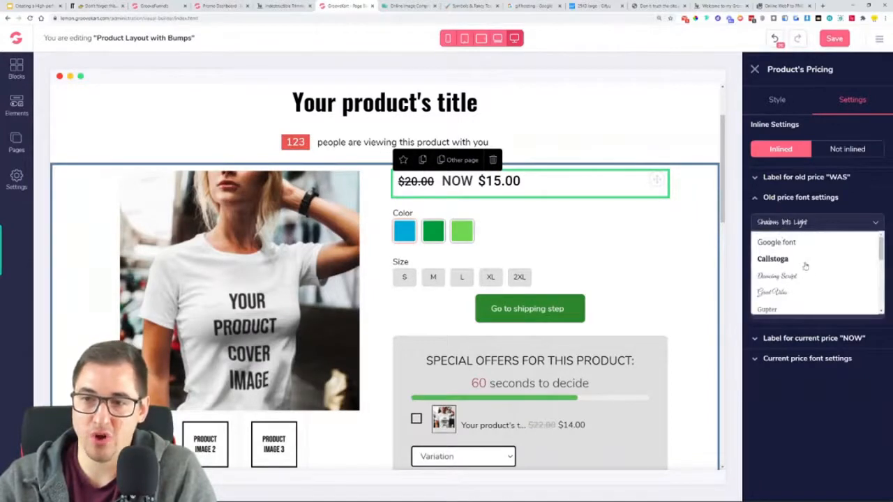
pyautogui.scroll(-2, 795, 274)
pyautogui.scroll(-2, 790, 279)
pyautogui.click(790, 283)
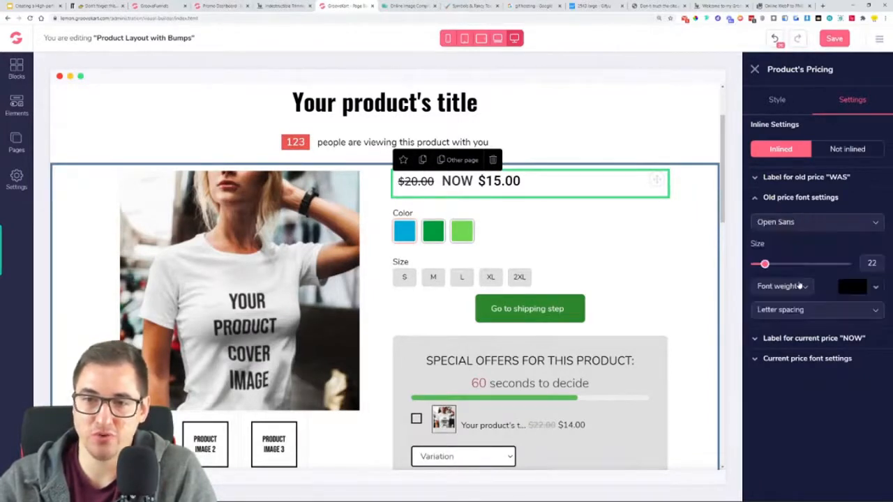
pyautogui.click(792, 199)
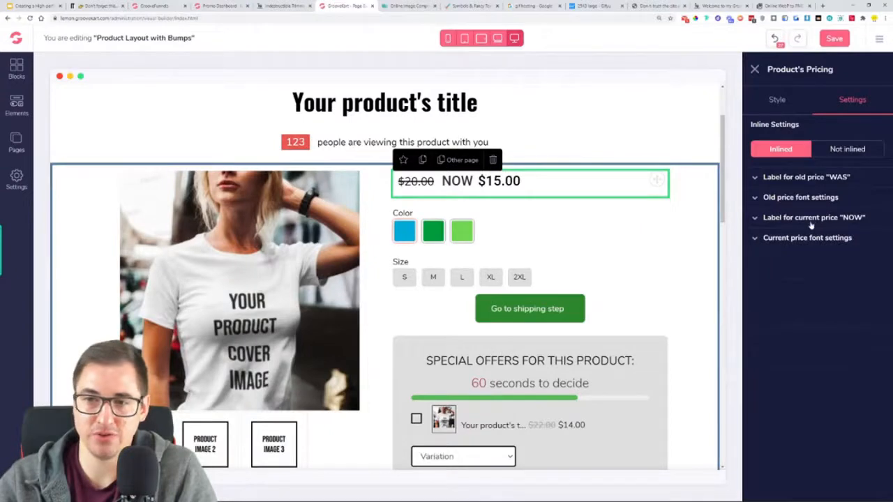
# Clear the "NOW" label text of the current price in the product pricing element
pyautogui.click(810, 219)
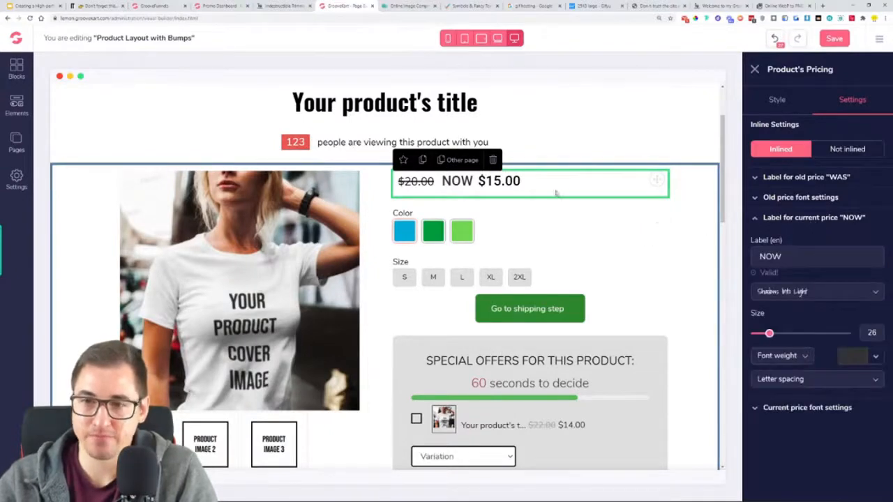
pyautogui.doubleClick(770, 256)
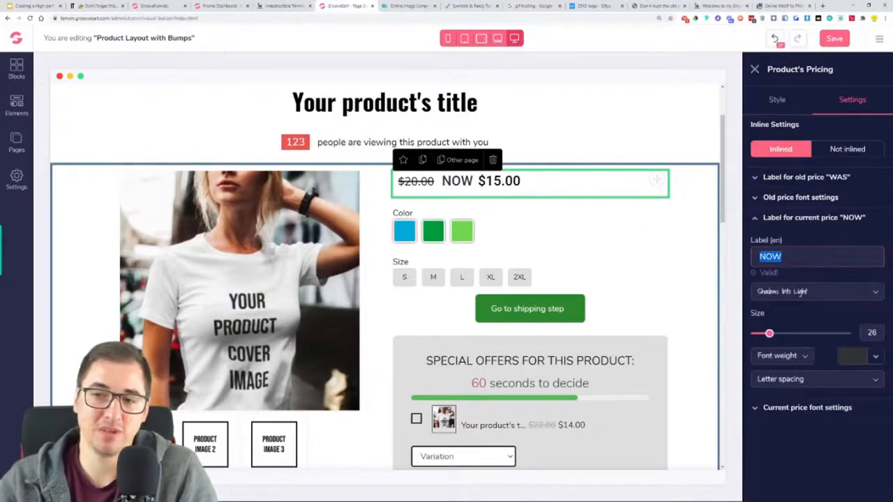
pyautogui.click(760, 257)
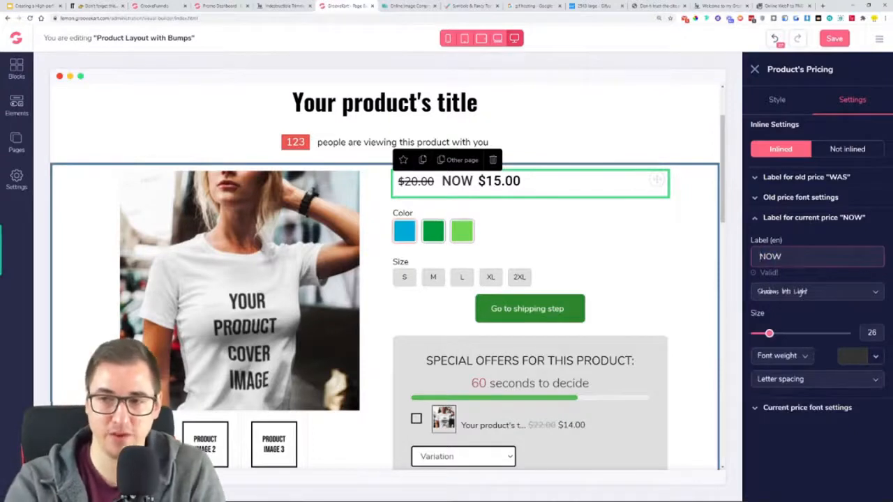
pyautogui.press('Delete')
pyautogui.press('Delete')
pyautogui.press('Delete')
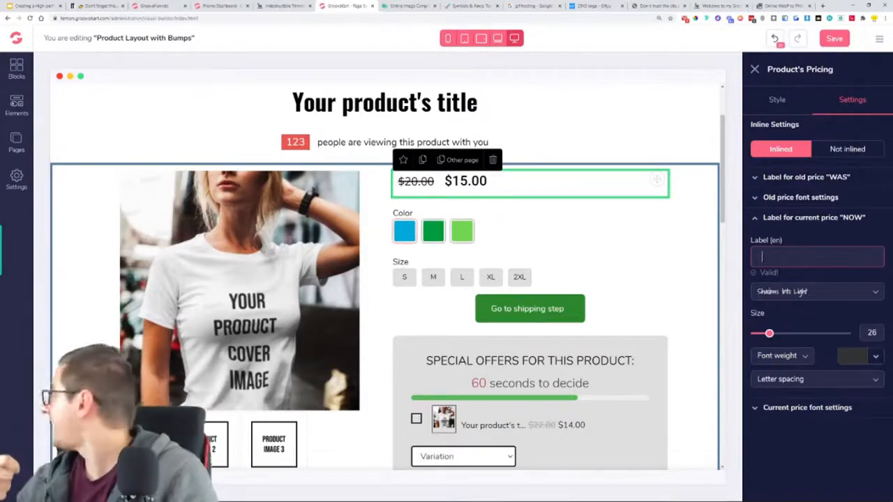
# Set the current price label's text color to black (#000000)
pyautogui.click(864, 356)
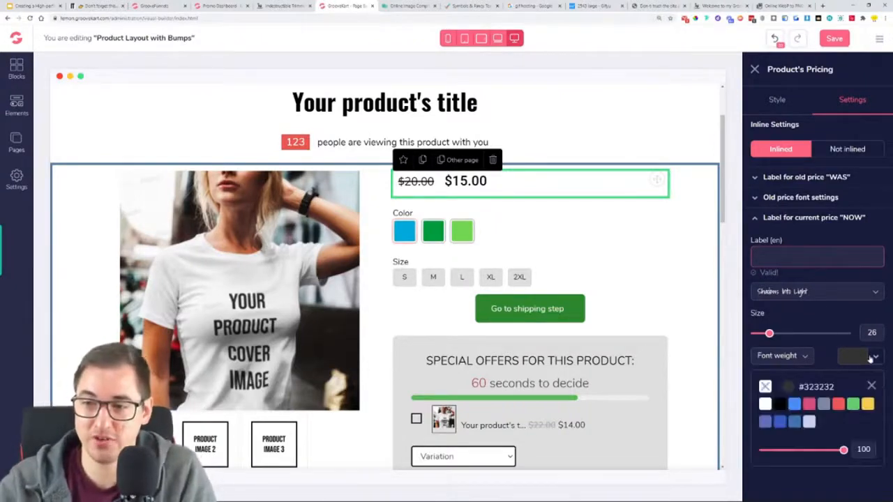
pyautogui.moveTo(839, 410)
pyautogui.click(839, 460)
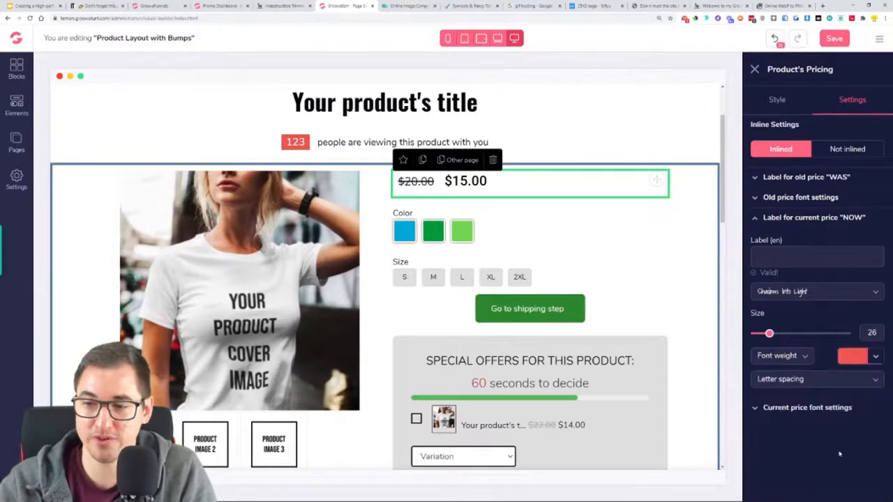
pyautogui.click(864, 359)
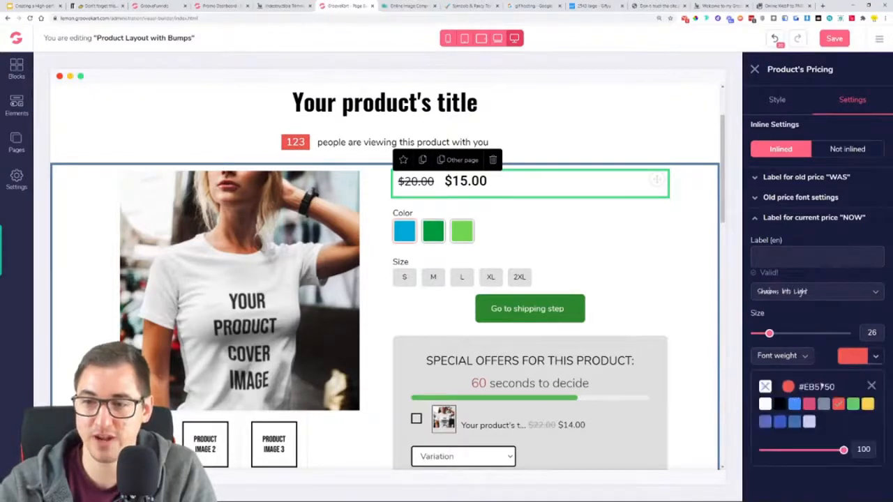
pyautogui.click(778, 404)
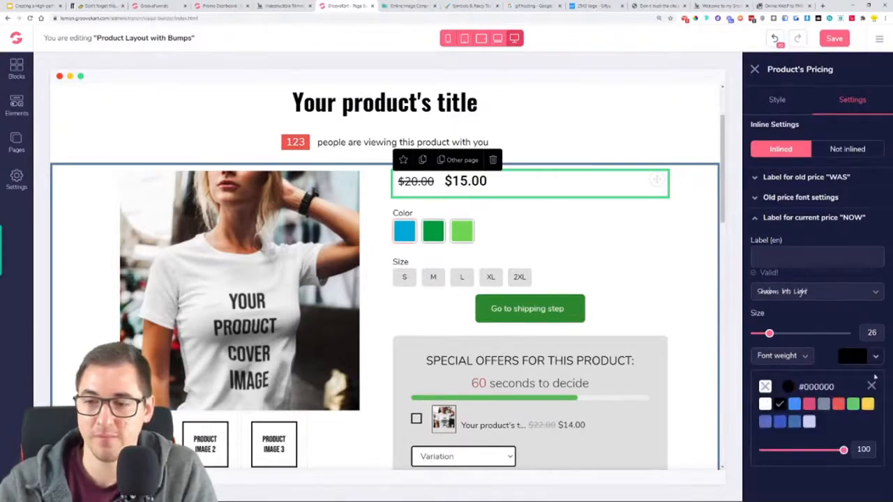
pyautogui.click(830, 357)
pyautogui.click(775, 218)
# Set the current price's text color to the red palette swatch
pyautogui.click(788, 239)
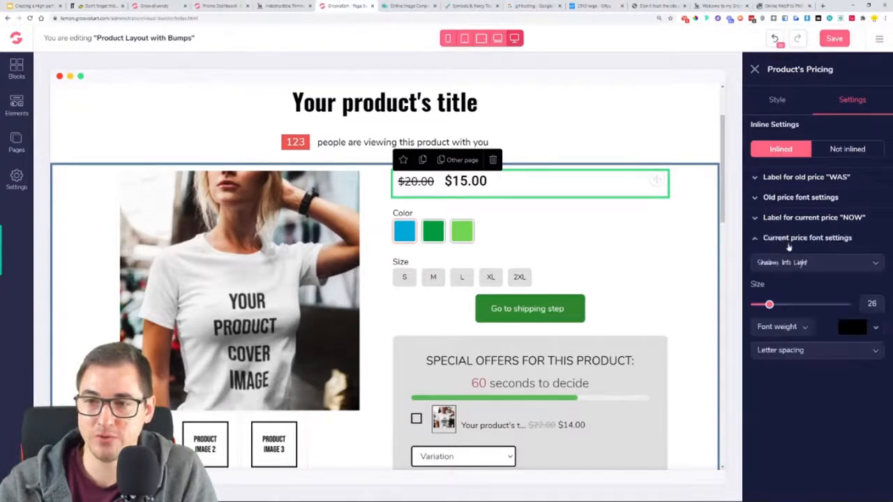
pyautogui.click(863, 326)
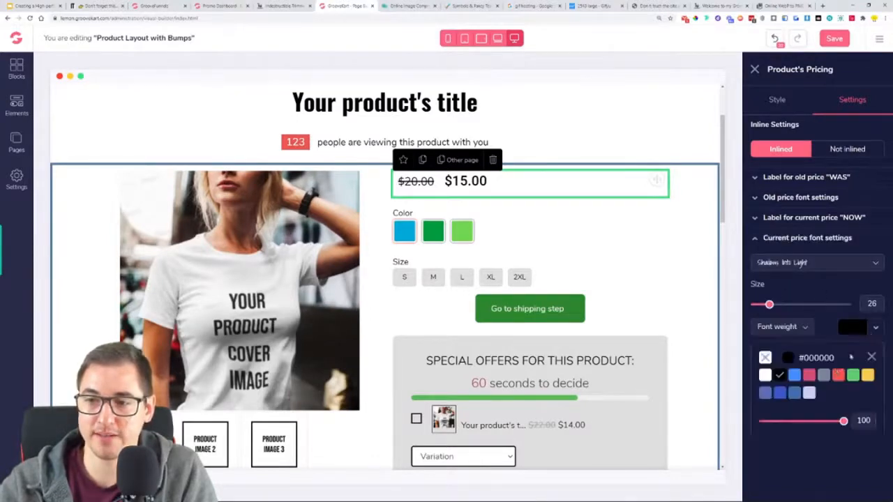
pyautogui.click(837, 369)
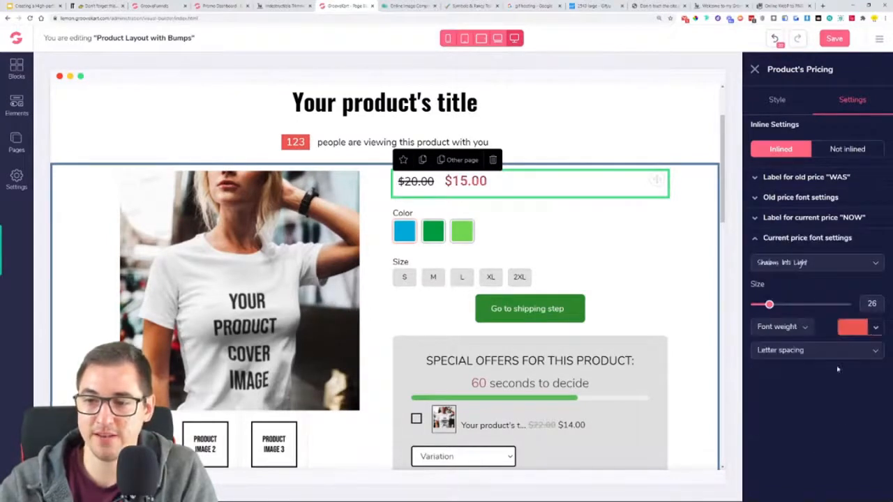
pyautogui.click(878, 352)
pyautogui.click(800, 327)
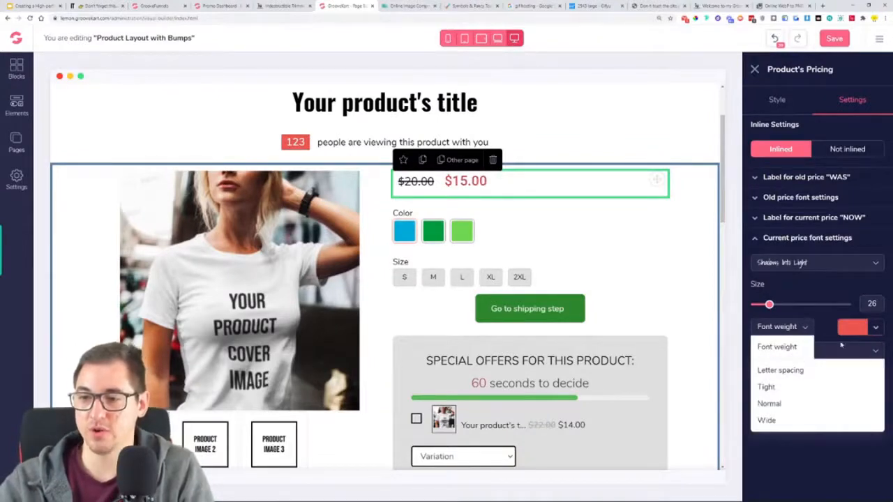
pyautogui.click(880, 358)
pyautogui.click(807, 332)
pyautogui.click(830, 355)
pyautogui.click(829, 353)
pyautogui.click(816, 353)
pyautogui.click(816, 354)
pyautogui.click(806, 327)
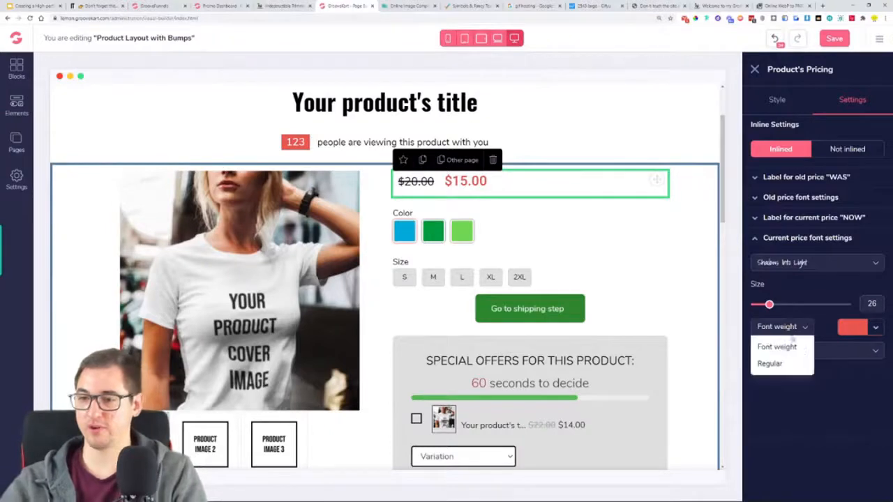
pyautogui.click(809, 326)
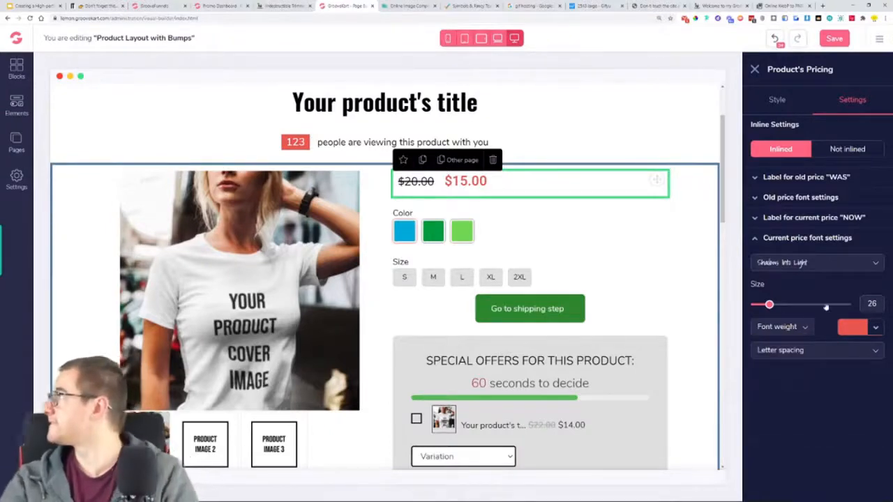
# Change the current price's font to Open Sans and its font weight to Bold
pyautogui.click(802, 265)
pyautogui.scroll(-5, 809, 335)
pyautogui.click(807, 329)
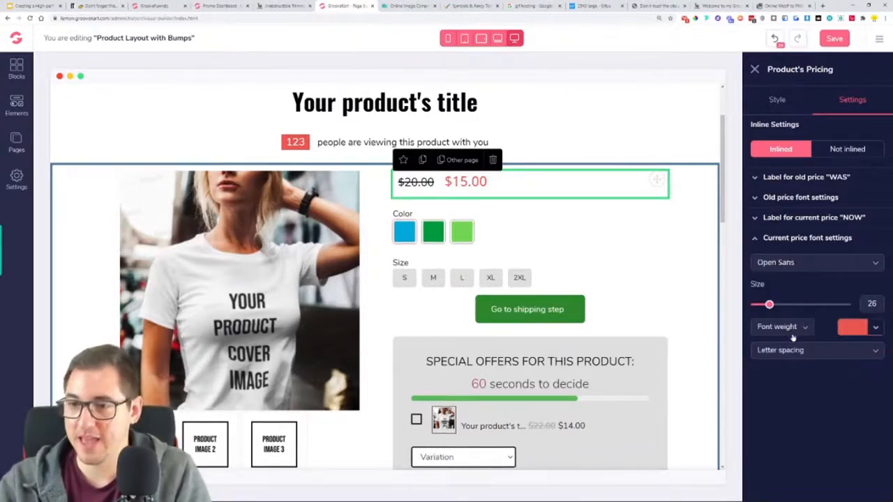
pyautogui.click(795, 334)
pyautogui.click(787, 414)
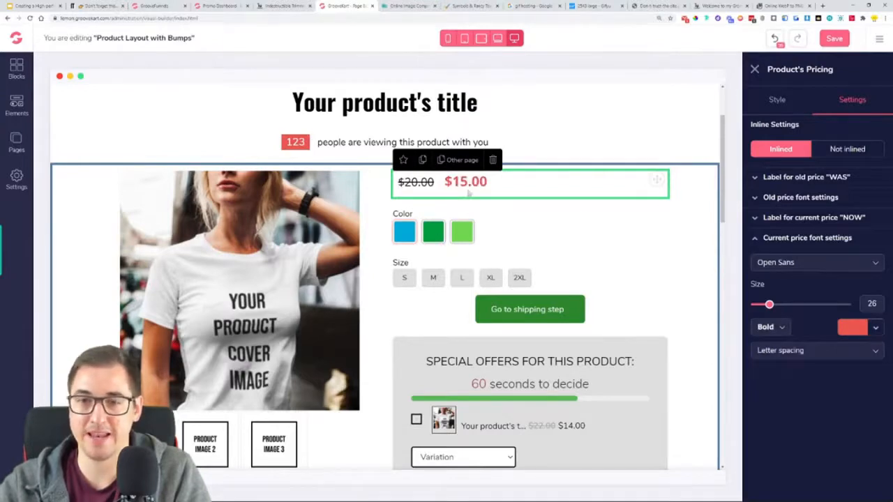
pyautogui.click(797, 240)
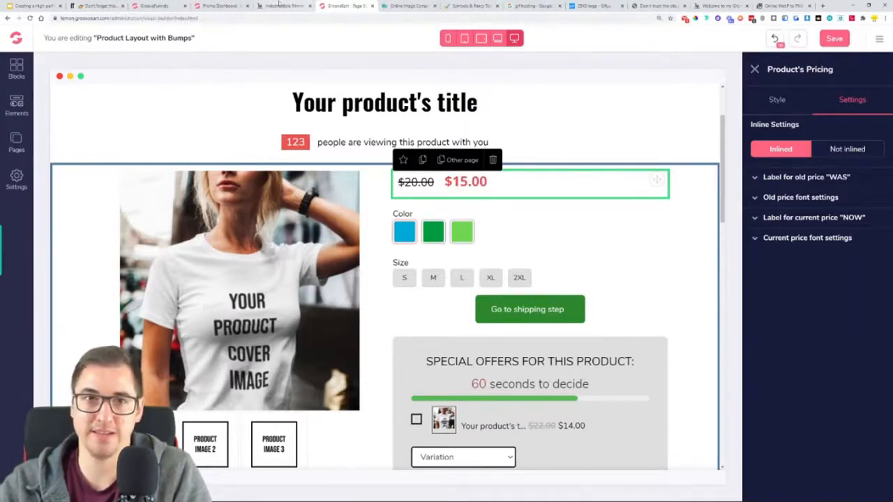
# Restore the current price's label text as "NOW" and set its font to Open Sans
pyautogui.click(829, 219)
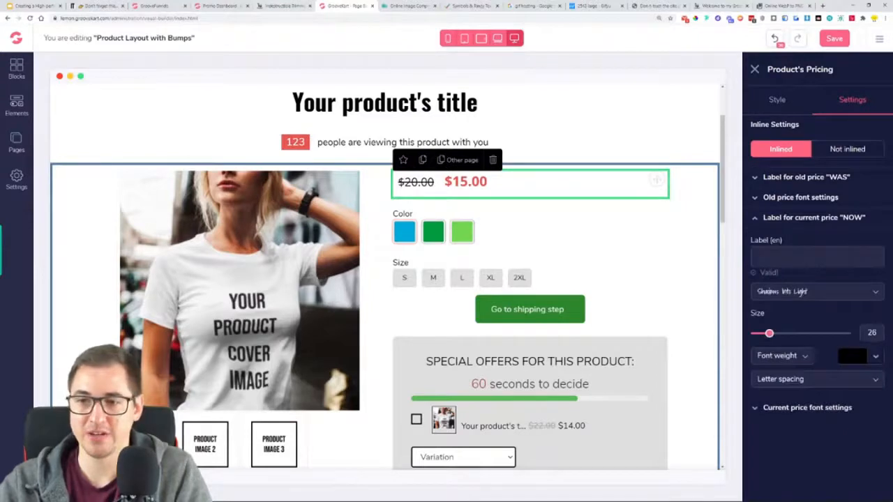
pyautogui.write('NOW')
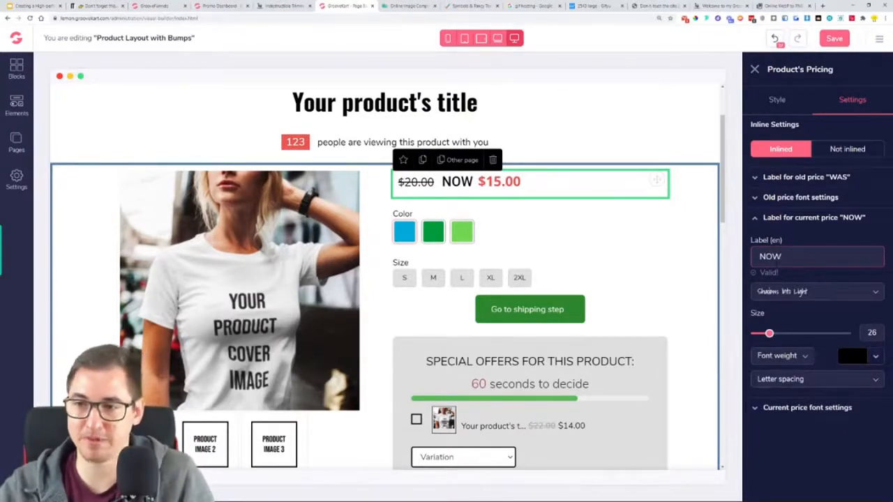
pyautogui.click(849, 293)
pyautogui.scroll(-2, 793, 345)
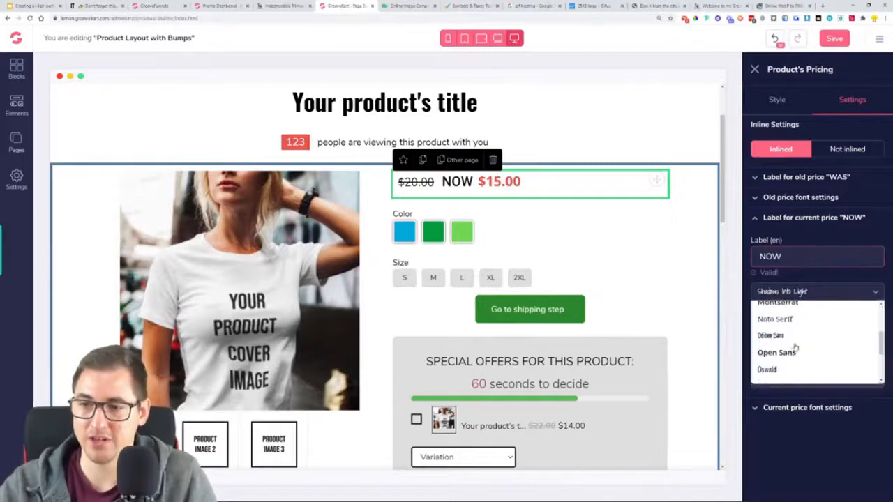
pyautogui.click(791, 350)
# Set the "NOW" label's color to the red palette swatch and make its font weight bold
pyautogui.click(875, 358)
pyautogui.moveTo(841, 407)
pyautogui.click(841, 453)
pyautogui.click(797, 357)
pyautogui.scroll(-1, 780, 432)
pyautogui.click(779, 426)
pyautogui.click(675, 273)
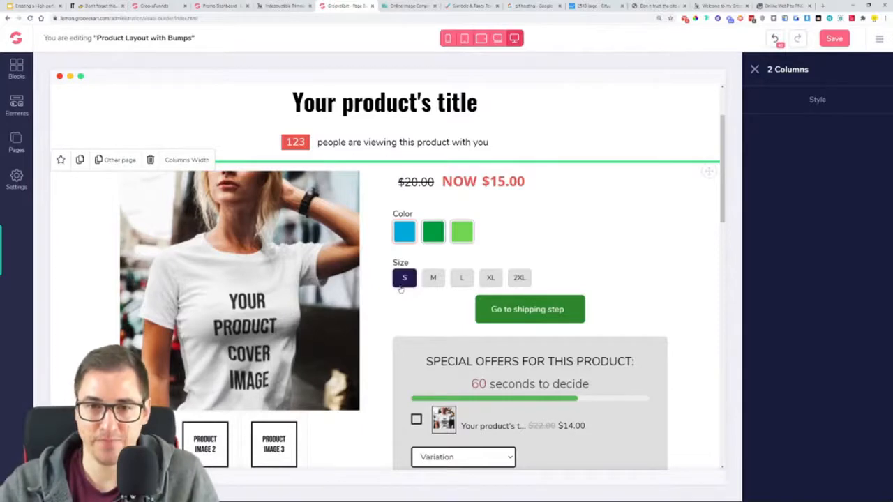
# Open the product variations element's settings and compare it with the variation buttons on the live Indestructible Trimmer page
pyautogui.click(419, 230)
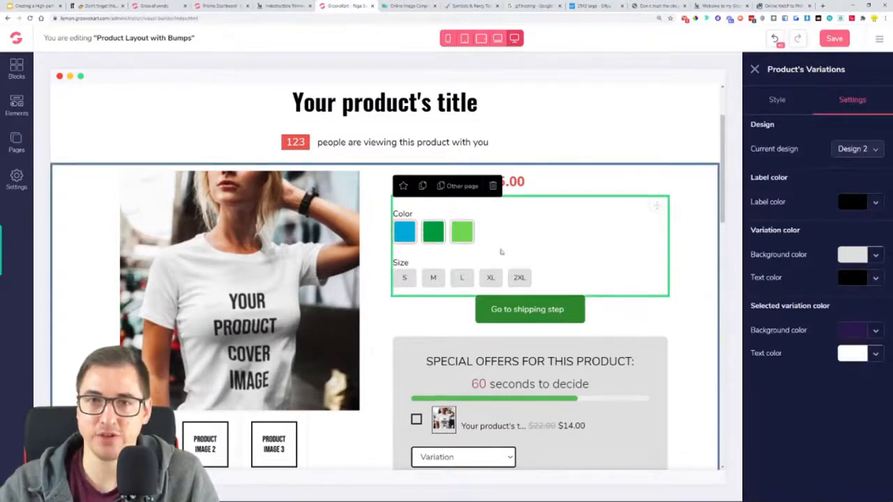
pyautogui.hotkey('ctrl', 'shift', 'Tab')
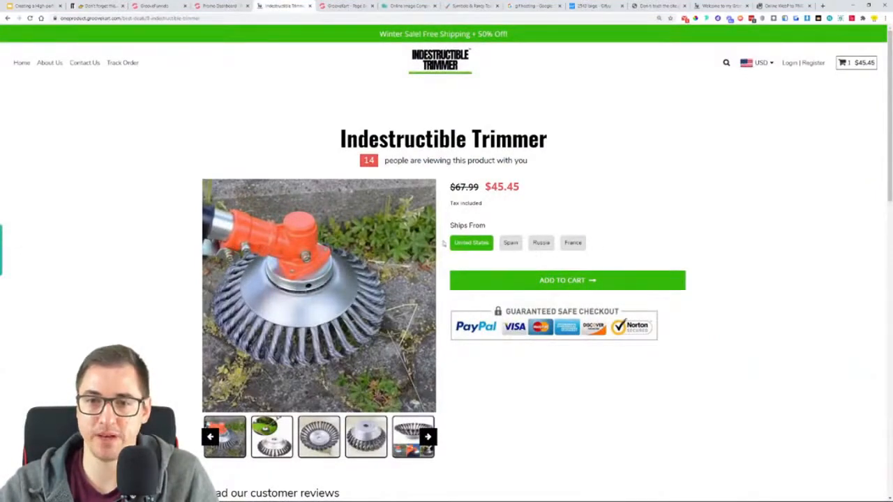
pyautogui.hotkey('ctrl', 'Tab')
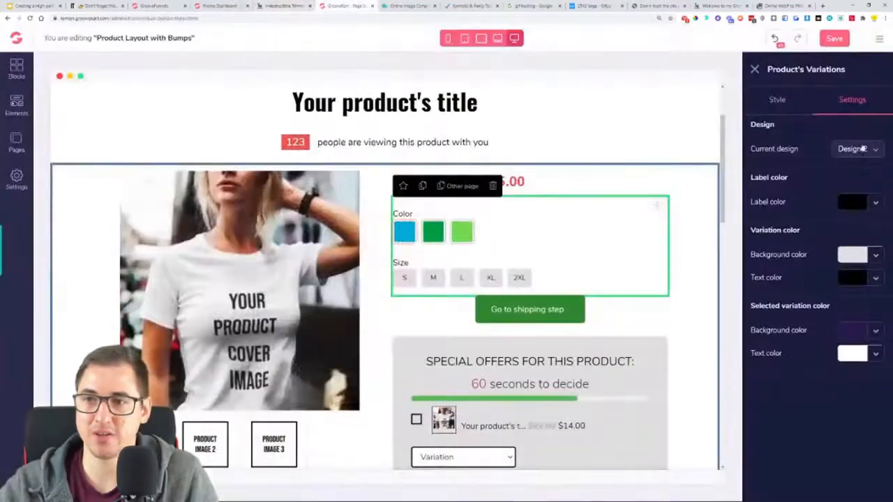
# Try Design 1 for the product variations and switch back to Design 2
pyautogui.click(874, 150)
pyautogui.click(852, 169)
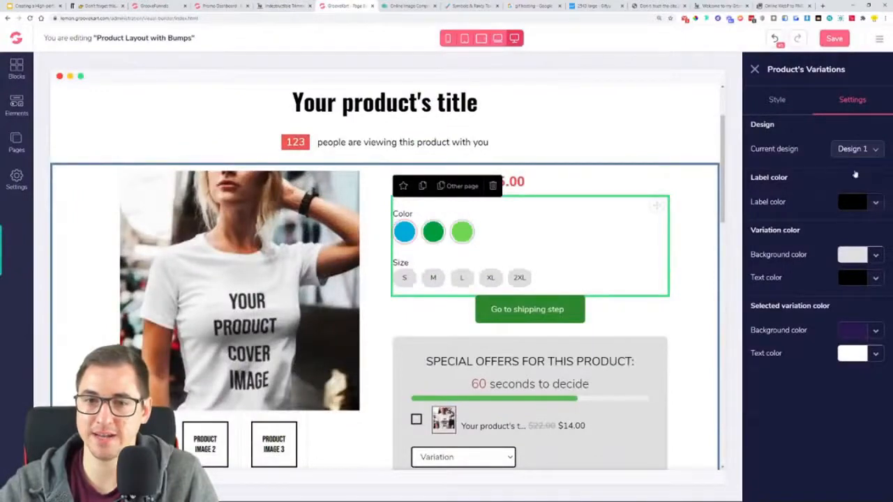
pyautogui.click(842, 151)
pyautogui.click(850, 185)
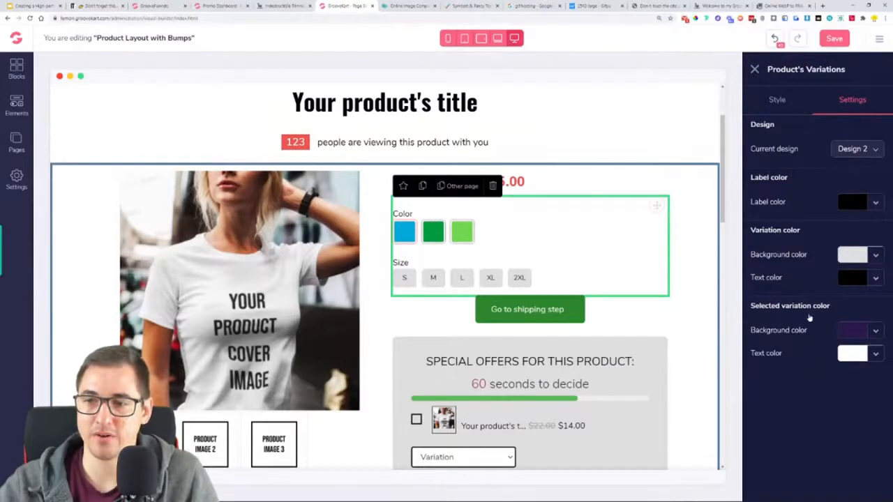
# Sample the green of the "ADD TO CART" button on the live Indestructible Trimmer page with ColorPick Eyedropper
pyautogui.click(876, 332)
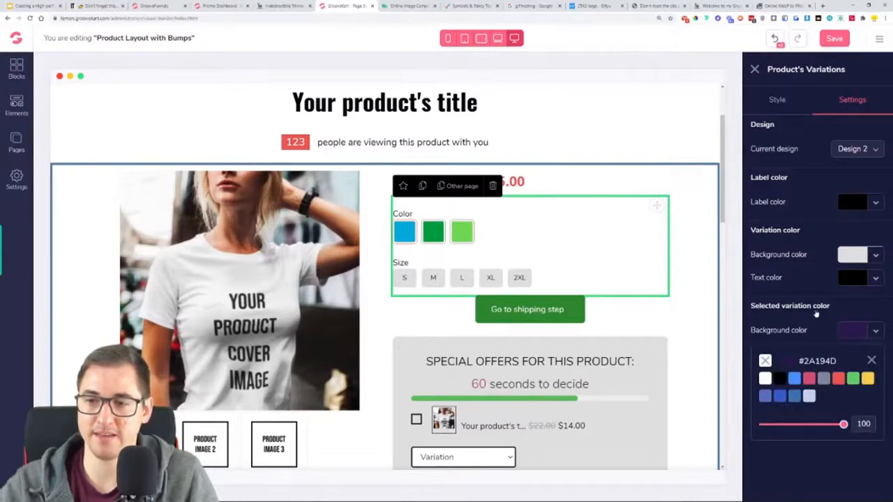
pyautogui.click(289, 6)
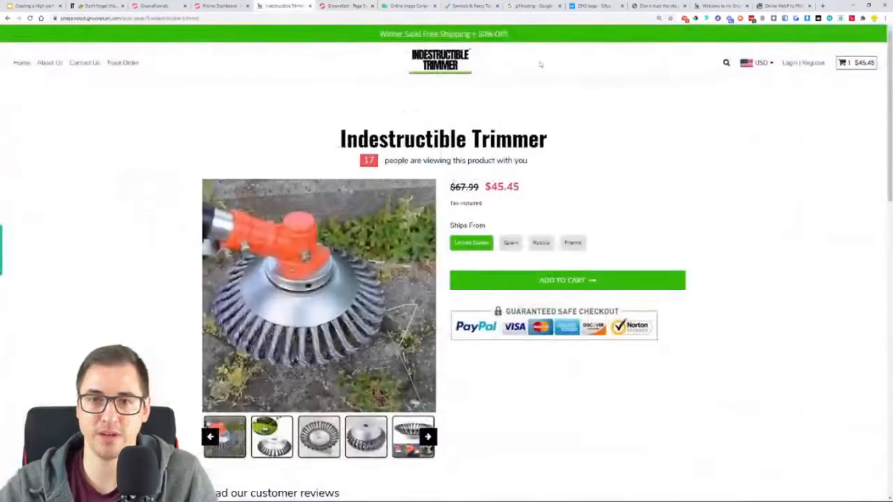
pyautogui.click(687, 19)
pyautogui.click(696, 20)
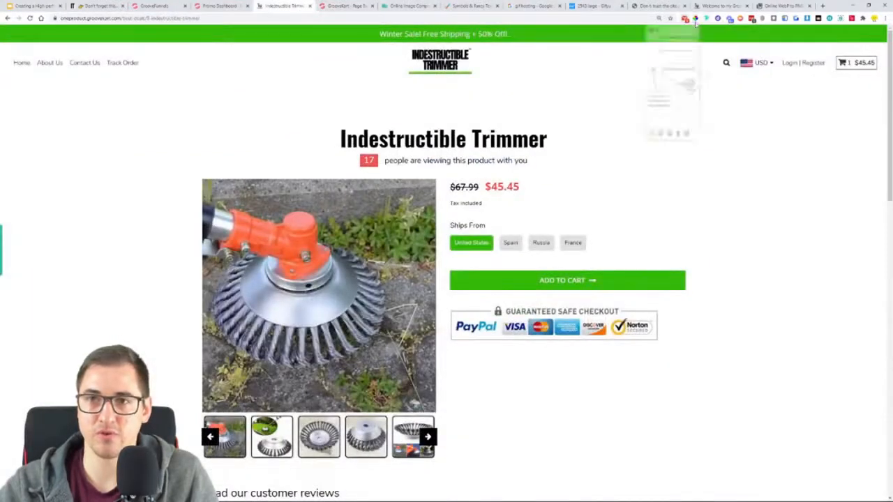
pyautogui.click(615, 277)
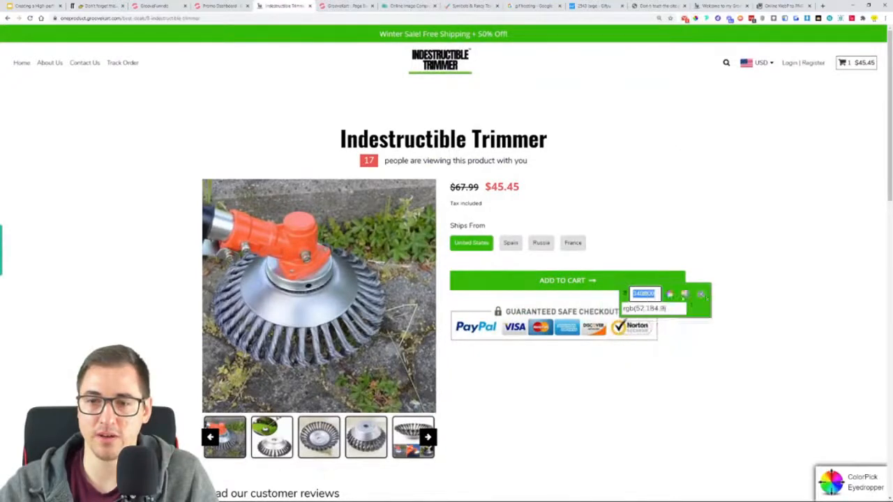
pyautogui.click(701, 295)
# Back in the page builder, set the selected variation's background color to the sampled green, #34B809
pyautogui.click(345, 5)
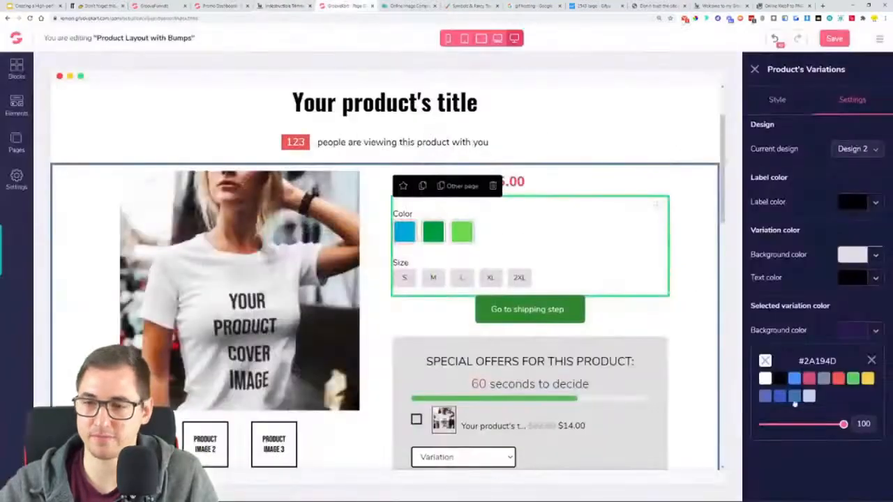
pyautogui.click(799, 363)
pyautogui.rightClick(802, 444)
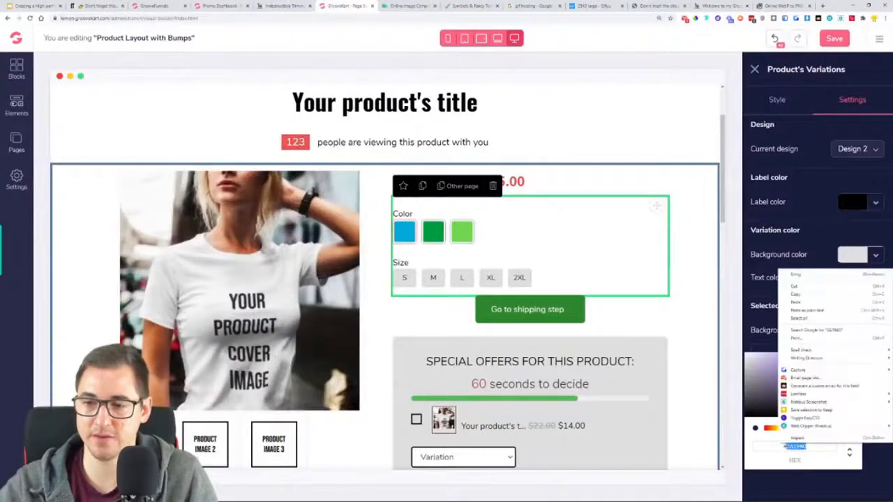
pyautogui.click(802, 311)
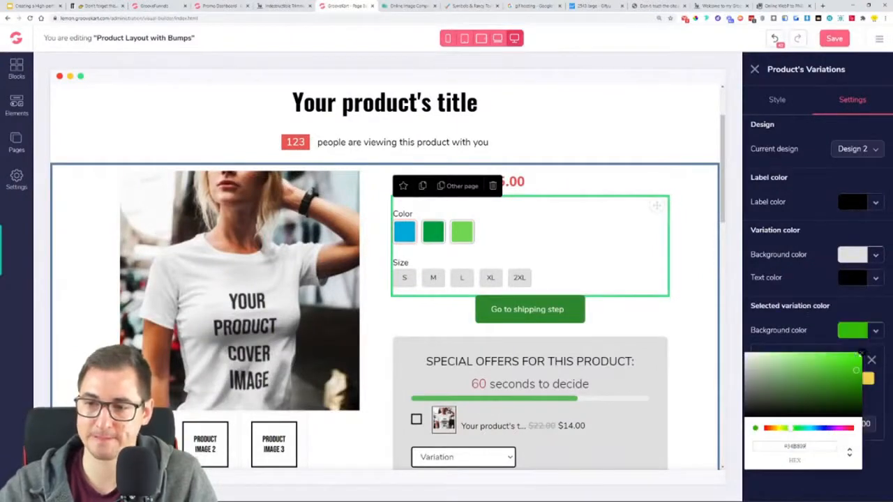
pyautogui.click(871, 360)
pyautogui.click(871, 361)
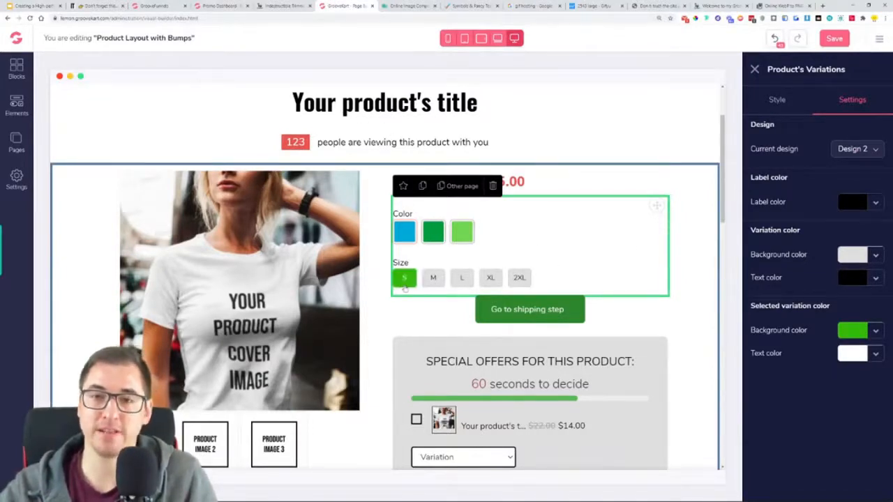
pyautogui.scroll(-2, 405, 286)
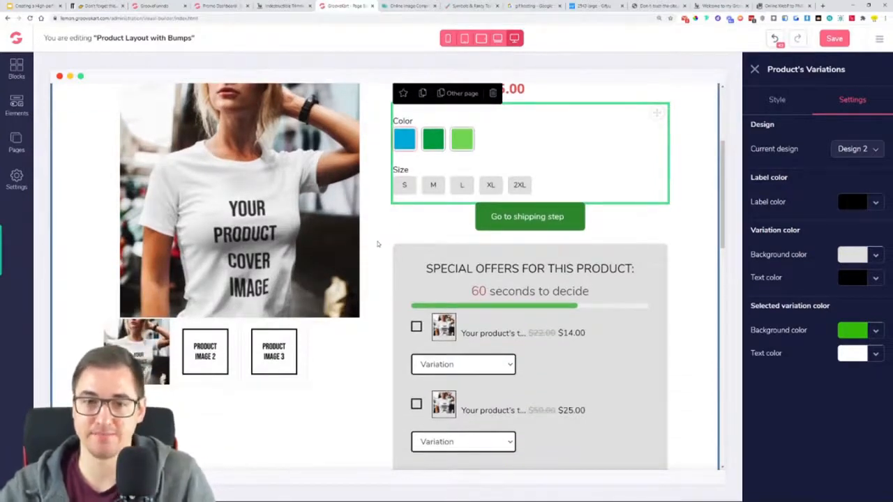
# Replace the "Go to shipping step" button with the square-cornered blue Add to Cart button from the product elements
pyautogui.scroll(-3, 378, 244)
pyautogui.scroll(3, 380, 244)
pyautogui.scroll(2, 401, 228)
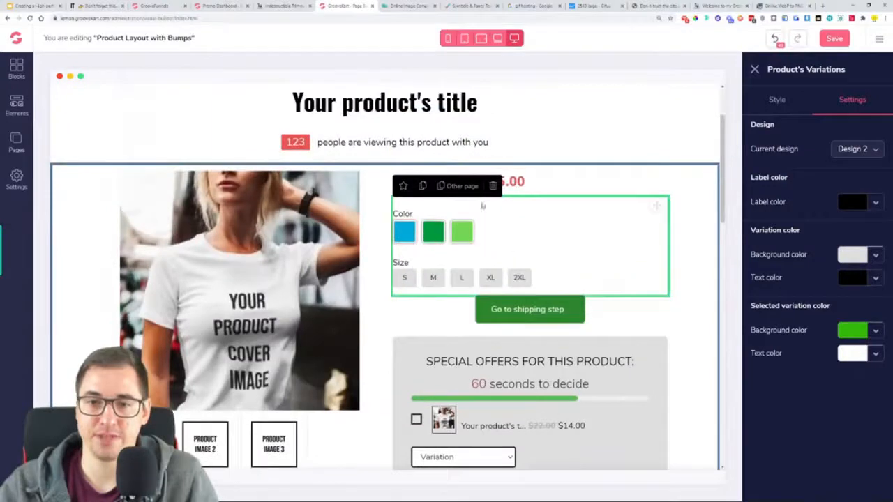
pyautogui.click(529, 317)
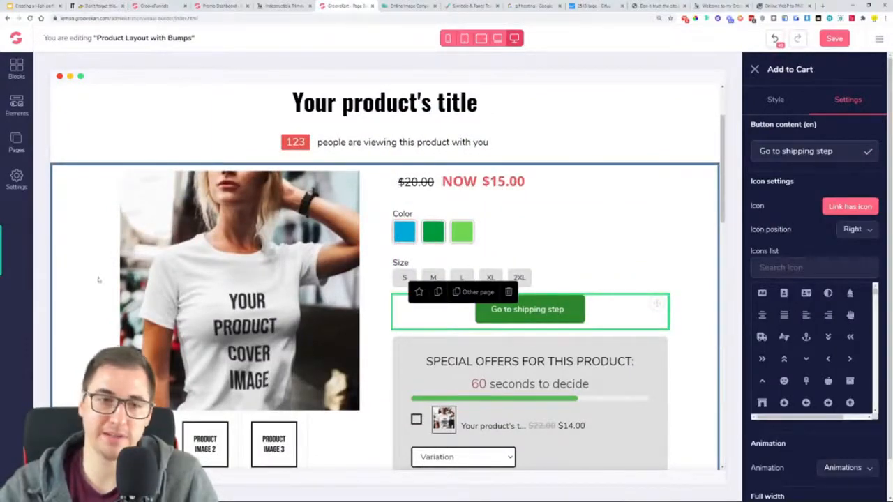
pyautogui.click(17, 106)
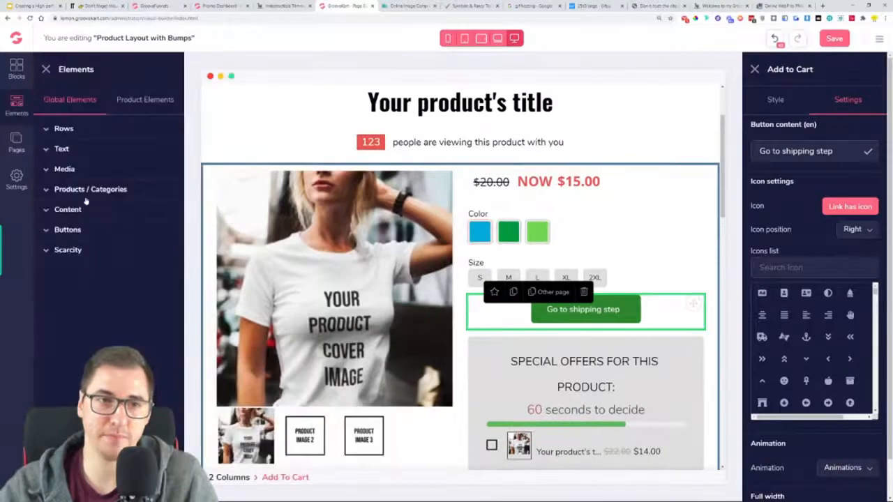
pyautogui.click(145, 100)
pyautogui.click(93, 170)
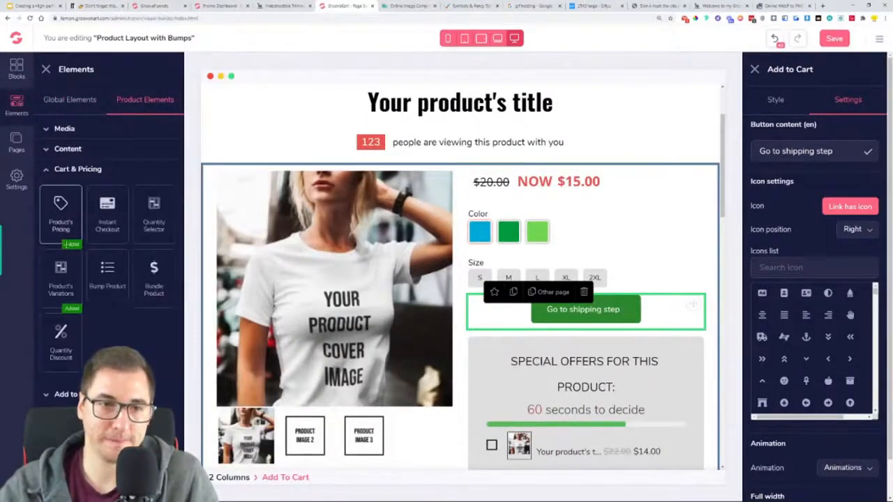
pyautogui.click(66, 394)
pyautogui.scroll(-1, 108, 253)
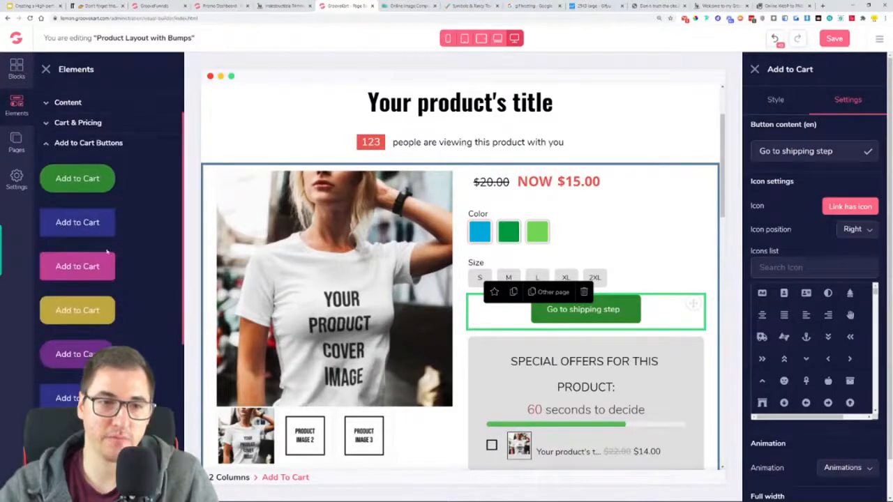
pyautogui.moveTo(61, 222); pyautogui.dragTo(587, 345)
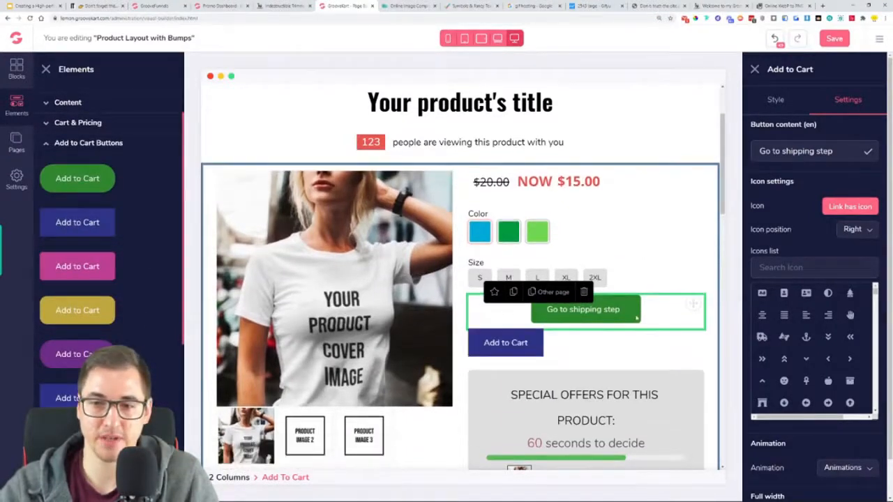
pyautogui.click(586, 296)
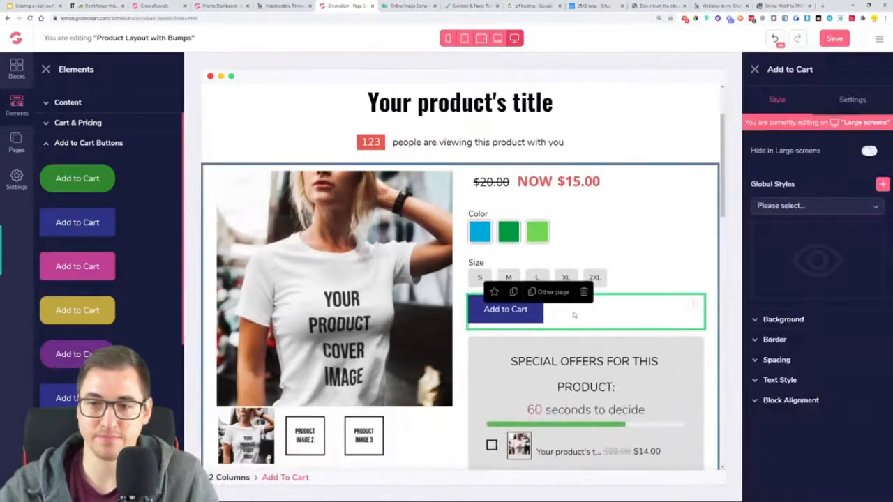
pyautogui.click(45, 69)
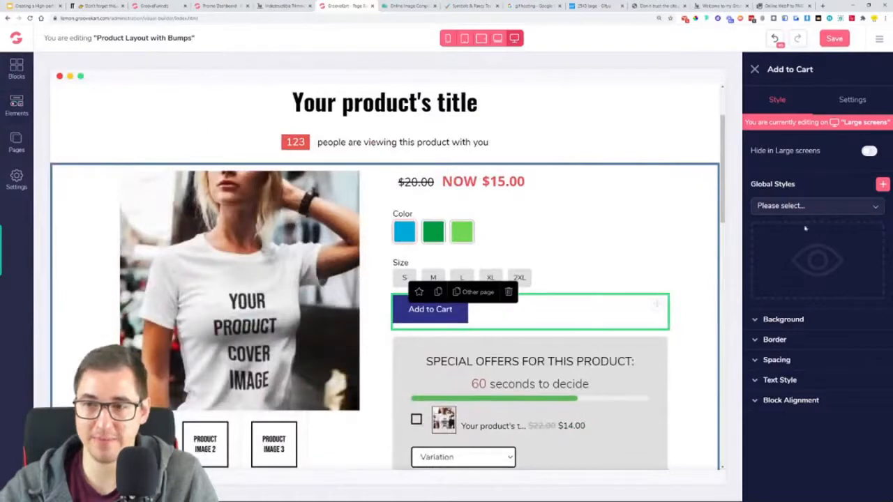
# Make the new Add to Cart button full width and compare it with the button on the live Indestructible Trimmer page
pyautogui.click(858, 100)
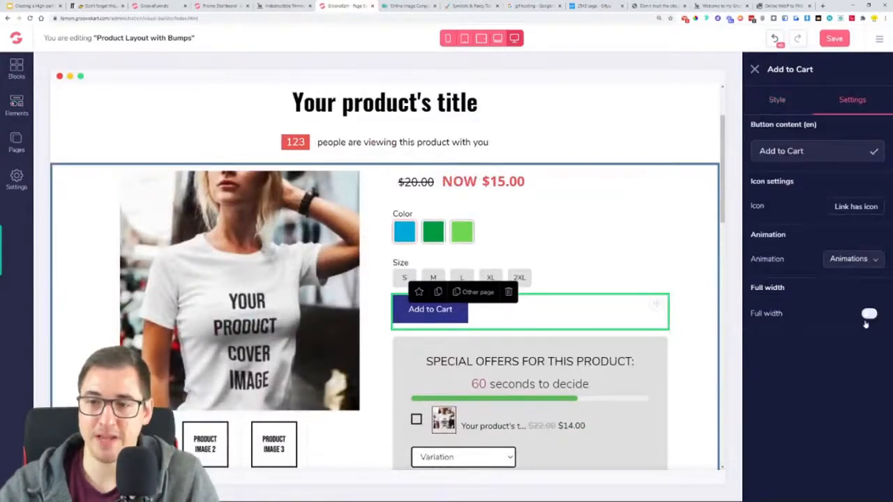
pyautogui.click(867, 315)
pyautogui.click(279, 6)
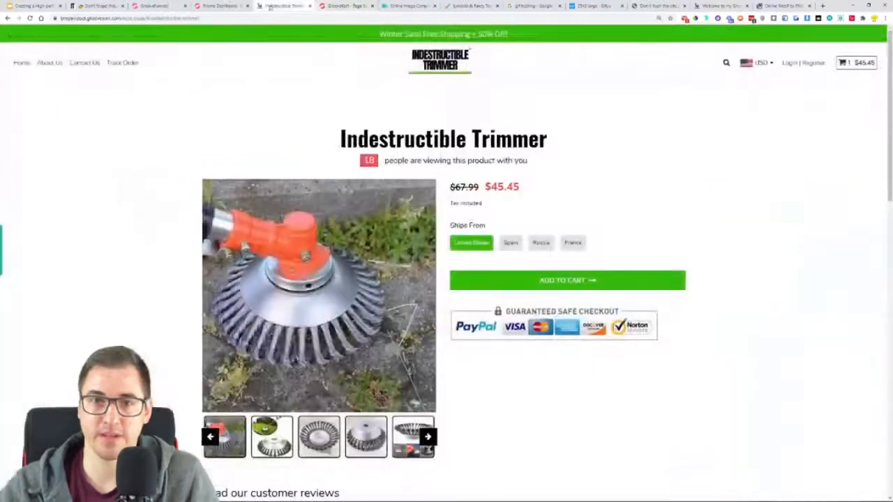
pyautogui.click(346, 5)
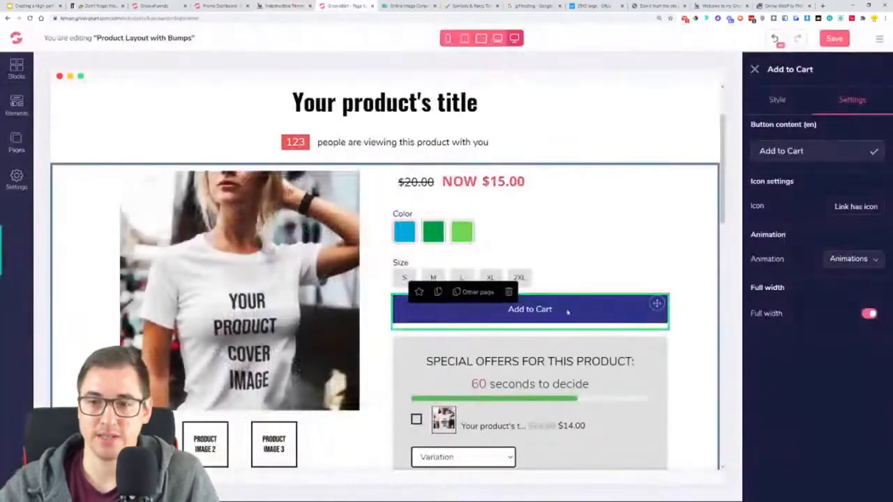
# Add a long right-pointing arrow icon to the Add to Cart button and set the icon position to Right
pyautogui.click(851, 206)
pyautogui.click(823, 269)
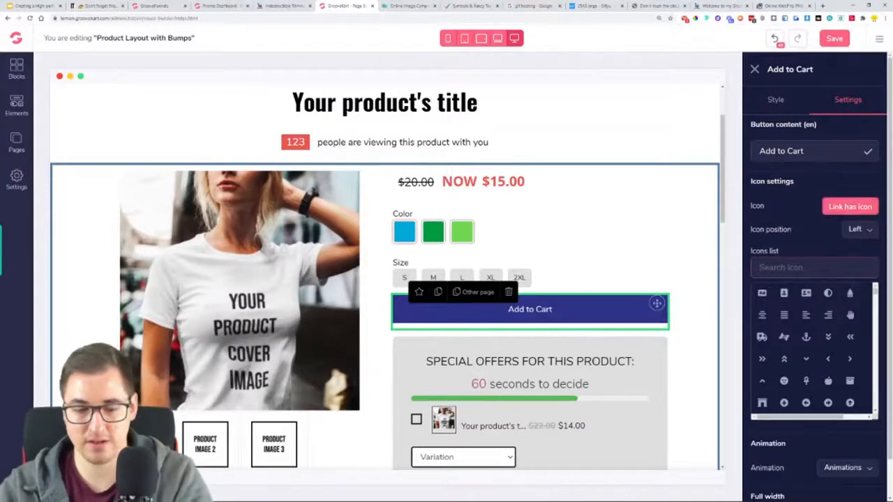
pyautogui.write('arrow')
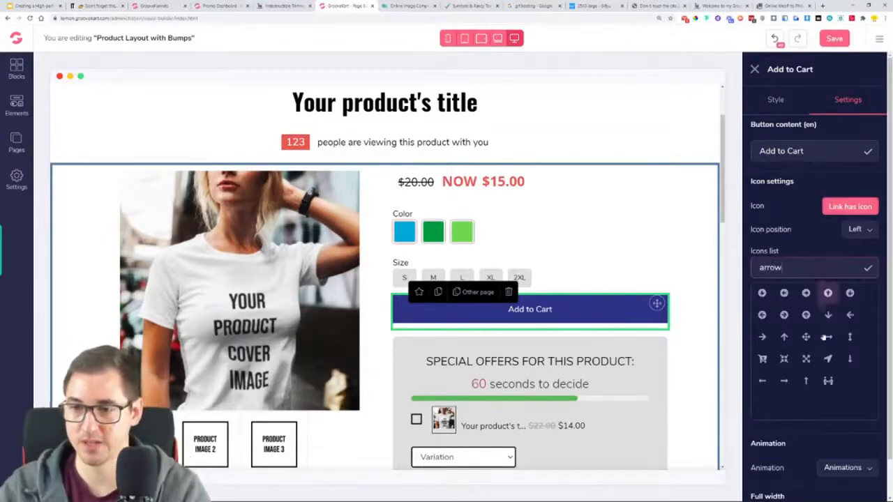
pyautogui.click(784, 381)
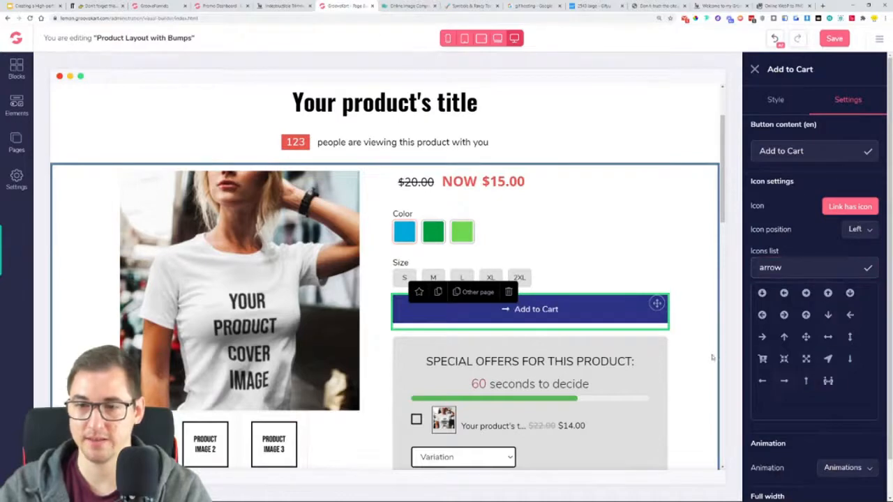
pyautogui.click(865, 230)
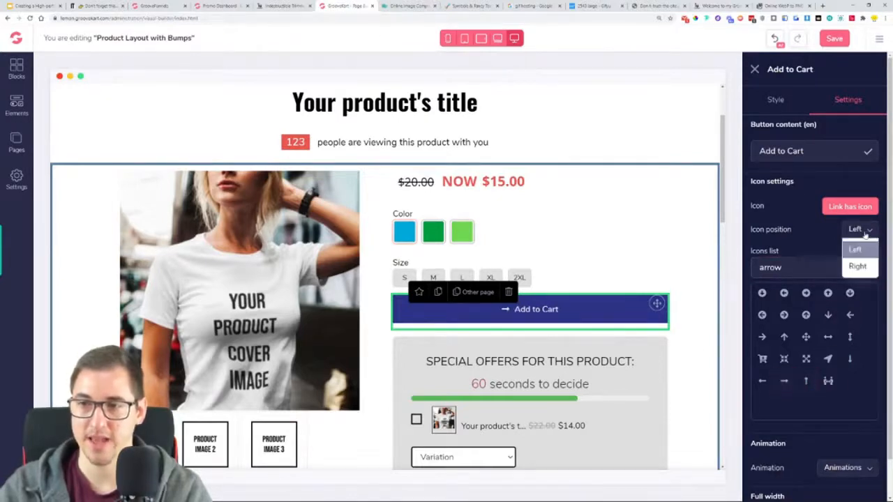
pyautogui.click(865, 268)
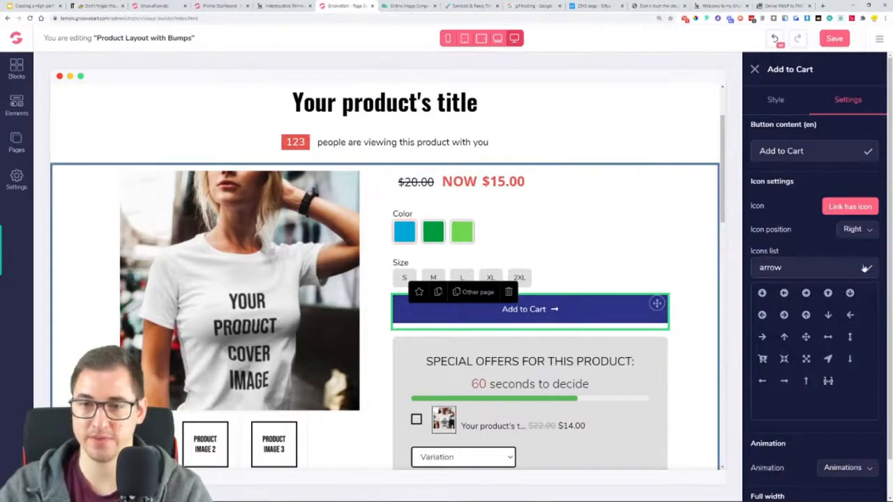
# Check the button wording on the live Indestructible Trimmer page, and change the builder button's text to "ADD TO CART"
pyautogui.click(300, 4)
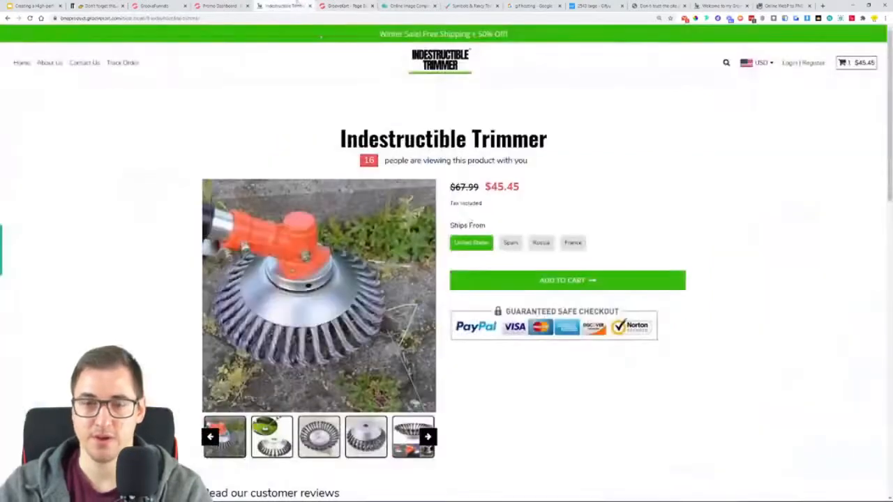
pyautogui.click(345, 5)
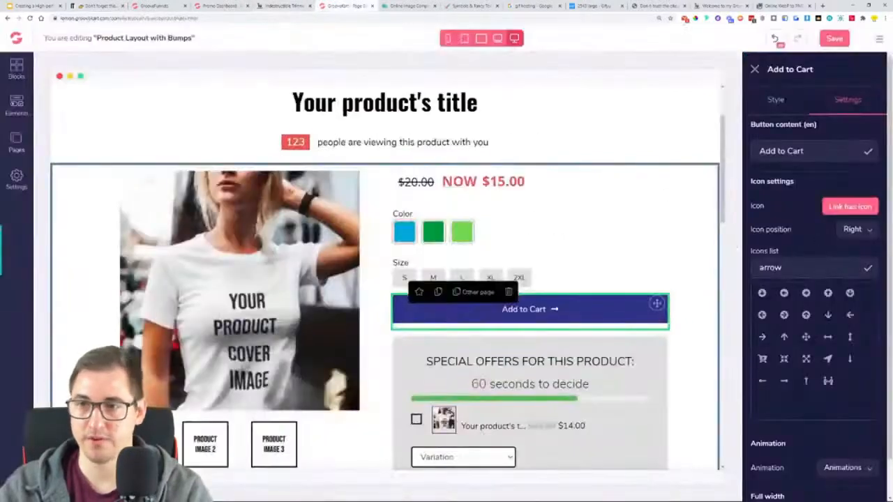
pyautogui.moveTo(807, 151); pyautogui.dragTo(732, 155)
pyautogui.write('ADD TO CART')
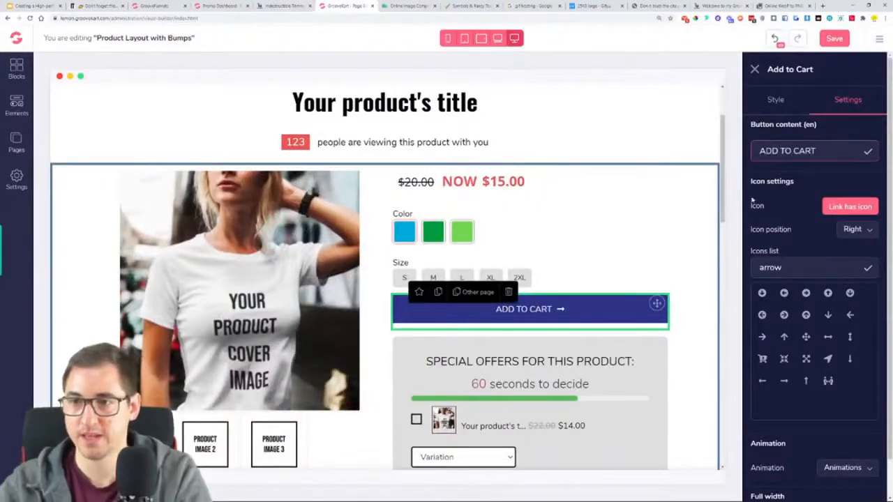
pyautogui.scroll(-1, 809, 251)
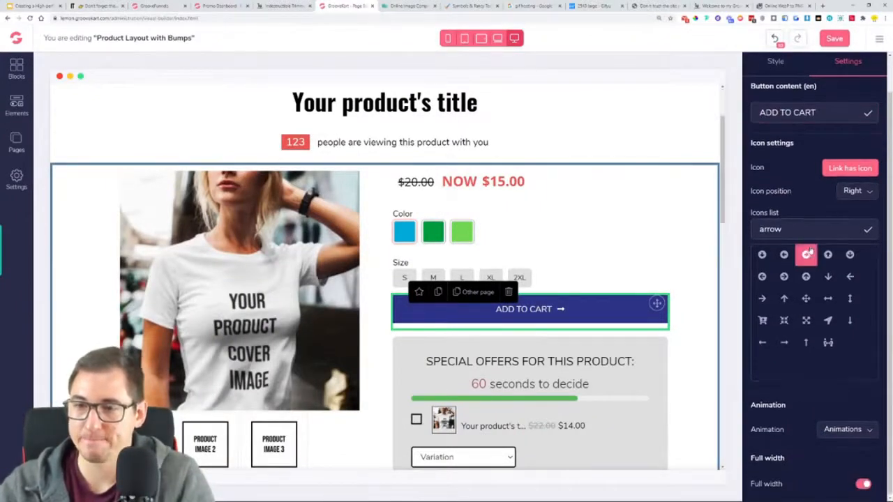
pyautogui.scroll(1, 809, 253)
pyautogui.scroll(-1, 809, 244)
pyautogui.scroll(1, 809, 245)
# Set the ADD TO CART button's background color to the sampled green, #34B809
pyautogui.click(772, 115)
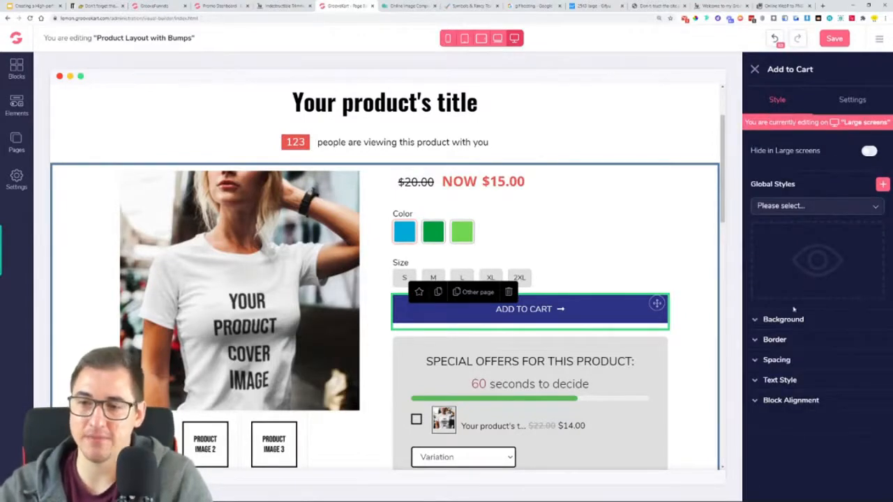
pyautogui.click(791, 329)
pyautogui.click(863, 357)
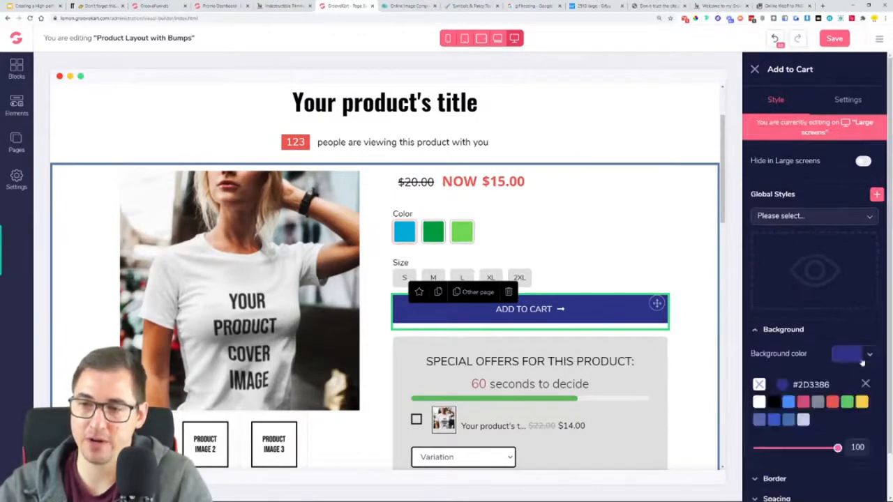
pyautogui.click(782, 387)
pyautogui.scroll(-1, 789, 395)
pyautogui.doubleClick(819, 422)
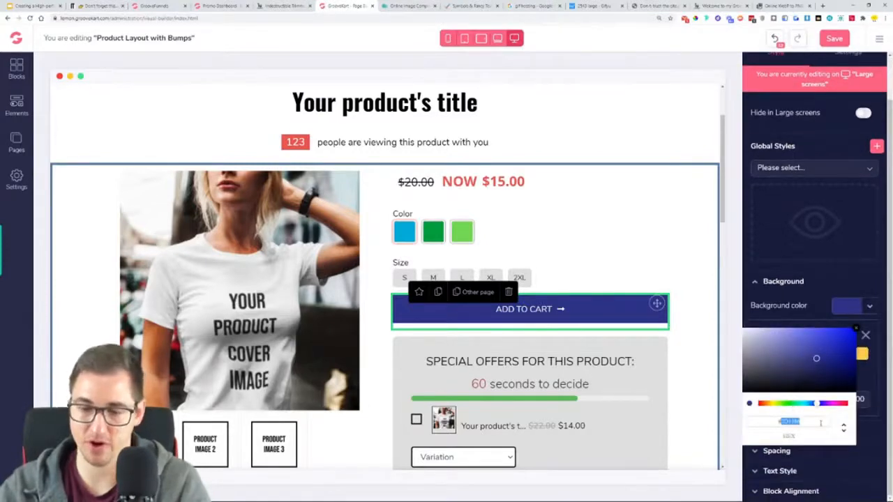
pyautogui.write('14B809')
pyautogui.click(864, 337)
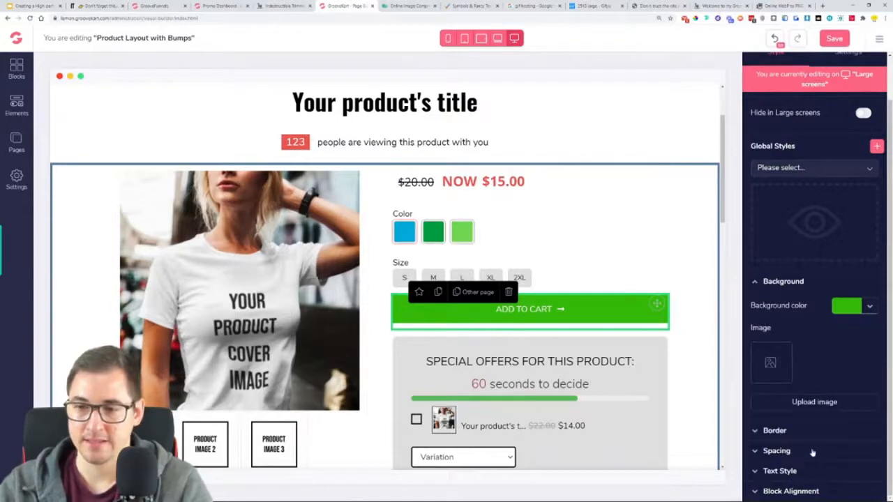
# Style the ADD TO CART button text in Oswald at size 25 with Semi bold weight
pyautogui.click(779, 472)
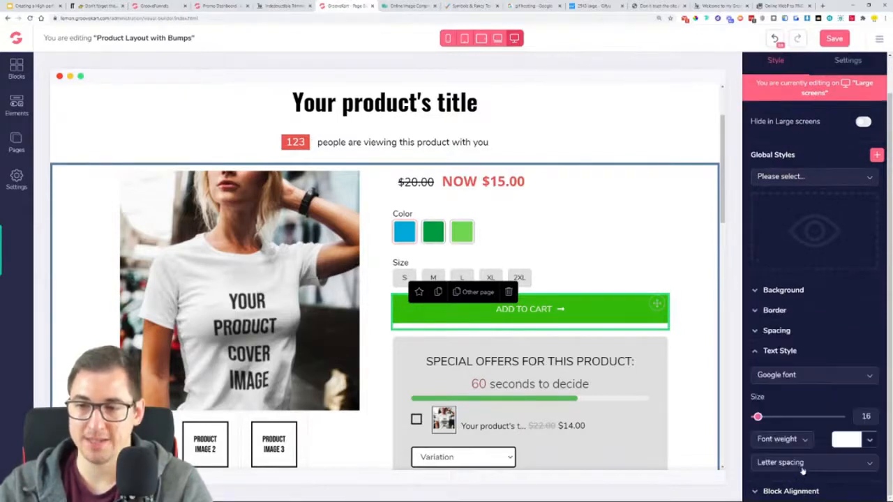
pyautogui.click(793, 380)
pyautogui.scroll(-2, 788, 418)
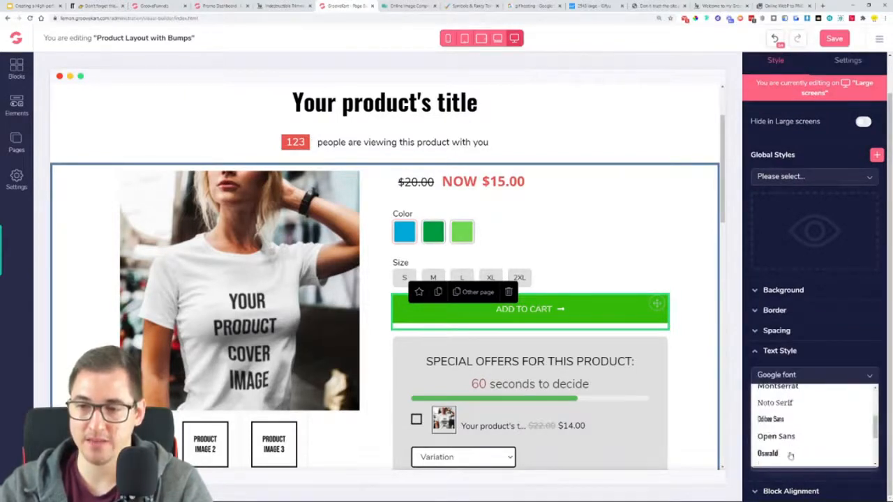
pyautogui.click(789, 454)
pyautogui.moveTo(758, 417); pyautogui.dragTo(767, 417)
pyautogui.click(799, 447)
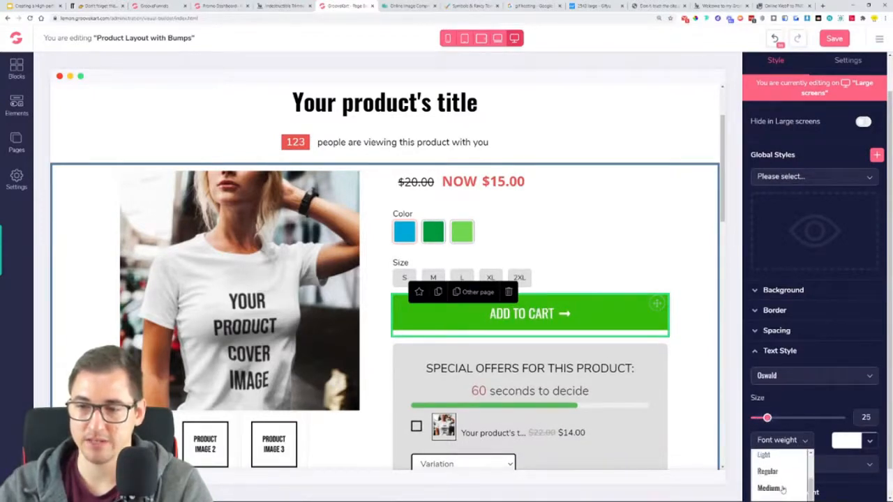
pyautogui.click(782, 488)
pyautogui.click(774, 440)
pyautogui.scroll(-2, 774, 474)
pyautogui.click(774, 486)
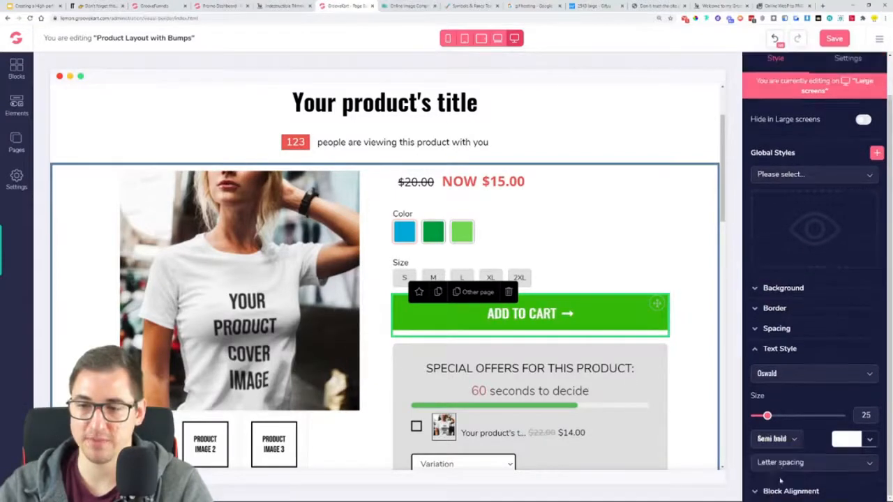
# Reduce the ADD TO CART button's top and bottom padding to 7
pyautogui.click(779, 352)
pyautogui.click(785, 365)
pyautogui.click(813, 420)
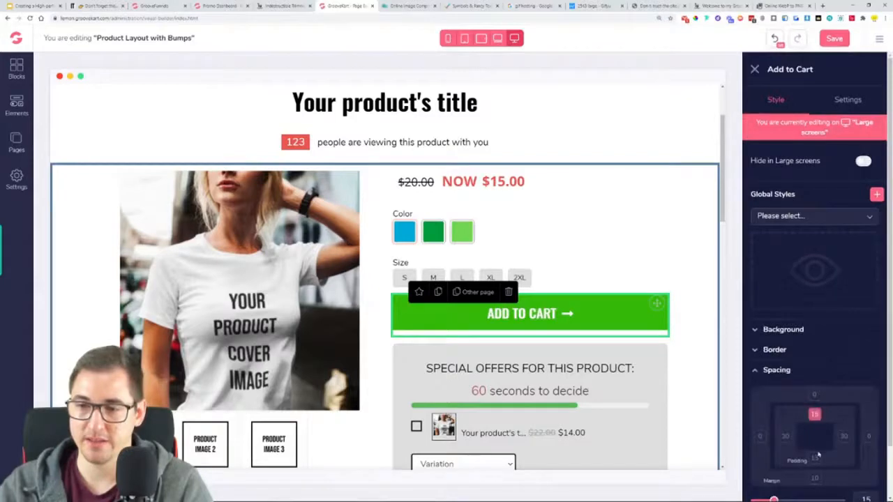
pyautogui.click(816, 456)
pyautogui.scroll(-1, 816, 458)
pyautogui.moveTo(773, 444); pyautogui.dragTo(762, 444)
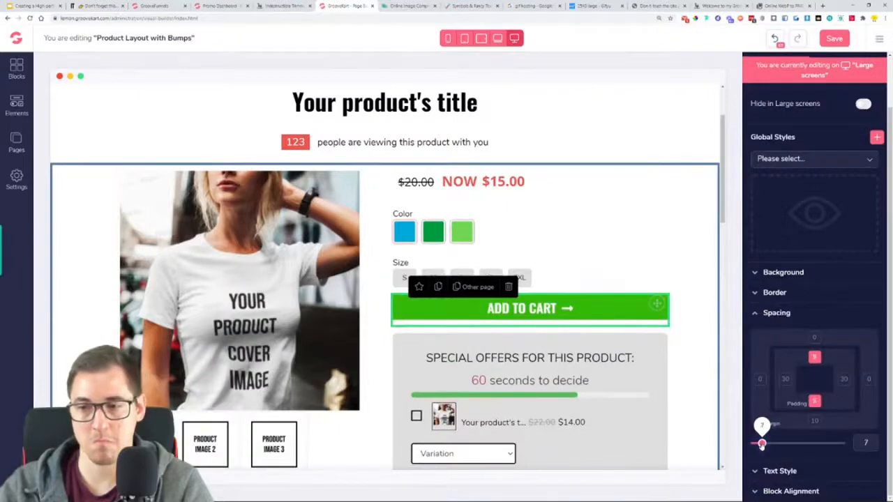
pyautogui.click(701, 294)
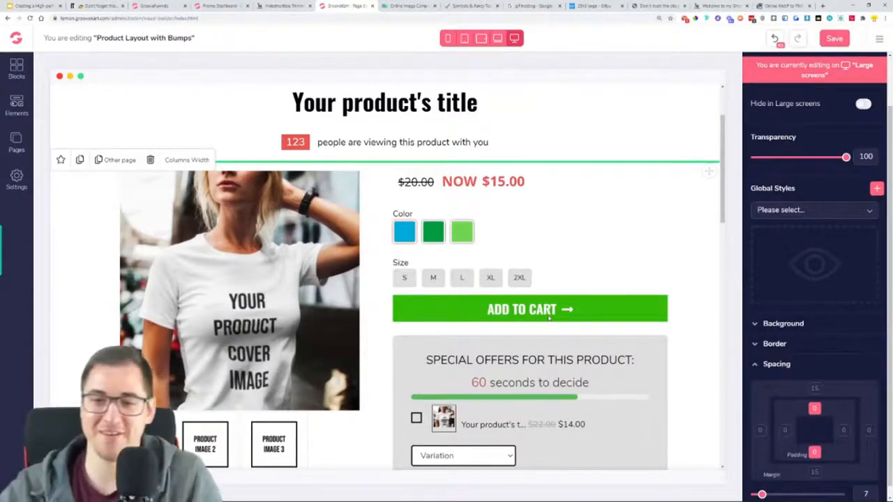
# Delete the "SPECIAL OFFERS FOR THIS PRODUCT" block below the ADD TO CART button
pyautogui.scroll(-3, 549, 317)
pyautogui.moveTo(509, 240)
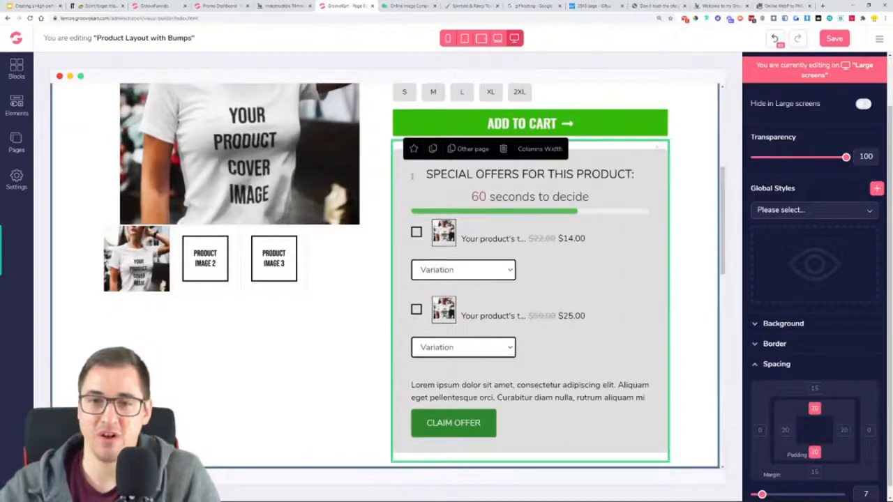
pyautogui.click(537, 149)
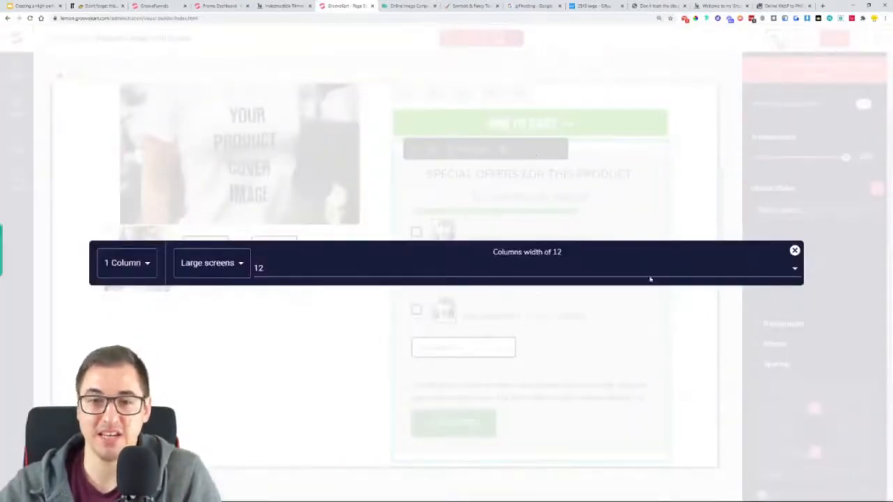
pyautogui.click(794, 250)
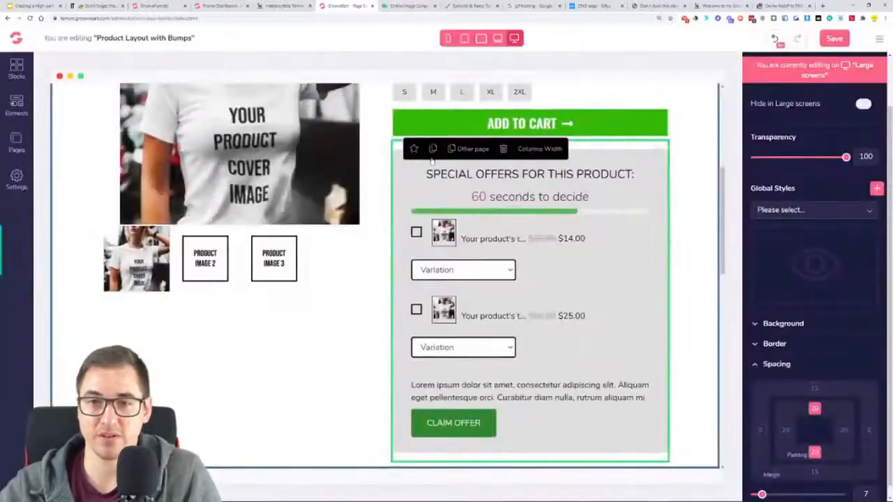
pyautogui.click(503, 148)
pyautogui.scroll(2, 568, 296)
pyautogui.scroll(-3, 566, 331)
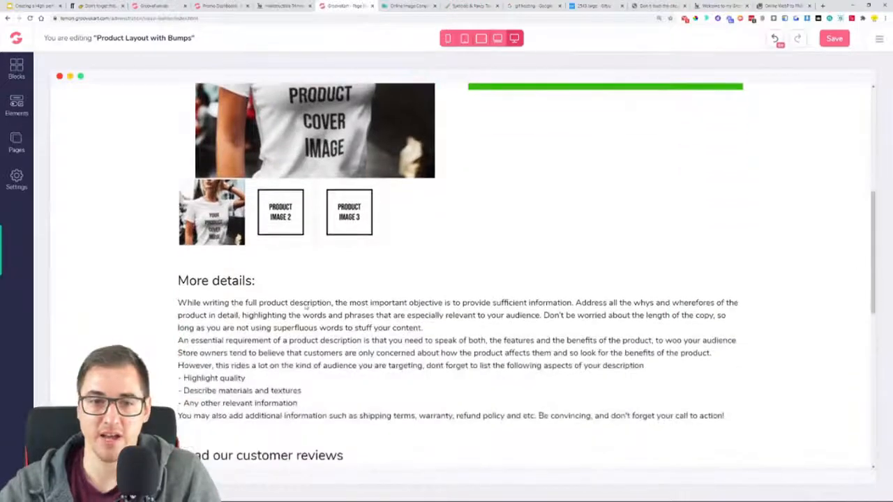
# Delete the product description text and the "More details:" heading above the customer reviews
pyautogui.click(272, 307)
pyautogui.click(202, 286)
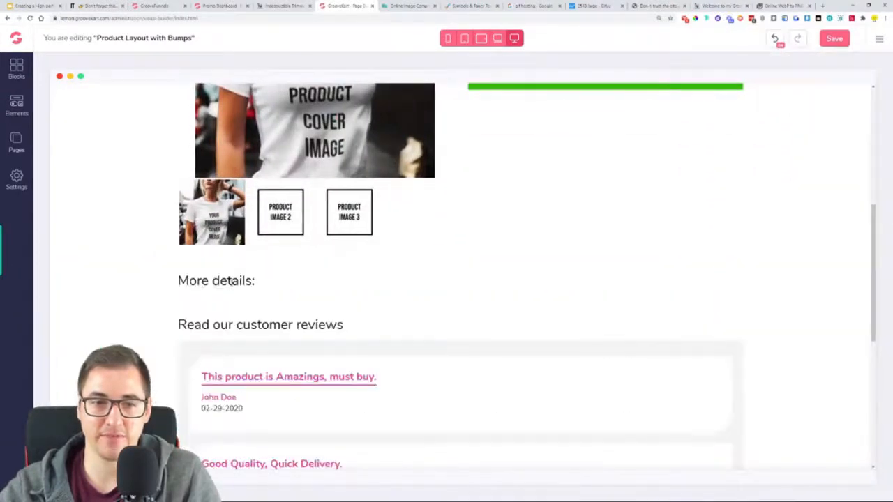
pyautogui.click(233, 281)
pyautogui.click(199, 259)
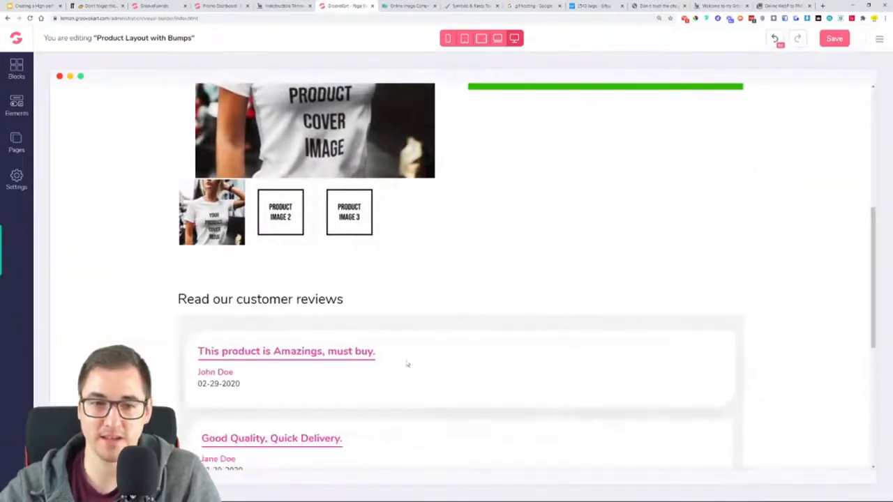
# Check the area below the live page's cart button, then place an image element under ADD TO CART in the layout
pyautogui.scroll(5, 397, 366)
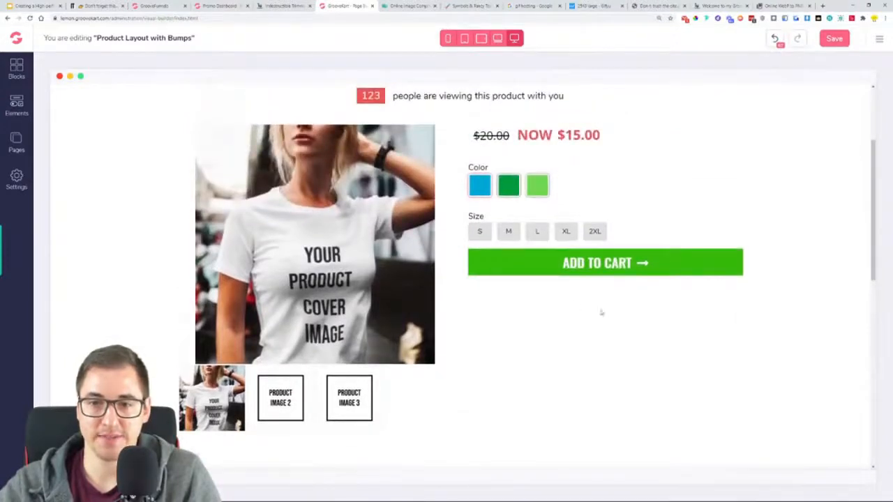
pyautogui.click(285, 5)
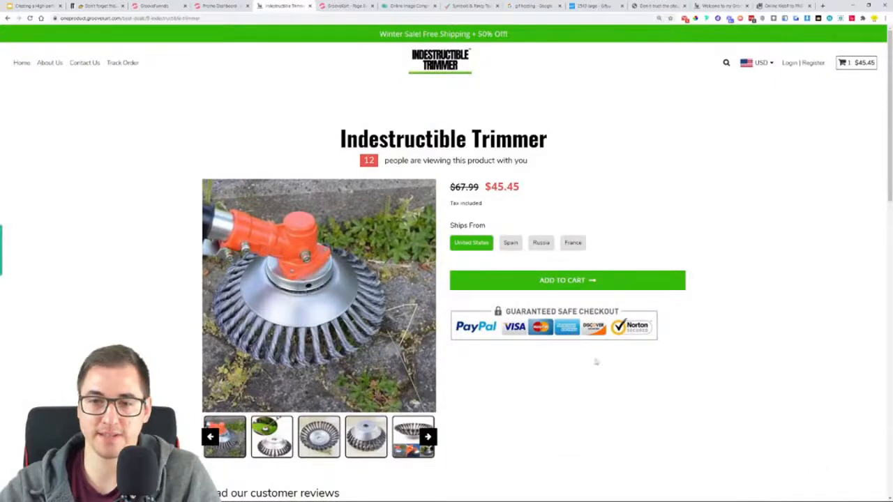
pyautogui.click(365, 5)
pyautogui.click(17, 105)
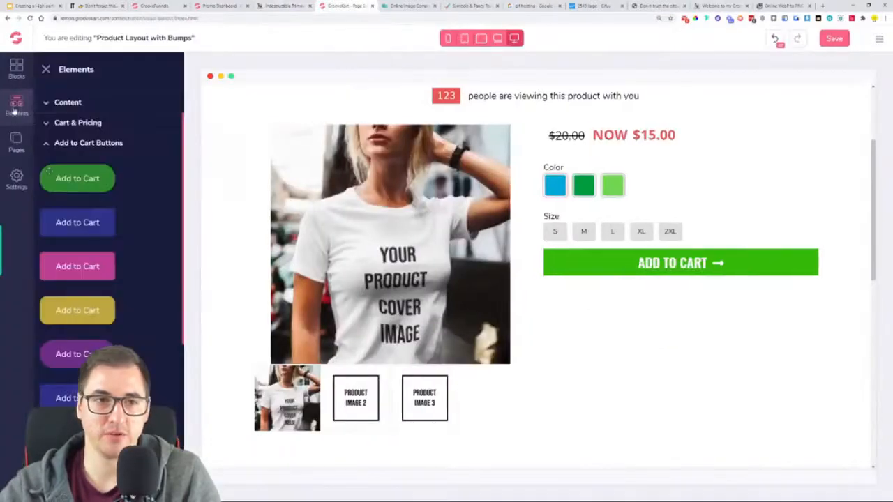
pyautogui.click(64, 128)
pyautogui.click(70, 98)
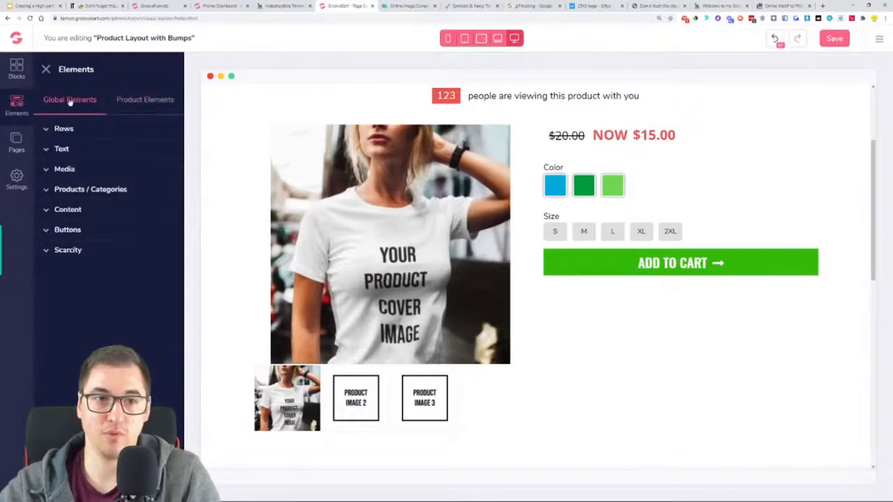
pyautogui.click(74, 174)
pyautogui.moveTo(153, 210); pyautogui.dragTo(656, 303)
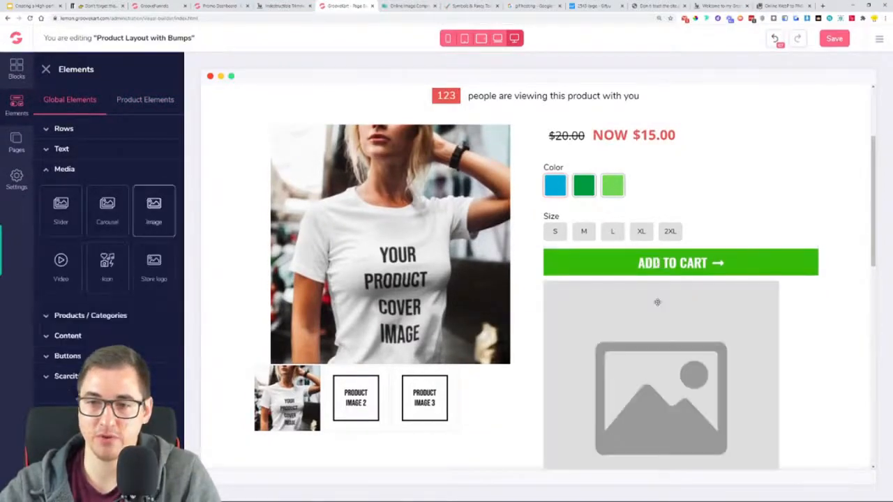
# Fill the new image element with the 1000 x 194 px "Guaranteed Safe Checkout" payment badges image from the image library
pyautogui.click(655, 317)
pyautogui.click(850, 99)
pyautogui.click(848, 199)
pyautogui.click(282, 204)
pyautogui.click(569, 481)
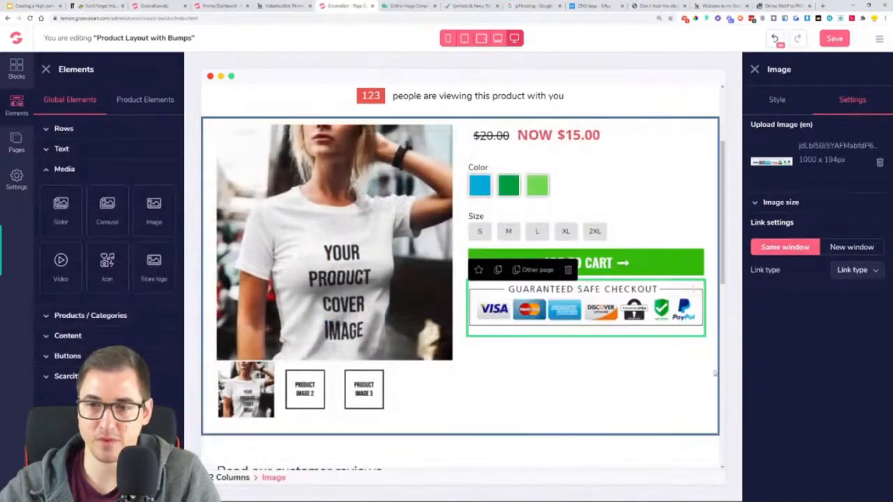
# Set the top margin of the Guaranteed Safe Checkout image to 50
pyautogui.click(778, 102)
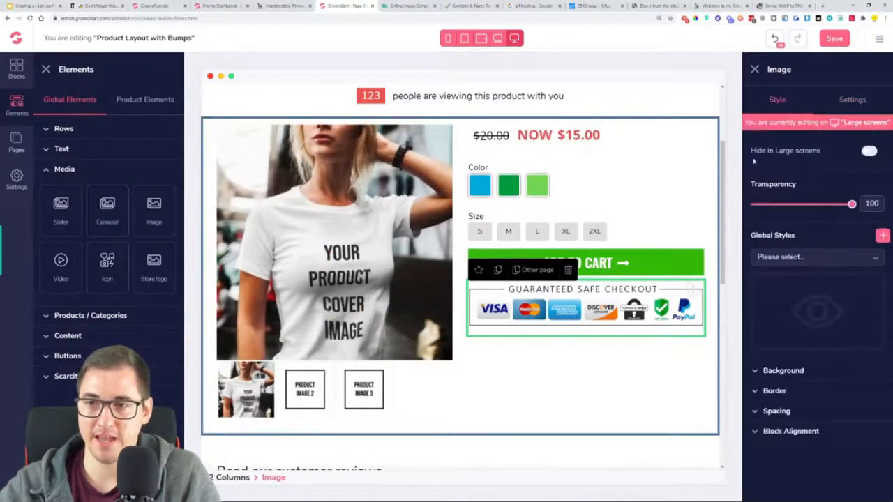
pyautogui.click(776, 411)
pyautogui.scroll(-3, 798, 433)
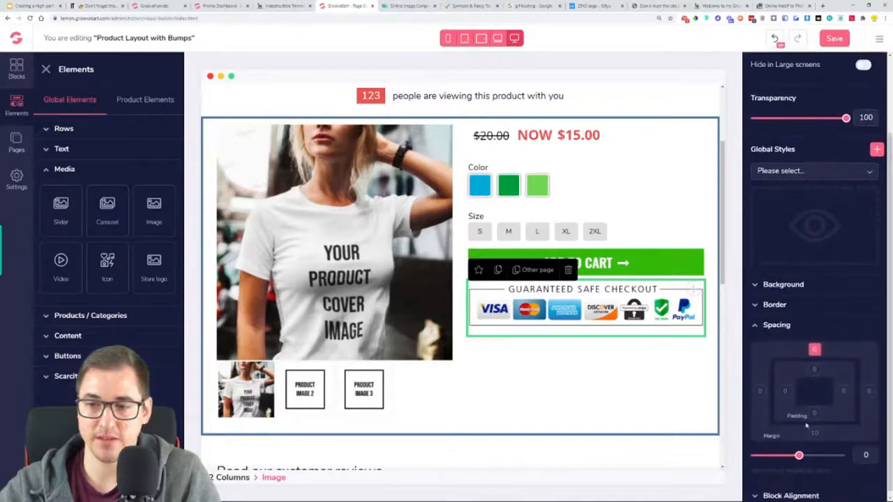
pyautogui.moveTo(800, 451); pyautogui.dragTo(835, 453)
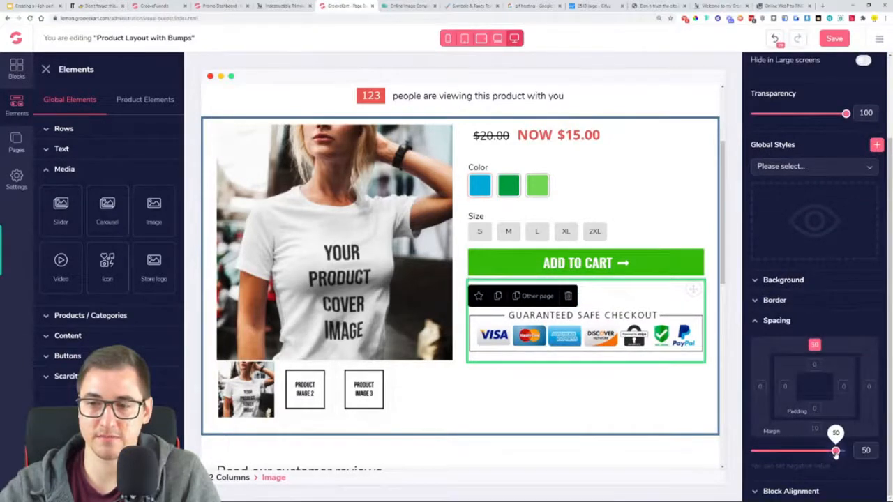
pyautogui.click(787, 321)
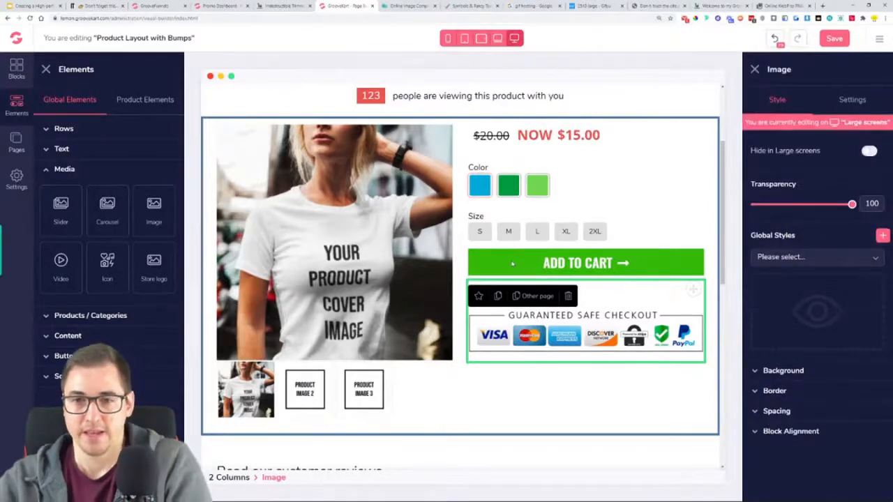
# Change the secondary color of the product reviews block to the same green as the ADD TO CART button
pyautogui.scroll(-1, 524, 253)
pyautogui.scroll(-3, 528, 252)
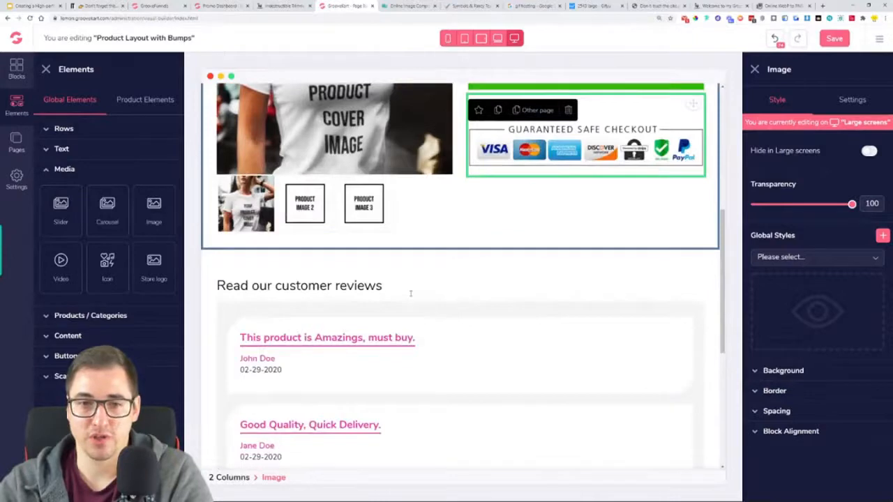
pyautogui.click(482, 325)
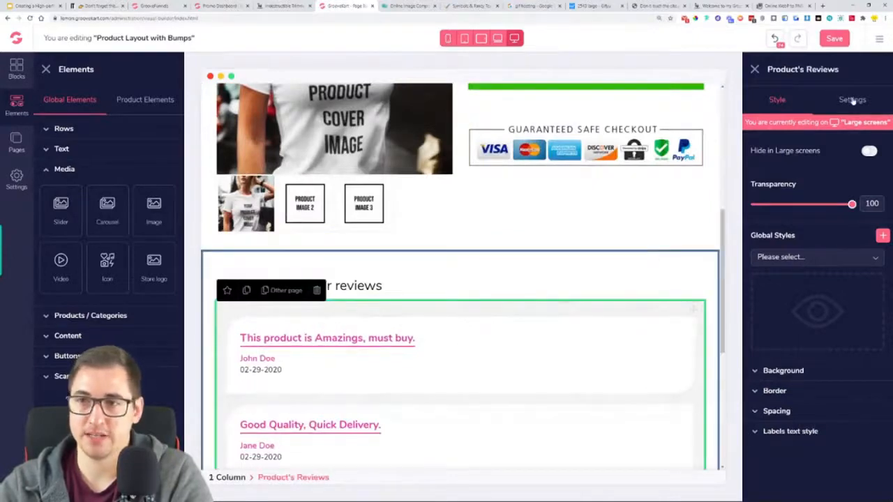
pyautogui.click(852, 100)
pyautogui.click(874, 354)
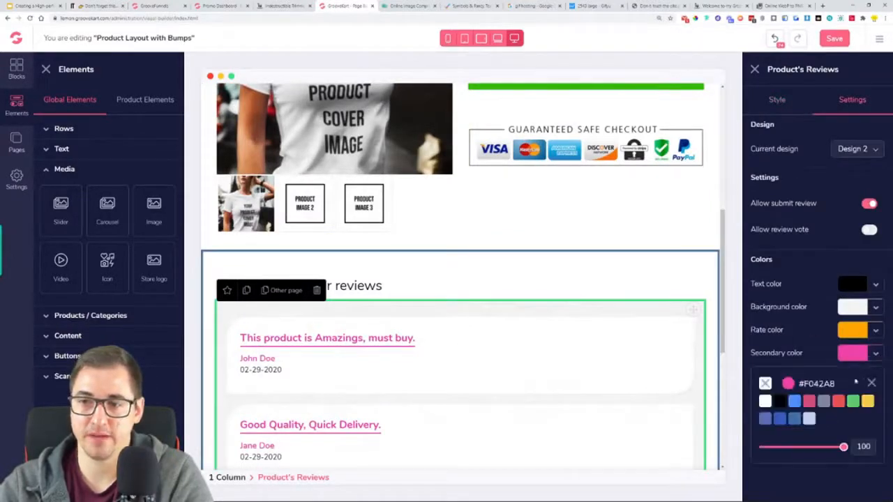
pyautogui.click(797, 412)
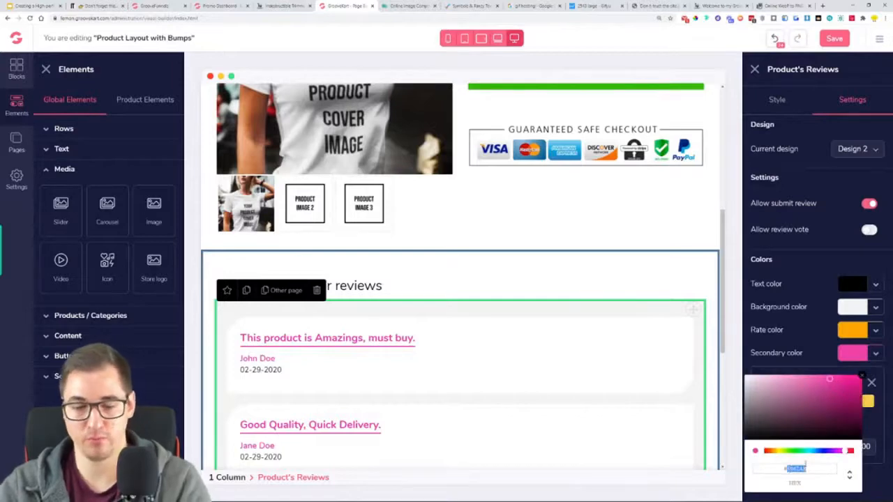
pyautogui.click(792, 451)
pyautogui.click(871, 381)
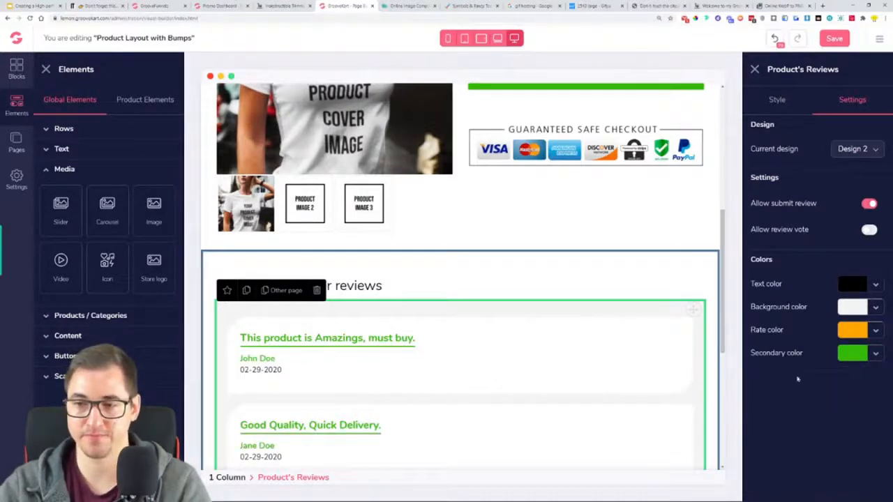
# Turn off review submission in the product reviews block and save the layout
pyautogui.scroll(-5, 448, 344)
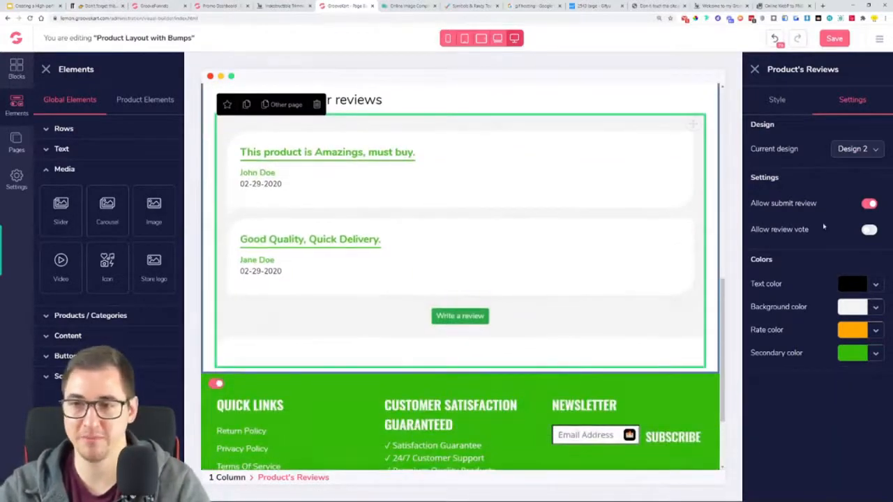
pyautogui.click(868, 205)
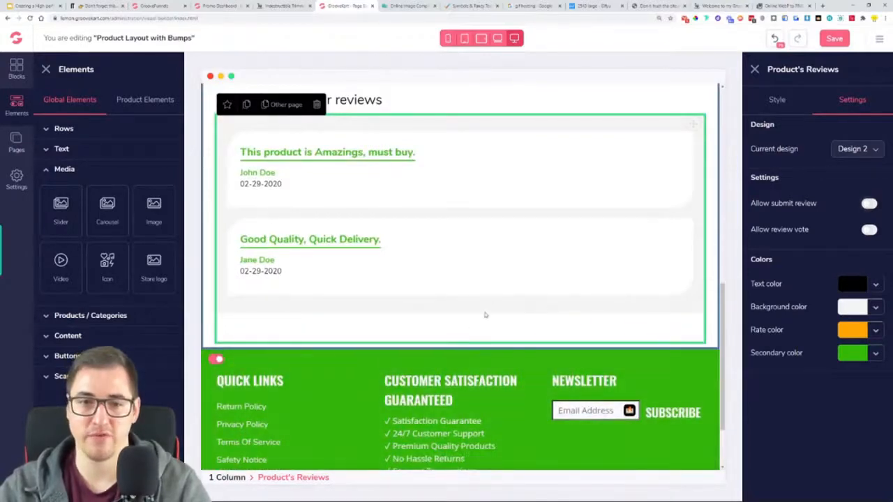
pyautogui.scroll(5, 509, 342)
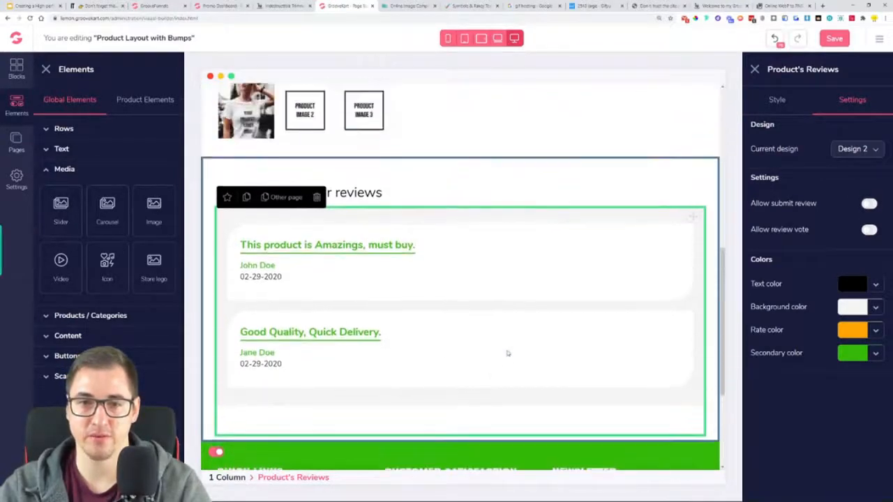
pyautogui.scroll(3, 503, 359)
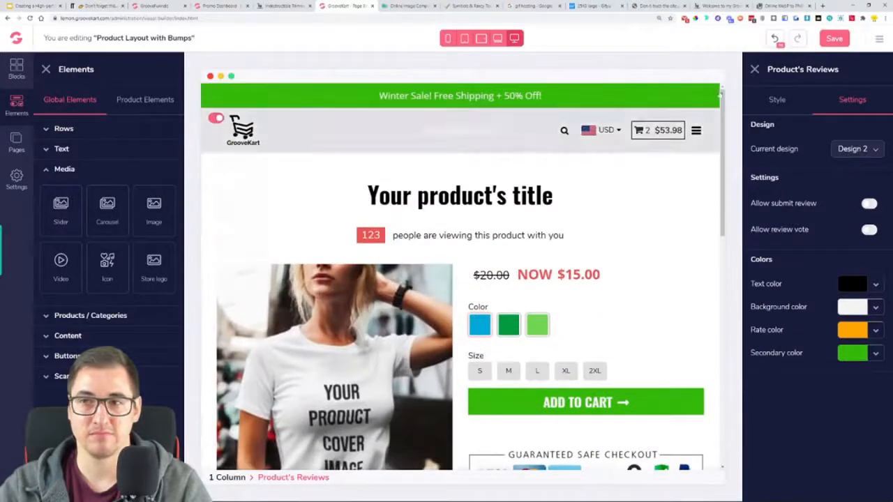
pyautogui.click(829, 38)
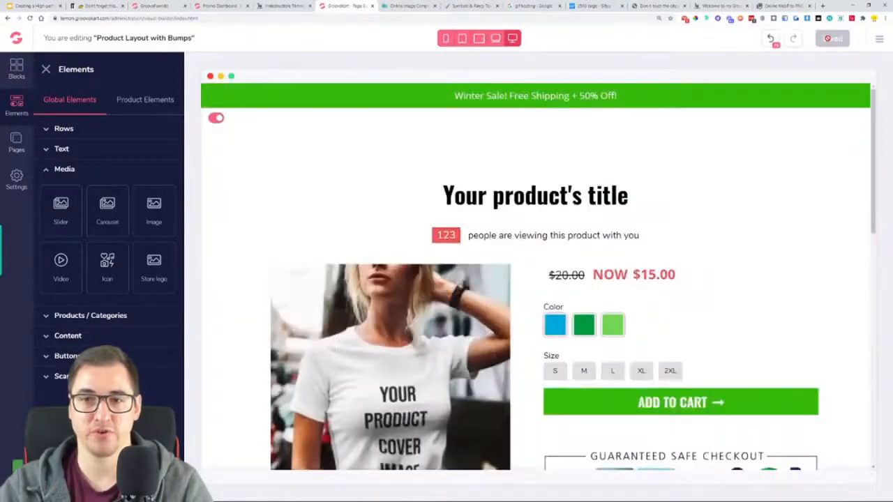
# Add a paragraph between the price and the color options that reads "Tax Included."
pyautogui.scroll(-2, 746, 160)
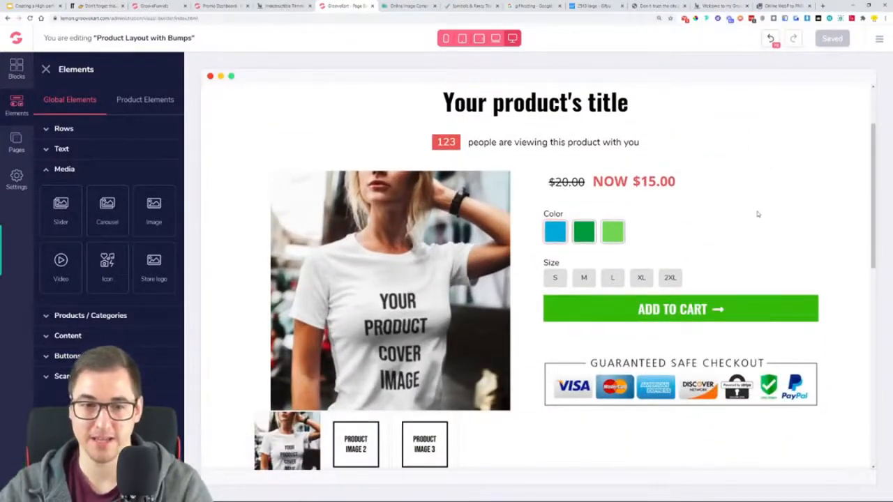
pyautogui.scroll(-1, 489, 272)
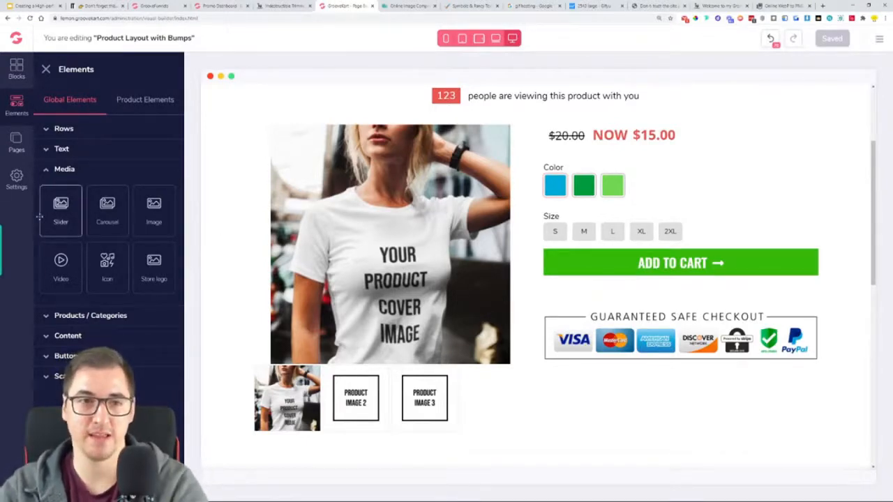
pyautogui.click(70, 152)
pyautogui.moveTo(62, 292); pyautogui.dragTo(585, 162)
pyautogui.tripleClick(592, 168)
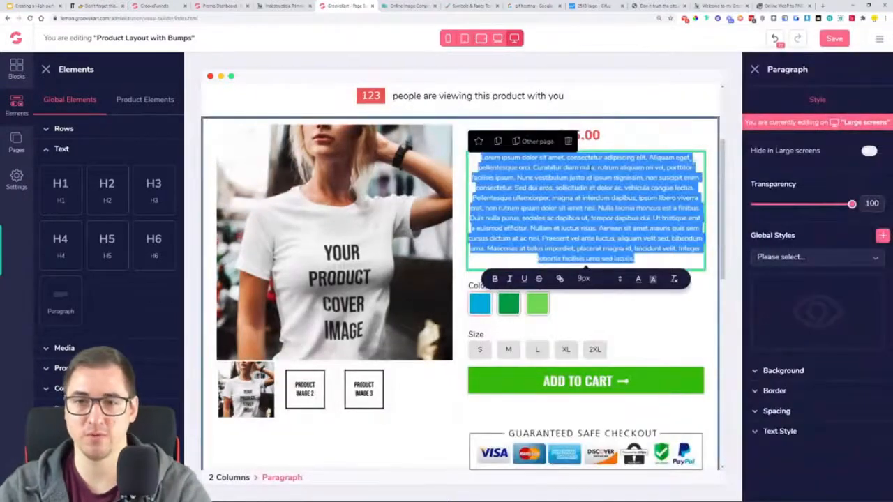
pyautogui.press('BackSpace')
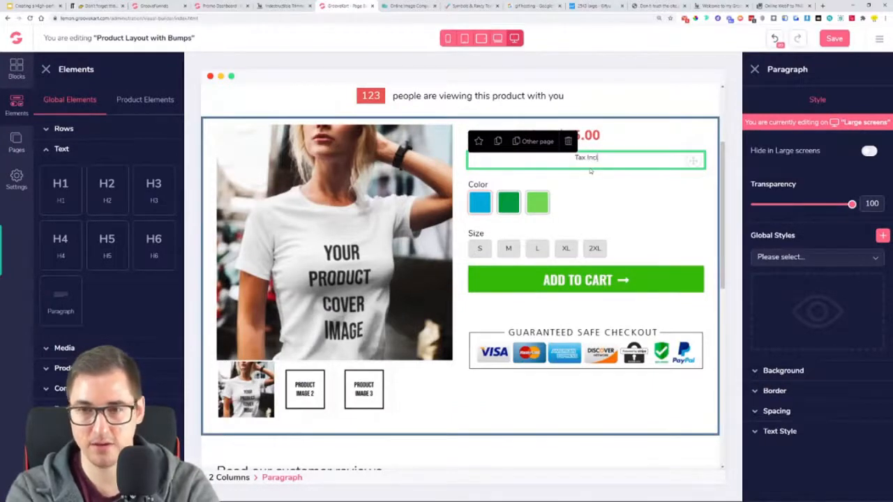
pyautogui.write('Tax Included.')
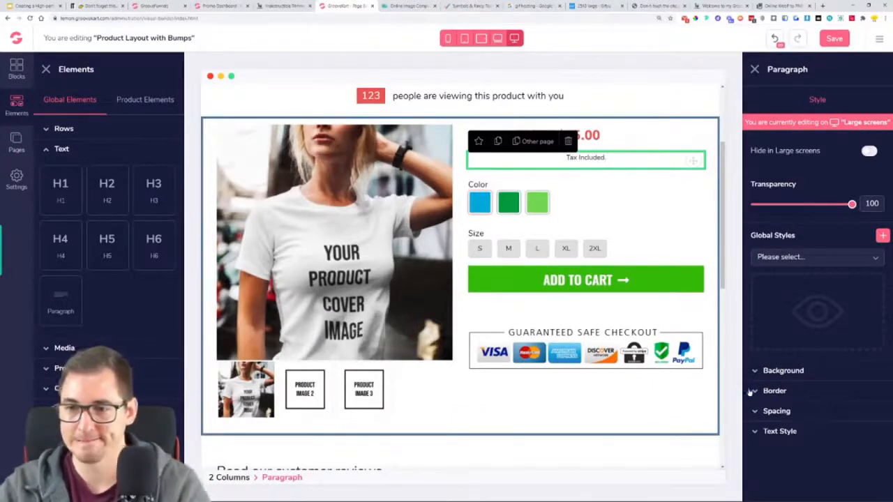
# Left-align the "Tax Included." paragraph and set its font to Open Sans
pyautogui.click(788, 431)
pyautogui.scroll(-3, 774, 453)
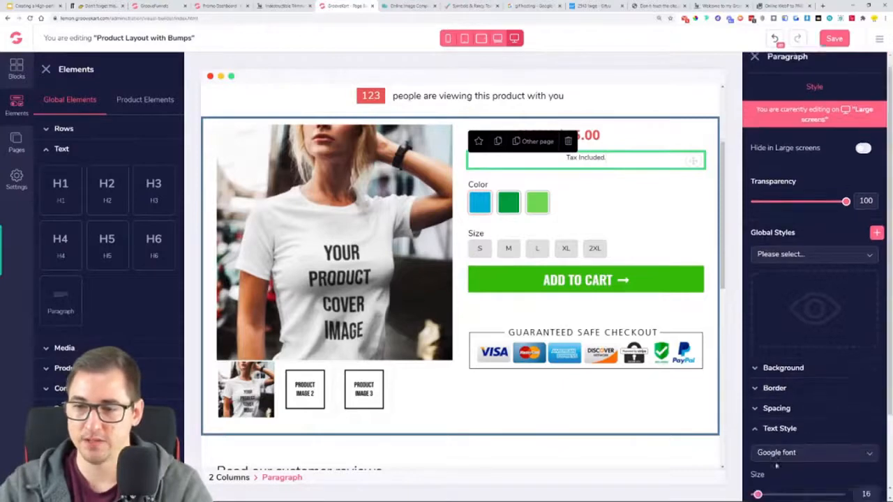
pyautogui.click(766, 436)
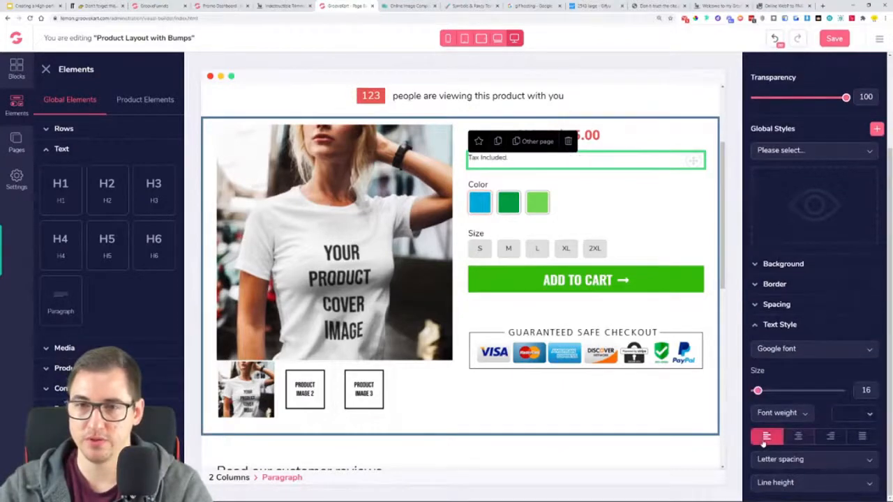
pyautogui.click(802, 348)
pyautogui.scroll(-3, 805, 408)
pyautogui.scroll(-1, 805, 408)
pyautogui.click(806, 408)
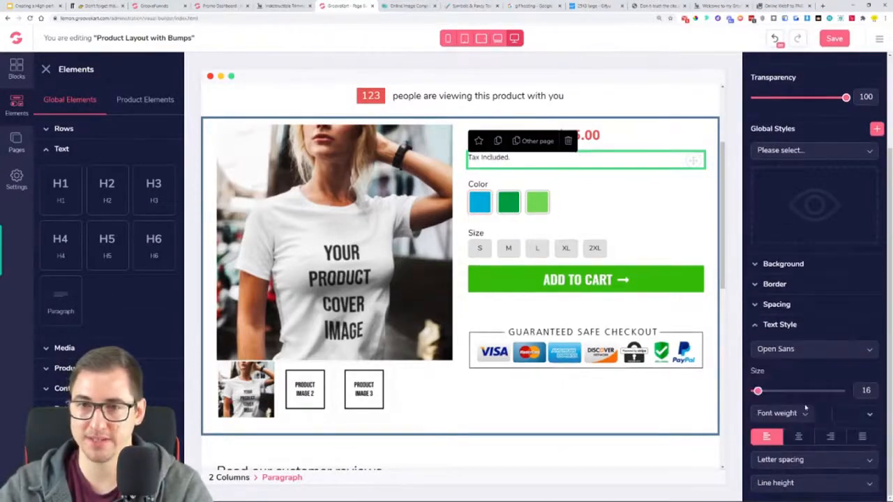
pyautogui.click(773, 332)
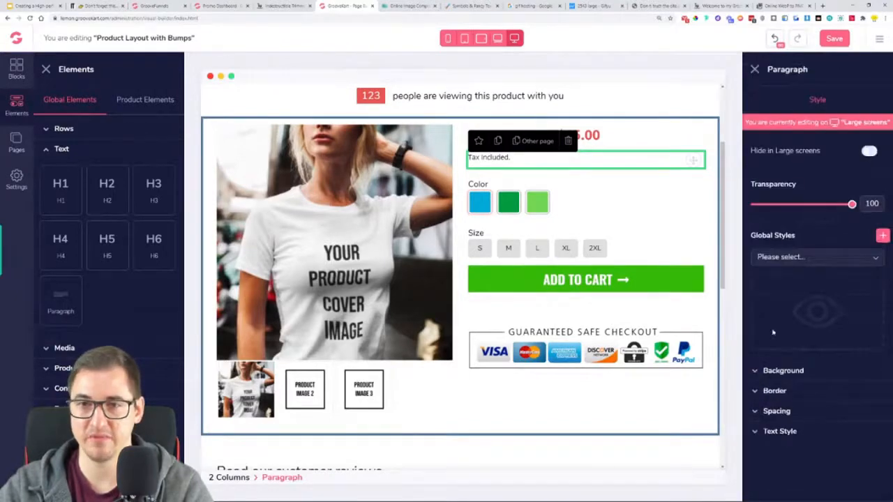
# Set the top and bottom margins of the color and size variations block to 40
pyautogui.scroll(1, 598, 269)
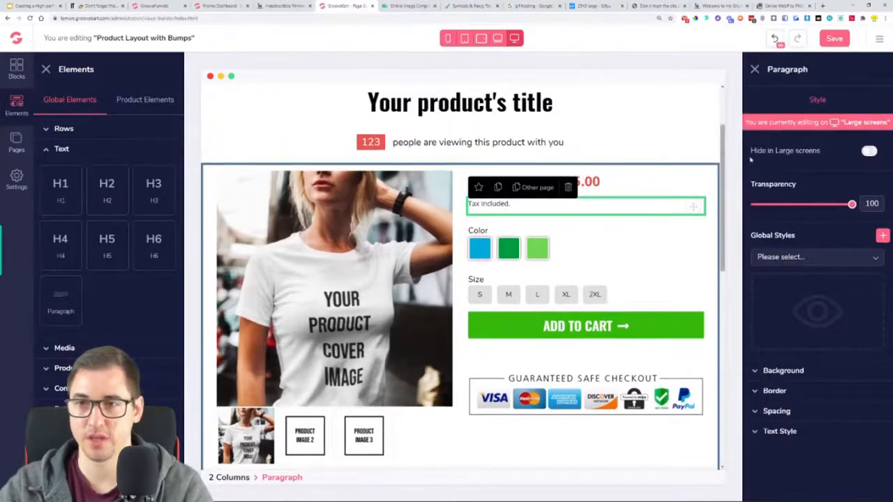
pyautogui.click(647, 292)
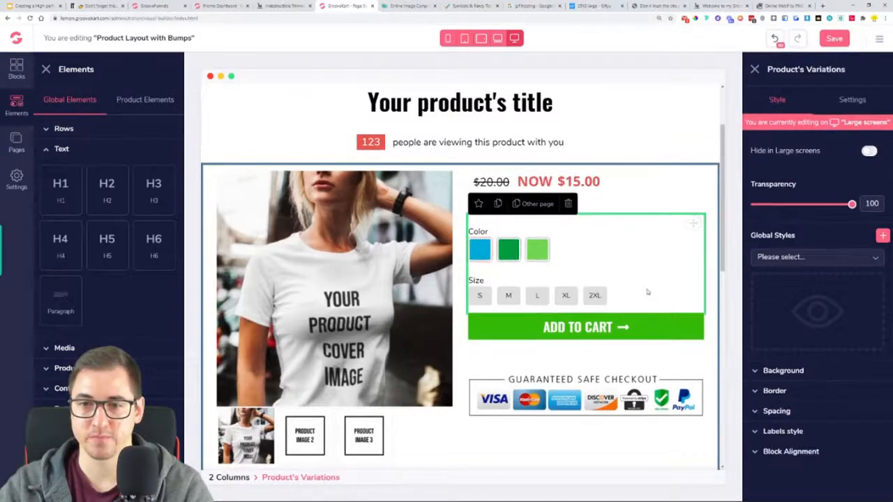
pyautogui.click(776, 411)
pyautogui.scroll(-2, 806, 418)
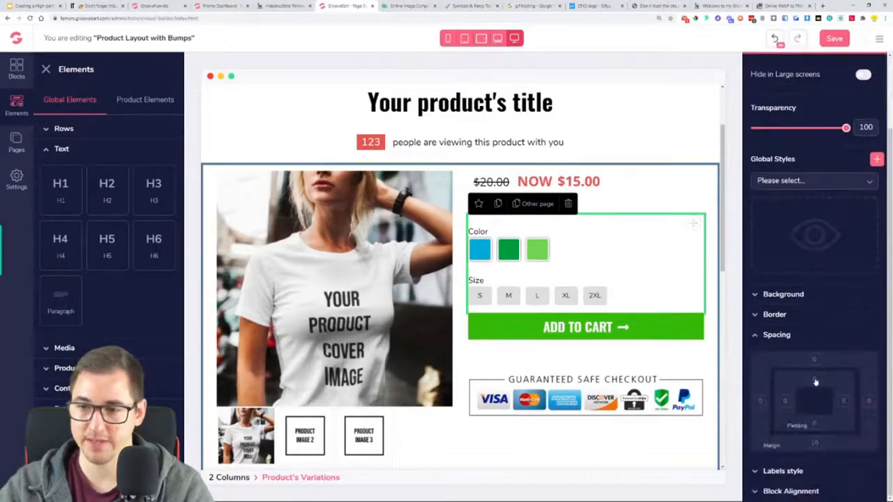
pyautogui.moveTo(799, 469); pyautogui.dragTo(828, 467)
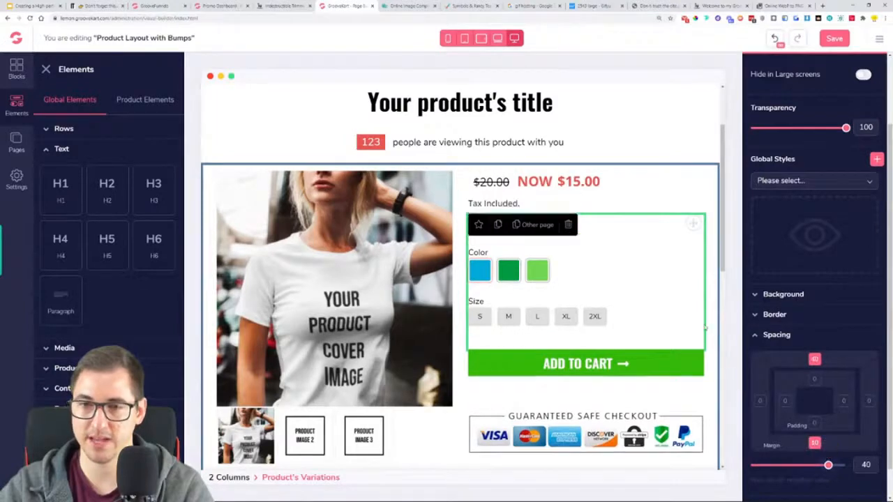
# Set the current price's font size to 32 in the product pricing block and save the layout
pyautogui.click(840, 41)
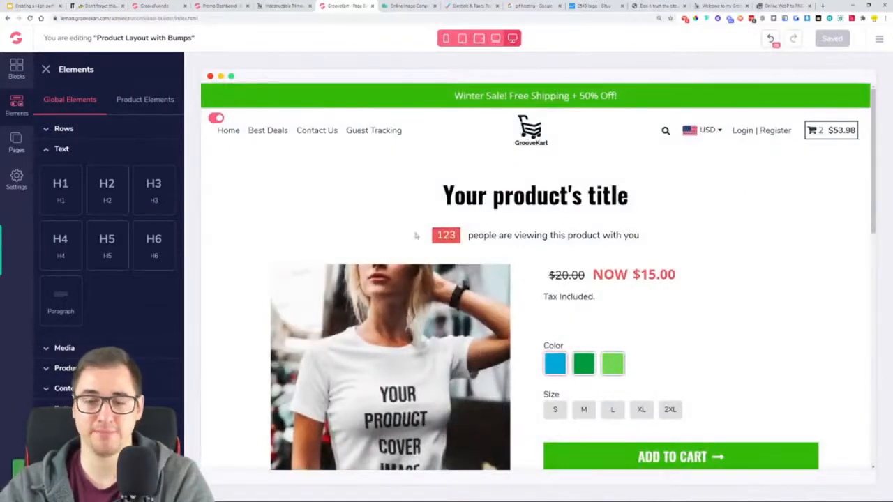
pyautogui.scroll(-3, 725, 239)
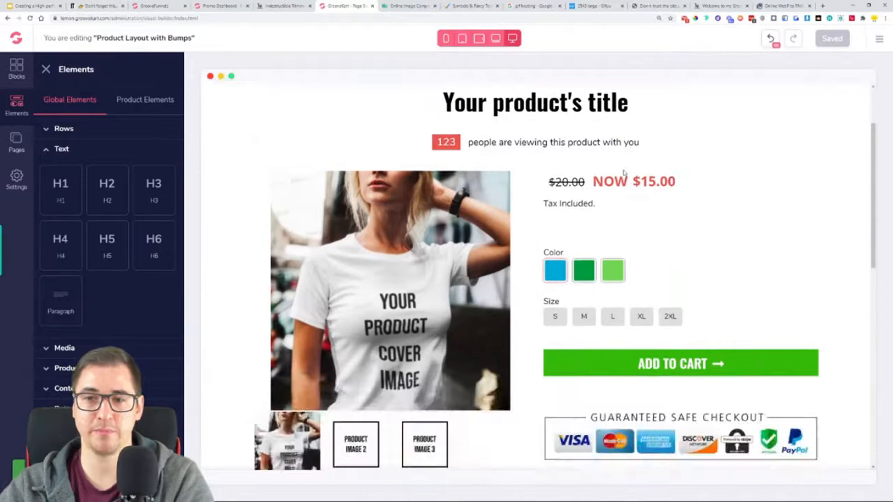
pyautogui.click(639, 189)
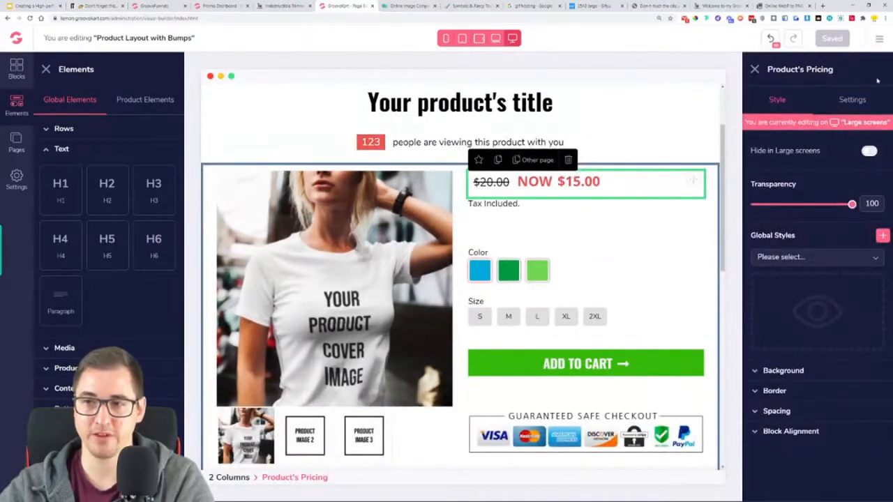
pyautogui.click(851, 101)
pyautogui.click(811, 239)
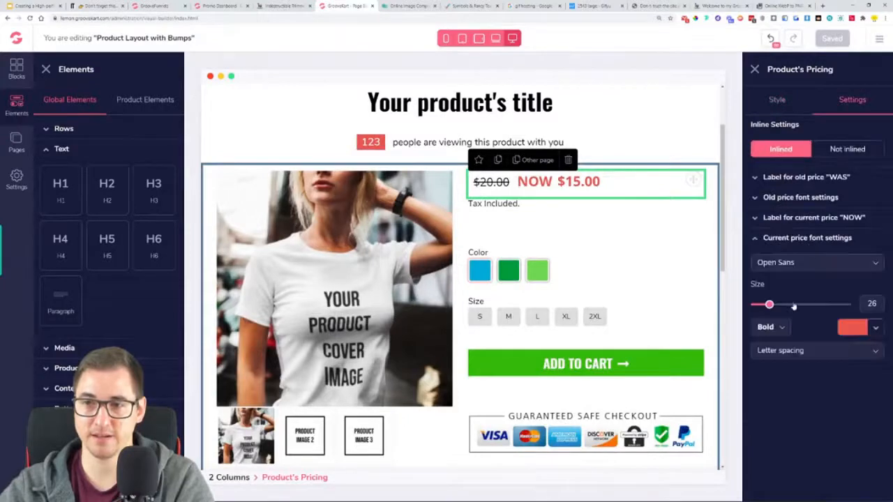
pyautogui.moveTo(768, 305); pyautogui.dragTo(779, 305)
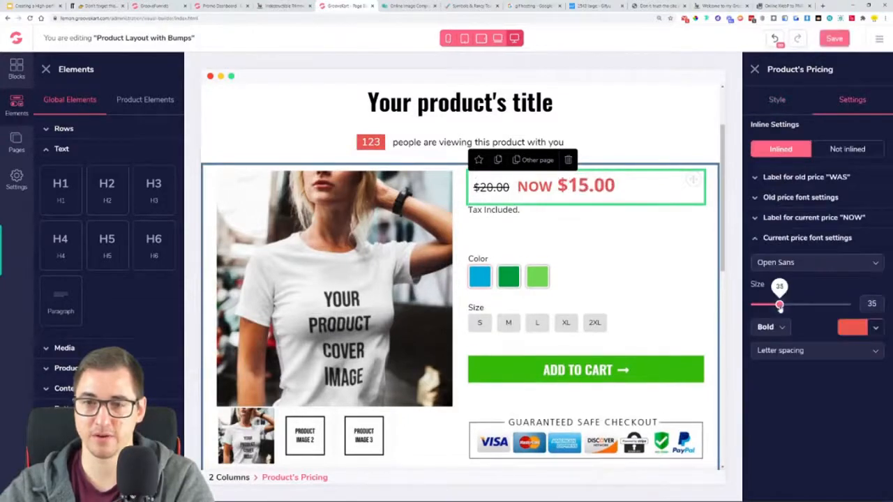
pyautogui.moveTo(779, 307); pyautogui.dragTo(775, 305)
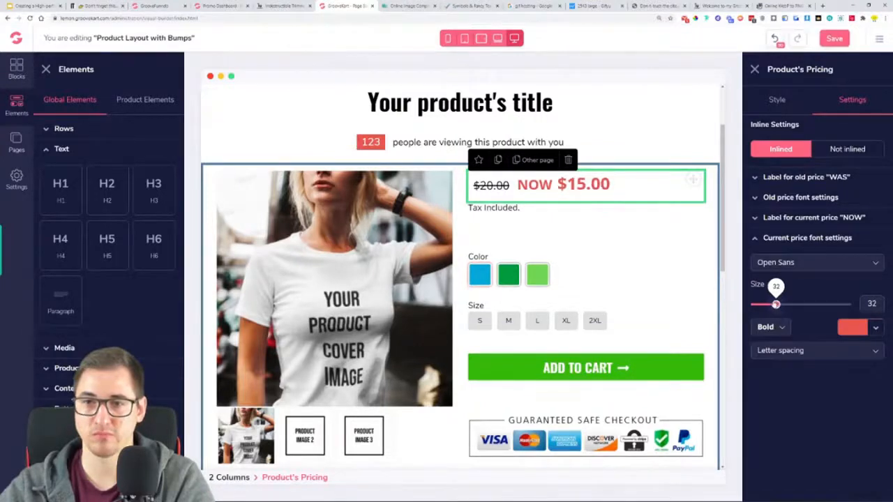
pyautogui.click(616, 240)
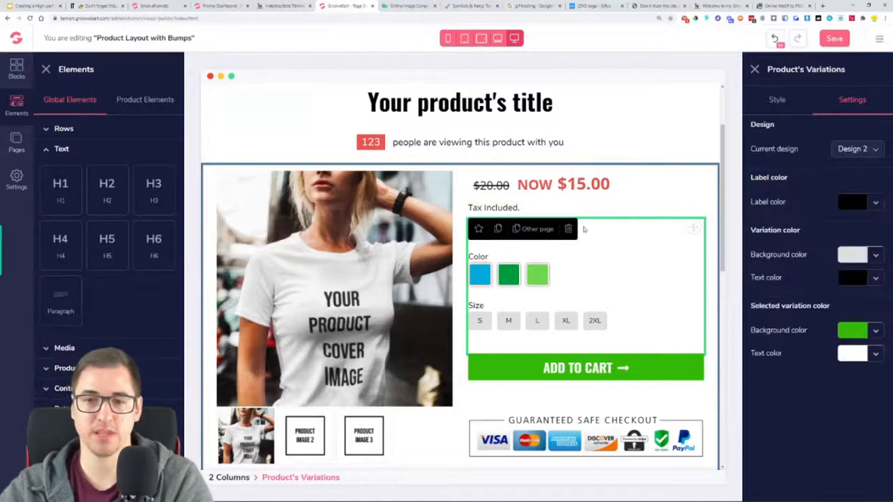
pyautogui.click(830, 38)
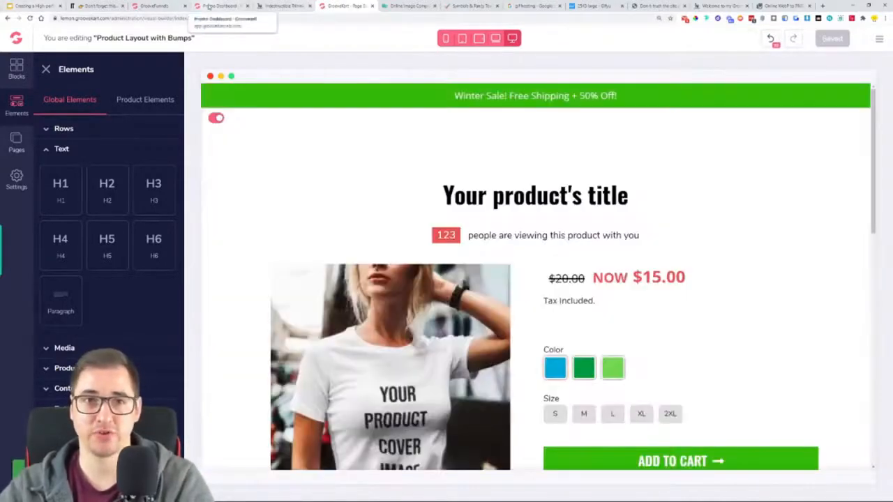
# Switch to the Google Slides outline and highlight the "Editing the Product page" item in yellow
pyautogui.click(209, 7)
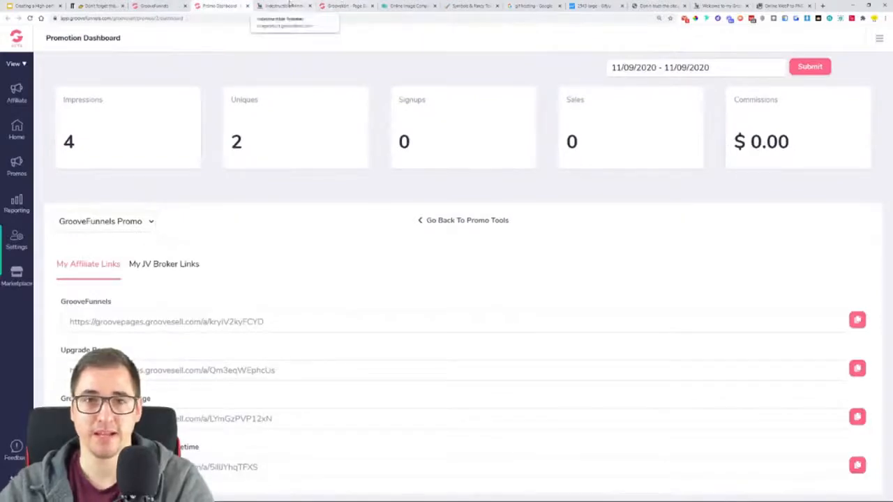
pyautogui.click(32, 5)
pyautogui.moveTo(423, 319); pyautogui.dragTo(201, 319)
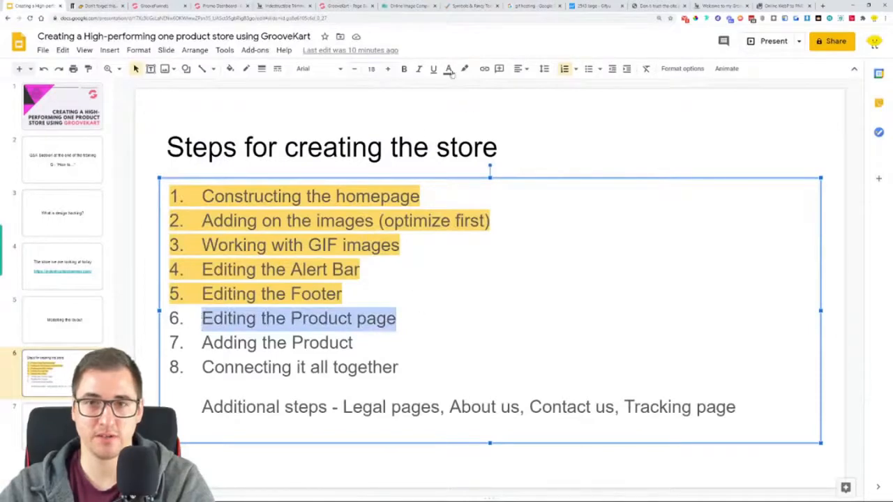
pyautogui.click(464, 69)
pyautogui.click(508, 151)
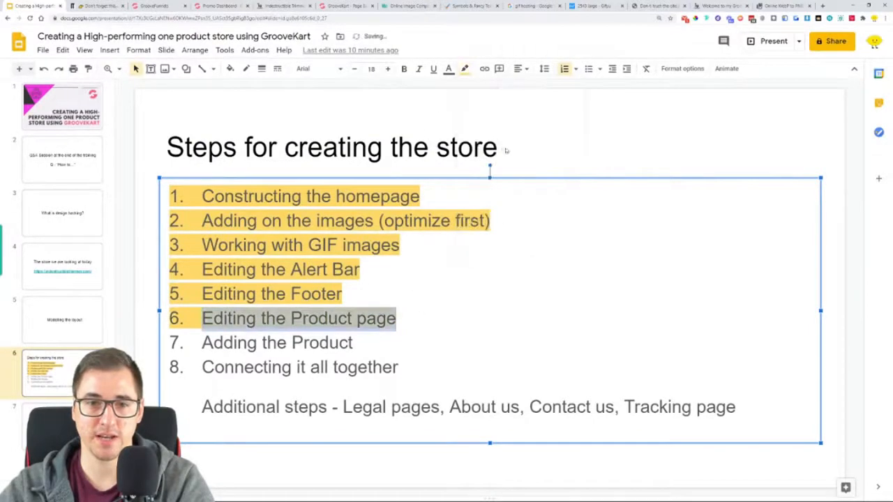
pyautogui.click(514, 270)
pyautogui.moveTo(197, 341); pyautogui.dragTo(384, 344)
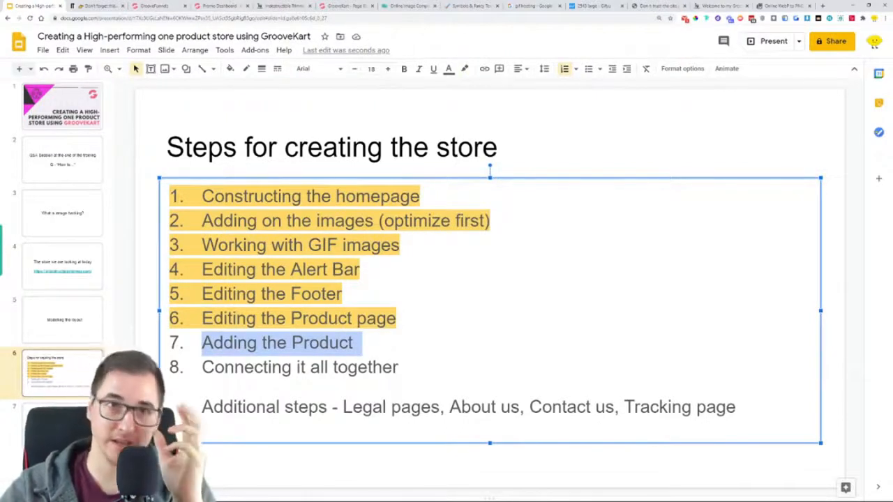
# Return to the GrooveKart builder, open the store's admin panel and go to the POD & DropShipping apps
pyautogui.click(347, 5)
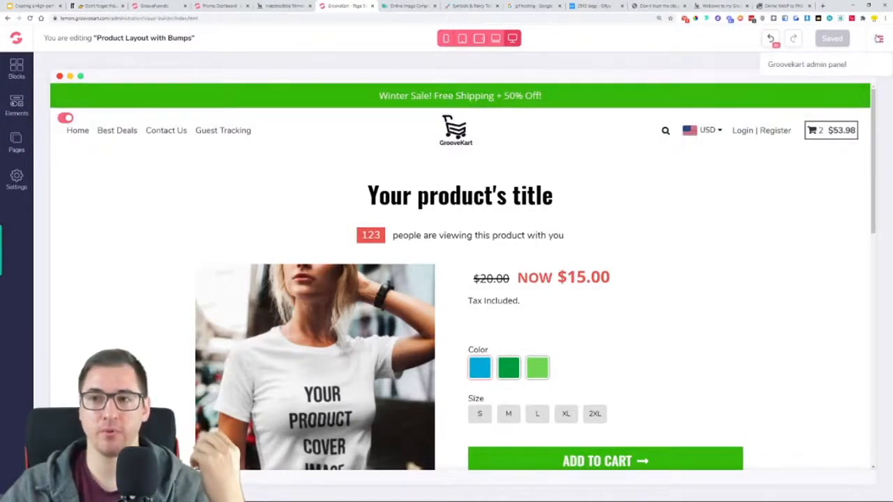
pyautogui.click(879, 40)
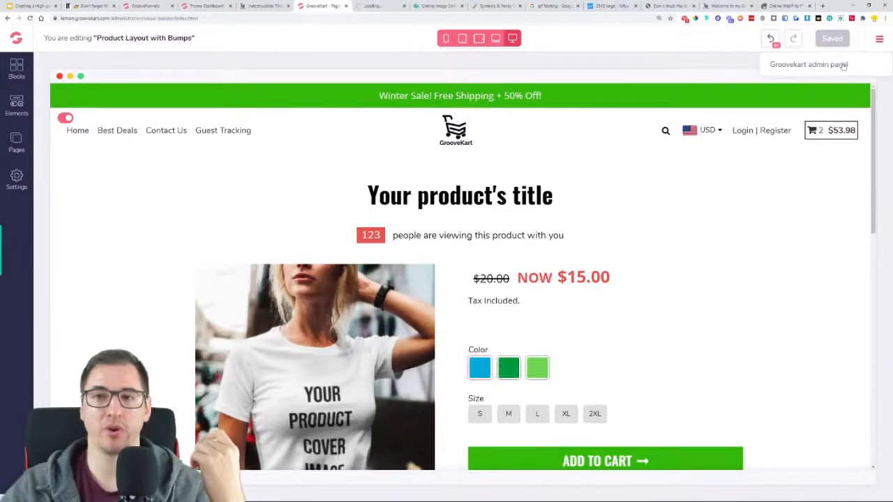
pyautogui.click(407, 9)
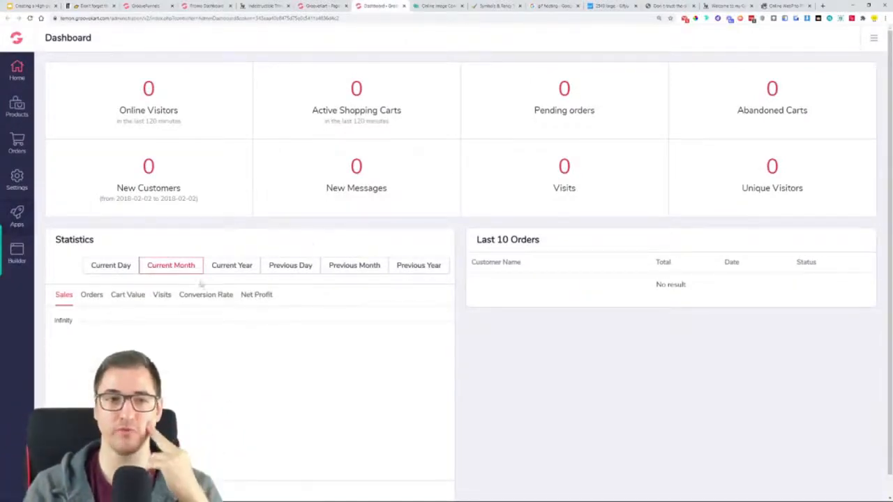
pyautogui.click(20, 116)
pyautogui.click(61, 153)
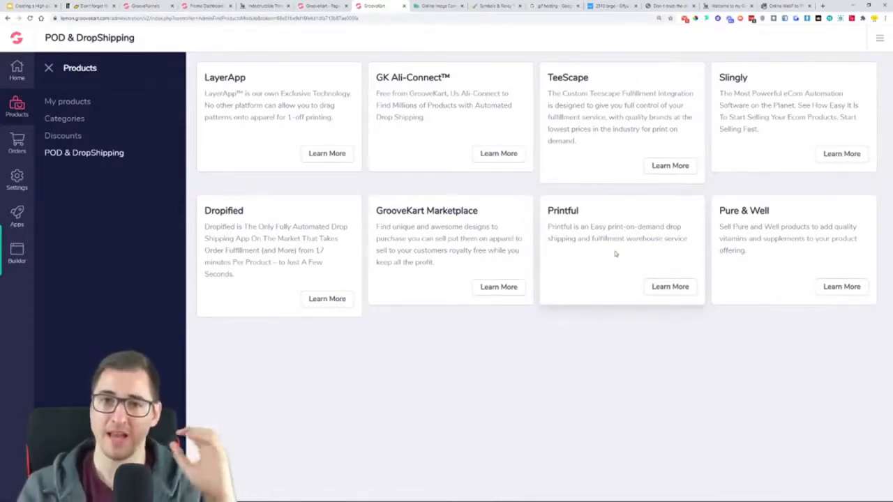
# Enable the GK Ali-Connect app and open its settings
pyautogui.click(497, 153)
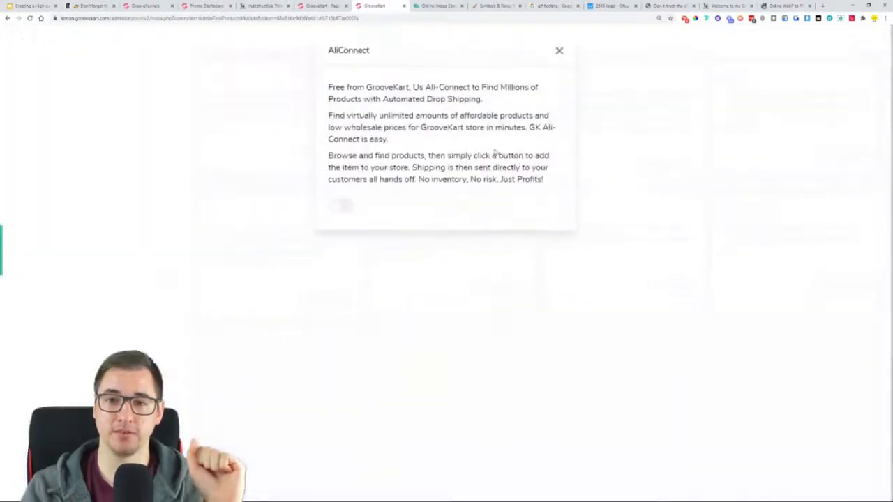
pyautogui.click(342, 212)
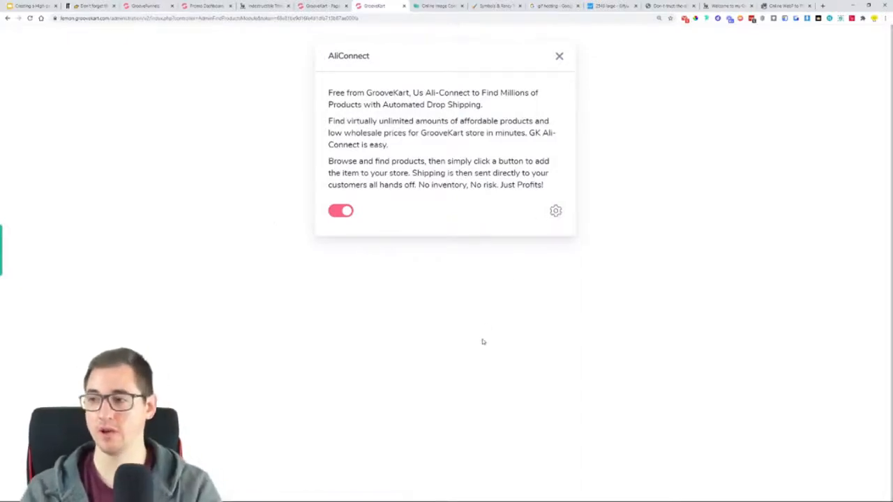
pyautogui.hotkey('ctrl', '+')
pyautogui.hotkey('ctrl', '+')
pyautogui.click(591, 275)
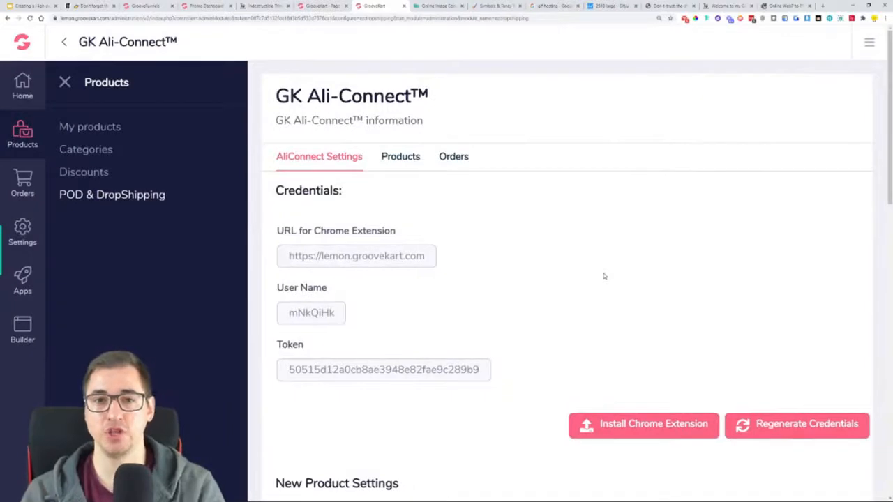
pyautogui.hotkey('ctrl', '-')
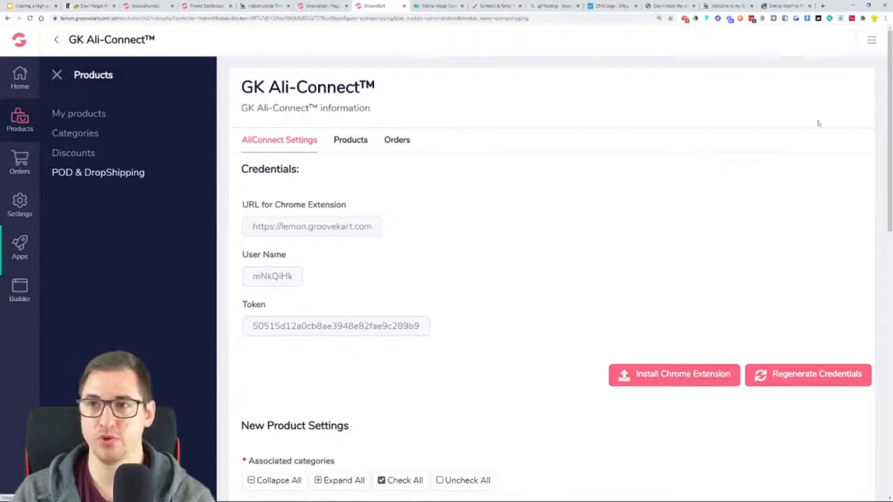
# Check the installed browser extensions and view the Chrome Web Store page of the AliExpress to GrooveKart importer
pyautogui.click(862, 20)
pyautogui.scroll(-3, 817, 119)
pyautogui.scroll(-2, 818, 134)
pyautogui.scroll(4, 819, 136)
pyautogui.scroll(2, 819, 138)
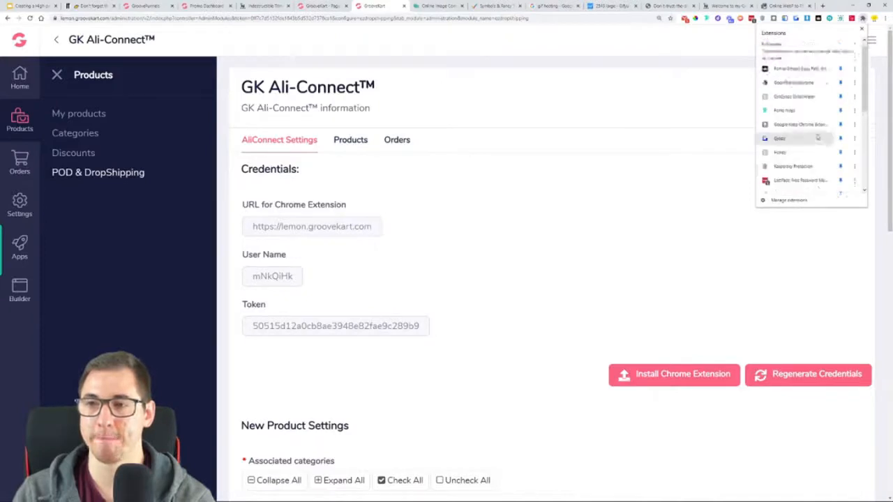
pyautogui.click(639, 259)
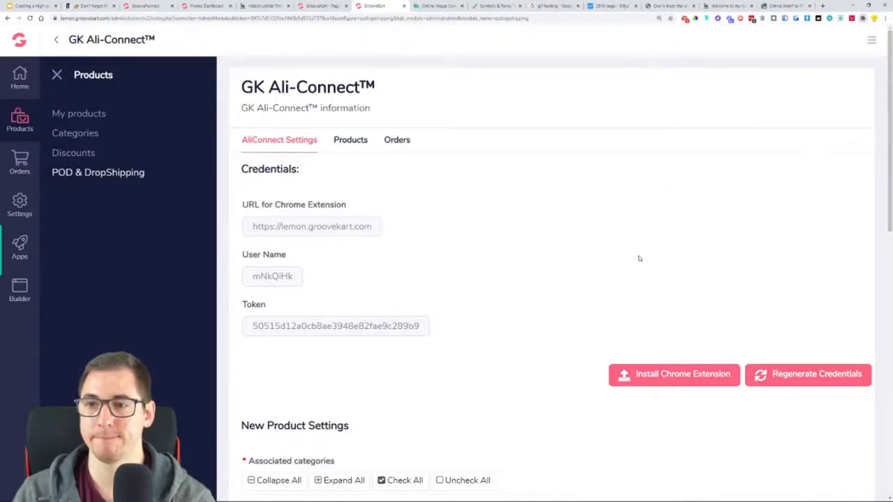
pyautogui.click(644, 377)
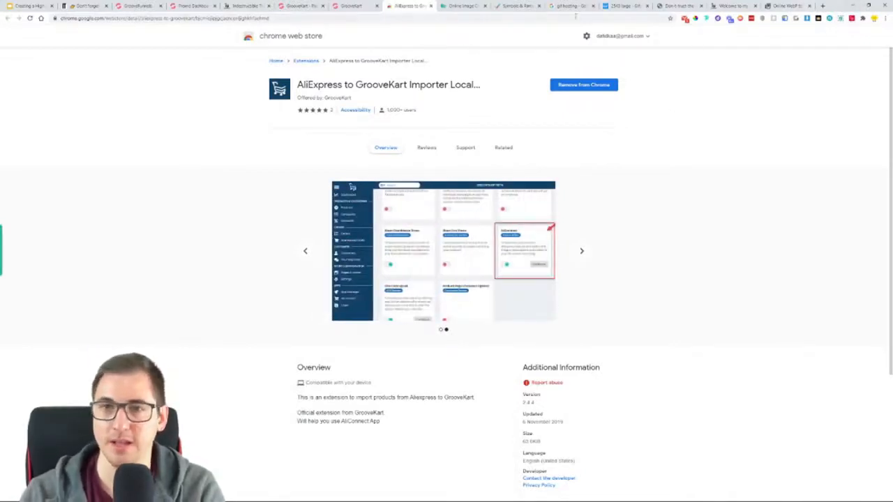
pyautogui.click(431, 6)
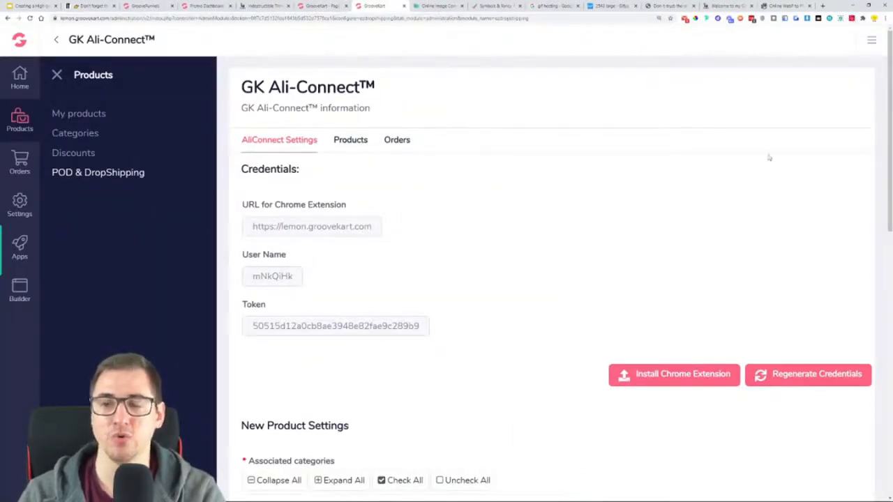
# Open aliexpress.com in a new tab, dismiss the coupon offer and open the AliConnect credentials setup
pyautogui.click(821, 5)
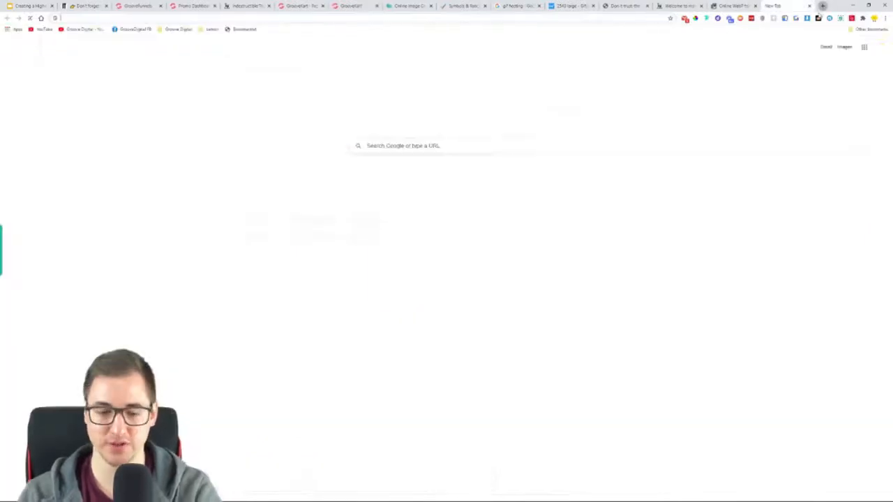
pyautogui.write('aliexpress')
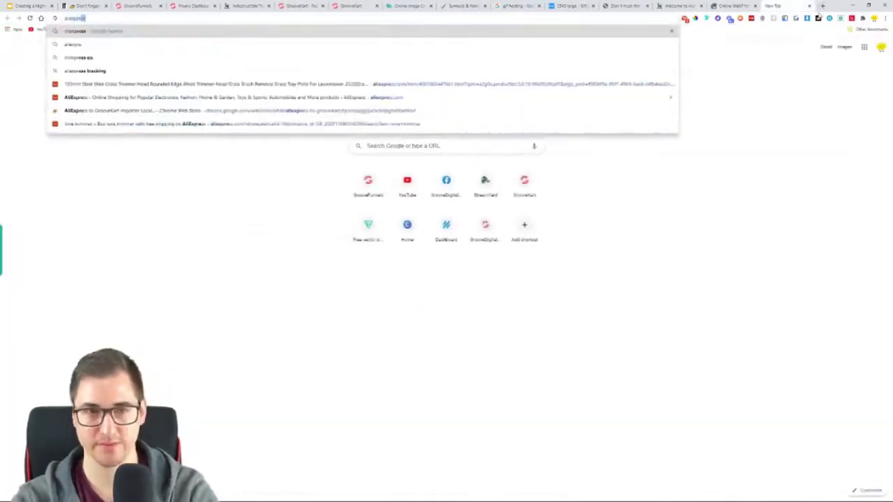
pyautogui.write('.com')
pyautogui.press('Return')
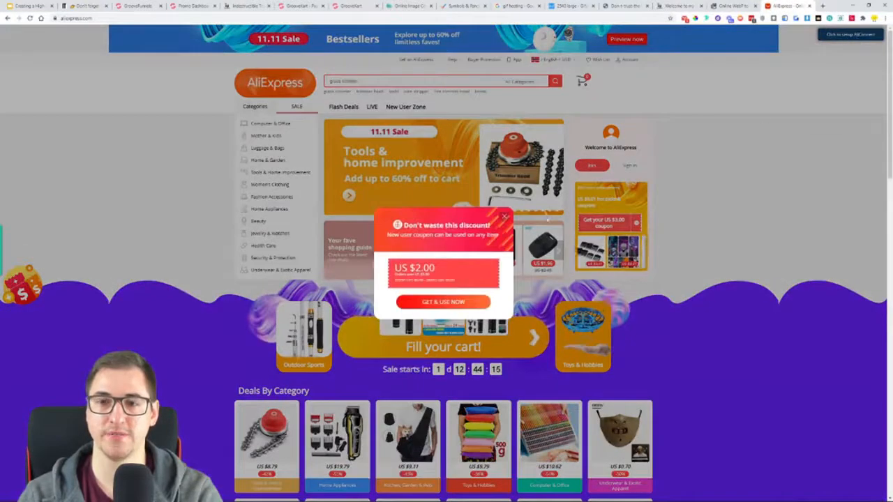
pyautogui.click(505, 218)
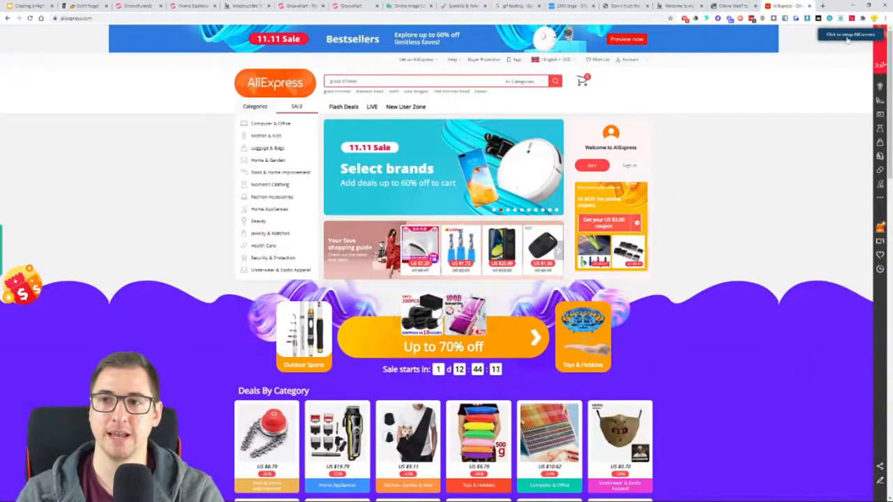
pyautogui.click(847, 38)
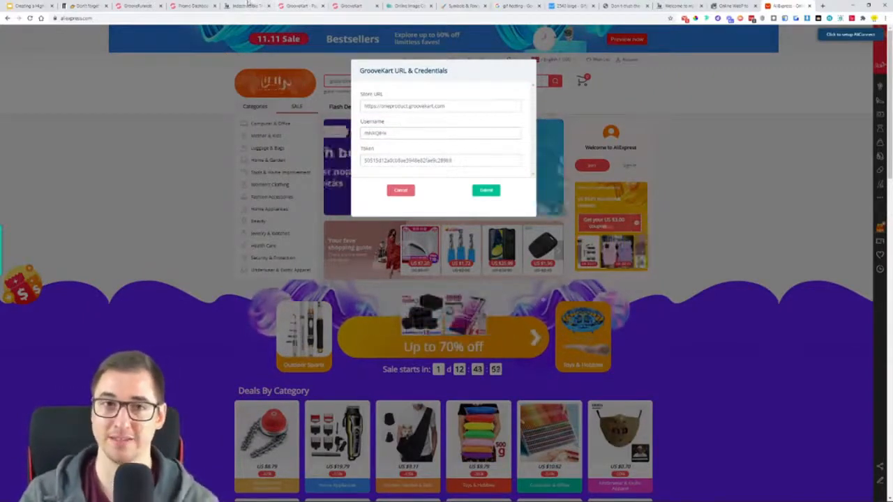
pyautogui.click(247, 5)
pyautogui.scroll(-3, 353, 223)
pyautogui.scroll(2, 353, 224)
pyautogui.scroll(2, 389, 468)
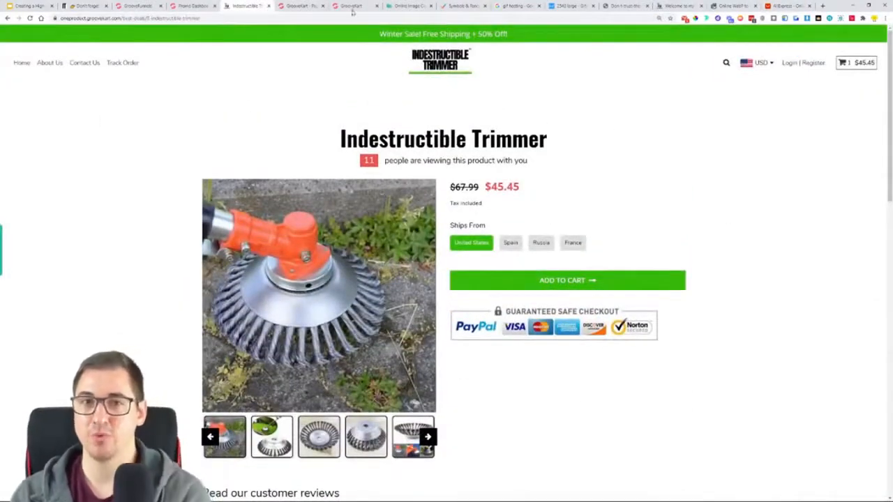
pyautogui.click(299, 6)
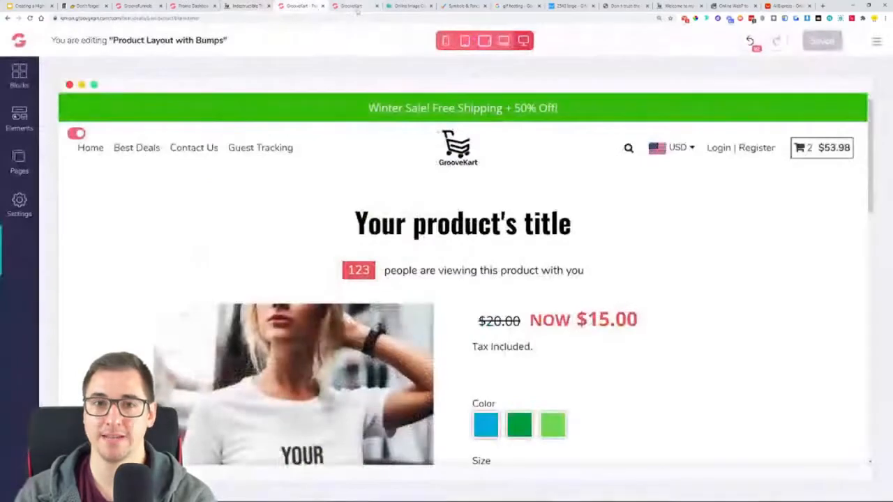
pyautogui.click(355, 6)
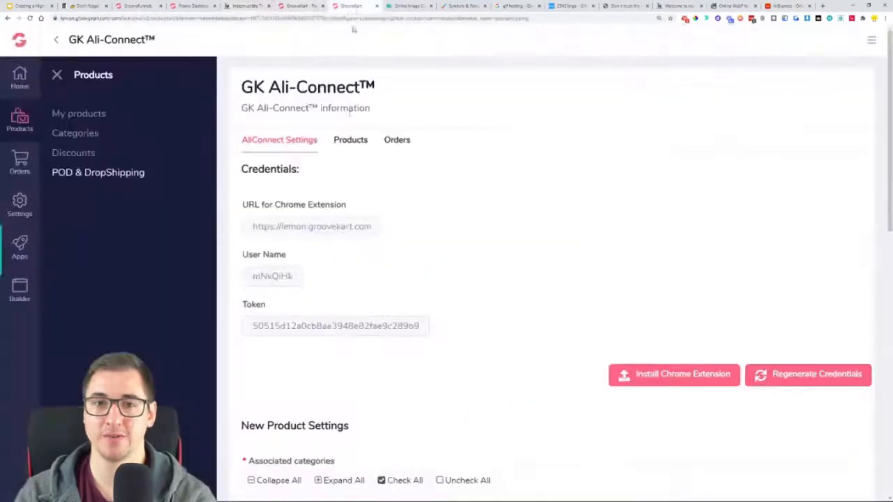
pyautogui.tripleClick(287, 229)
pyautogui.rightClick(288, 229)
pyautogui.click(299, 234)
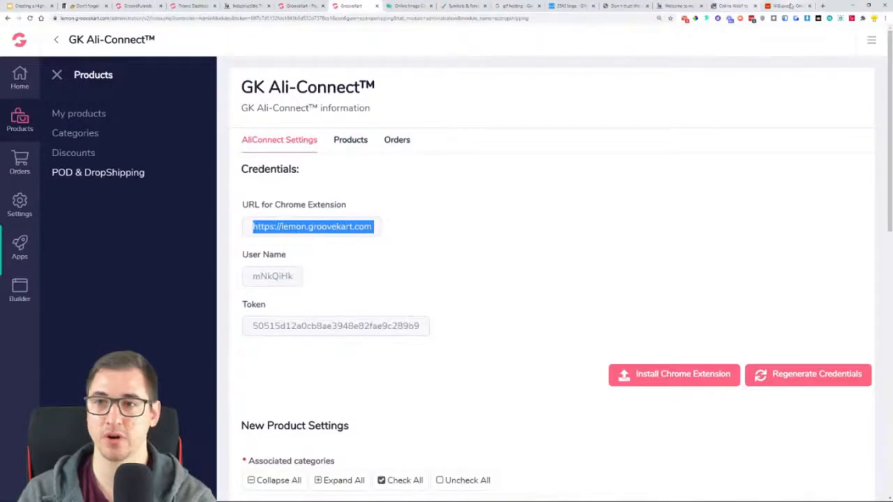
pyautogui.click(788, 6)
pyautogui.click(443, 106)
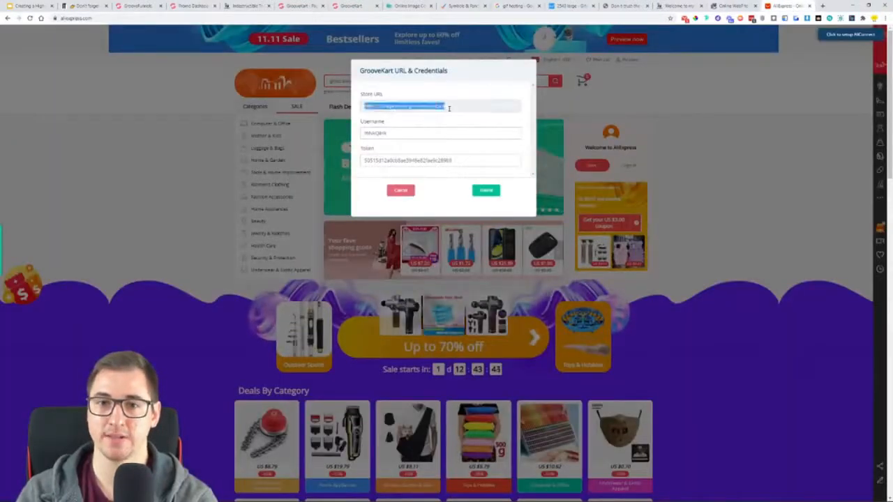
pyautogui.rightClick(455, 104)
pyautogui.click(479, 156)
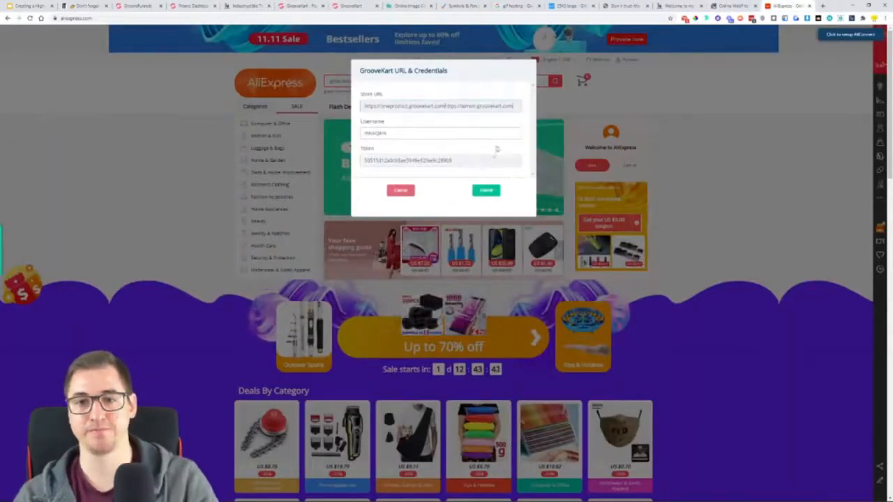
pyautogui.hotkey('ctrl', 'a')
pyautogui.hotkey('ctrl', 'v')
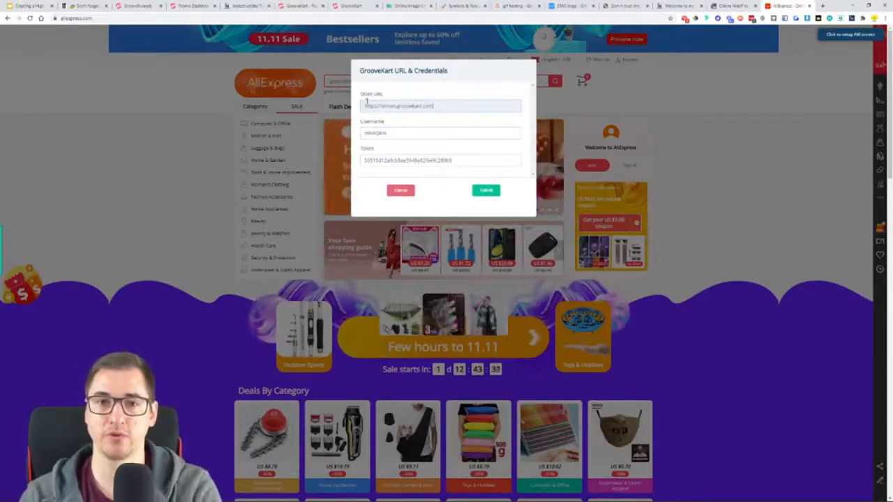
# Copy the user name from GrooveKart's GK Ali-Connect settings into the Username field of the AliExpress credentials dialog
pyautogui.click(352, 6)
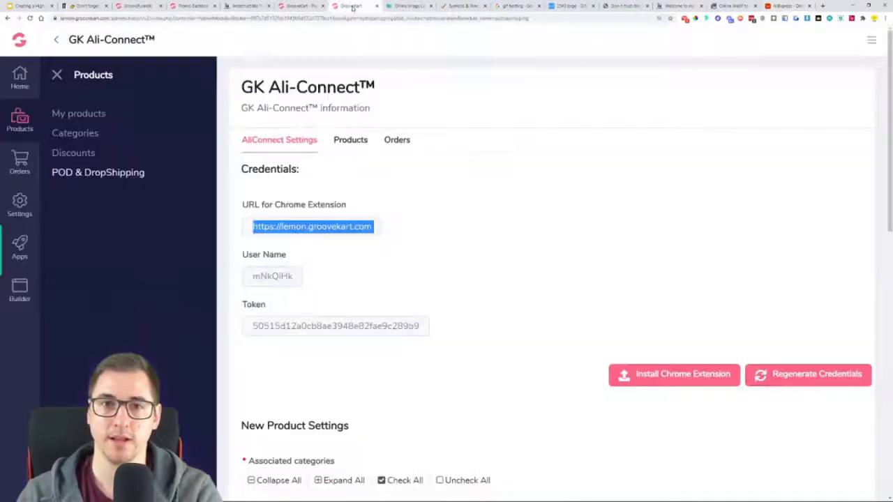
pyautogui.click(274, 277)
pyautogui.rightClick(247, 280)
pyautogui.click(262, 288)
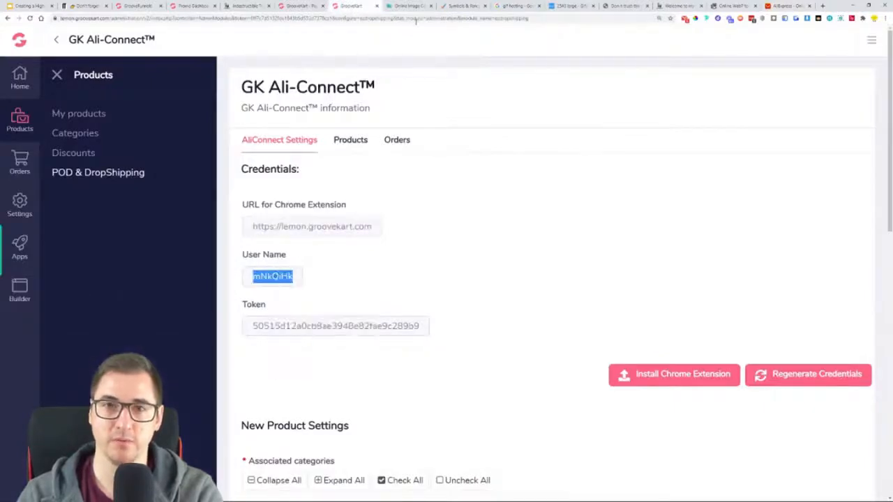
pyautogui.click(782, 7)
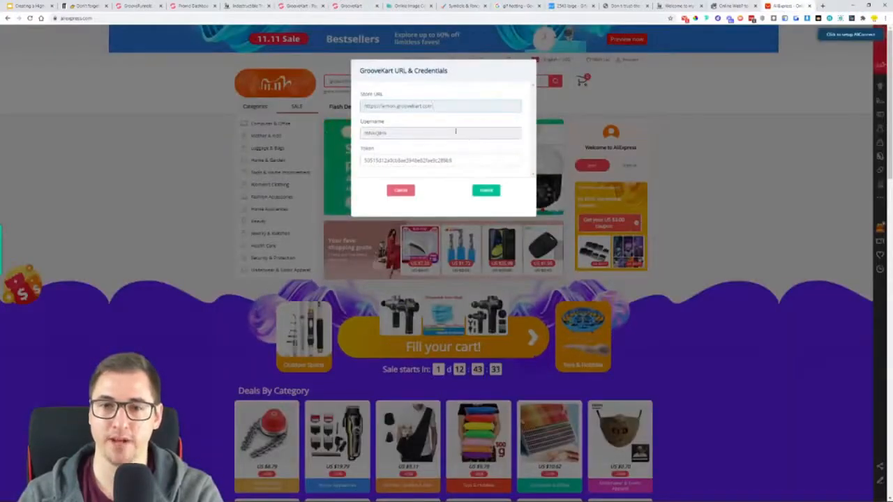
pyautogui.doubleClick(456, 132)
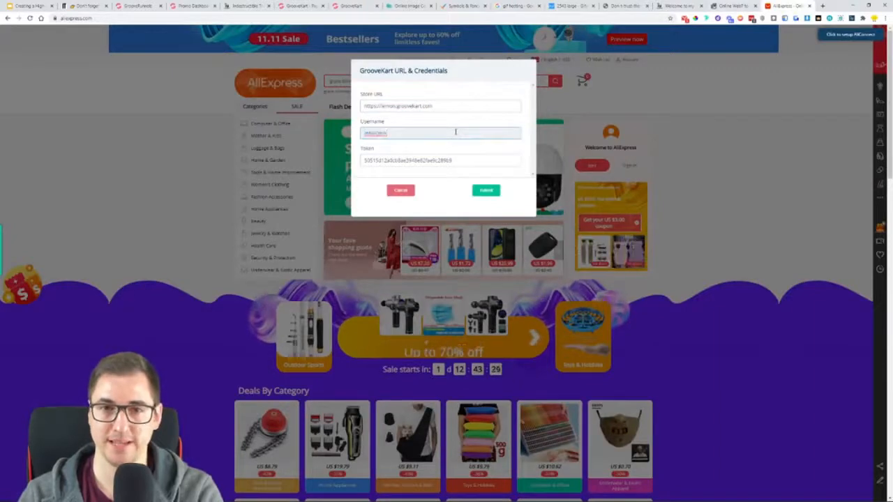
# Copy the token from the GK Ali-Connect settings into the Token field on AliExpress and submit the GrooveKart credentials
pyautogui.click(352, 5)
pyautogui.doubleClick(315, 324)
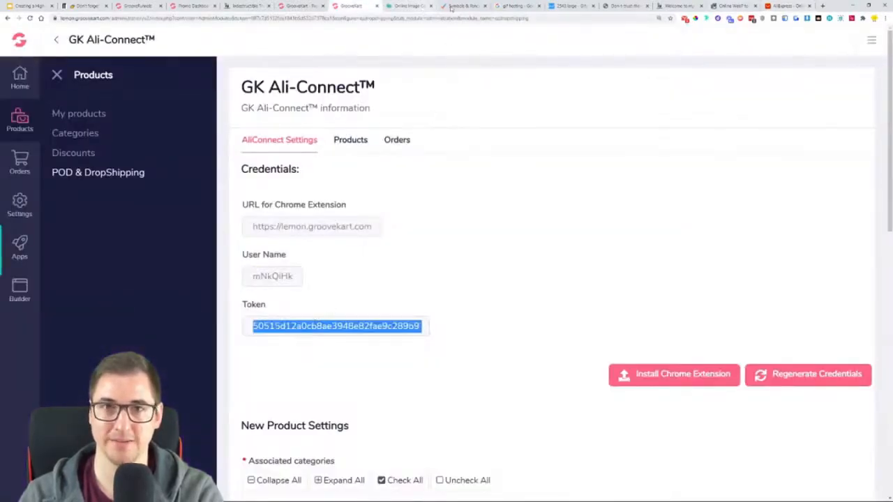
pyautogui.click(410, 6)
pyautogui.click(770, 6)
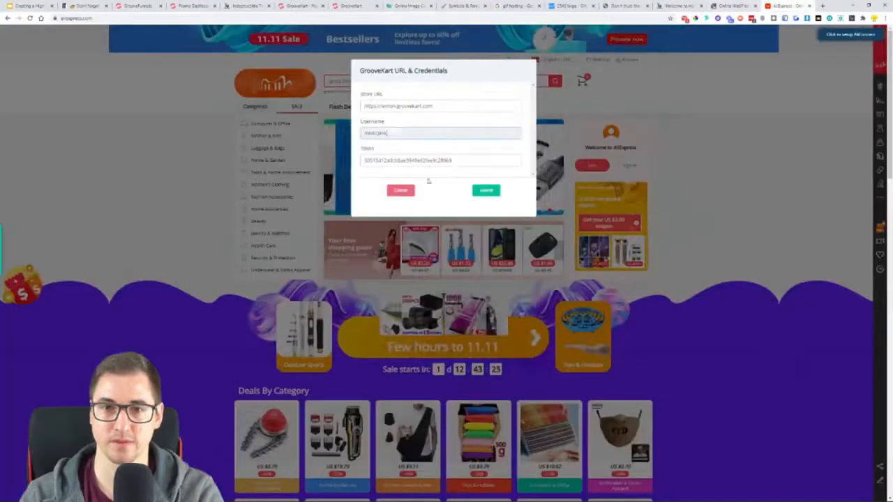
pyautogui.doubleClick(434, 160)
pyautogui.hotkey('ctrl', 'v')
pyautogui.click(486, 190)
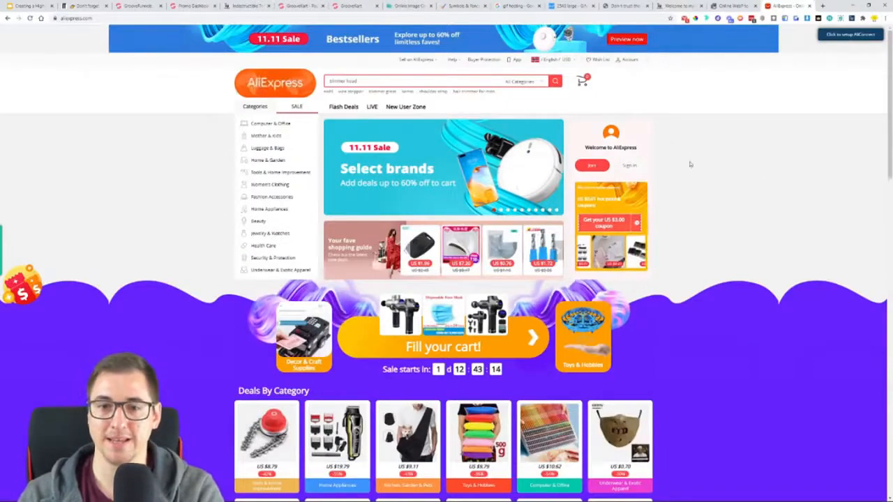
# Sign in to AliExpress with the account saved in the browser and accept automatic sign-in across devices
pyautogui.hotkey('ctrl', '+')
pyautogui.hotkey('ctrl', '+')
pyautogui.hotkey('ctrl', '+')
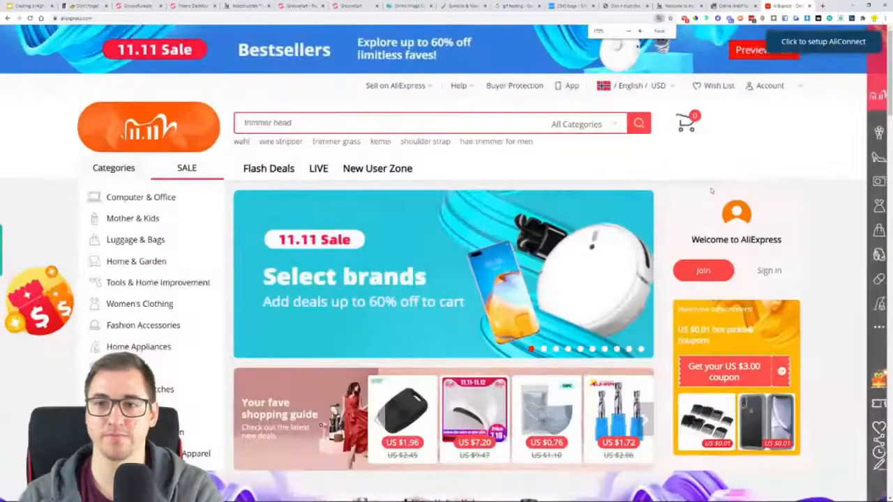
pyautogui.moveTo(797, 83)
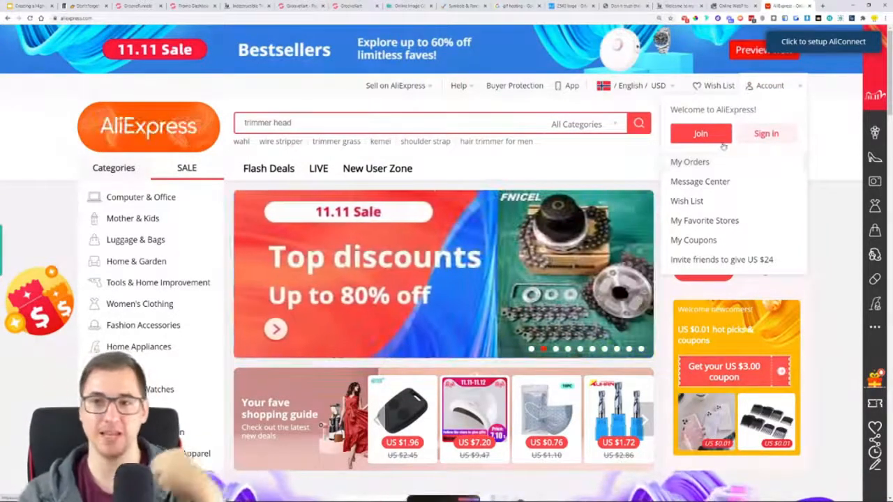
pyautogui.click(767, 137)
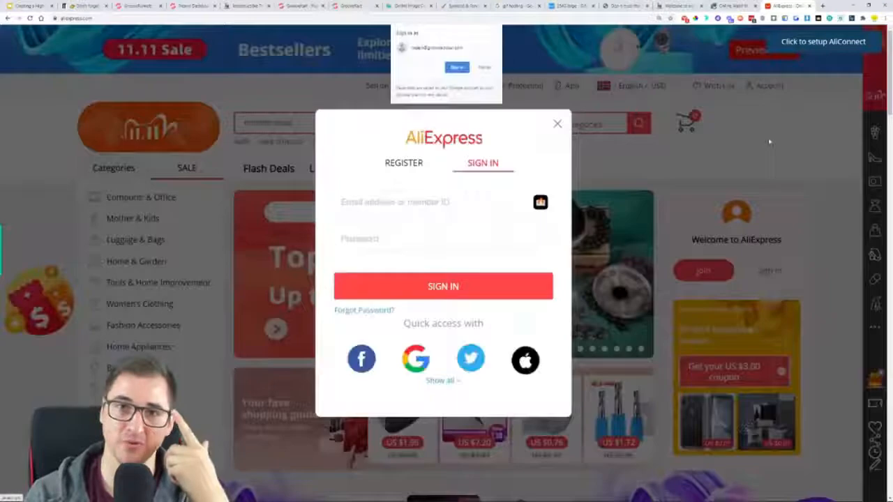
pyautogui.click(457, 67)
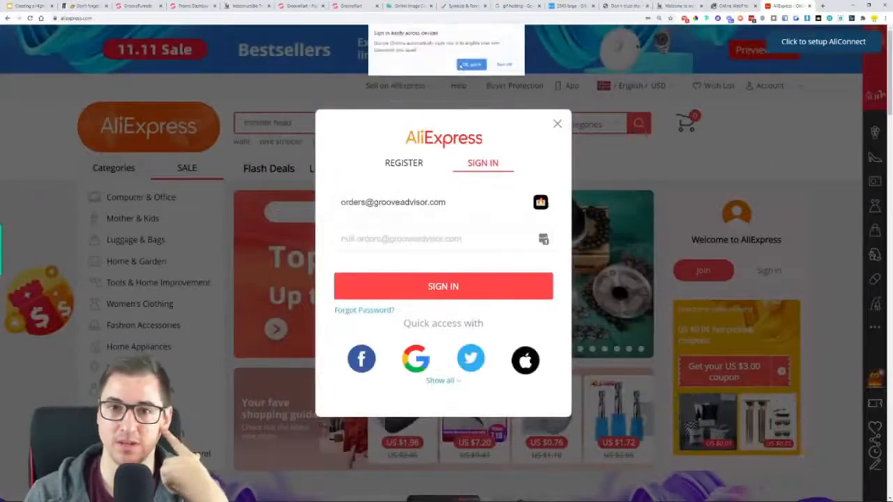
pyautogui.click(471, 64)
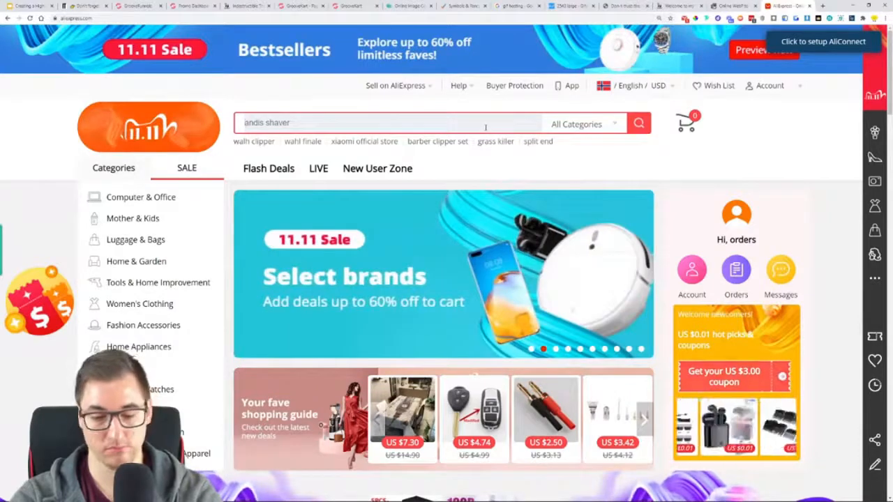
# Search AliExpress for "steel grass trimmer" and look over the first results
pyautogui.click(485, 127)
pyautogui.write('steel gra')
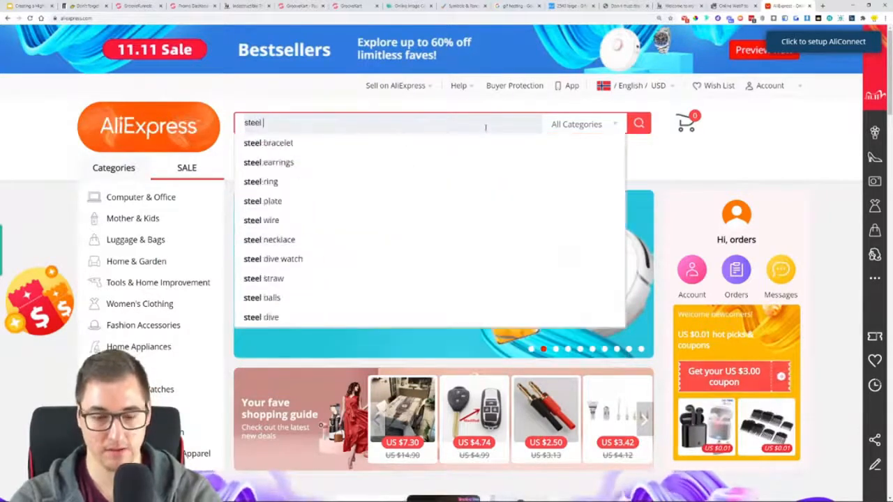
pyautogui.write('ss trimmer')
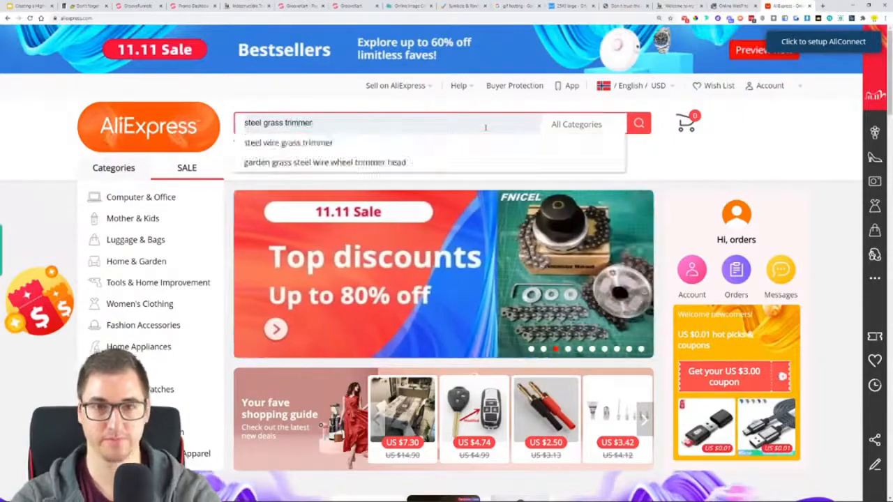
pyautogui.press('Return')
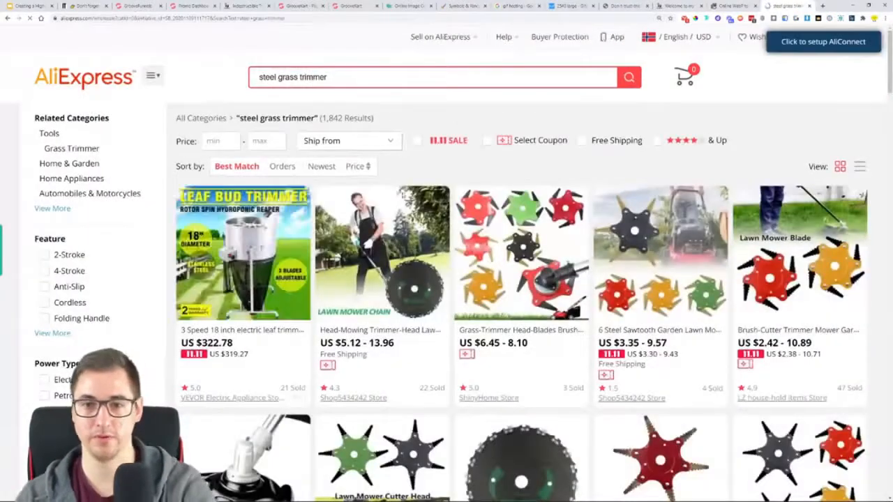
pyautogui.scroll(-3, 481, 202)
pyautogui.scroll(3, 490, 208)
# Change the product search to "wire grass trimmer"
pyautogui.moveTo(277, 77); pyautogui.dragTo(235, 84)
pyautogui.write('wire')
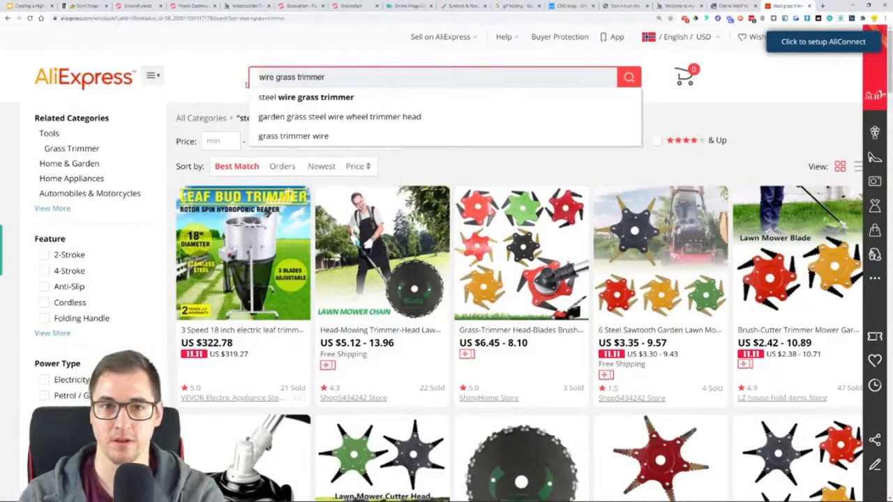
pyautogui.press('Return')
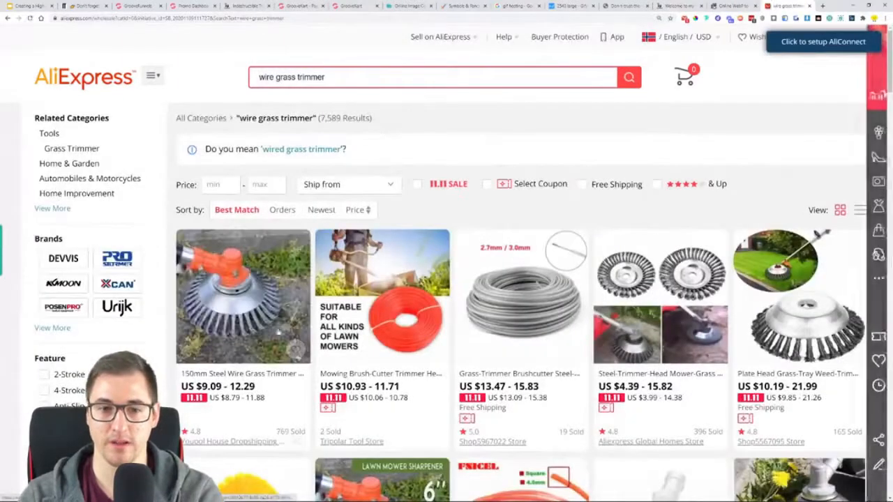
# Examine the wire grass trimmer listings, comparing their sold quantities, ratings and prices, including the 150mm steel wire trimmer's price range
pyautogui.scroll(-2, 271, 286)
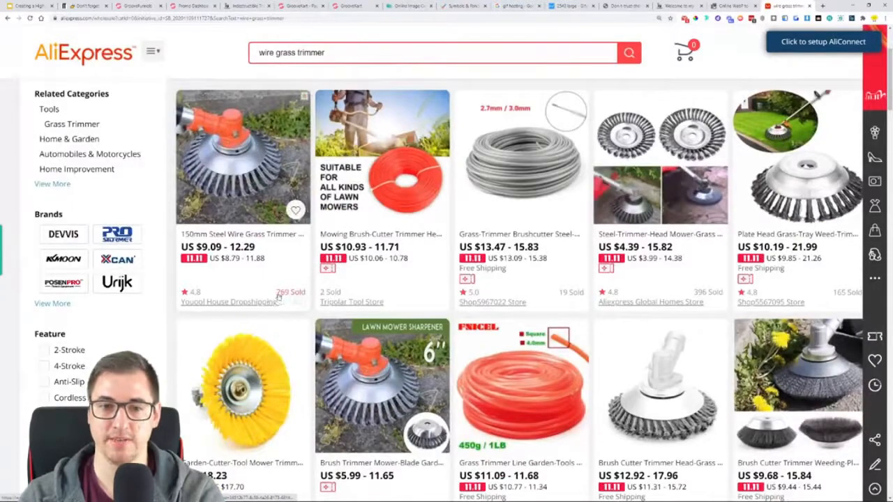
pyautogui.scroll(-3, 839, 296)
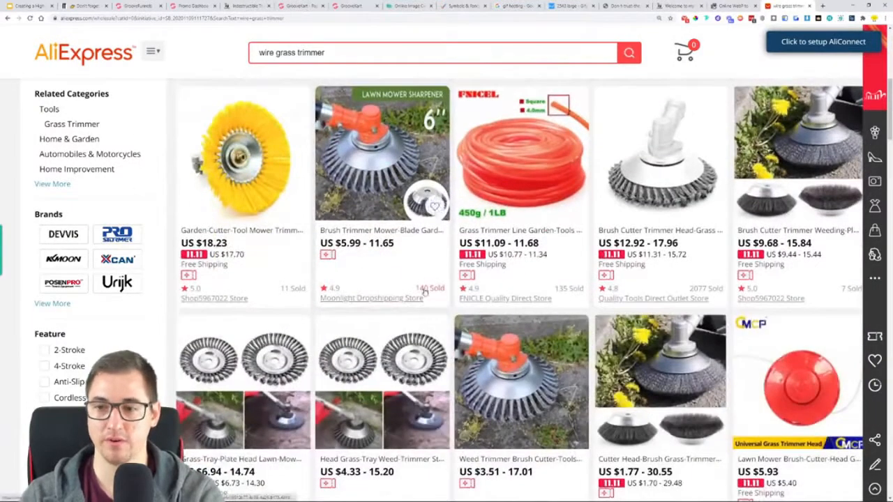
pyautogui.scroll(-2, 425, 291)
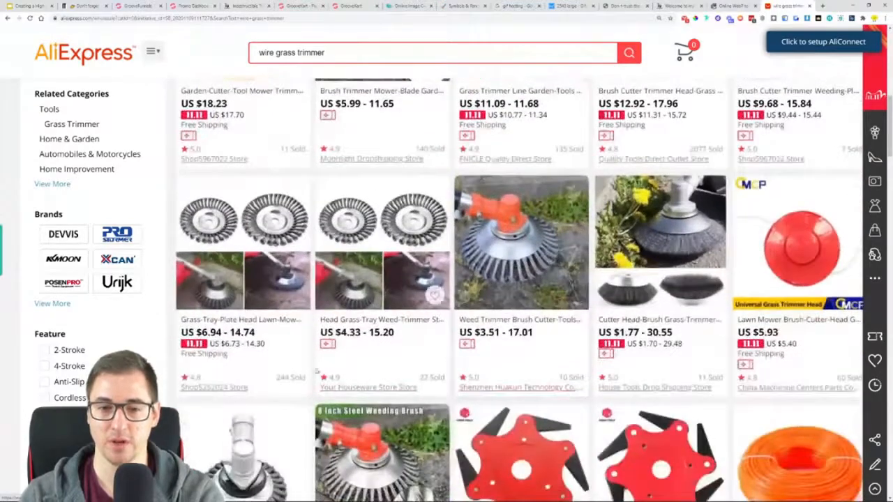
pyautogui.scroll(-2, 290, 377)
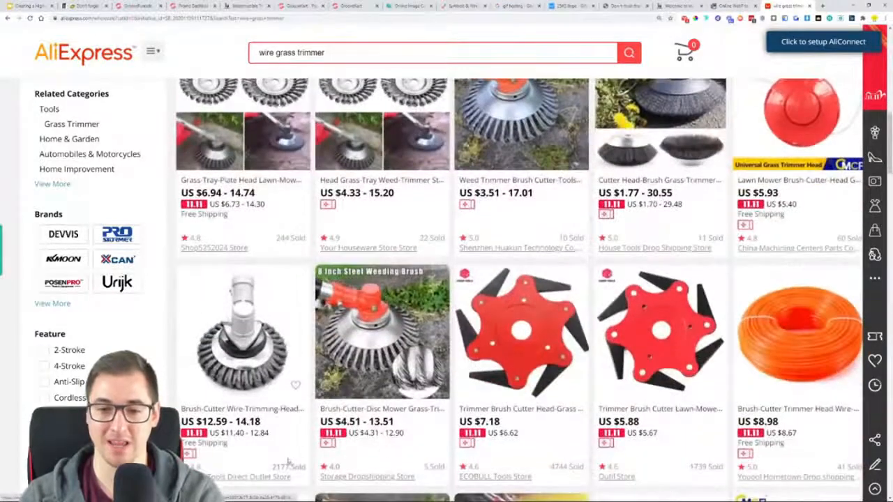
pyautogui.scroll(-1, 298, 437)
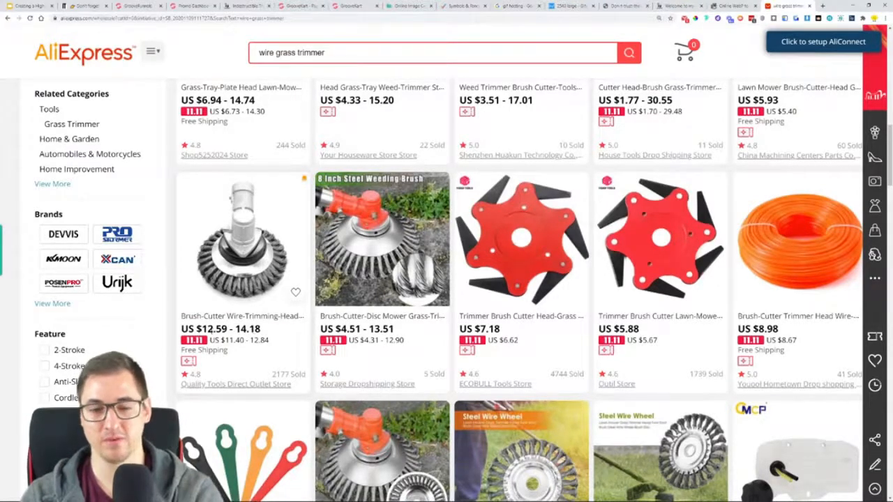
pyautogui.scroll(-2, 256, 325)
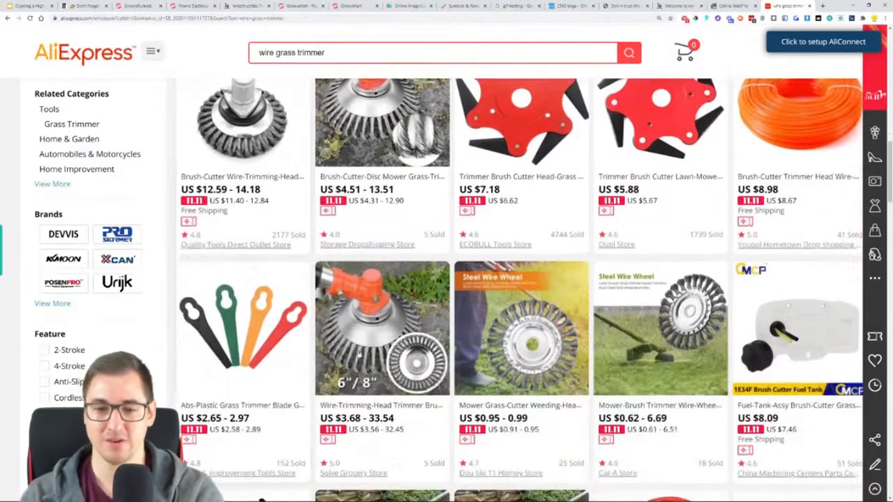
pyautogui.scroll(-4, 447, 342)
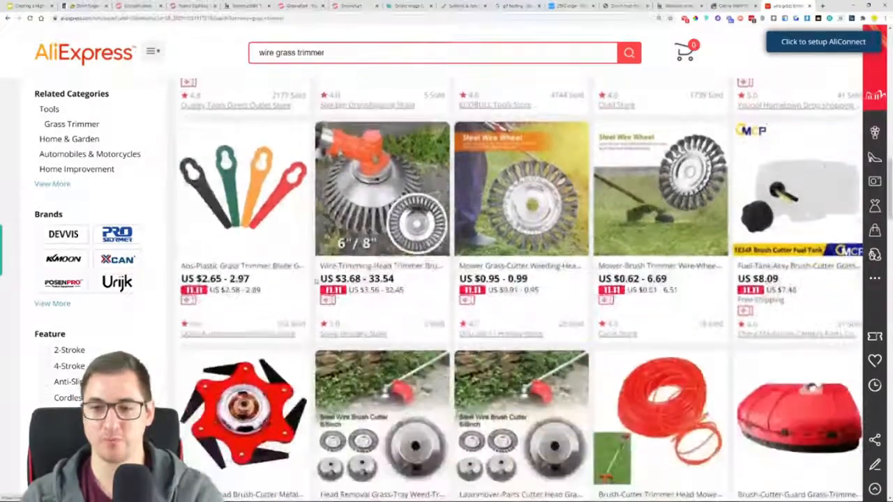
pyautogui.scroll(-2, 300, 277)
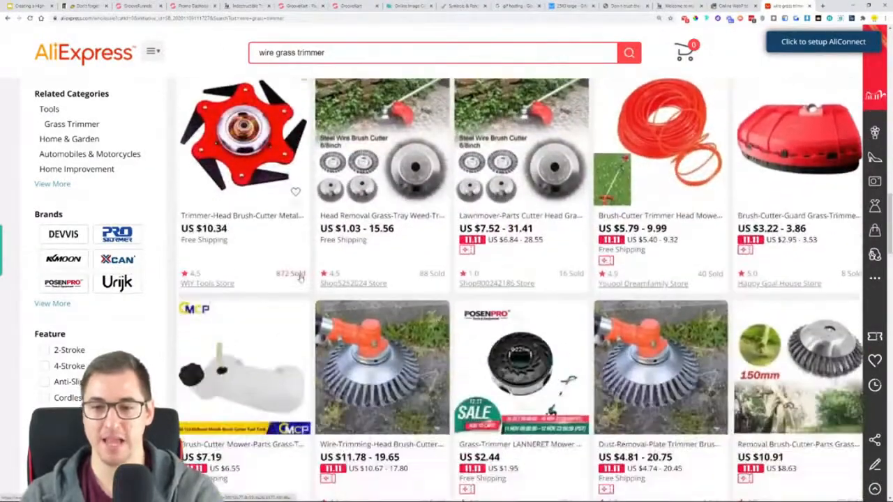
pyautogui.scroll(10, 300, 278)
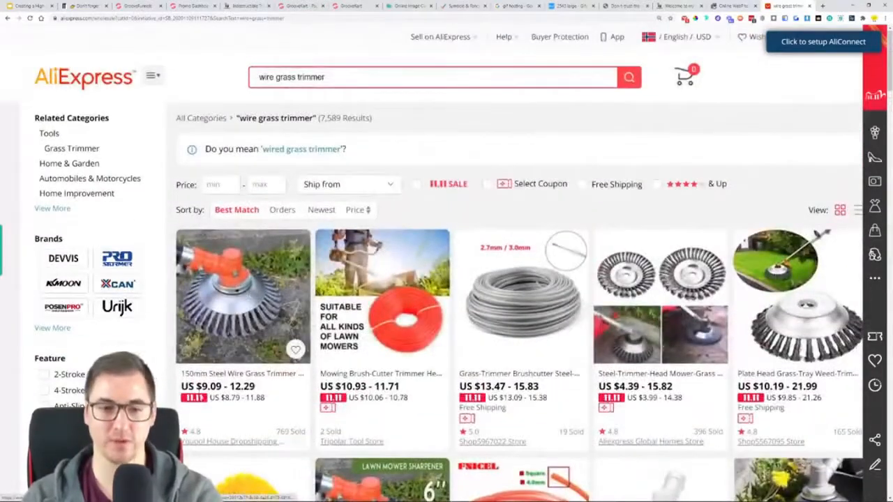
pyautogui.moveTo(197, 386); pyautogui.dragTo(257, 388)
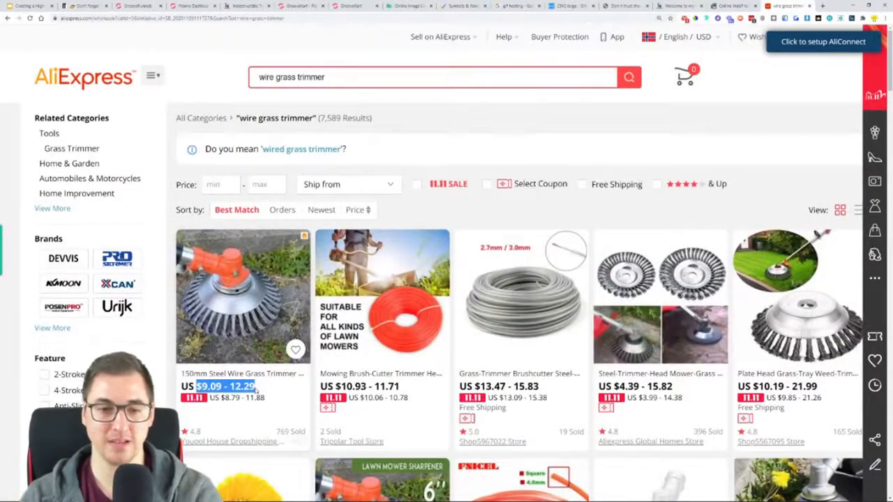
# Open the 150mm Steel Wire Grass Trimmer listing, dismiss the coupon offer and start adding the product to GrooveKart
pyautogui.click(244, 286)
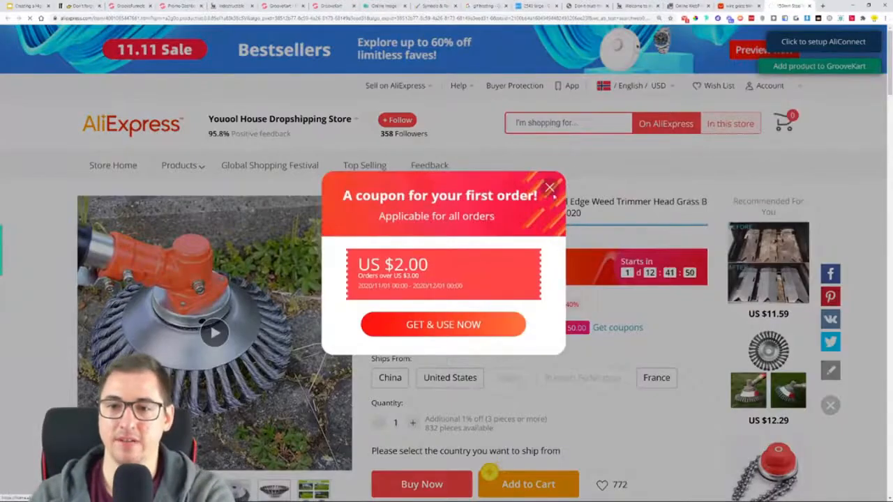
pyautogui.click(551, 188)
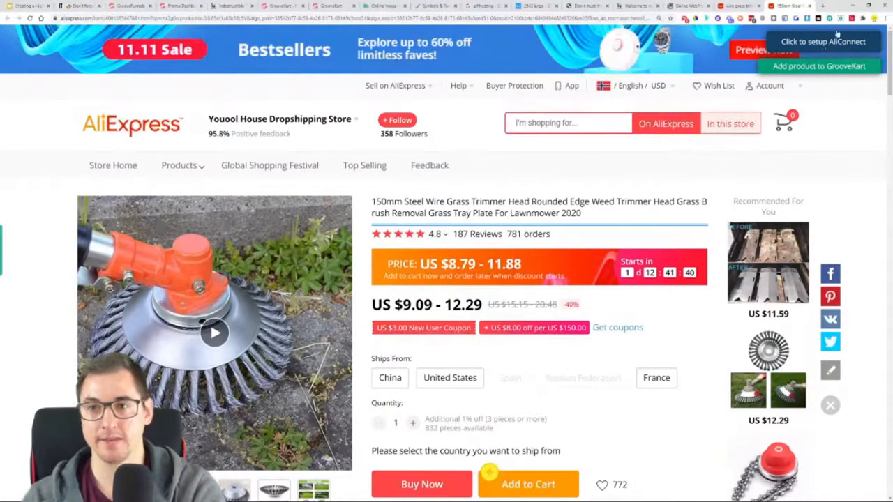
pyautogui.click(828, 68)
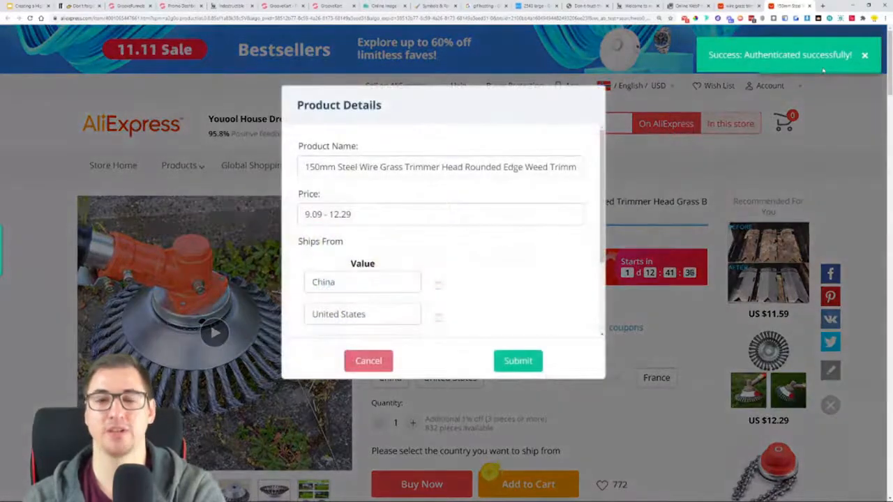
# Replace the product name in the GrooveKart product details with "Indestructible Trimmer"
pyautogui.doubleClick(368, 167)
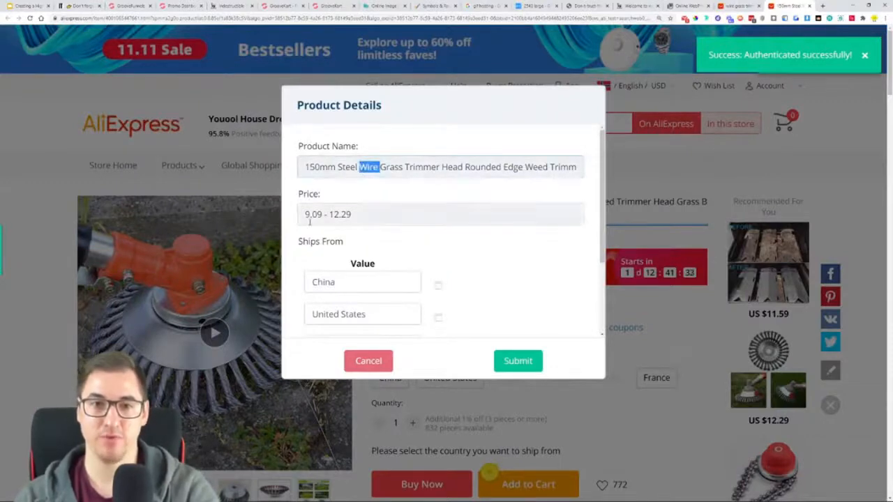
pyautogui.moveTo(301, 168); pyautogui.dragTo(703, 185)
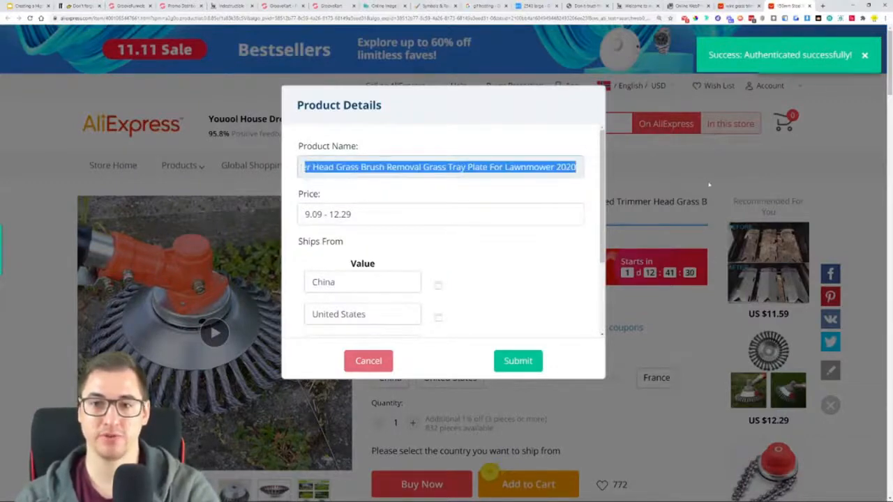
pyautogui.write('In')
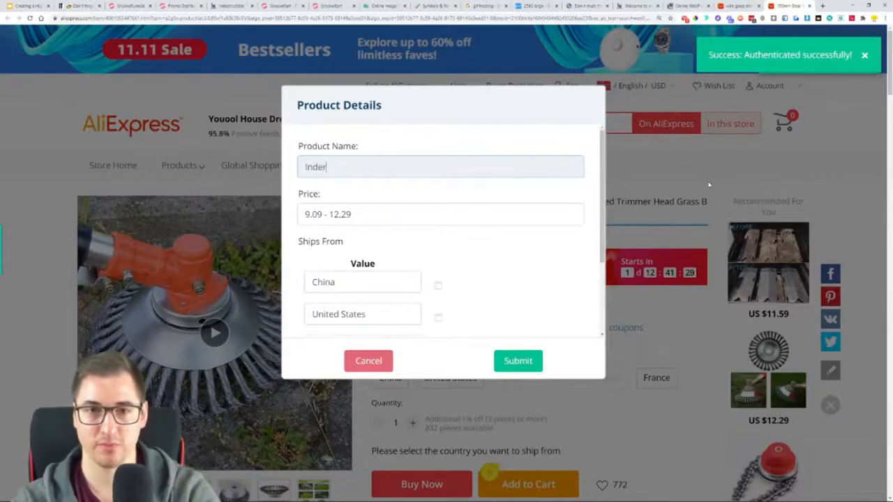
pyautogui.write('destructible')
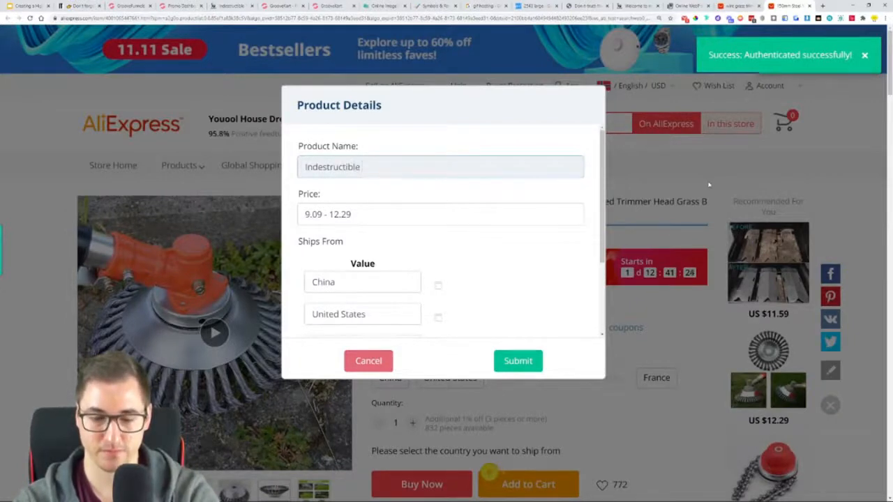
pyautogui.write(' Trimmer')
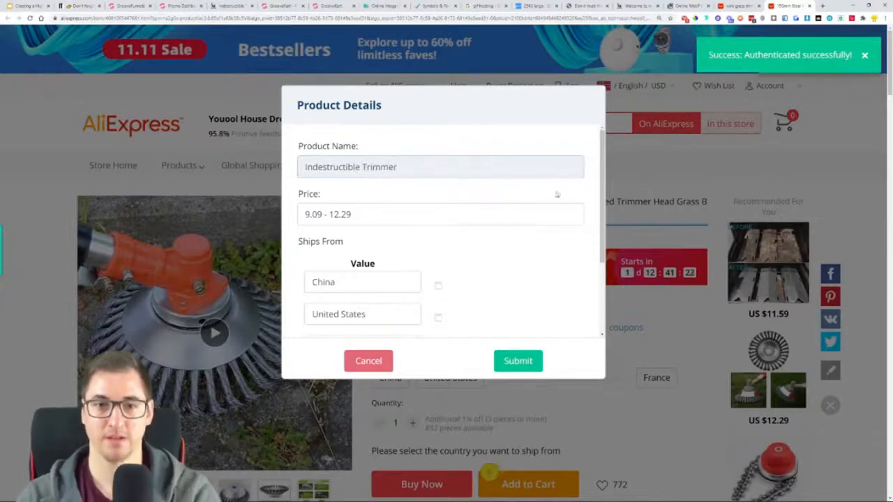
# Remove China from the product's Ships From values
pyautogui.scroll(-2, 522, 230)
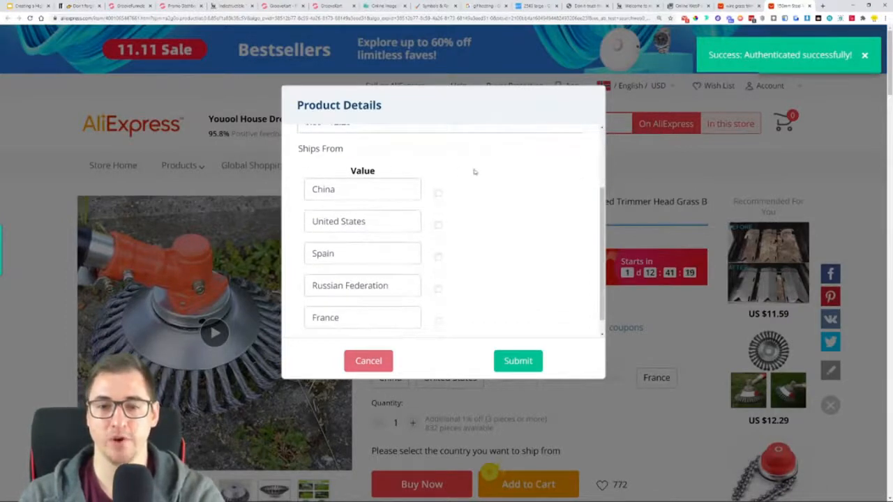
pyautogui.scroll(-1, 340, 216)
pyautogui.scroll(-1, 341, 217)
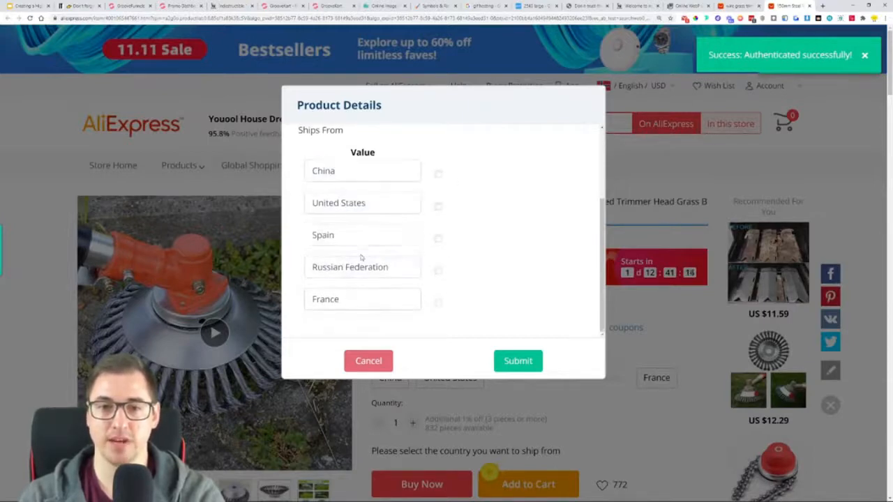
pyautogui.click(438, 178)
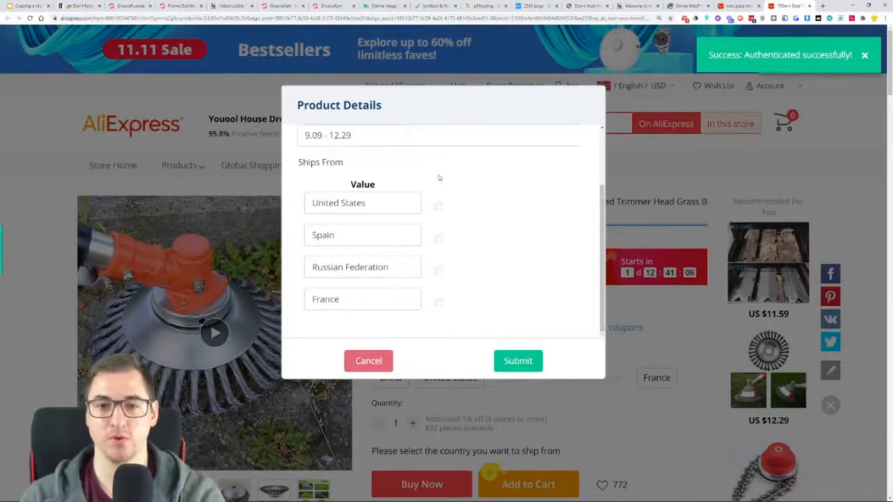
# Shorten the "Russian Federation" Ships From value to "Russia" and submit the product details
pyautogui.moveTo(400, 267); pyautogui.dragTo(337, 267)
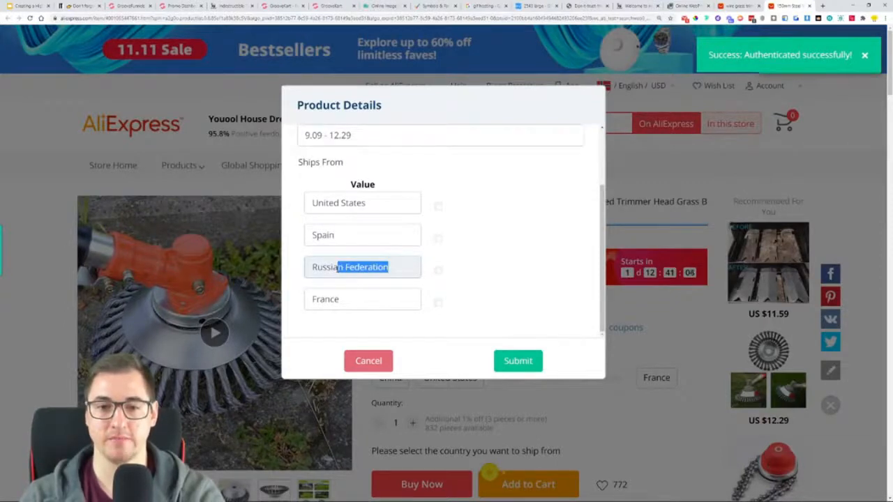
pyautogui.press('BackSpace')
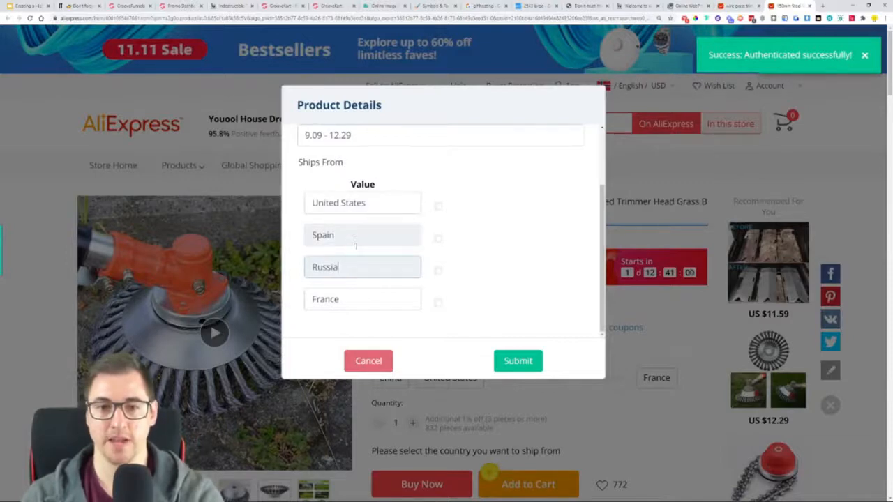
pyautogui.scroll(1, 562, 311)
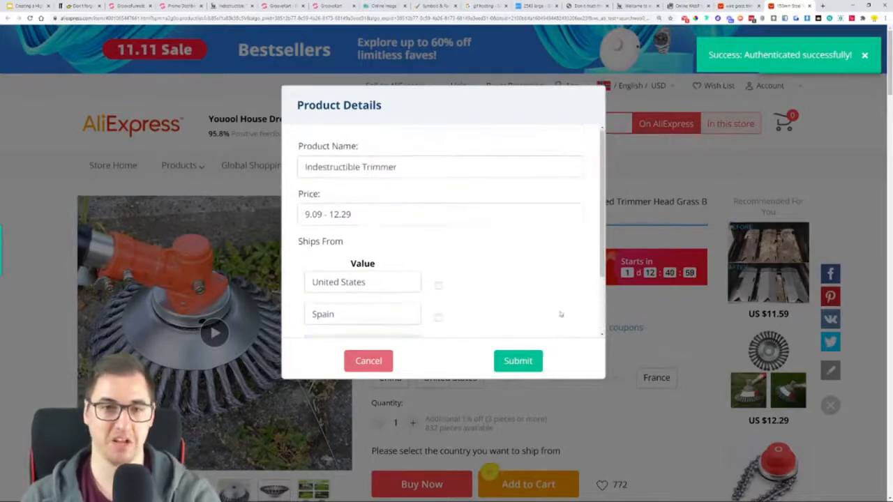
pyautogui.click(524, 361)
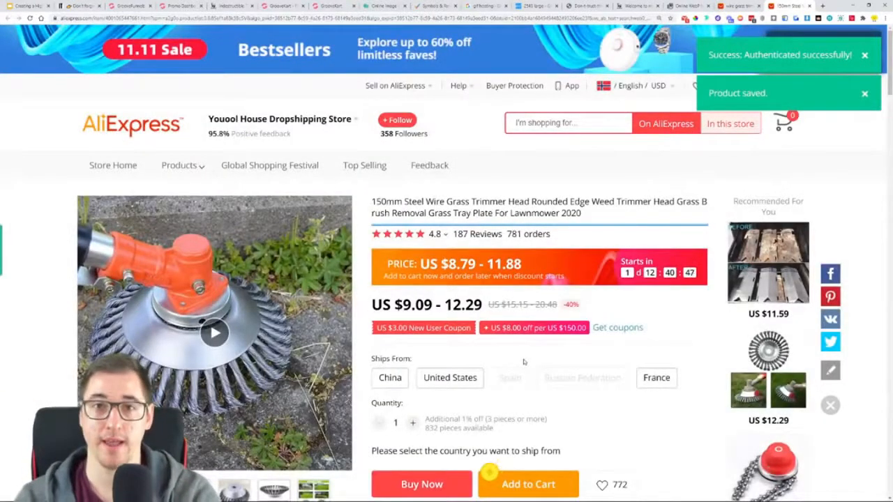
# Switch to GK Ali-Connect in GrooveKart and add the imported Indestructible Trimmer to the store
pyautogui.click(331, 6)
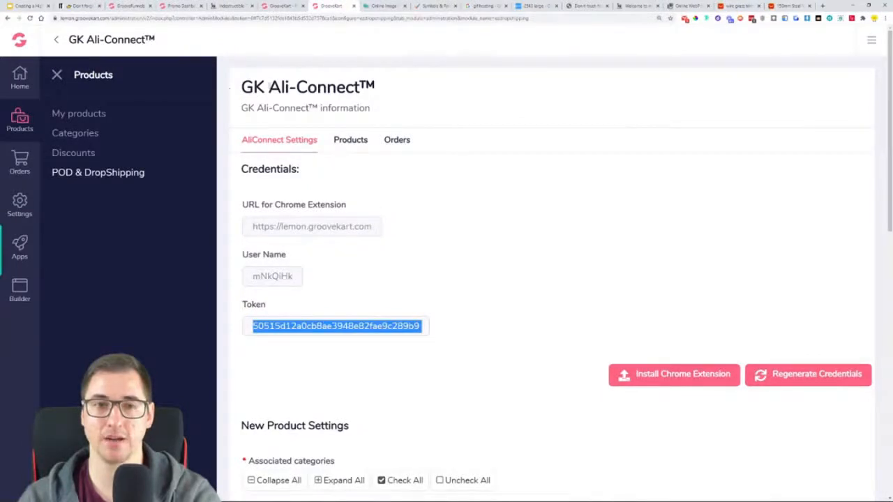
pyautogui.click(57, 75)
pyautogui.hotkey('ctrl', '-')
pyautogui.hotkey('ctrl', '+')
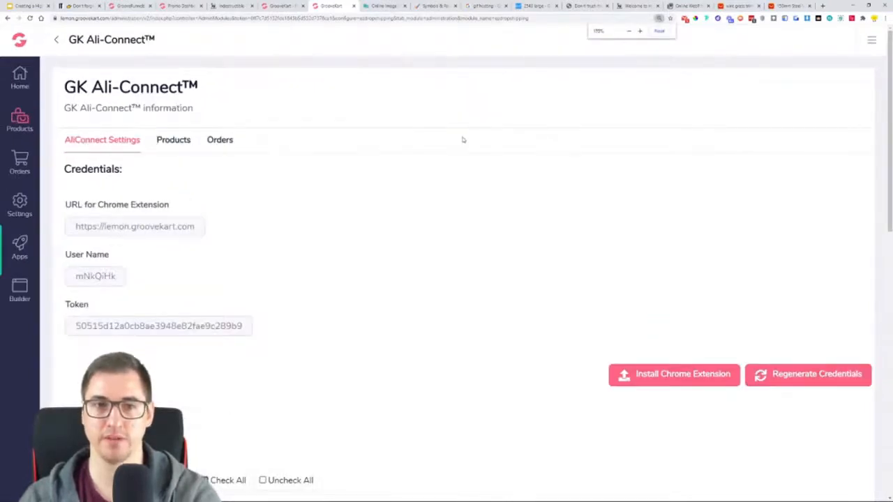
pyautogui.hotkey('ctrl', '+')
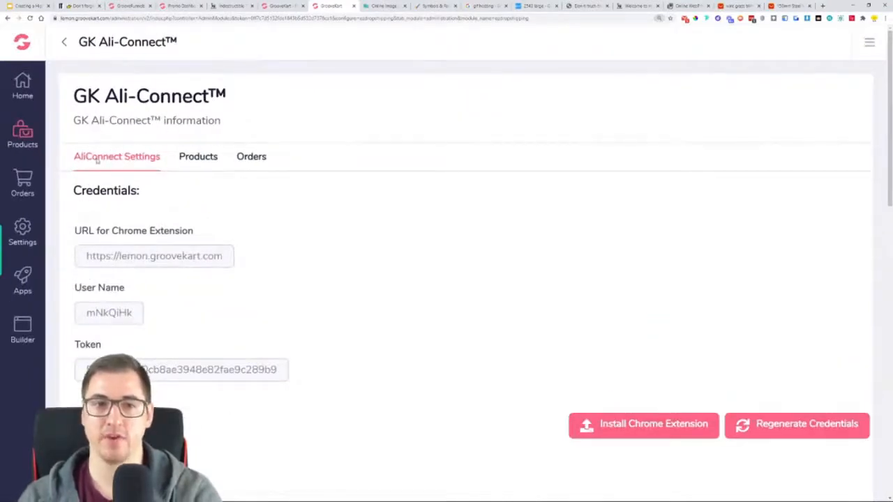
pyautogui.click(207, 160)
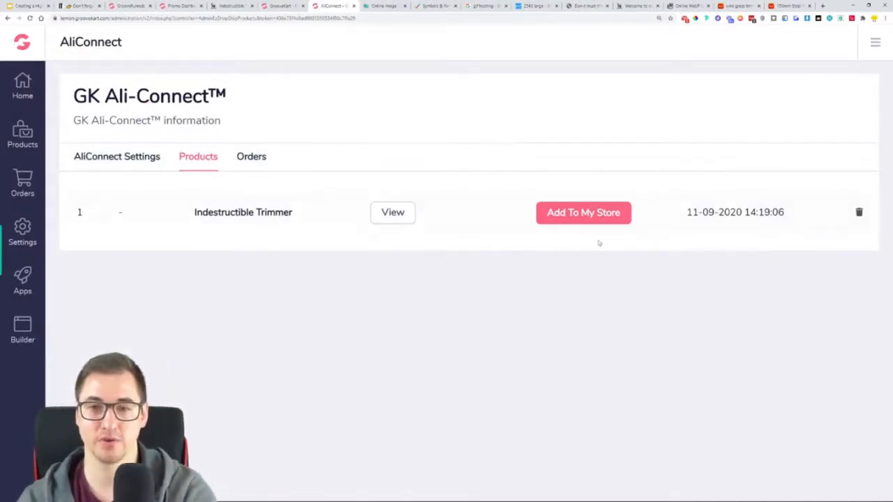
pyautogui.click(582, 218)
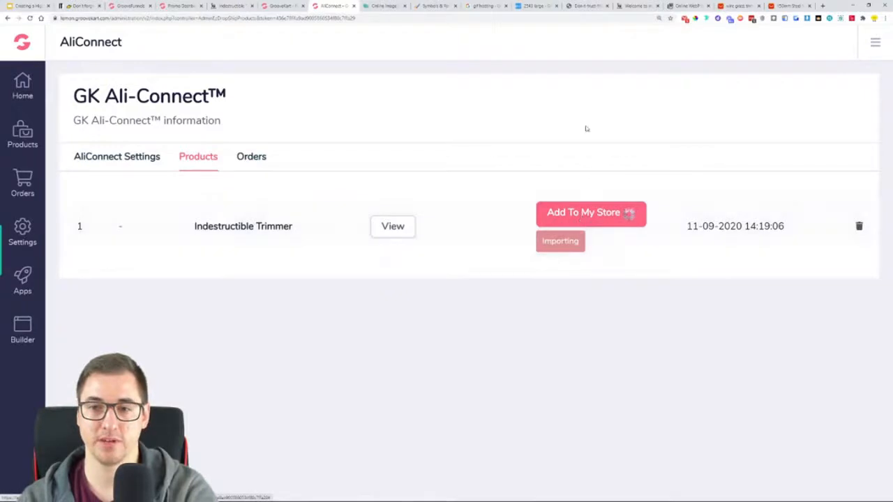
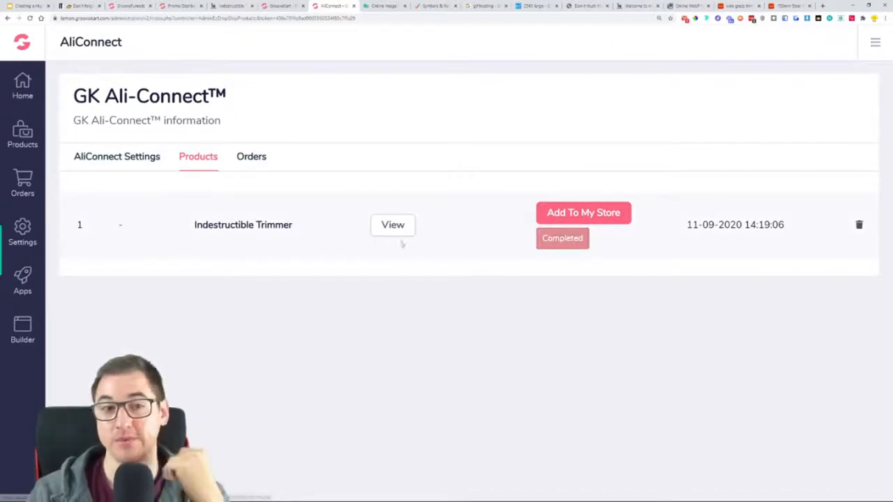
# Go to the store's My Products list and open the Indestructible Trimmer for editing
pyautogui.click(16, 136)
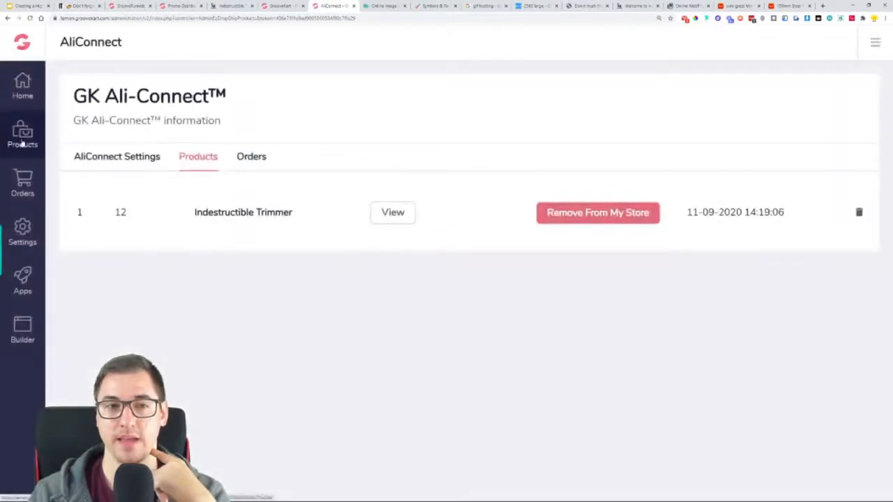
pyautogui.click(24, 144)
pyautogui.click(94, 131)
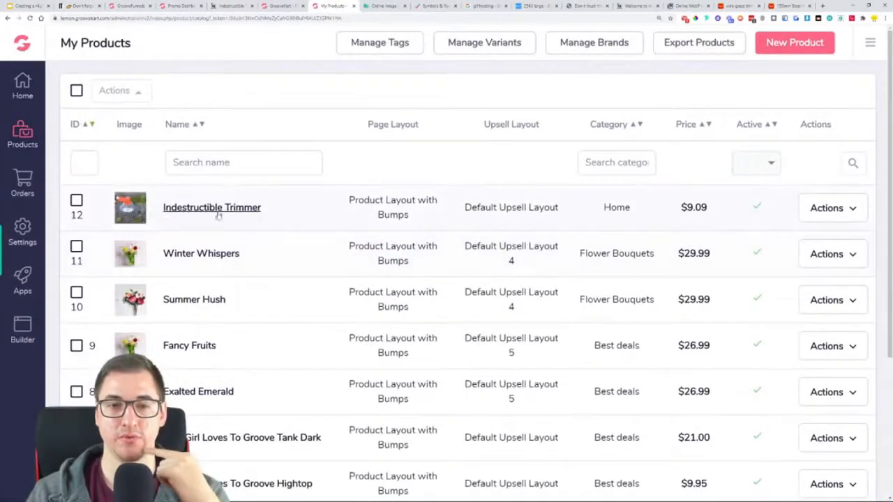
pyautogui.scroll(-3, 232, 217)
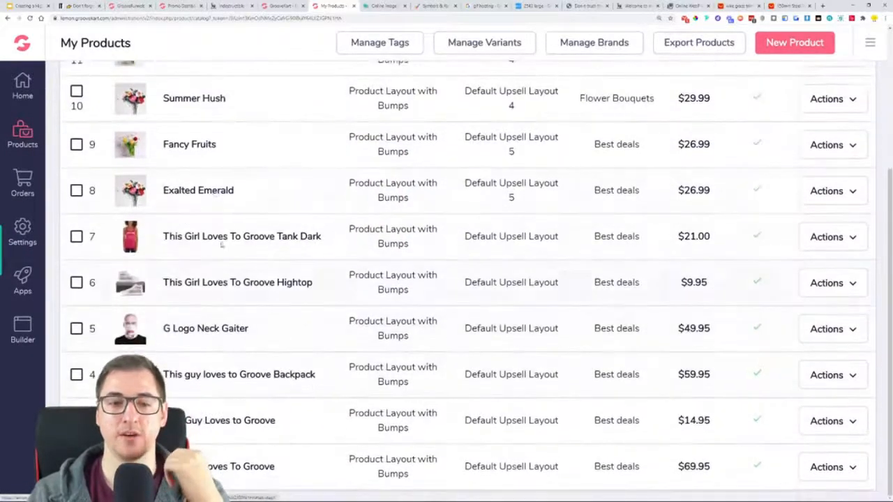
pyautogui.scroll(3, 251, 261)
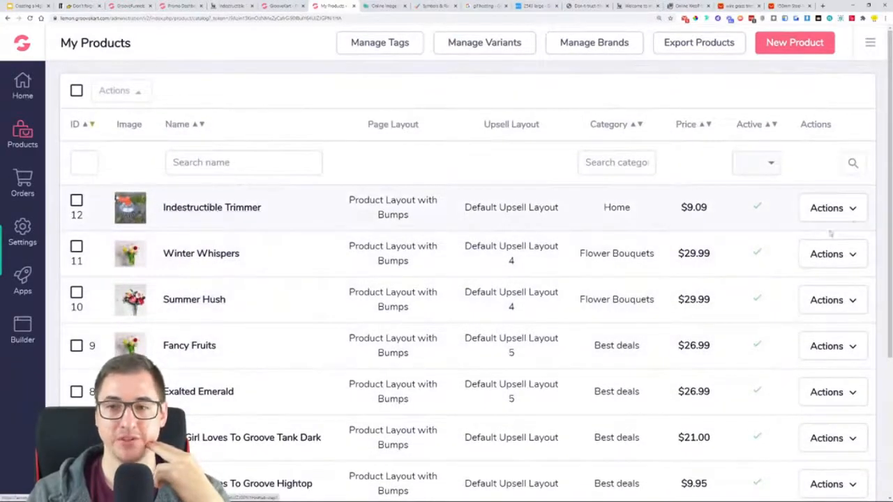
pyautogui.click(851, 209)
pyautogui.click(790, 235)
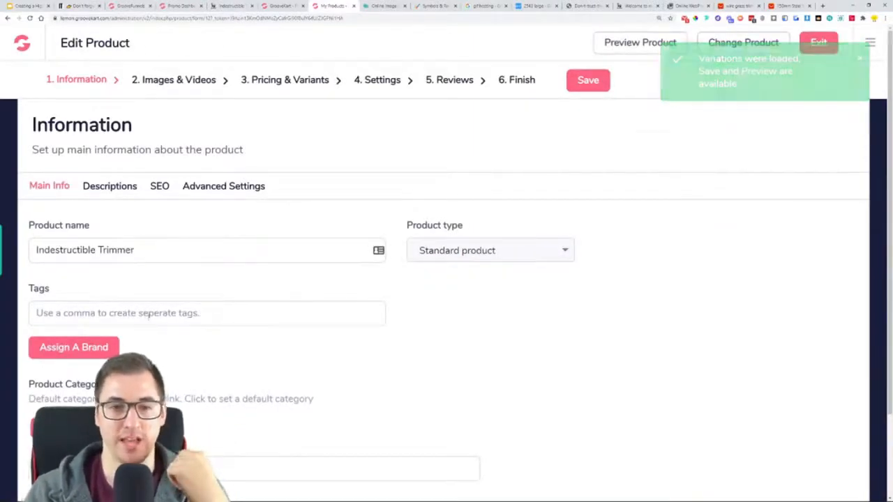
# Add the "product" category to the Indestructible Trimmer and make it the default category
pyautogui.scroll(-1, 172, 309)
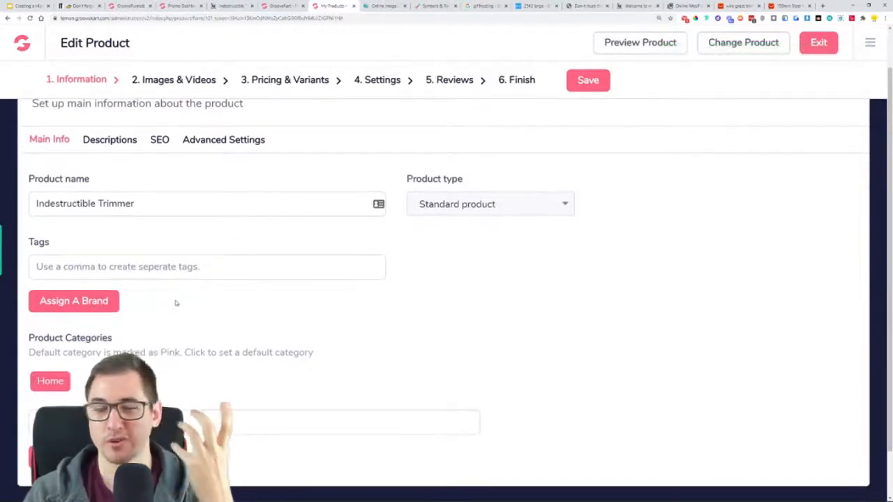
pyautogui.scroll(-1, 154, 268)
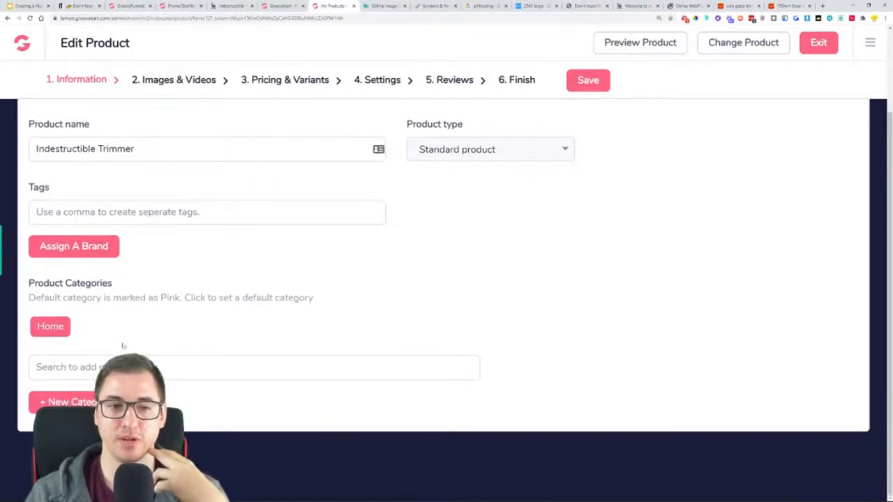
pyautogui.click(77, 401)
pyautogui.scroll(-3, 205, 365)
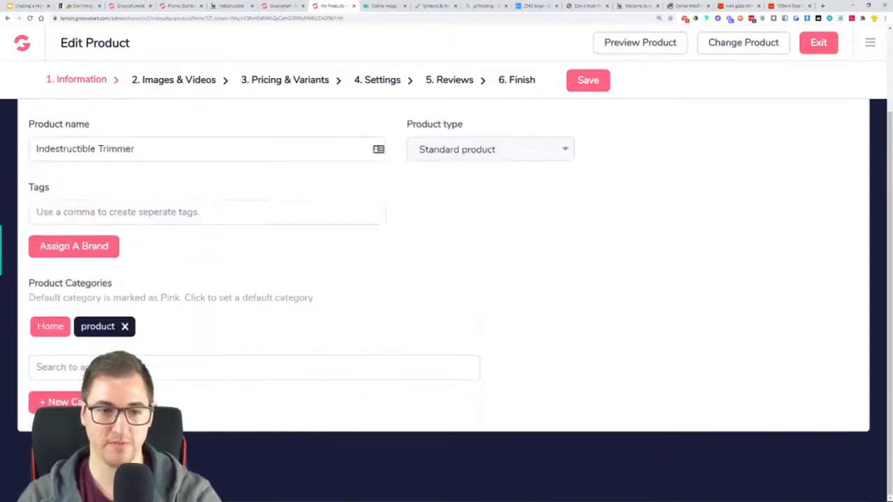
pyautogui.click(190, 327)
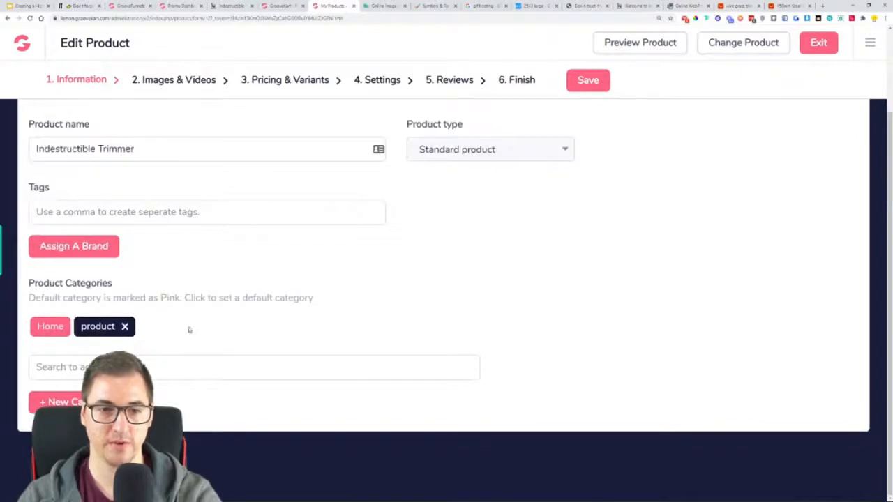
pyautogui.click(102, 331)
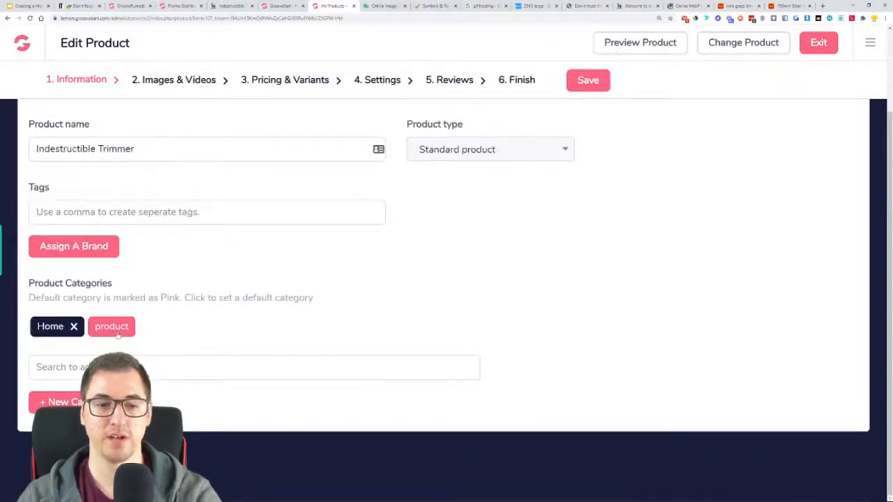
# Examine the trimmer's summary, full and upsell descriptions, including the imported feature text, specifications and images
pyautogui.scroll(3, 293, 327)
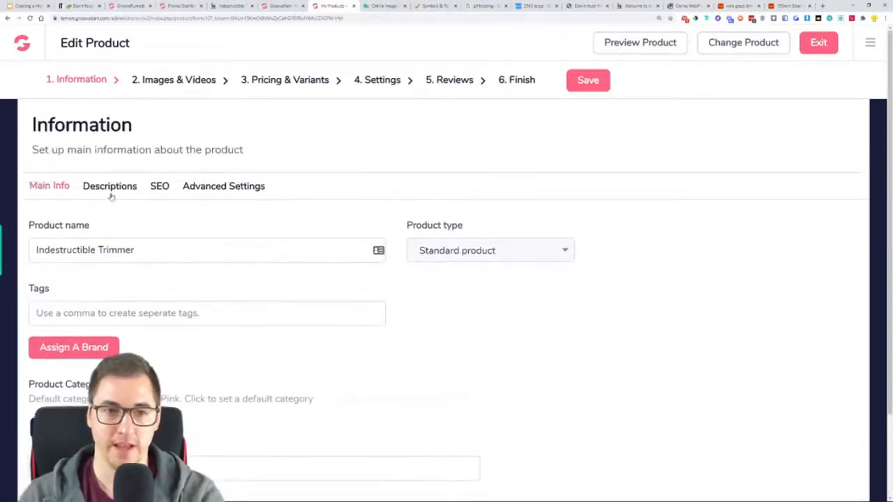
pyautogui.click(110, 195)
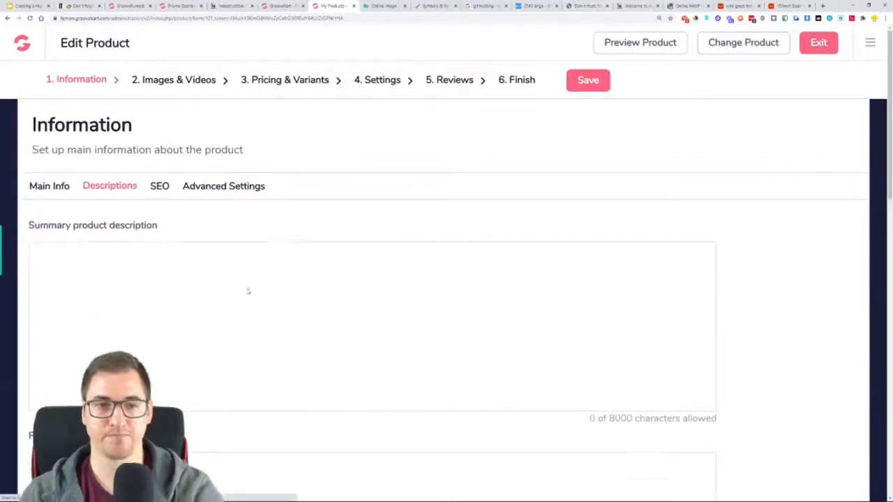
pyautogui.scroll(-2, 318, 328)
pyautogui.scroll(-1, 318, 320)
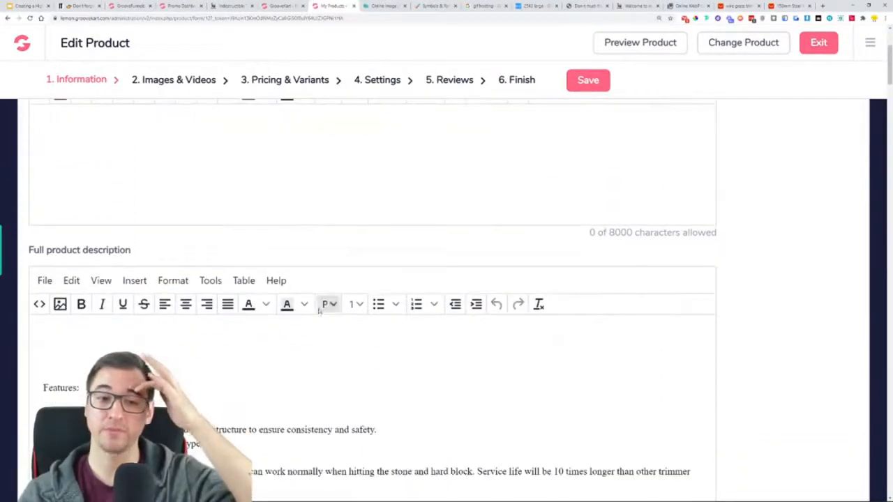
pyautogui.scroll(-2, 289, 356)
pyautogui.scroll(2, 184, 309)
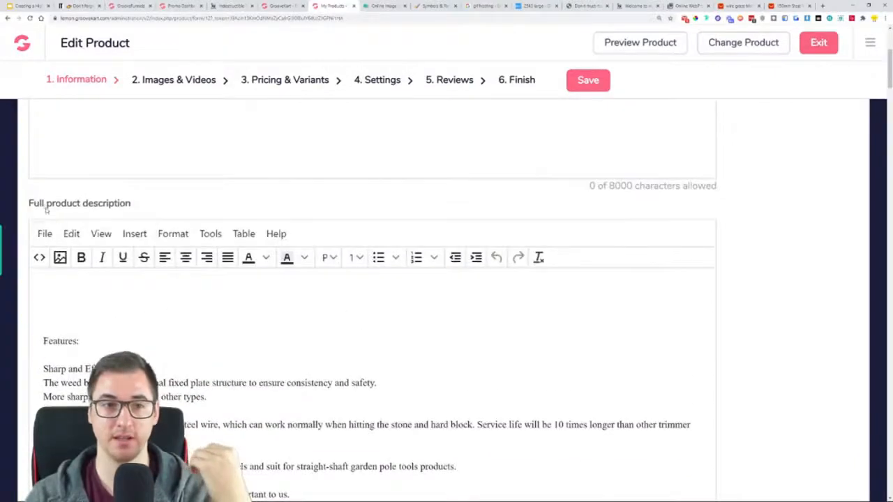
pyautogui.scroll(-10, 151, 299)
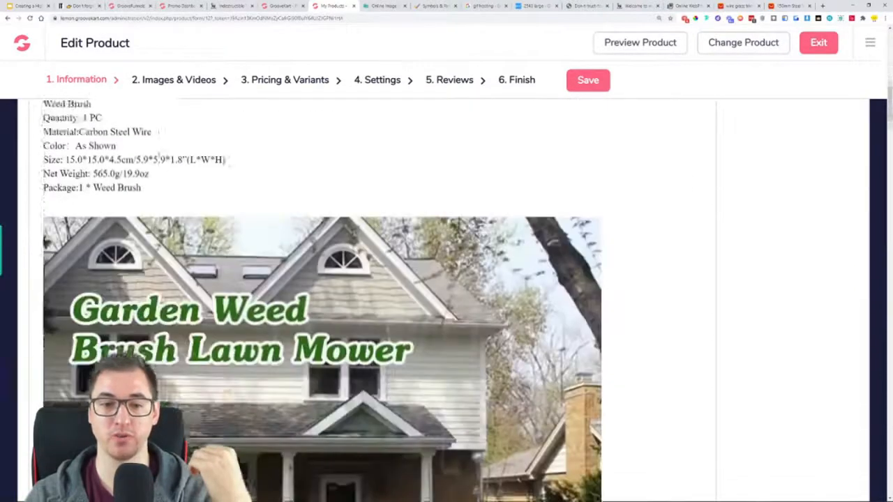
pyautogui.scroll(-10, 188, 251)
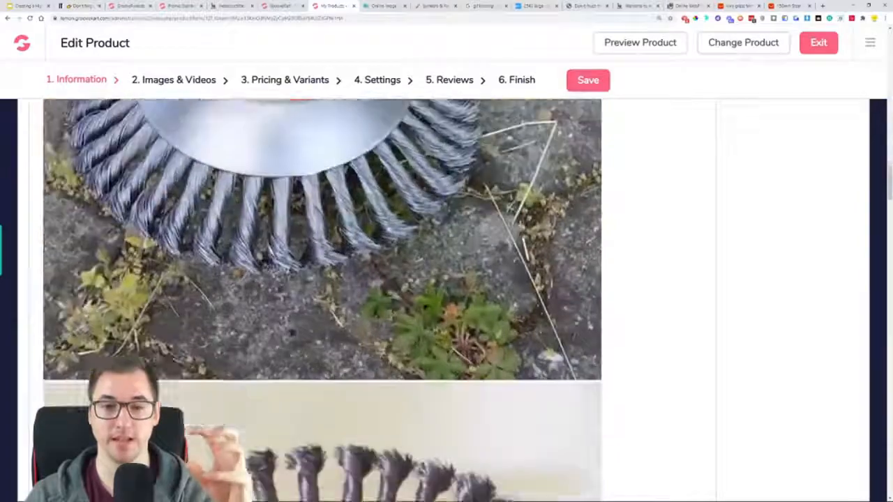
pyautogui.scroll(-10, 189, 251)
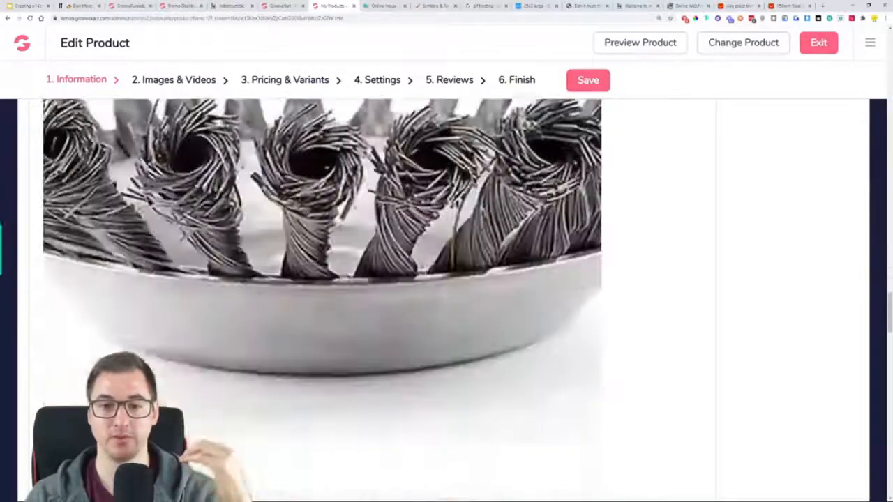
pyautogui.scroll(-15, 377, 279)
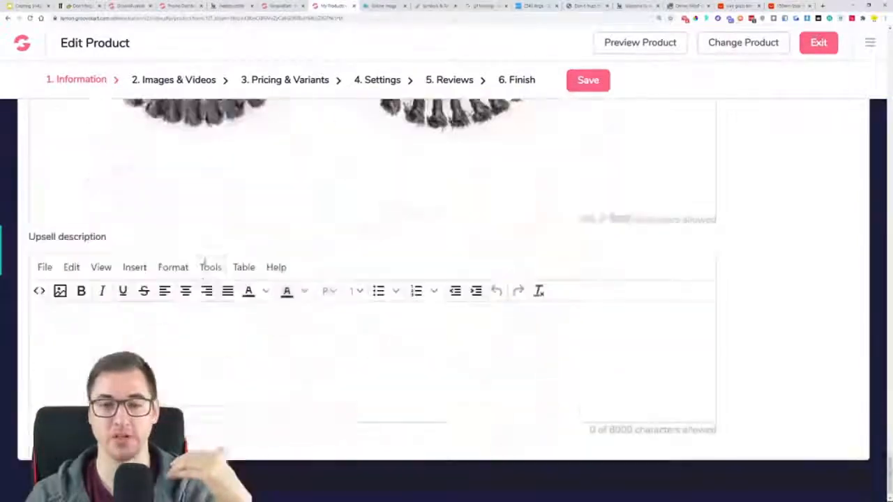
pyautogui.scroll(15, 390, 307)
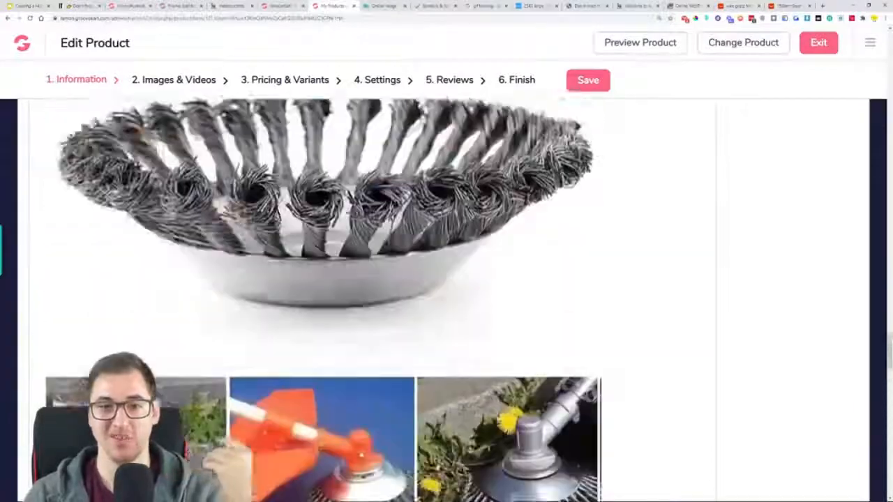
pyautogui.scroll(10, 391, 307)
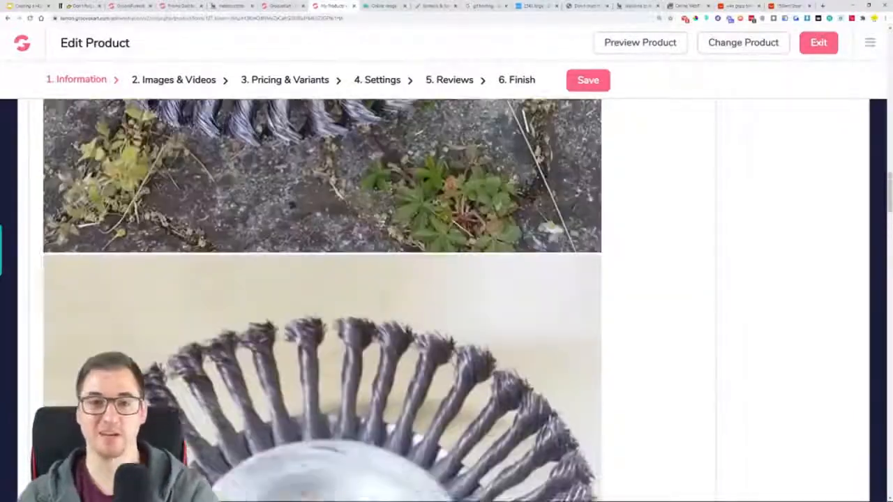
pyautogui.scroll(10, 387, 308)
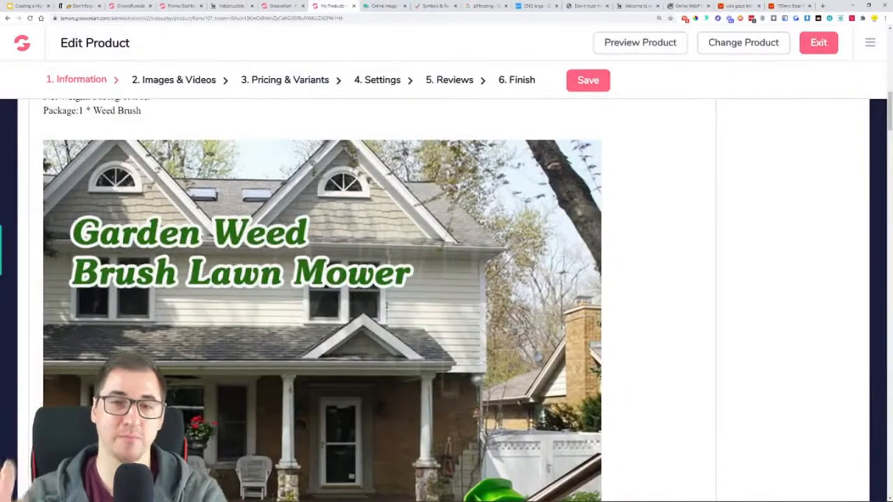
pyautogui.scroll(10, 387, 305)
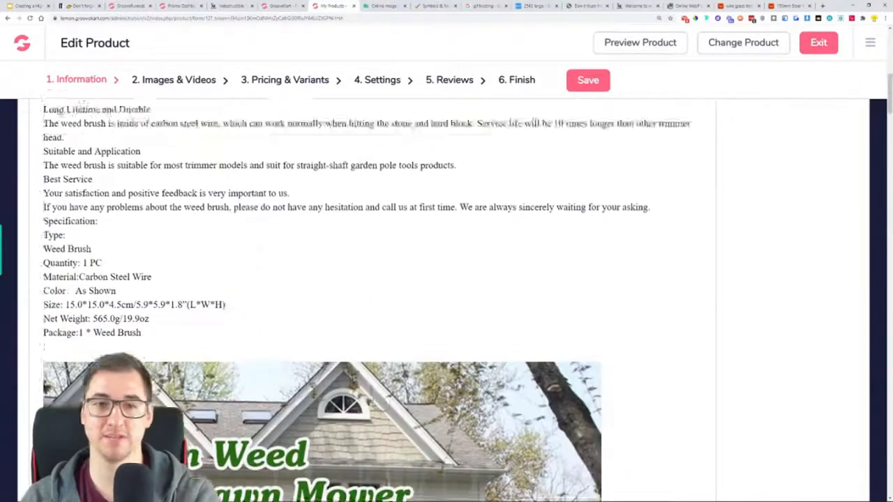
# Review the trimmer's SEO, Open Graph and advanced dimension settings, and save the product information
pyautogui.scroll(5, 170, 249)
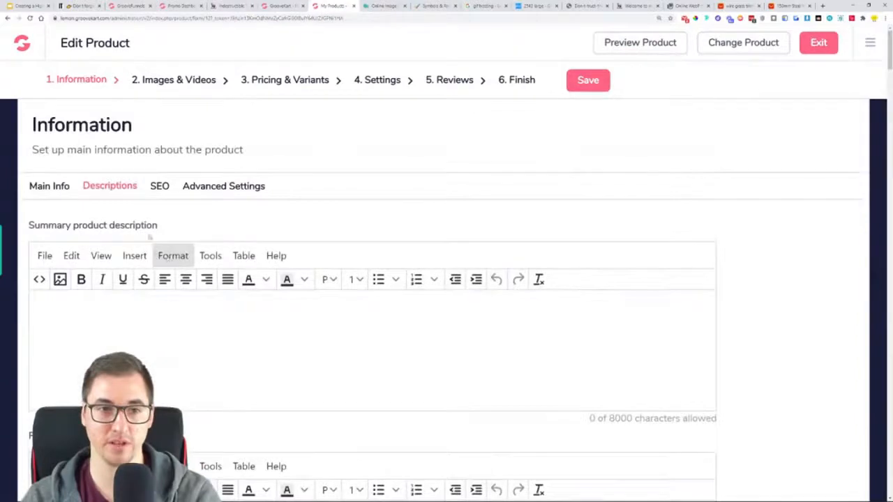
pyautogui.click(160, 187)
pyautogui.scroll(-1, 41, 232)
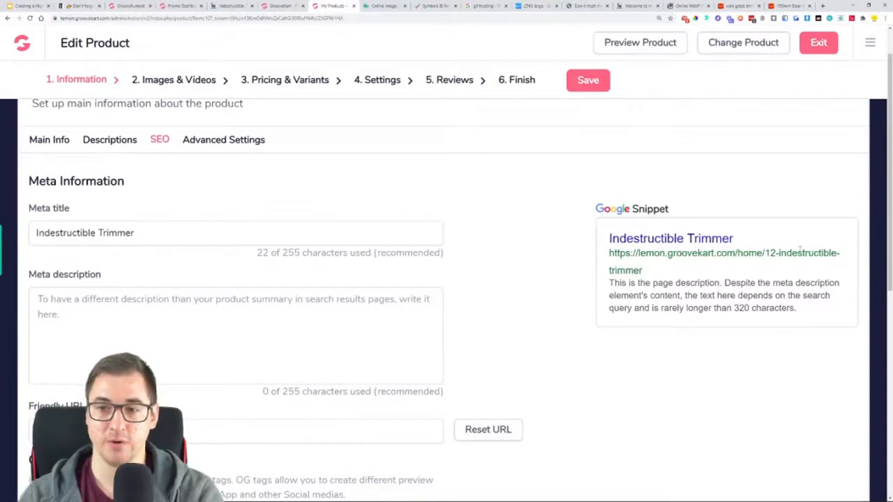
pyautogui.scroll(-2, 132, 262)
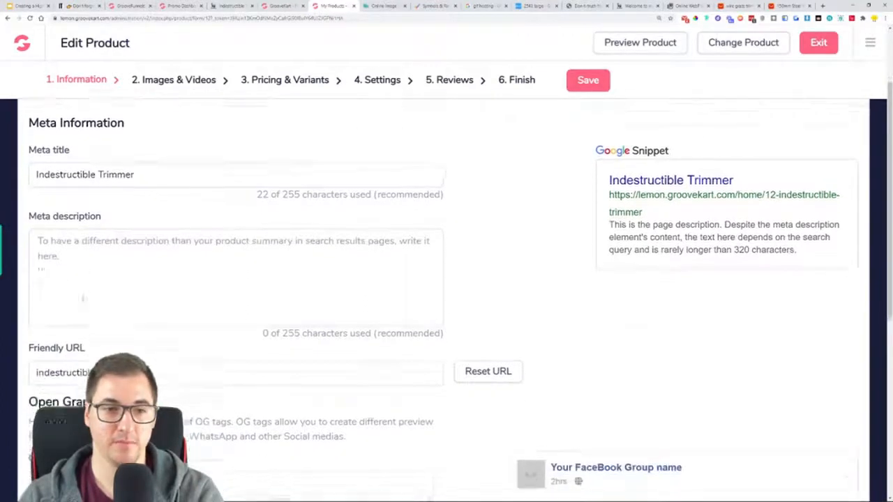
pyautogui.scroll(-4, 184, 275)
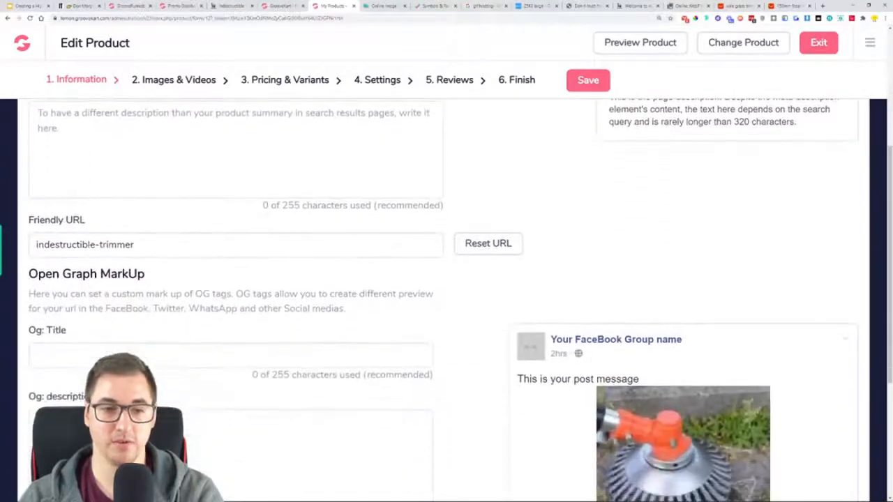
pyautogui.scroll(-2, 665, 268)
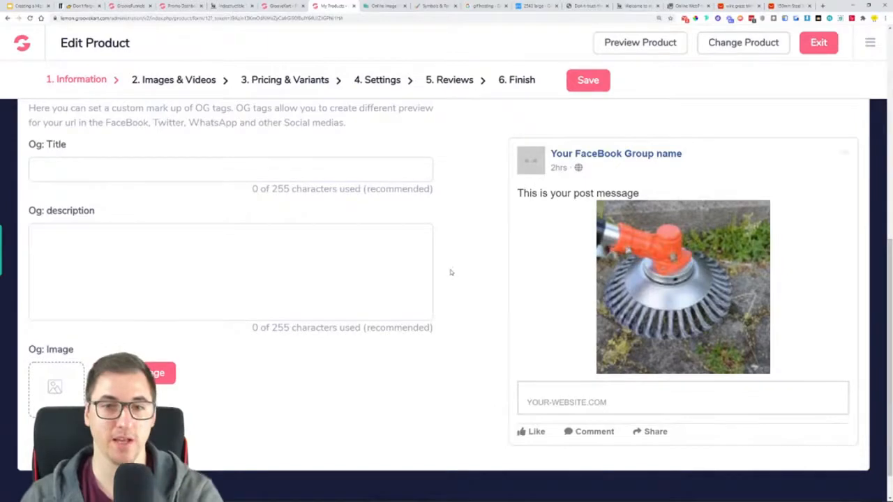
pyautogui.scroll(4, 216, 222)
pyautogui.scroll(5, 216, 222)
pyautogui.click(249, 190)
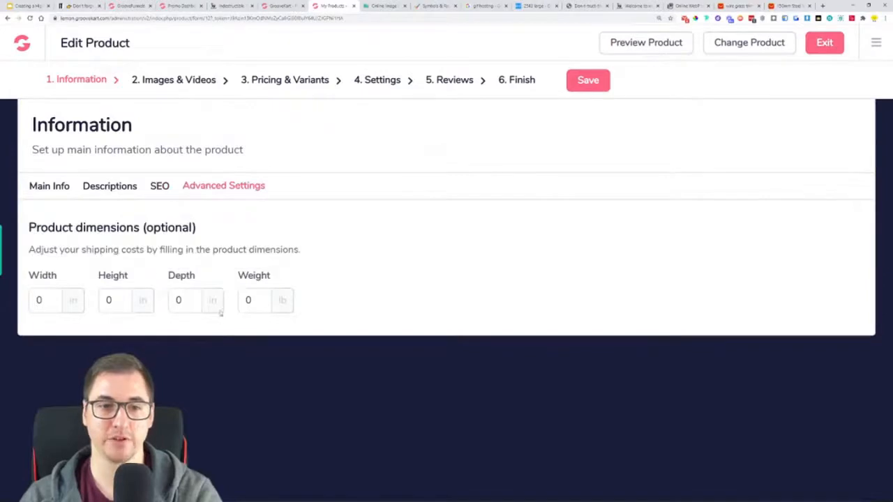
pyautogui.click(588, 81)
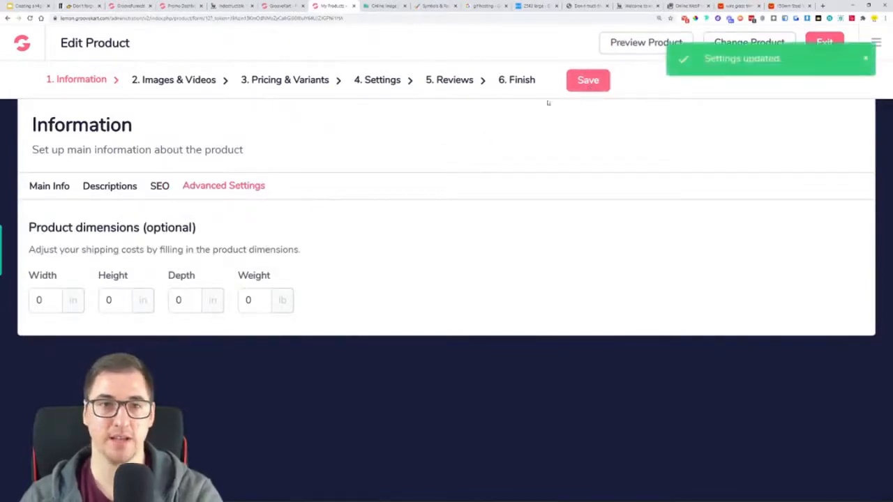
# Make the second product image, with the trimmer on grass above the brush head, the cover image and save it
pyautogui.click(179, 83)
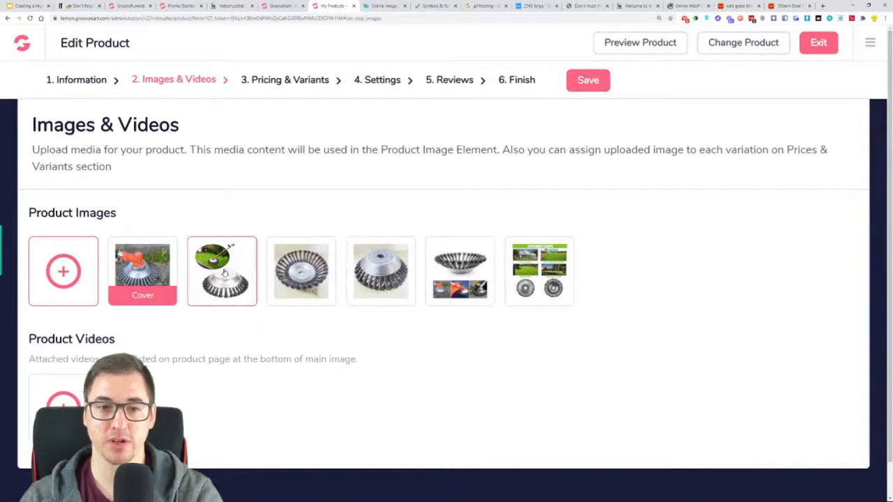
pyautogui.click(223, 273)
pyautogui.click(598, 219)
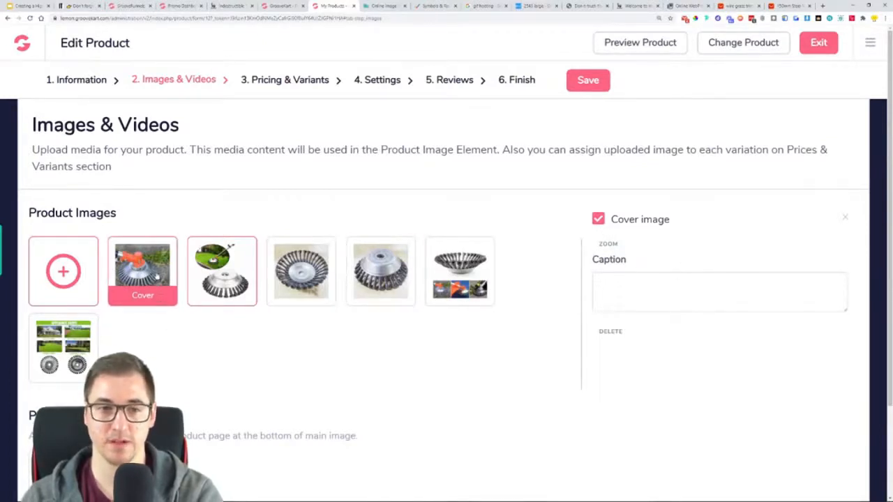
pyautogui.click(237, 272)
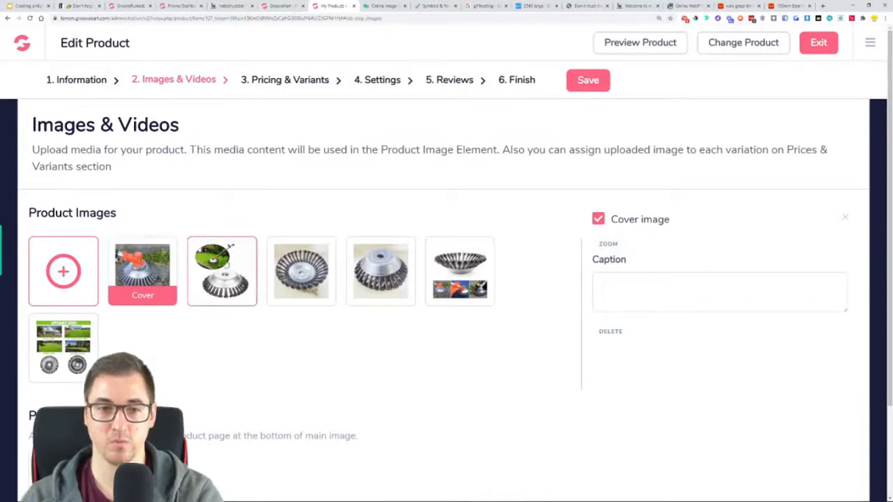
pyautogui.click(599, 219)
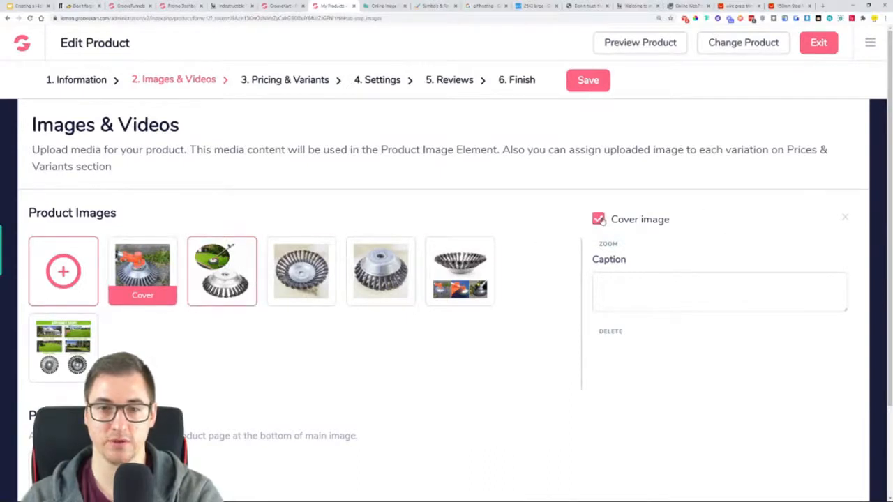
pyautogui.click(596, 84)
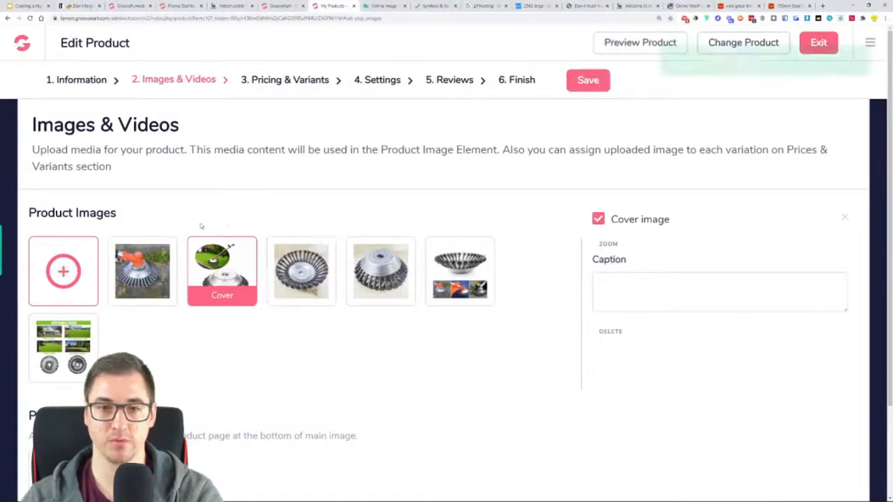
# Open the trimmer's pricing variants and examine the ships-from options with their compare-at and selling prices
pyautogui.scroll(-3, 280, 230)
pyautogui.scroll(3, 279, 230)
pyautogui.click(295, 88)
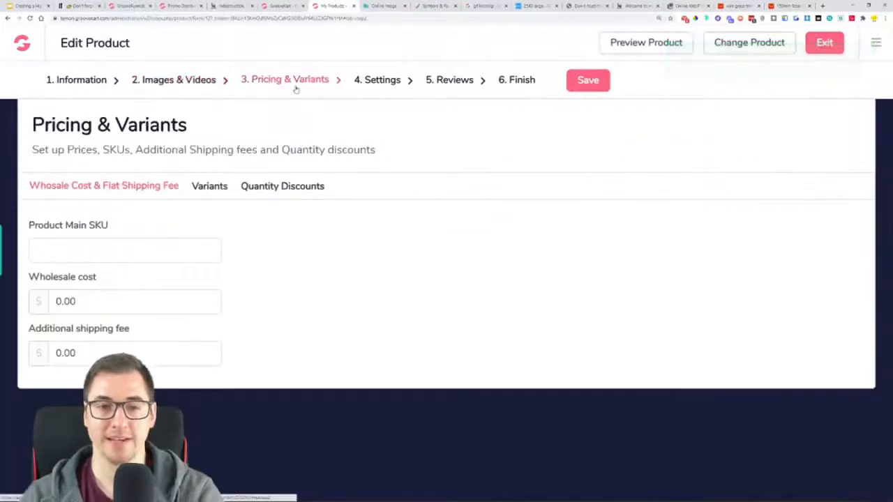
pyautogui.click(225, 187)
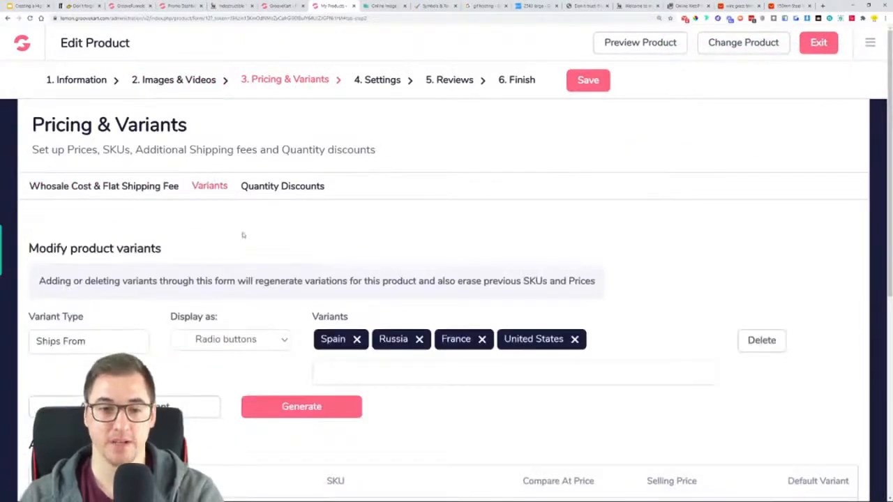
pyautogui.scroll(-1, 275, 265)
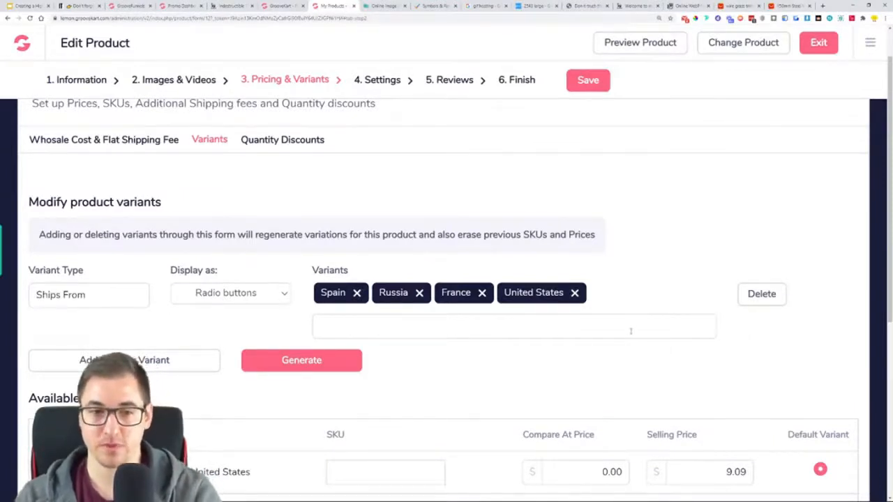
pyautogui.scroll(-3, 385, 213)
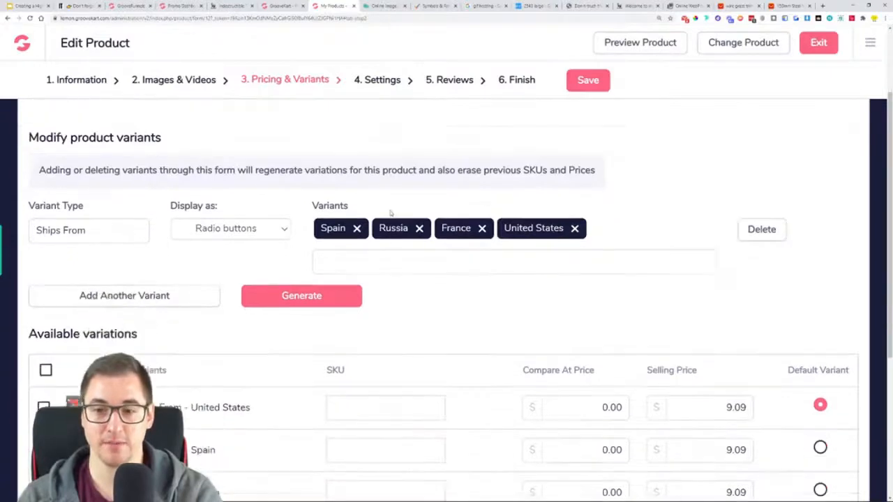
pyautogui.click(582, 236)
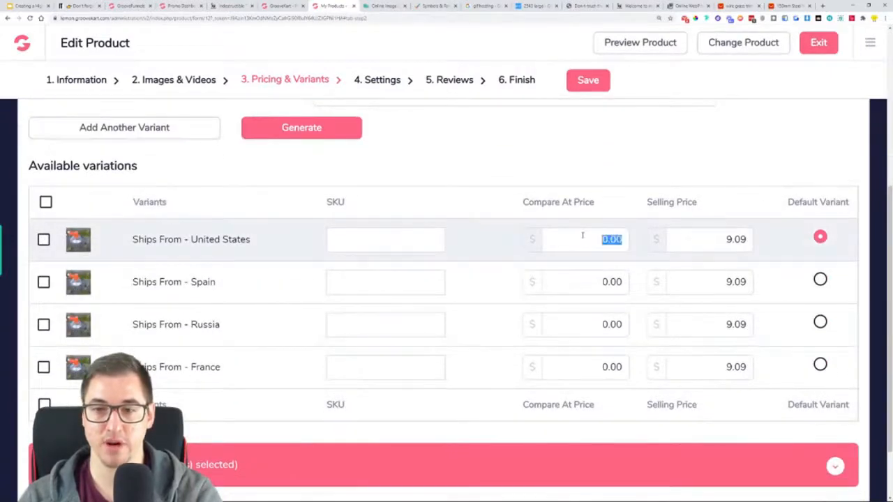
pyautogui.scroll(-2, 582, 236)
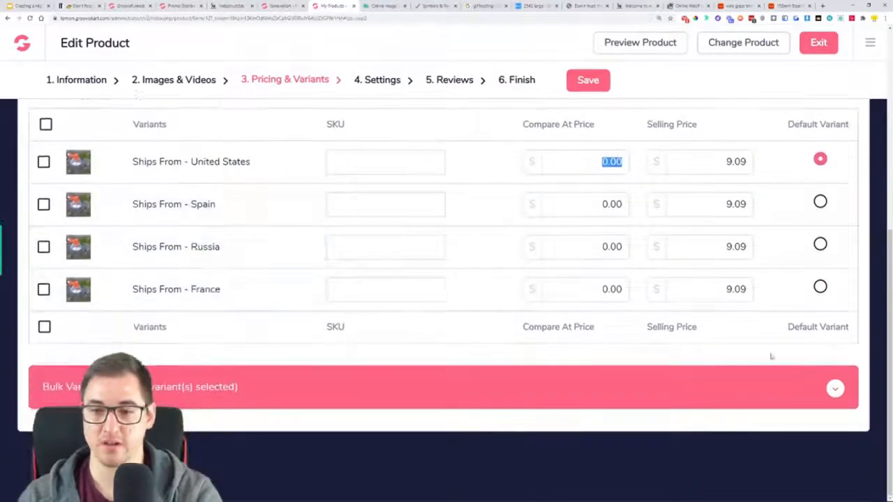
# Try to bulk edit the variants with a compare-at price of 69.97 and a price of 49.97, and save
pyautogui.click(846, 389)
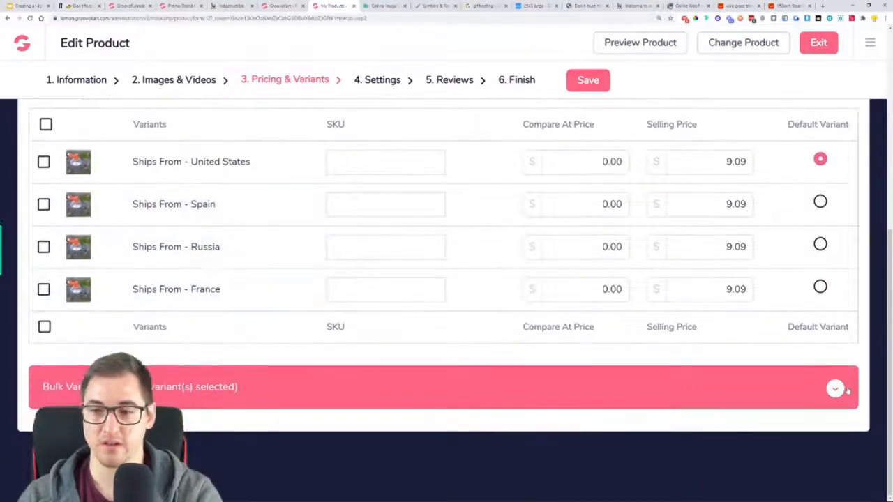
pyautogui.scroll(-2, 670, 380)
pyautogui.click(270, 353)
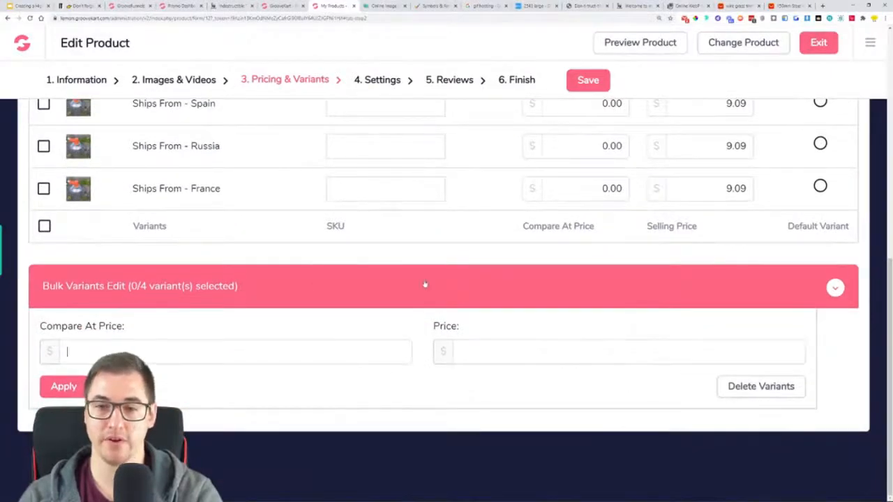
pyautogui.scroll(2, 381, 285)
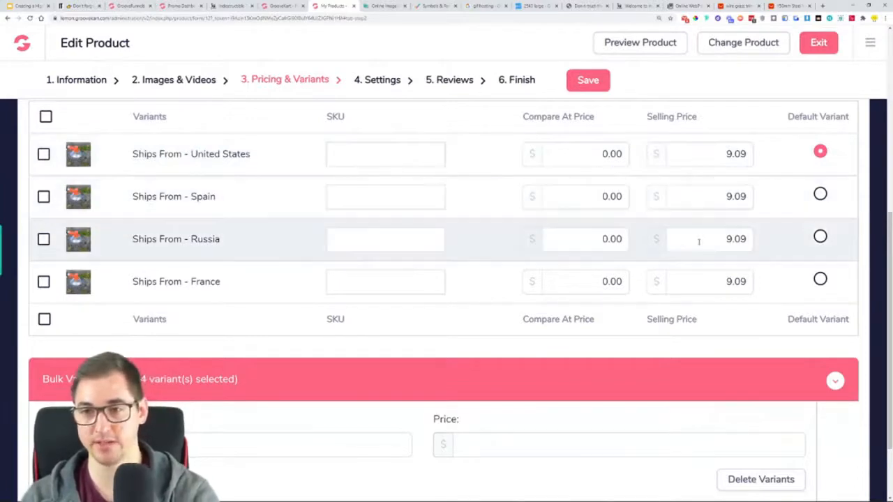
pyautogui.scroll(-2, 695, 239)
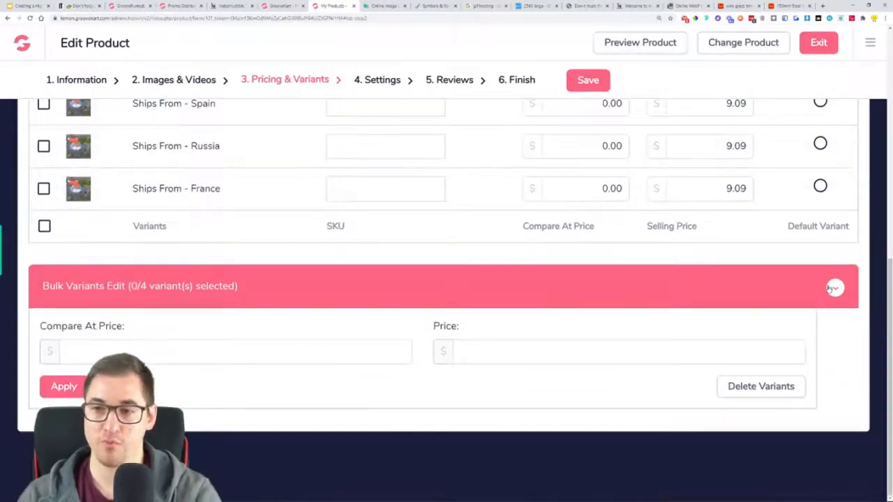
pyautogui.click(833, 288)
pyautogui.click(835, 388)
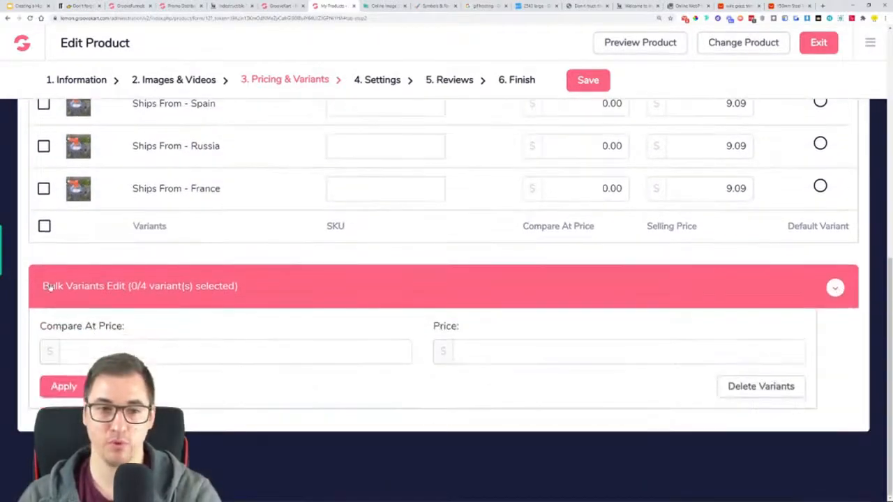
pyautogui.click(68, 352)
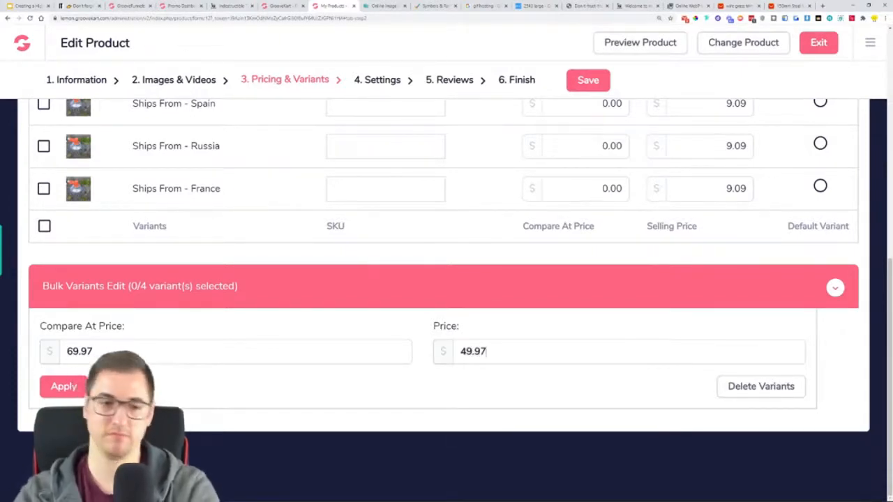
pyautogui.press('Return')
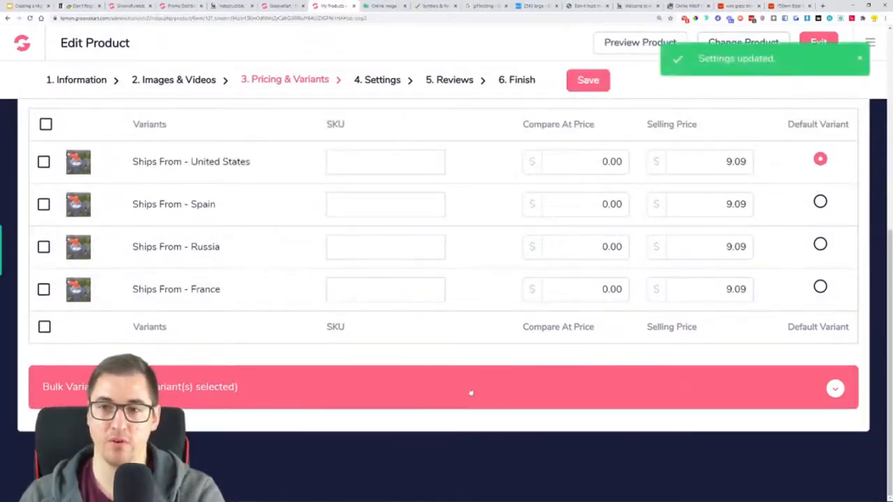
pyautogui.scroll(3, 500, 259)
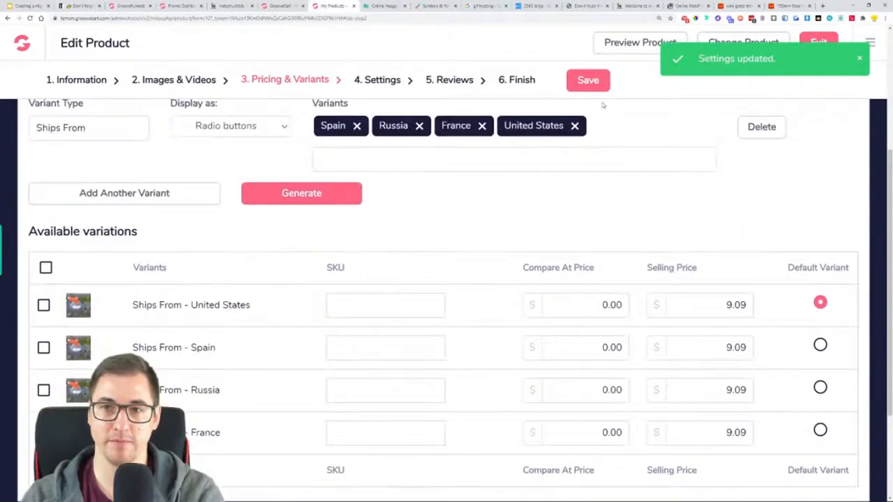
pyautogui.click(594, 81)
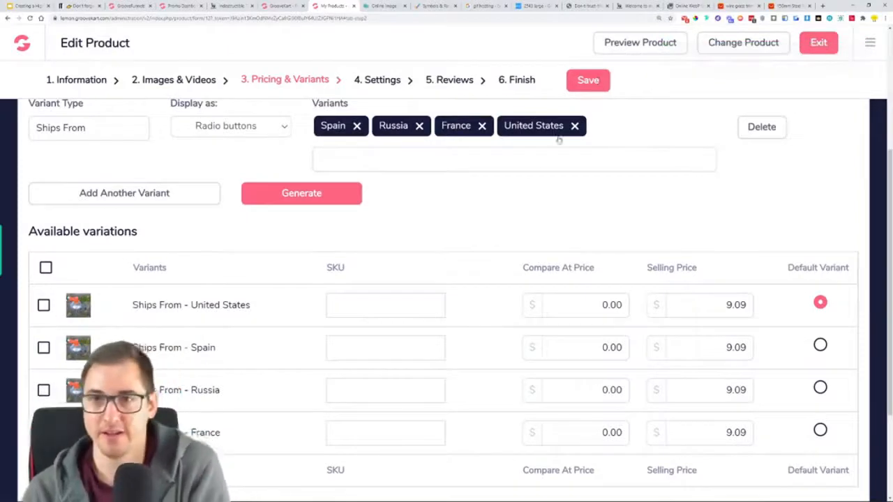
# Open the quantity discount settings for the Indestructible Trimmer
pyautogui.scroll(1, 453, 209)
pyautogui.scroll(2, 456, 215)
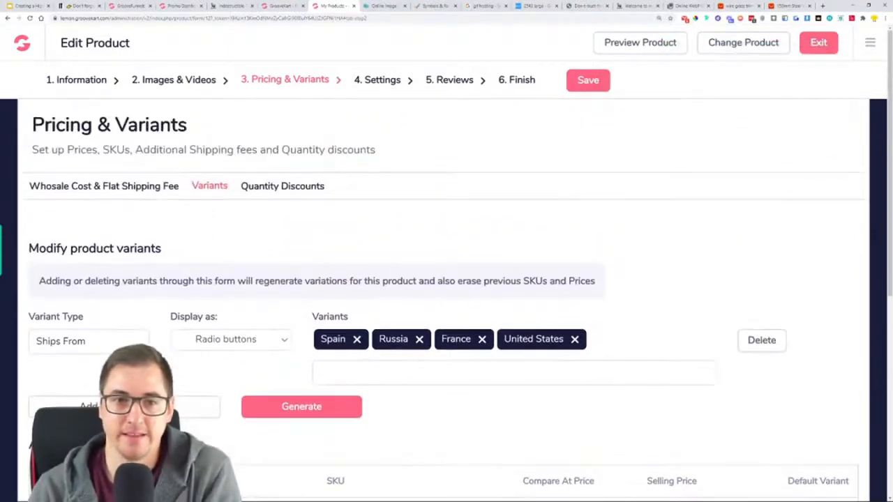
pyautogui.click(269, 192)
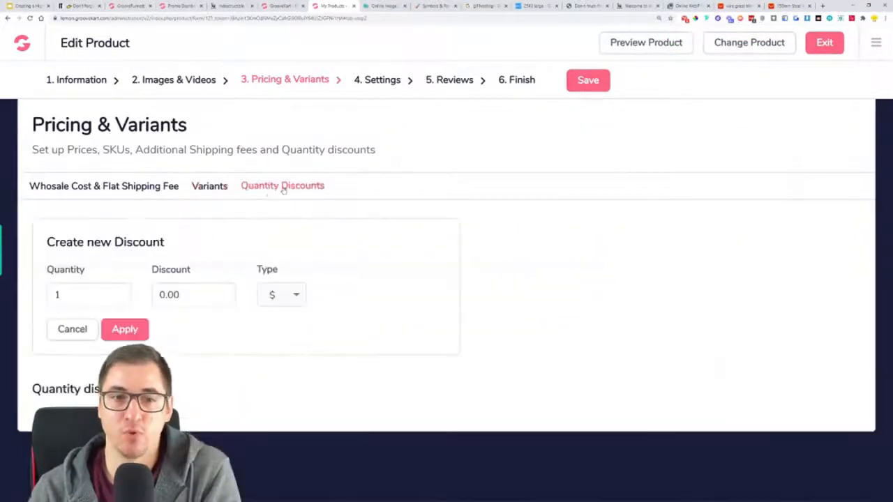
# Check the buy-more discount offers on the reference Indestructible Trimmer store page and look at the GrooveKart product layout
pyautogui.click(85, 7)
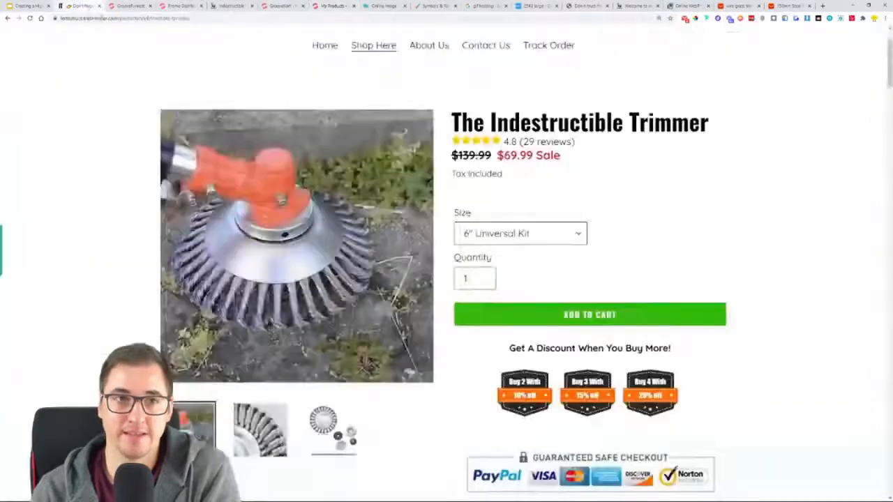
pyautogui.scroll(-2, 566, 284)
pyautogui.scroll(1, 459, 236)
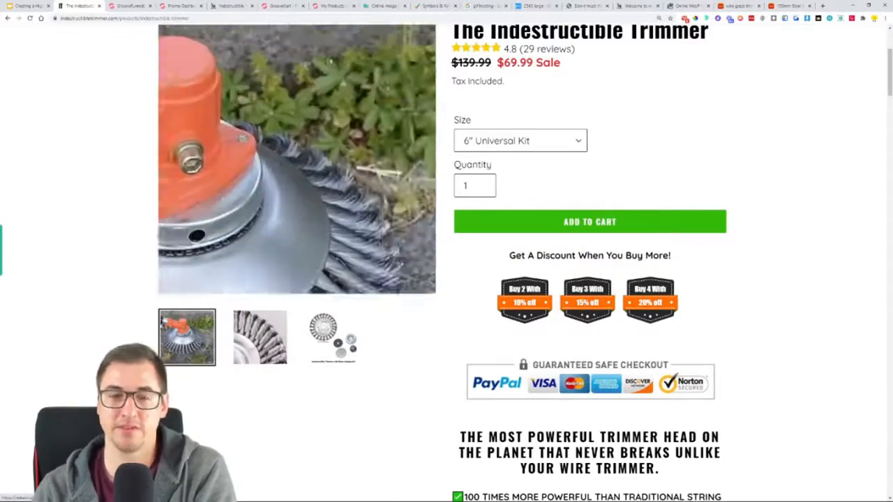
pyautogui.click(186, 6)
pyautogui.click(273, 5)
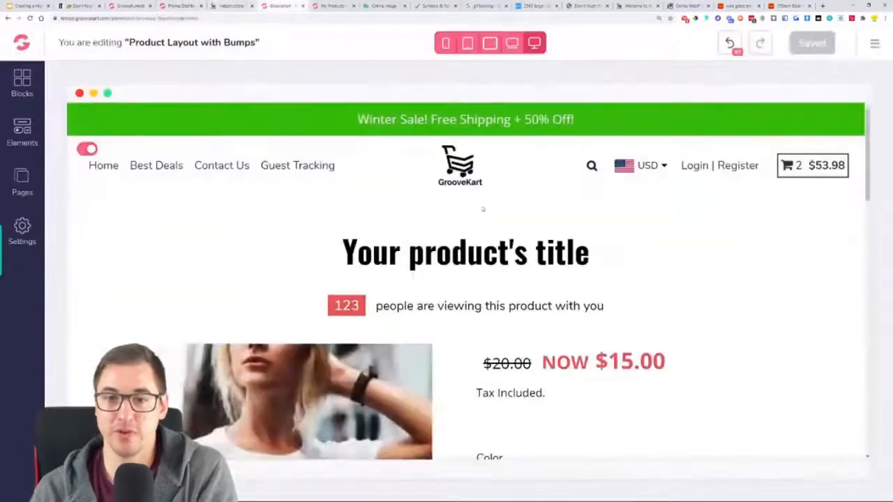
pyautogui.click(332, 5)
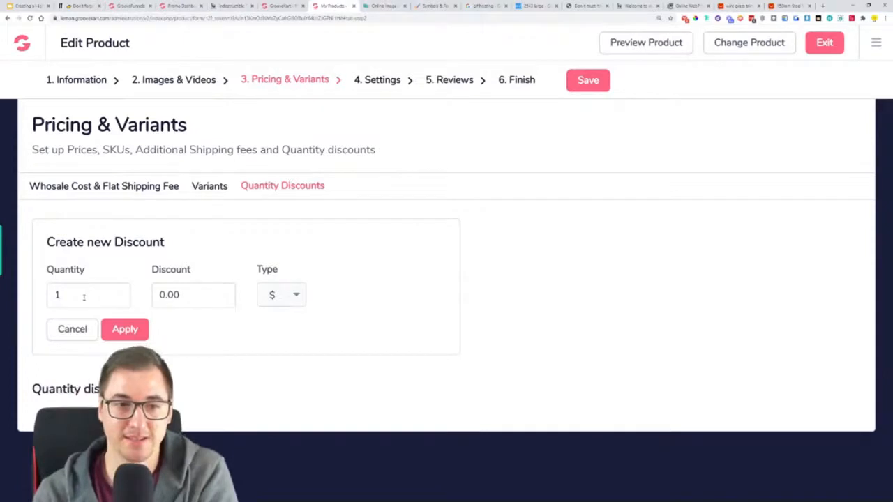
pyautogui.write('2')
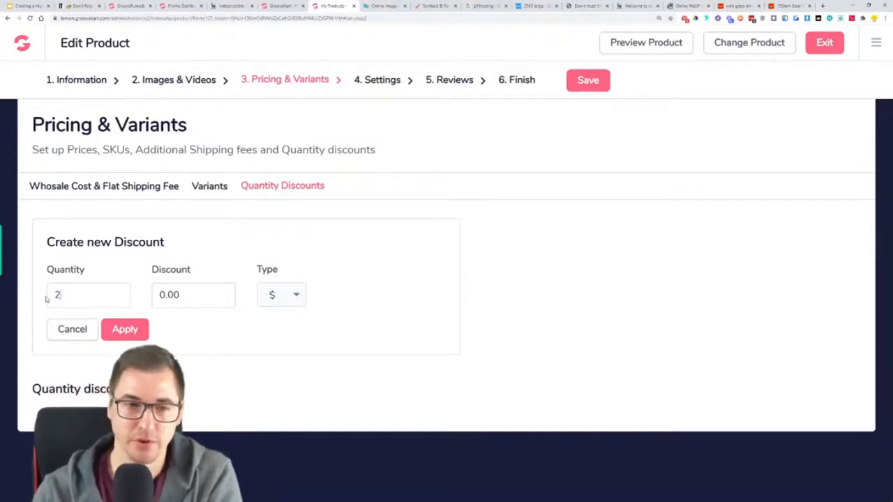
pyautogui.click(265, 295)
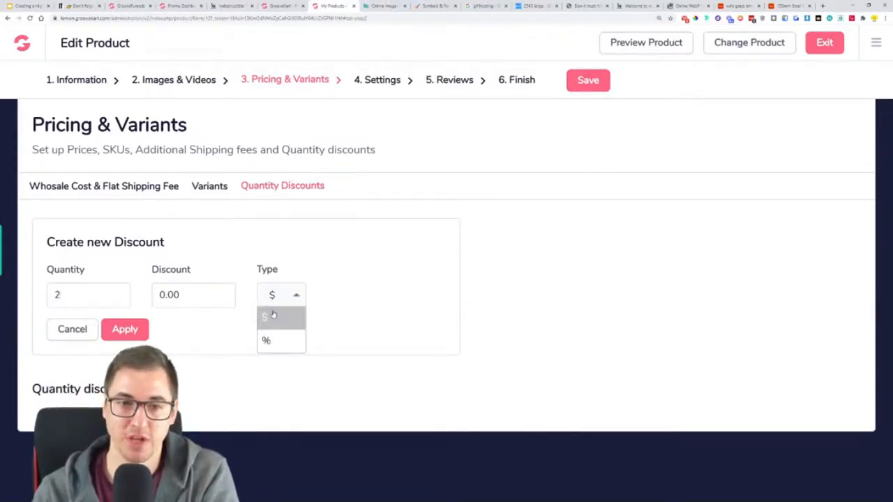
pyautogui.click(265, 311)
pyautogui.click(82, 329)
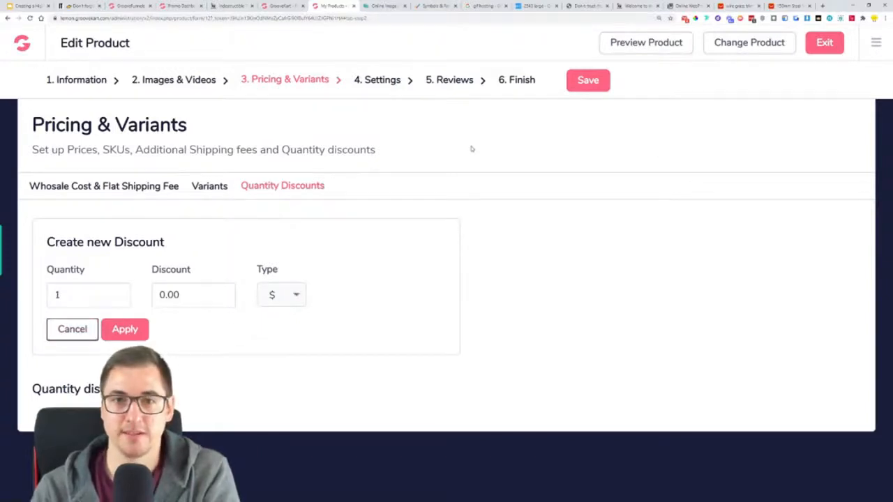
# Examine the trimmer's product page template choices and compare them with the product page layouts in the visual builder
pyautogui.click(378, 81)
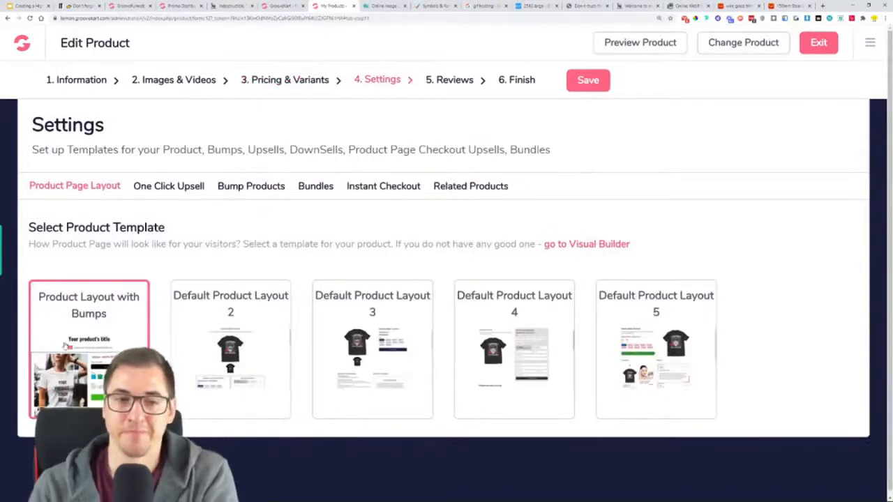
pyautogui.moveTo(39, 298); pyautogui.dragTo(117, 314)
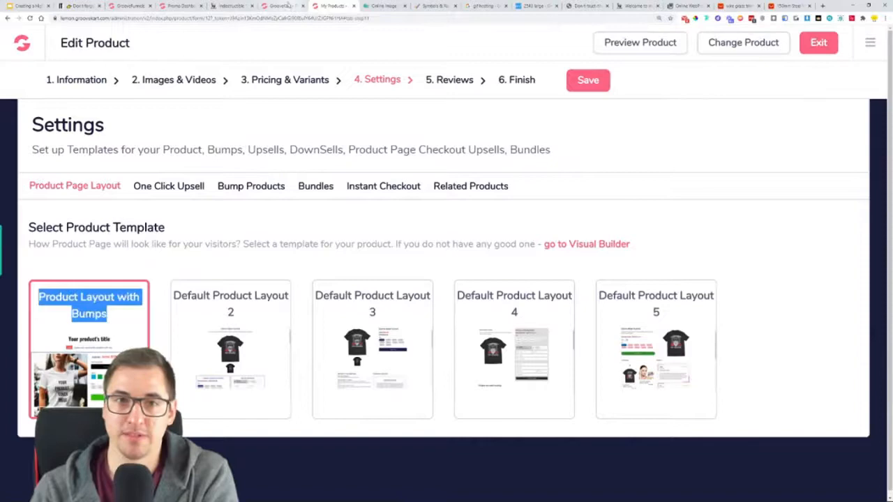
pyautogui.click(286, 6)
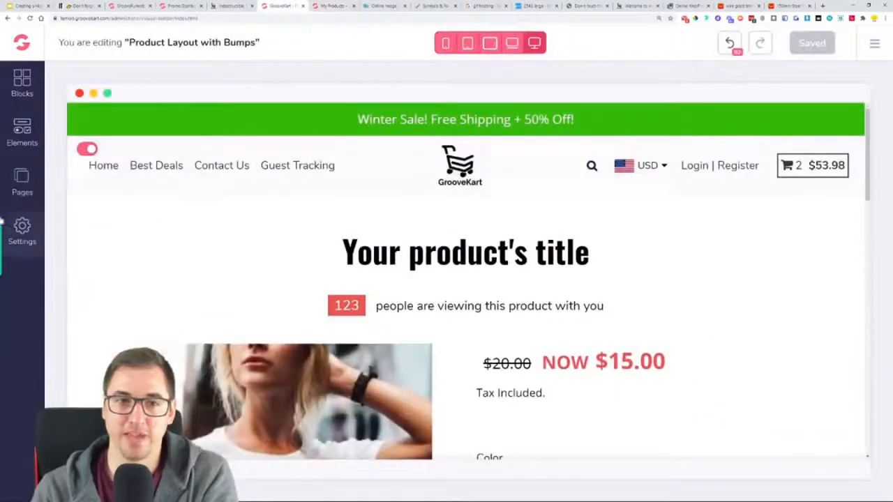
pyautogui.click(22, 182)
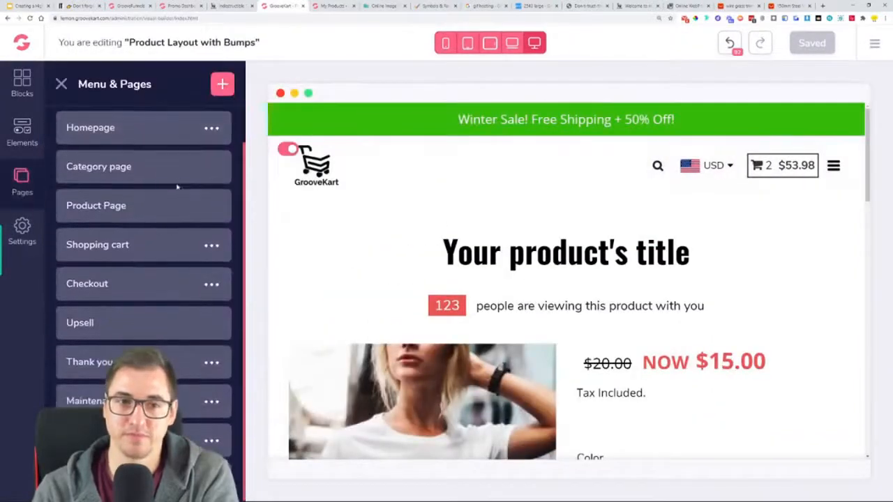
pyautogui.click(138, 209)
pyautogui.scroll(-7, 607, 334)
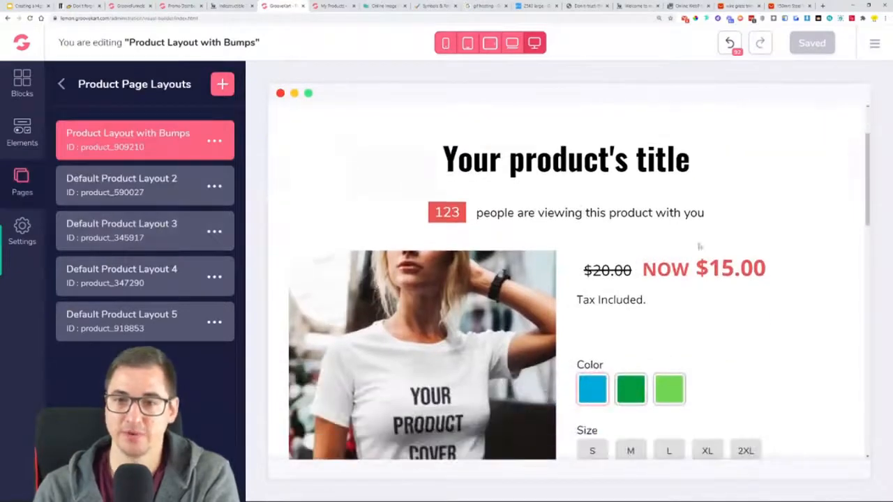
pyautogui.scroll(7, 643, 297)
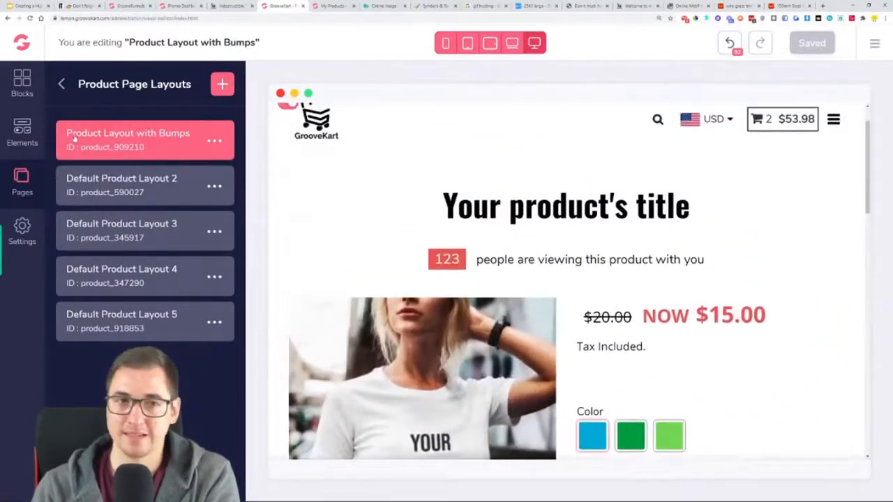
pyautogui.click(333, 6)
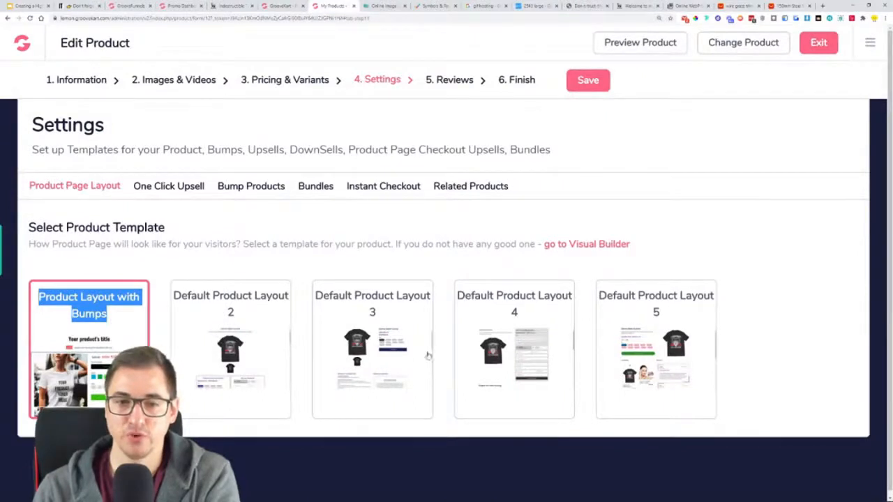
pyautogui.click(165, 253)
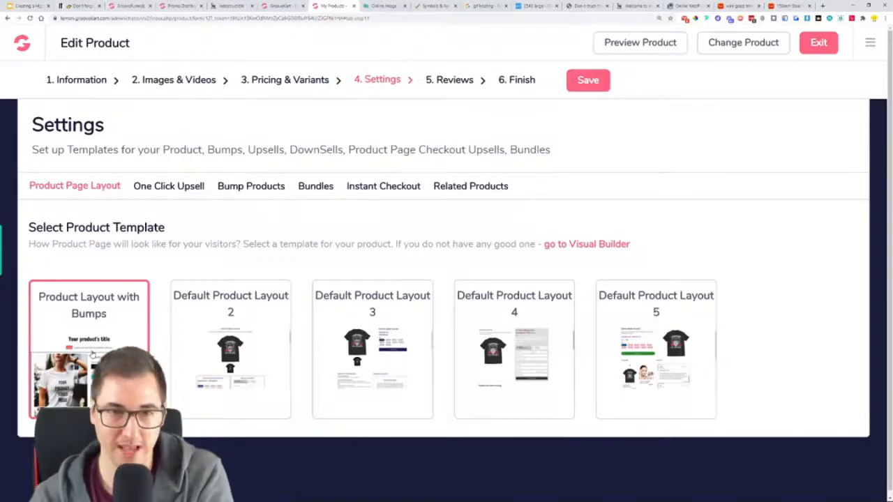
# Look through the product's upsell, bump, bundle, instant checkout and related product settings, ending at the page layout choice
pyautogui.click(156, 192)
pyautogui.click(234, 194)
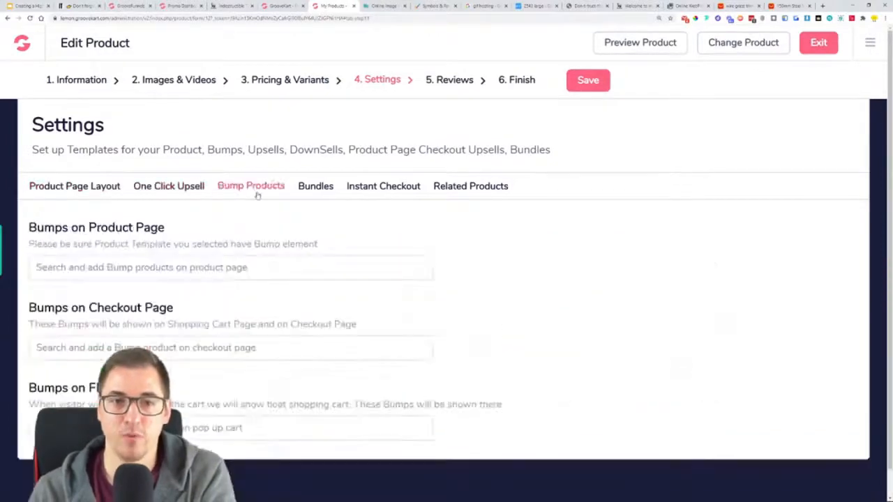
pyautogui.click(322, 189)
pyautogui.click(410, 190)
pyautogui.click(479, 190)
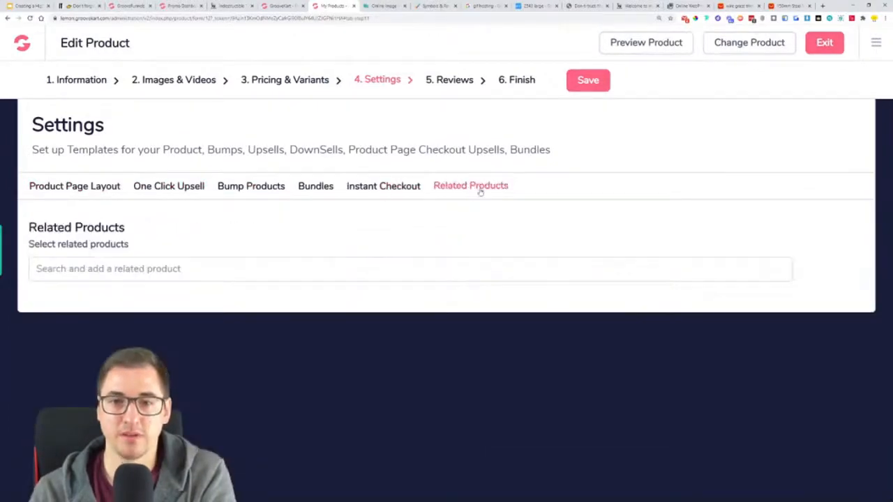
pyautogui.click(388, 191)
pyautogui.click(168, 193)
pyautogui.click(91, 190)
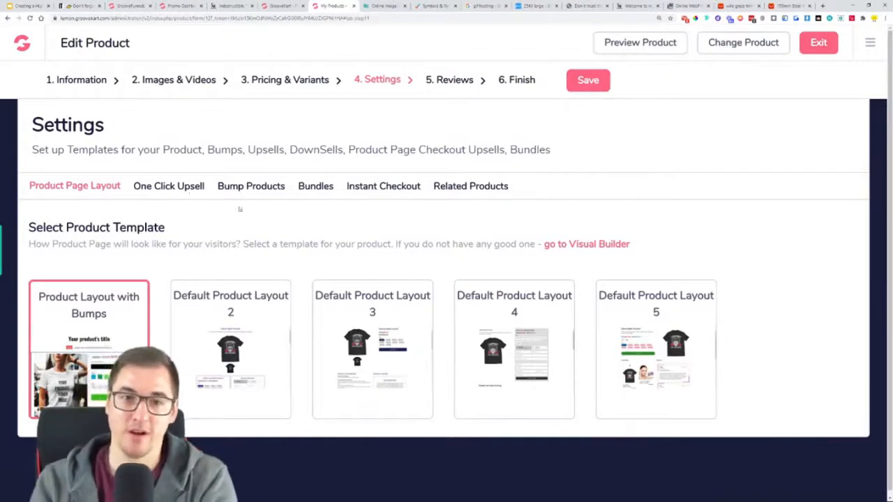
# Open the trimmer's reviews and limit the AliExpress review import to 5 Stars
pyautogui.click(452, 92)
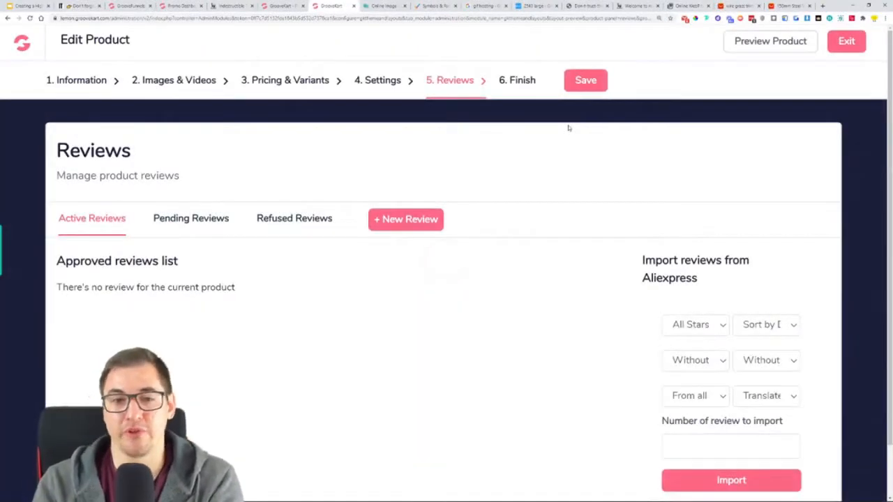
pyautogui.scroll(-1, 576, 160)
pyautogui.moveTo(705, 238); pyautogui.dragTo(641, 202)
pyautogui.click(640, 296)
pyautogui.click(687, 280)
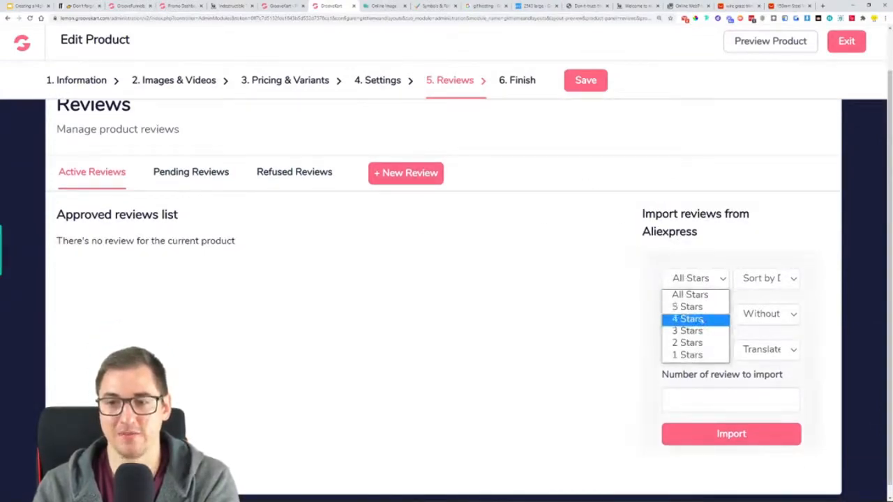
pyautogui.click(689, 307)
# Examine the import's picture, sorting, addition, country and translation options, keeping Without pictures and Sort by Default
pyautogui.click(705, 315)
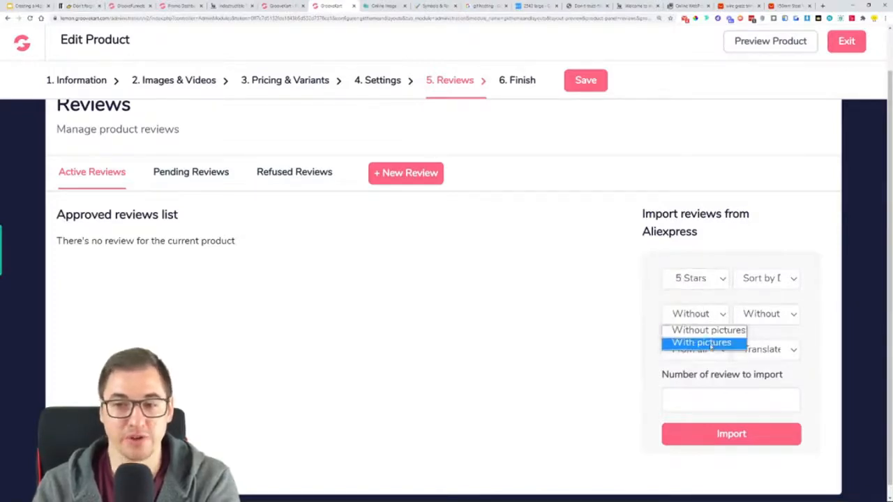
pyautogui.click(708, 329)
pyautogui.click(744, 280)
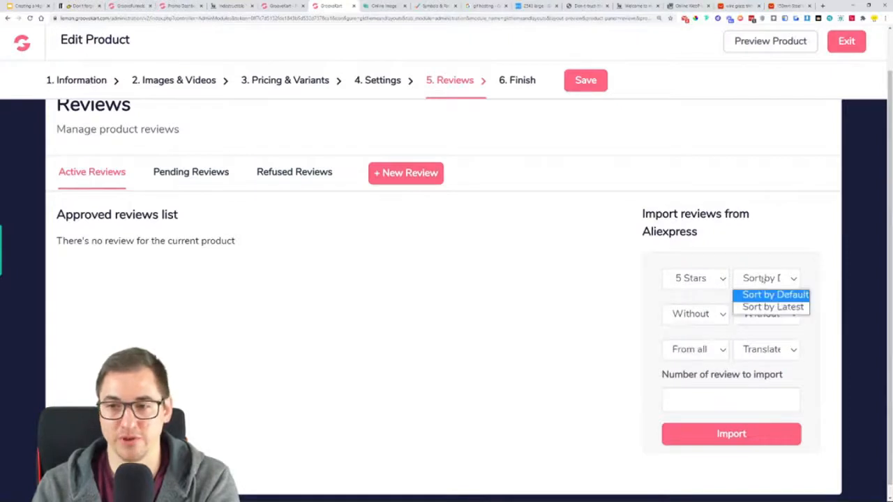
pyautogui.hotkey('ctrl', '+')
pyautogui.hotkey('ctrl', '-')
pyautogui.hotkey('ctrl', '-')
pyautogui.hotkey('ctrl', '-')
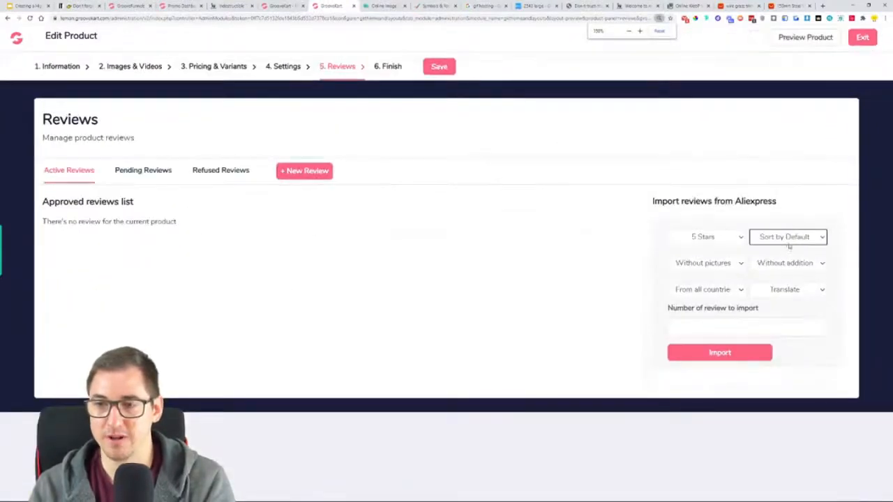
pyautogui.click(676, 263)
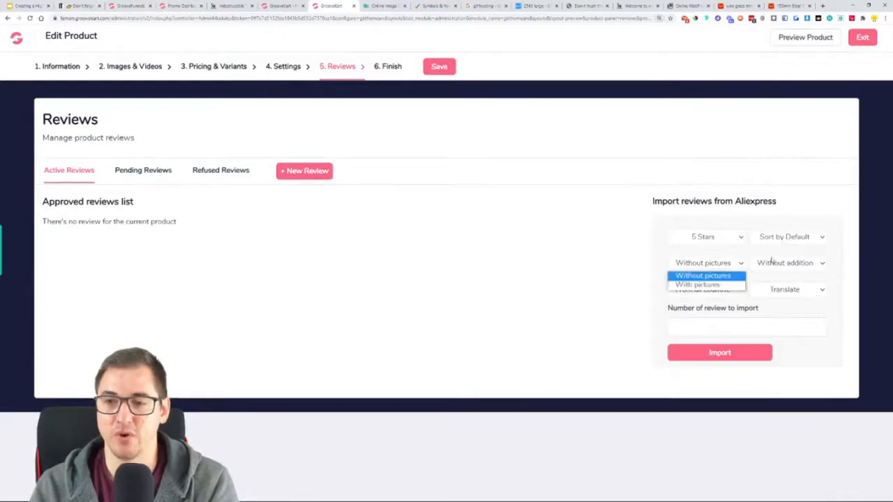
pyautogui.click(772, 262)
pyautogui.click(718, 290)
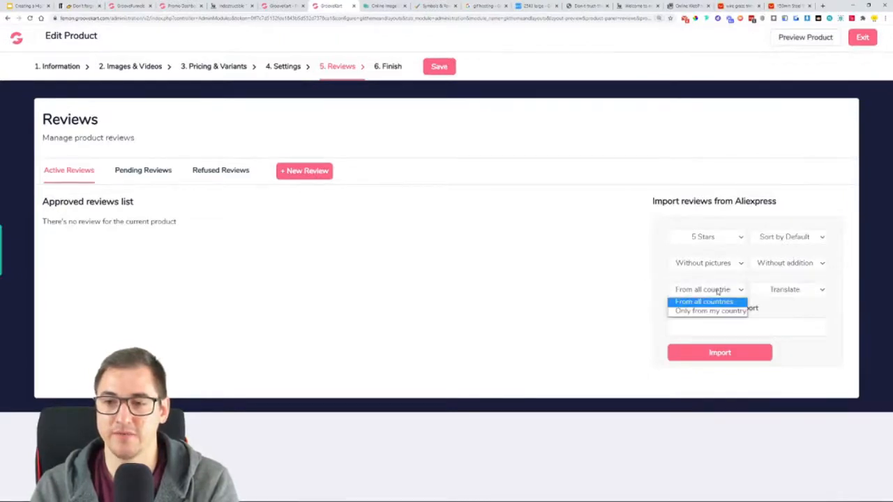
pyautogui.click(775, 291)
pyautogui.click(806, 279)
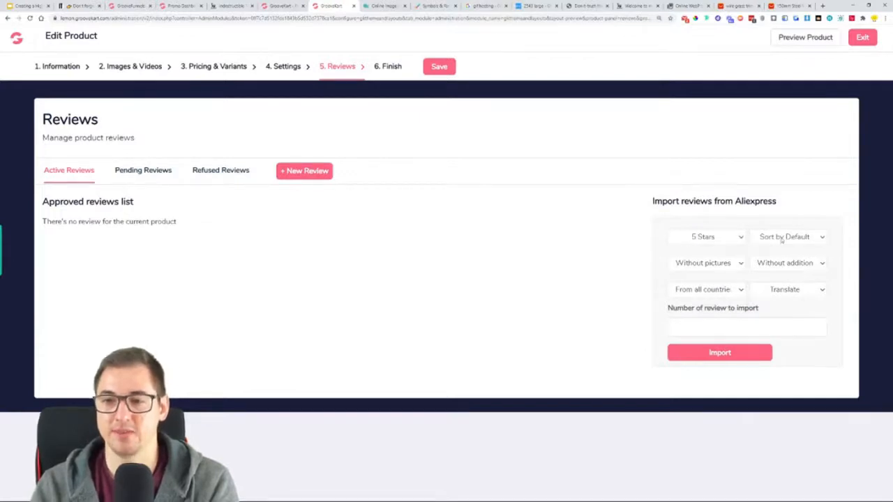
# Set the number of reviews to import to 100 and import them from AliExpress
pyautogui.click(690, 328)
pyautogui.write('10')
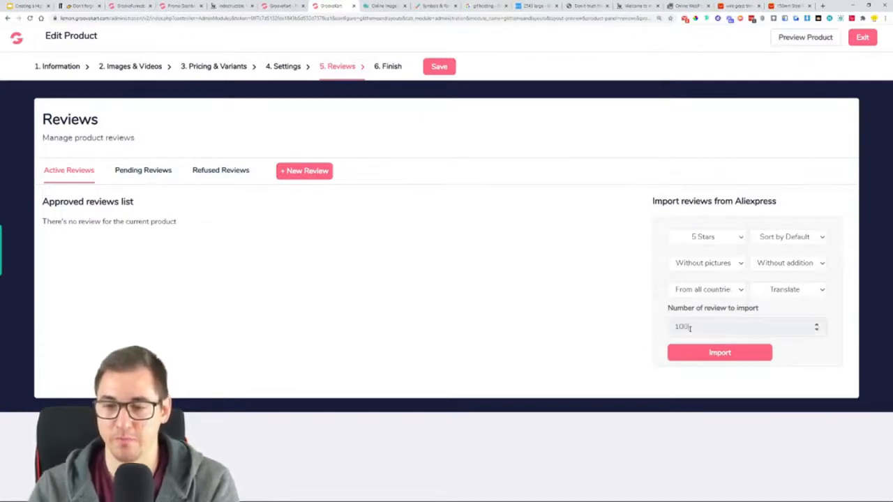
pyautogui.write('0')
pyautogui.click(729, 353)
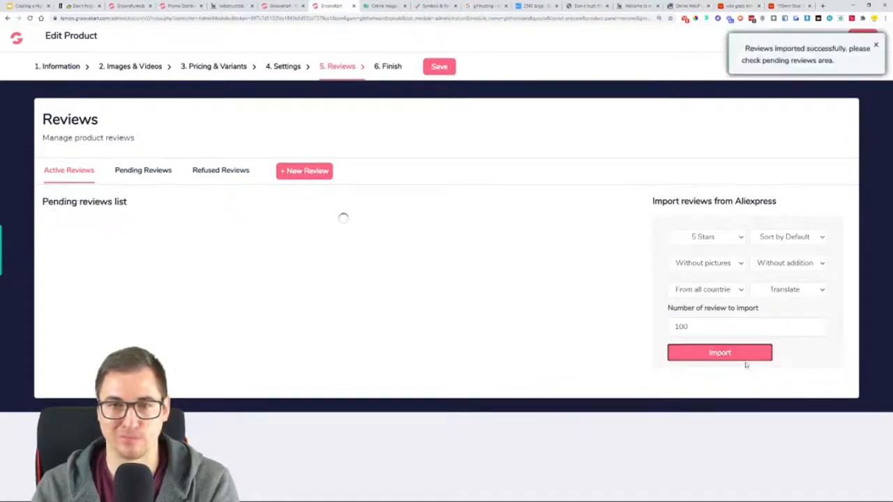
# Look through the imported pending reviews, read the content of the first one and approve it
pyautogui.scroll(-20, 418, 318)
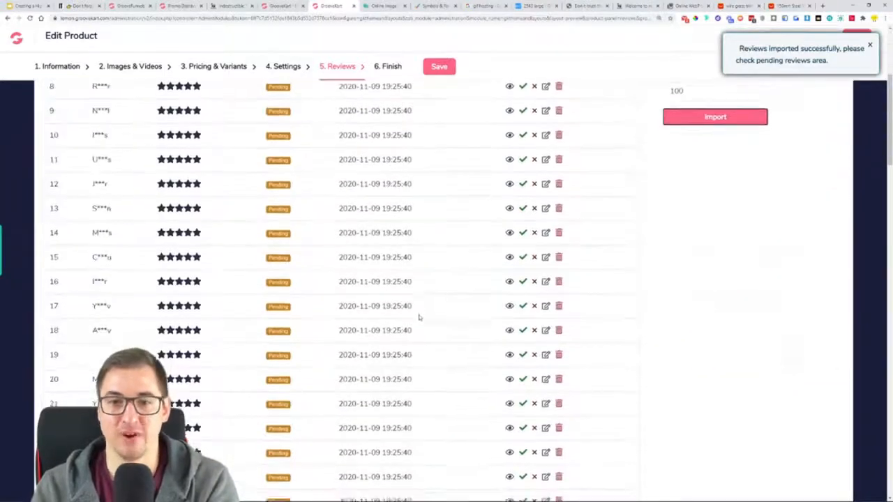
pyautogui.scroll(-9, 424, 308)
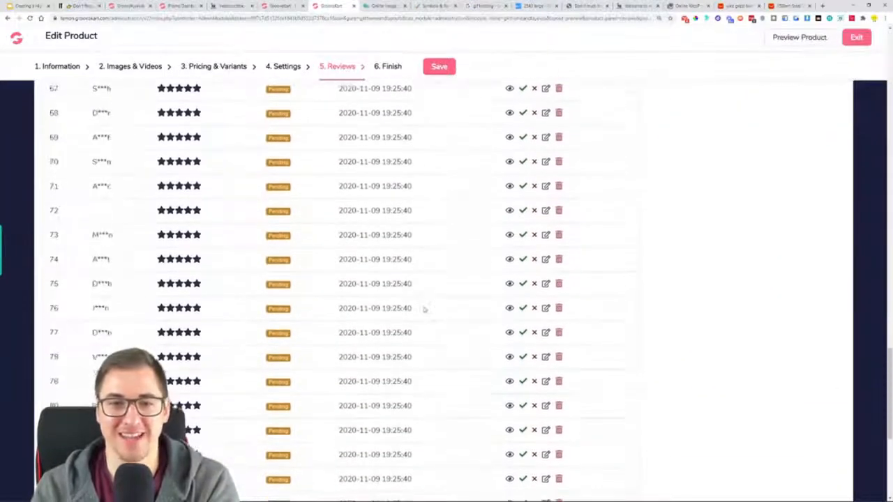
pyautogui.scroll(20, 424, 309)
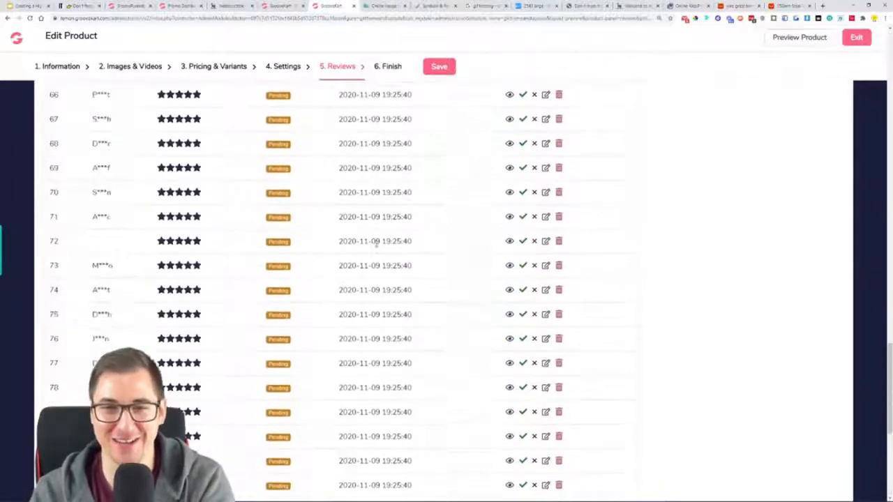
pyautogui.scroll(6, 376, 244)
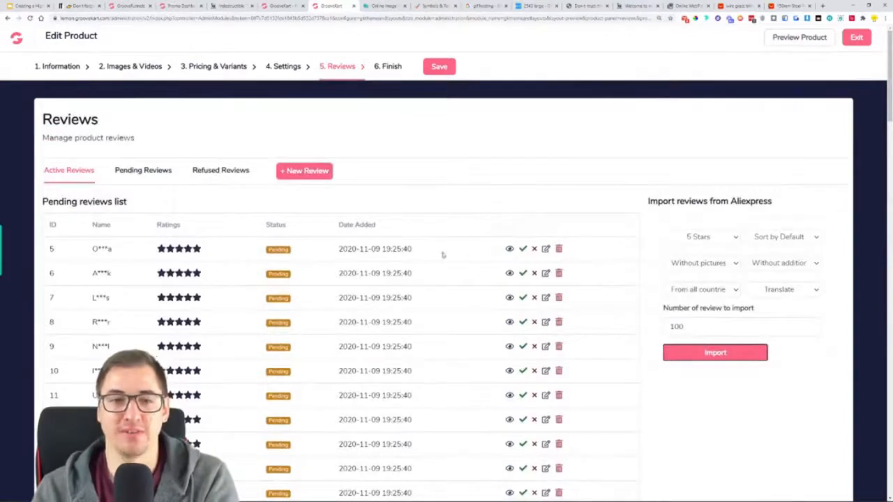
pyautogui.click(510, 250)
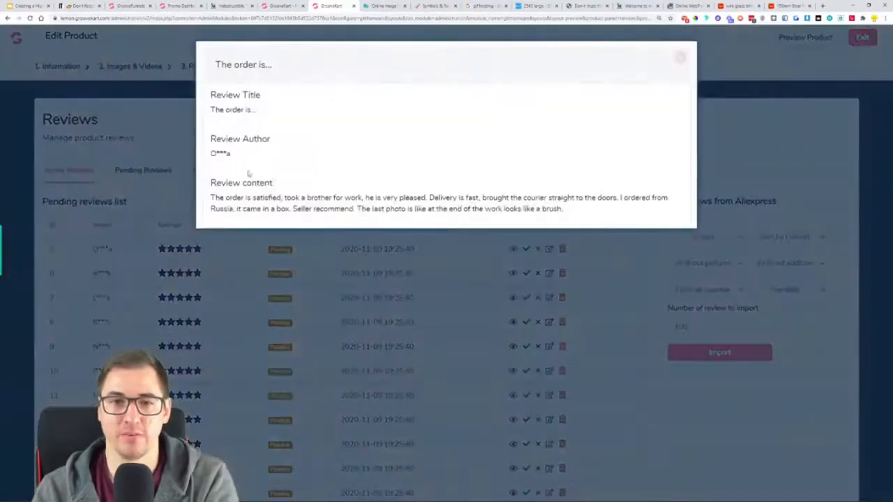
pyautogui.moveTo(211, 197); pyautogui.dragTo(626, 217)
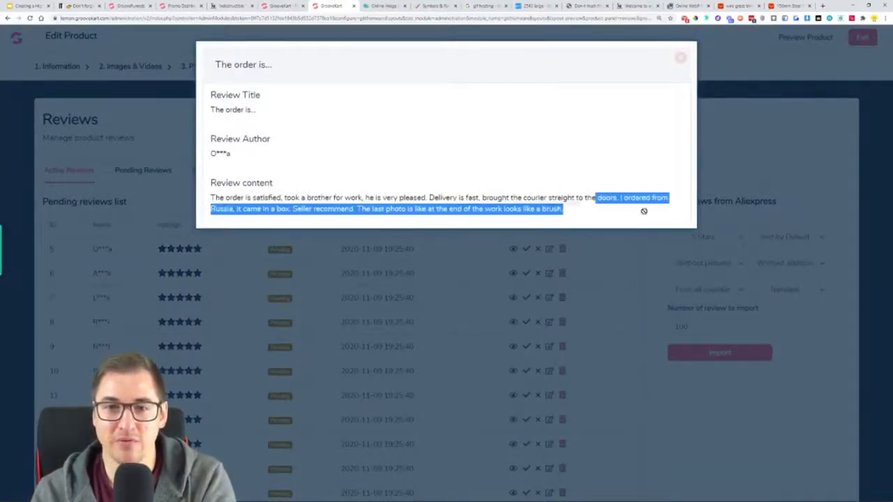
pyautogui.click(680, 58)
pyautogui.click(523, 249)
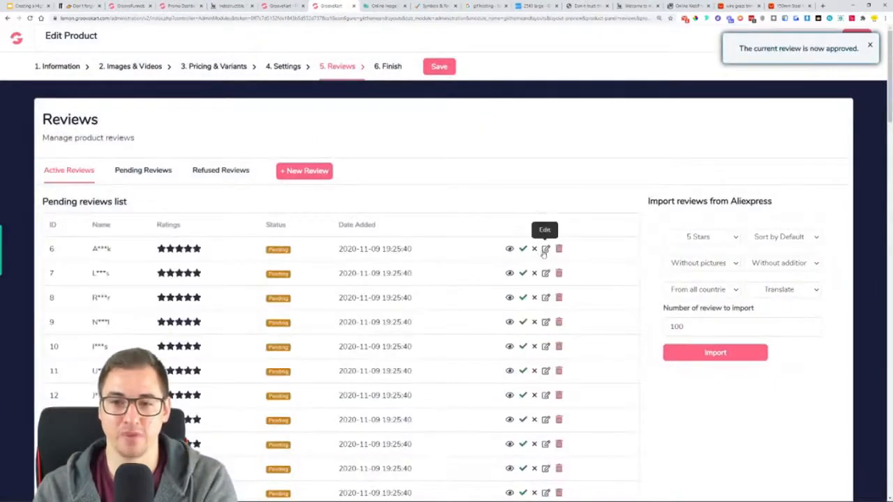
# Examine the edit form of the first remaining pending review and return to the active reviews list
pyautogui.click(545, 249)
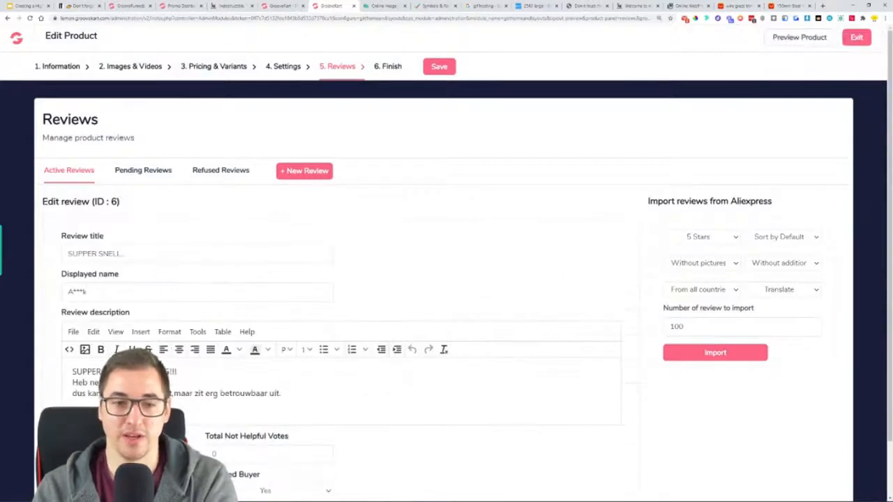
pyautogui.scroll(-2, 211, 394)
pyautogui.scroll(2, 248, 339)
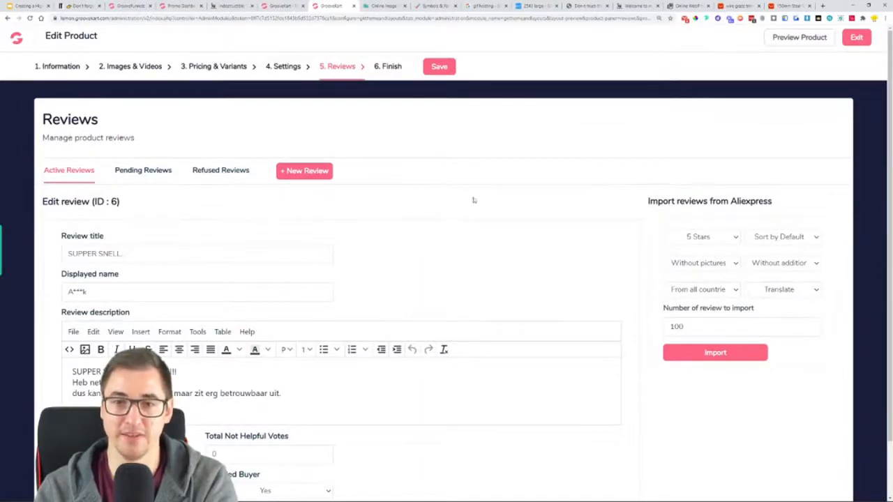
pyautogui.click(91, 177)
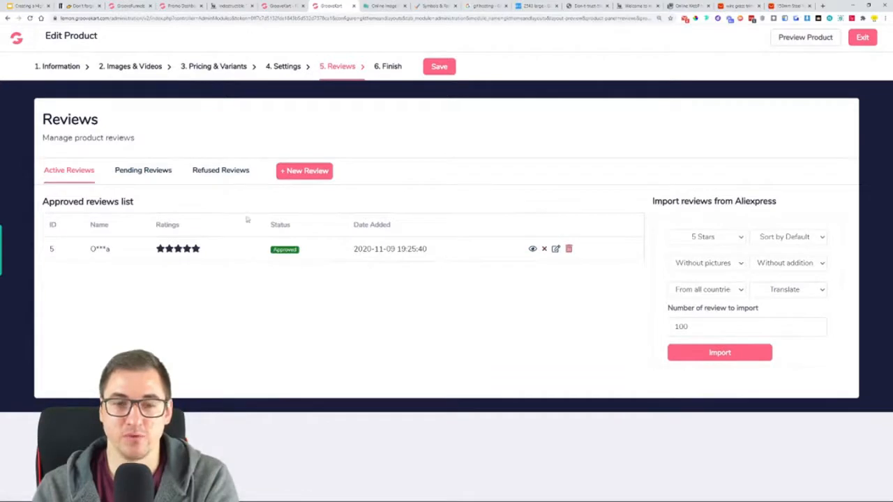
# Refuse the first pending review, then read the content of the "Very quick +..." review and approve it
pyautogui.click(152, 173)
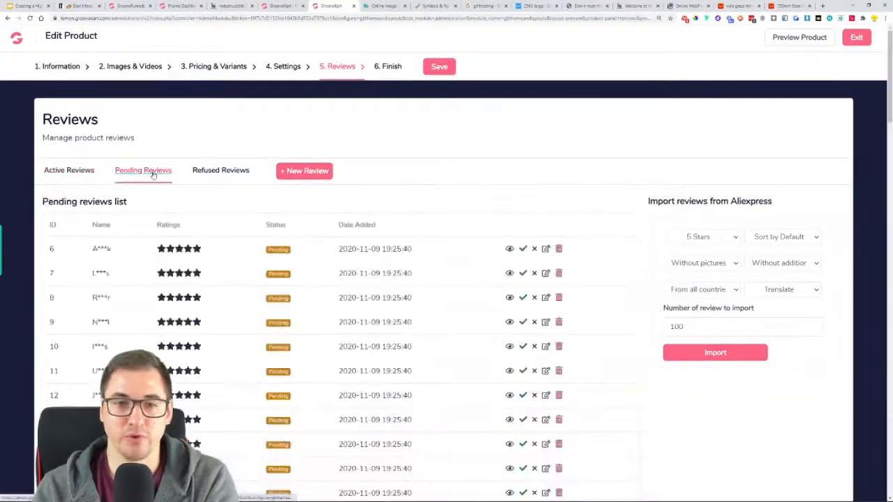
pyautogui.click(534, 250)
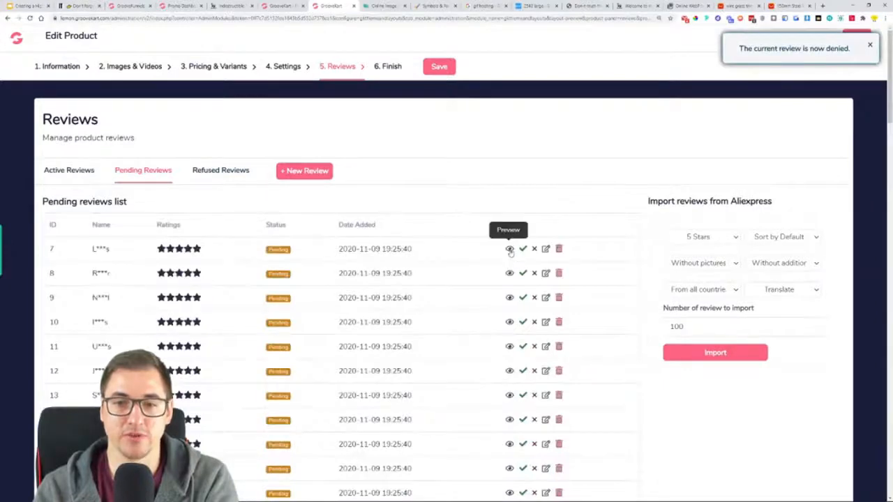
pyautogui.click(509, 249)
pyautogui.moveTo(222, 197); pyautogui.dragTo(469, 200)
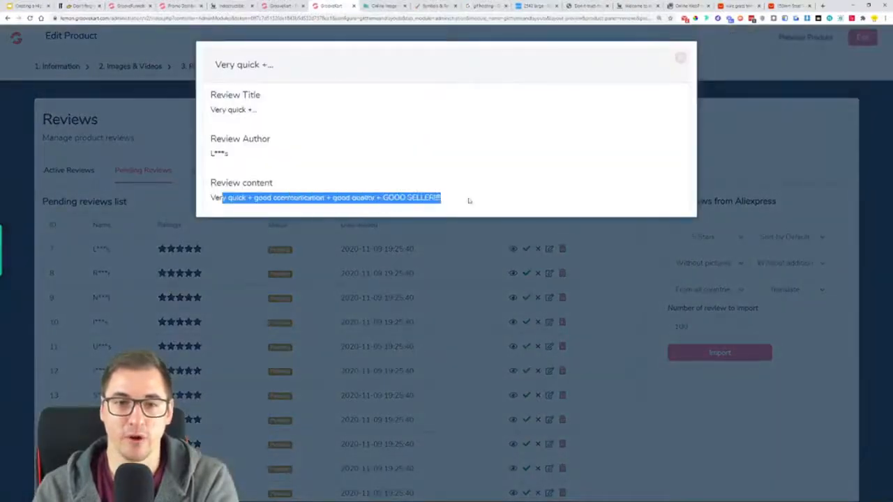
pyautogui.click(680, 58)
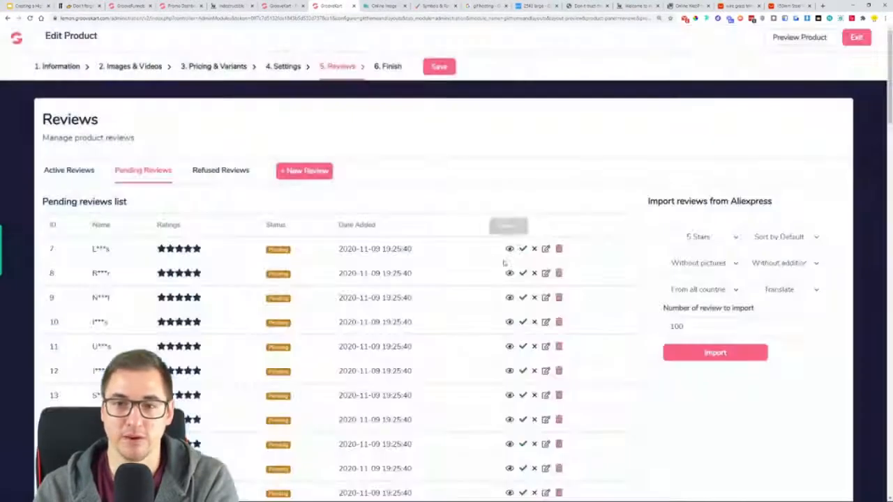
pyautogui.click(523, 251)
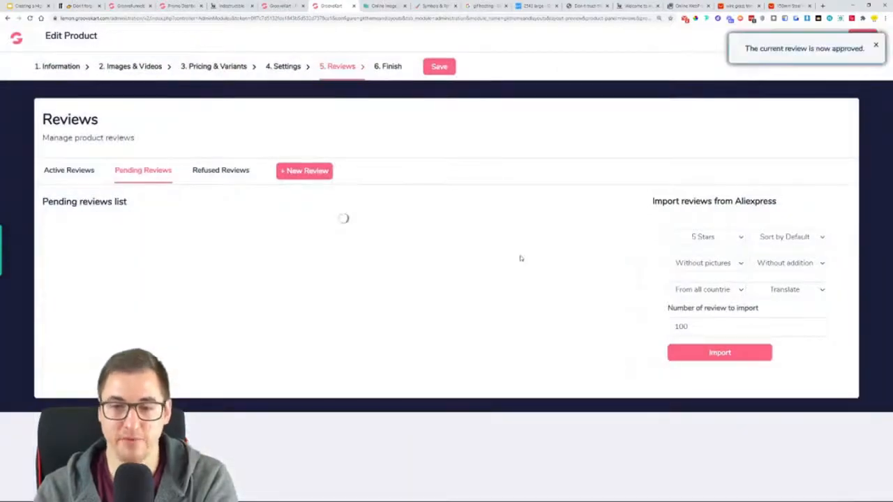
# Read the content of the pending "Delivery thr..." review and approve it
pyautogui.click(509, 249)
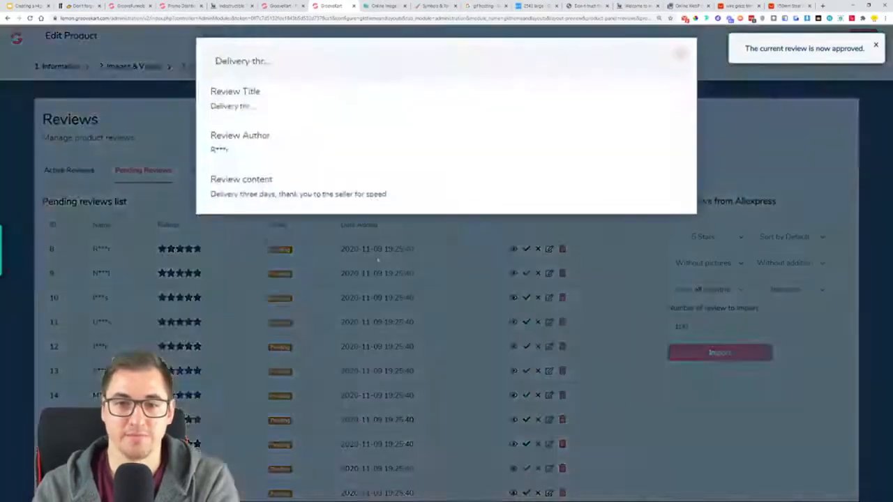
pyautogui.moveTo(218, 199); pyautogui.dragTo(413, 202)
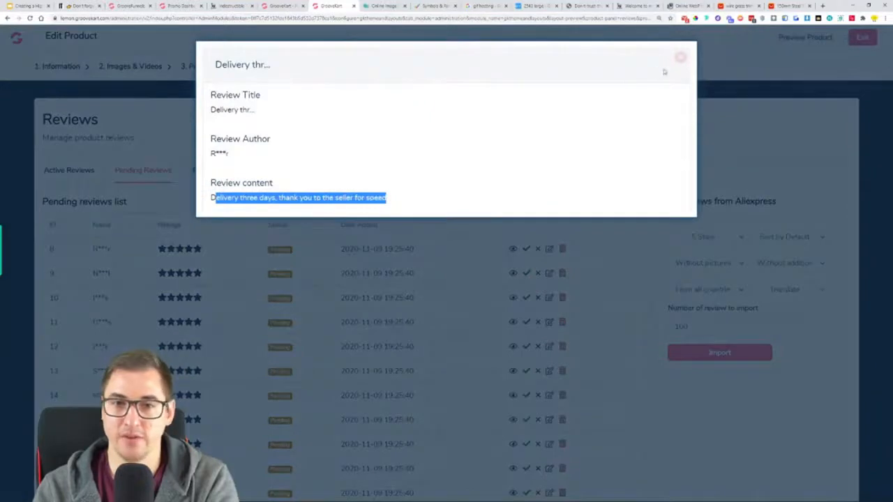
pyautogui.click(682, 59)
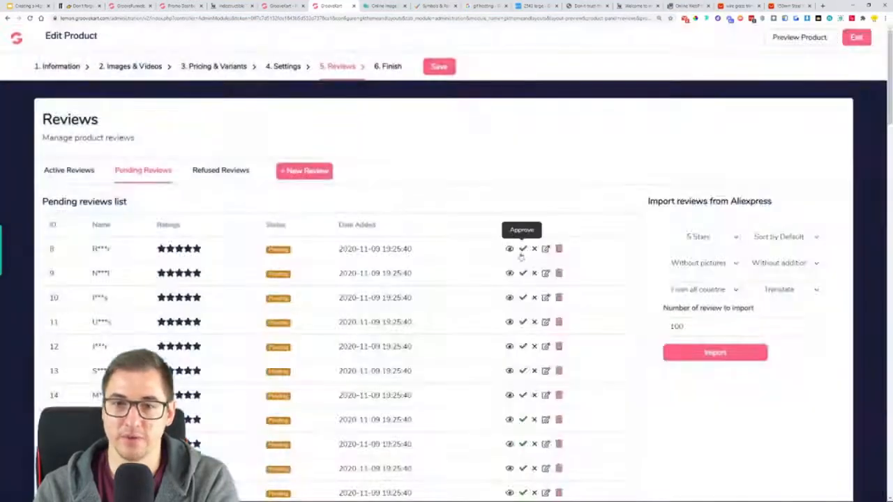
pyautogui.click(525, 254)
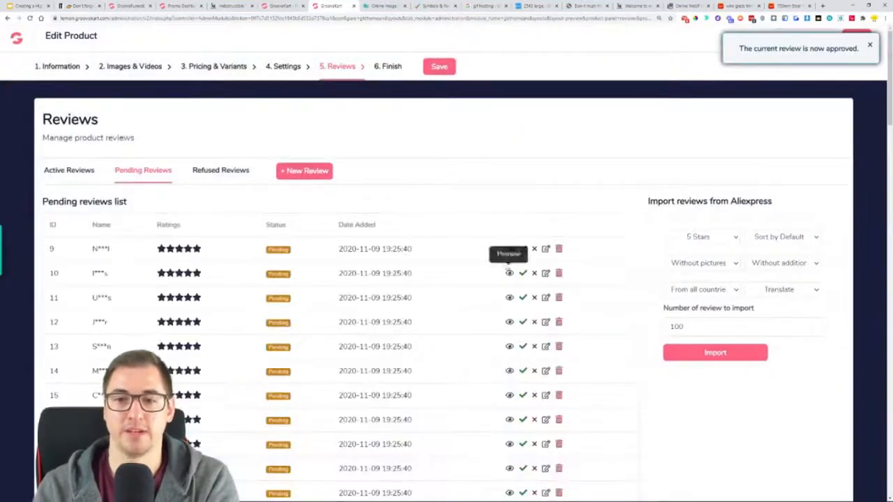
# Read the content of the pending "The quality ..." review and approve it
pyautogui.click(510, 249)
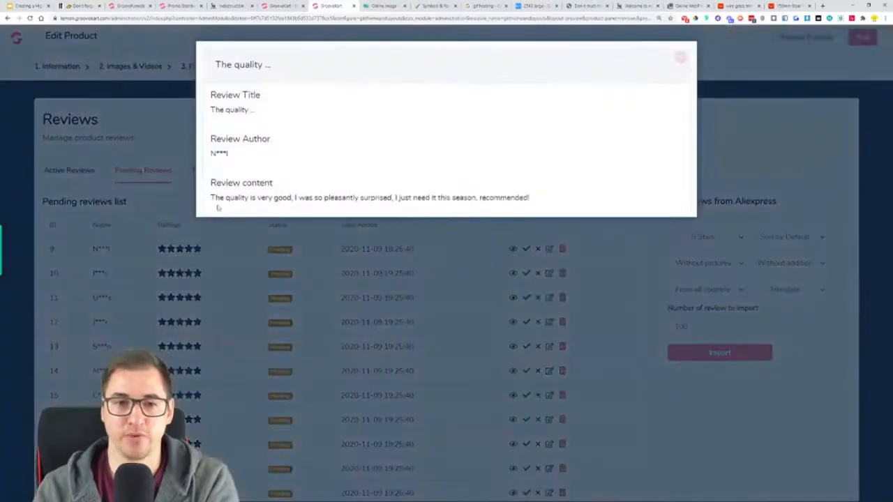
pyautogui.moveTo(212, 197); pyautogui.dragTo(536, 200)
pyautogui.click(677, 62)
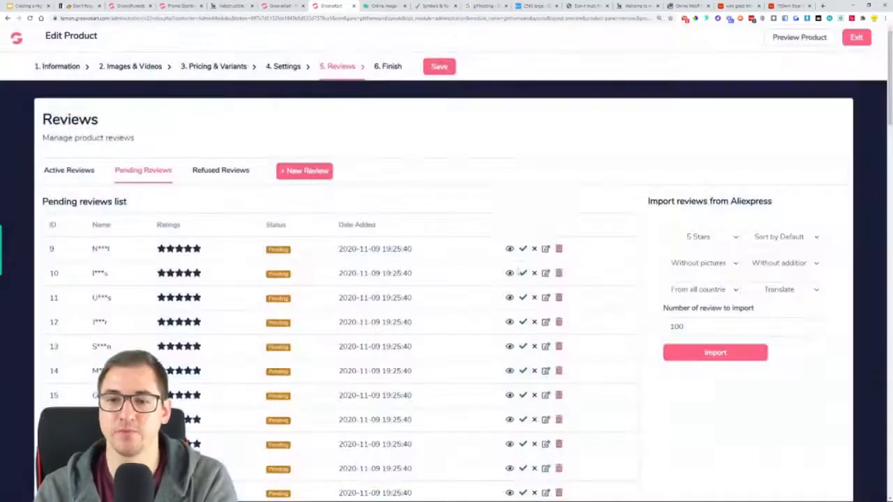
pyautogui.click(522, 249)
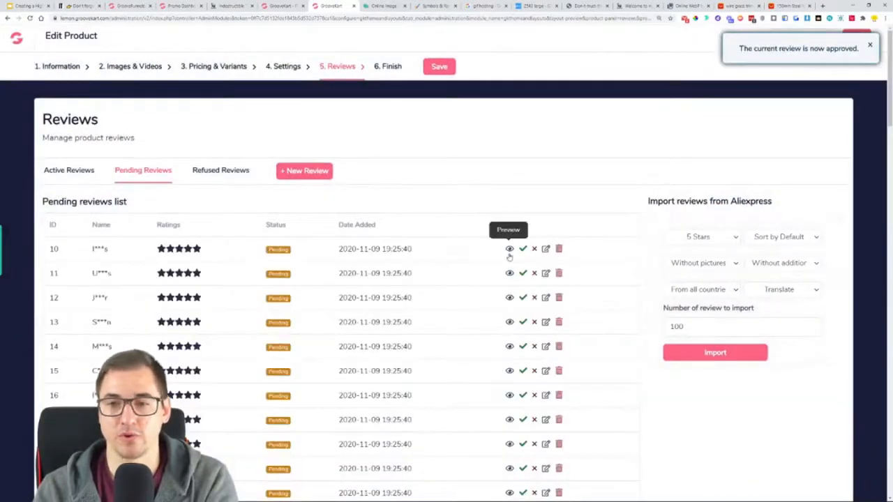
# Read the content of the pending "Corresponds ..." review and approve it
pyautogui.click(509, 252)
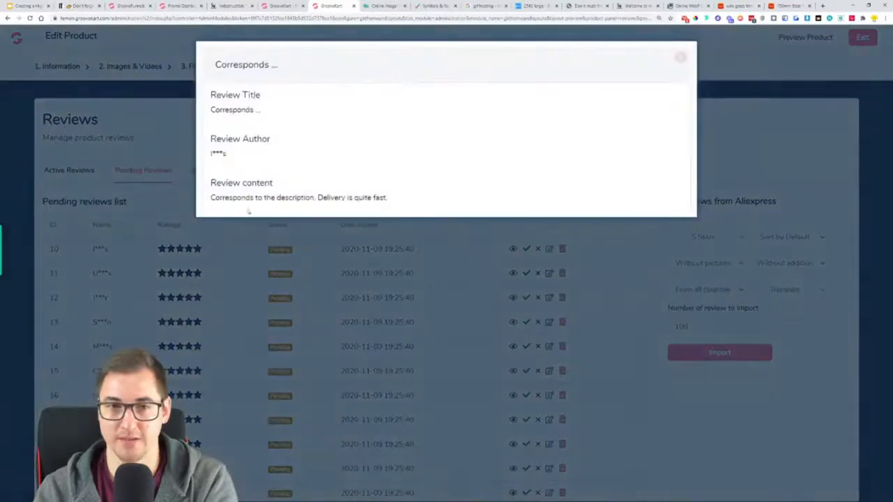
pyautogui.moveTo(229, 197); pyautogui.dragTo(409, 200)
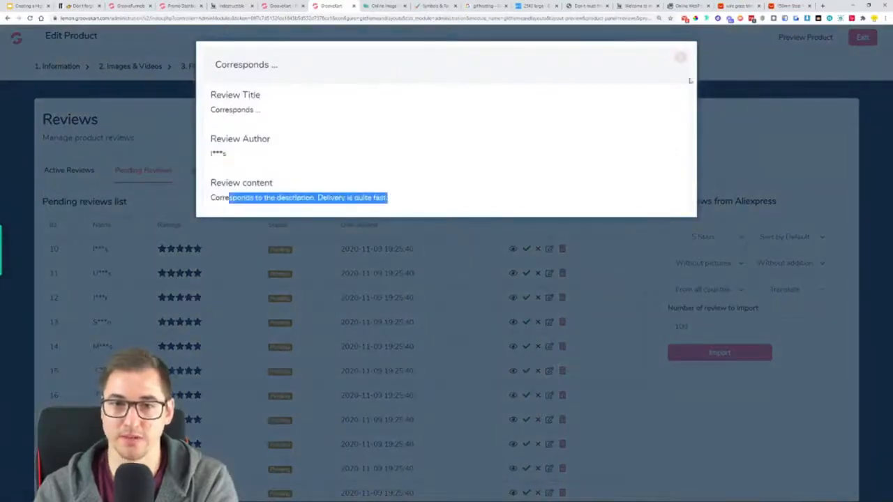
pyautogui.click(681, 57)
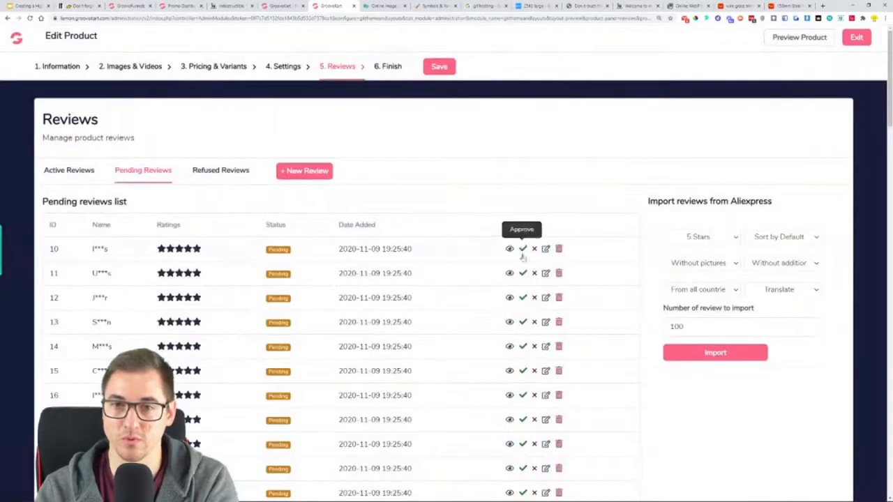
pyautogui.click(524, 250)
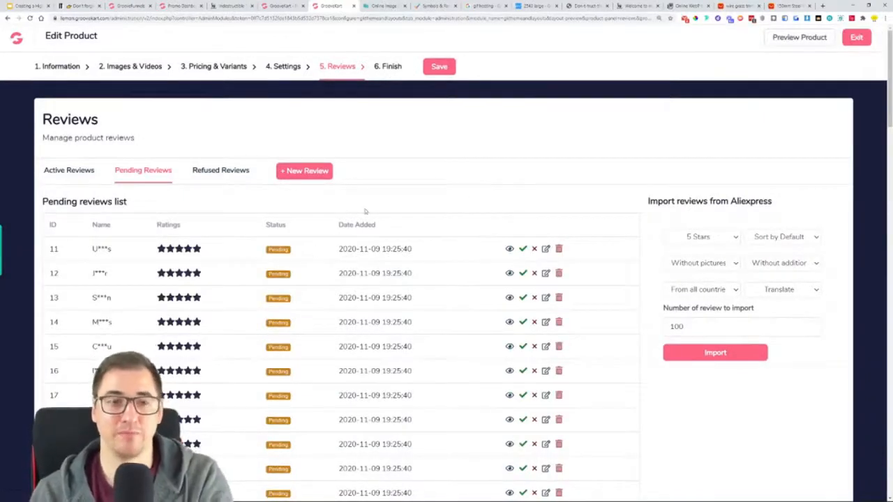
# Examine the product's final actions, covering its website display, where it is shown and the additional product actions
pyautogui.click(385, 77)
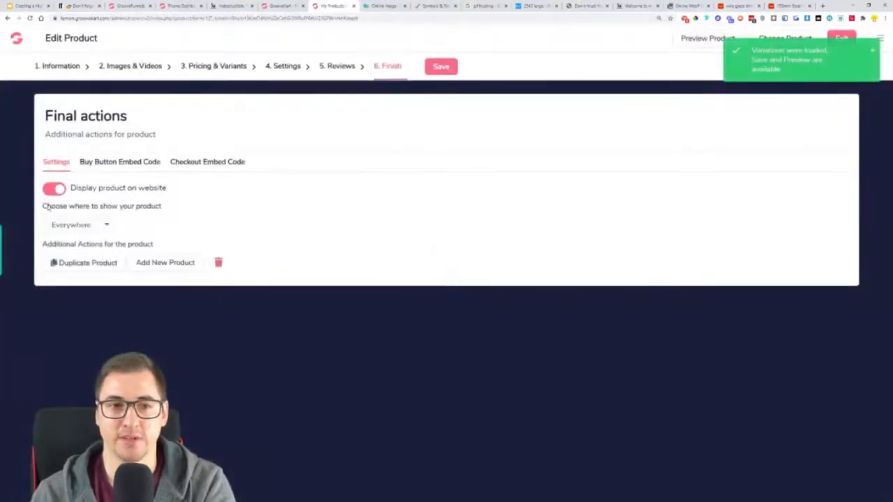
pyautogui.moveTo(72, 192); pyautogui.dragTo(201, 192)
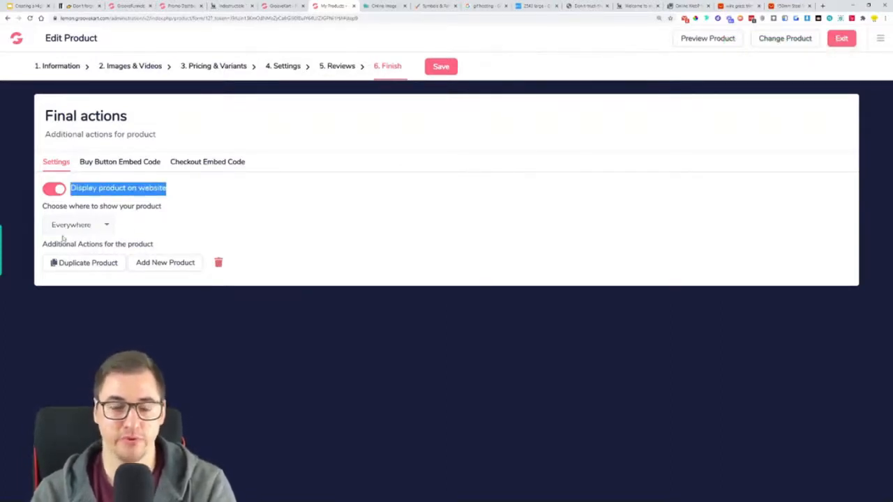
pyautogui.moveTo(62, 245); pyautogui.dragTo(166, 246)
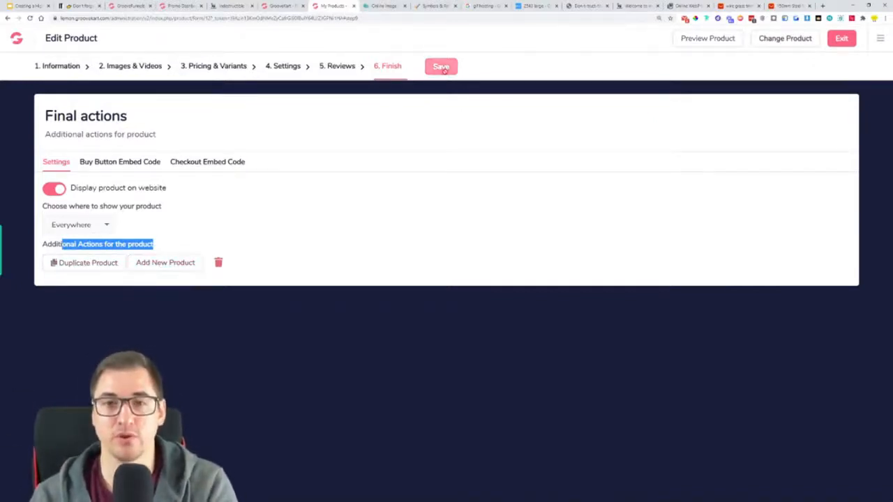
# Preview the Indestructible Trimmer's store page and examine its live viewer count and description text
pyautogui.click(709, 41)
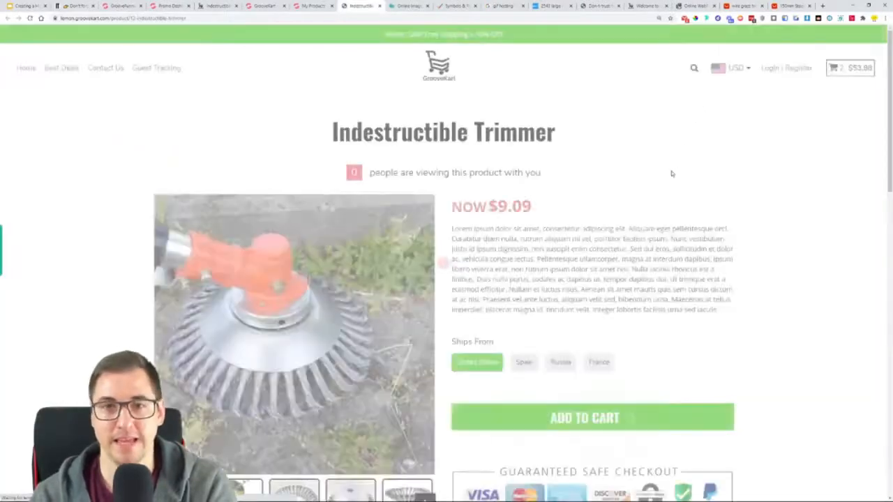
pyautogui.scroll(-1, 726, 232)
pyautogui.scroll(1, 746, 236)
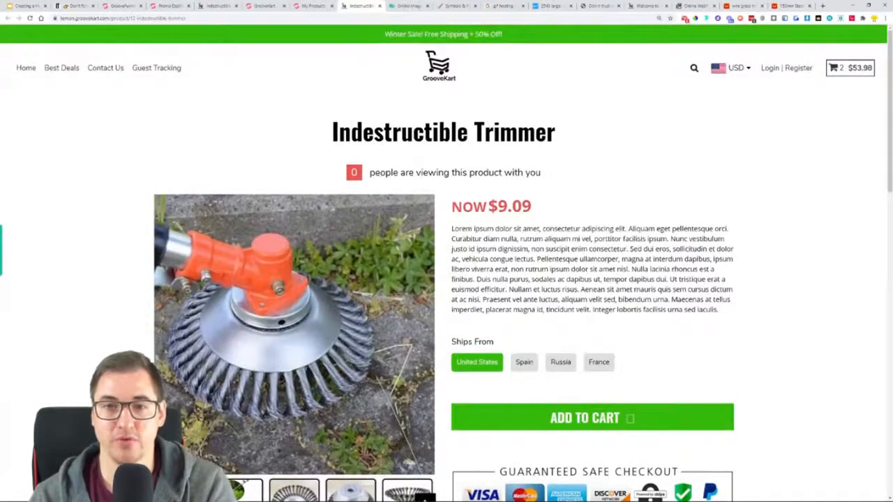
pyautogui.moveTo(344, 173); pyautogui.dragTo(522, 173)
pyautogui.scroll(-1, 522, 173)
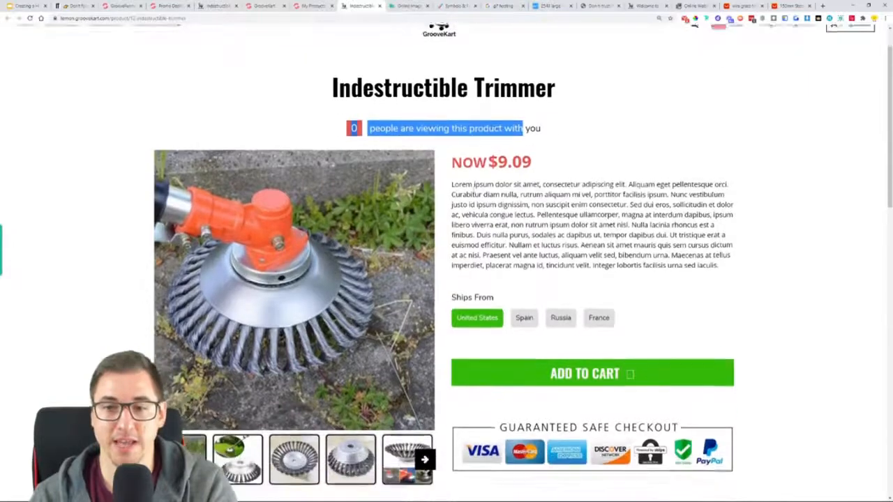
pyautogui.moveTo(452, 182); pyautogui.dragTo(637, 266)
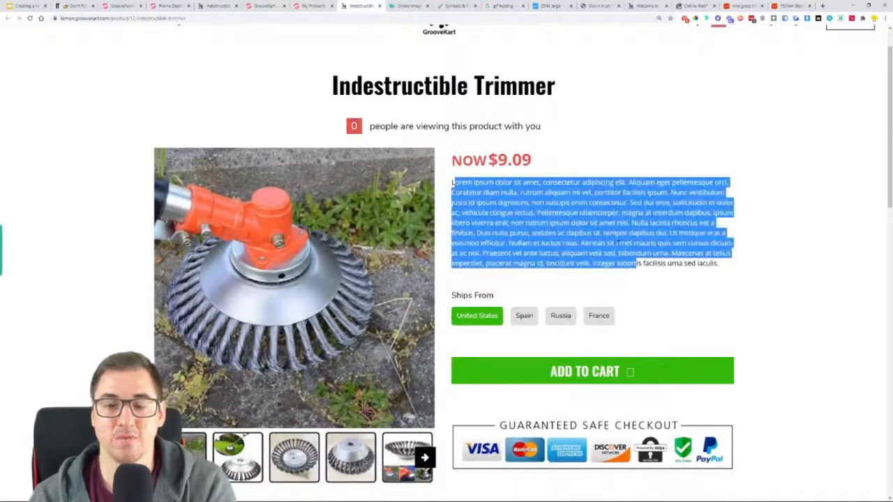
pyautogui.click(460, 200)
pyautogui.moveTo(461, 197); pyautogui.dragTo(654, 263)
pyautogui.scroll(-1, 653, 263)
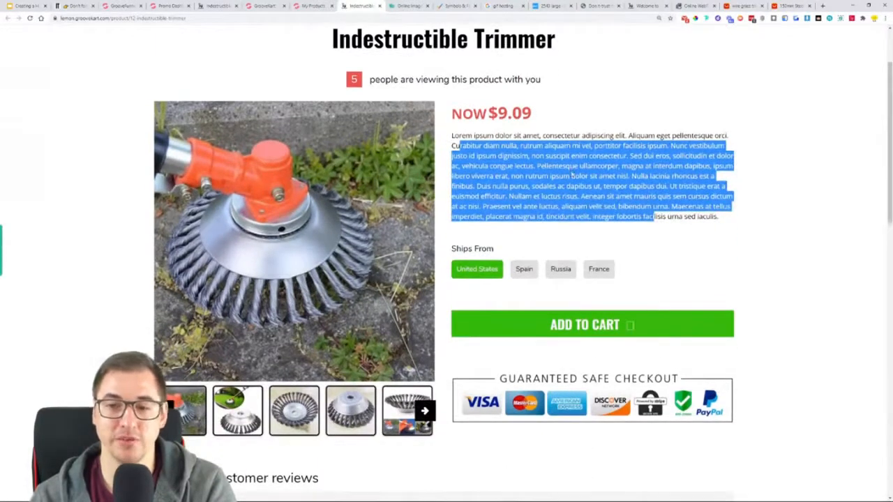
# Add the trimmer to the cart, close the cart view and try each Ships From option, ending on United States
pyautogui.click(630, 325)
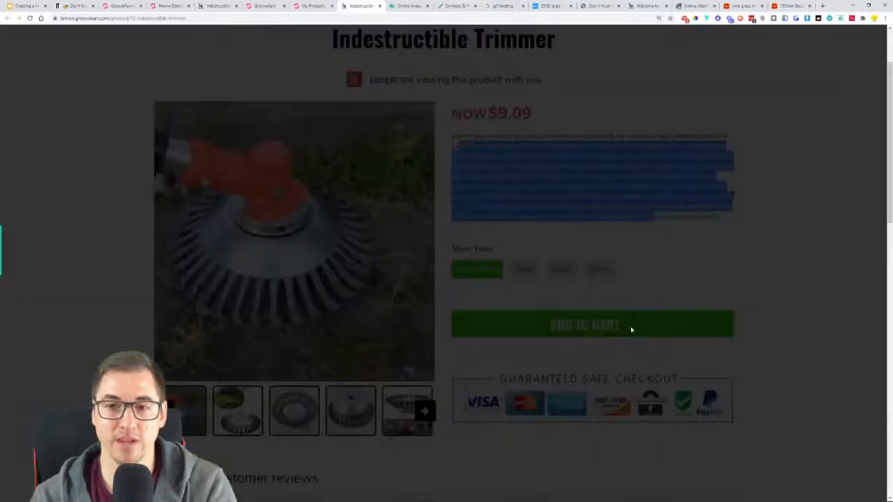
pyautogui.click(874, 37)
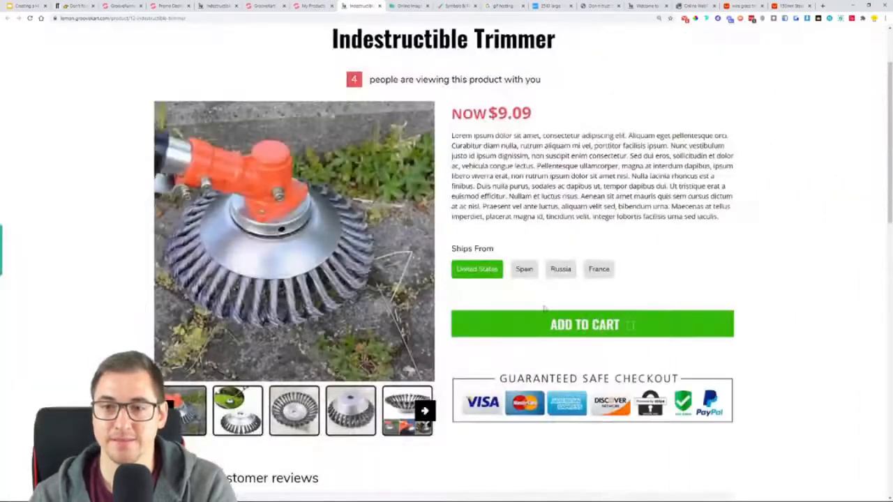
pyautogui.click(523, 272)
pyautogui.click(560, 270)
pyautogui.click(597, 270)
pyautogui.click(561, 272)
pyautogui.click(524, 272)
pyautogui.click(477, 271)
# Check the customer reviews section and the selling price on the previewed product page
pyautogui.scroll(-1, 497, 187)
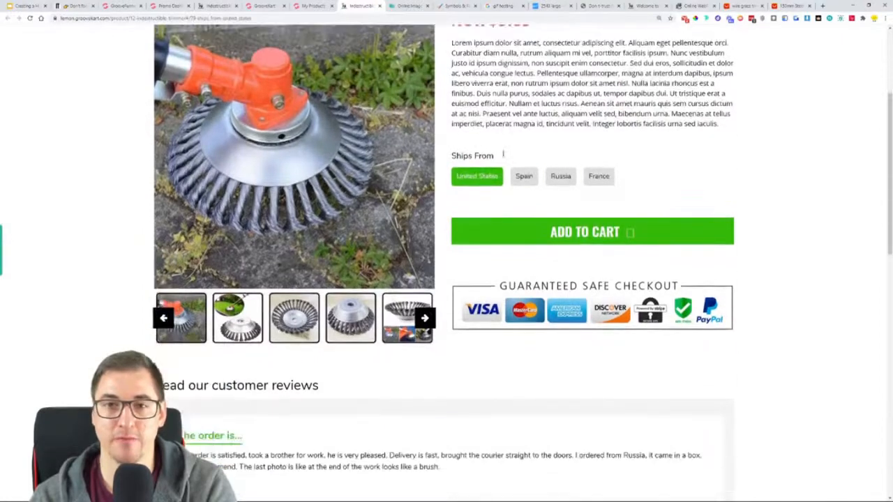
pyautogui.scroll(3, 541, 185)
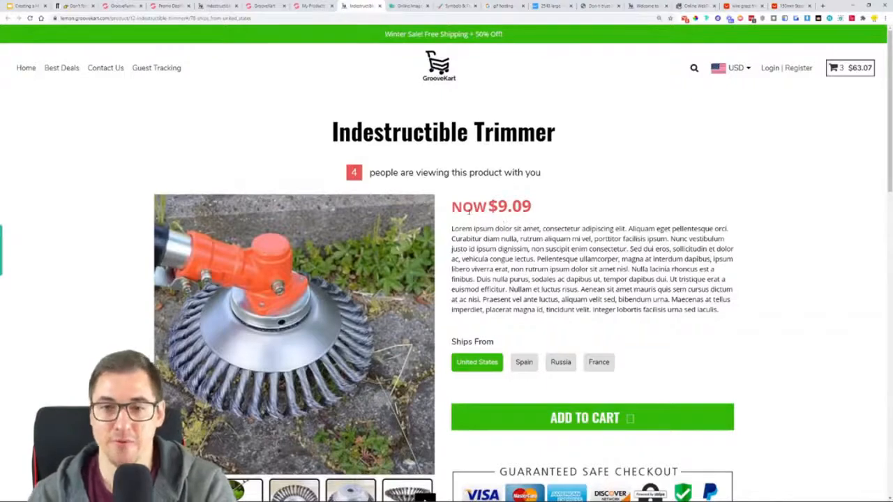
pyautogui.moveTo(454, 218); pyautogui.dragTo(531, 208)
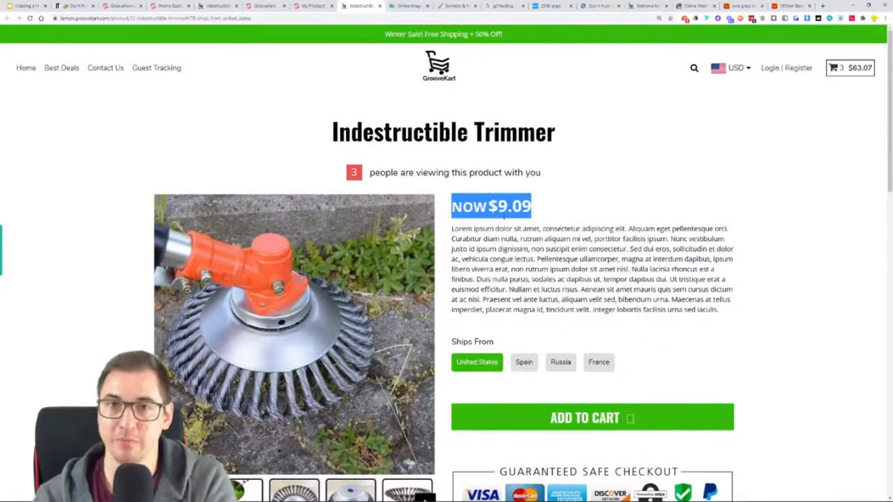
# Return to the product editor and expand the bulk variants edit section for the Ships From variants
pyautogui.click(312, 6)
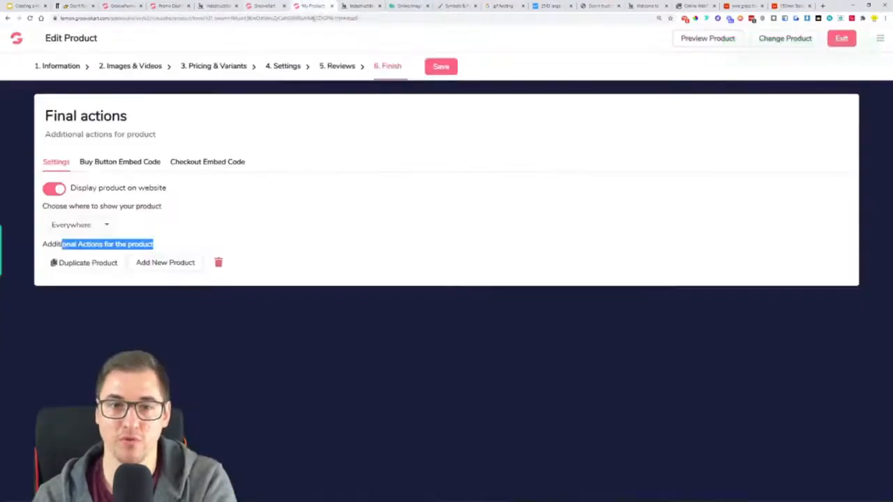
pyautogui.click(213, 69)
pyautogui.click(177, 162)
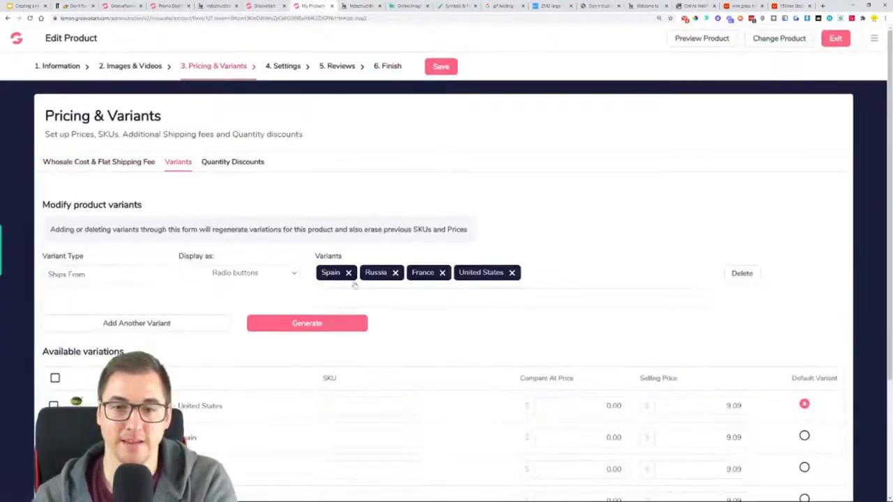
pyautogui.scroll(-3, 355, 285)
pyautogui.click(584, 245)
pyautogui.click(827, 416)
pyautogui.scroll(-1, 510, 424)
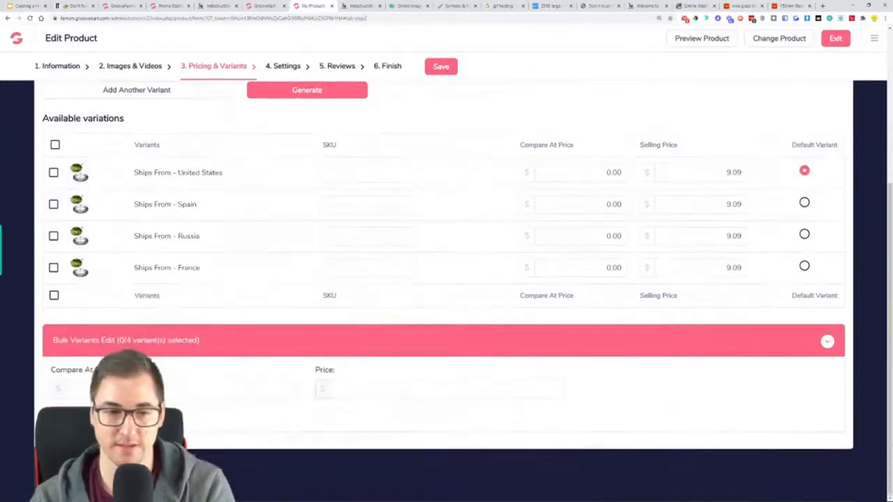
# Bulk edit all four Ships From variants to a compare-at price of 69.97 and a price of 45.97, and save the product
pyautogui.click(71, 389)
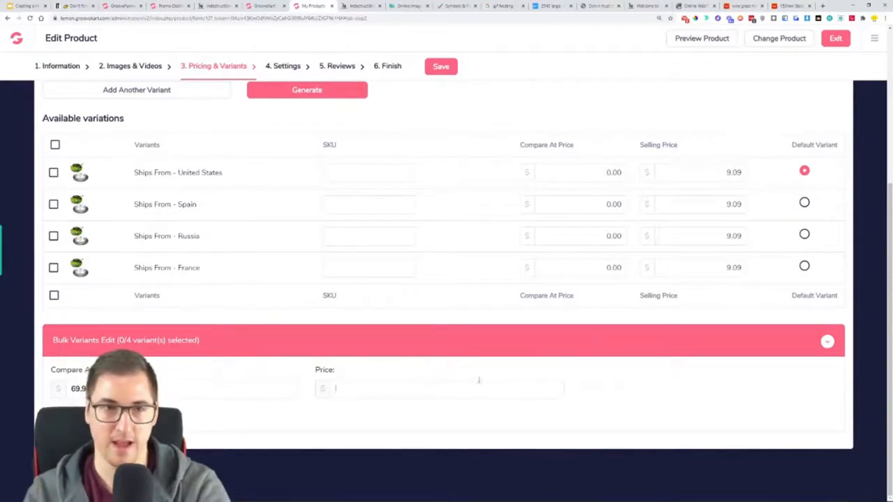
pyautogui.click(55, 145)
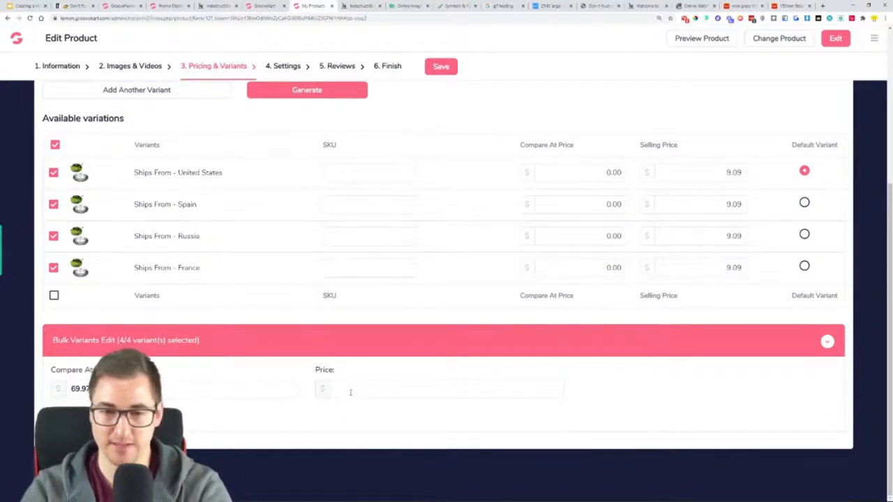
pyautogui.click(350, 392)
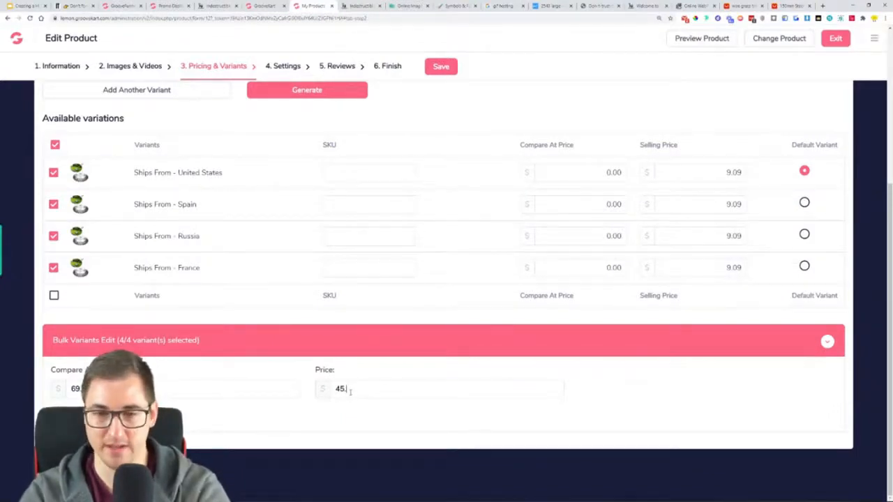
pyautogui.click(78, 417)
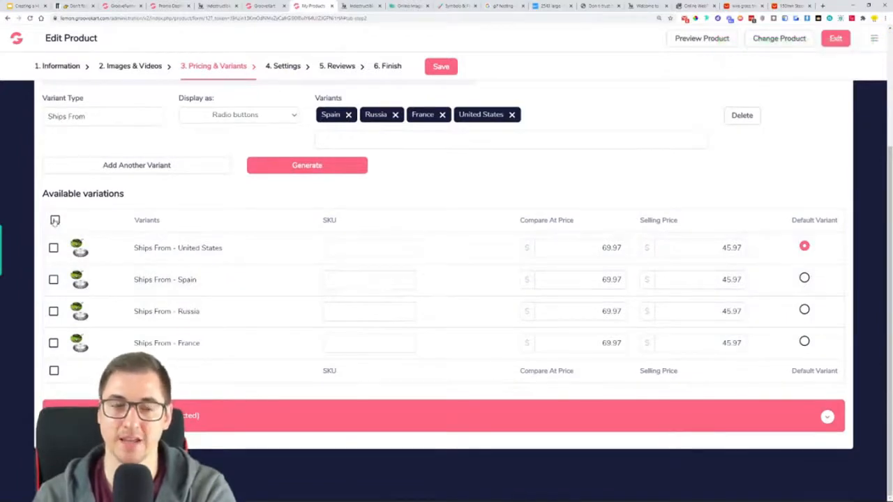
pyautogui.click(440, 66)
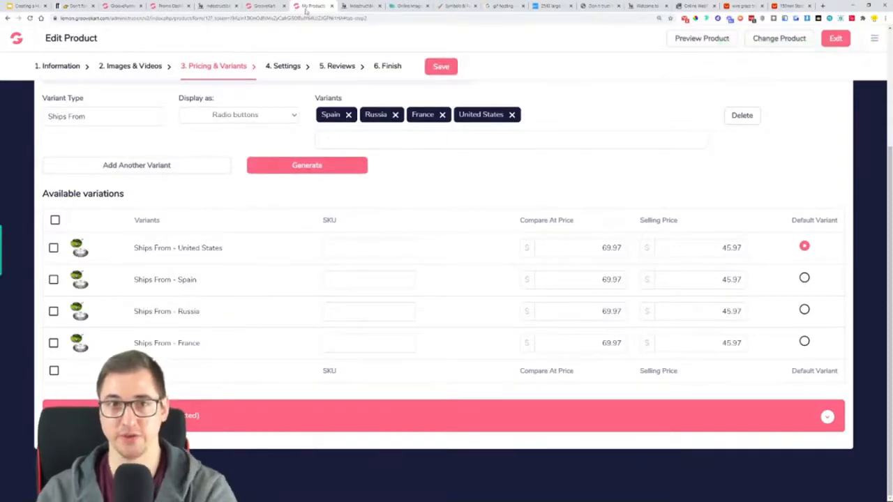
# Edit the paragraph below the price in Product Layout with Bumps to read "Tax included." and save the layout
pyautogui.click(264, 5)
pyautogui.click(546, 271)
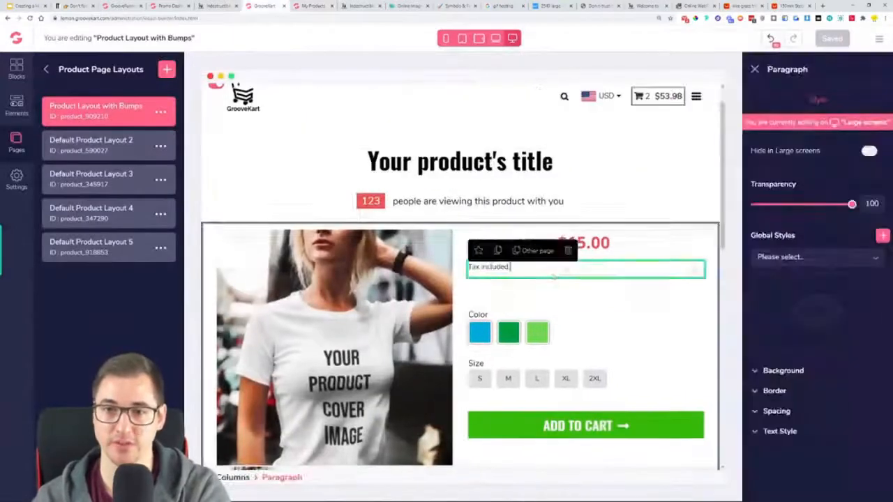
pyautogui.moveTo(464, 268); pyautogui.dragTo(512, 269)
pyautogui.tripleClick(512, 269)
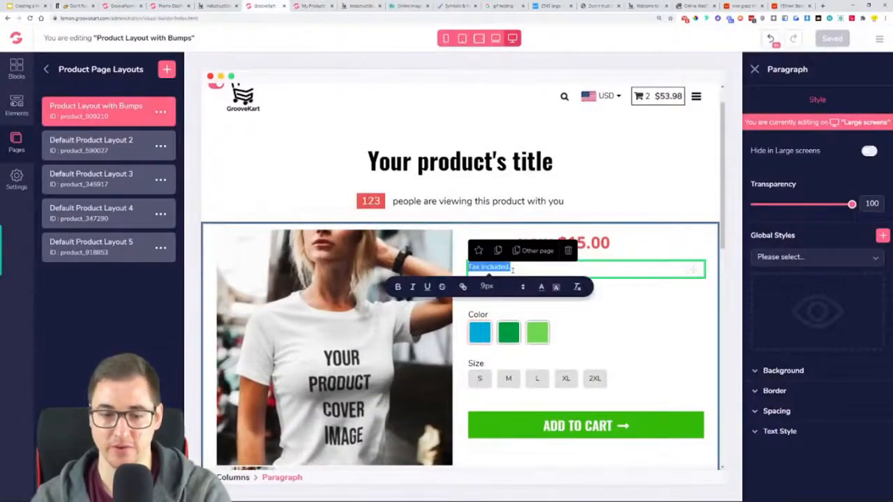
pyautogui.click(590, 270)
pyautogui.press('BackSpace')
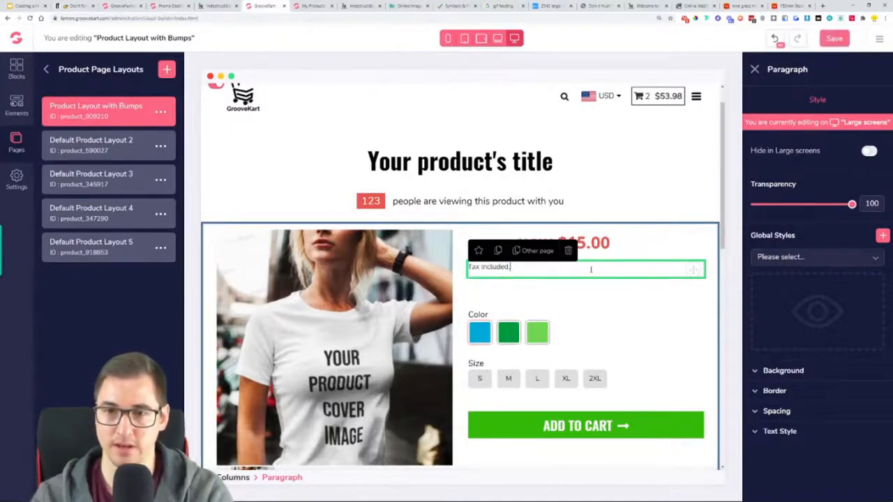
pyautogui.click(831, 41)
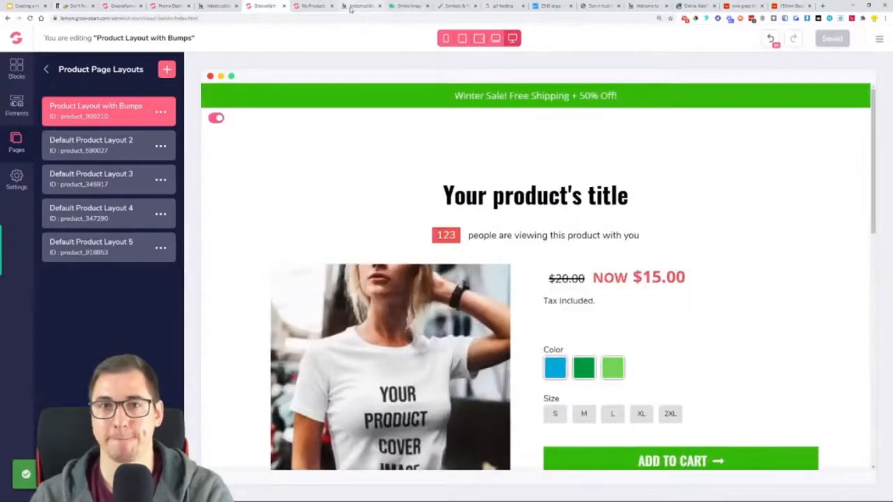
# Check the prices and tax note on the previewed Indestructible Trimmer store page
pyautogui.click(351, 7)
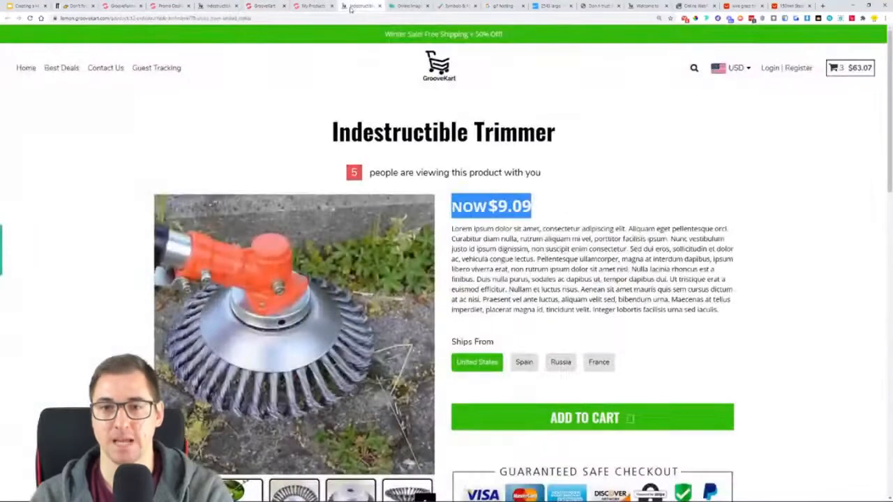
pyautogui.click(662, 203)
pyautogui.scroll(-1, 244, 118)
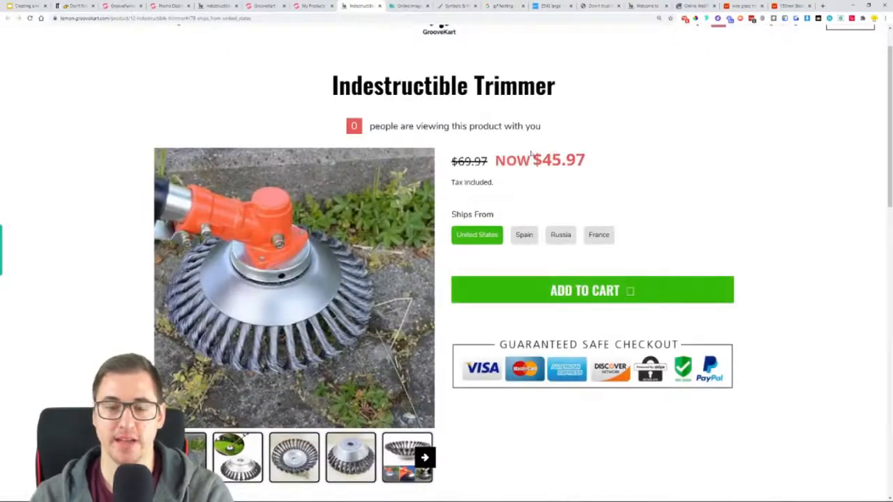
# Remove the arrow icon from the Add to Cart button in the product layout and save the layout
pyautogui.click(312, 6)
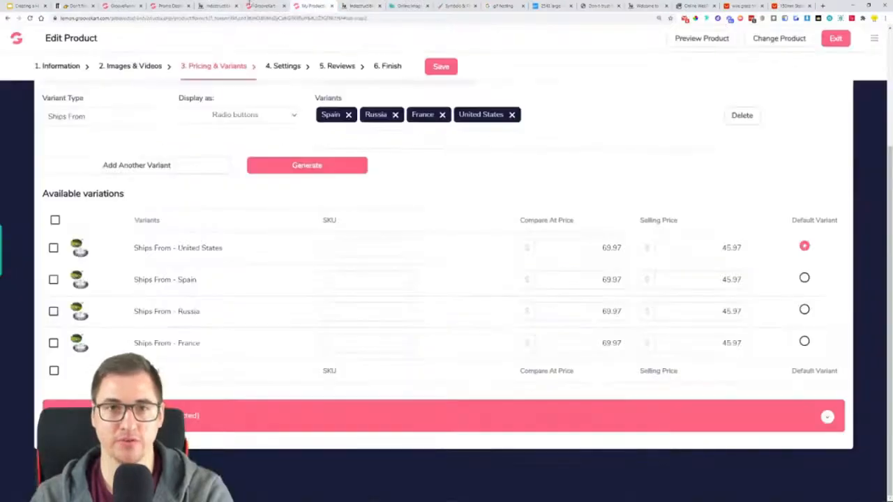
pyautogui.click(263, 6)
pyautogui.scroll(-2, 723, 377)
pyautogui.click(722, 325)
pyautogui.click(846, 102)
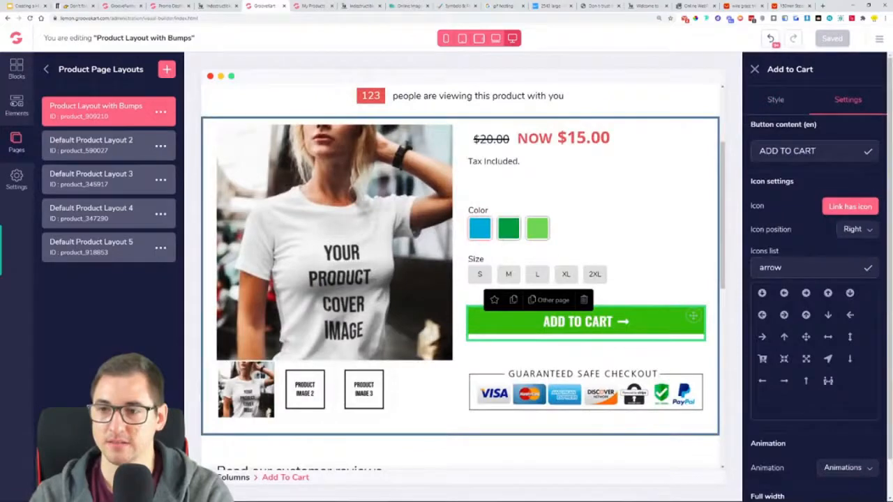
pyautogui.click(850, 206)
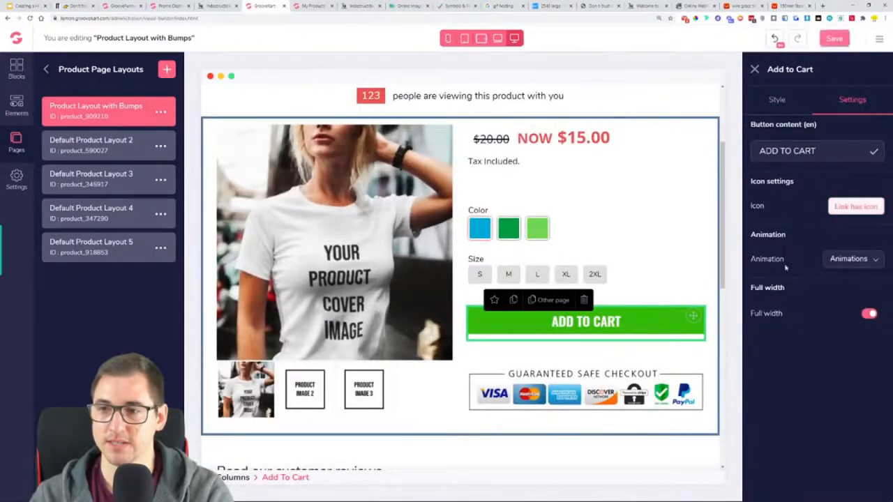
pyautogui.click(834, 39)
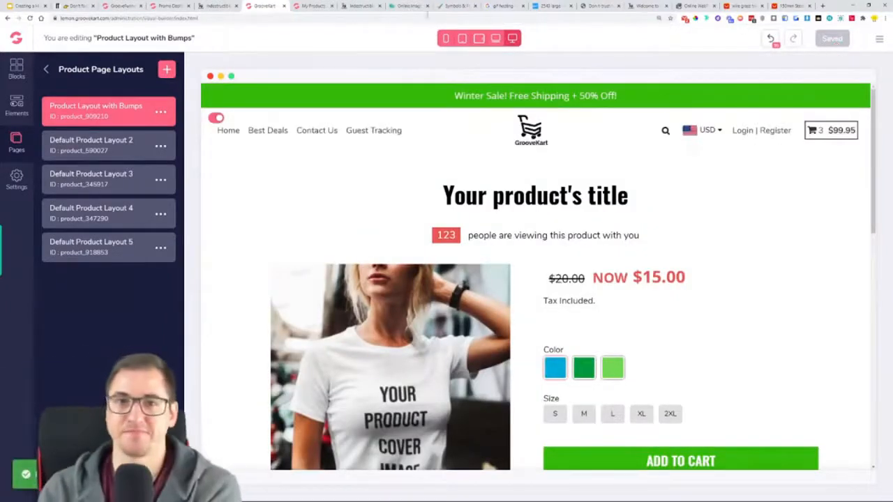
# Reload the previewed trimmer page, check the Add to Cart button and try the Spain, Russia and France shipping options
pyautogui.click(360, 6)
pyautogui.click(30, 18)
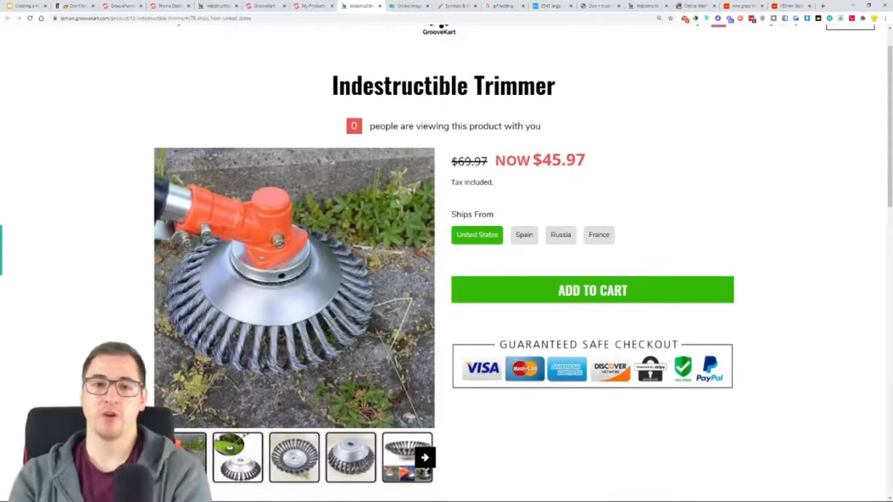
pyautogui.scroll(-2, 729, 172)
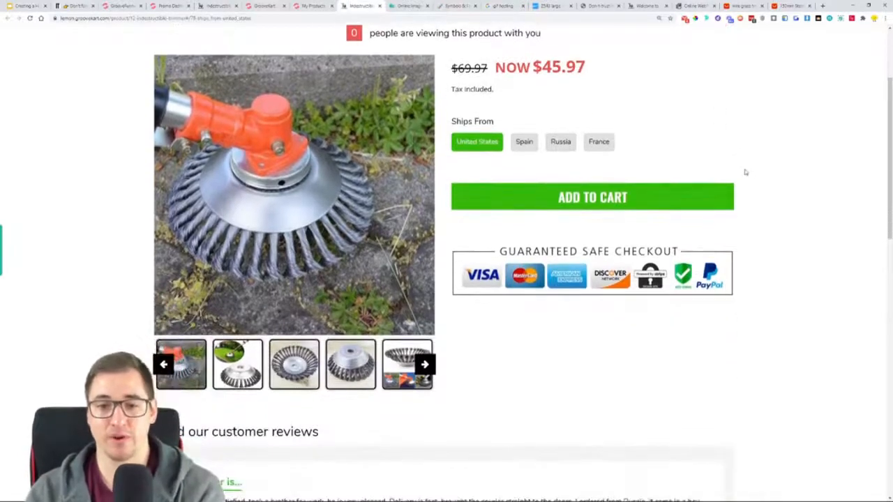
pyautogui.scroll(2, 743, 172)
pyautogui.click(524, 235)
pyautogui.click(560, 234)
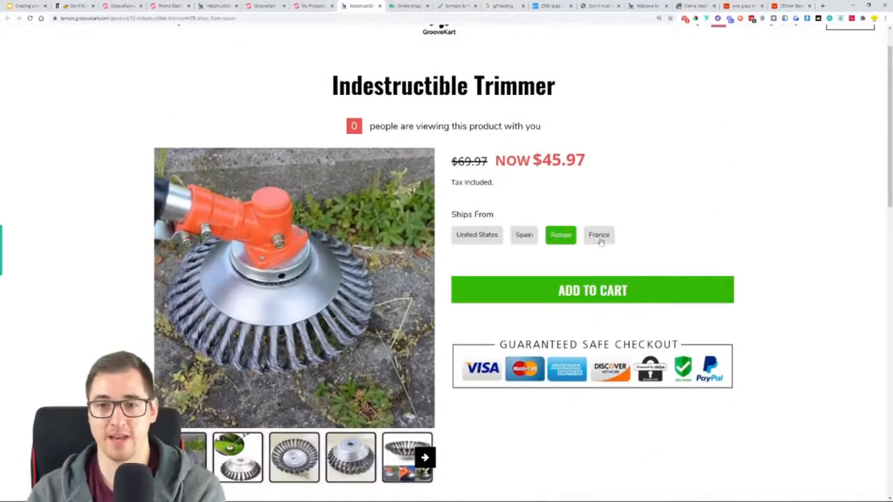
pyautogui.click(599, 234)
# Add the trimmer shipping from United States to the cart and proceed to checkout
pyautogui.click(481, 234)
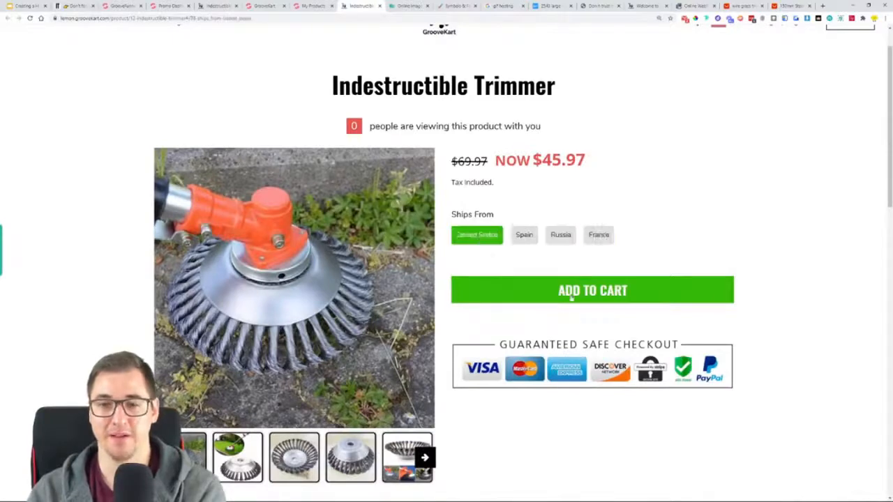
pyautogui.click(589, 301)
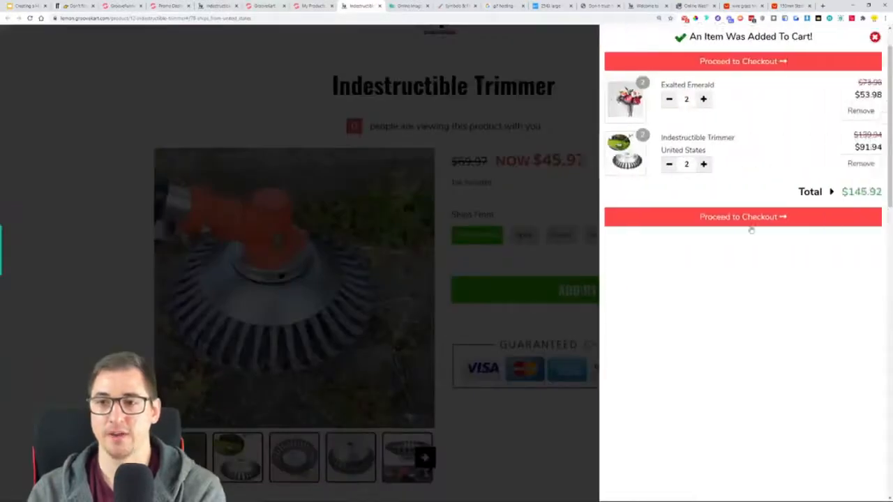
pyautogui.click(742, 217)
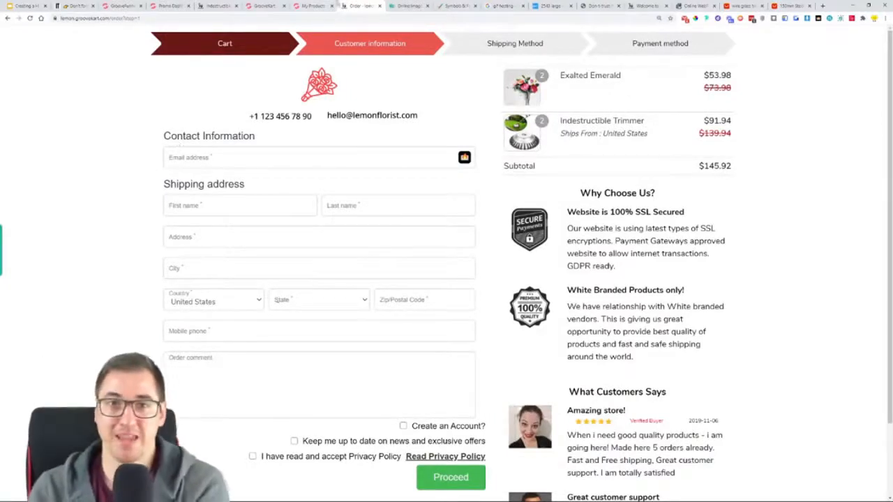
# Switch to the Google Slides outline and highlight the "Adding the Product" item in the same yellow as the completed steps
pyautogui.click(28, 5)
pyautogui.click(392, 349)
pyautogui.moveTo(394, 349); pyautogui.dragTo(181, 343)
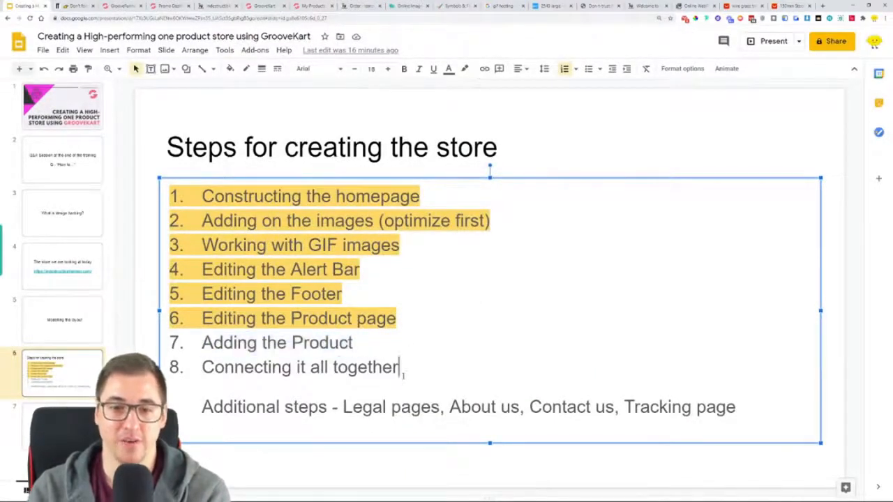
pyautogui.moveTo(402, 376); pyautogui.dragTo(203, 335)
pyautogui.click(353, 343)
pyautogui.moveTo(352, 343); pyautogui.dragTo(194, 341)
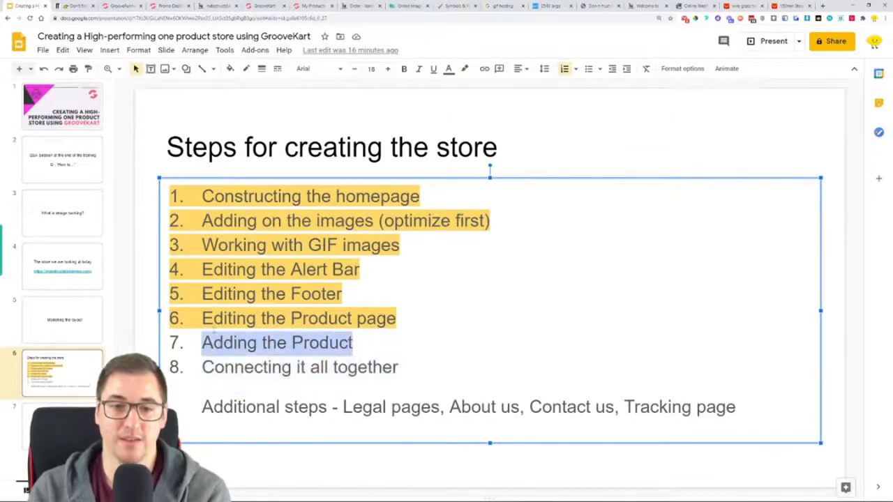
pyautogui.click(464, 69)
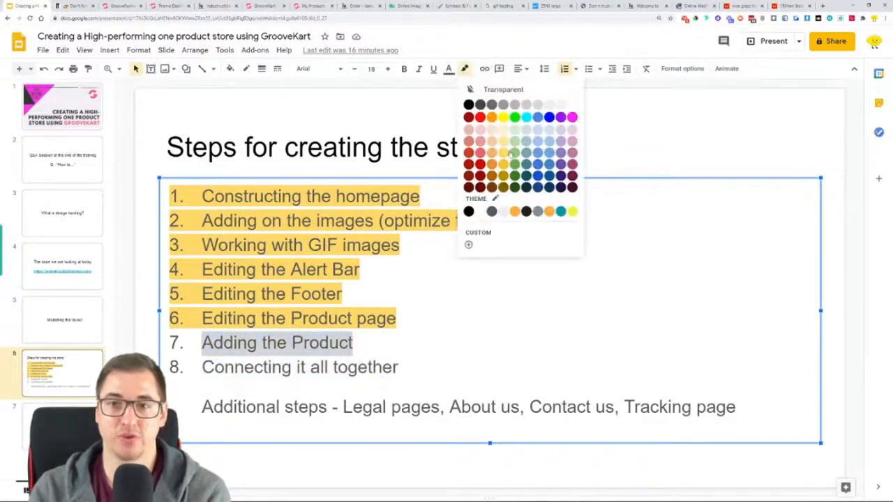
pyautogui.click(505, 152)
pyautogui.click(495, 285)
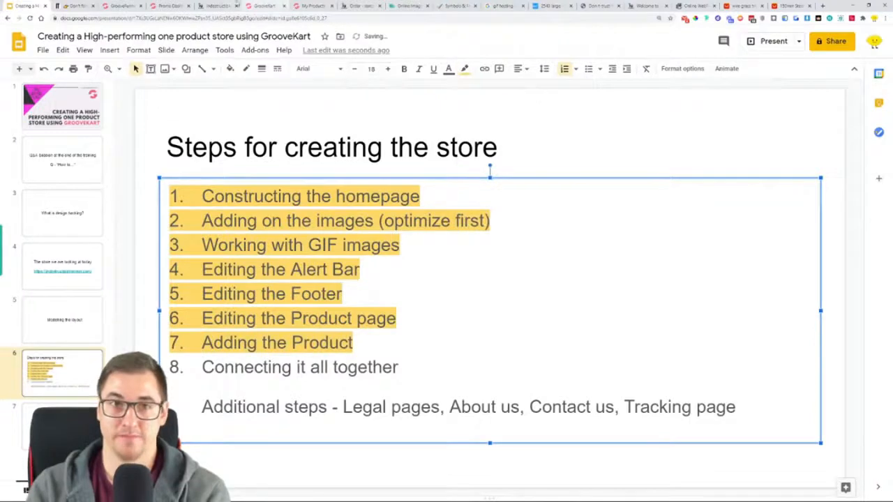
# Close the reference store's product page and open the Homepage for editing in the GrooveKart page builder
pyautogui.click(209, 6)
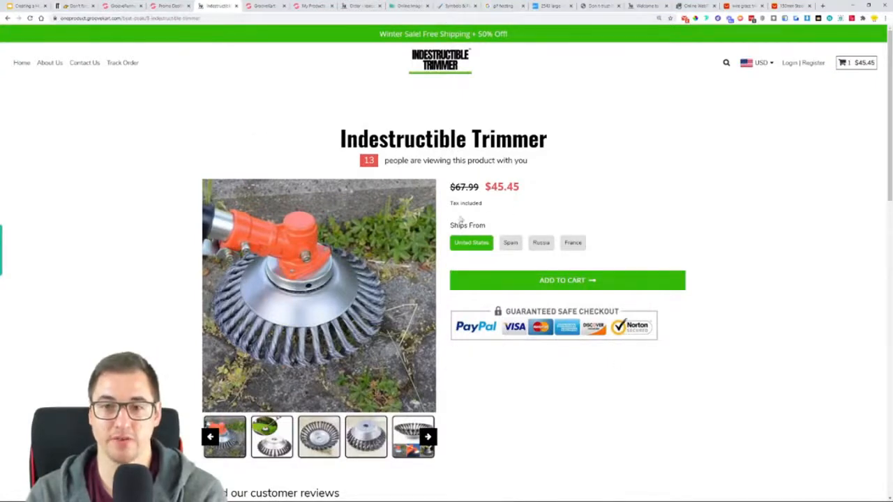
pyautogui.click(235, 5)
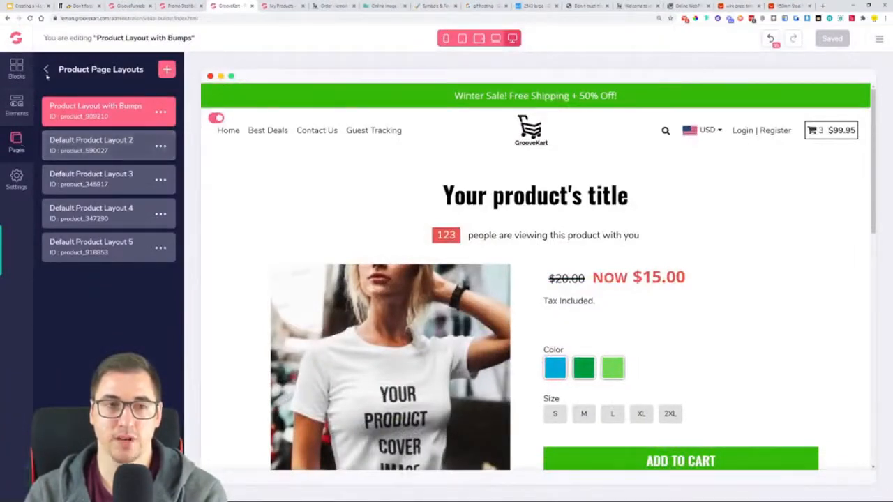
pyautogui.click(16, 142)
pyautogui.click(70, 132)
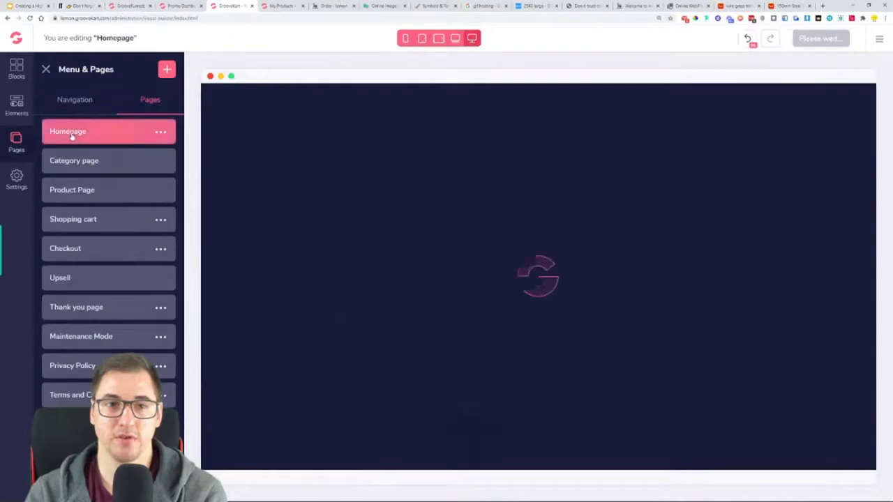
# Try to link the homepage's GRAB YOURS HERE button to a product, filtering products by the name "trimmer"
pyautogui.scroll(-15, 583, 255)
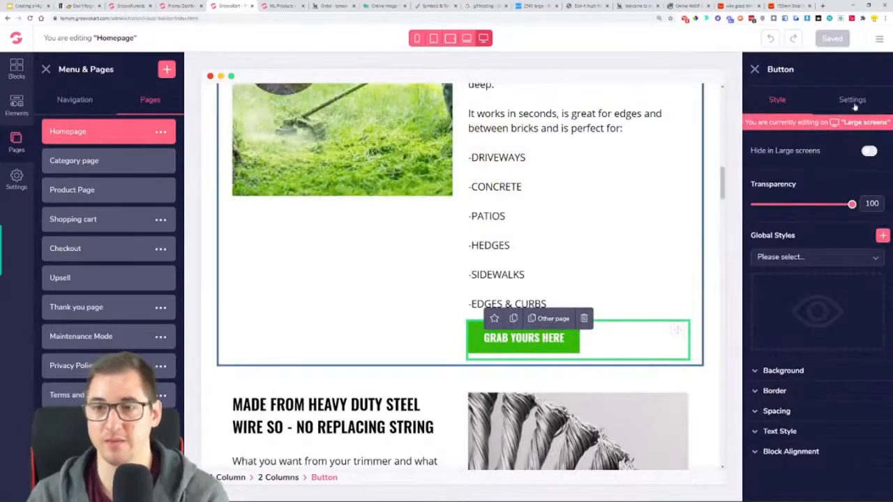
pyautogui.click(854, 99)
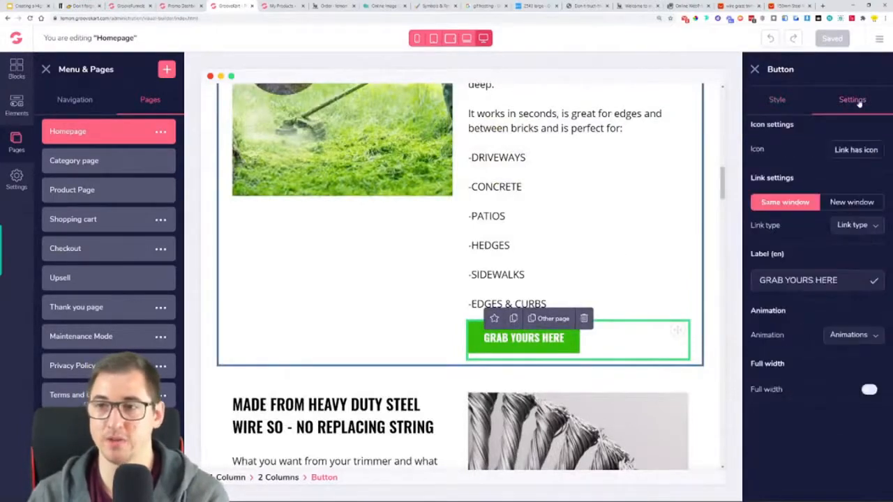
pyautogui.click(847, 227)
pyautogui.click(850, 281)
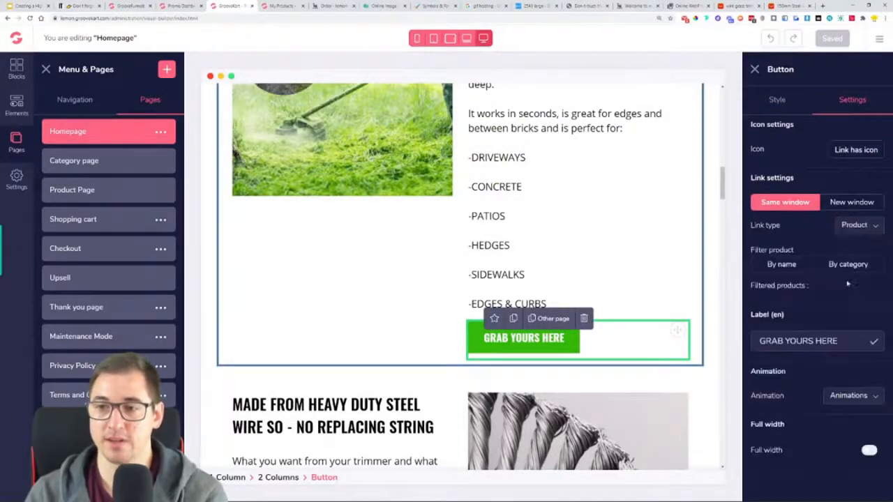
pyautogui.click(784, 265)
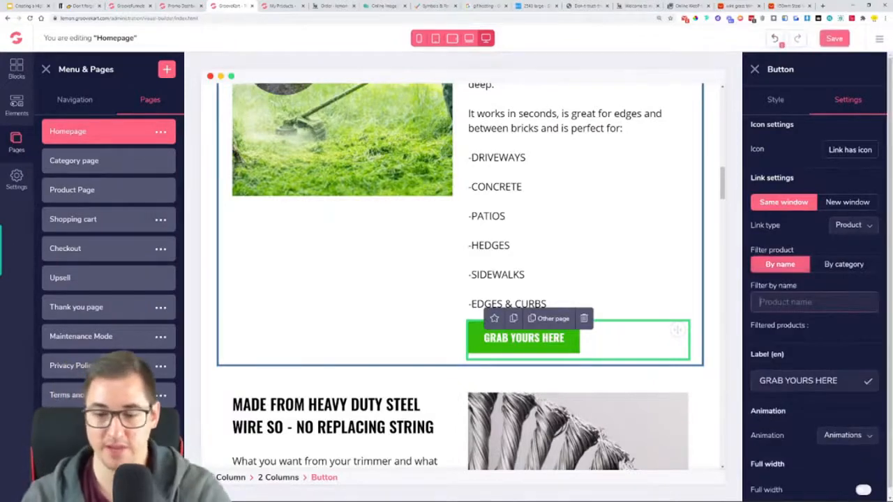
pyautogui.write('trimmer')
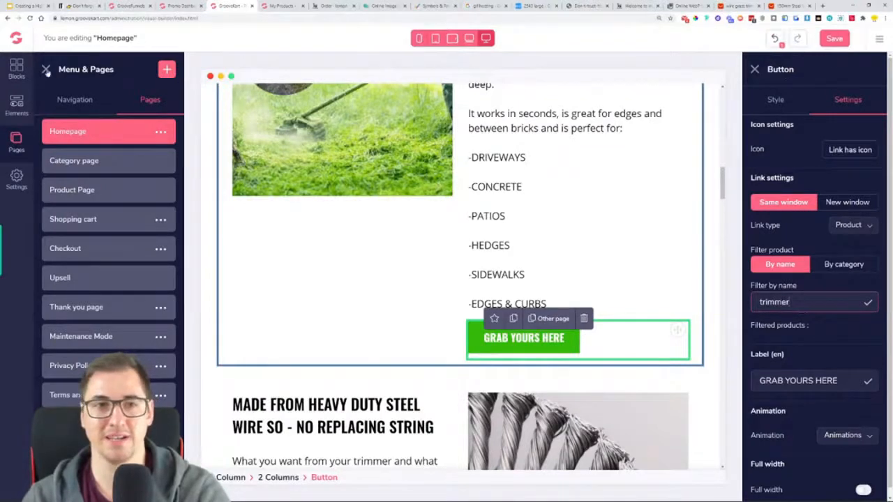
# Reload the Homepage editor and link the first GRAB YOURS HERE button to the Indestructible Trimmer product, filtering by the name "tri"
pyautogui.click(31, 18)
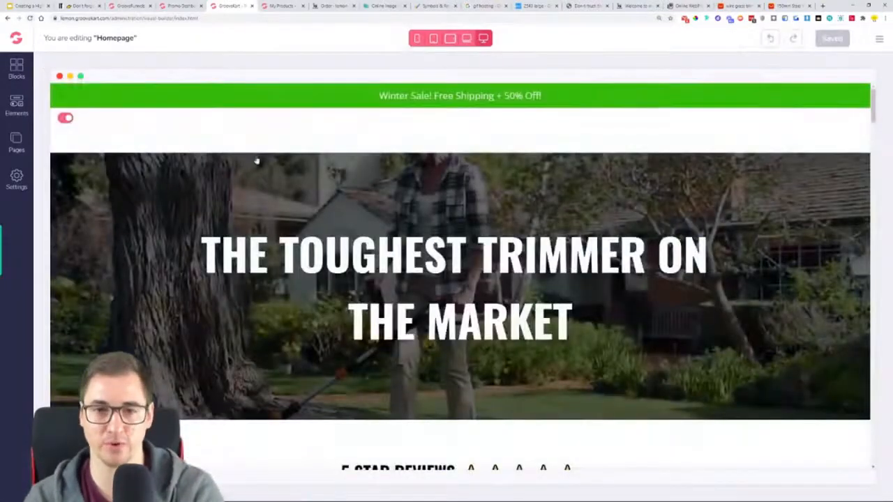
pyautogui.scroll(-15, 405, 237)
pyautogui.scroll(-1, 429, 228)
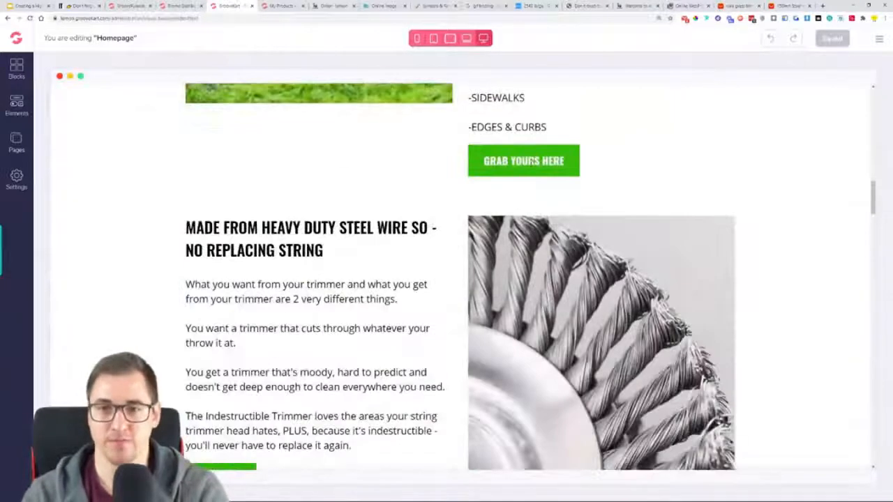
pyautogui.click(532, 162)
pyautogui.click(854, 99)
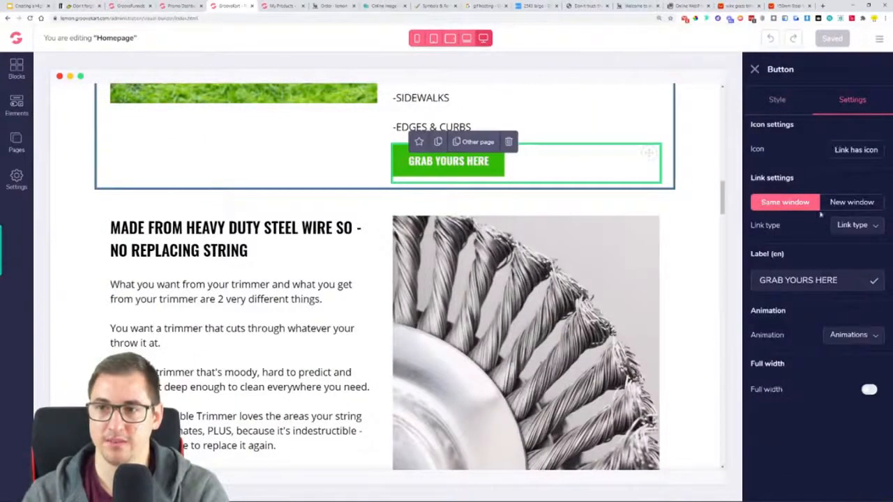
pyautogui.click(845, 226)
pyautogui.click(849, 278)
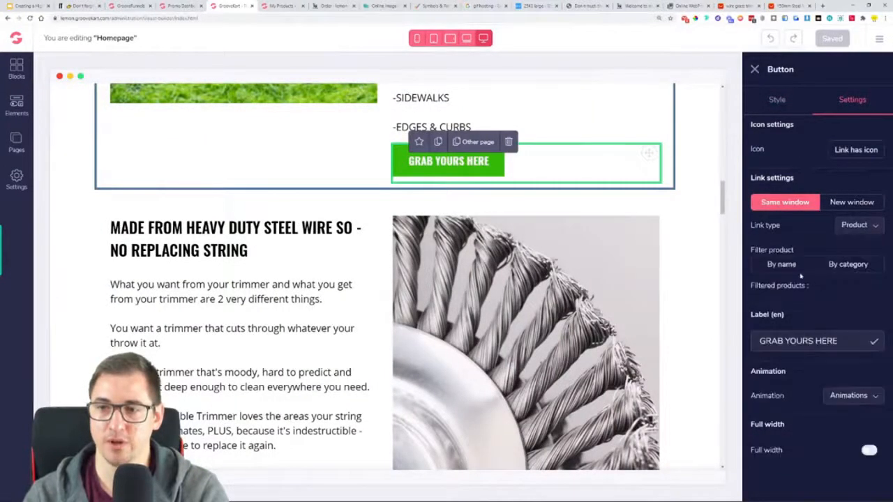
pyautogui.write('tri')
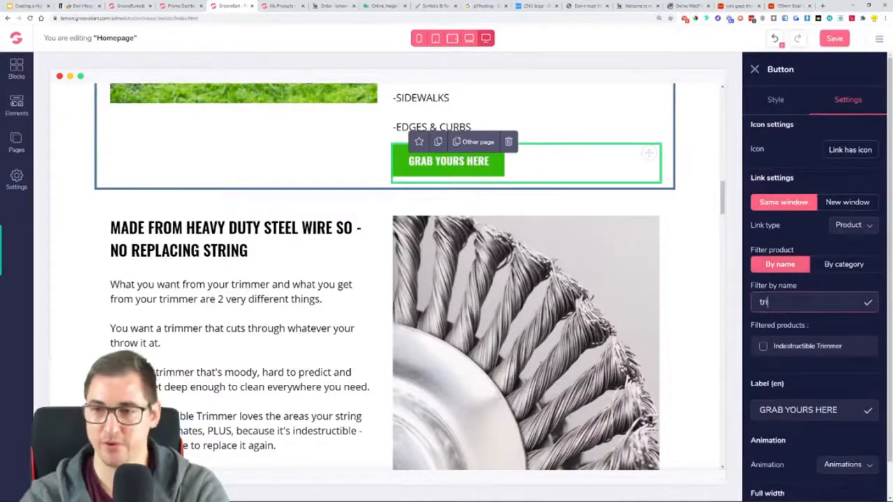
pyautogui.click(827, 349)
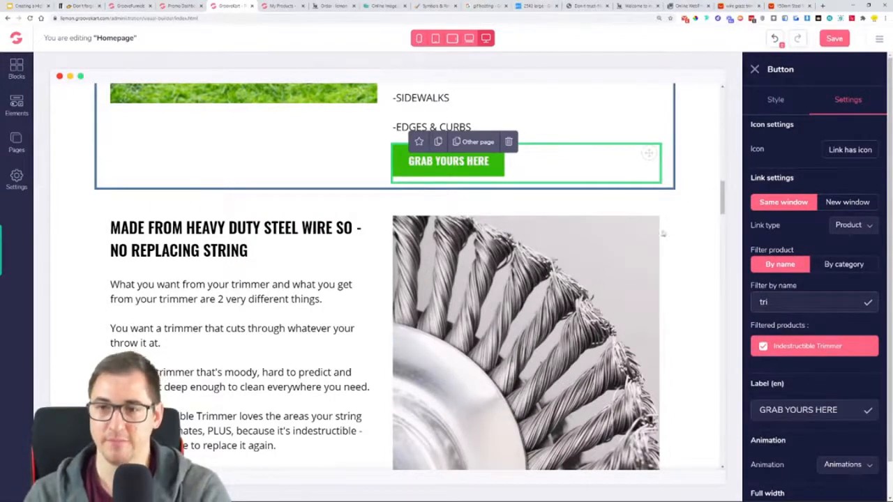
# Open the settings of the BUY NOW button below the heavy duty steel wire text
pyautogui.scroll(-4, 683, 192)
pyautogui.click(377, 207)
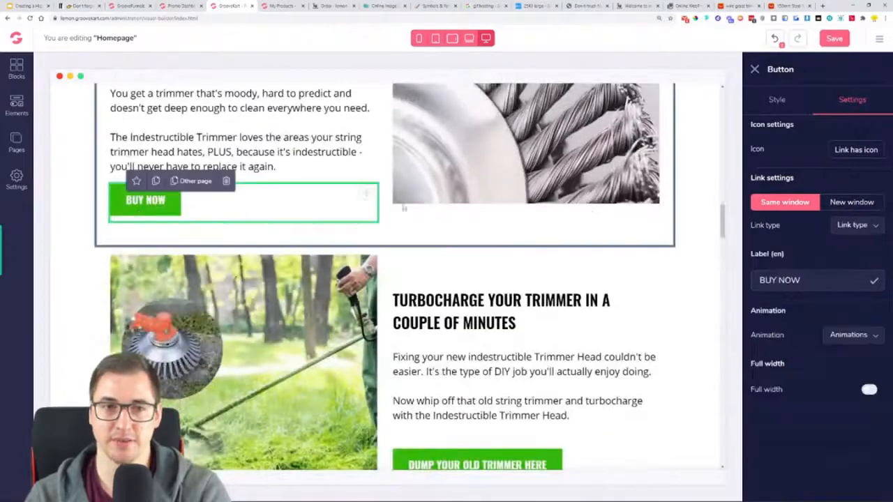
pyautogui.click(864, 227)
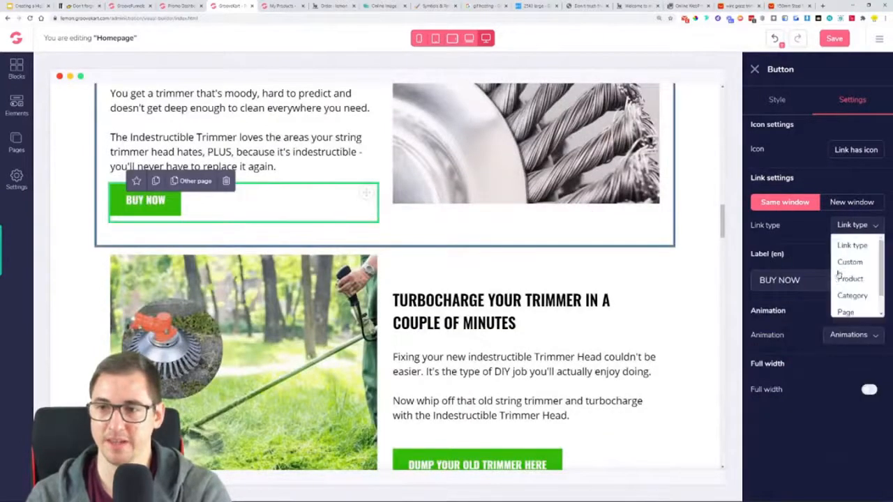
pyautogui.click(846, 312)
pyautogui.click(855, 251)
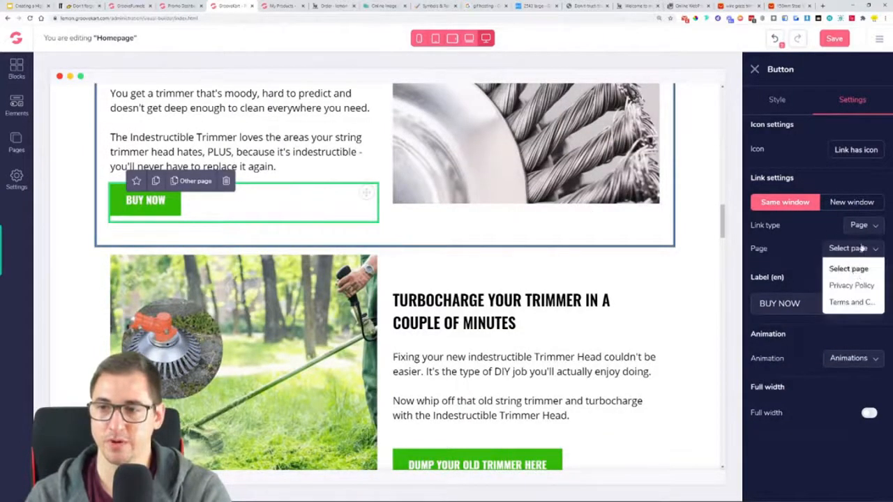
pyautogui.click(864, 226)
pyautogui.click(863, 232)
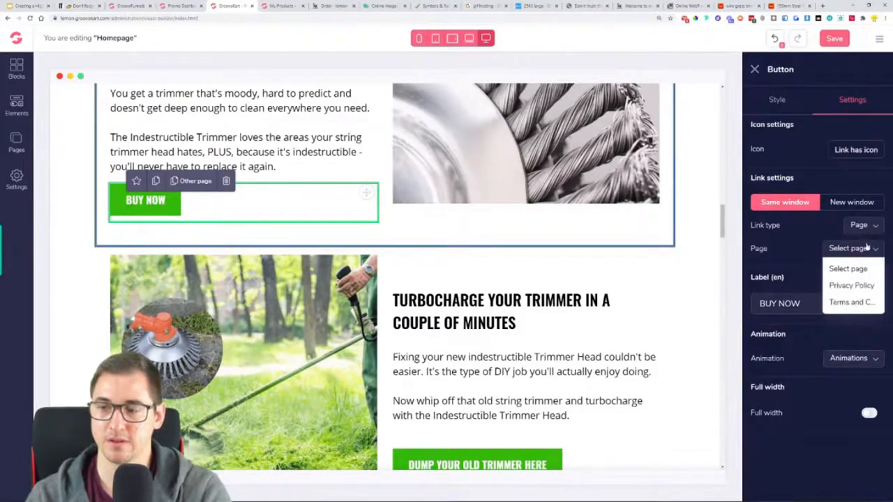
pyautogui.click(867, 247)
# Set the BUY NOW button's link type to Product and choose the Indestructible Trimmer, filtering by the name "tri"
pyautogui.click(867, 233)
pyautogui.click(858, 279)
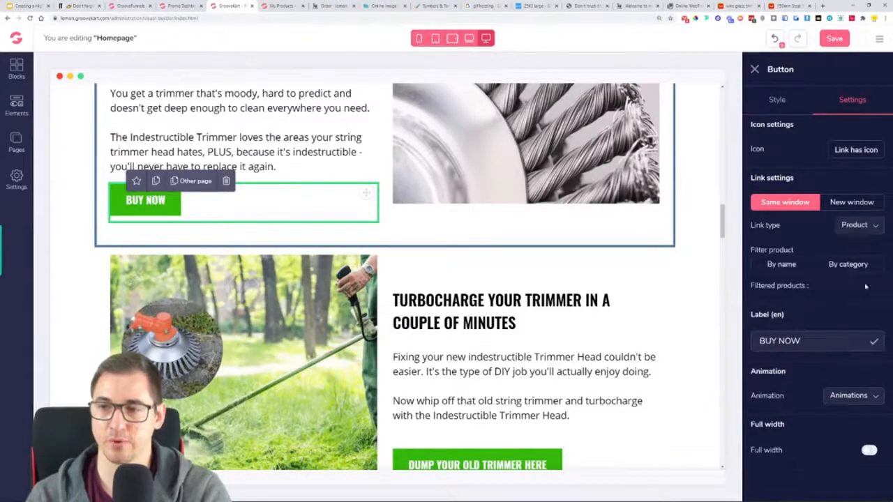
pyautogui.click(787, 265)
pyautogui.write('tri')
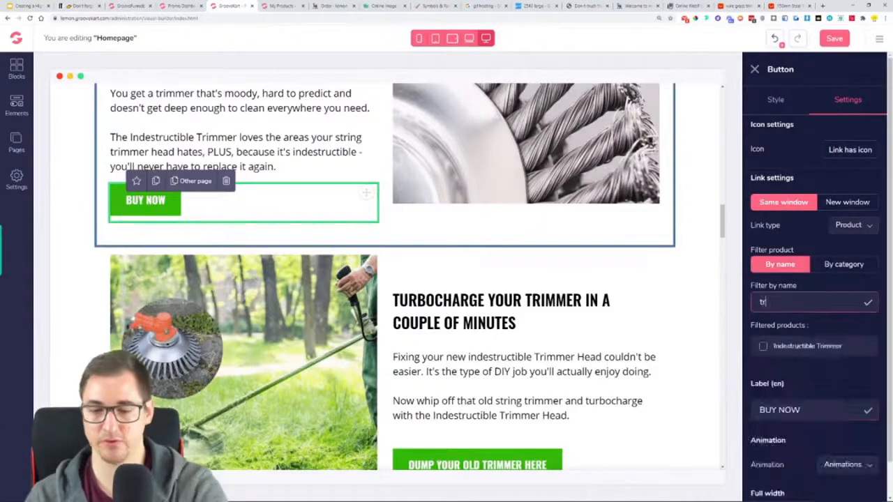
pyautogui.click(800, 352)
# Link the DUMP YOUR OLD TRIMMER HERE button to the Indestructible Trimmer product, filtering by the name "tri"
pyautogui.scroll(-5, 456, 149)
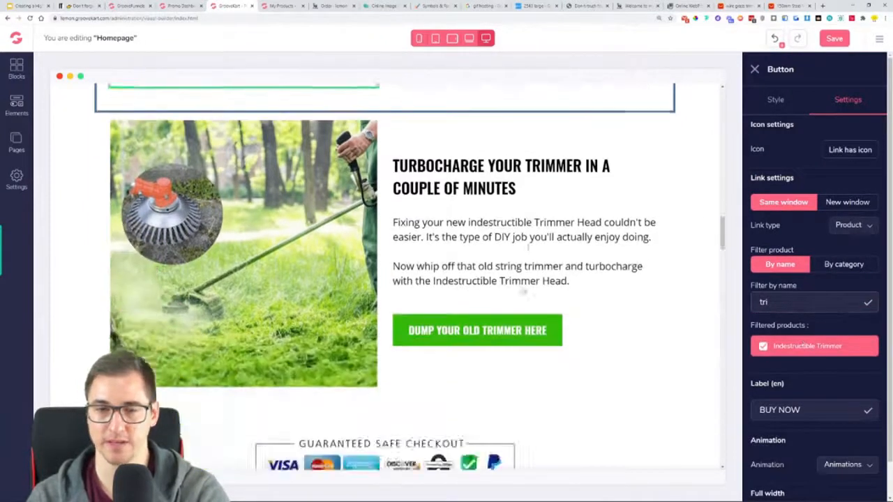
pyautogui.click(456, 149)
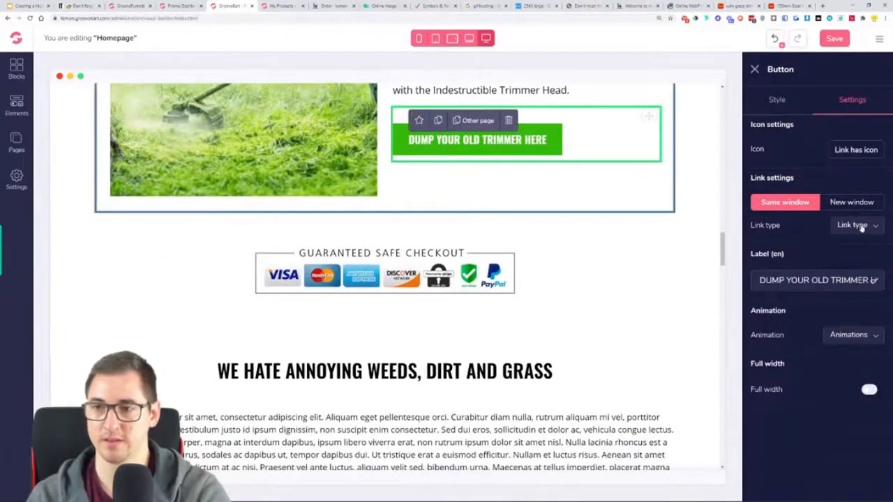
pyautogui.click(862, 227)
pyautogui.click(849, 279)
pyautogui.click(794, 267)
pyautogui.click(802, 302)
pyautogui.write('tri')
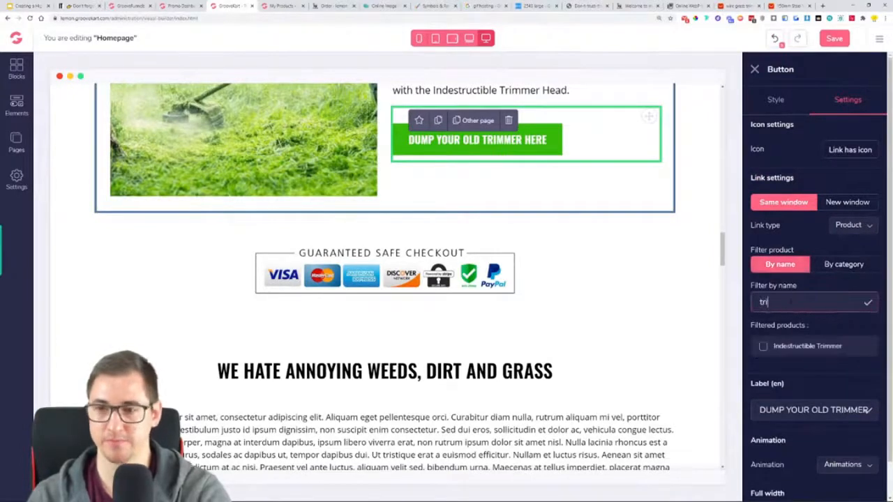
pyautogui.click(793, 345)
# Link the GRAB YOURS HERE button below "Can your trimmer do this?" to the Indestructible Trimmer product, filtering by the name "tr"
pyautogui.scroll(-8, 686, 331)
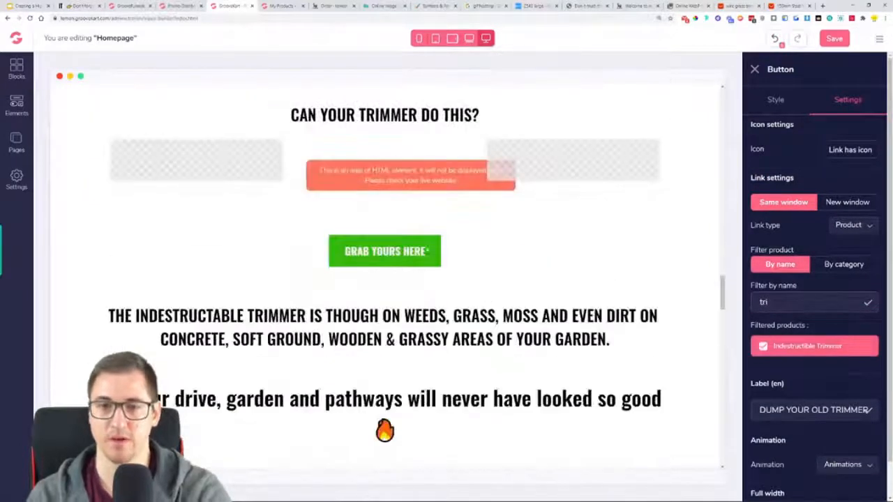
pyautogui.click(548, 243)
pyautogui.click(872, 225)
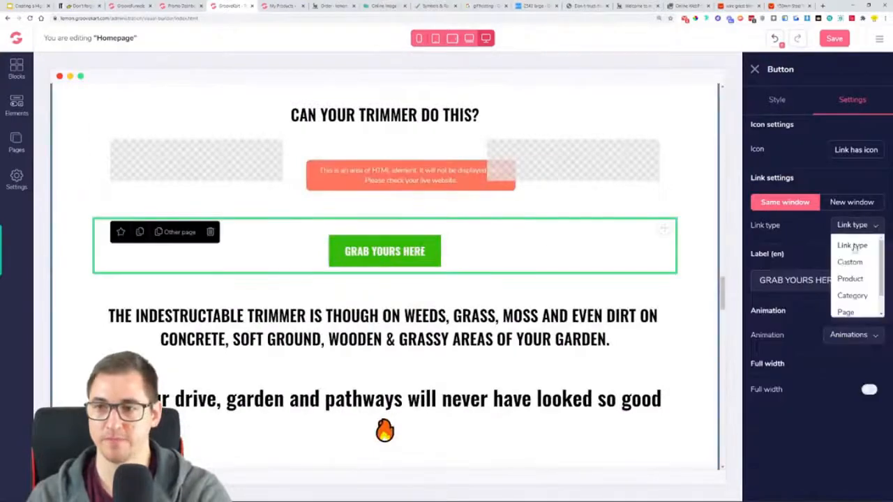
pyautogui.click(851, 279)
pyautogui.click(780, 265)
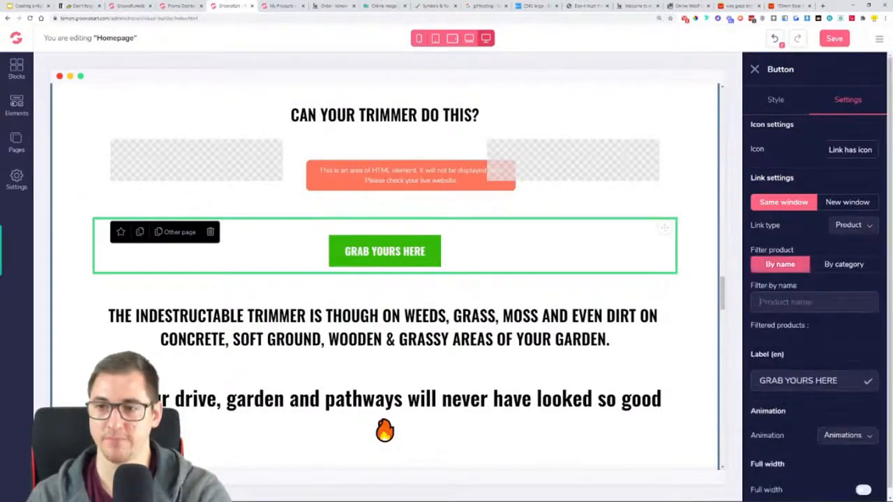
pyautogui.write('tr')
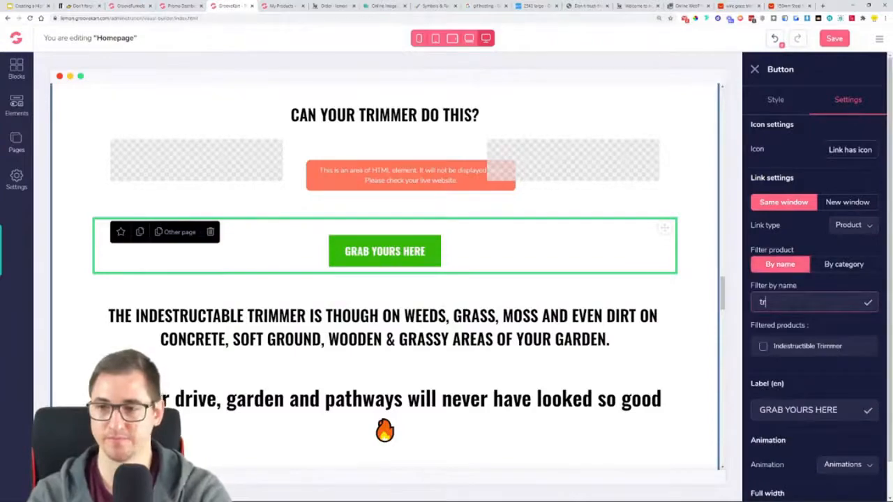
pyautogui.click(811, 347)
# Check the rest of the Homepage for remaining buttons and save the page
pyautogui.scroll(-15, 569, 307)
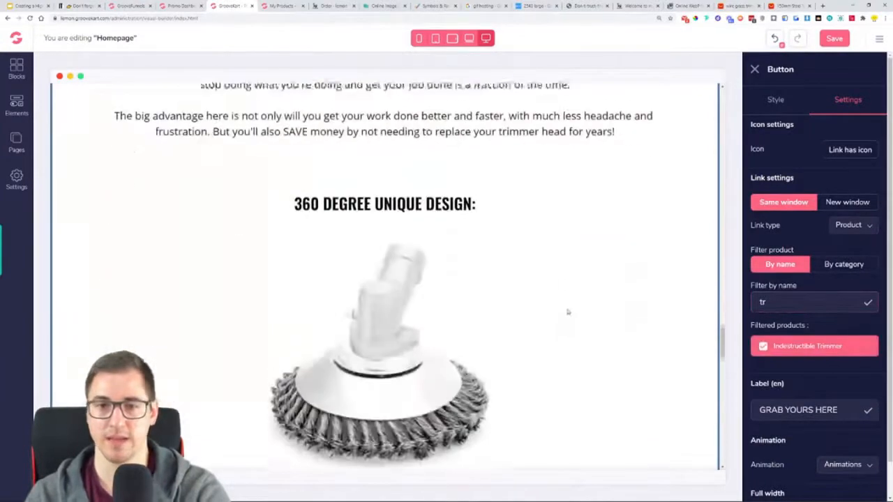
pyautogui.scroll(-10, 571, 295)
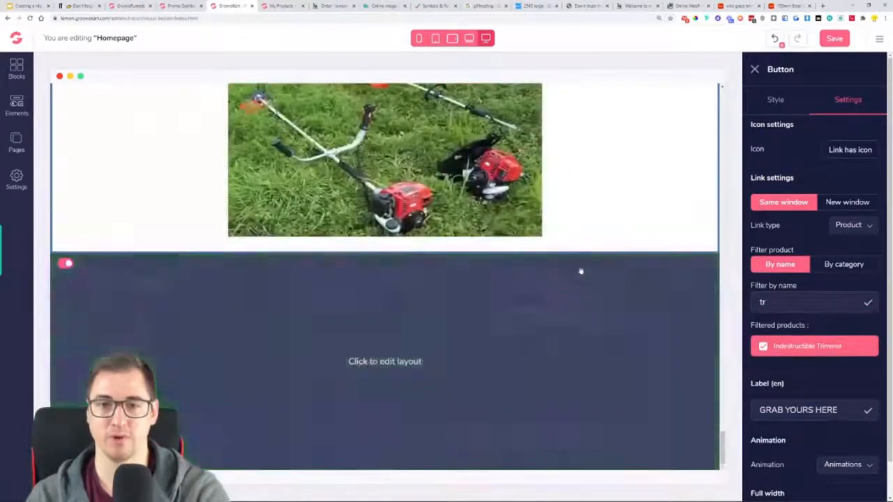
pyautogui.scroll(15, 580, 269)
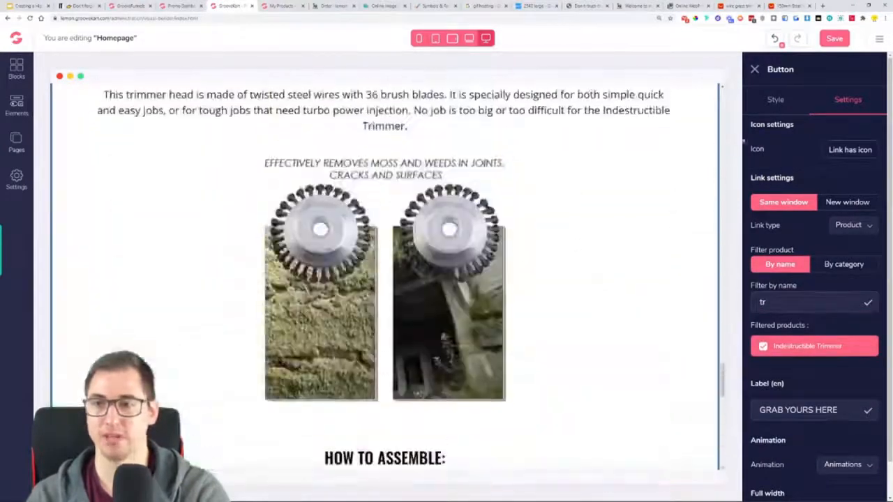
pyautogui.click(825, 40)
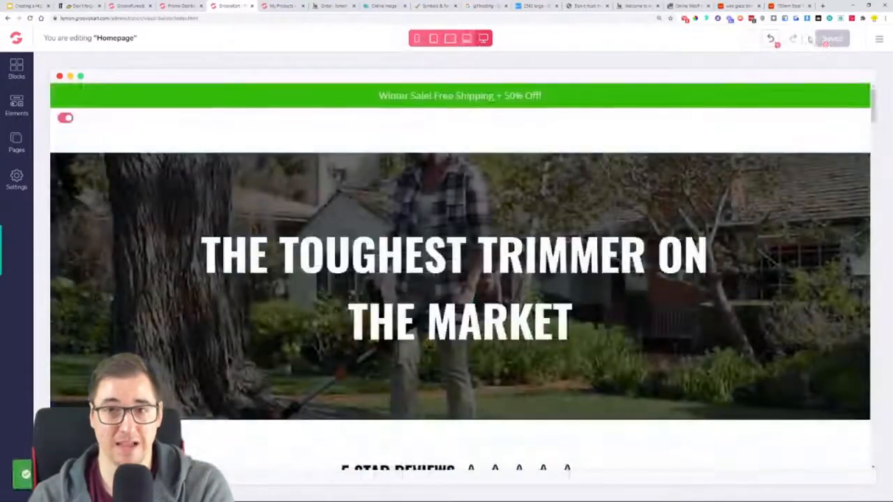
# Switch to the live store's homepage, reload it and look over its buttons up to the header
pyautogui.click(637, 6)
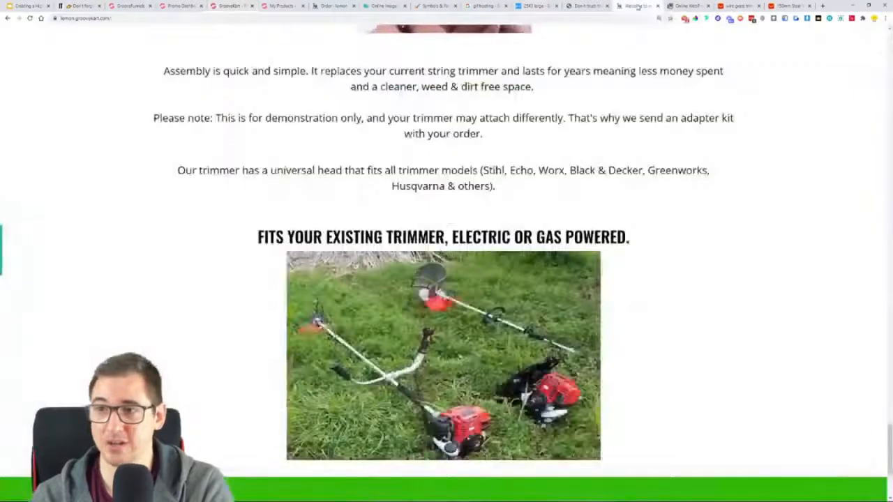
pyautogui.click(29, 18)
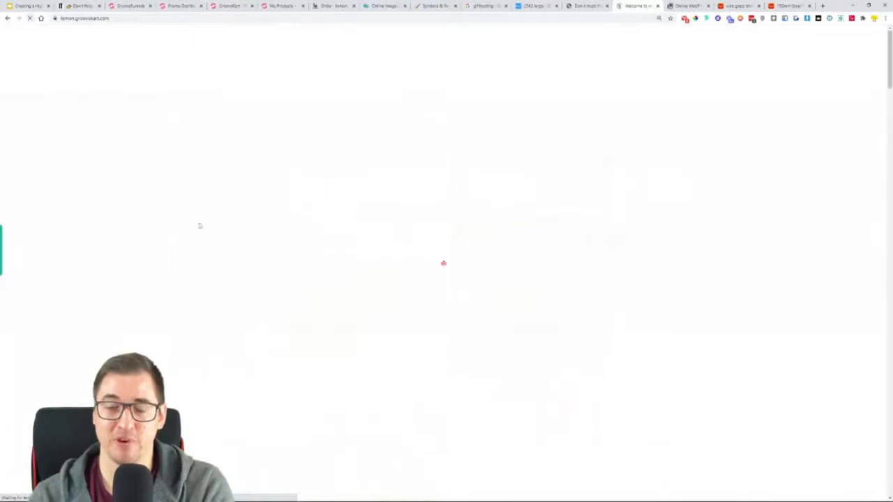
pyautogui.scroll(10, 272, 244)
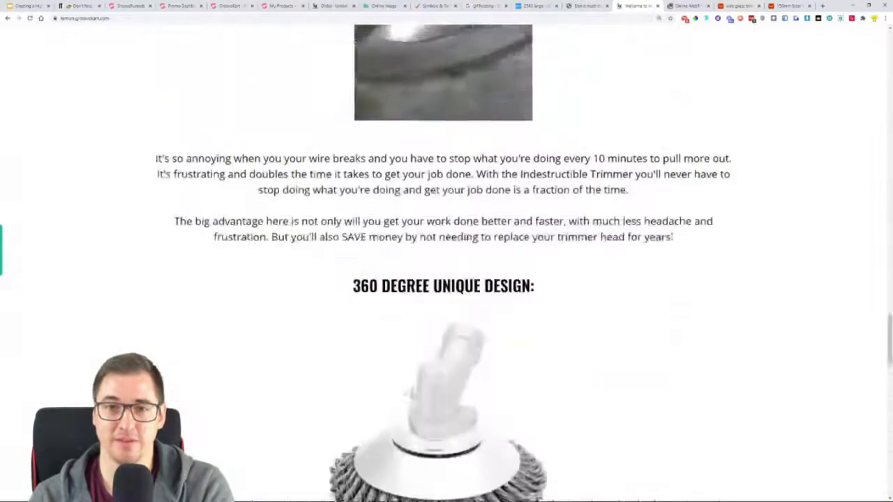
pyautogui.scroll(5, 253, 249)
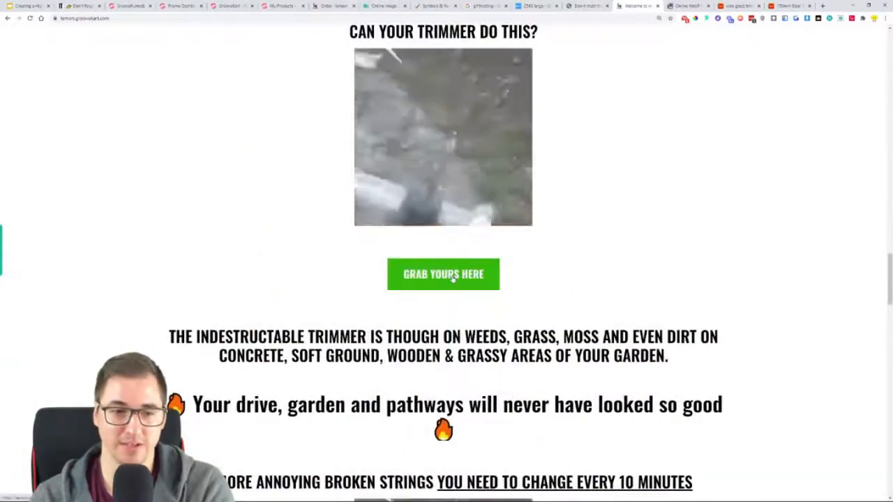
pyautogui.scroll(5, 655, 276)
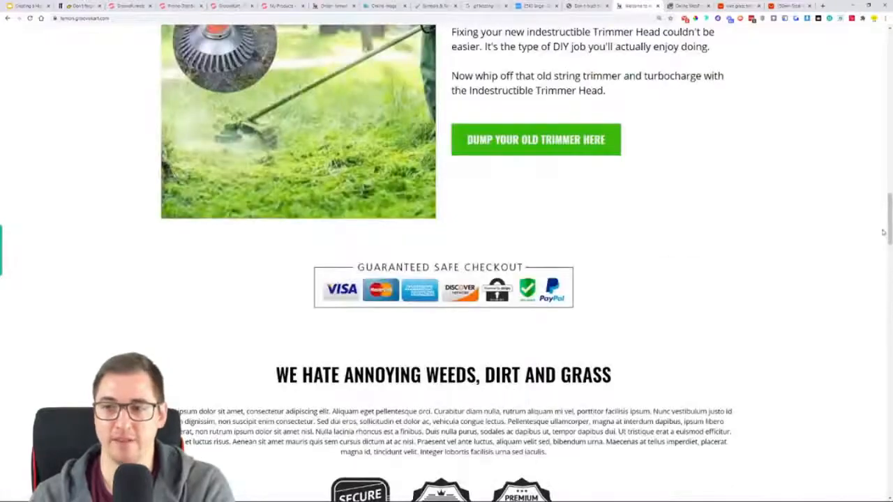
pyautogui.moveTo(889, 233); pyautogui.dragTo(890, 56)
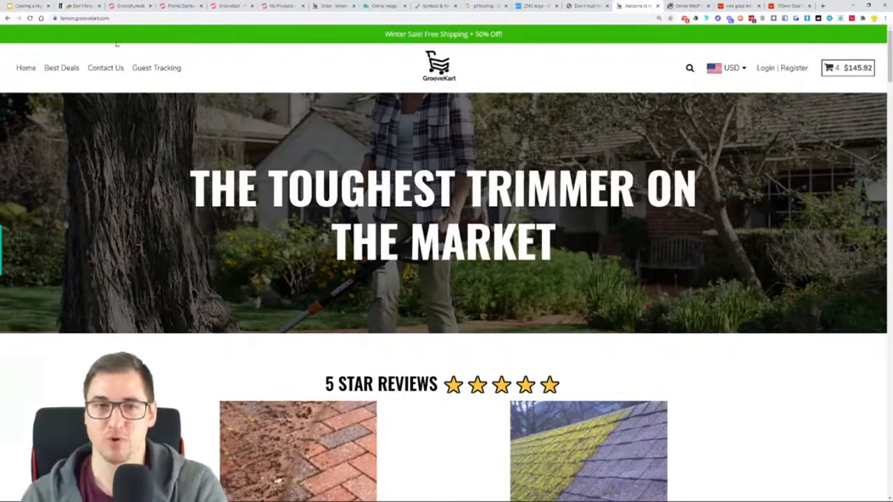
# Test the first GRAB YOURS HERE button on the live homepage by following its link to the product page
pyautogui.scroll(-5, 344, 149)
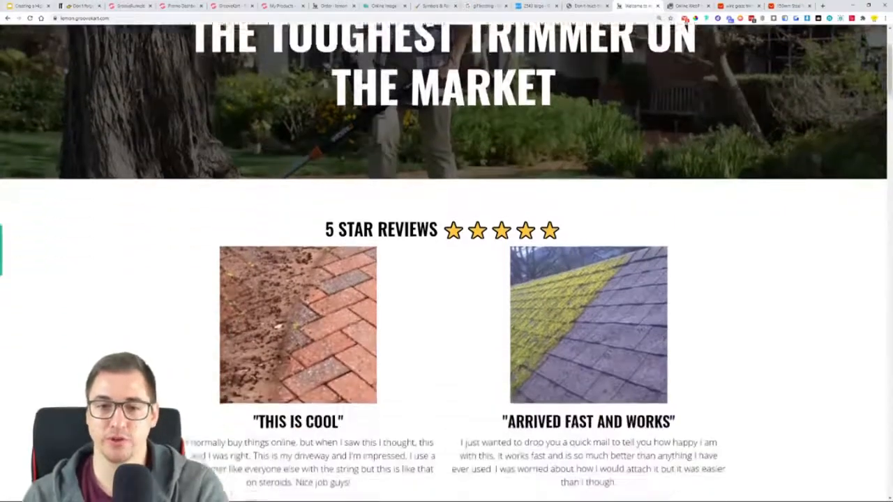
pyautogui.scroll(-6, 424, 149)
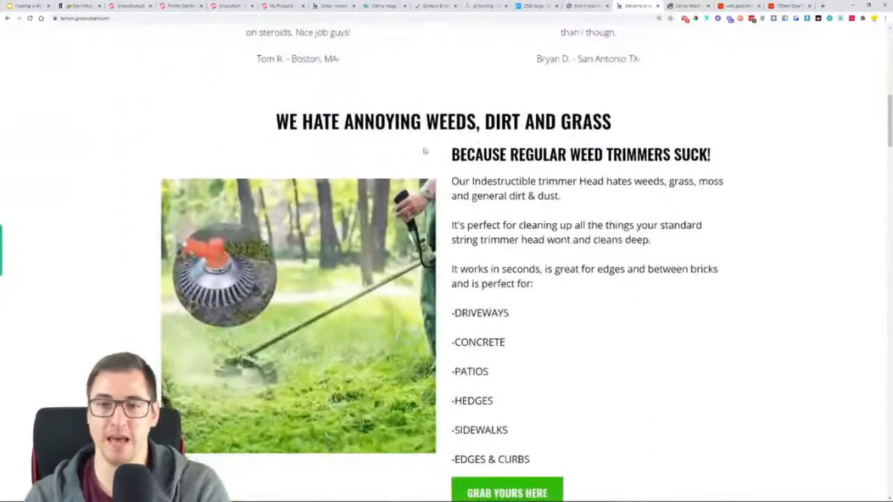
pyautogui.scroll(-1, 489, 272)
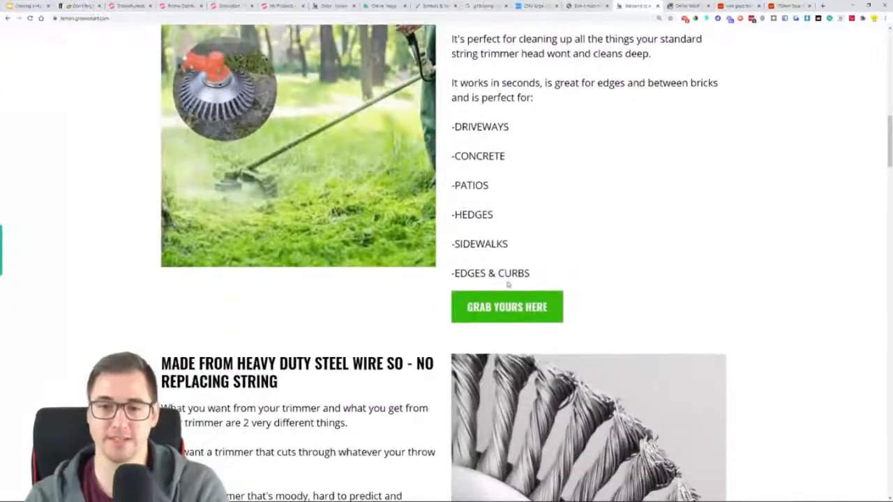
pyautogui.click(498, 315)
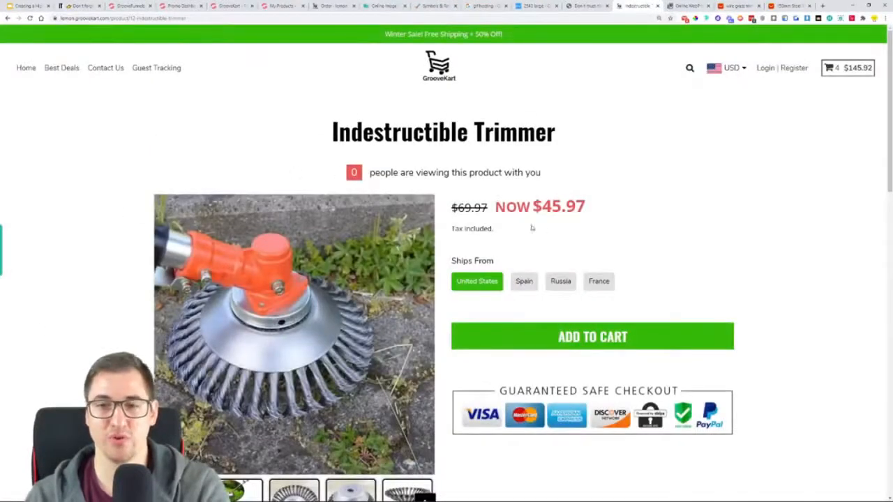
# Review the live Indestructible Trimmer page, highlighting the product title and browsing the image gallery
pyautogui.moveTo(328, 132); pyautogui.dragTo(544, 133)
pyautogui.scroll(-2, 544, 133)
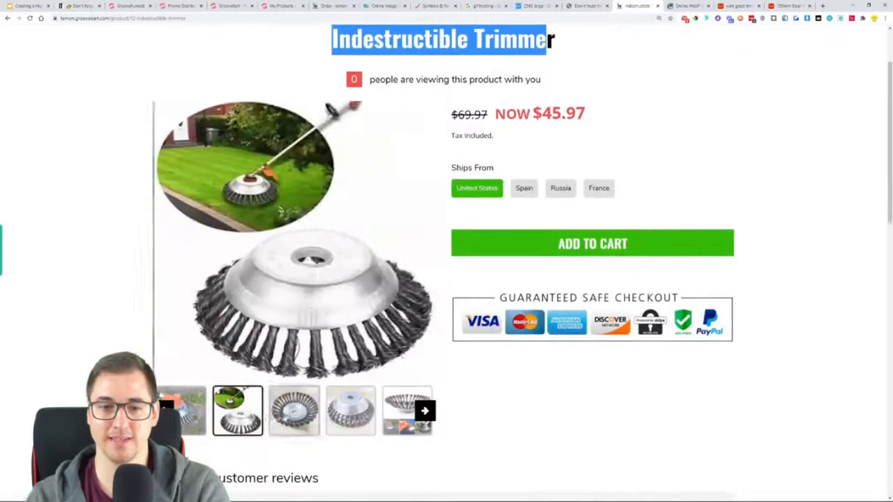
pyautogui.click(424, 411)
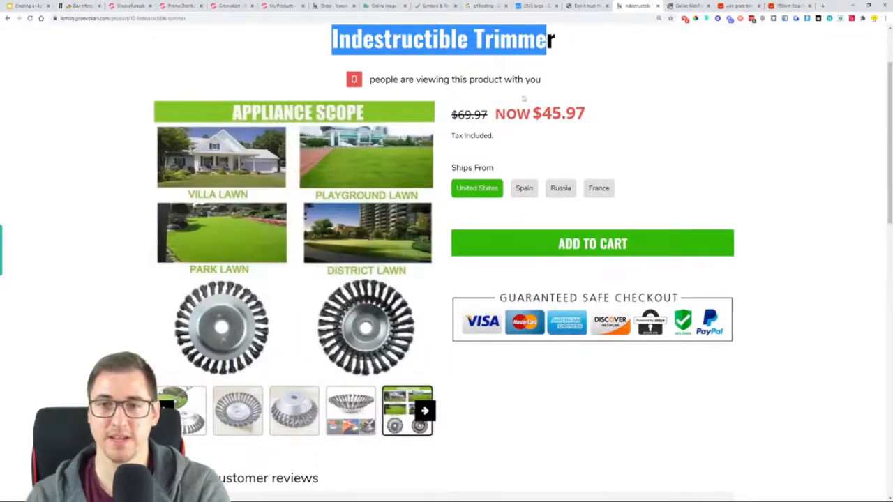
# Try the Spain, Russia and France Ships From options on the product page and reselect United States
pyautogui.click(527, 193)
pyautogui.click(561, 194)
pyautogui.click(609, 195)
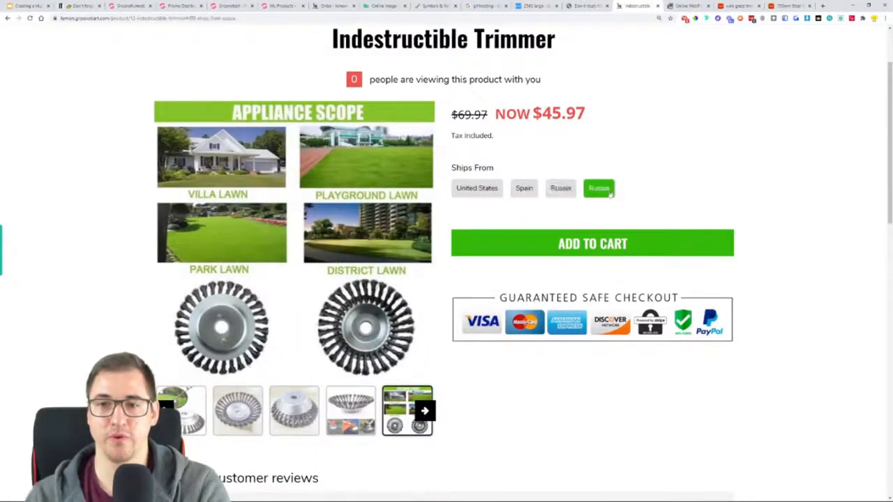
pyautogui.click(486, 190)
# Review the product page's customer reviews and footer, and return to the header with the store logo
pyautogui.scroll(-5, 600, 201)
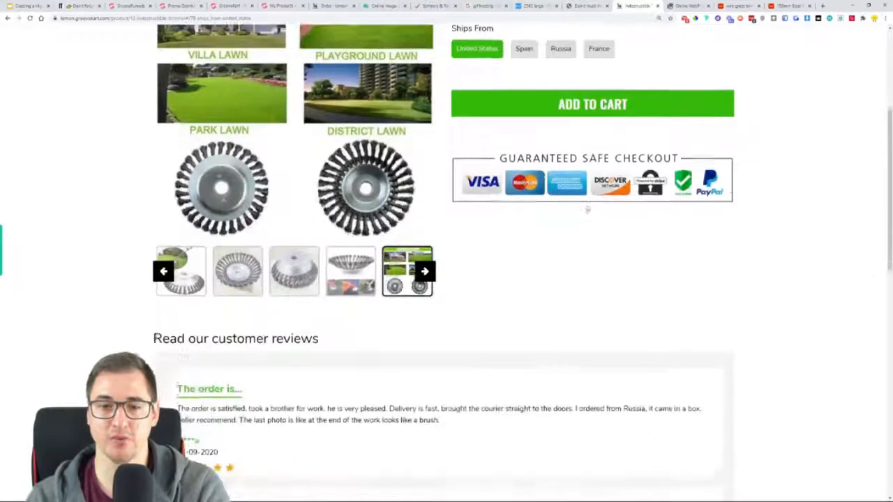
pyautogui.scroll(-2, 633, 230)
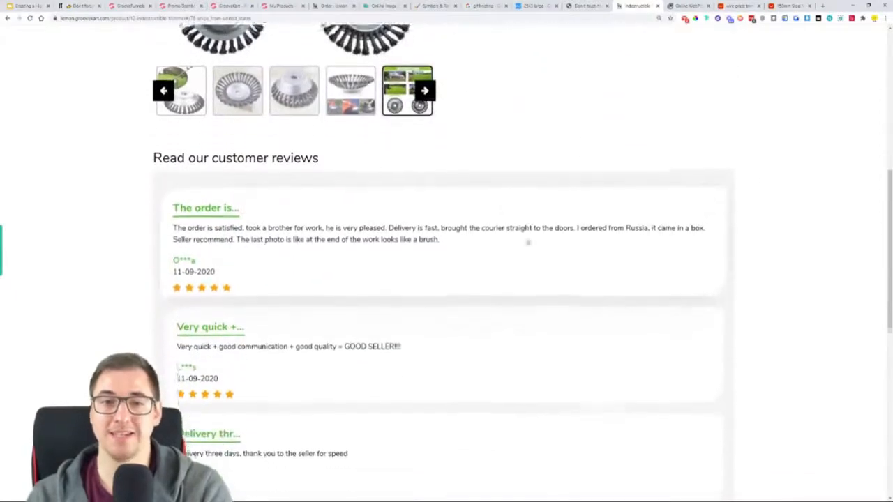
pyautogui.scroll(-2, 369, 223)
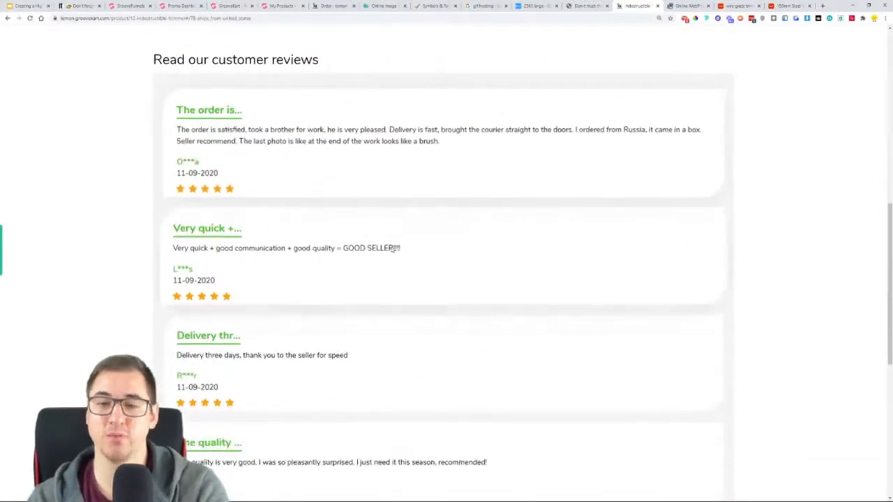
pyautogui.scroll(-2, 391, 252)
pyautogui.scroll(-5, 395, 263)
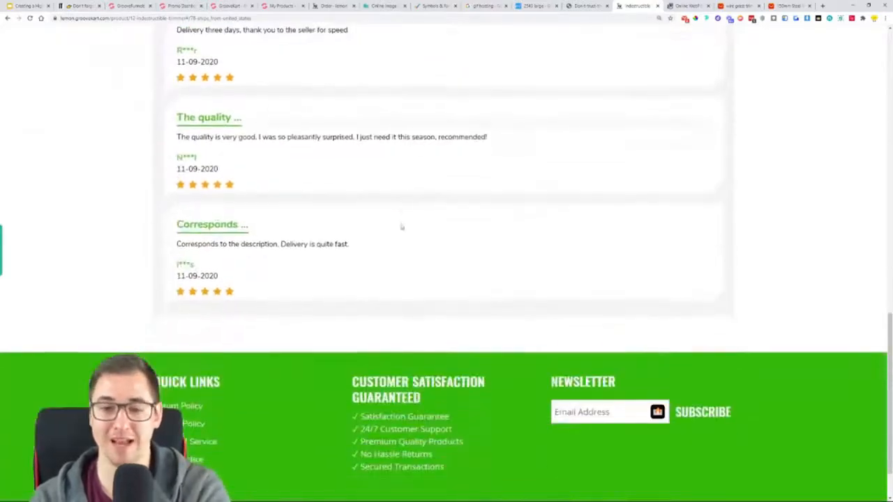
pyautogui.scroll(-2, 417, 143)
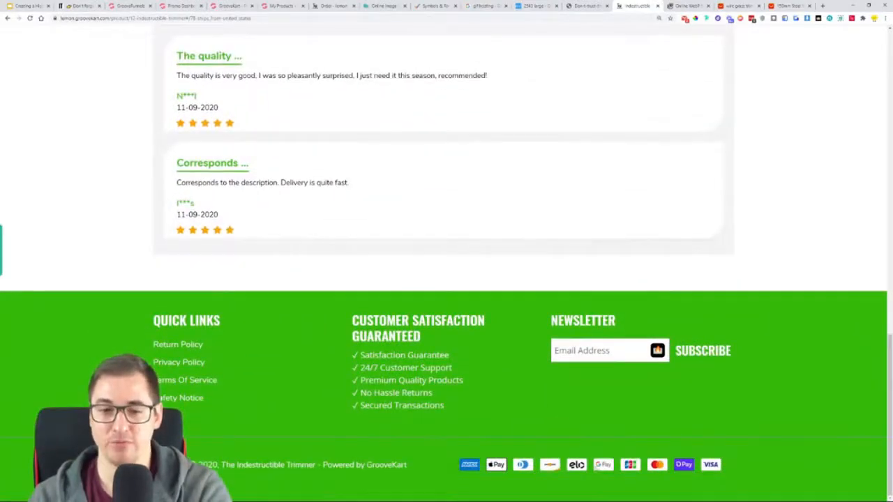
pyautogui.scroll(13, 85, 345)
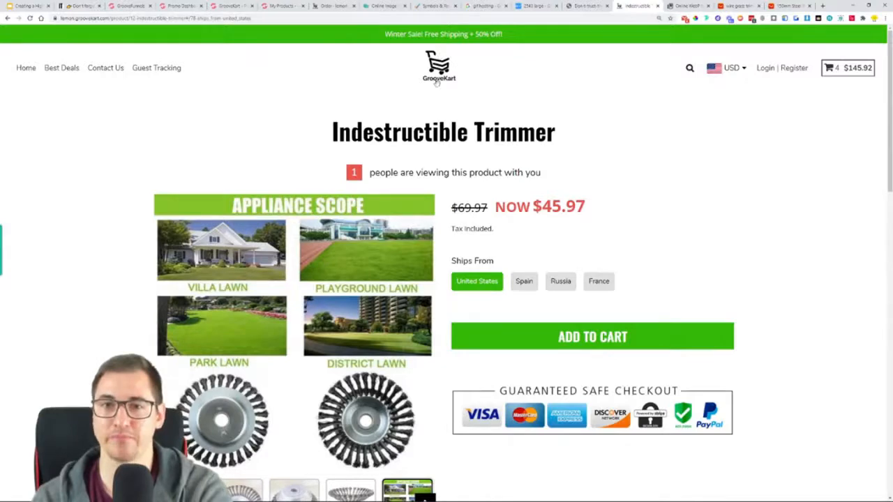
# Leave the product editor and open the Groovekart admin panel from the Homepage editor in a separate tab
pyautogui.click(283, 5)
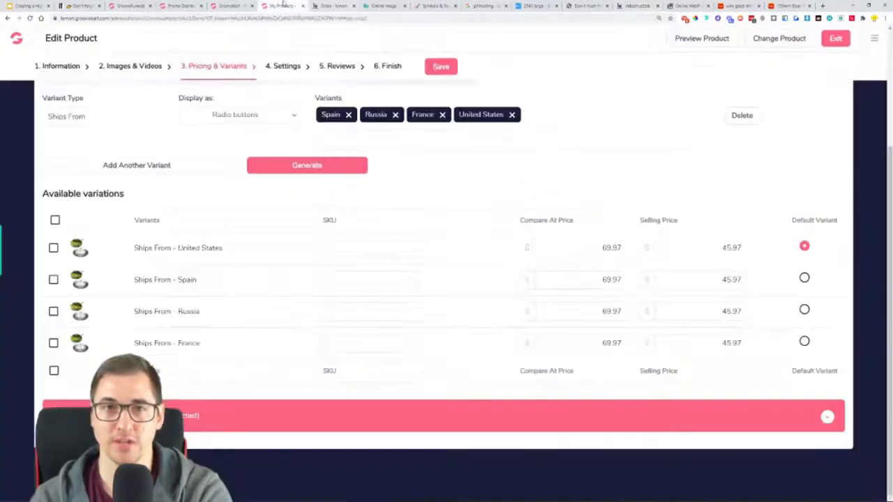
pyautogui.click(18, 39)
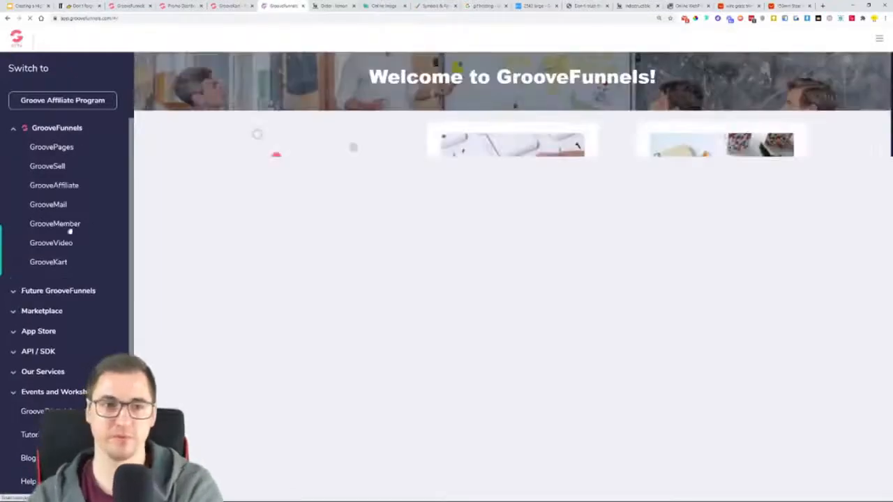
pyautogui.click(230, 6)
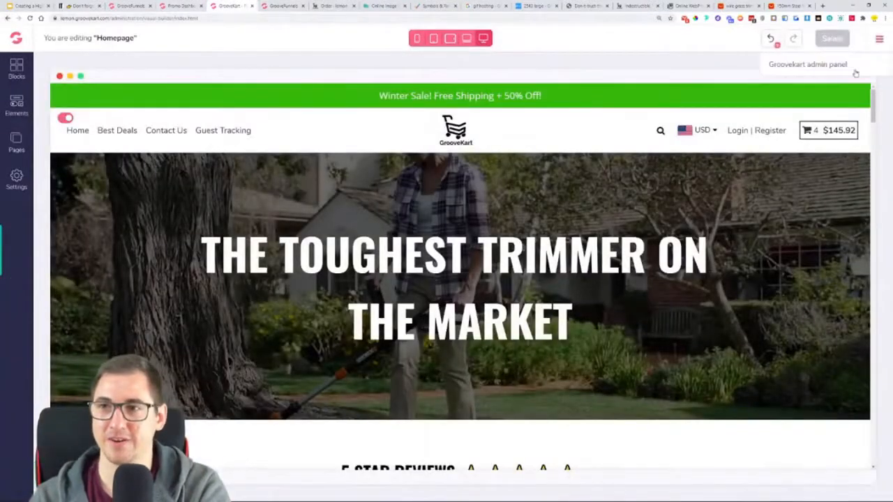
pyautogui.click(879, 38)
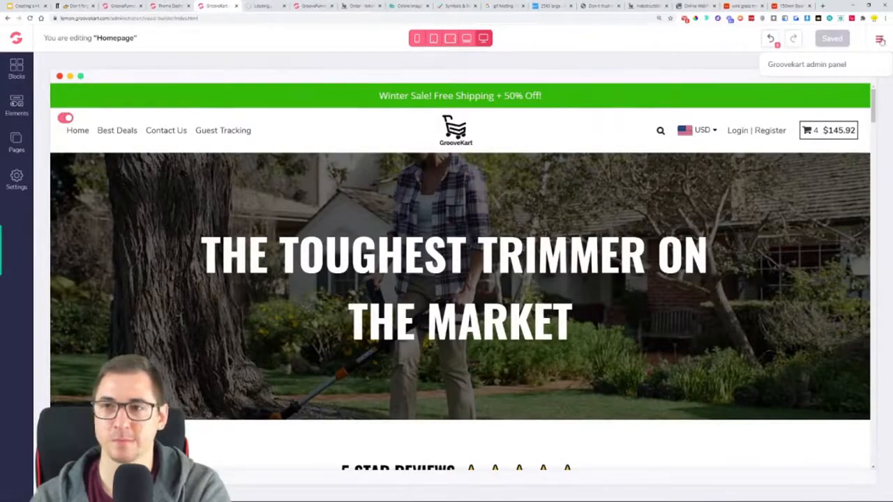
# Close the browser tabs with the supplier listings, WebP converter, symbols, GIF hosting and image resources
pyautogui.click(762, 6)
pyautogui.click(762, 6)
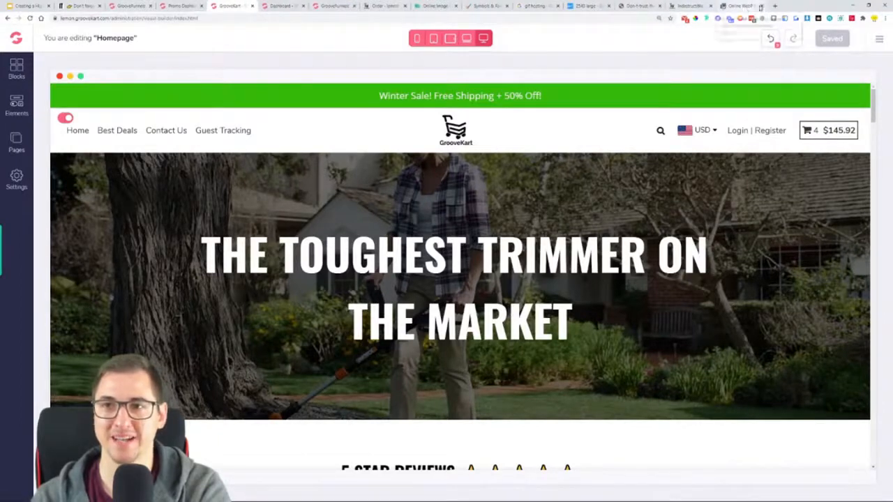
pyautogui.click(760, 6)
pyautogui.click(711, 6)
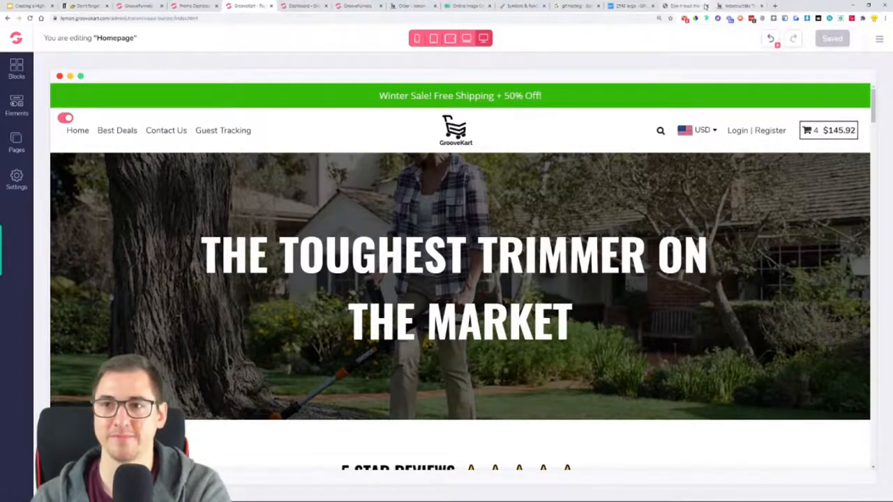
pyautogui.click(645, 6)
pyautogui.click(651, 5)
pyautogui.click(598, 5)
pyautogui.click(543, 6)
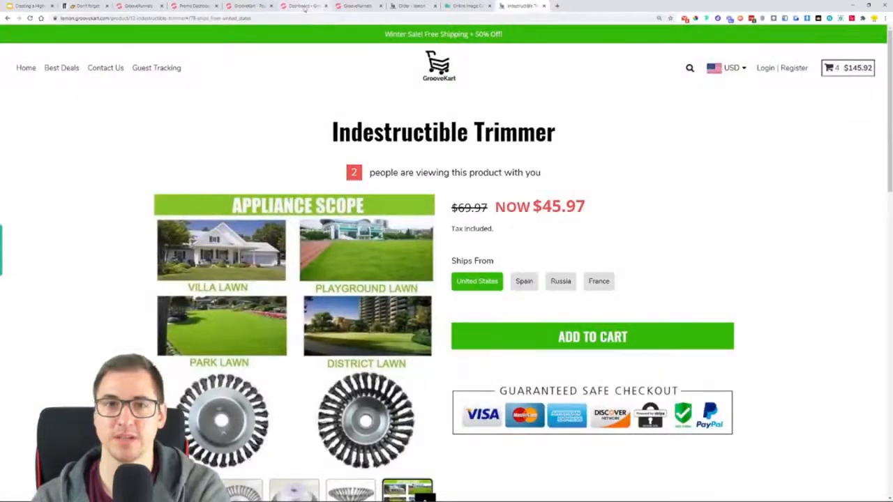
# Open the Store Information settings from the store's admin dashboard
pyautogui.click(307, 5)
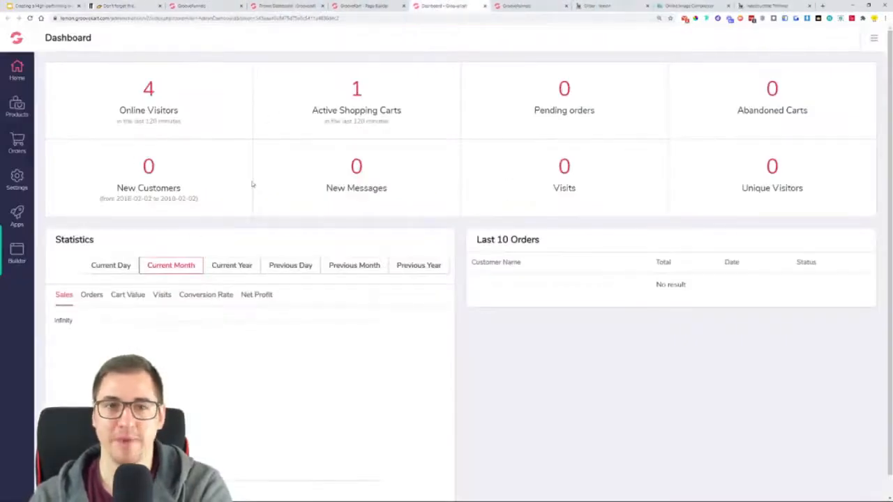
pyautogui.click(13, 187)
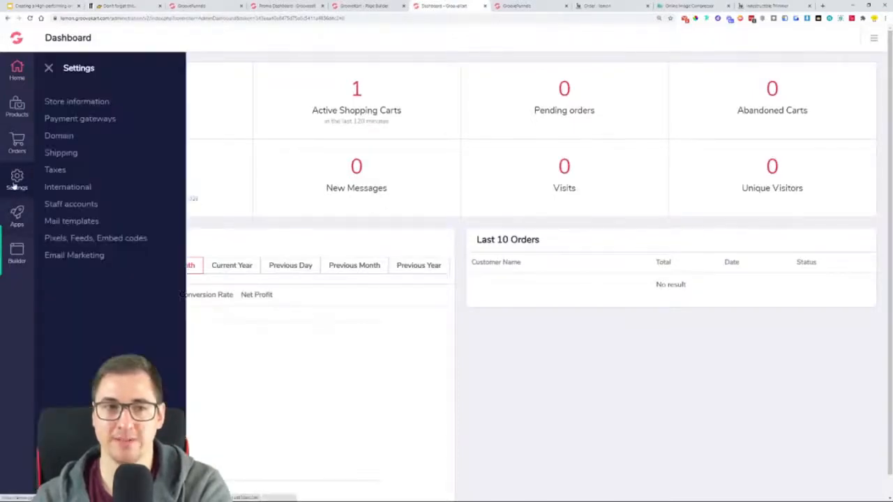
pyautogui.click(83, 118)
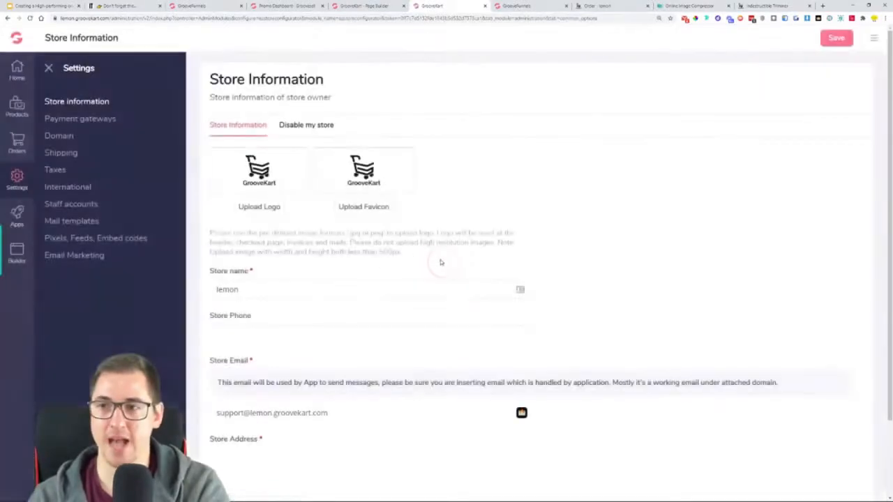
# Upload the Indestructible Trimmer logo from the OneProductStore folder, extend its crop to the full width and save the store information
pyautogui.click(277, 212)
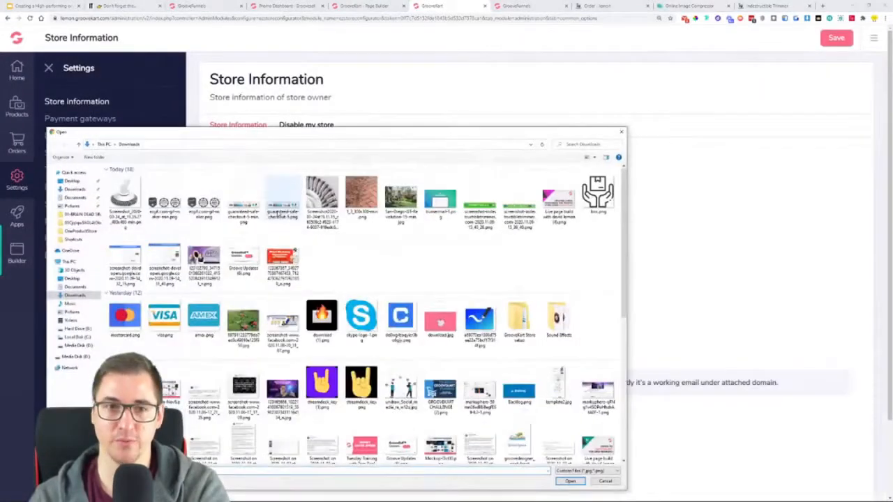
pyautogui.click(620, 132)
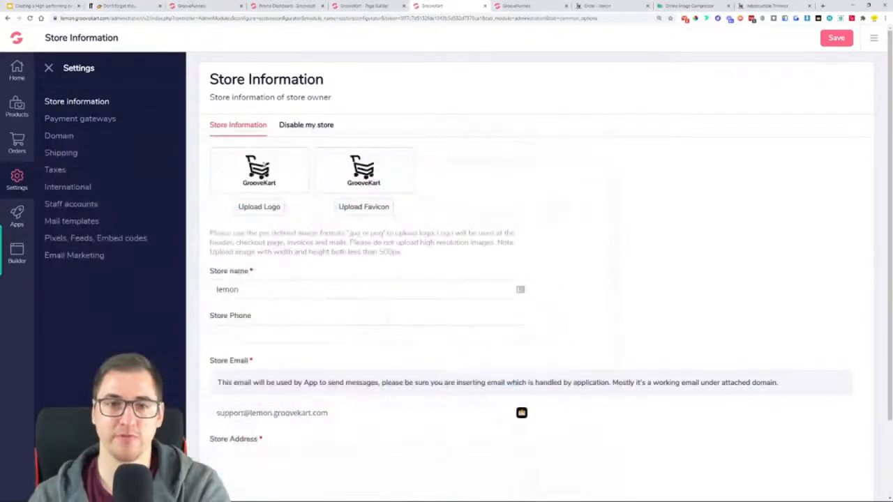
pyautogui.click(256, 206)
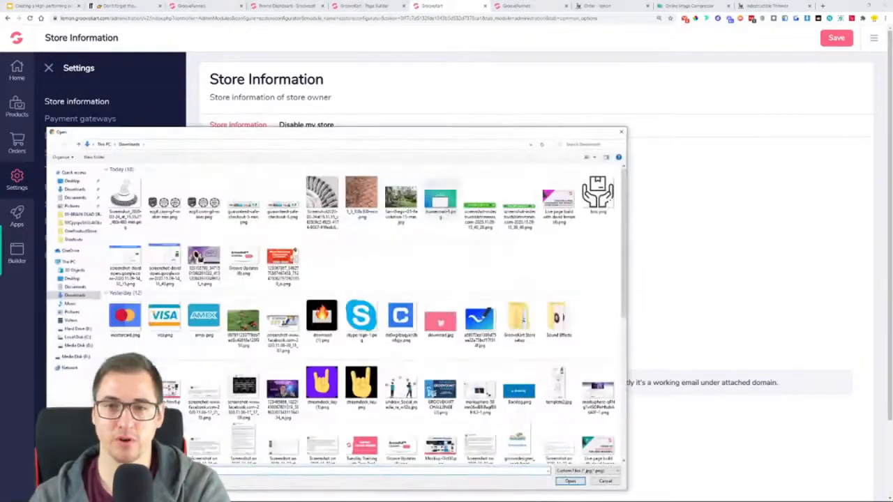
pyautogui.doubleClick(518, 321)
pyautogui.doubleClick(143, 192)
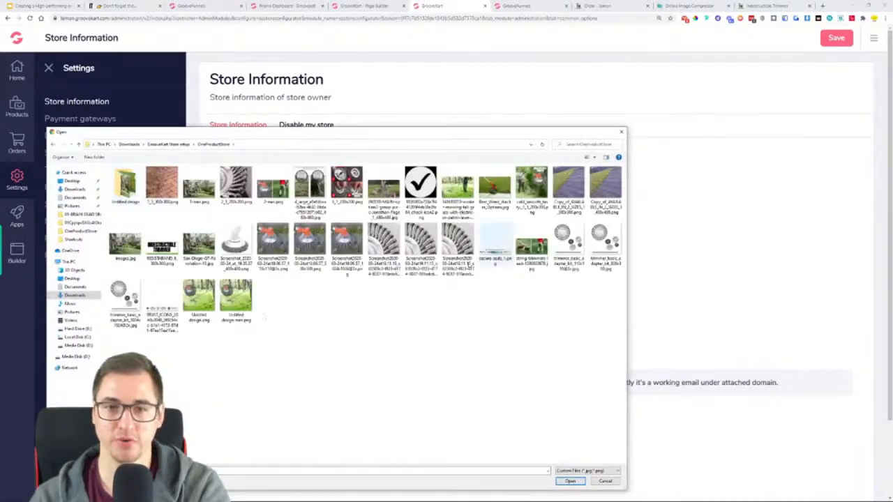
pyautogui.doubleClick(162, 245)
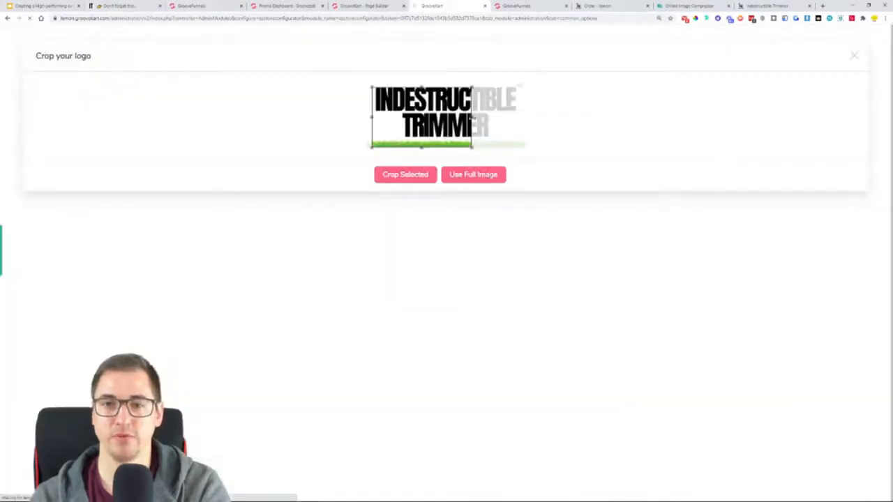
pyautogui.moveTo(472, 117); pyautogui.dragTo(557, 124)
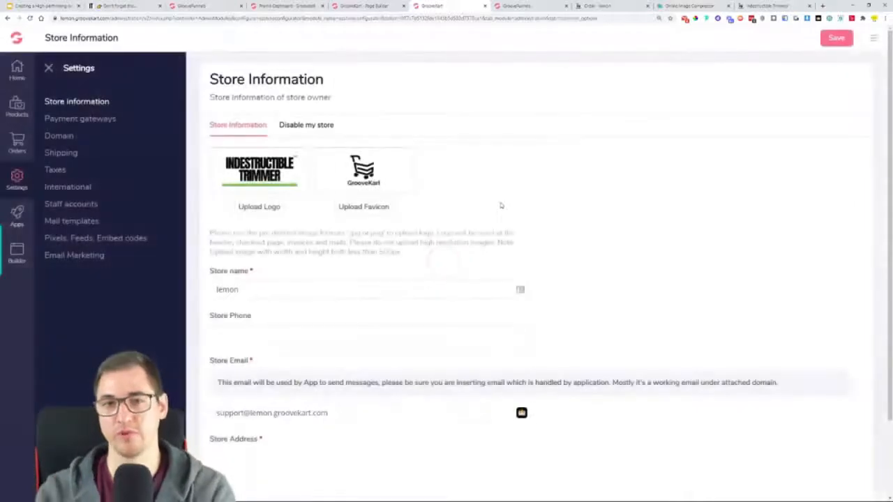
pyautogui.click(843, 44)
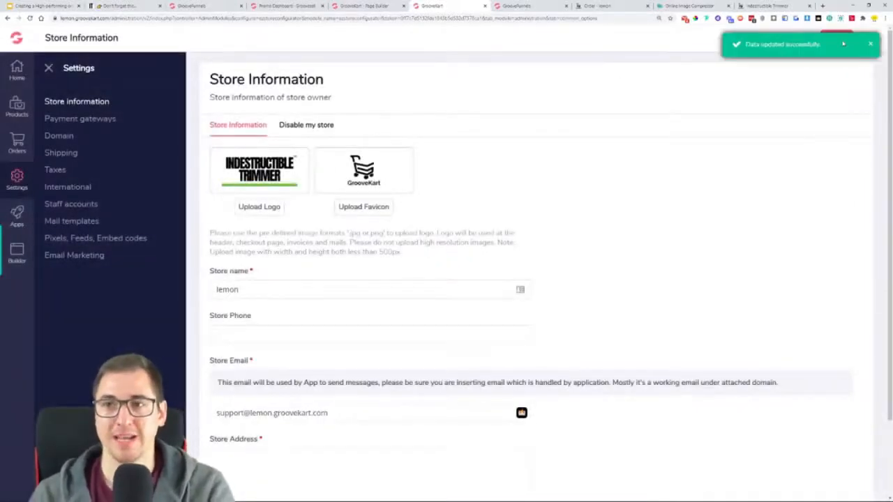
# Reload the live Indestructible Trimmer page to check its header logo, and close all the other browser tabs
pyautogui.click(762, 6)
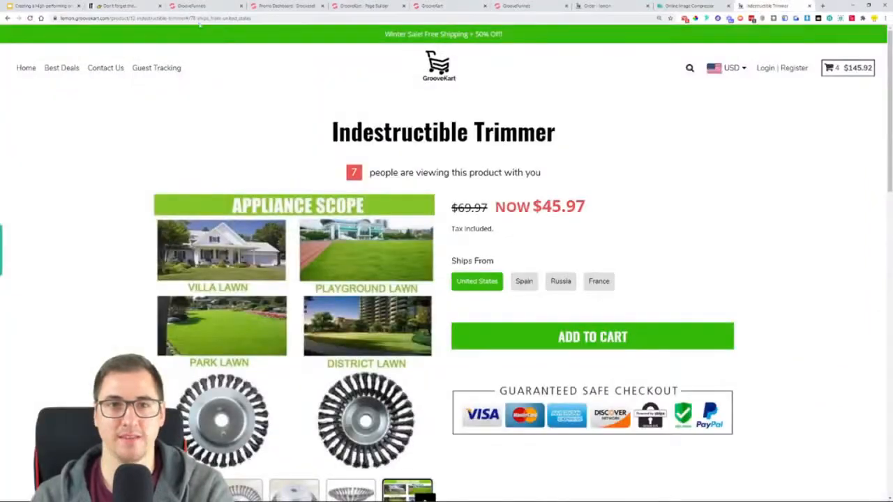
pyautogui.click(29, 18)
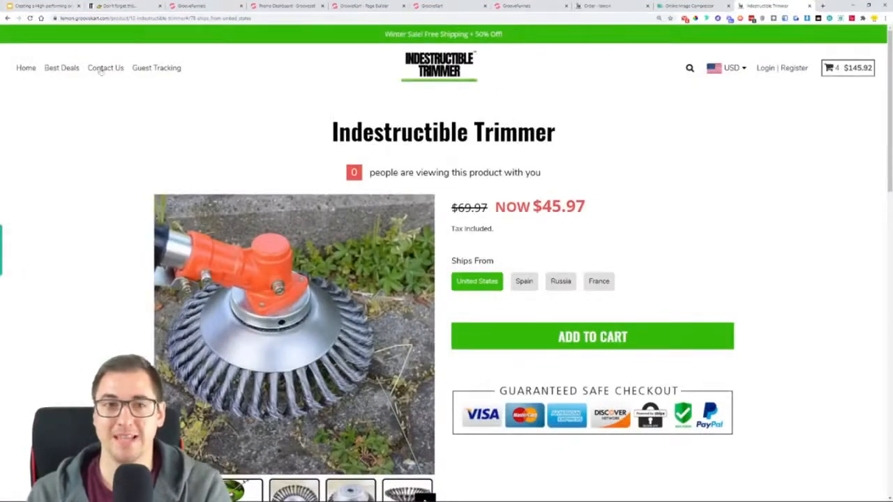
pyautogui.click(592, 6)
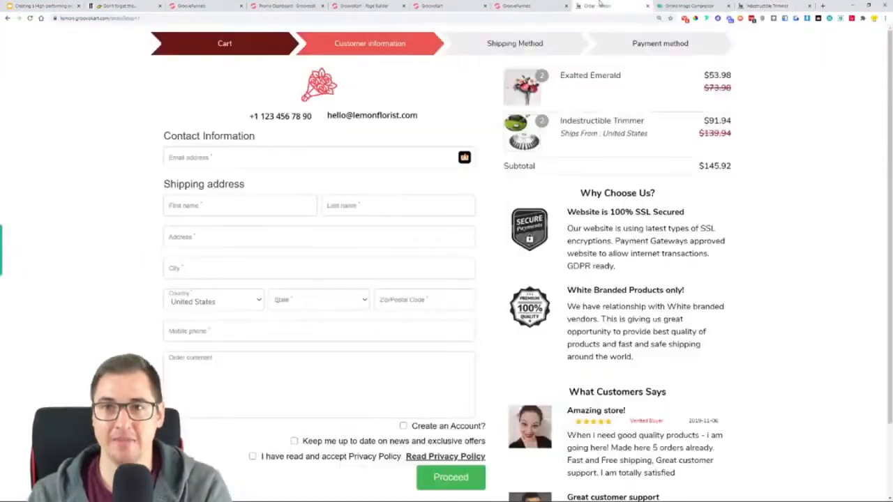
pyautogui.click(647, 5)
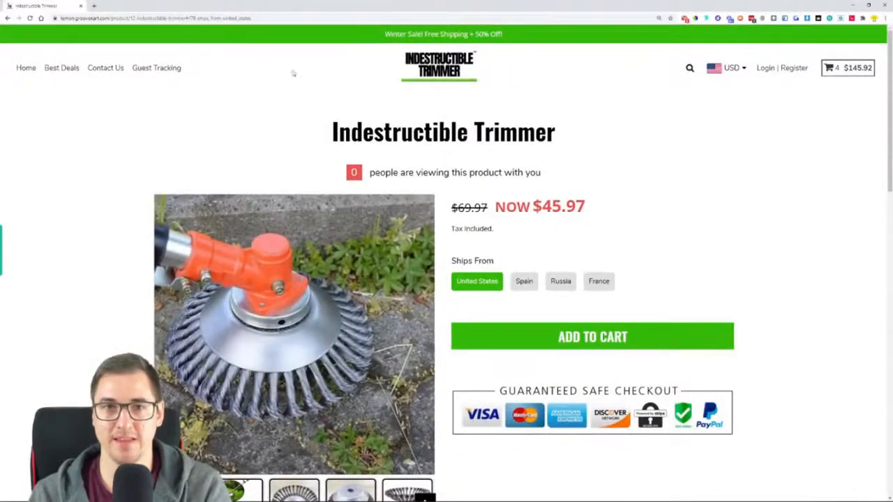
# Go to the live homepage through the header logo and review its sections down to the footer and back up
pyautogui.click(471, 69)
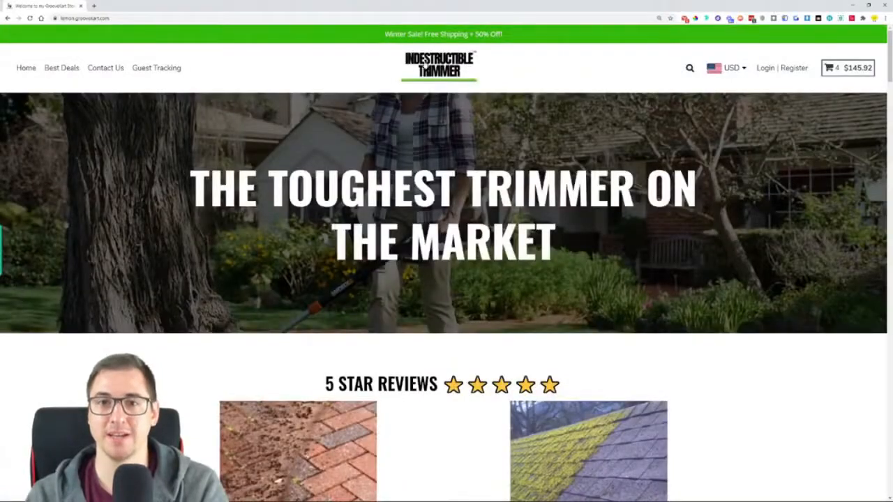
pyautogui.scroll(-12, 305, 145)
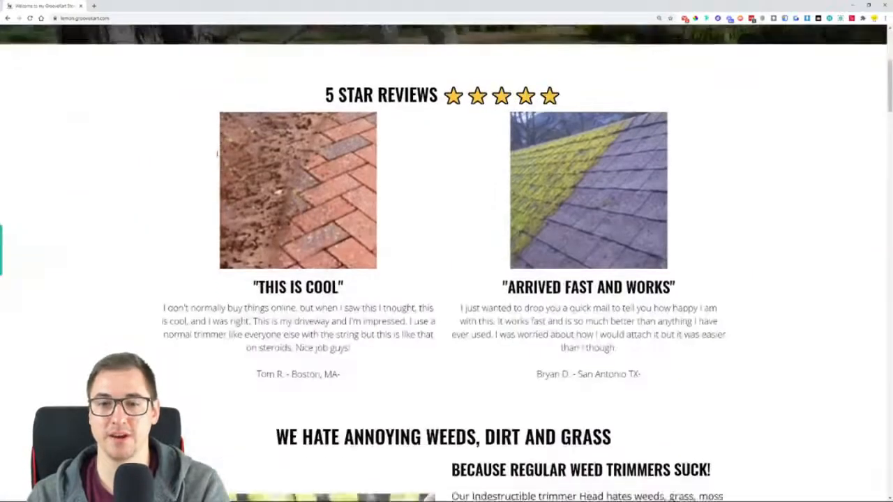
pyautogui.scroll(-10, 218, 153)
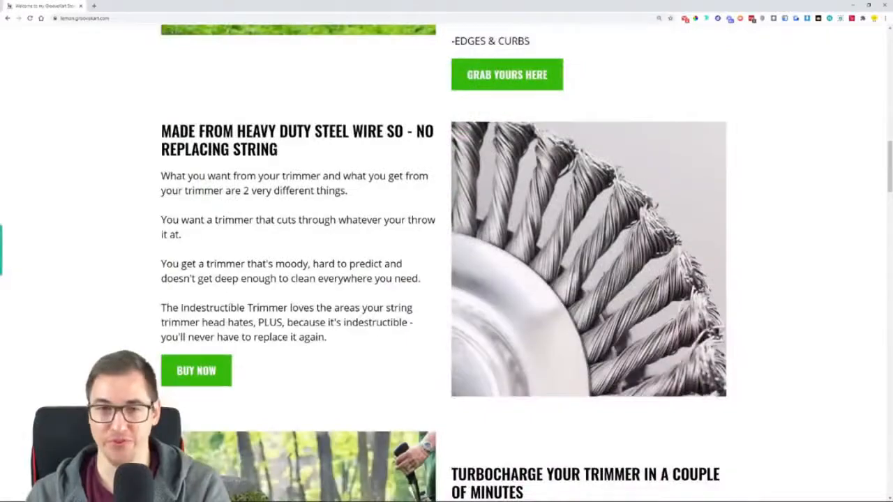
pyautogui.scroll(-12, 230, 179)
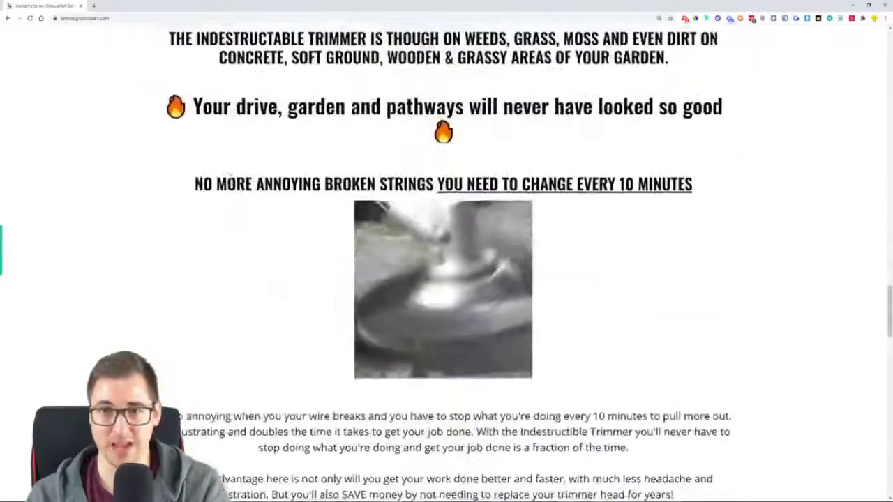
pyautogui.scroll(-10, 230, 179)
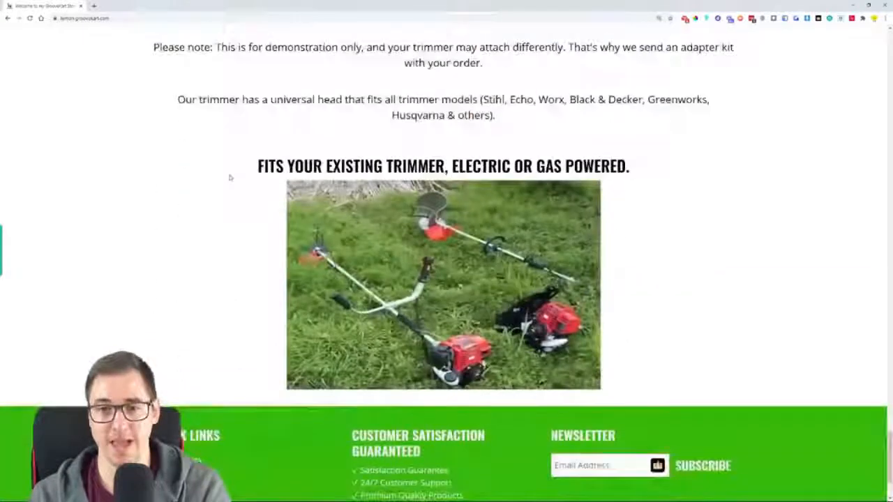
pyautogui.scroll(4, 223, 174)
pyautogui.scroll(15, 210, 161)
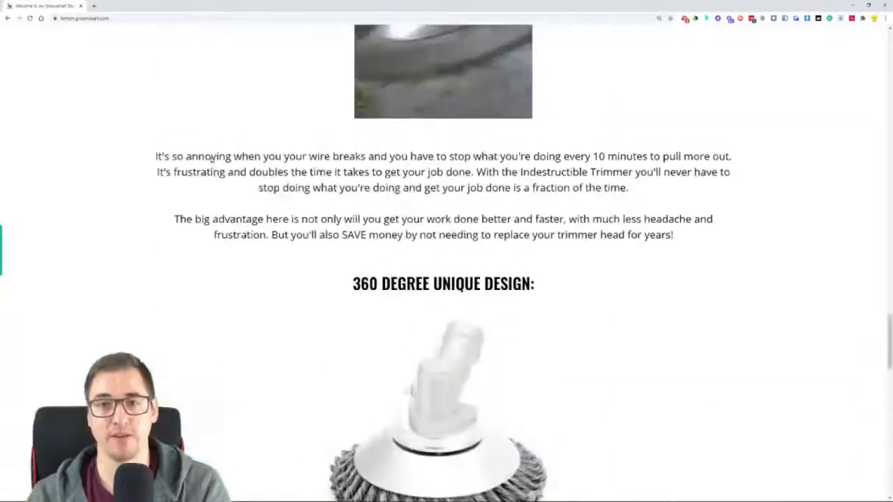
pyautogui.scroll(10, 210, 160)
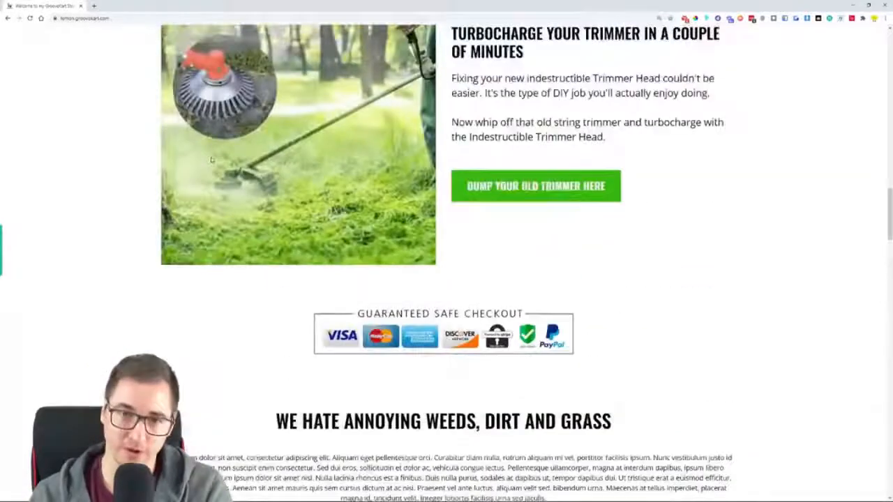
# Review the live homepage from the payment badges up to the hero, and back down to the steel wire section
pyautogui.scroll(12, 223, 168)
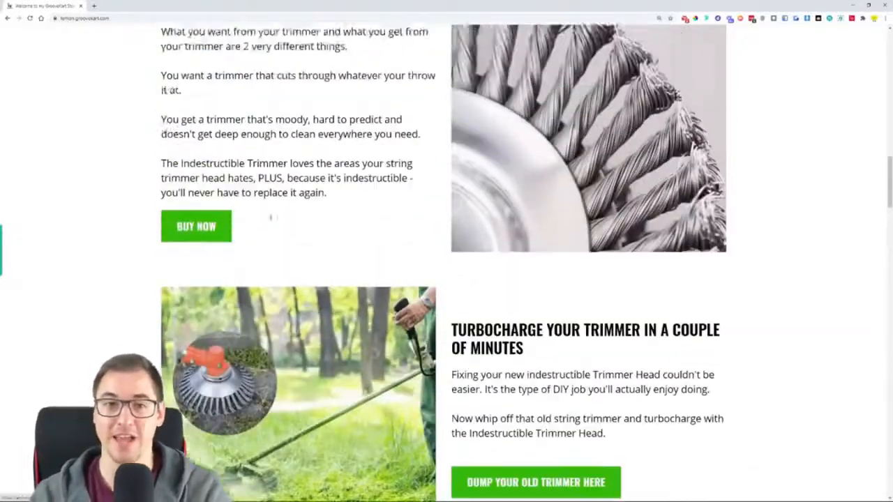
pyautogui.scroll(5, 439, 308)
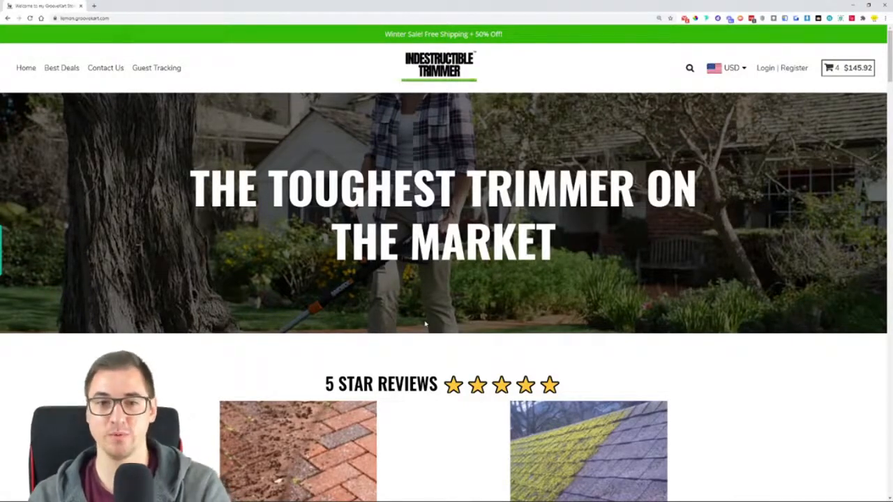
pyautogui.scroll(-2, 425, 323)
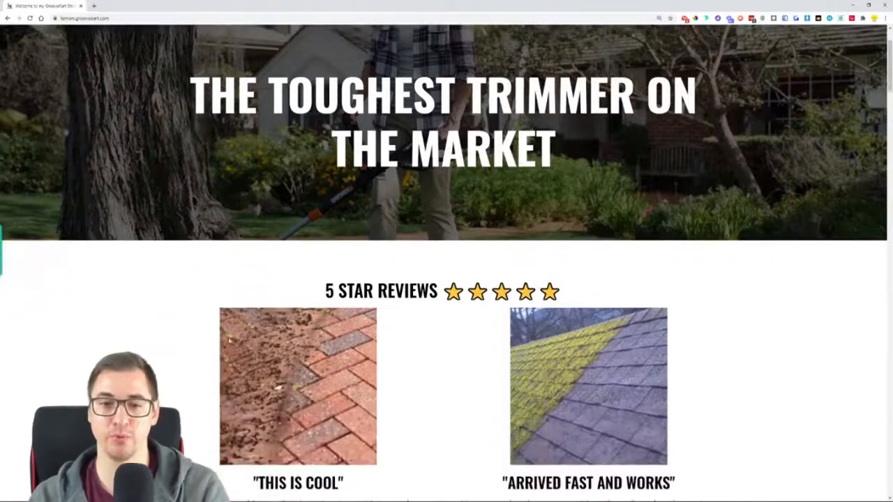
pyautogui.scroll(-10, 742, 319)
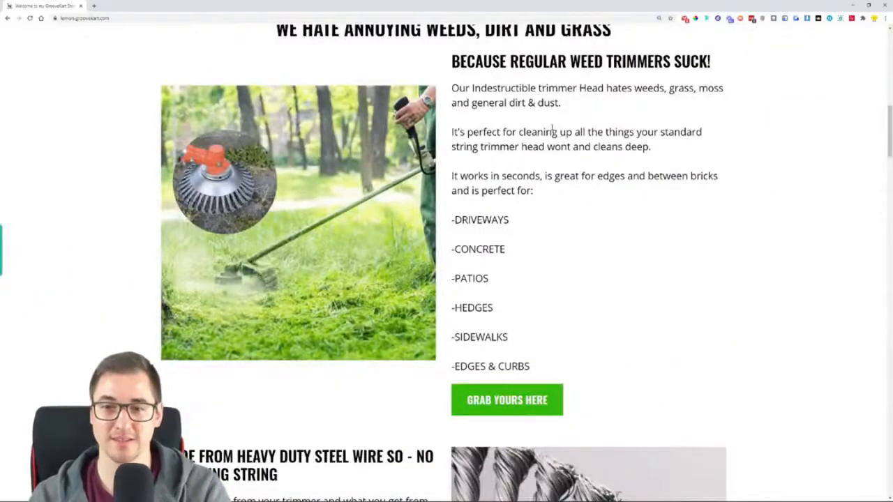
pyautogui.scroll(-3, 667, 195)
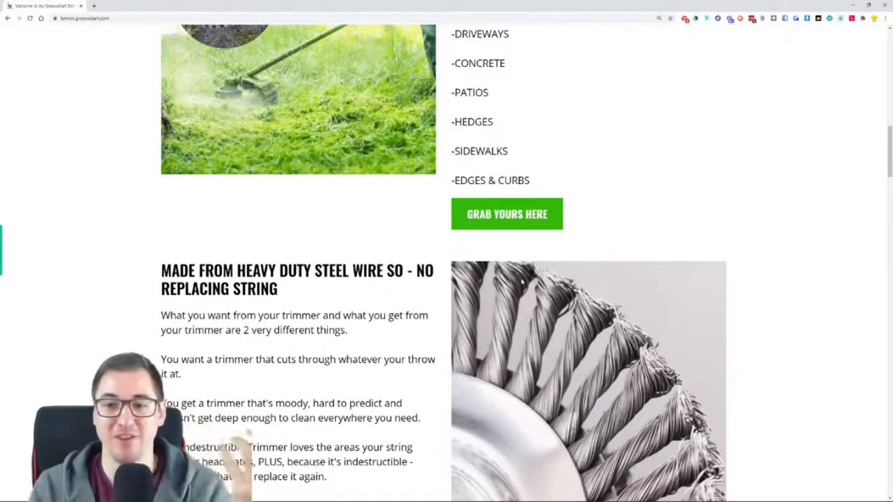
# Follow the homepage's GRAB YOURS HERE button to the product page and review its price, Ships From options and customer reviews
pyautogui.click(537, 217)
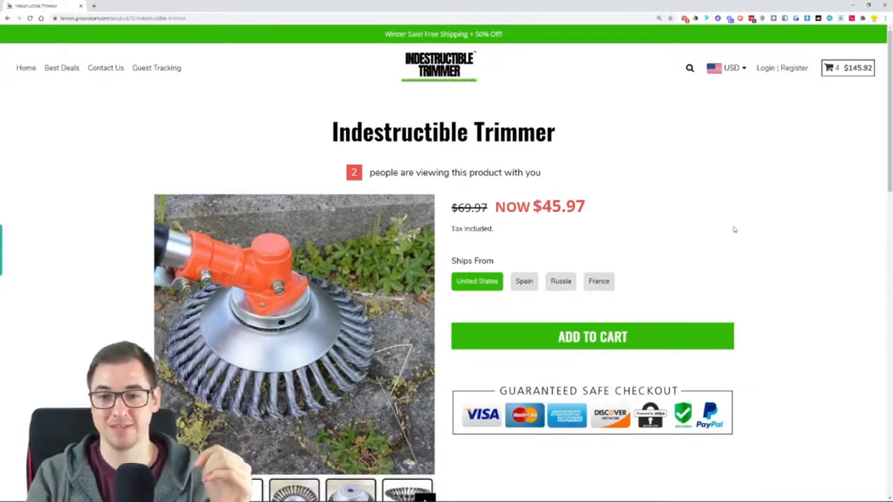
pyautogui.scroll(-3, 733, 229)
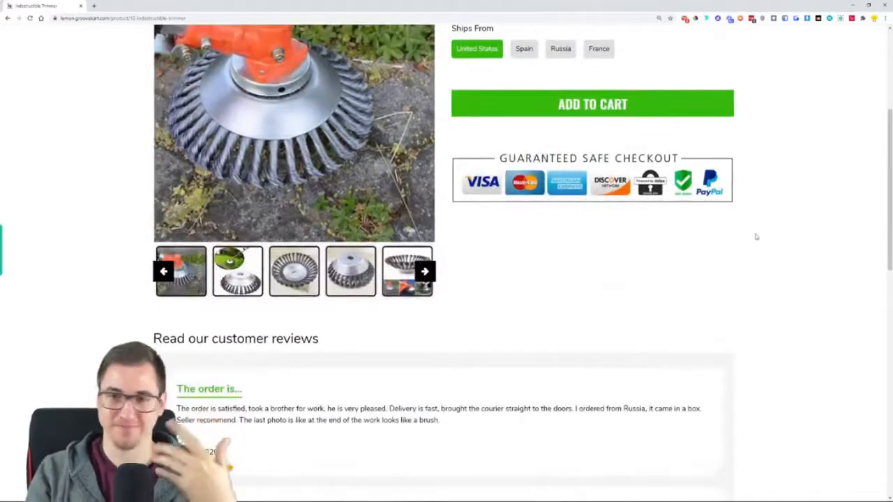
pyautogui.scroll(-2, 735, 247)
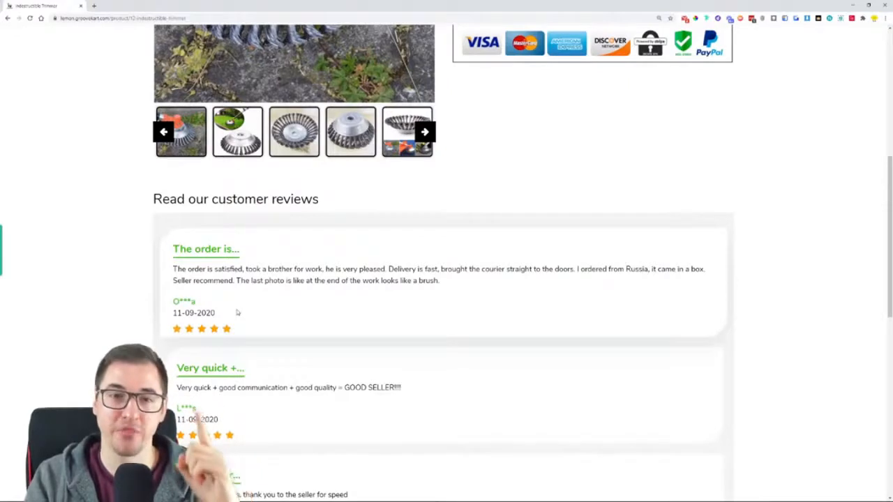
pyautogui.scroll(2, 564, 224)
pyautogui.scroll(2, 450, 256)
pyautogui.scroll(2, 447, 253)
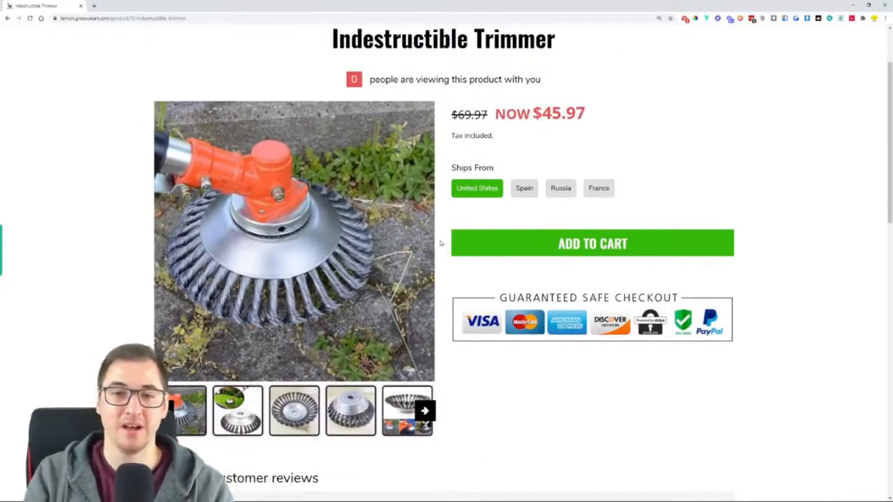
pyautogui.scroll(-3, 441, 242)
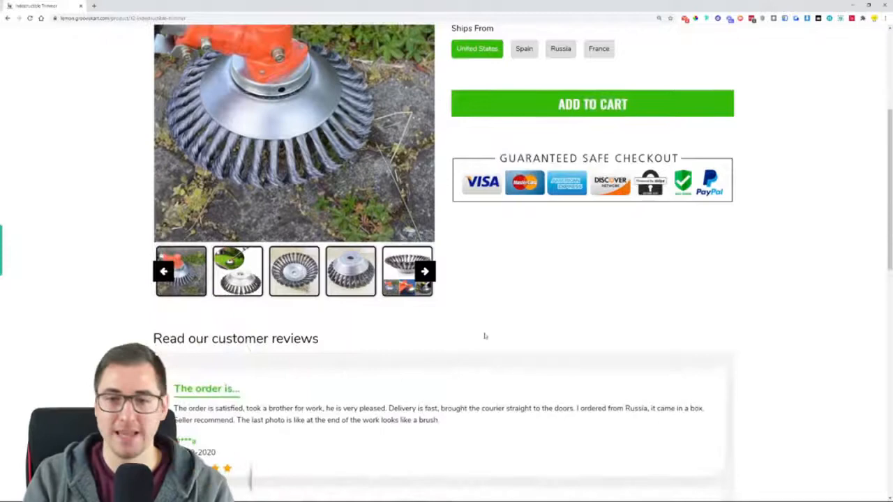
pyautogui.scroll(2, 444, 235)
pyautogui.scroll(1, 447, 233)
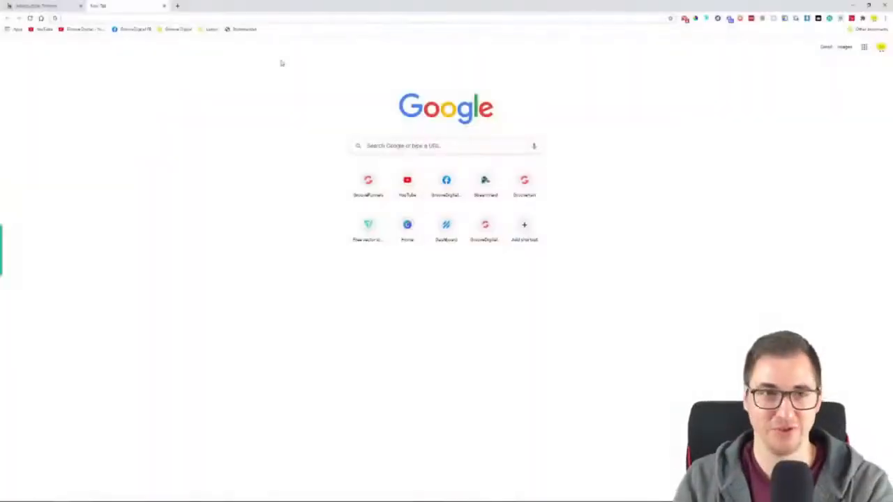
# Start a 15-minute countdown in a new browser tab by searching Google for "timer 15 min"
pyautogui.write('timer')
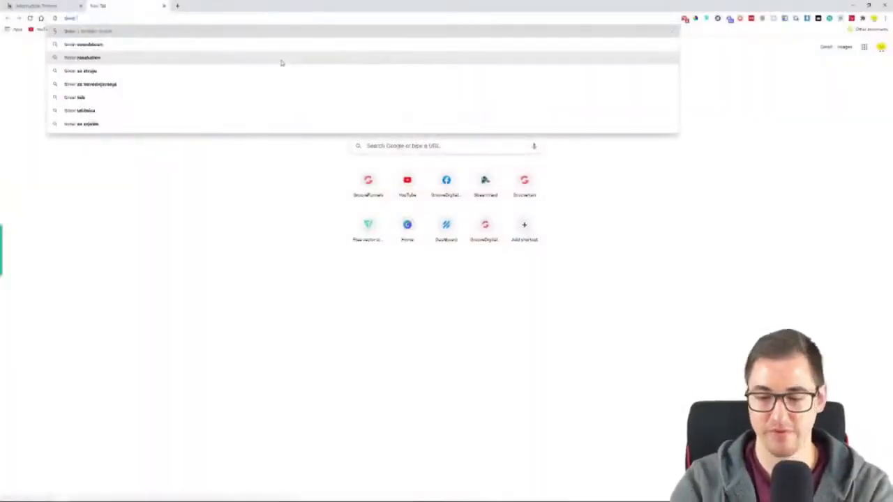
pyautogui.write(' 15min')
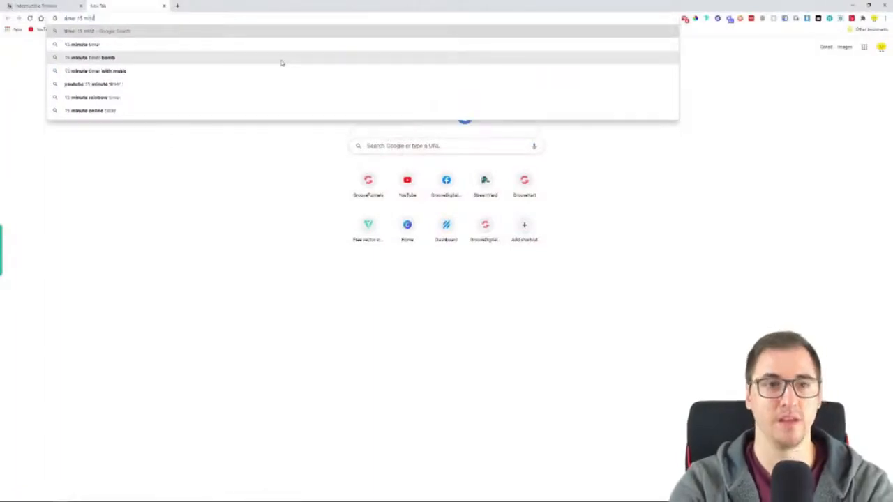
pyautogui.press('Return')
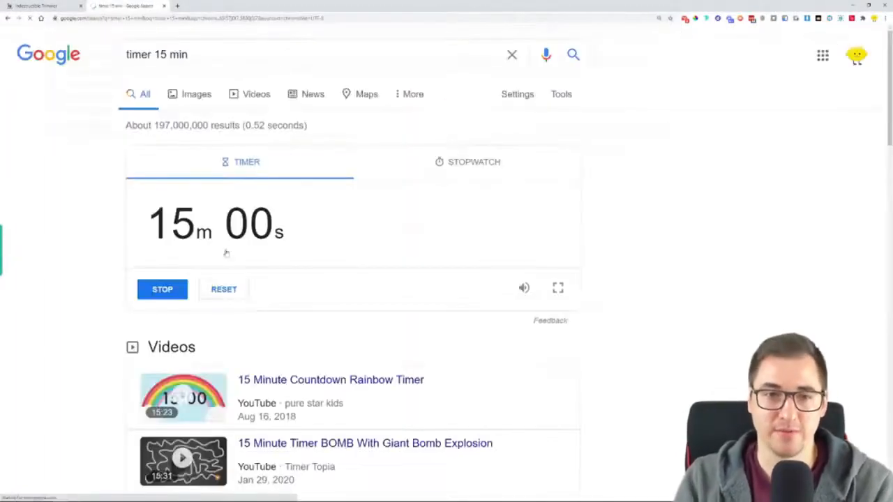
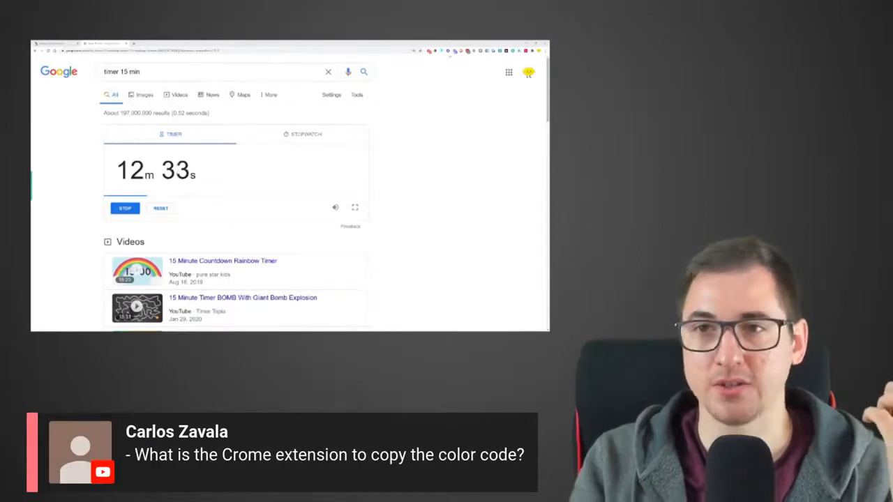
# Show the ColorPick Eyedropper extension on the Google results page and close it again
pyautogui.click(441, 53)
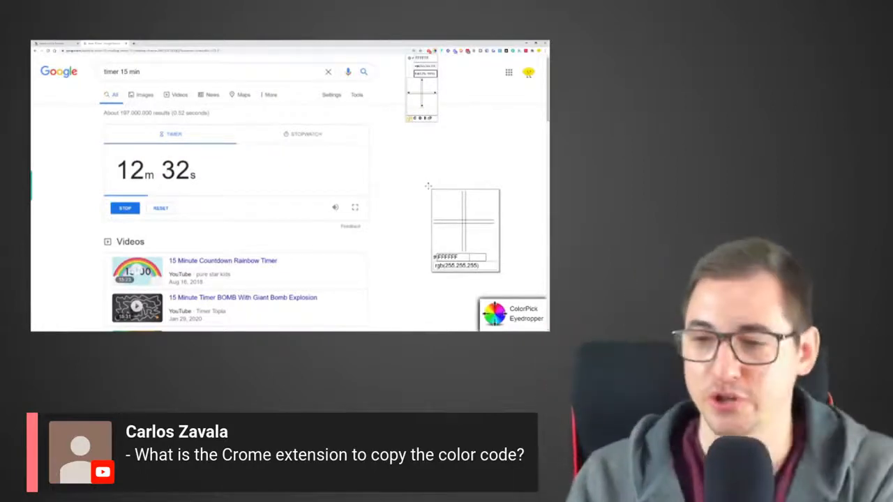
pyautogui.click(446, 64)
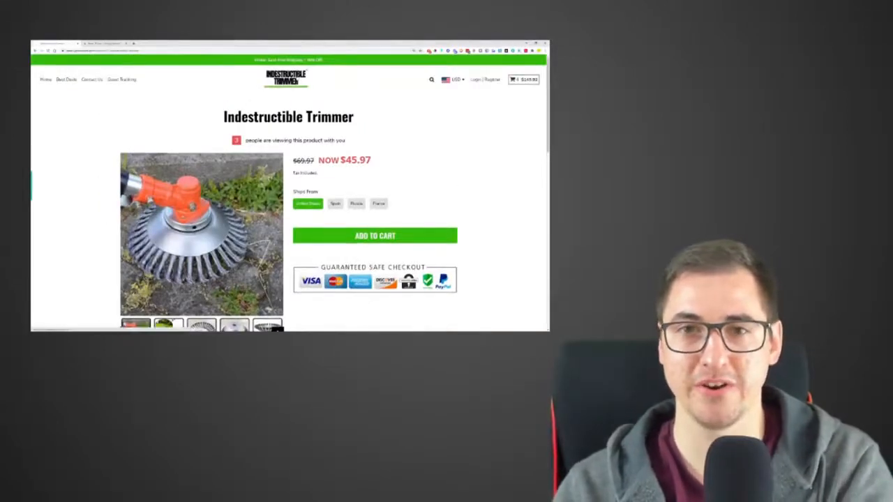
# Go to the live homepage through the header logo and open the store's admin address
pyautogui.click(297, 82)
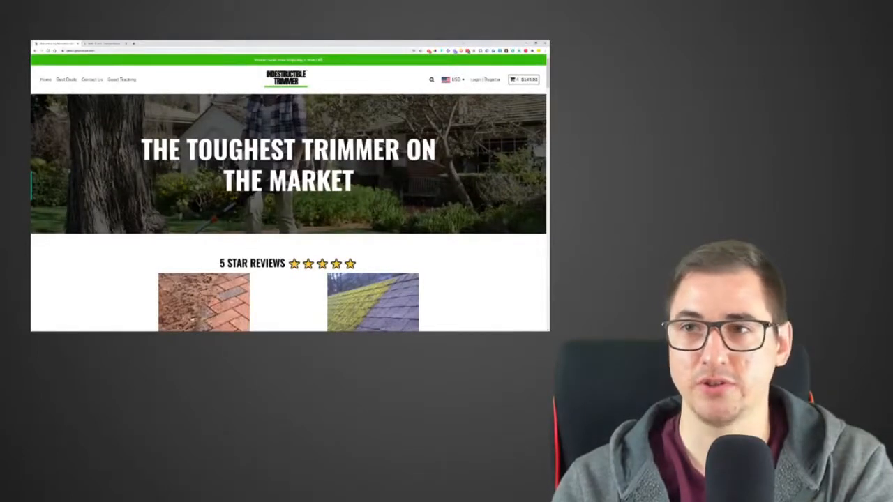
pyautogui.click(118, 52)
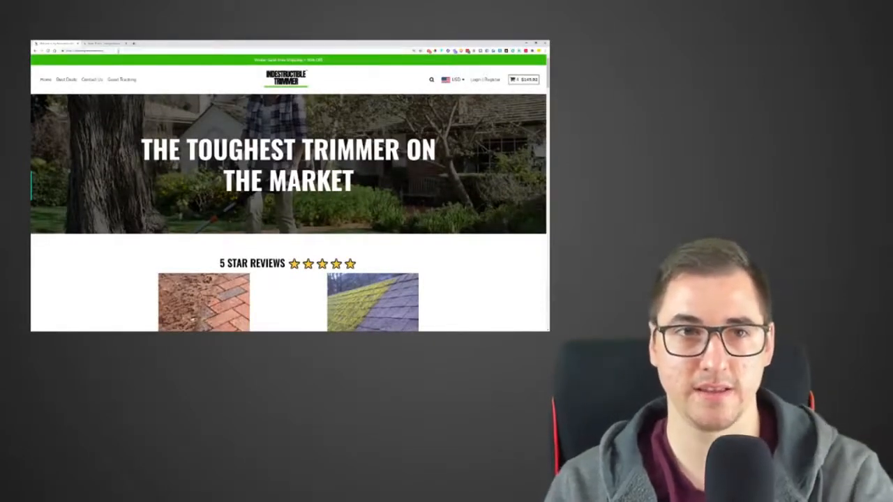
pyautogui.click(119, 52)
pyautogui.write('/d')
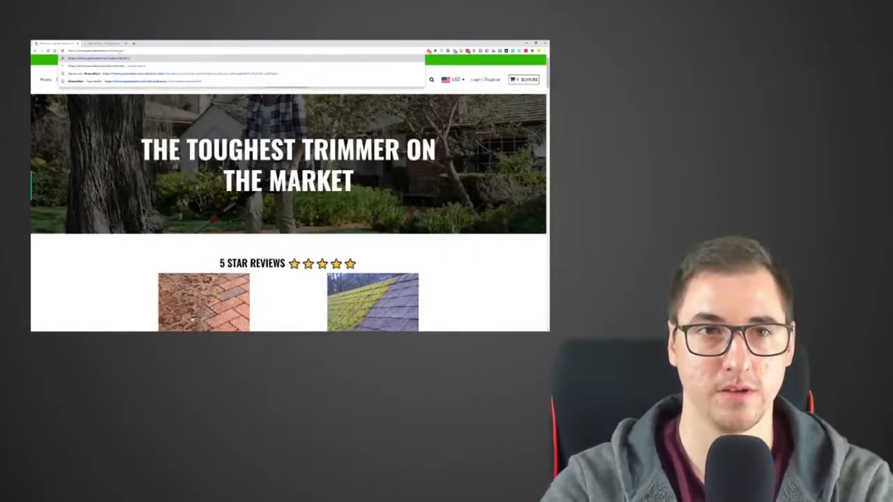
pyautogui.press('Return')
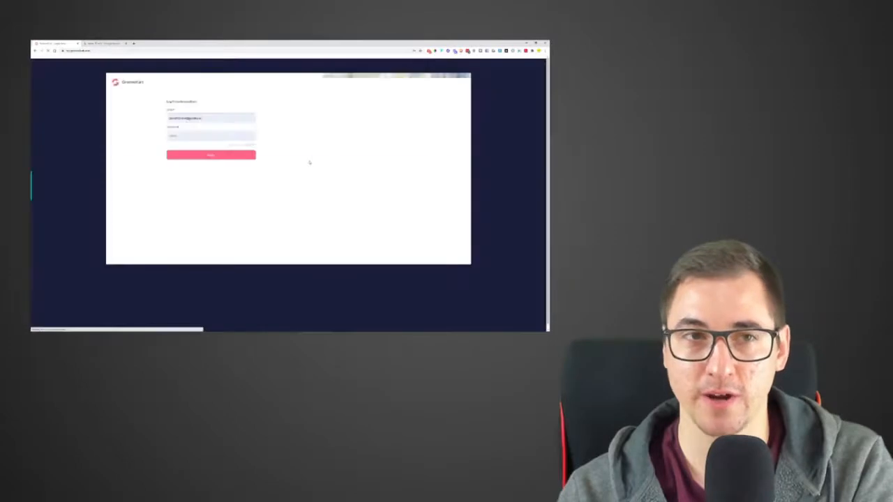
# Fill in the account e-mail and password on the GrooveKart login page, log in and open the store list
pyautogui.click(225, 119)
pyautogui.click(224, 130)
pyautogui.click(226, 154)
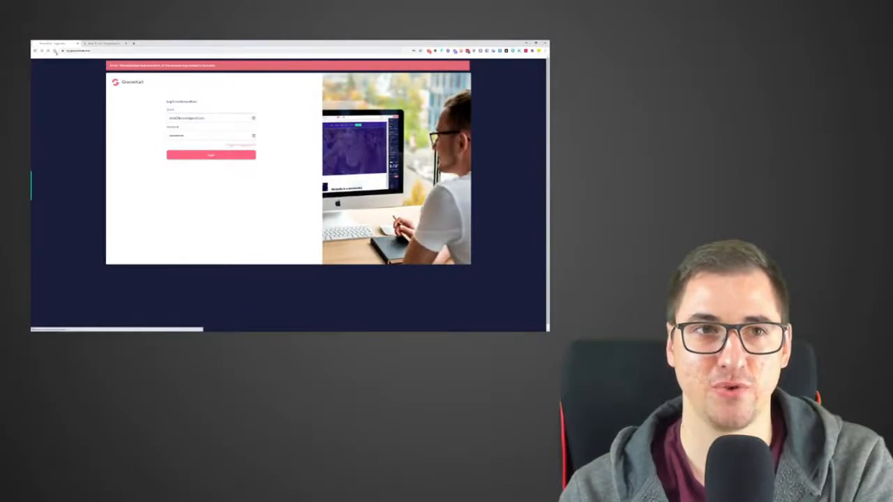
pyautogui.click(56, 52)
pyautogui.click(237, 148)
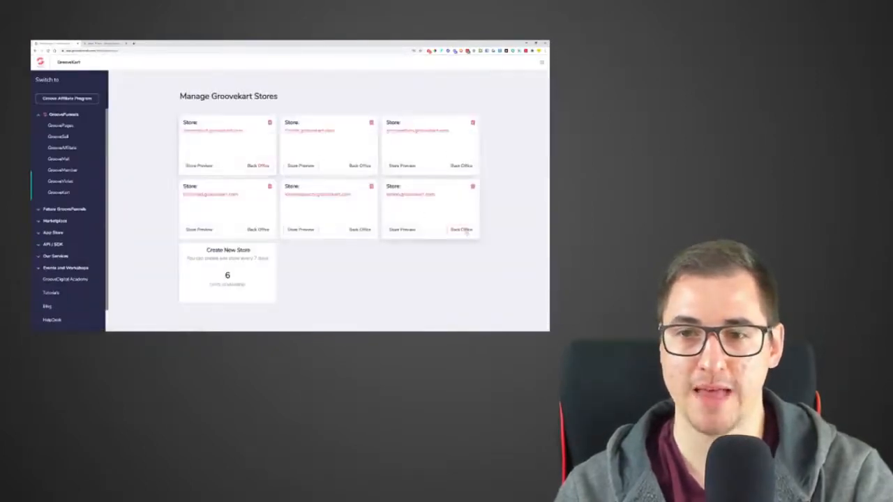
# Open the lemon store's back office, close the store list tab and open the homepage in the page builder
pyautogui.click(464, 232)
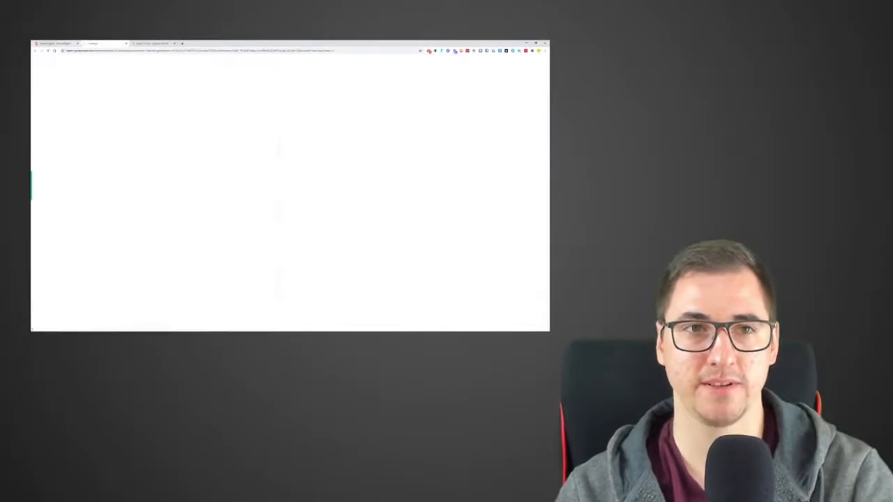
pyautogui.click(77, 43)
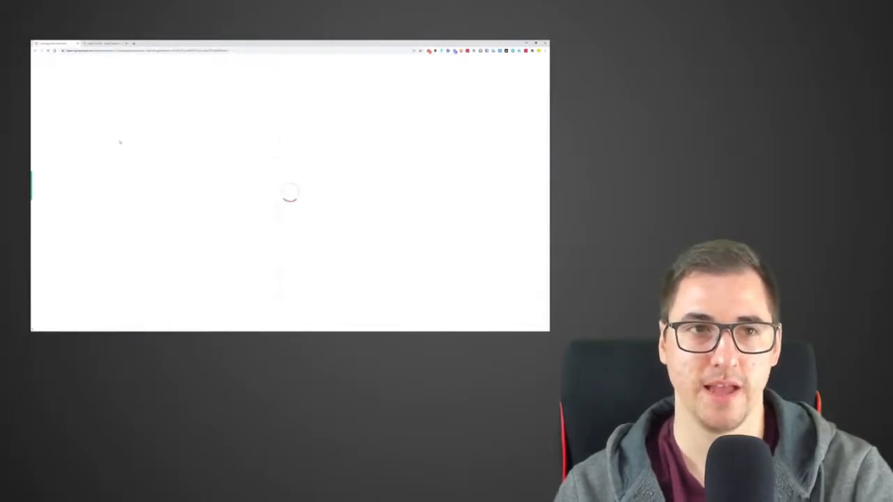
pyautogui.click(42, 187)
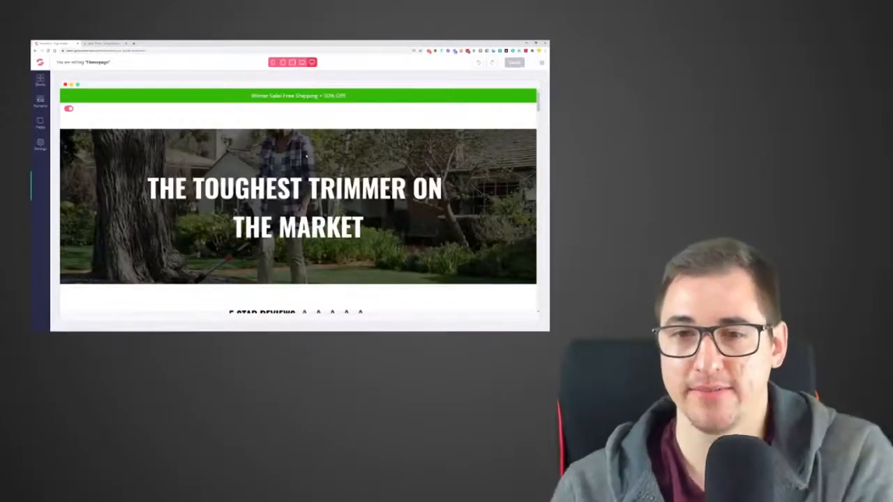
# Increase the top and bottom padding of the hero heading "The Toughest Trimmer on the Market"
pyautogui.click(306, 156)
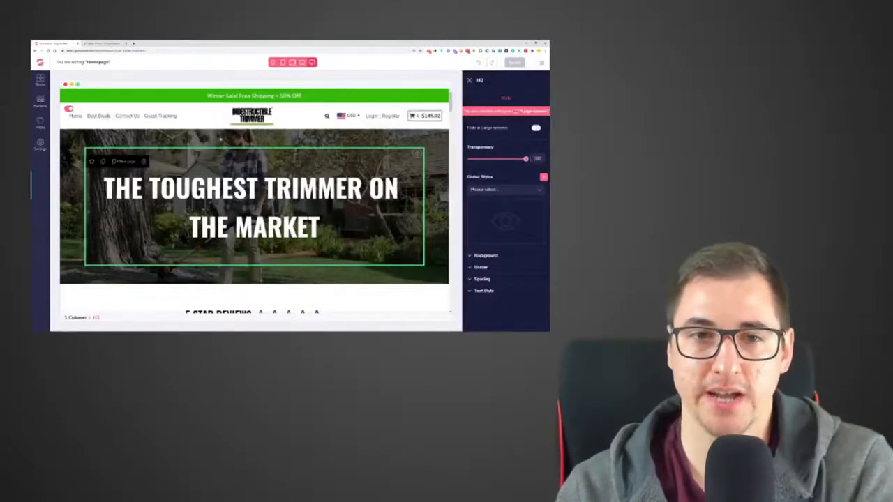
pyautogui.click(217, 141)
pyautogui.click(482, 278)
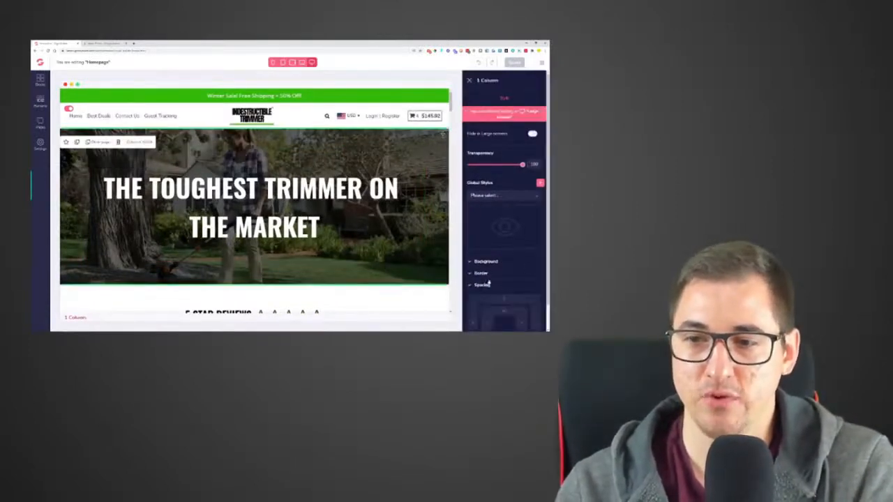
pyautogui.scroll(-1, 502, 280)
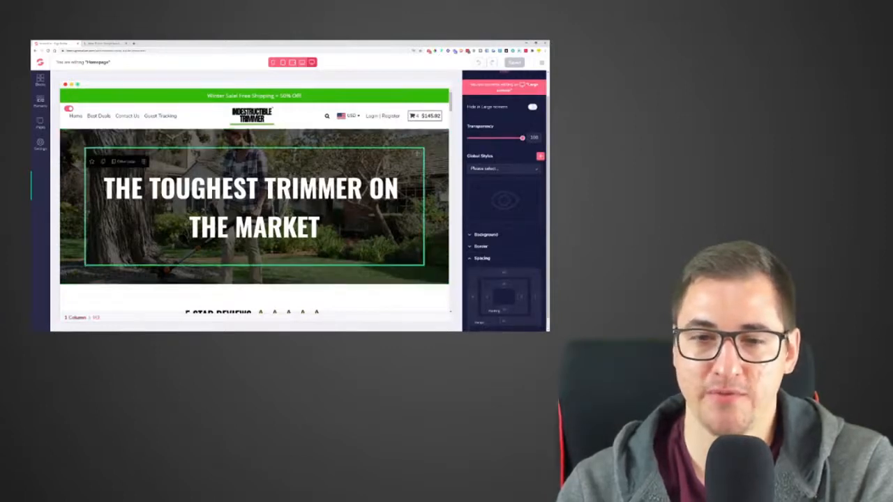
pyautogui.click(506, 312)
pyautogui.moveTo(467, 309); pyautogui.dragTo(494, 309)
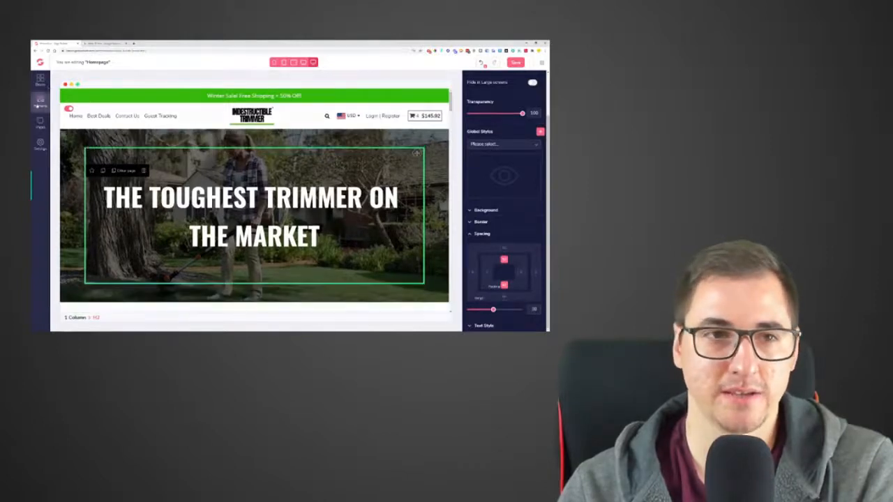
# Add a one-column row above the hero heading and another below it, and save the homepage
pyautogui.click(40, 101)
pyautogui.click(66, 116)
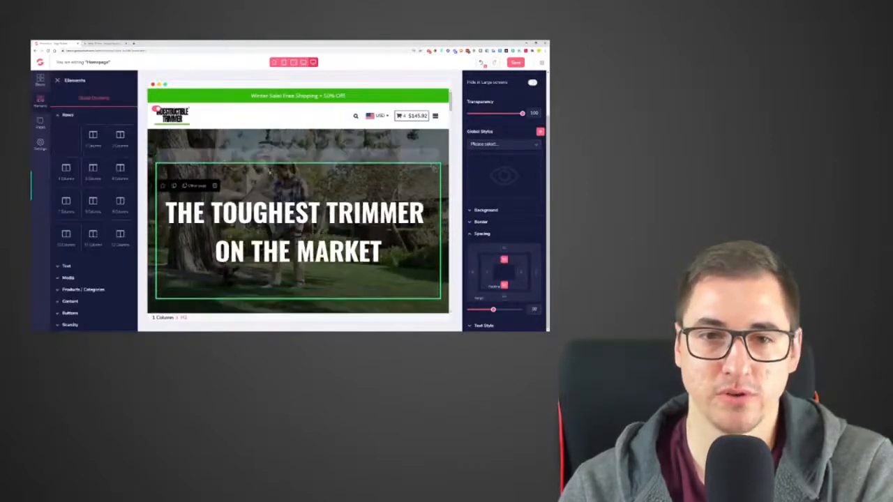
pyautogui.moveTo(294, 167); pyautogui.dragTo(294, 167)
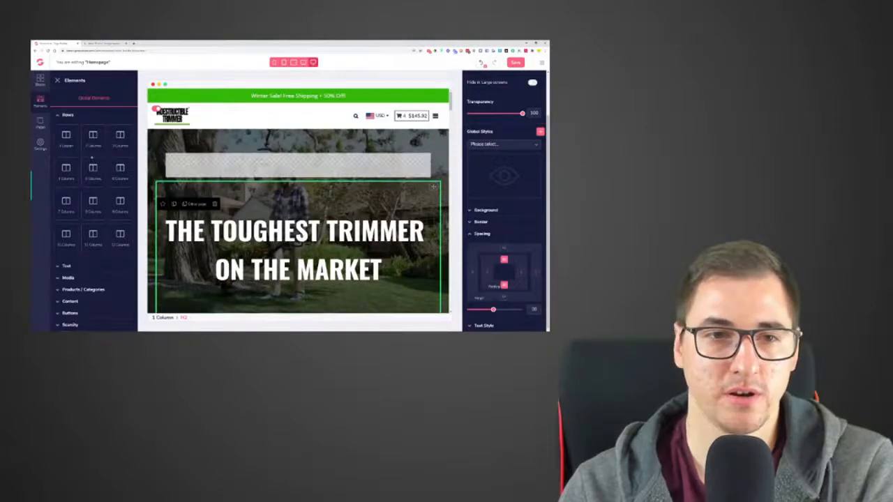
pyautogui.moveTo(67, 140); pyautogui.dragTo(324, 283)
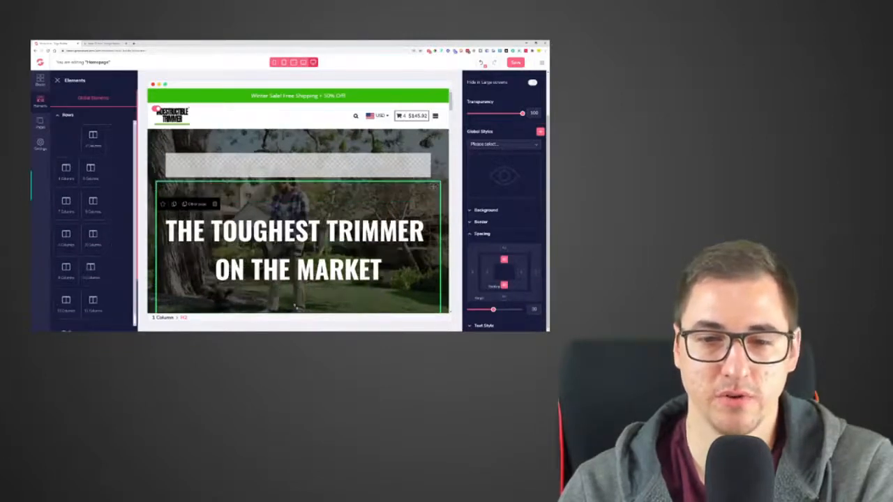
pyautogui.scroll(-2, 337, 248)
pyautogui.scroll(2, 337, 247)
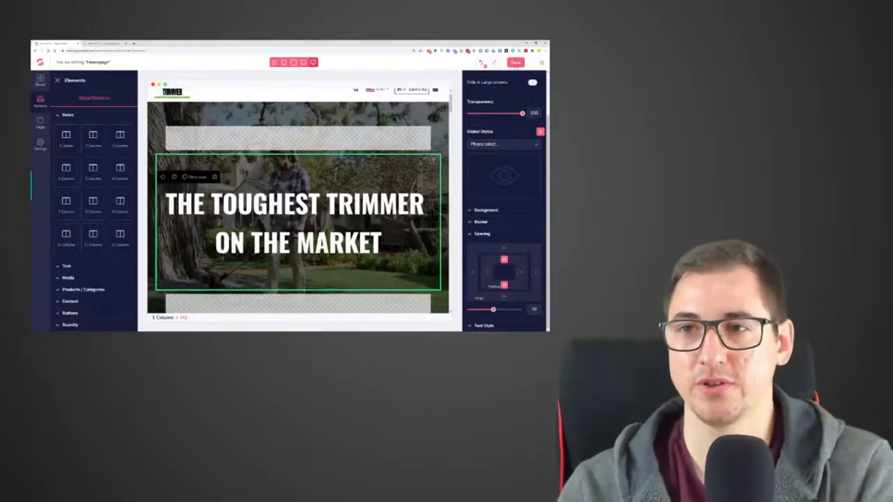
pyautogui.click(516, 63)
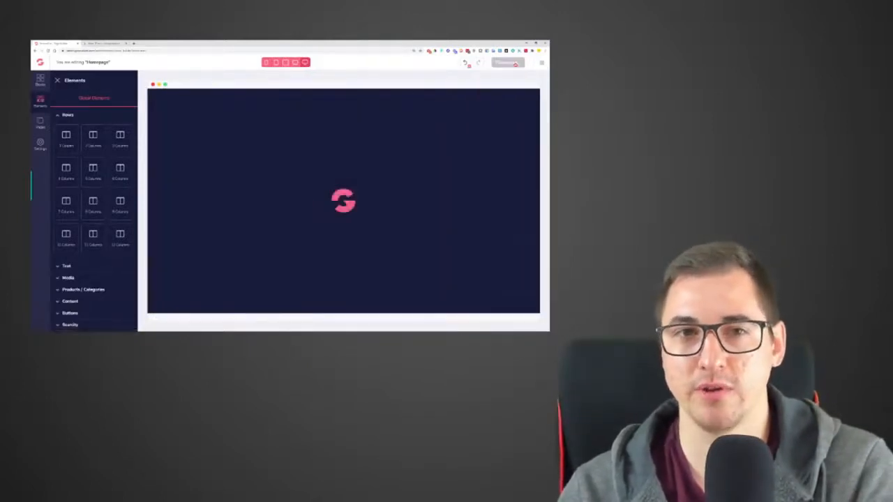
# Copy the store's web address from the page builder's URL and open the live homepage in a new browser tab
pyautogui.moveTo(95, 50); pyautogui.dragTo(64, 50)
pyautogui.rightClick(74, 52)
pyautogui.click(85, 75)
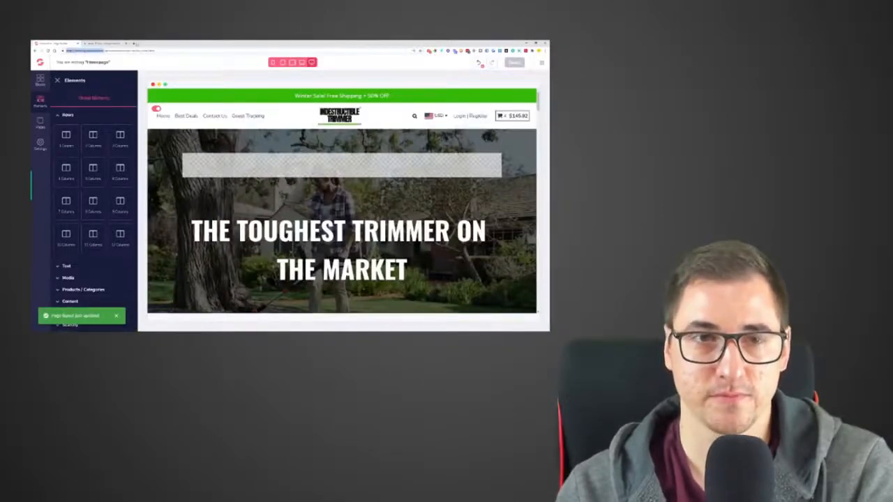
pyautogui.click(135, 44)
pyautogui.hotkey('ctrl', 'v')
pyautogui.press('Return')
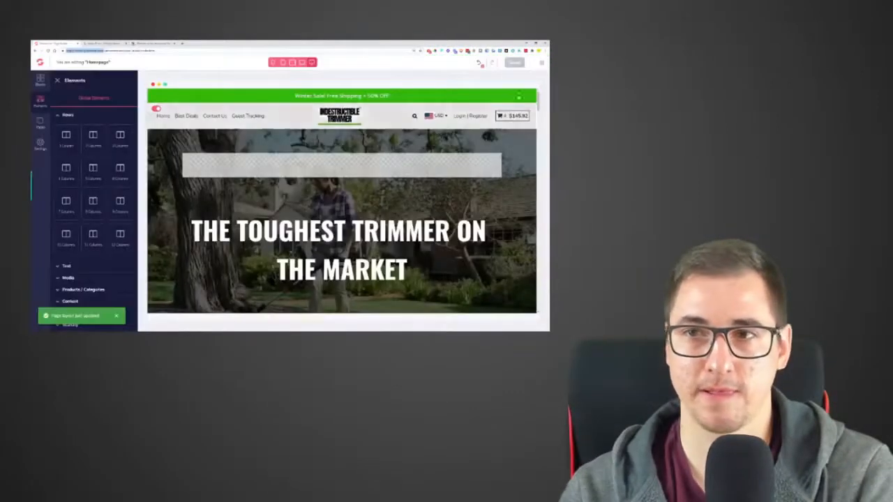
# Delete and retype the final T of the hero heading, save the homepage again and view the live store
pyautogui.click(338, 241)
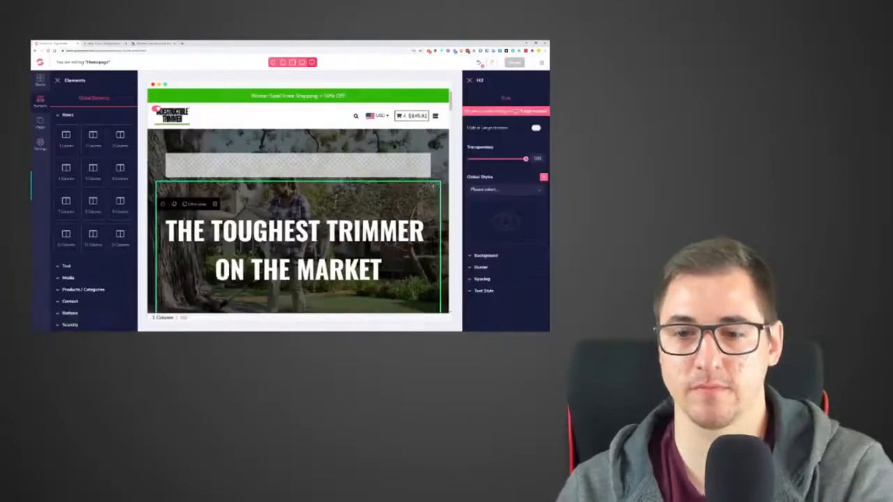
pyautogui.press('BackSpace')
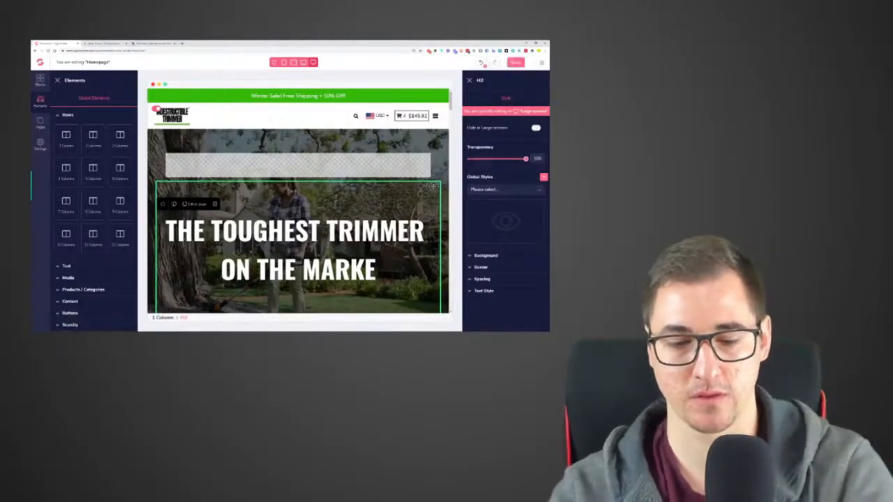
pyautogui.write('T')
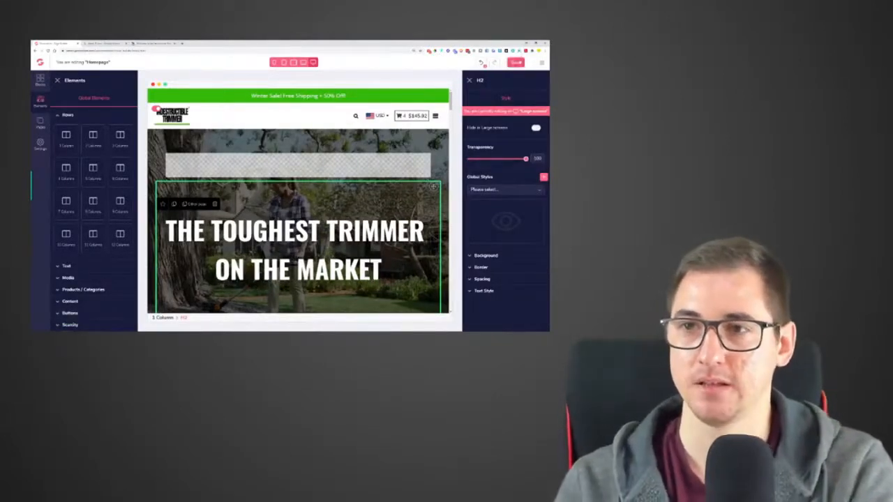
pyautogui.click(515, 63)
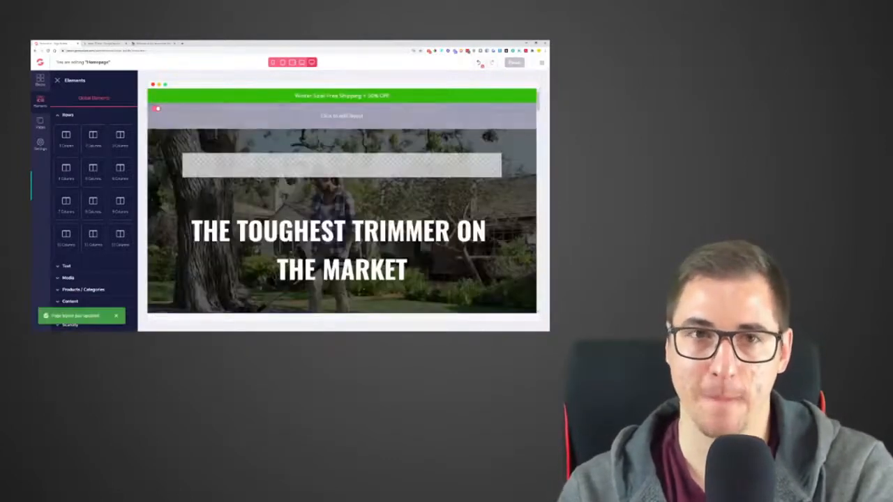
pyautogui.click(159, 43)
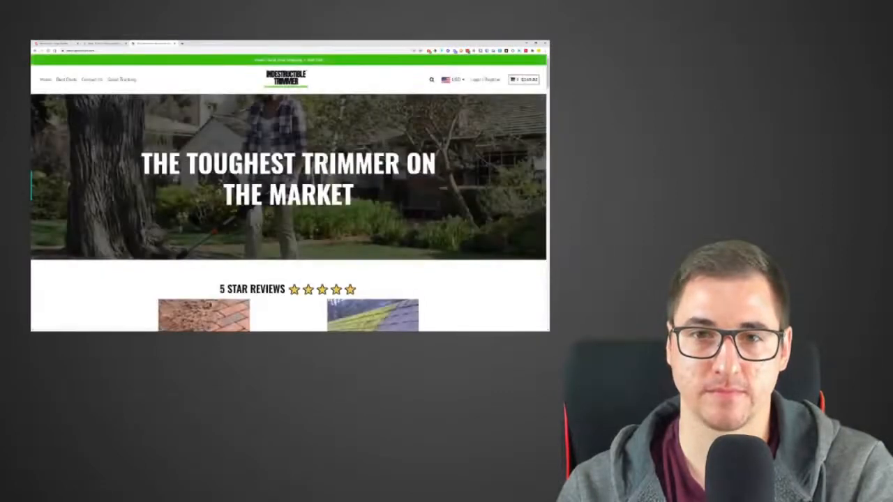
# Increase the top and bottom margins of the one-column row below the hero heading in the page builder and save the homepage
pyautogui.click(58, 43)
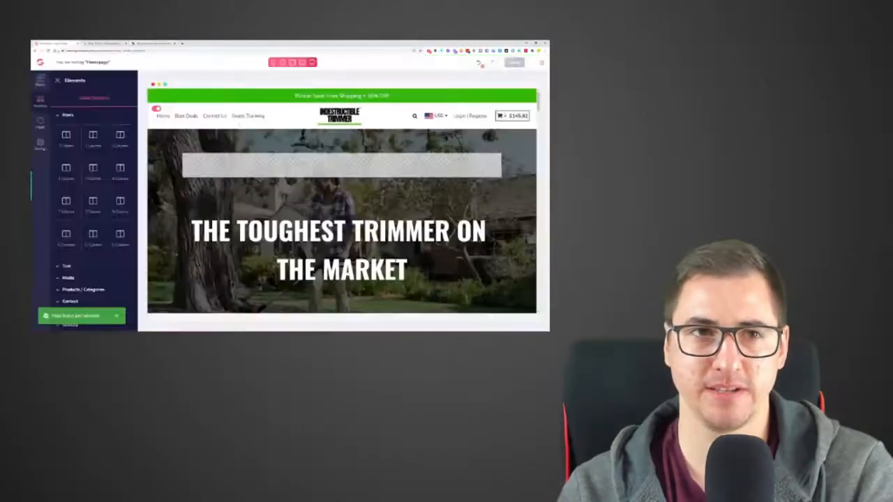
pyautogui.scroll(-4, 240, 120)
pyautogui.click(314, 225)
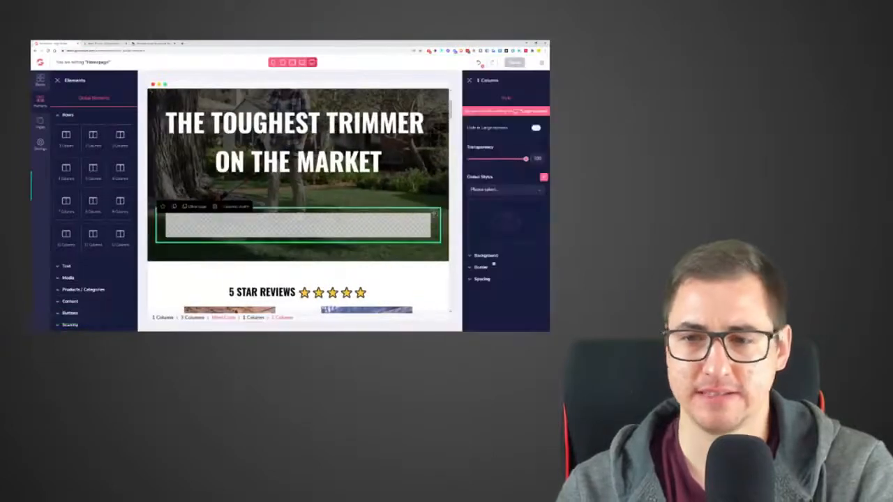
pyautogui.click(494, 285)
pyautogui.scroll(-1, 506, 282)
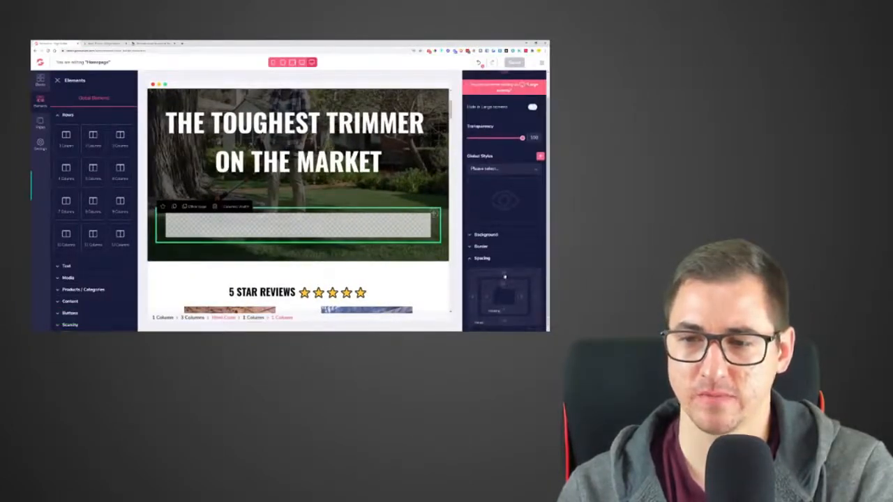
pyautogui.click(504, 321)
pyautogui.scroll(-1, 504, 322)
pyautogui.moveTo(501, 315); pyautogui.dragTo(512, 314)
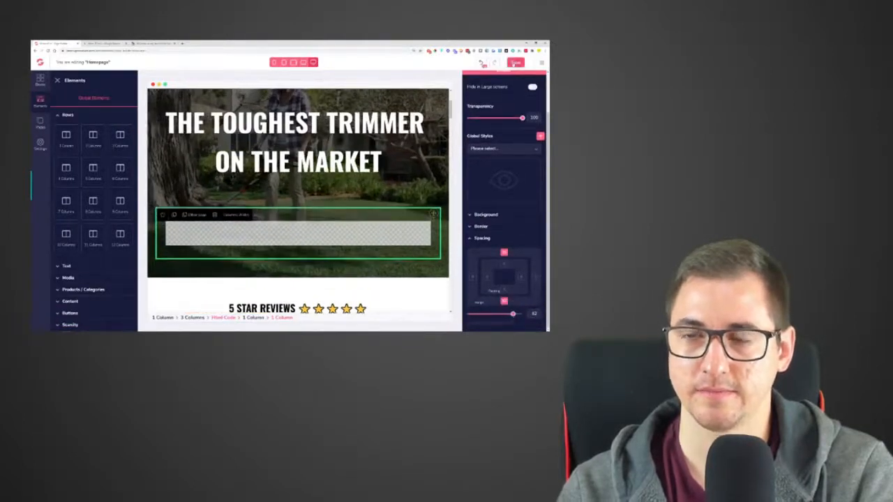
pyautogui.click(515, 62)
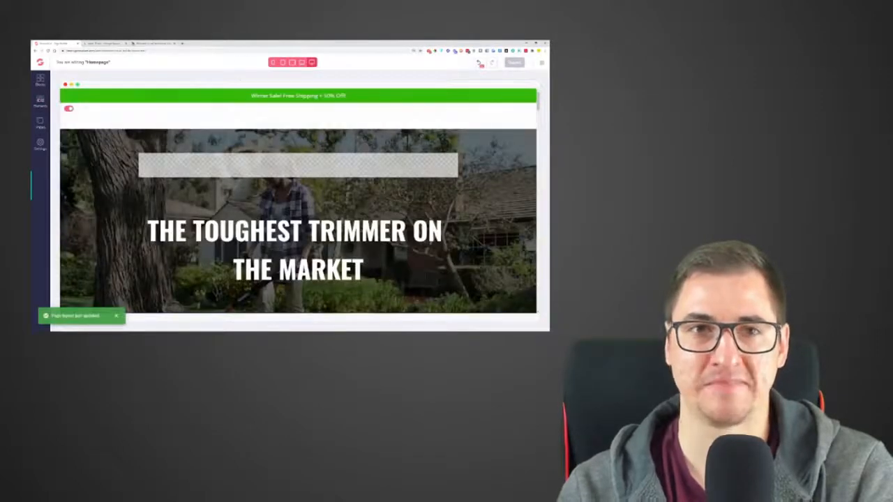
# Reload the live homepage and examine how the hero heading and its spacing look at larger and smaller zoom levels
pyautogui.click(153, 43)
pyautogui.press('F5')
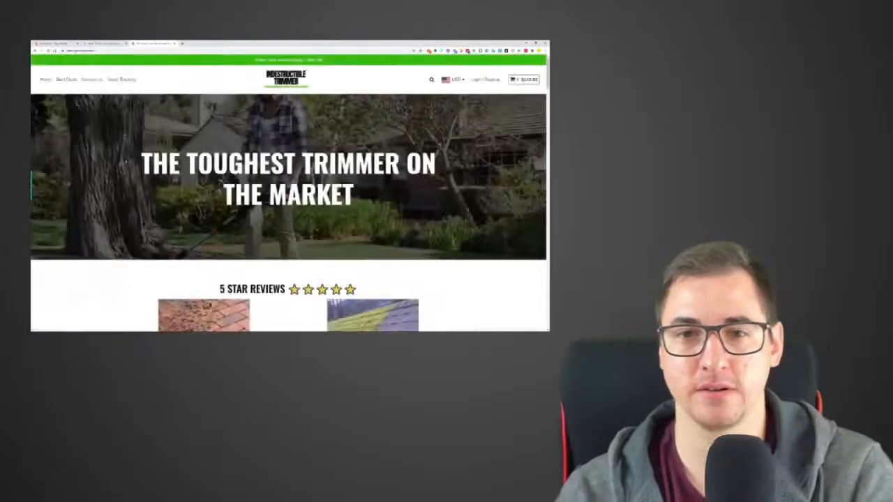
pyautogui.hotkey('ctrl', '+')
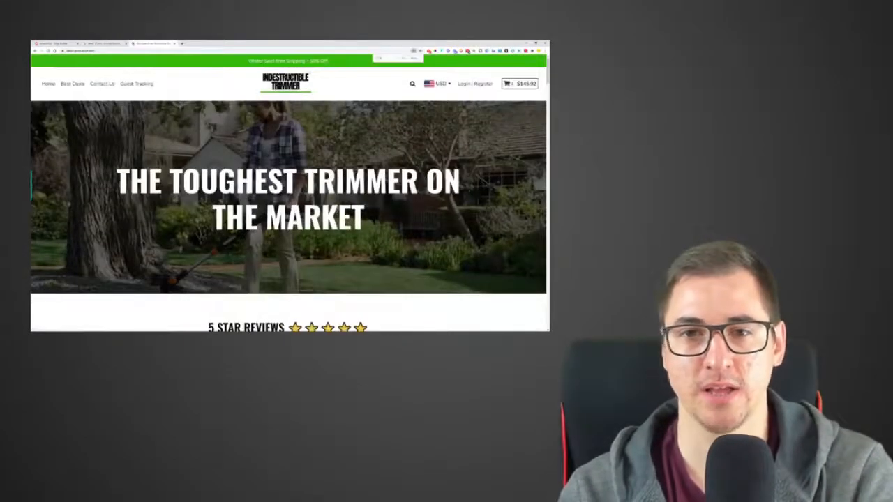
pyautogui.hotkey('ctrl', '-')
pyautogui.hotkey('ctrl', '-')
pyautogui.hotkey('ctrl', '+')
pyautogui.hotkey('ctrl', '+')
pyautogui.hotkey('ctrl', '-')
pyautogui.hotkey('ctrl', '-')
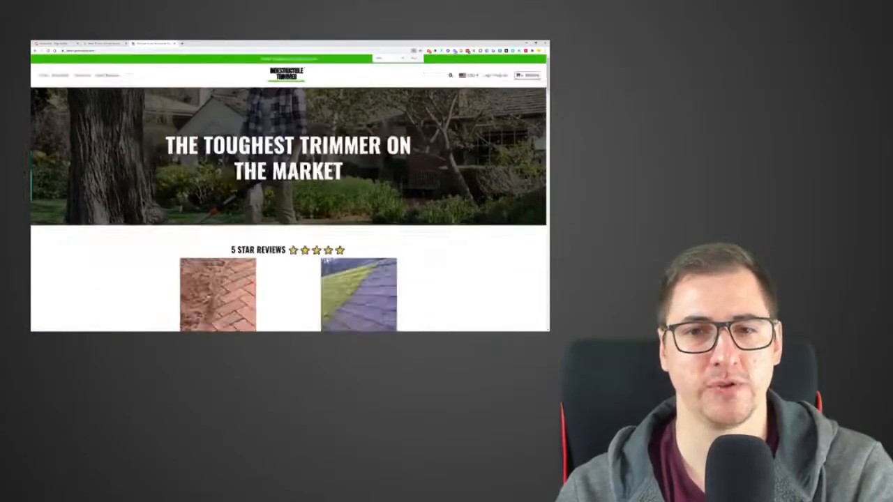
# Examine the hero heading, the one-column rows around it and the sections further down the homepage in the page builder
pyautogui.click(56, 43)
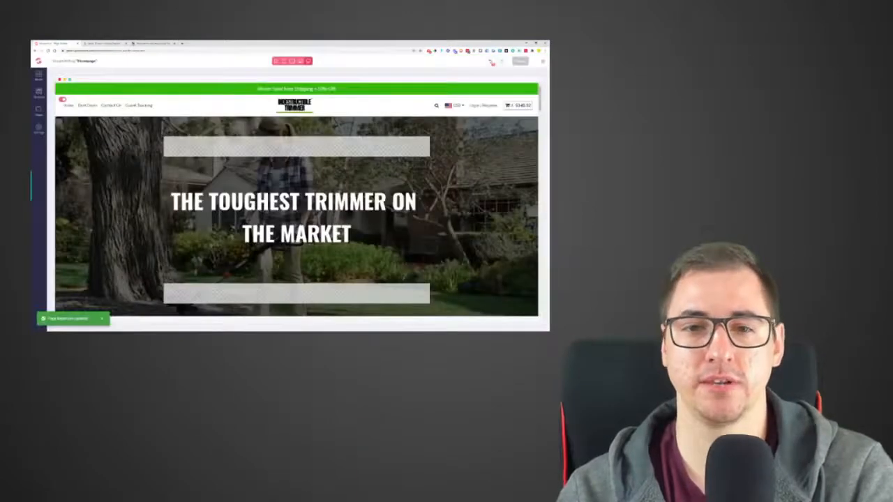
pyautogui.click(397, 164)
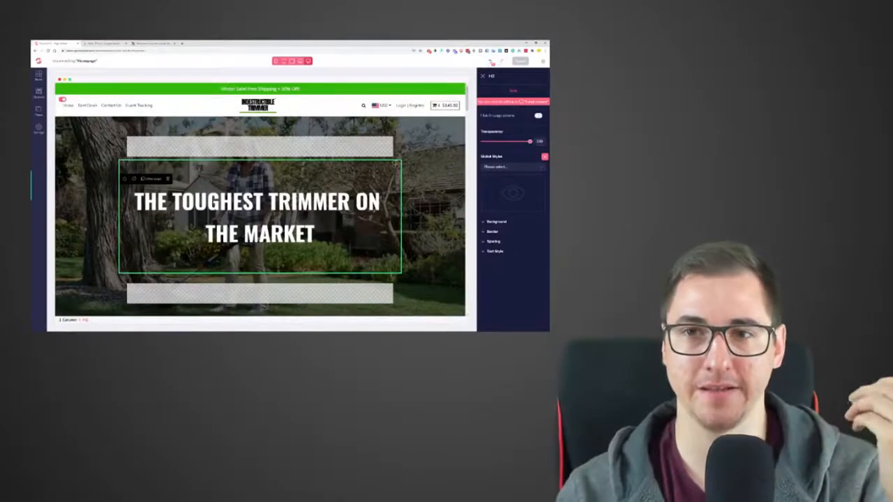
pyautogui.scroll(-1, 269, 259)
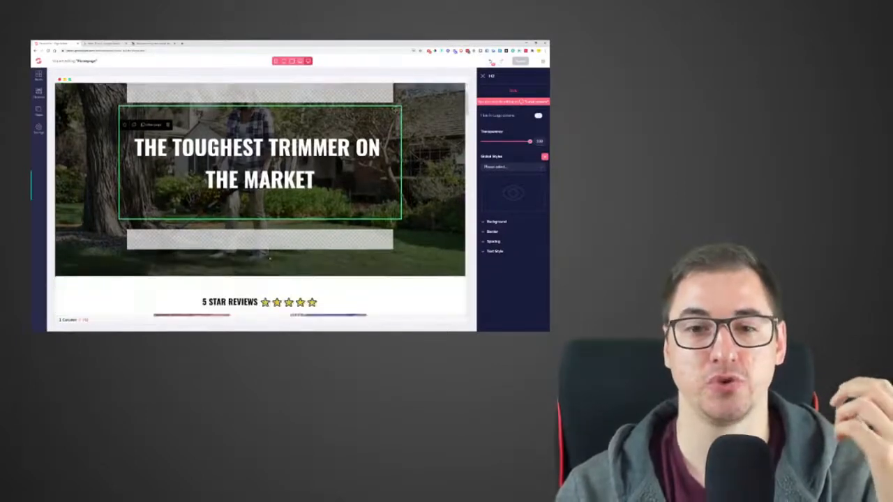
pyautogui.click(269, 258)
pyautogui.scroll(1, 269, 258)
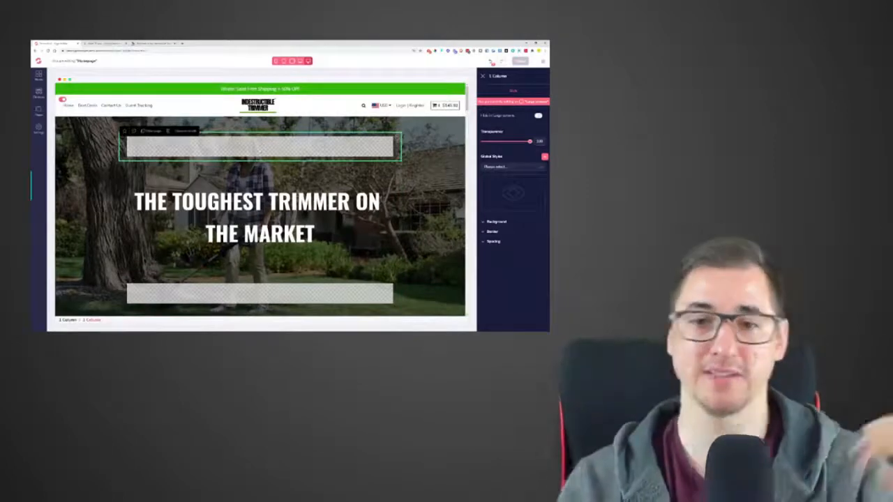
pyautogui.scroll(-1, 260, 202)
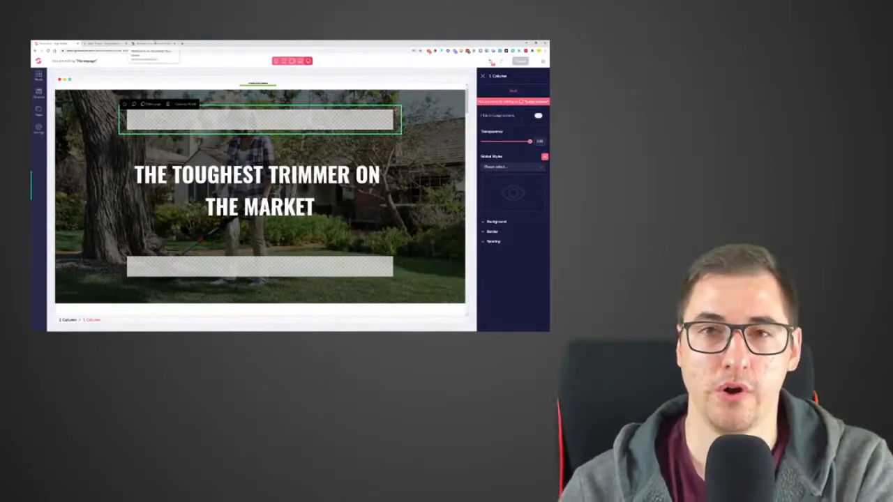
pyautogui.scroll(-15, 260, 202)
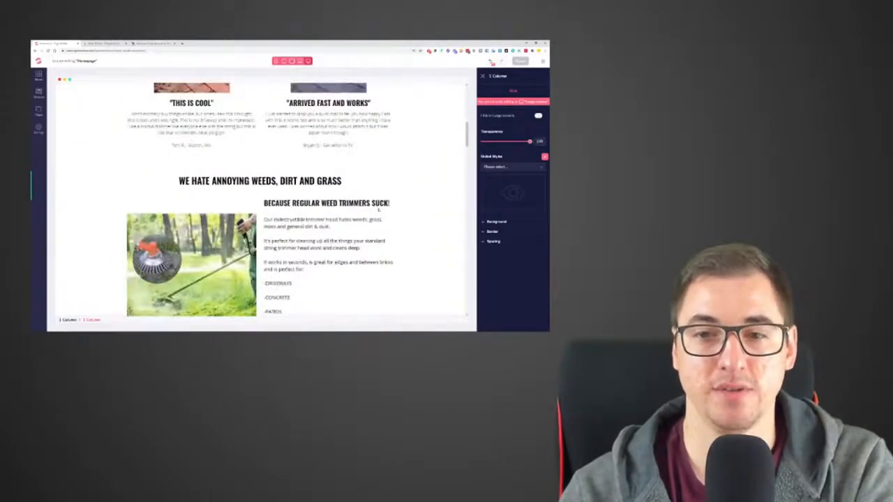
pyautogui.scroll(15, 462, 183)
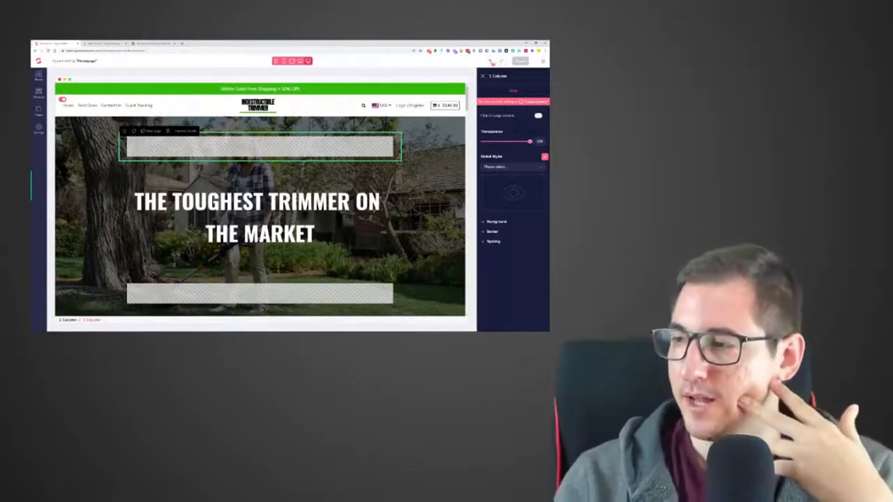
# Check the 15-minute countdown timer and the live store, and return to the page builder
pyautogui.click(105, 43)
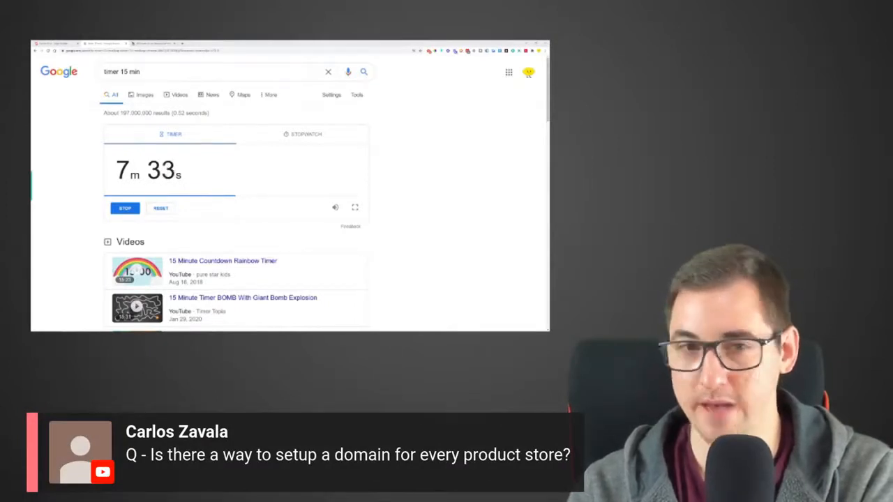
pyautogui.hotkey('ctrl', 'Tab')
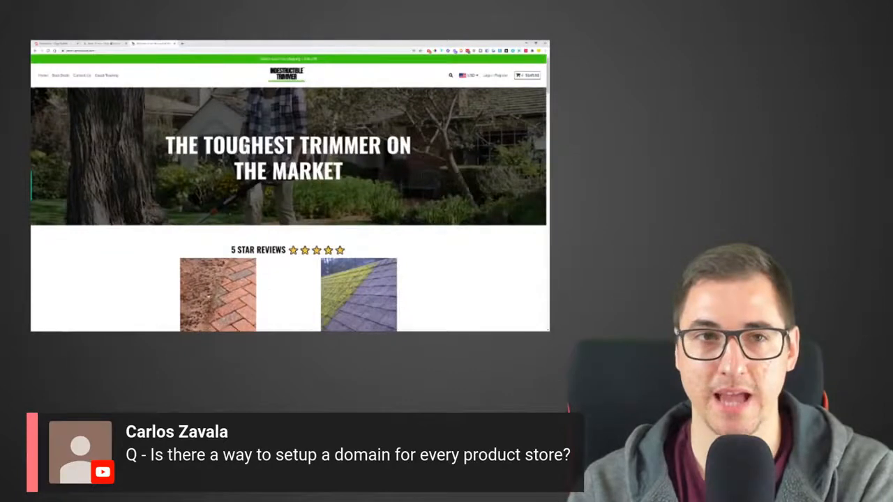
pyautogui.hotkey('ctrl', 'Tab')
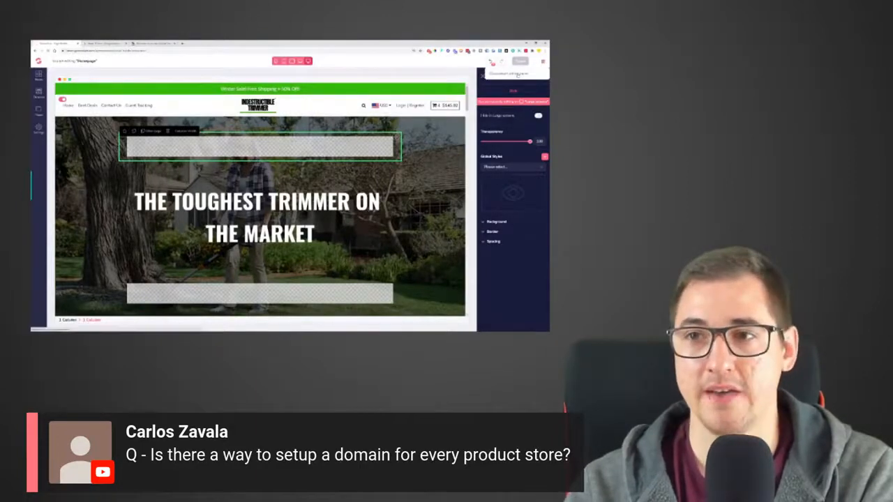
# Leave the page builder, open the store's Domain settings, choose to use an existing domain and look at the DNS records section
pyautogui.click(542, 62)
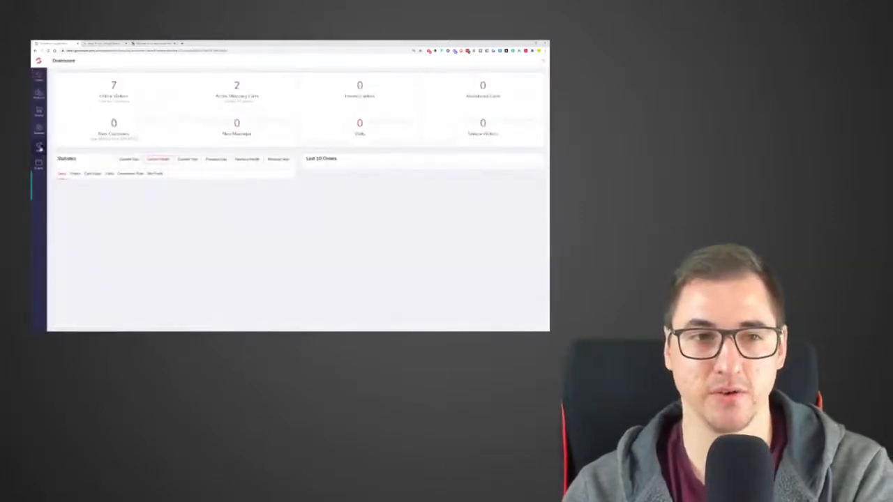
pyautogui.click(39, 130)
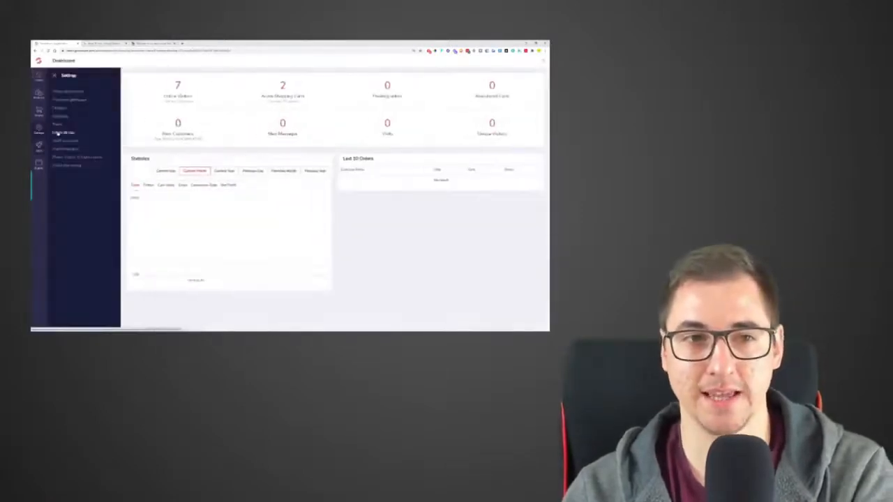
pyautogui.click(60, 108)
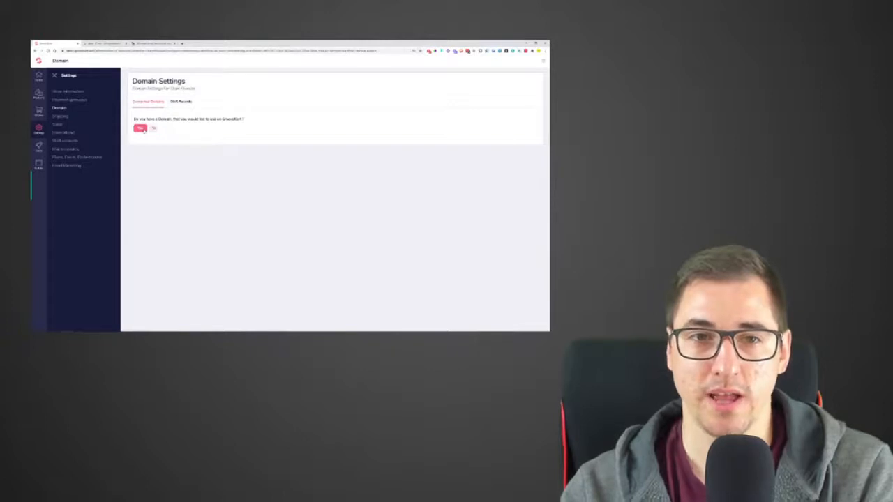
pyautogui.click(141, 129)
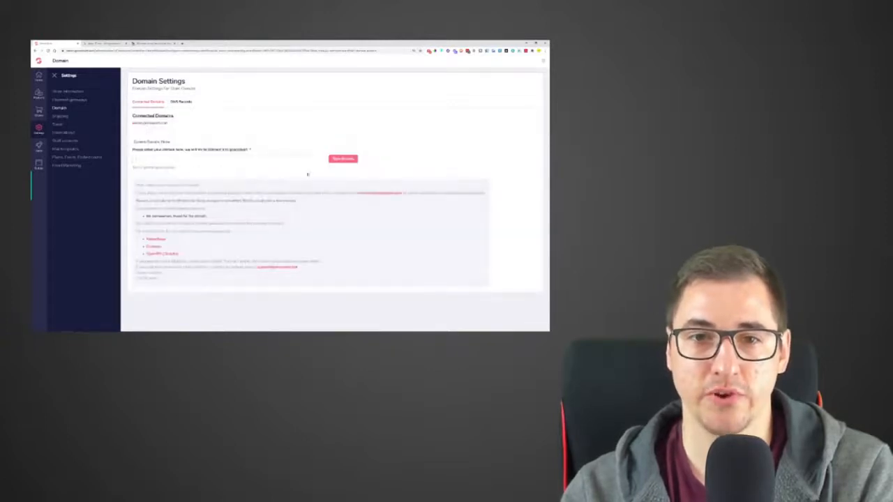
pyautogui.click(181, 101)
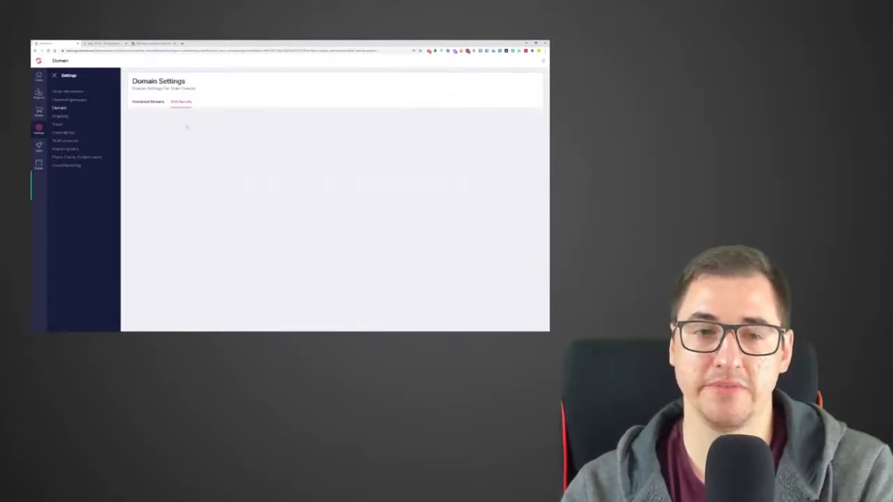
pyautogui.click(155, 103)
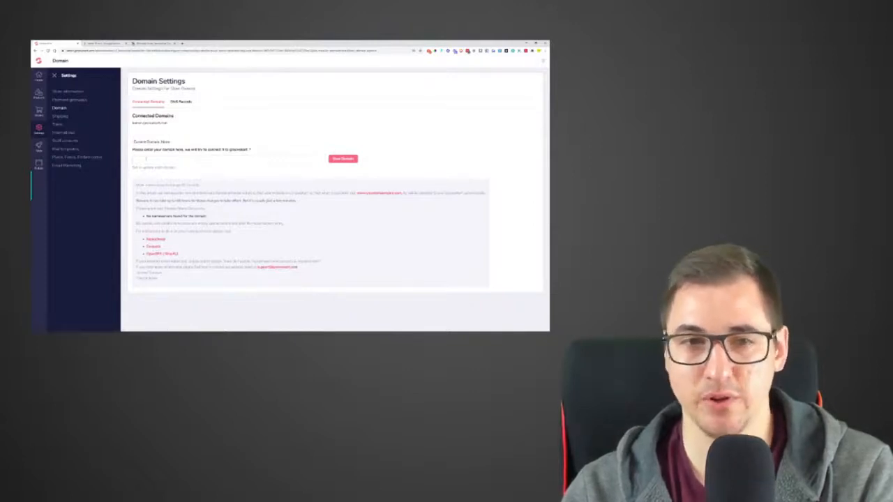
# Enter a custom domain name under Connected Domains and submit it for connection to the store
pyautogui.click(146, 159)
pyautogui.write('groovkcloud')
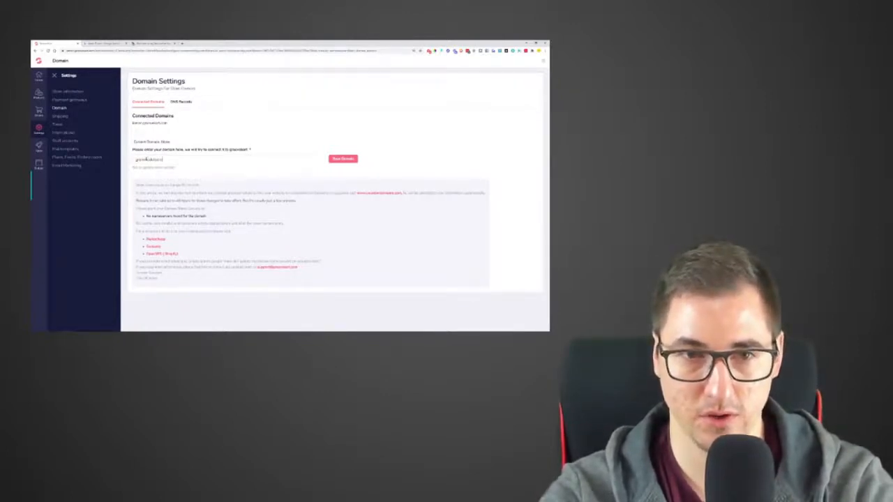
pyautogui.write('om')
pyautogui.click(342, 159)
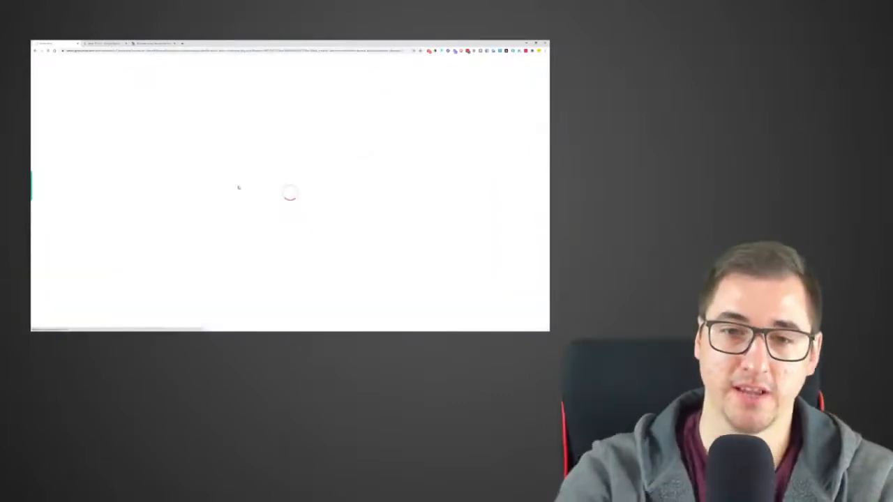
# Highlight the second Cloudflare nameserver in the setup instructions and delete the custom domain from the connected domains
pyautogui.moveTo(185, 214); pyautogui.dragTo(143, 219)
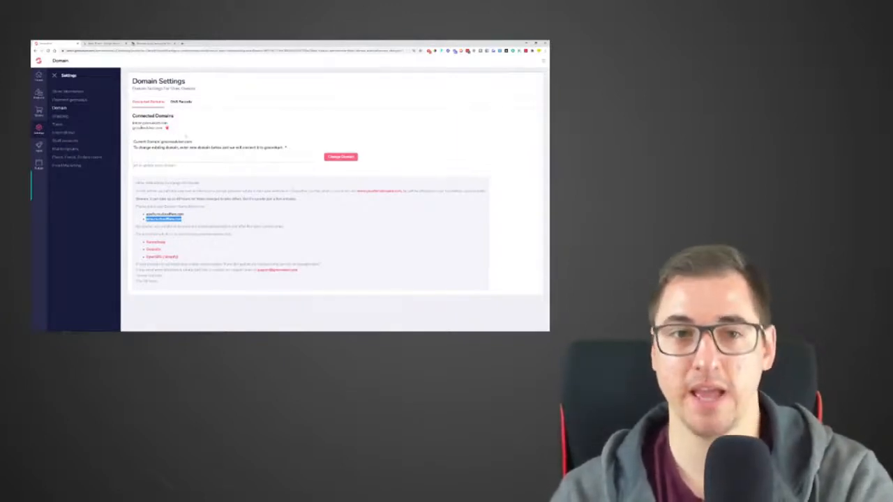
pyautogui.click(167, 128)
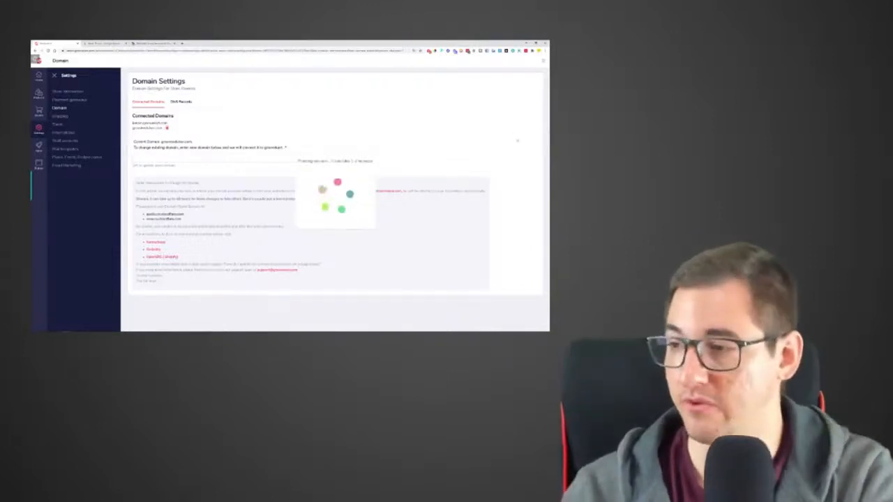
# Open the live store's Contact Us page and highlight the contact form message
pyautogui.click(115, 44)
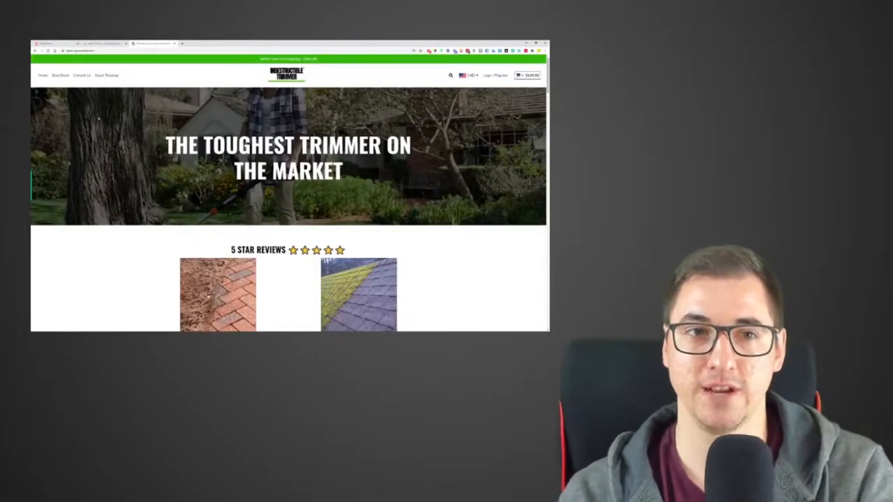
pyautogui.click(83, 76)
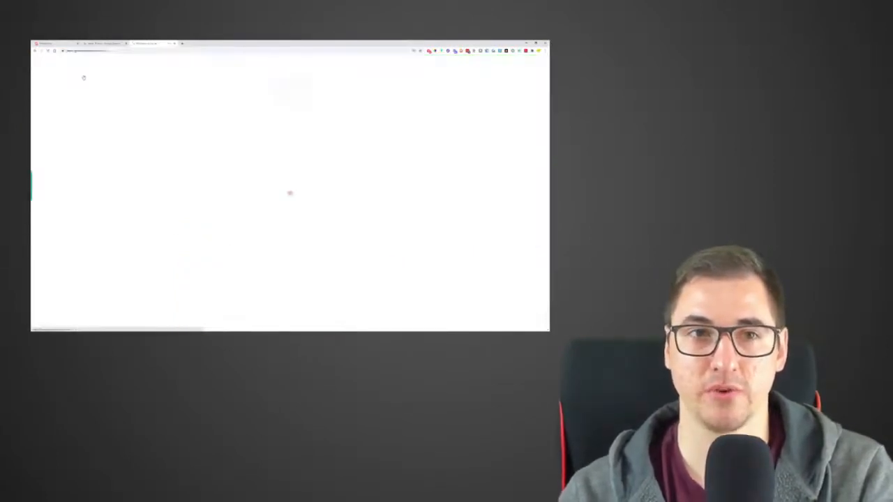
pyautogui.moveTo(242, 107); pyautogui.dragTo(348, 108)
pyautogui.click(284, 107)
pyautogui.moveTo(231, 108); pyautogui.dragTo(357, 111)
pyautogui.click(358, 111)
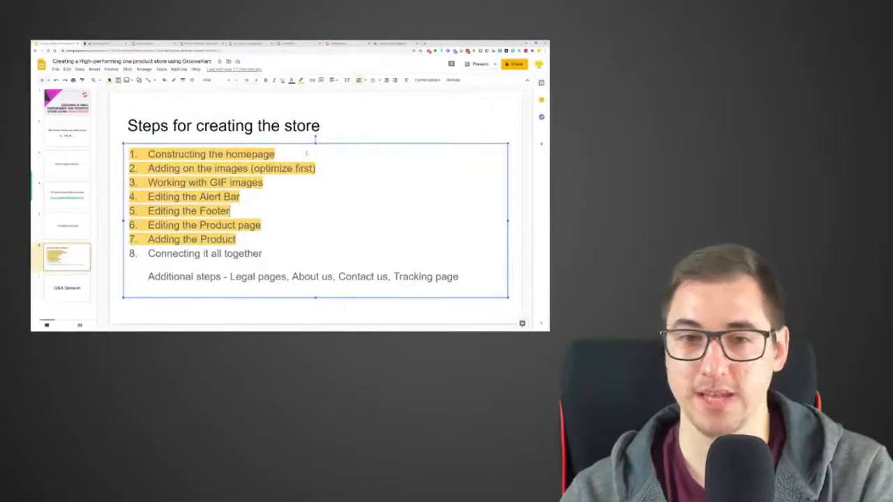
# In the Google Slides presentation, highlight item 8, "Connecting it all together", in yellow in the store creation list
pyautogui.moveTo(148, 276); pyautogui.dragTo(463, 279)
pyautogui.moveTo(263, 254); pyautogui.dragTo(137, 255)
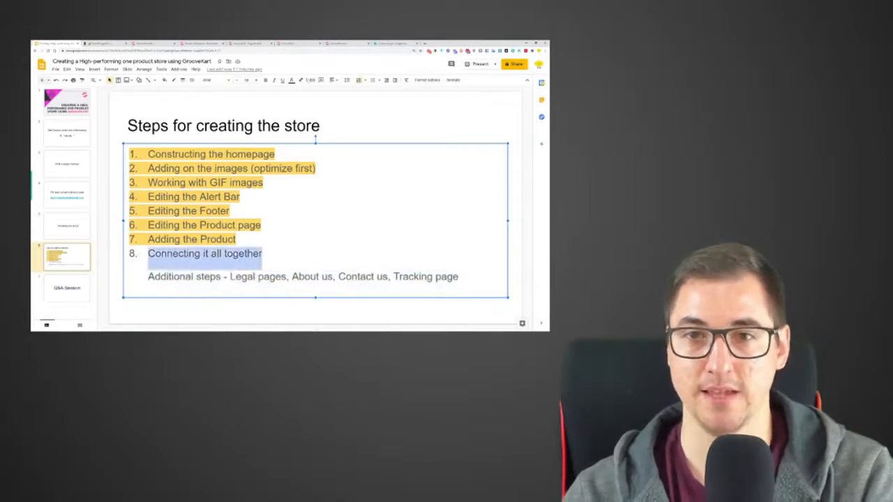
pyautogui.click(300, 80)
pyautogui.click(324, 128)
pyautogui.doubleClick(234, 212)
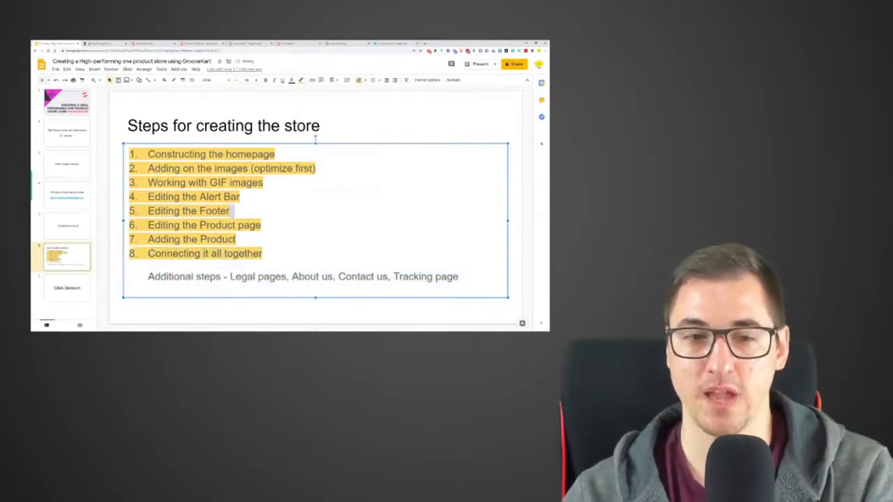
# Show the Q&A Session slide, switch to the store's browser window, maximize it and bring up the countdown timer
pyautogui.click(67, 287)
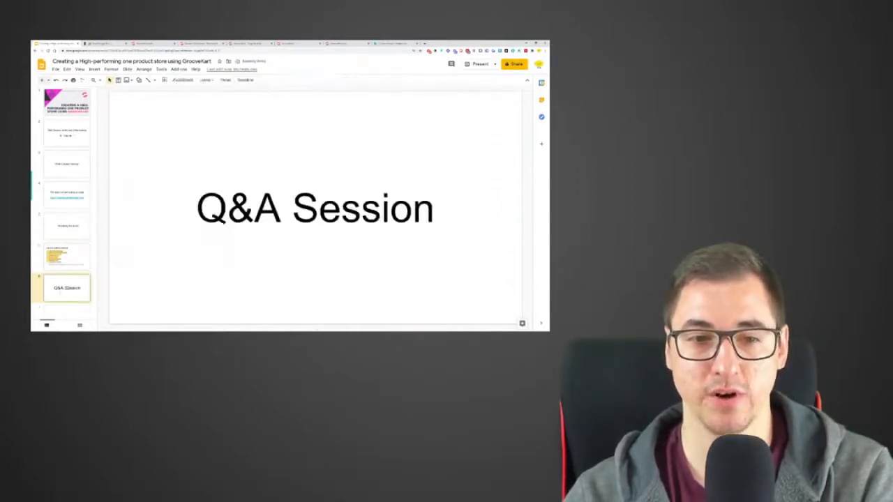
pyautogui.moveTo(102, 329)
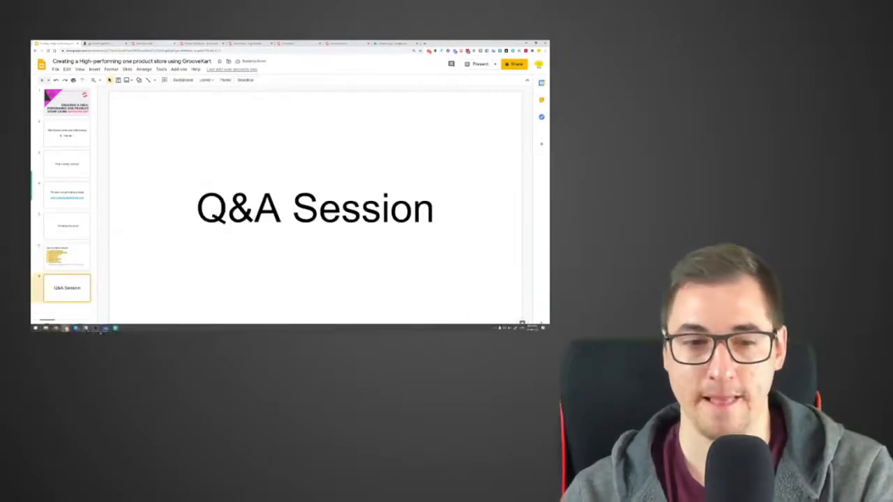
pyautogui.moveTo(66, 328)
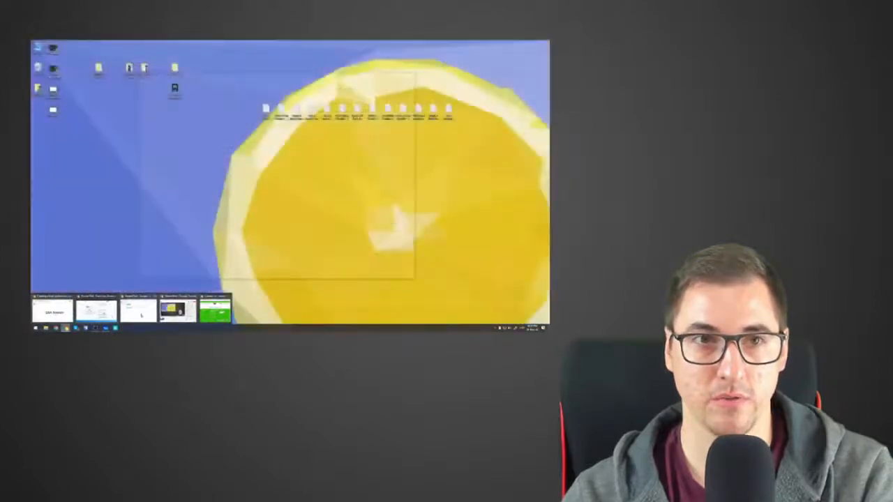
pyautogui.click(170, 307)
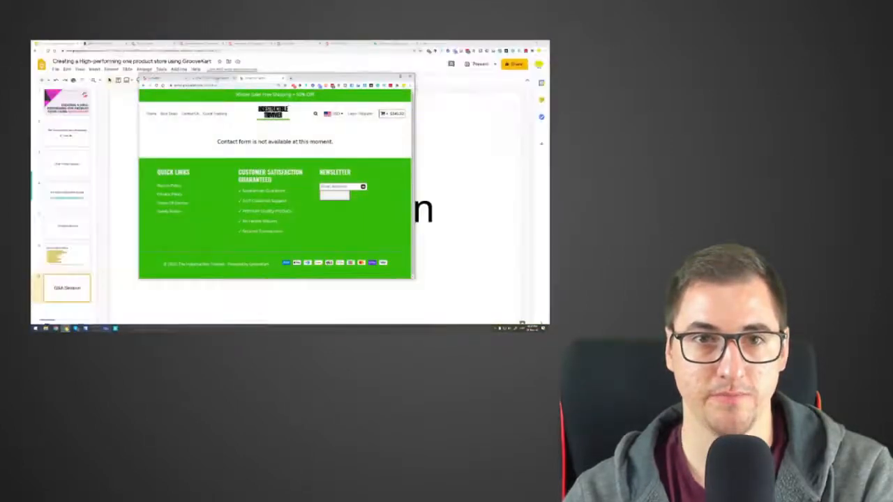
pyautogui.hotkey('ctrl', 'Tab')
pyautogui.press('super+Up')
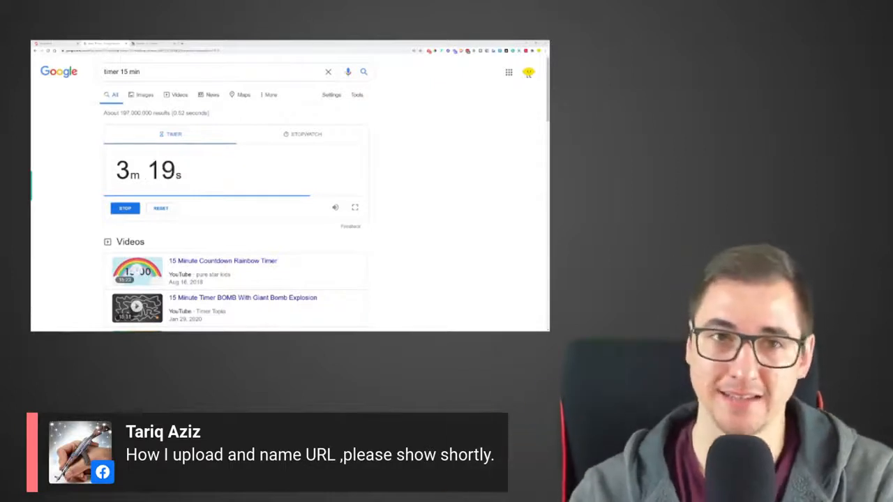
# Go from the Domain settings to the product list, preview the Indestructible Trimmer and highlight its page address
pyautogui.click(57, 44)
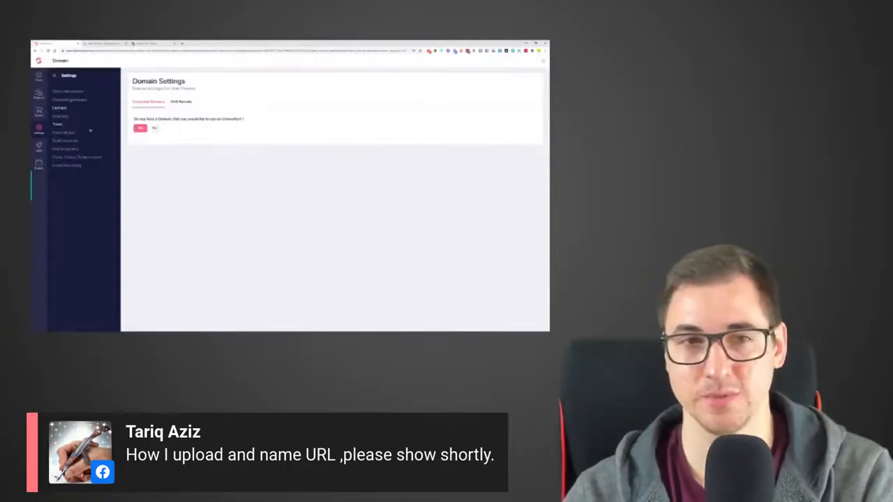
pyautogui.click(53, 74)
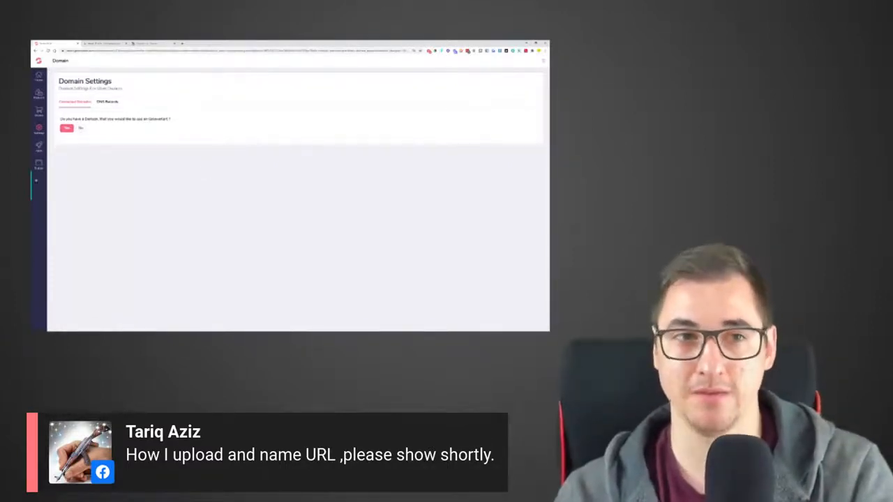
pyautogui.click(39, 94)
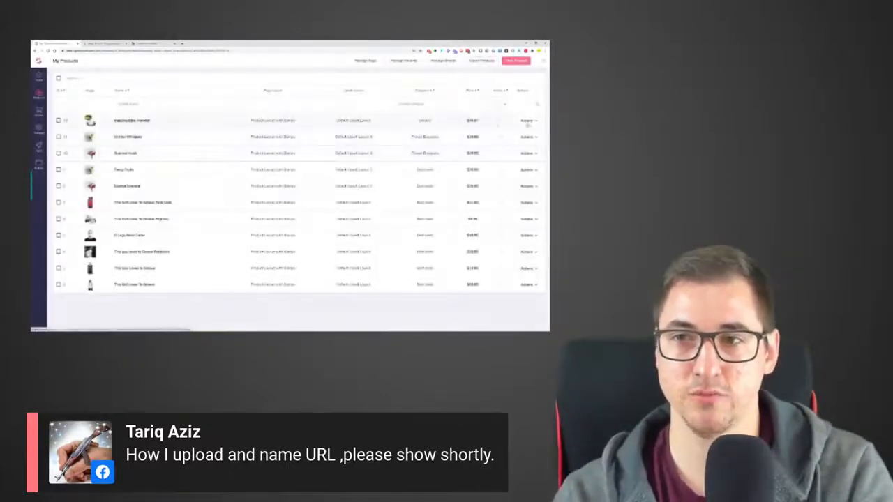
pyautogui.click(526, 120)
pyautogui.click(523, 136)
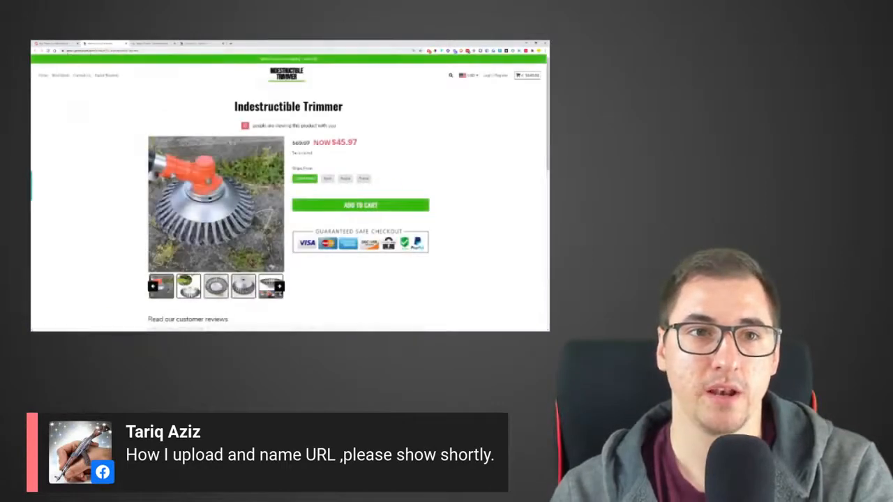
pyautogui.moveTo(97, 51); pyautogui.dragTo(148, 51)
pyautogui.click(173, 86)
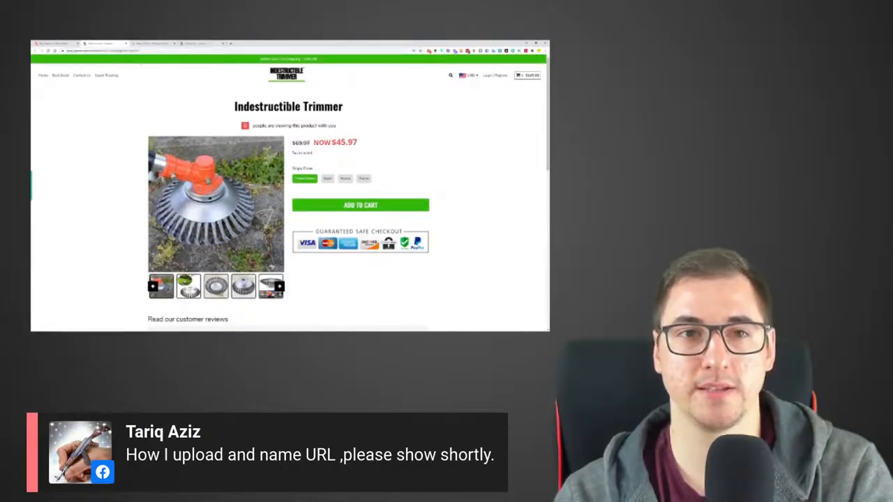
# Look at the product list and the trimmer's live page again, and check the countdown timer
pyautogui.click(62, 43)
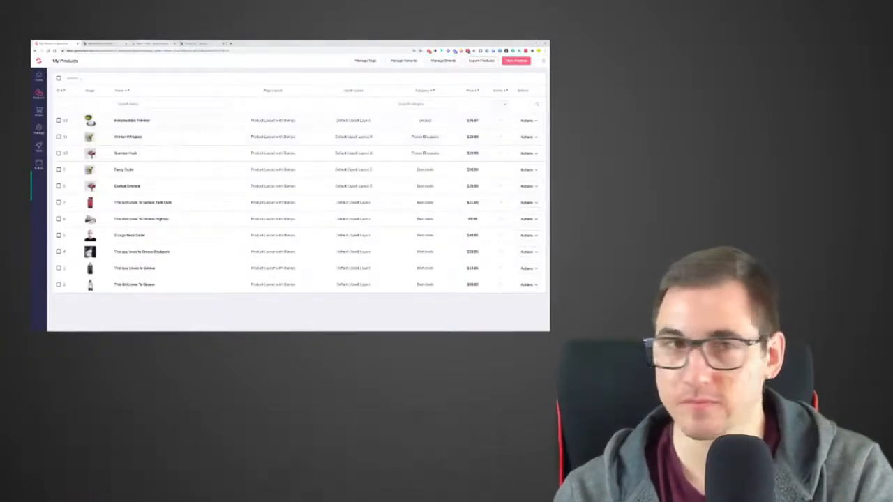
pyautogui.click(112, 43)
pyautogui.click(153, 43)
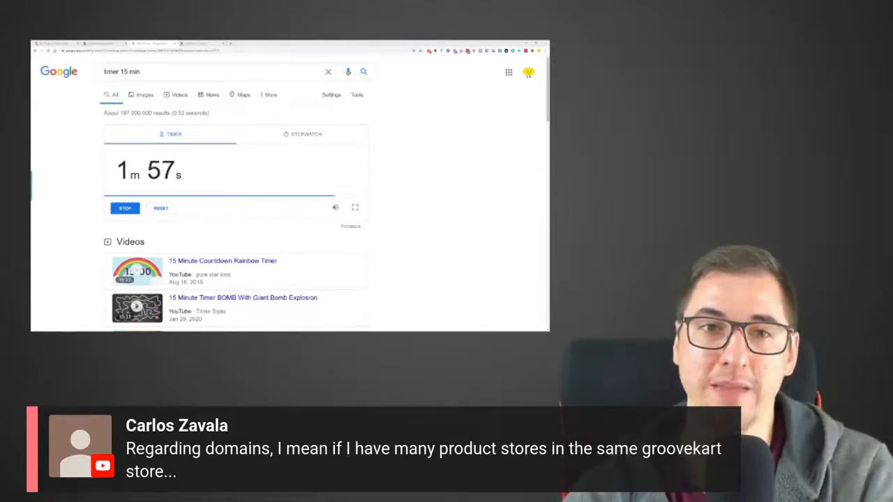
# Open the Indestructible Trimmer for editing, reset its friendly URL in the SEO settings and save the product
pyautogui.hotkey('ctrl', 'shift', 'Tab')
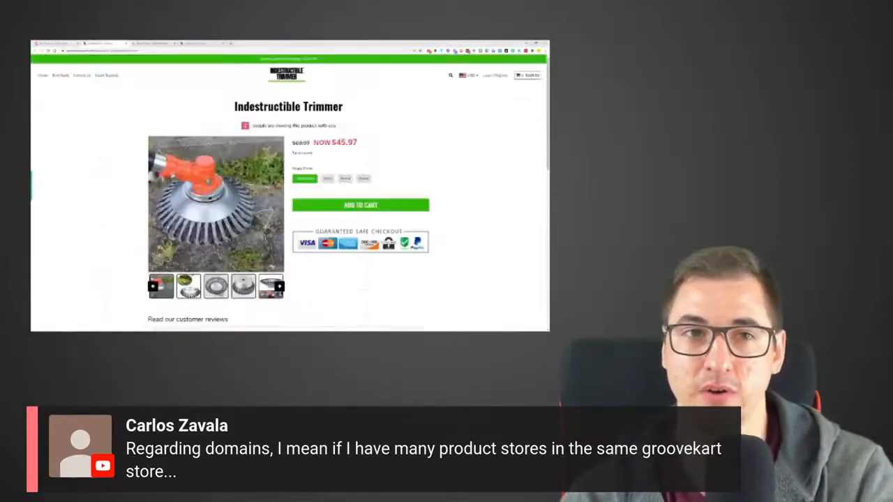
pyautogui.hotkey('ctrl', 'shift', 'Tab')
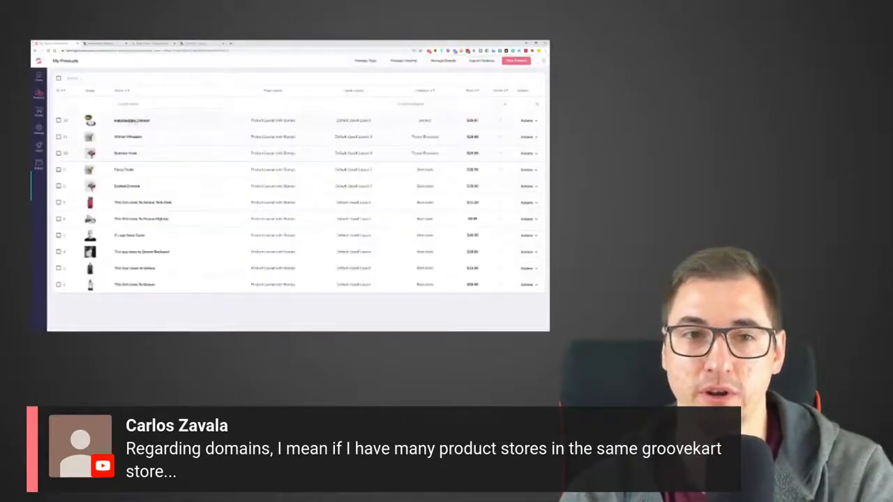
pyautogui.click(534, 120)
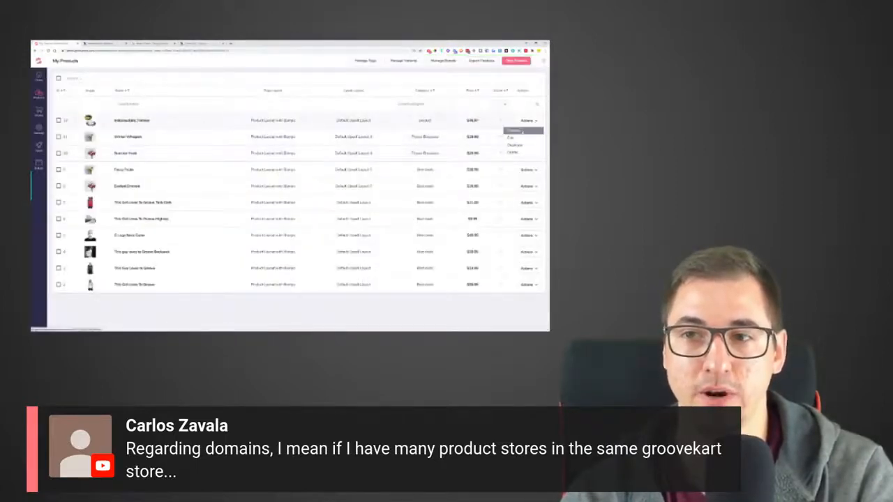
pyautogui.click(517, 140)
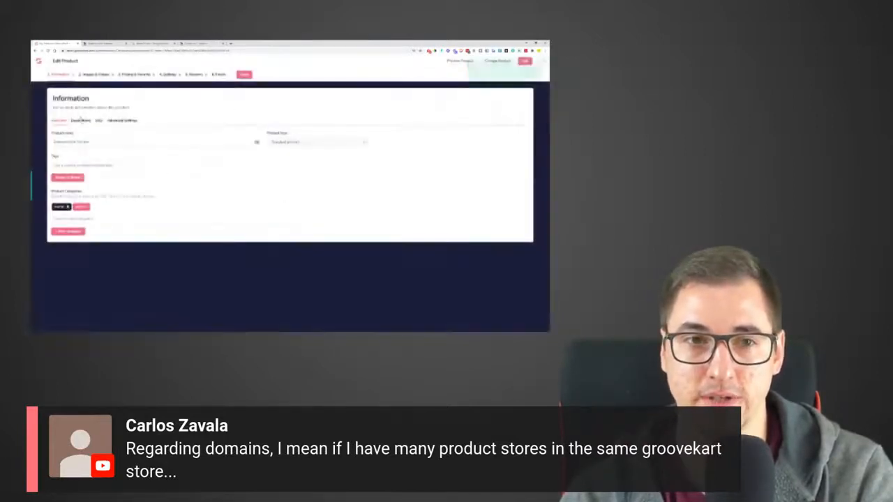
pyautogui.click(98, 121)
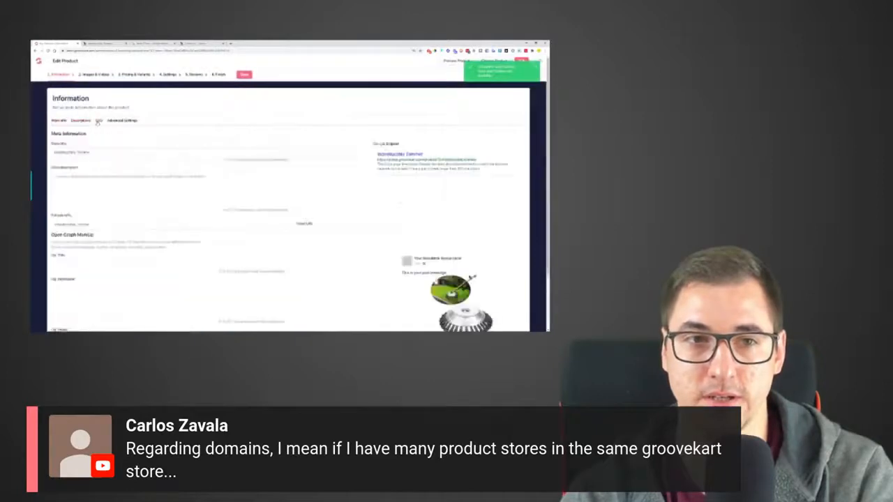
pyautogui.moveTo(114, 223); pyautogui.dragTo(50, 228)
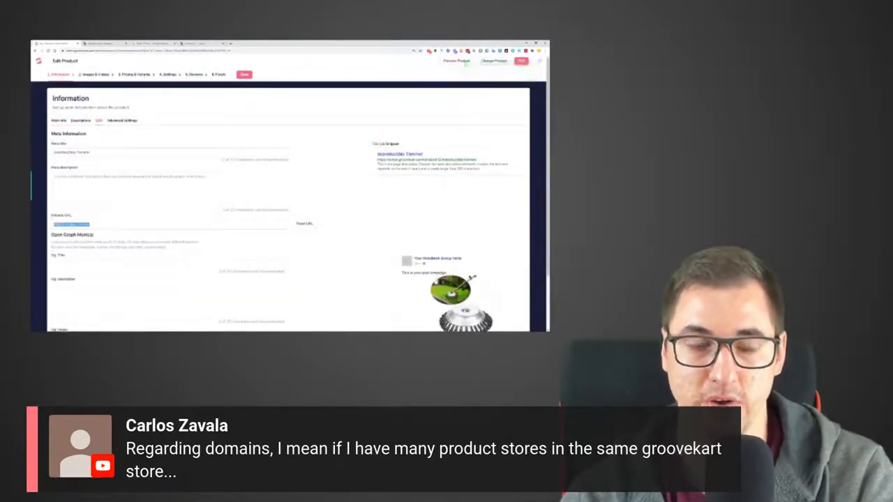
pyautogui.click(304, 223)
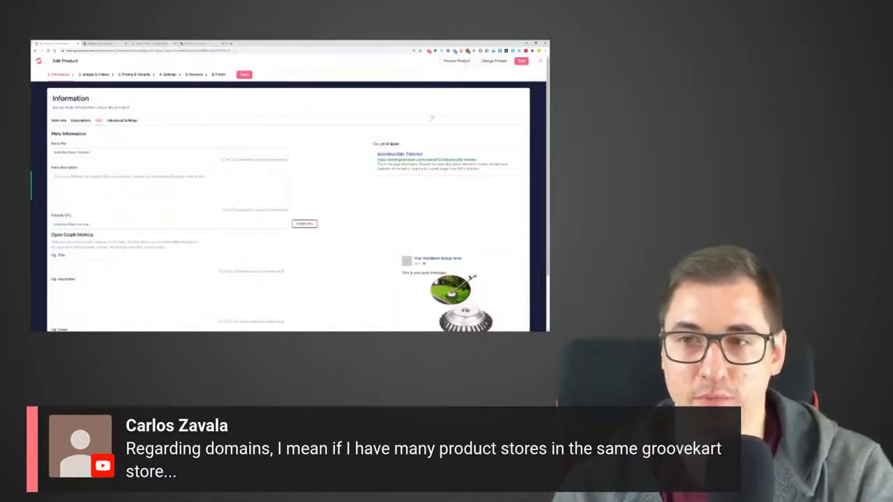
pyautogui.click(244, 74)
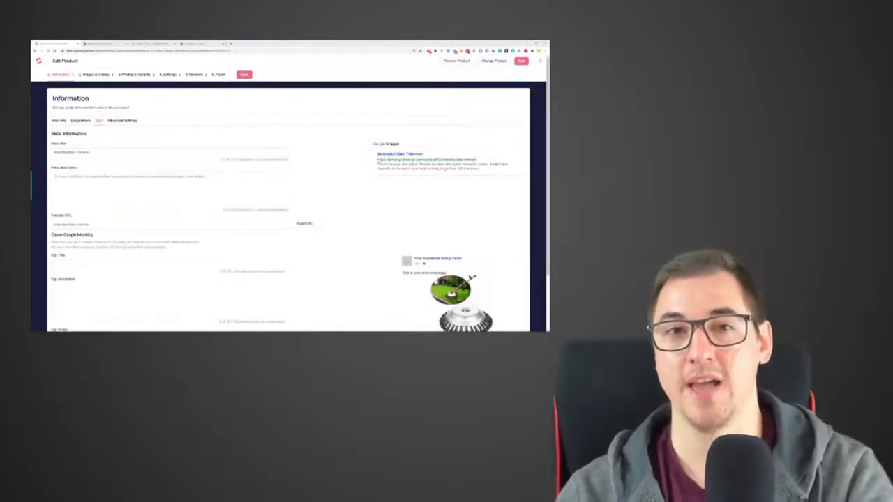
# Check the countdown timer and open the Abandoned Carts section of the store's orders
pyautogui.hotkey('ctrl', '3')
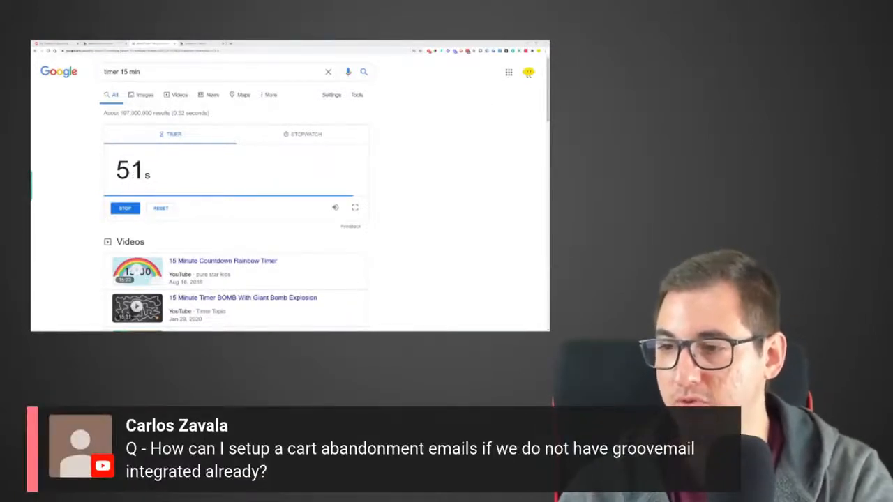
pyautogui.click(60, 44)
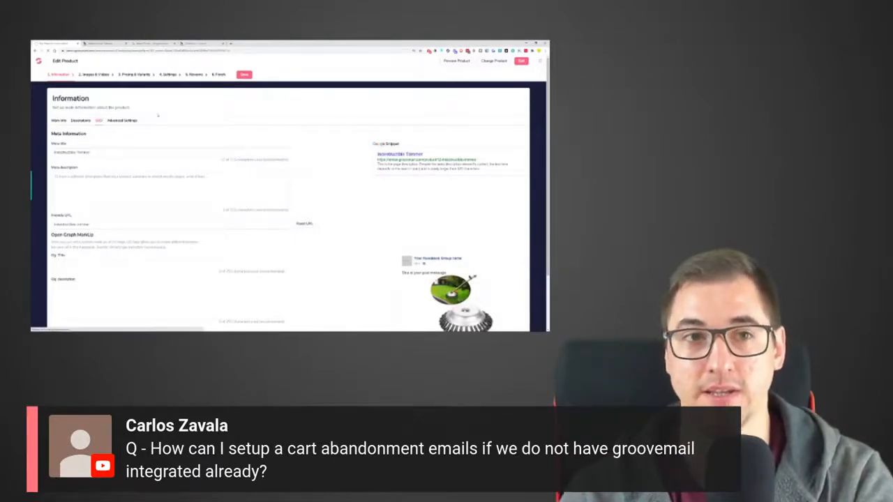
pyautogui.moveTo(41, 115)
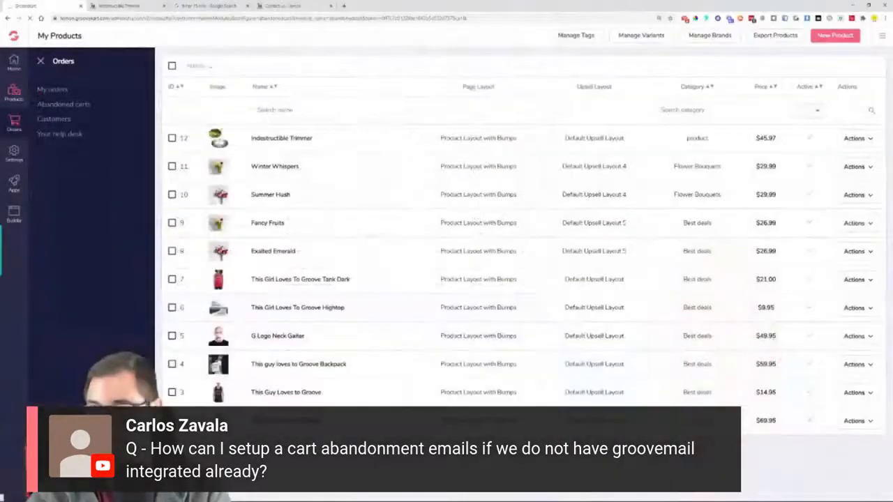
pyautogui.click(63, 104)
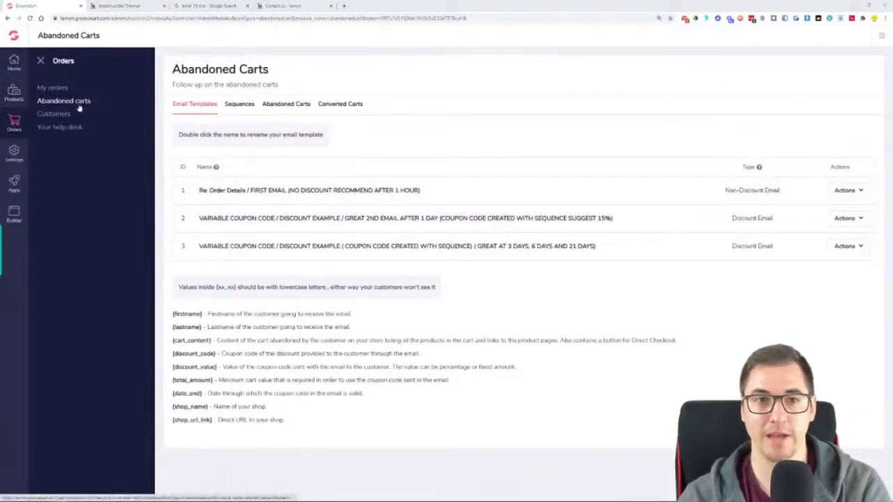
# Review the abandoned cart email sequences, examining the third sequence's discount, coupon validity and delay
pyautogui.click(238, 106)
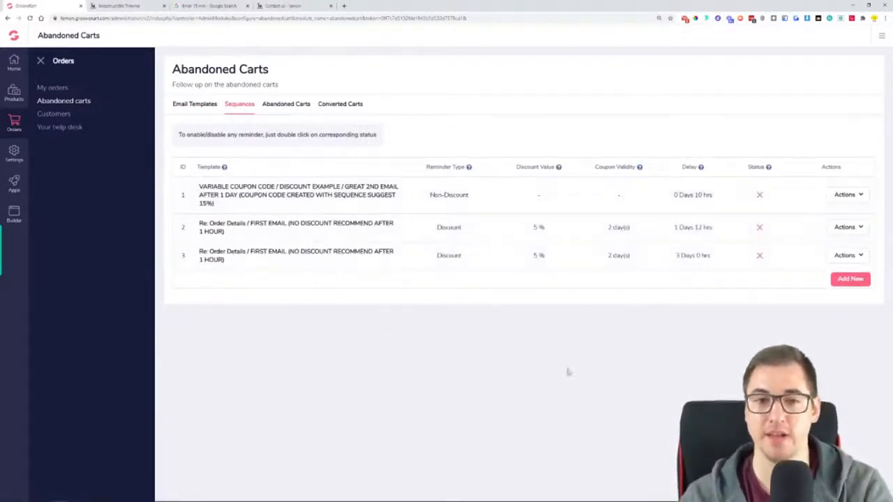
pyautogui.moveTo(433, 266); pyautogui.dragTo(653, 260)
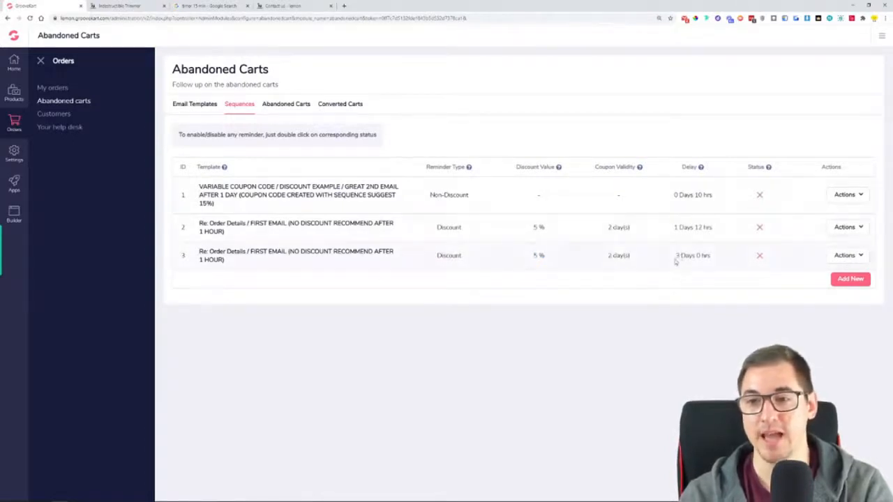
pyautogui.moveTo(675, 258); pyautogui.dragTo(714, 260)
# Look through the list of abandoned carts and return to the email templates by way of the sequences
pyautogui.click(267, 107)
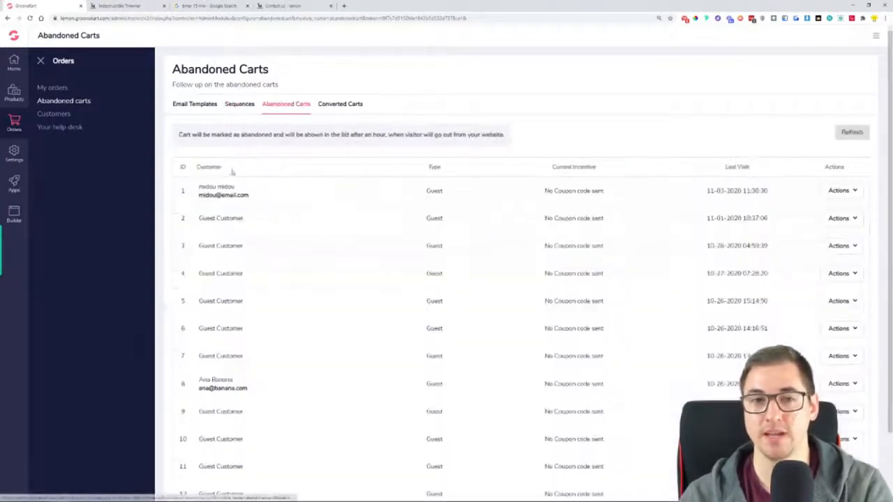
pyautogui.scroll(-1, 390, 318)
pyautogui.scroll(1, 358, 332)
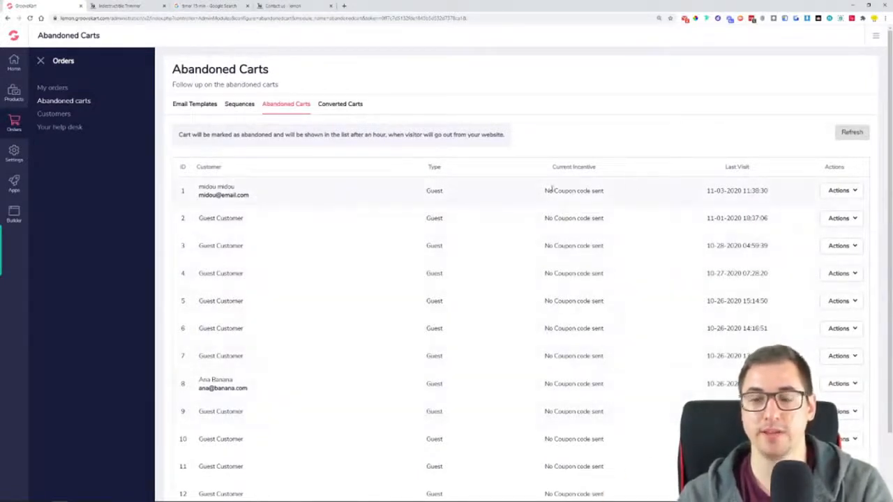
pyautogui.click(237, 106)
pyautogui.click(211, 108)
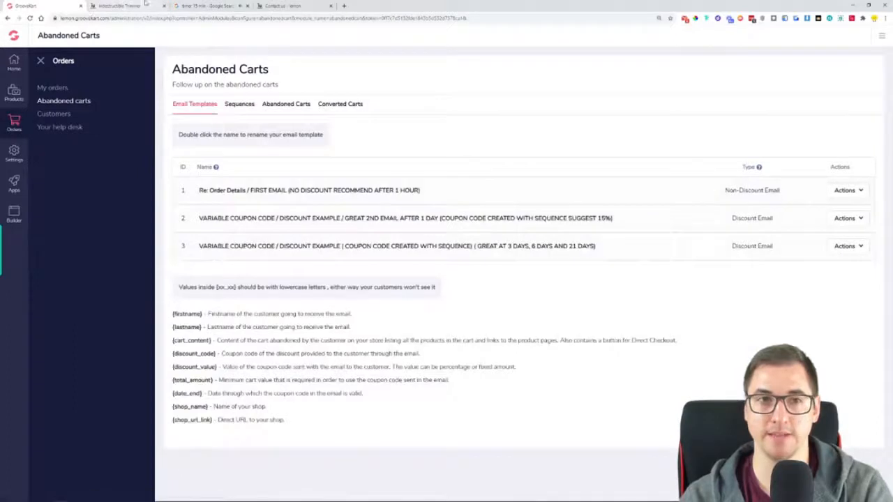
# Dismiss the expired countdown timer and close its page
pyautogui.click(216, 6)
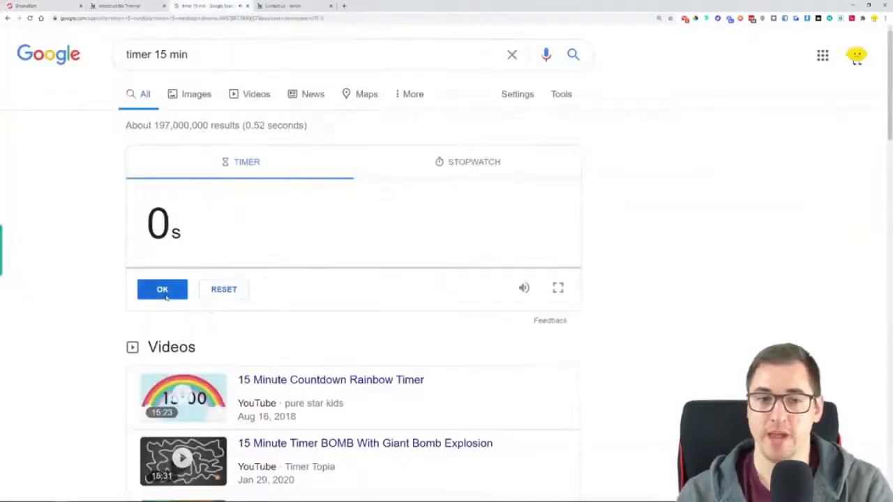
pyautogui.click(247, 7)
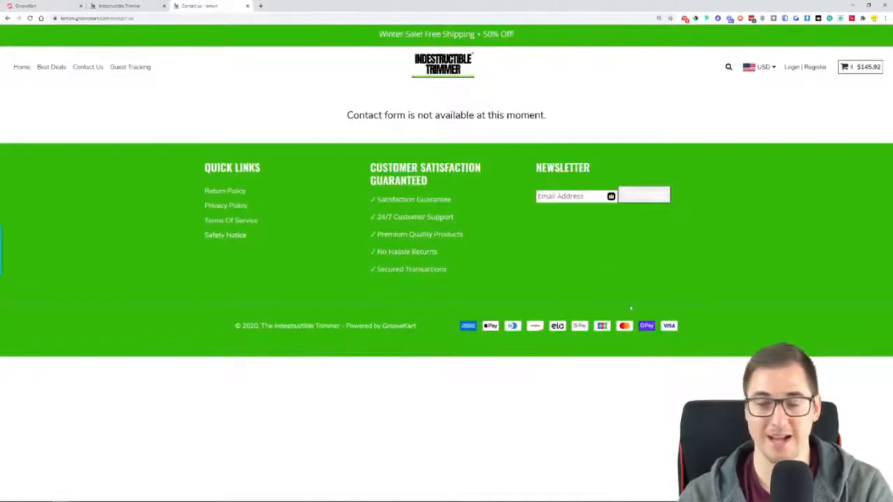